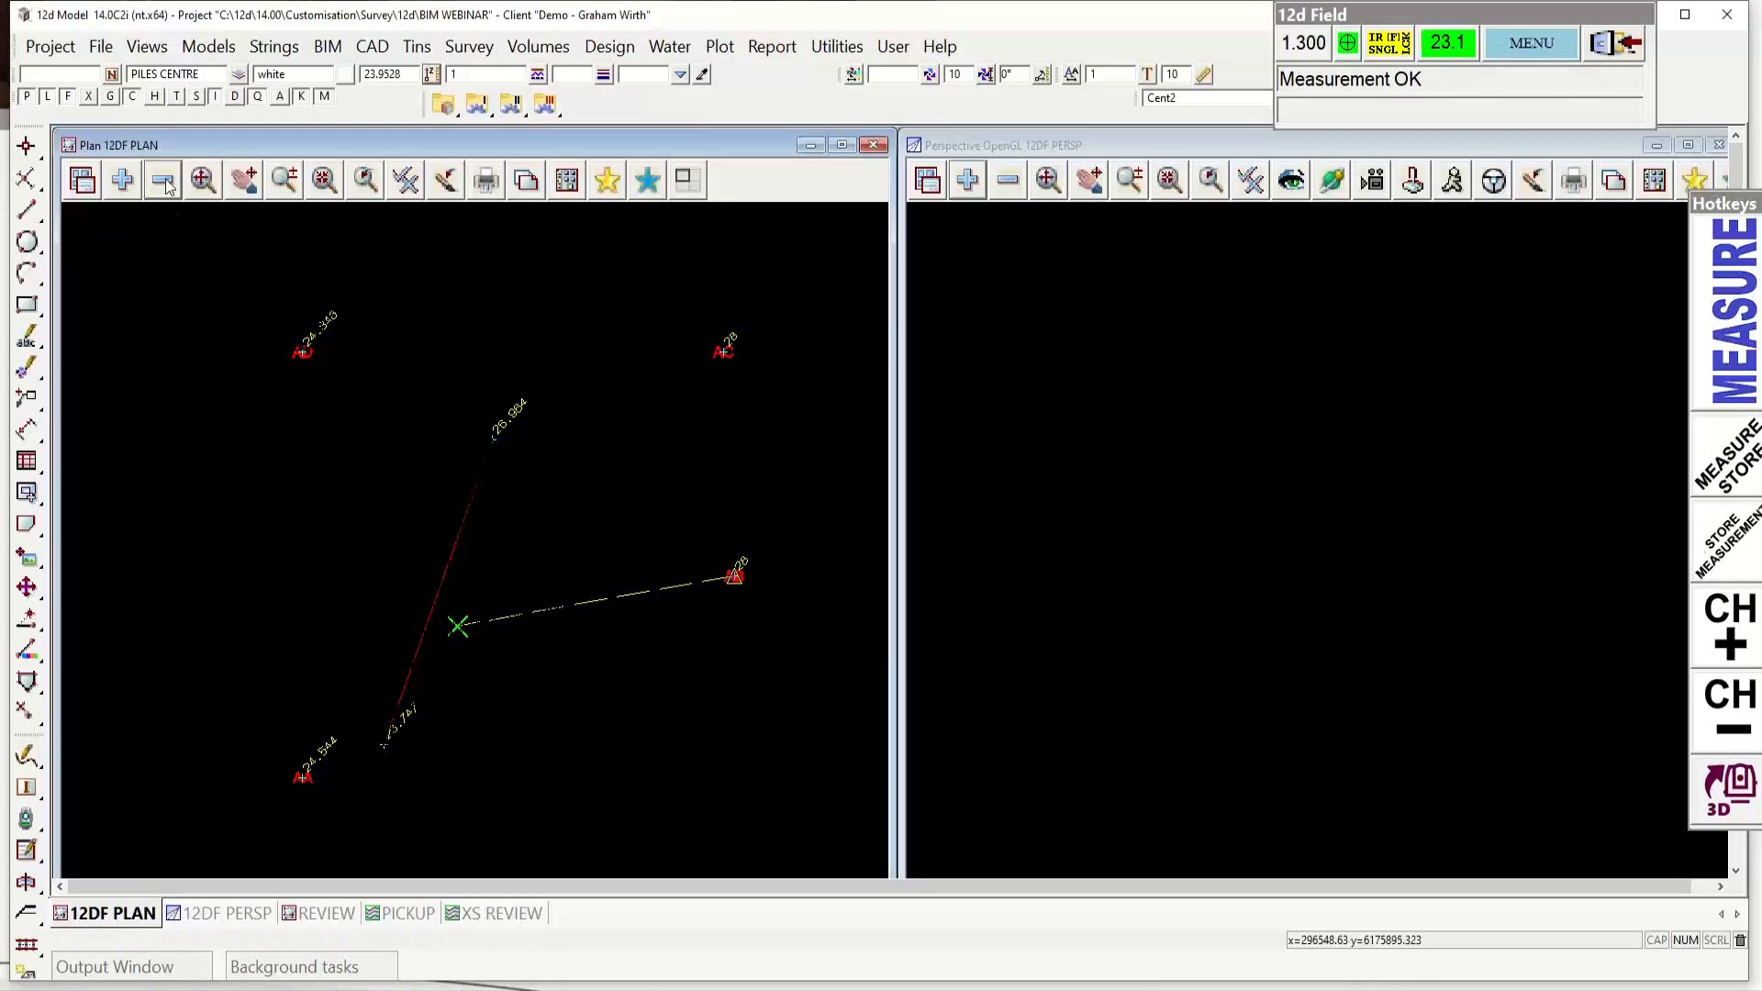
Step: Check which models are shown in the 12DF PLAN view and which ones are available to add
{"action": "left_click", "coordinate": [162, 184]}
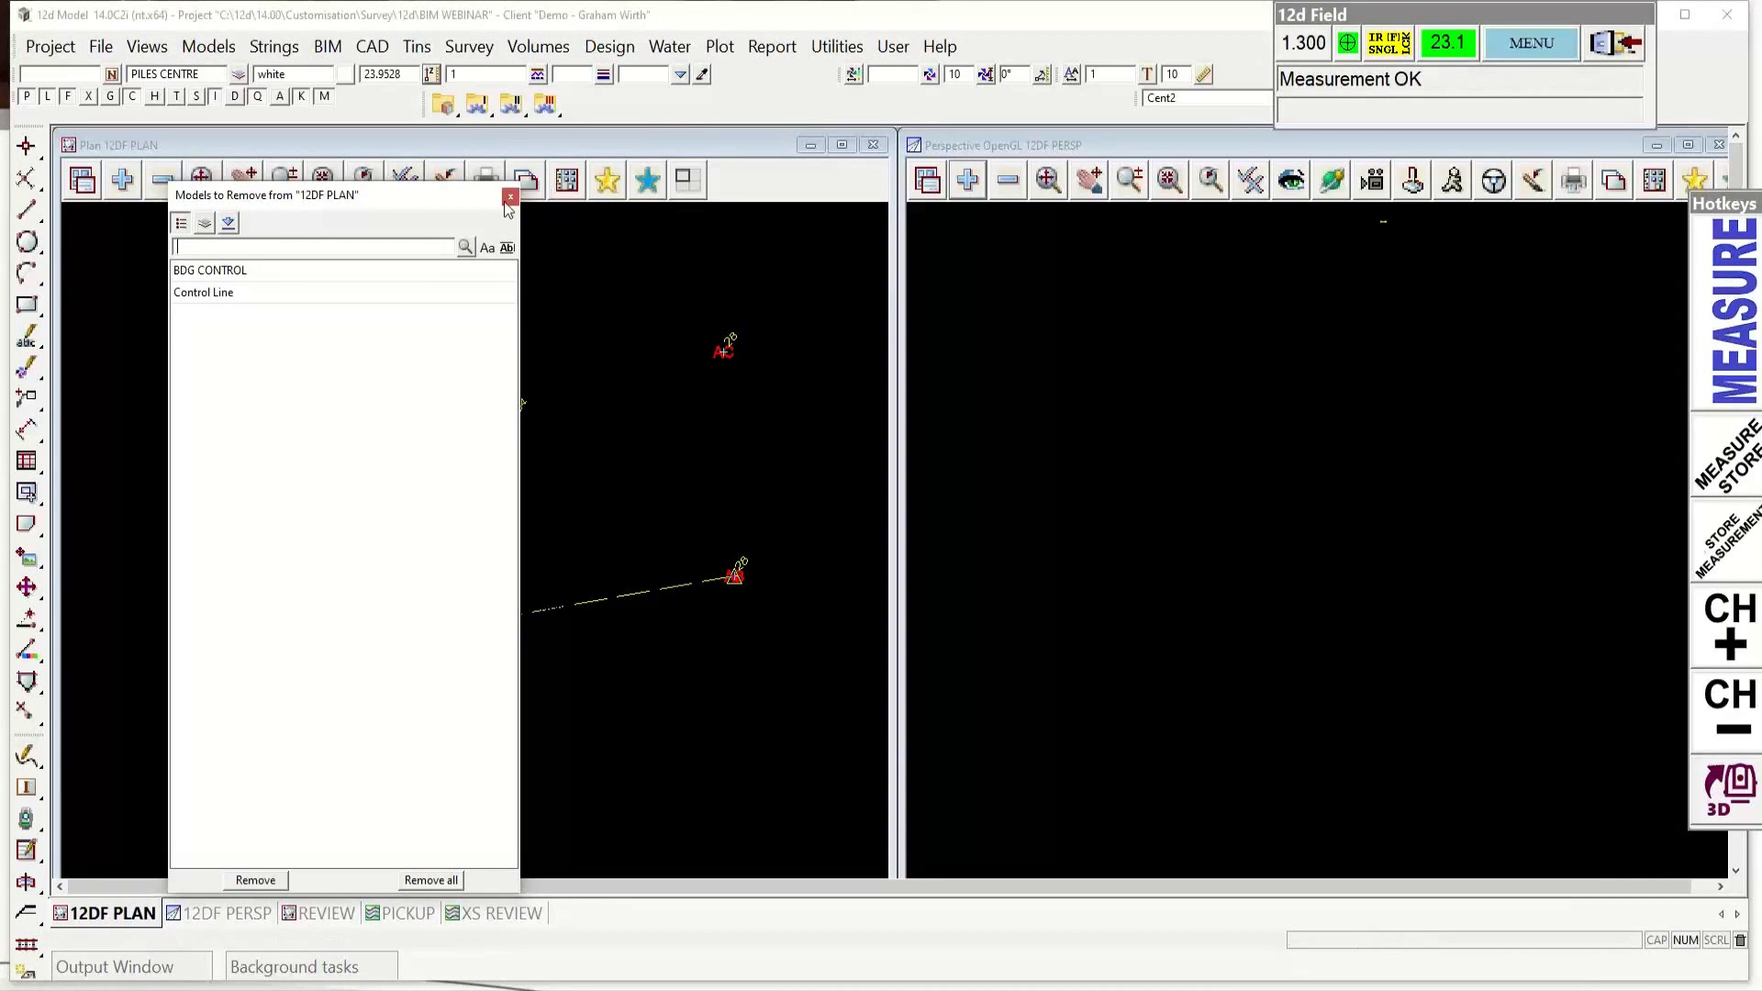
{"action": "left_click", "coordinate": [510, 197]}
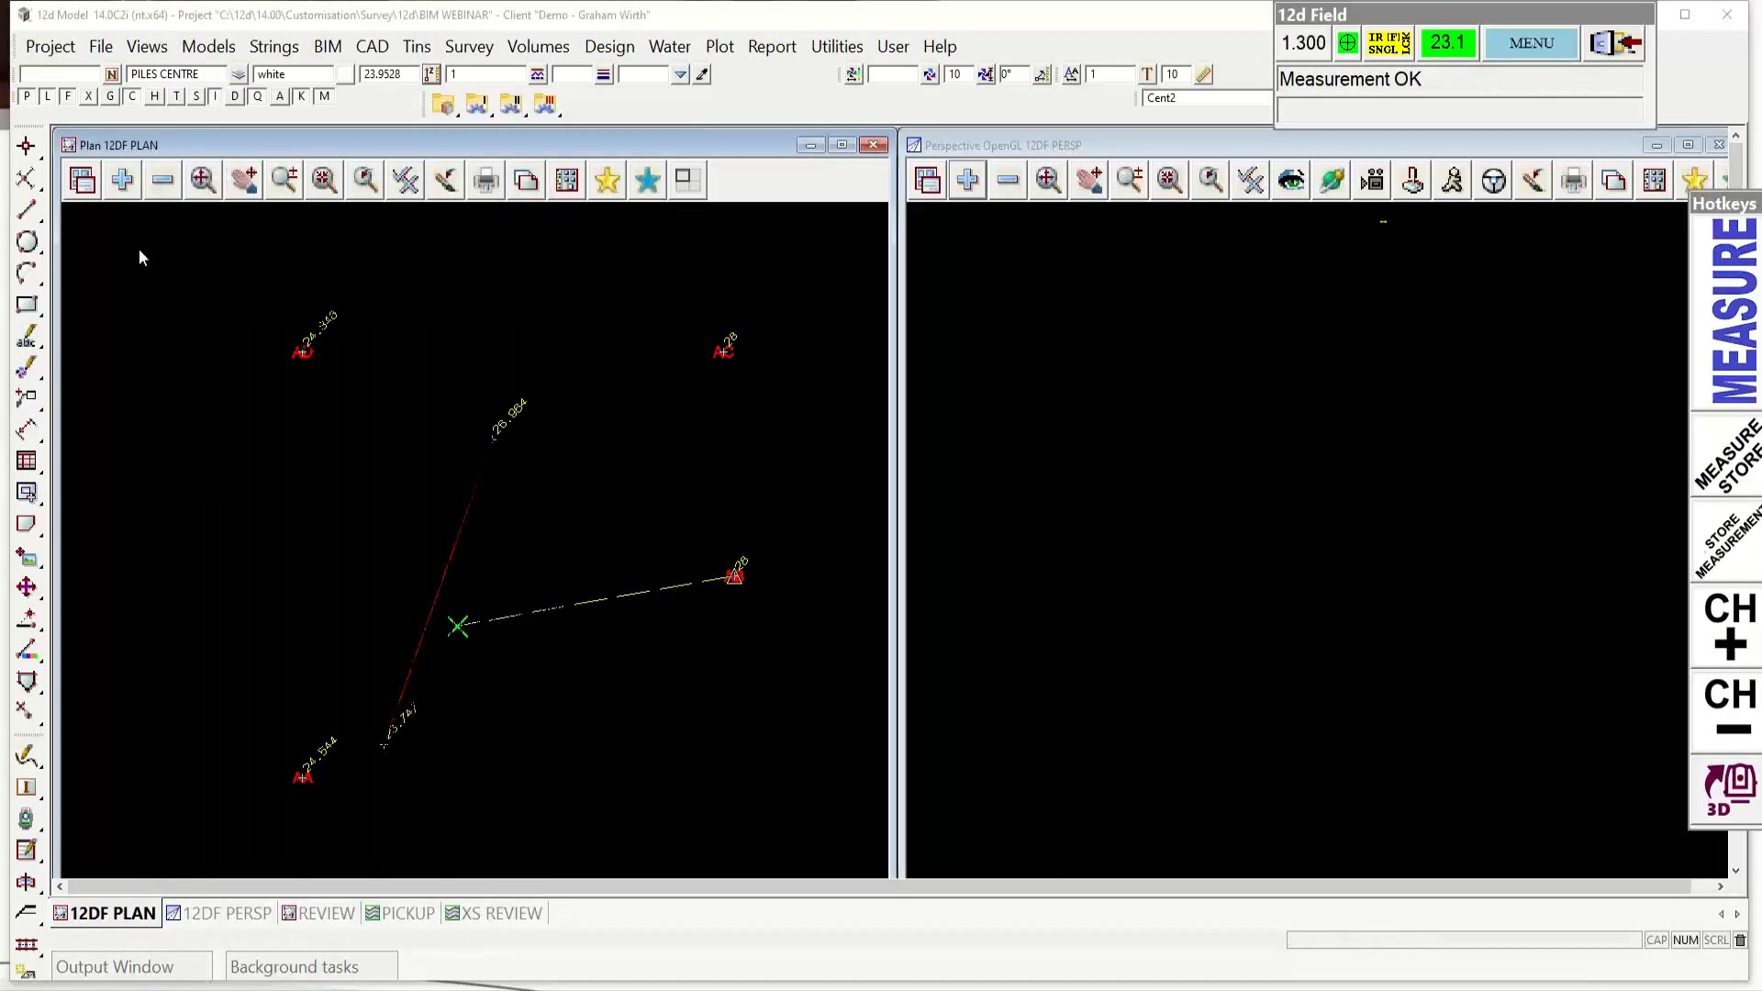
{"action": "left_click", "coordinate": [121, 180]}
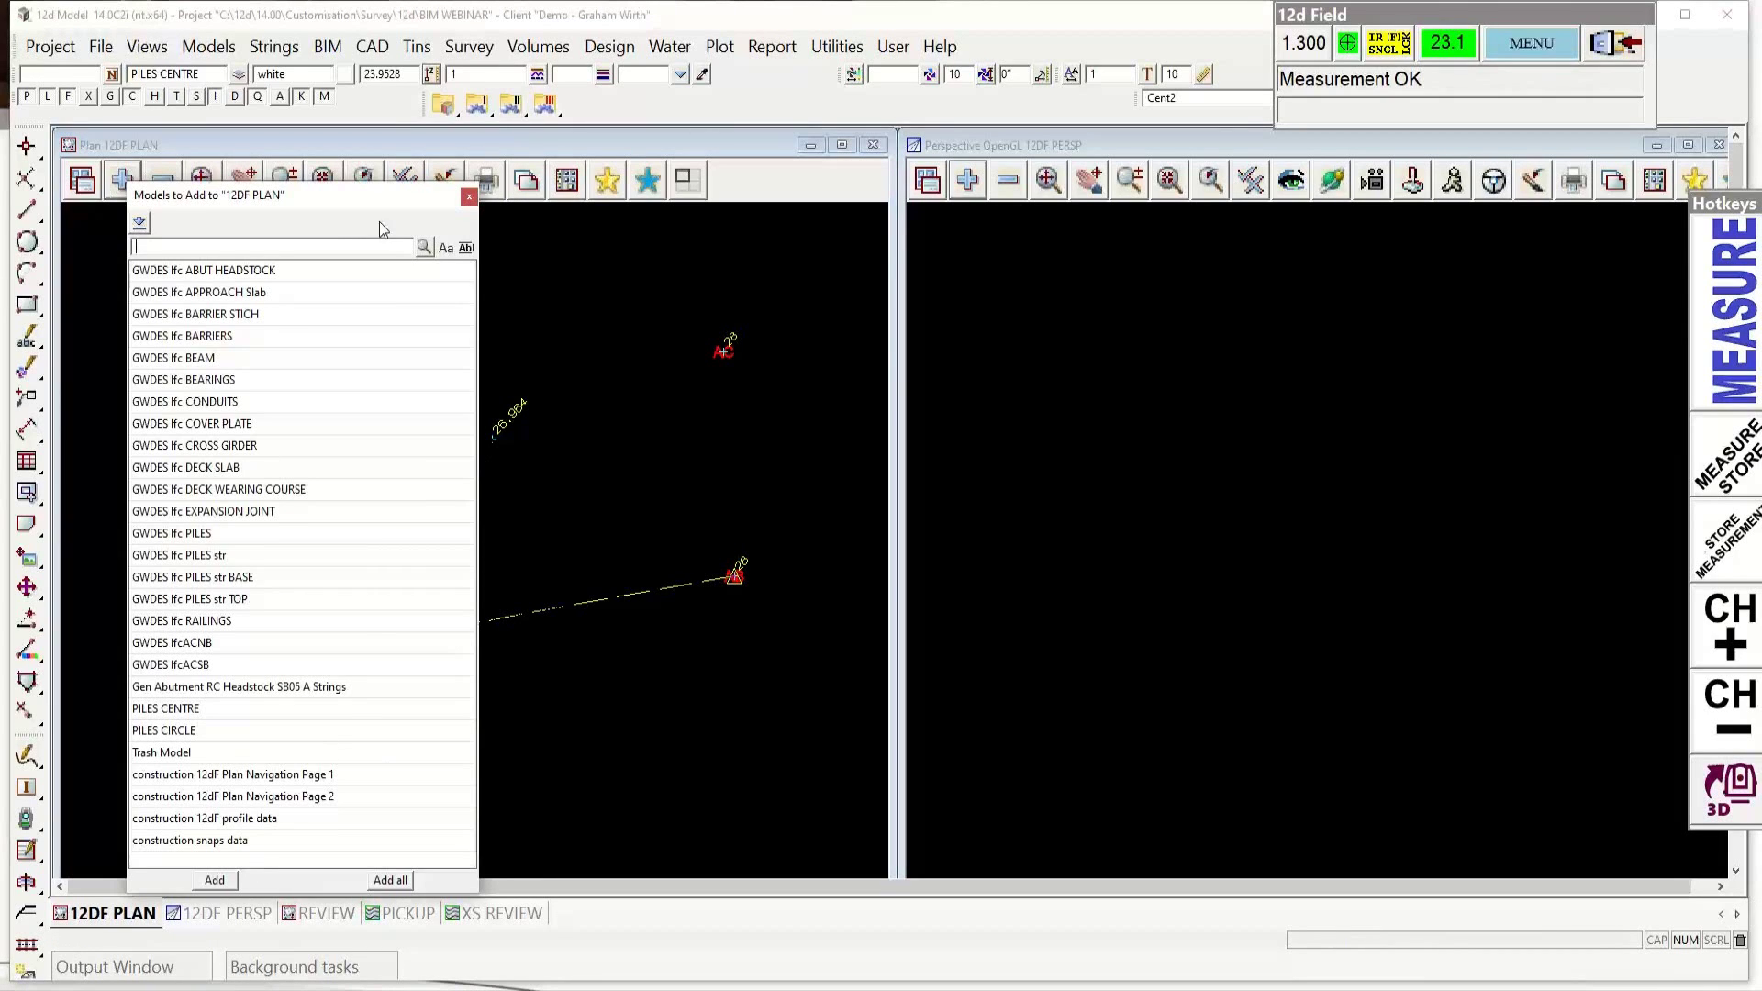
{"action": "left_click", "coordinate": [469, 196]}
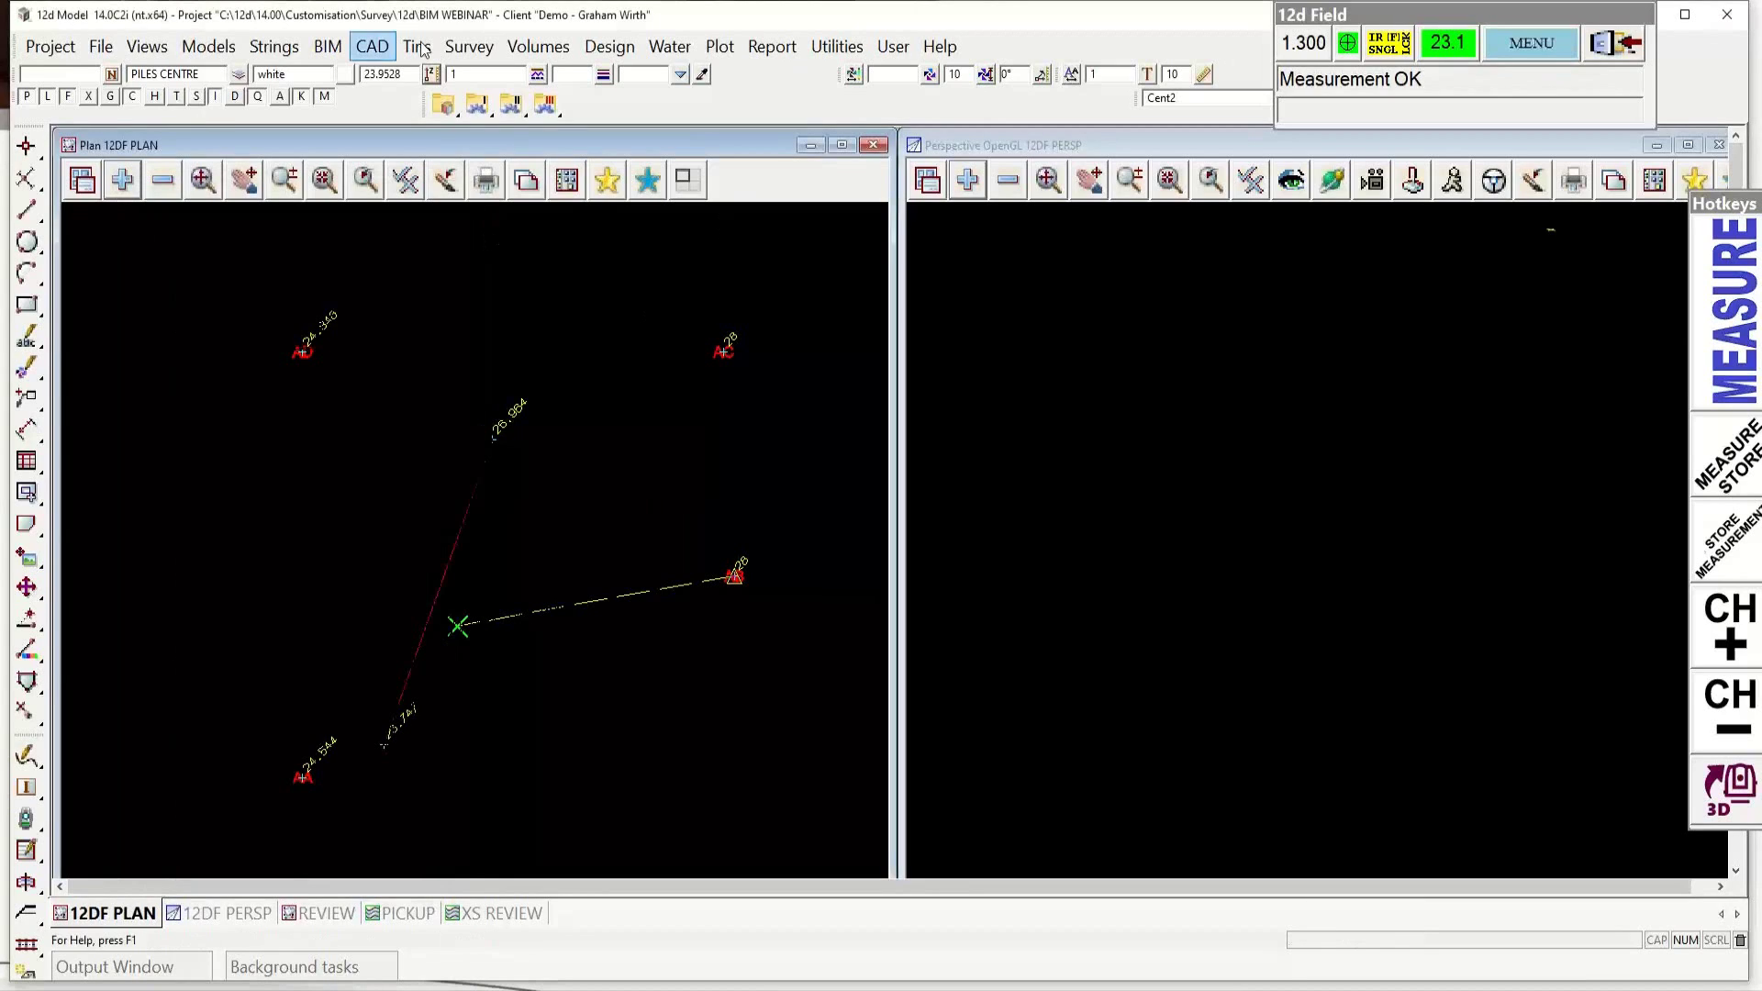
Step: Start a BIM import with the IFC Express Reader and choose APR-SMC-SB-05-MOD-S1-Bridge.ifc as the IFC file
{"action": "left_click", "coordinate": [333, 51]}
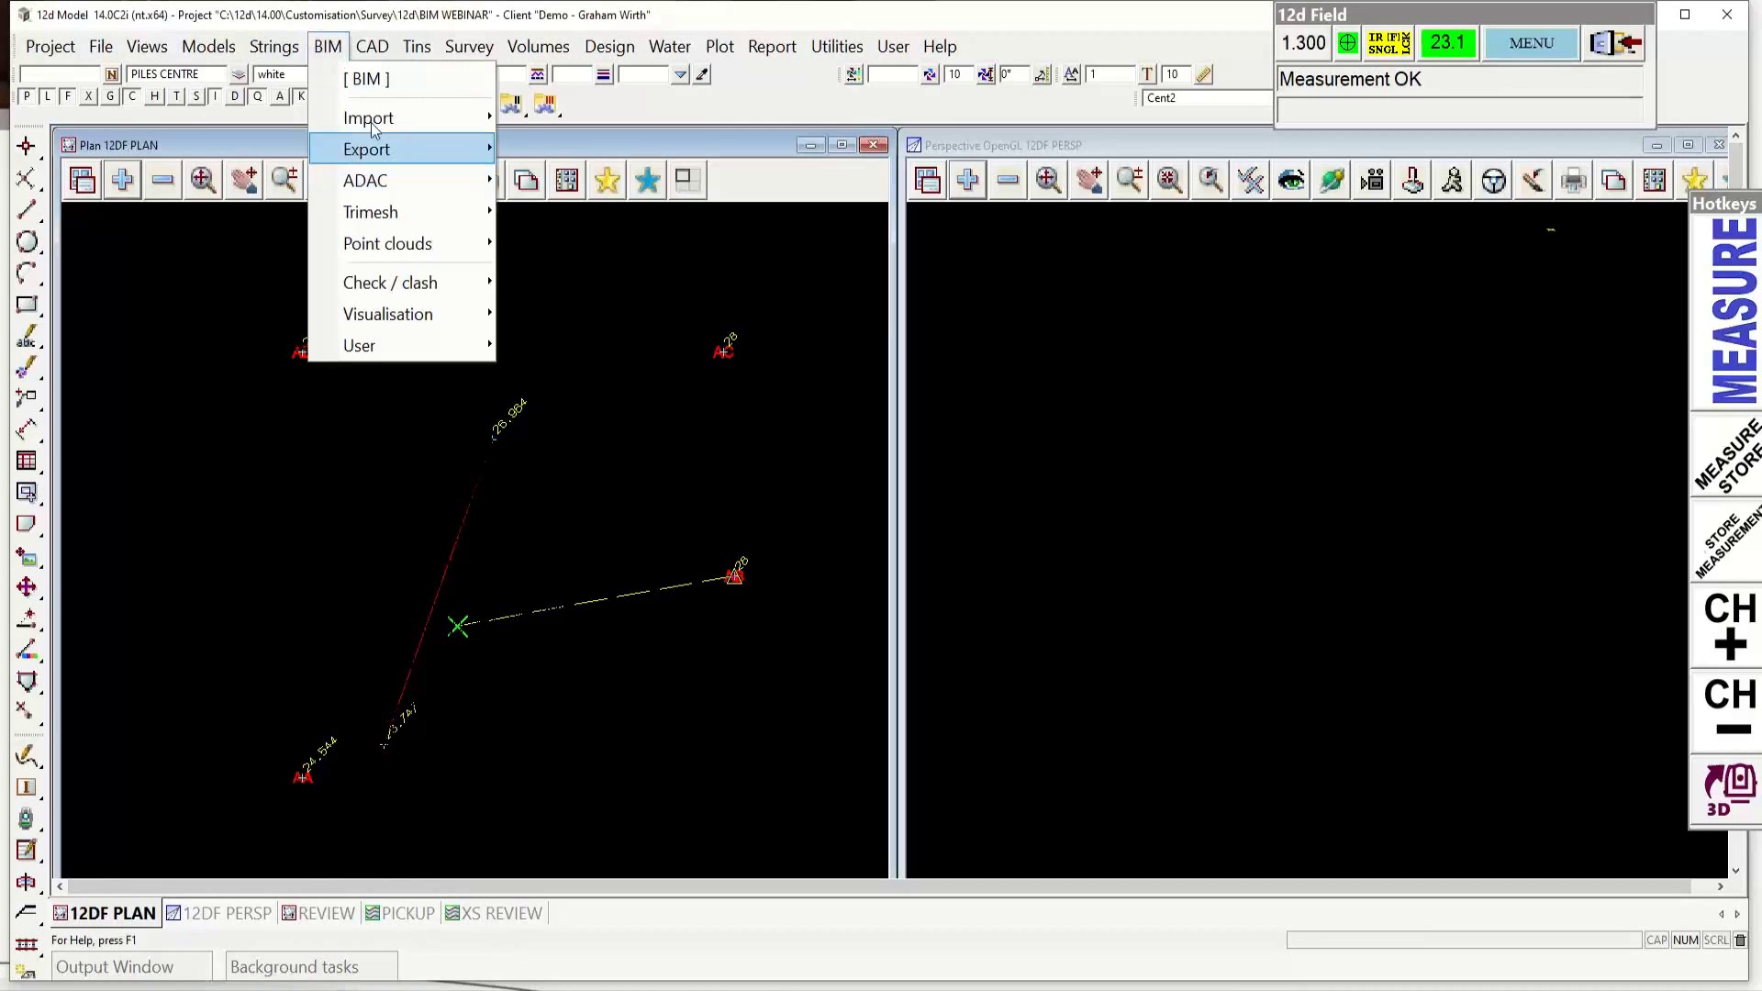
{"action": "mouse_move", "coordinate": [435, 122]}
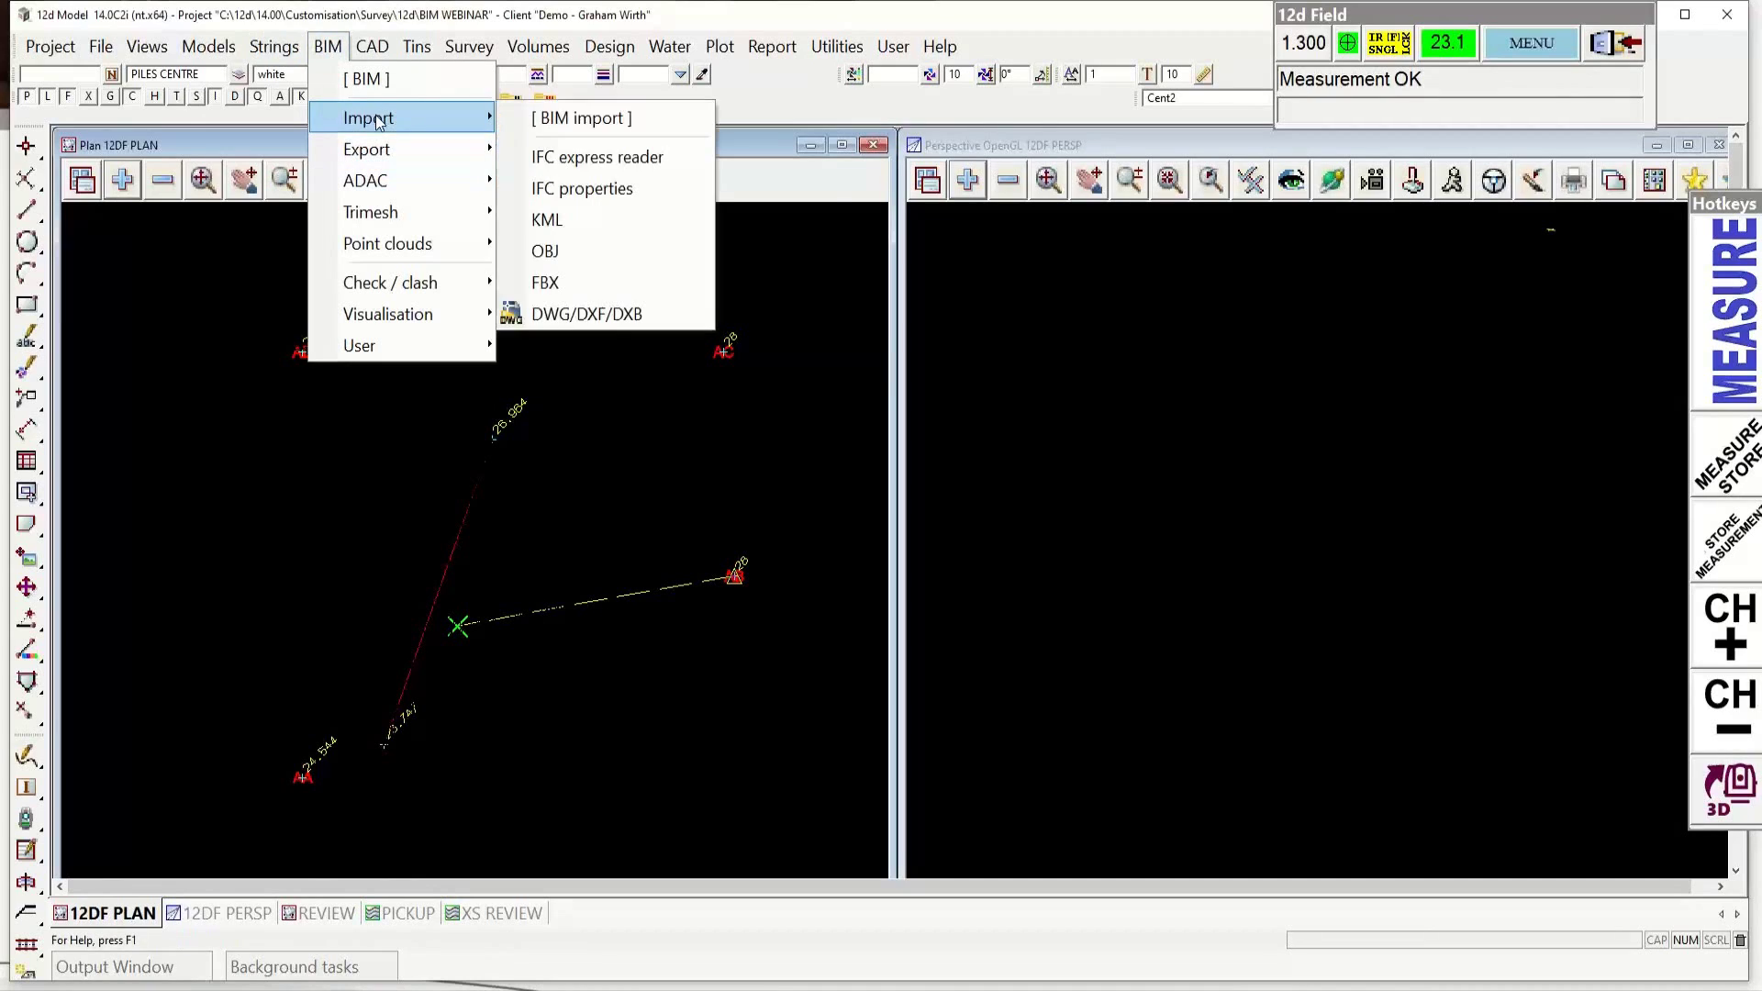
{"action": "left_click", "coordinate": [578, 158]}
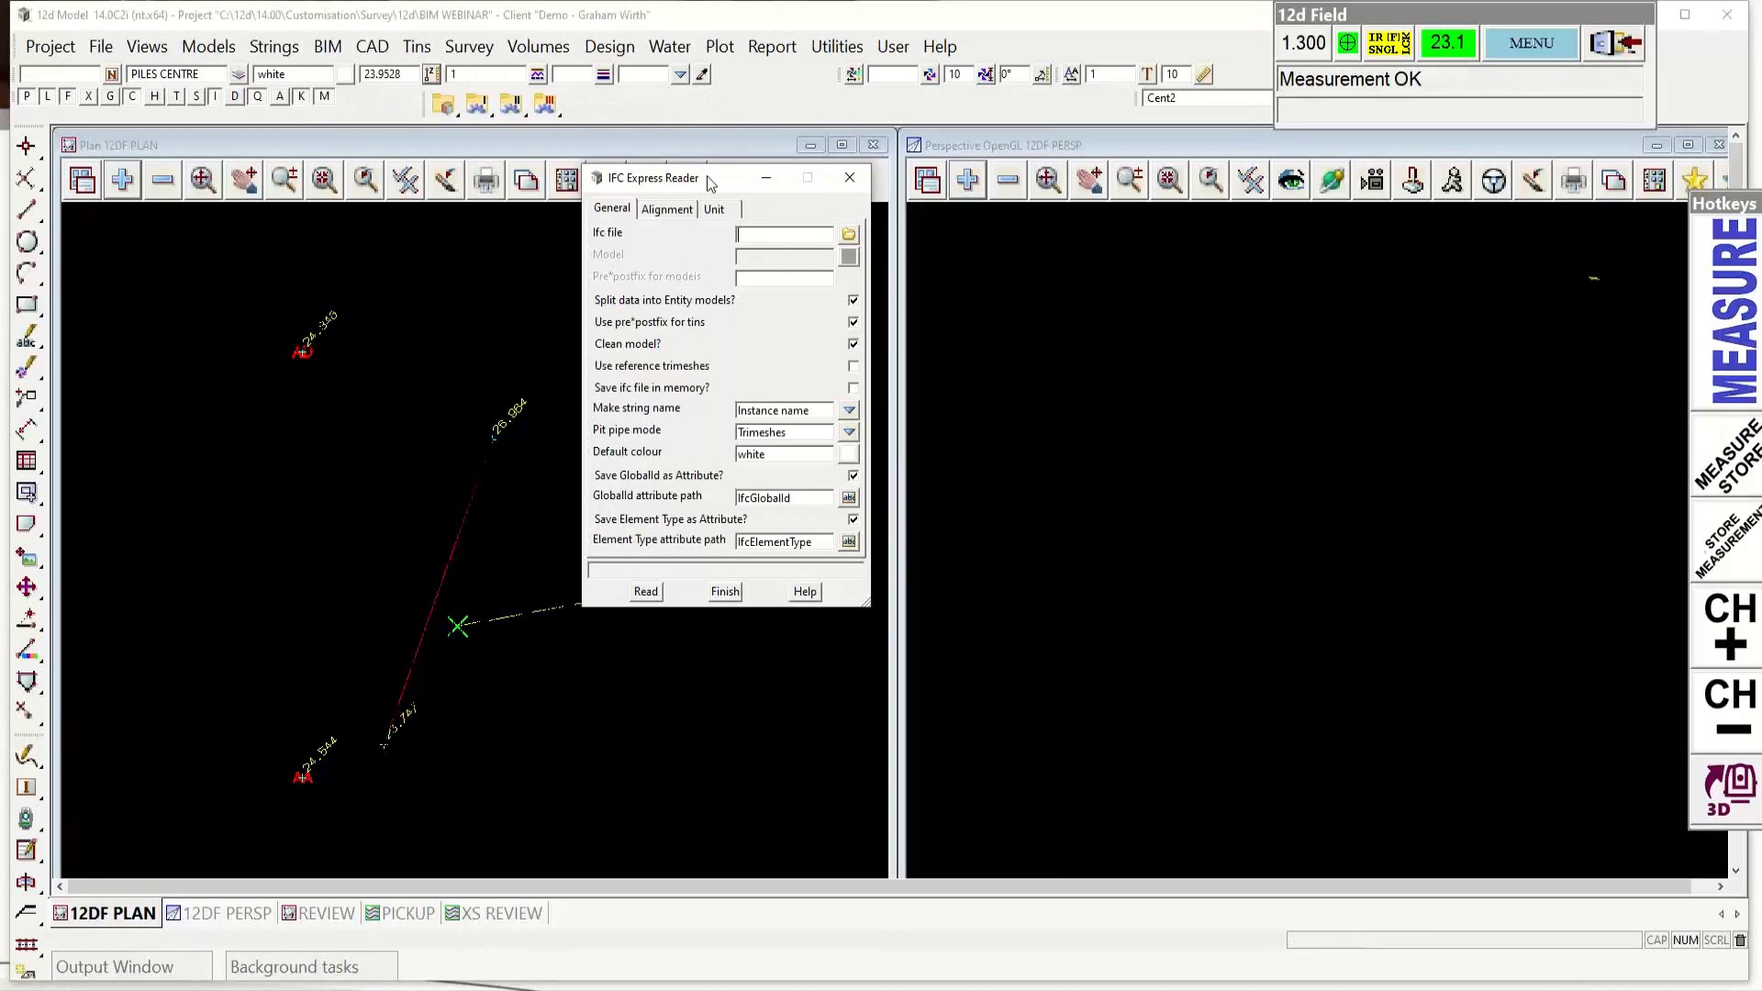
{"action": "left_click_drag", "start_coordinate": [710, 182], "coordinate": [722, 222]}
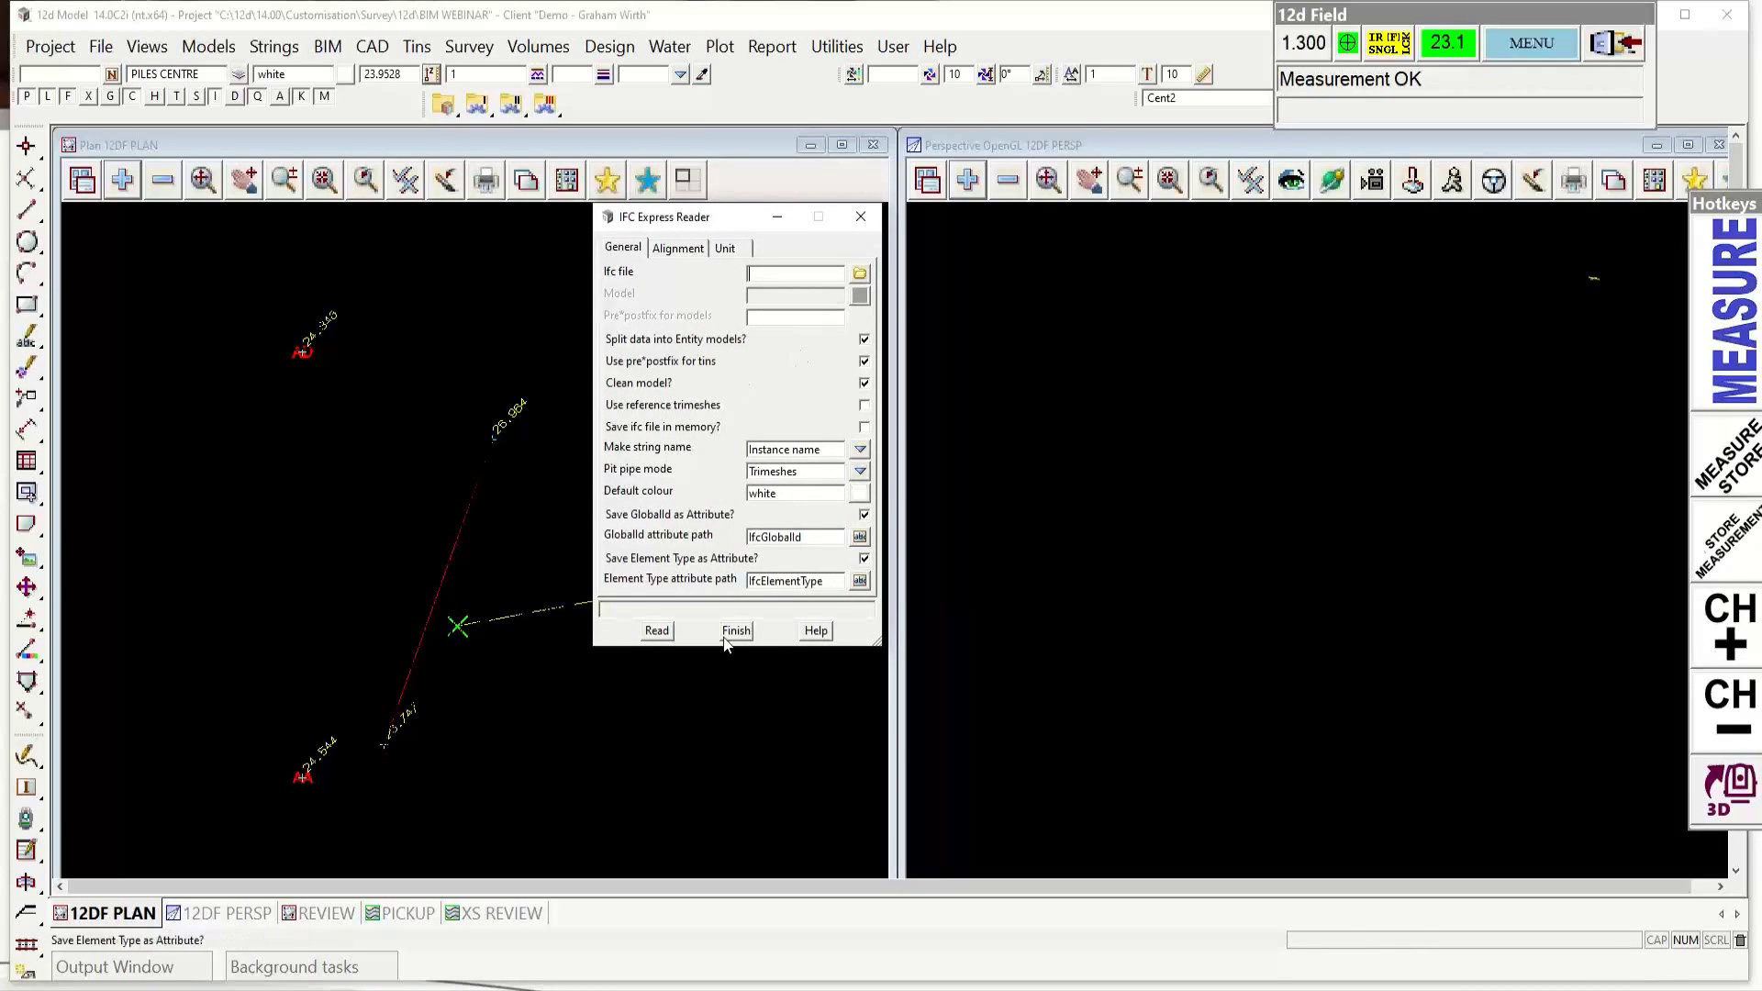
{"action": "left_click", "coordinate": [860, 272]}
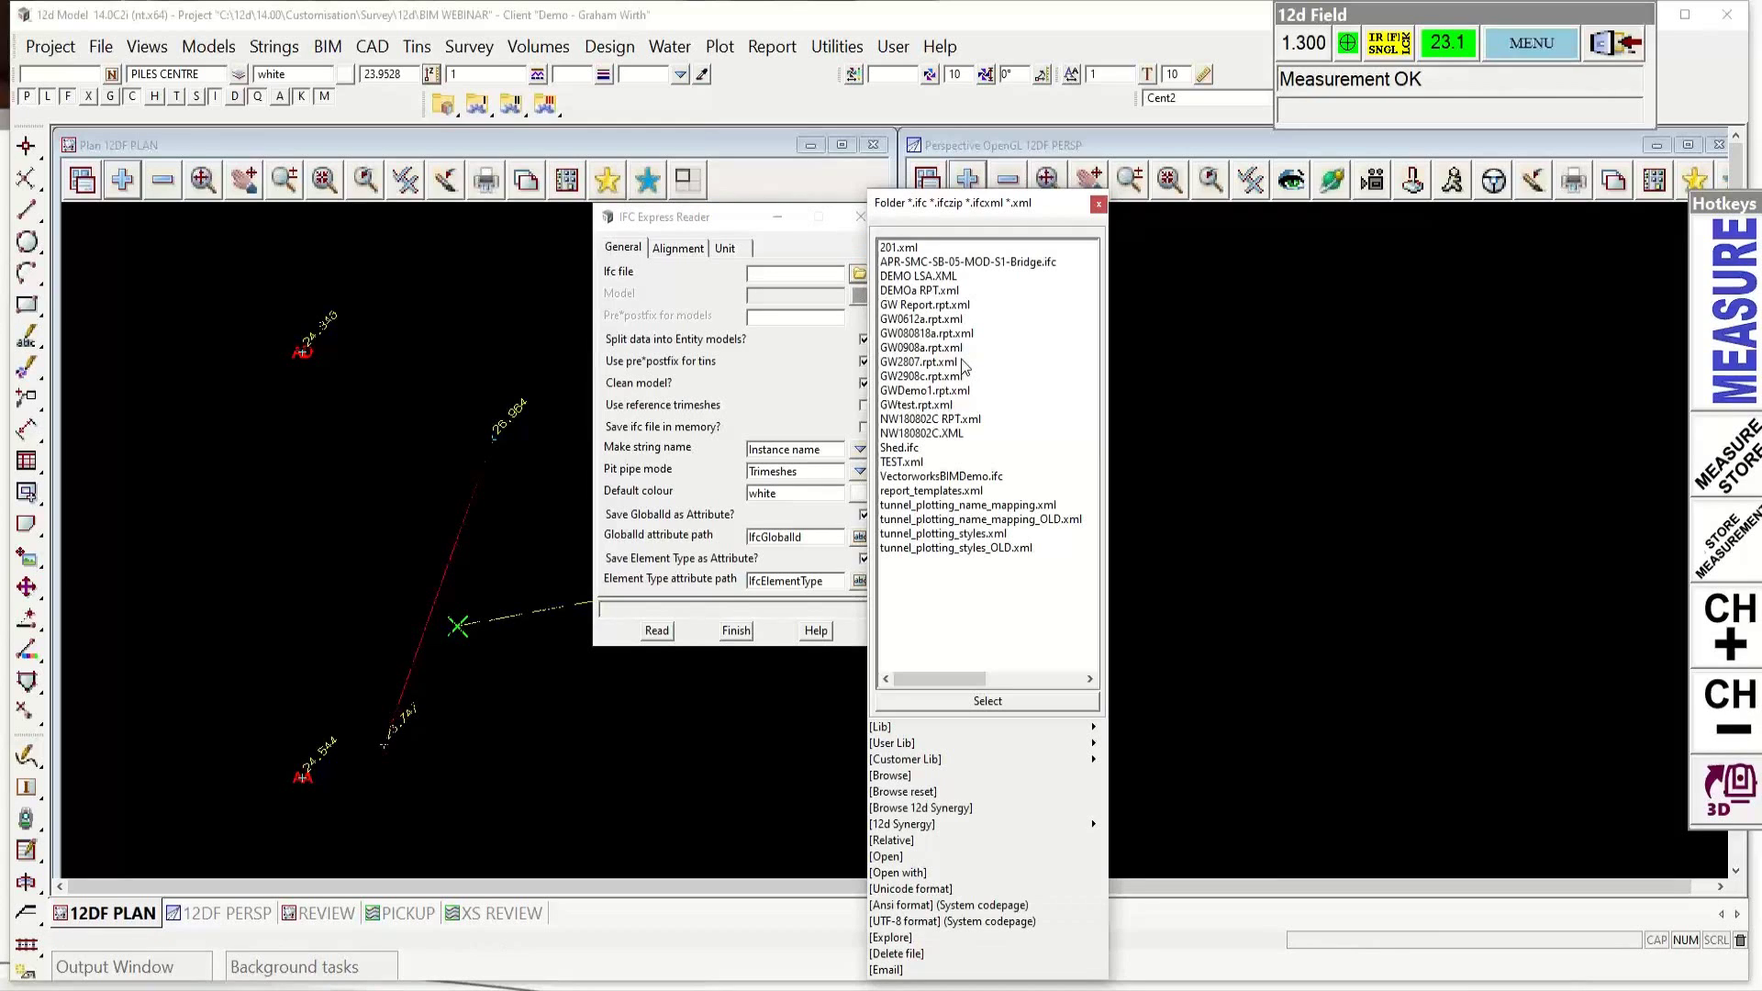
{"action": "left_click", "coordinate": [979, 264]}
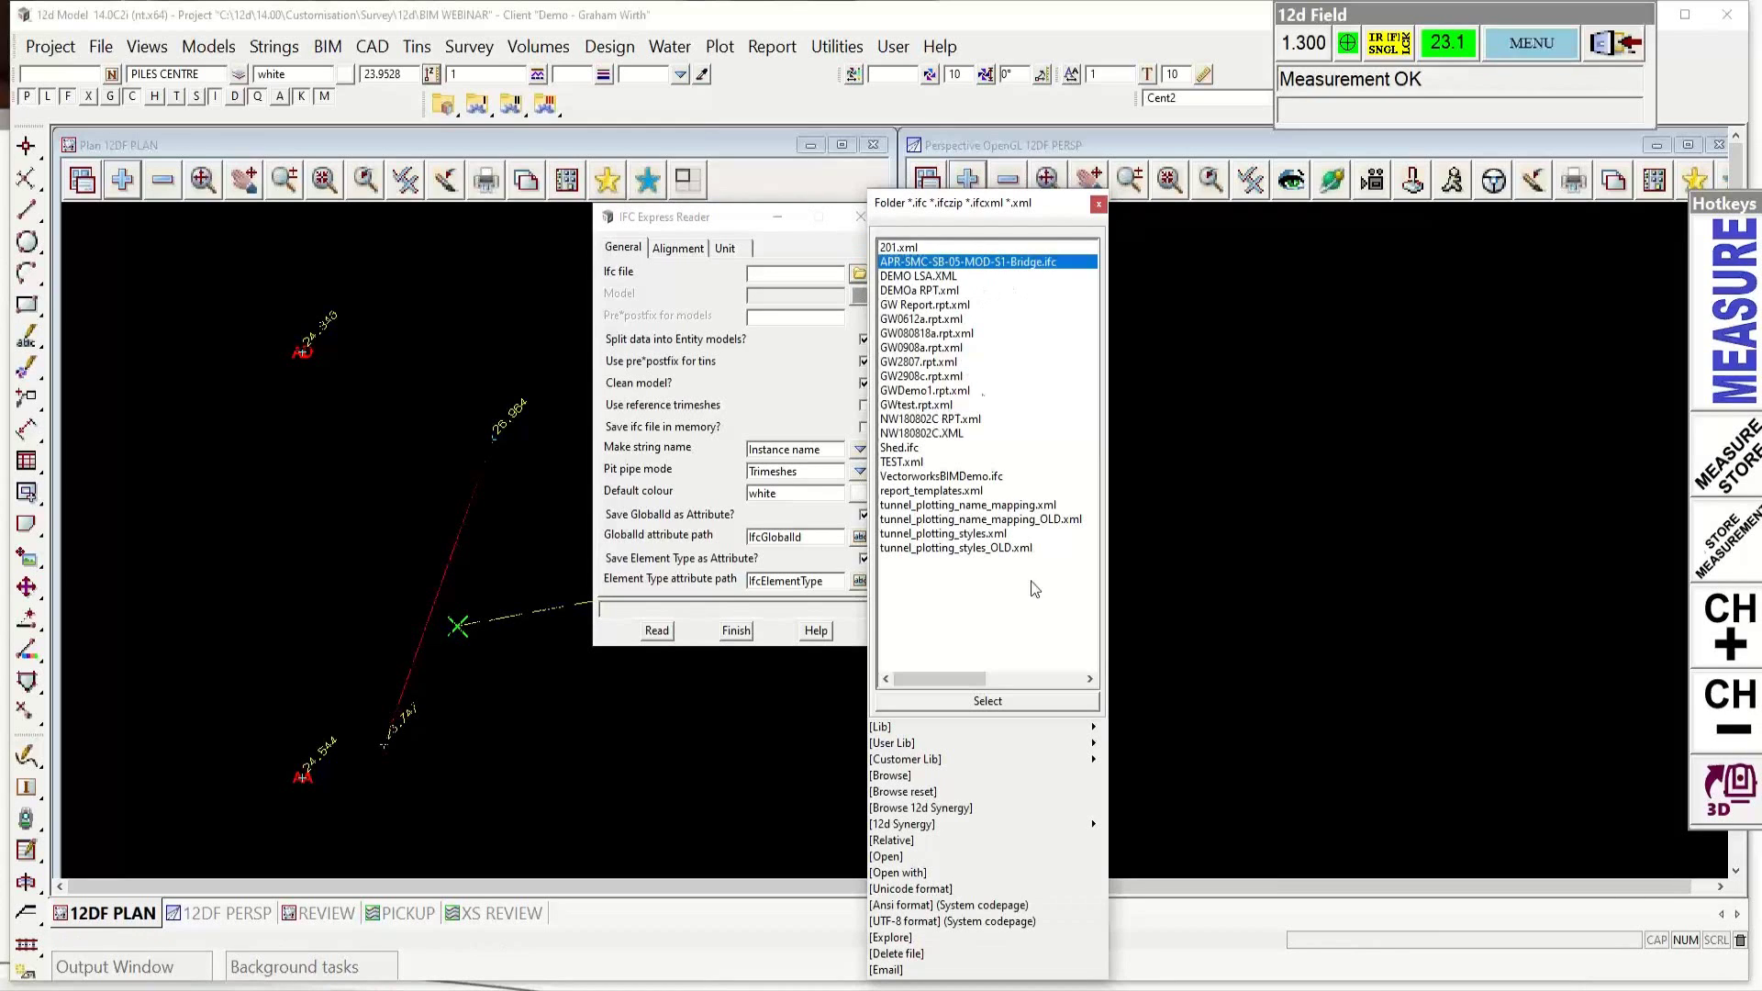
{"action": "left_click", "coordinate": [1026, 707]}
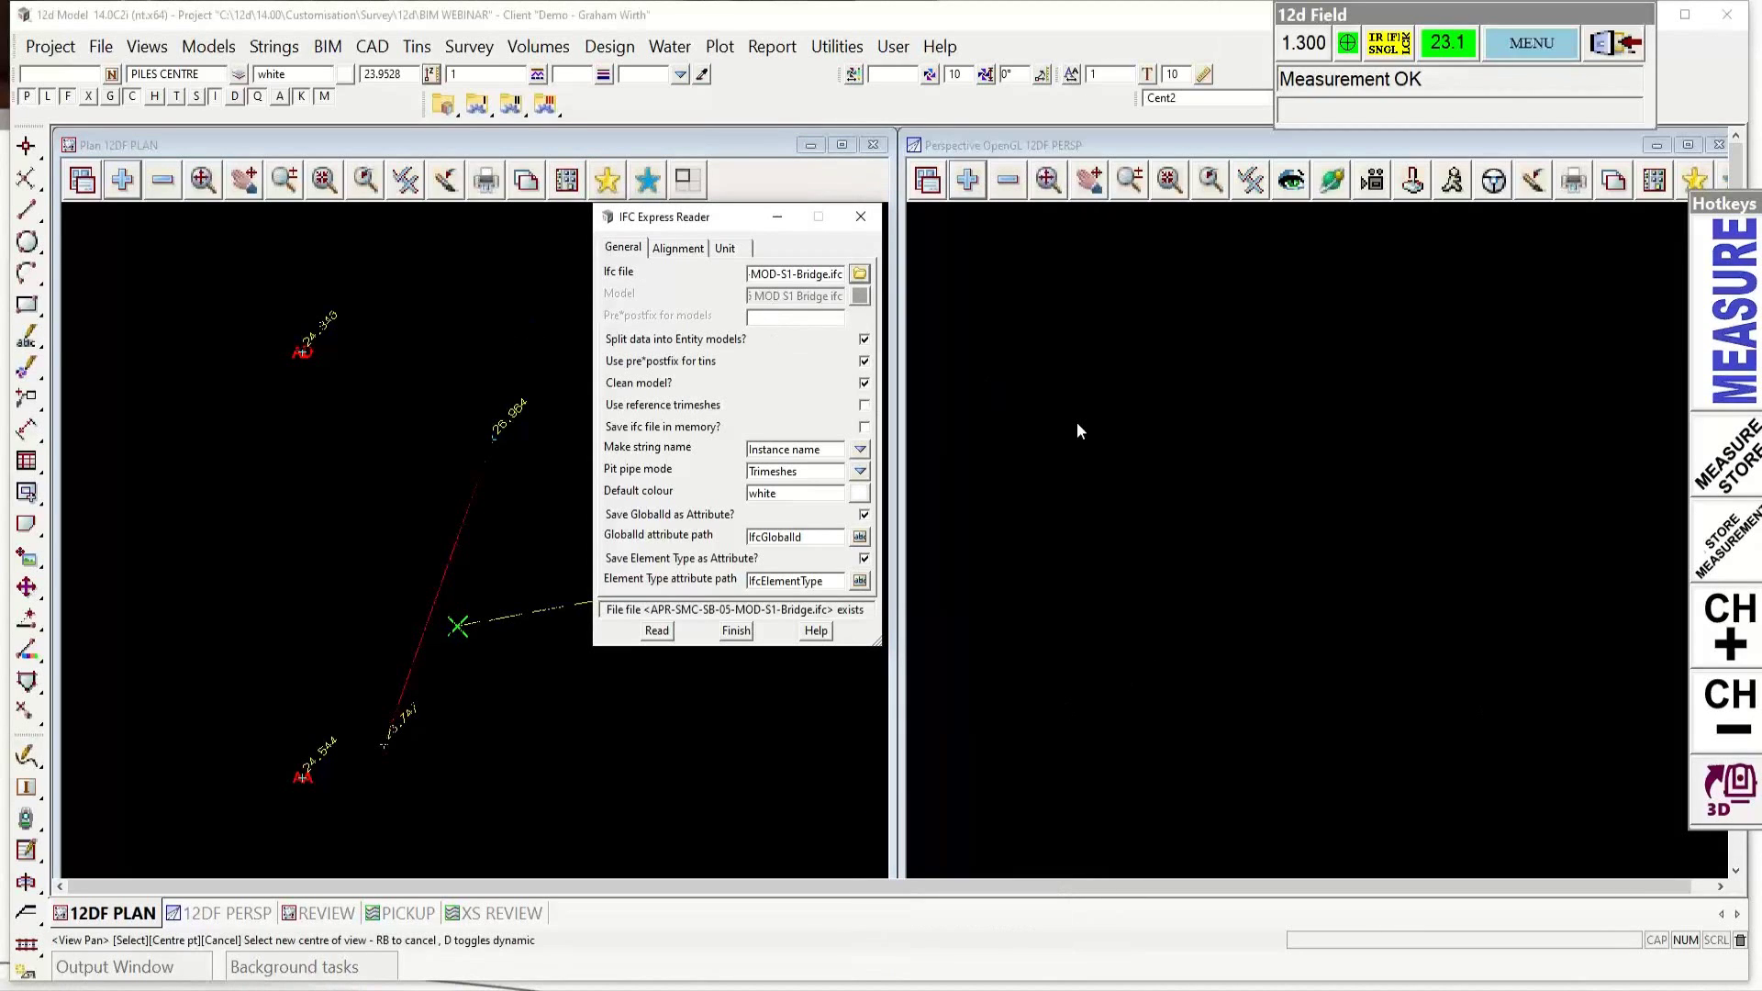
Step: Set the pre*postfix for models to DEMO, read in the IFC file and close the reader
{"action": "type", "text": "DEMO"}
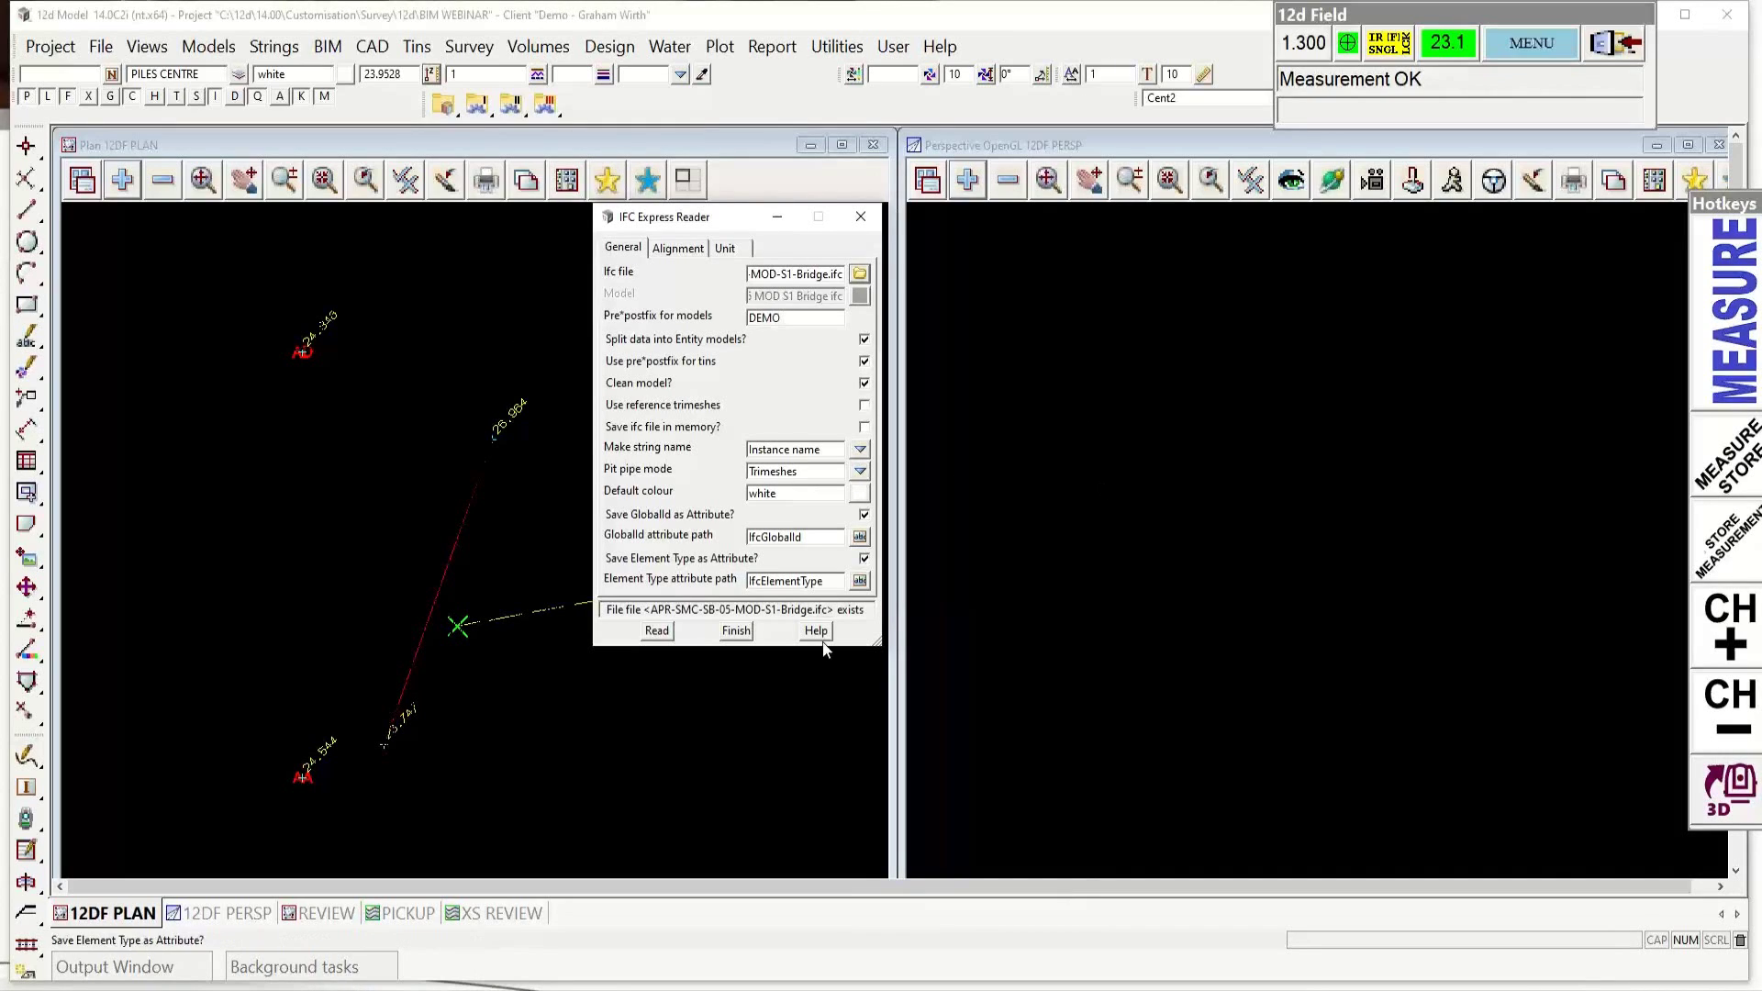
{"action": "left_click", "coordinate": [656, 631]}
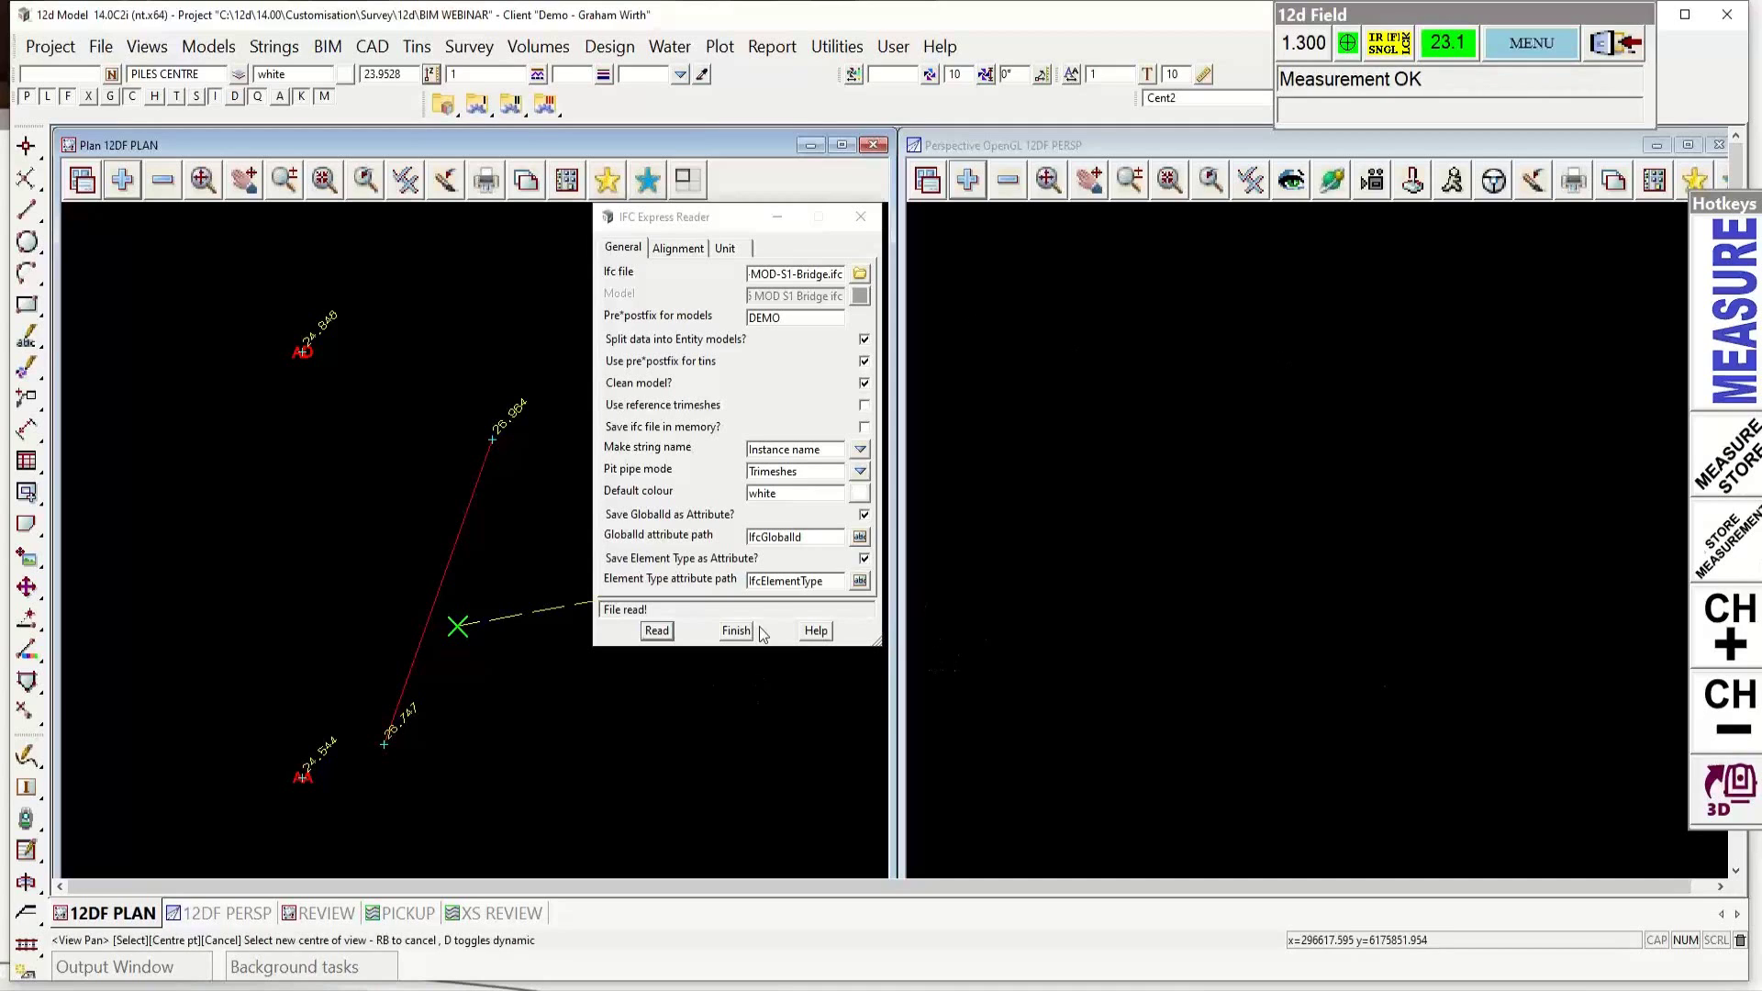
{"action": "left_click", "coordinate": [735, 631]}
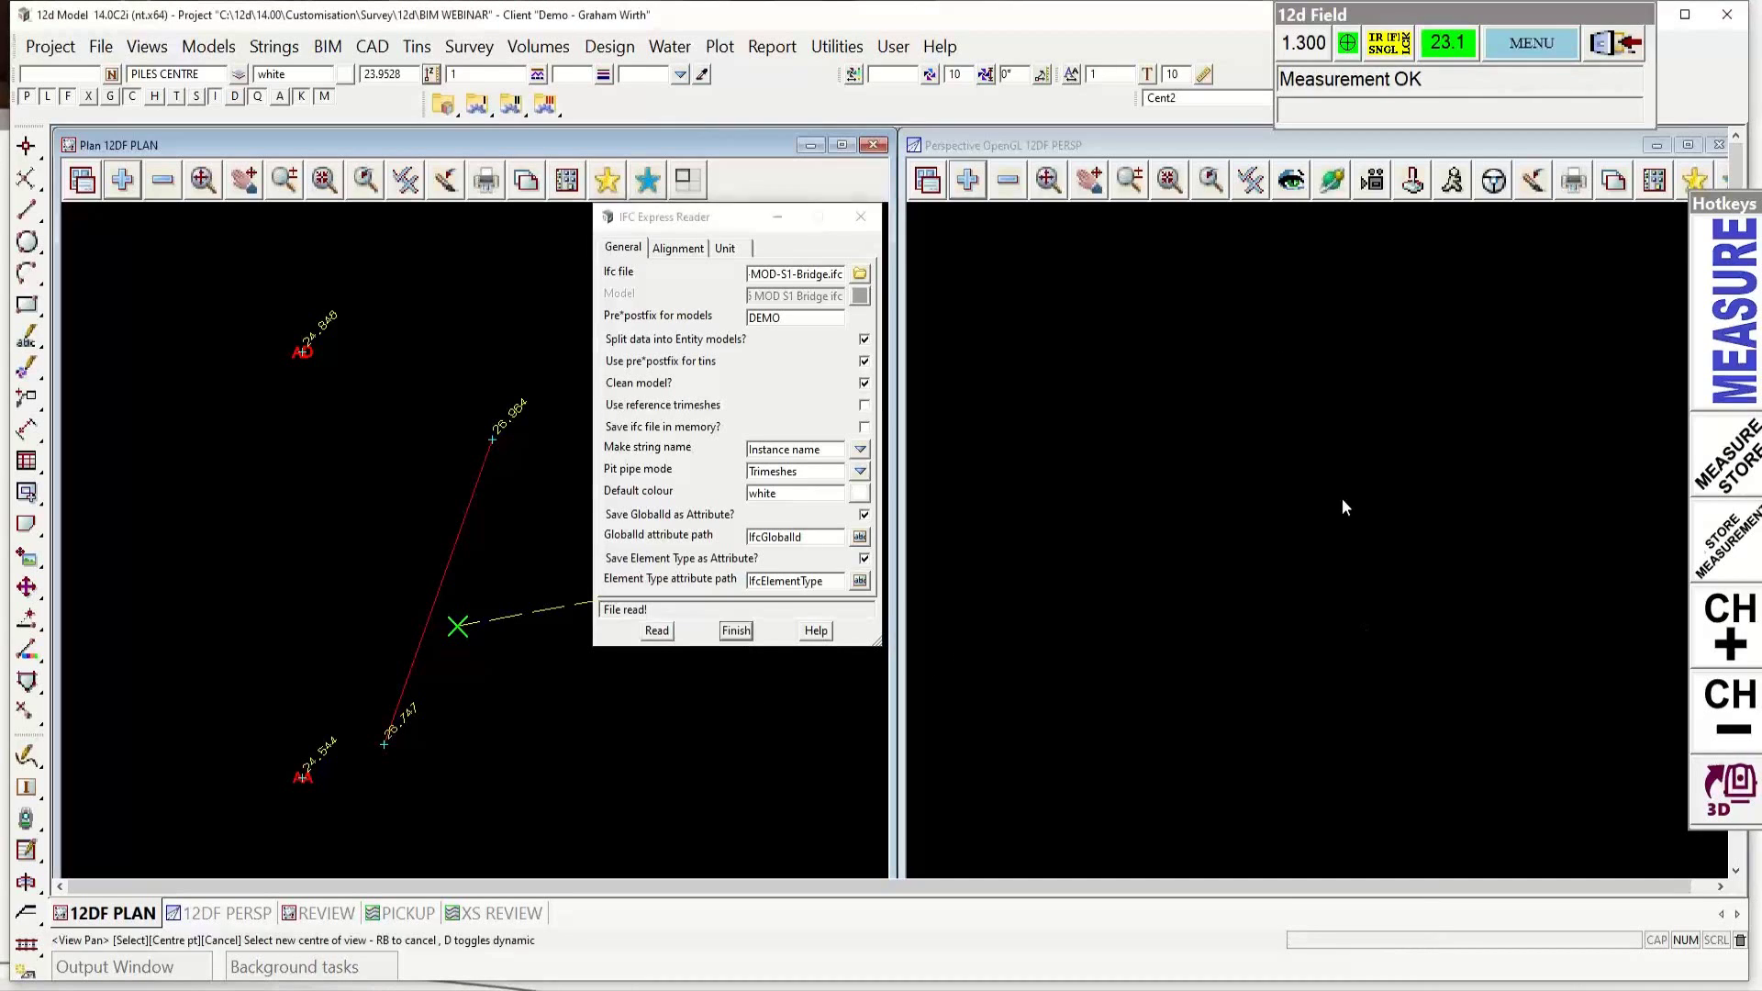
Step: Display the imported DEMO IfcBuildingElementProxy model in the 12DF PERSP view, fit it and examine the bridge elements up close
{"action": "left_click", "coordinate": [968, 186]}
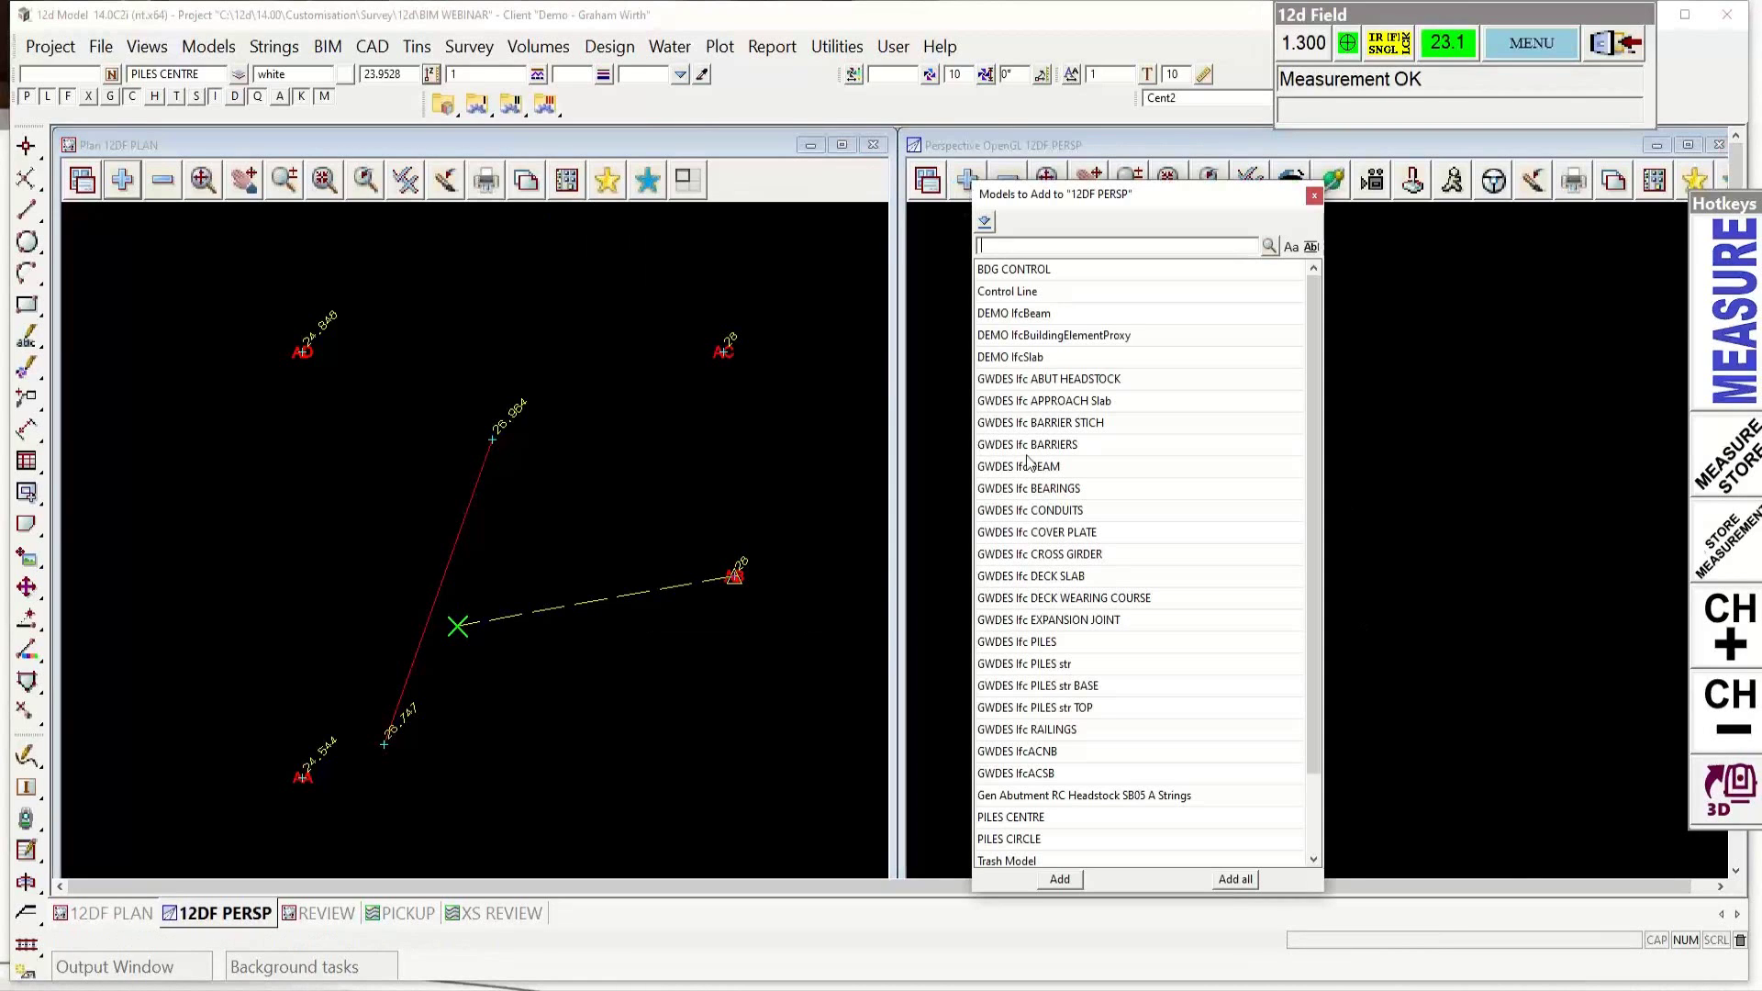
{"action": "left_click", "coordinate": [1009, 314]}
{"action": "left_click", "coordinate": [1009, 335], "text": "ctrl"}
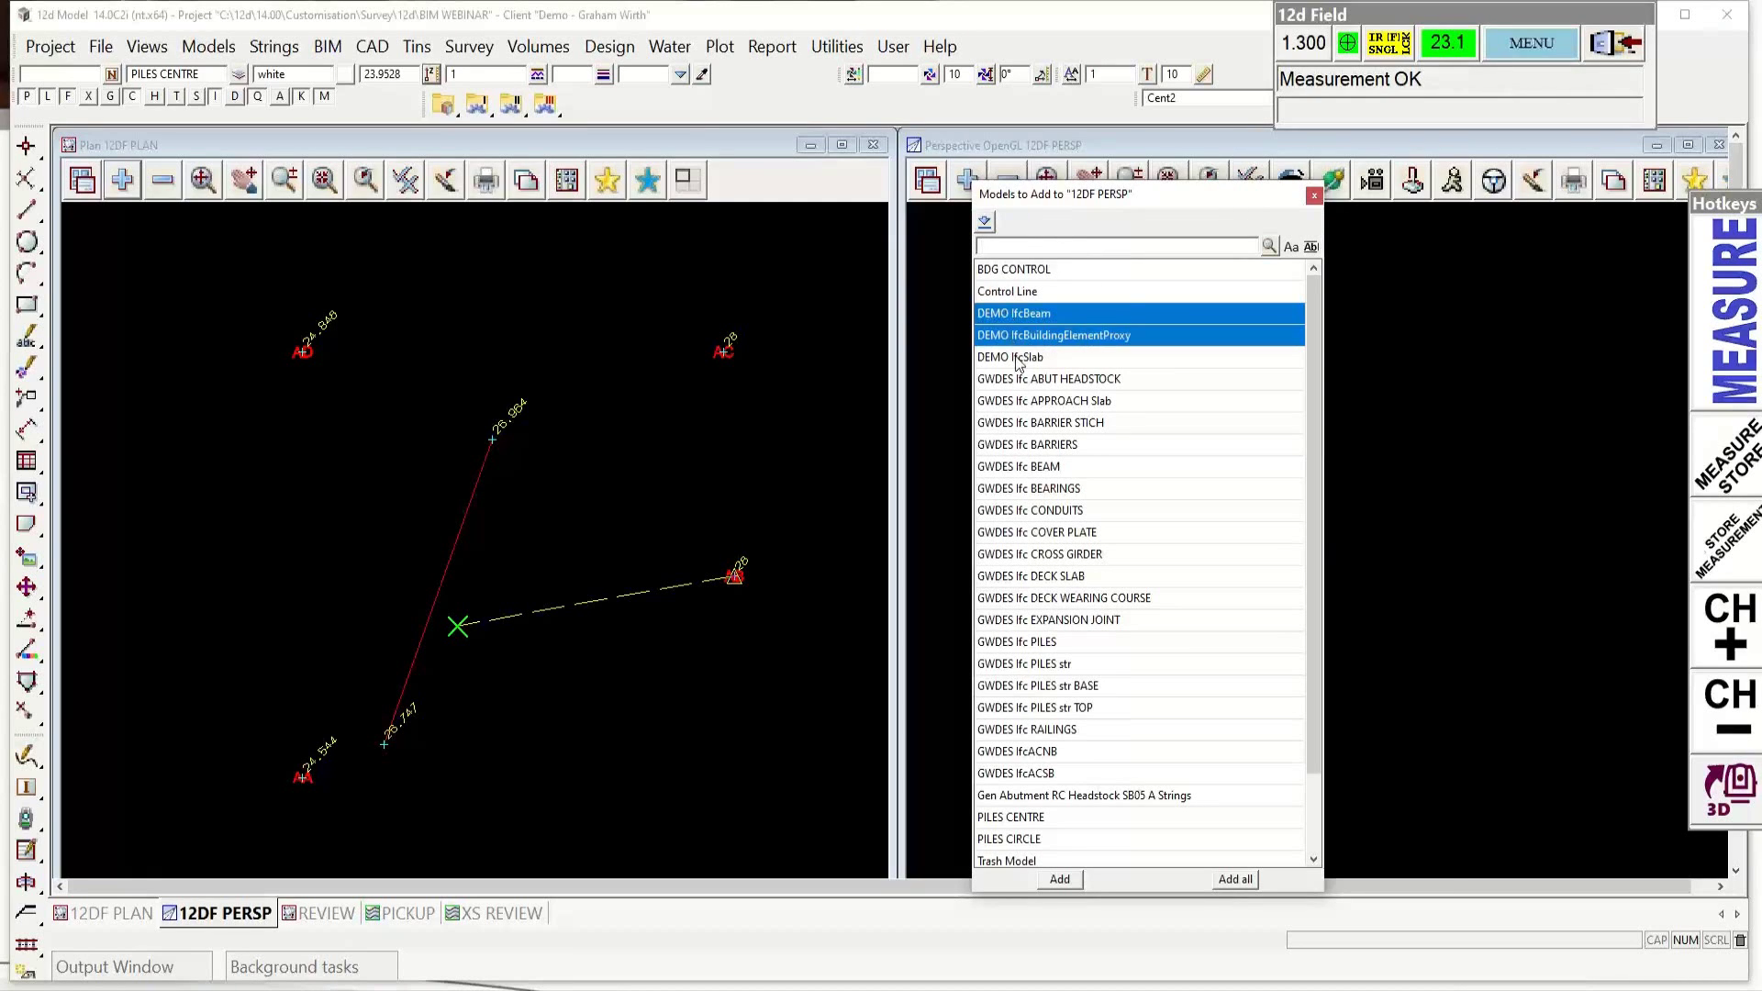
{"action": "left_click", "coordinate": [1013, 357], "text": "ctrl"}
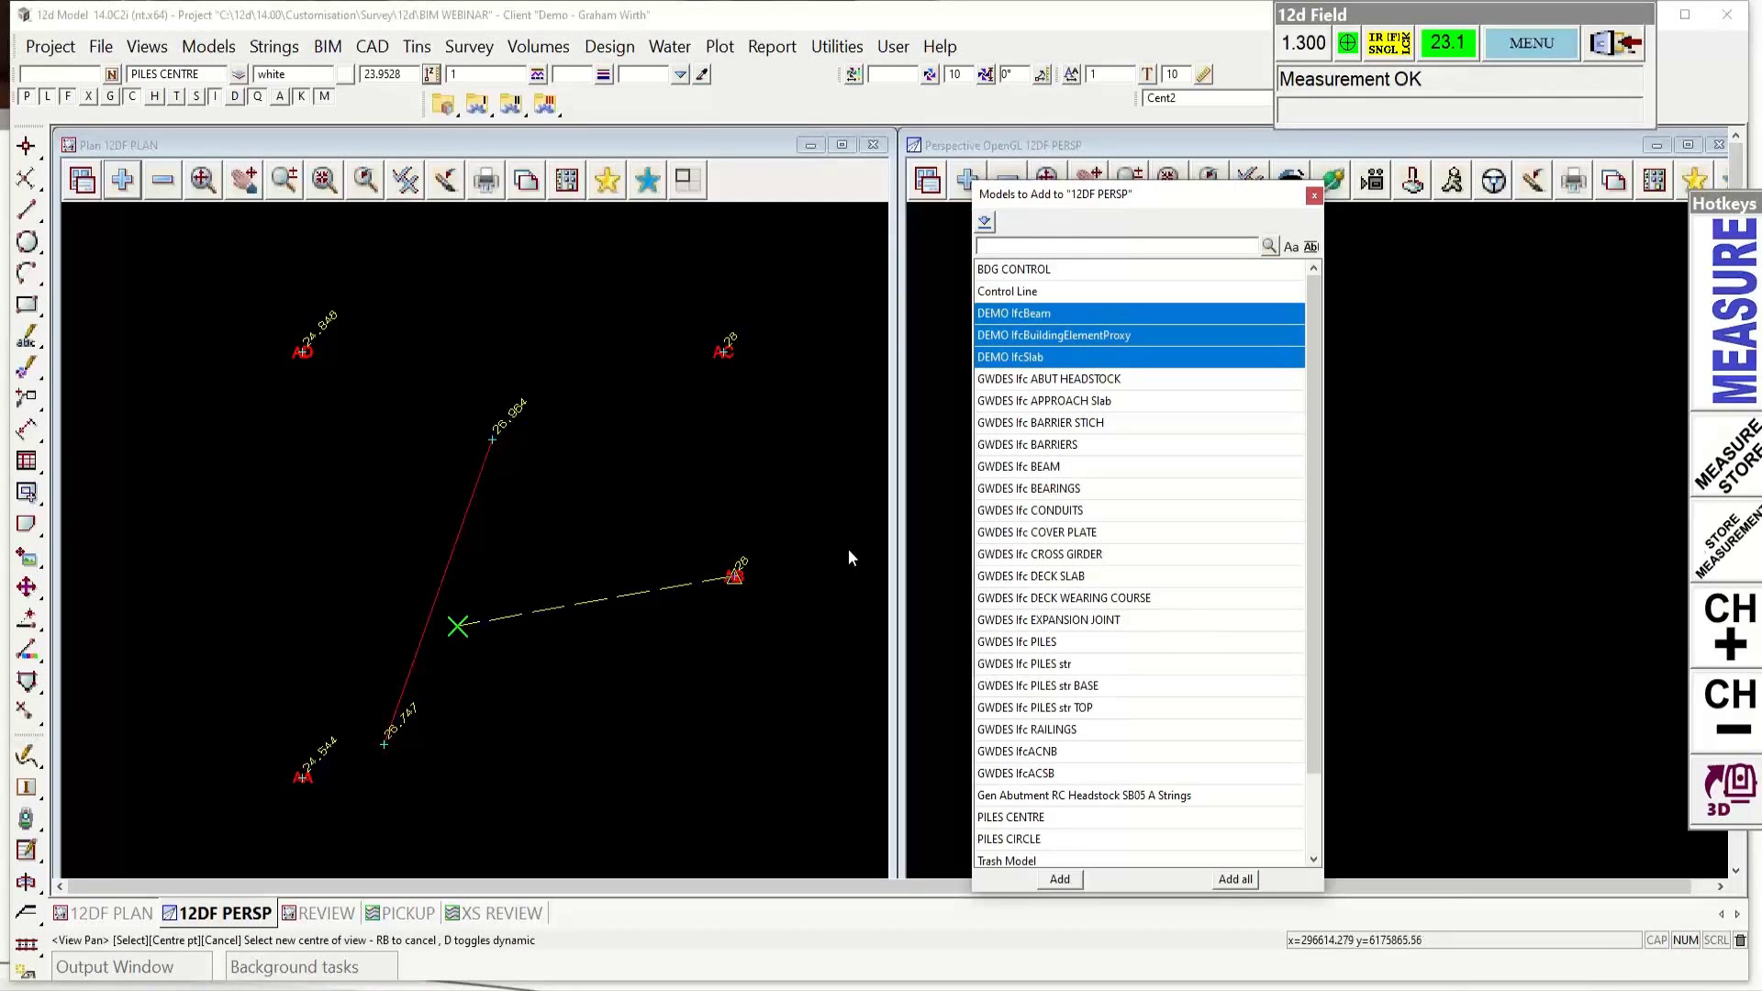
{"action": "double_click", "coordinate": [1059, 336]}
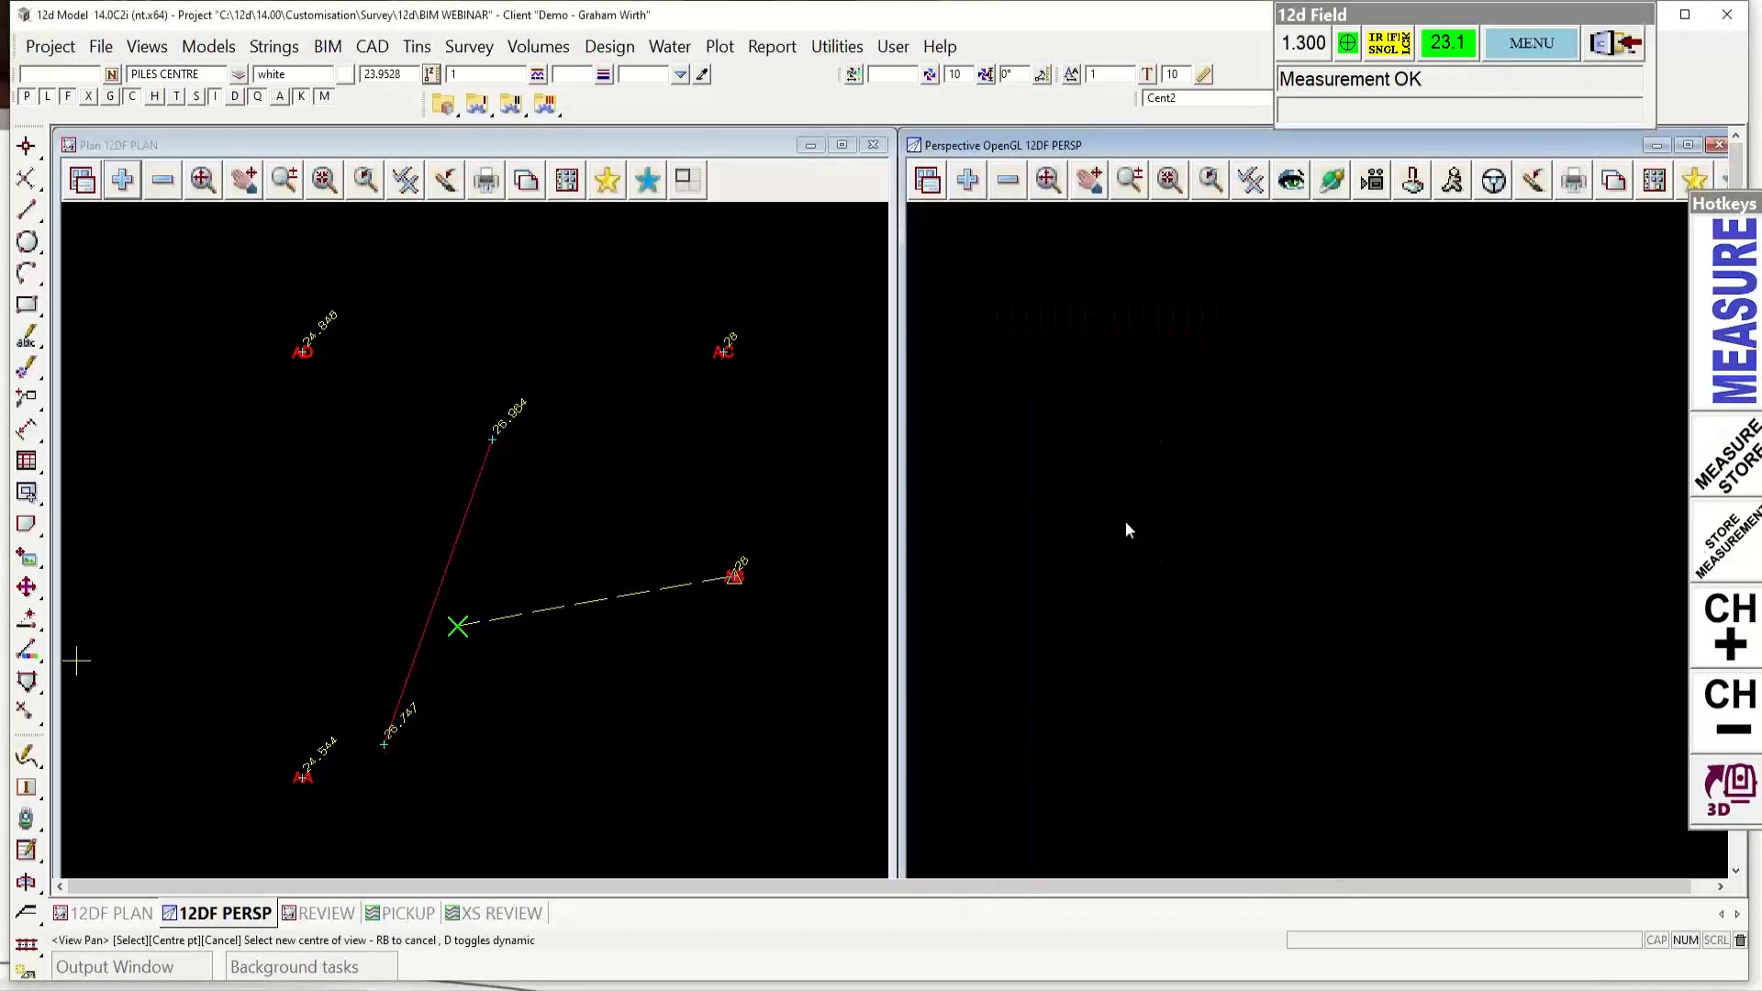
{"action": "left_click", "coordinate": [1055, 182]}
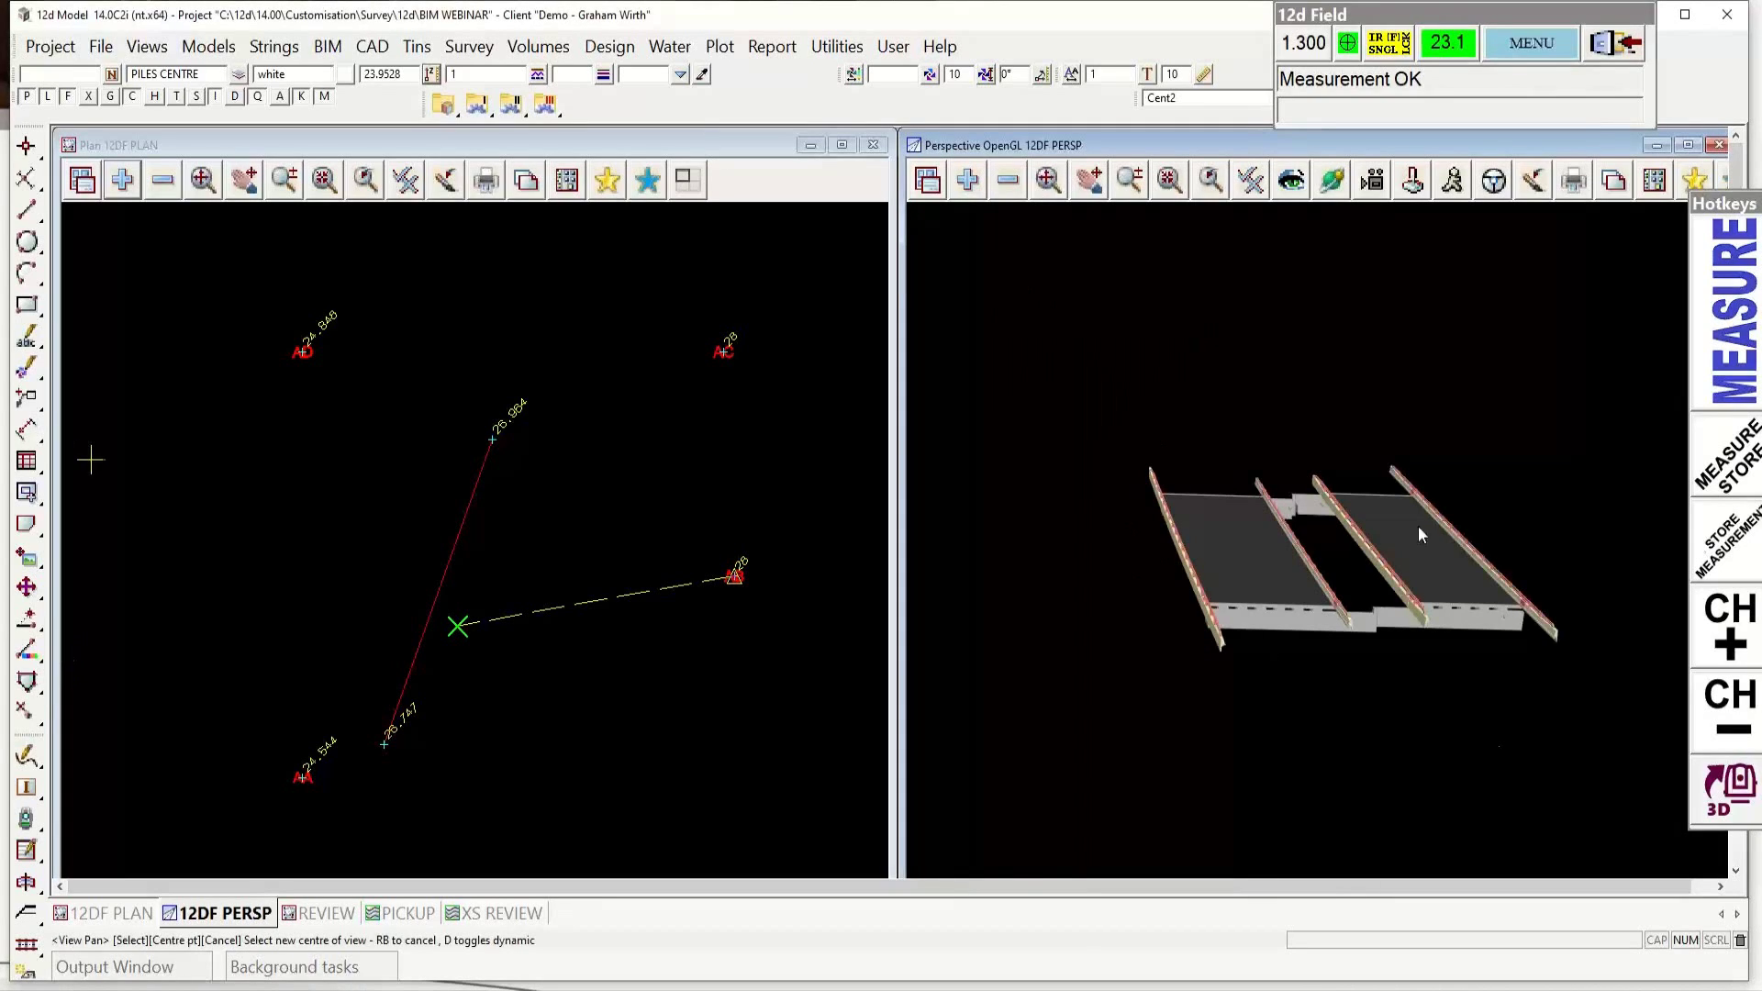
{"action": "right_click", "coordinate": [1393, 579]}
{"action": "scroll", "coordinate": [1394, 580], "scroll_direction": "up", "scroll_amount": 1}
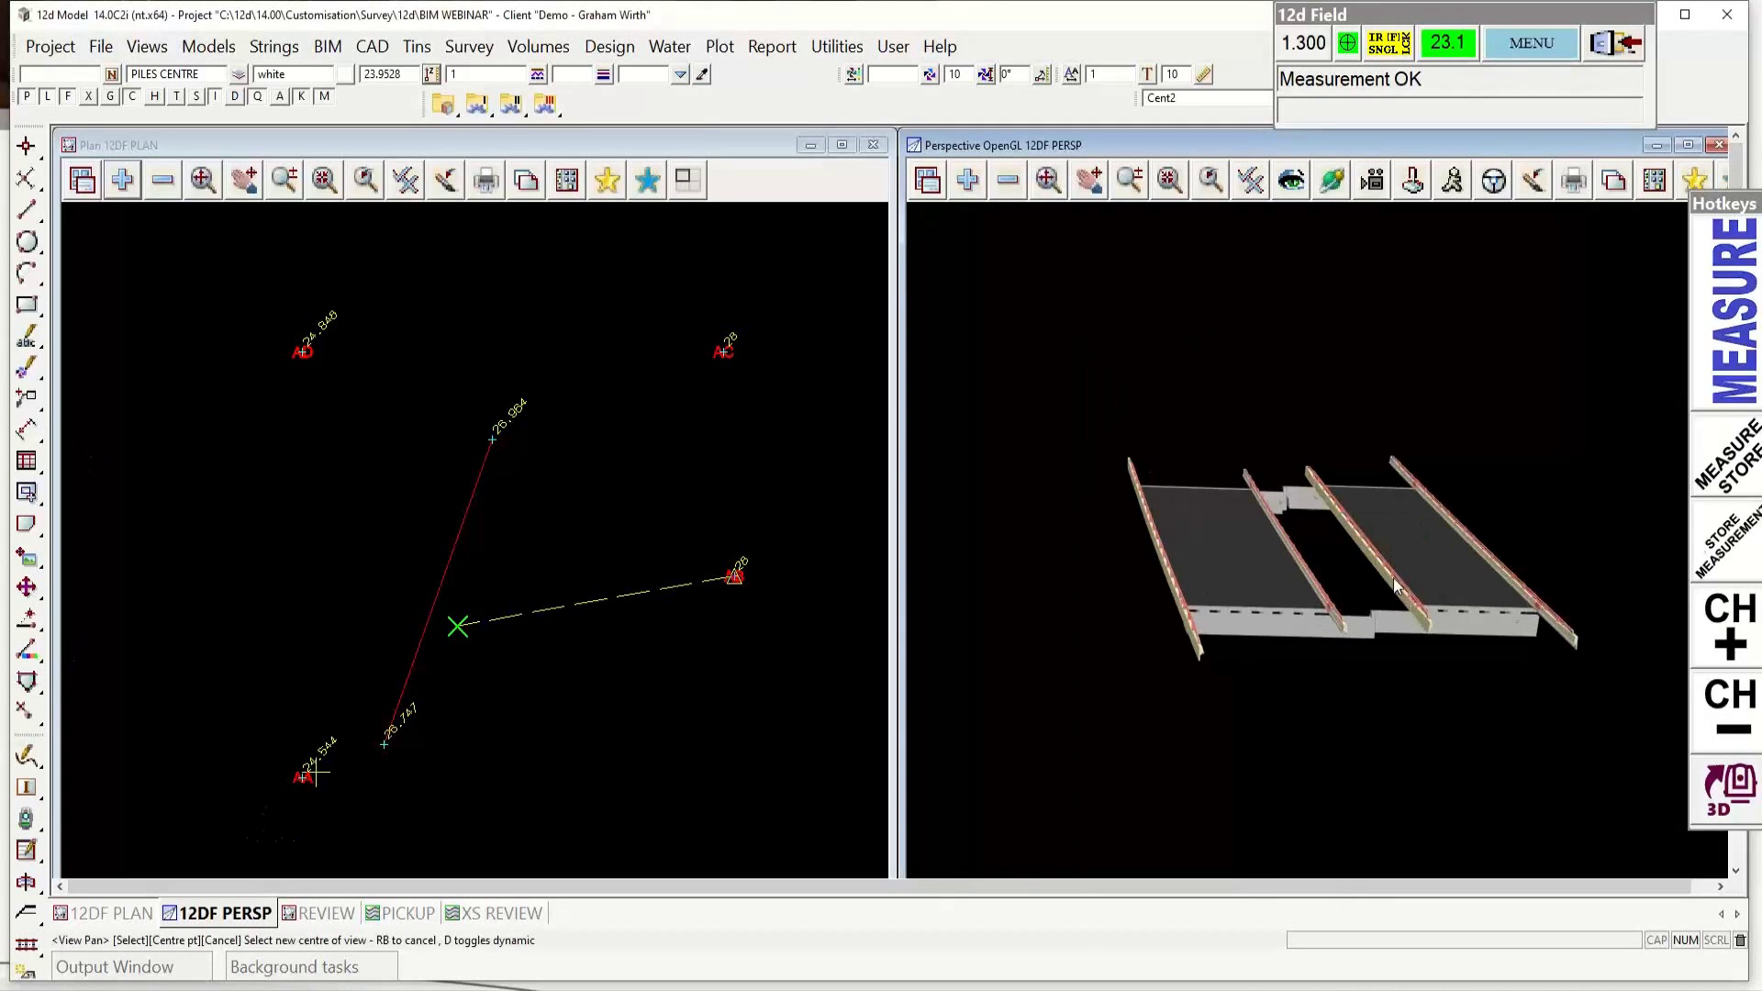
{"action": "scroll", "coordinate": [1394, 584], "scroll_direction": "up", "scroll_amount": 1}
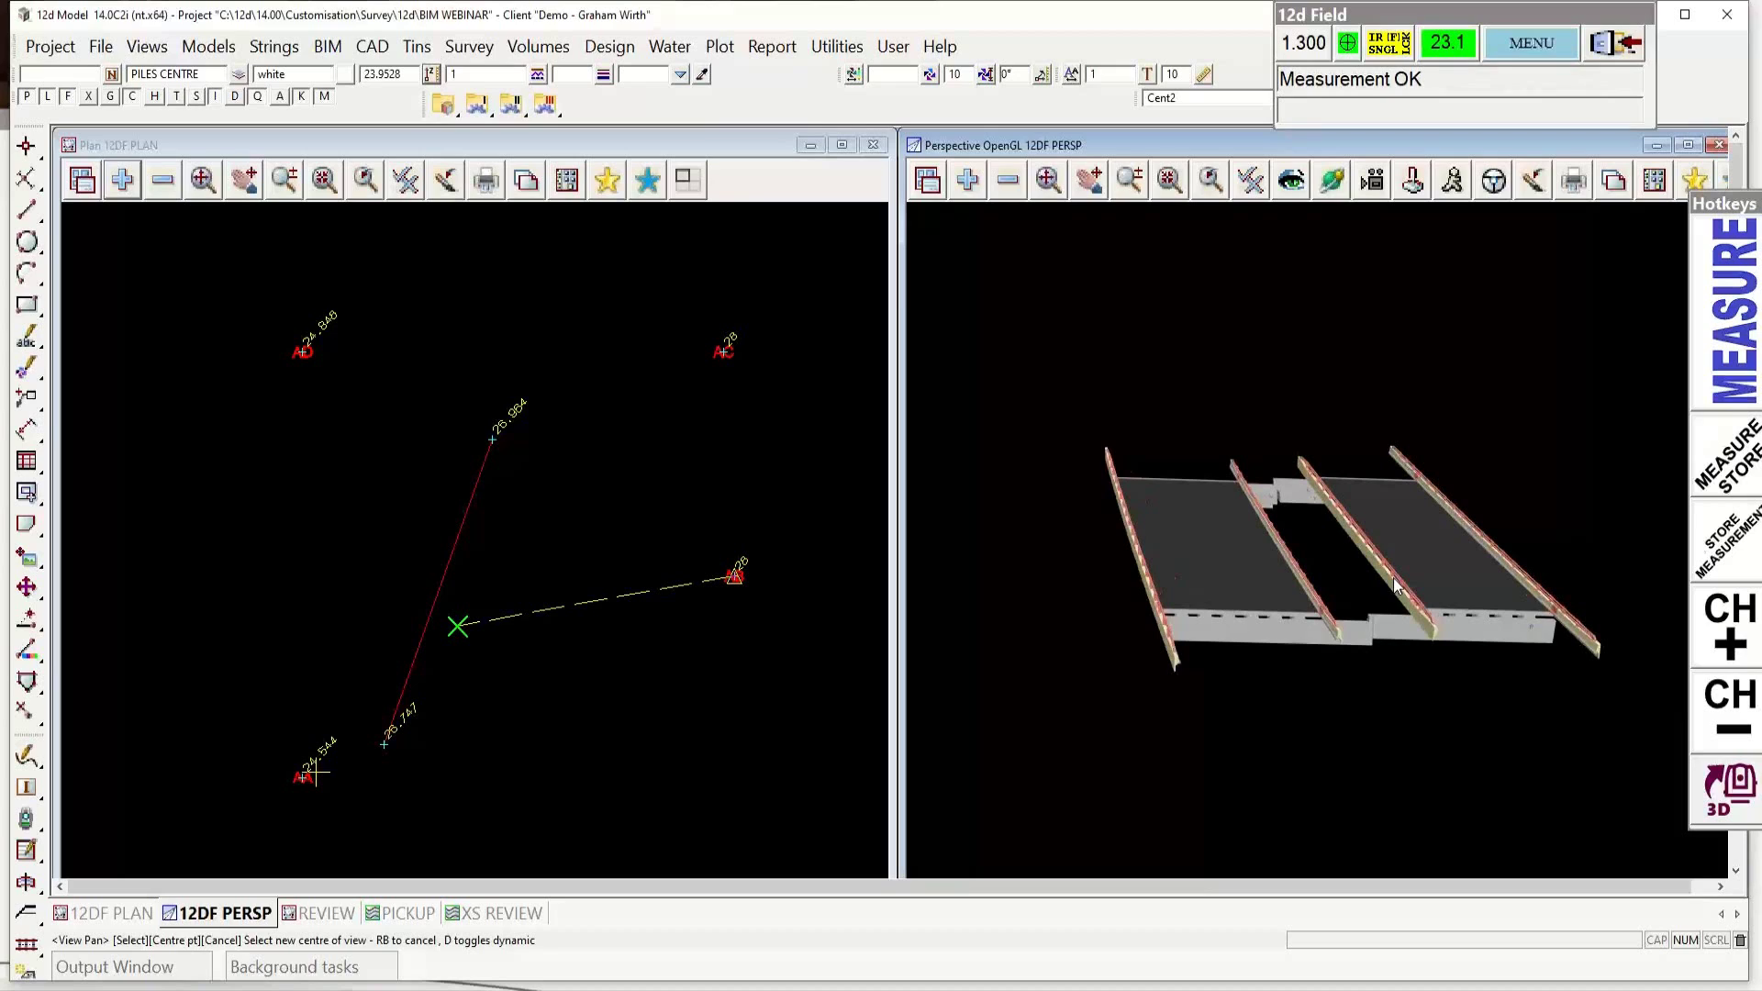
{"action": "scroll", "coordinate": [1393, 577], "scroll_direction": "up", "scroll_amount": 1}
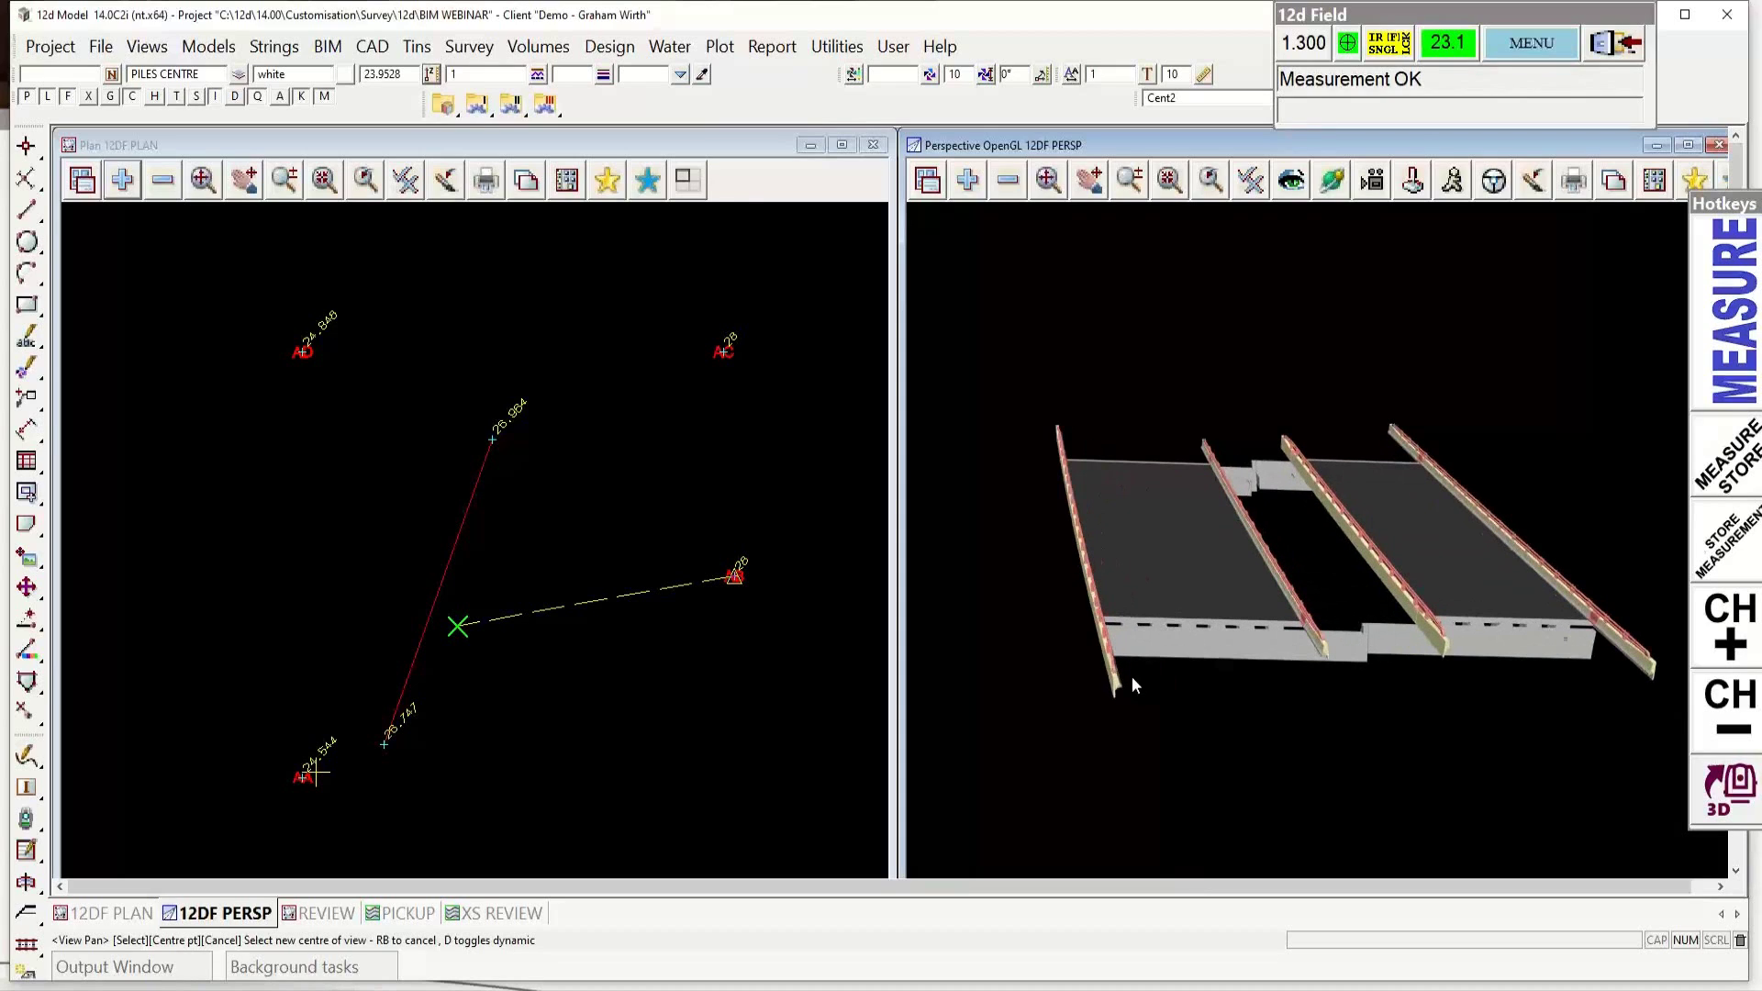
{"action": "scroll", "coordinate": [1131, 698], "scroll_direction": "up", "scroll_amount": 1}
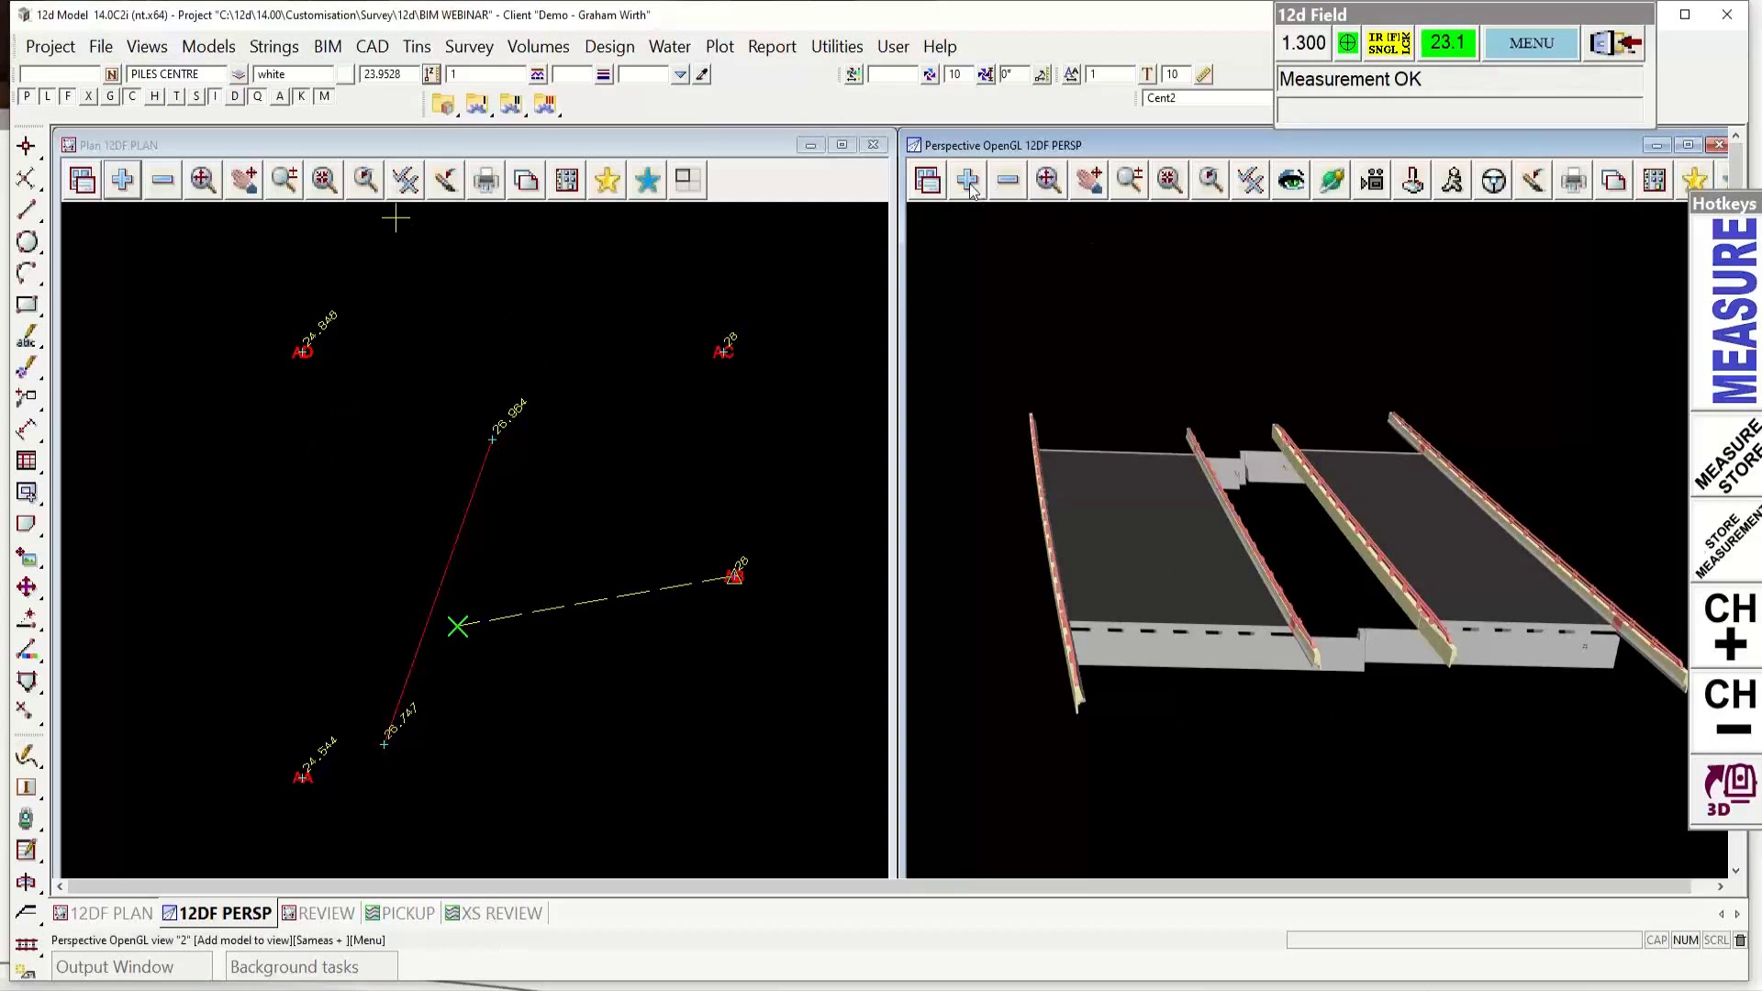
Step: Replace DEMO IfcBuildingElementProxy with the DEMO IfcBeam model in the 12DF PERSP view and examine the beams
{"action": "left_click", "coordinate": [1010, 184]}
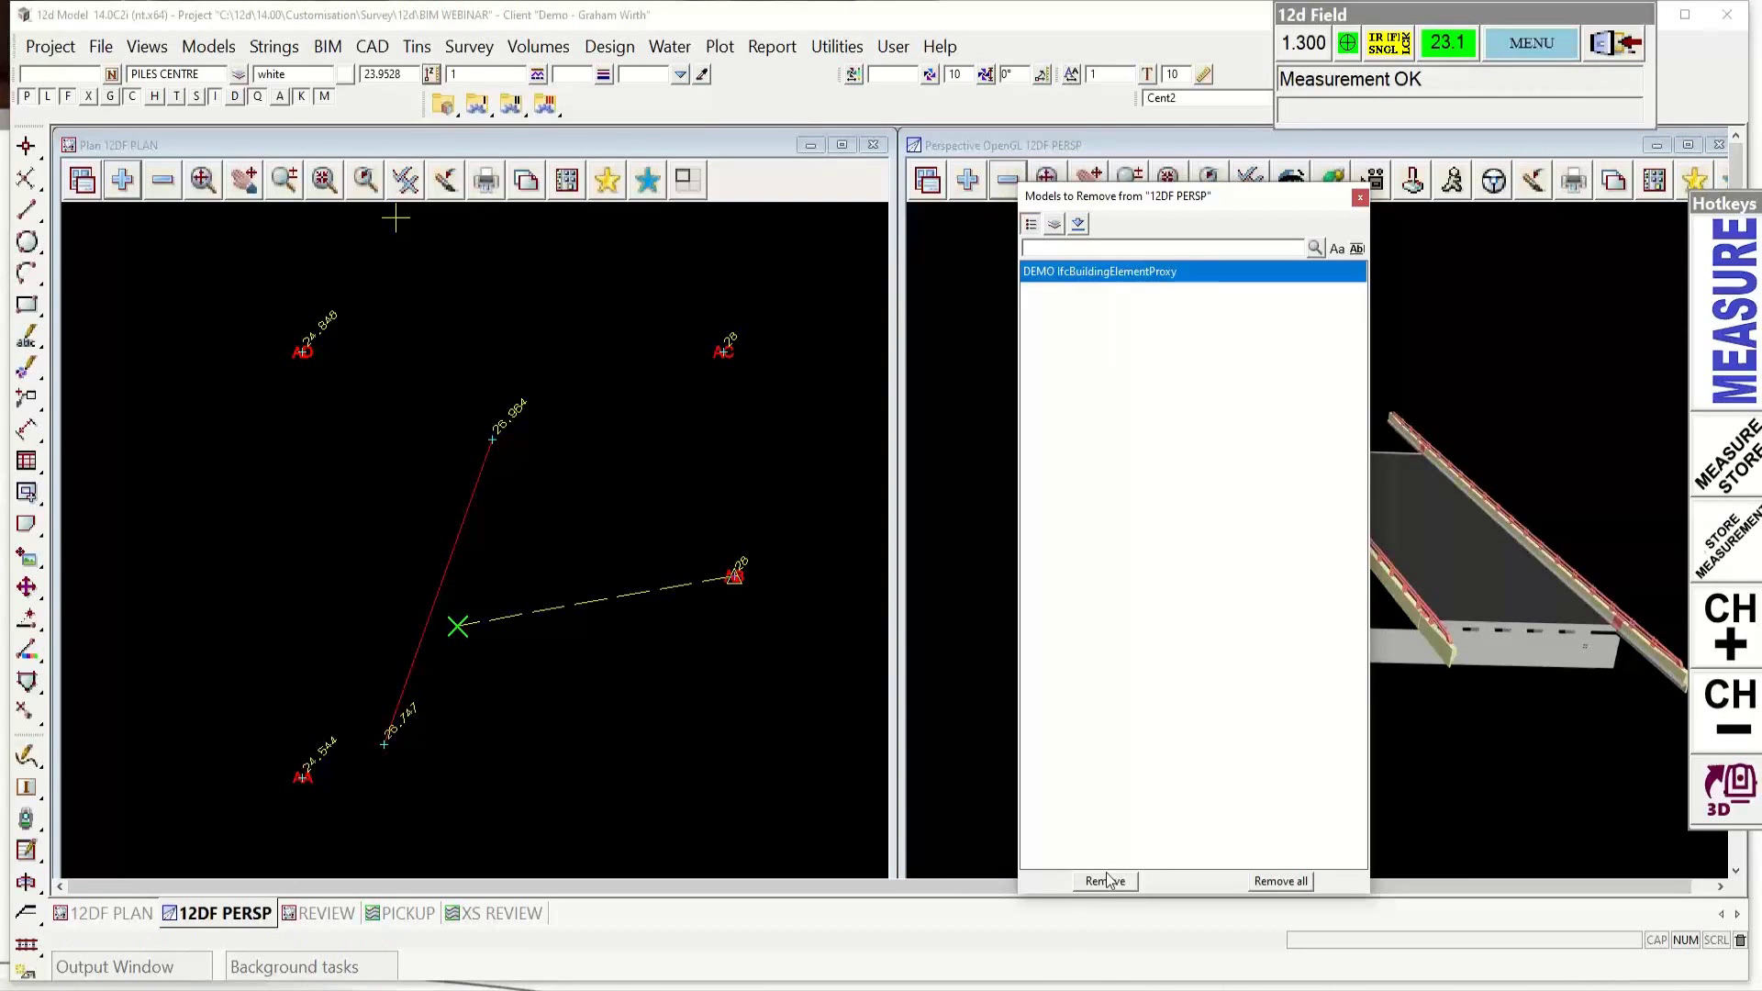
{"action": "left_click", "coordinate": [1105, 881]}
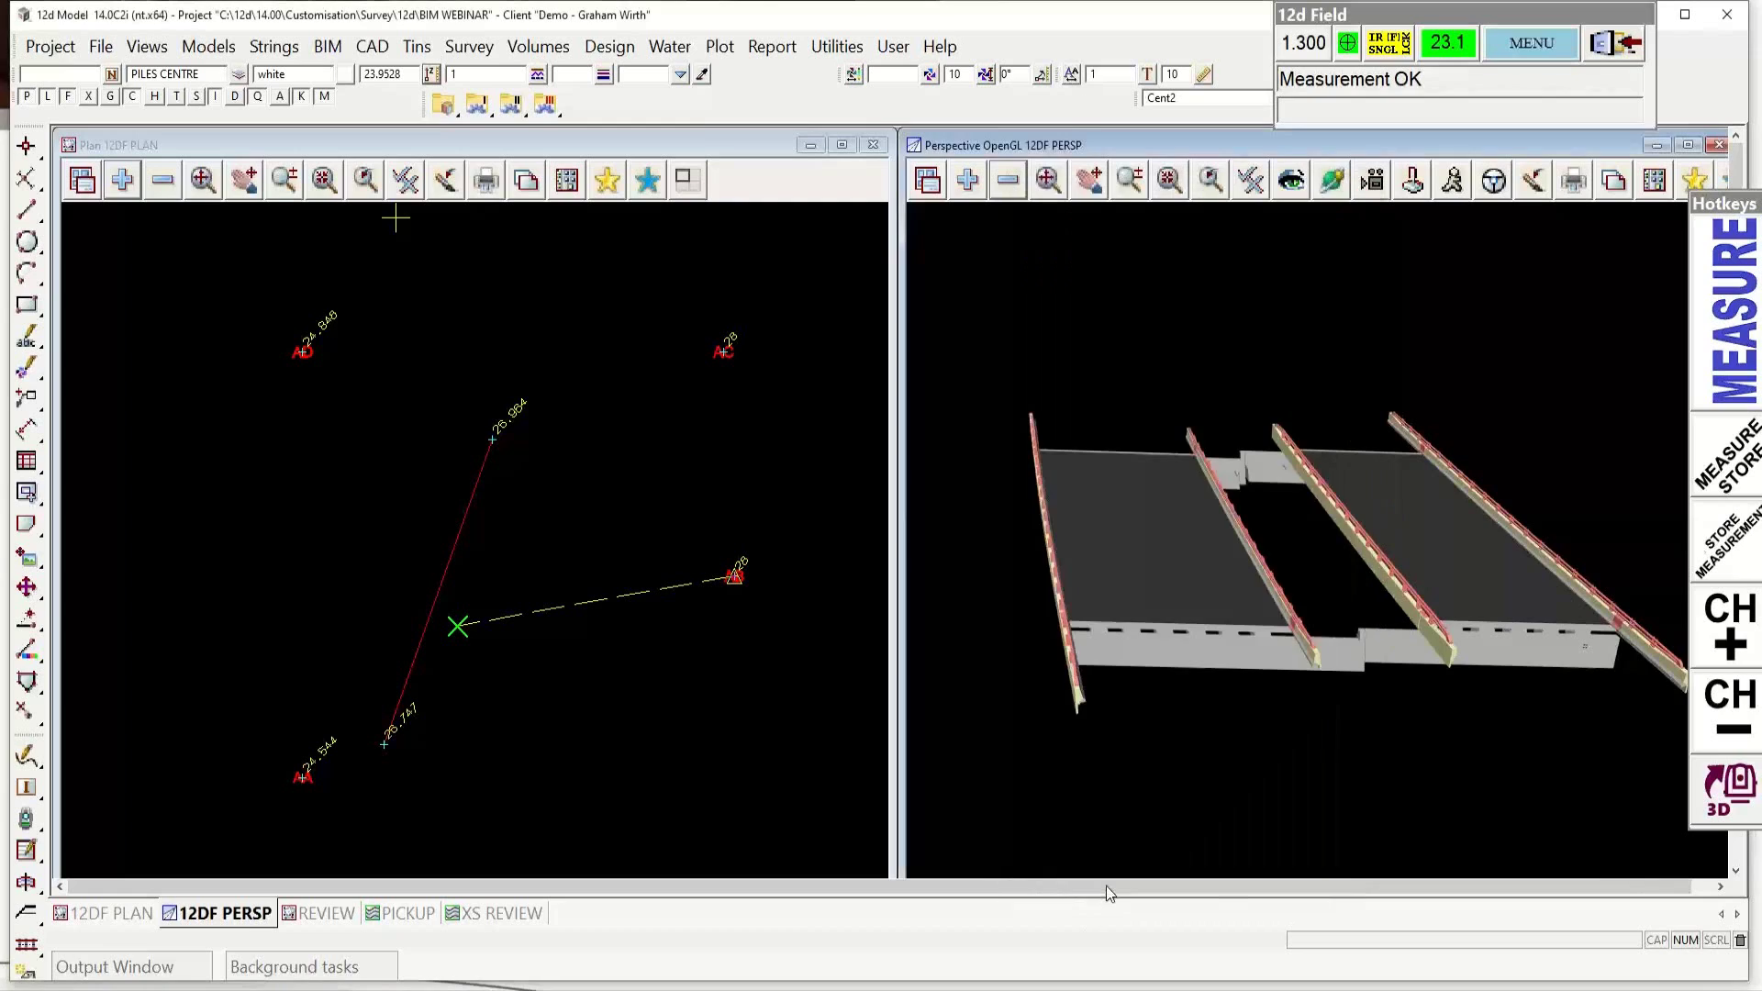
{"action": "left_click", "coordinate": [965, 183]}
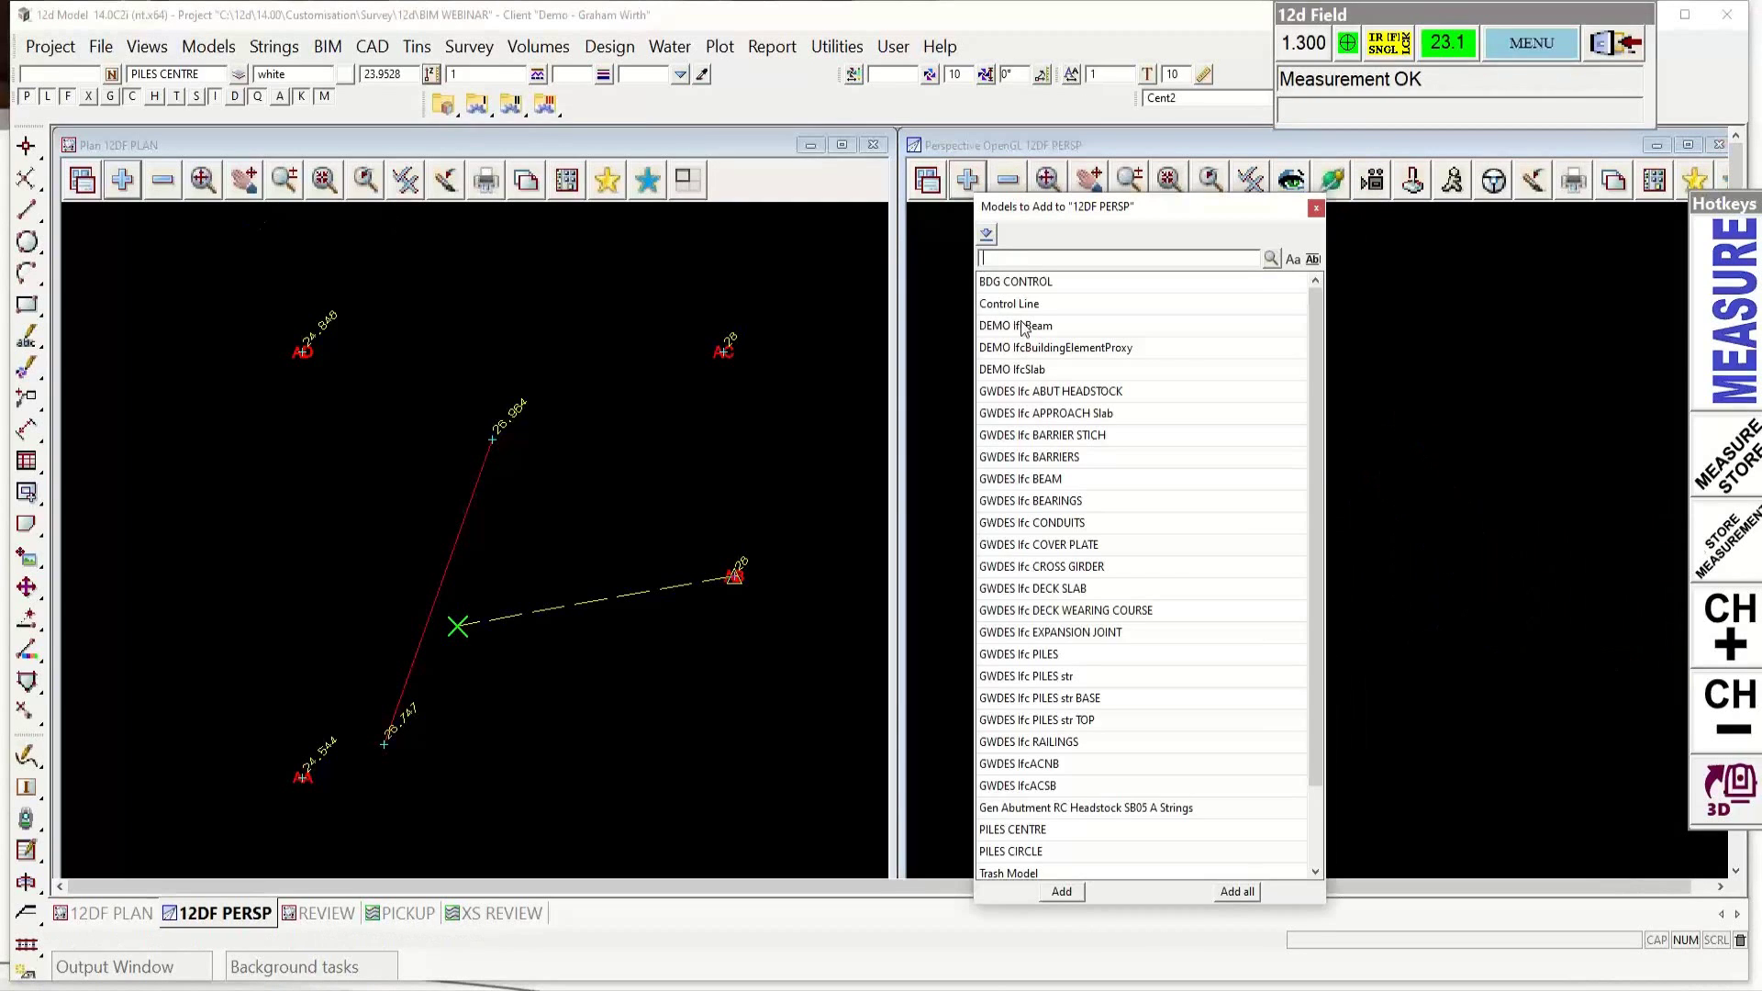
{"action": "double_click", "coordinate": [1023, 328]}
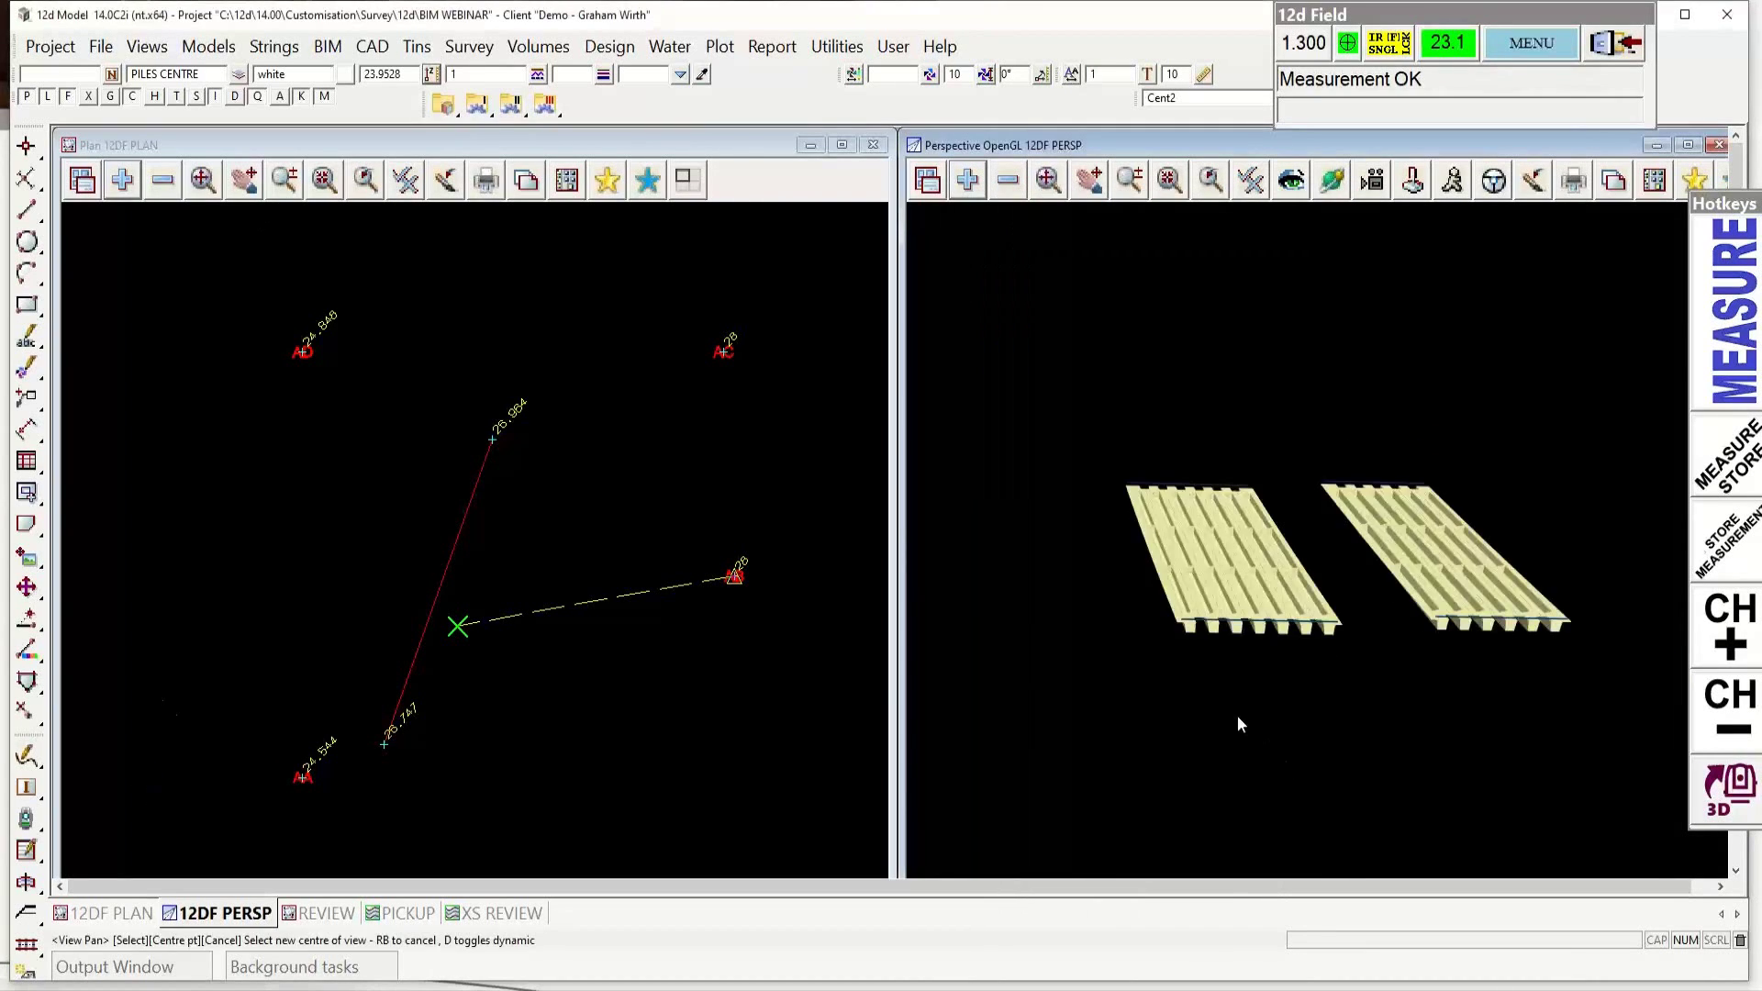
{"action": "left_click", "coordinate": [1272, 549]}
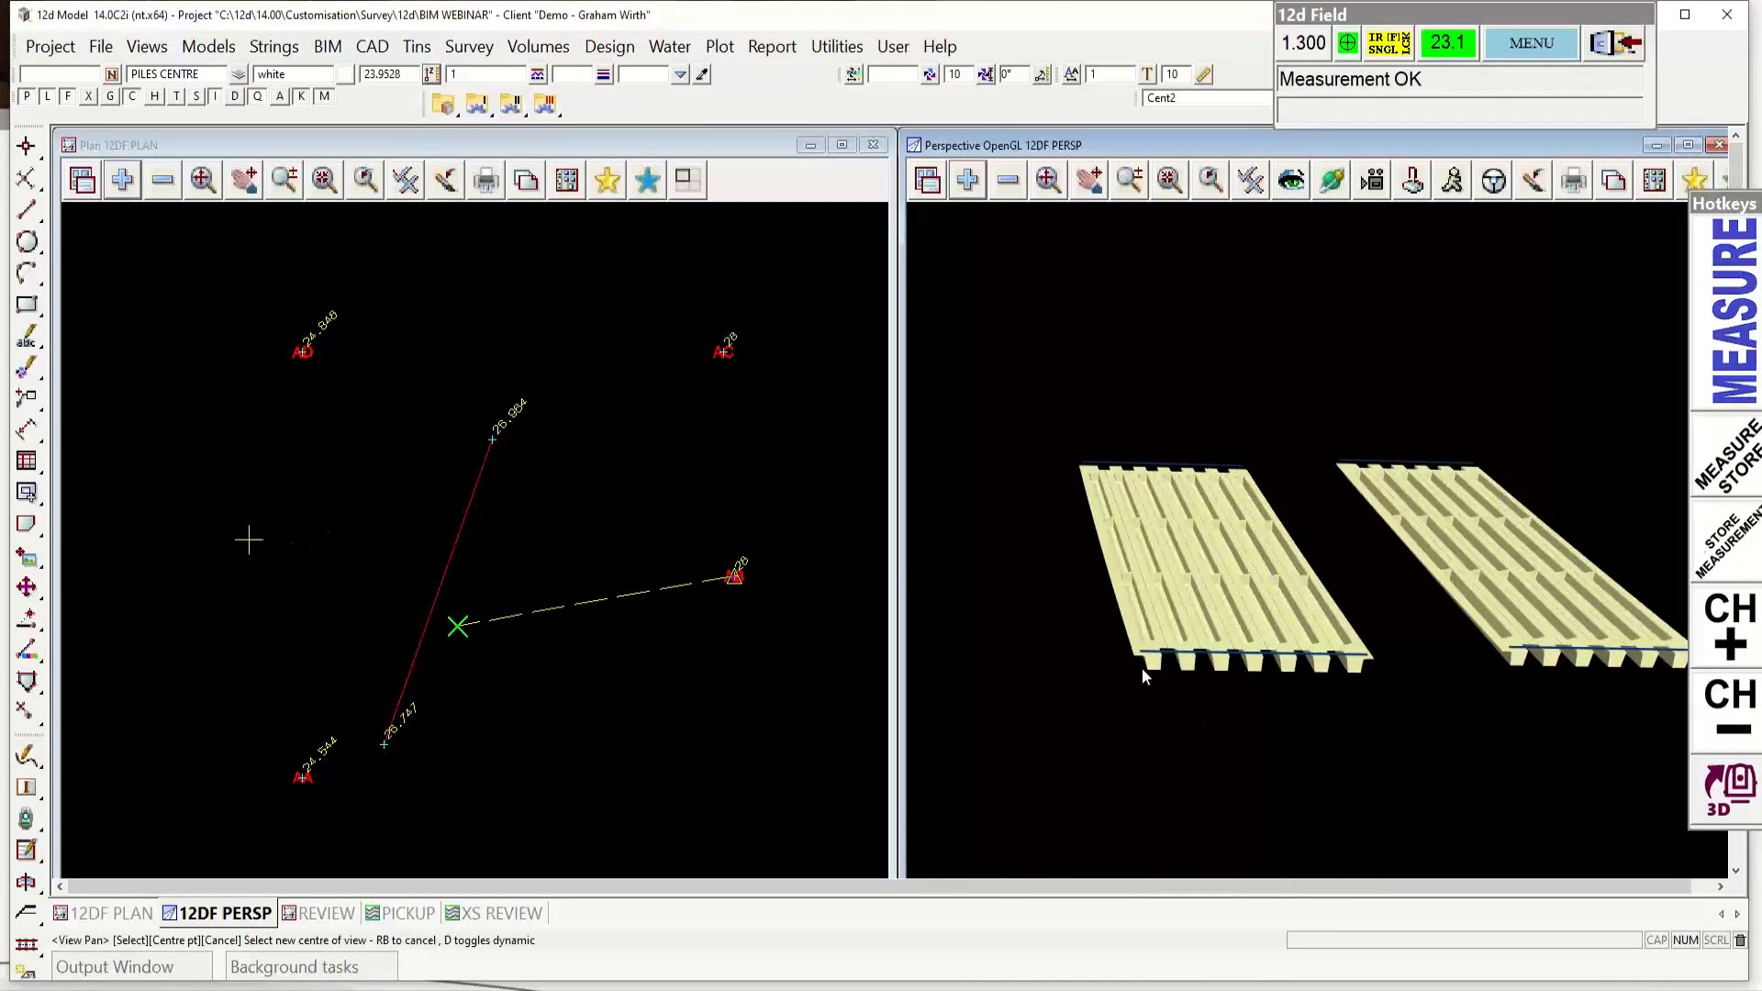
{"action": "left_click", "coordinate": [1254, 657]}
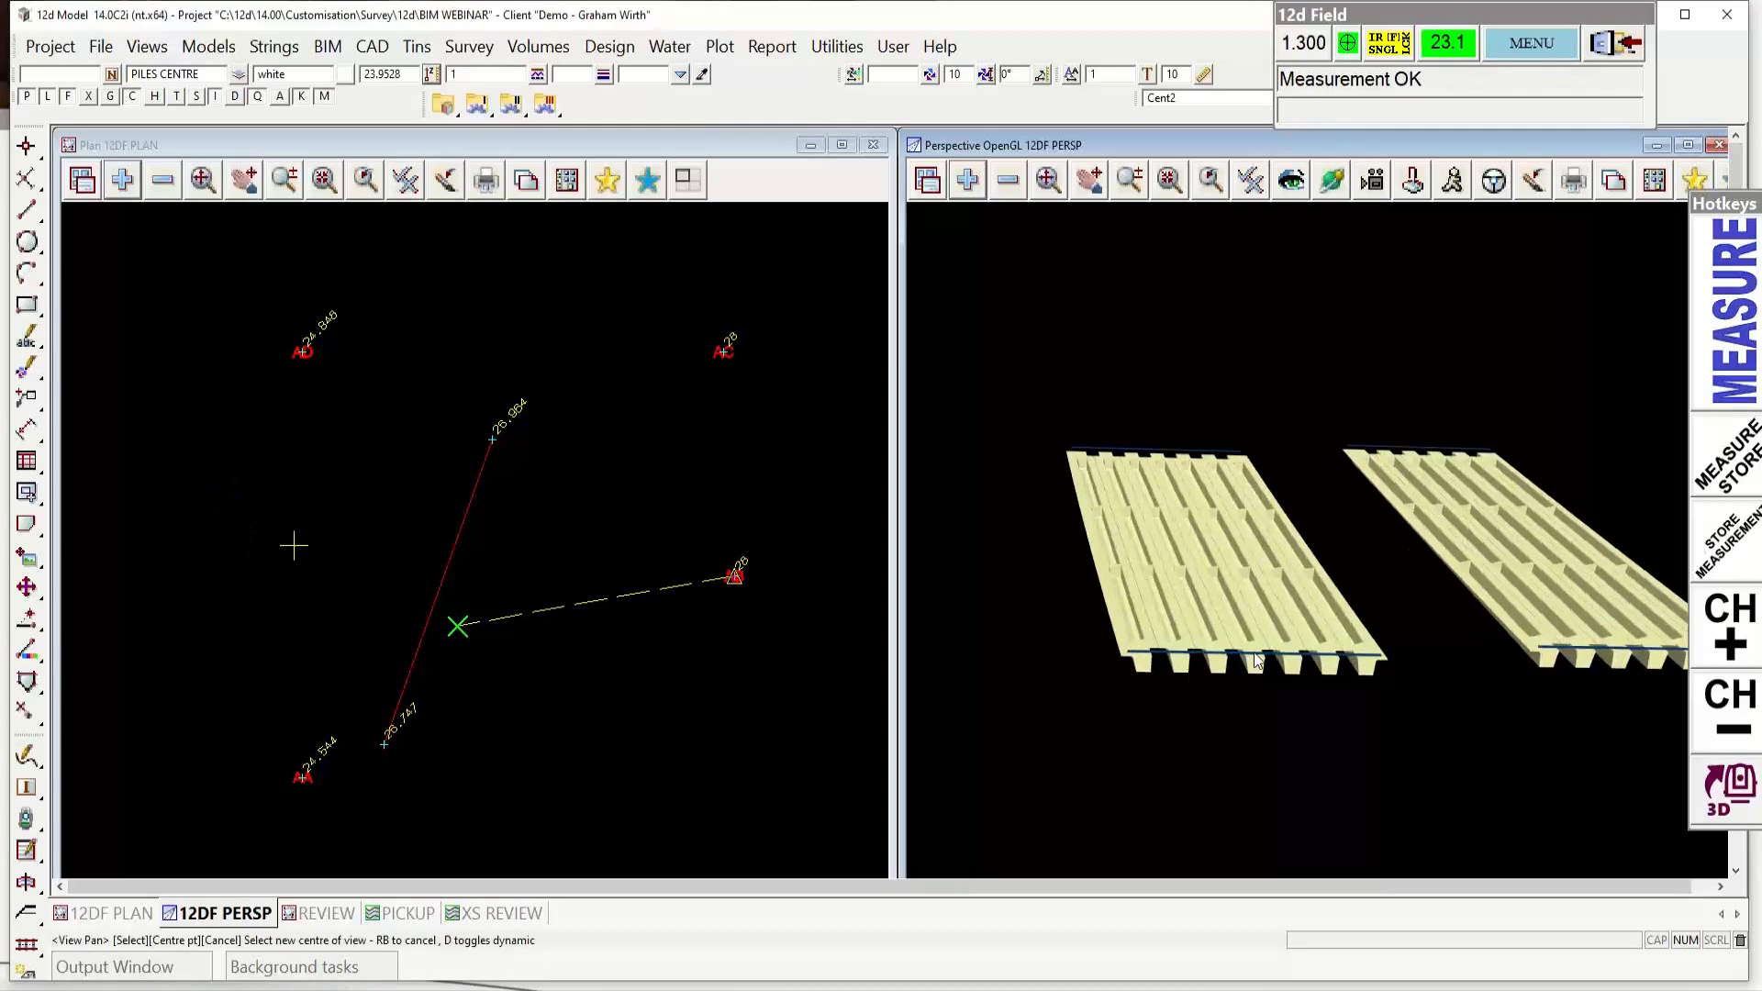
{"action": "left_click", "coordinate": [1256, 659]}
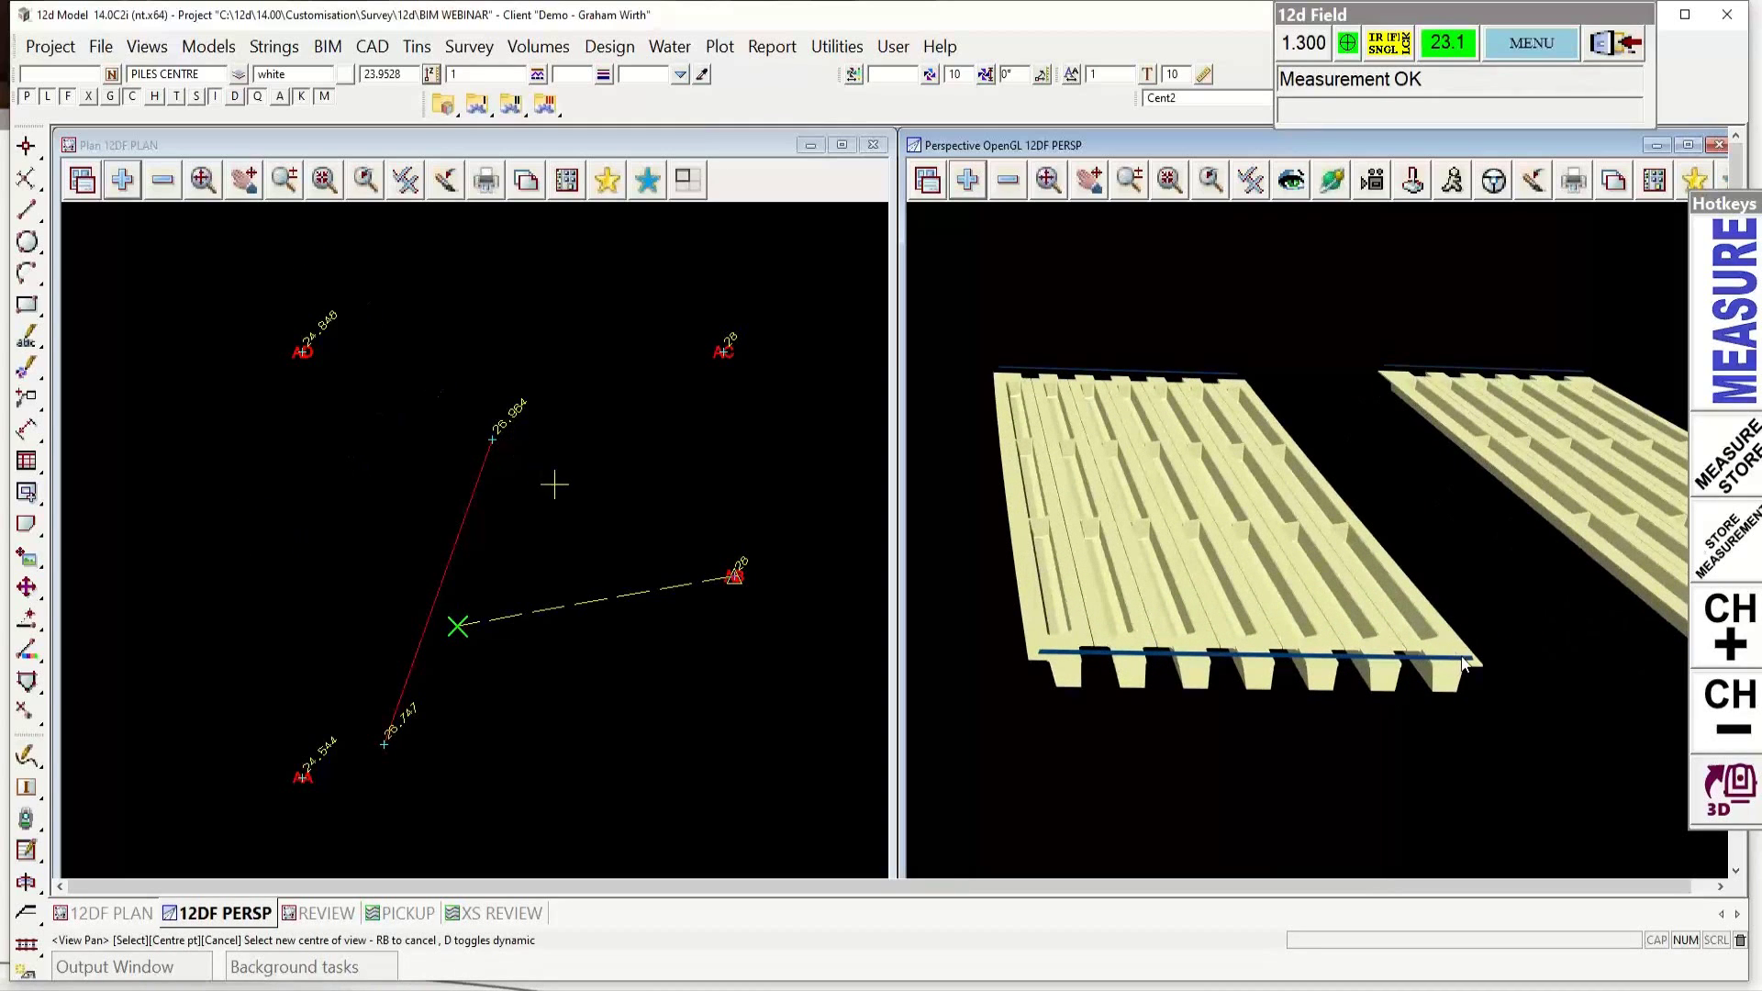
Step: Remove the DEMO IfcBeam model from the 12DF PERSP view
{"action": "left_click", "coordinate": [968, 181]}
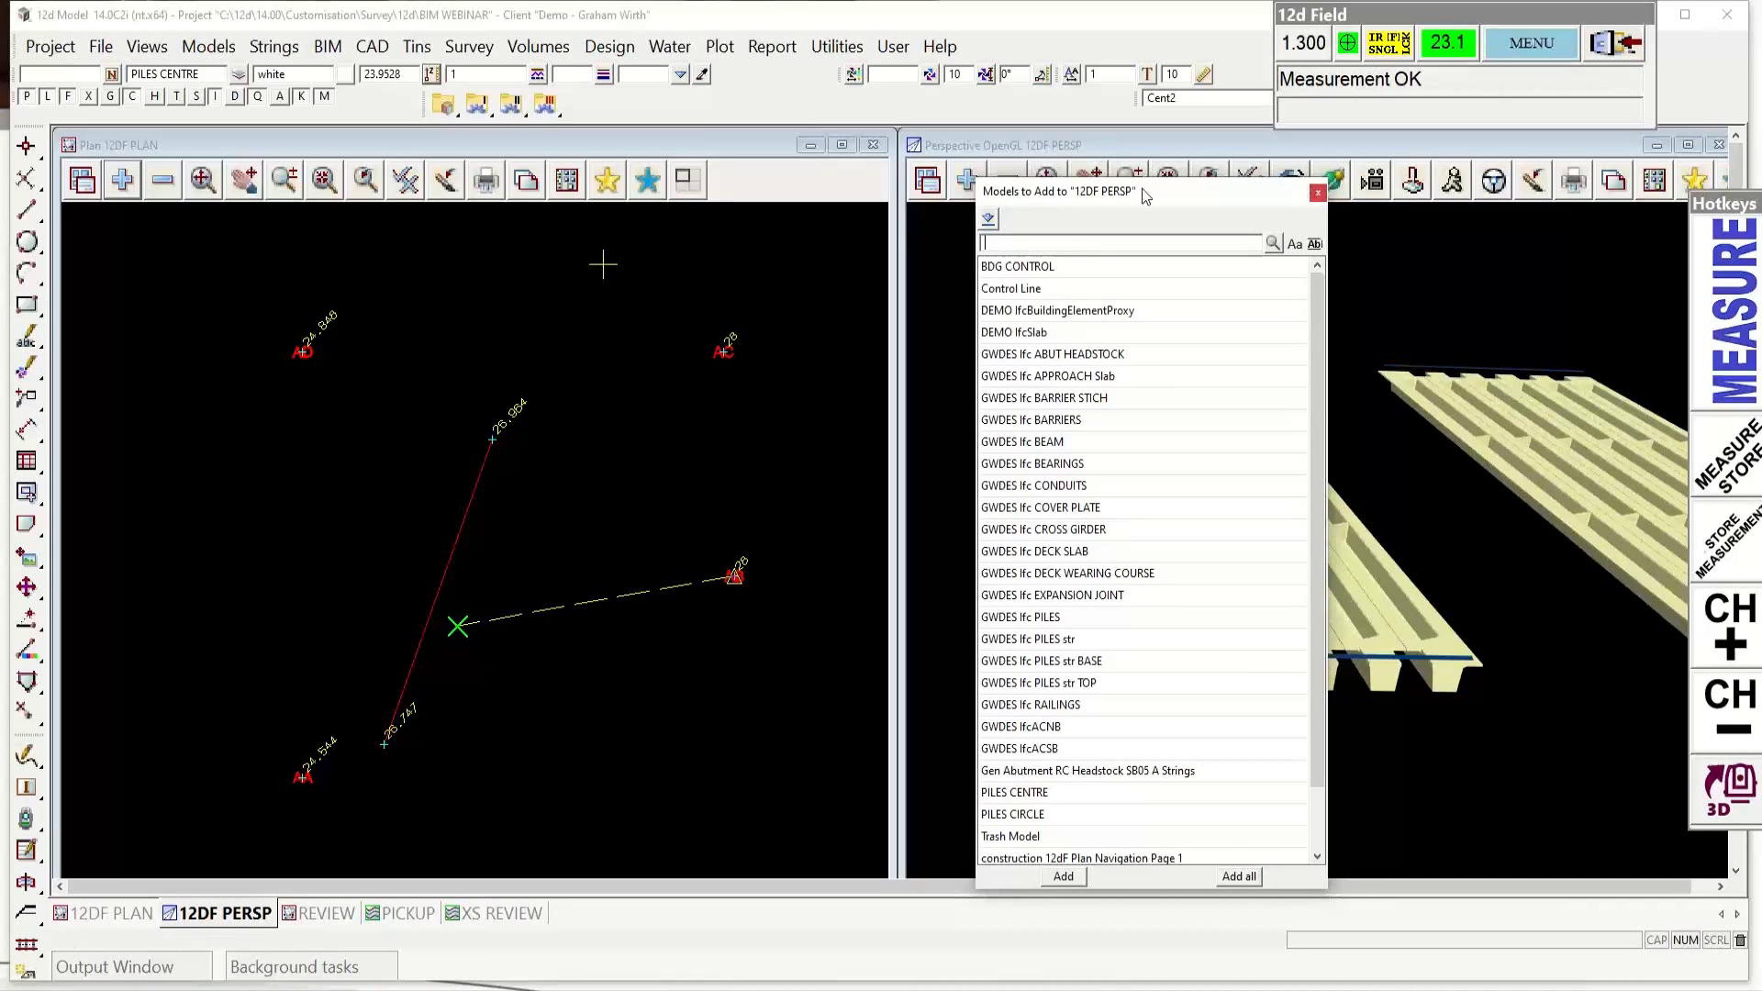
{"action": "left_click", "coordinate": [1317, 193]}
{"action": "left_click", "coordinate": [1009, 182]}
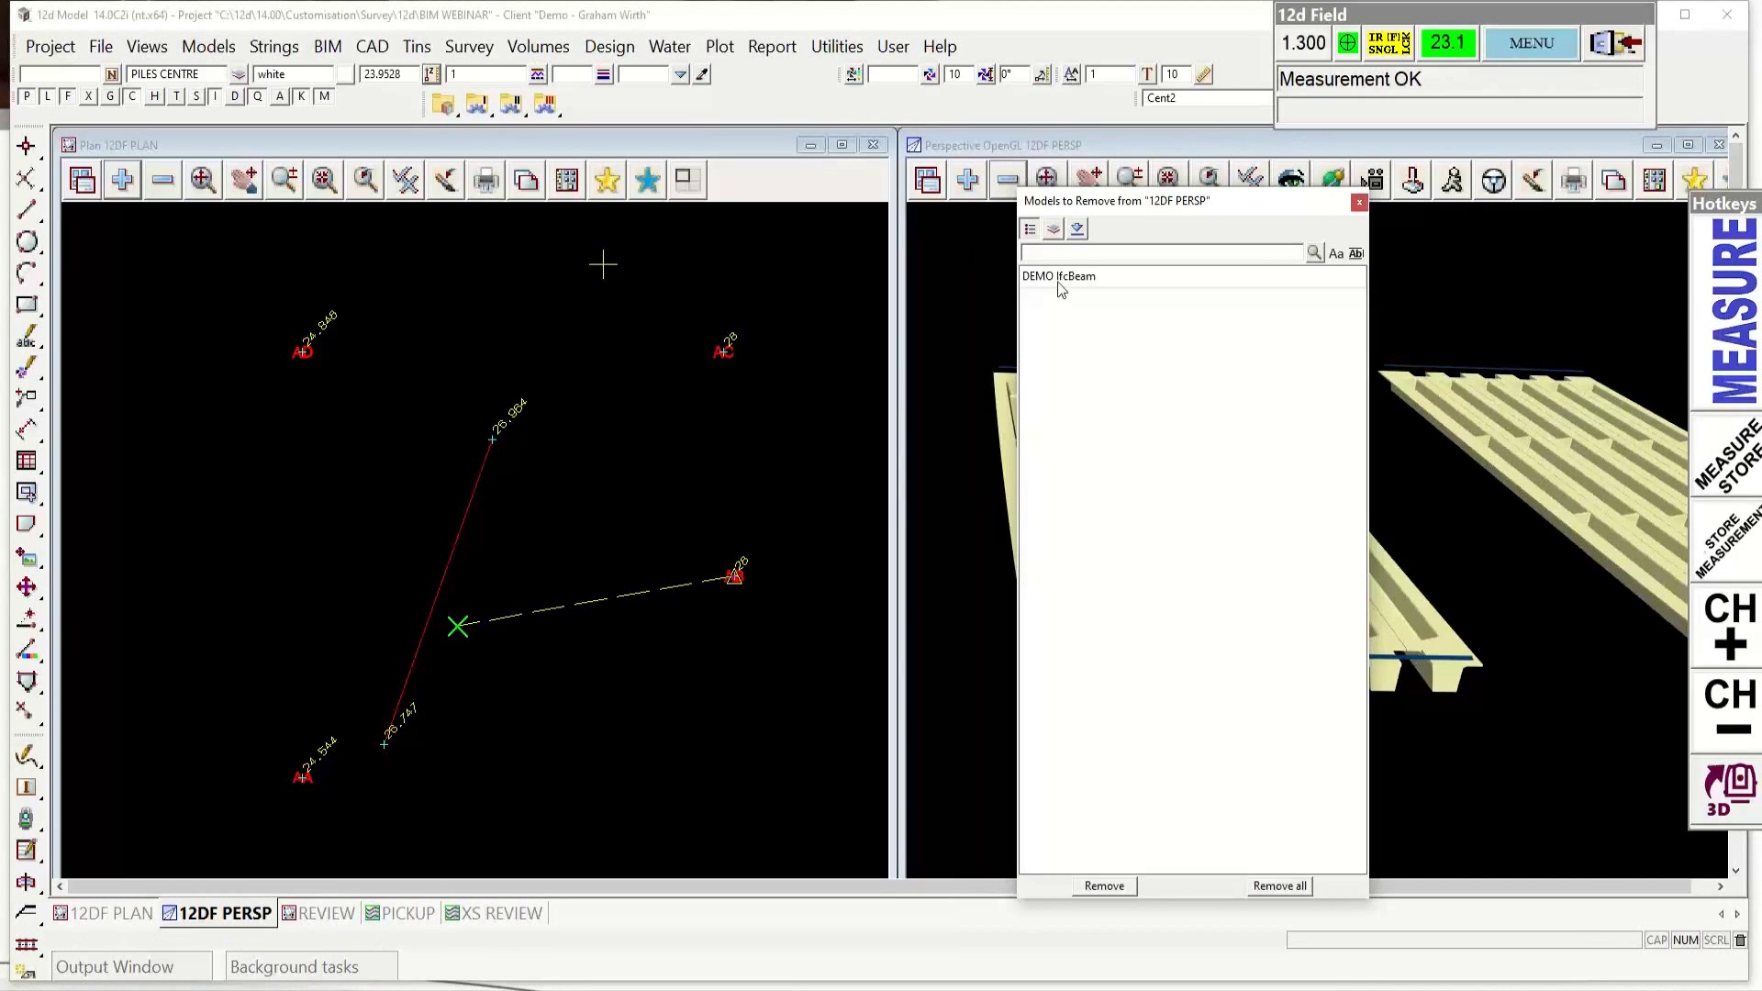
{"action": "left_click", "coordinate": [1061, 276]}
{"action": "double_click", "coordinate": [1060, 274]}
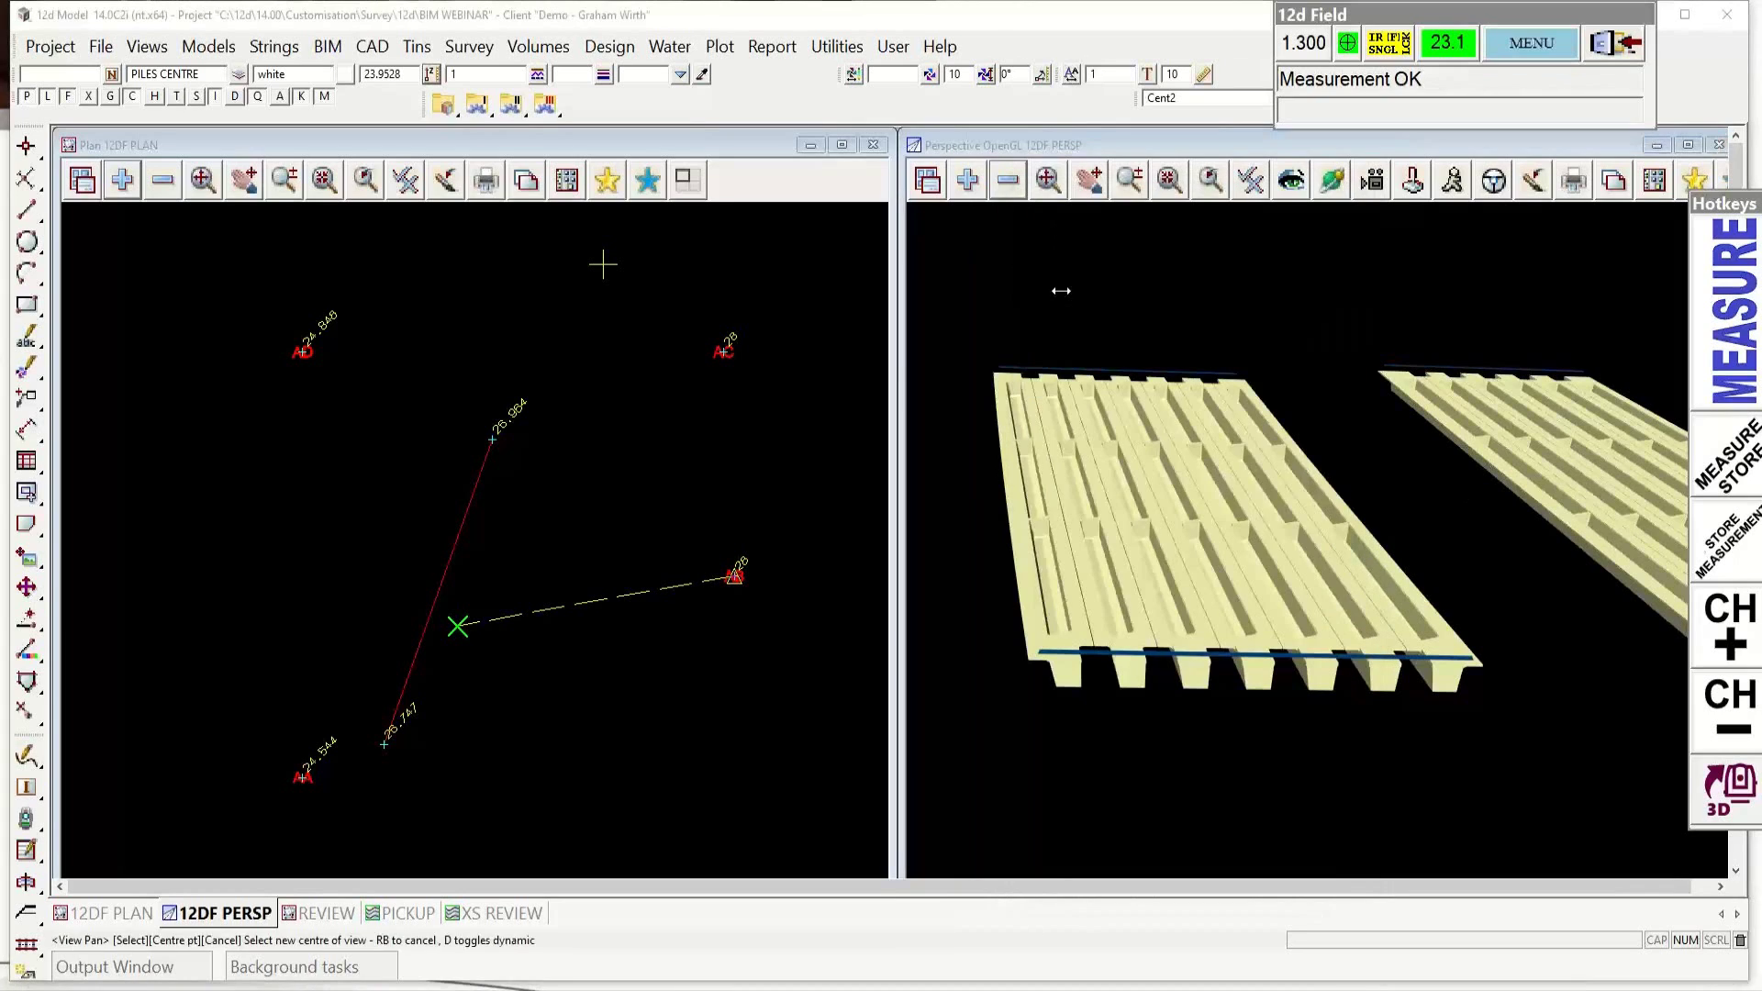
Step: Add the DEMO IfcSlab model to the 12DF PERSP view and frame the slabs and piles
{"action": "left_click", "coordinate": [967, 180]}
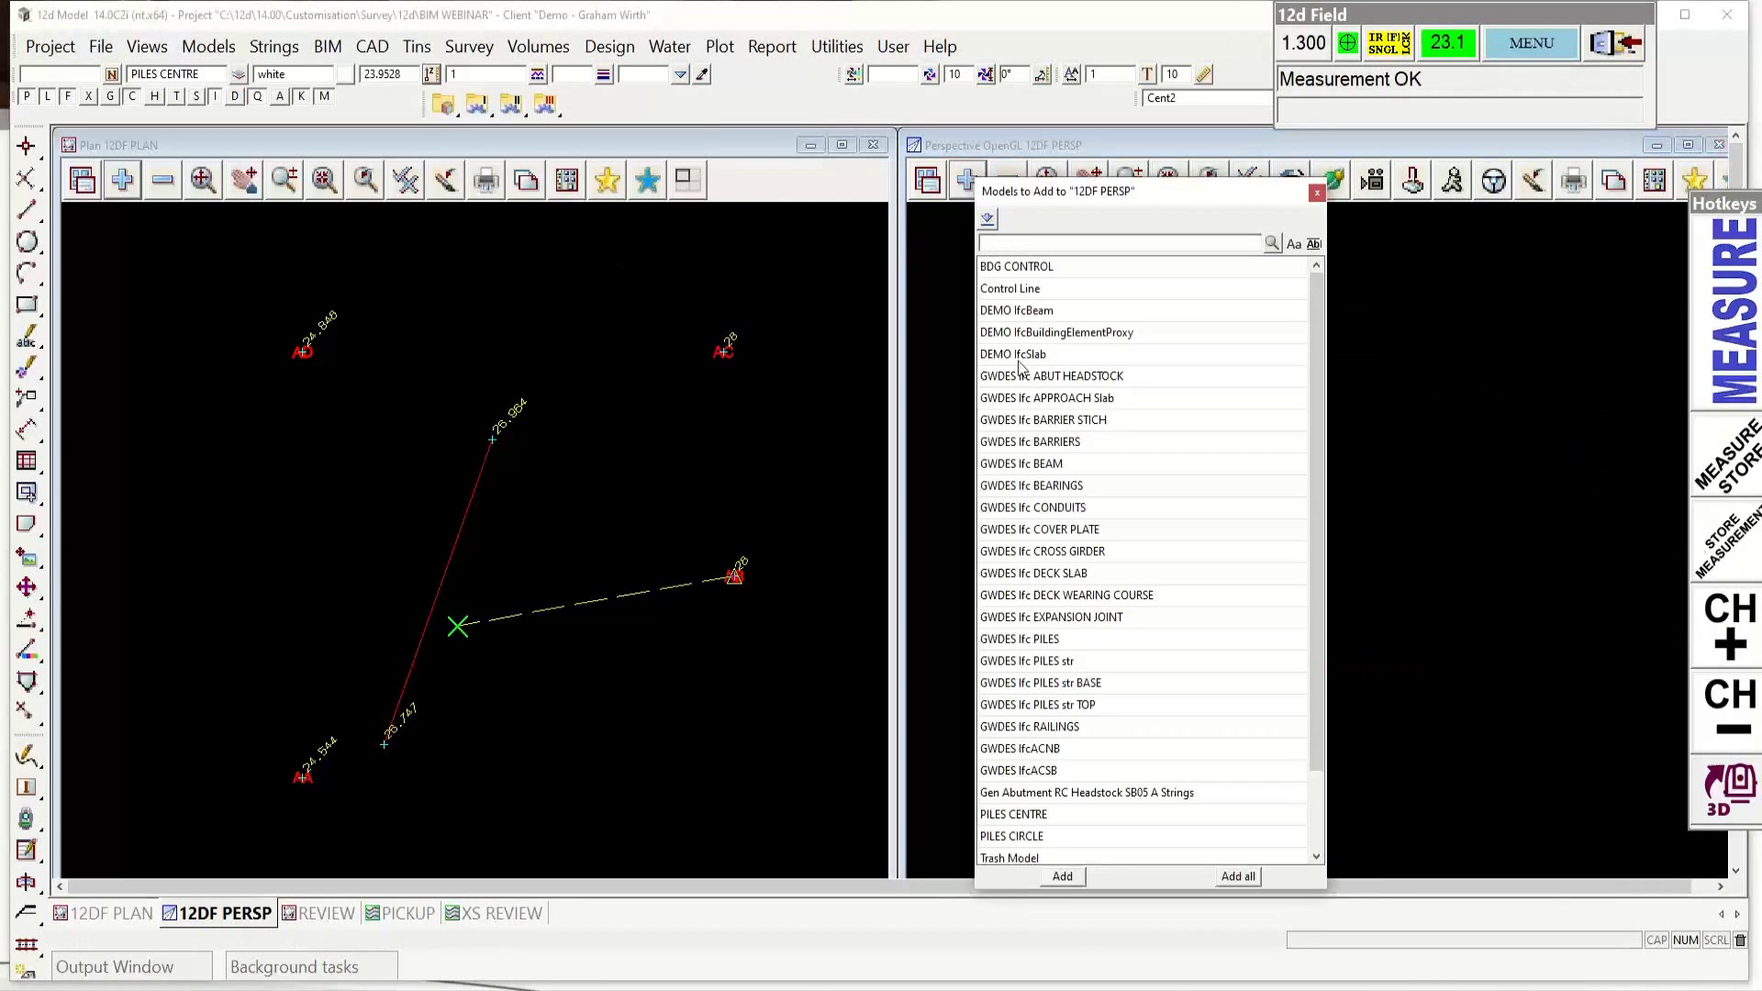
{"action": "left_click", "coordinate": [1018, 354]}
{"action": "left_click", "coordinate": [1024, 341]}
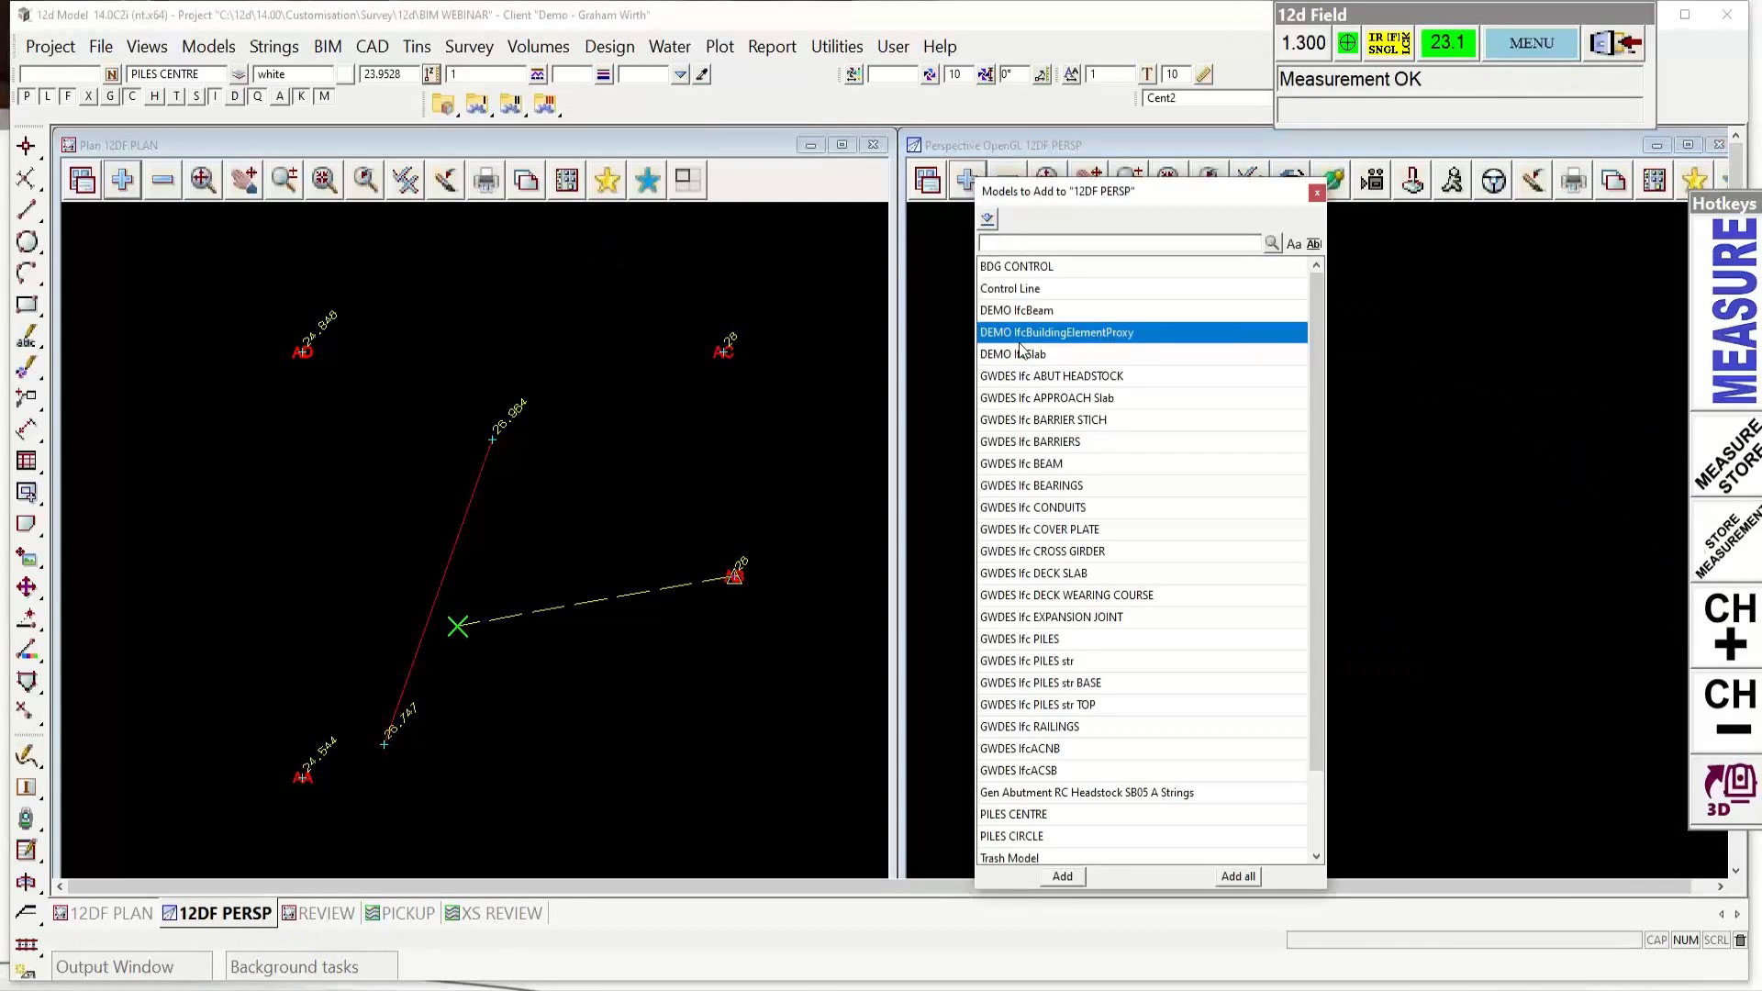
{"action": "double_click", "coordinate": [1020, 358]}
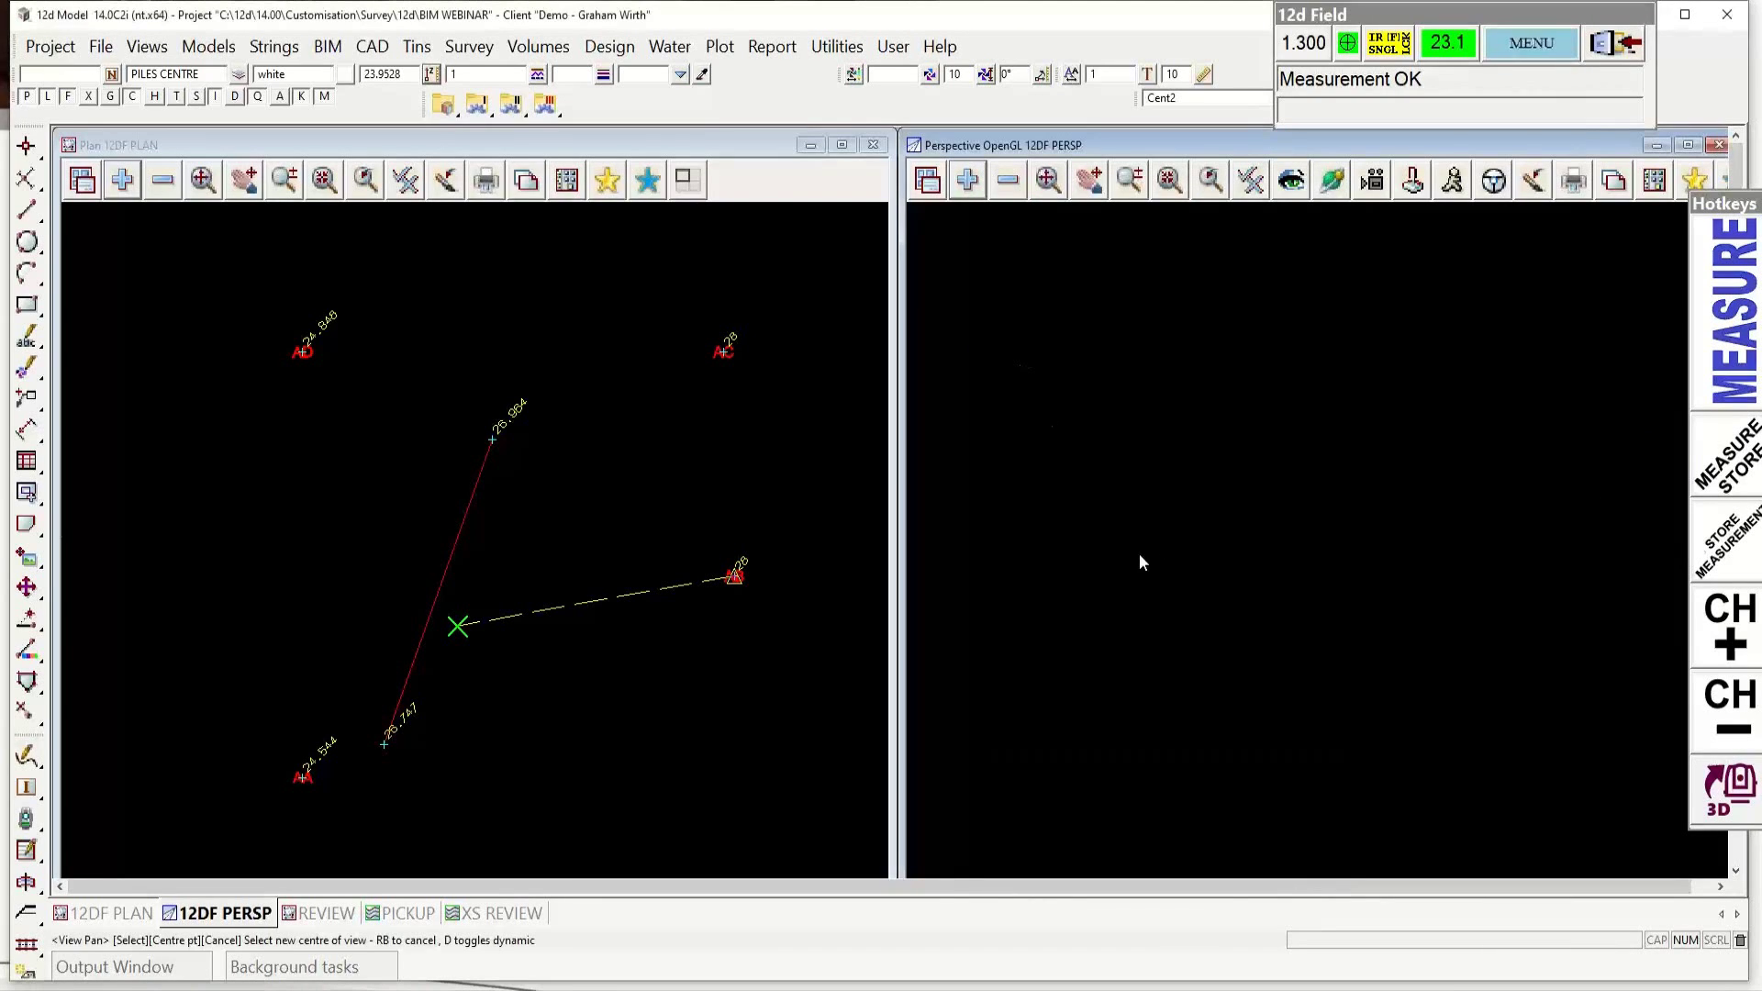
{"action": "scroll", "coordinate": [1248, 569], "scroll_direction": "up", "scroll_amount": 2}
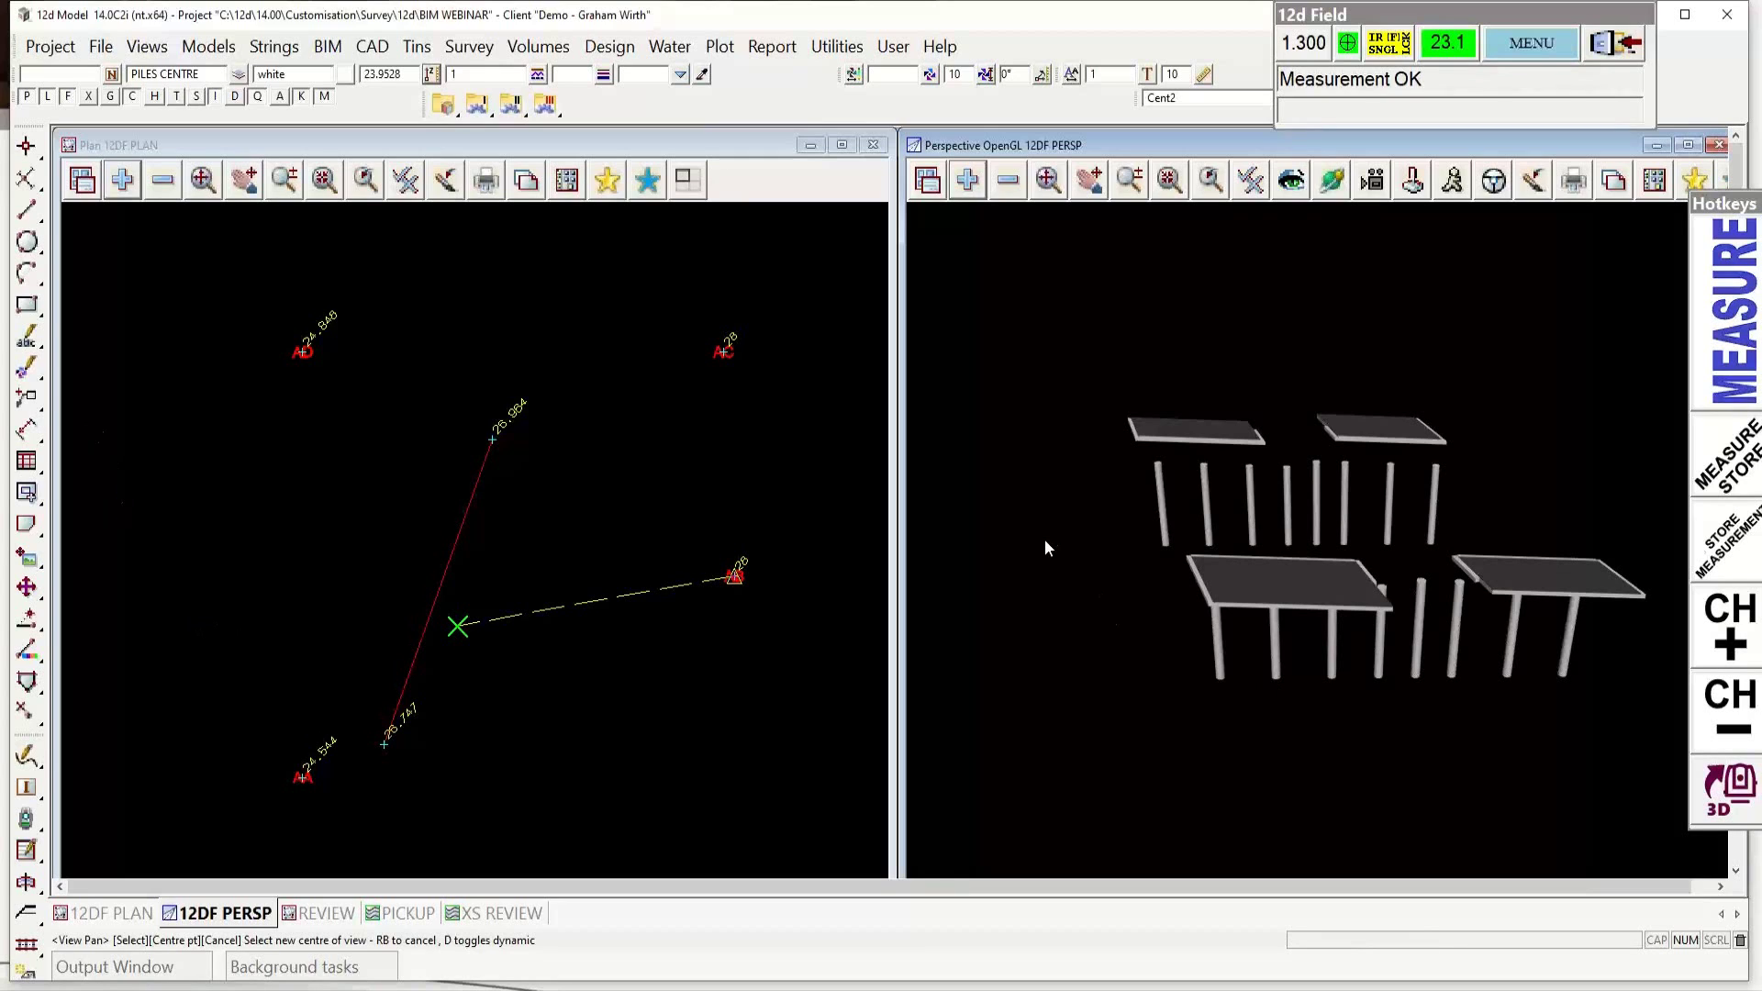
Step: Inquire on the far-left pile in the perspective view to read its string information, and finish the inquiry
{"action": "key", "text": "F2"}
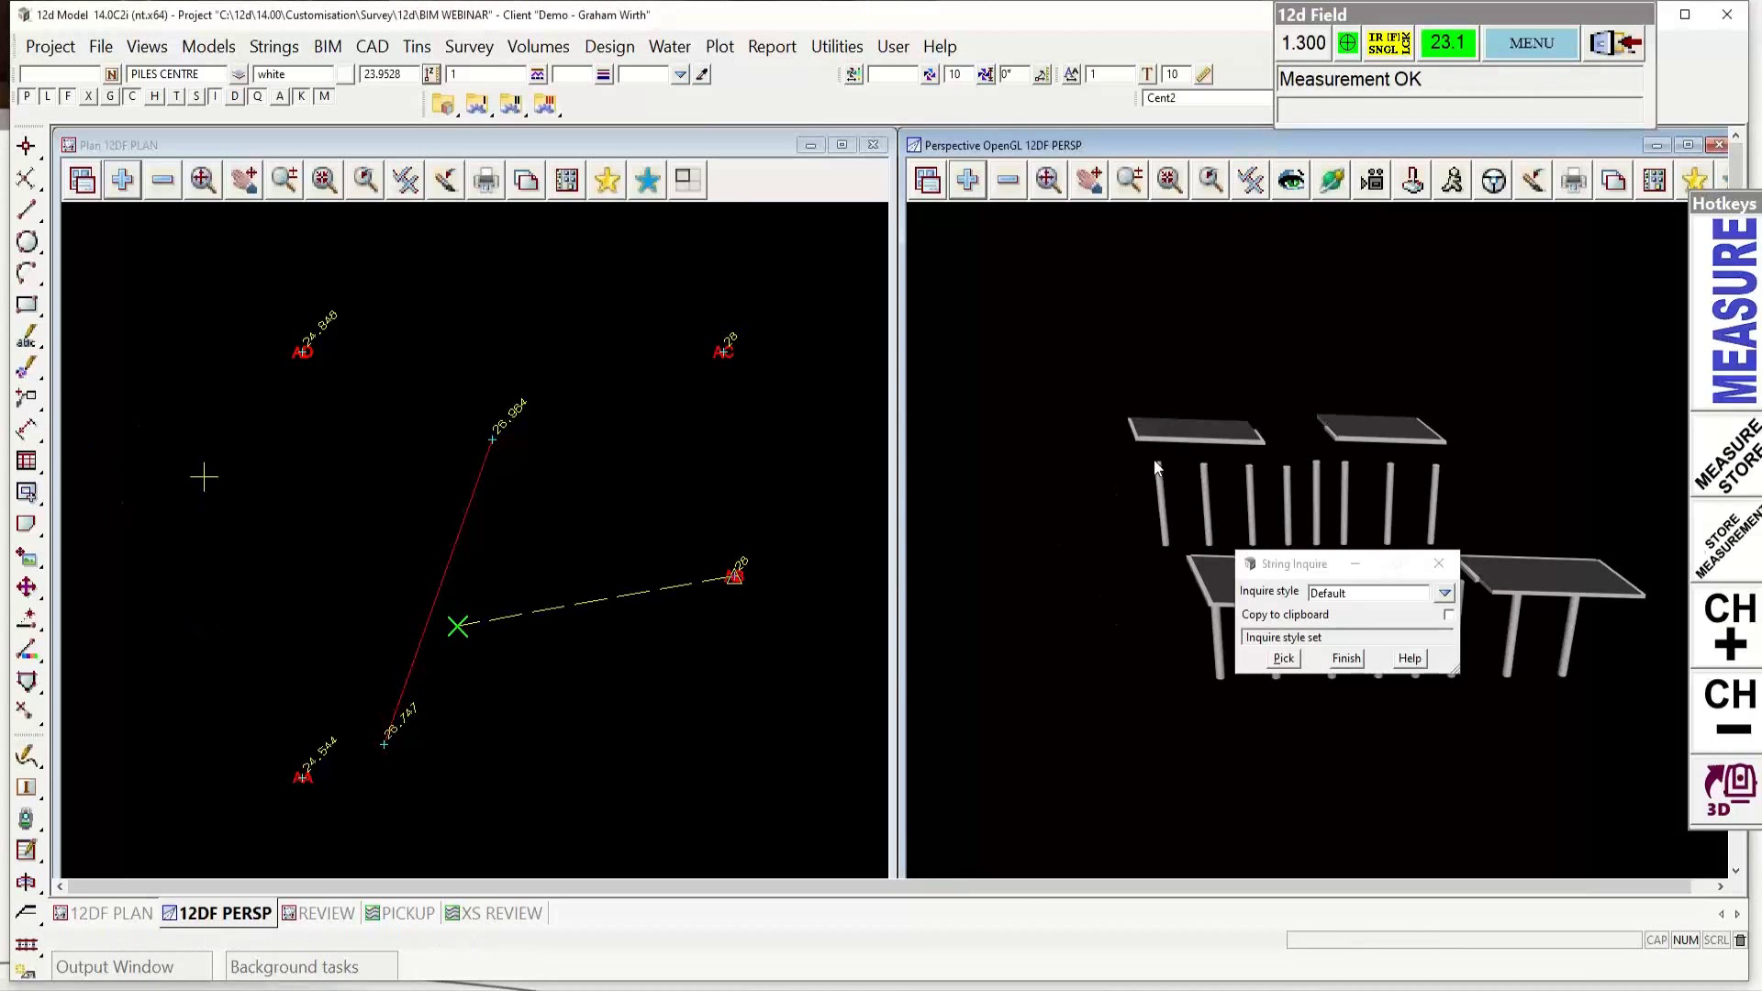
{"action": "left_click", "coordinate": [1155, 464]}
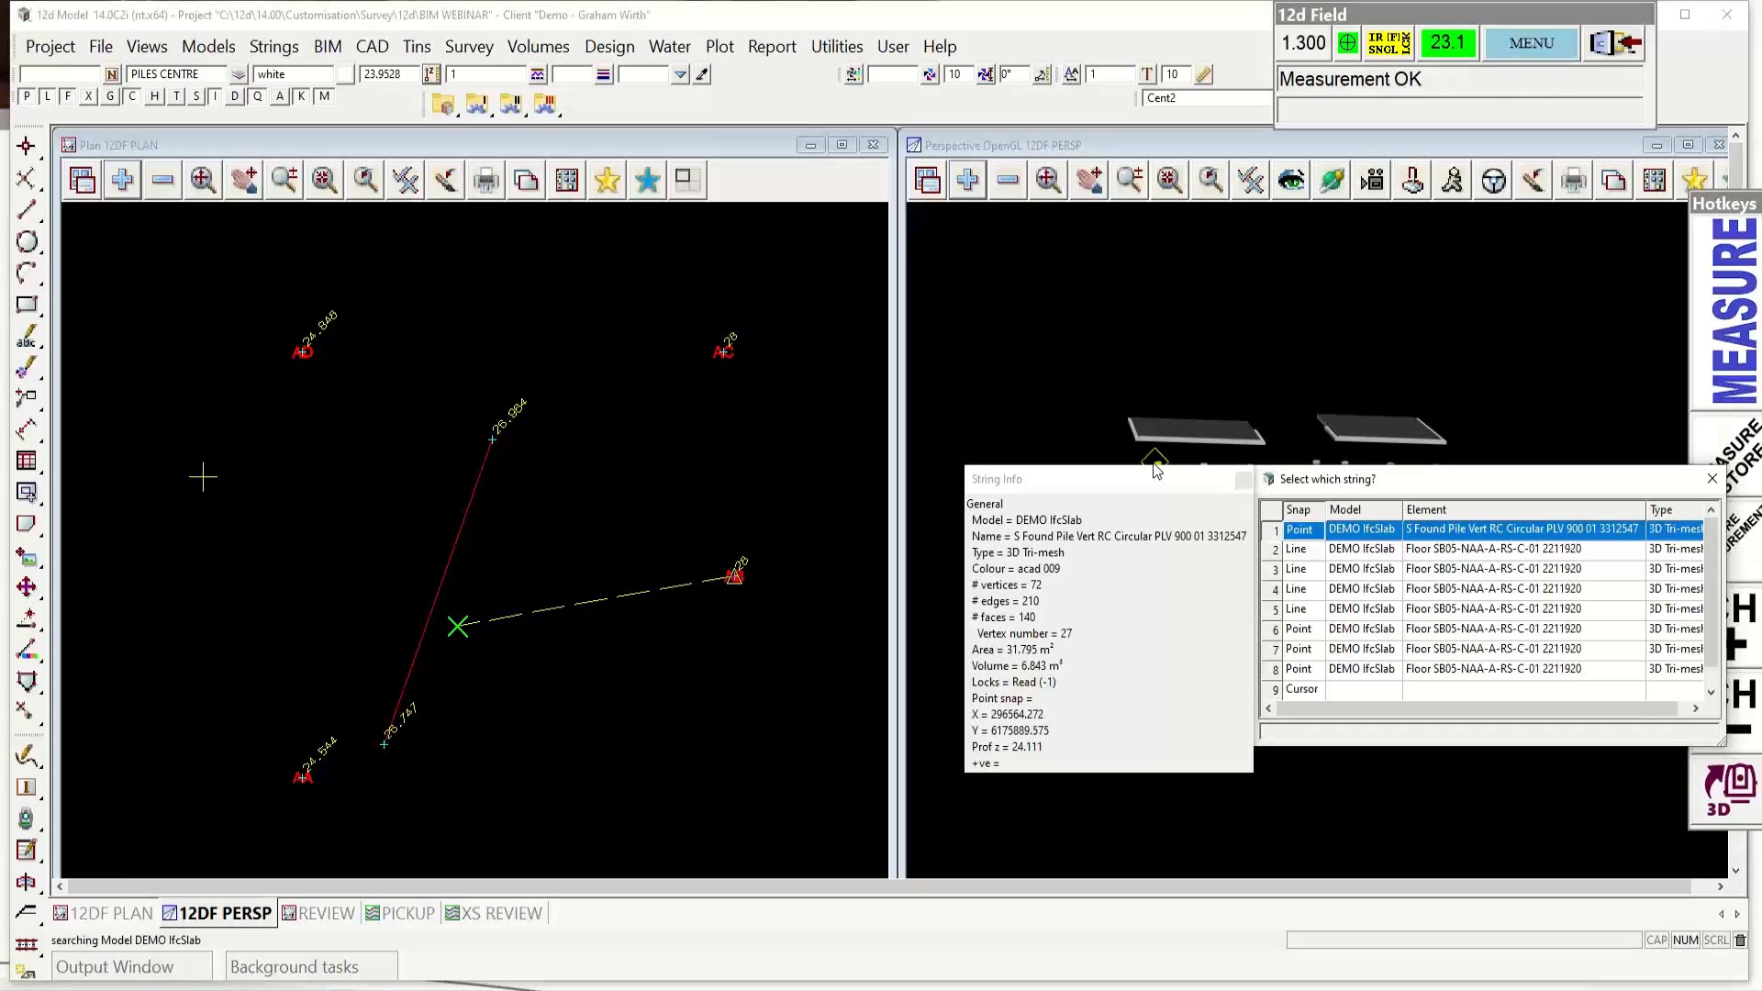
{"action": "left_click", "coordinate": [965, 778]}
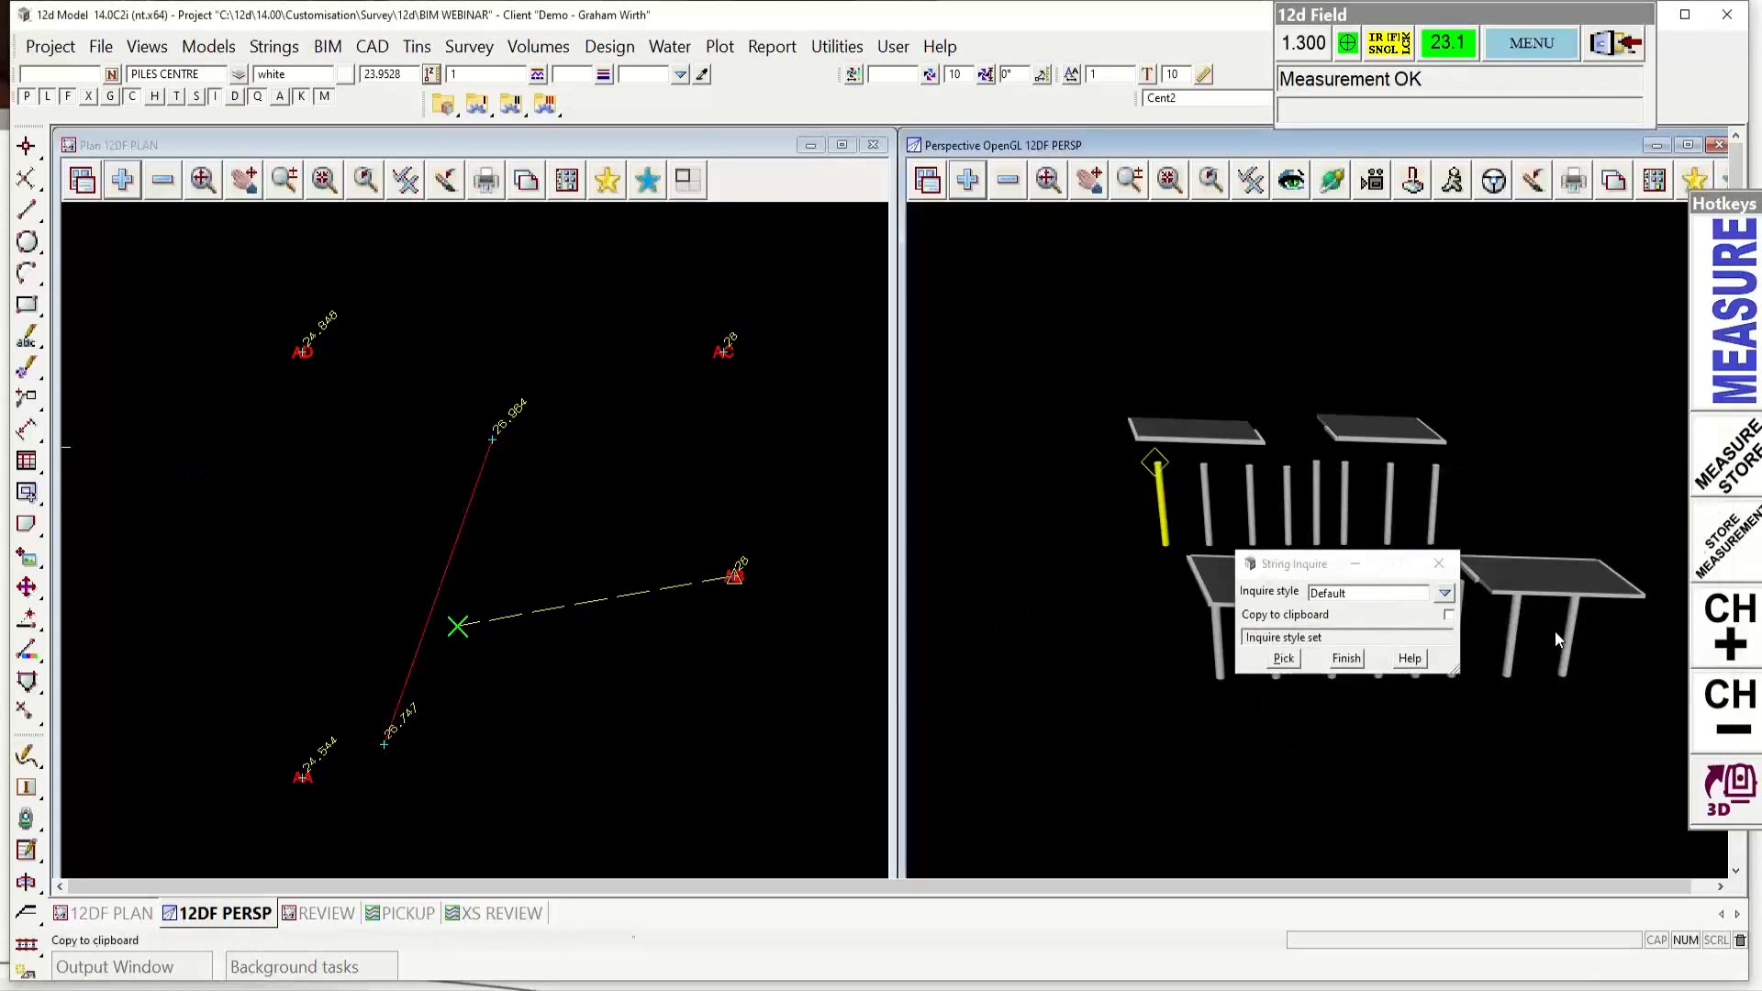
{"action": "left_click", "coordinate": [1347, 659]}
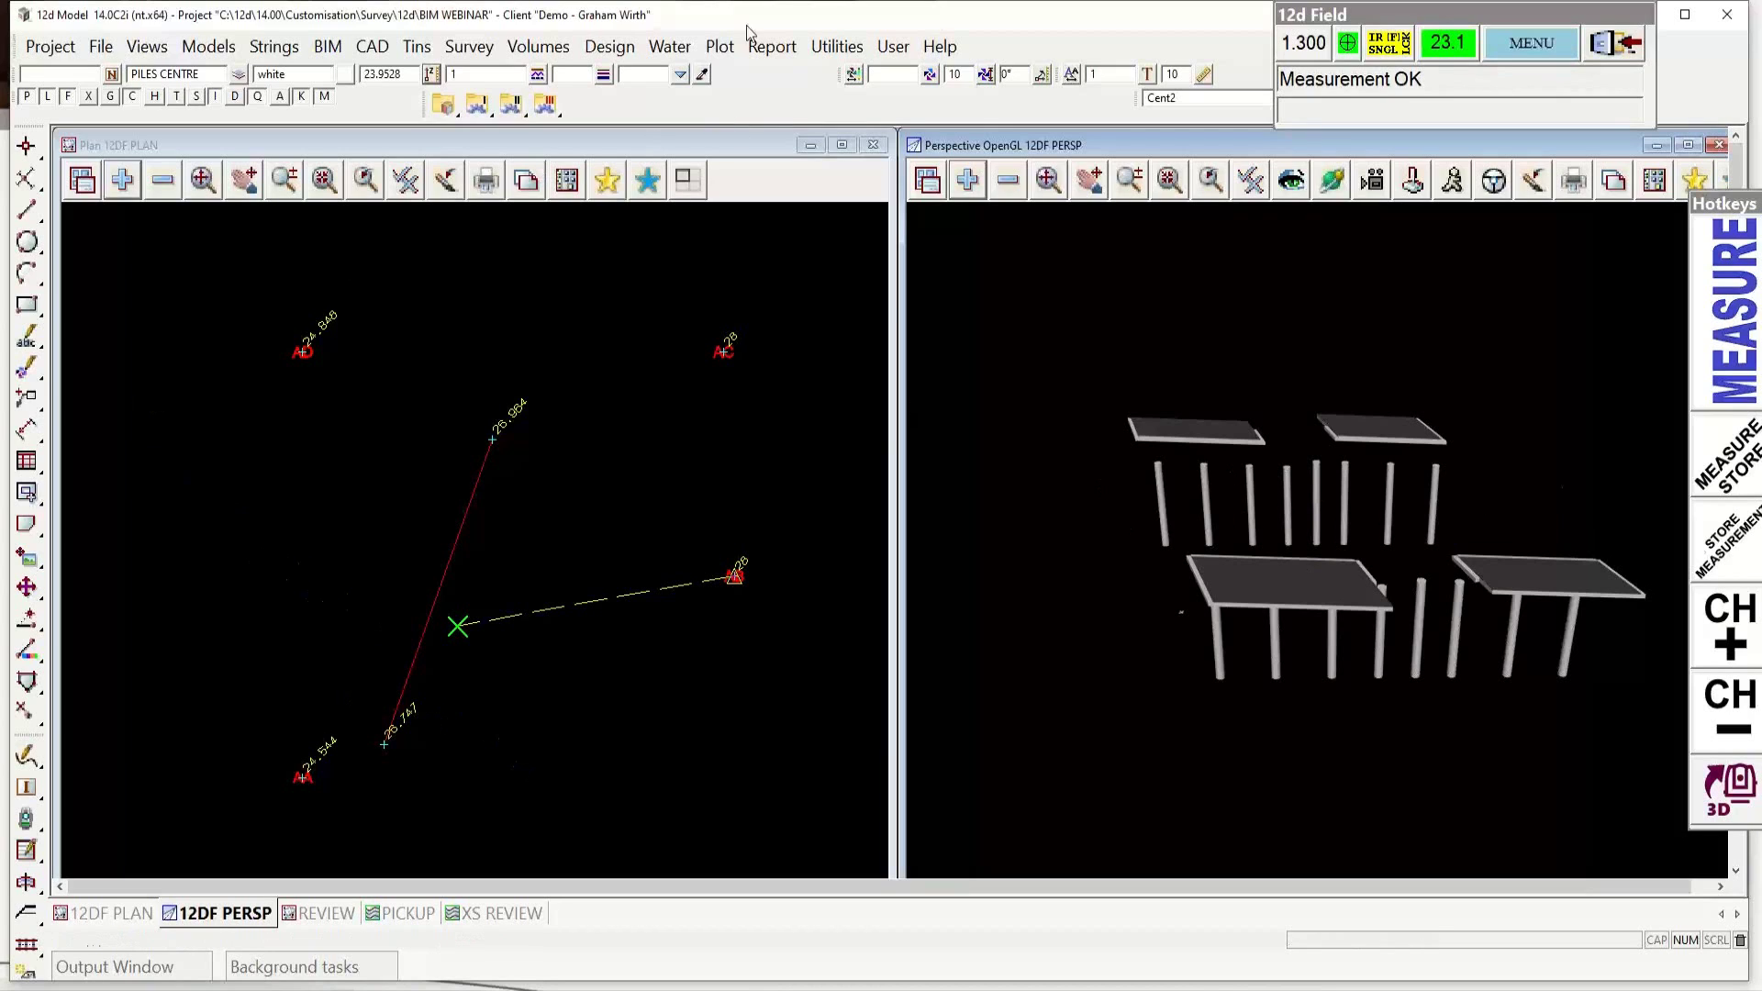
Step: Open the Change String/Element Info utility
{"action": "left_click", "coordinate": [822, 49]}
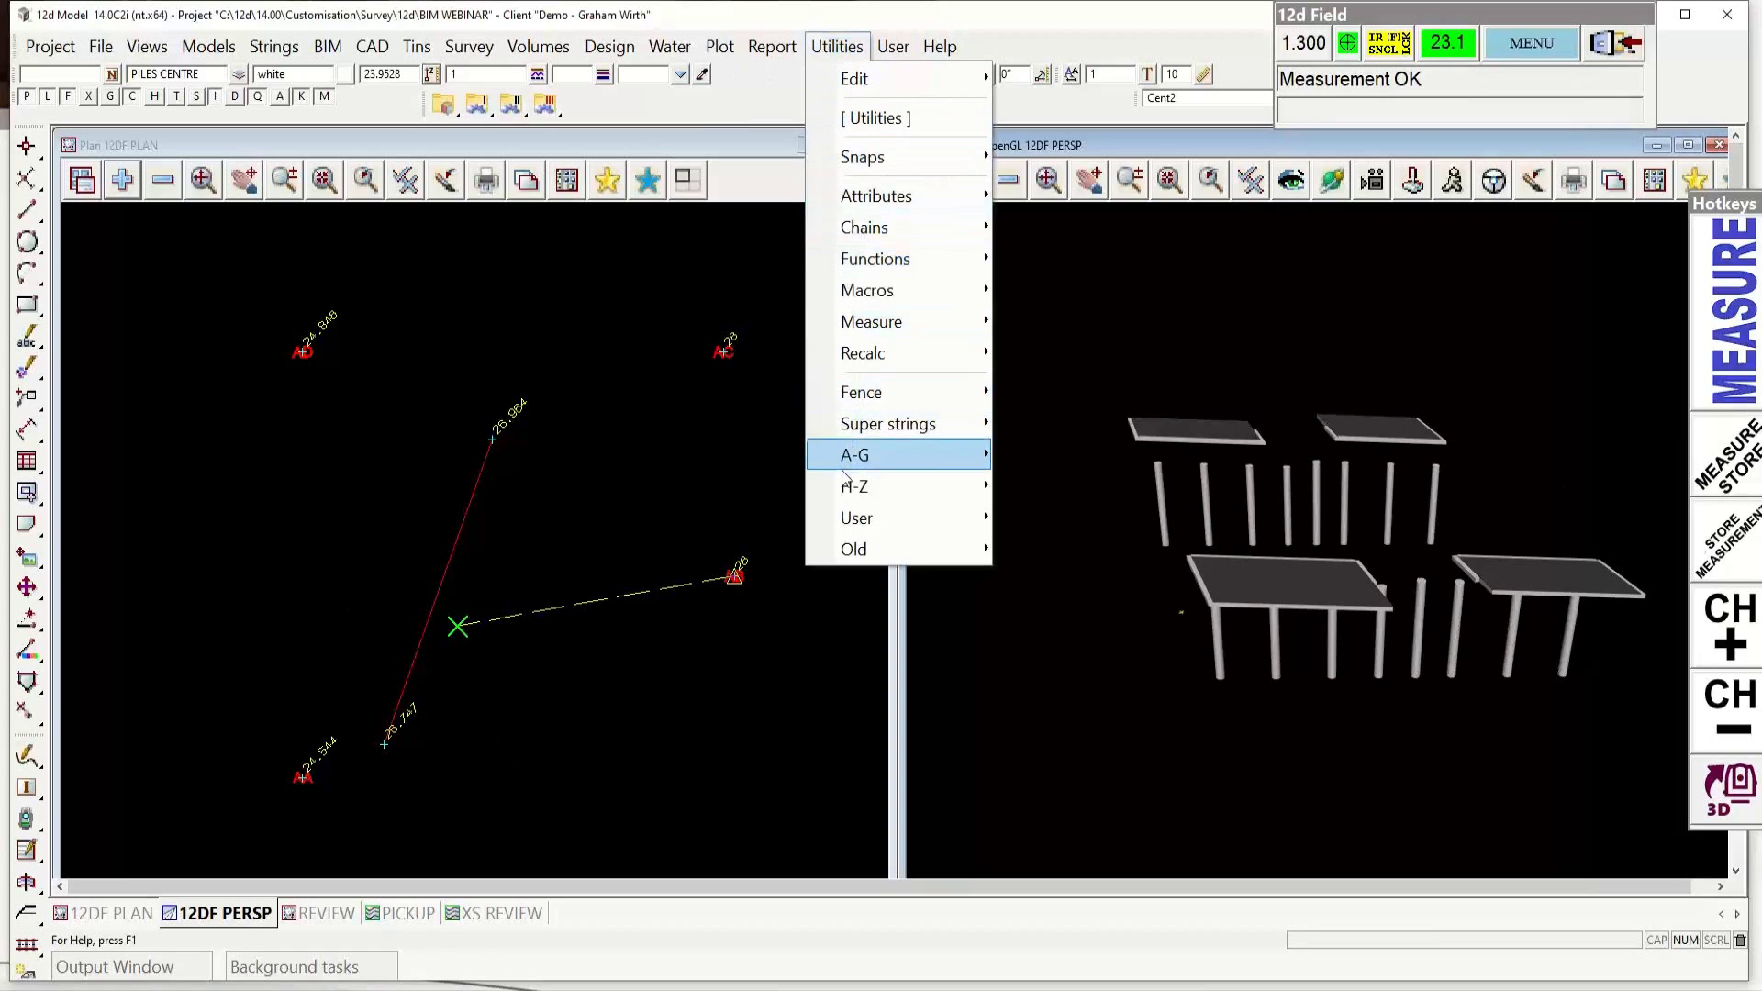
{"action": "mouse_move", "coordinate": [849, 459]}
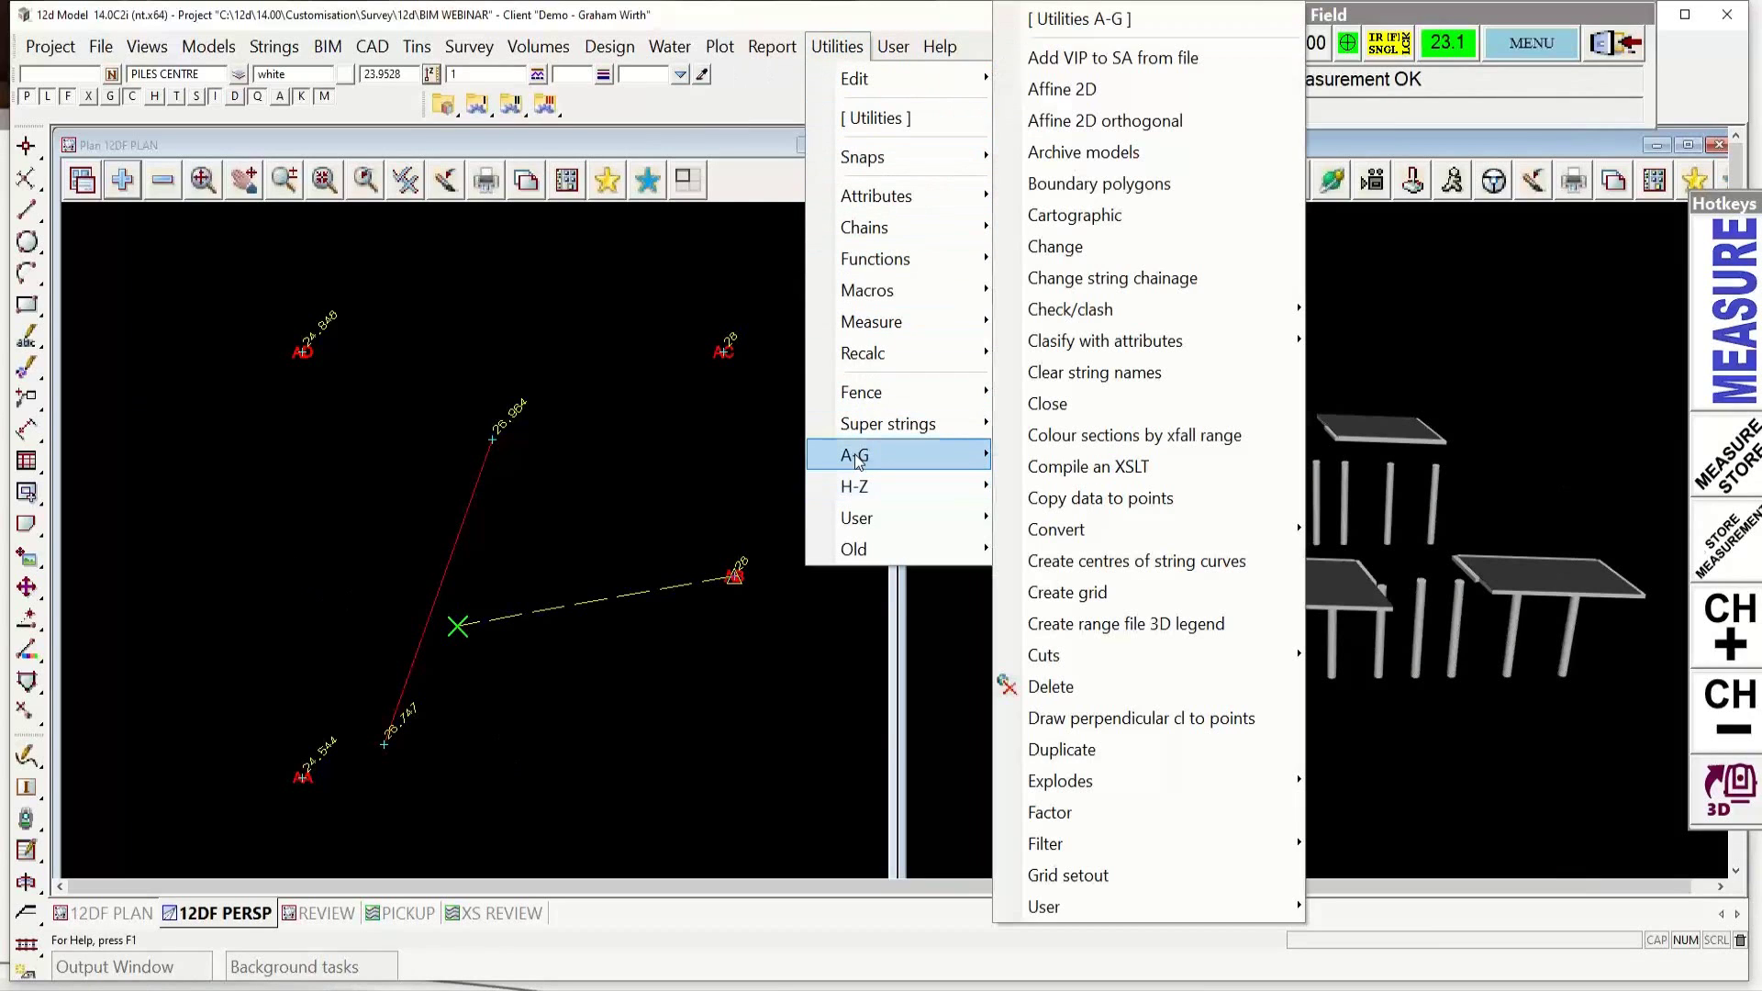
{"action": "left_click", "coordinate": [1072, 245]}
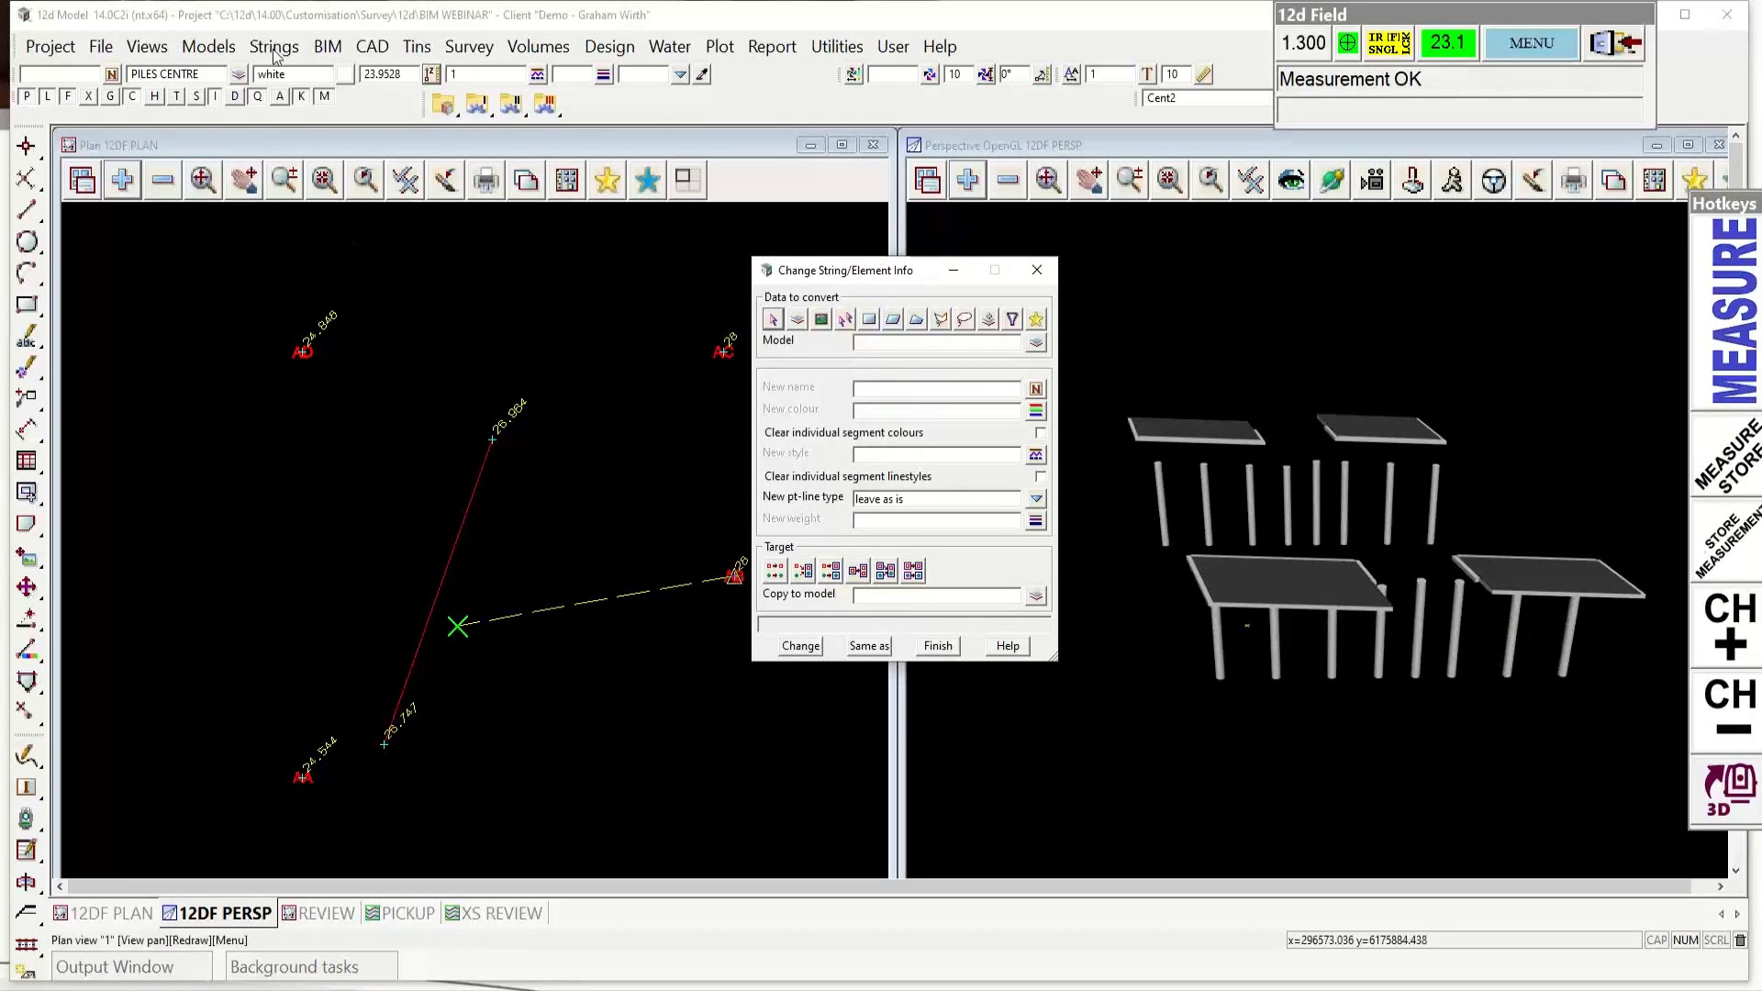
Step: Open the model information table and list the strings of DEMO IfcSlab down to the S Found Pile entries
{"action": "left_click", "coordinate": [204, 48]}
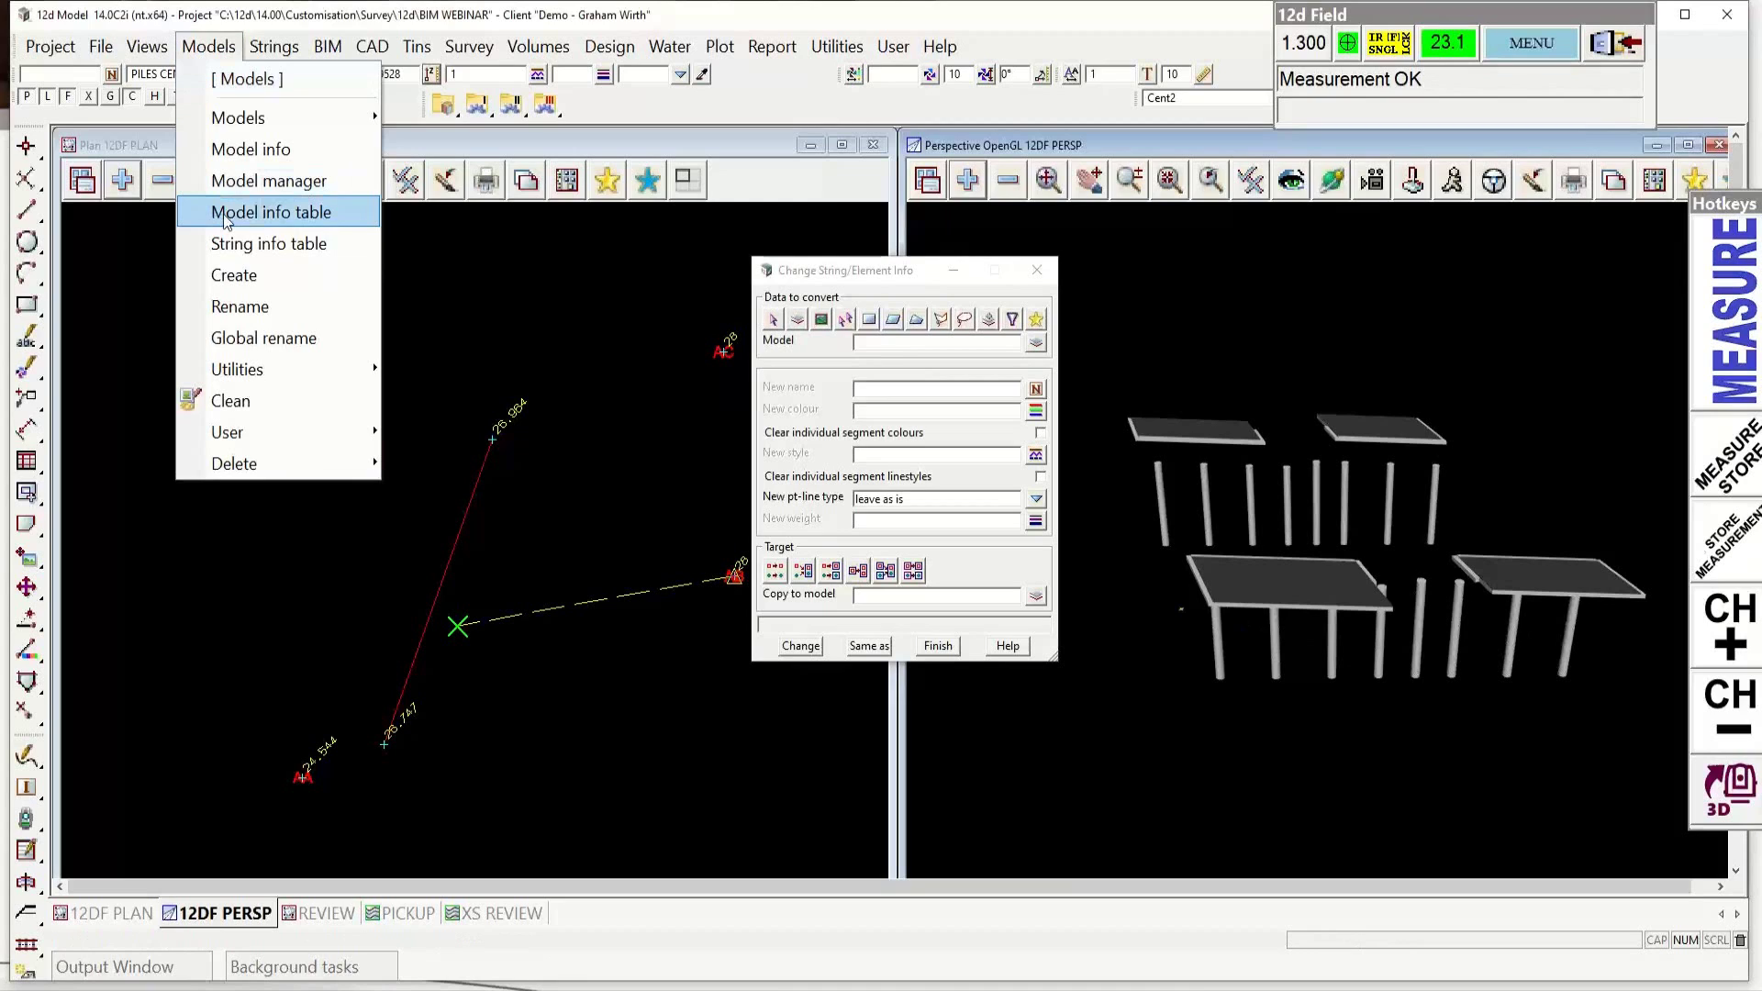
{"action": "left_click", "coordinate": [225, 216]}
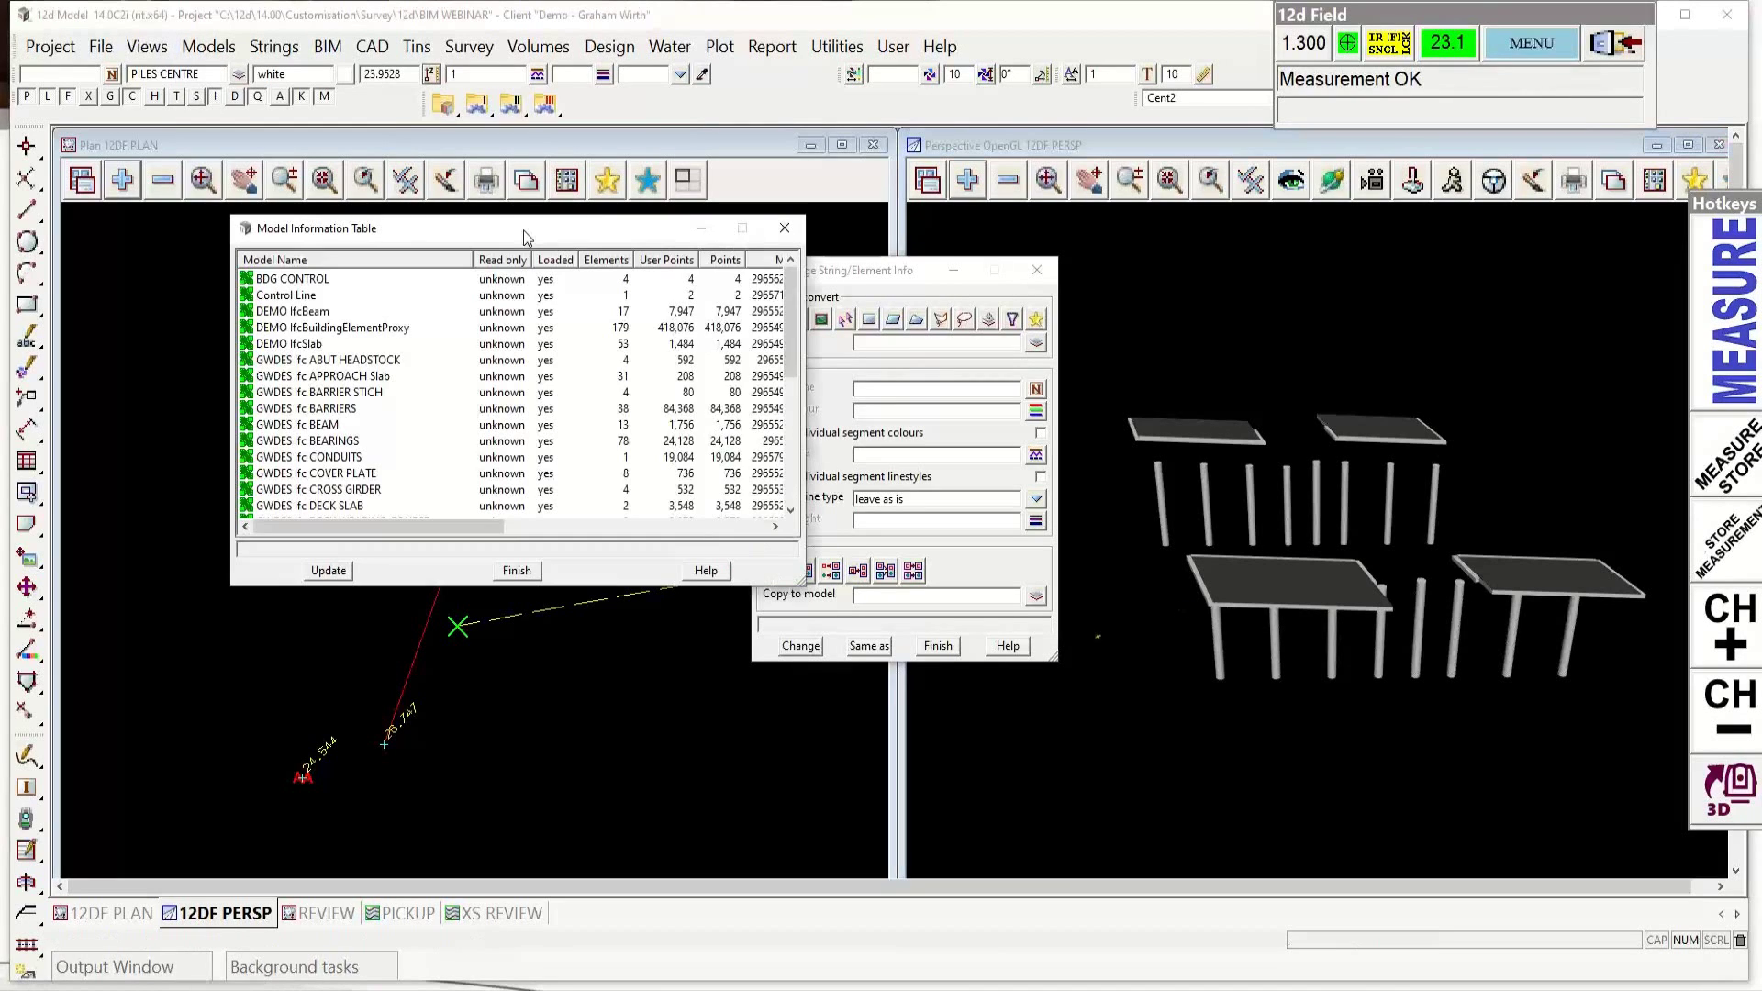
{"action": "left_click_drag", "start_coordinate": [526, 237], "coordinate": [400, 241]}
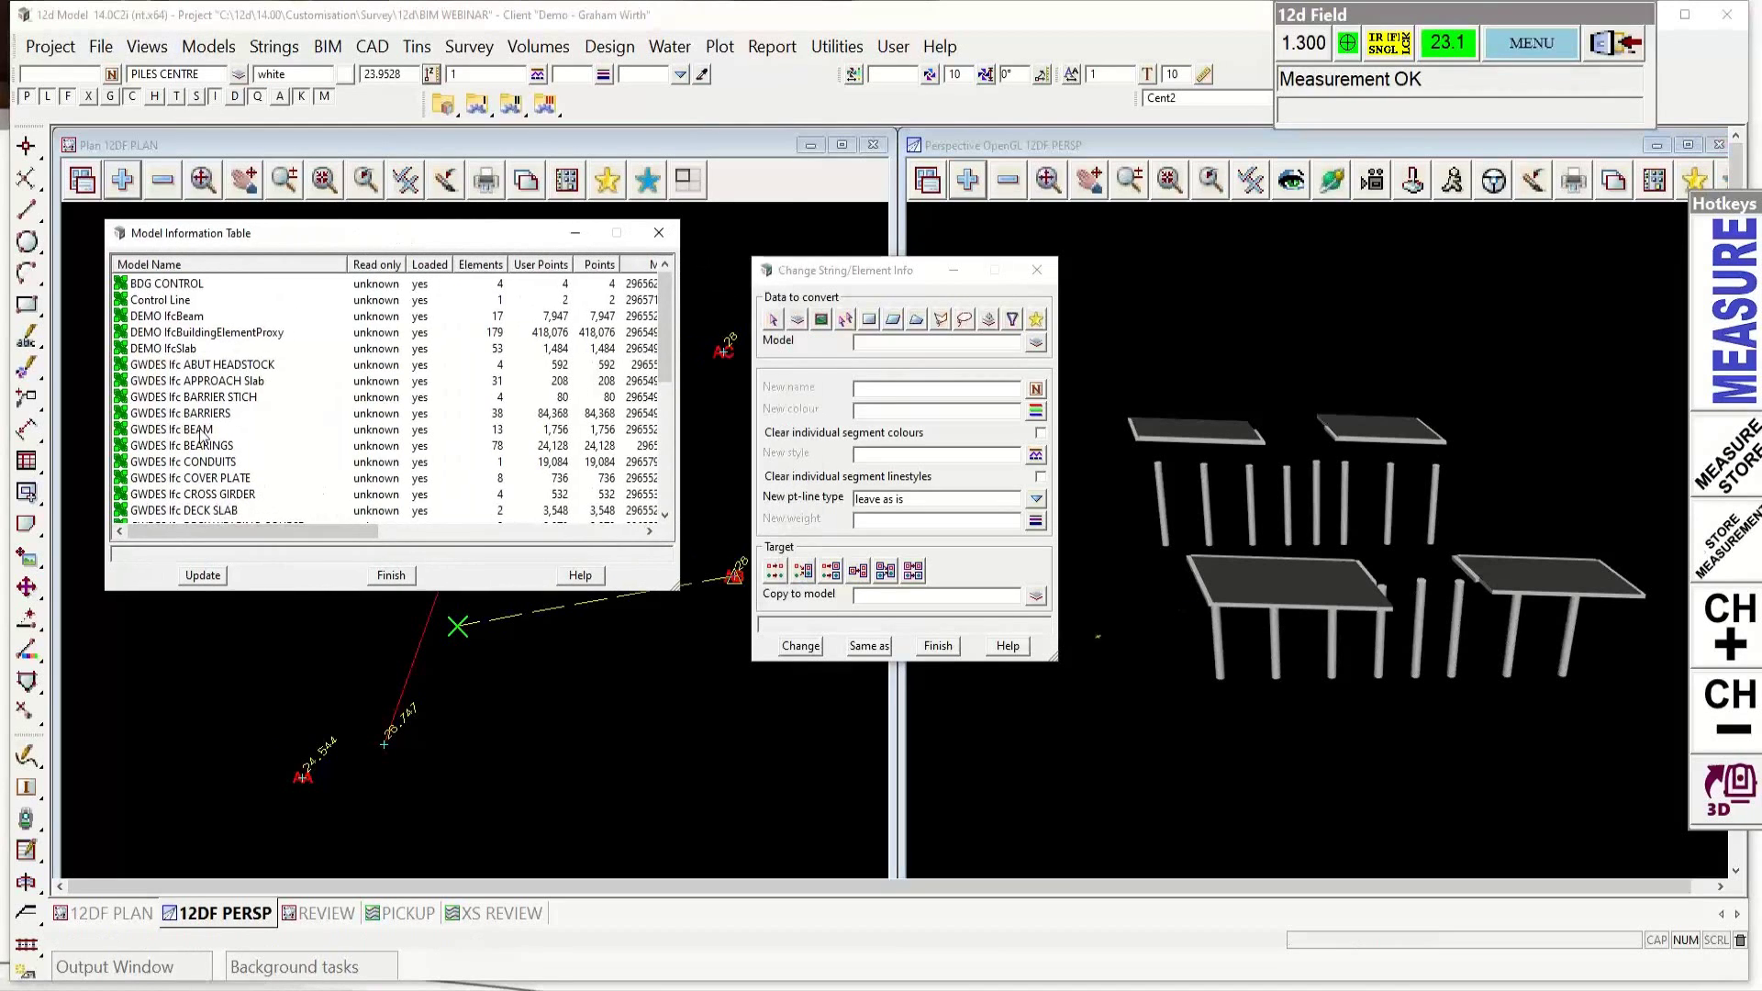
{"action": "double_click", "coordinate": [173, 349]}
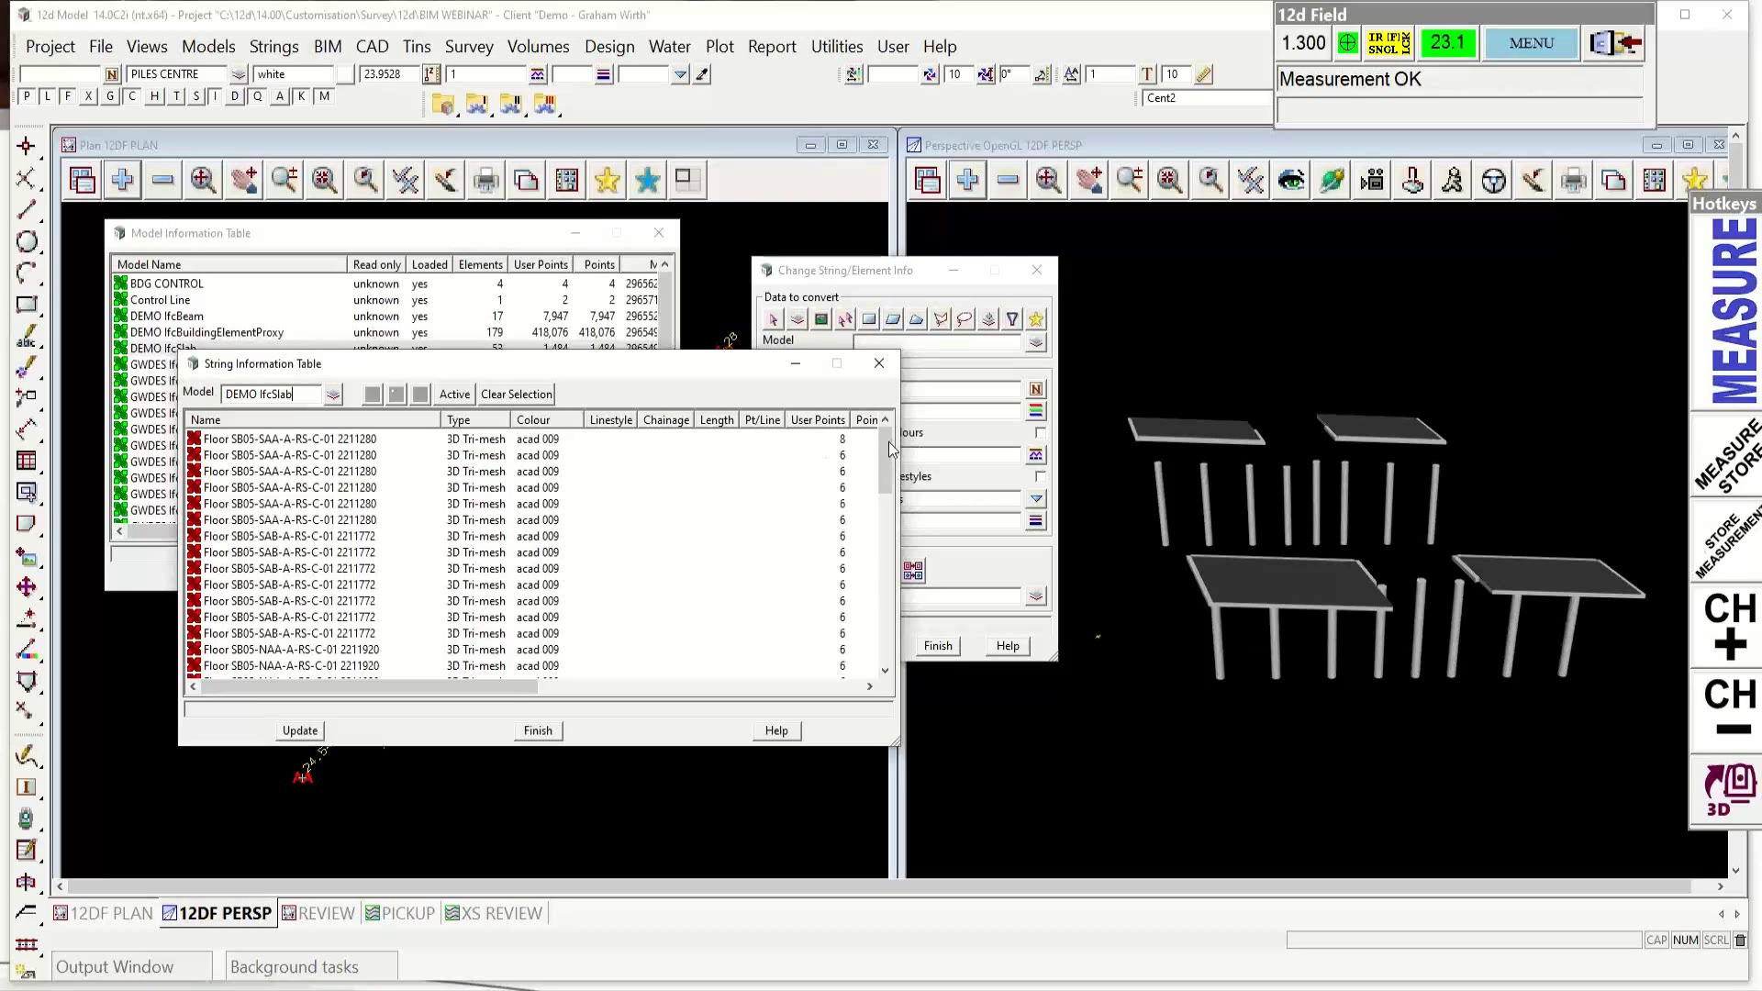
{"action": "left_click_drag", "start_coordinate": [884, 444], "coordinate": [879, 592]}
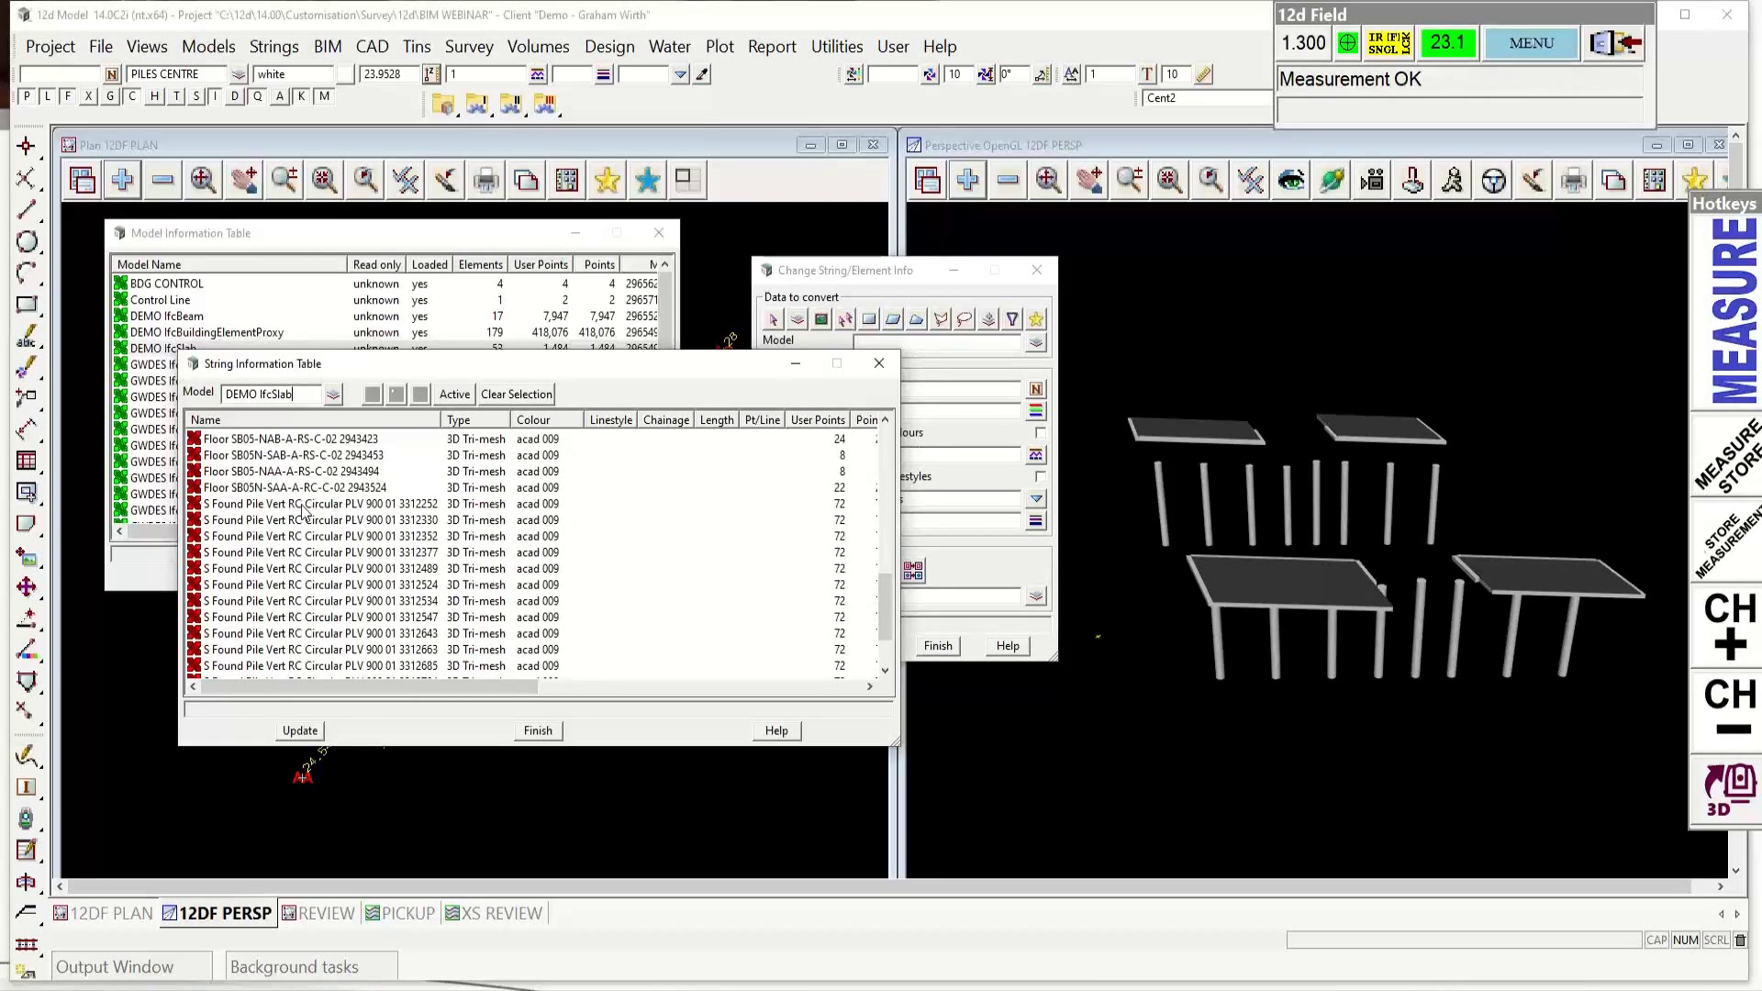
{"action": "middle_click_drag", "start_coordinate": [396, 811], "coordinate": [320, 770]}
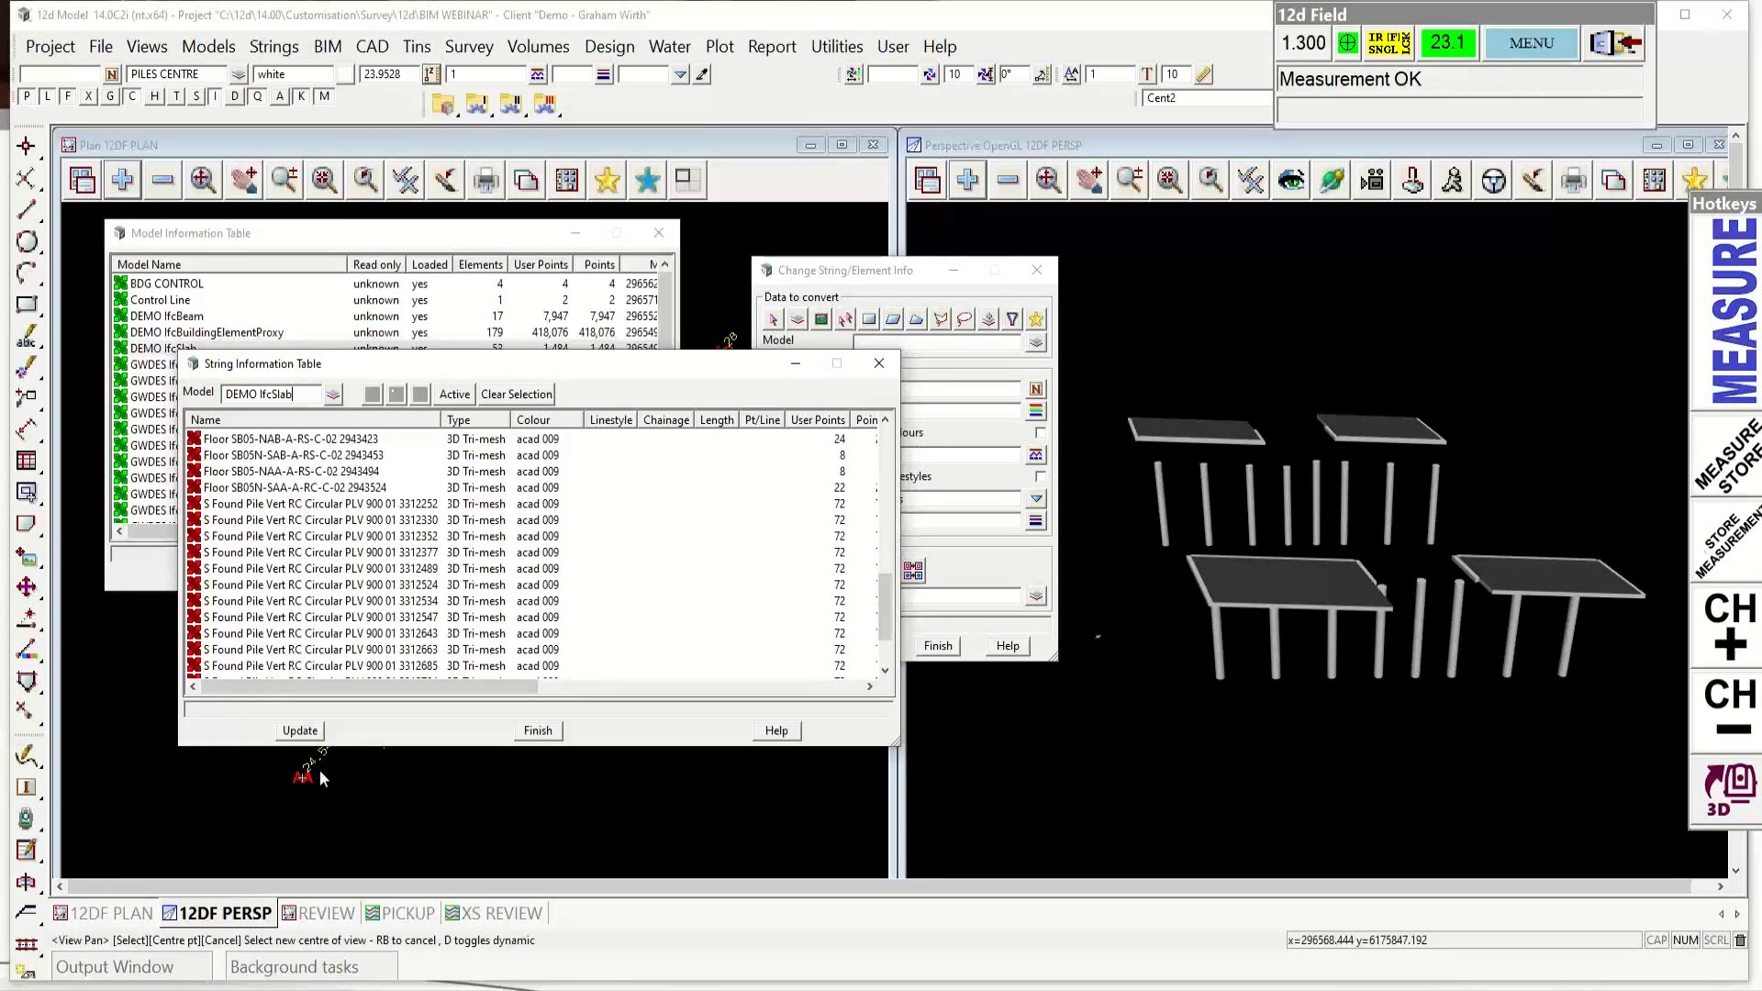
Step: Highlight the first S Found Pile string and write the string information to a tab-delimited file named PILE
{"action": "left_click", "coordinate": [195, 505]}
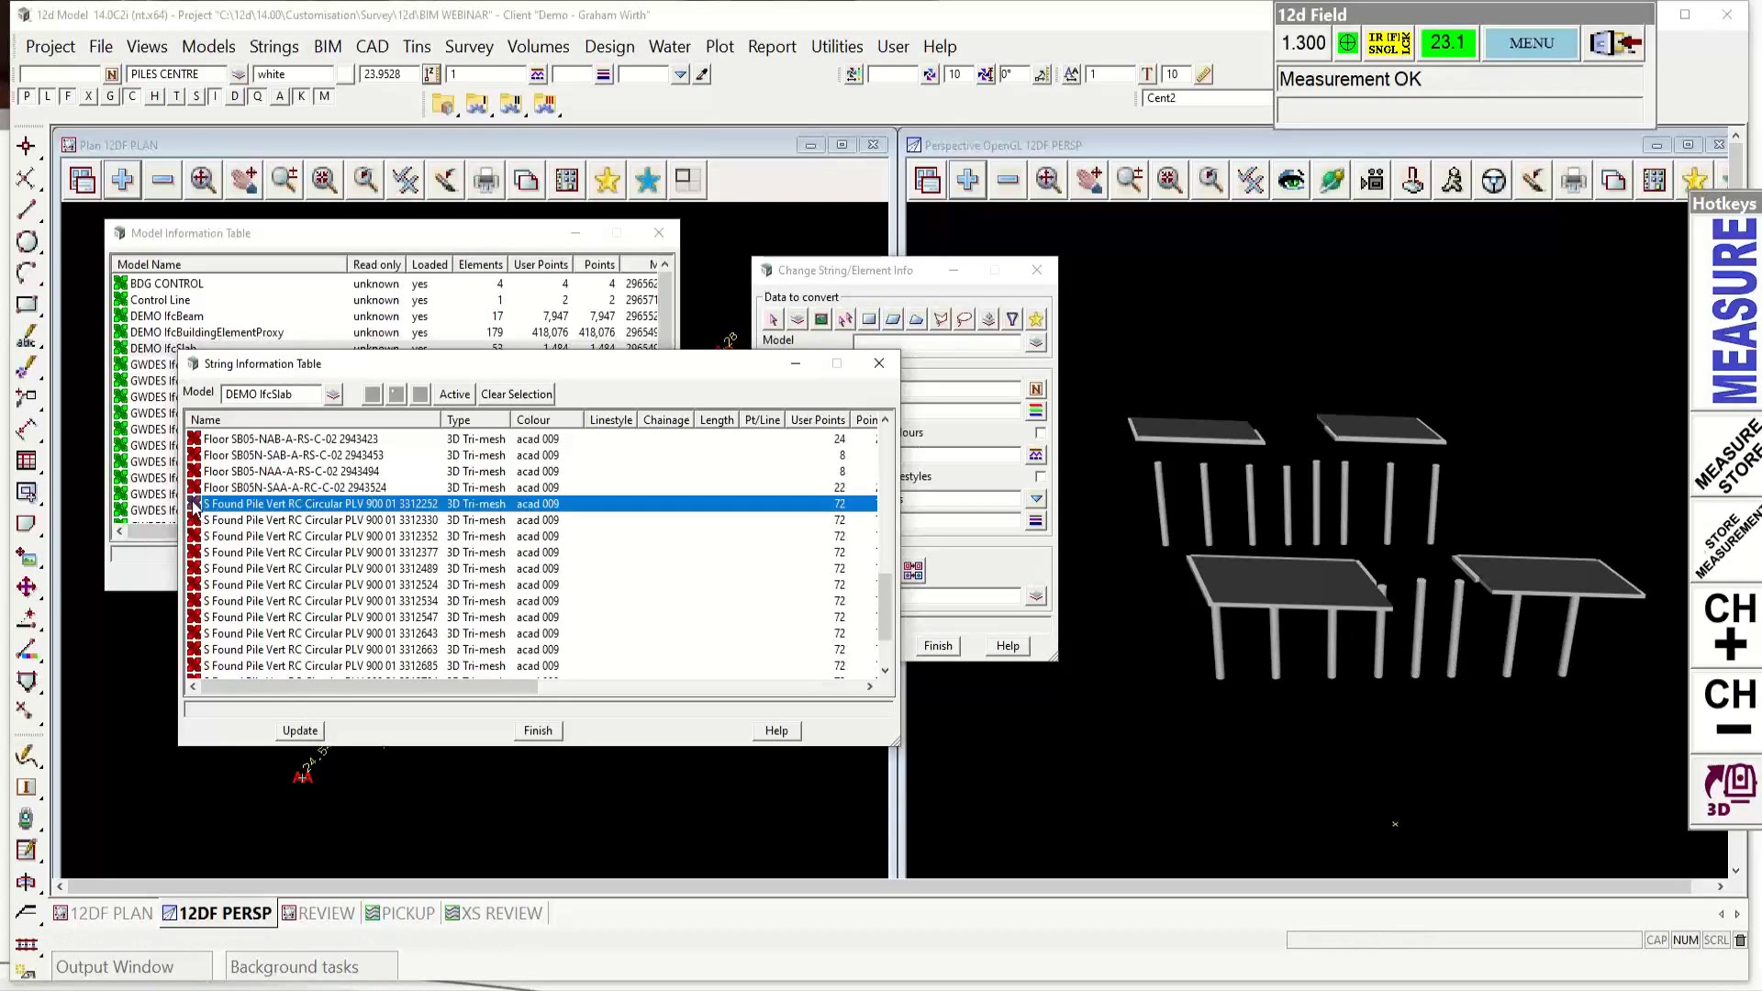
{"action": "right_click", "coordinate": [196, 504]}
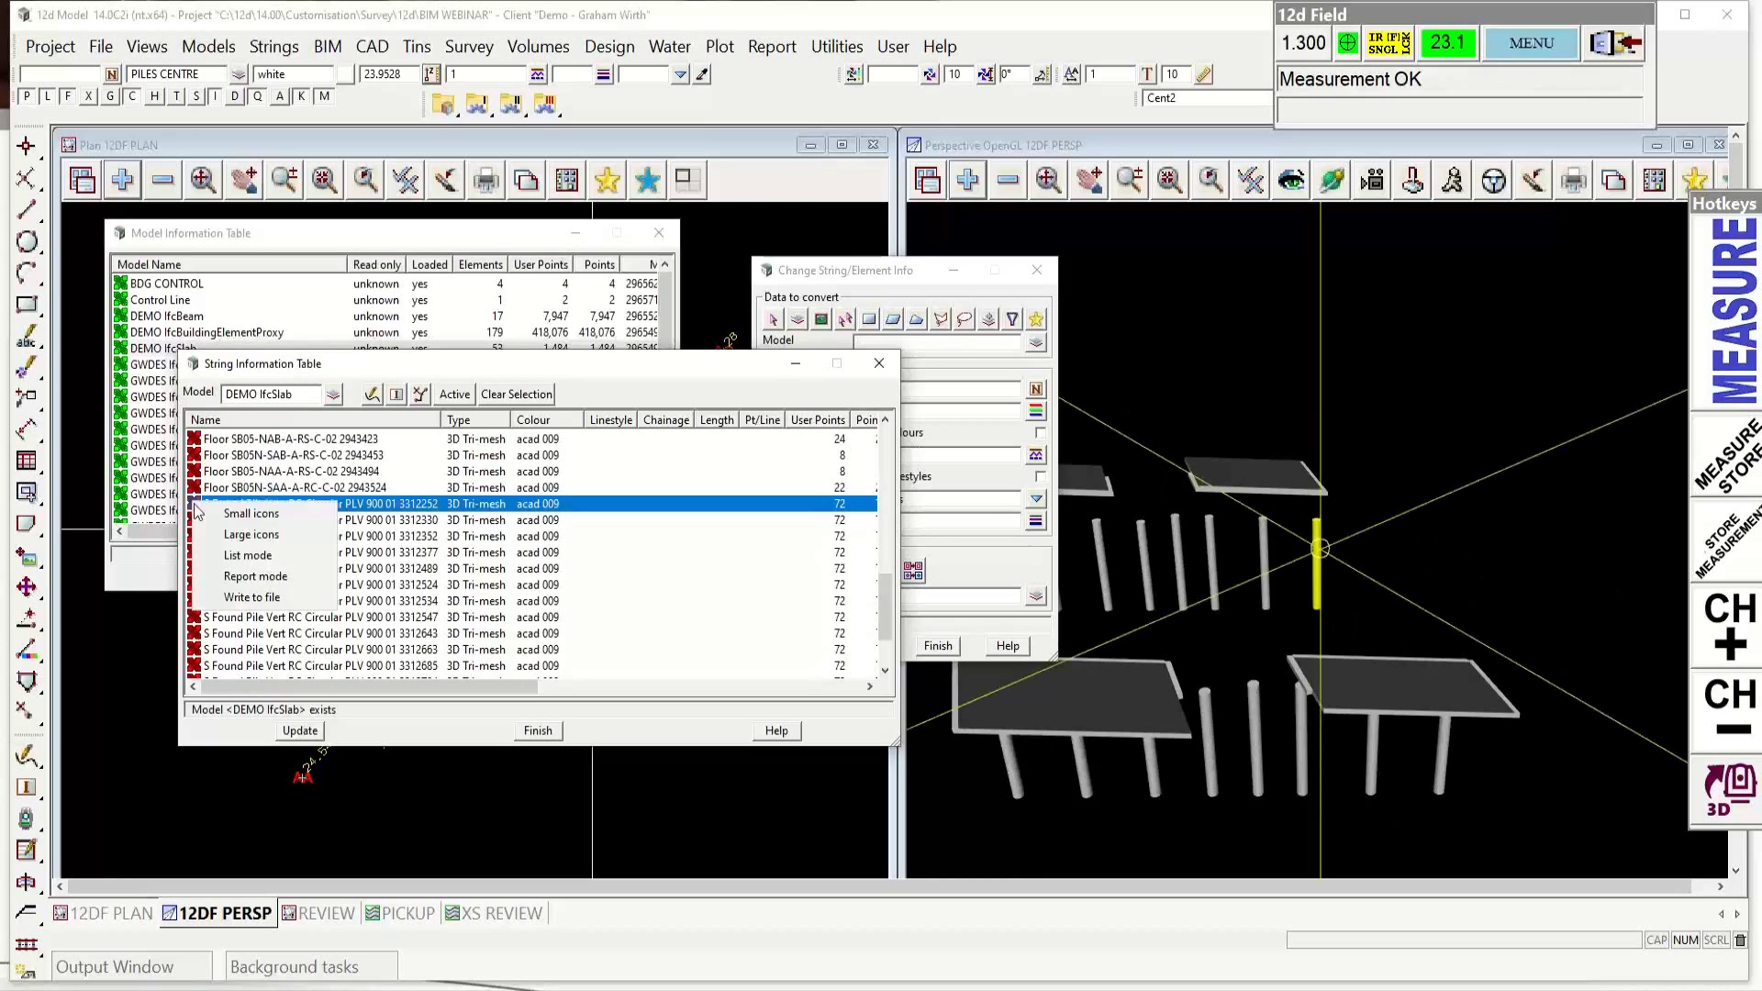
{"action": "left_click", "coordinate": [261, 601]}
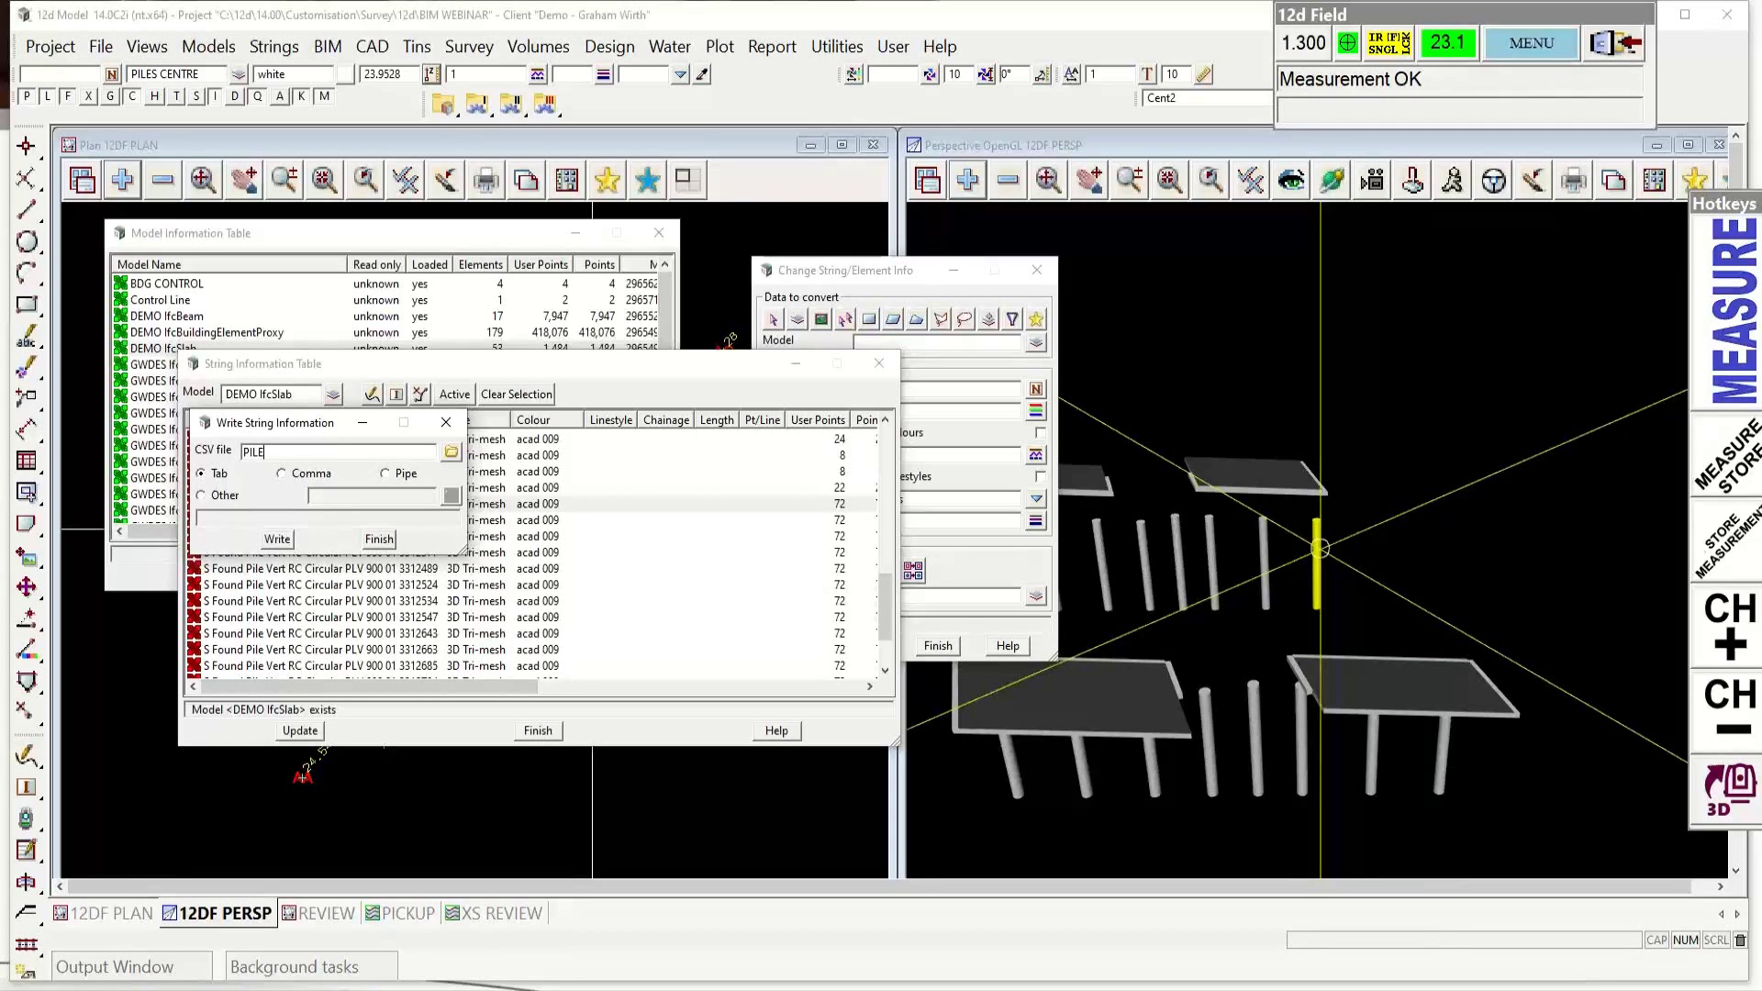
{"action": "left_click", "coordinate": [277, 539]}
Step: Open the exported PILE.txt in Notepad, then narrow its window and move it clear of the information tables
{"action": "left_click", "coordinate": [451, 455]}
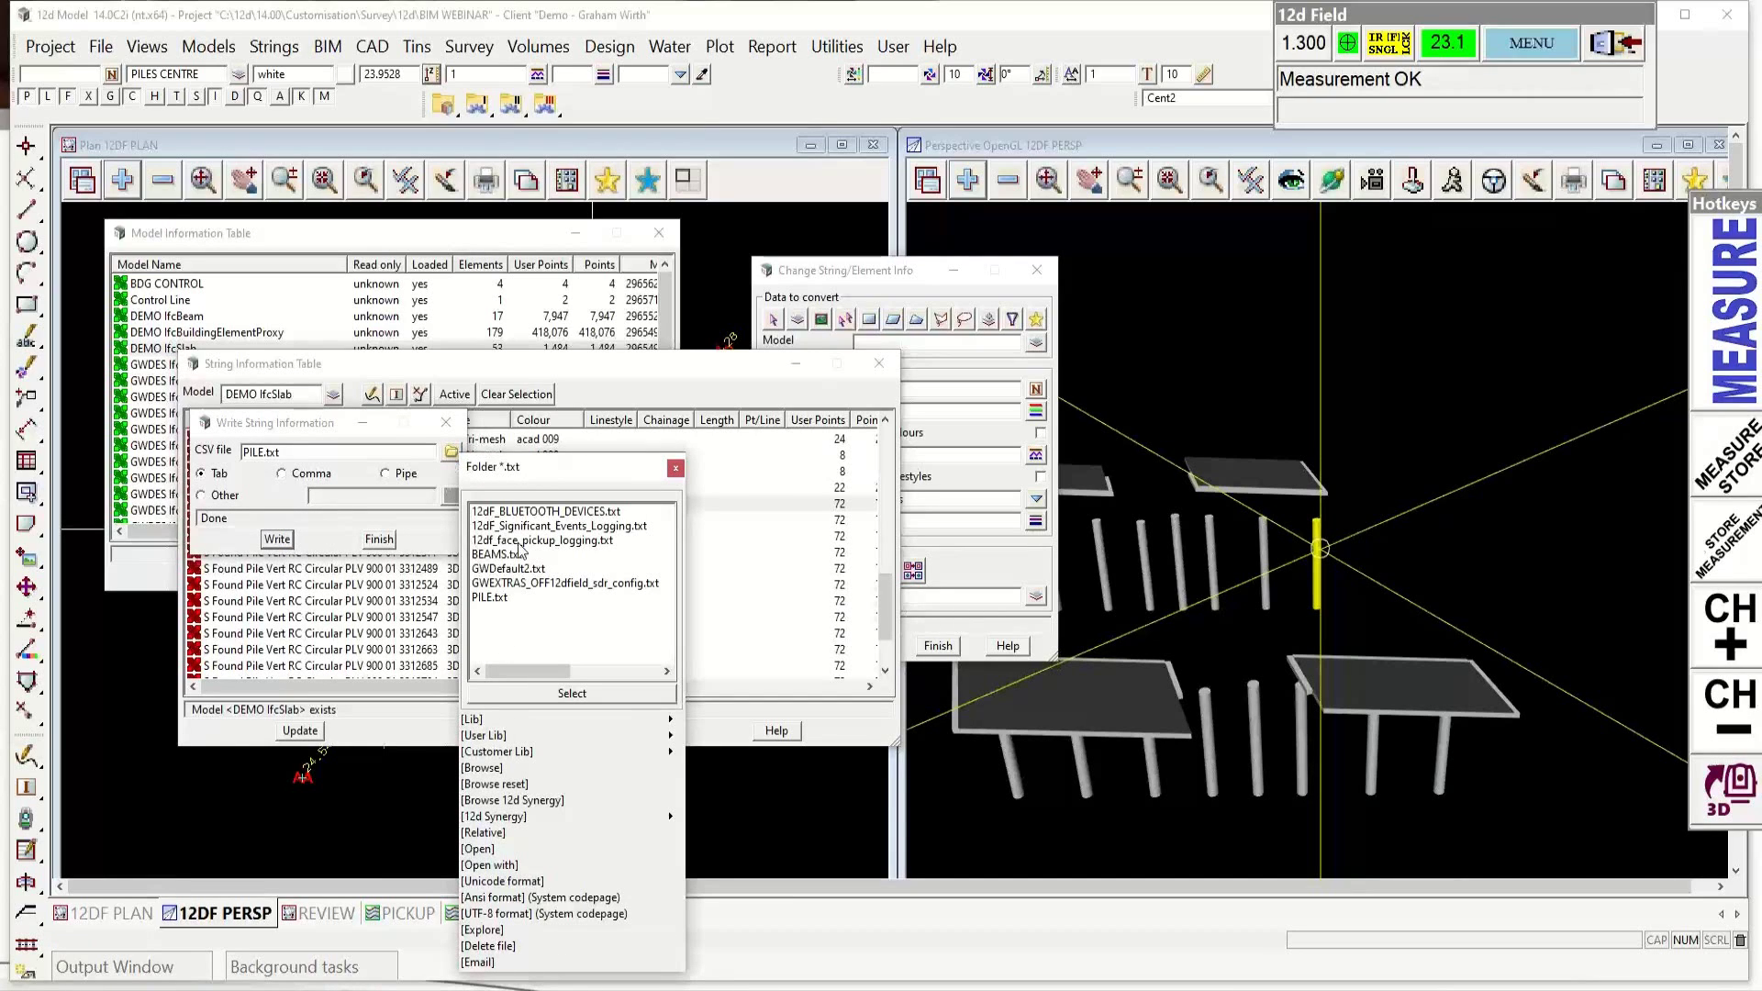
{"action": "left_click", "coordinate": [488, 598]}
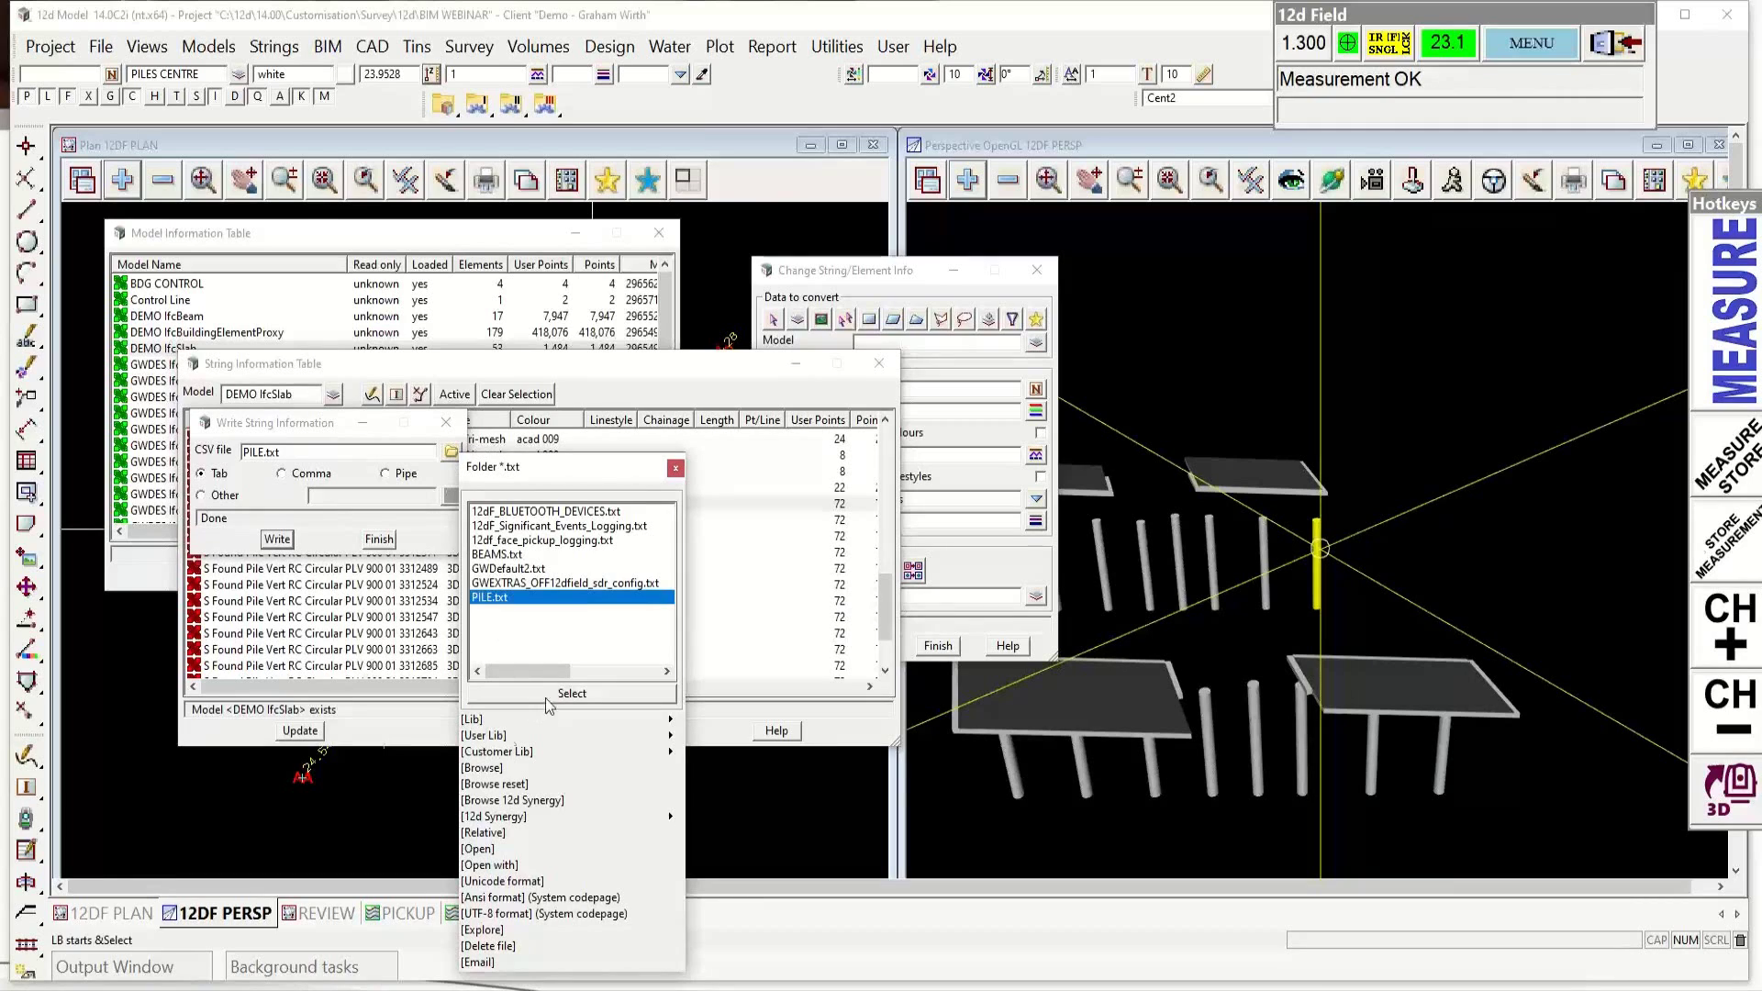
{"action": "left_click", "coordinate": [487, 849]}
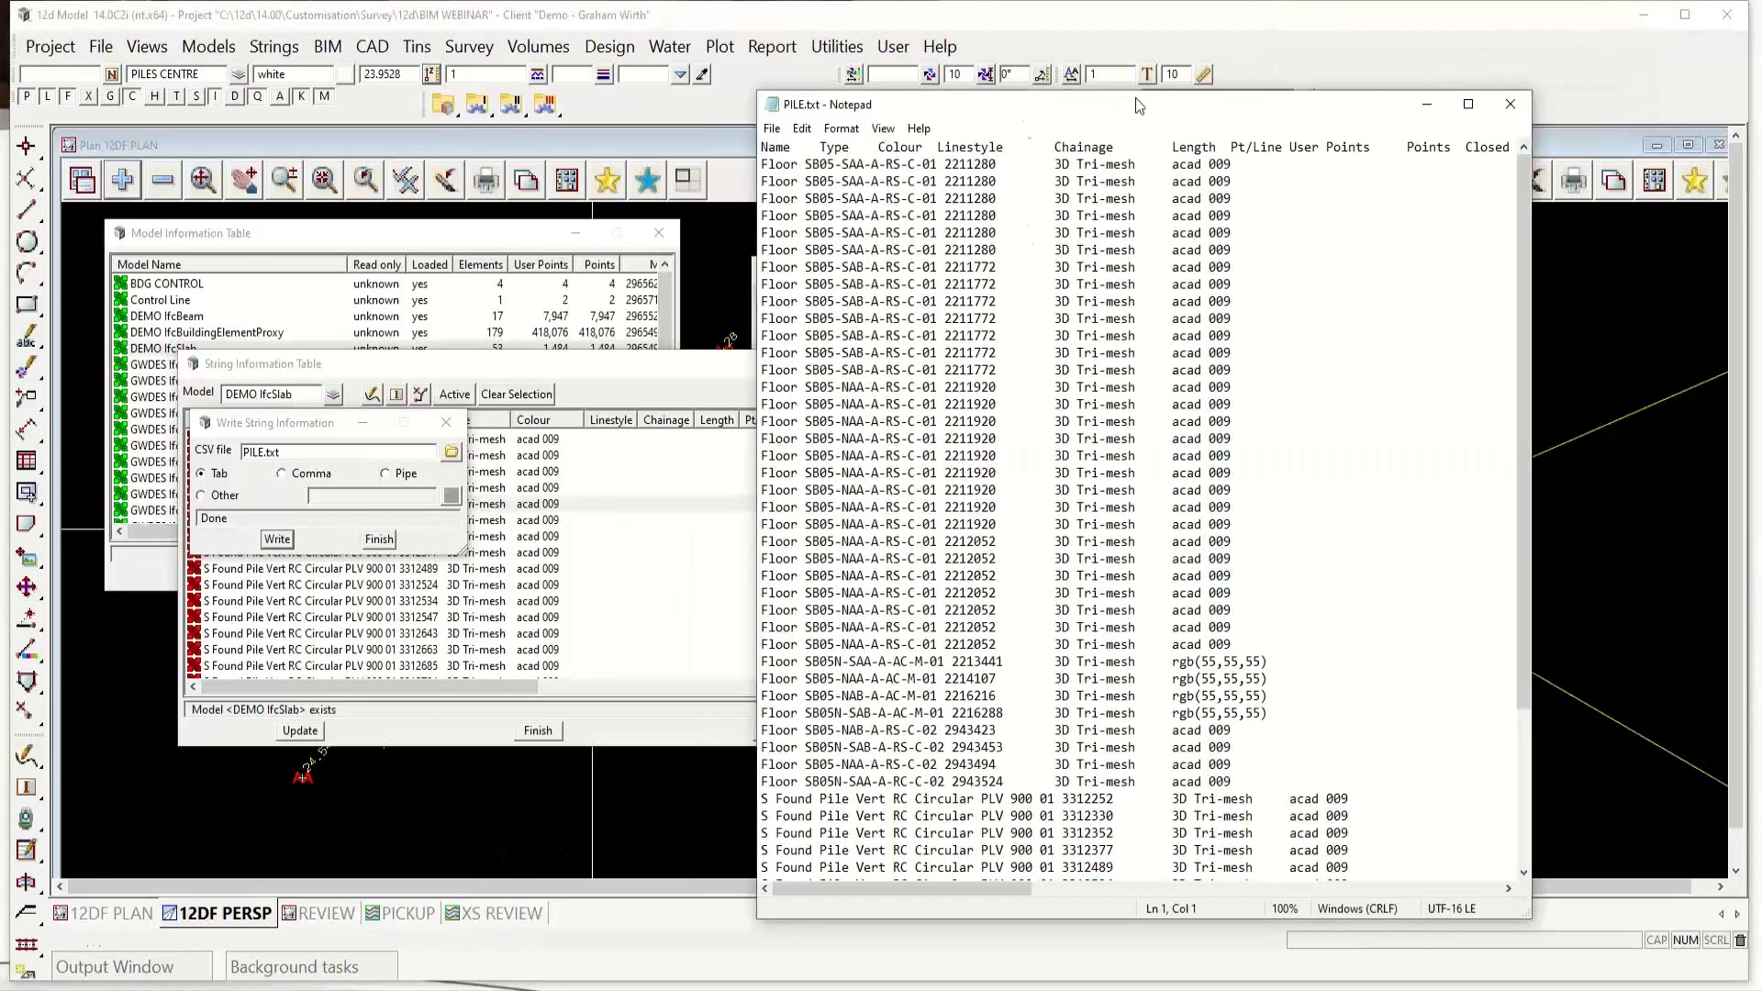
{"action": "left_click_drag", "start_coordinate": [1023, 115], "coordinate": [346, 63]}
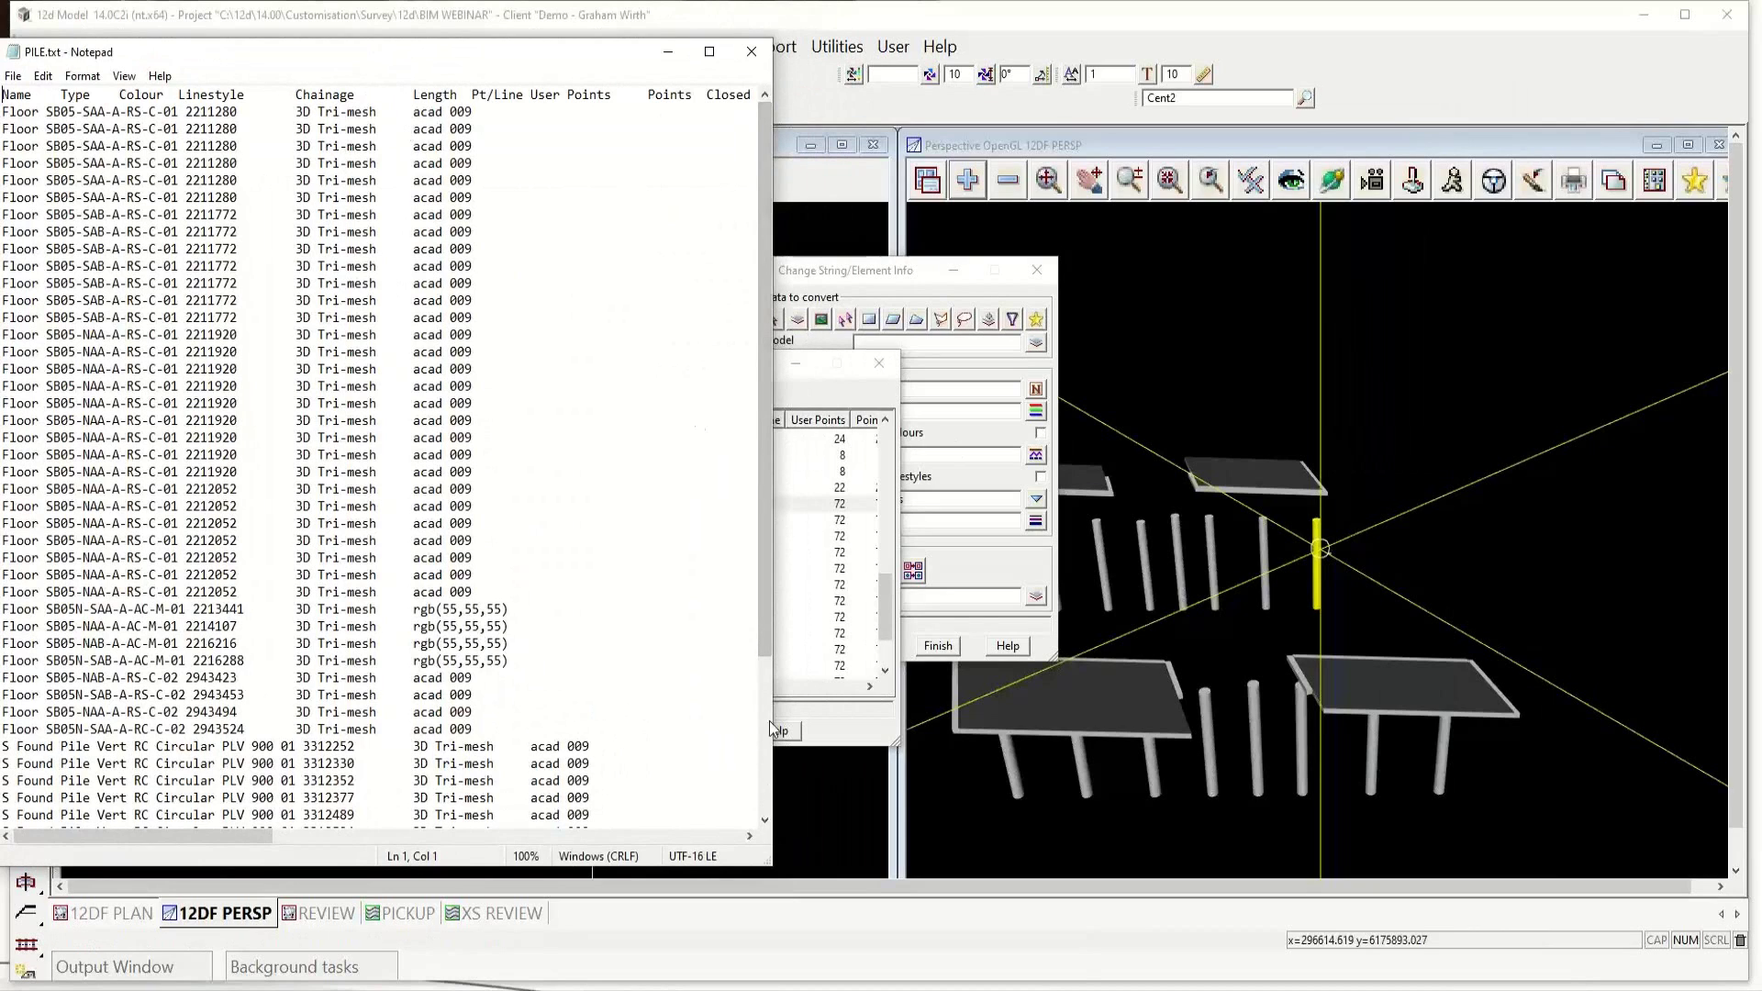
{"action": "left_click_drag", "start_coordinate": [775, 689], "coordinate": [541, 695]}
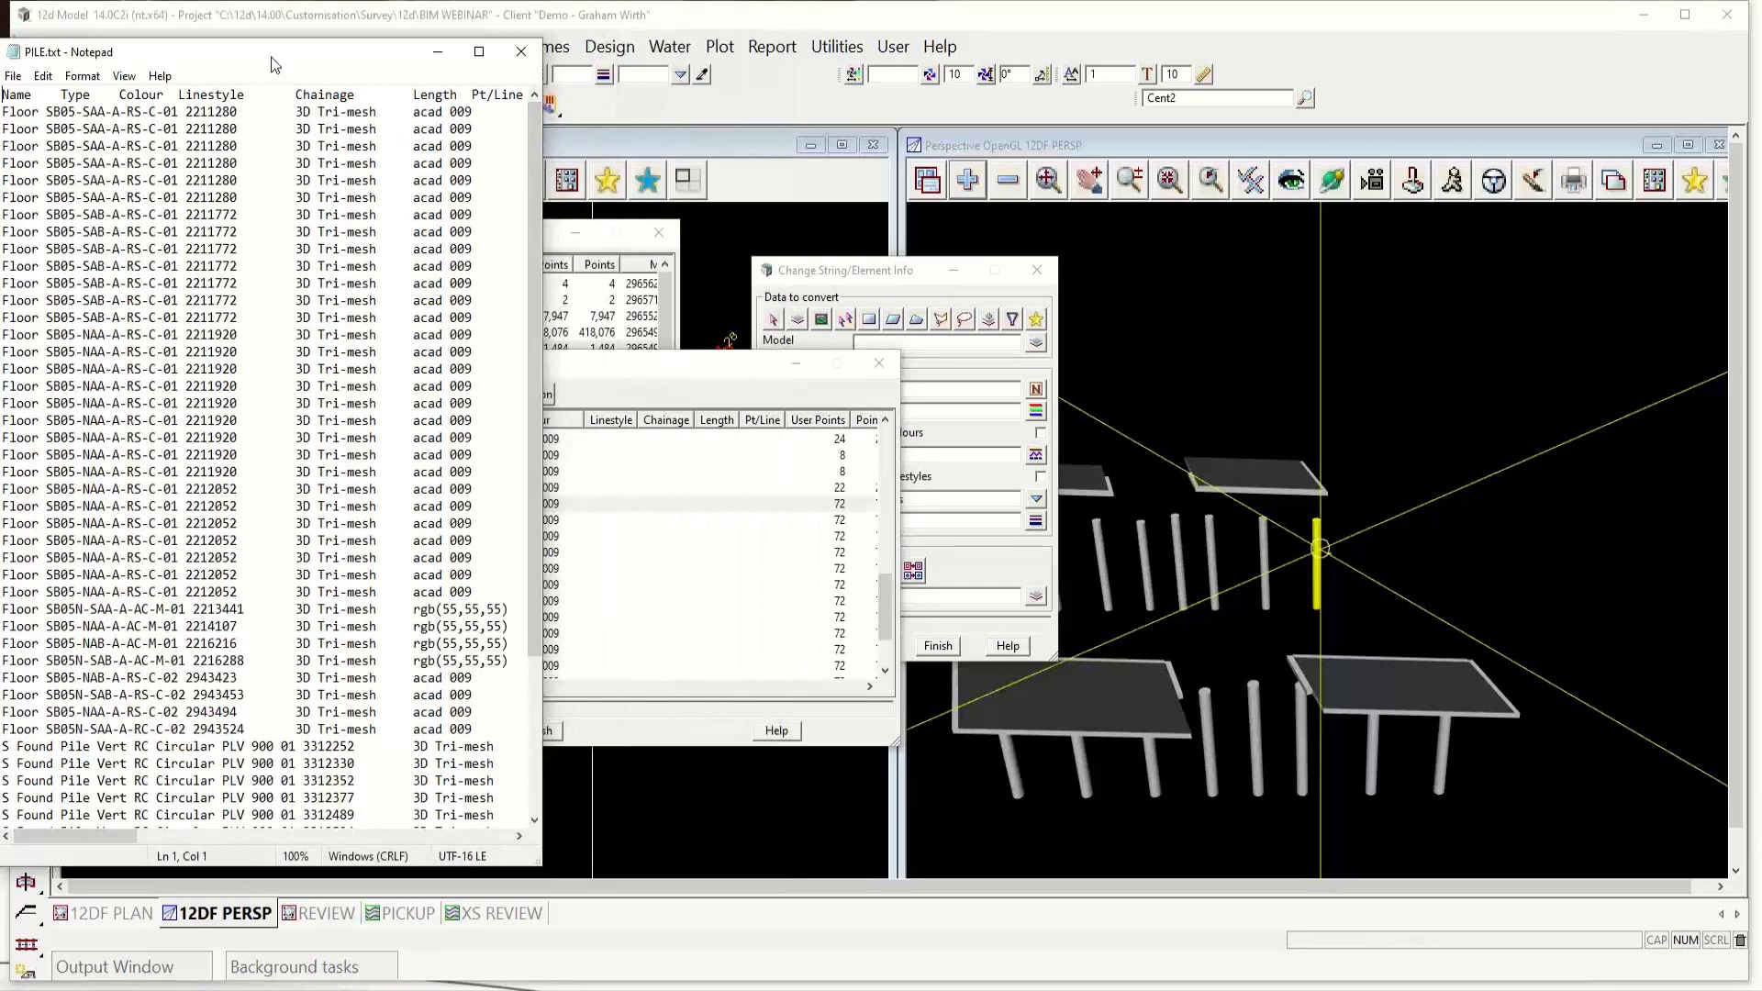
{"action": "left_click_drag", "start_coordinate": [331, 51], "coordinate": [1436, 683]}
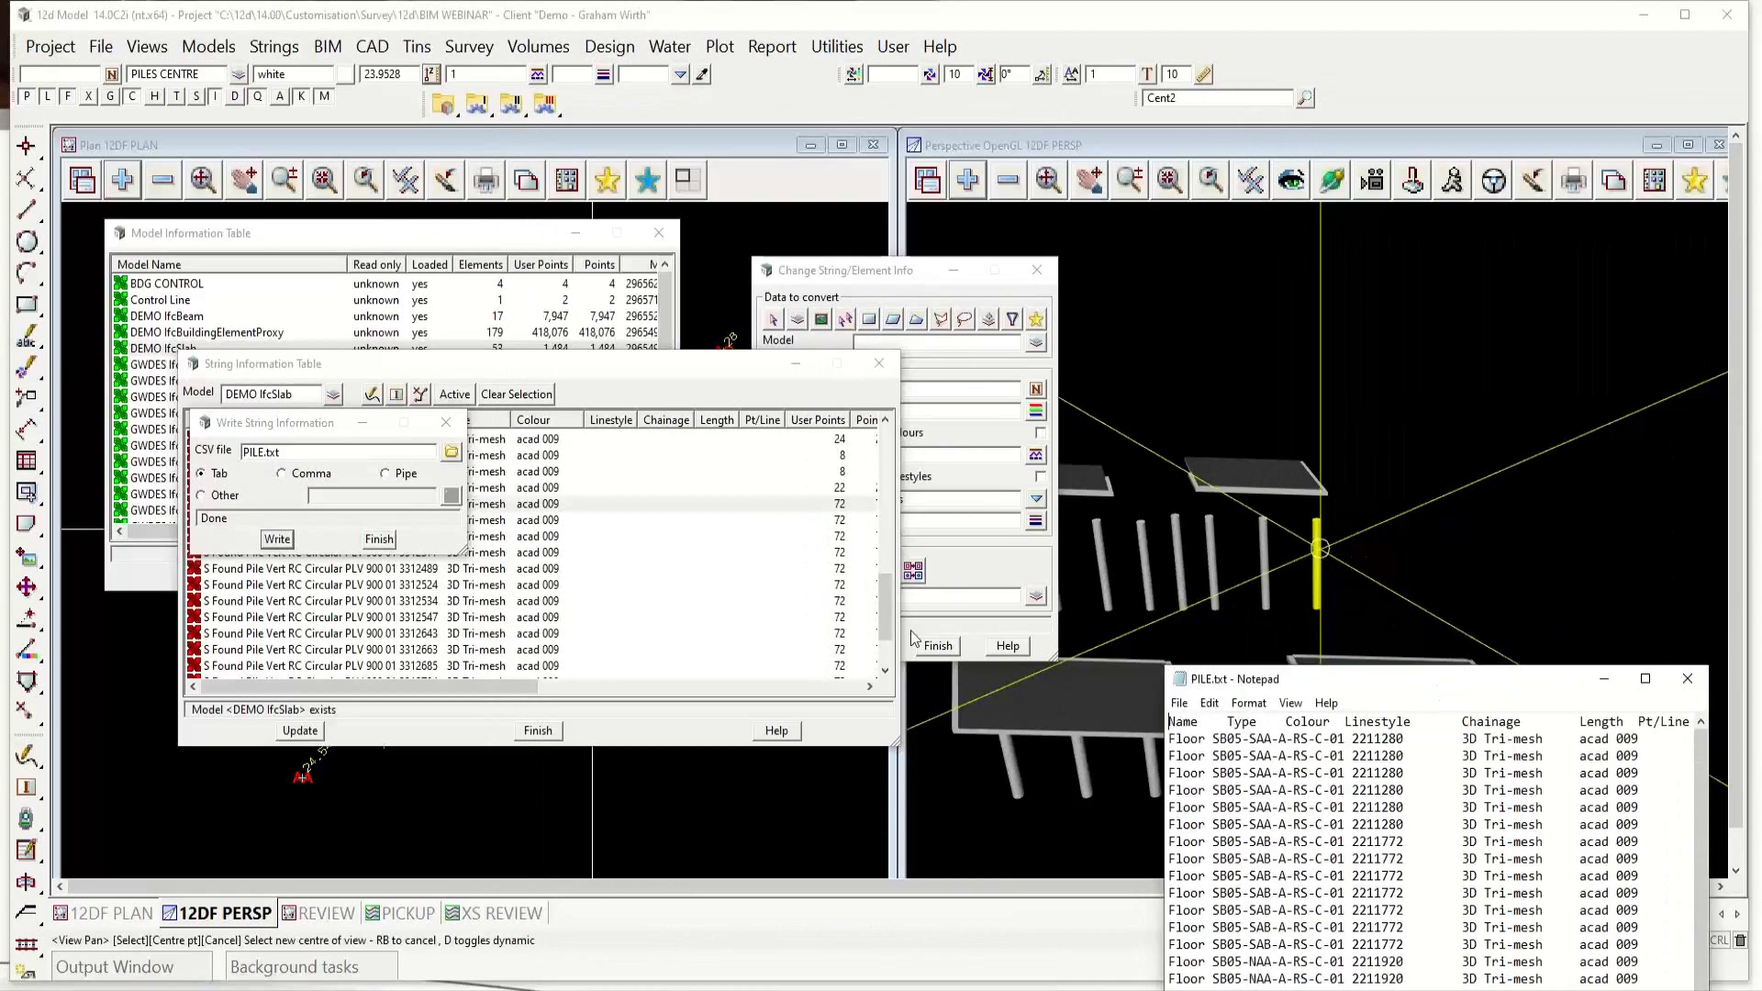
Step: Close the Write String Information dialog and both the string and model information tables
{"action": "left_click", "coordinate": [277, 538]}
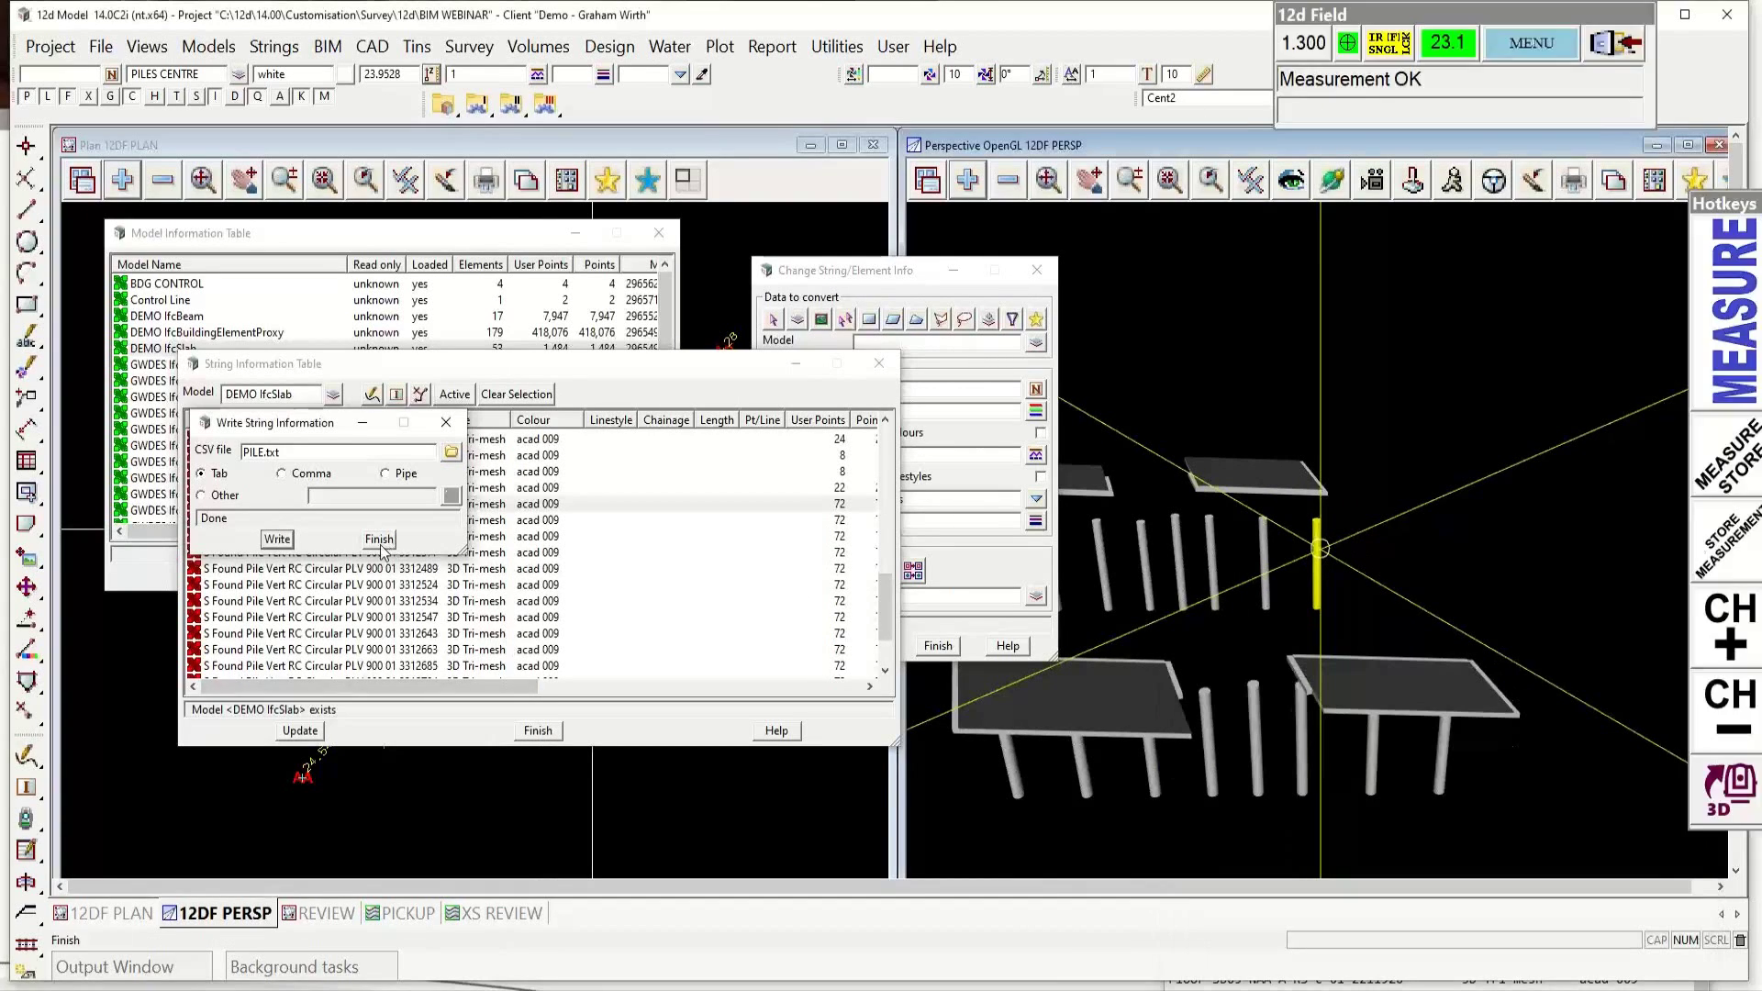
{"action": "left_click", "coordinate": [476, 670]}
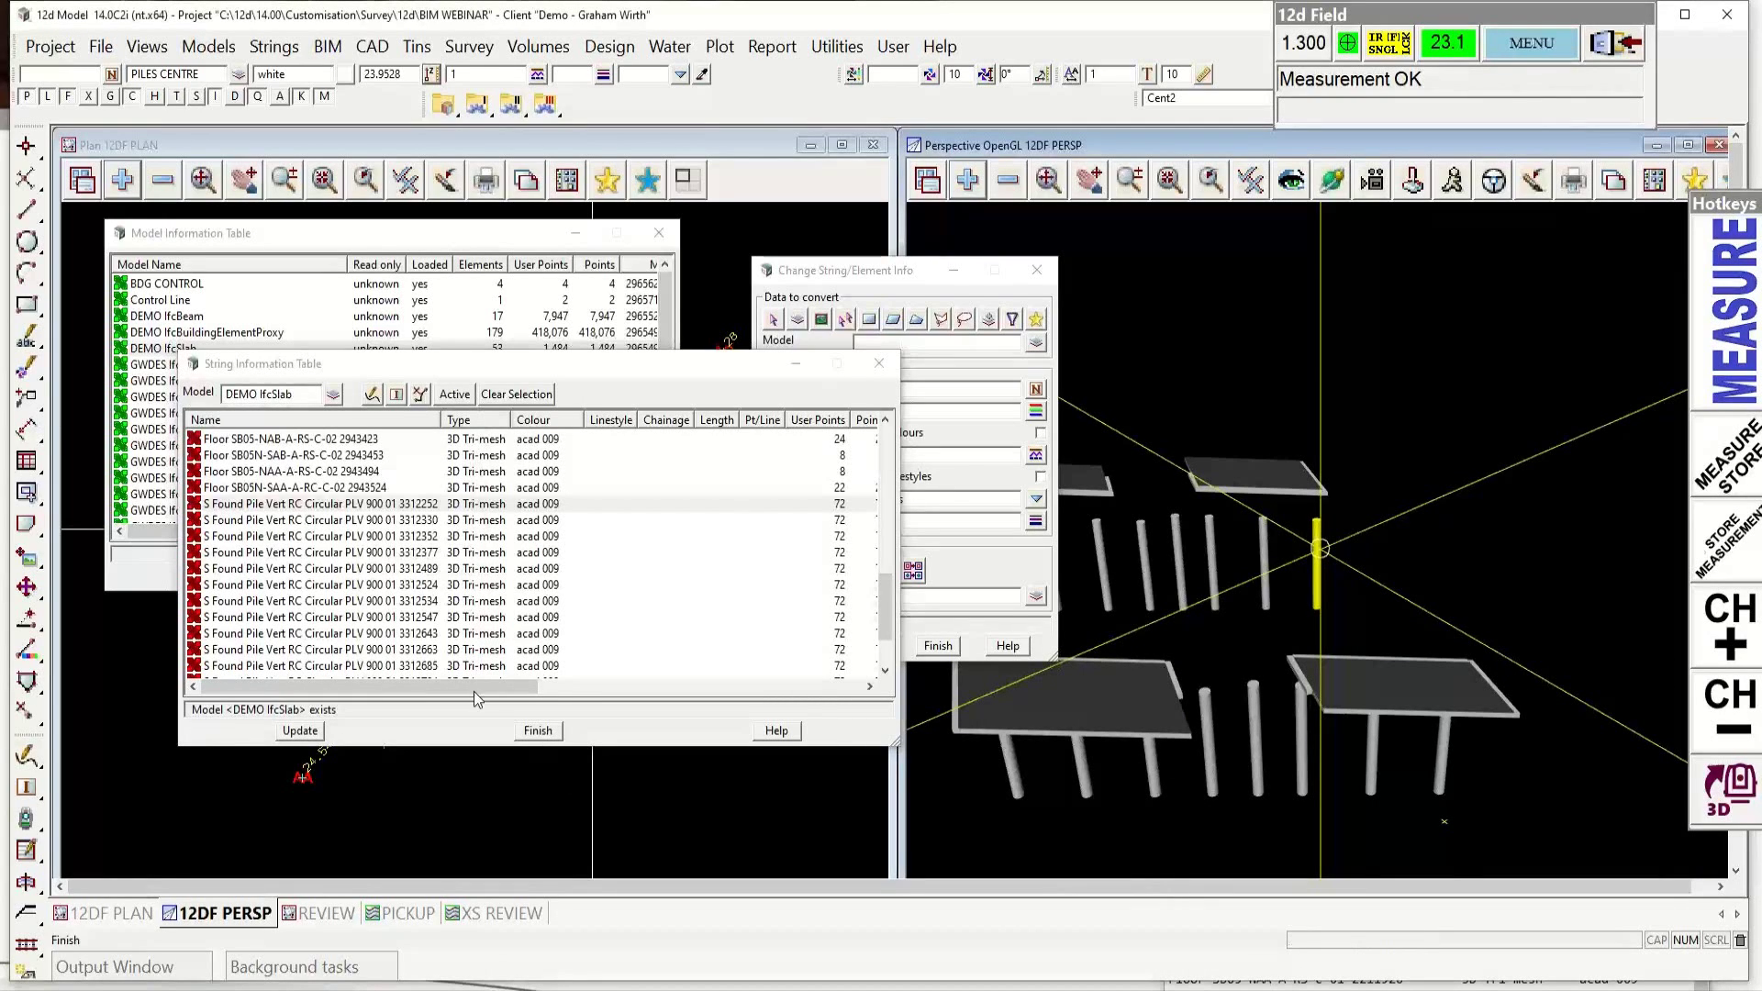
{"action": "right_click", "coordinate": [531, 761]}
{"action": "left_click", "coordinate": [539, 731]}
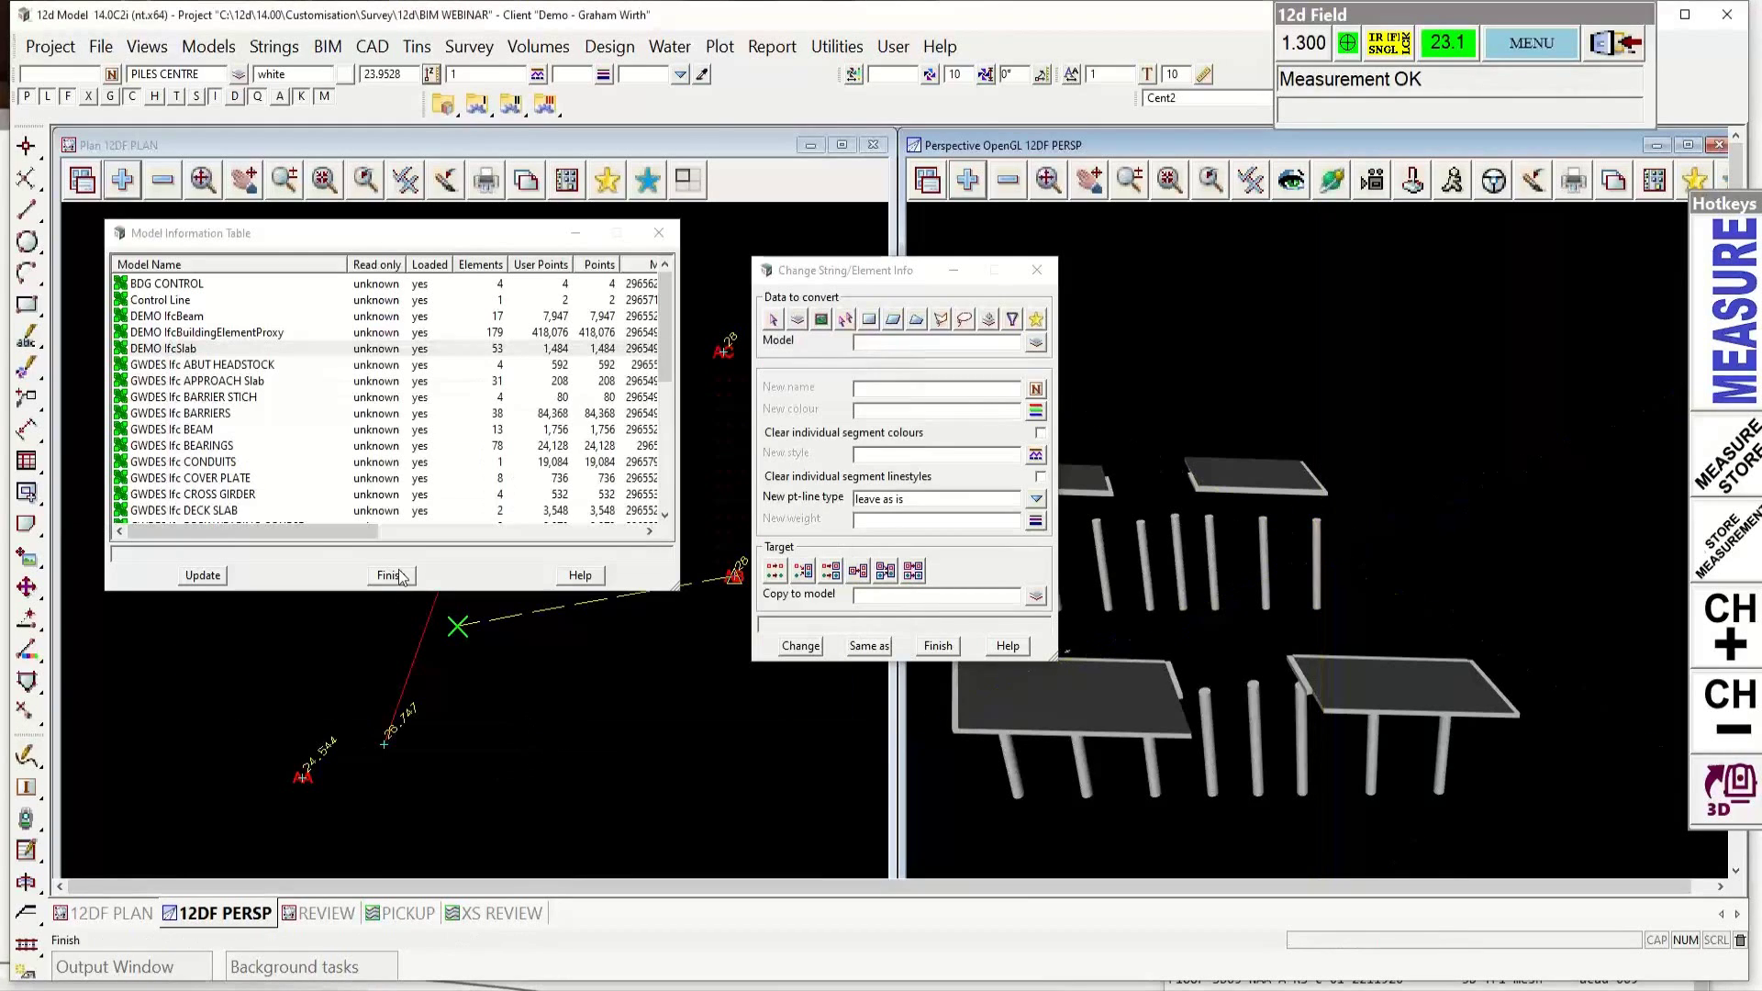
{"action": "left_click", "coordinate": [400, 576]}
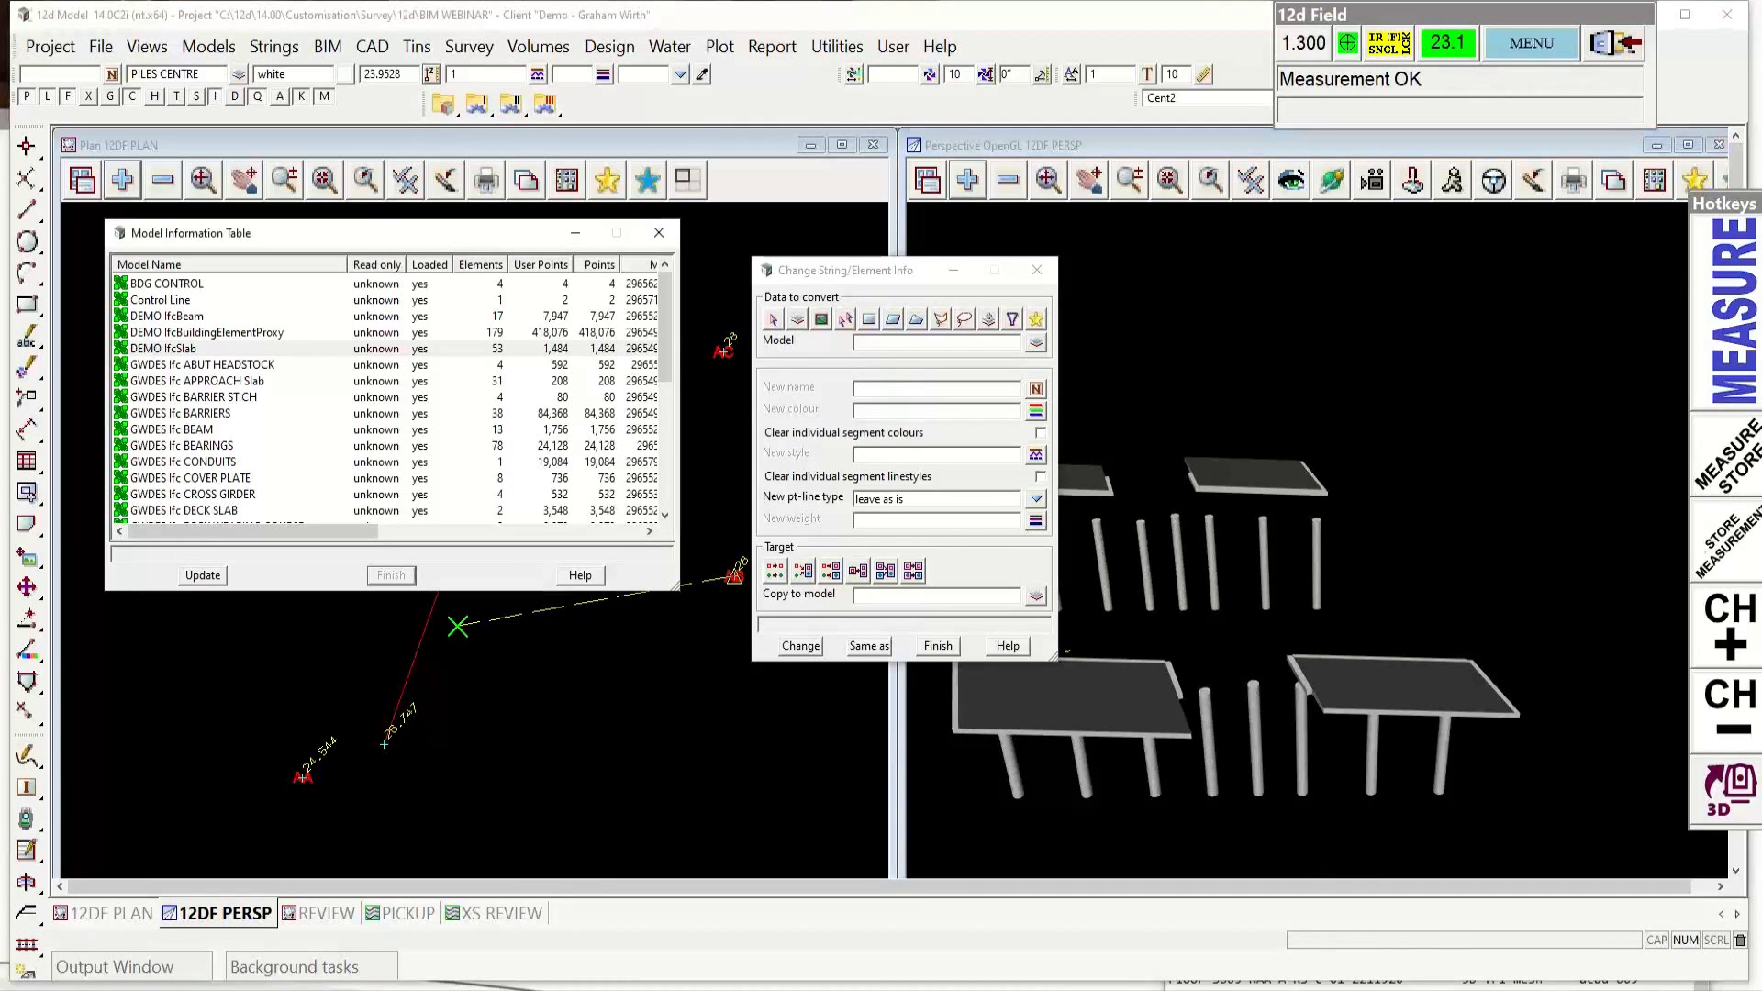
Step: Bring PILE.txt in Notepad back to the front and place it beside the Change String/Element Info dialog
{"action": "mouse_move", "coordinate": [562, 988]}
{"action": "left_click", "coordinate": [562, 936]}
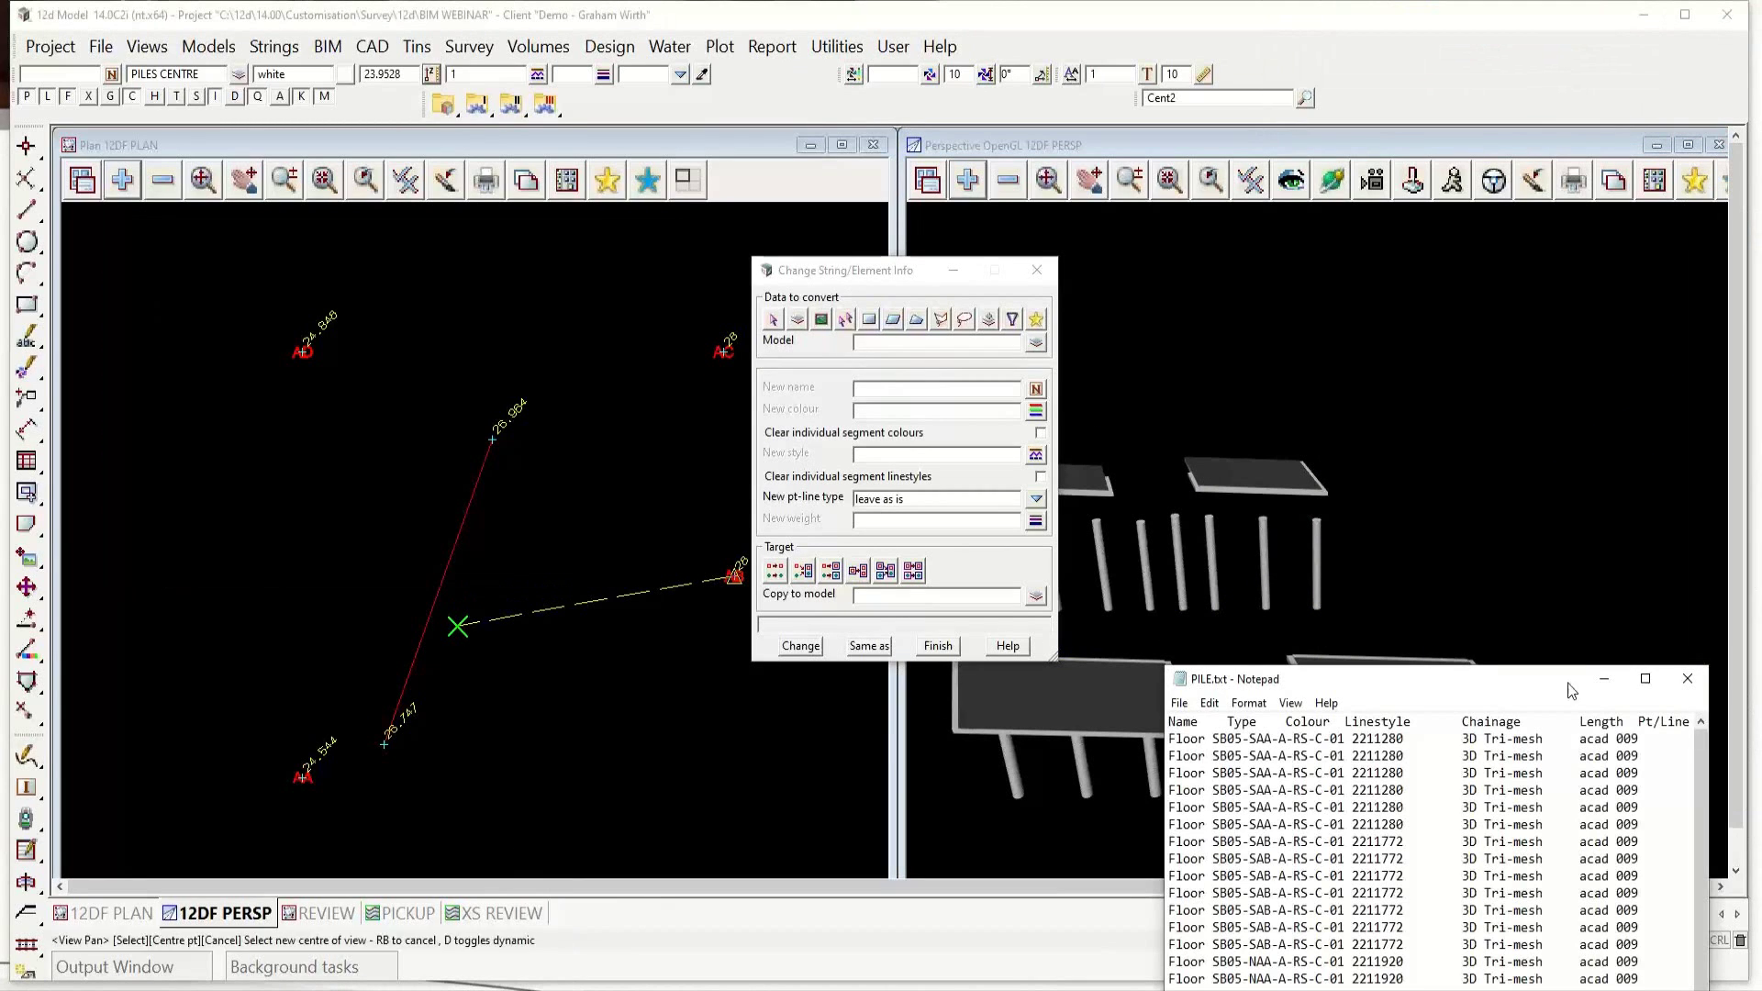
{"action": "left_click_drag", "start_coordinate": [1473, 690], "coordinate": [495, 223]}
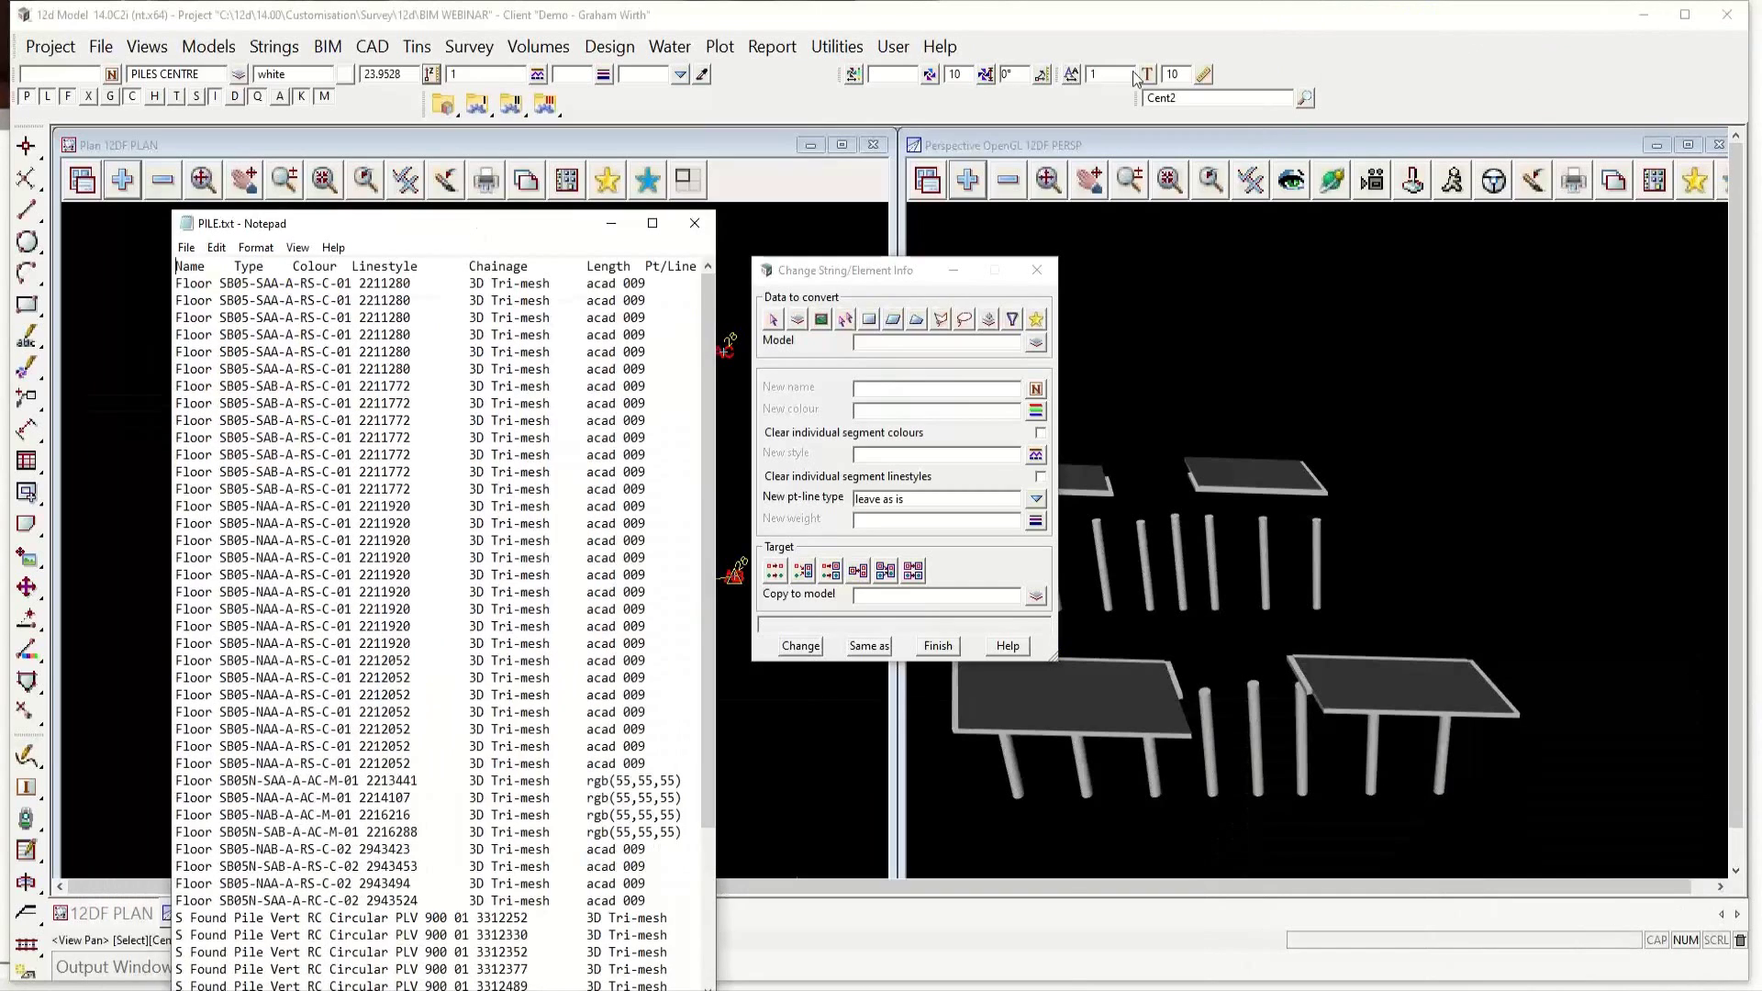
{"action": "left_click", "coordinate": [1004, 179]}
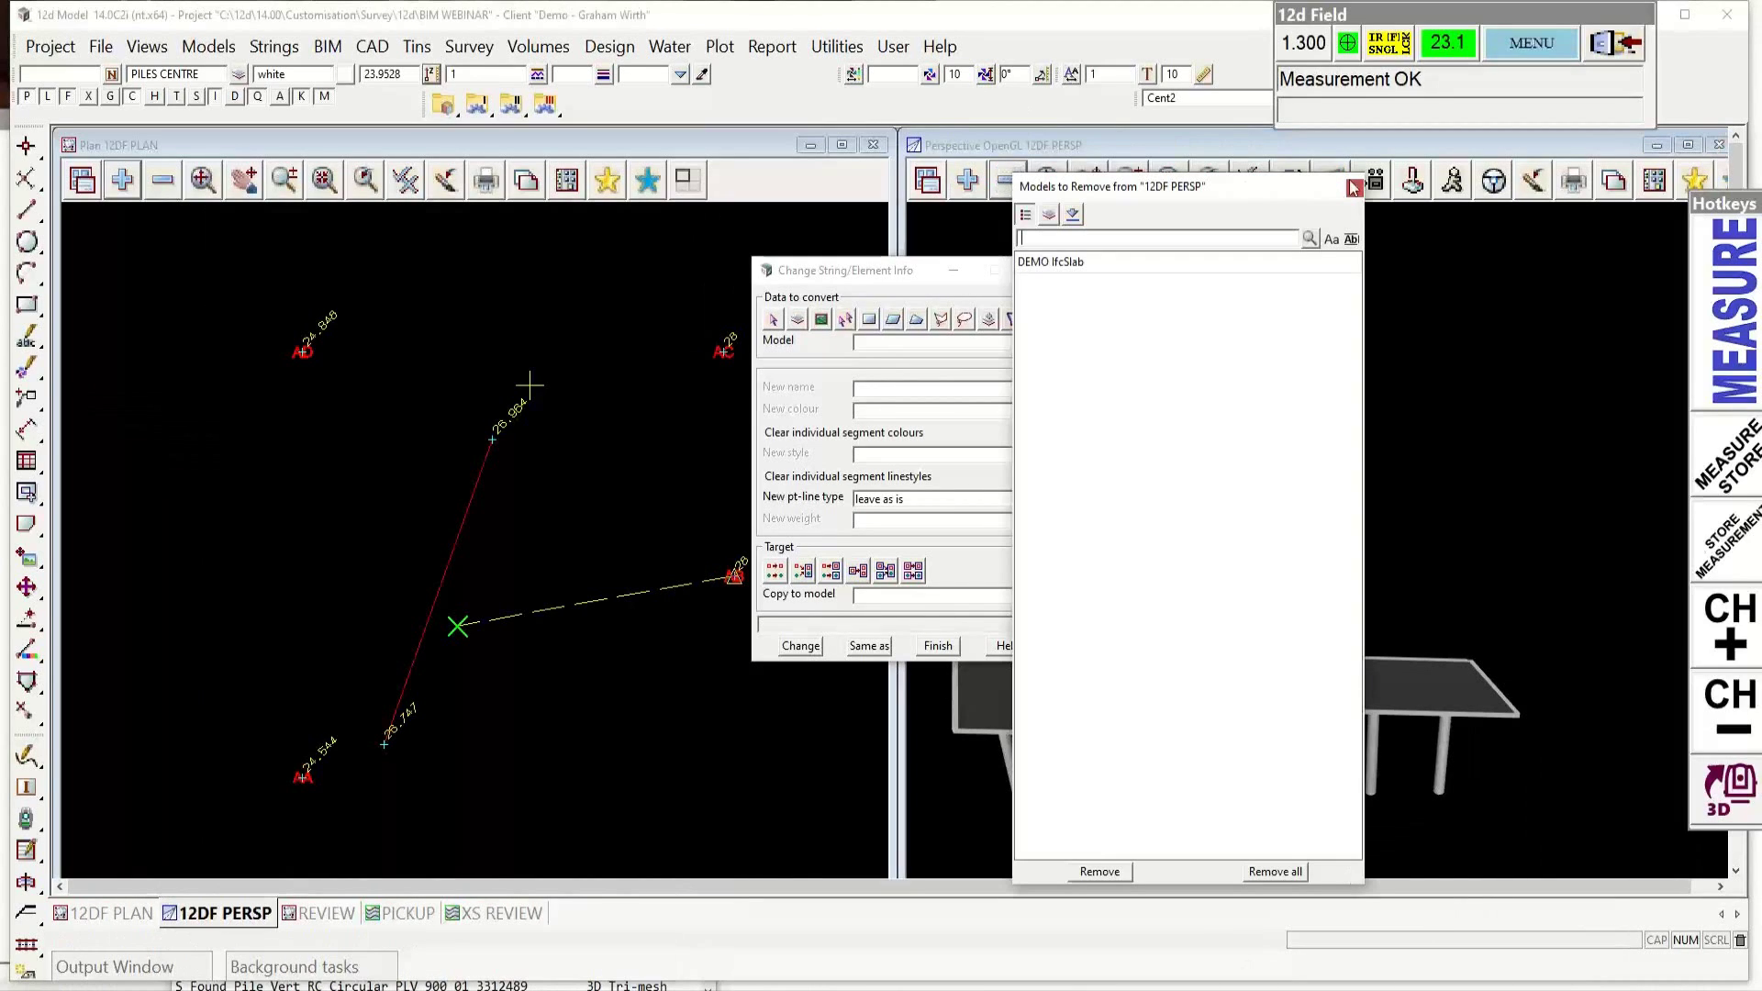
{"action": "left_click", "coordinate": [1353, 187]}
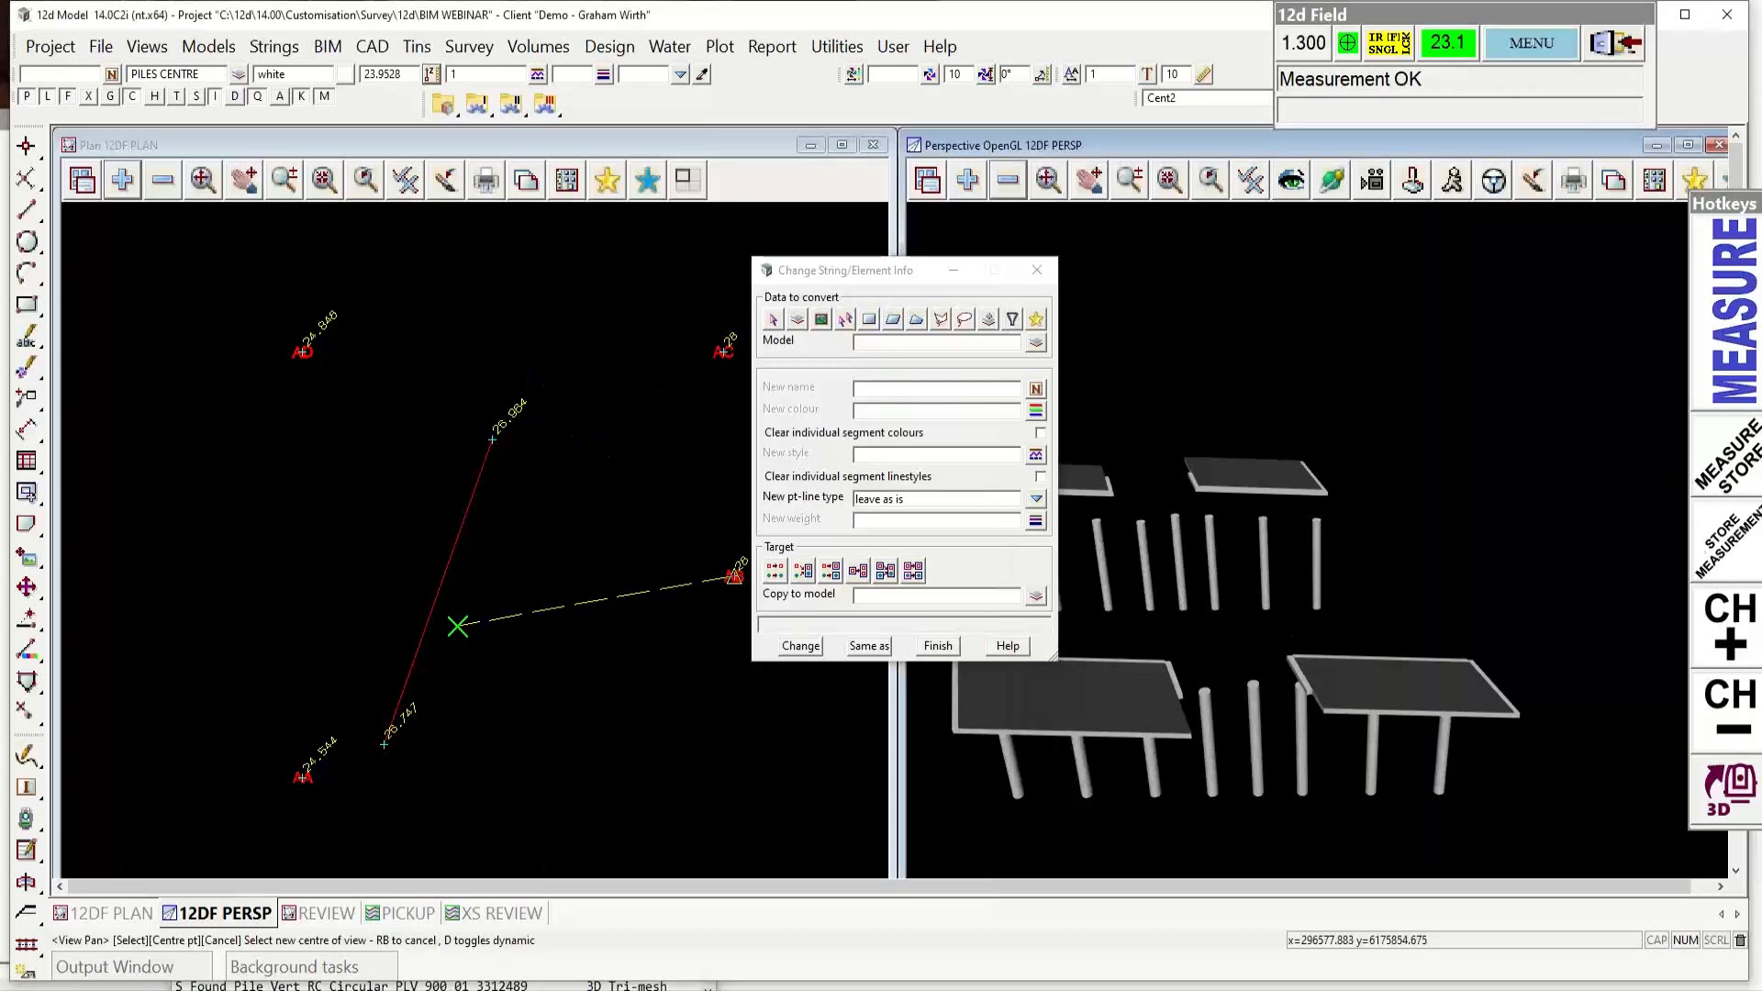
{"action": "key", "text": "alt+Tab"}
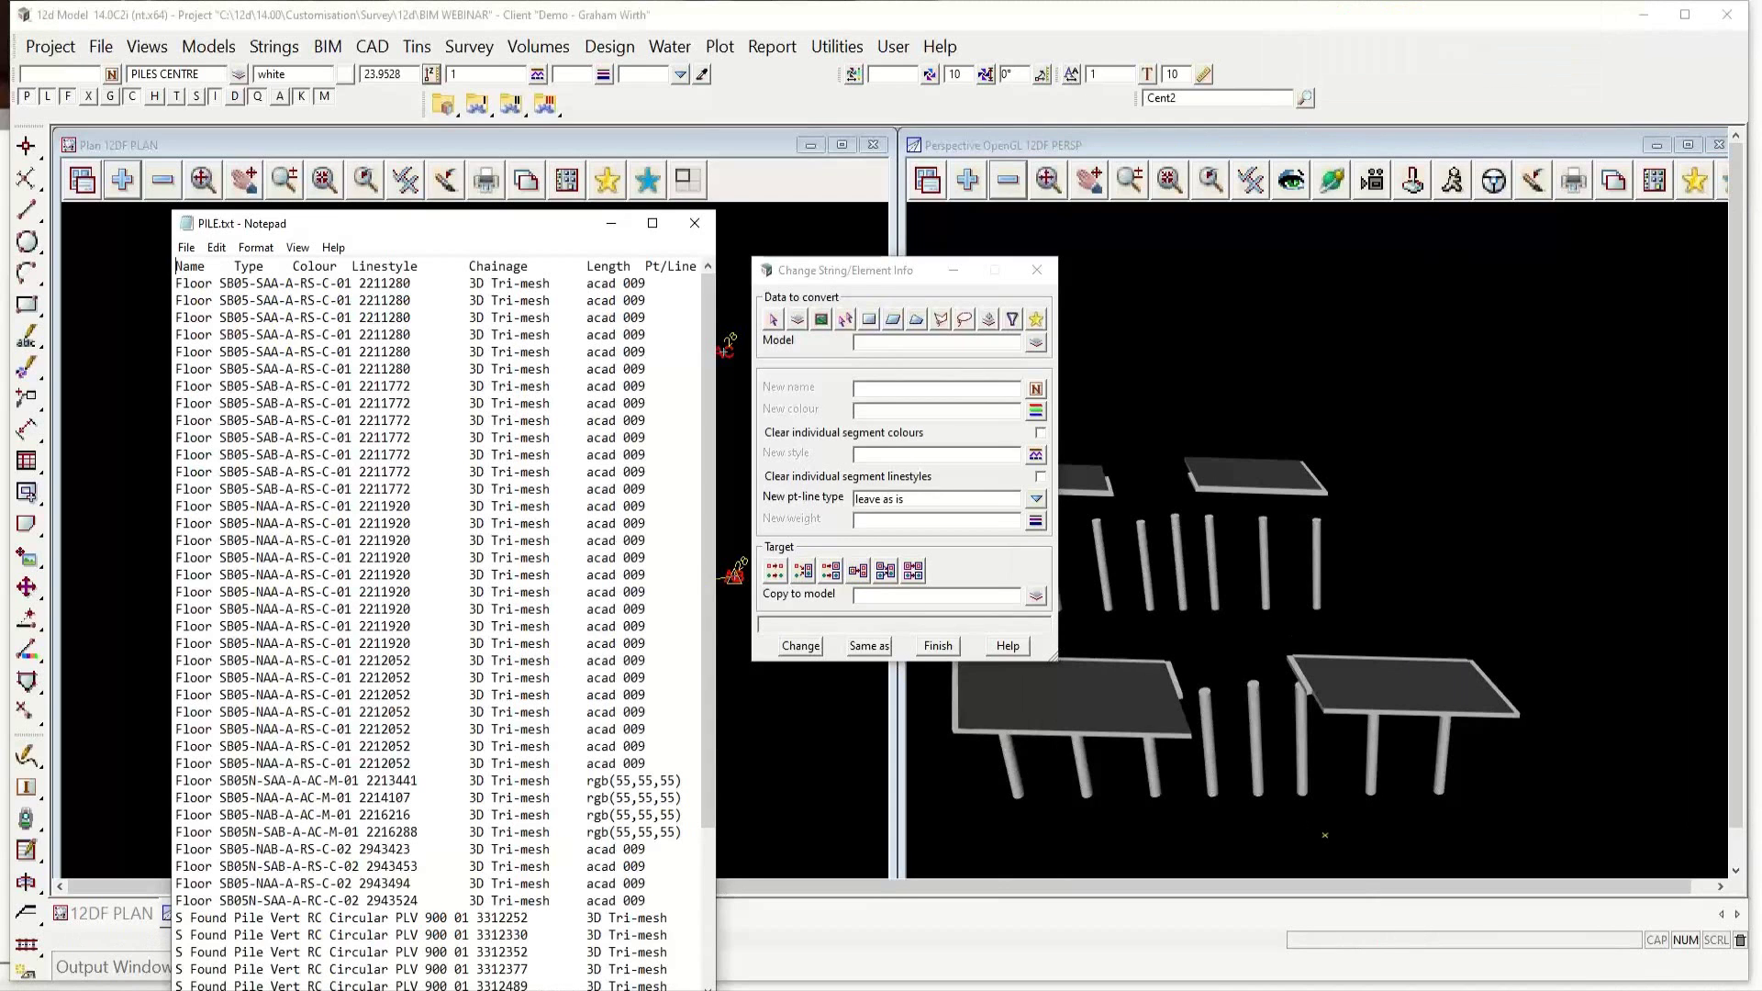
Step: Set the data to convert to the DEMO IfcSlab model and check which models the perspective view contains
{"action": "scroll", "coordinate": [412, 872], "scroll_direction": "down", "scroll_amount": 4}
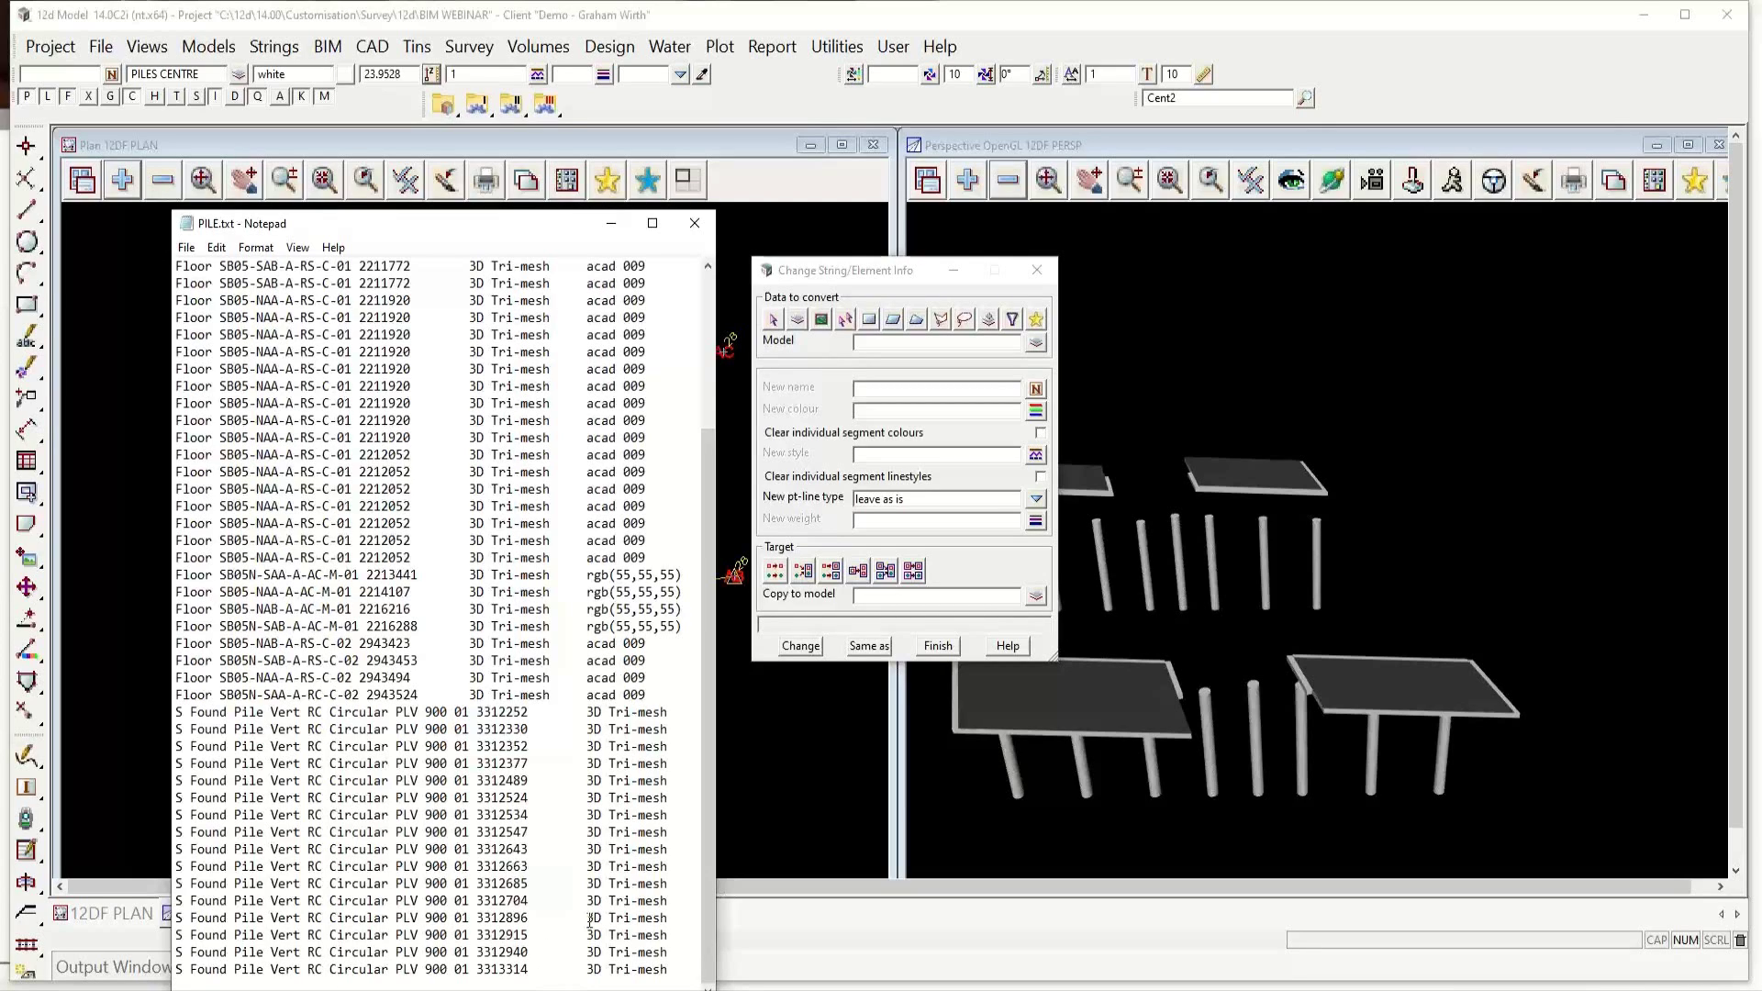
{"action": "left_click", "coordinate": [797, 320]}
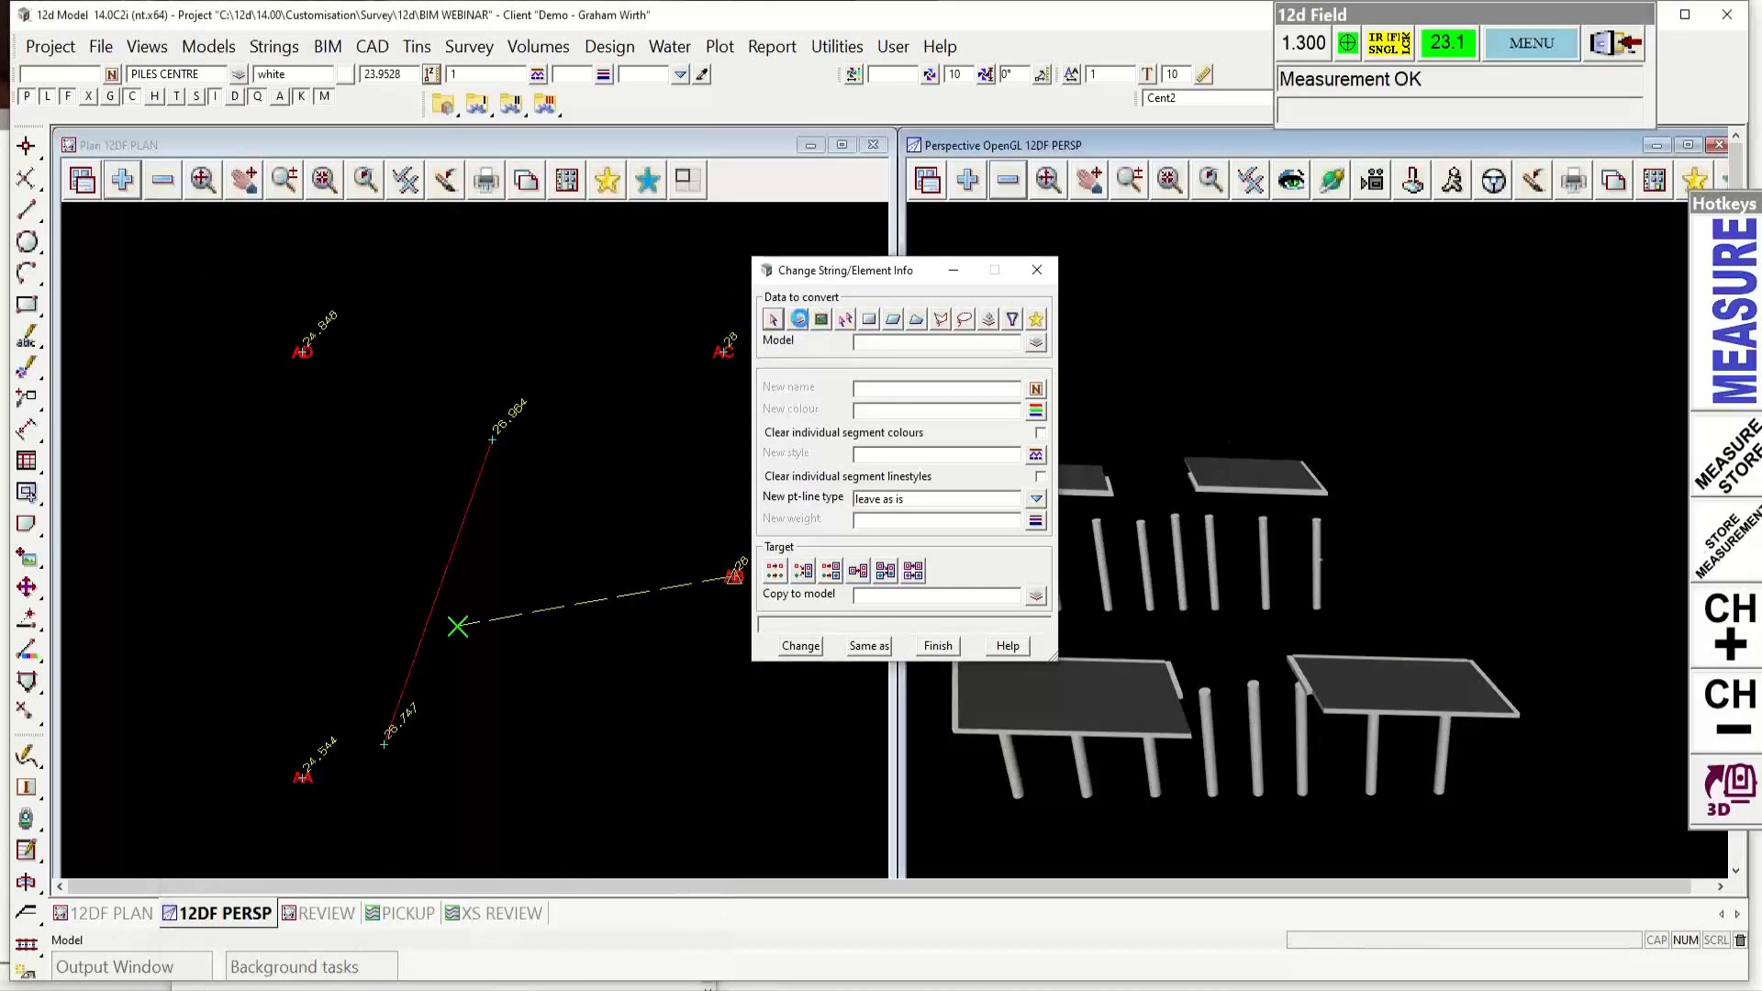
{"action": "left_click", "coordinate": [1035, 343]}
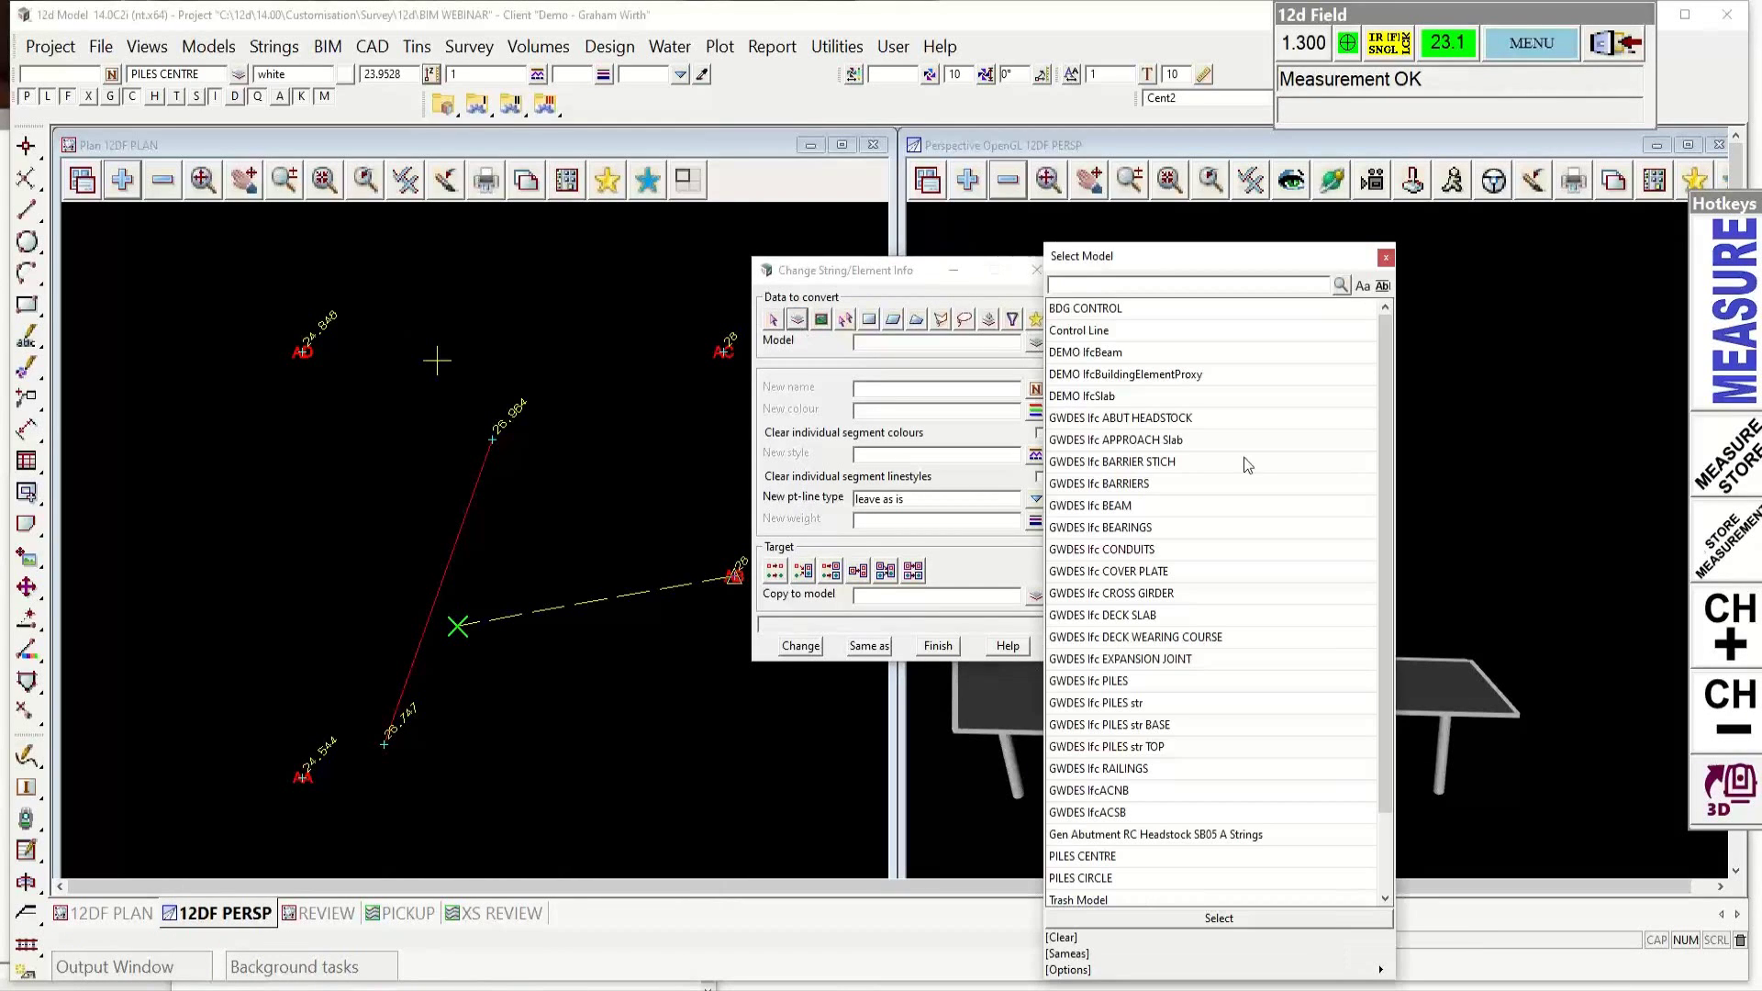
{"action": "left_click", "coordinate": [1073, 397]}
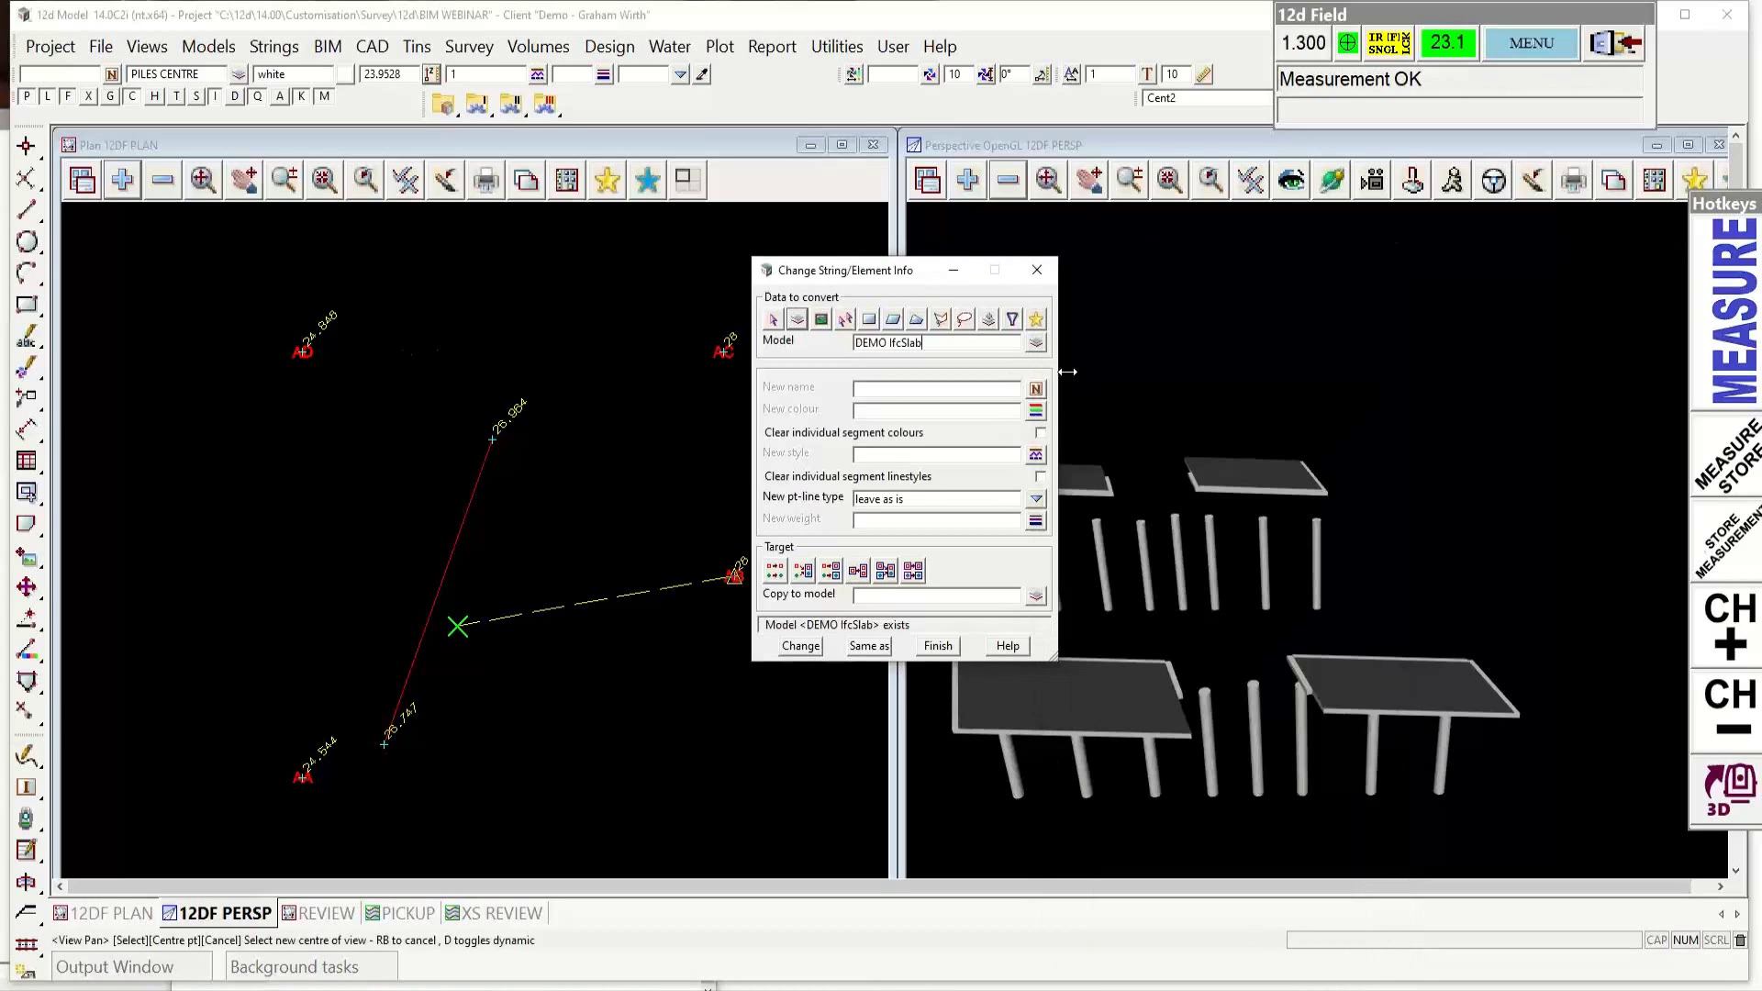
{"action": "left_click", "coordinate": [1009, 176]}
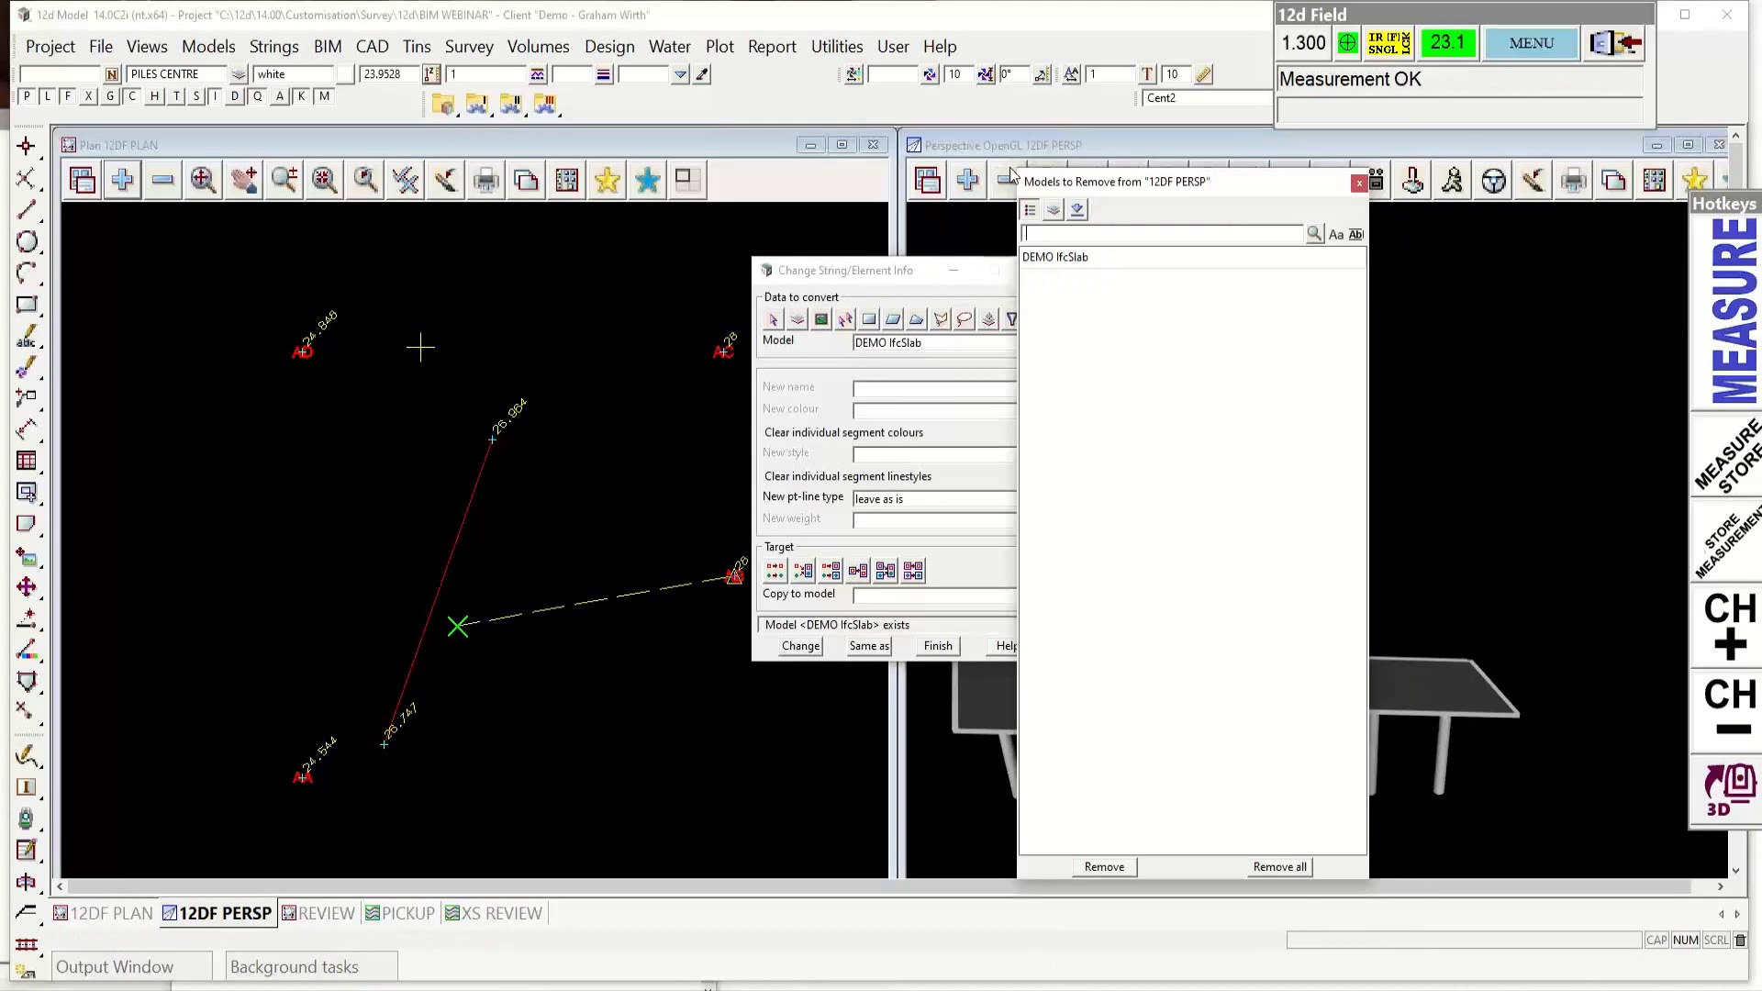
{"action": "left_click", "coordinate": [1360, 183]}
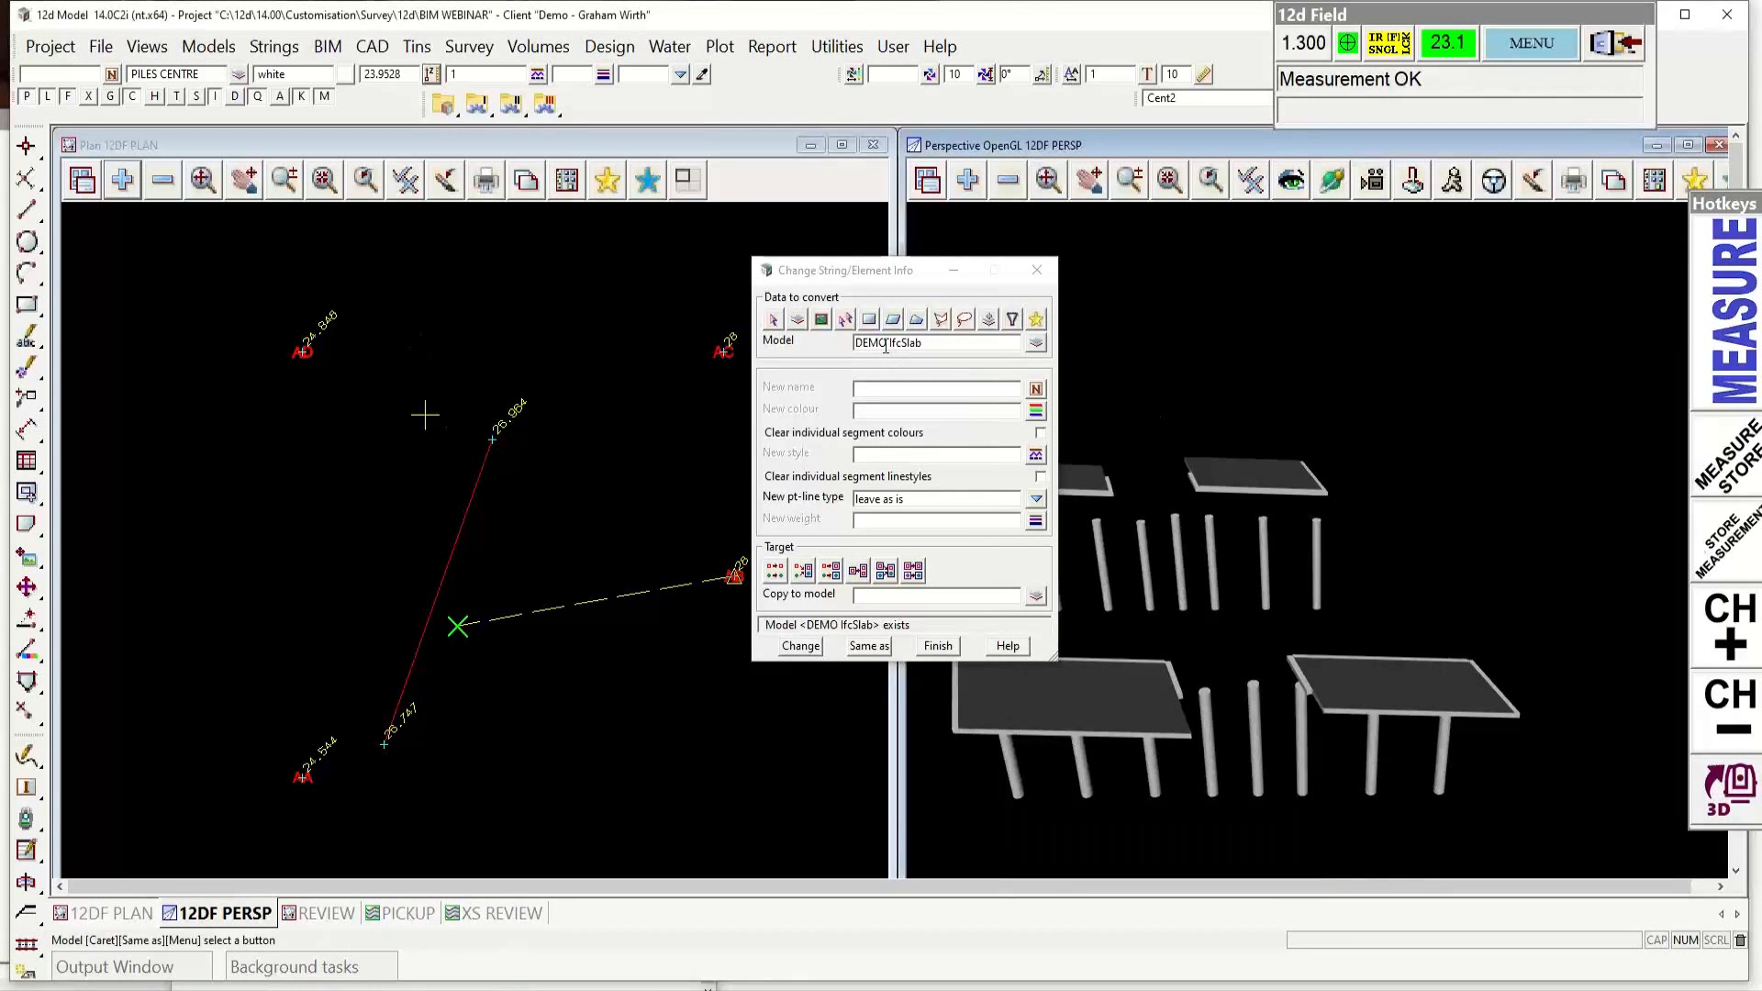
Step: Use a filter as the data to convert and set its string info type to Any element (except tins,rasters)
{"action": "left_click", "coordinate": [1013, 319]}
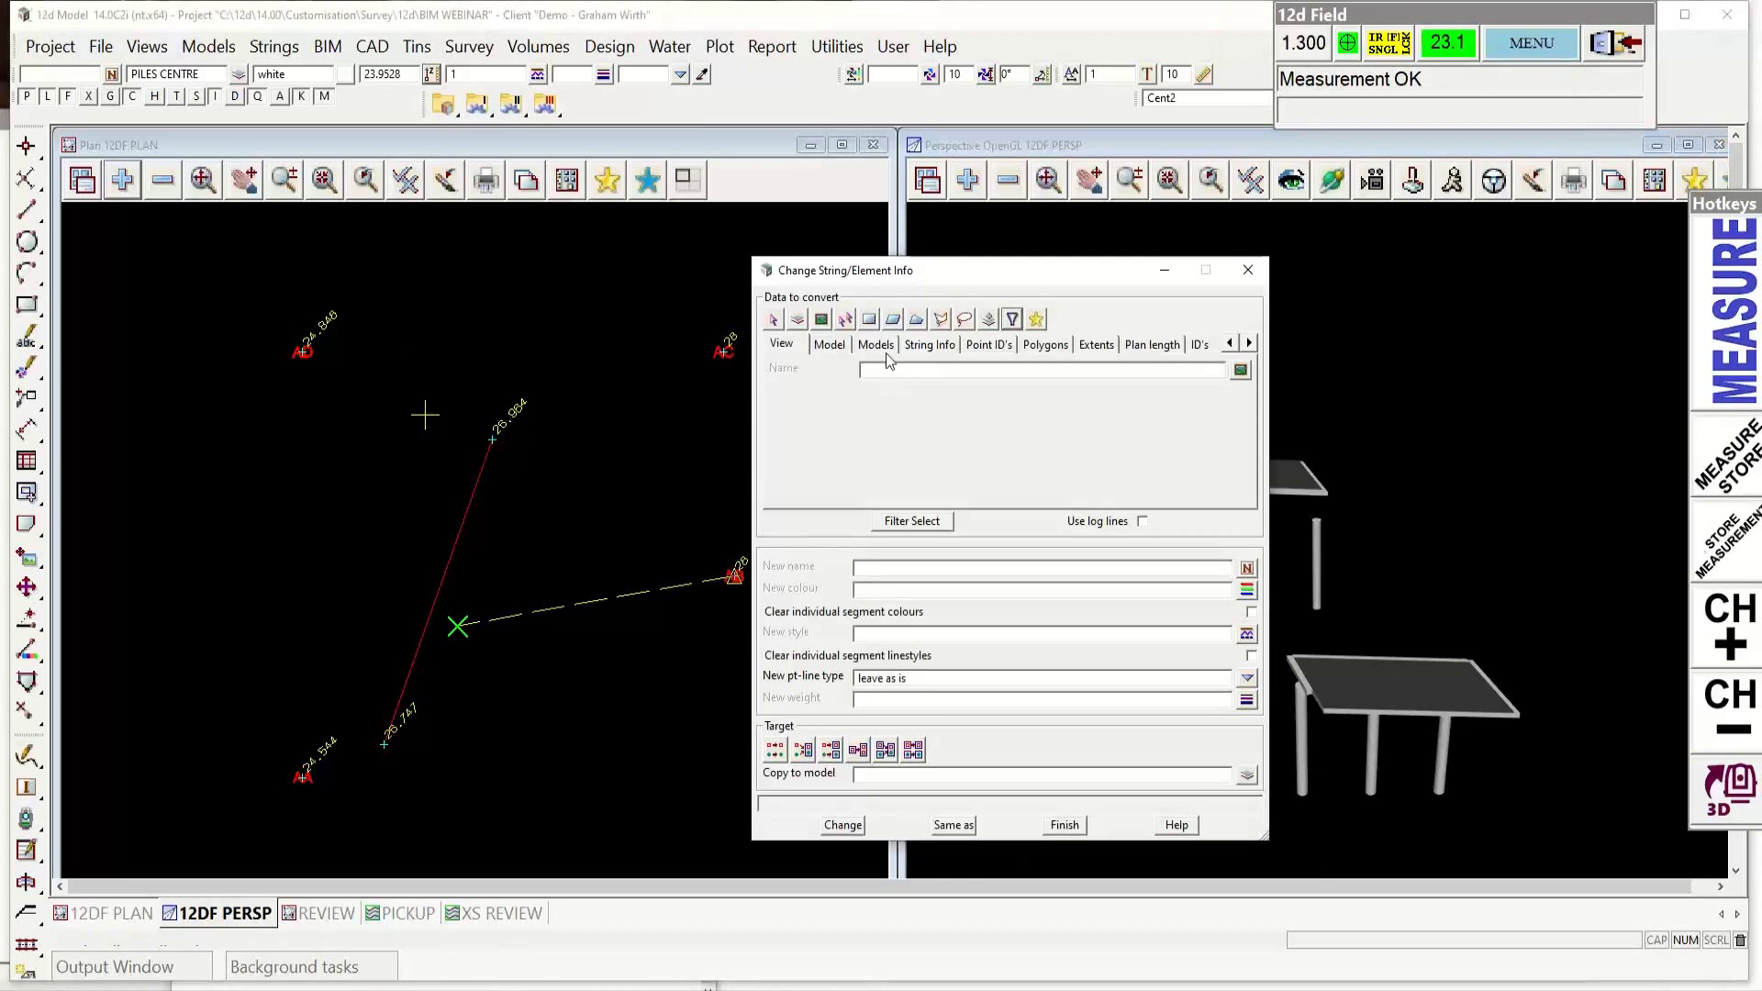
{"action": "left_click", "coordinate": [941, 346]}
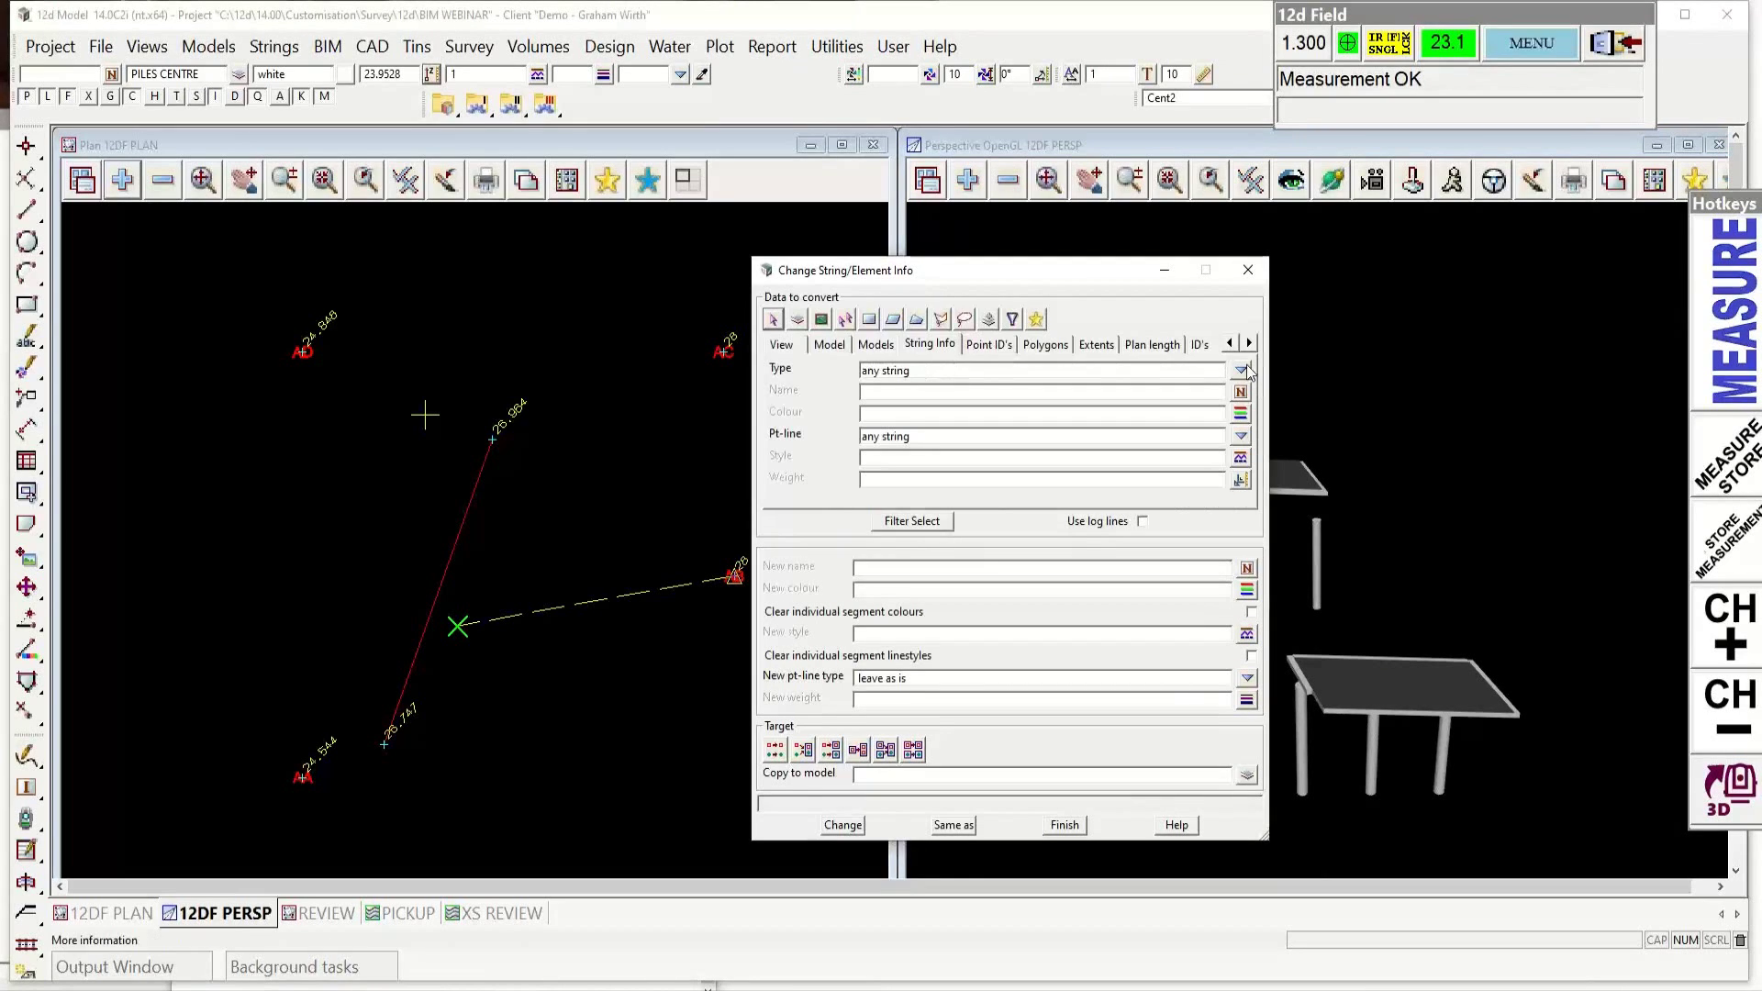
{"action": "left_click", "coordinate": [1241, 370]}
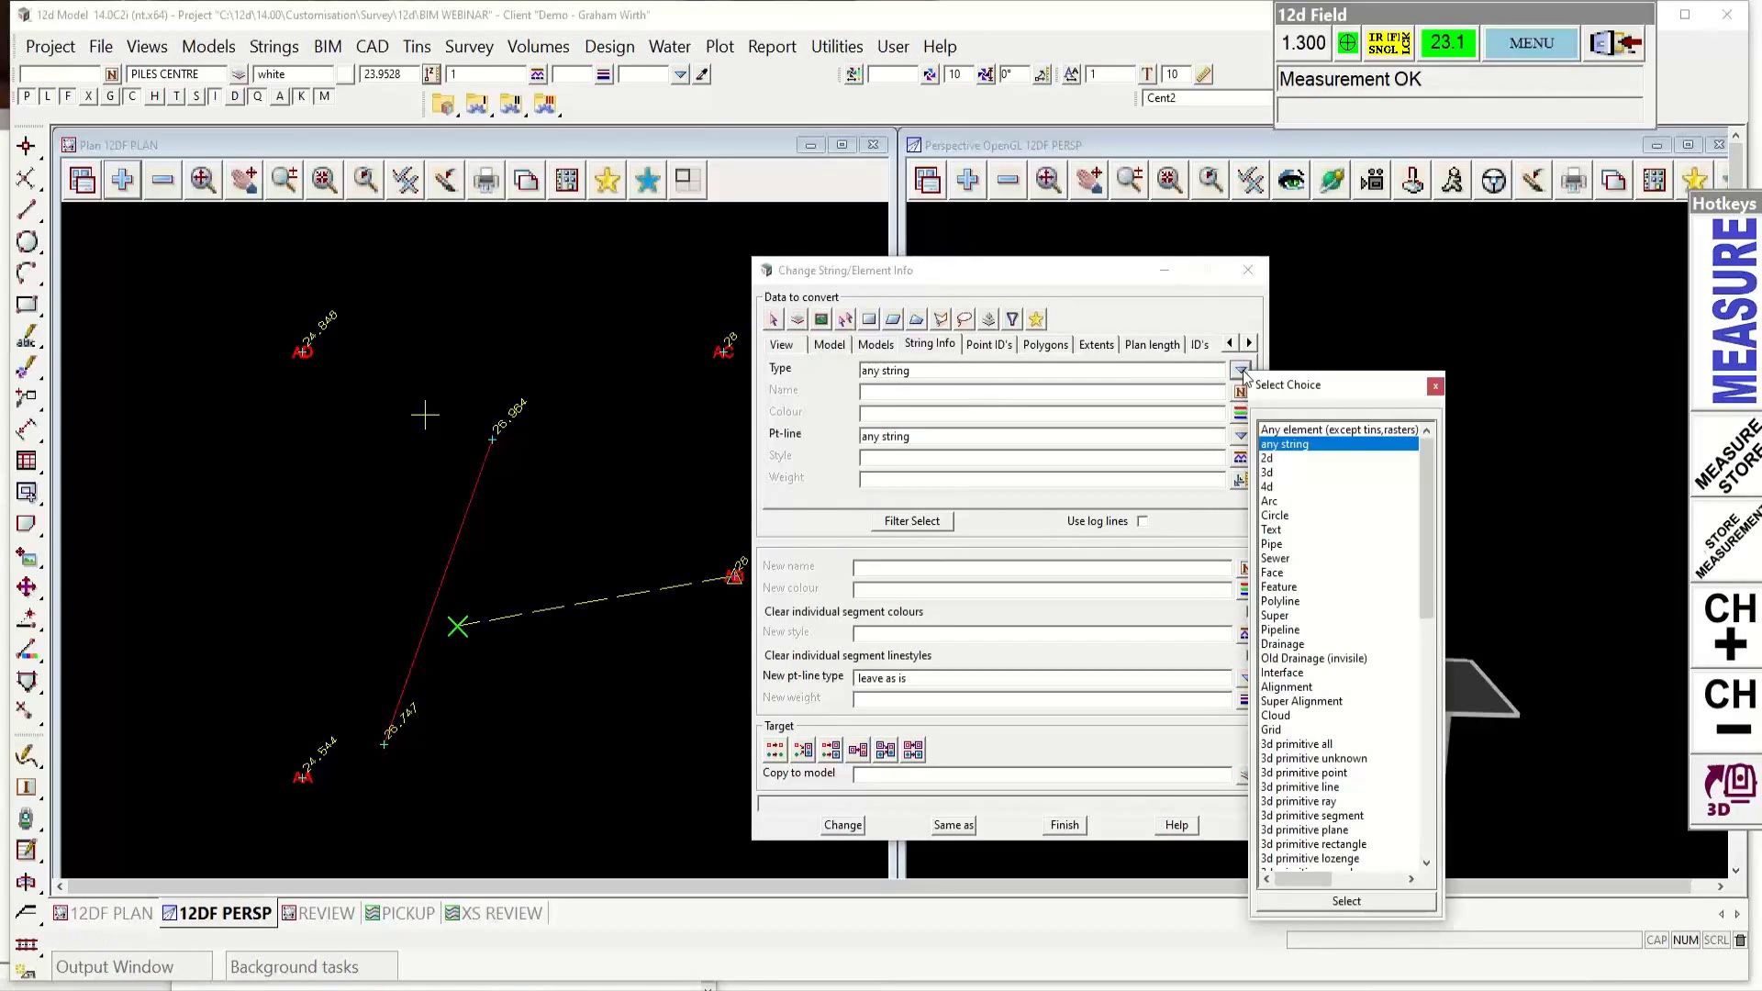
{"action": "left_click", "coordinate": [1316, 429]}
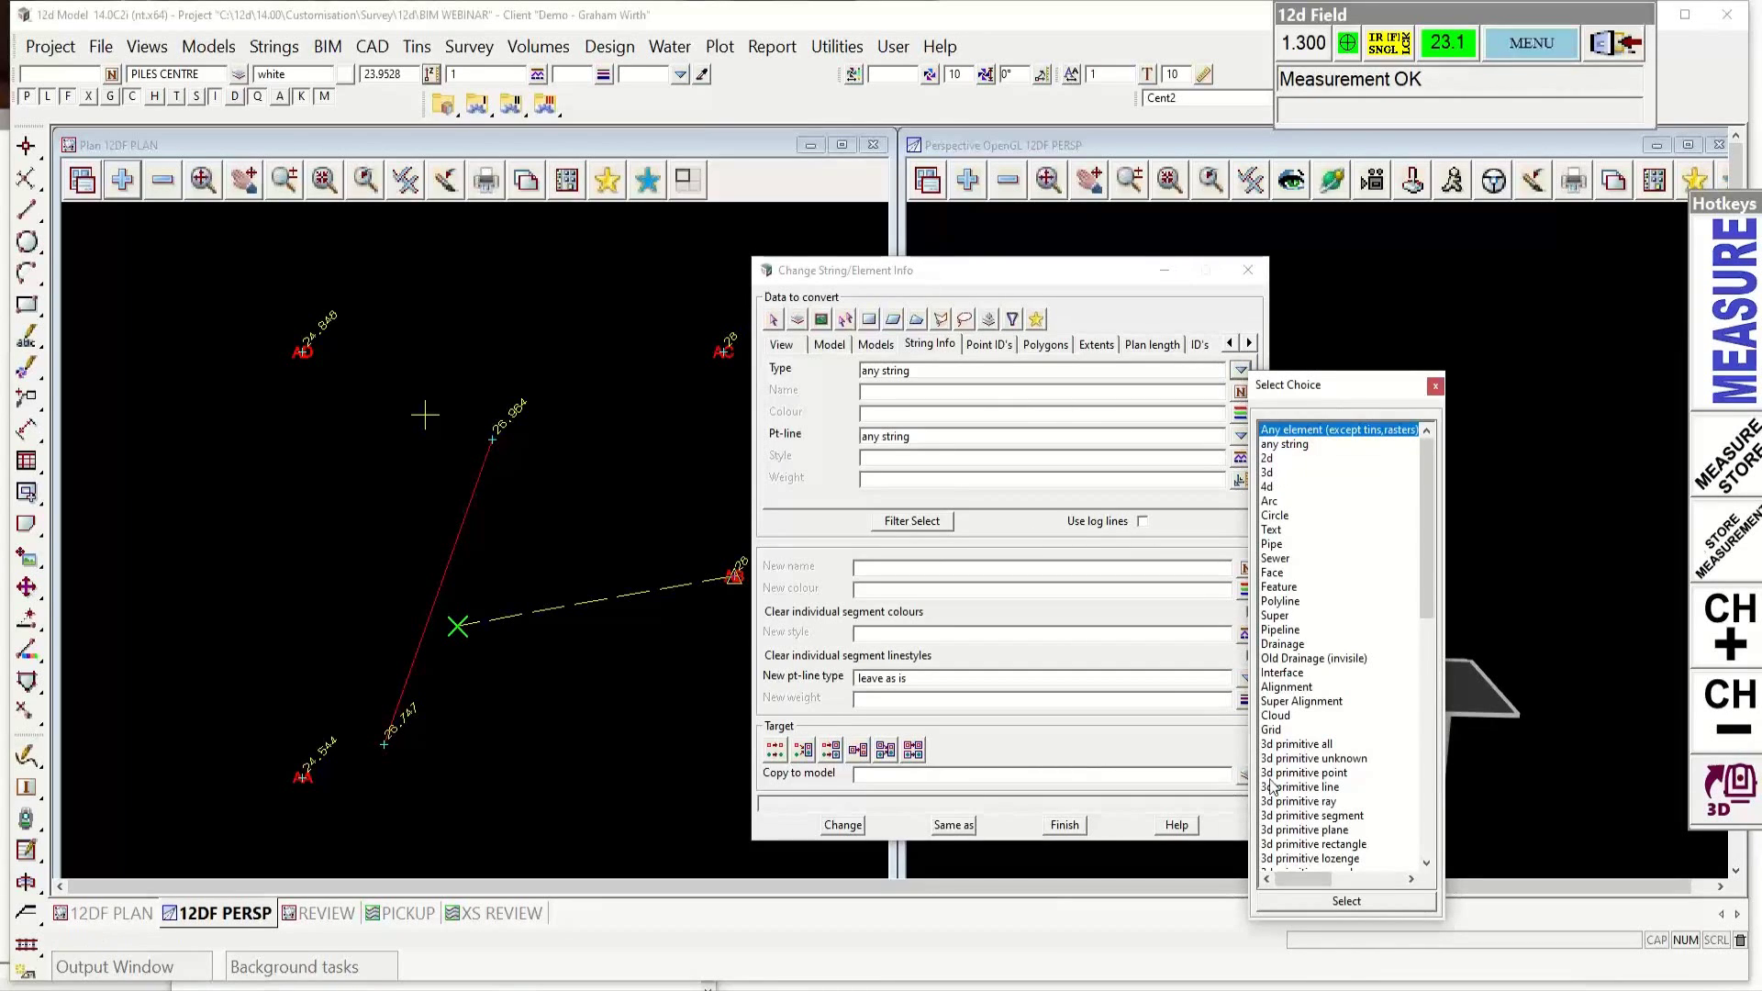
{"action": "left_click", "coordinate": [1362, 901]}
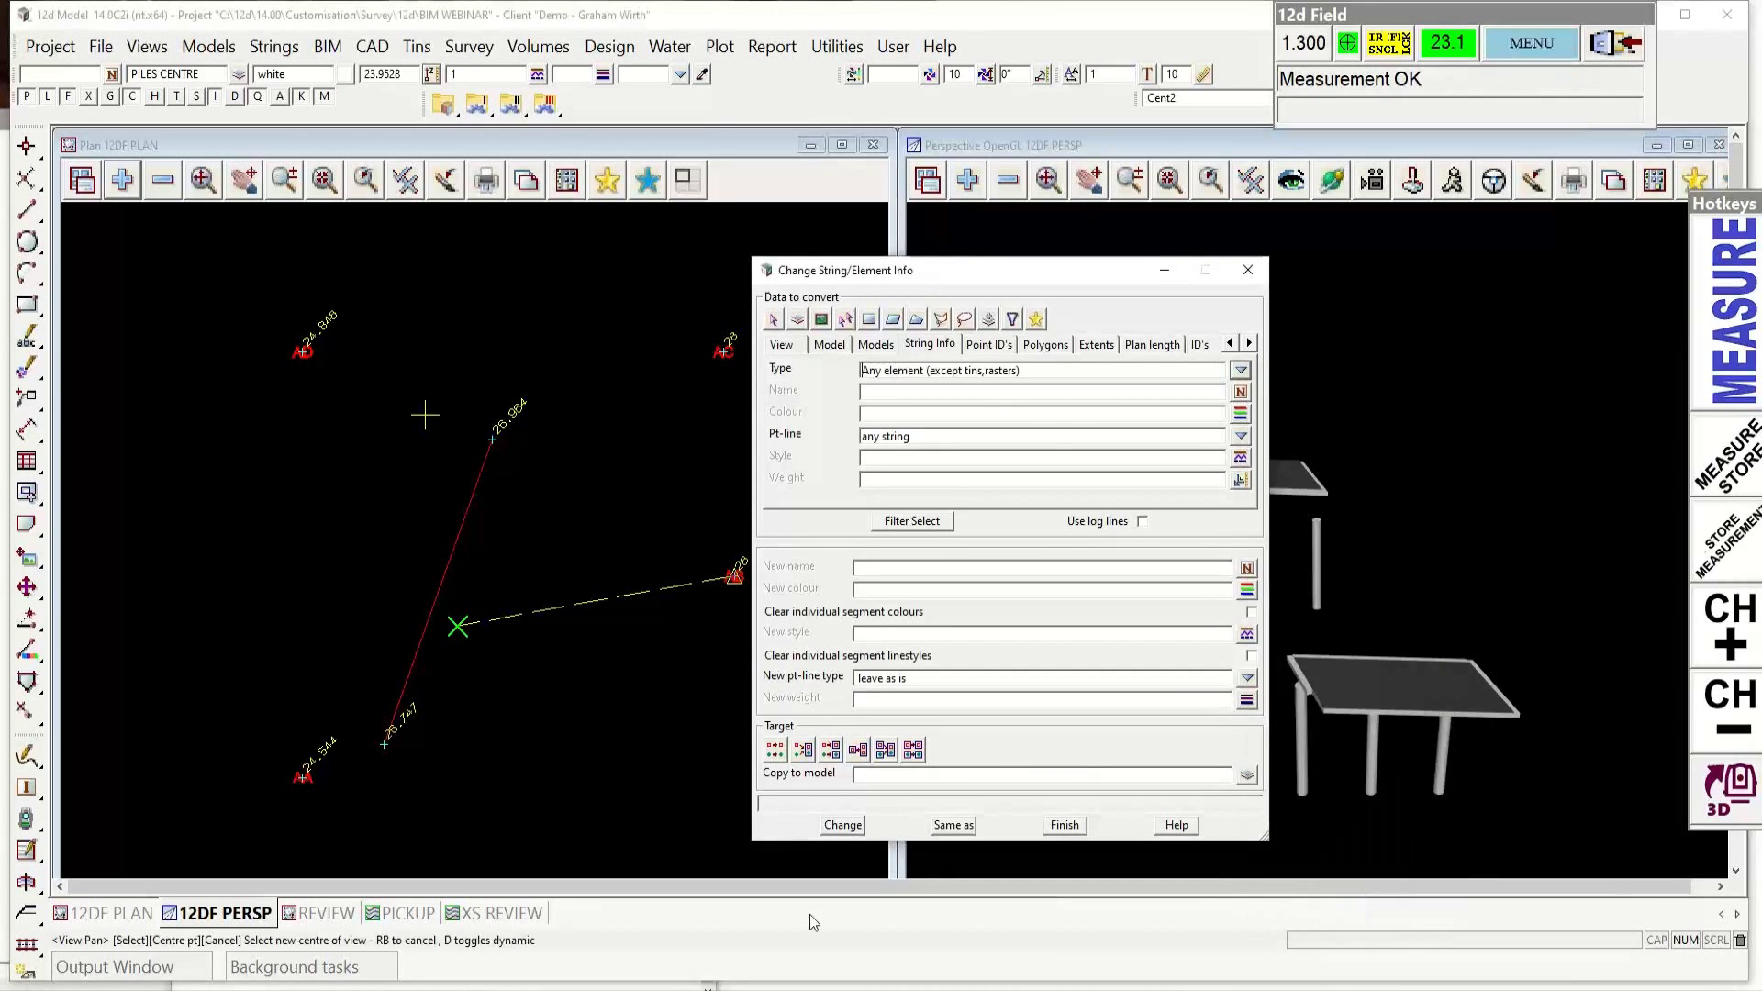
Step: Set the filter name to S Found Pile Vert RC Circular PLV*, using the text from PILE.txt, and run the selection across all project models
{"action": "key", "text": "alt+Tab"}
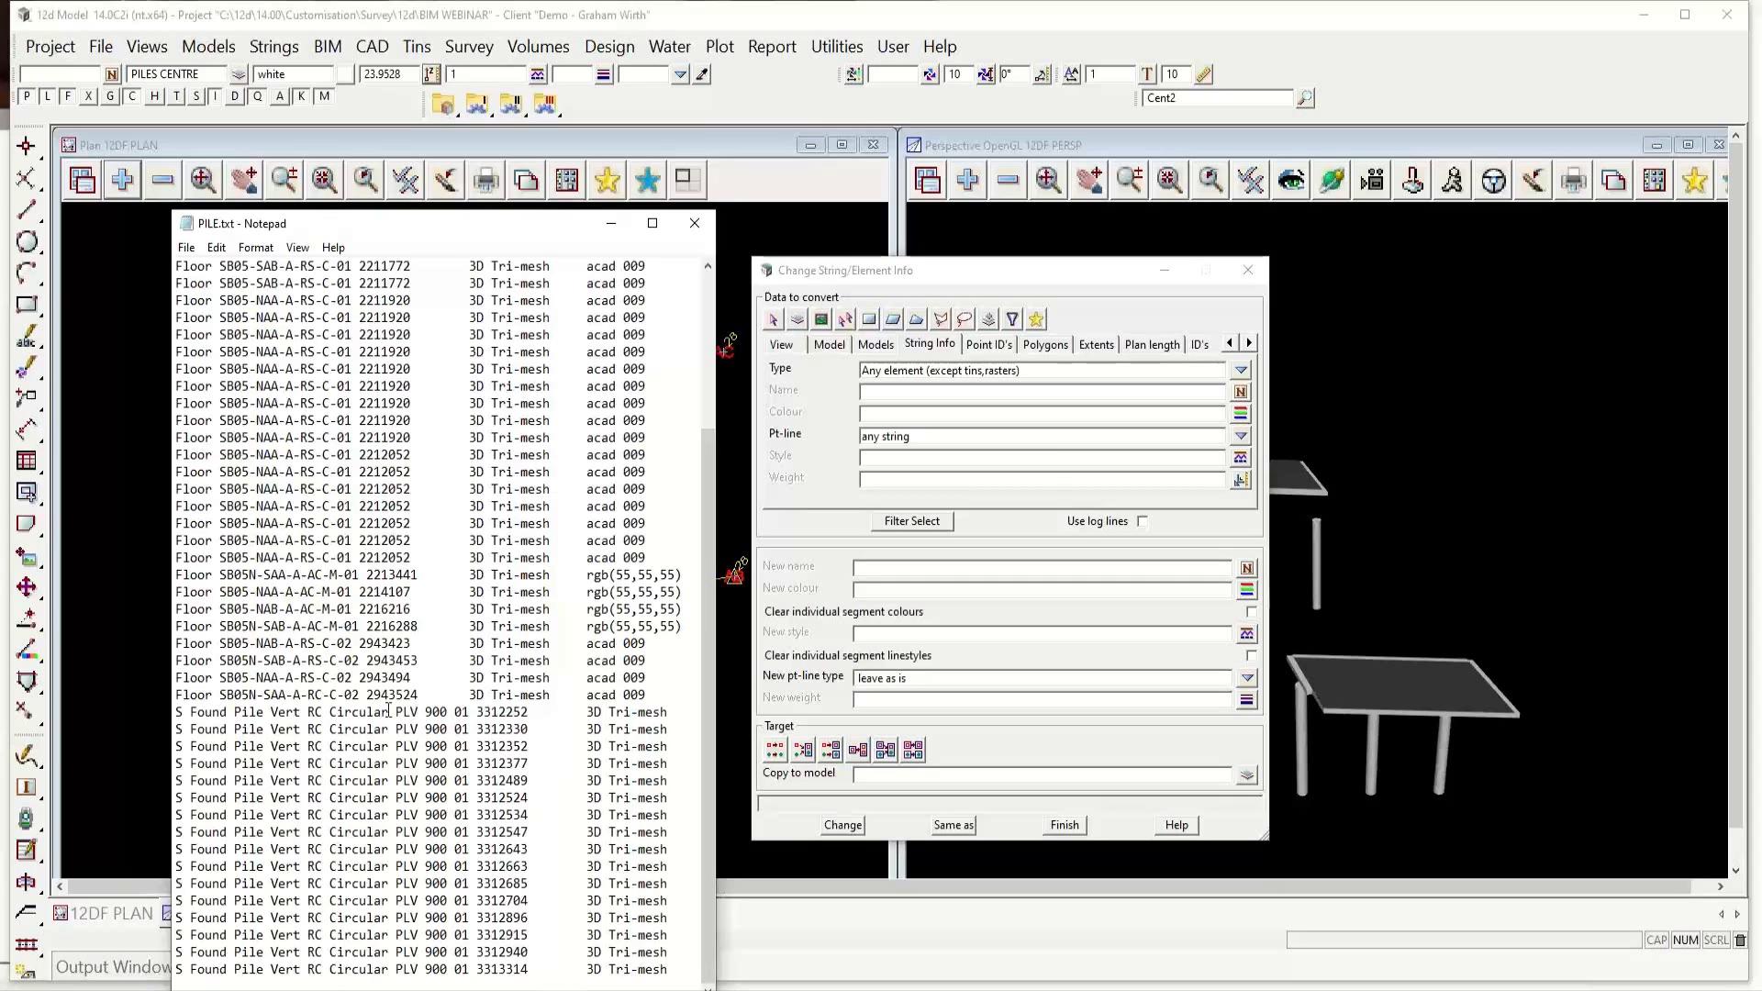
{"action": "left_click_drag", "start_coordinate": [418, 712], "coordinate": [158, 714]}
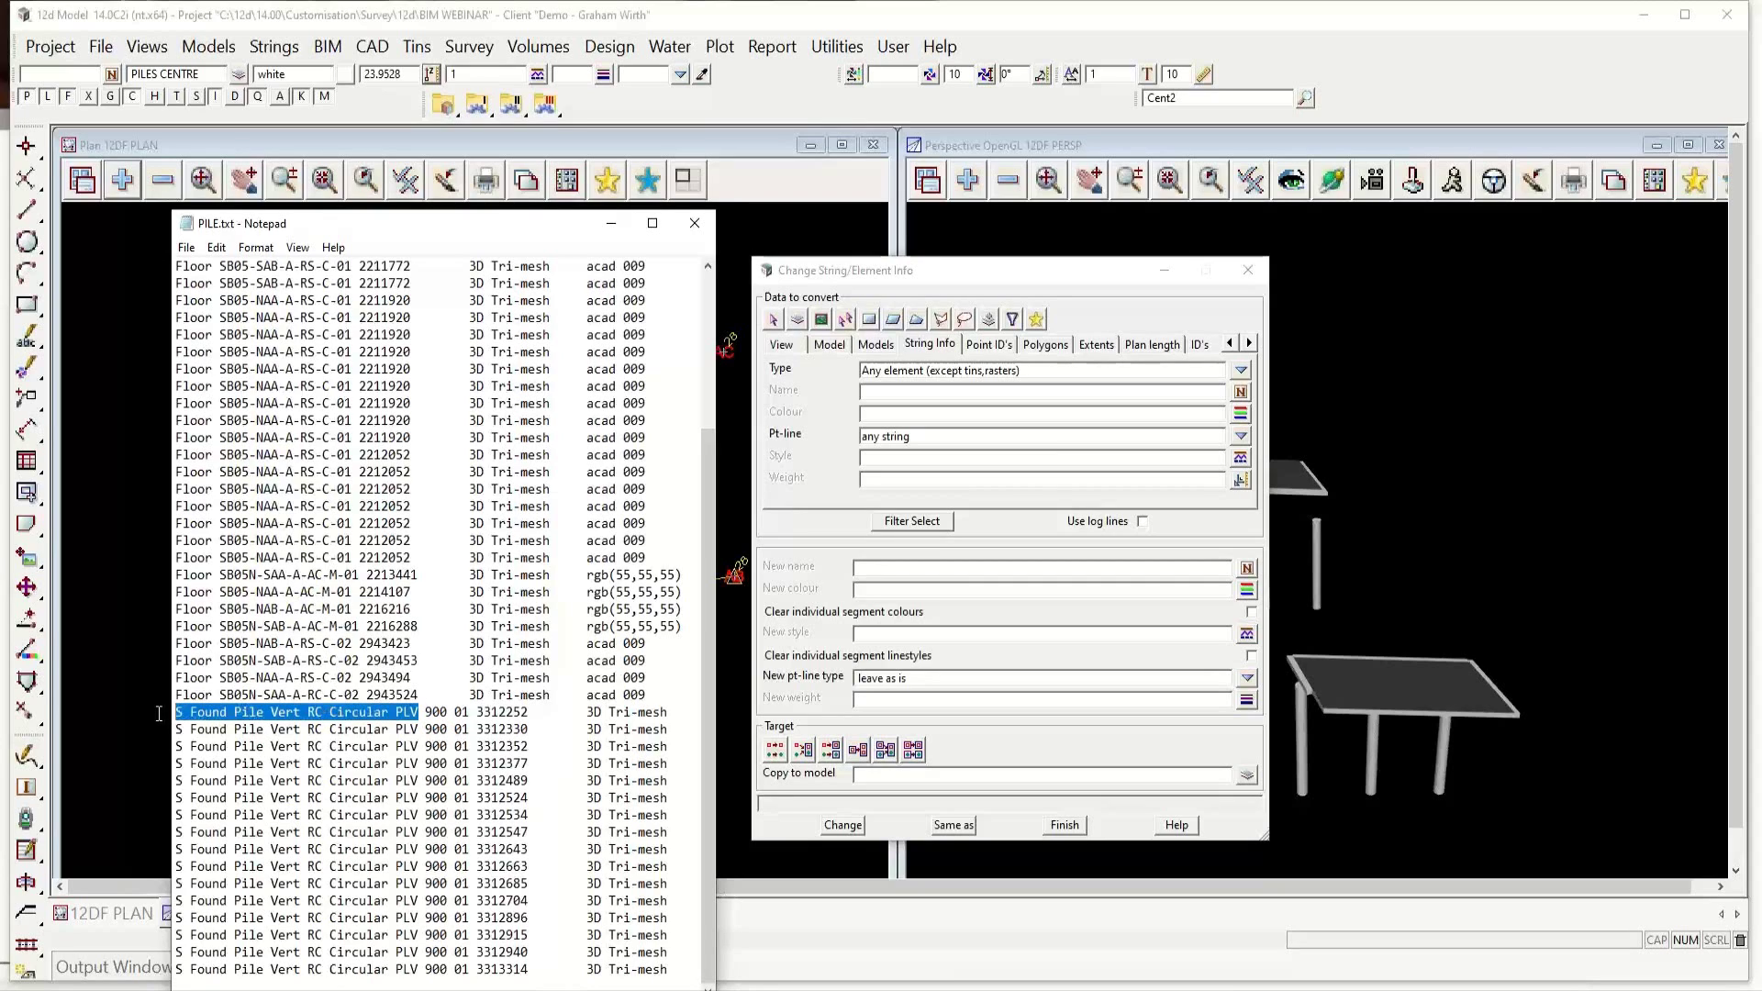
{"action": "right_click", "coordinate": [285, 712]}
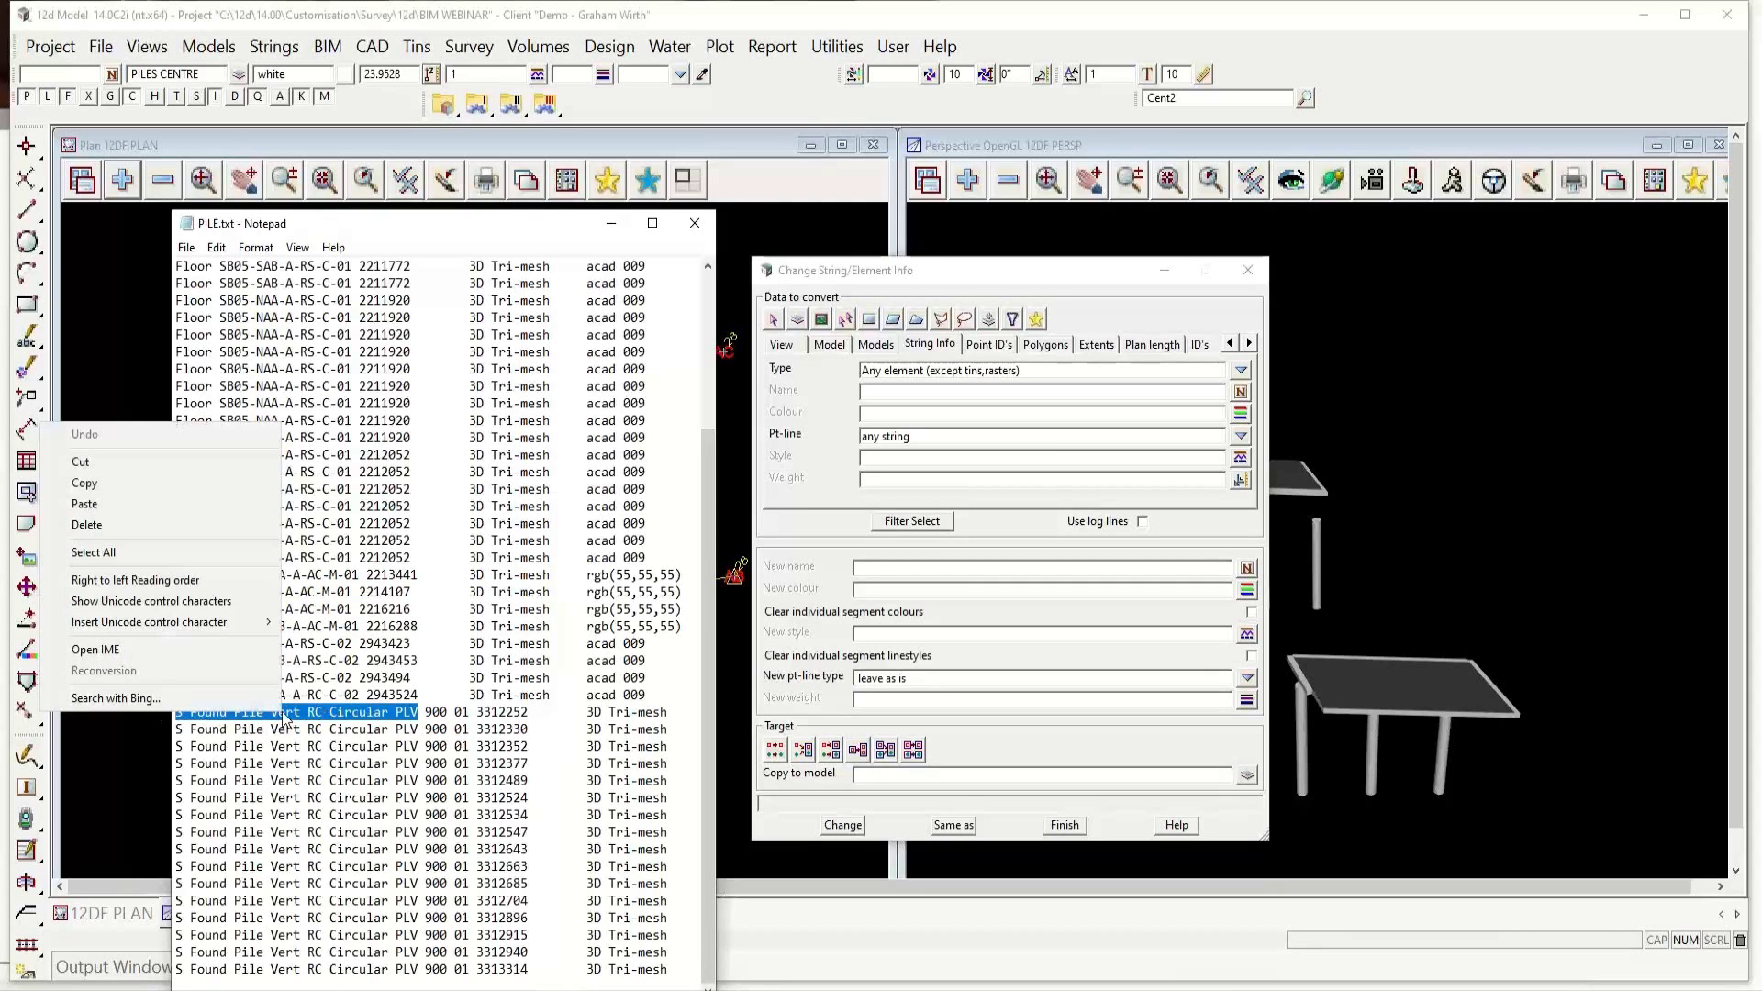
{"action": "left_click", "coordinate": [90, 486]}
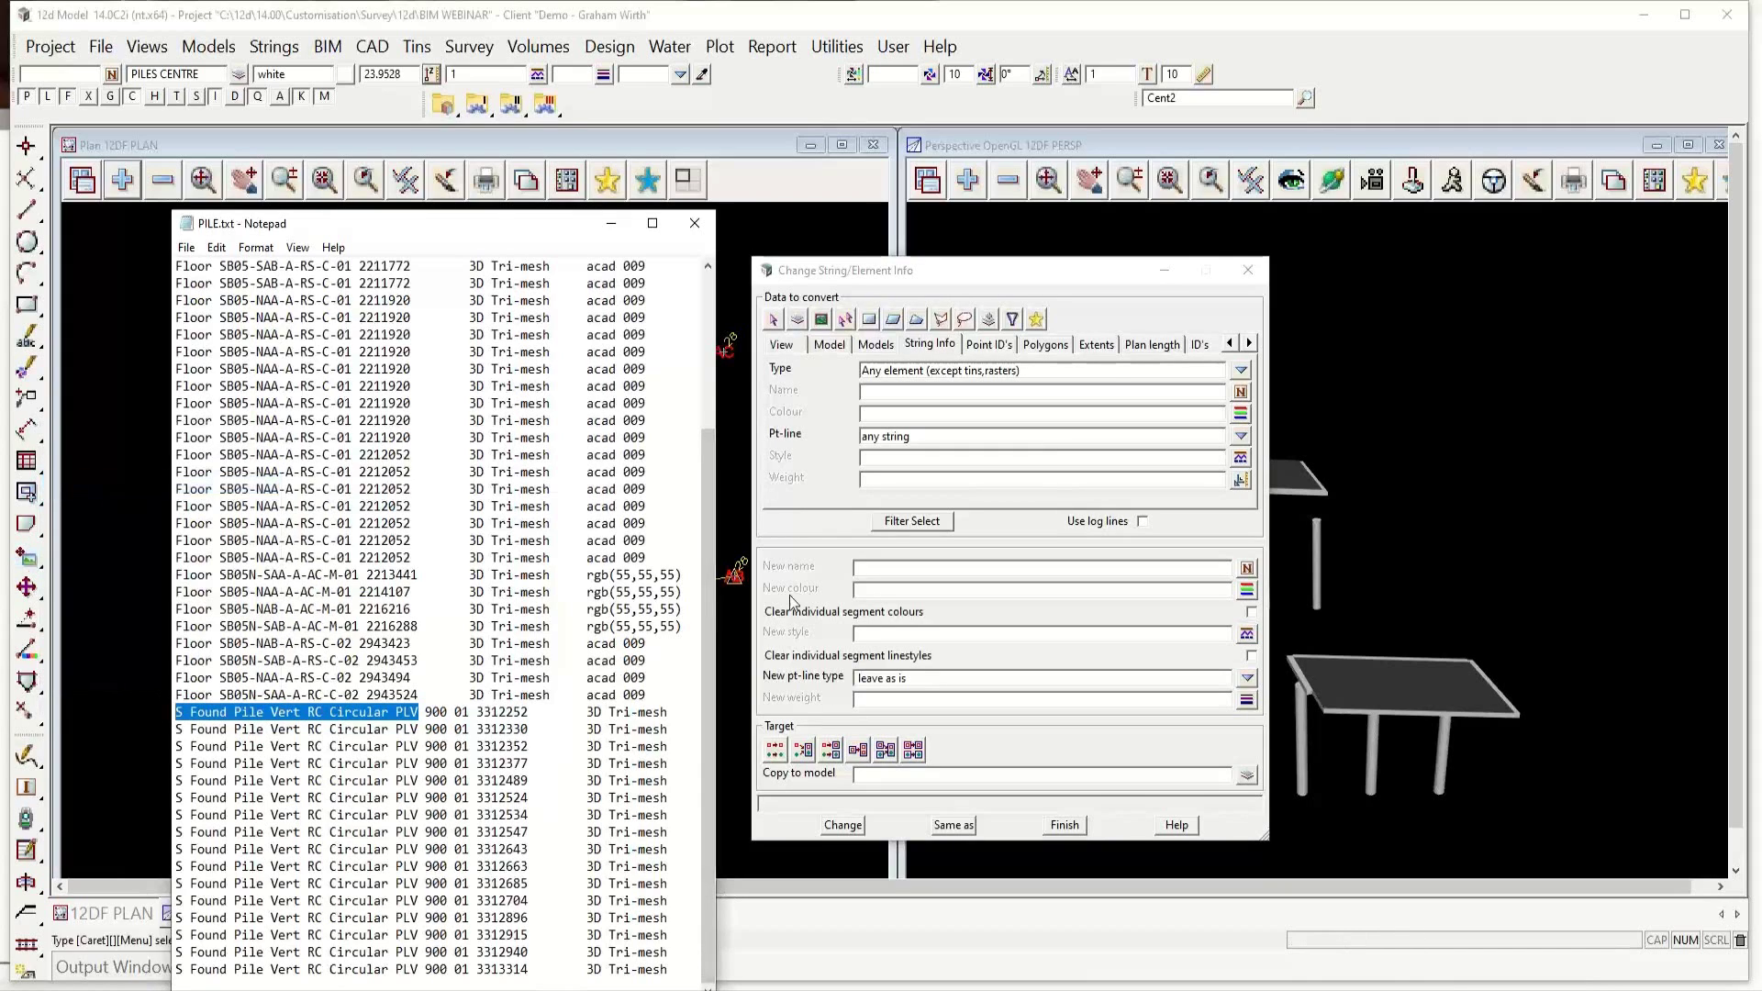
{"action": "left_click", "coordinate": [890, 389]}
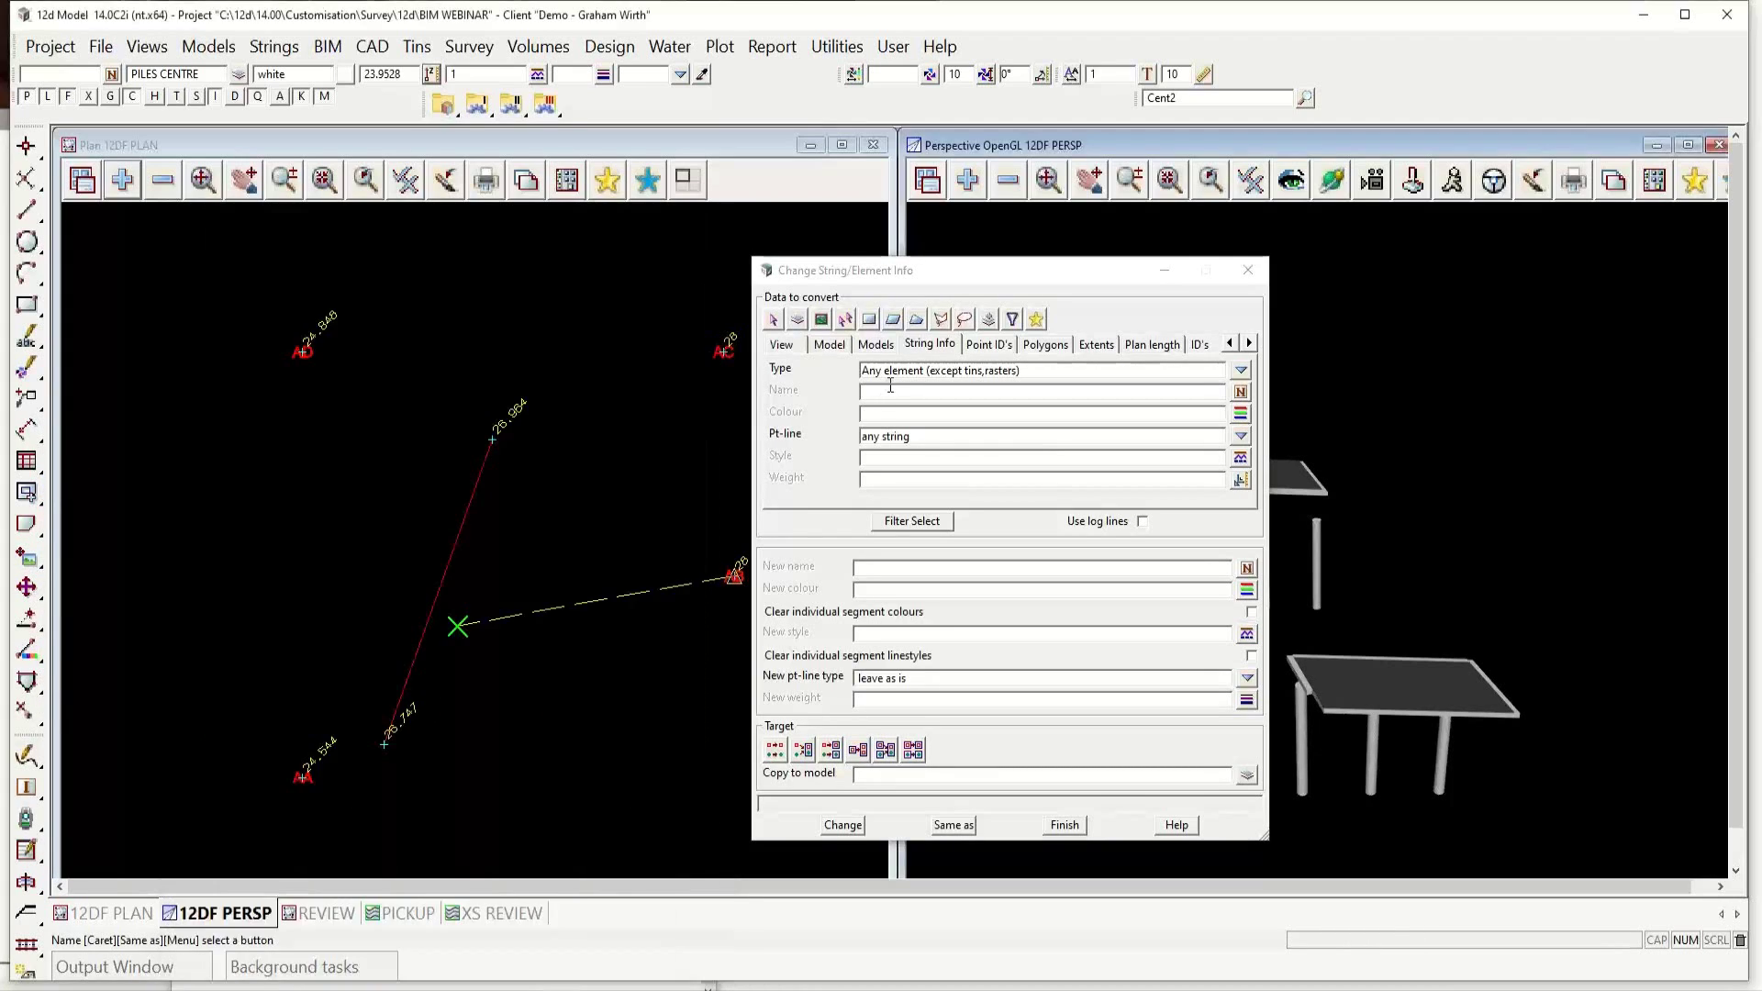
{"action": "right_click", "coordinate": [896, 408]}
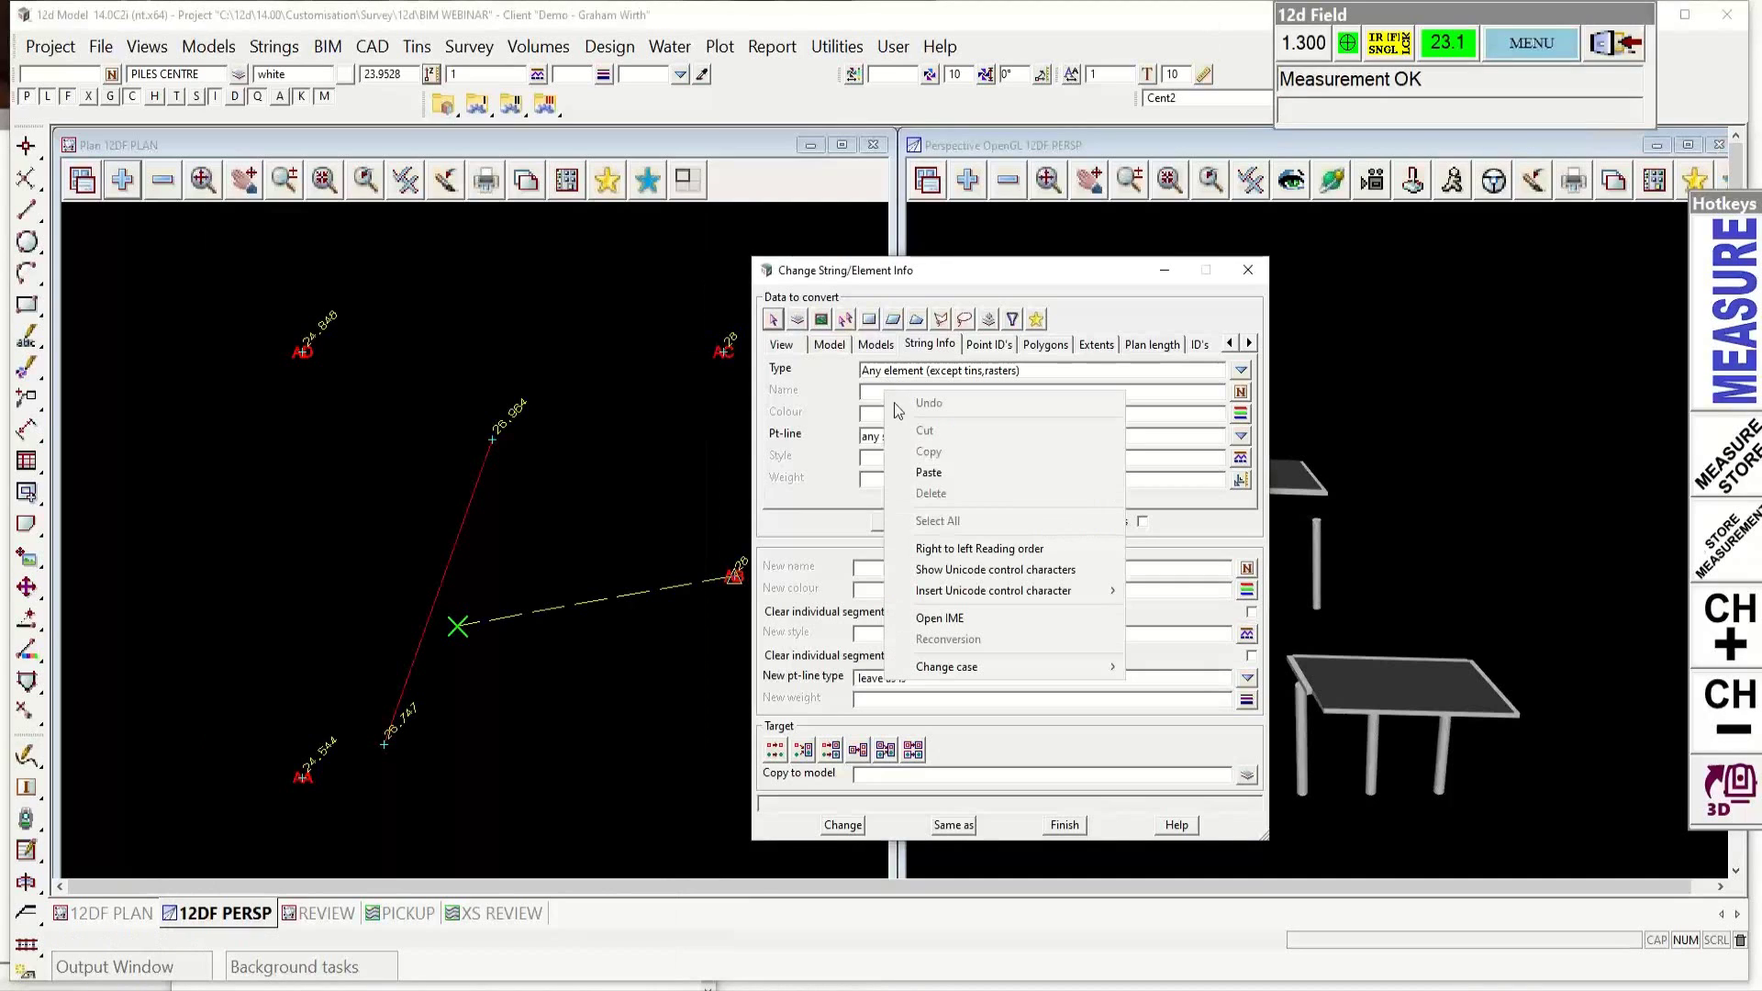
{"action": "left_click", "coordinate": [929, 474]}
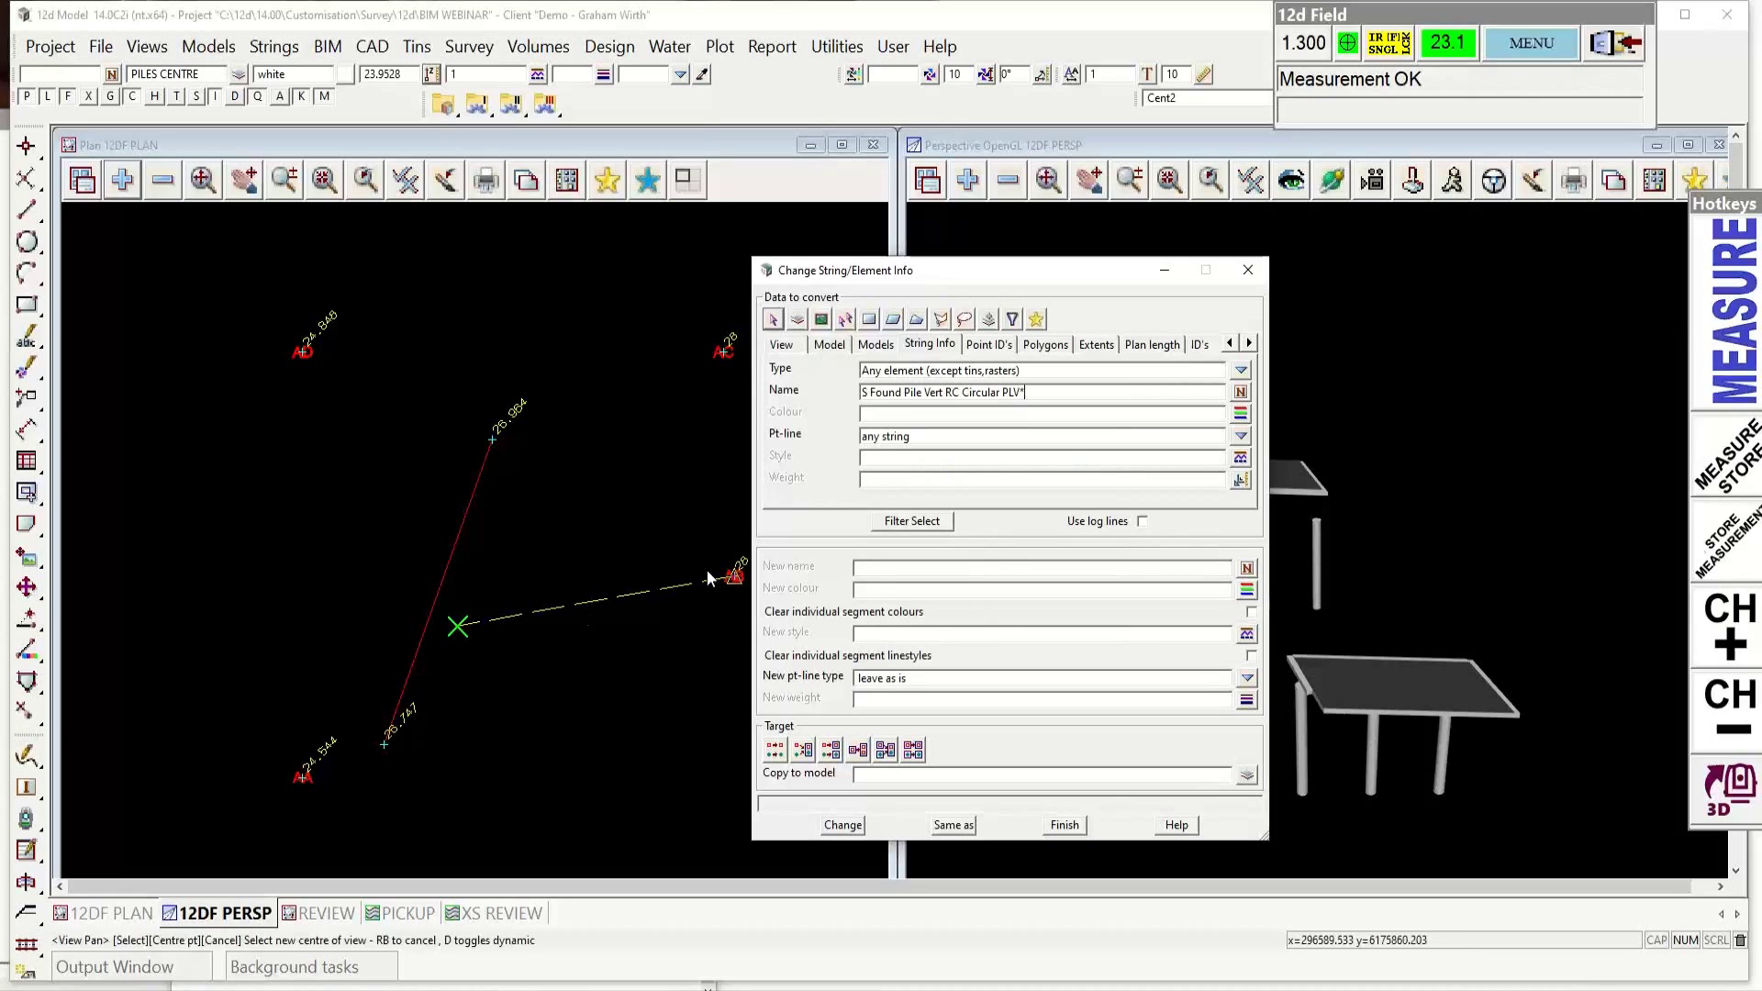
{"action": "left_click", "coordinate": [912, 521]}
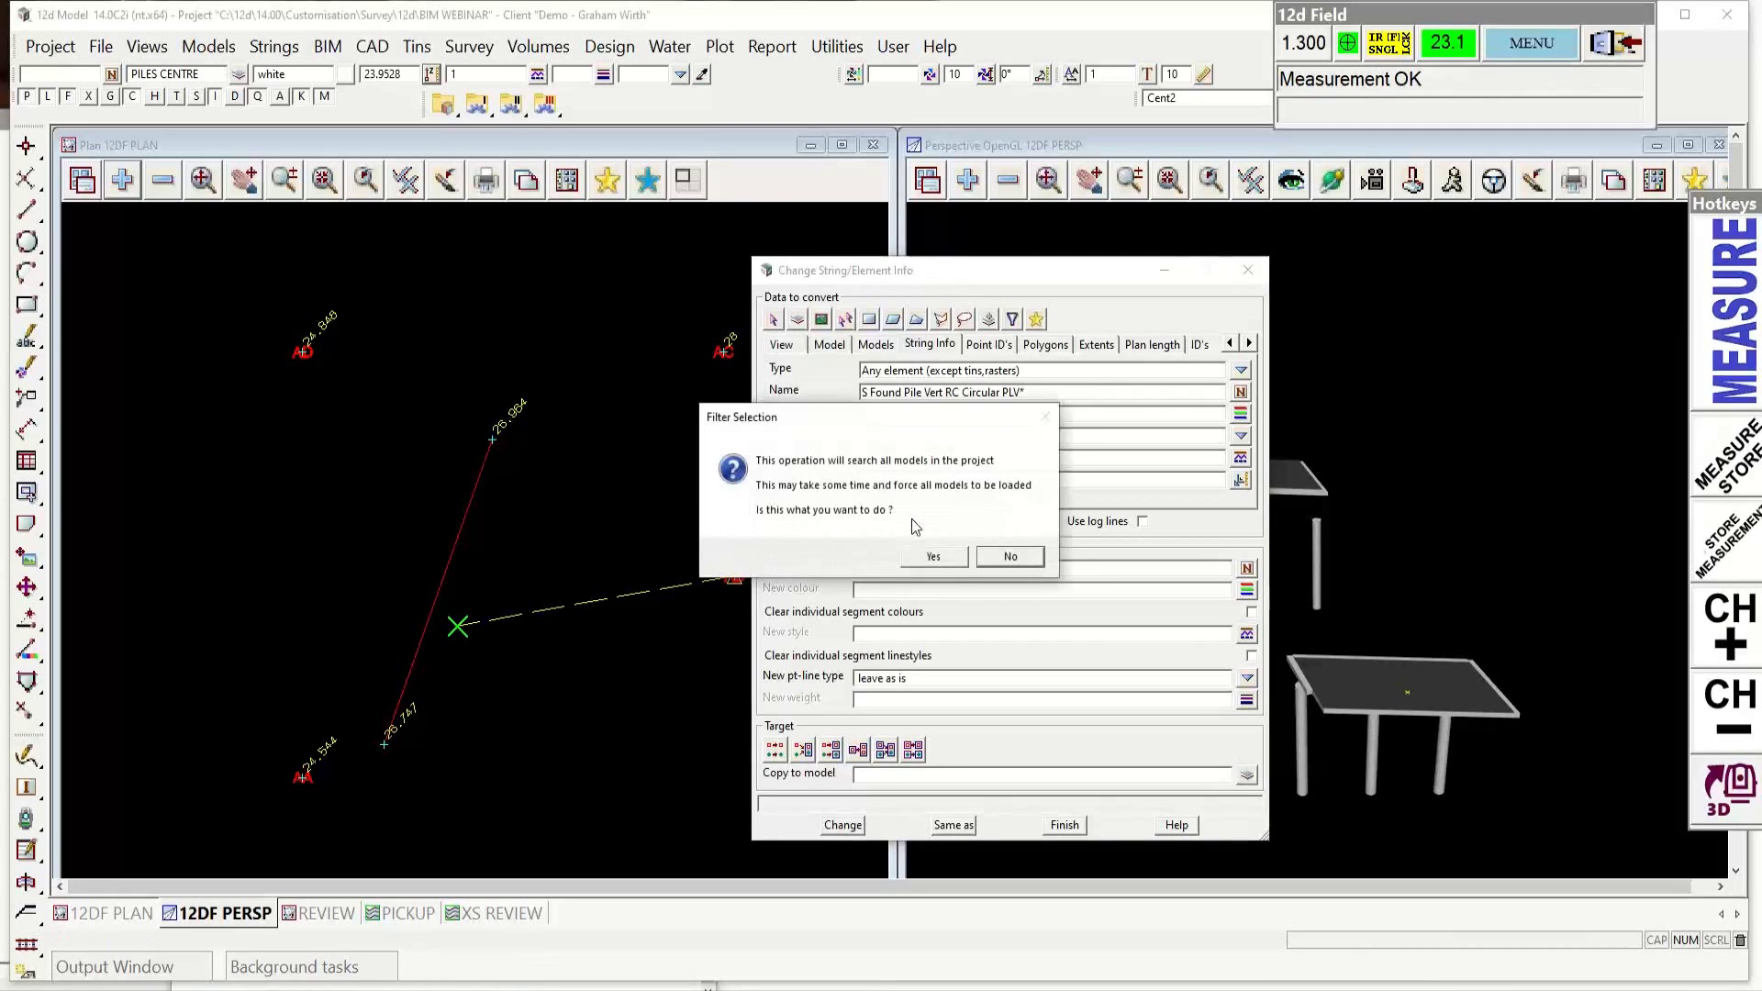
{"action": "left_click", "coordinate": [933, 557]}
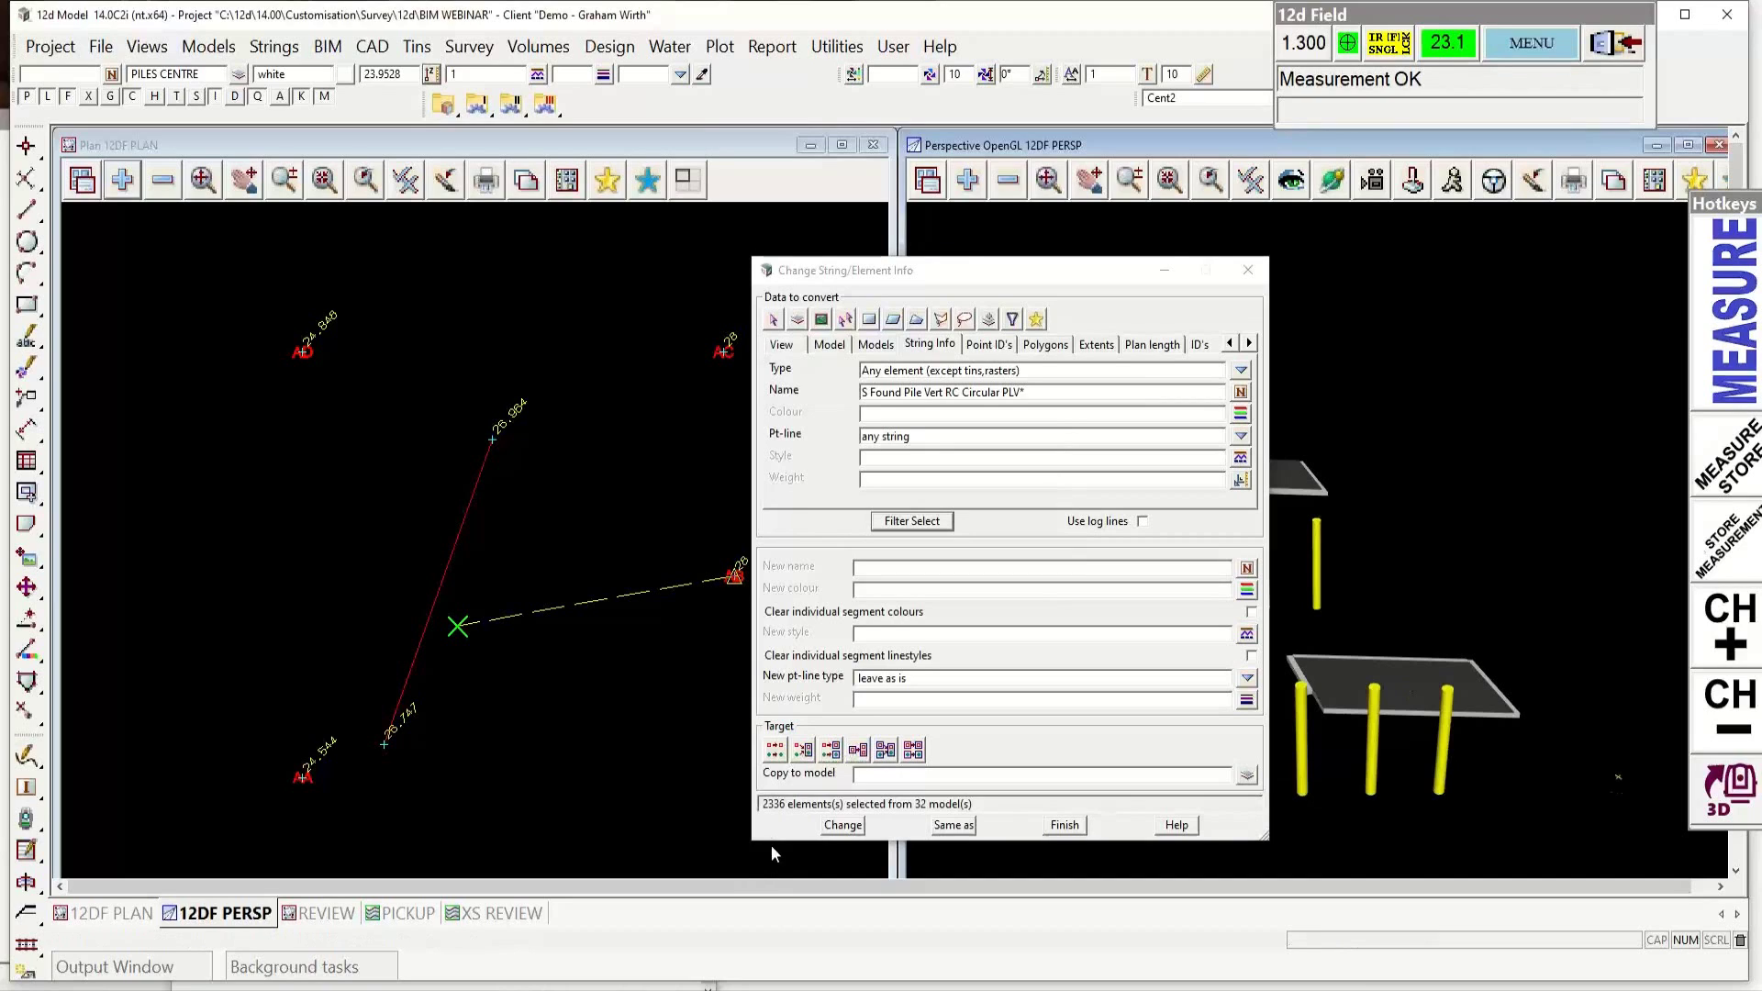
Step: Restrict the filter to the DEMO IfcSlab model and rerun the selection of the pile strings
{"action": "left_click", "coordinate": [877, 344]}
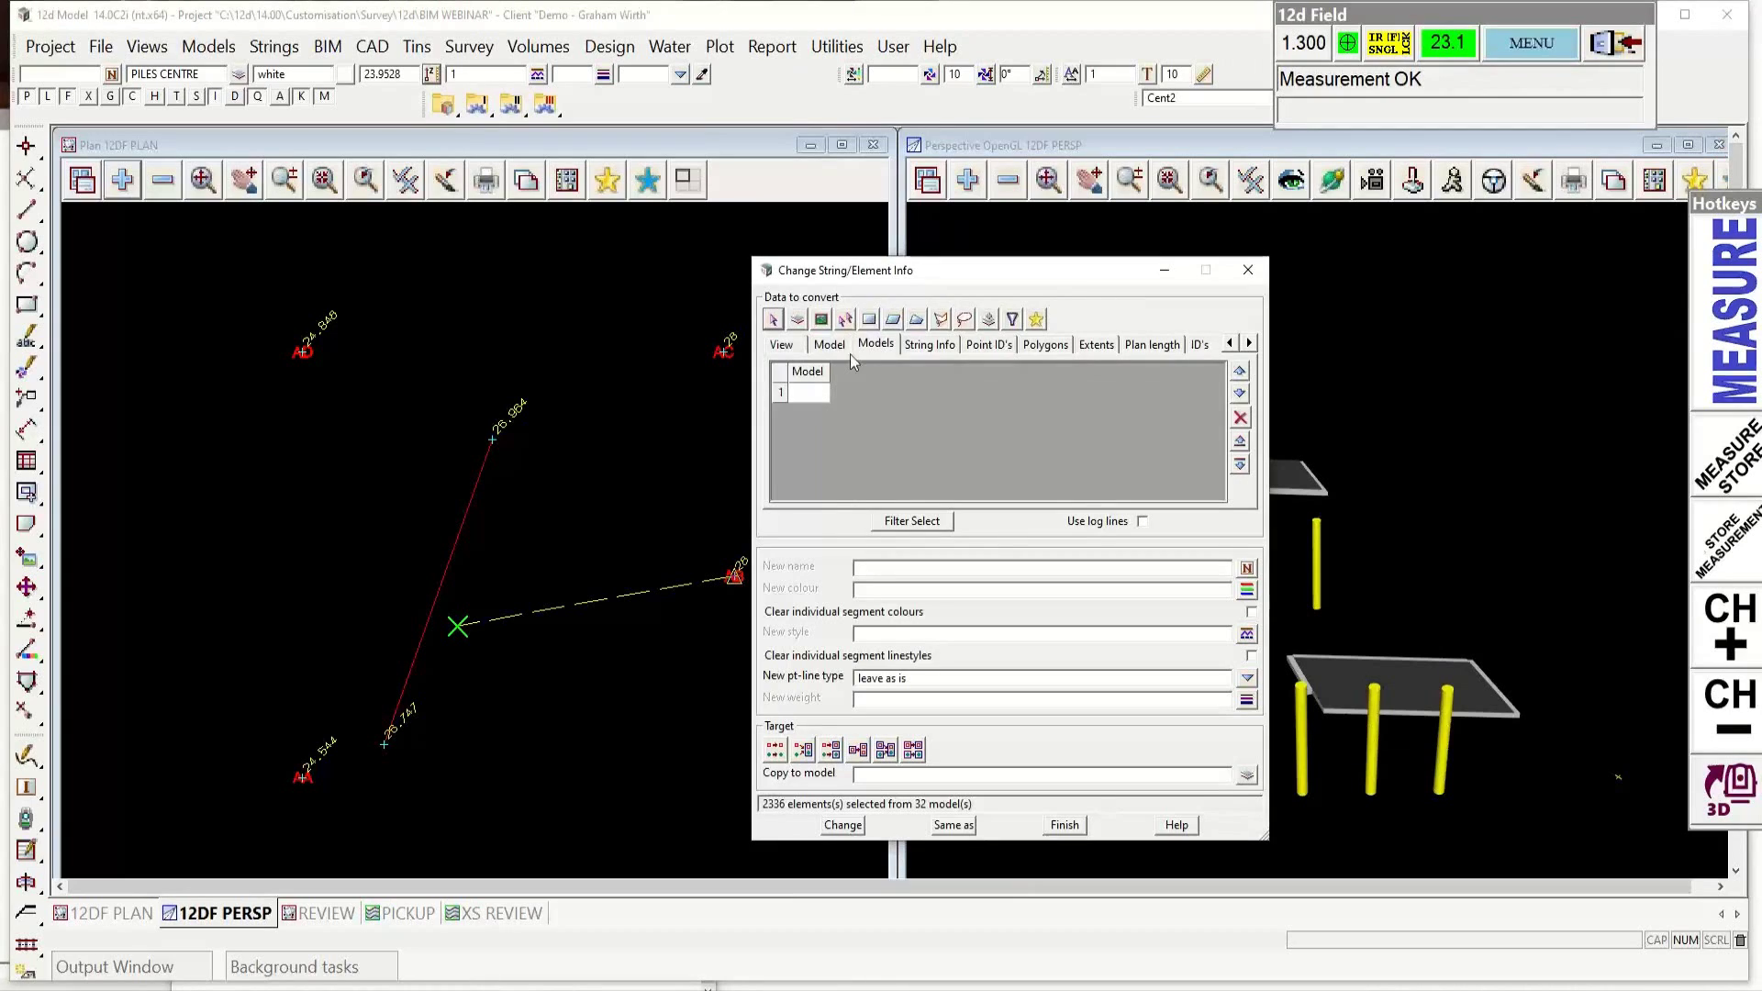
{"action": "left_click", "coordinate": [830, 345]}
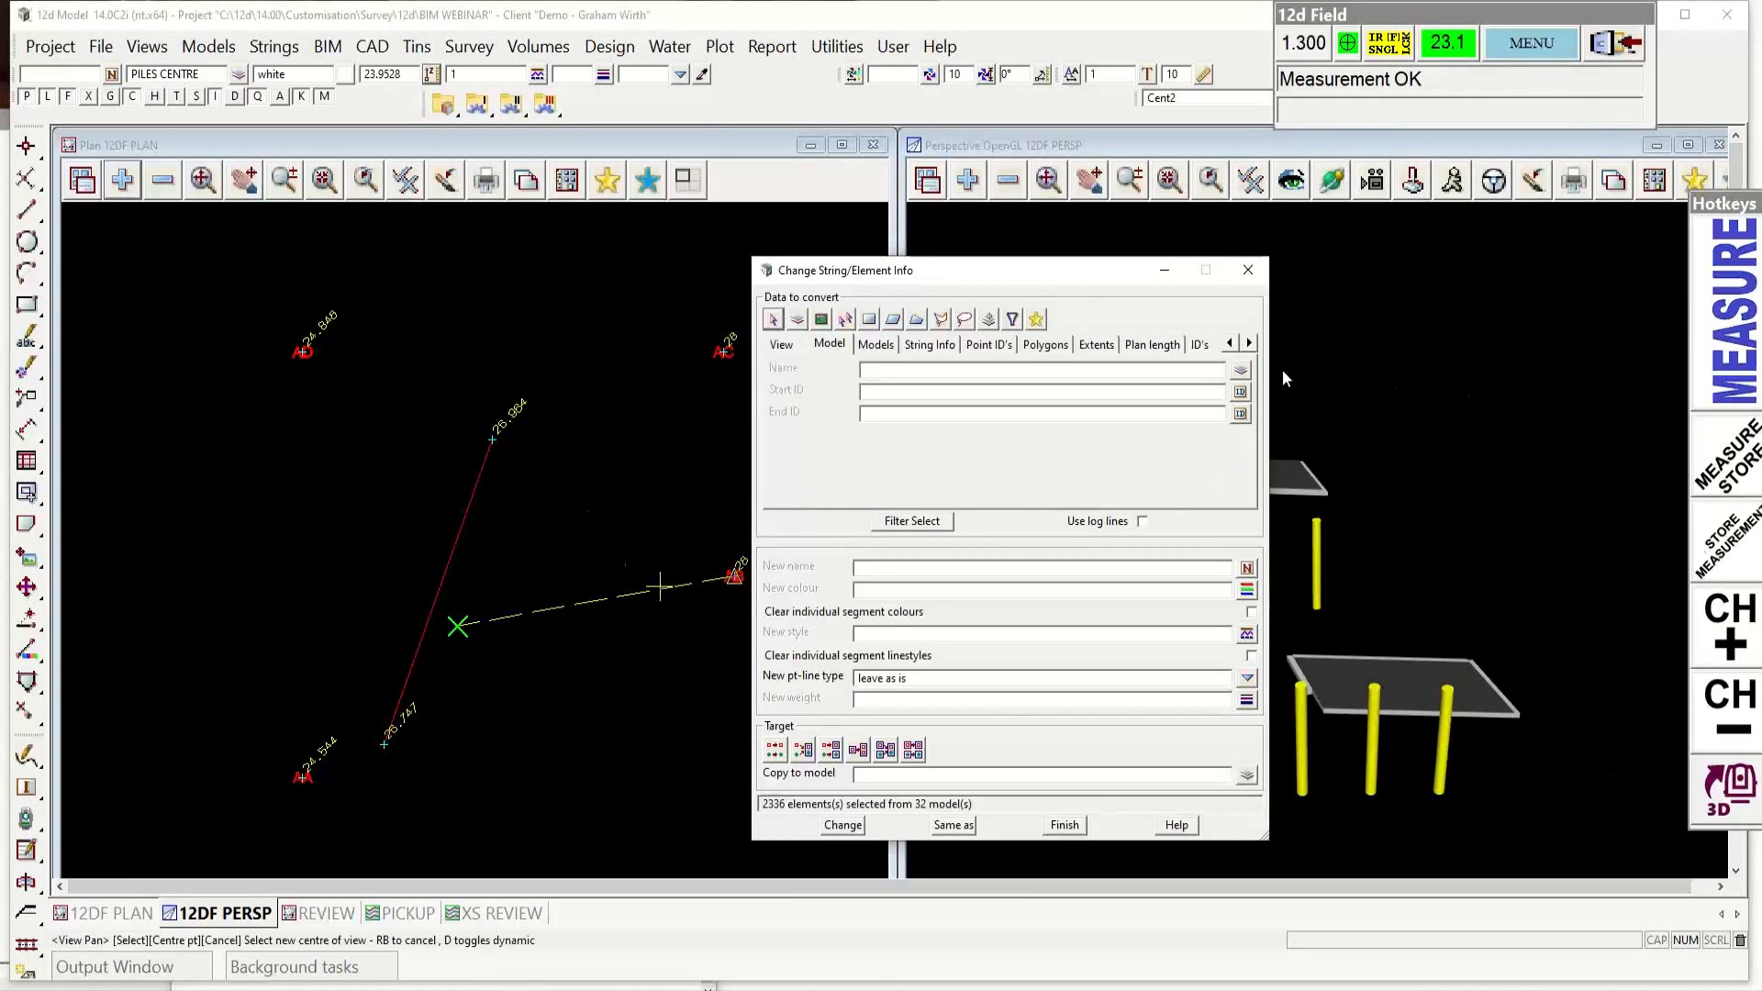
{"action": "left_click", "coordinate": [1240, 370]}
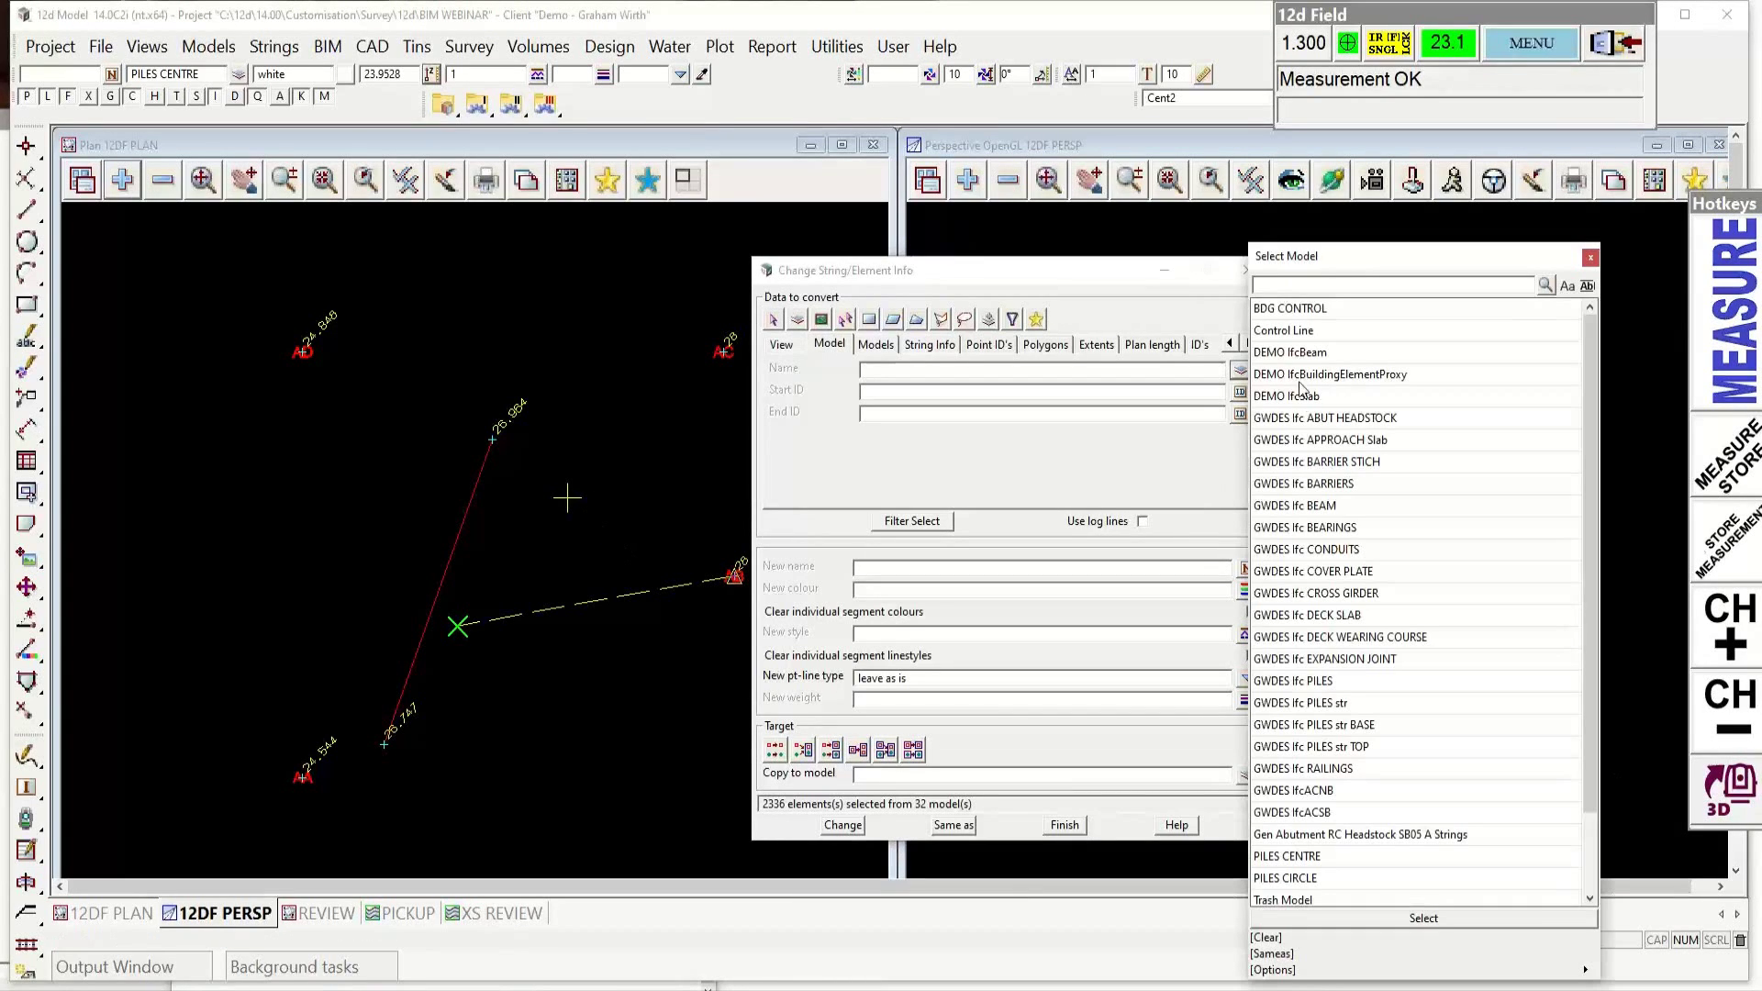
{"action": "left_click", "coordinate": [1303, 399]}
{"action": "double_click", "coordinate": [1303, 400]}
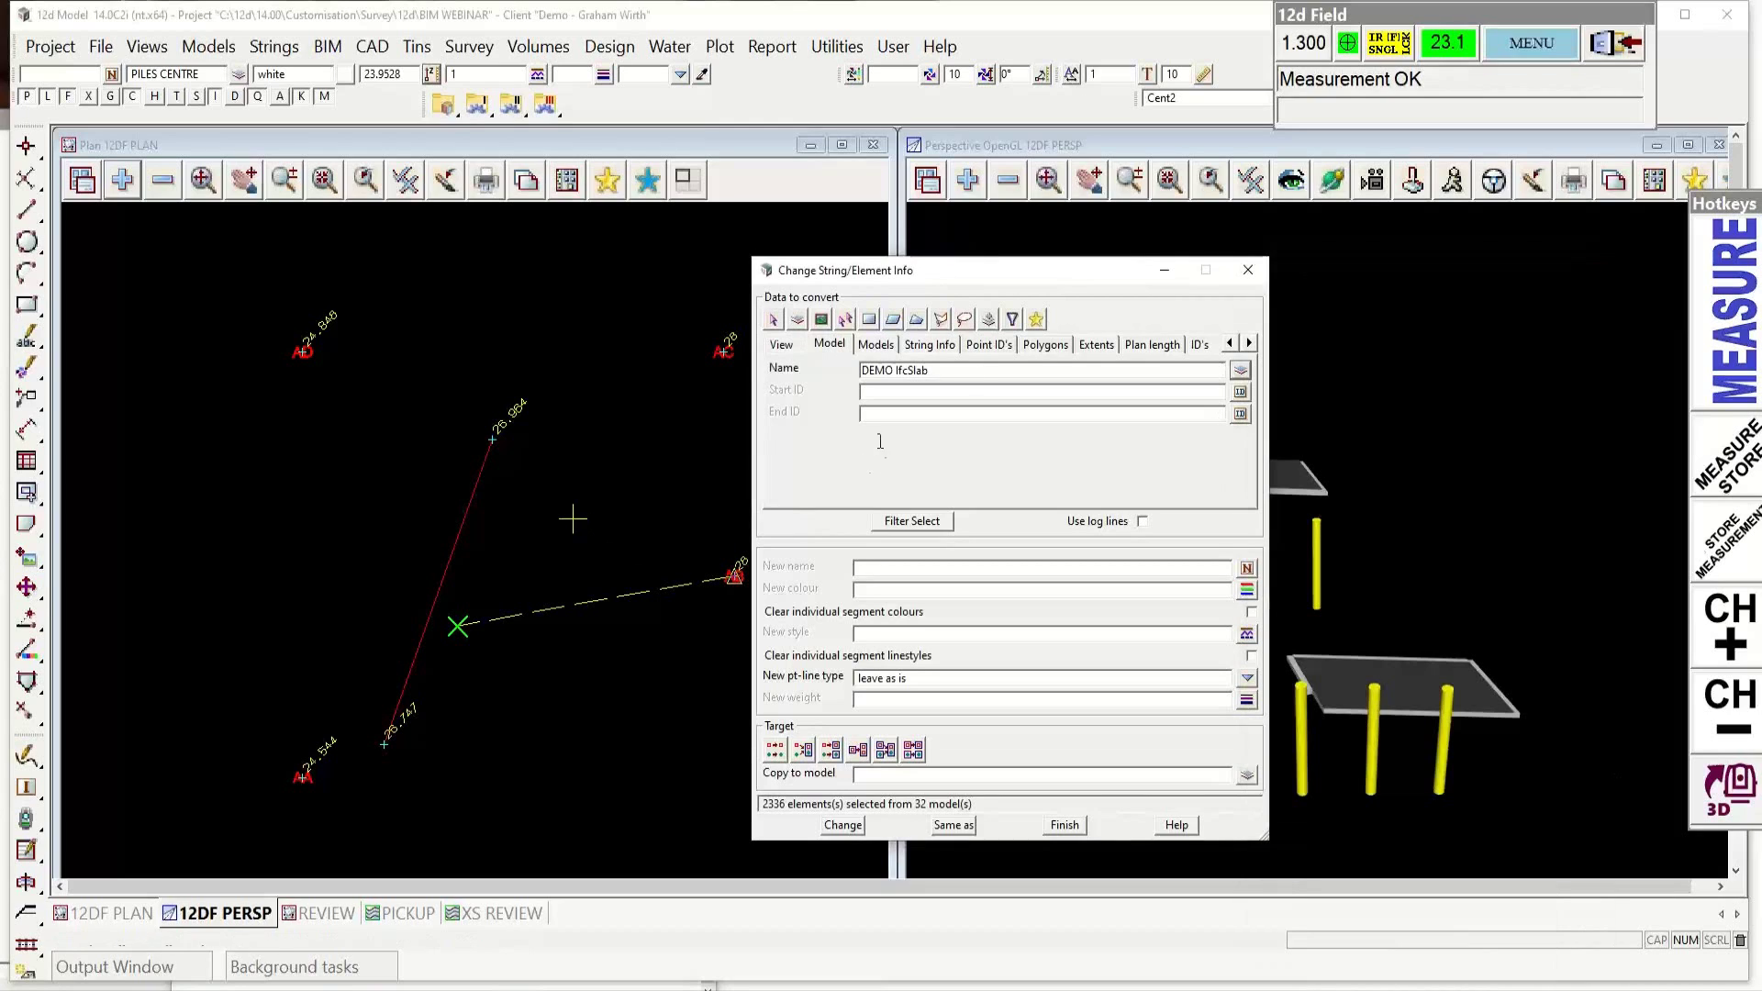
{"action": "left_click", "coordinate": [930, 345]}
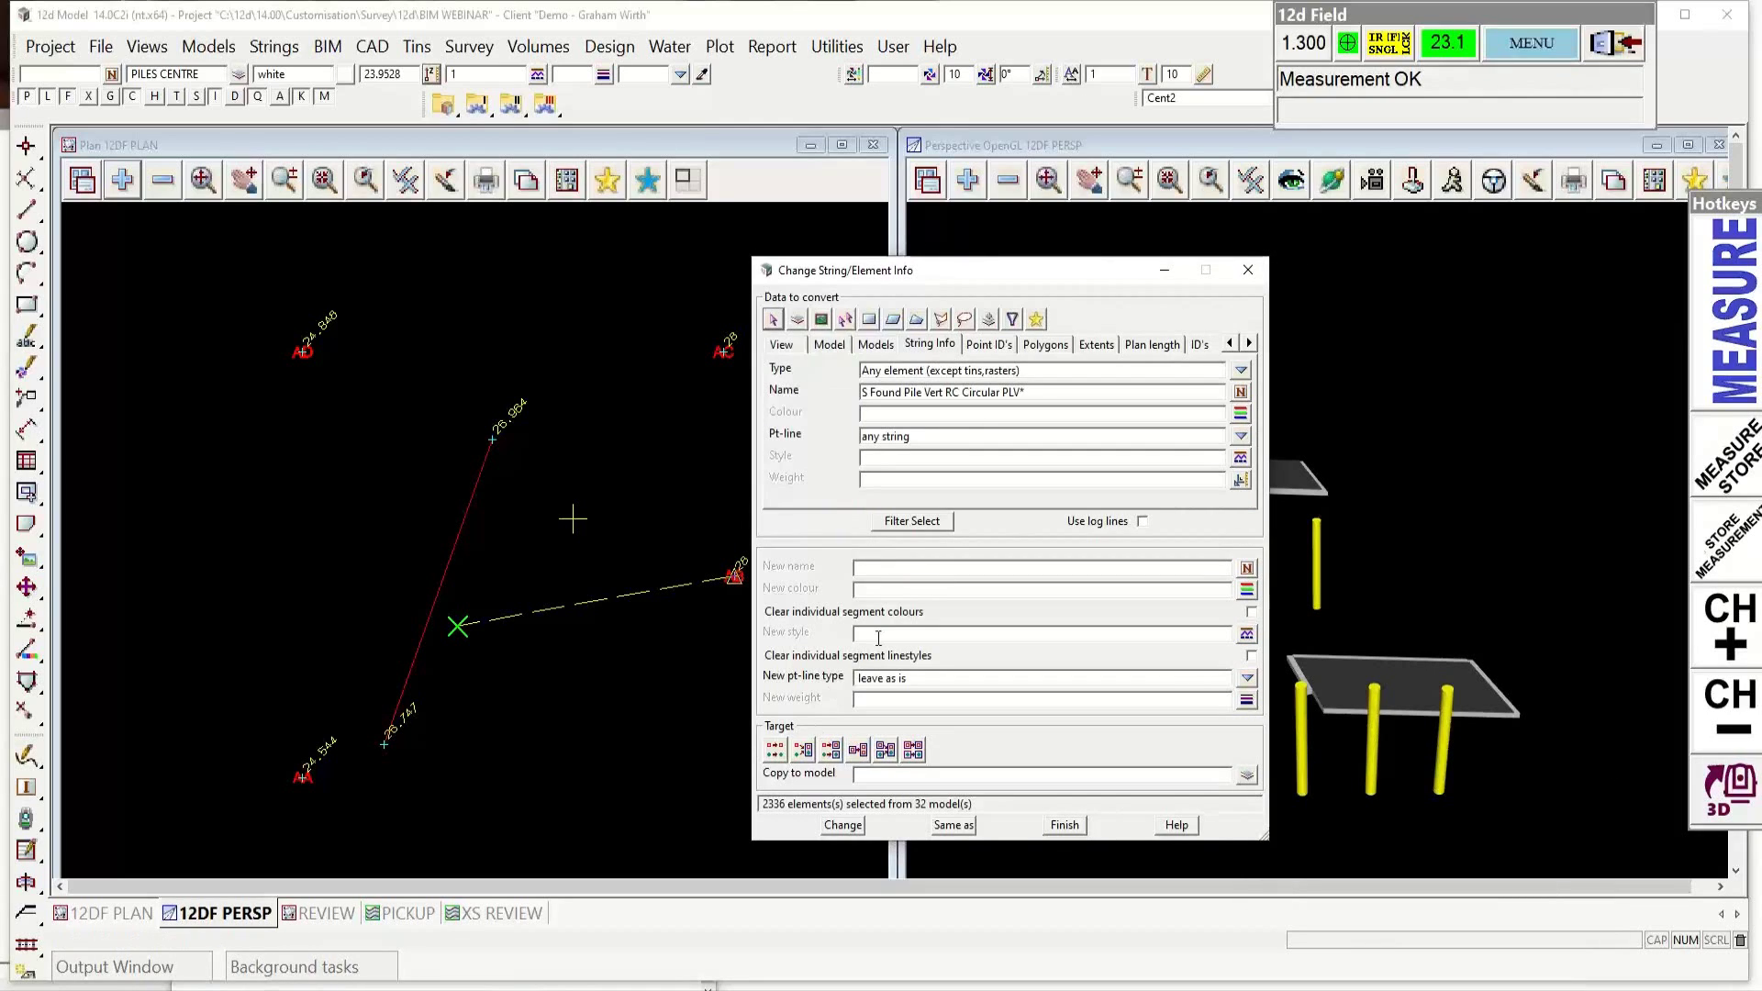
{"action": "left_click", "coordinate": [911, 520]}
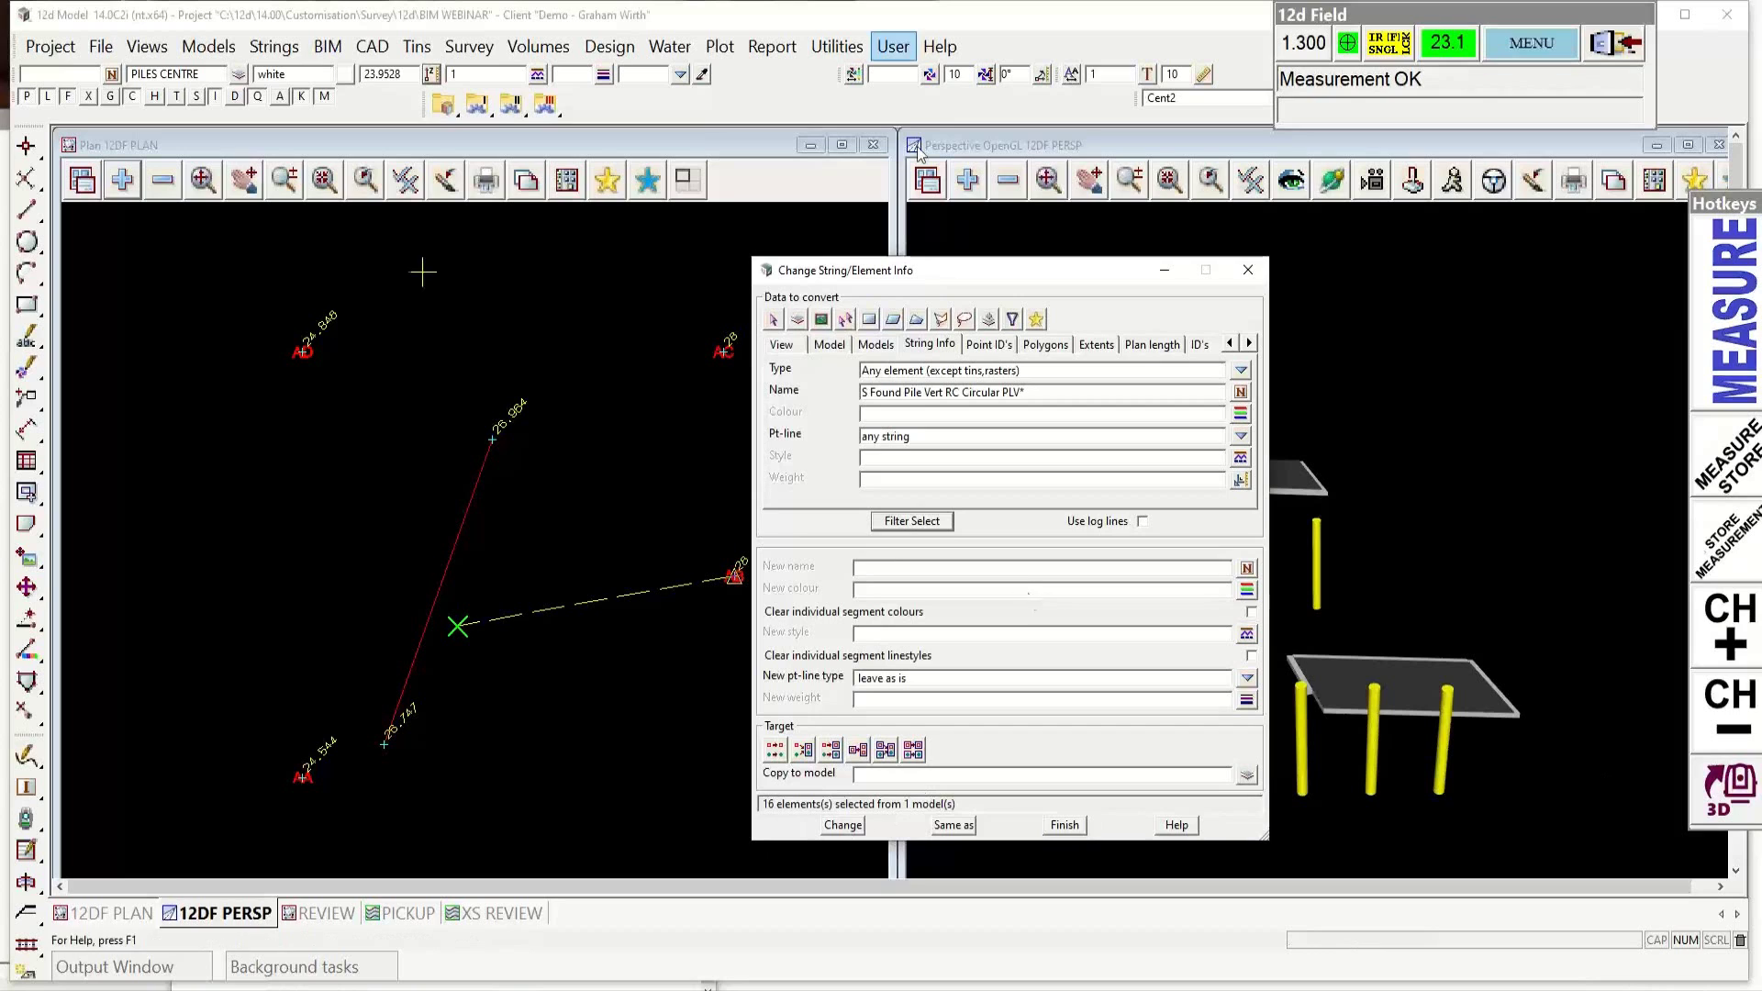
Step: Move the Change String/Element Info dialog clear of the perspective view and copy the selected piles to the model DEMO PILES
{"action": "left_click_drag", "start_coordinate": [758, 270], "coordinate": [652, 240]}
{"action": "middle_click", "coordinate": [1390, 479]}
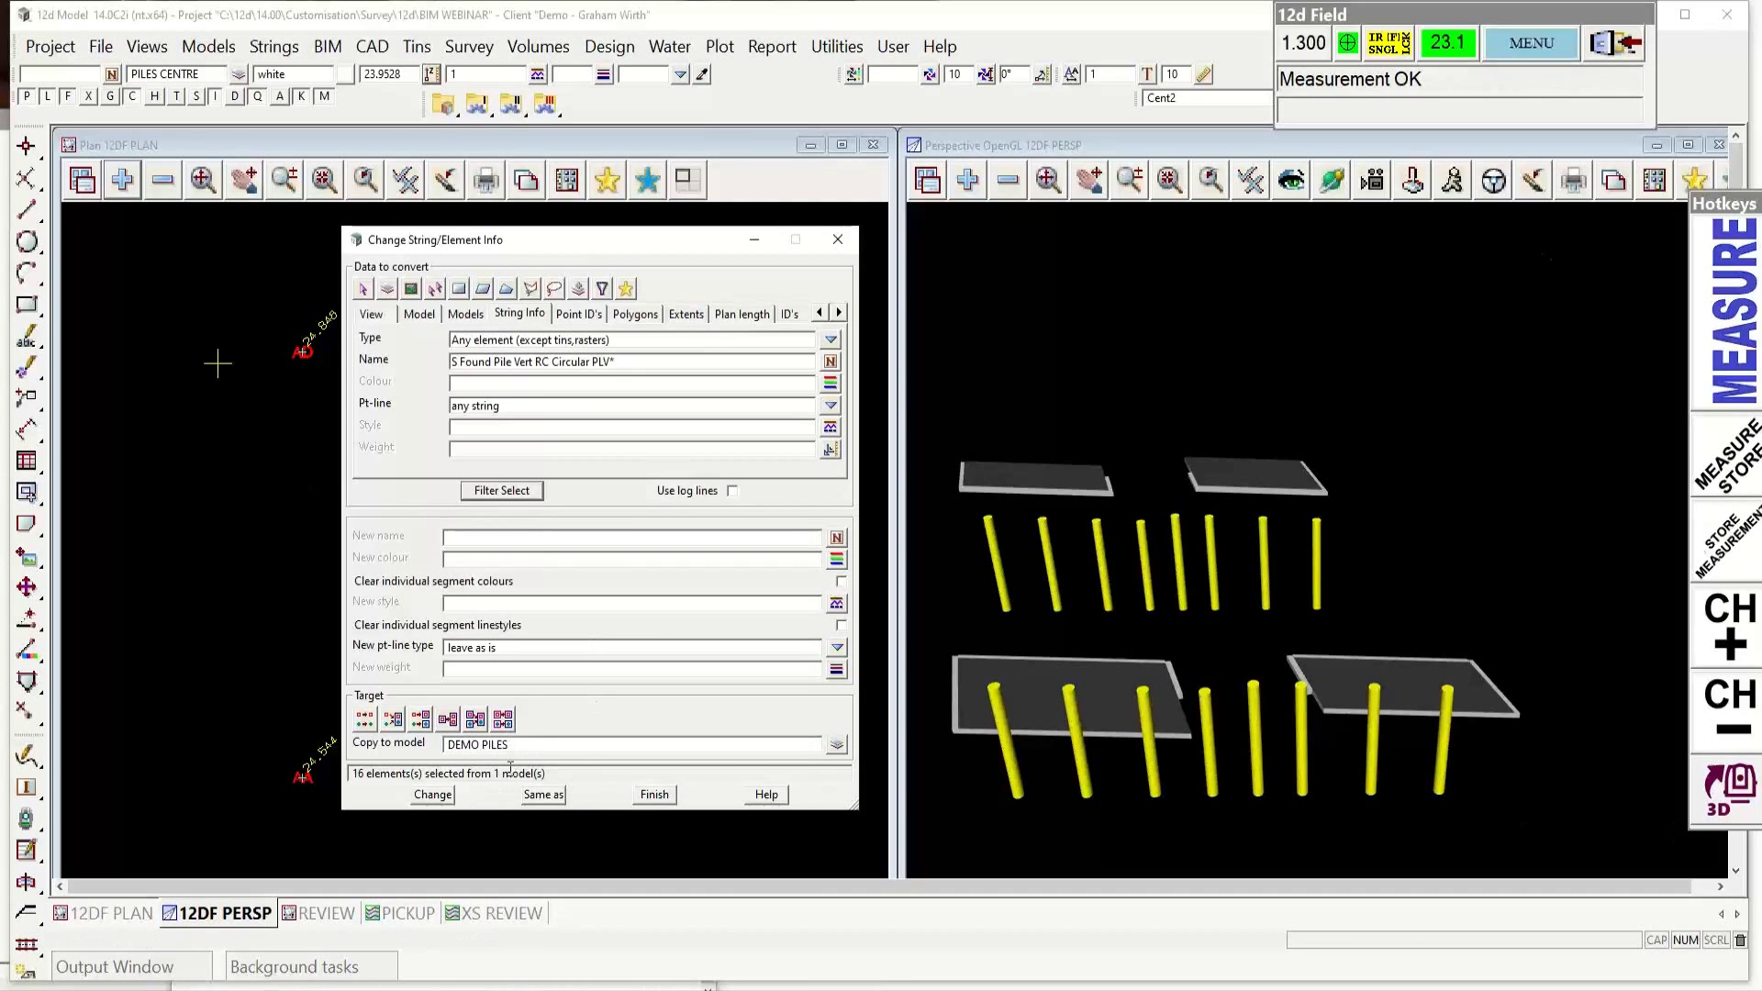
{"action": "left_click", "coordinate": [432, 795]}
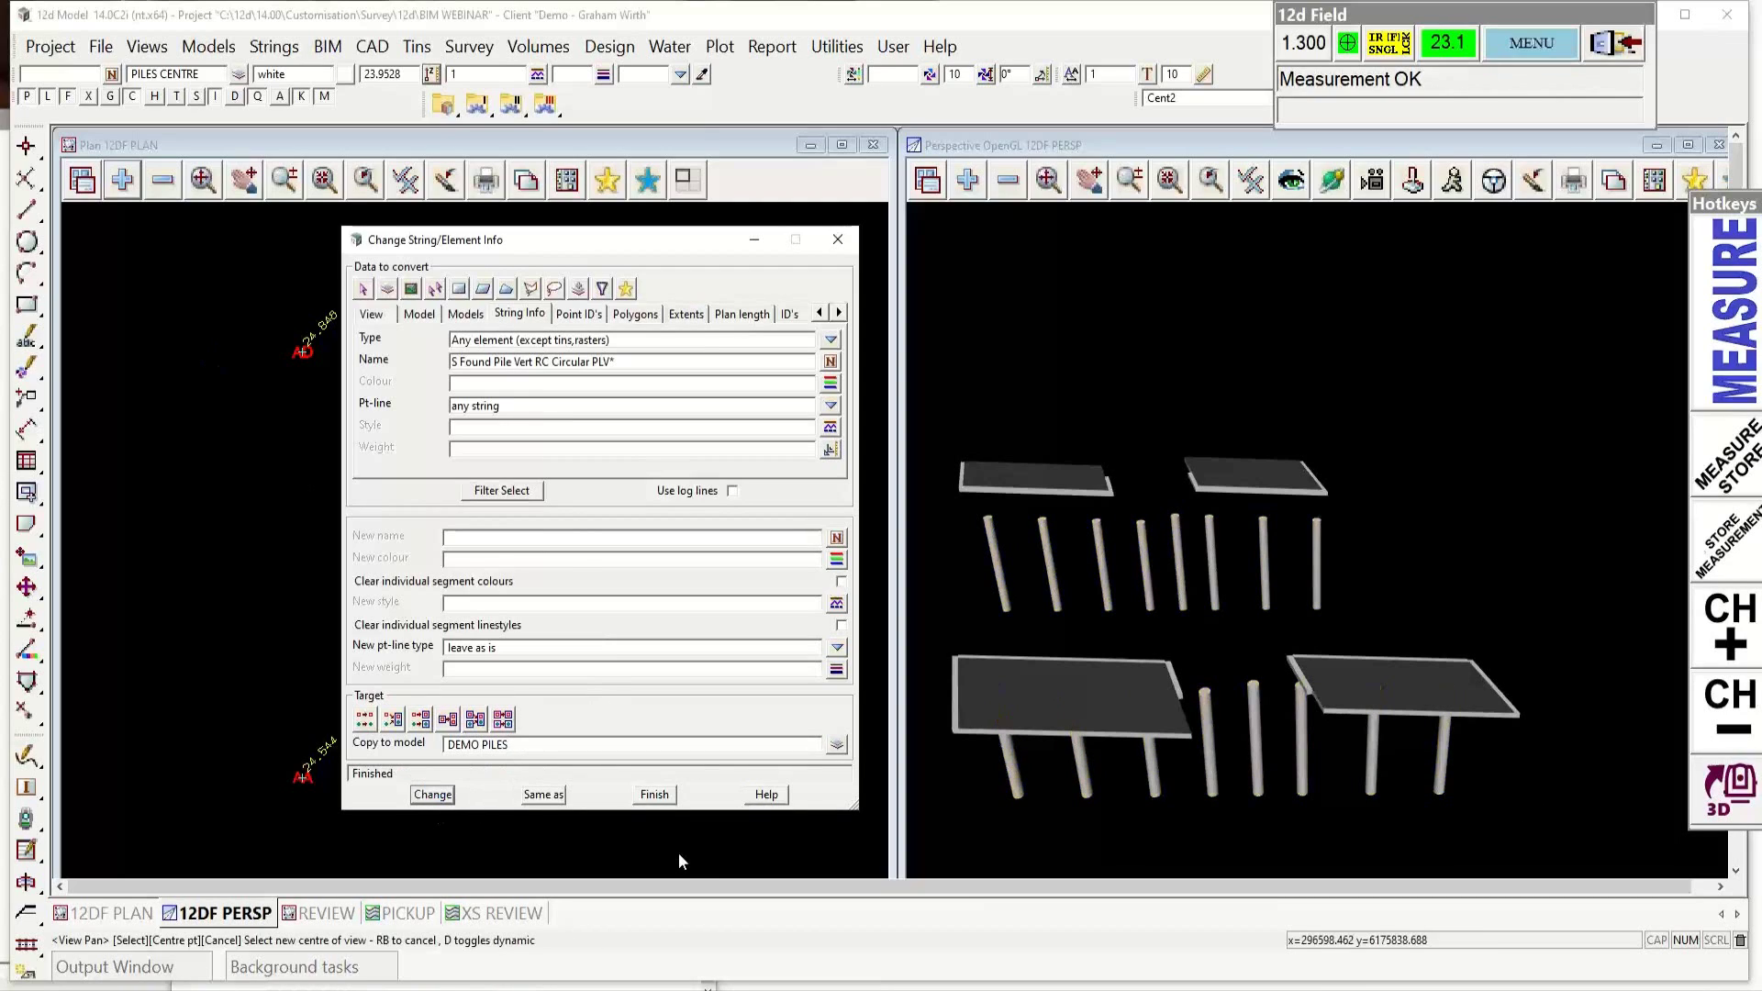
{"action": "left_click", "coordinate": [1180, 720]}
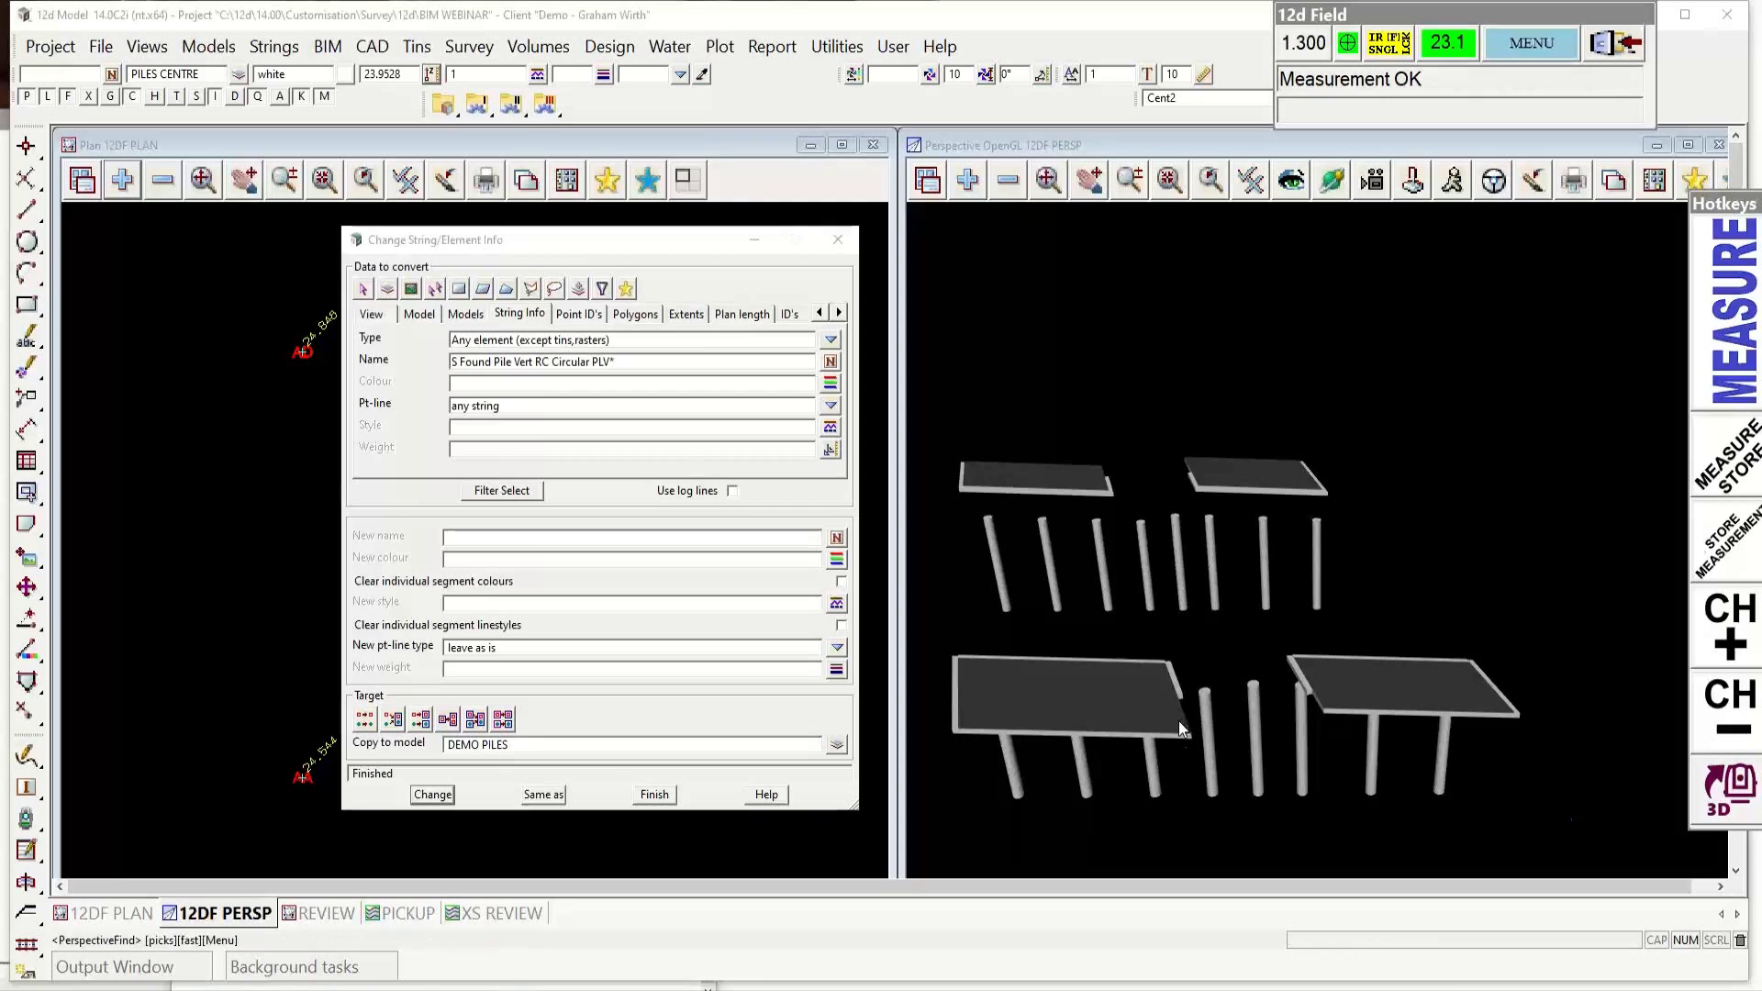
{"action": "scroll", "coordinate": [1167, 725], "scroll_direction": "down", "scroll_amount": 1}
{"action": "scroll", "coordinate": [1167, 725], "scroll_direction": "up", "scroll_amount": 3}
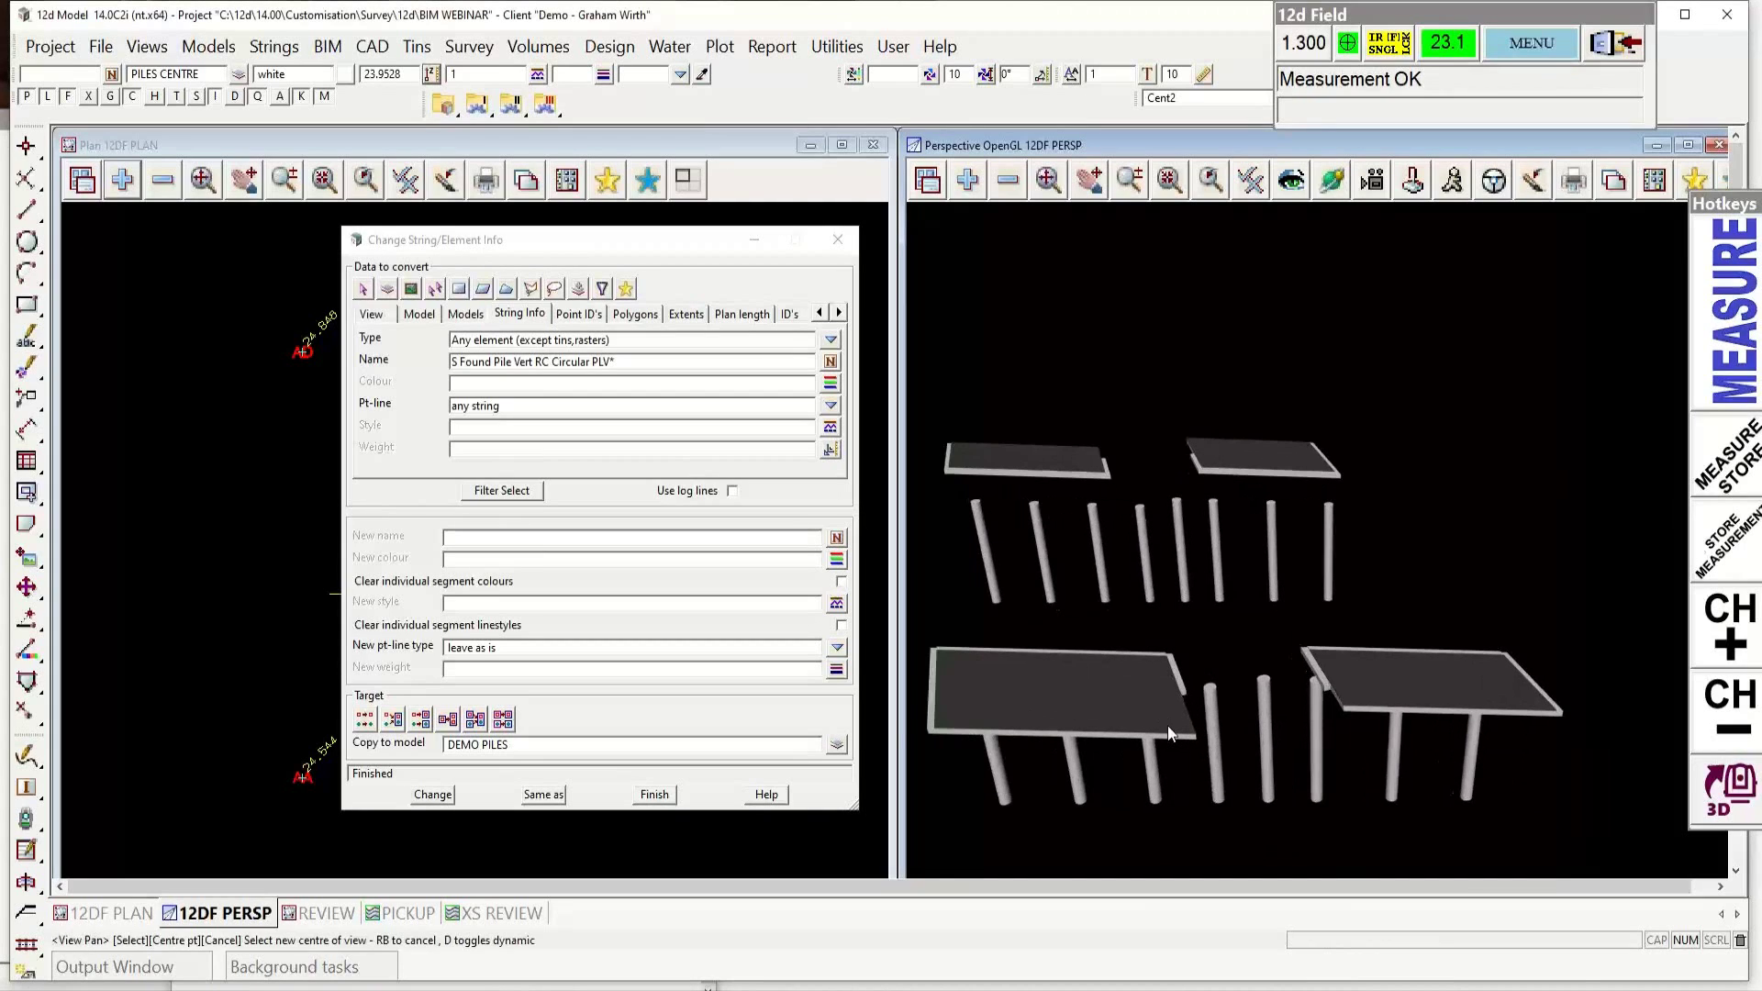
{"action": "scroll", "coordinate": [1133, 716], "scroll_direction": "up", "scroll_amount": 1}
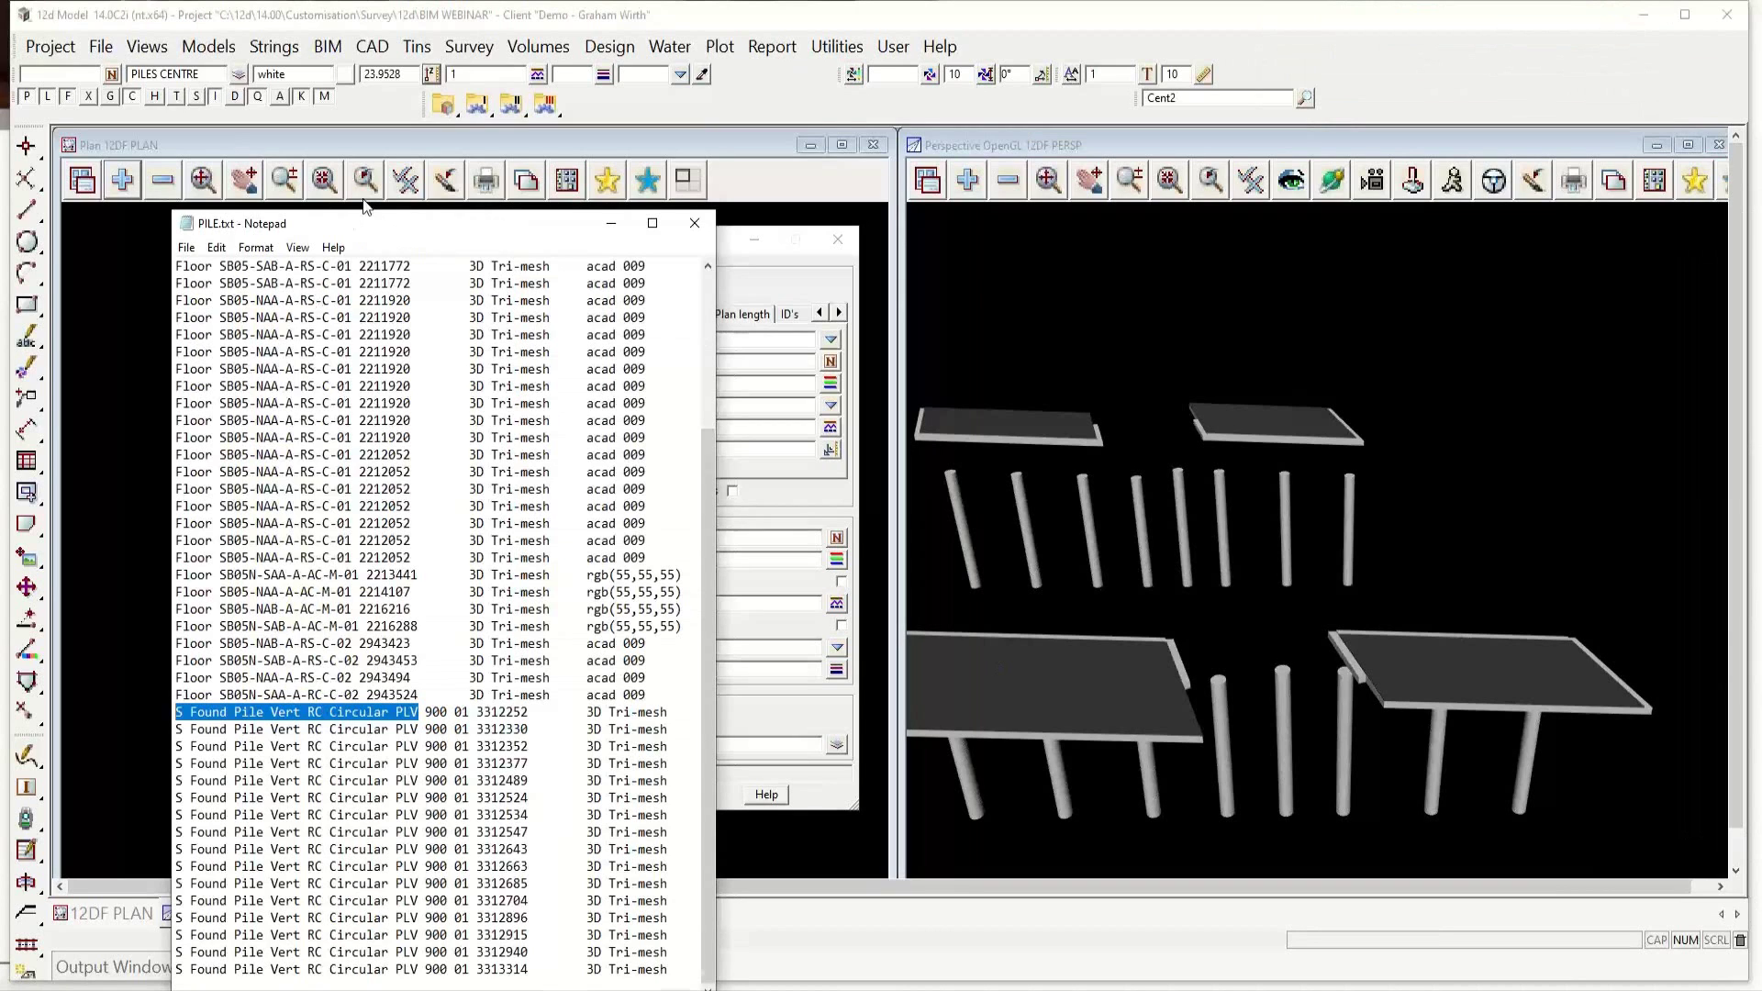
Step: Close PILE.txt in Notepad and finish the Change String/Element Info dialog
{"action": "left_click_drag", "start_coordinate": [374, 216], "coordinate": [342, 131]}
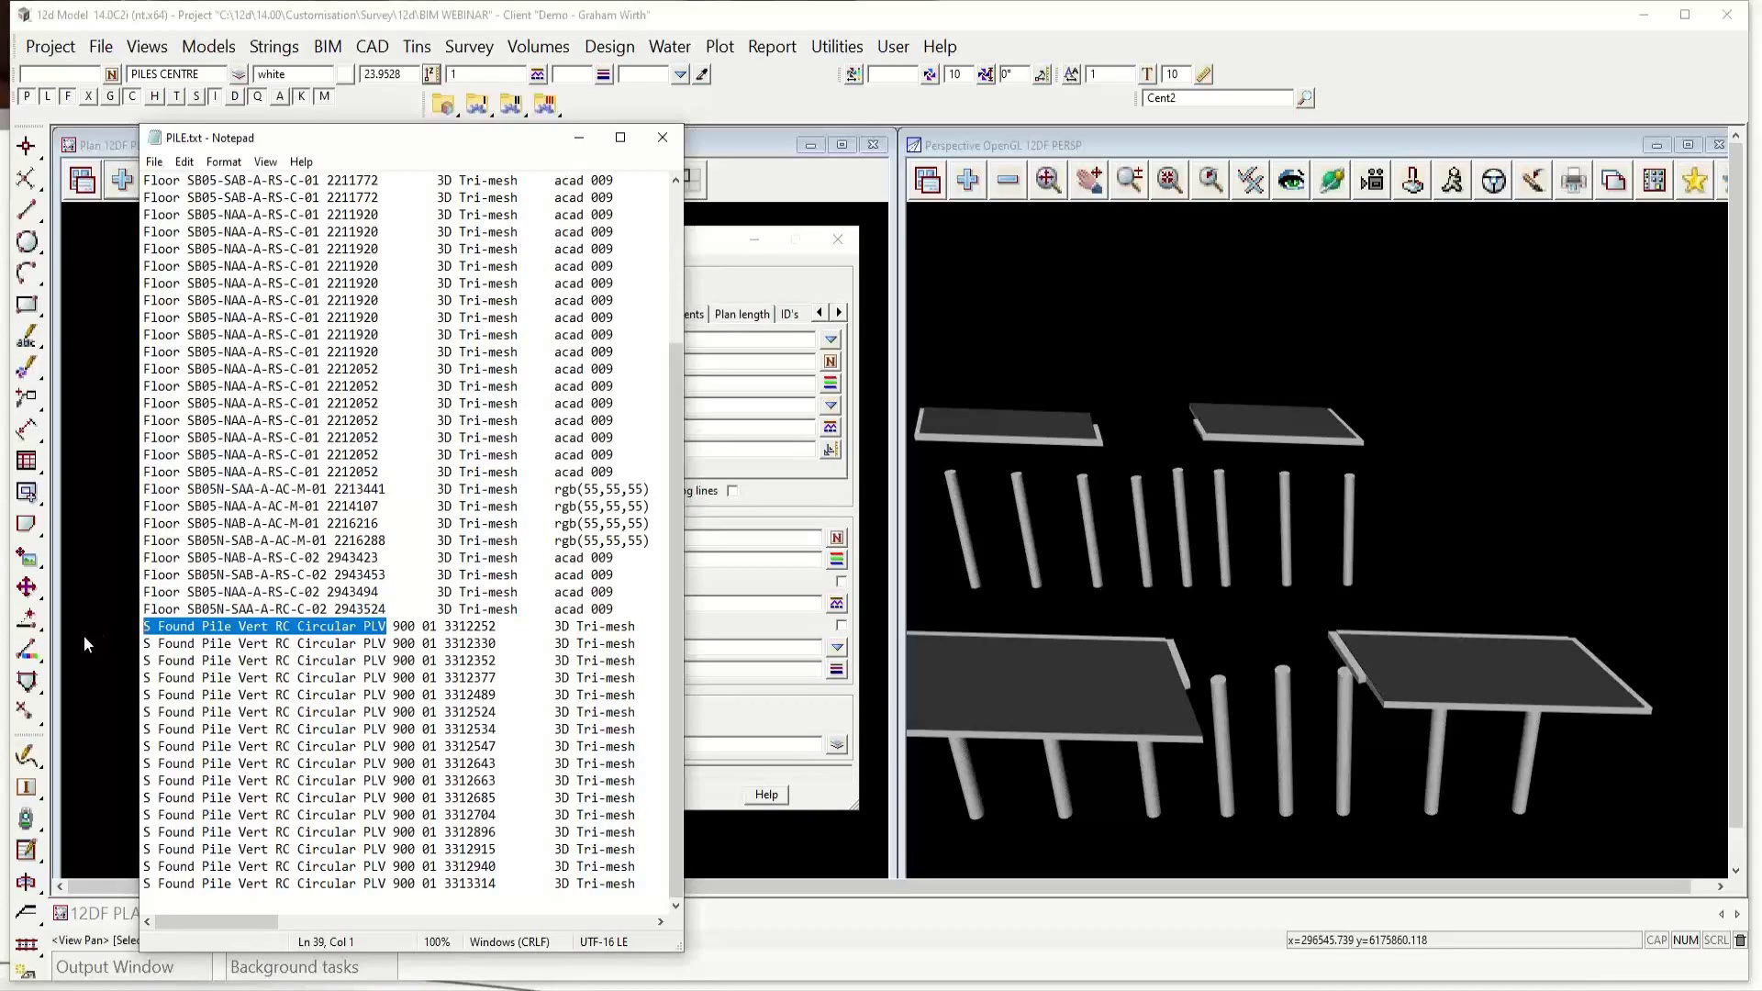
{"action": "left_click", "coordinate": [660, 138]}
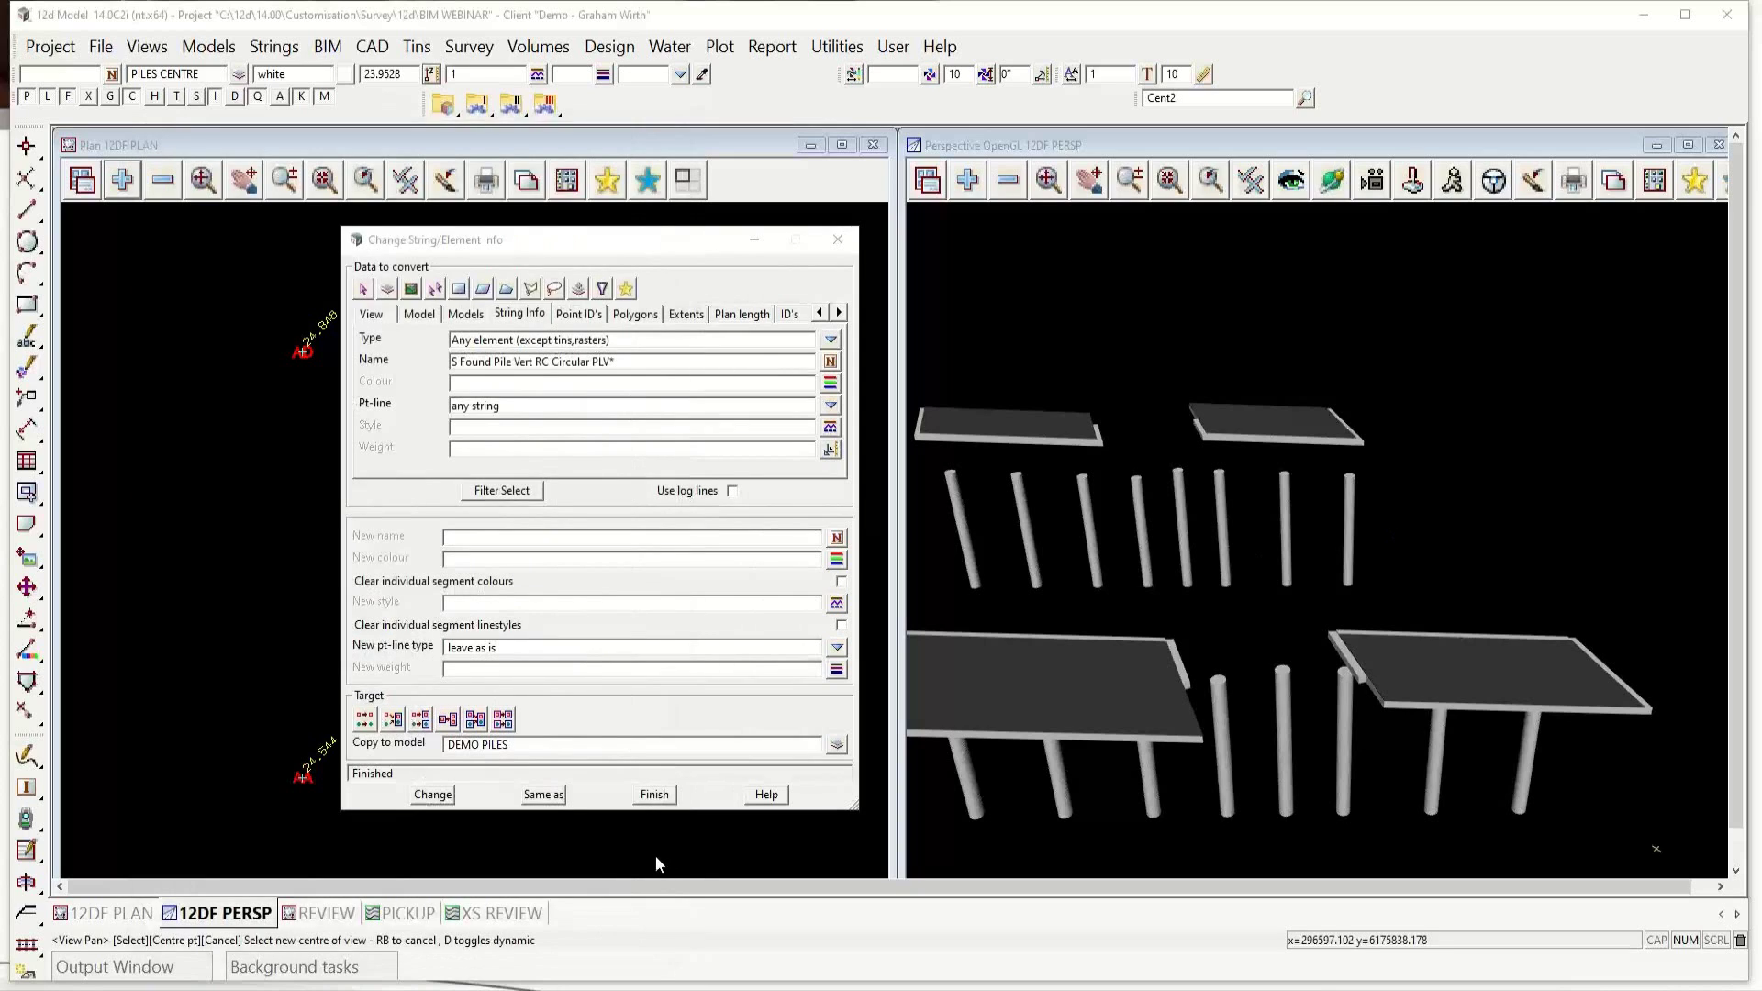
{"action": "left_click", "coordinate": [655, 795]}
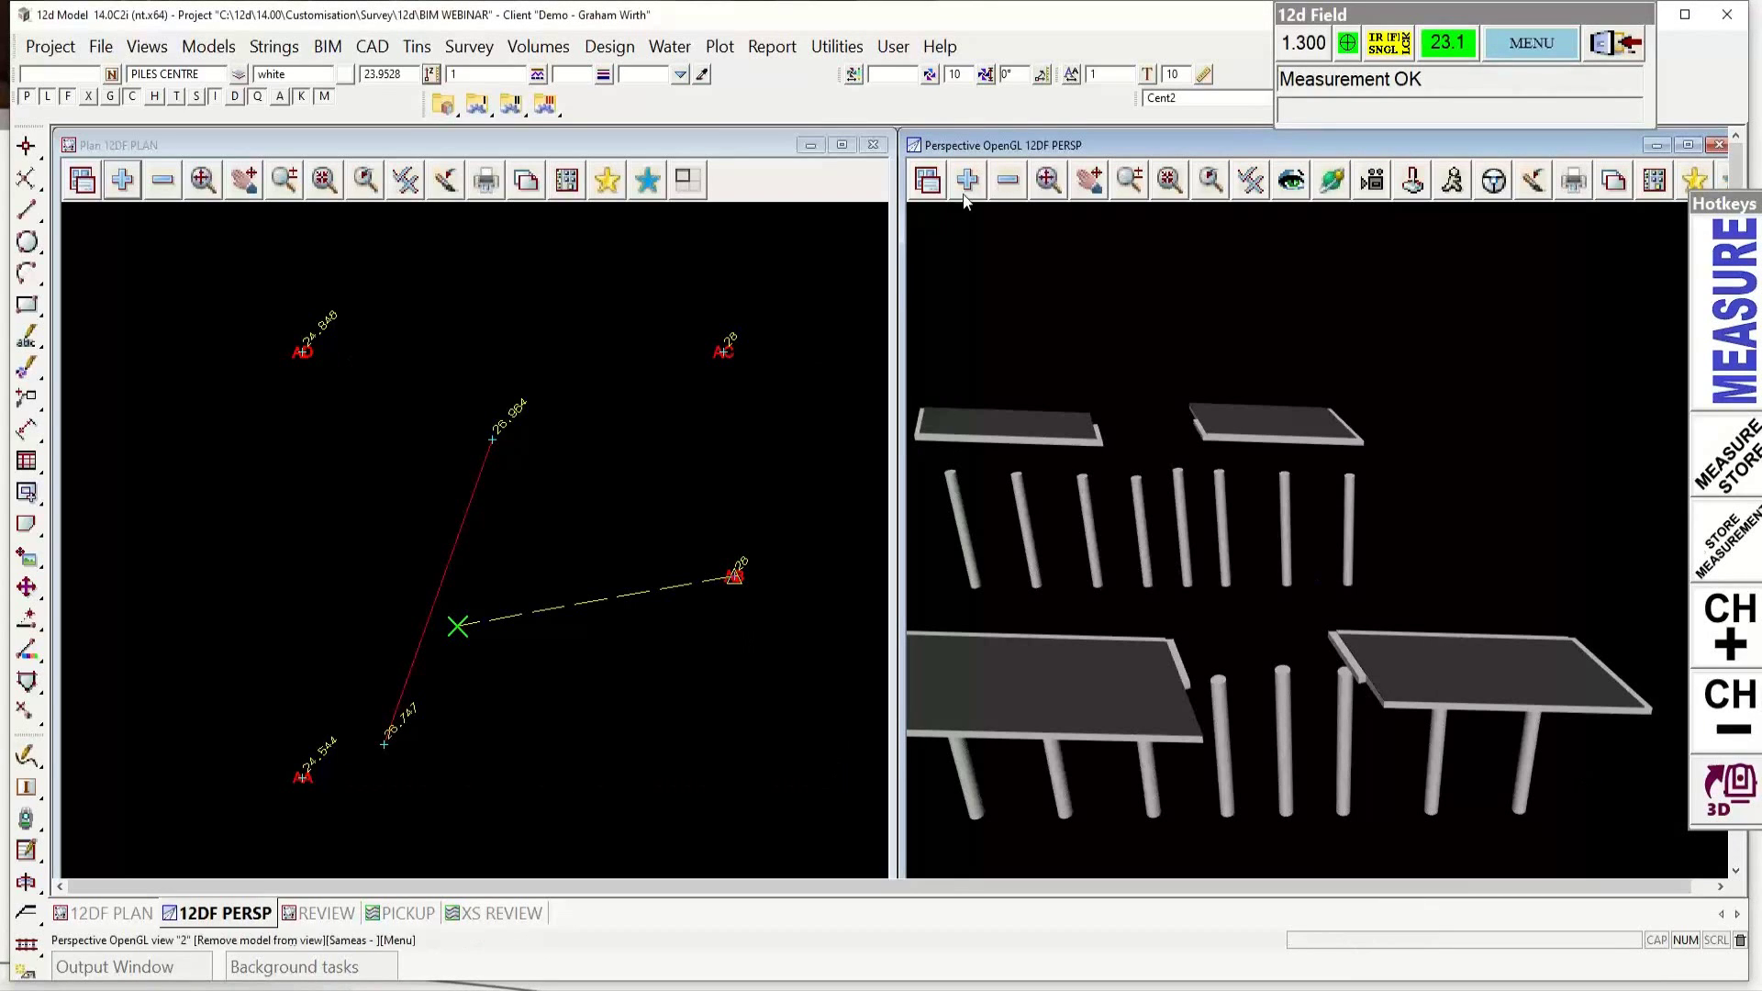
Step: Remove the DEMO IfcSlab model from the perspective view and add DEMO PILES to it
{"action": "left_click", "coordinate": [1014, 194]}
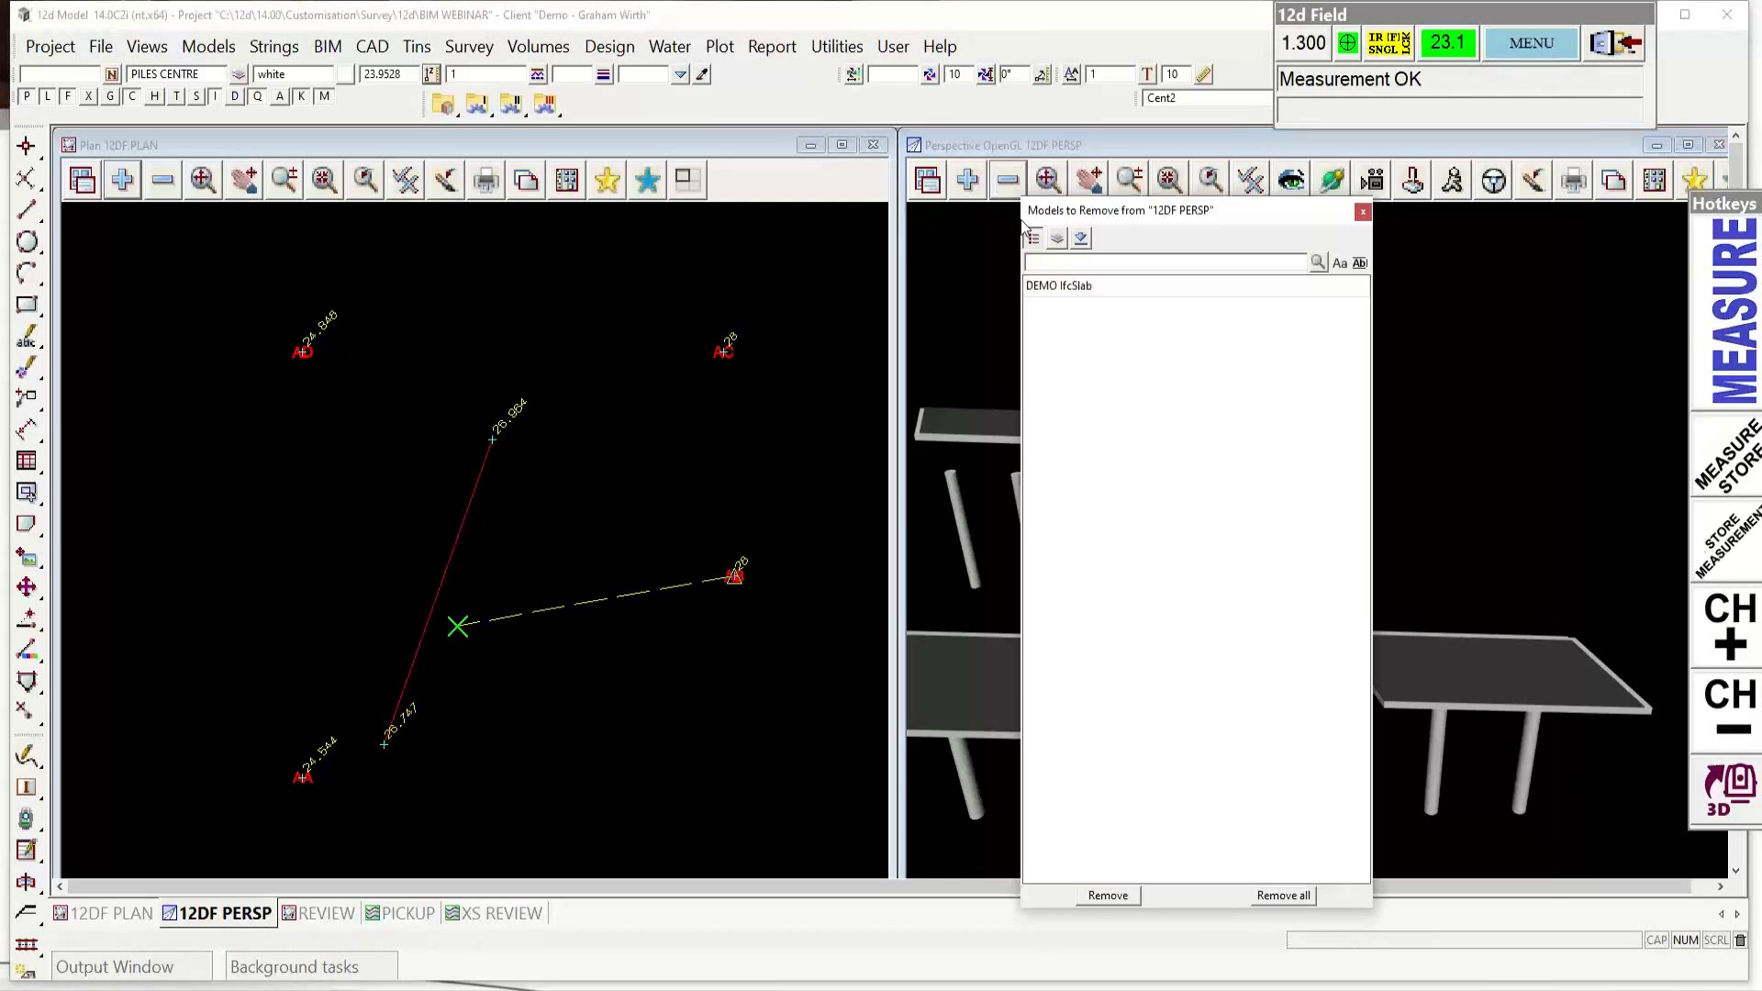
{"action": "double_click", "coordinate": [1070, 286]}
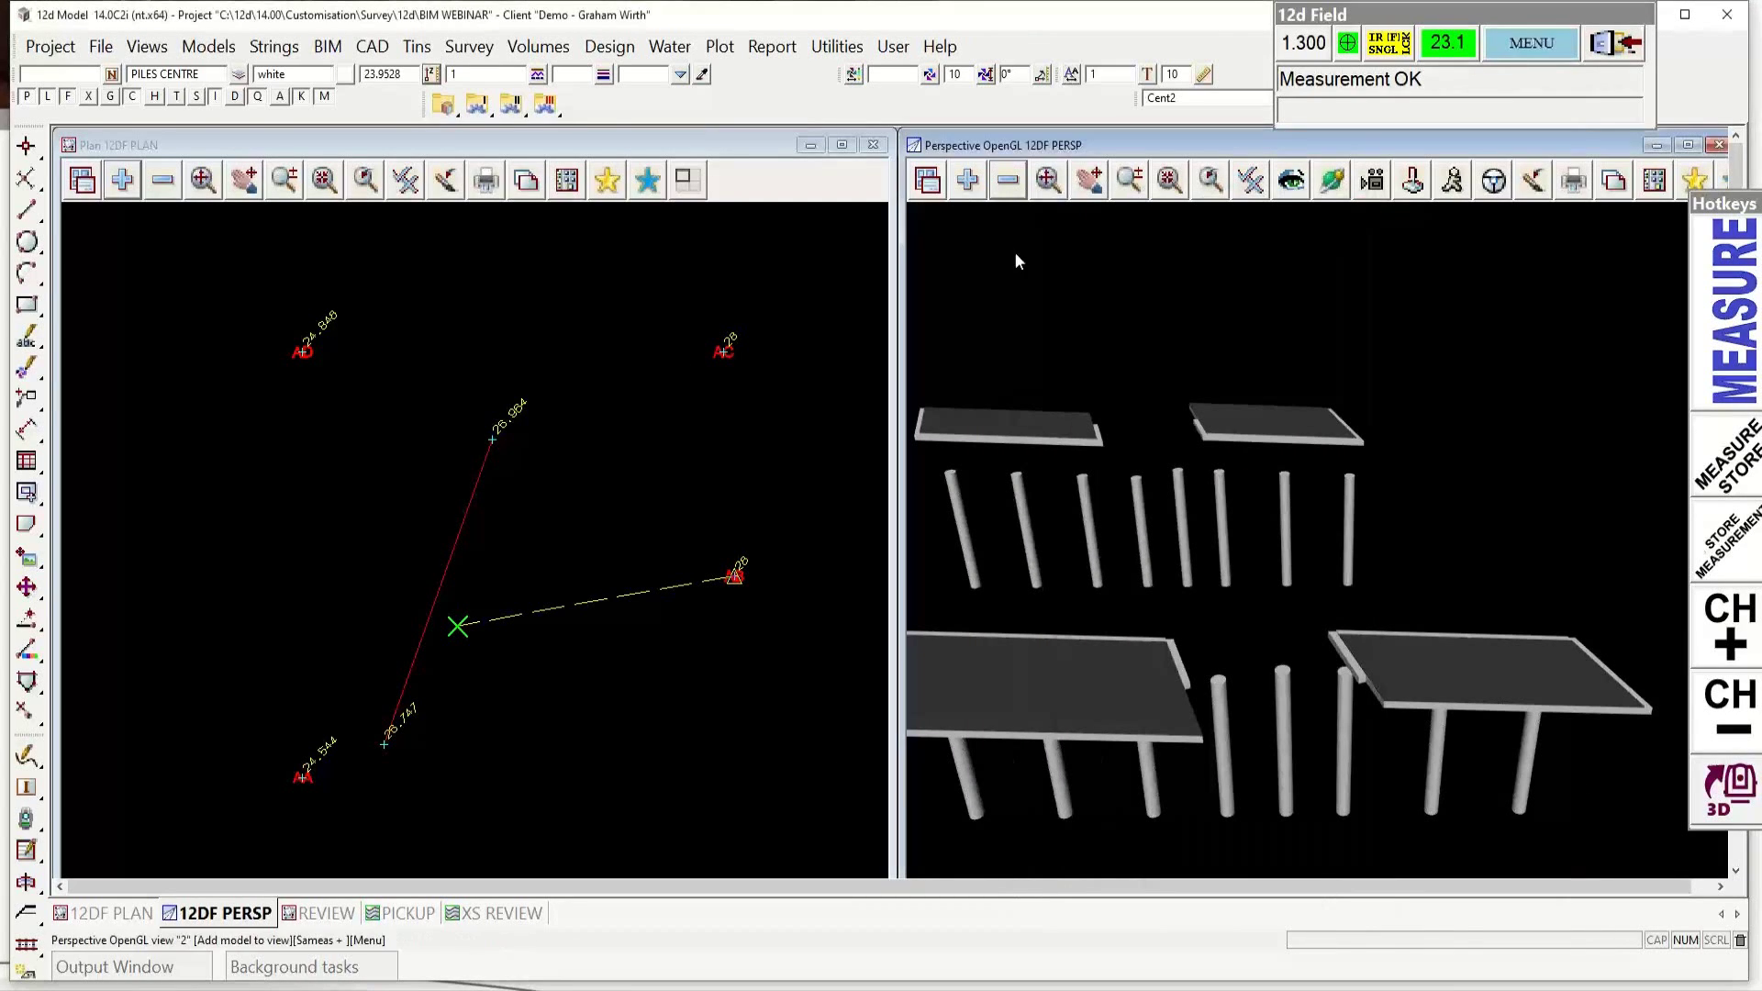
{"action": "left_click", "coordinate": [967, 180]}
{"action": "double_click", "coordinate": [1090, 468]}
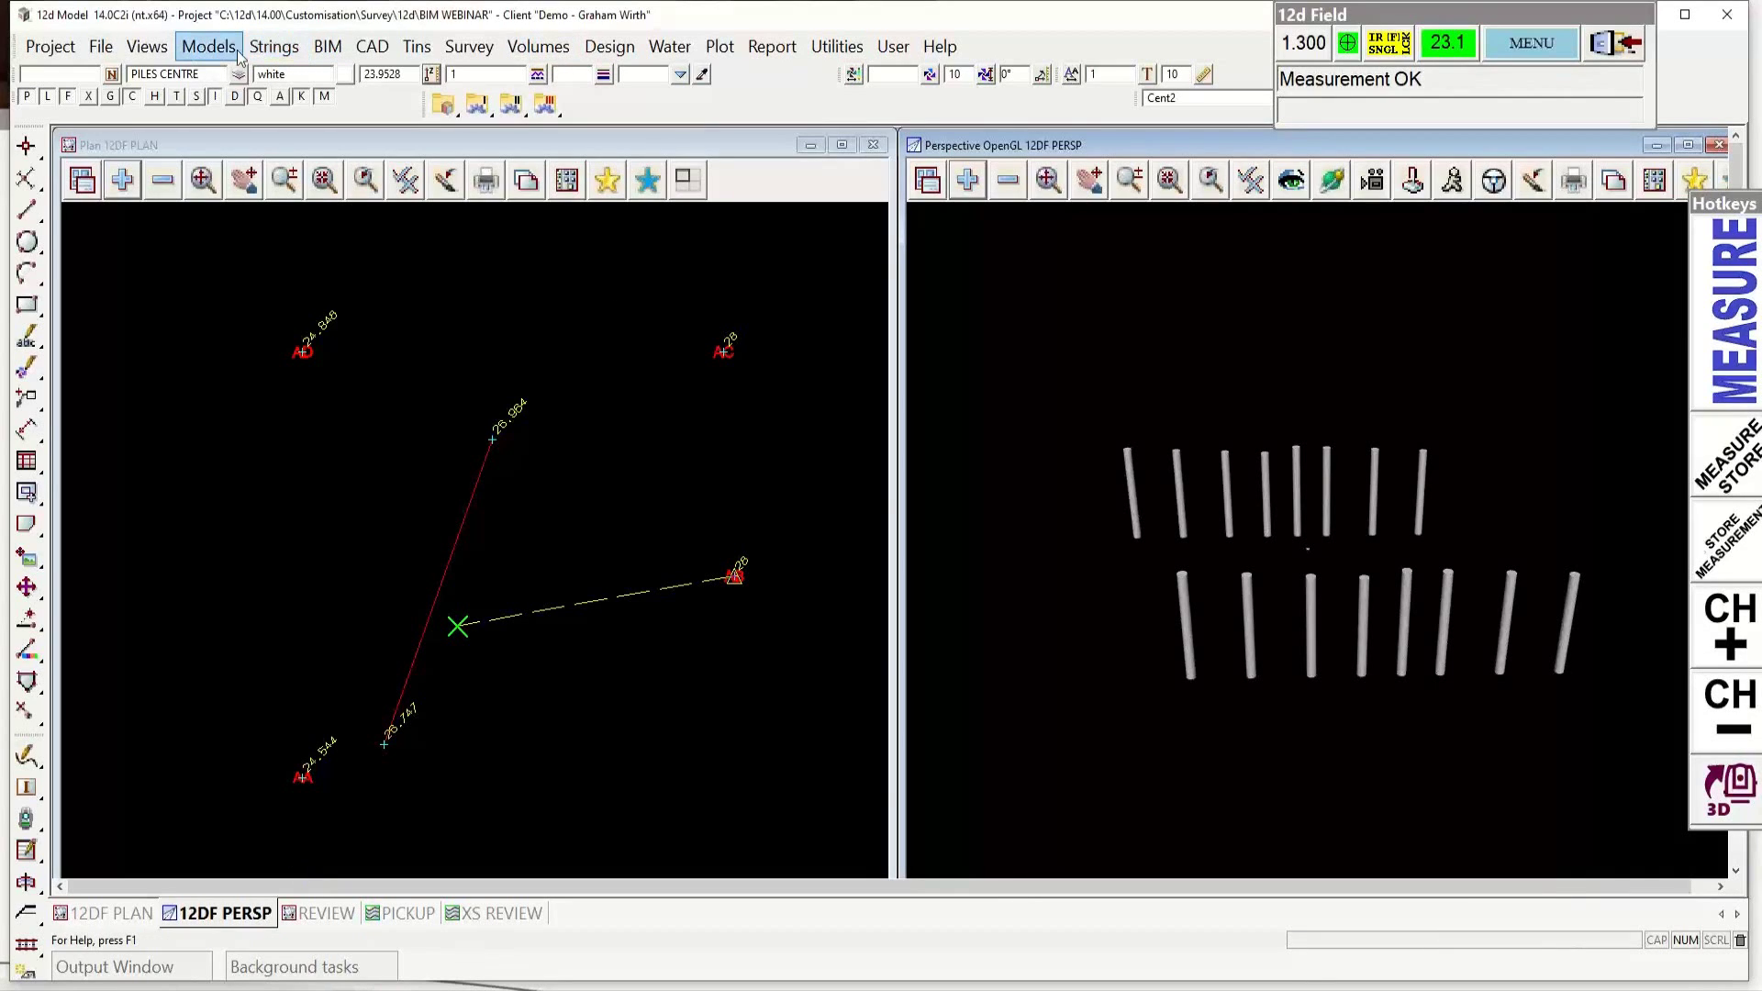
Step: Add the DEMO PILES model to the plan view and examine the triangulated mesh of one pile close up
{"action": "left_click", "coordinate": [323, 50]}
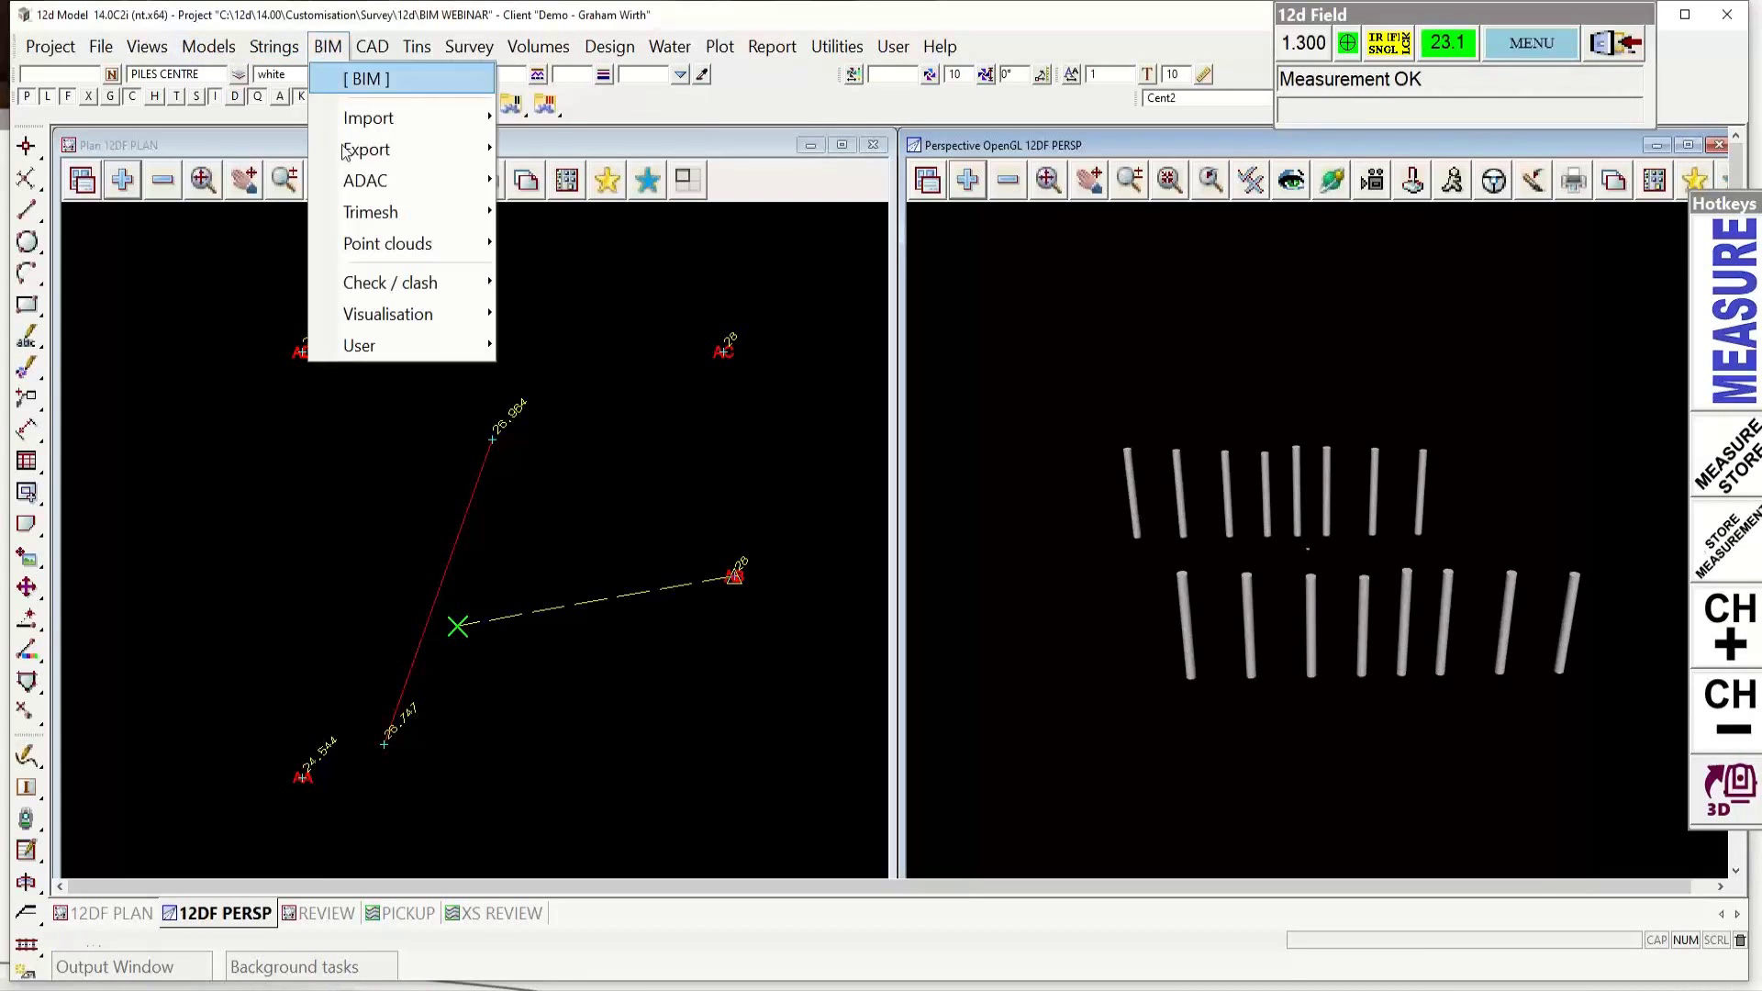
{"action": "mouse_move", "coordinate": [361, 216]}
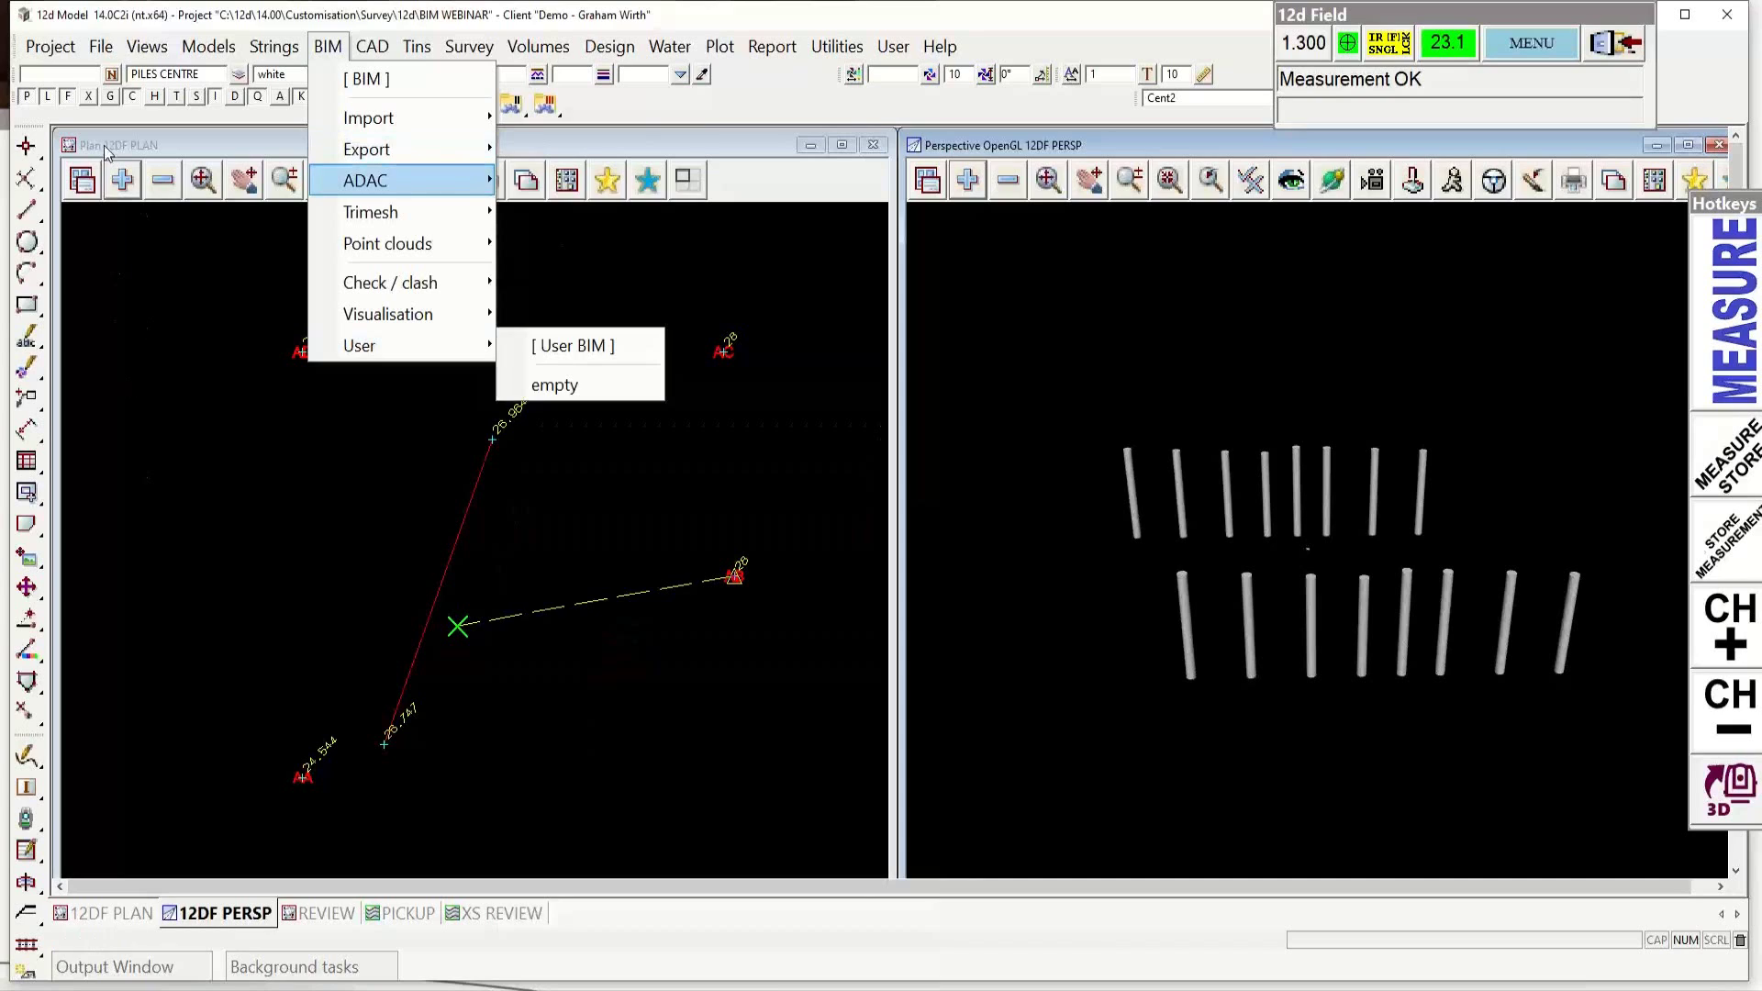
{"action": "left_click", "coordinate": [122, 181]}
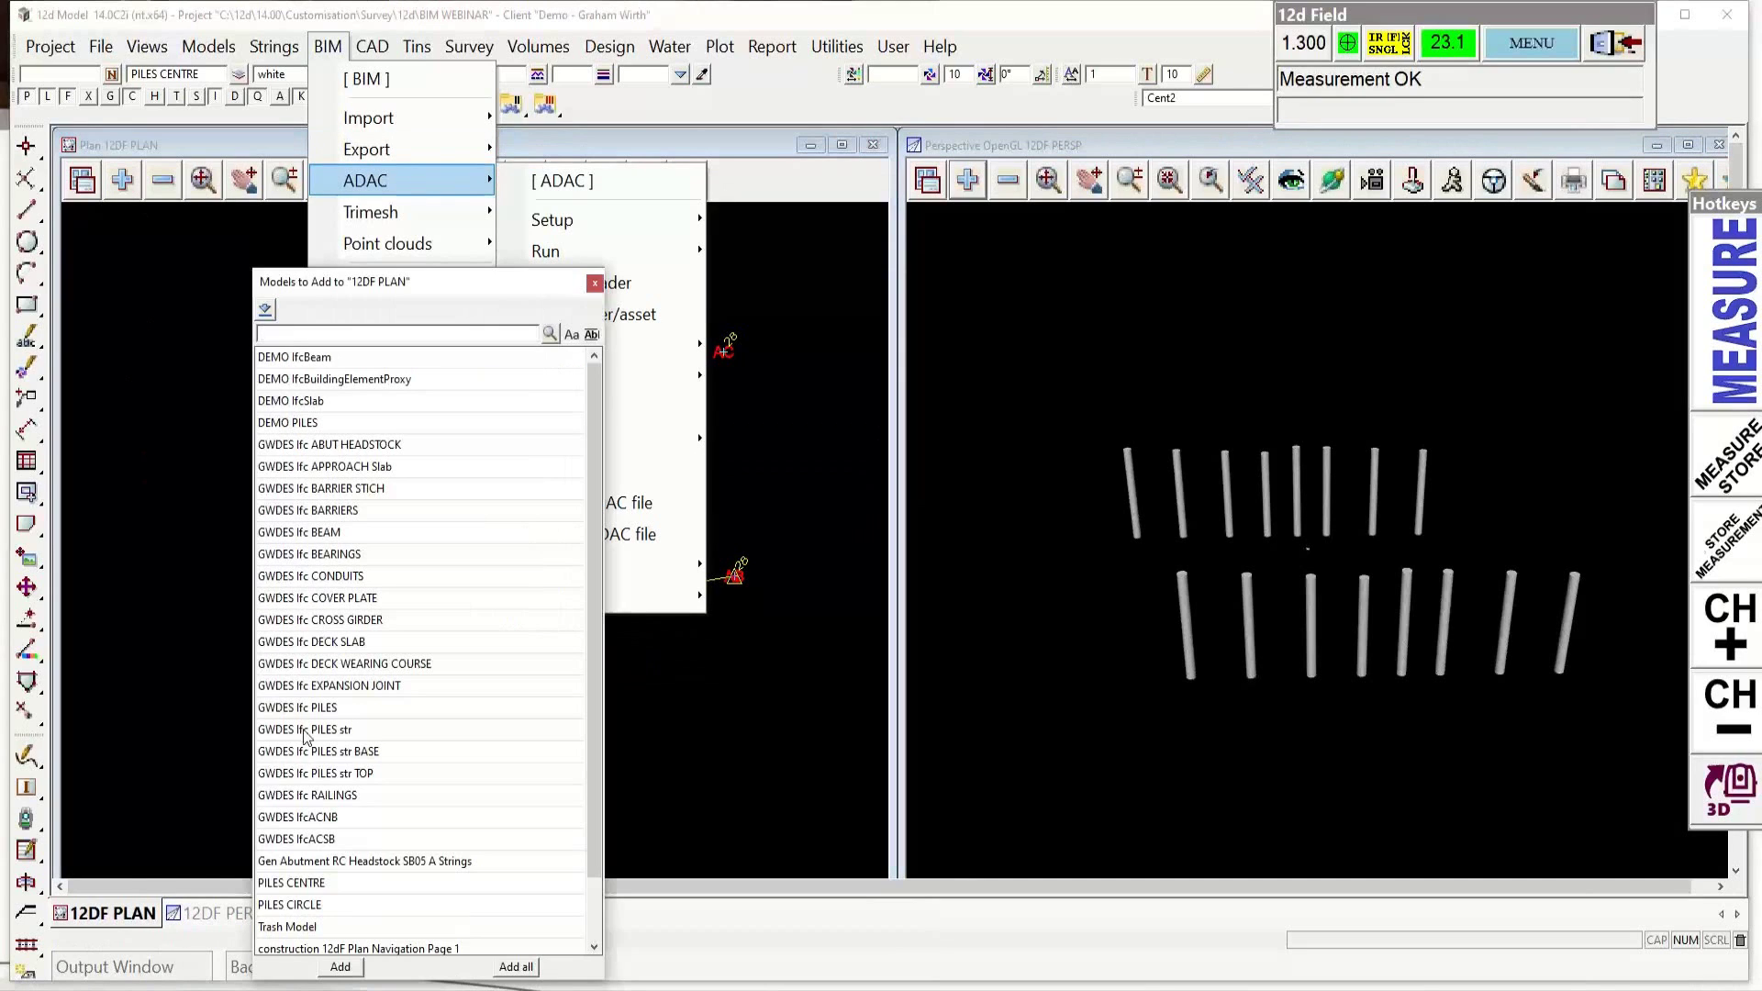
{"action": "double_click", "coordinate": [303, 424]}
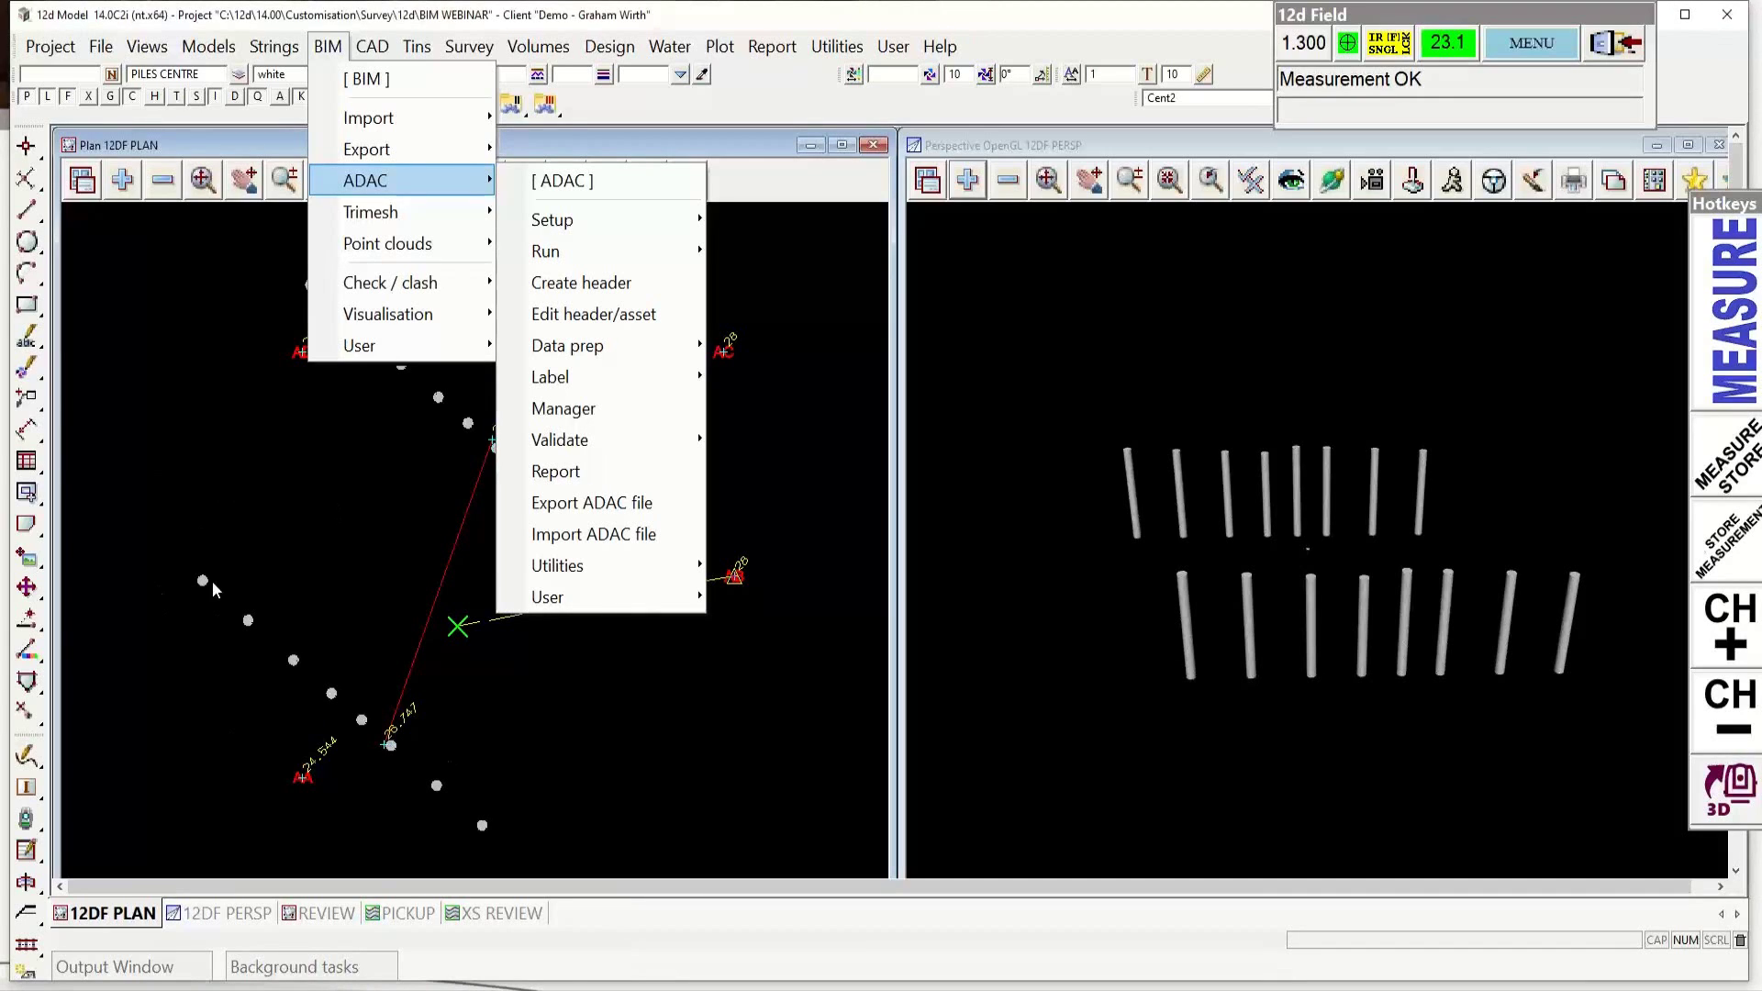
{"action": "left_click", "coordinate": [184, 606]}
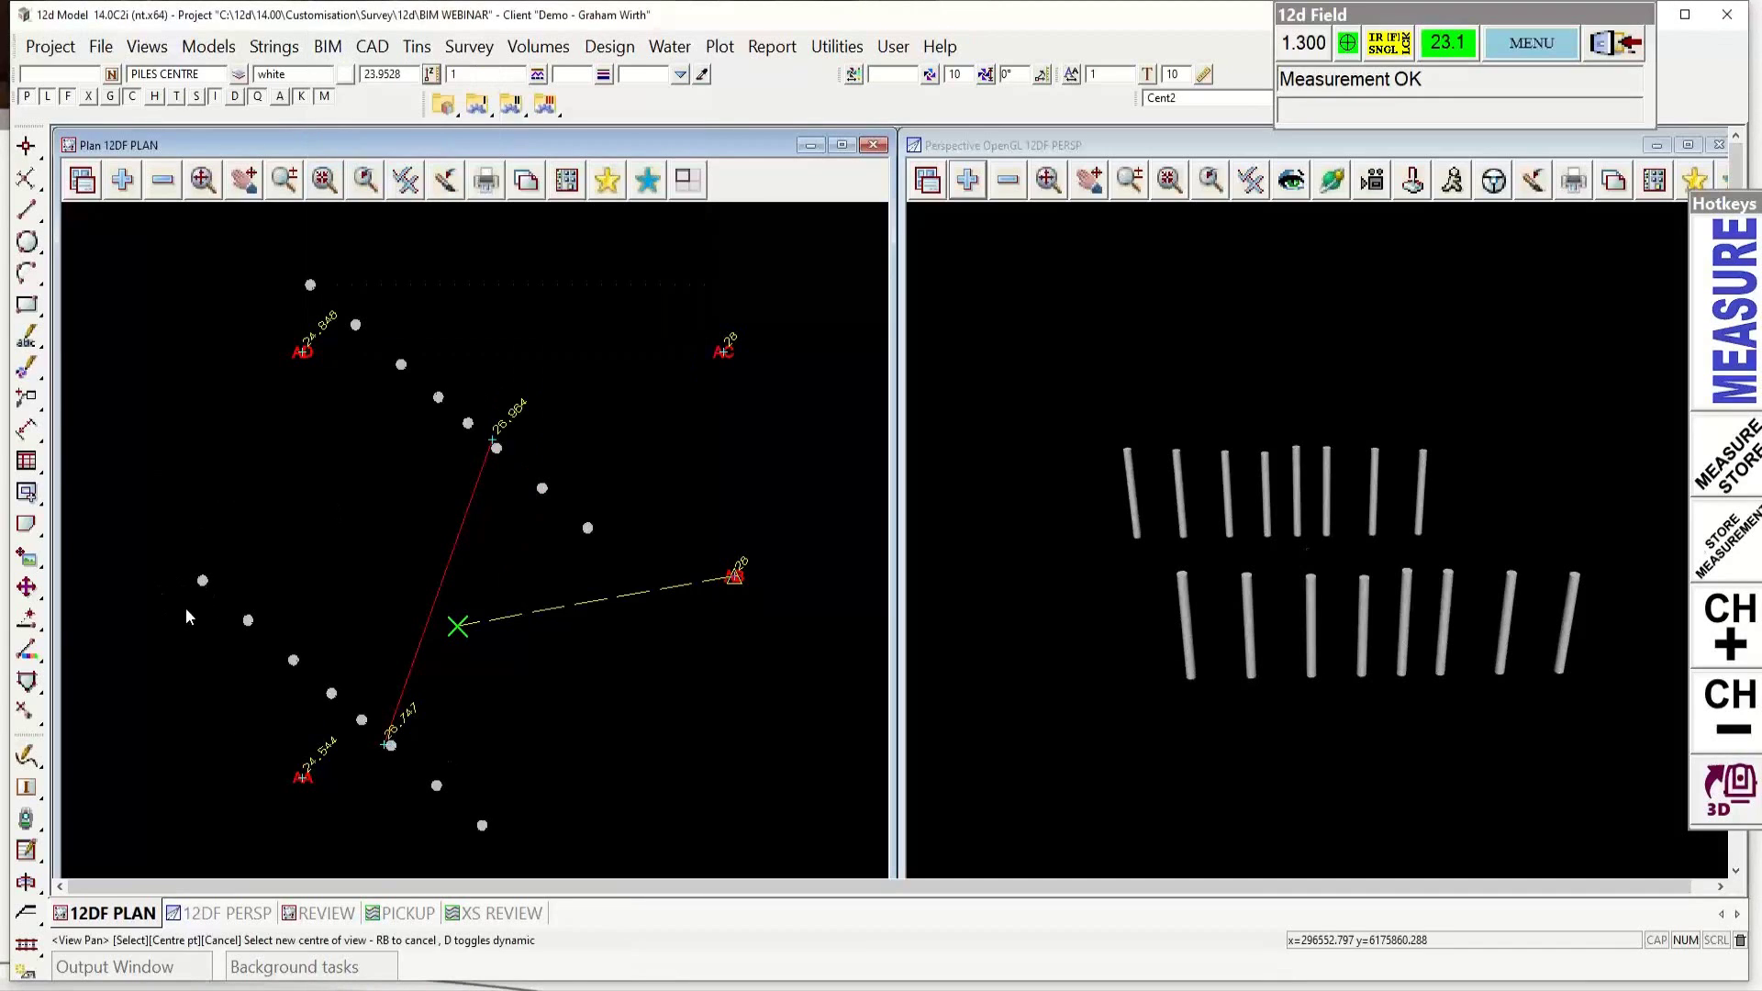
{"action": "scroll", "coordinate": [192, 606], "scroll_direction": "up", "scroll_amount": 2}
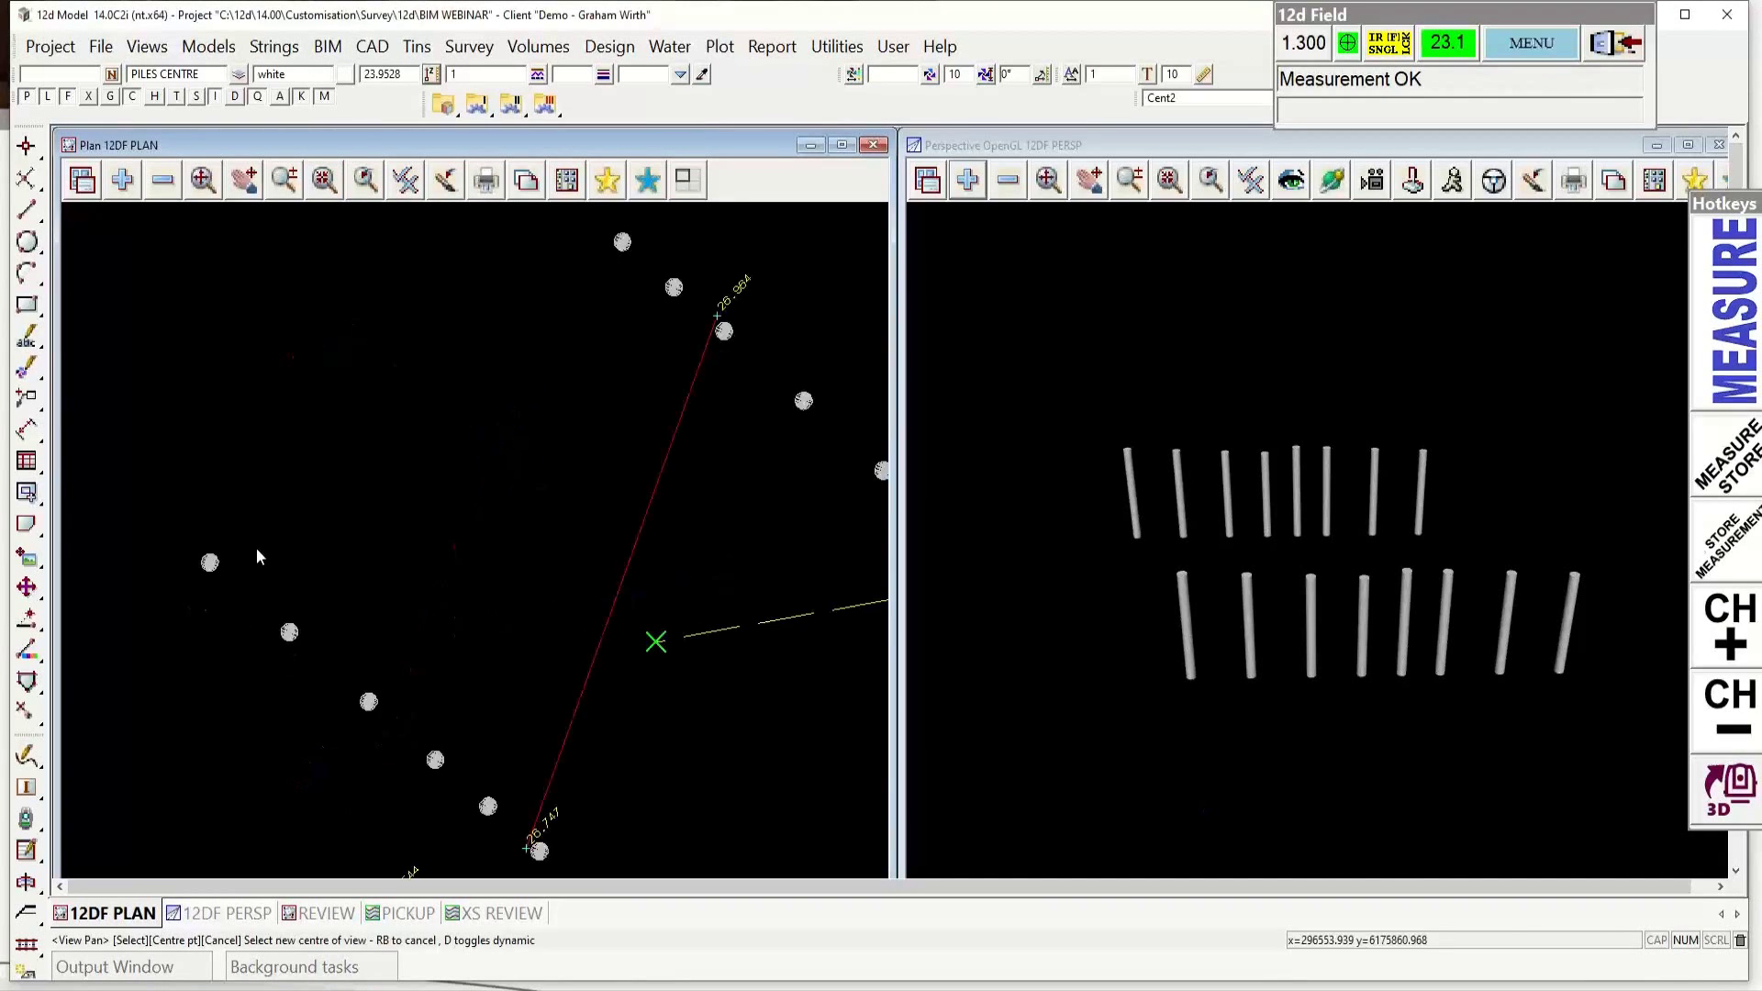
{"action": "scroll", "coordinate": [256, 548], "scroll_direction": "up", "scroll_amount": 7}
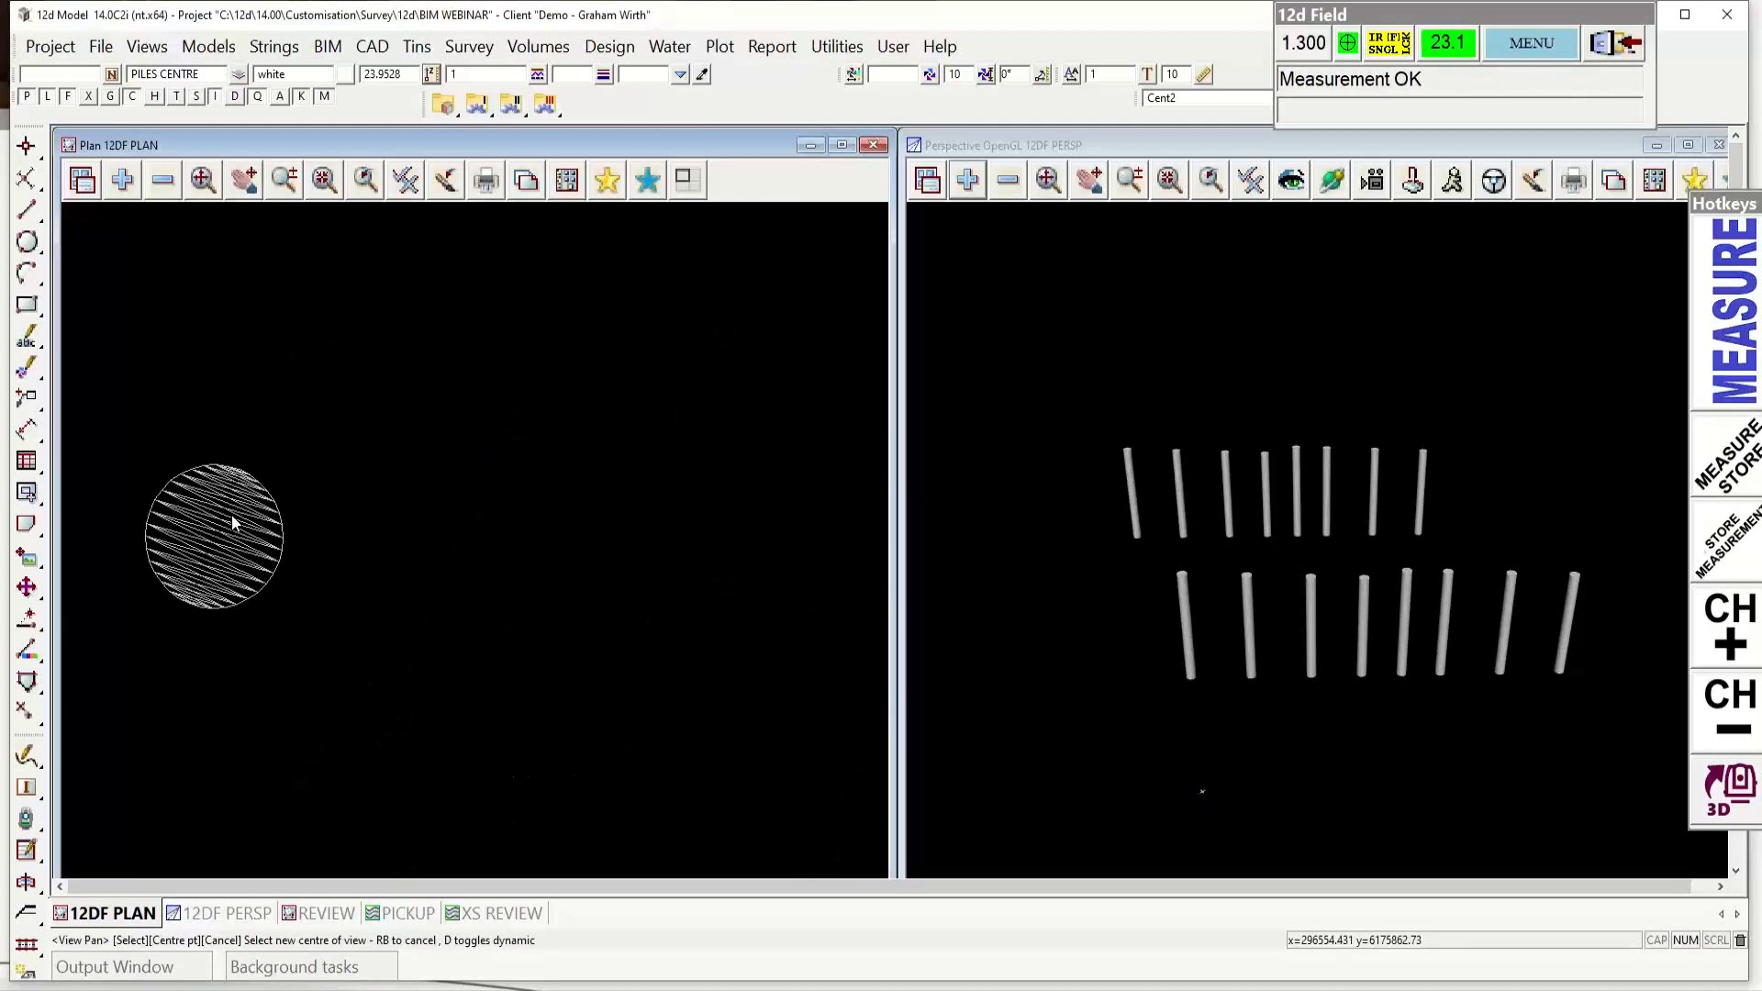
{"action": "scroll", "coordinate": [288, 645], "scroll_direction": "up", "scroll_amount": 3}
{"action": "scroll", "coordinate": [295, 650], "scroll_direction": "up", "scroll_amount": 4}
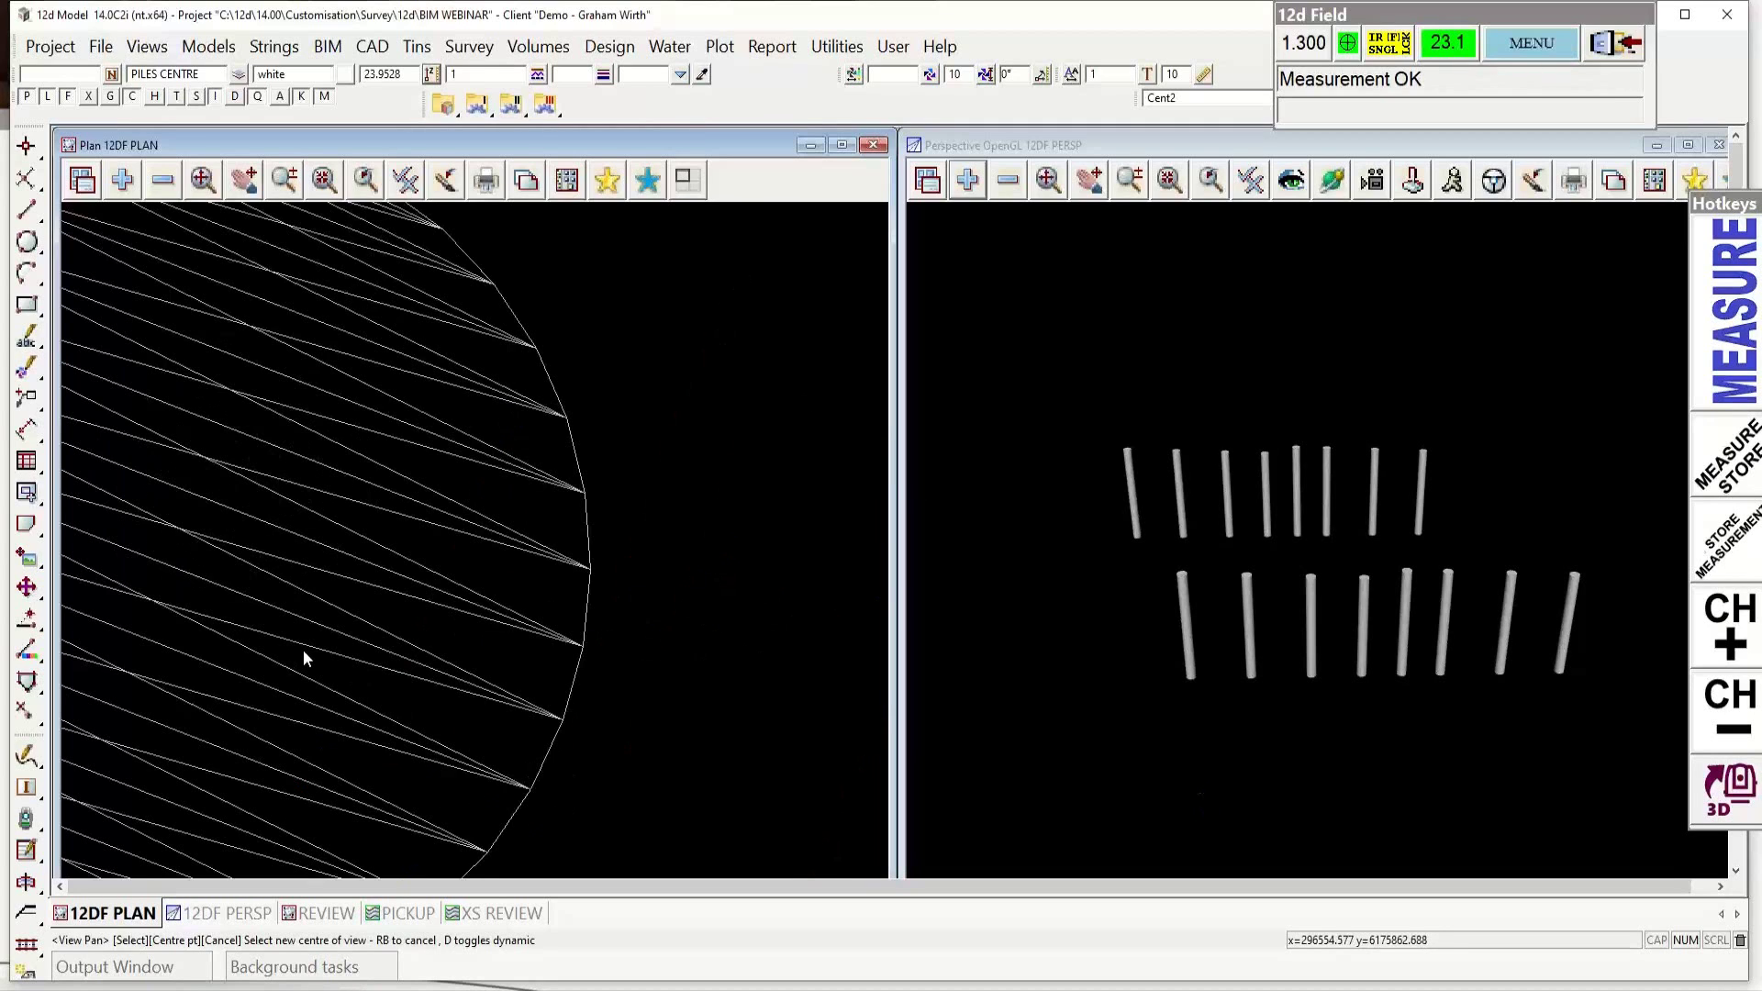
{"action": "scroll", "coordinate": [304, 651], "scroll_direction": "down", "scroll_amount": 4}
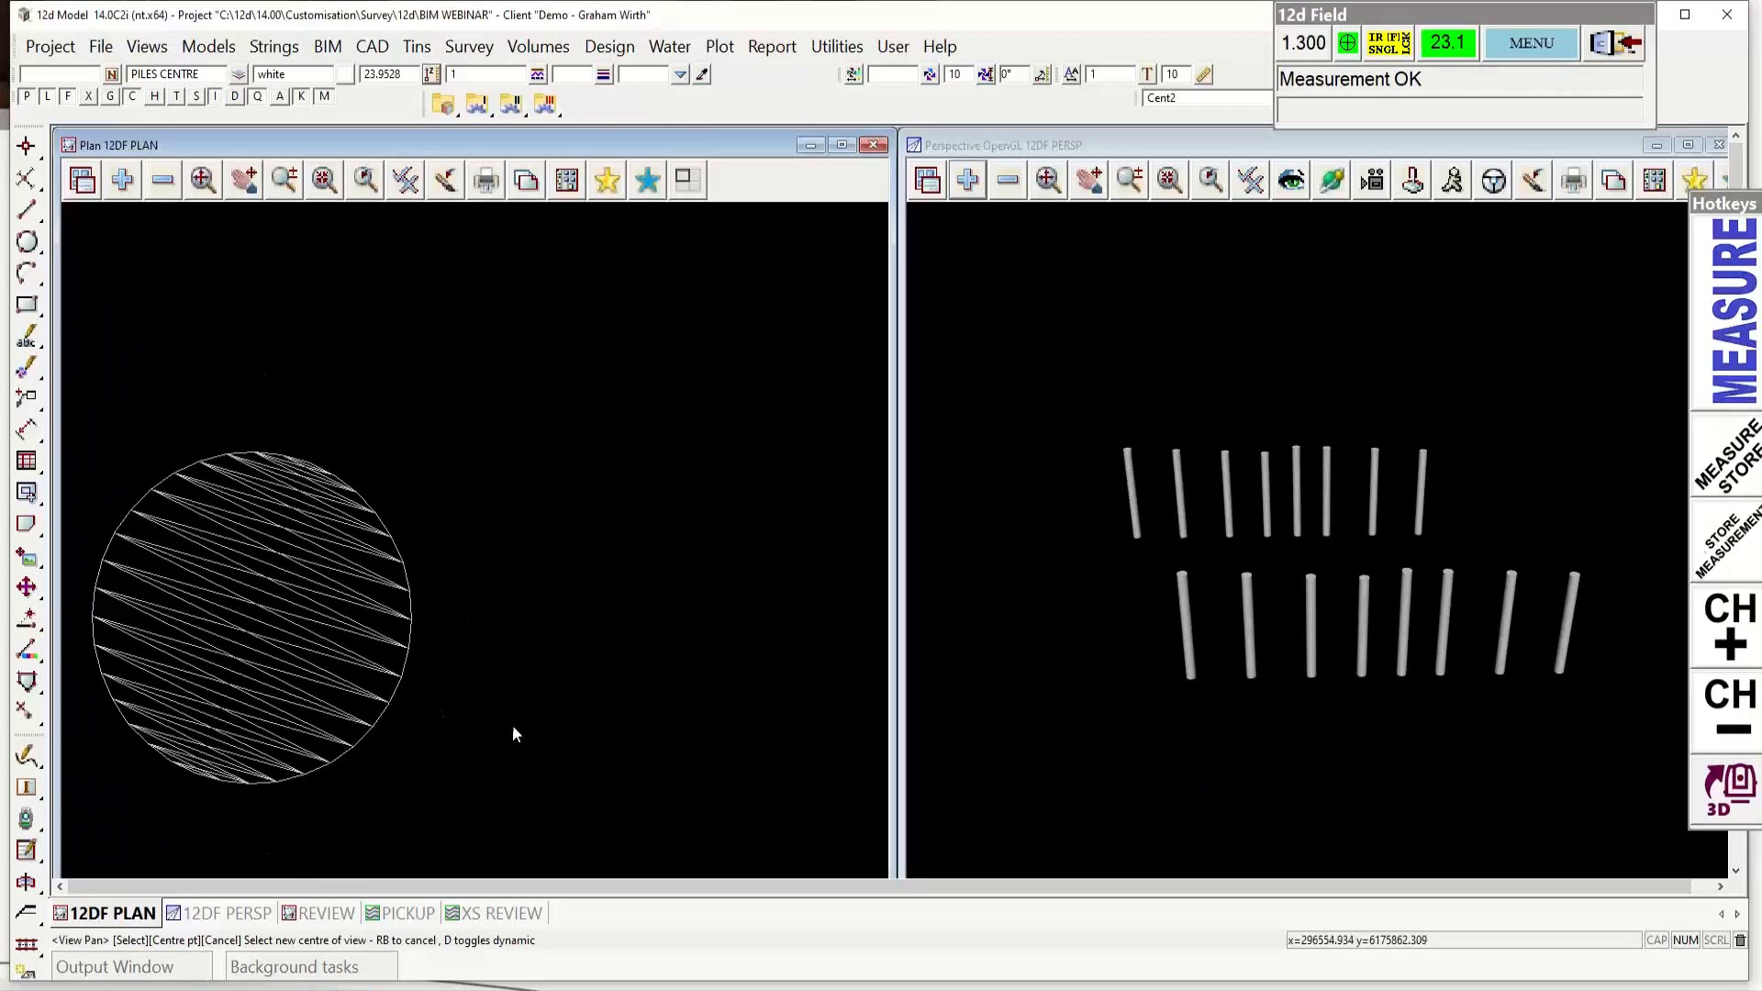
Step: Remove the DEMO PILES model from the plan view
{"action": "left_click", "coordinate": [160, 183]}
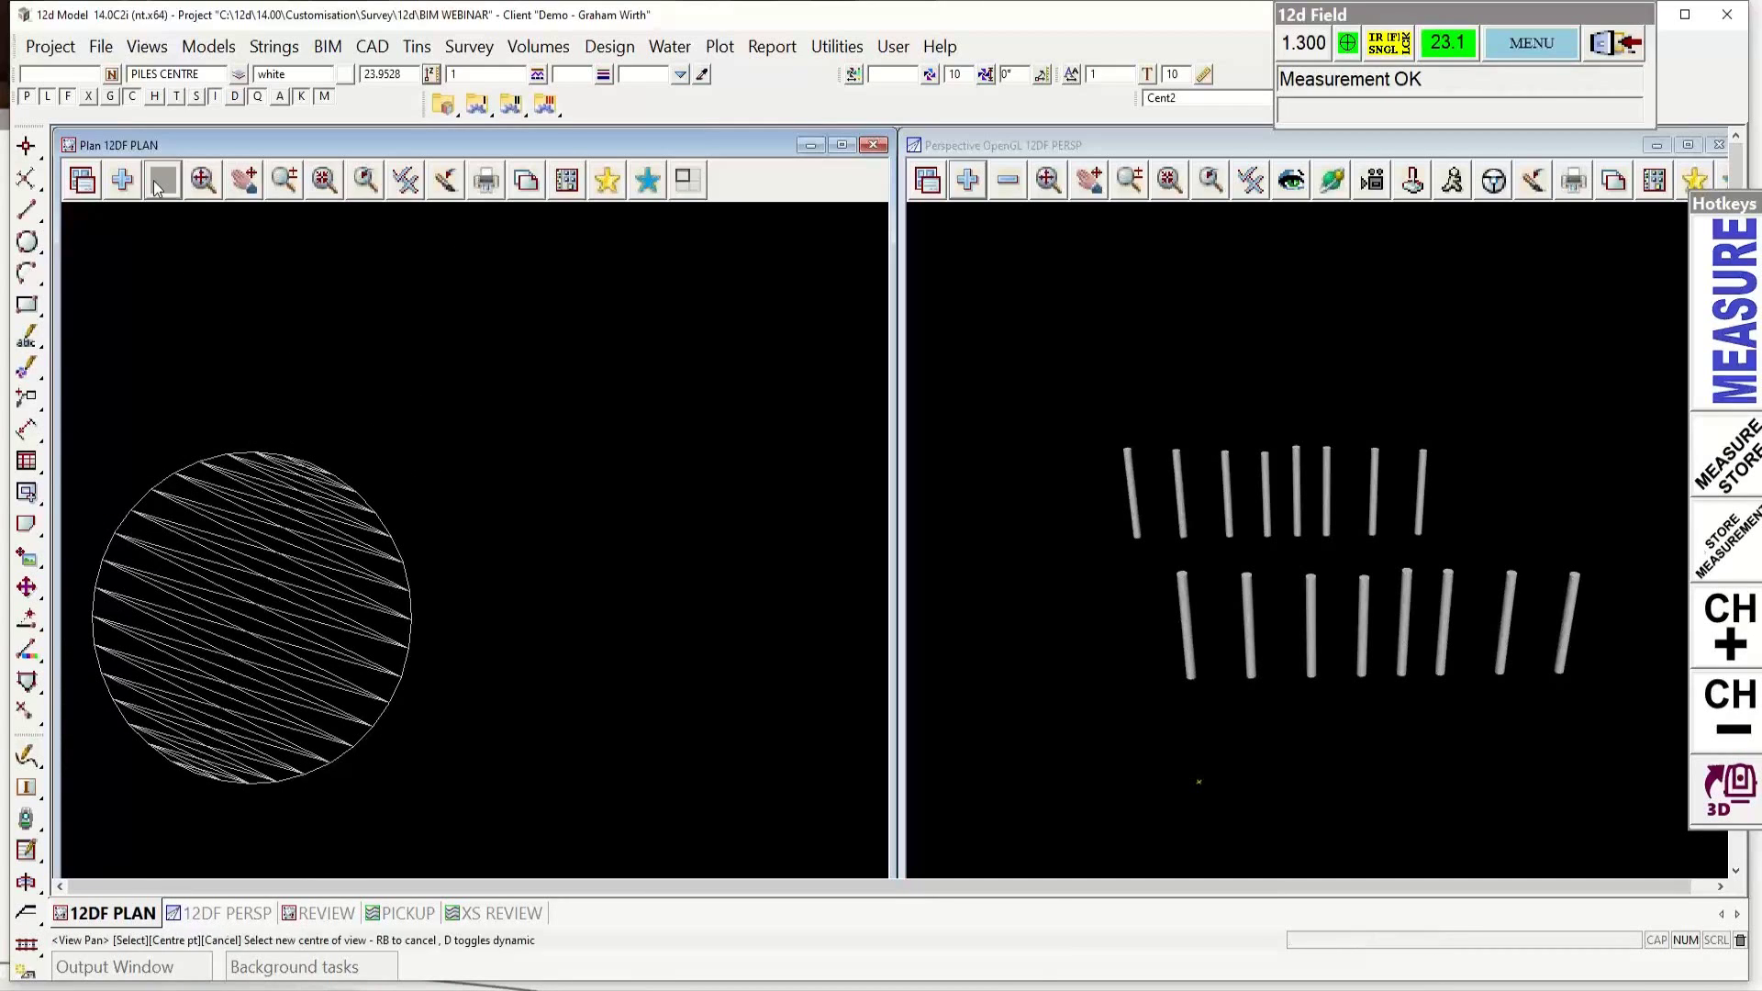
{"action": "left_click", "coordinate": [260, 403]}
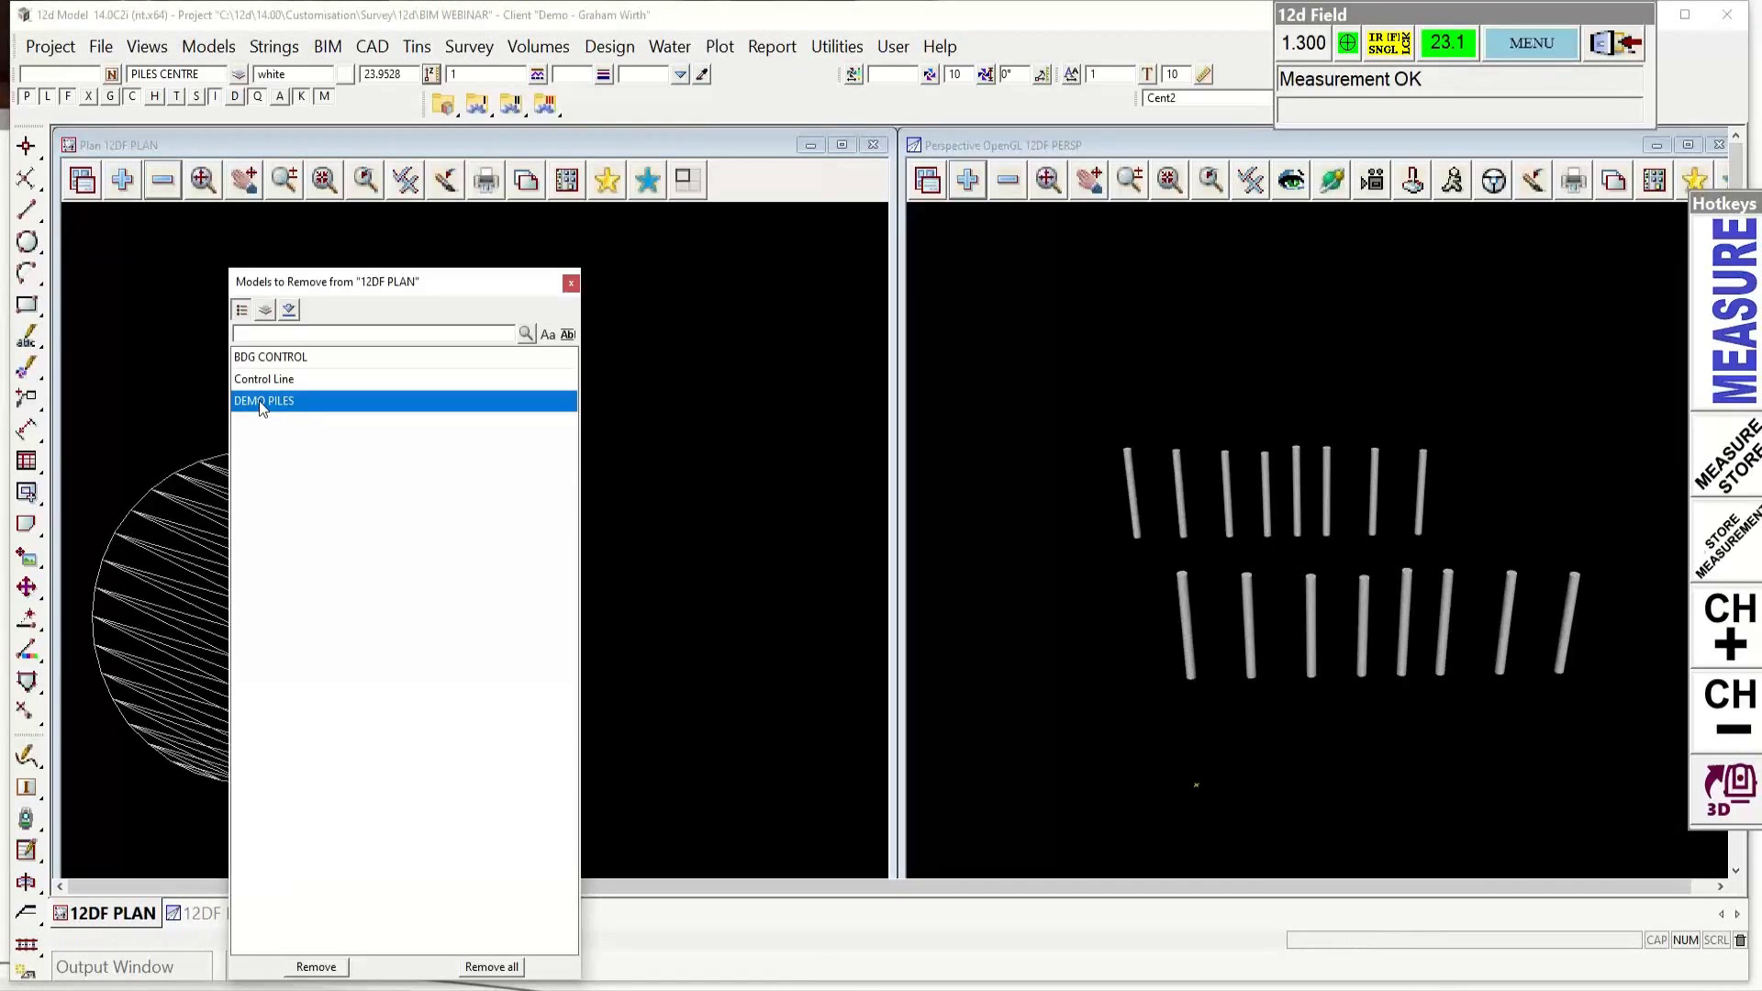
{"action": "left_click", "coordinate": [263, 404]}
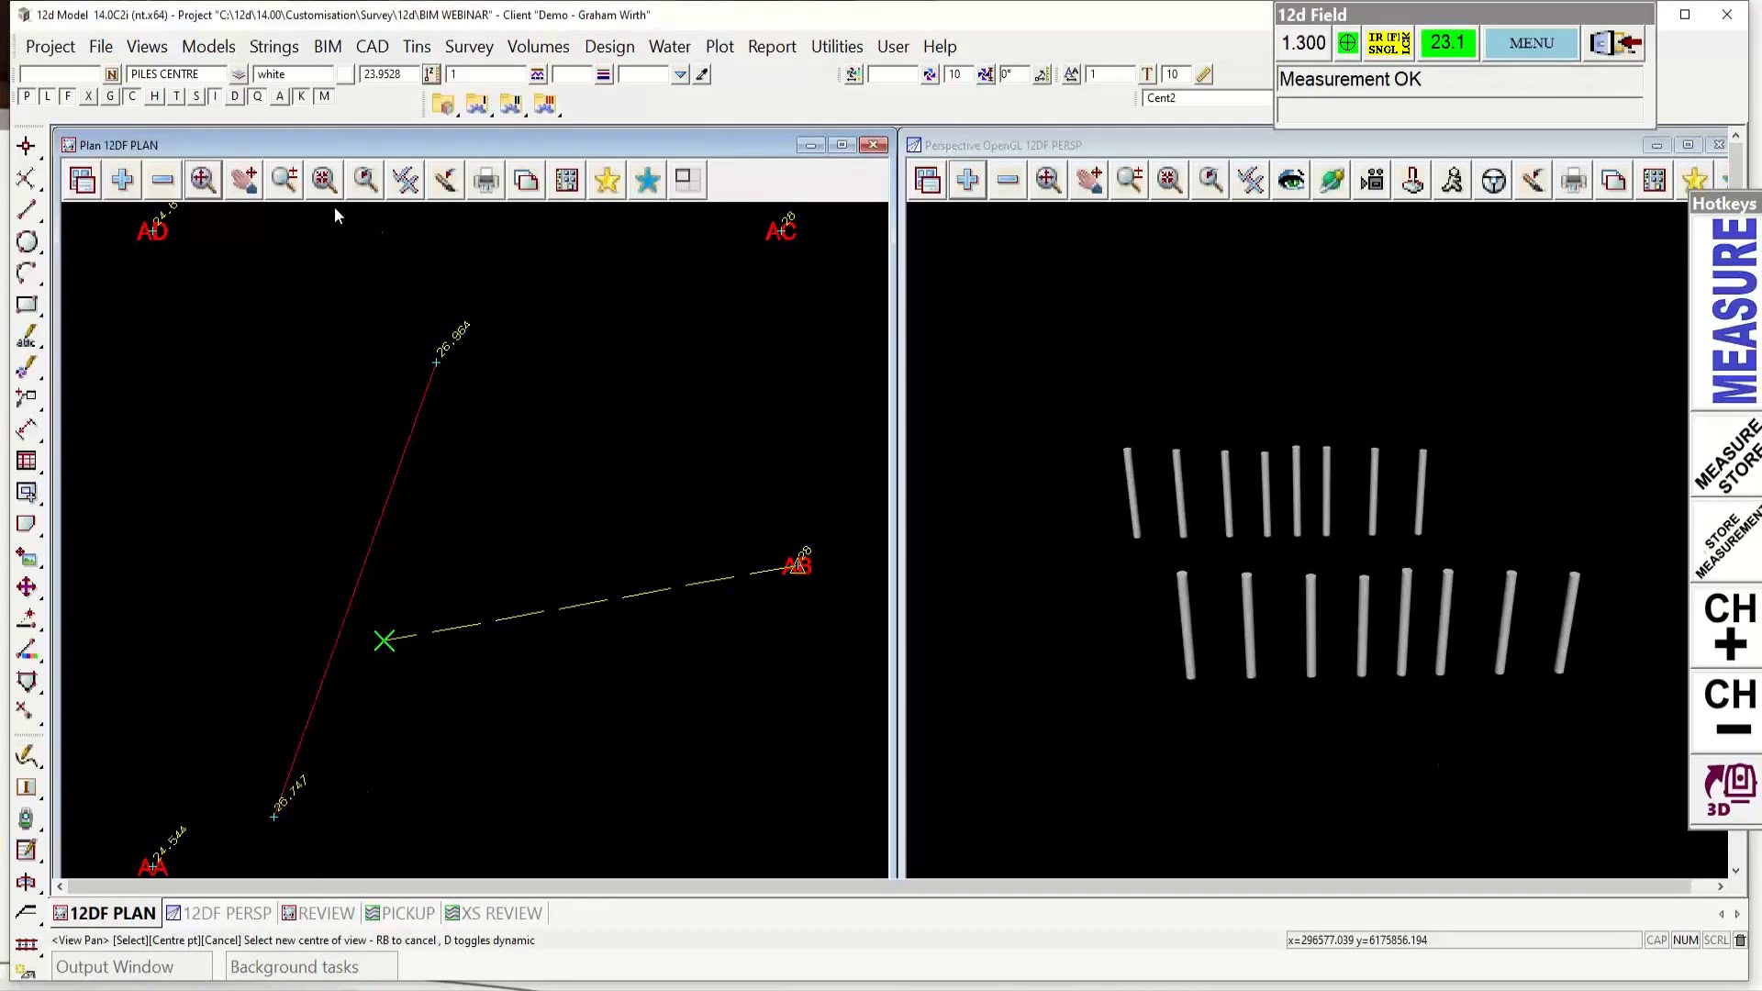
Step: Start getting strings from un-named trimesh edges, move the Trimesh Segments dialog over the plan view and choose DEMO PILES as source model
{"action": "left_click", "coordinate": [328, 46]}
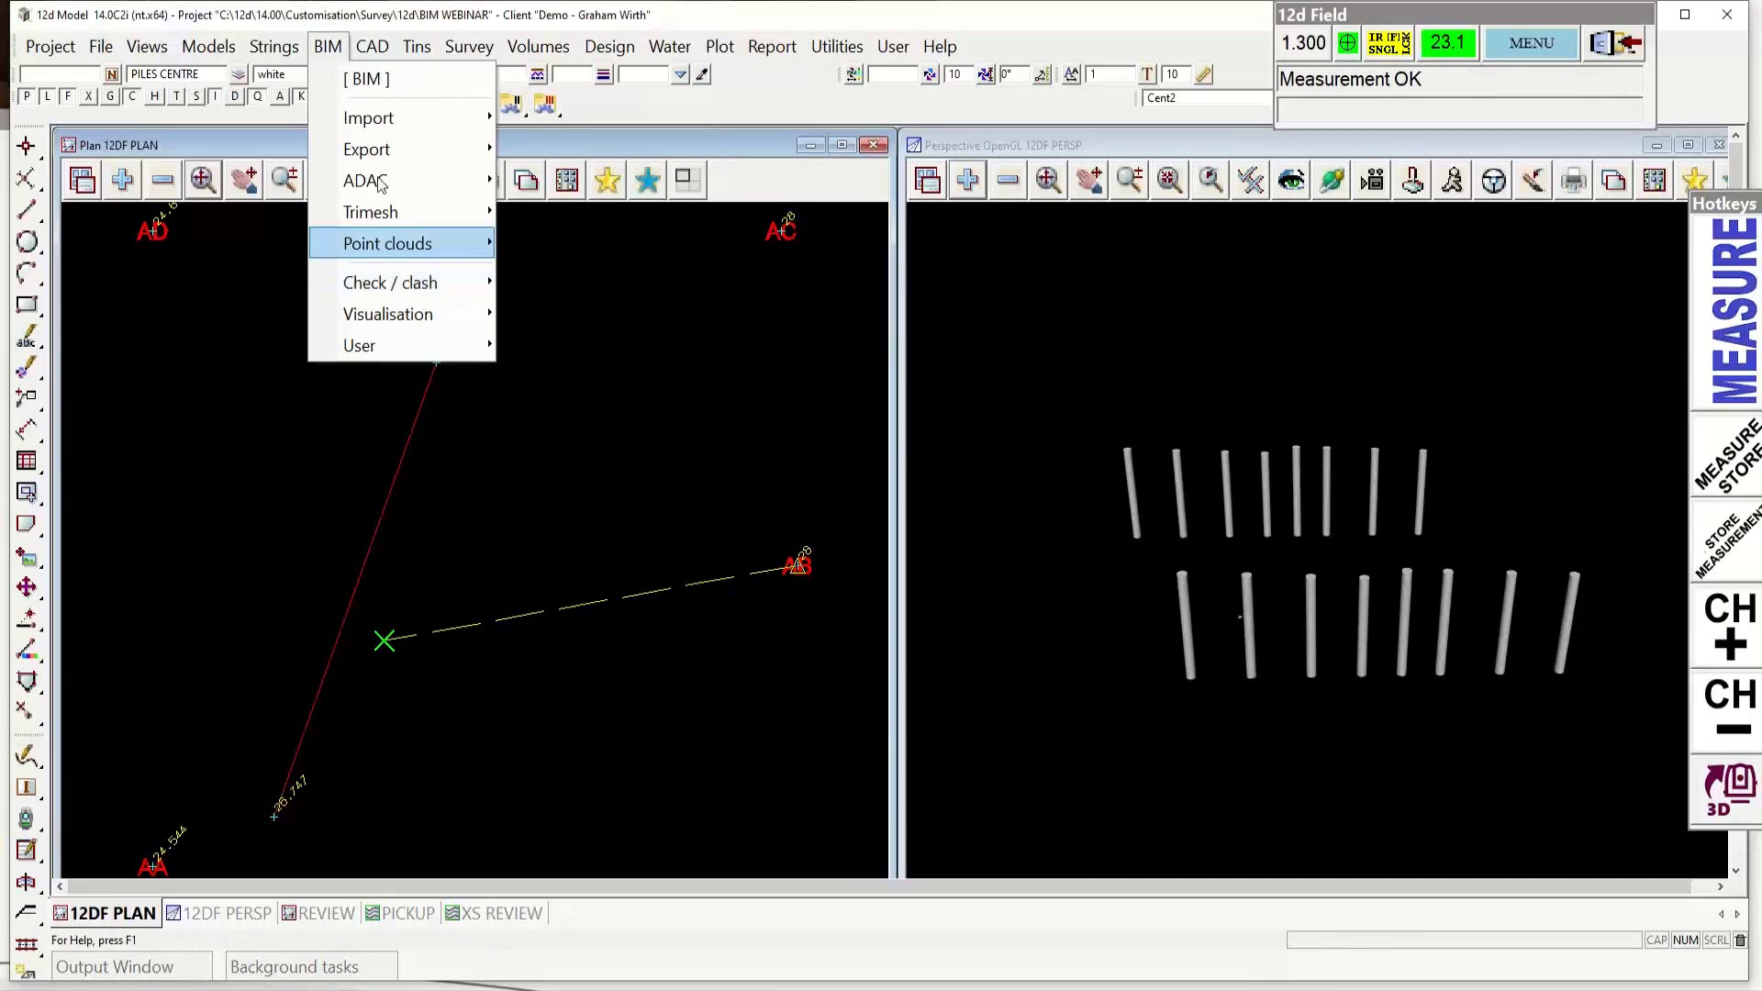
{"action": "mouse_move", "coordinate": [385, 213]}
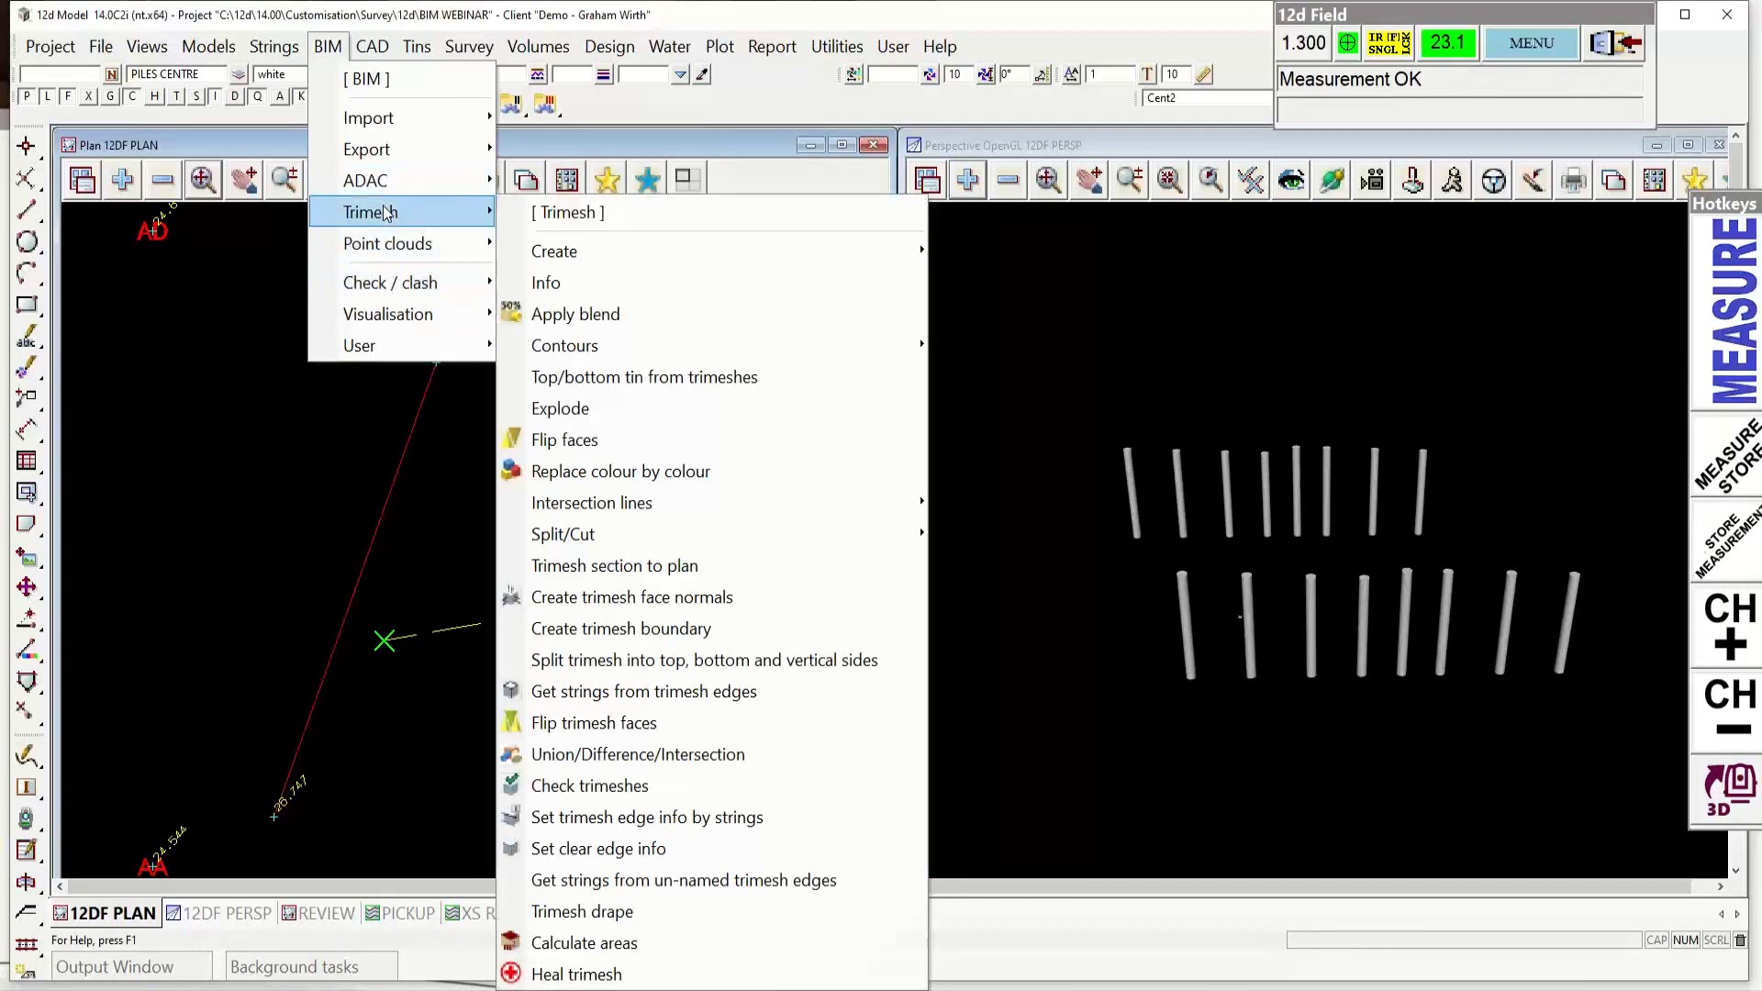
{"action": "left_click", "coordinate": [722, 881]}
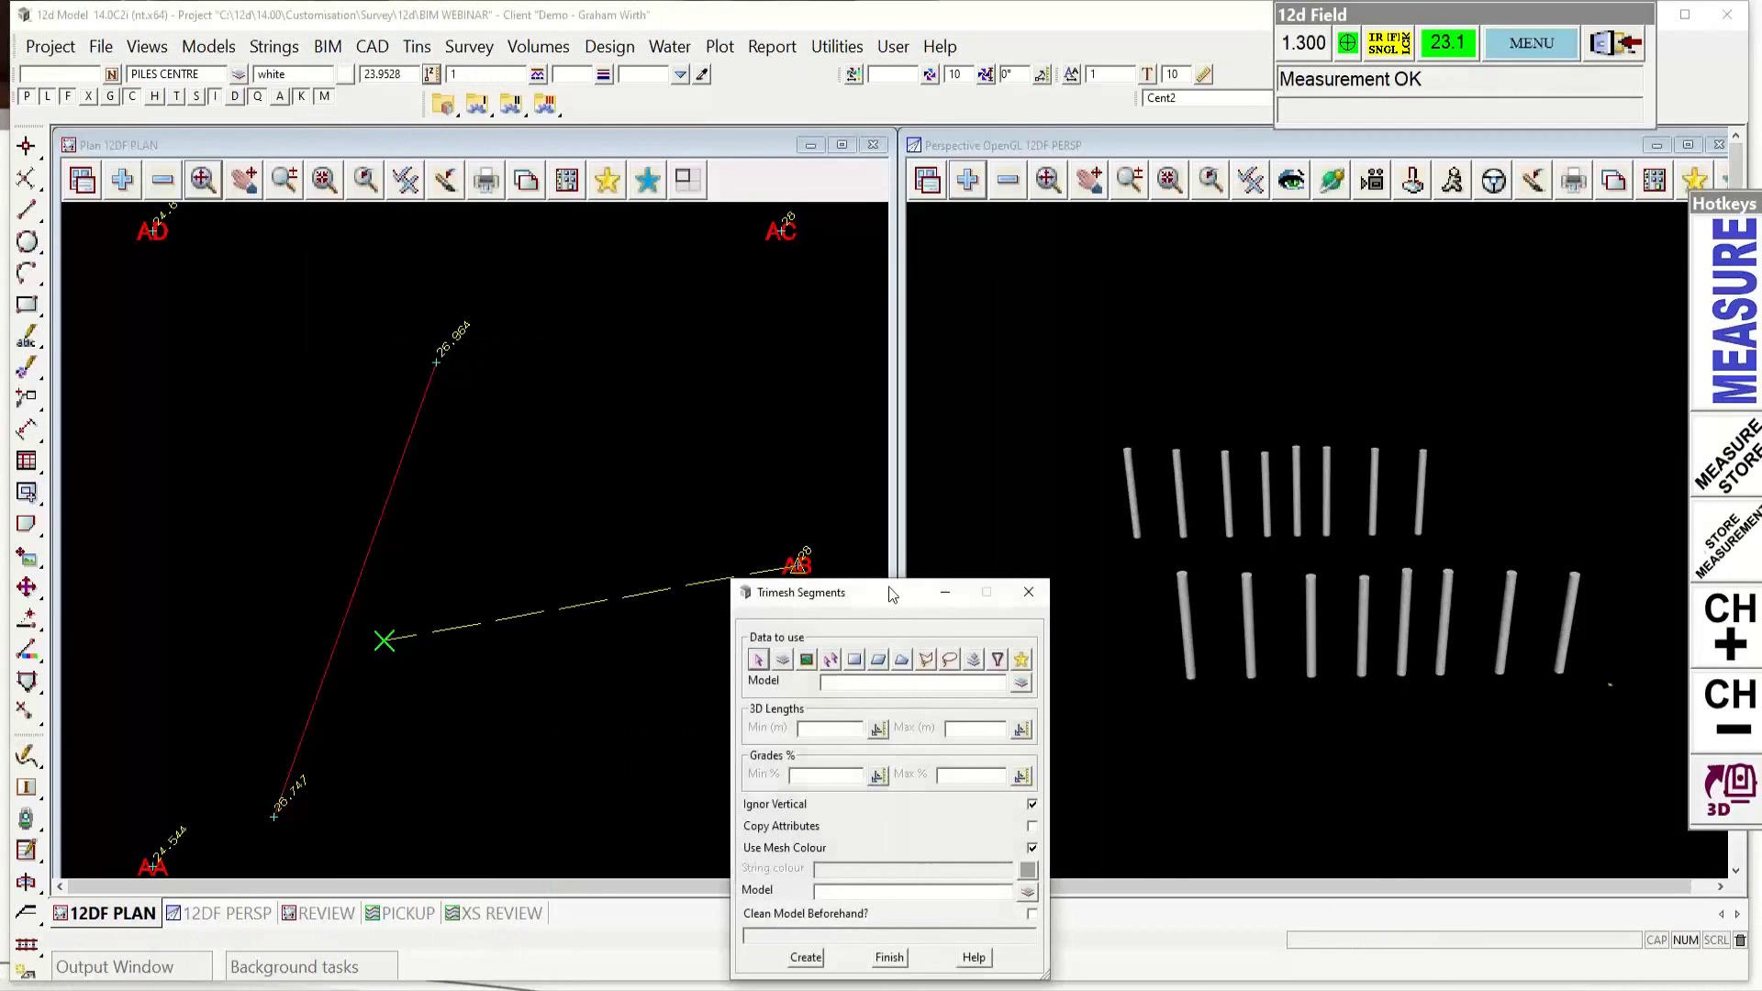
{"action": "left_click_drag", "start_coordinate": [883, 592], "coordinate": [591, 310]}
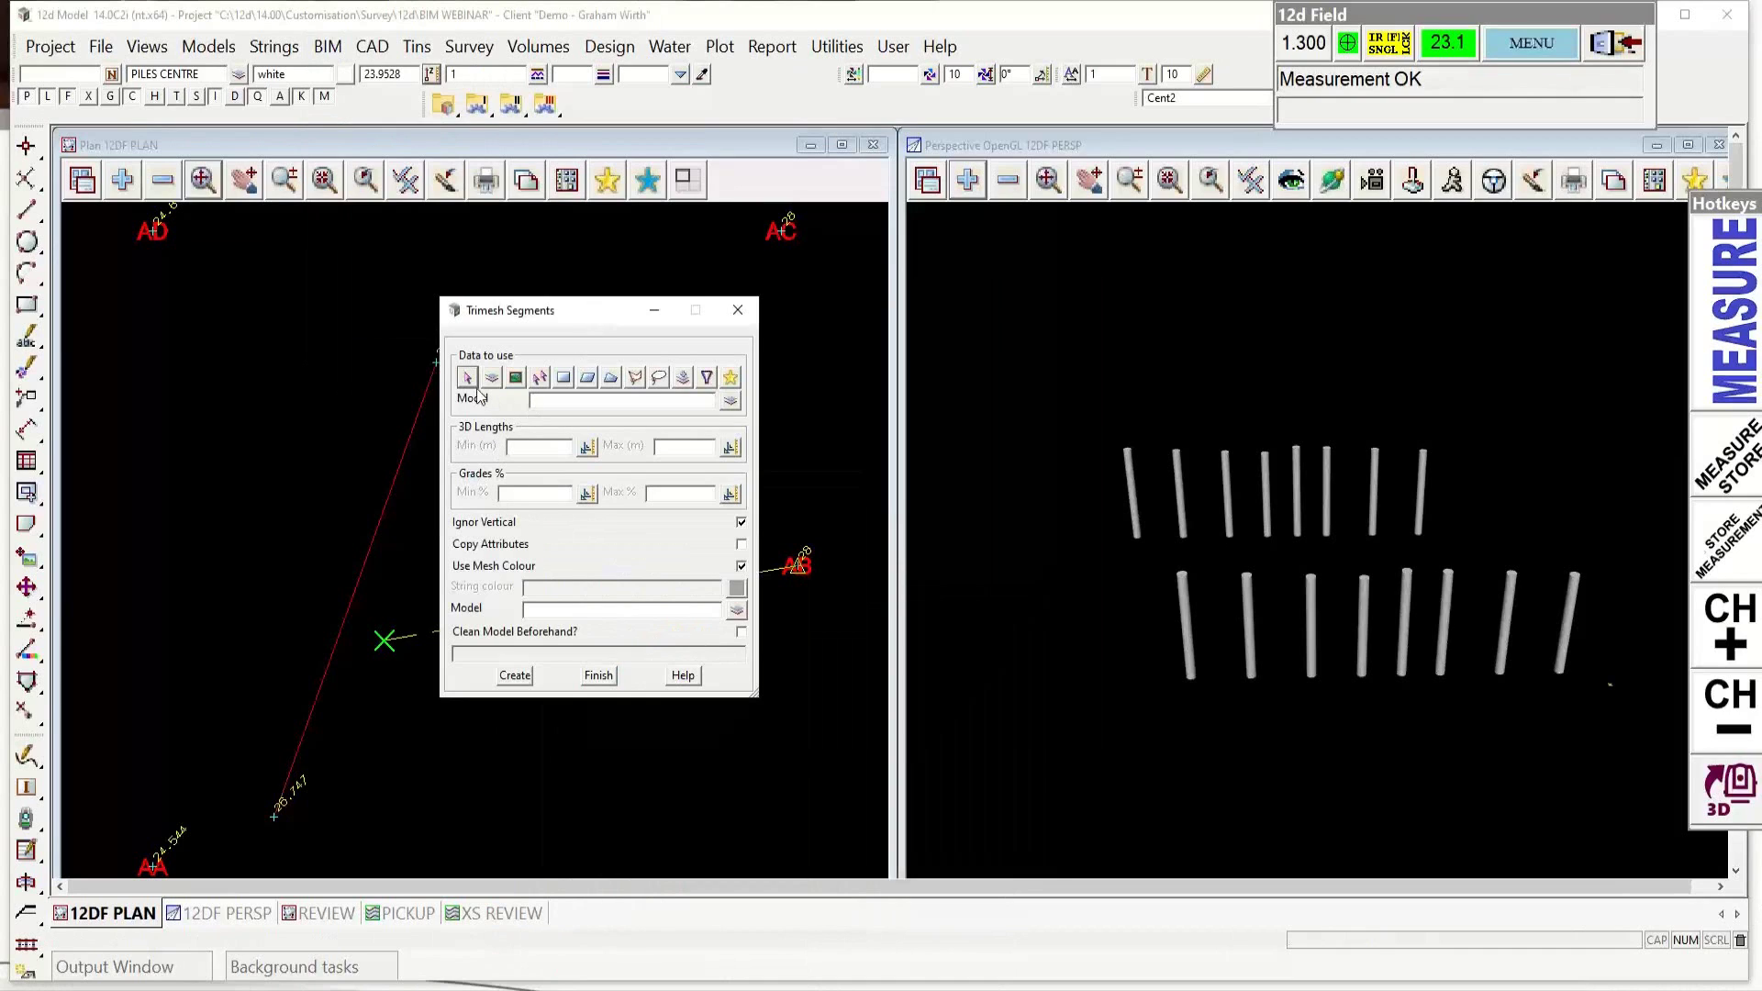
{"action": "left_click", "coordinate": [731, 401]}
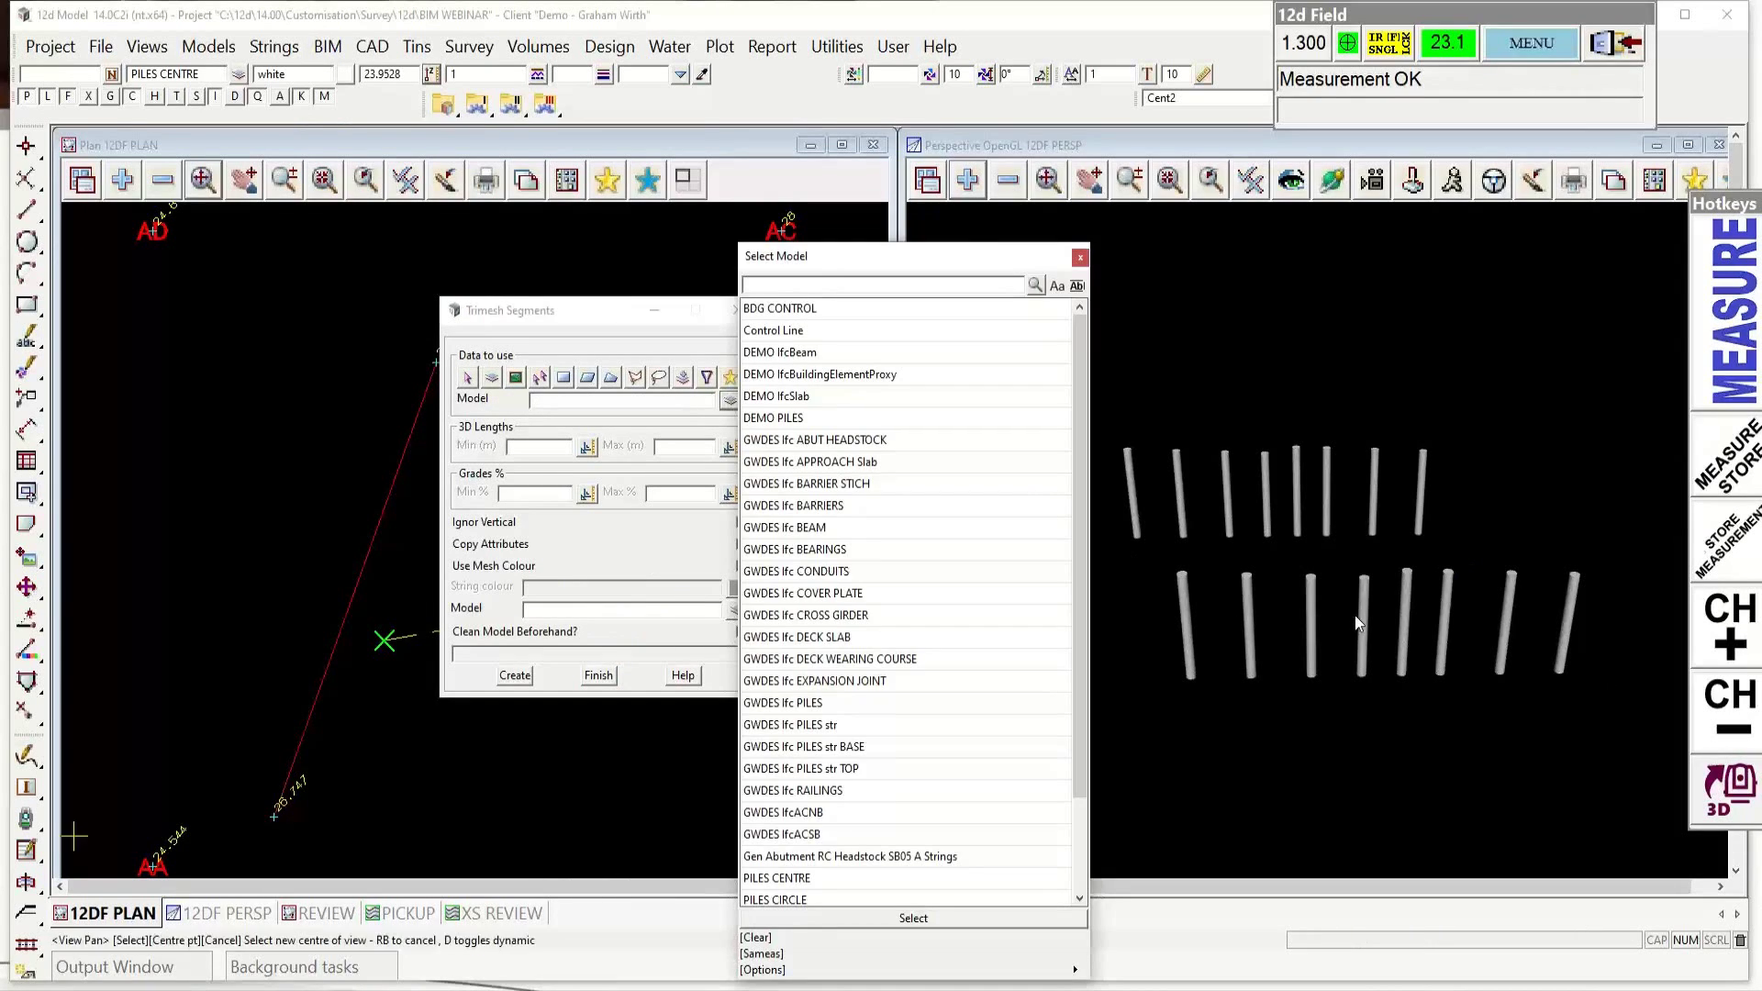
{"action": "left_click", "coordinate": [774, 419]}
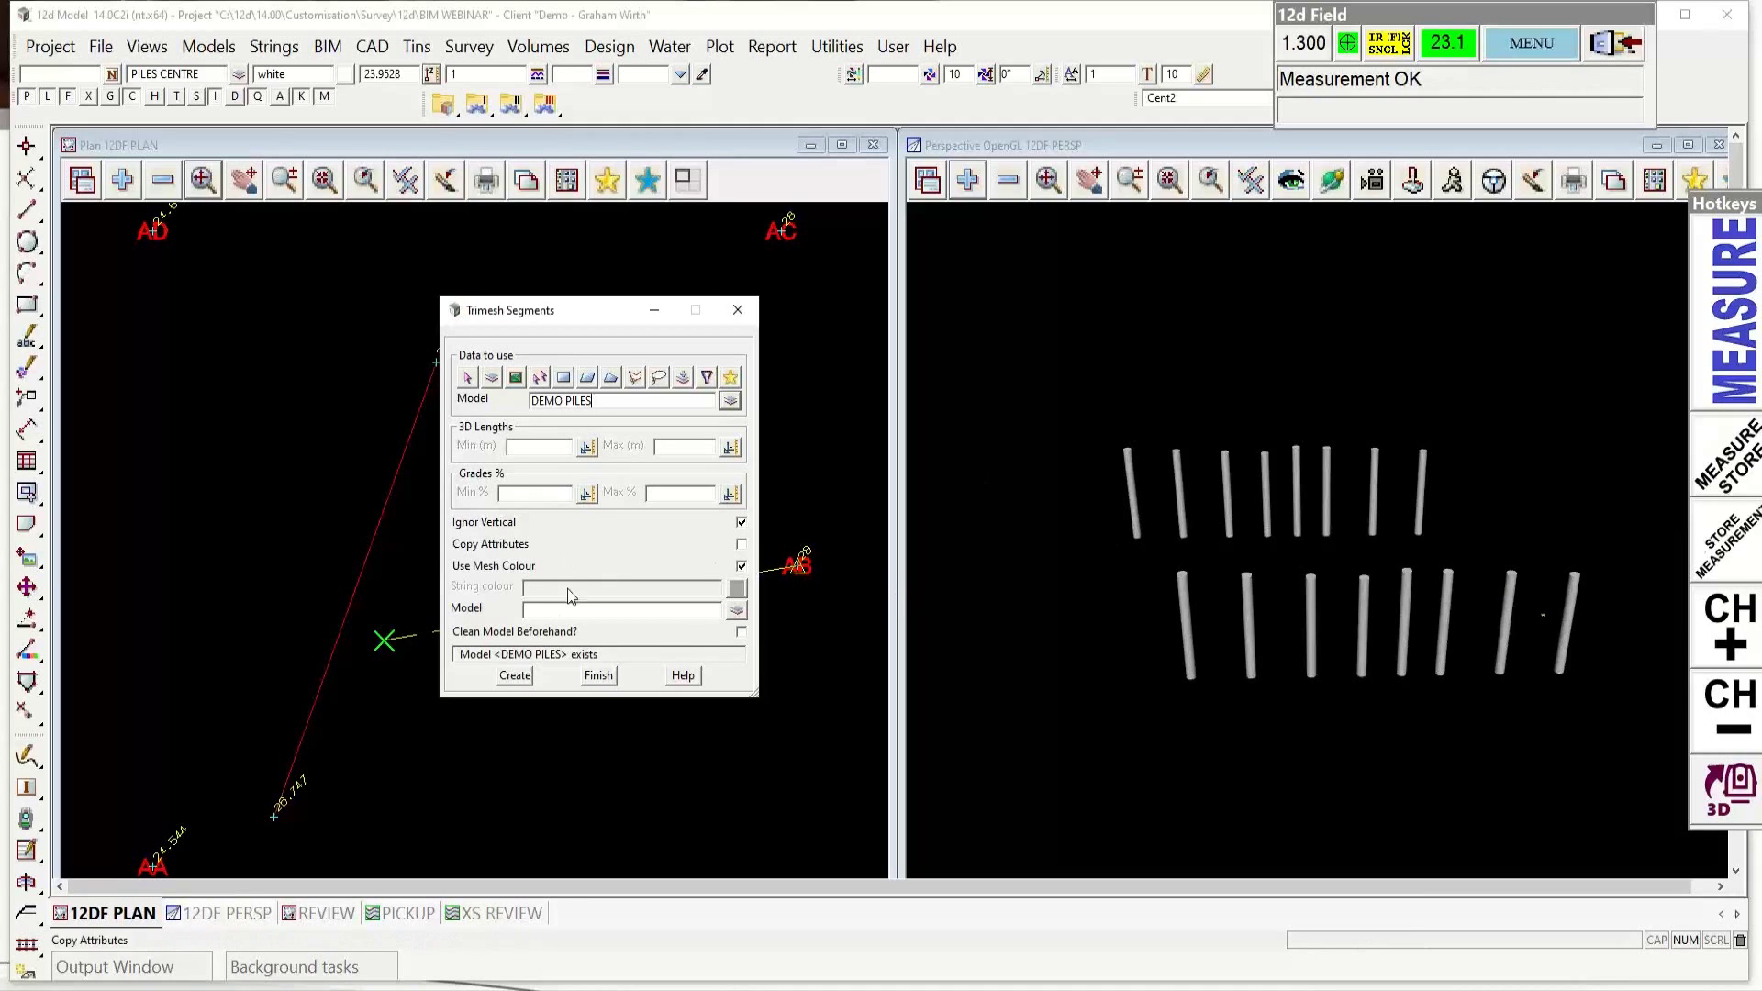
Step: Turn off Use Mesh Colour and set the string colour to green
{"action": "left_click", "coordinate": [741, 566]}
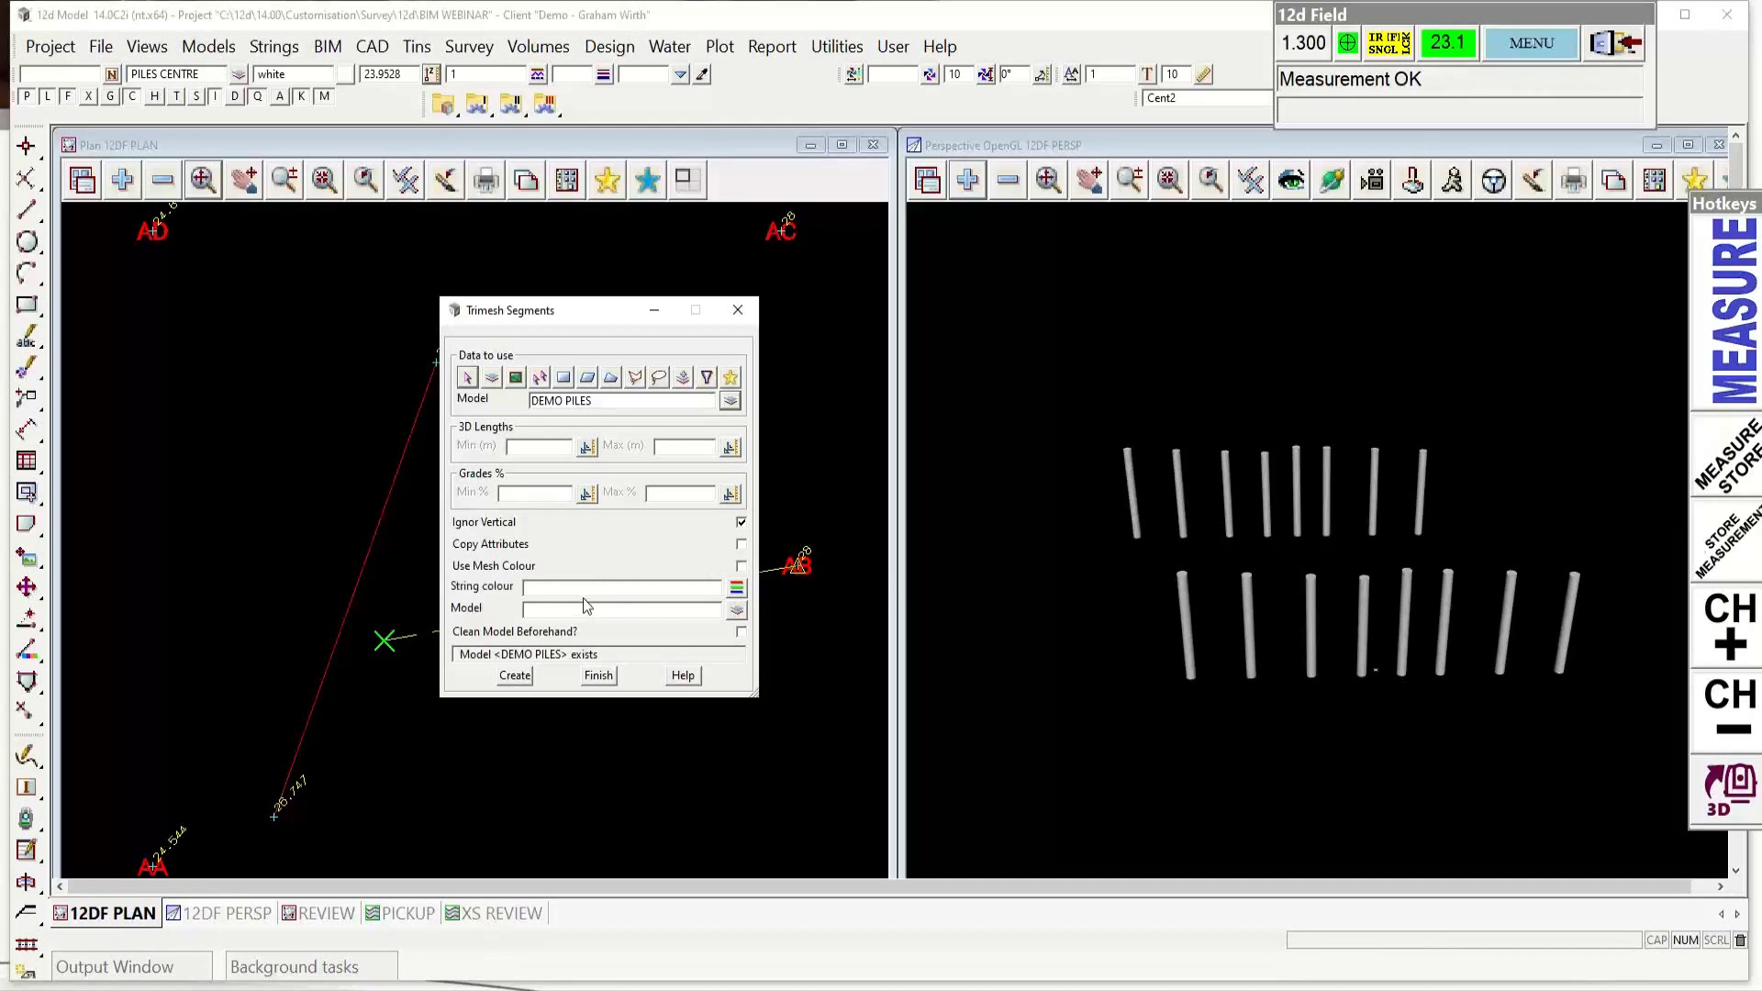
{"action": "left_click", "coordinate": [736, 588]}
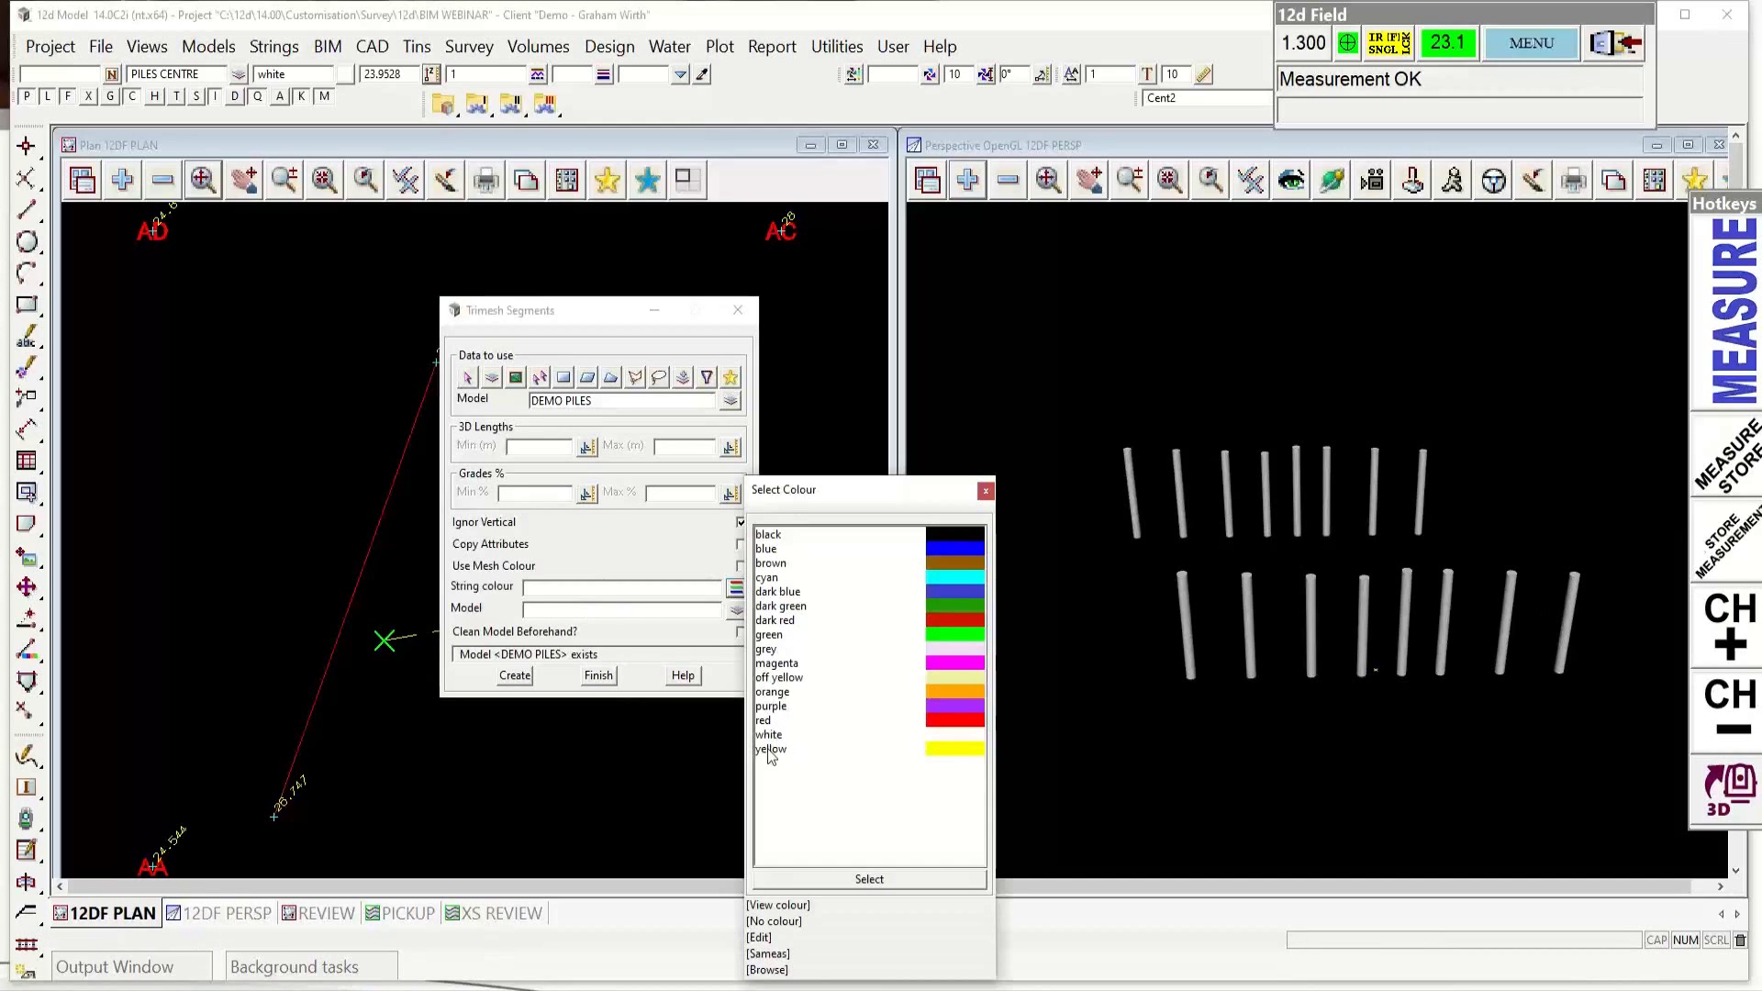
{"action": "double_click", "coordinate": [785, 637]}
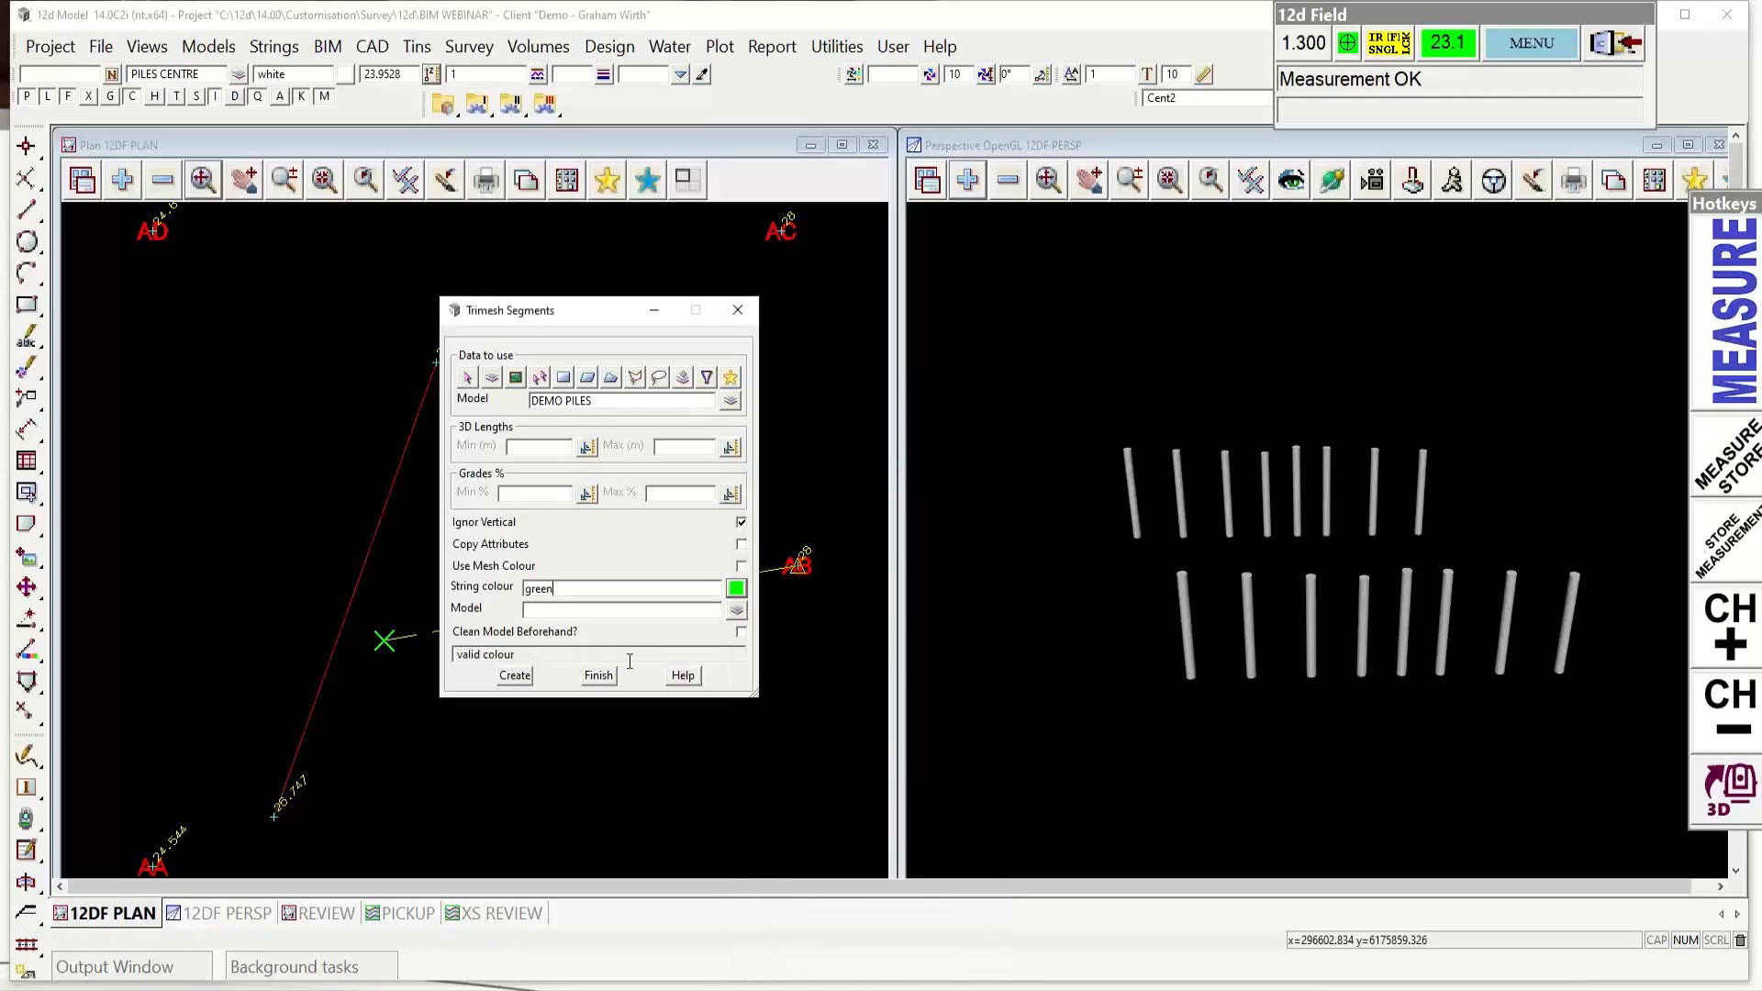
Step: Set the output model to DEMO PILES str, reusing the copied source name, enable Clean Model Beforehand and create the edge strings
{"action": "left_click", "coordinate": [597, 620]}
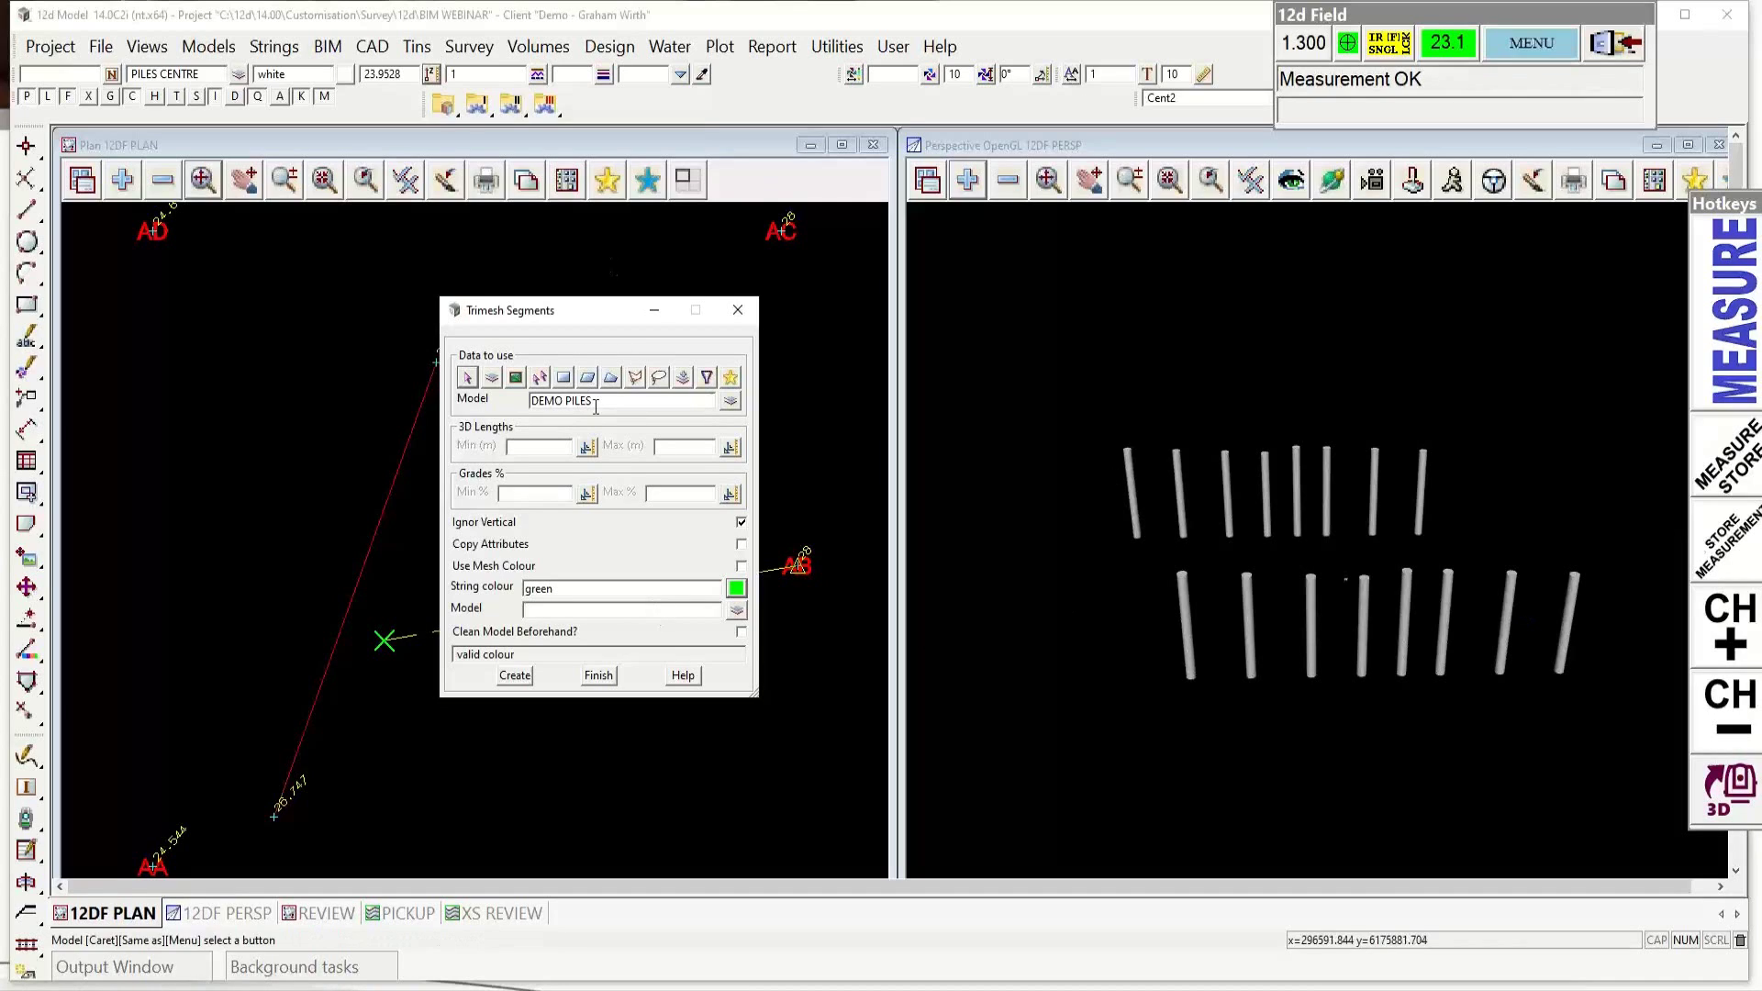
{"action": "left_click", "coordinate": [557, 401]}
{"action": "right_click", "coordinate": [557, 401]}
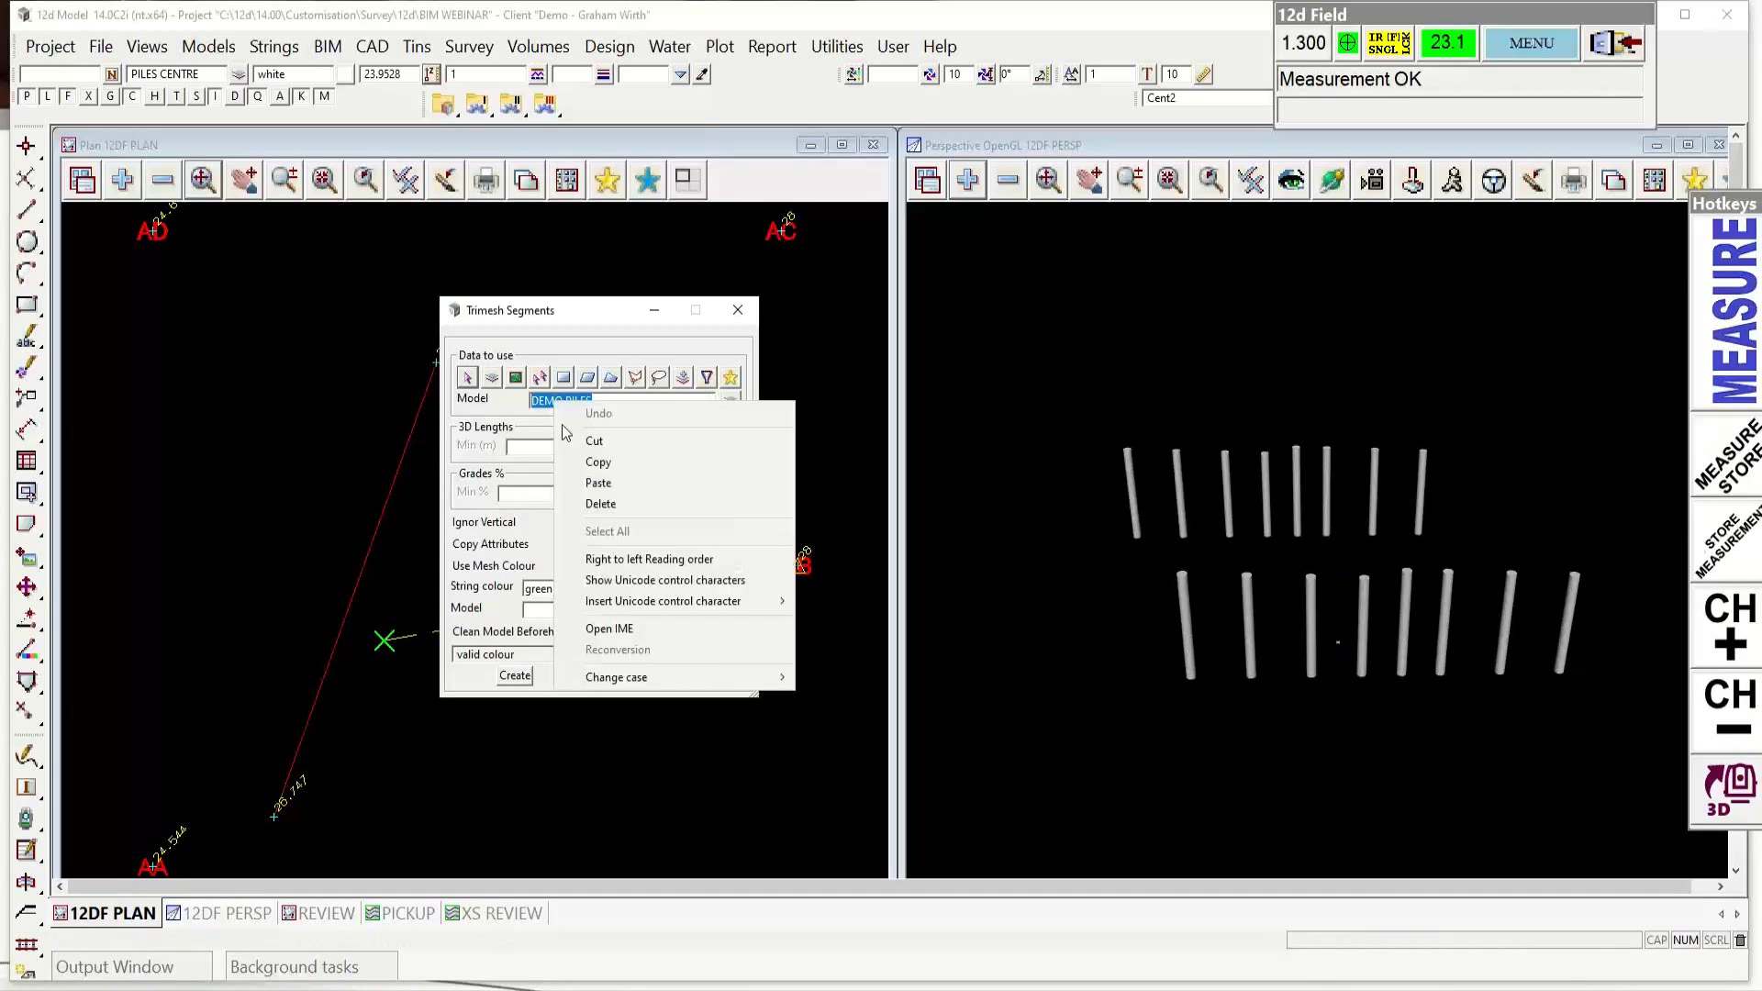
{"action": "left_click", "coordinate": [604, 463]}
{"action": "left_click", "coordinate": [548, 612]}
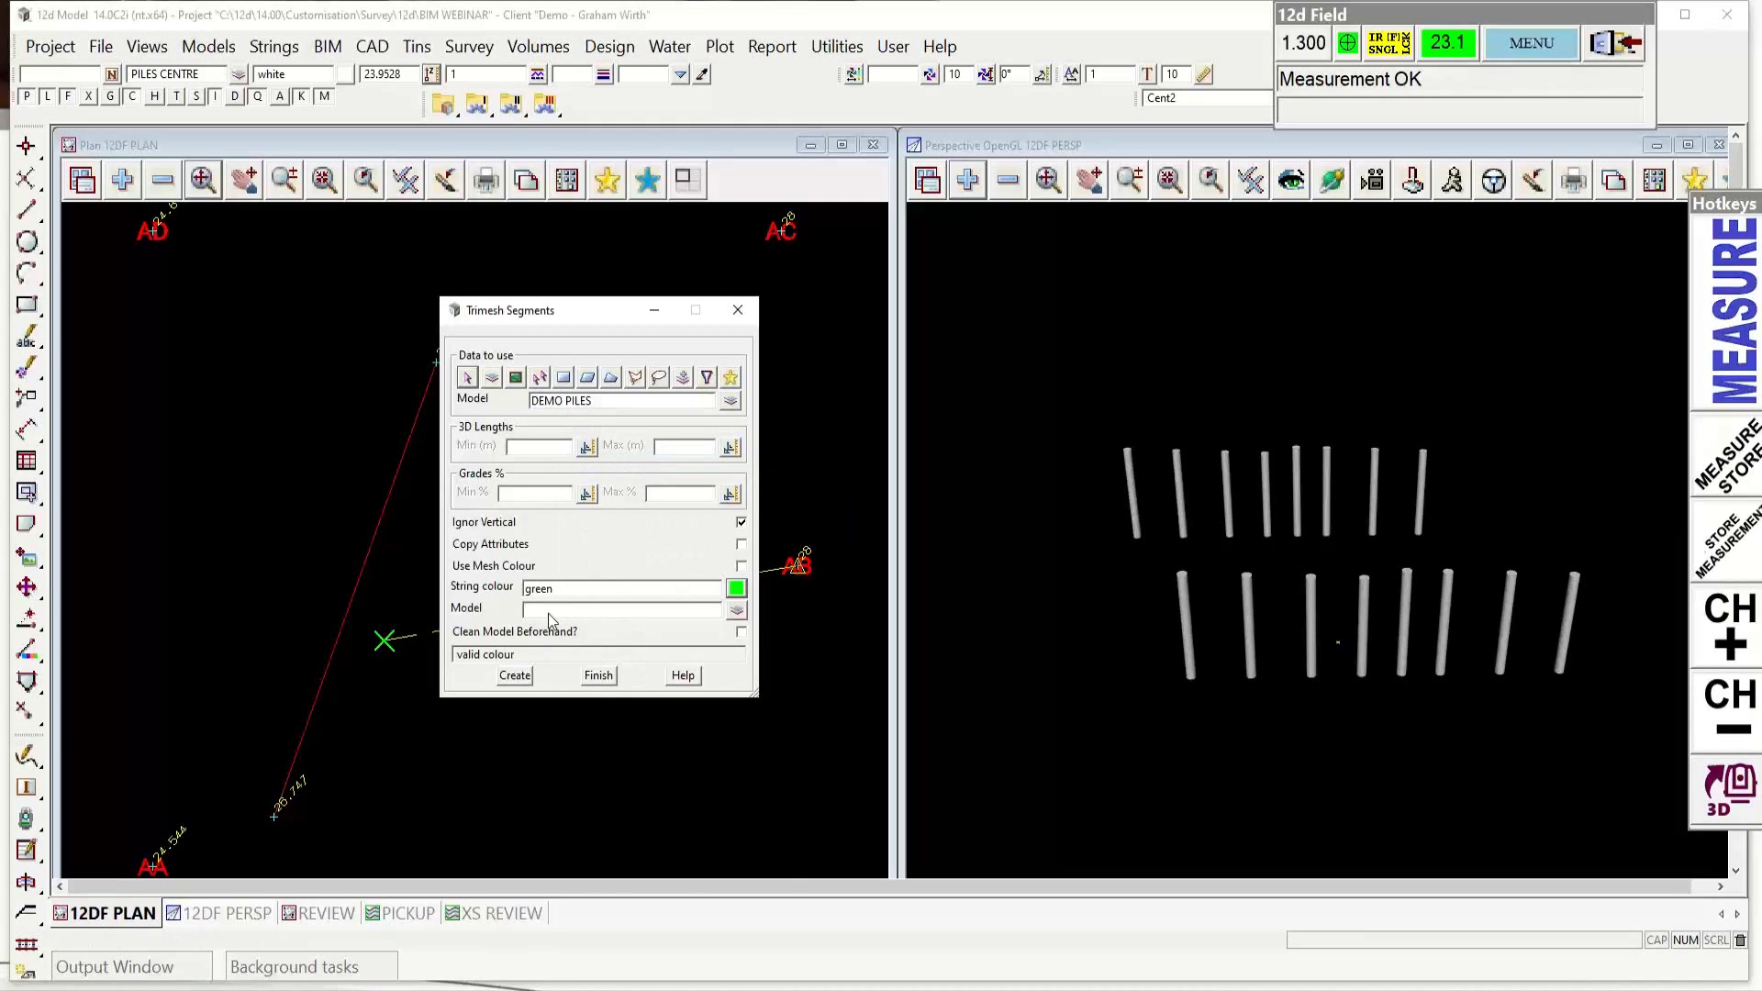
{"action": "right_click", "coordinate": [548, 612]}
{"action": "left_click", "coordinate": [591, 695]}
{"action": "left_click", "coordinate": [741, 633]}
{"action": "left_click", "coordinate": [520, 679]}
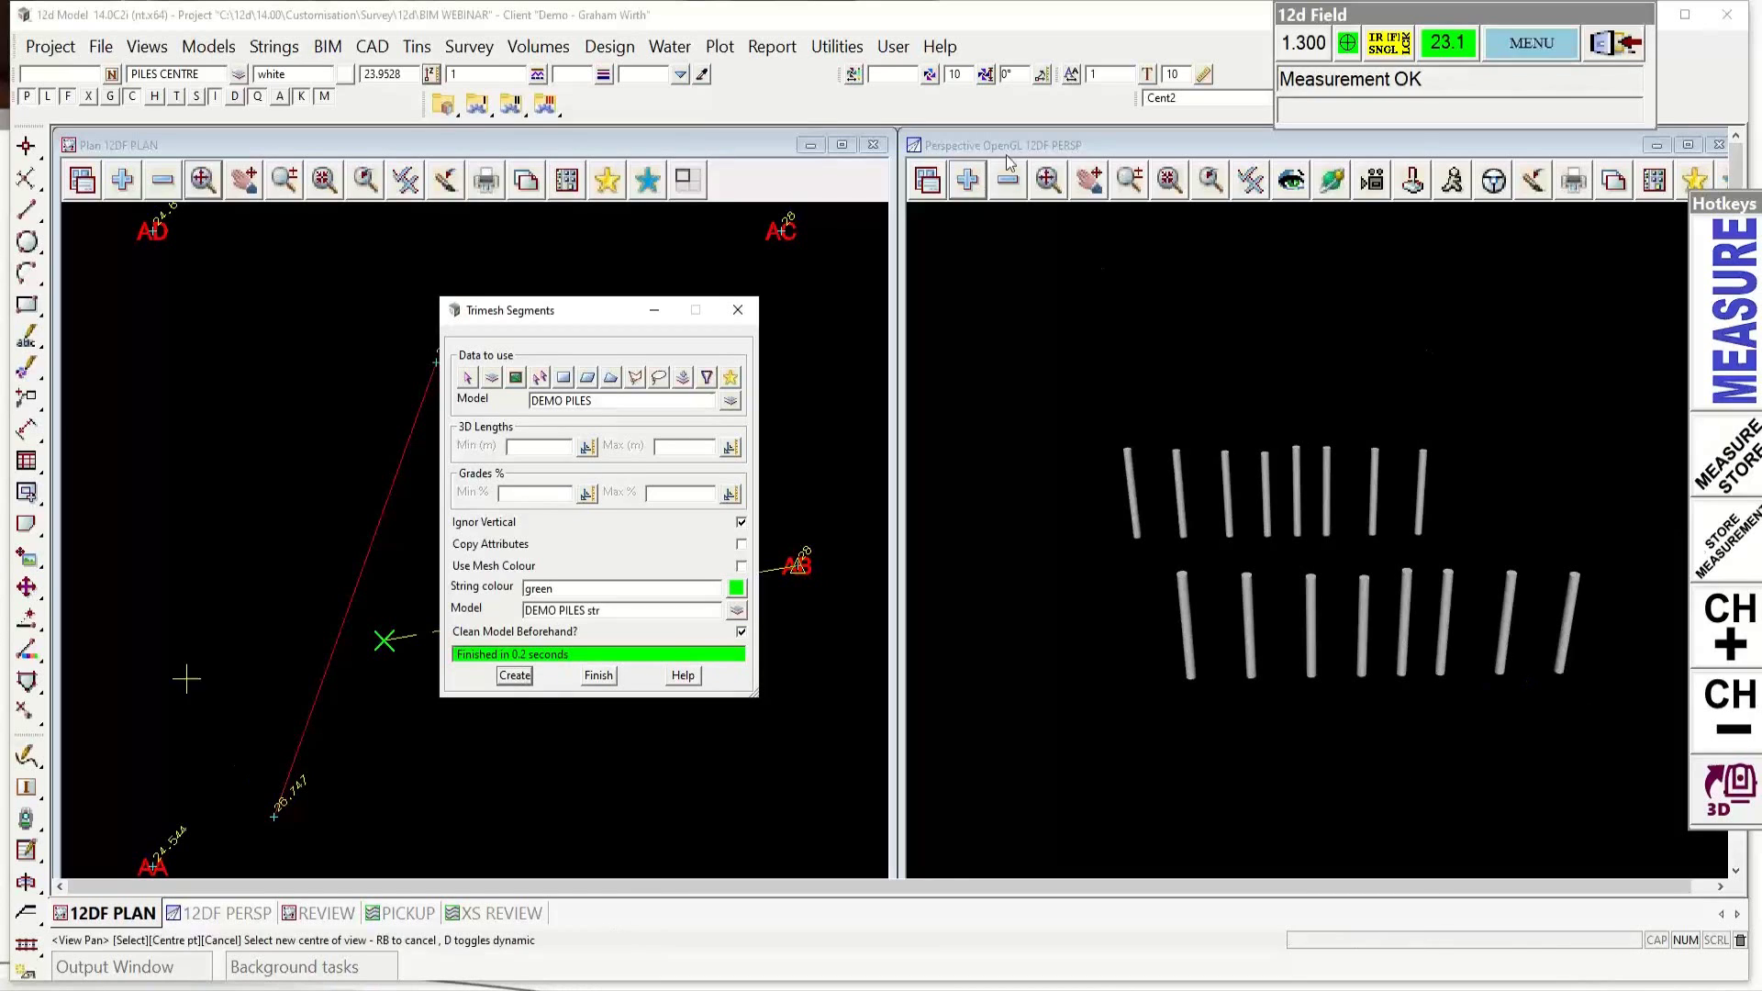
Step: Add the DEMO PILES str model to the perspective view alongside the pile meshes
{"action": "left_click", "coordinate": [1142, 448]}
{"action": "scroll", "coordinate": [1162, 493], "scroll_direction": "up", "scroll_amount": 3}
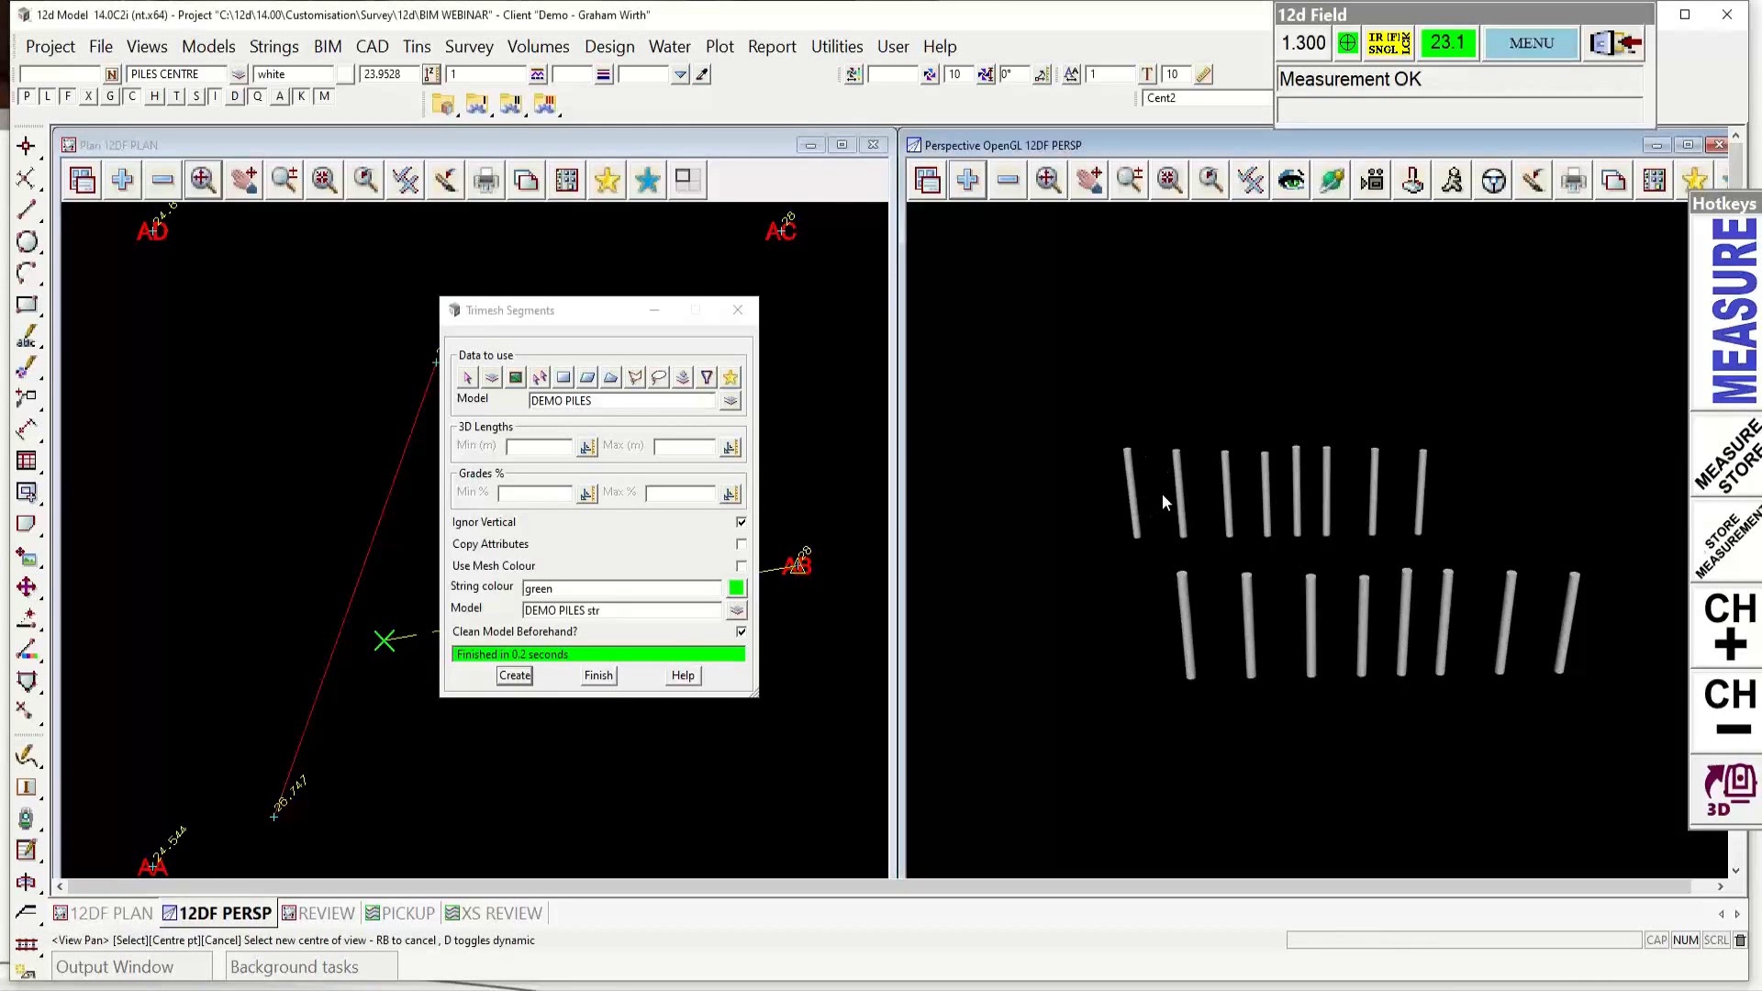
{"action": "scroll", "coordinate": [1163, 493], "scroll_direction": "up", "scroll_amount": 2}
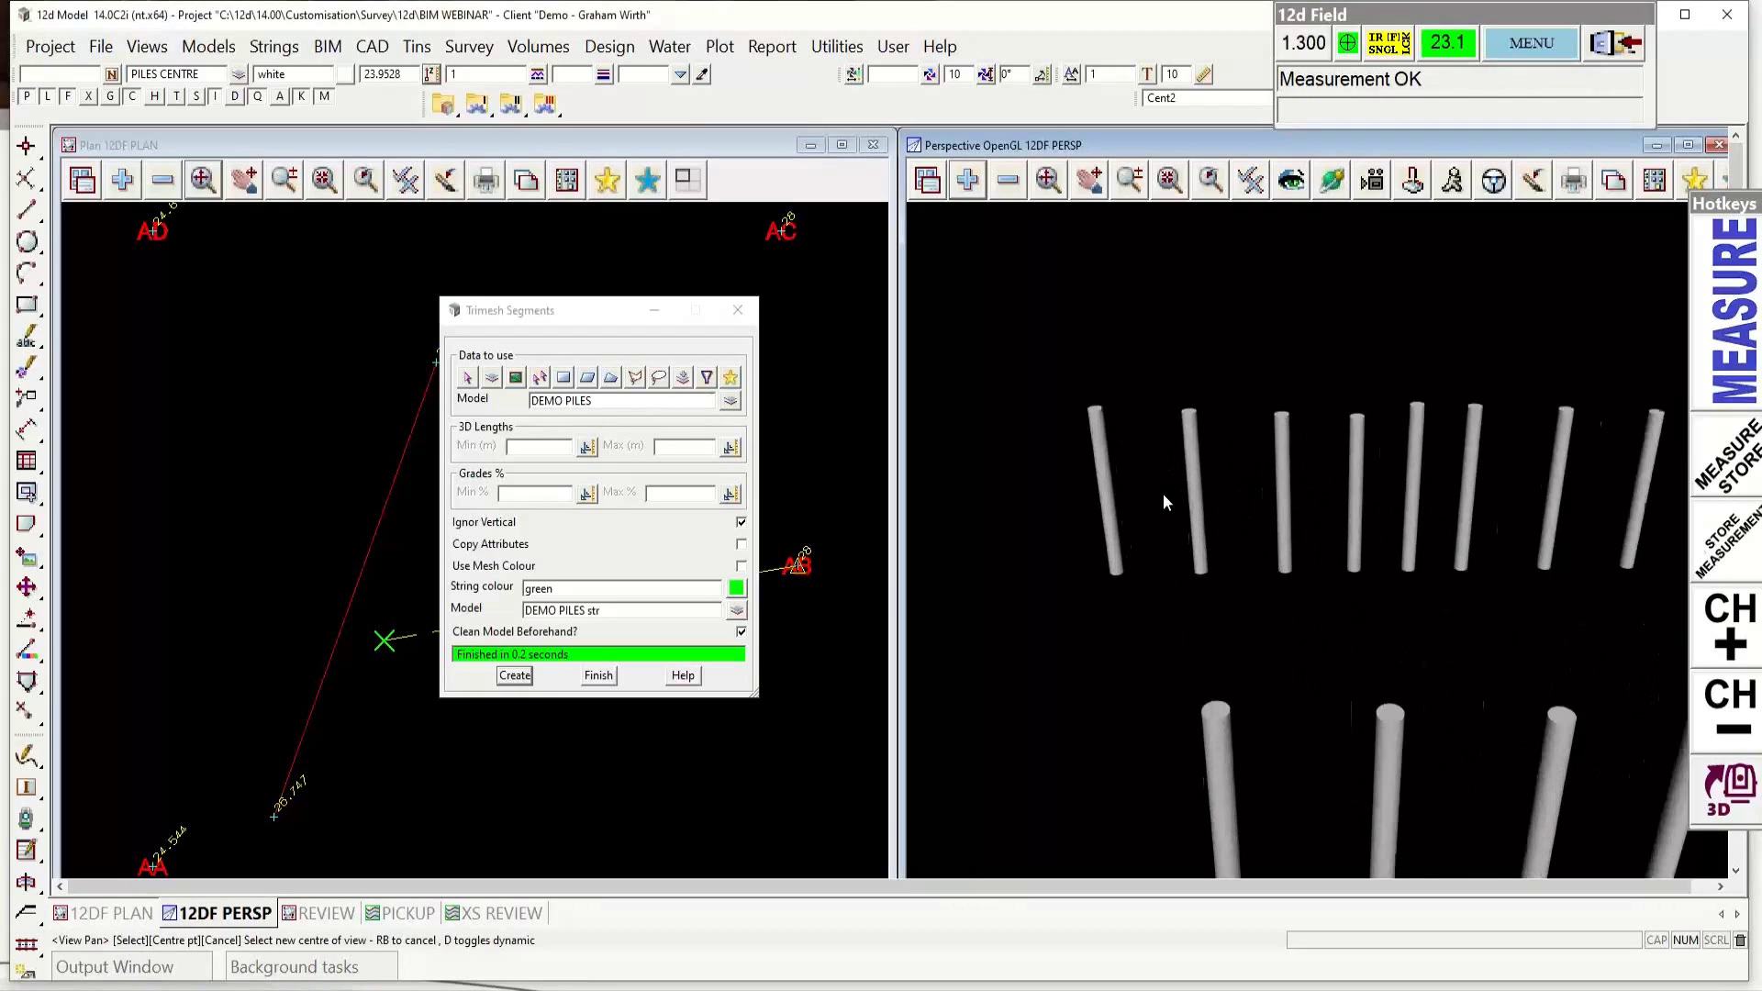
{"action": "left_click", "coordinate": [965, 183]}
{"action": "left_click", "coordinate": [1015, 377]}
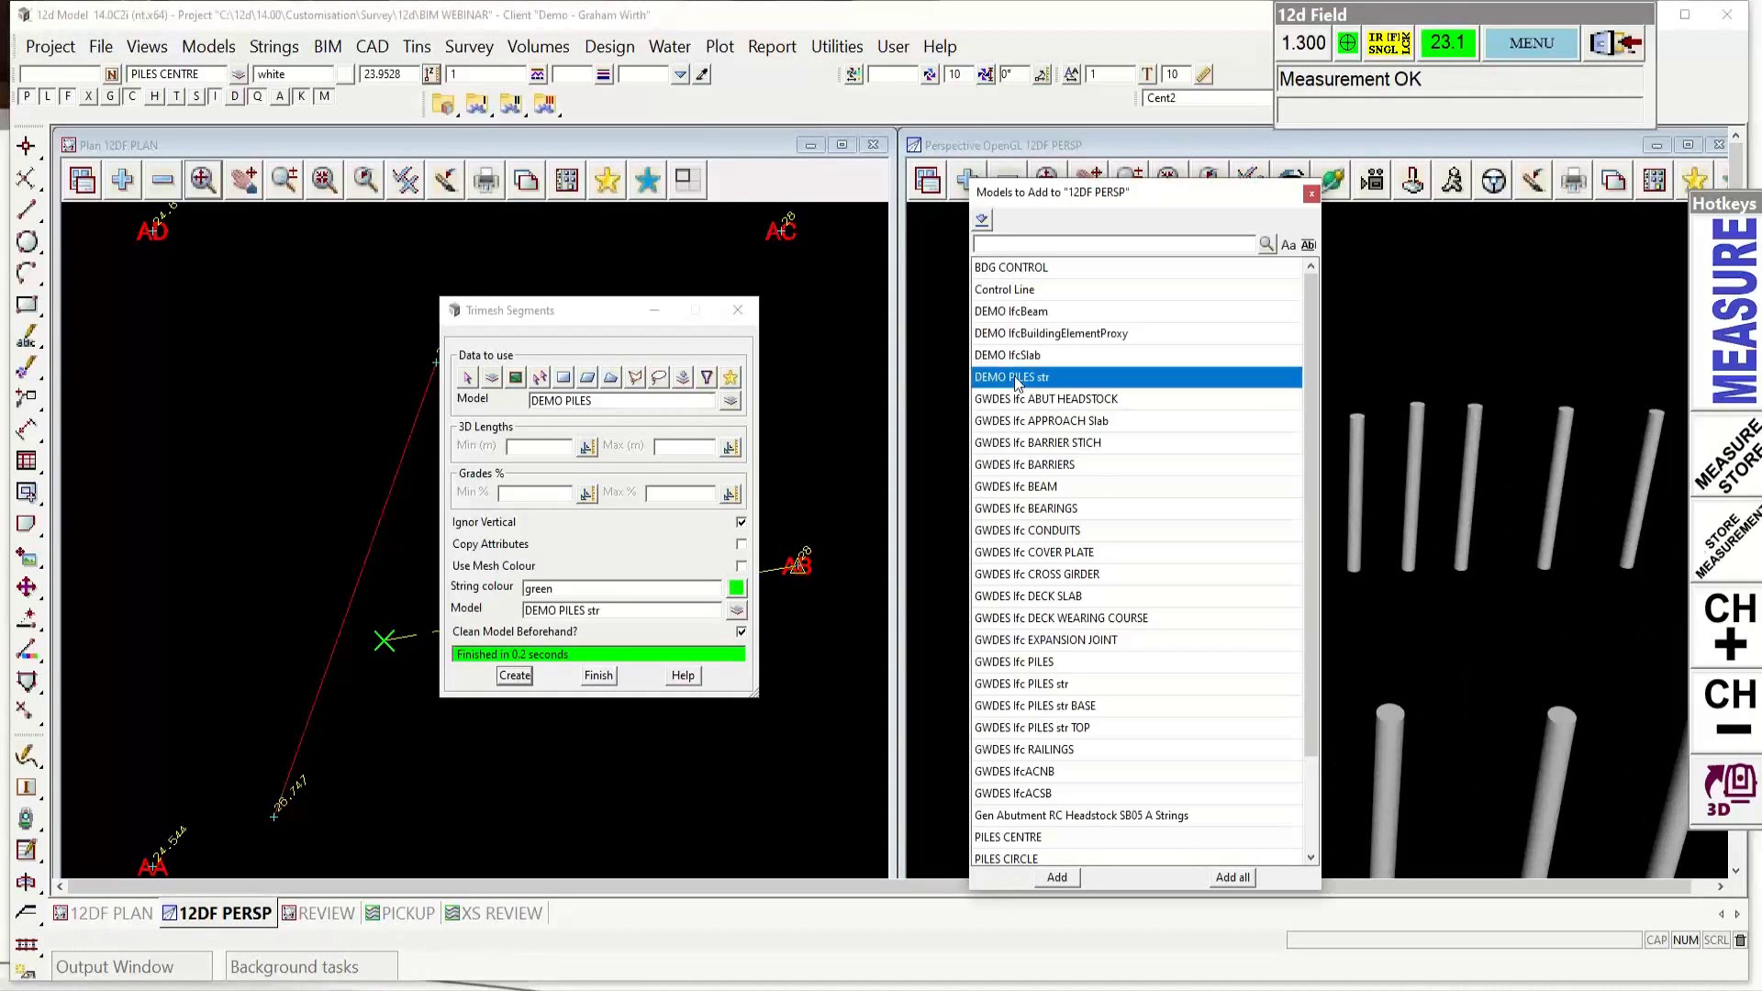
{"action": "left_click", "coordinate": [1055, 877]}
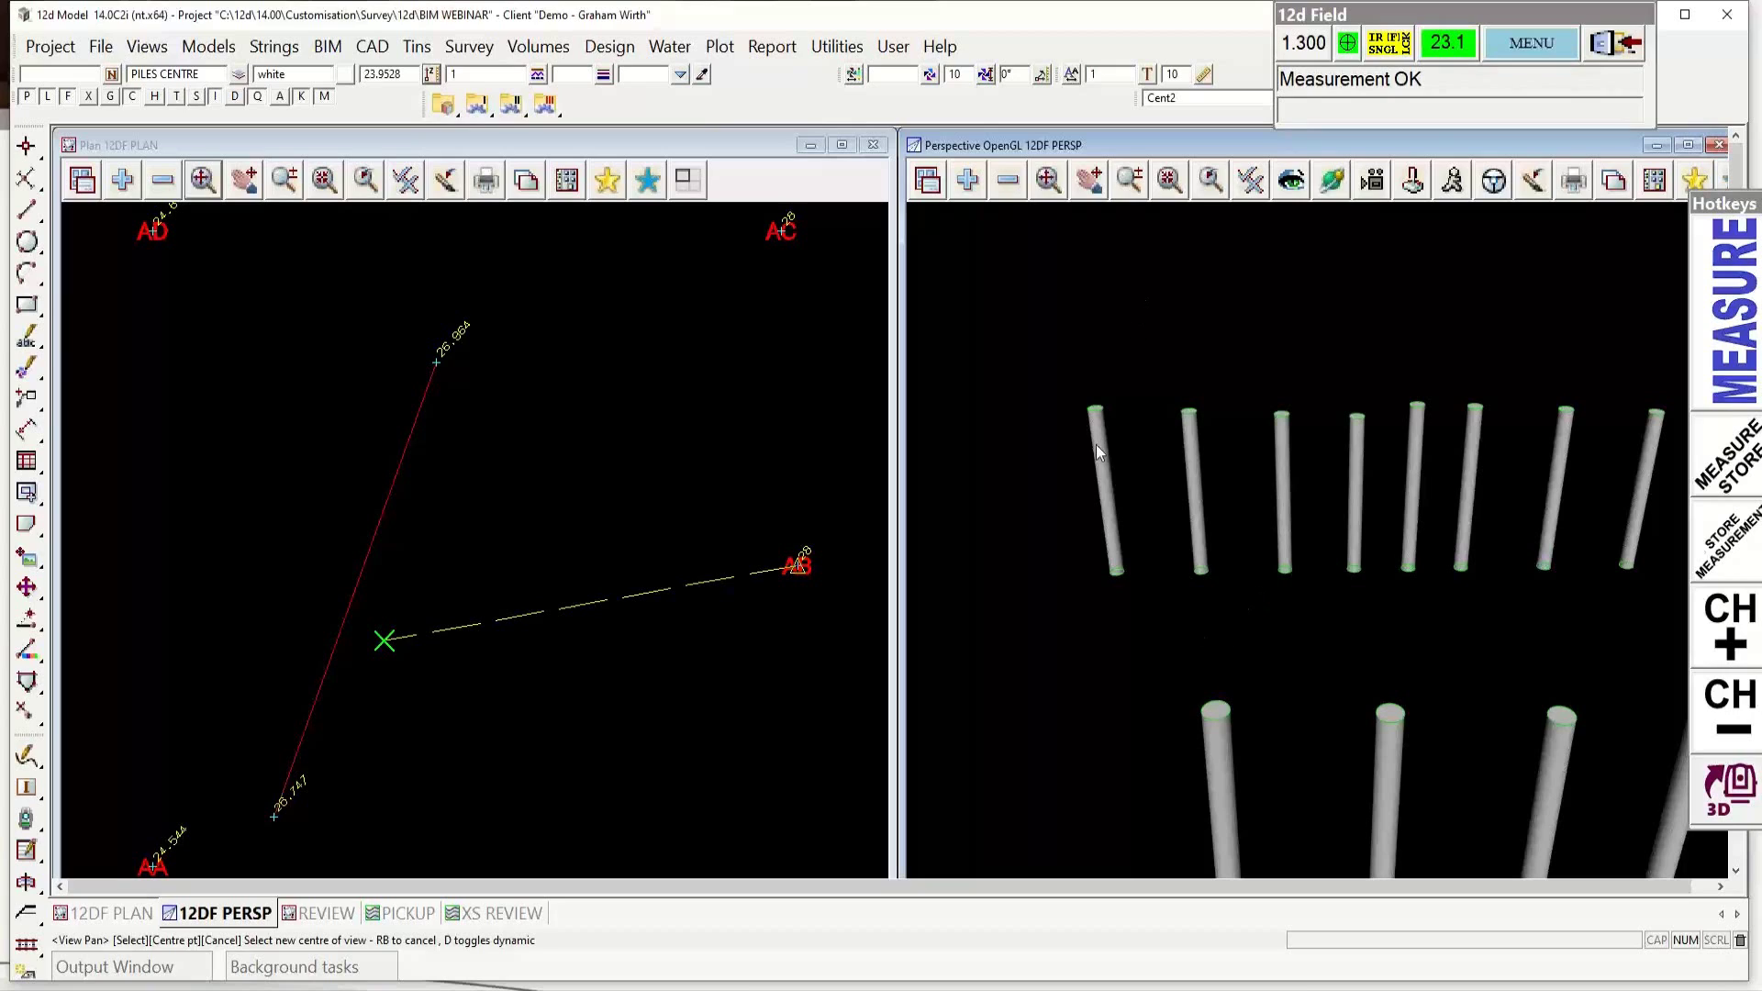
Step: Inquire on the string at the top of the first pile in the back row of the perspective view
{"action": "left_click", "coordinate": [1046, 182]}
{"action": "key", "text": "F2"}
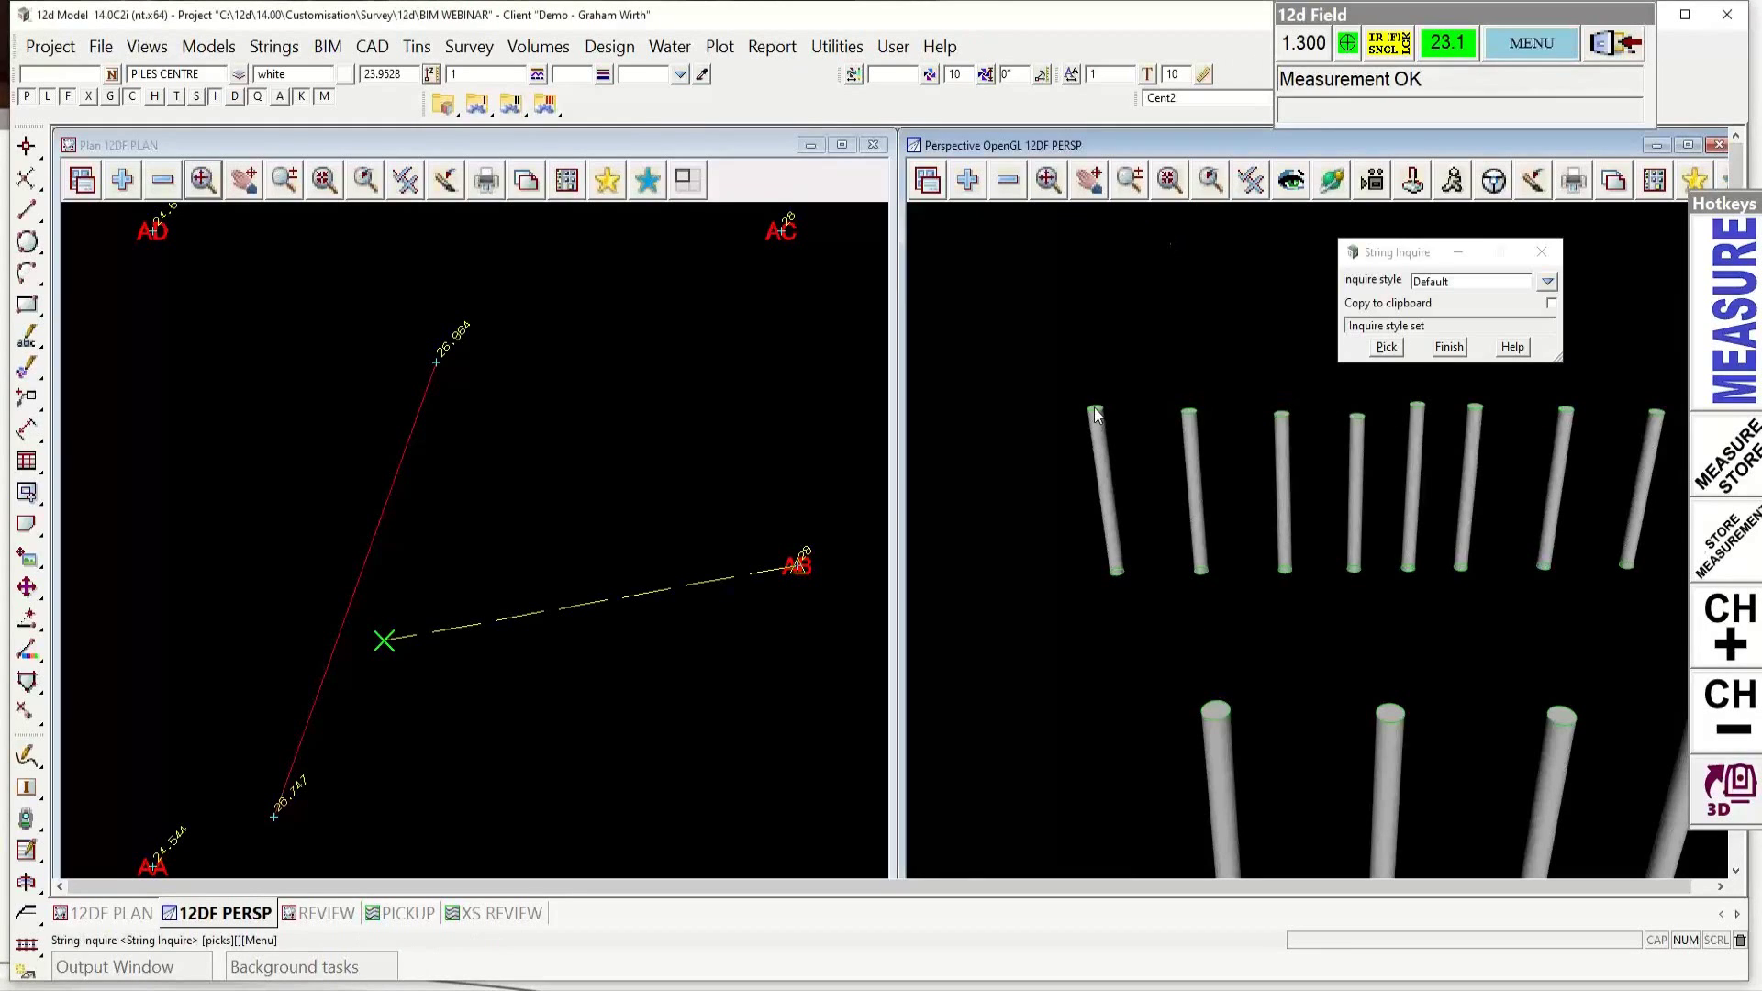
{"action": "left_click", "coordinate": [1098, 413]}
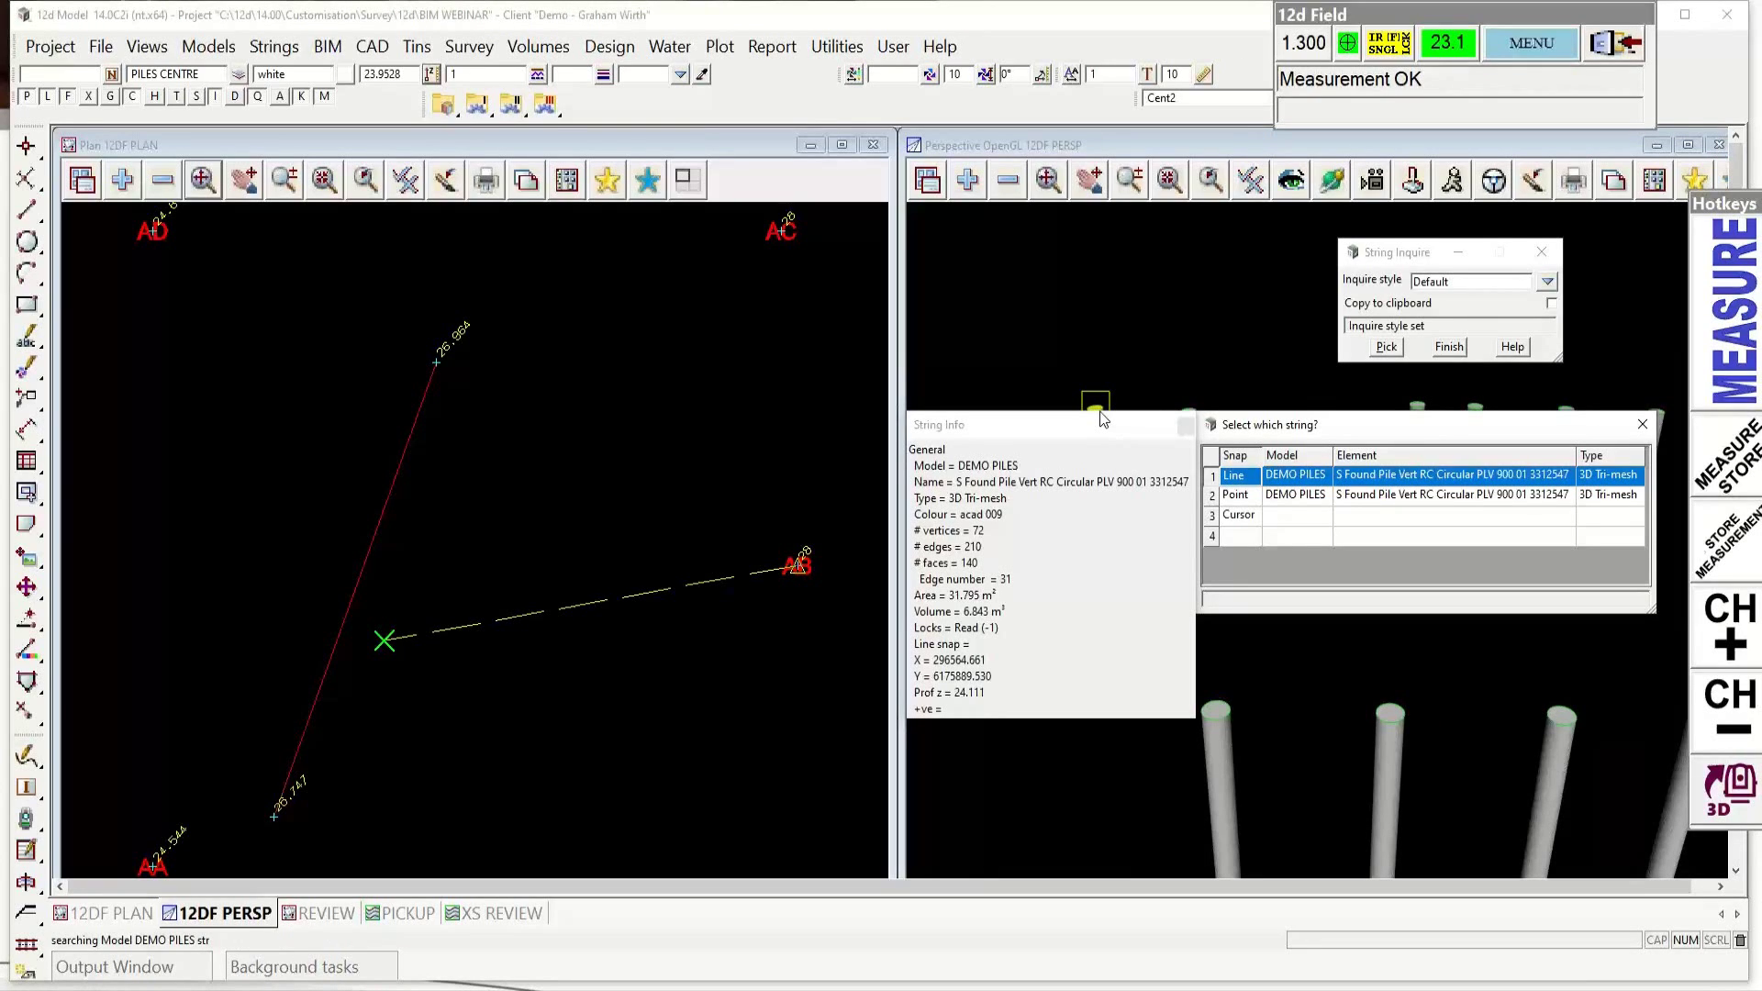
{"action": "left_click", "coordinate": [1076, 777]}
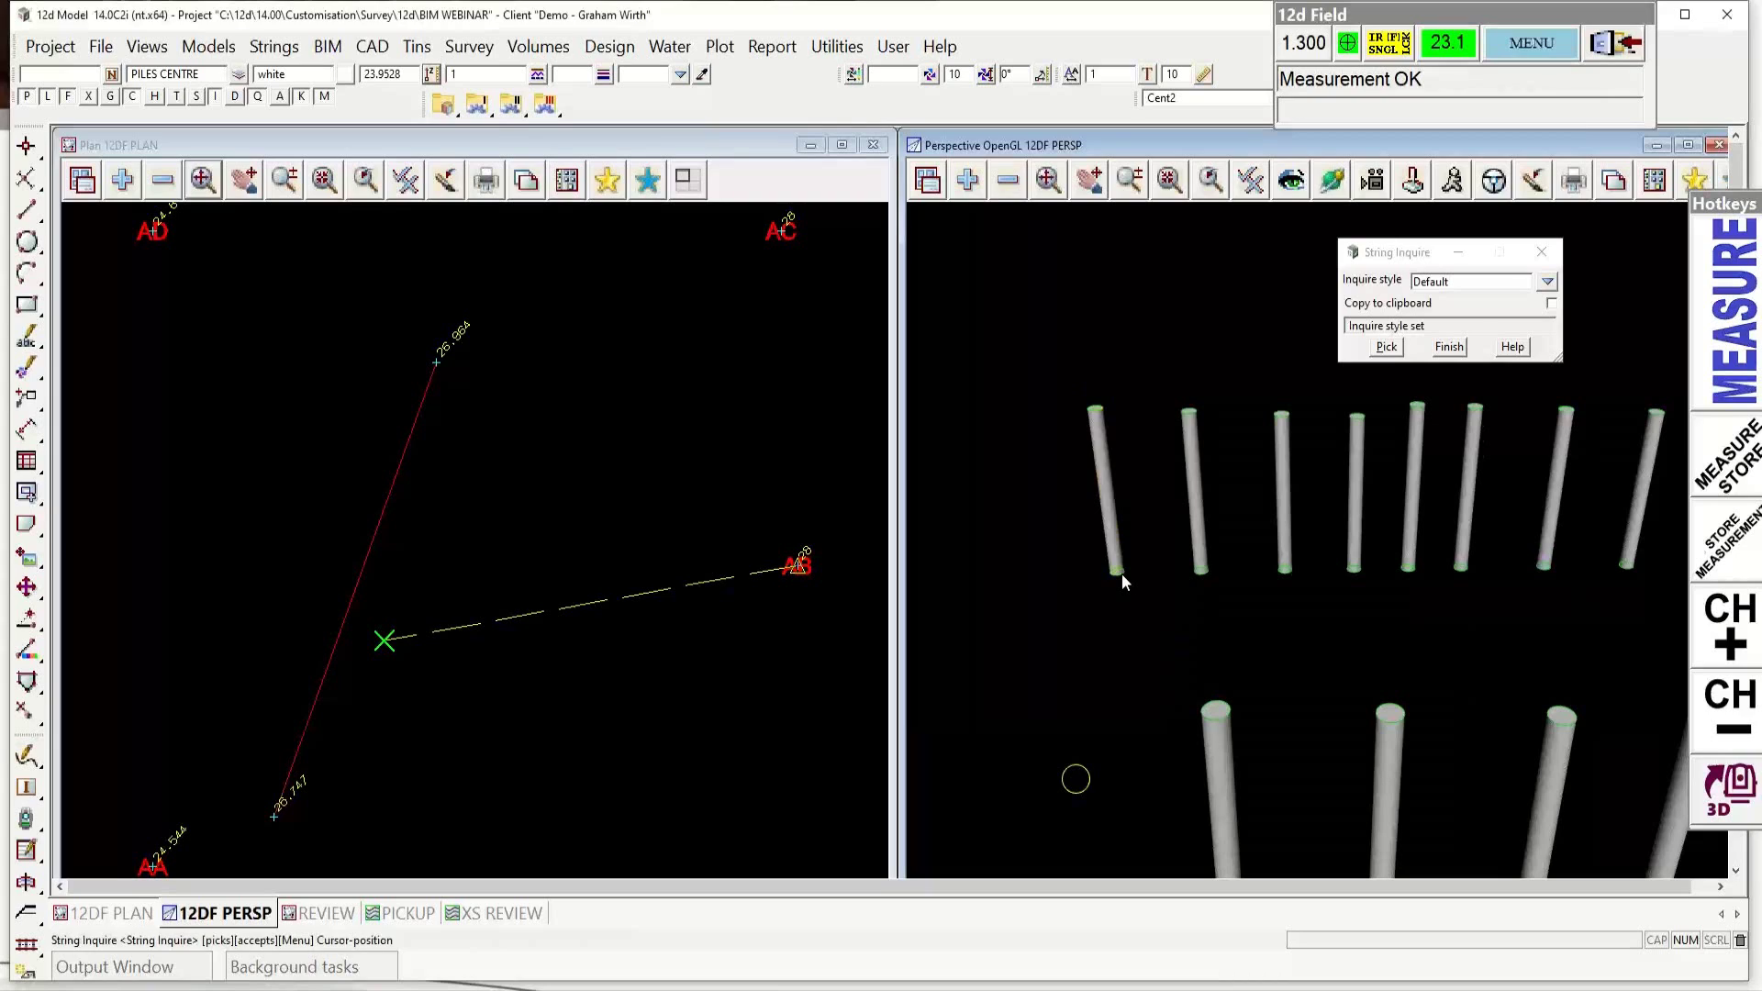
Step: Inquire on the string at the bottom of the first pile in the back row, and finish the inquiry
{"action": "left_click", "coordinate": [1120, 574]}
{"action": "left_click", "coordinate": [1121, 574]}
{"action": "left_click", "coordinate": [1457, 347]}
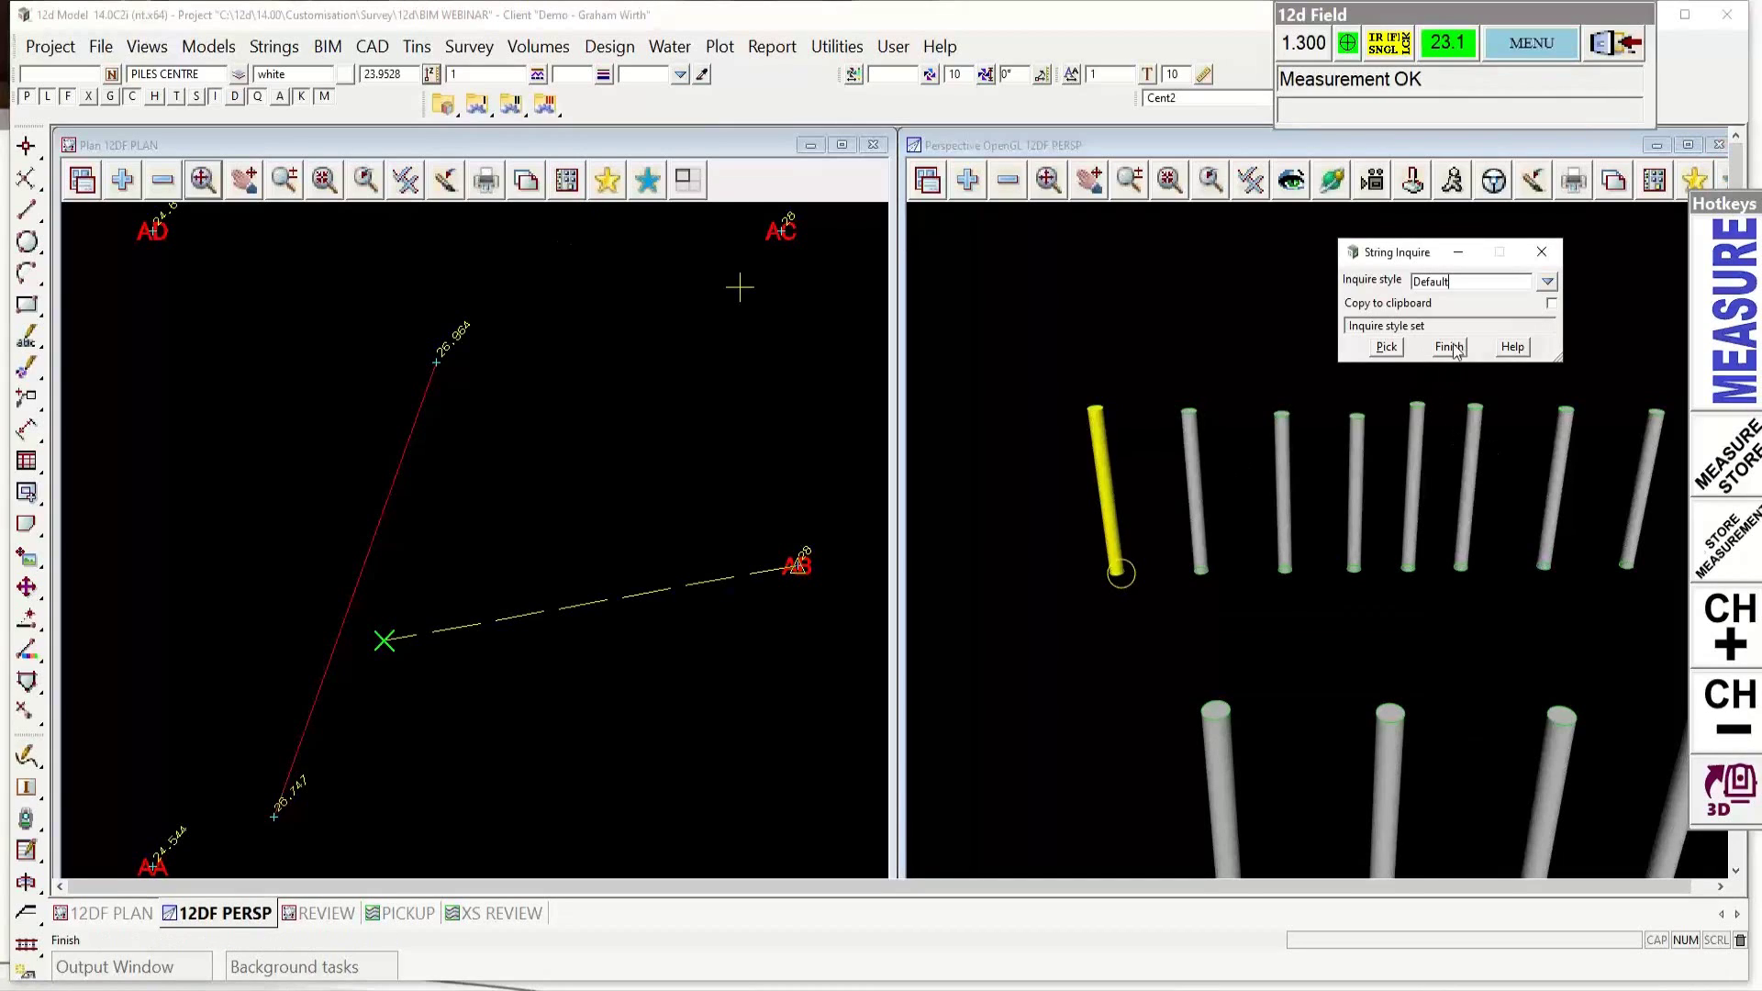
{"action": "left_click", "coordinate": [1457, 346]}
Step: Start a z filter on strings with the DEMO PILES str model as the data to filter
{"action": "left_click", "coordinate": [852, 51]}
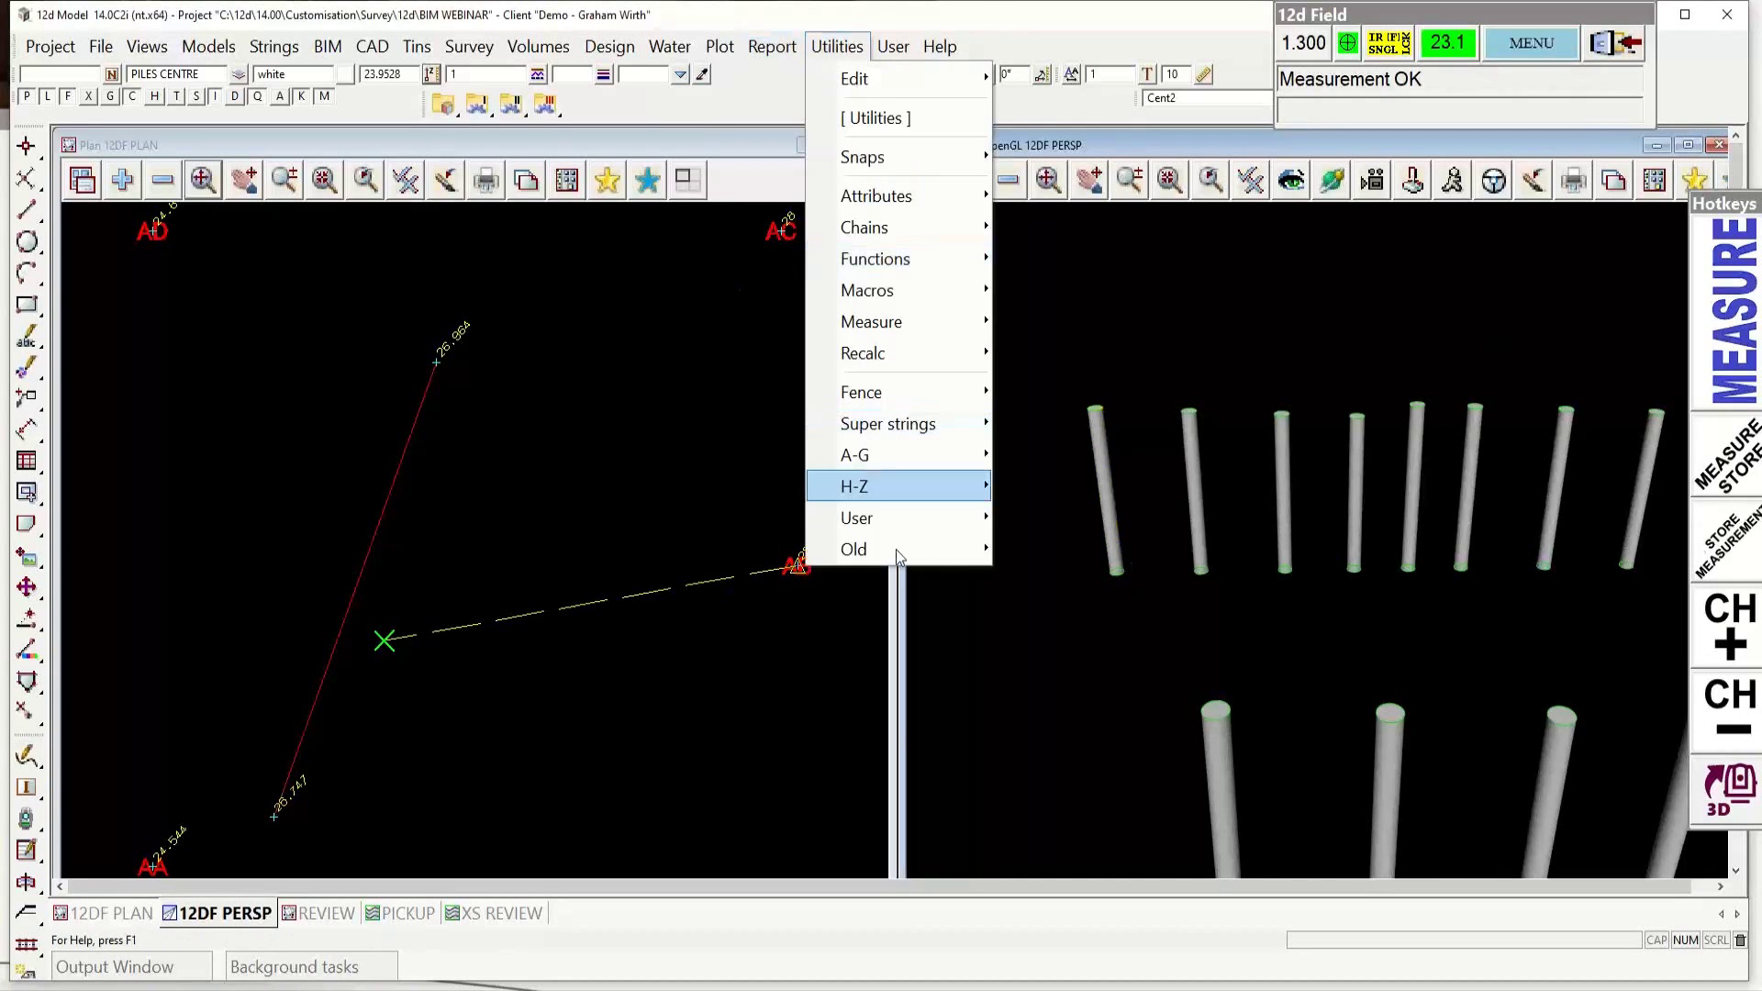
{"action": "mouse_move", "coordinate": [884, 474]}
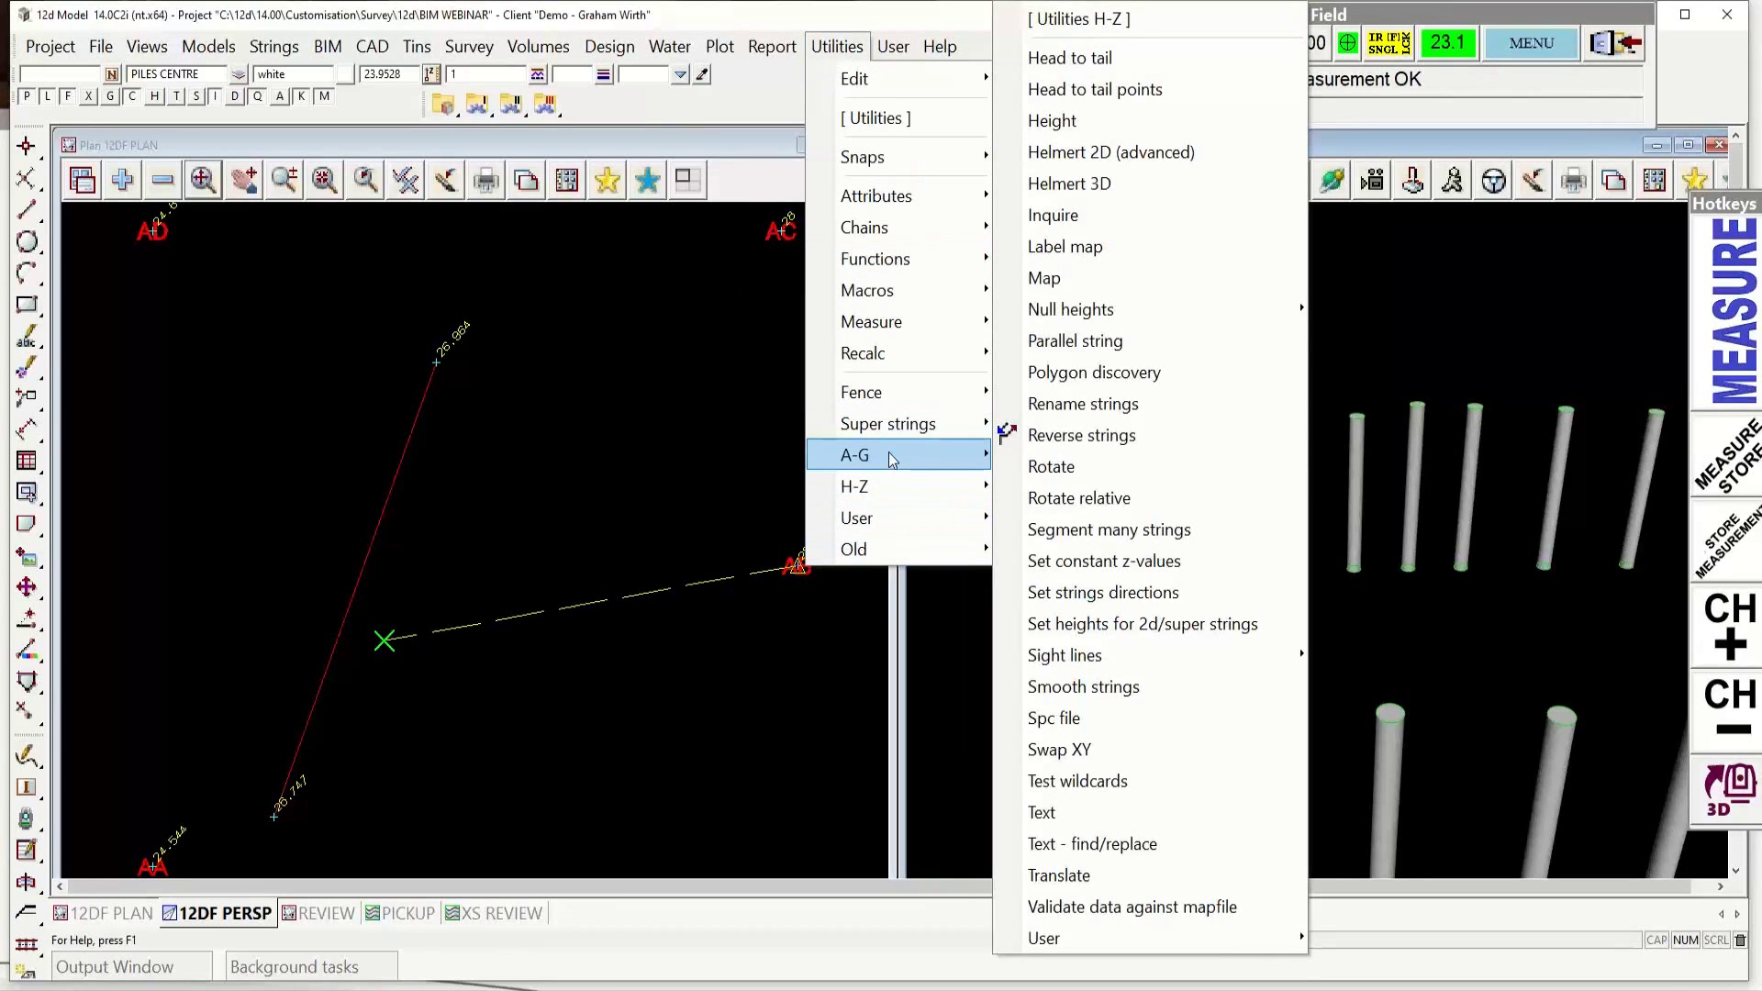
{"action": "mouse_move", "coordinate": [1082, 840]}
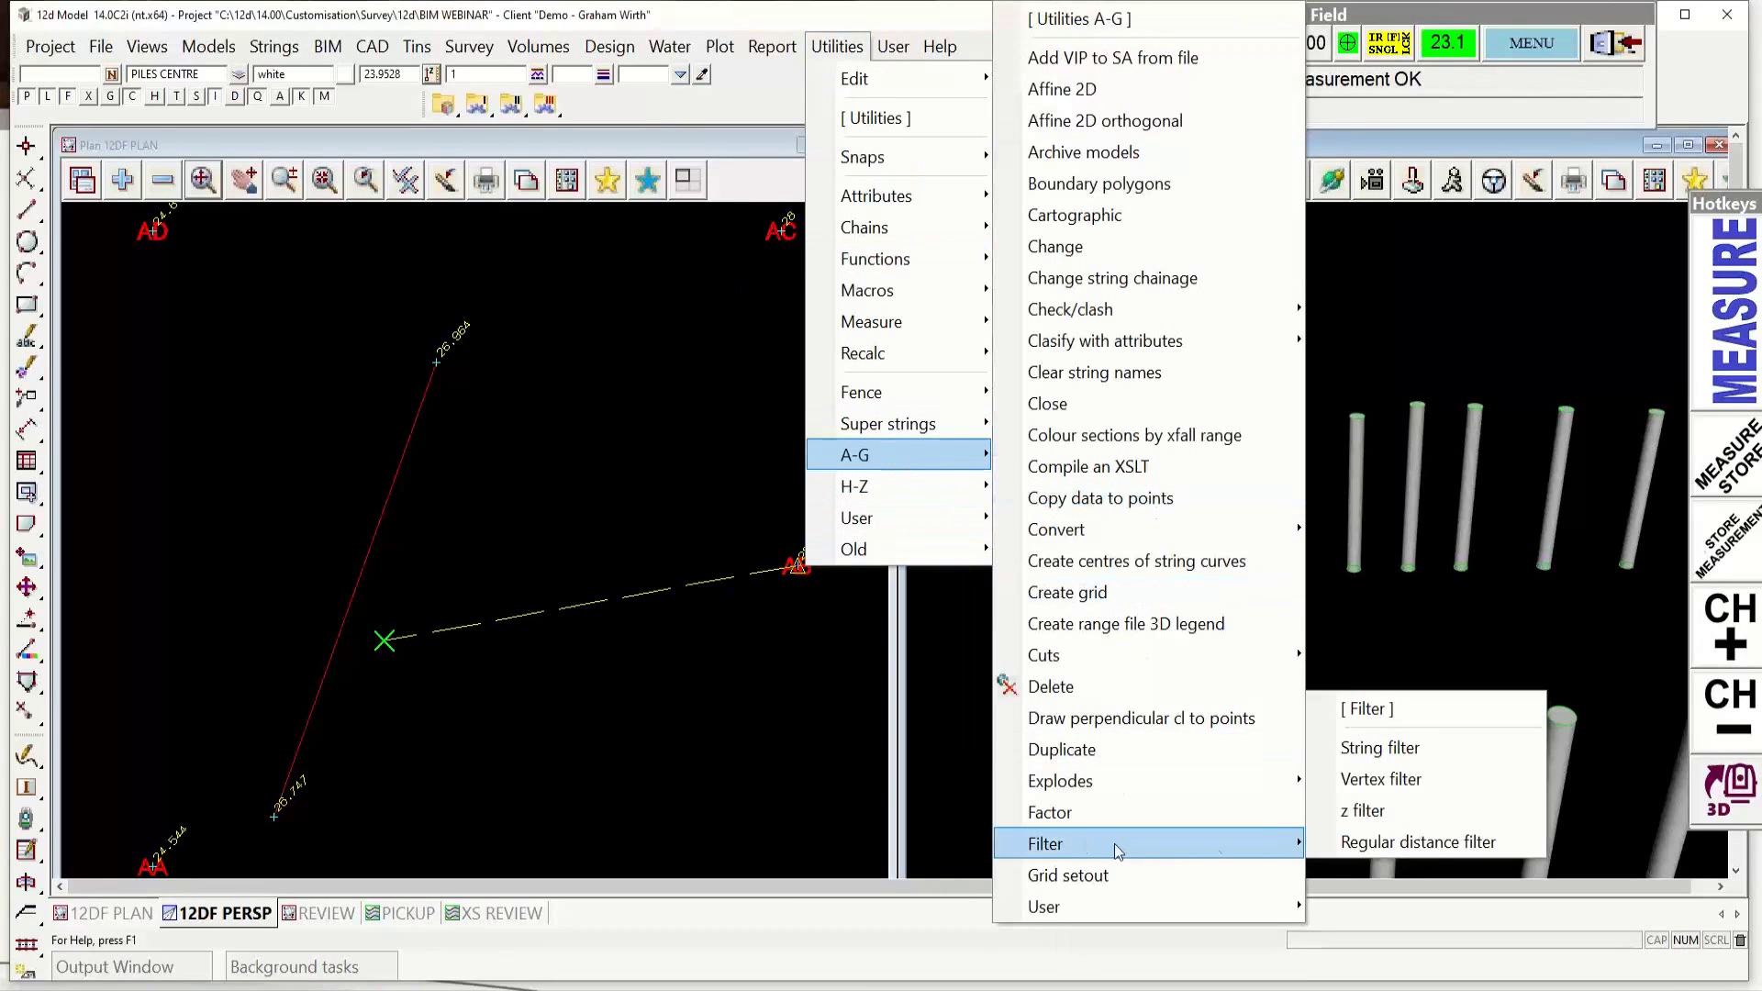
{"action": "left_click", "coordinate": [1451, 814]}
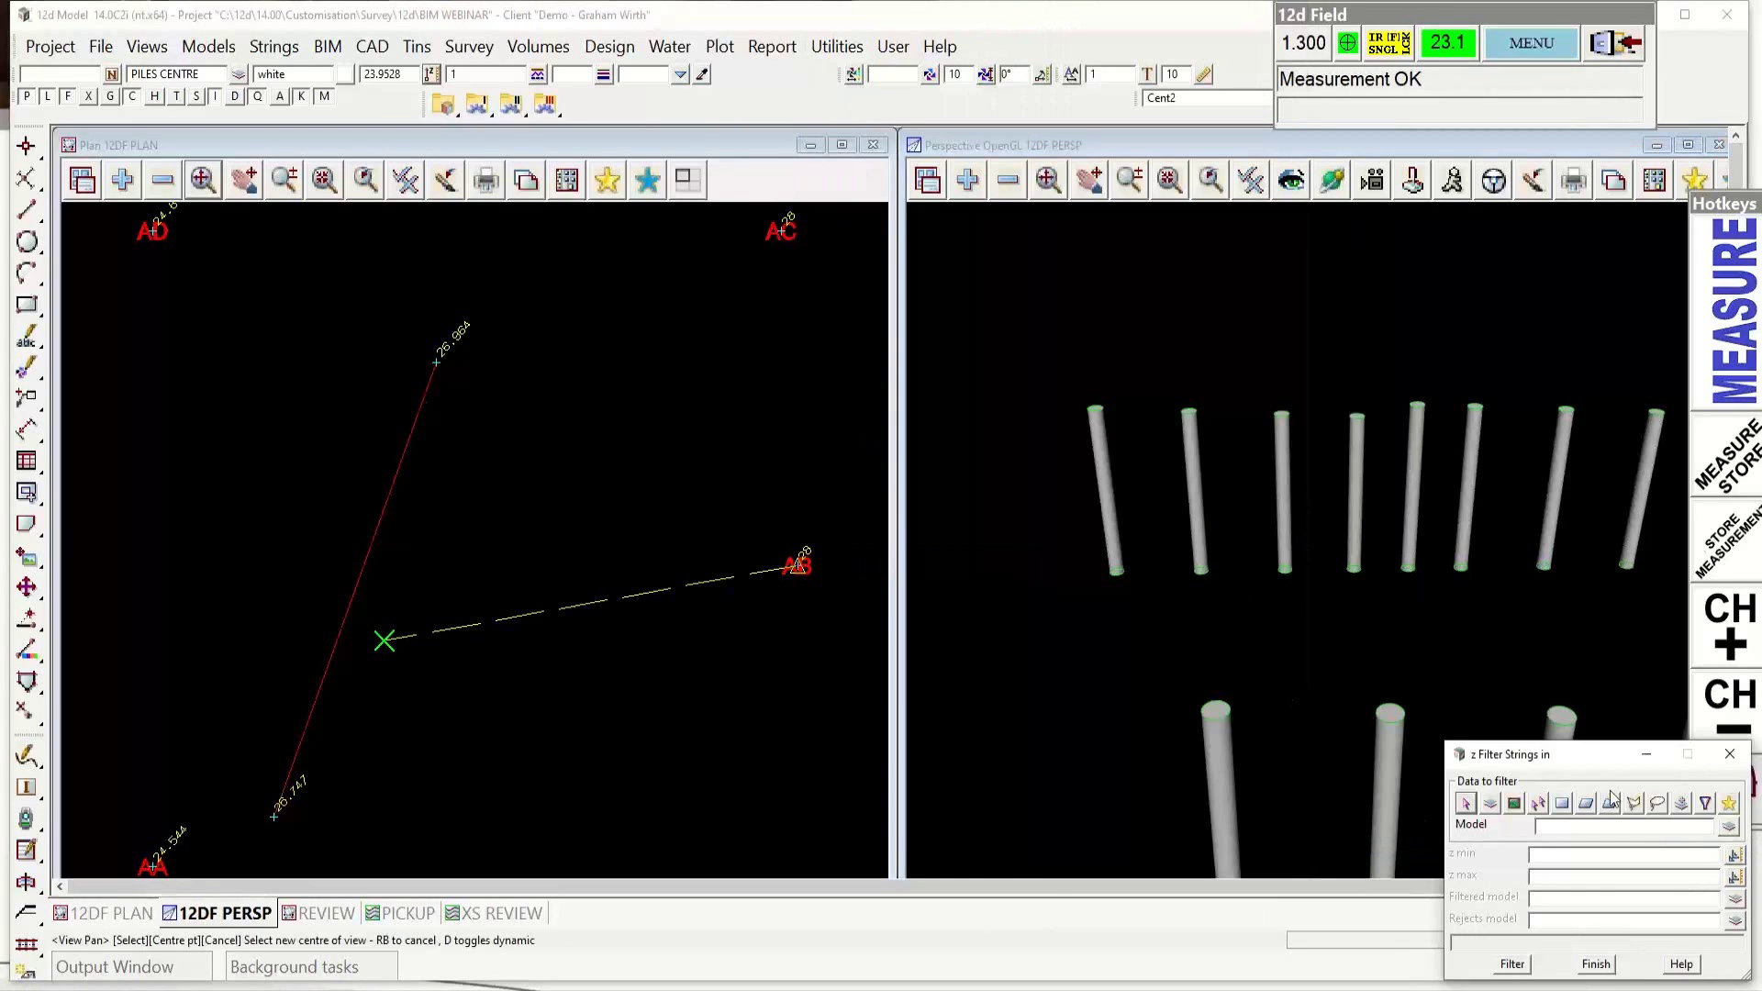
{"action": "left_click_drag", "start_coordinate": [1588, 754], "coordinate": [737, 289]}
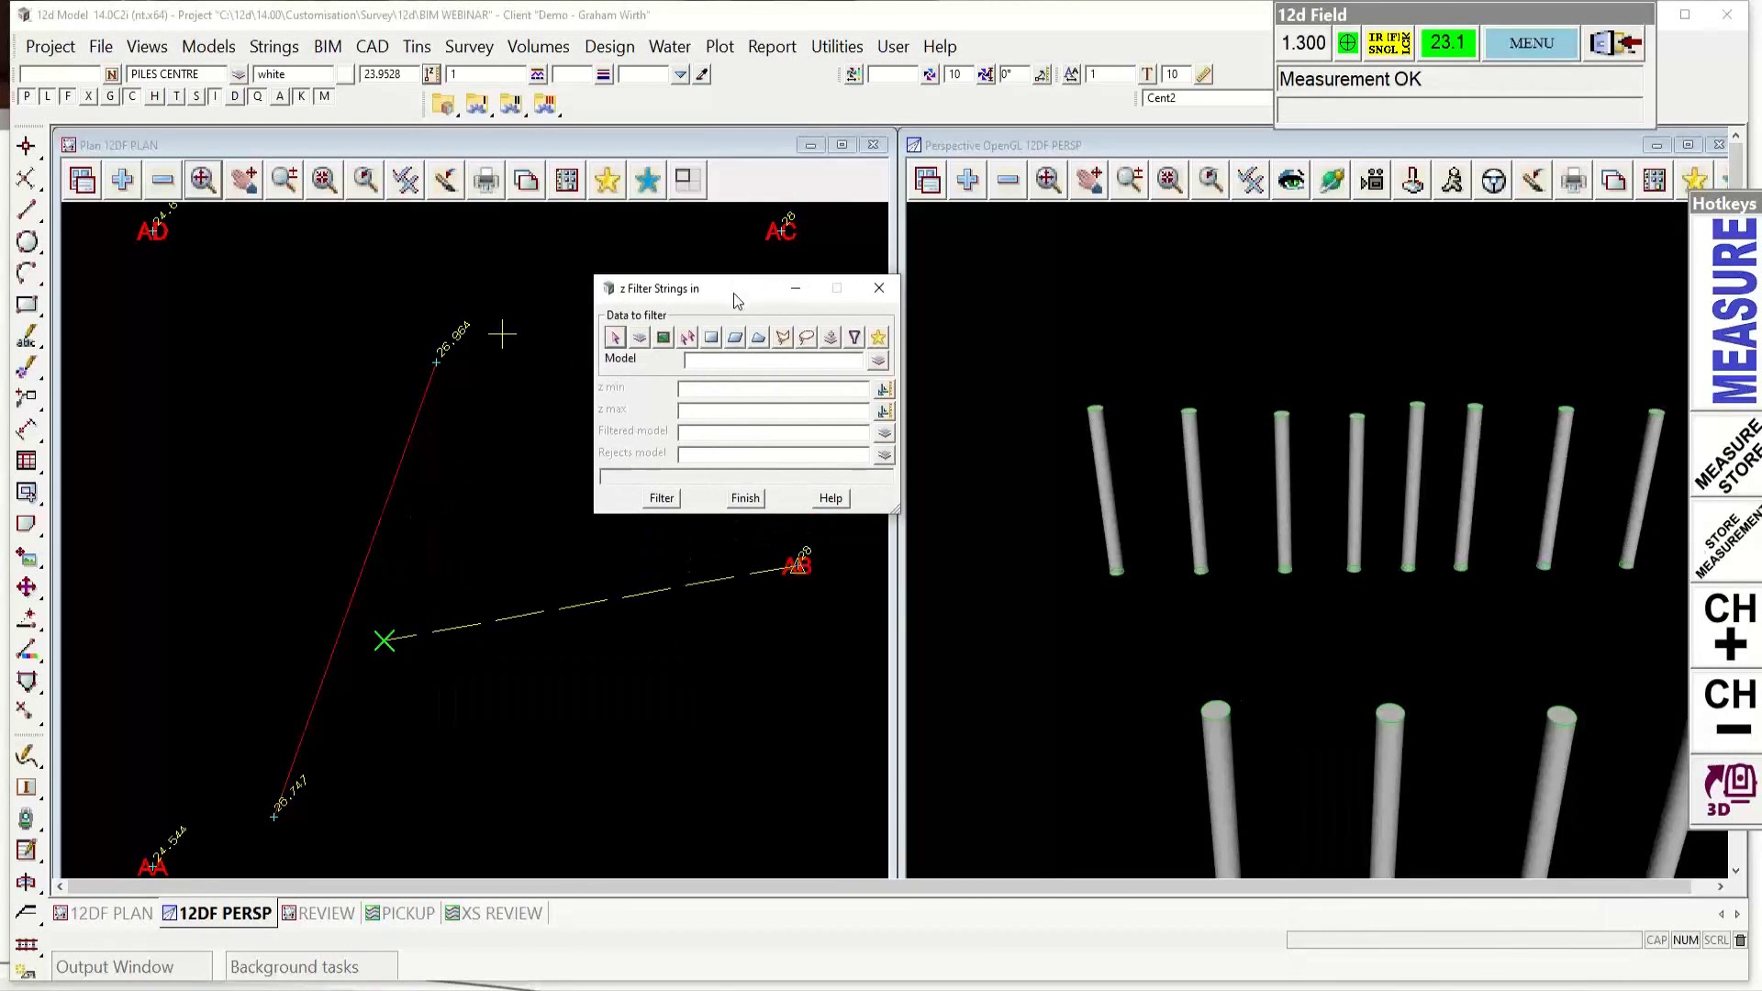
{"action": "left_click", "coordinate": [806, 389]}
{"action": "left_click", "coordinate": [877, 361]}
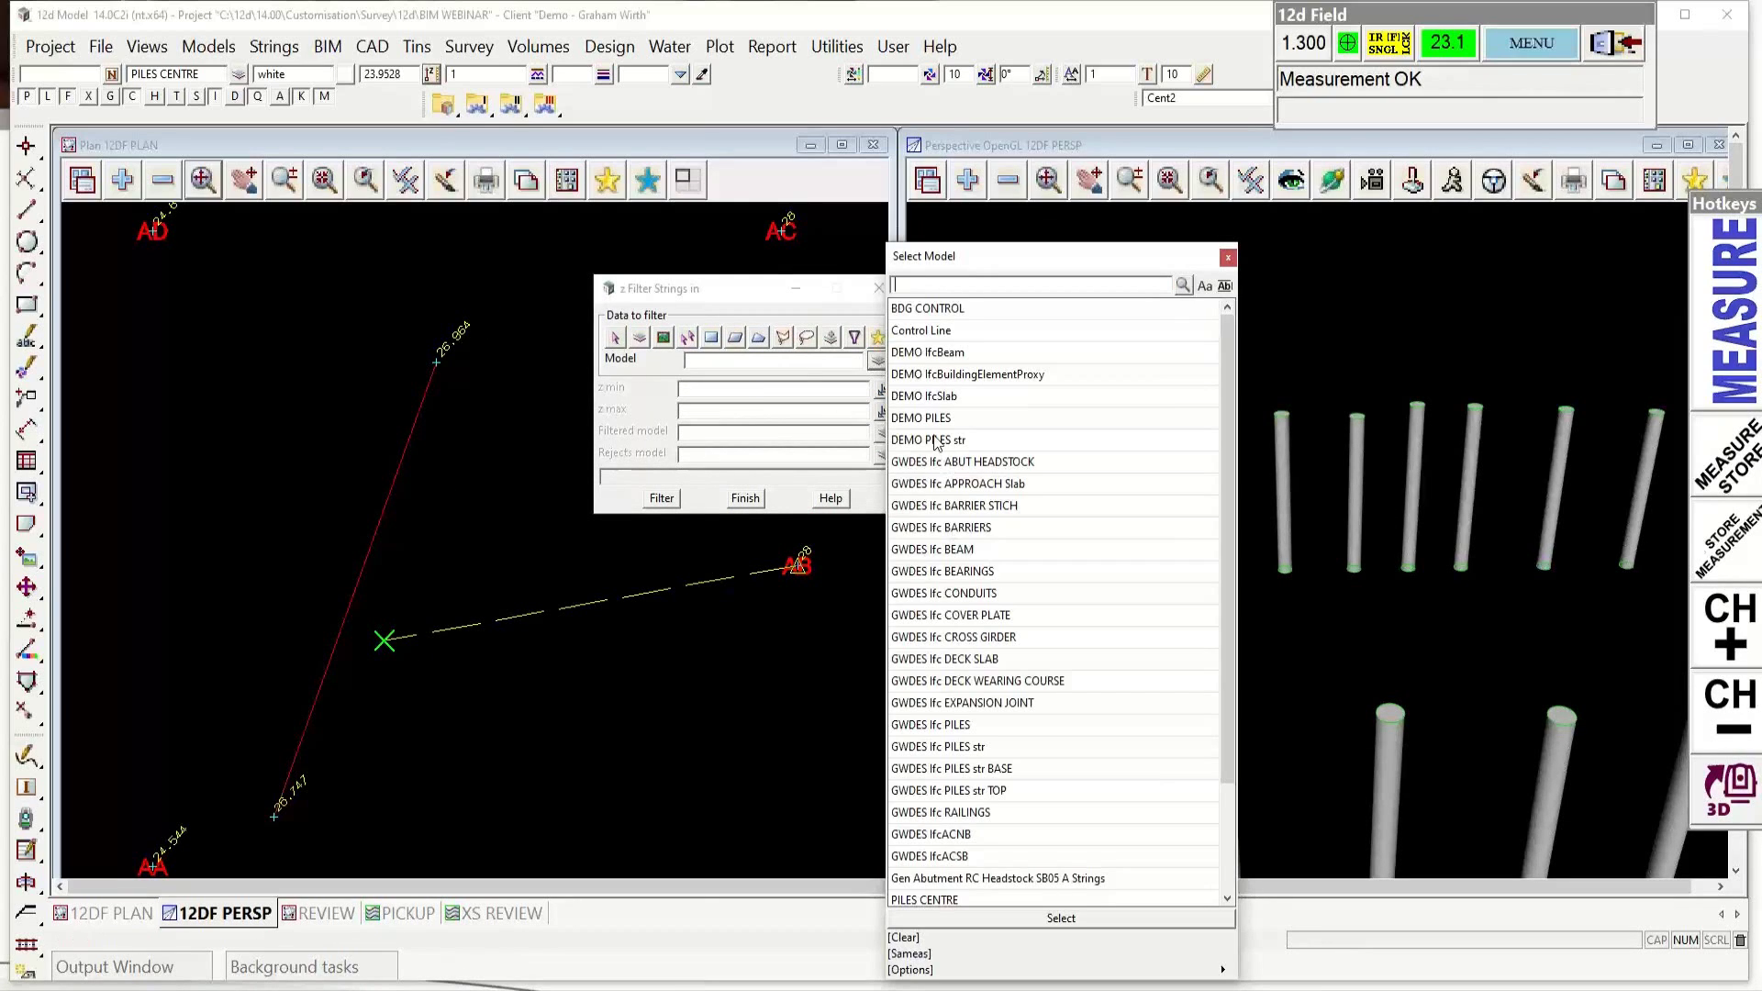
{"action": "left_click", "coordinate": [946, 441]}
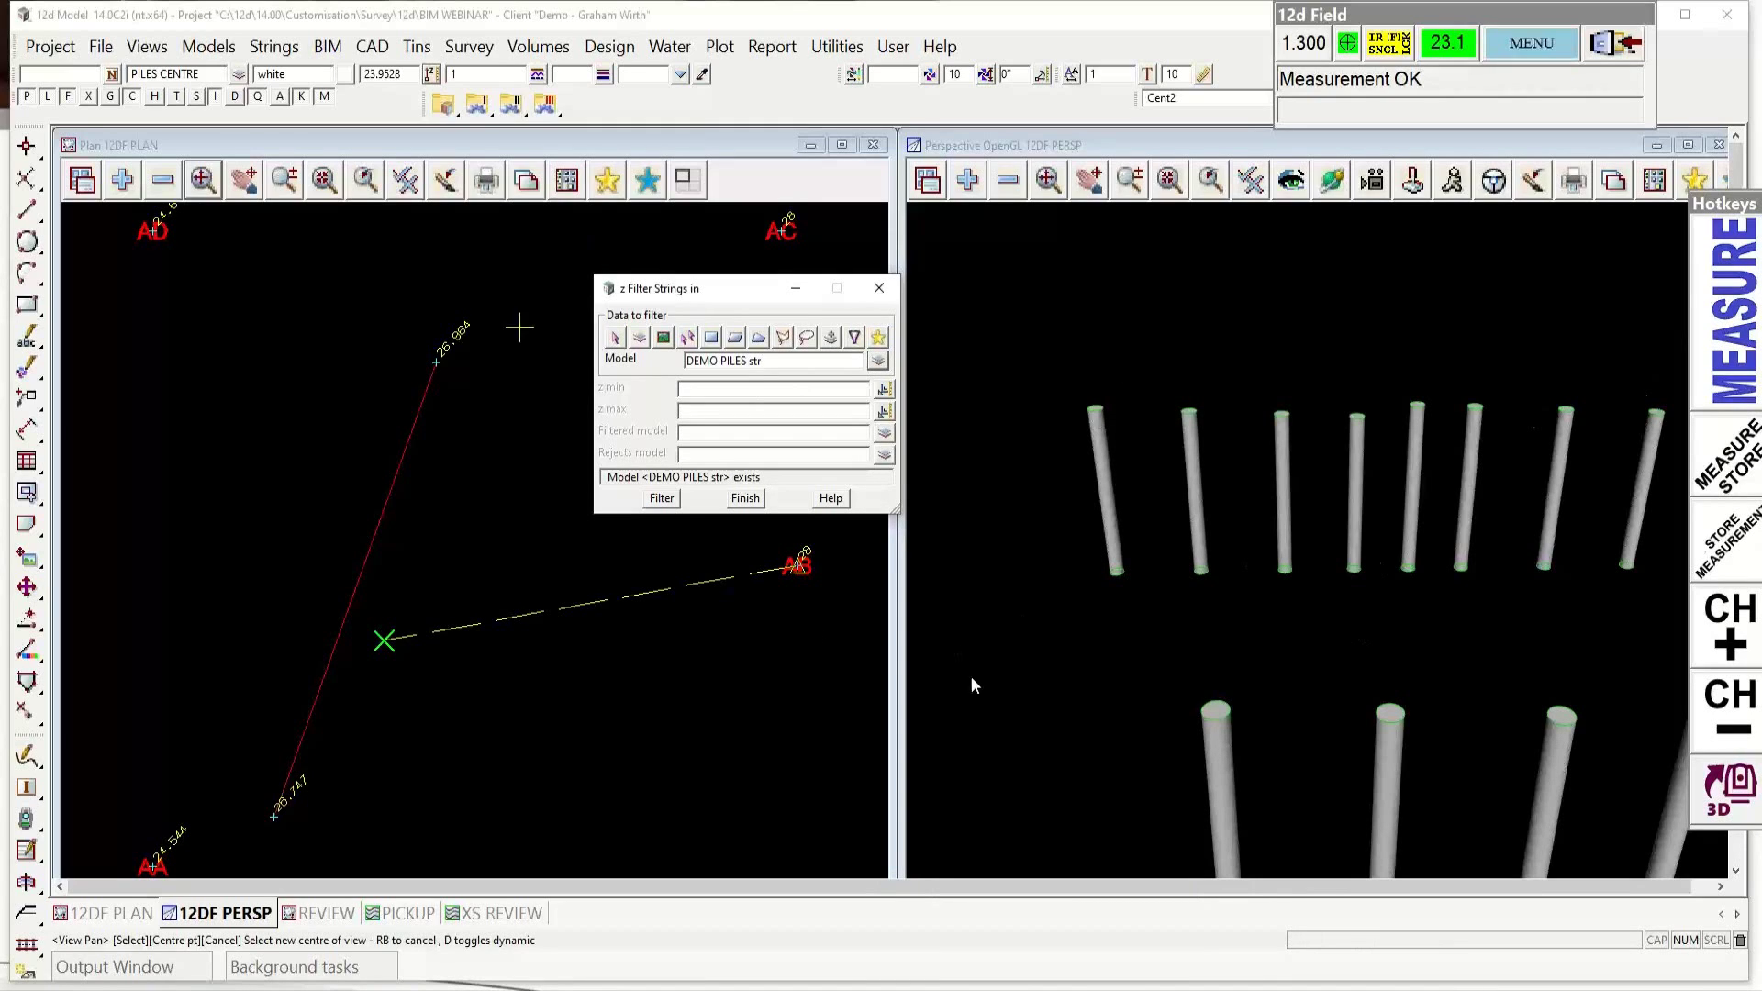
Step: Set the filter's z range to a minimum of 23 and a maximum of 25
{"action": "left_click", "coordinate": [704, 392]}
{"action": "type", "text": "23"}
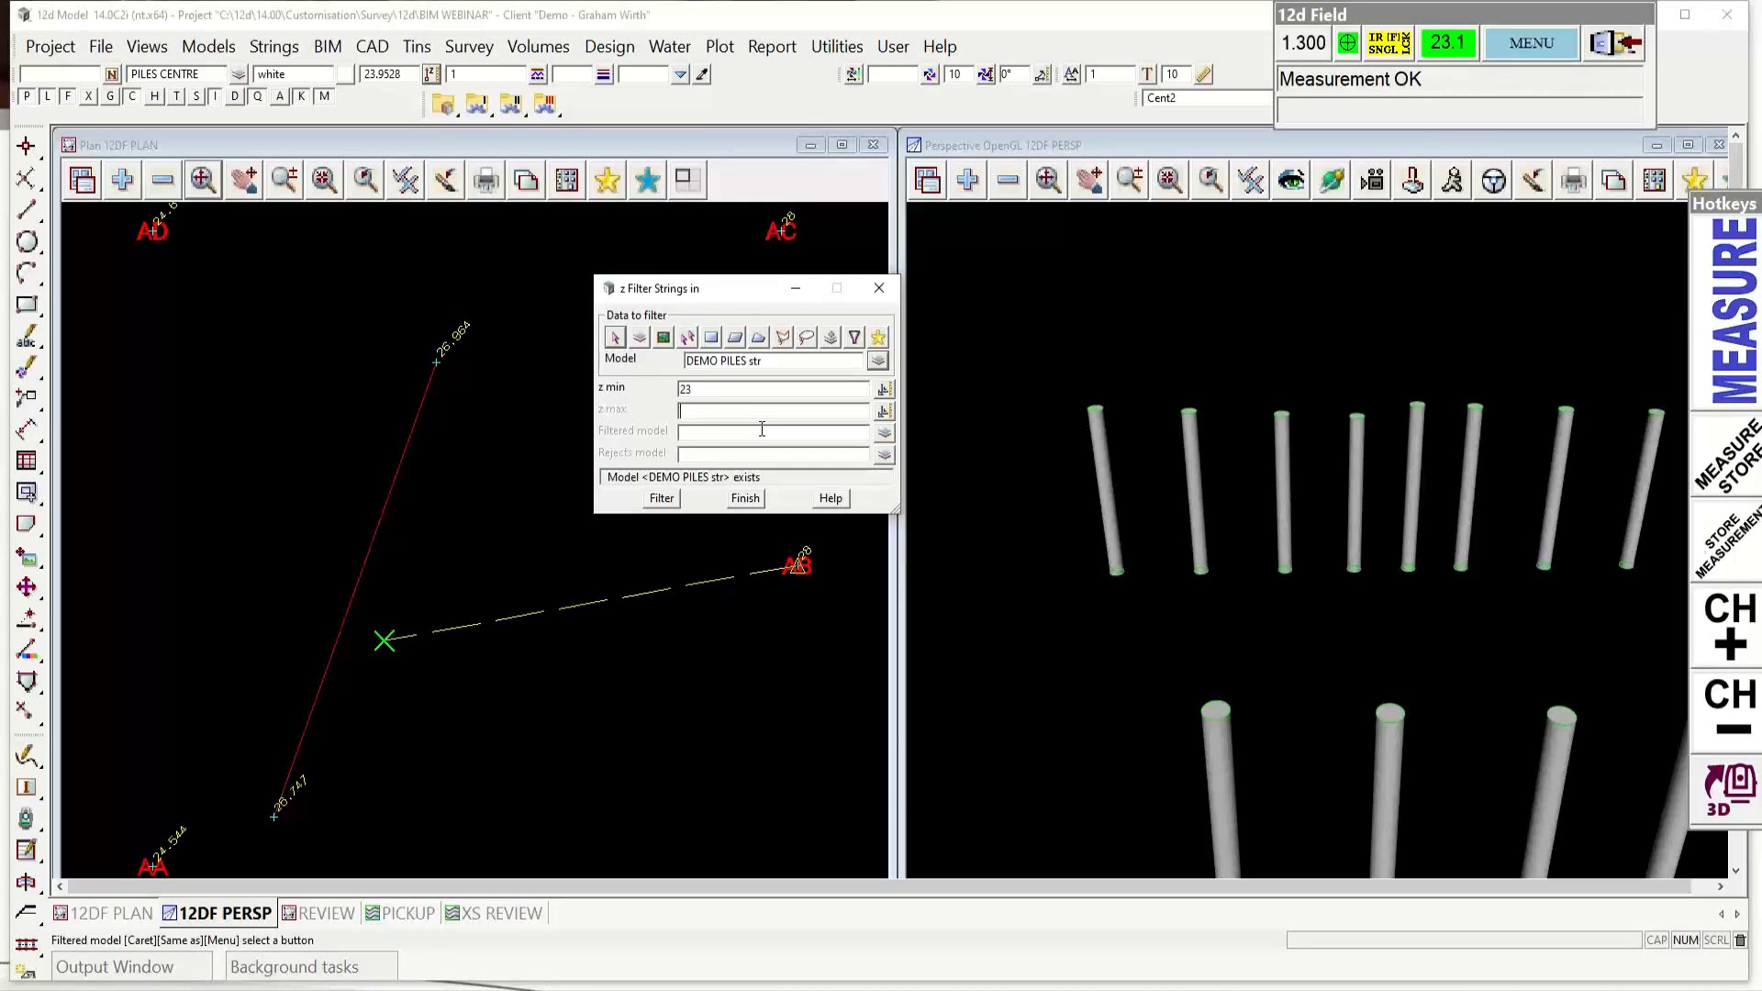
{"action": "type", "text": "25"}
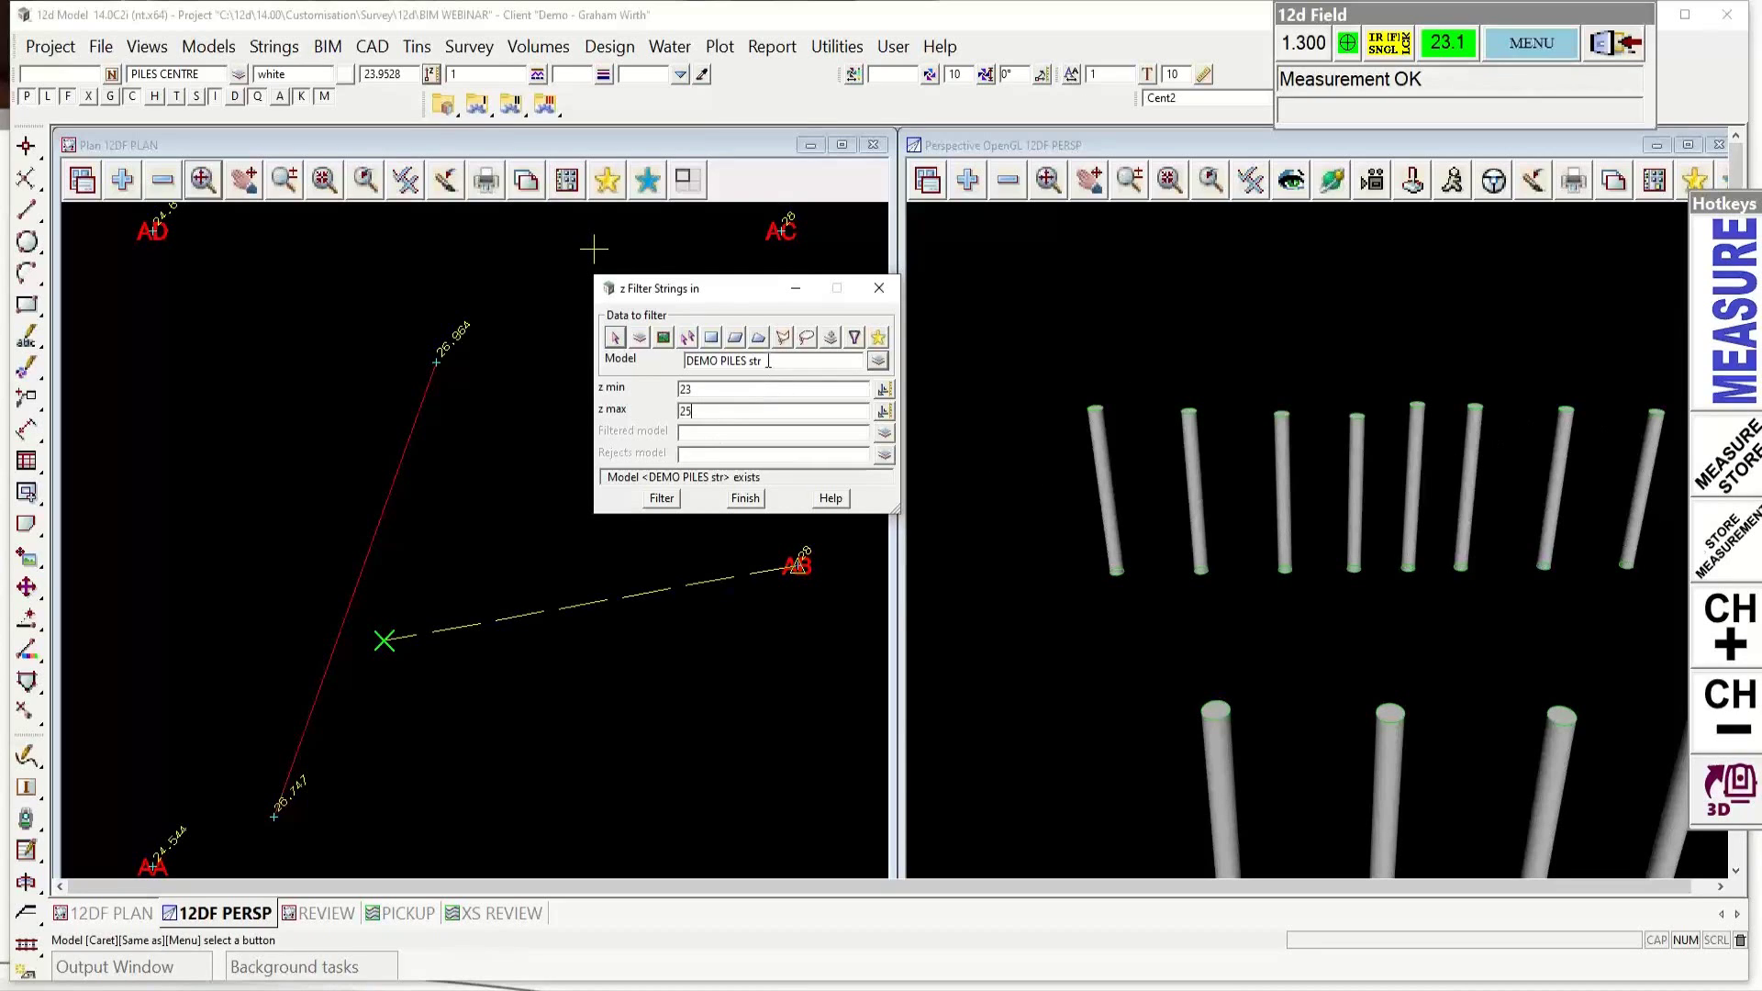
Step: Reuse the source model name for the filtered and rejects models, extending the filtered model's name to DEMO PILES str TOP
{"action": "left_click_drag", "start_coordinate": [762, 360], "coordinate": [685, 361]}
{"action": "key", "text": "ctrl+c"}
{"action": "right_click", "coordinate": [727, 363]}
{"action": "left_click", "coordinate": [771, 425]}
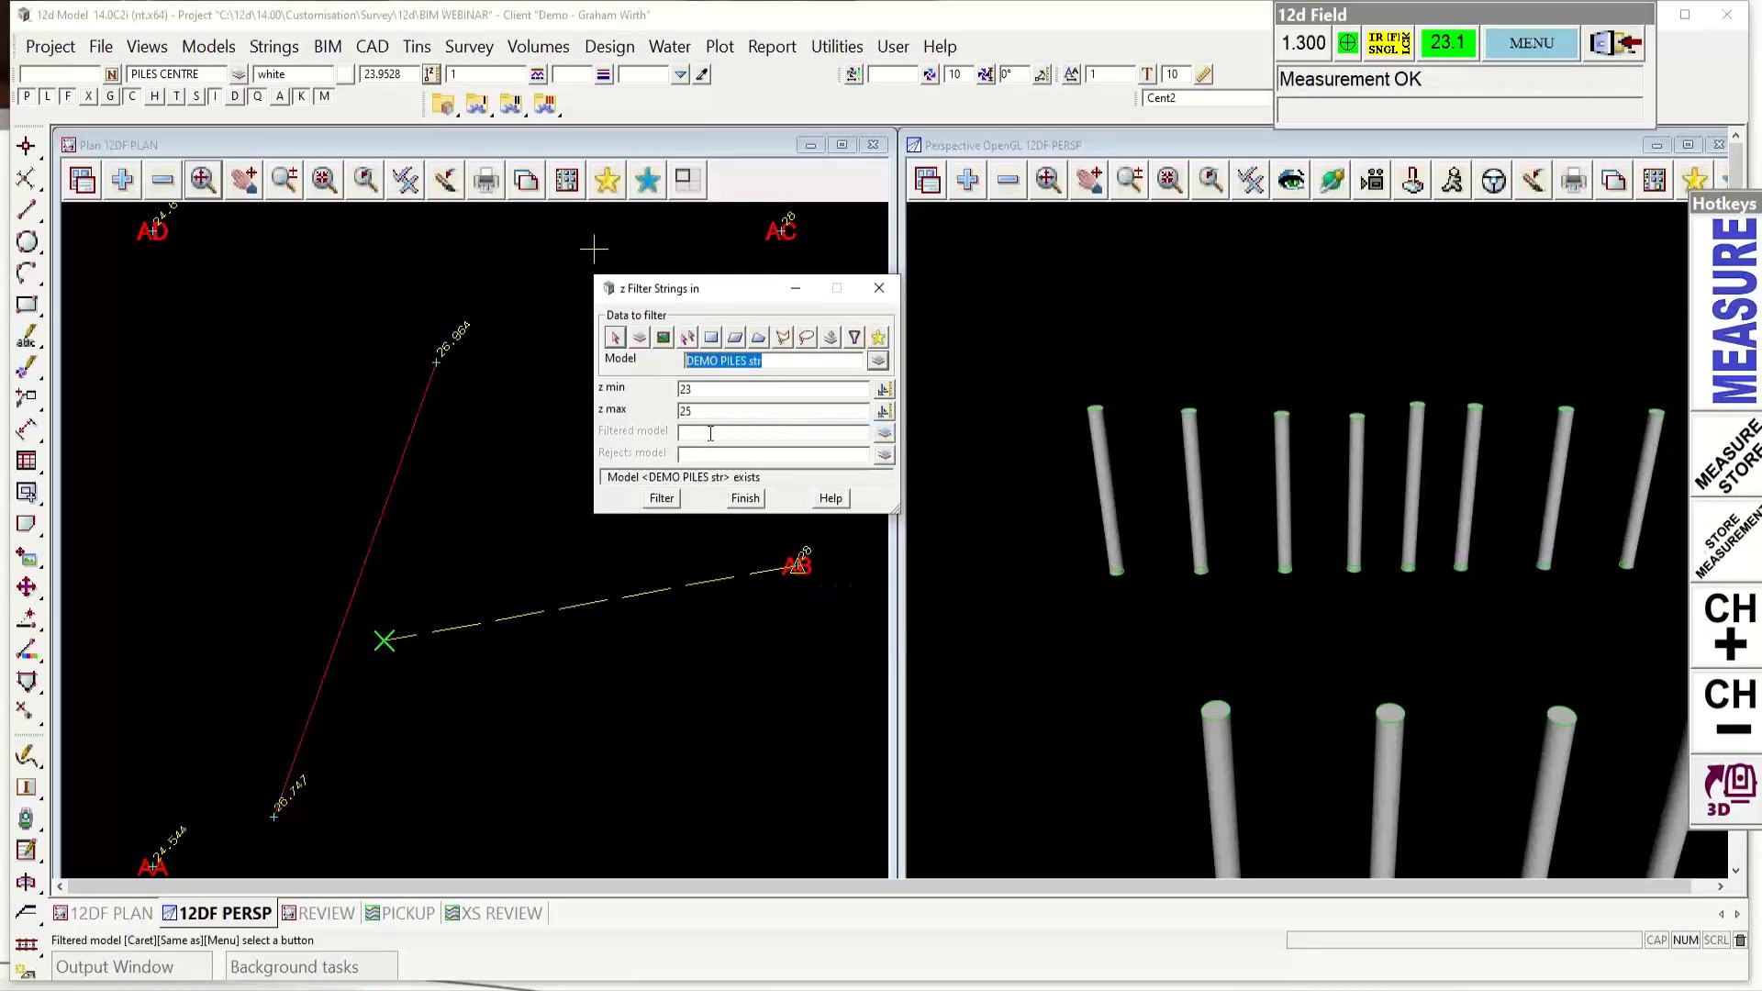
{"action": "left_click", "coordinate": [710, 434]}
{"action": "right_click", "coordinate": [710, 434]}
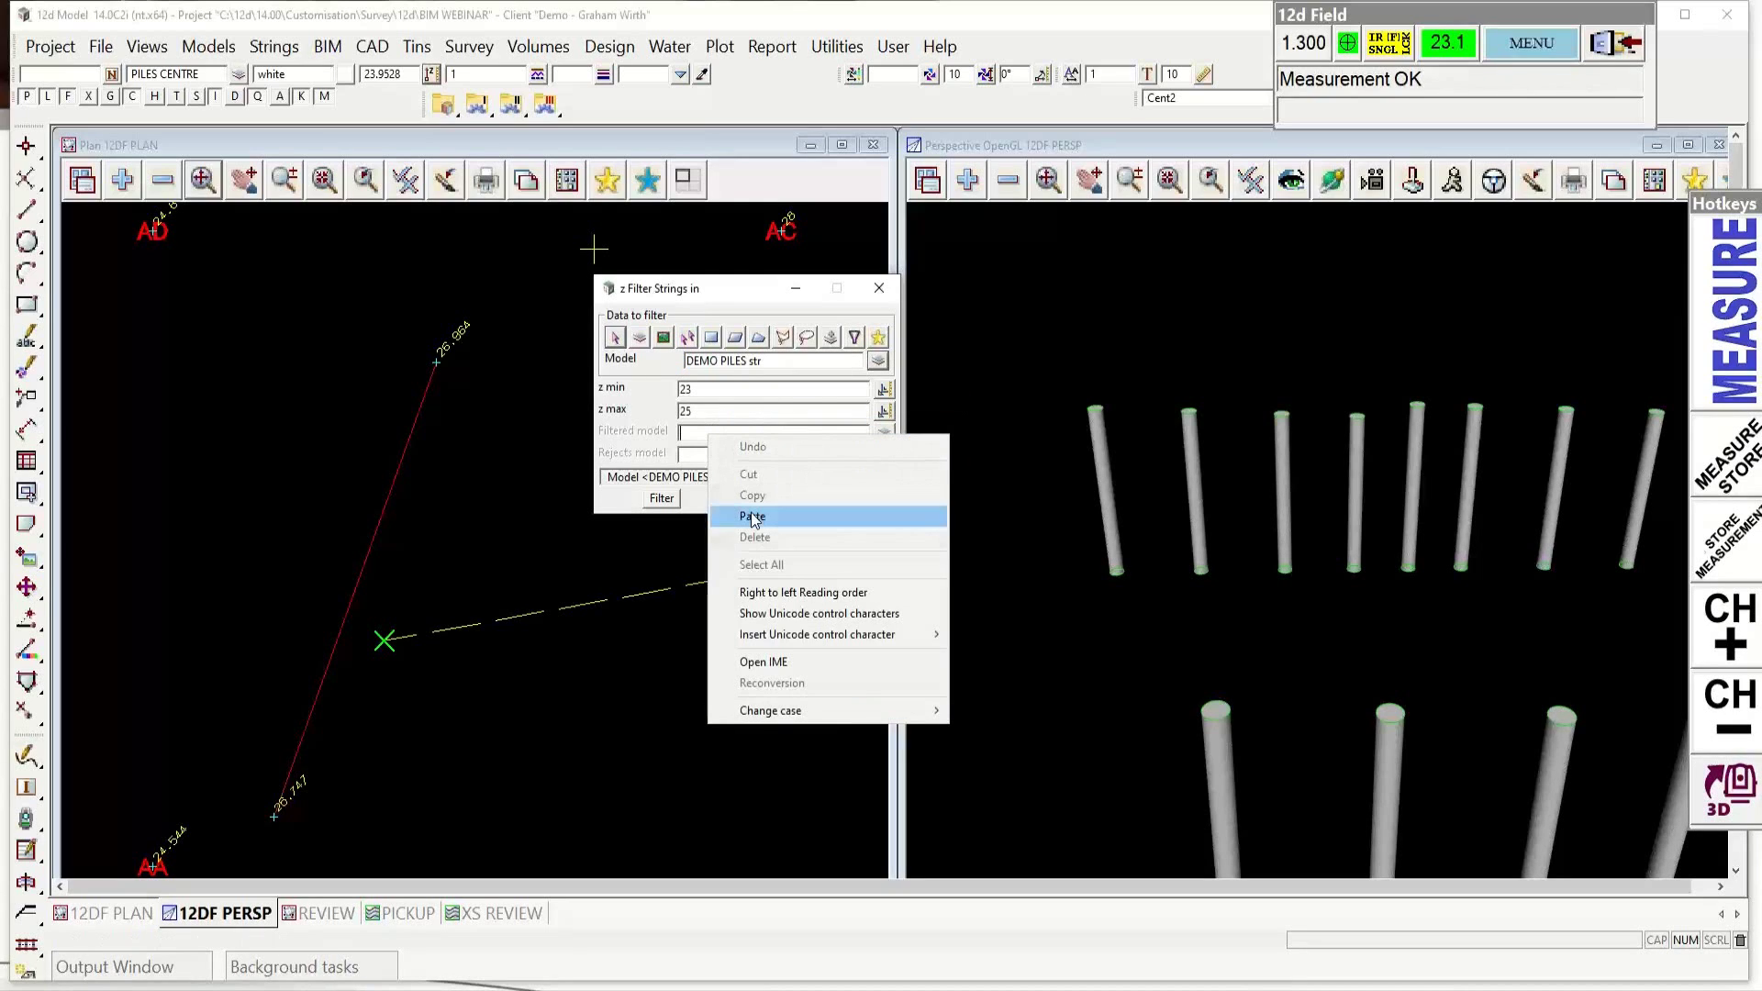
{"action": "left_click", "coordinate": [752, 517]}
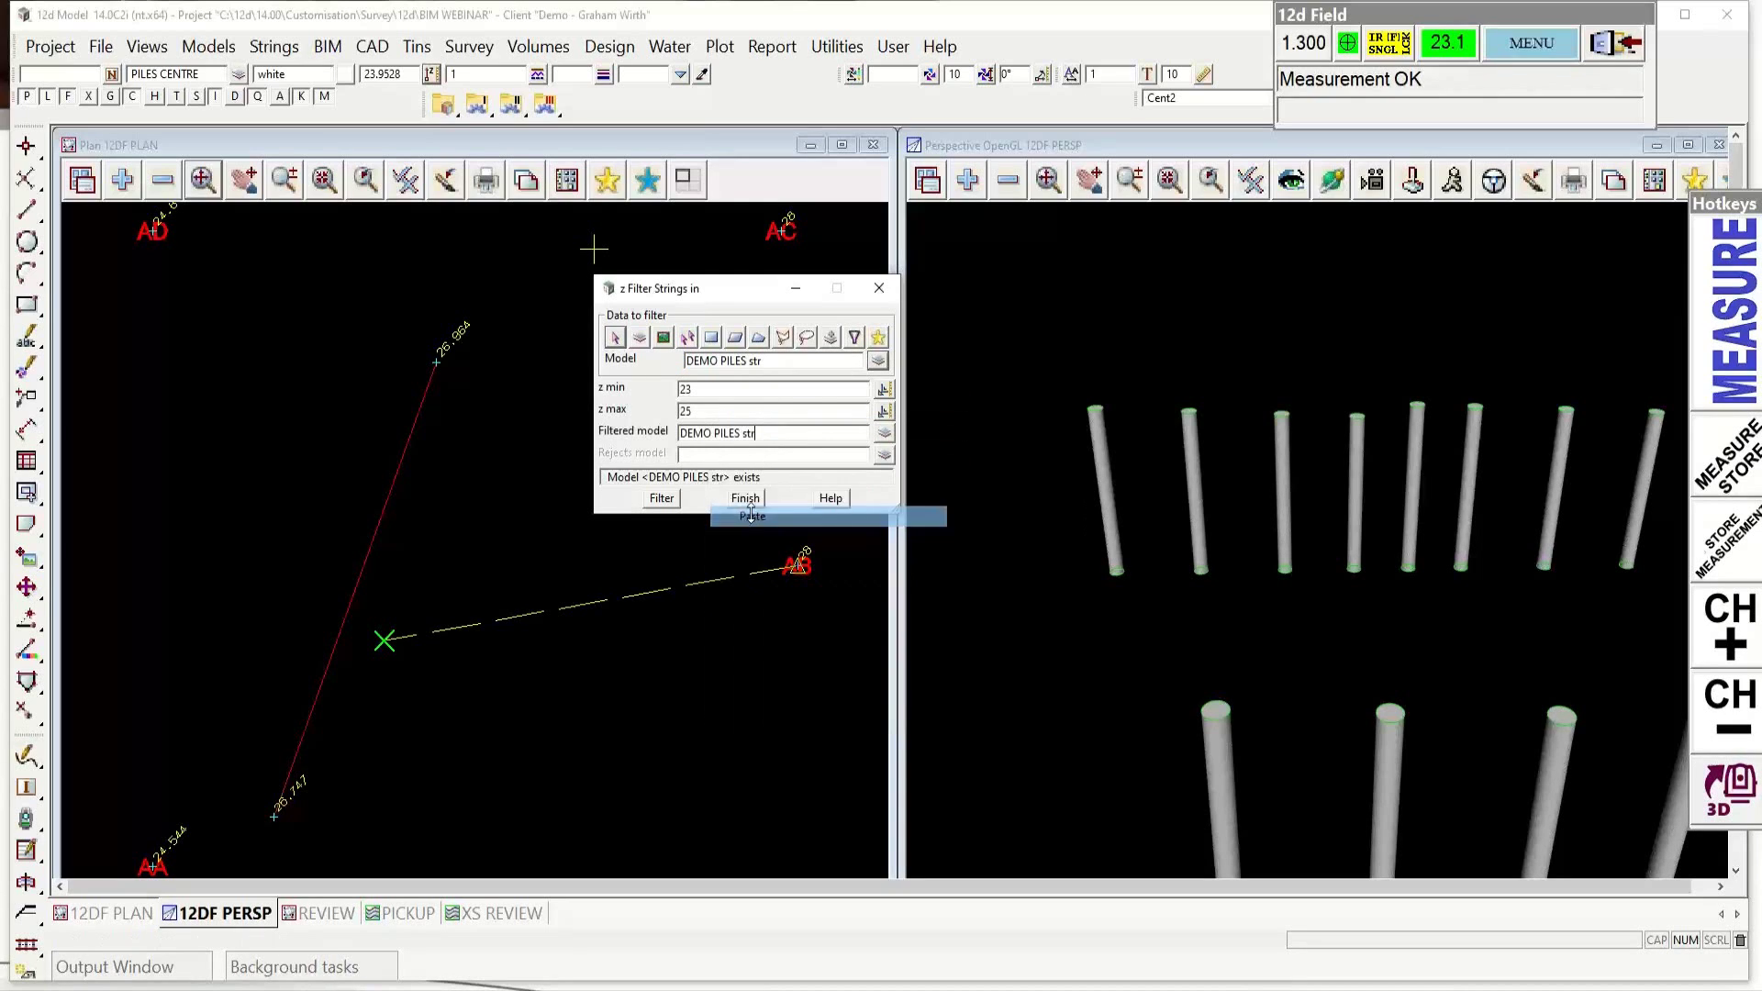
{"action": "right_click", "coordinate": [704, 460]}
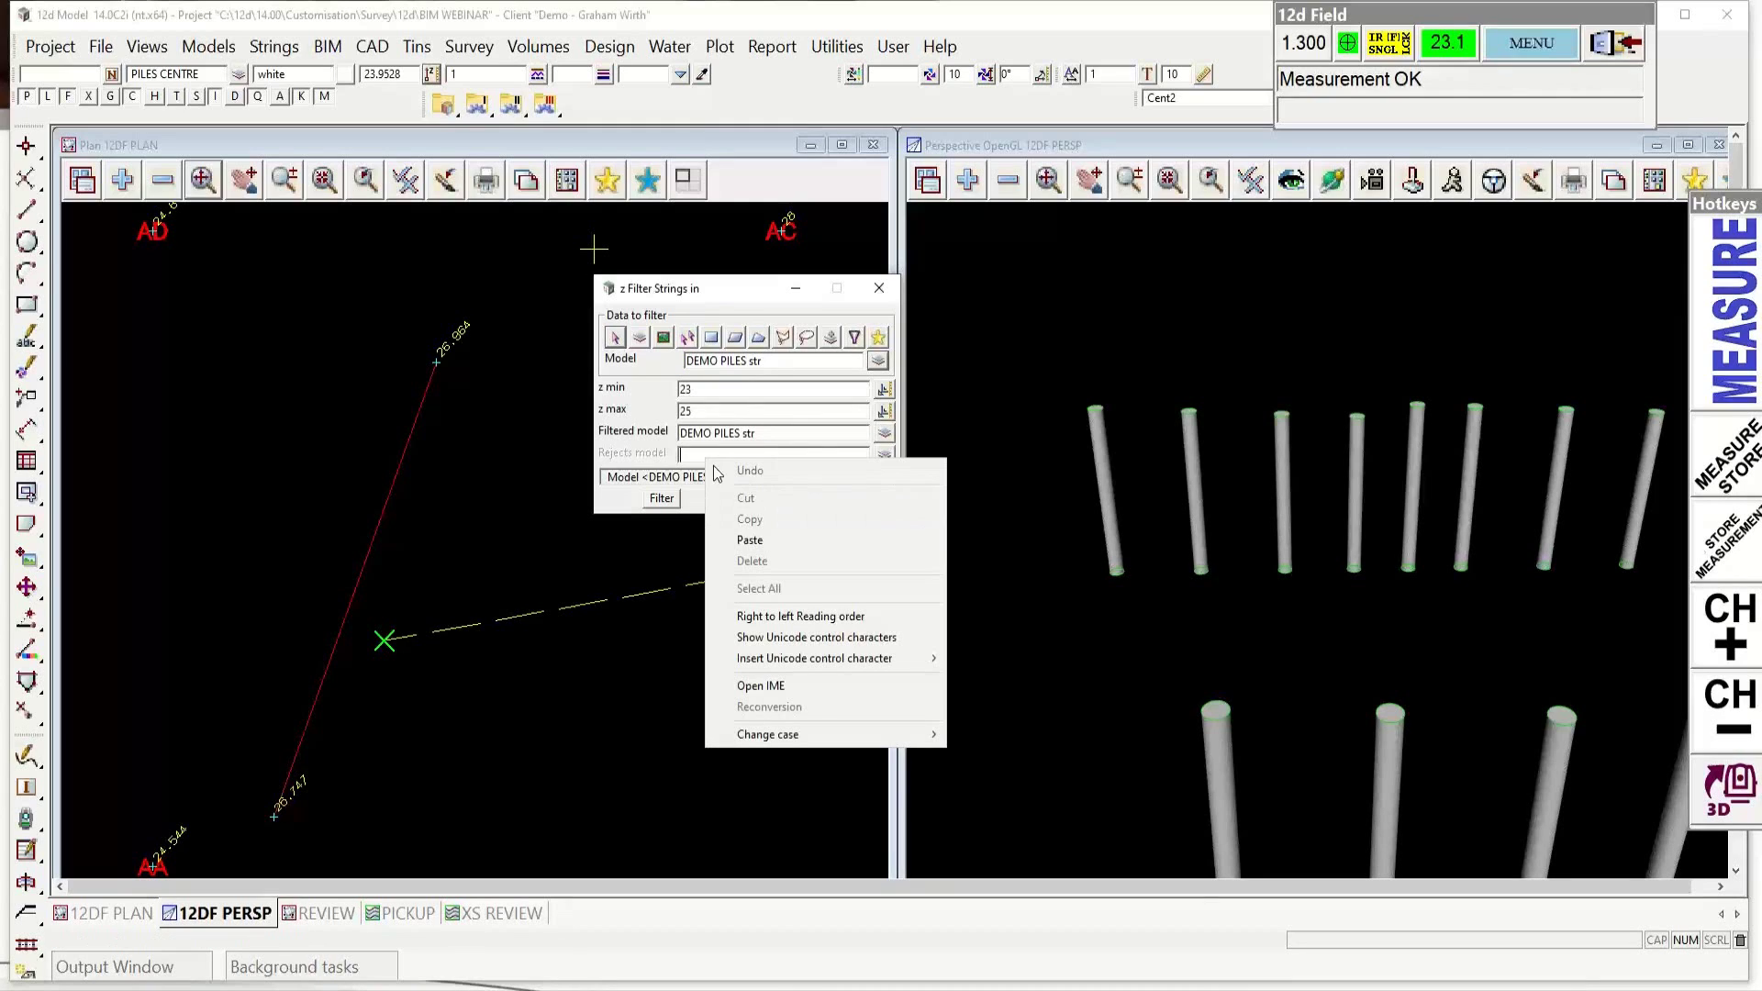
{"action": "left_click", "coordinate": [748, 542]}
{"action": "left_click", "coordinate": [780, 435]}
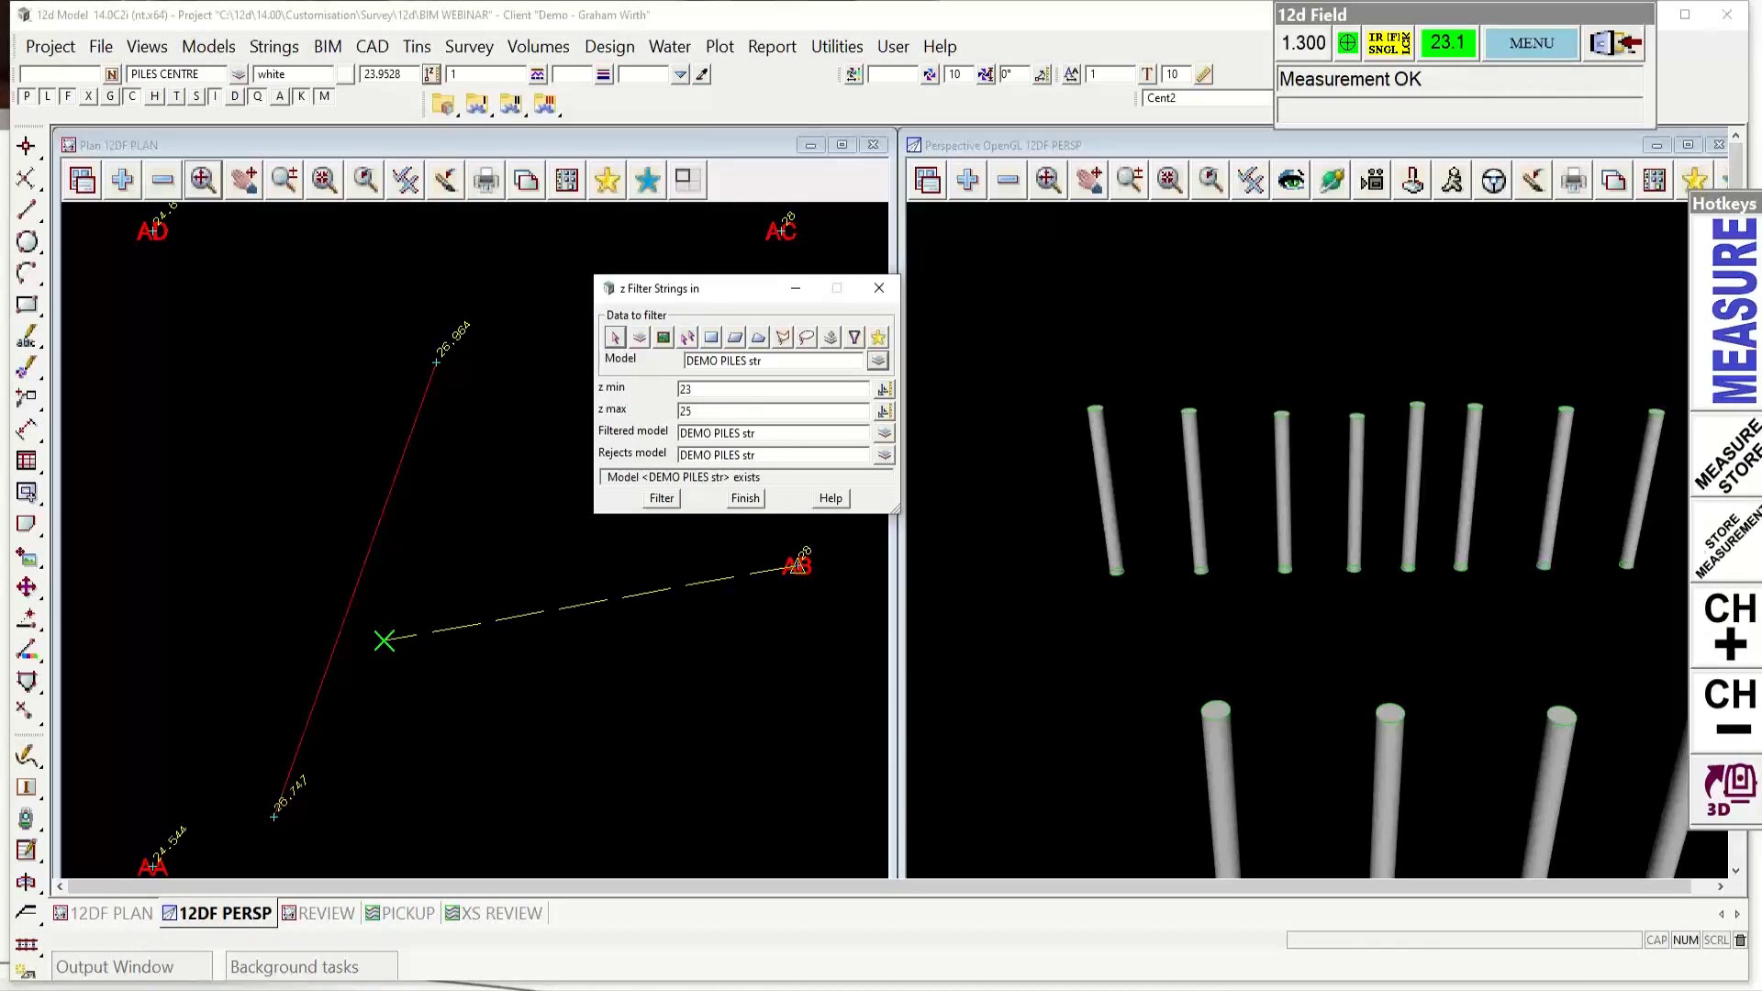
{"action": "type", "text": "TOP"}
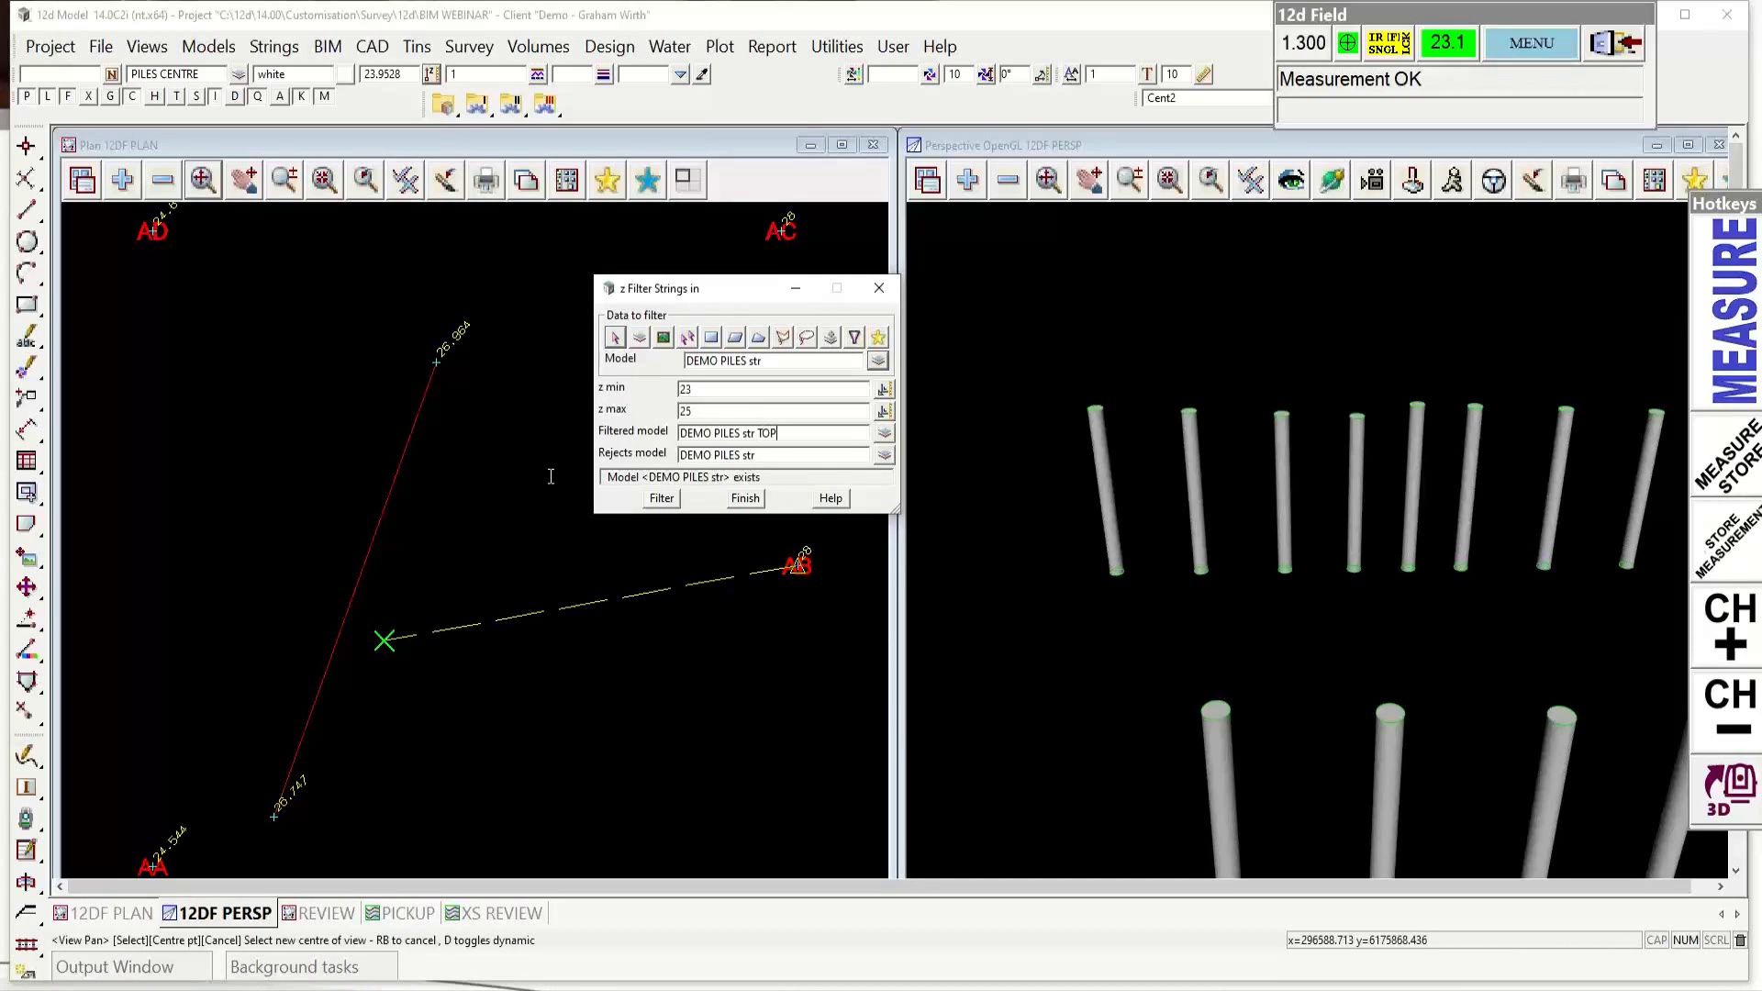
Step: Set the rejects model to DEMO PILES str BOTTOM and run the z filter
{"action": "left_click", "coordinate": [768, 461]}
{"action": "type", "text": "BOTT"}
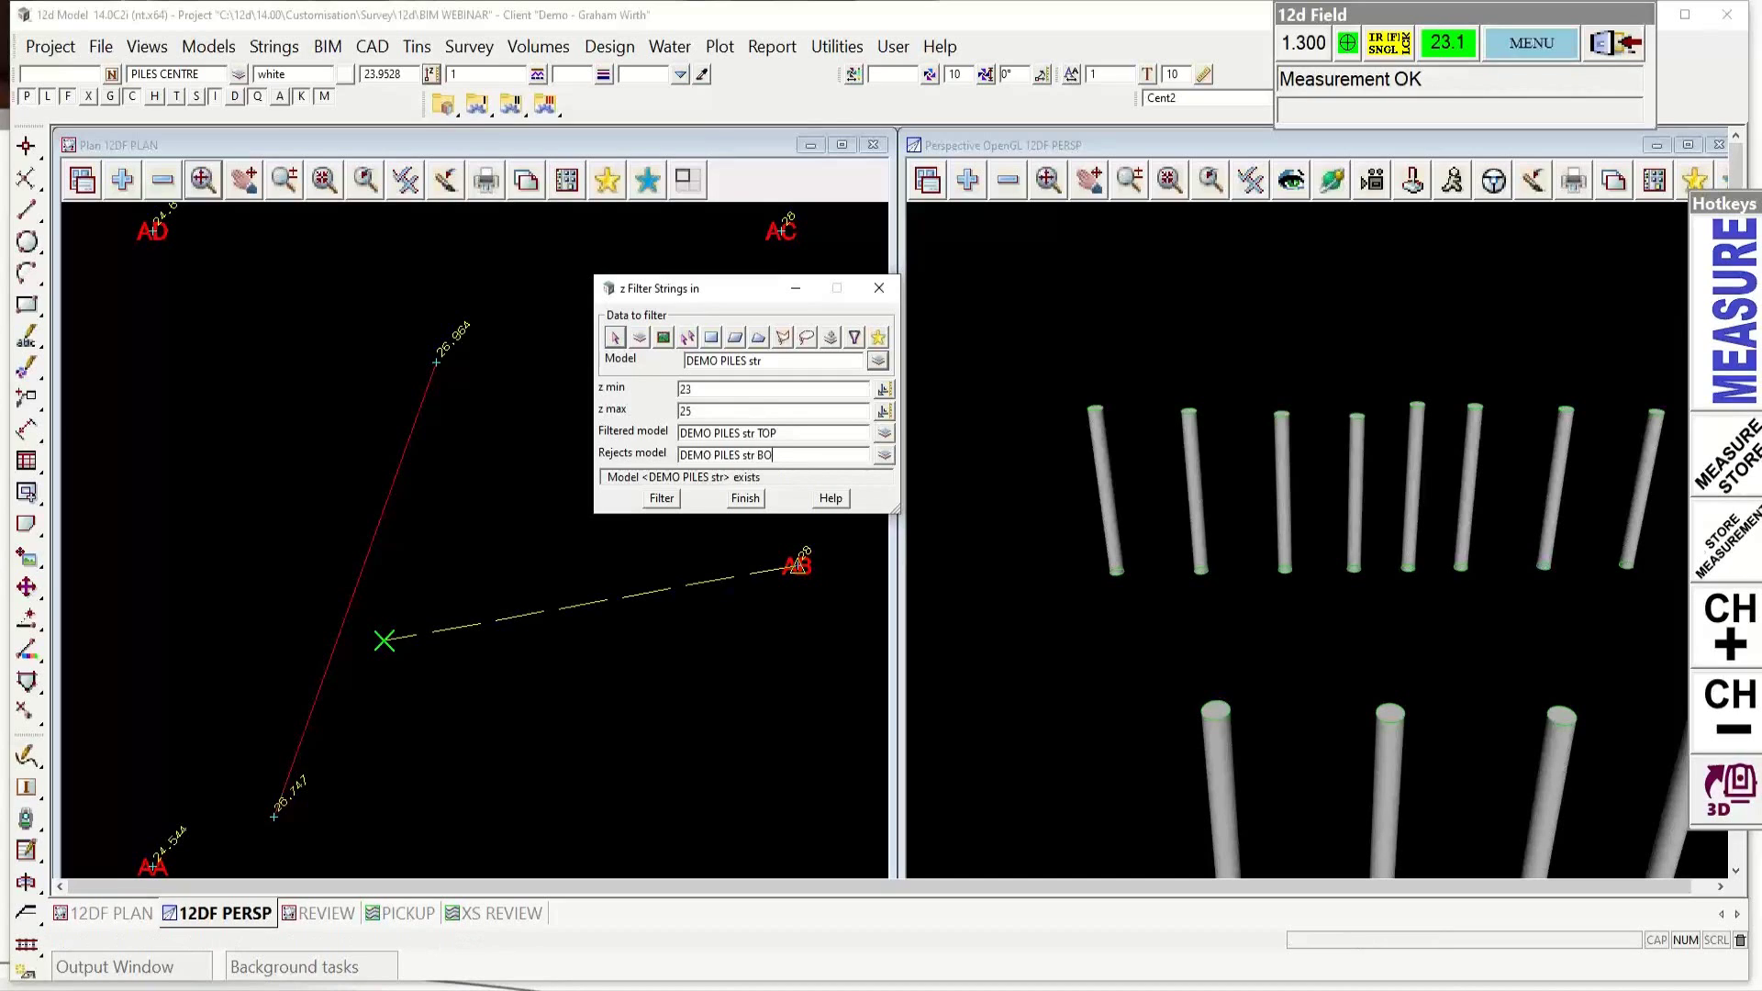
{"action": "type", "text": "OM"}
{"action": "left_click", "coordinate": [661, 498]}
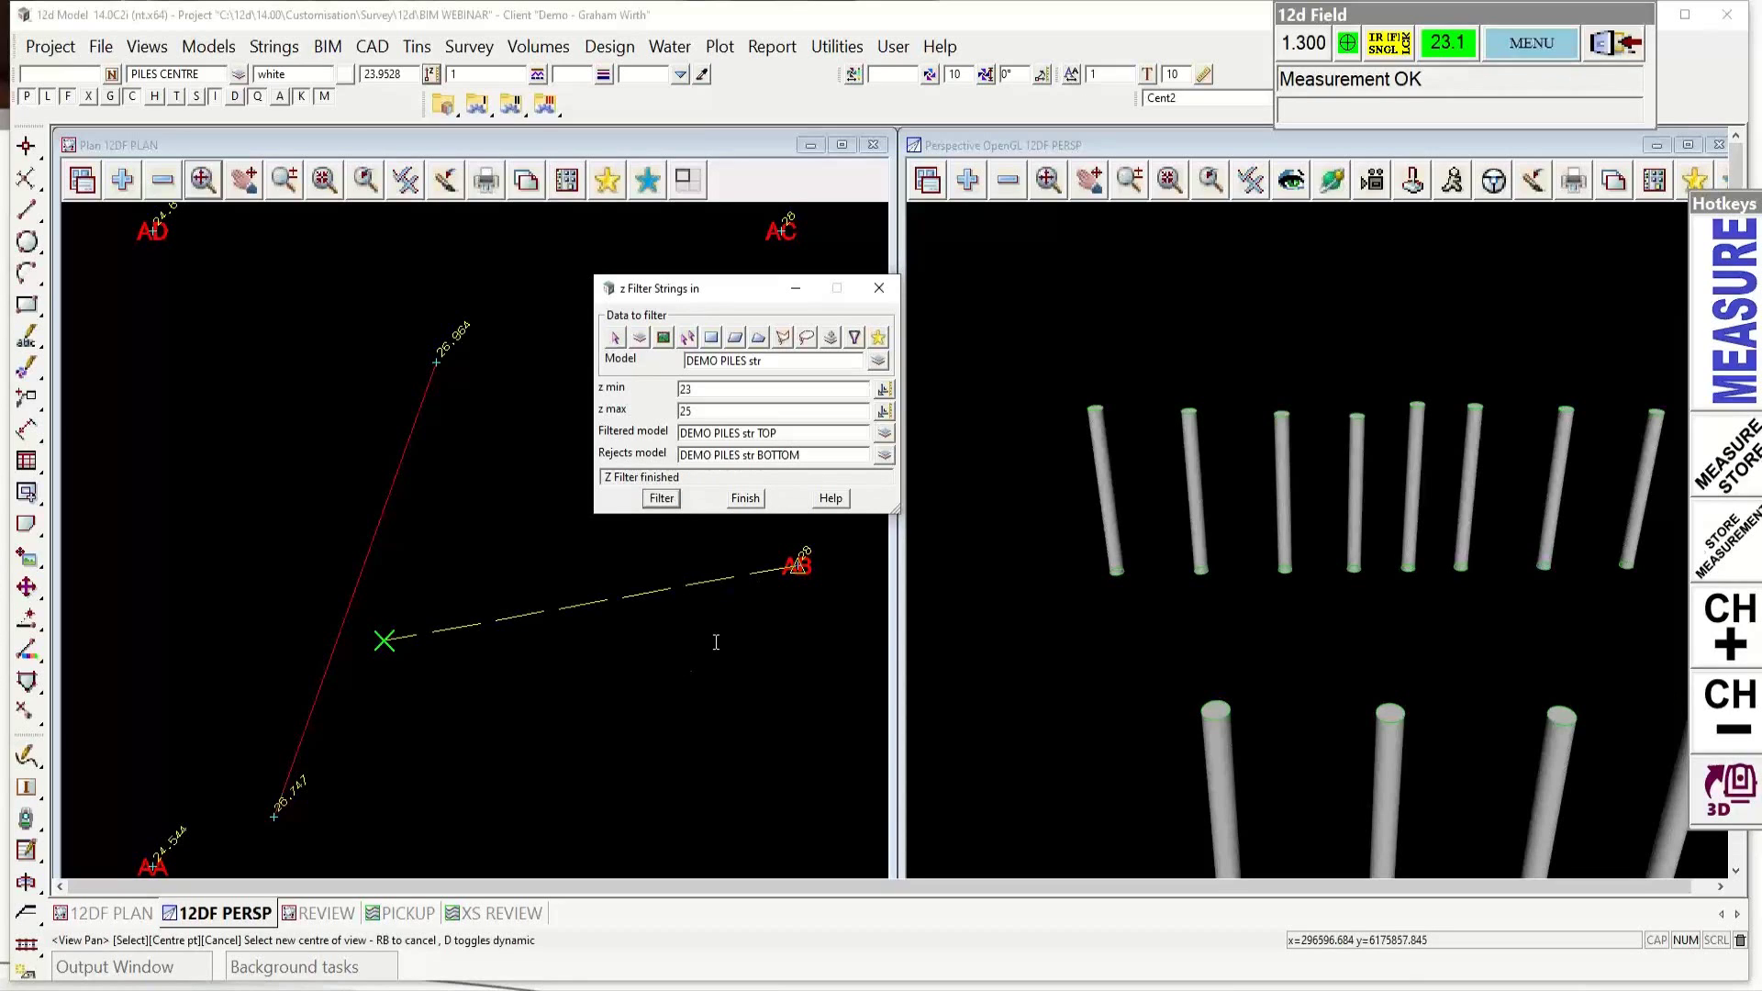
Step: Close the z filter and replace the DEMO PILES str model with DEMO PILES str TOP in the perspective view
{"action": "left_click", "coordinate": [1011, 190]}
{"action": "left_click", "coordinate": [1043, 294]}
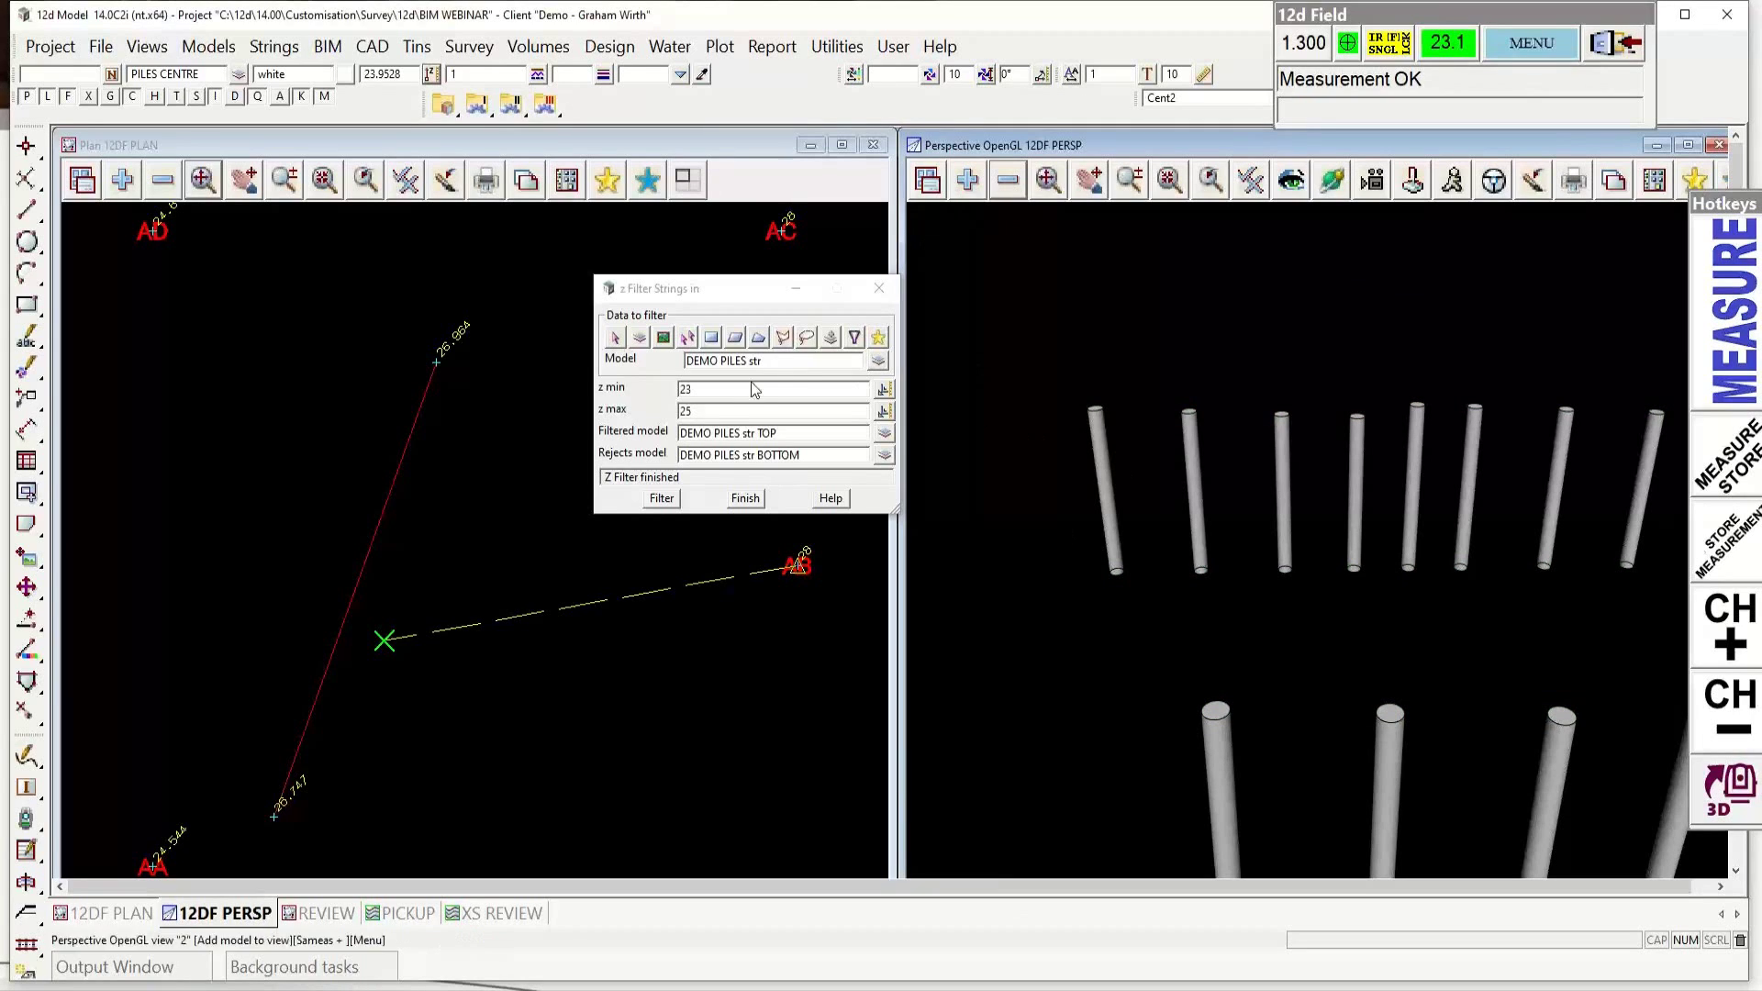
{"action": "left_click", "coordinate": [745, 498]}
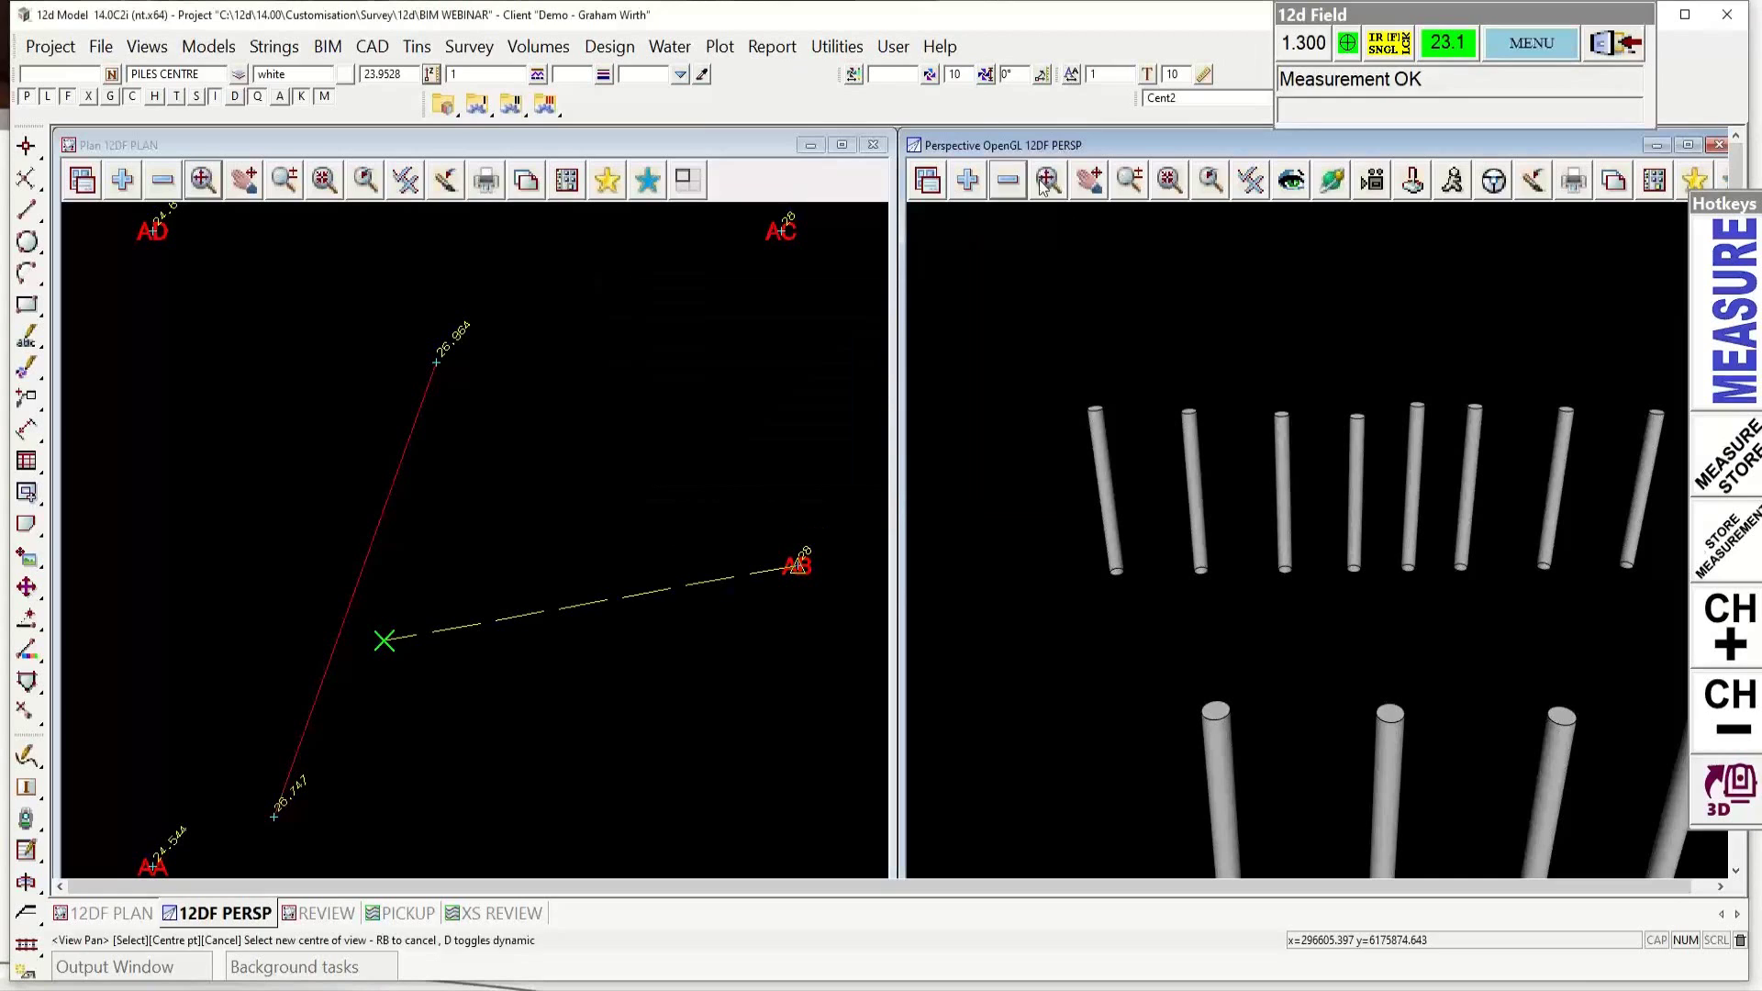
{"action": "left_click", "coordinate": [967, 179]}
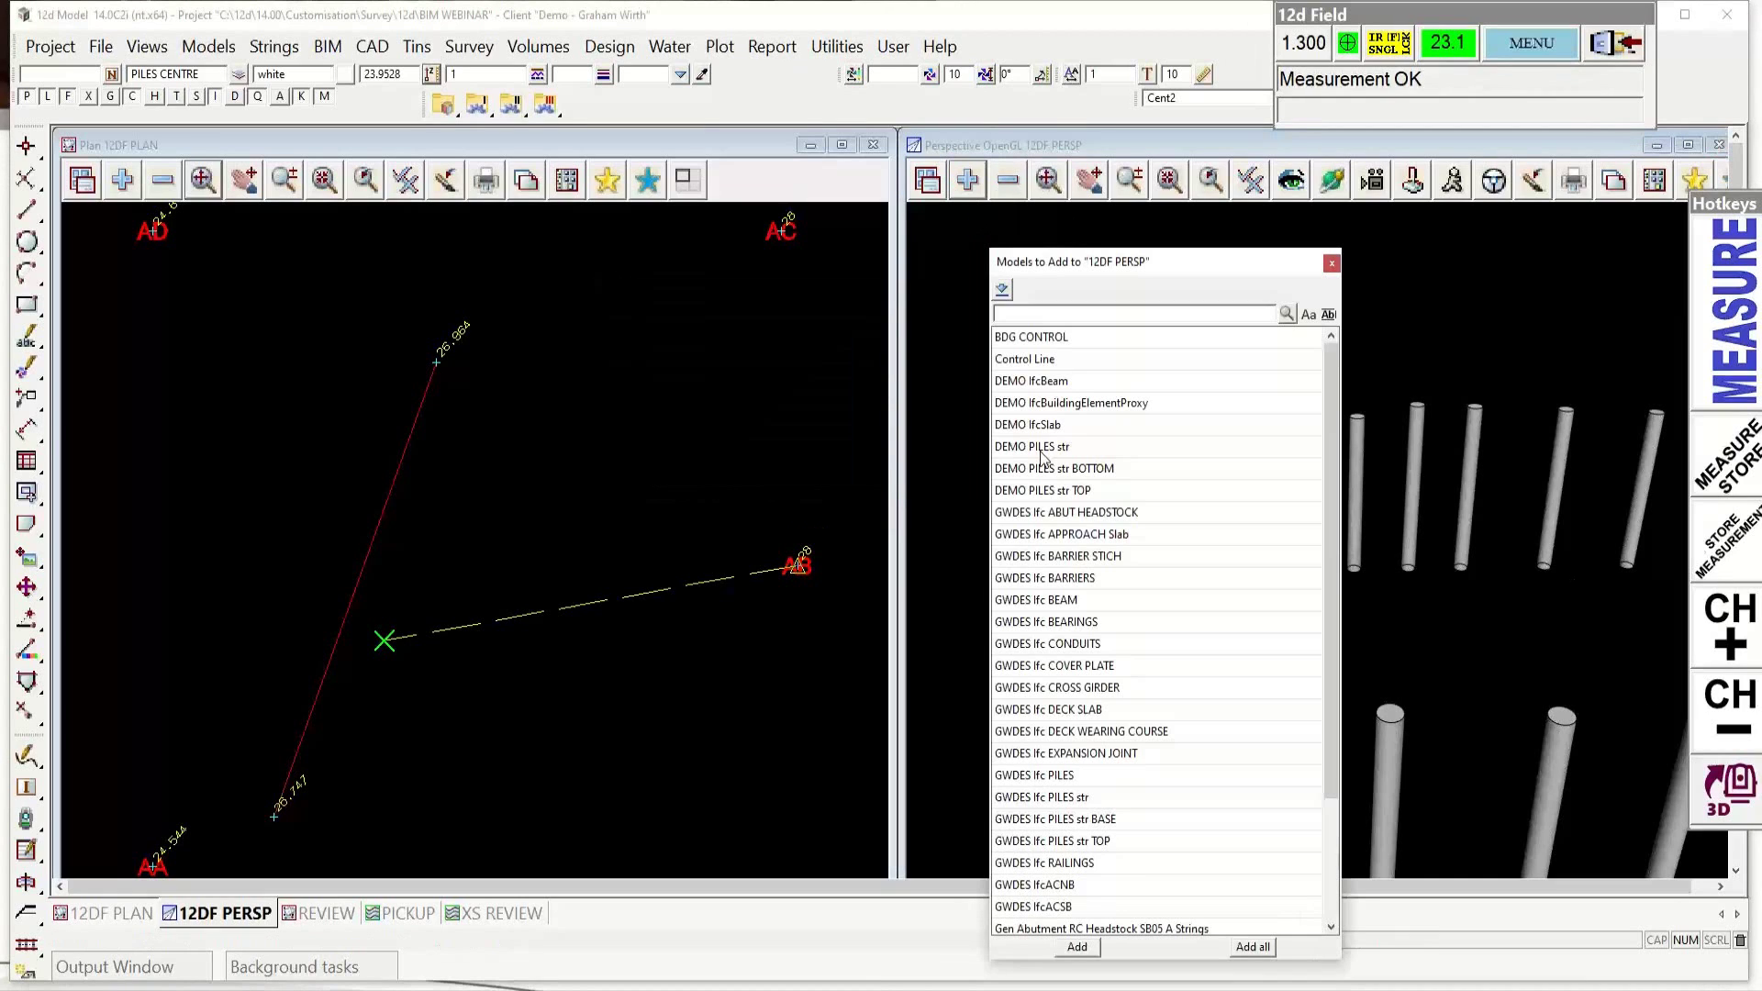
{"action": "double_click", "coordinate": [1035, 498]}
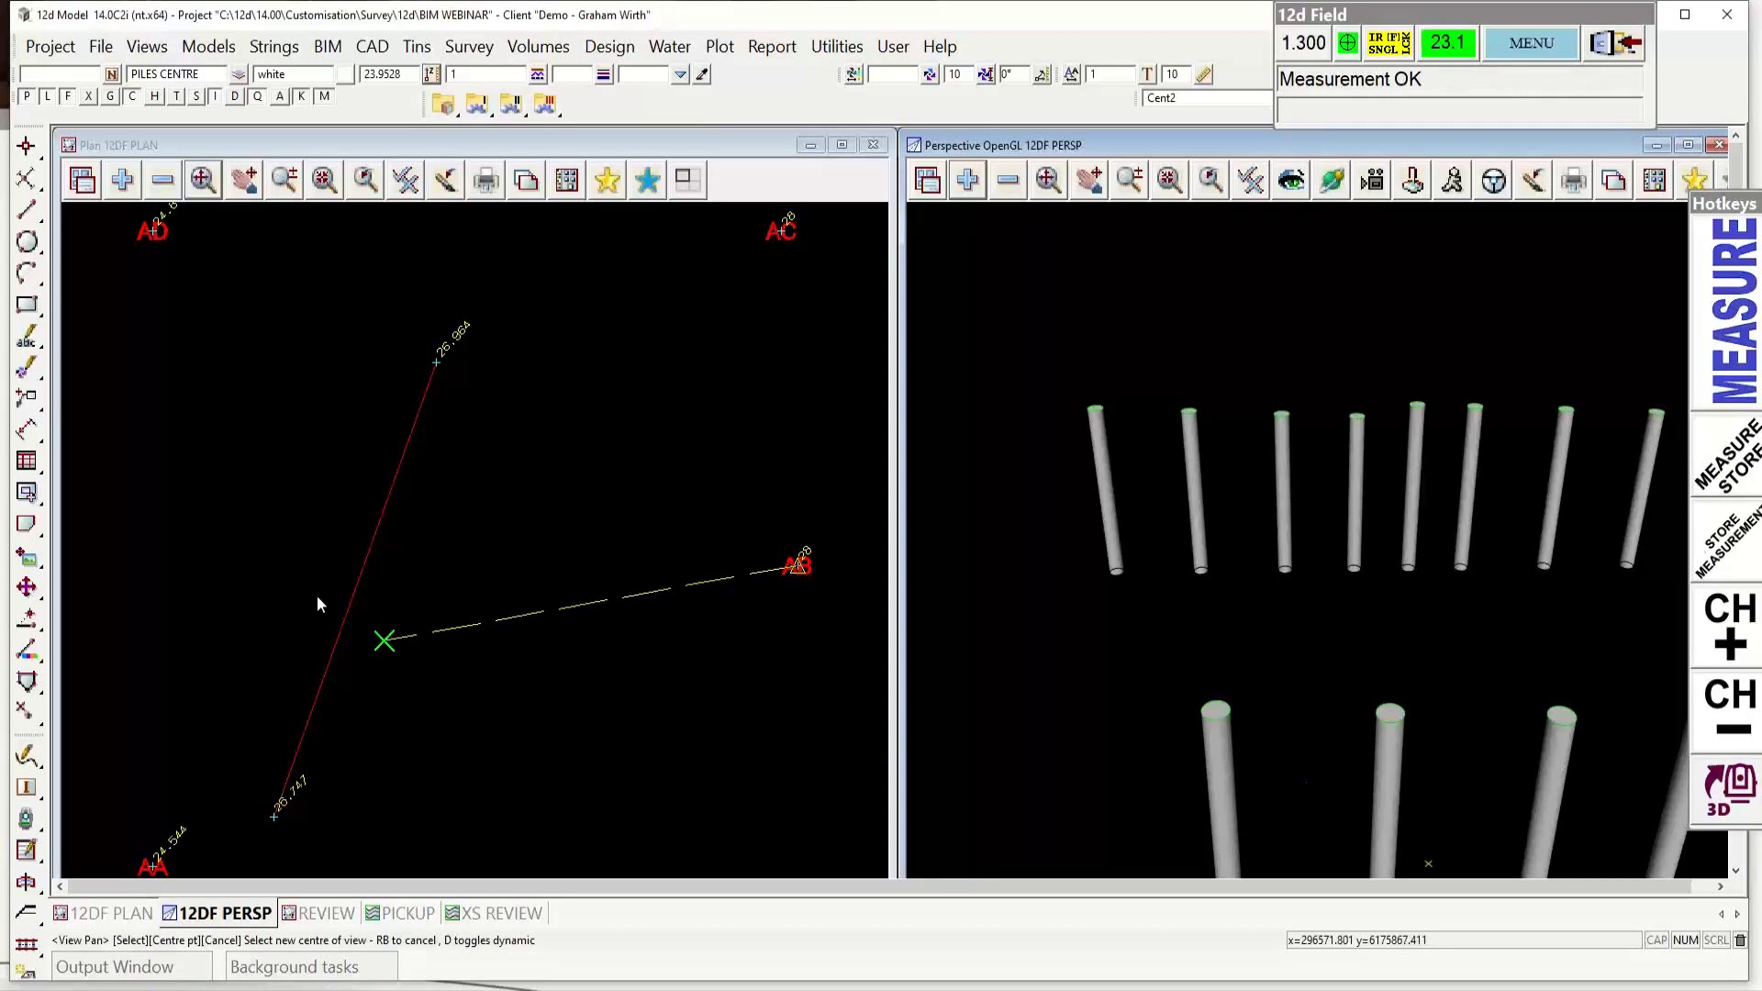
Step: Add the DEMO PILES str TOP model to the plan view
{"action": "right_click", "coordinate": [152, 235]}
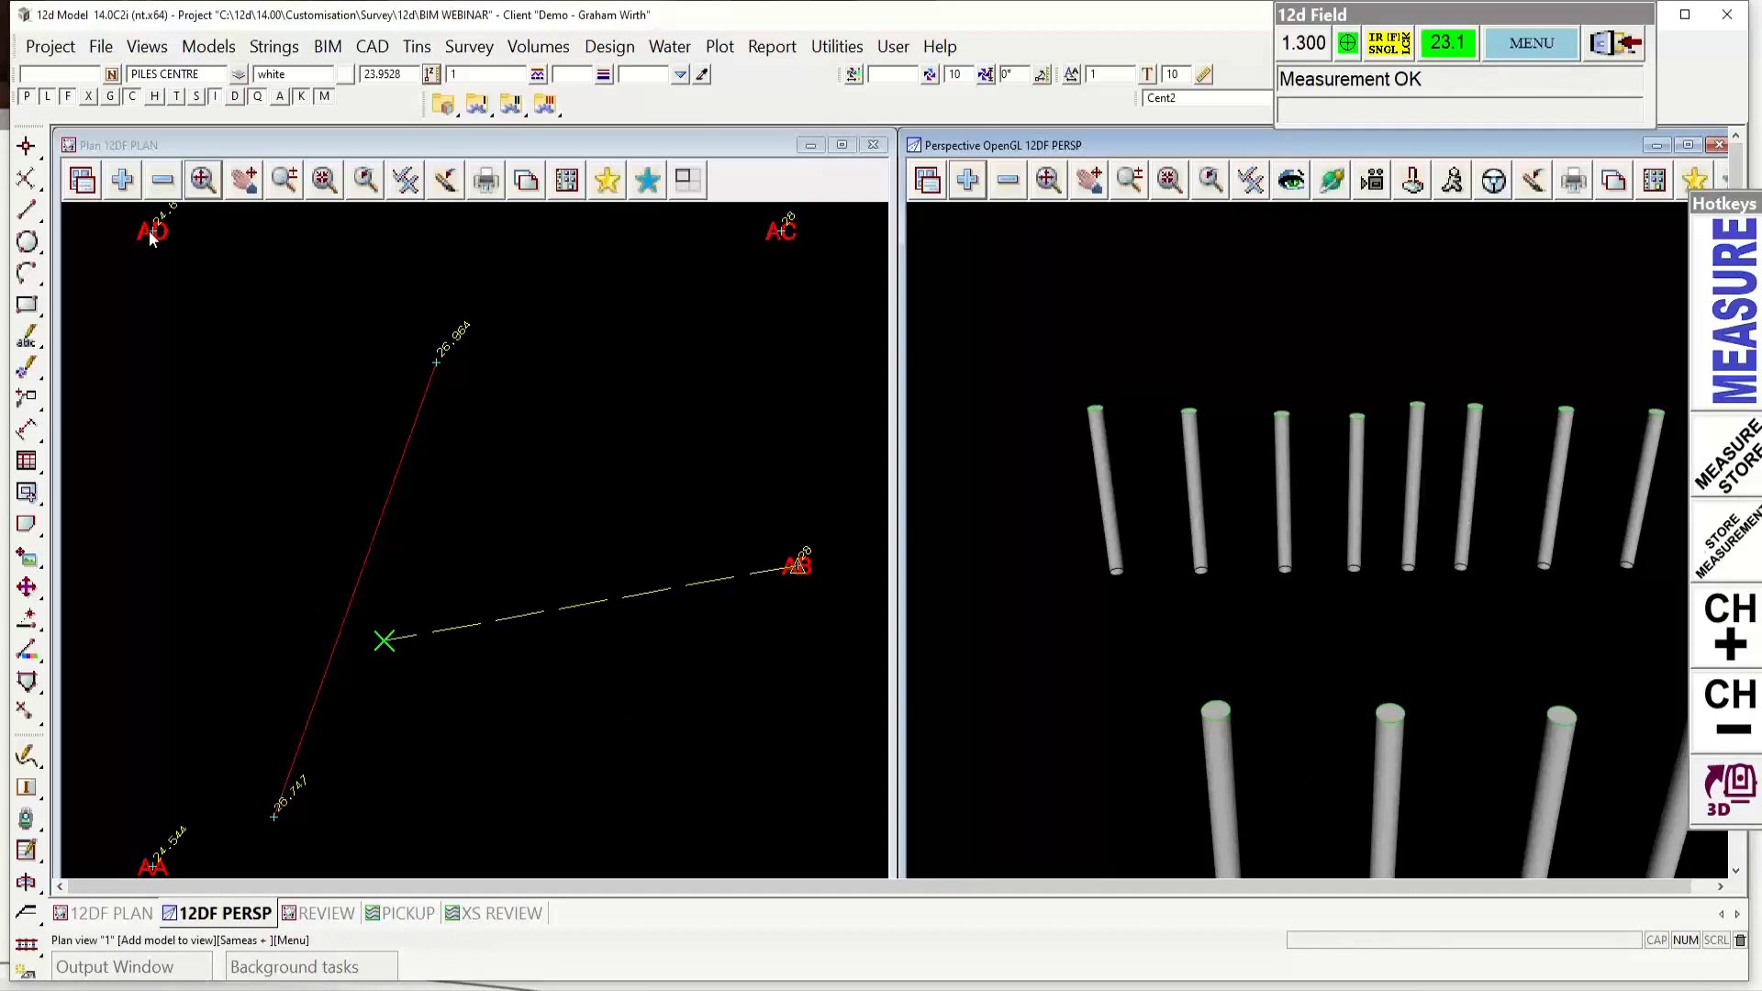
{"action": "middle_click", "coordinate": [152, 235]}
{"action": "left_click", "coordinate": [122, 180]}
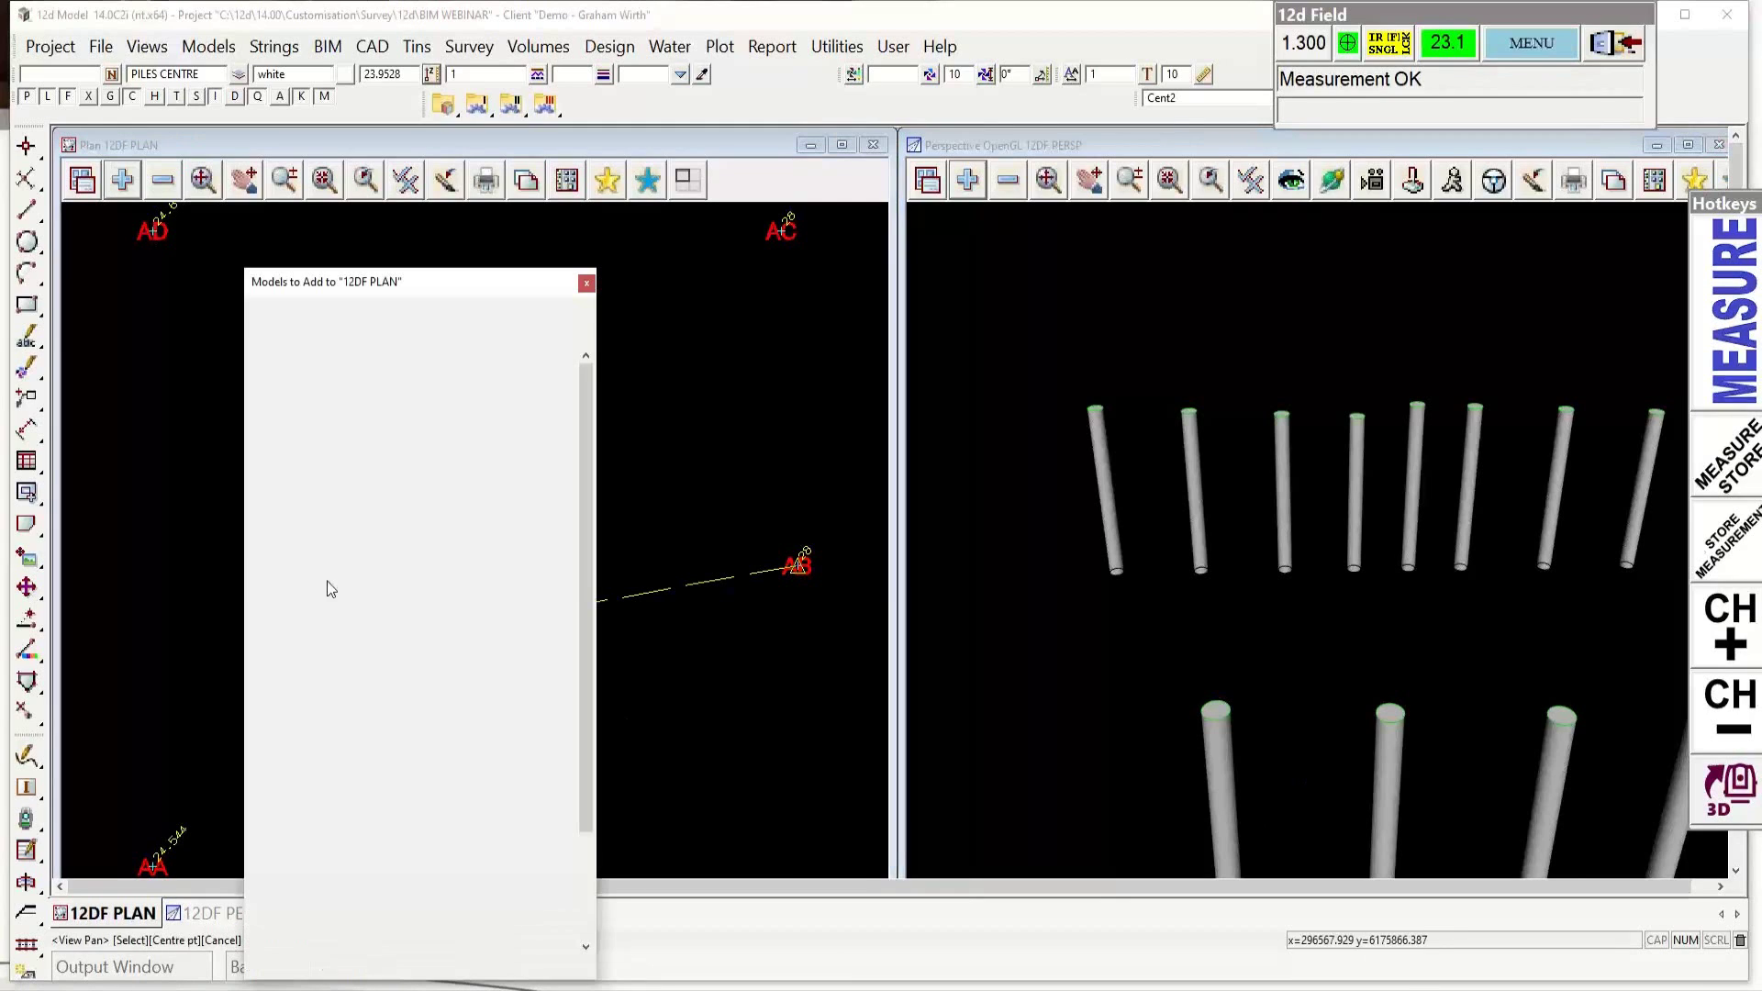
{"action": "left_click", "coordinate": [346, 484]}
{"action": "middle_click", "coordinate": [565, 640]}
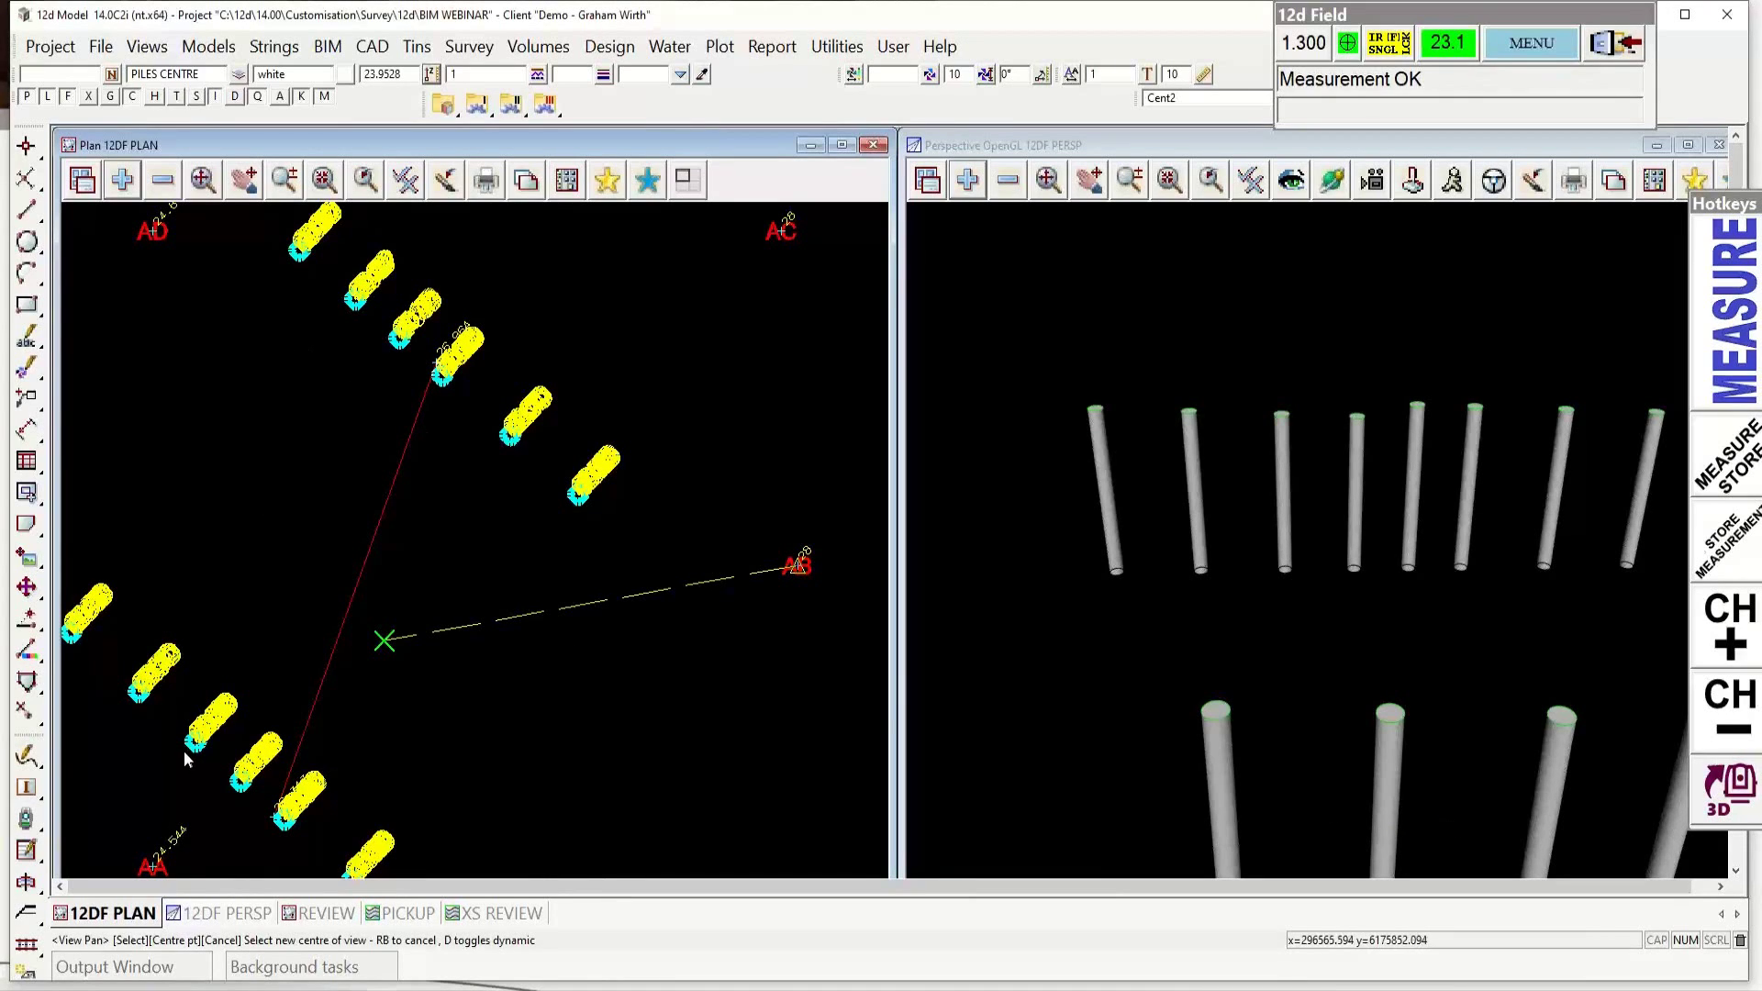
Step: Start a circle through three points for a single pile top in the plan view and name it P3
{"action": "scroll", "coordinate": [184, 750], "scroll_direction": "up", "scroll_amount": 5}
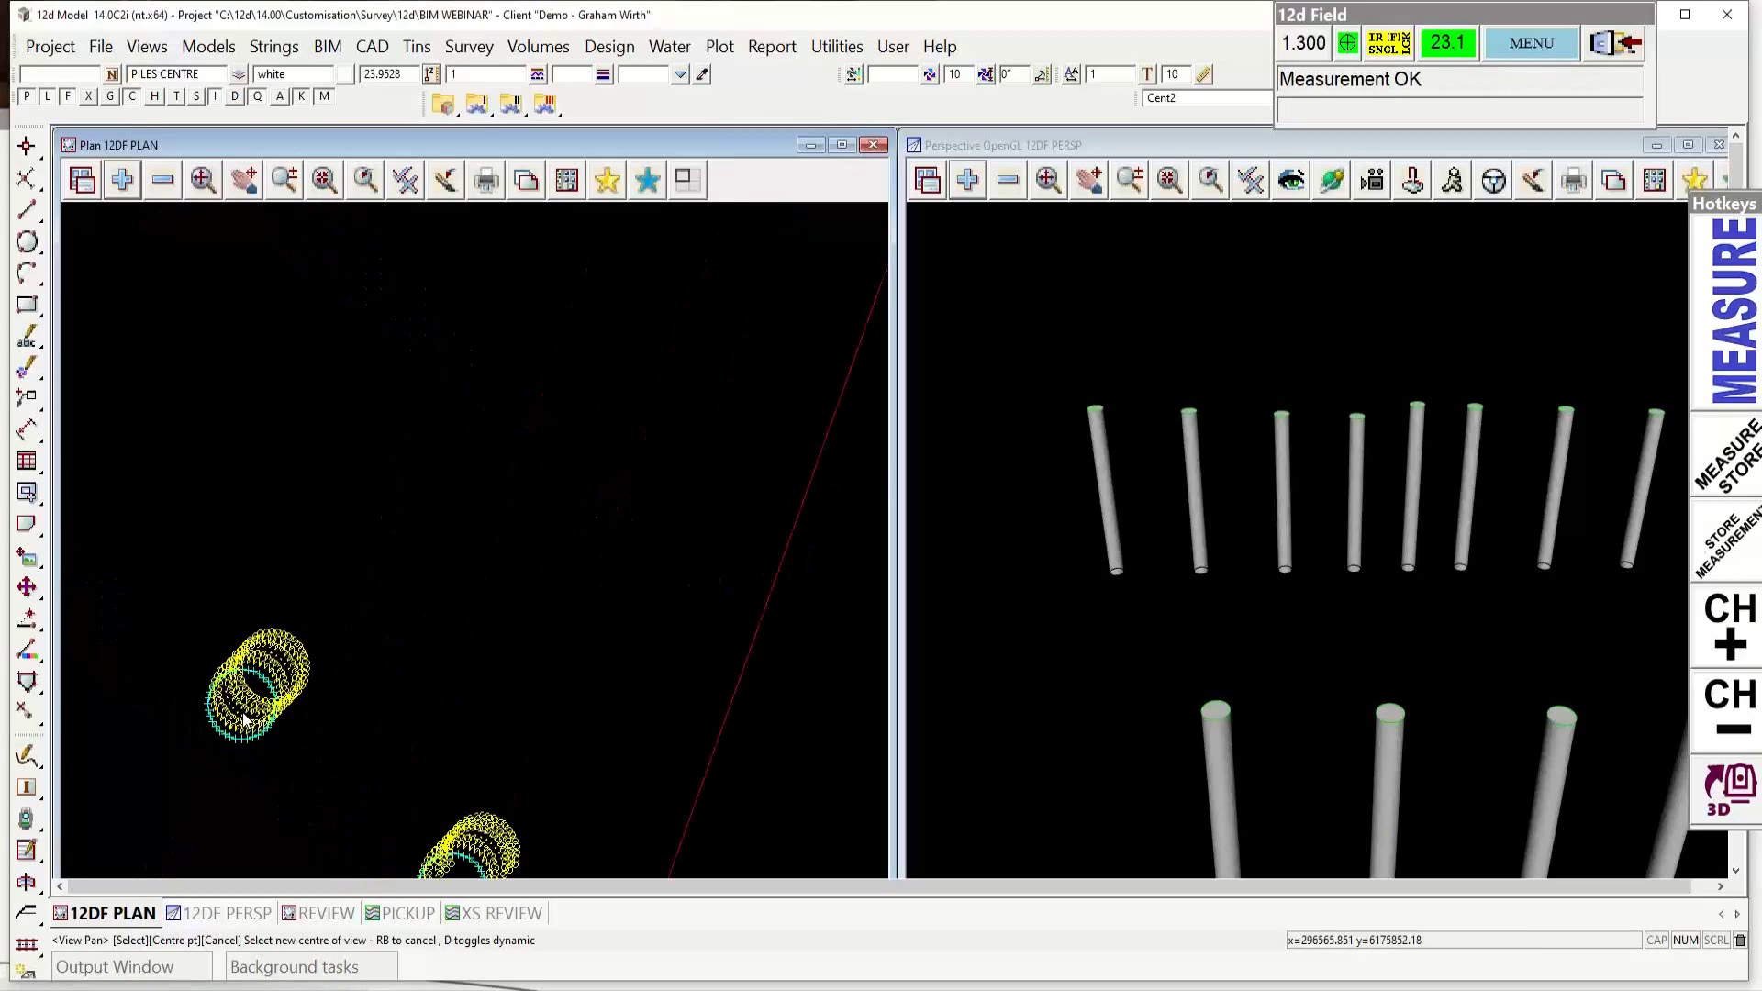
{"action": "scroll", "coordinate": [262, 707], "scroll_direction": "up", "scroll_amount": 6}
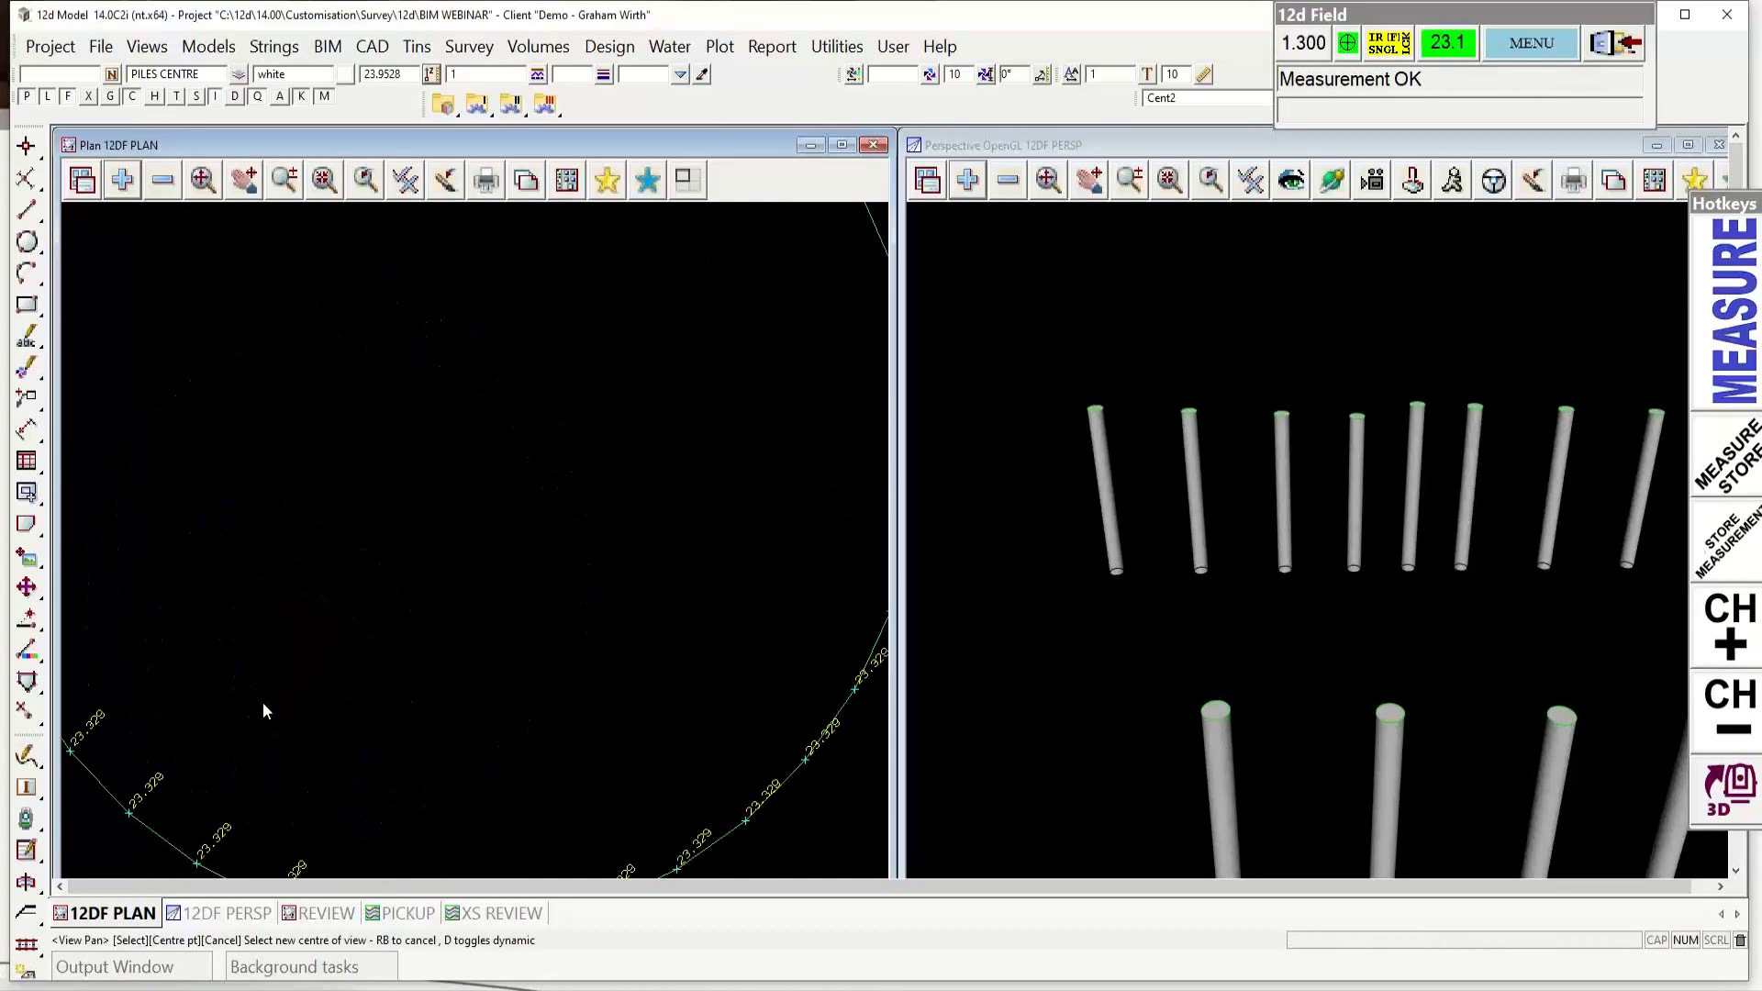
{"action": "scroll", "coordinate": [299, 697], "scroll_direction": "down", "scroll_amount": 6}
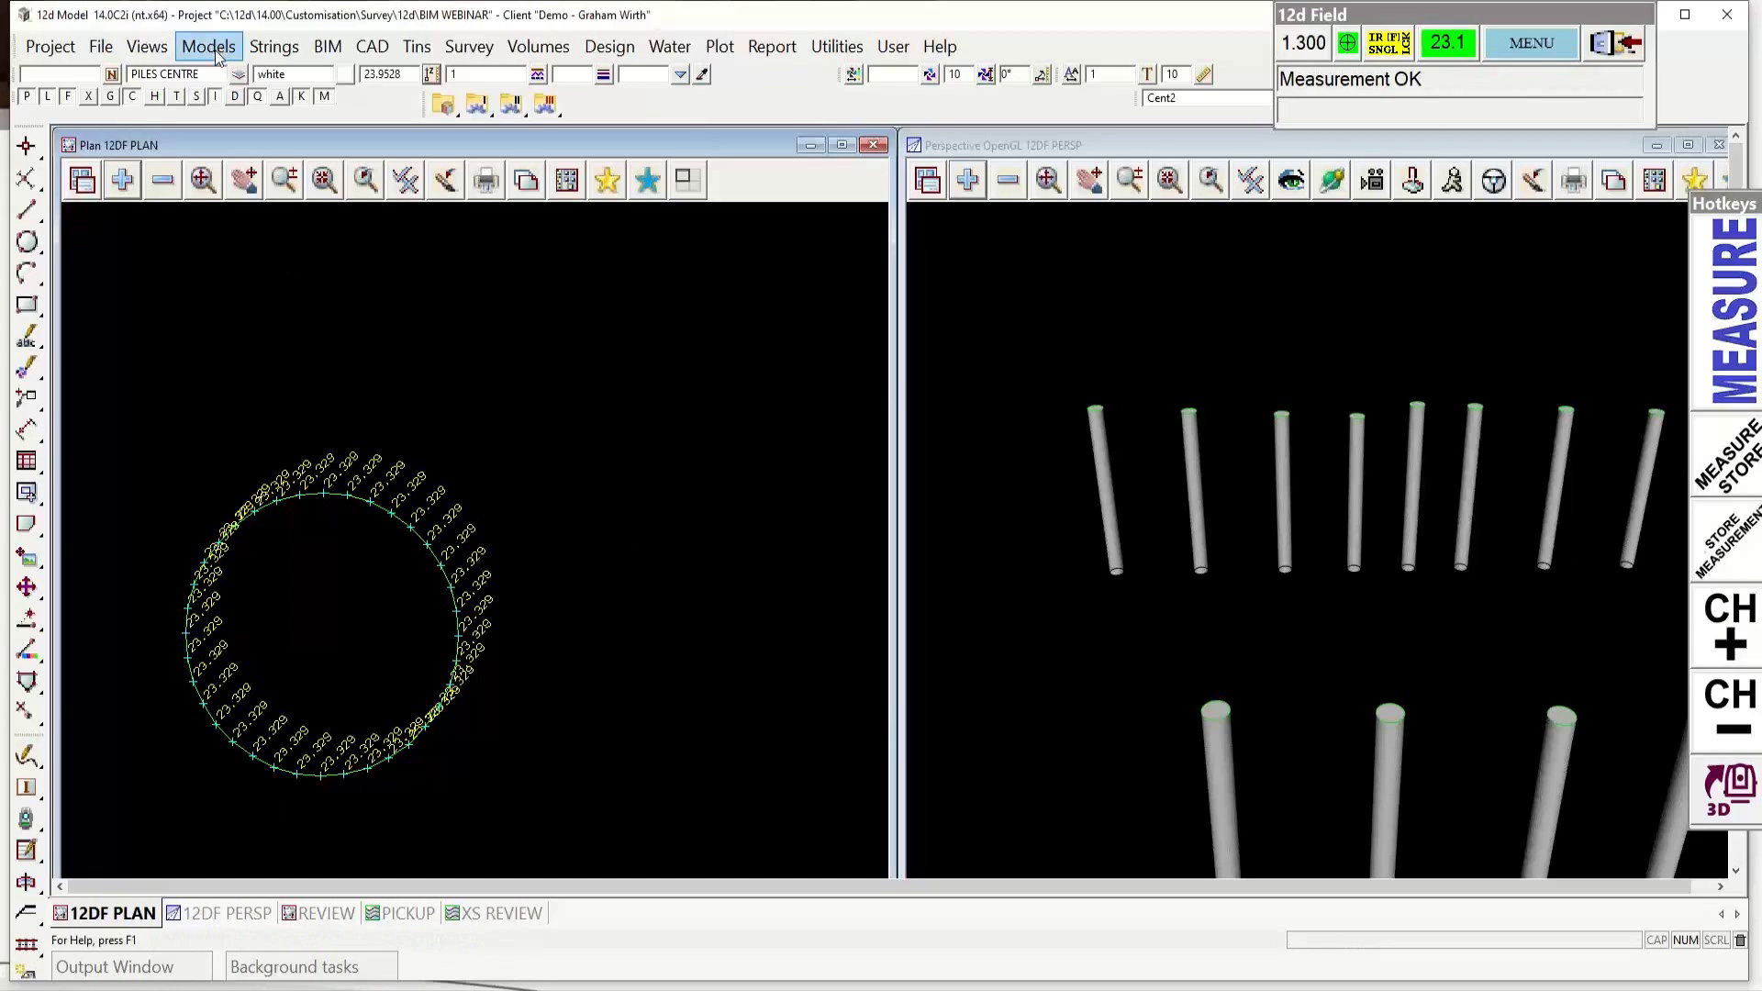
{"action": "left_click", "coordinate": [274, 46]}
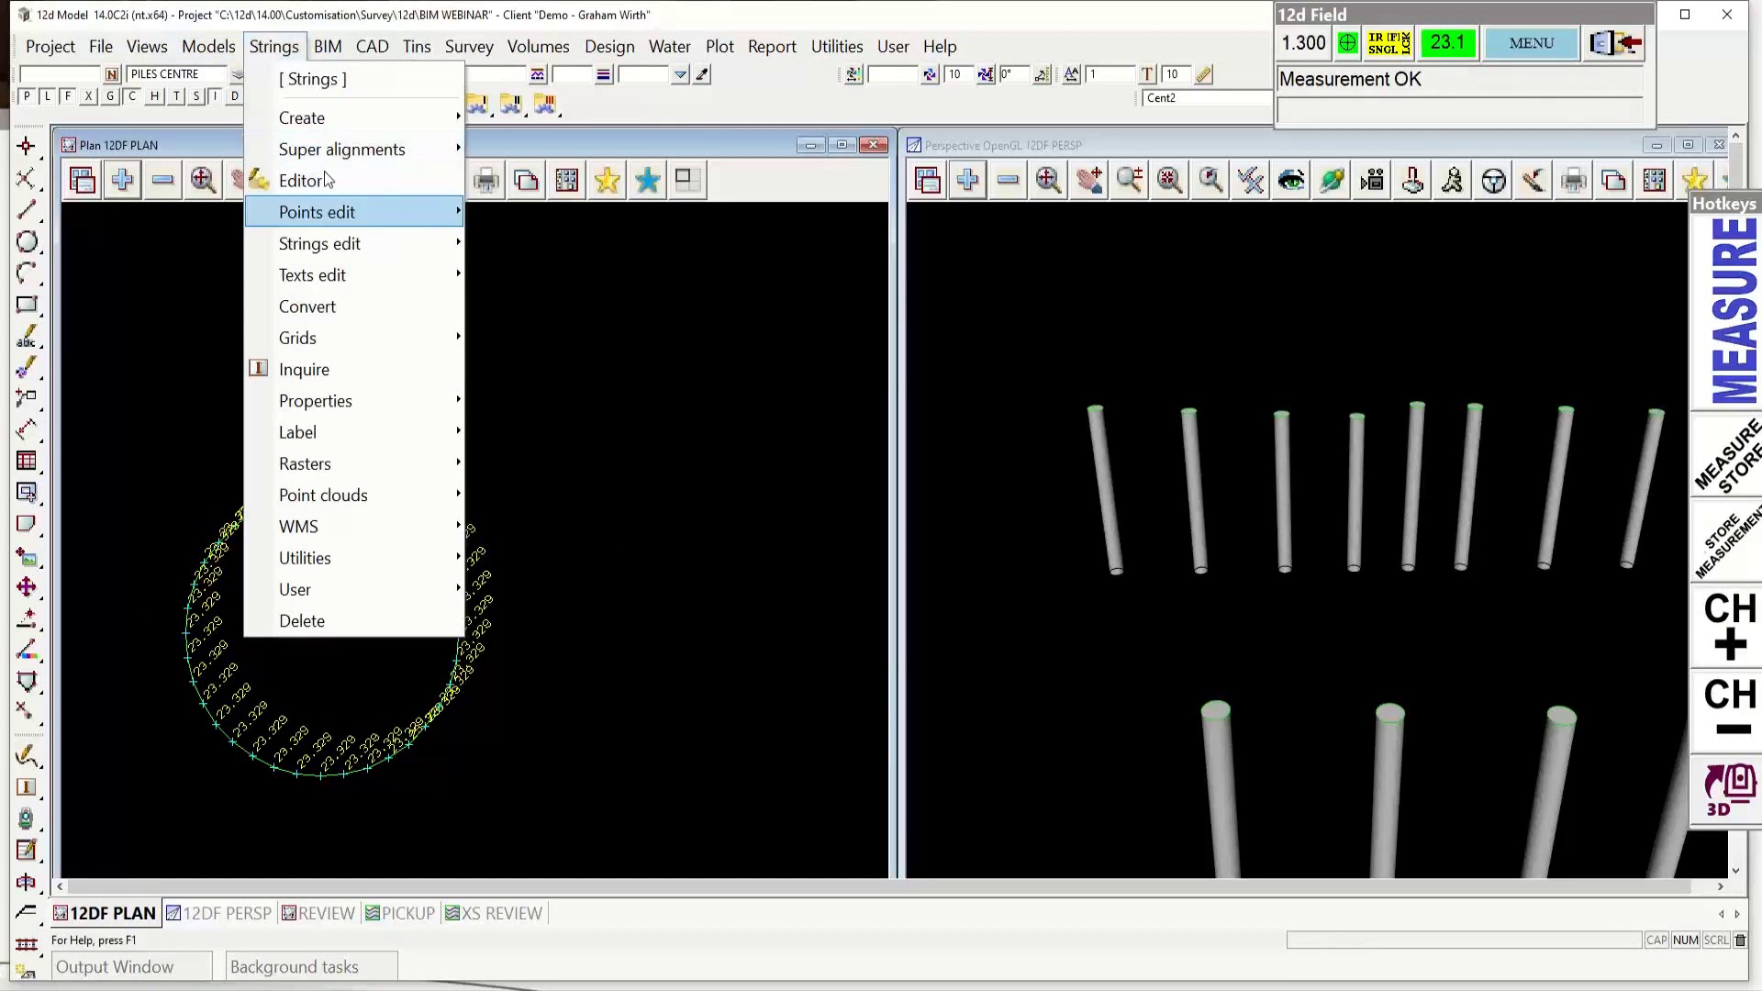
{"action": "mouse_move", "coordinate": [346, 118]}
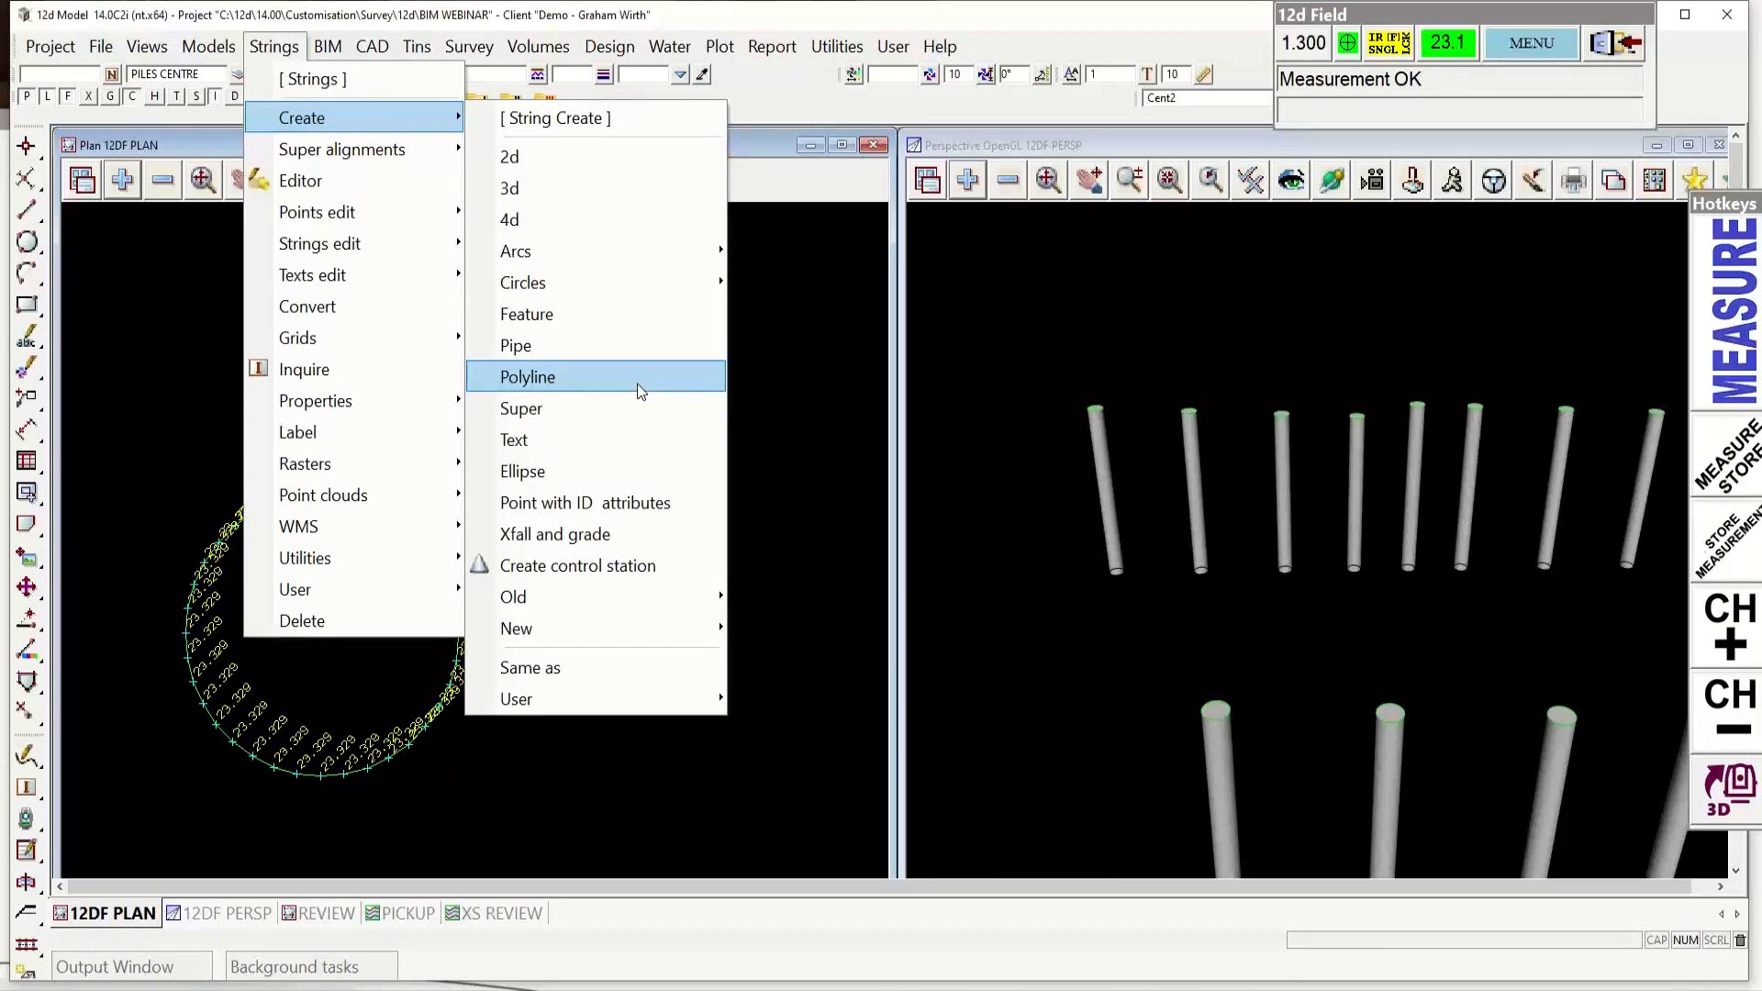
{"action": "mouse_move", "coordinate": [614, 288]}
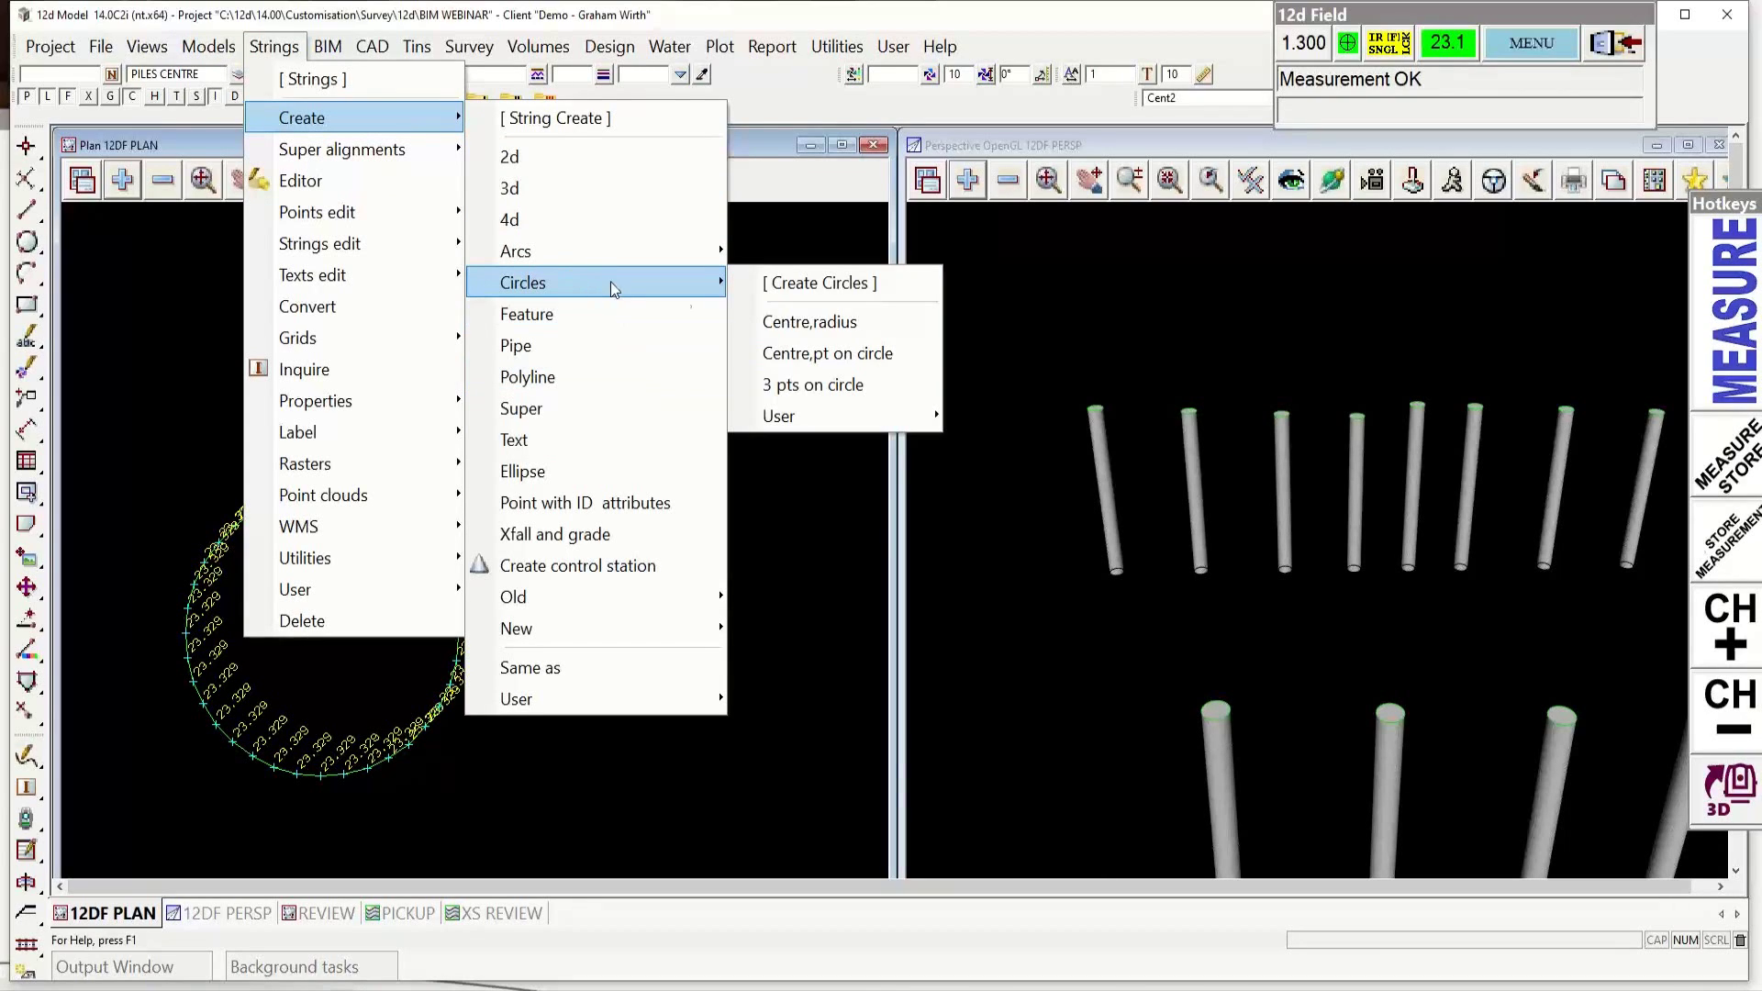
{"action": "left_click", "coordinate": [815, 385]}
{"action": "left_click_drag", "start_coordinate": [940, 413], "coordinate": [691, 270]}
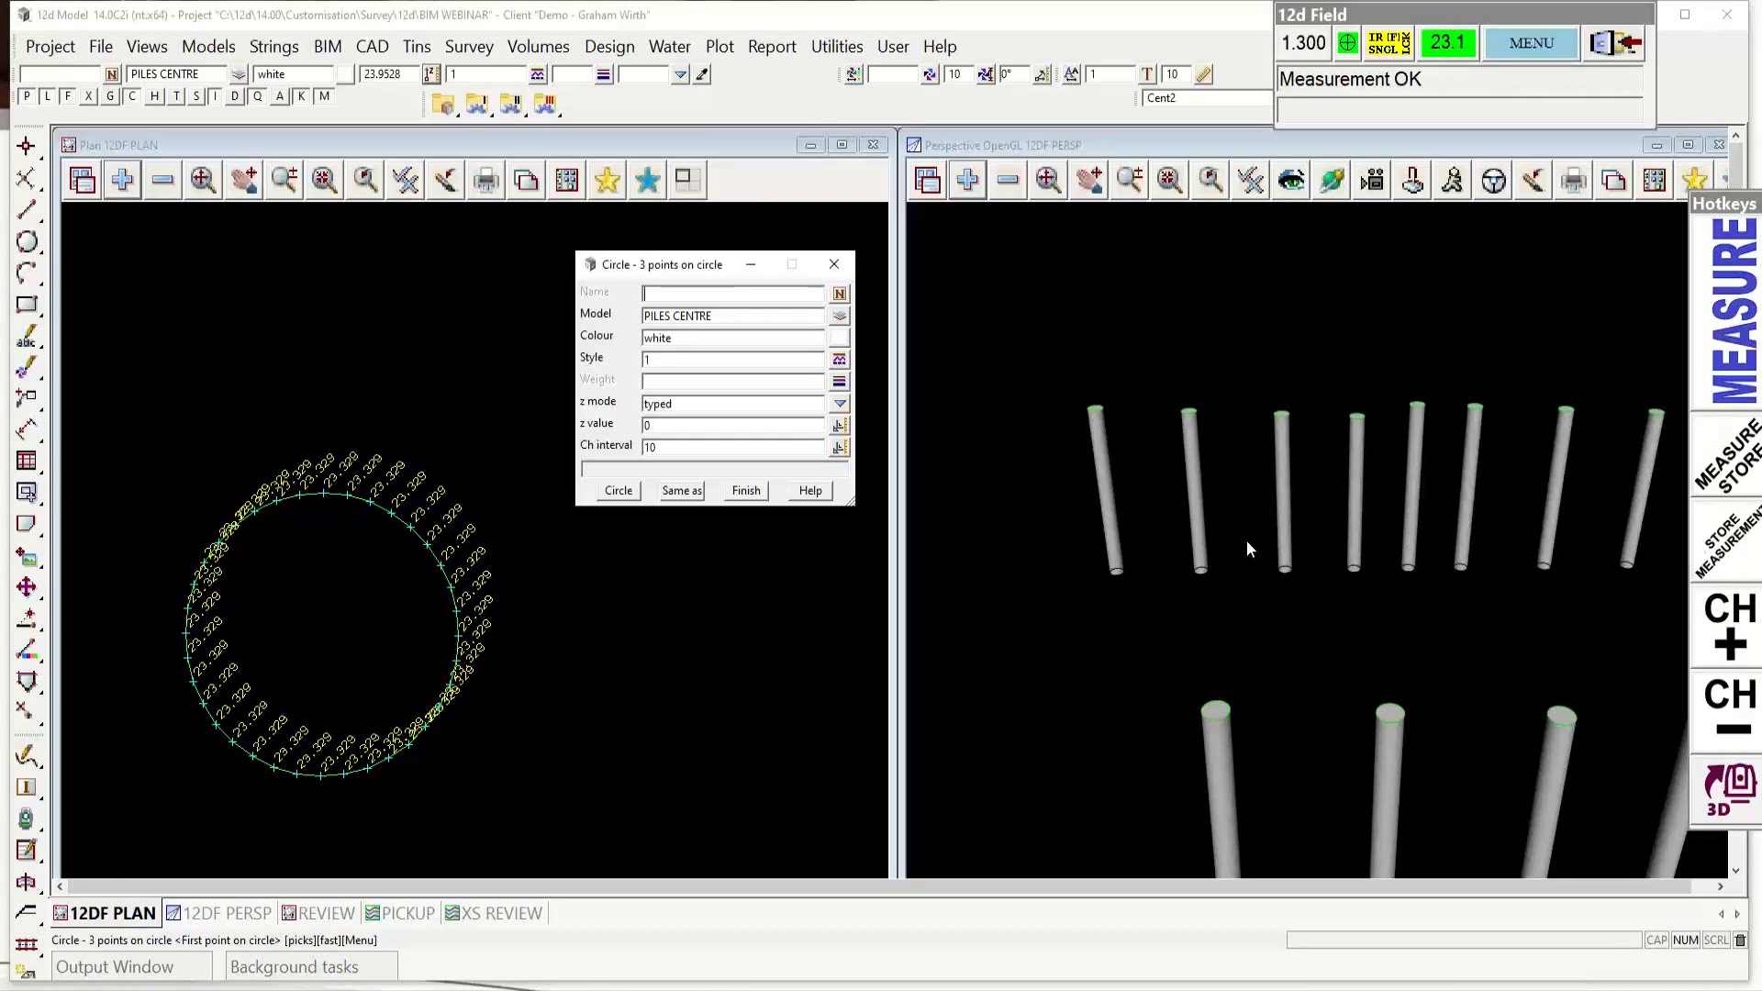
{"action": "type", "text": "p"}
{"action": "key", "text": "BackSpace"}
{"action": "type", "text": "P3"}
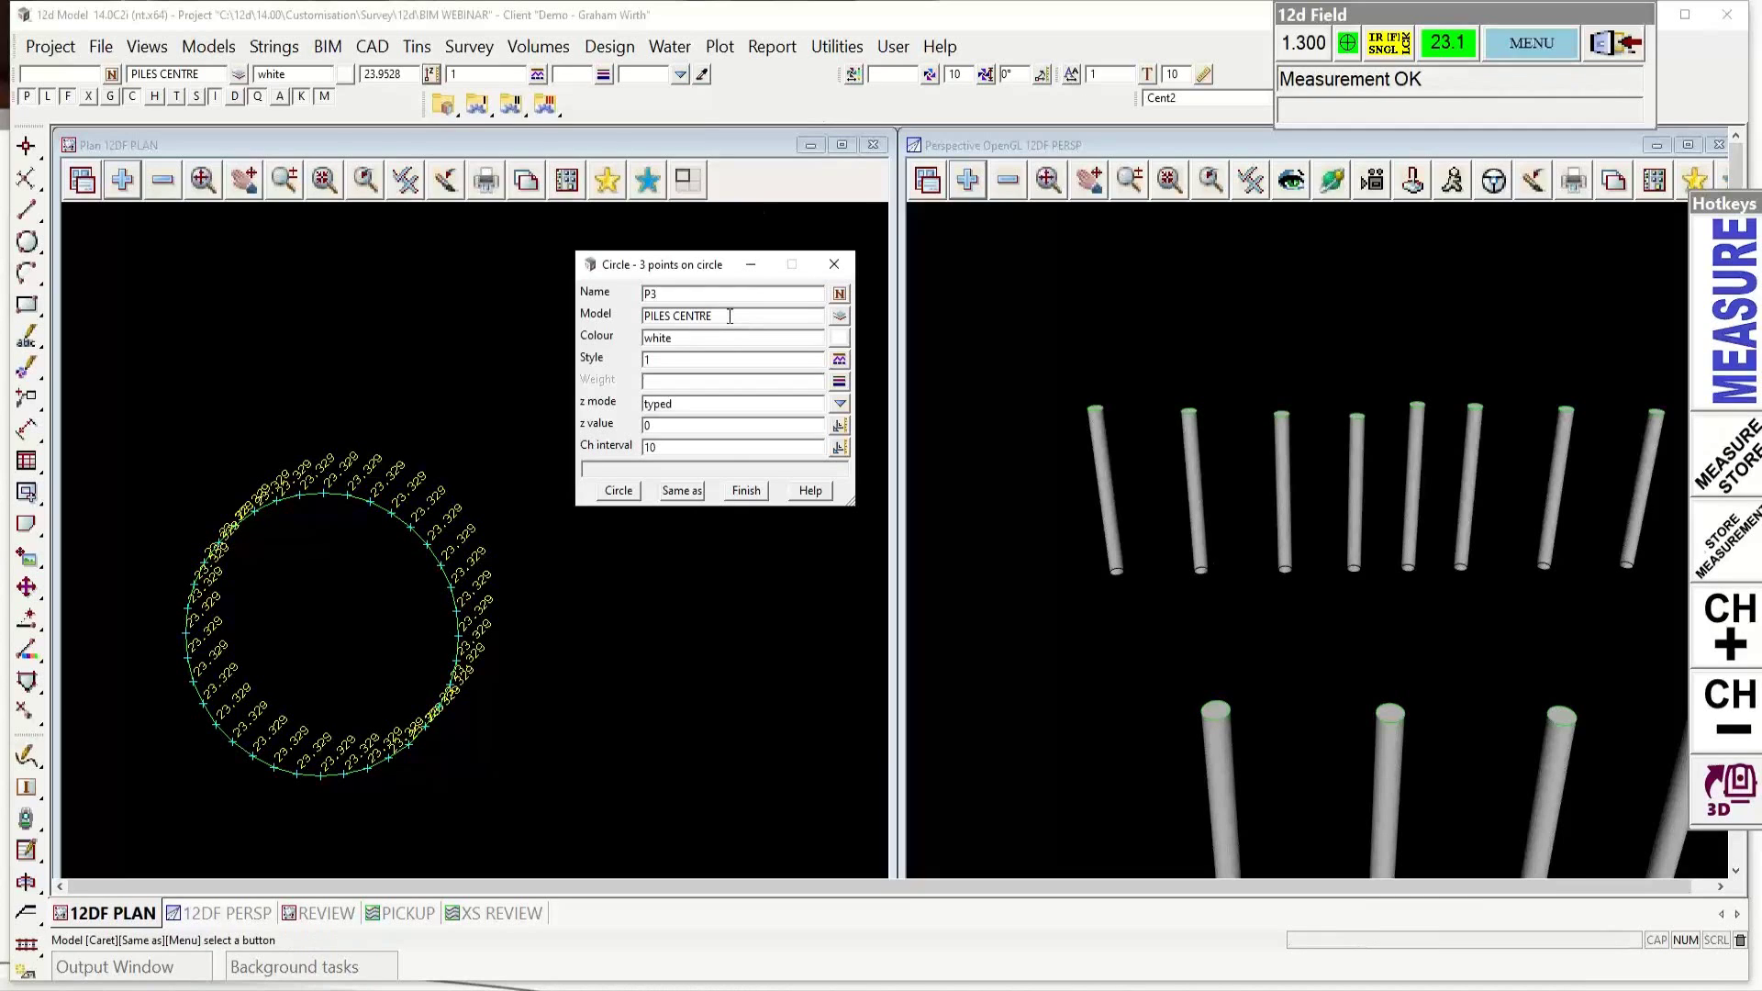
Step: Set the new circle's model to PILES CIRCLE
{"action": "left_click", "coordinate": [700, 319]}
{"action": "left_click_drag", "start_coordinate": [714, 315], "coordinate": [680, 316]}
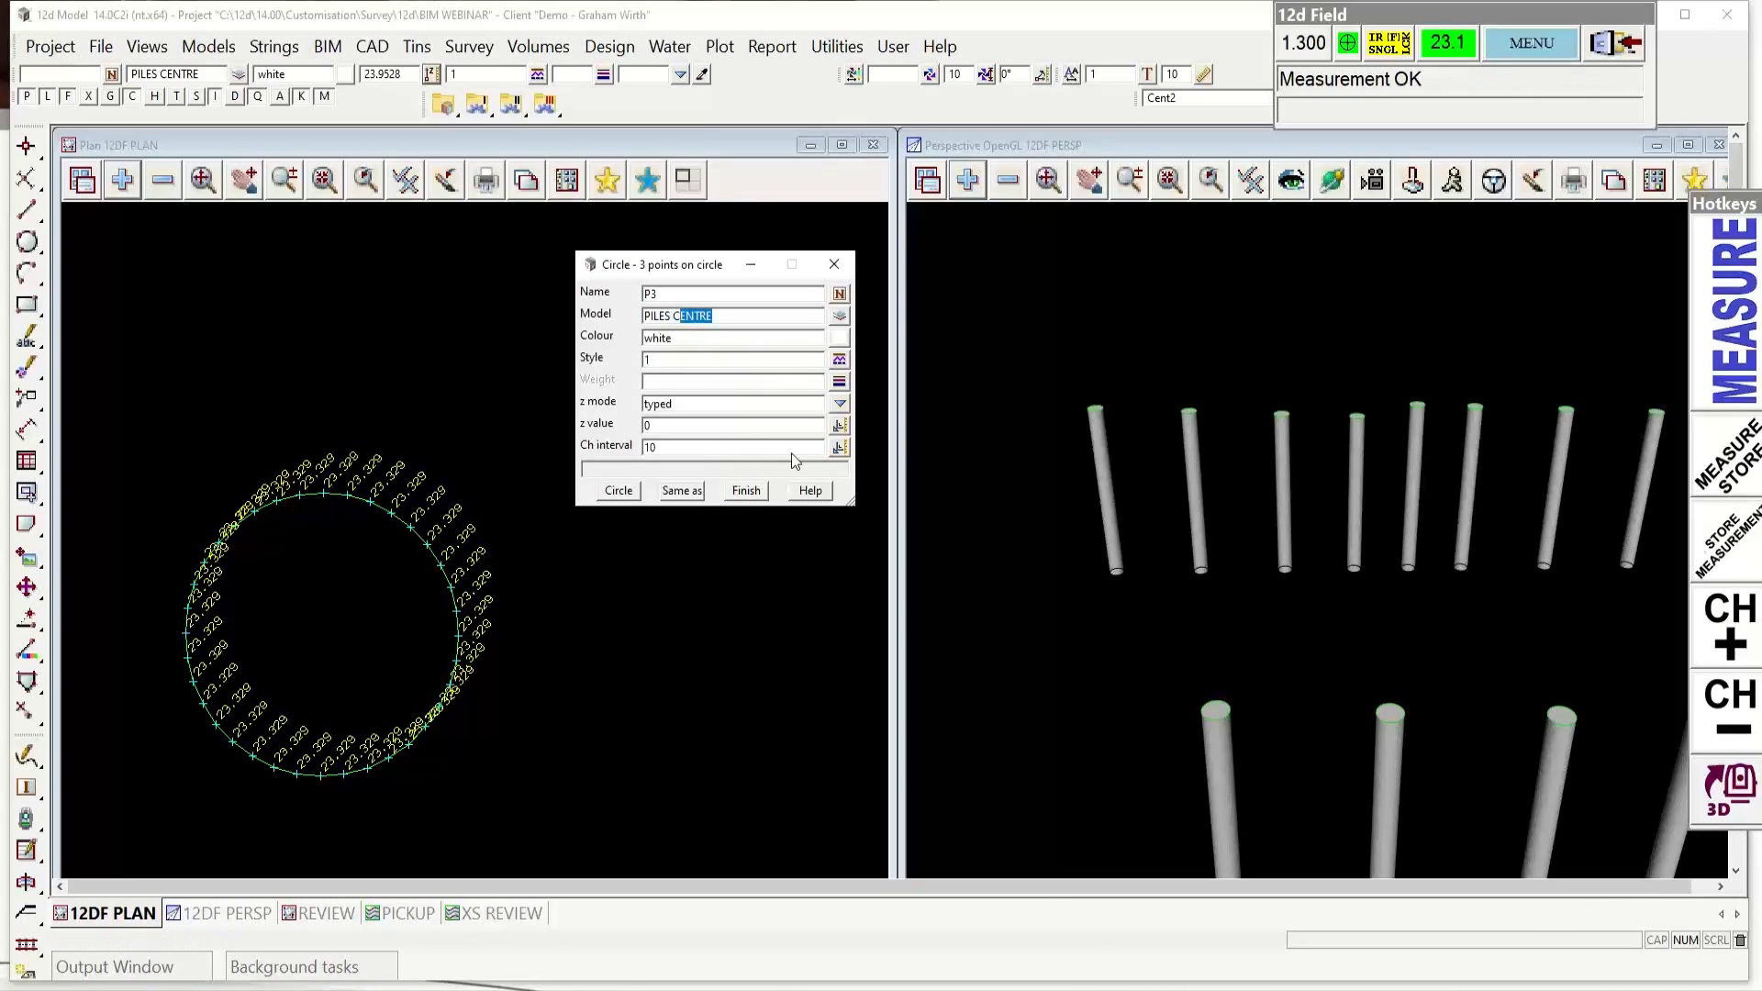
{"action": "key", "text": "BackSpace"}
{"action": "type", "text": "IRCLE"}
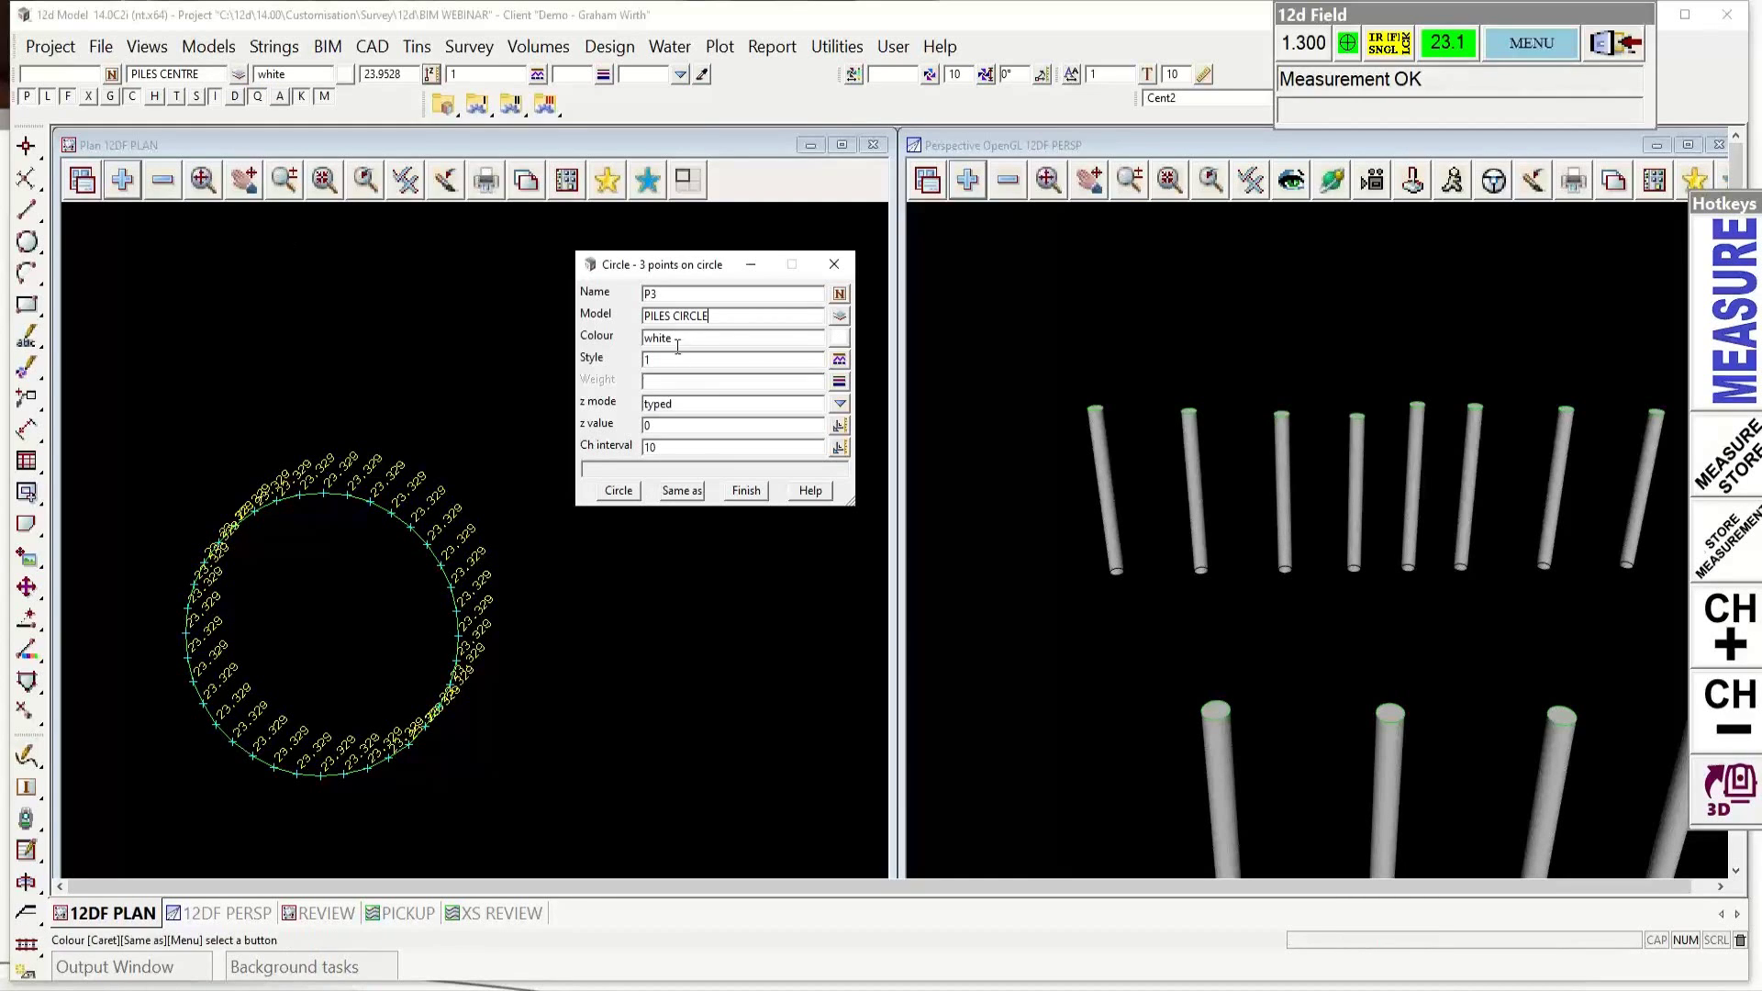
Step: Set the circle's z mode to snap, clear its z value and set the Ch interval to 0.2
{"action": "left_click", "coordinate": [840, 404]}
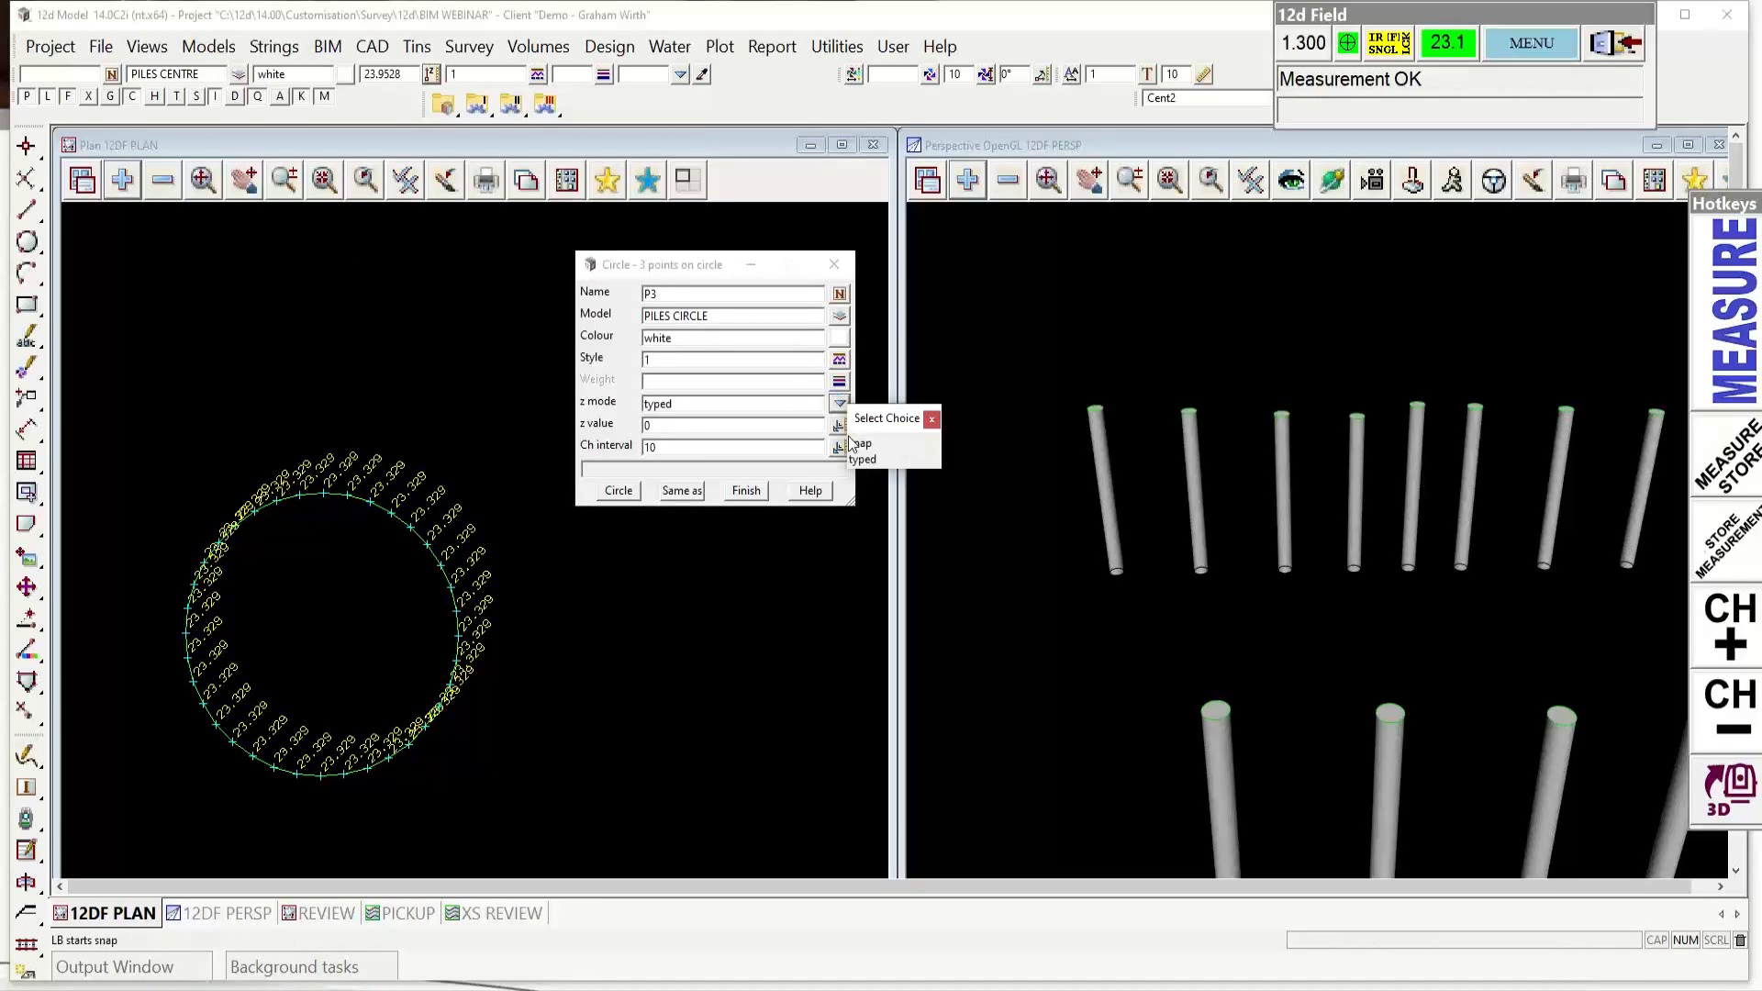
{"action": "left_click", "coordinate": [863, 443]}
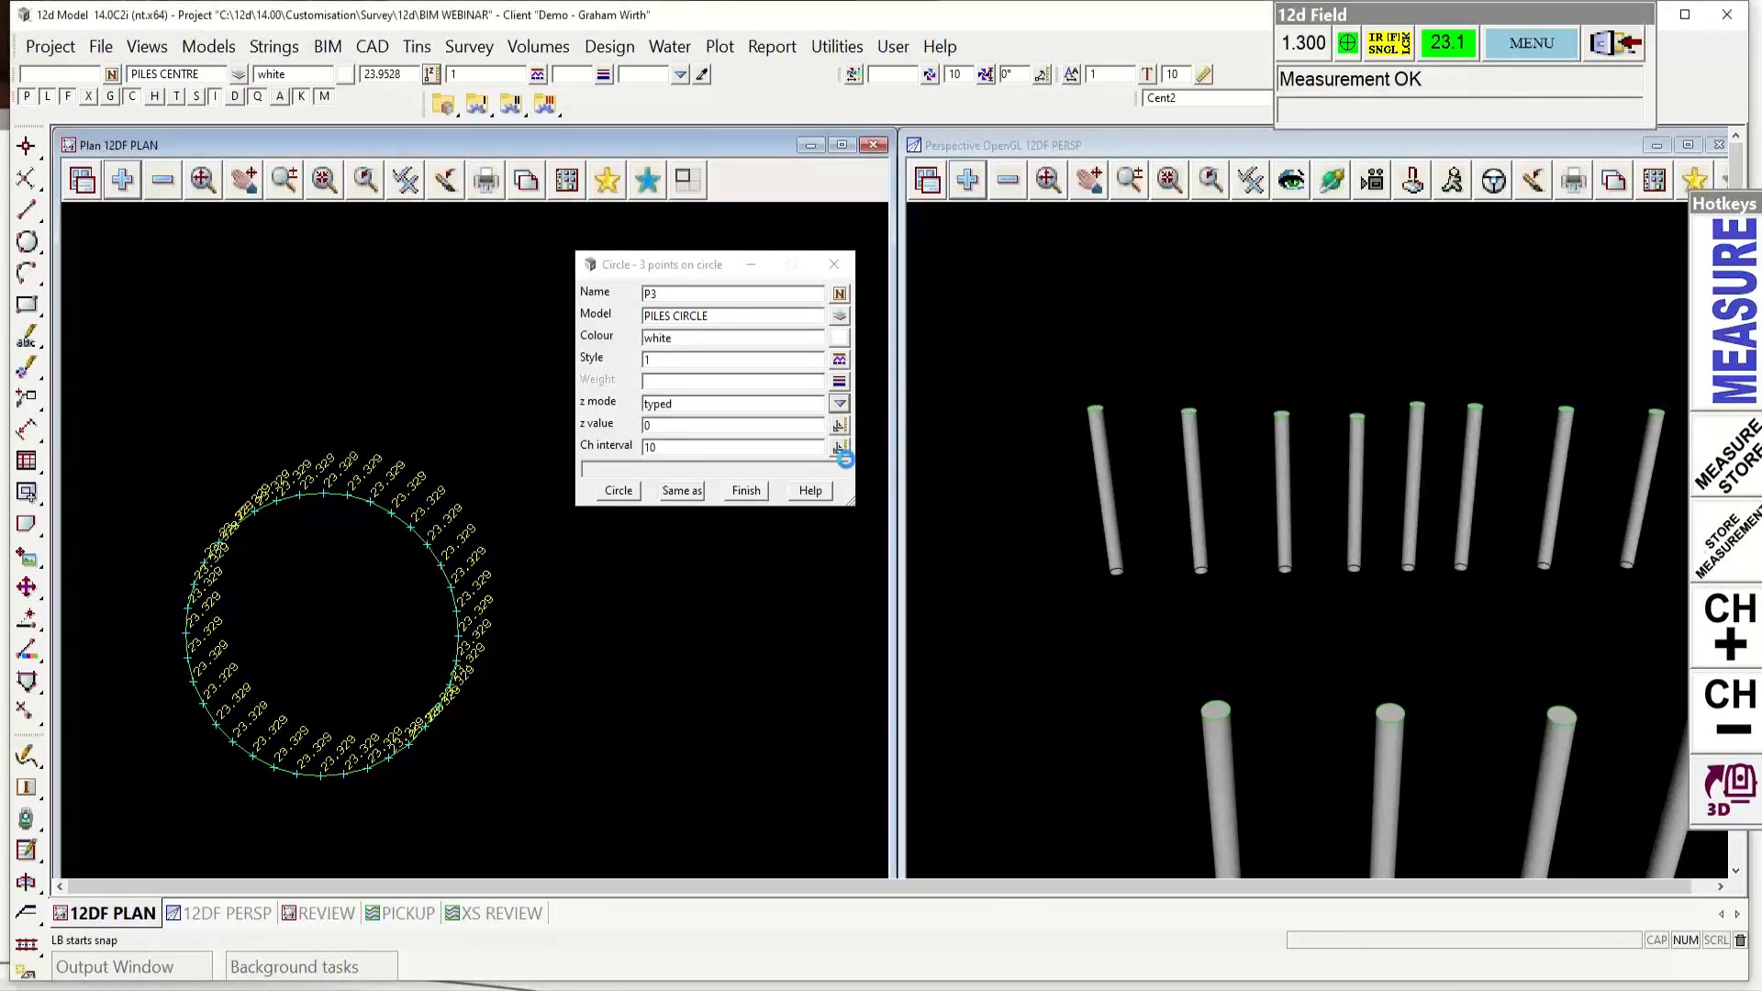
{"action": "key", "text": "BackSpace"}
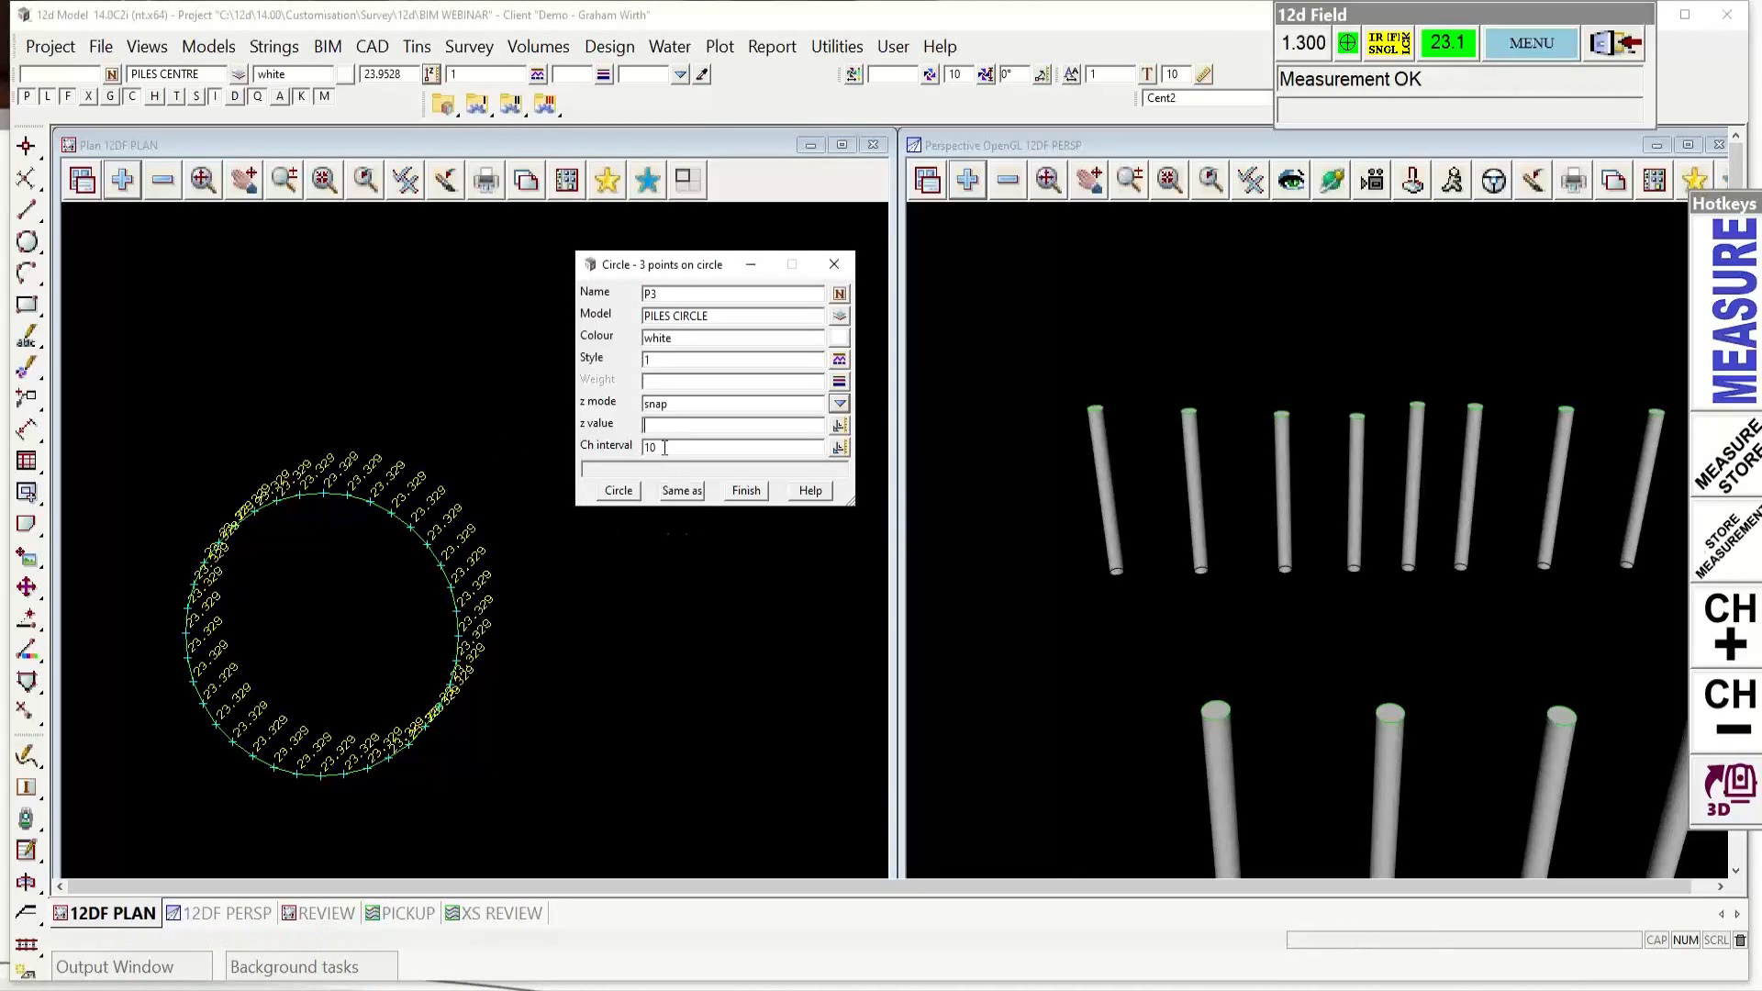
{"action": "key", "text": "Tab"}
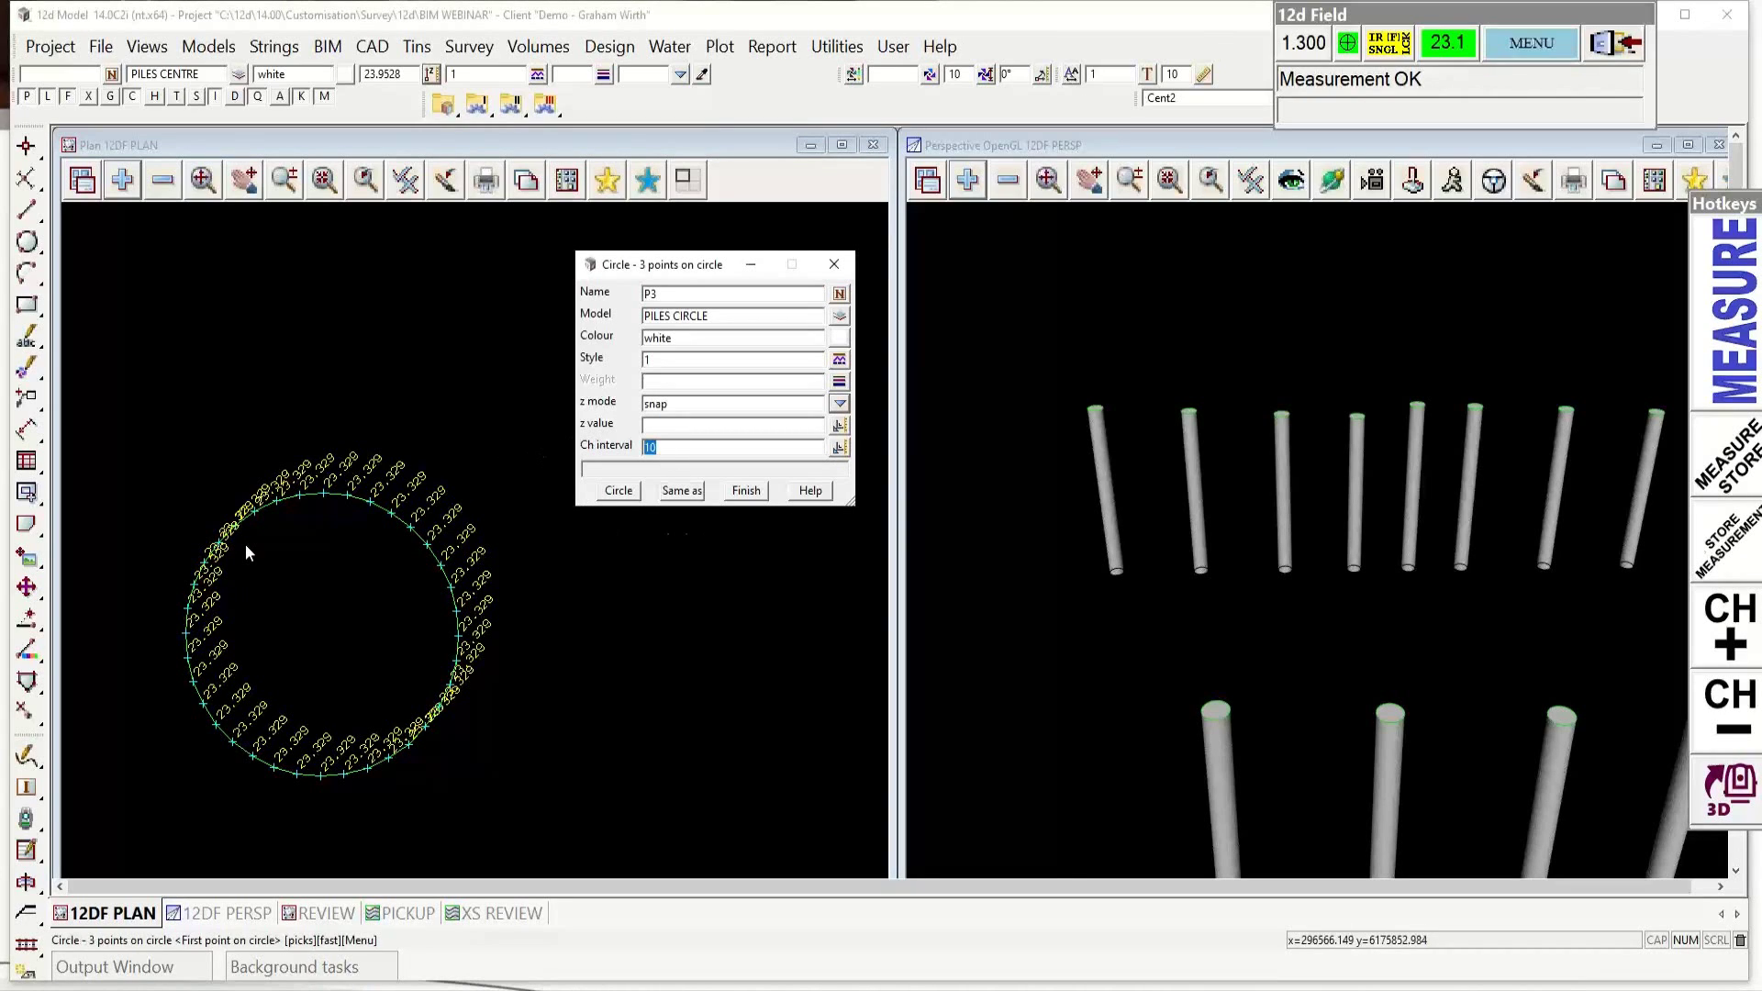
{"action": "type", "text": "0.2"}
Step: Try to create circle P3 by picking three points around the pile top's edge in the plan view
{"action": "left_click", "coordinate": [618, 494]}
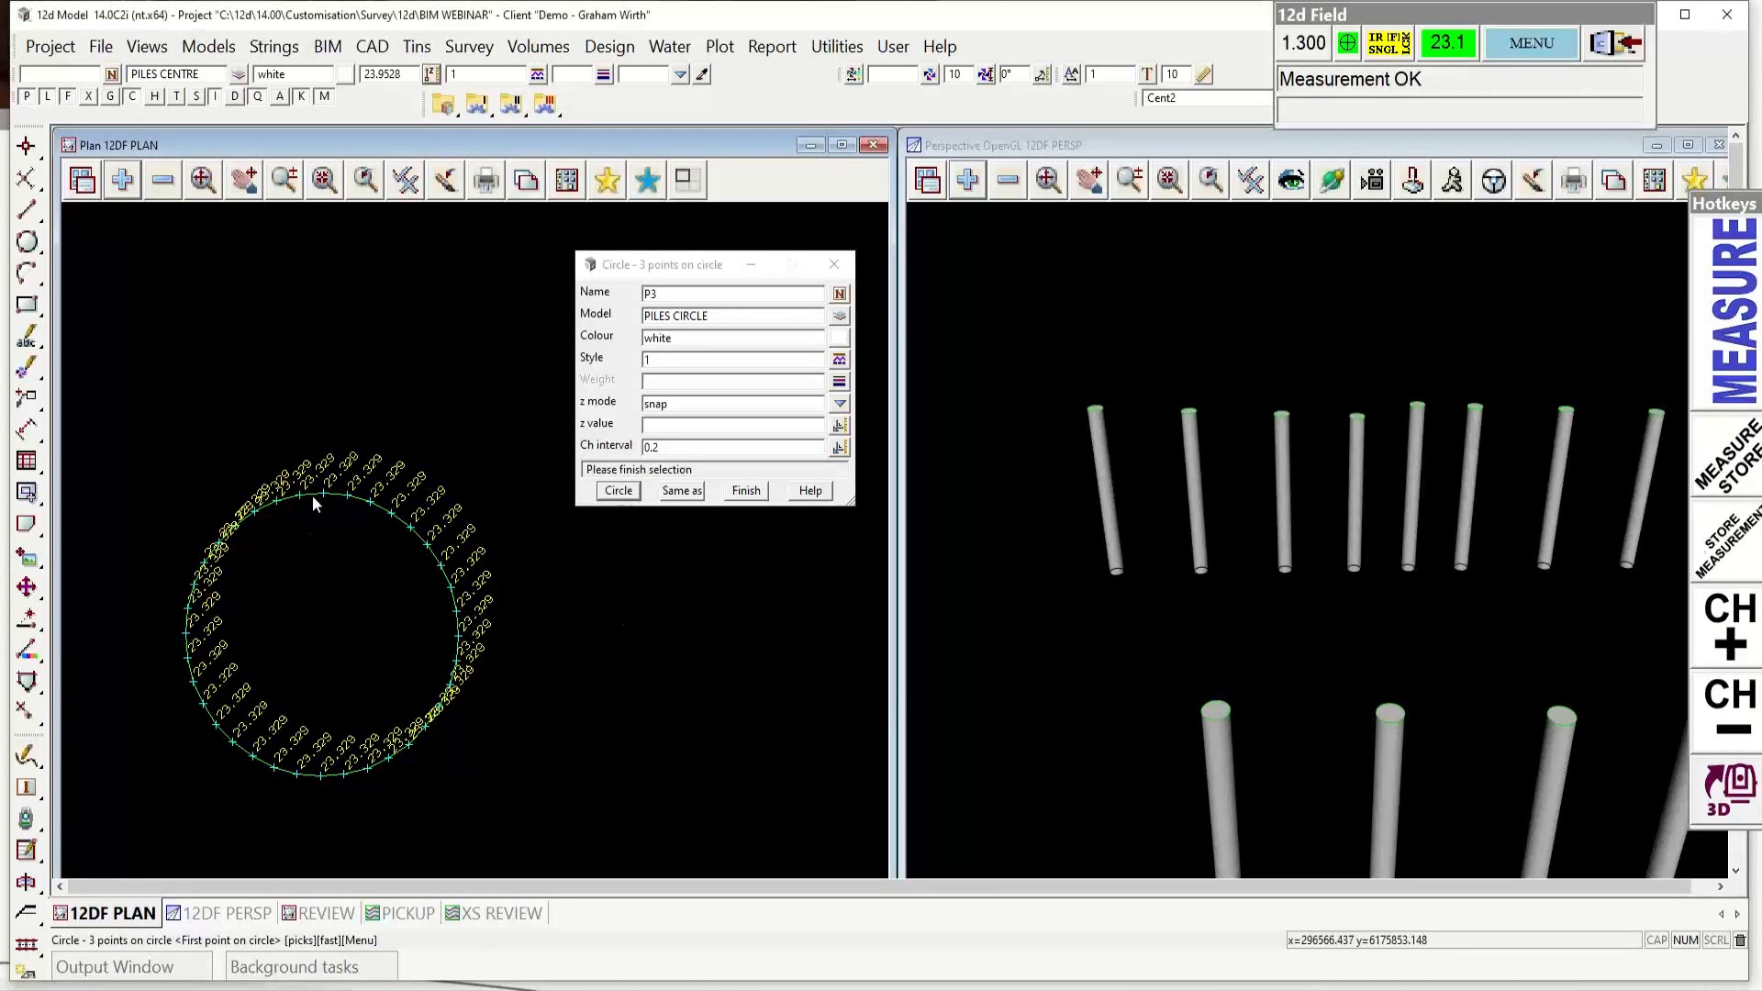
{"action": "left_click", "coordinate": [321, 493]}
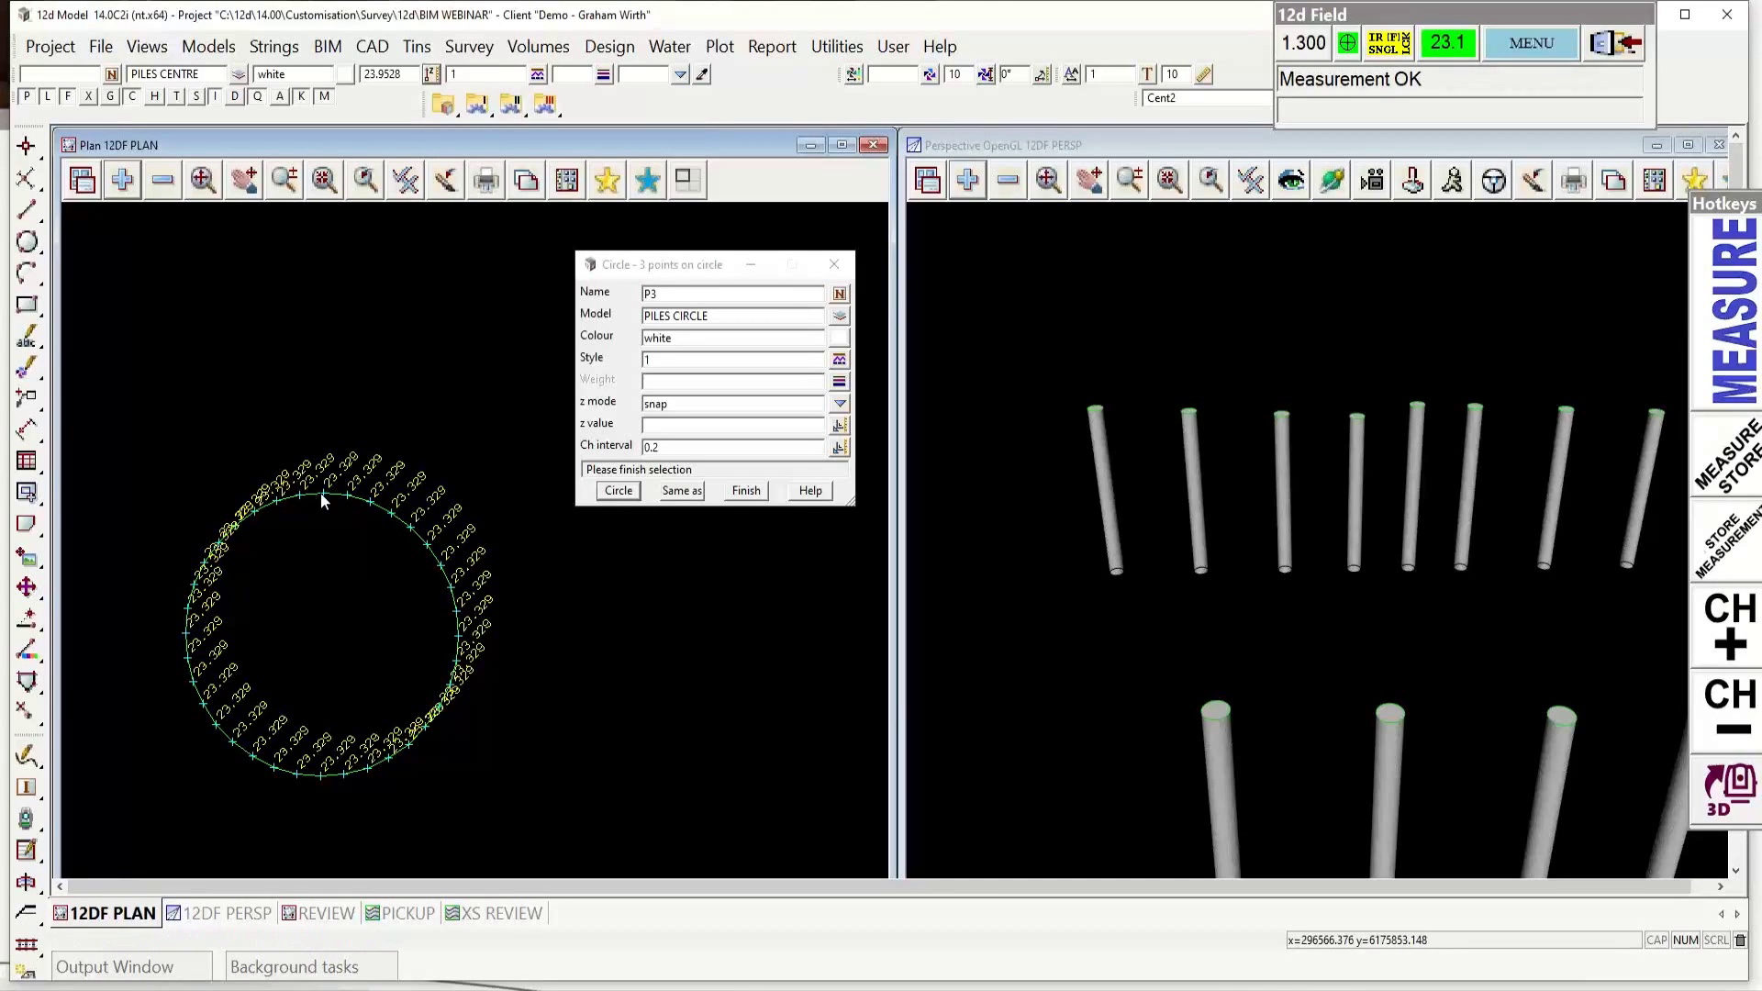
{"action": "left_click", "coordinate": [321, 493]}
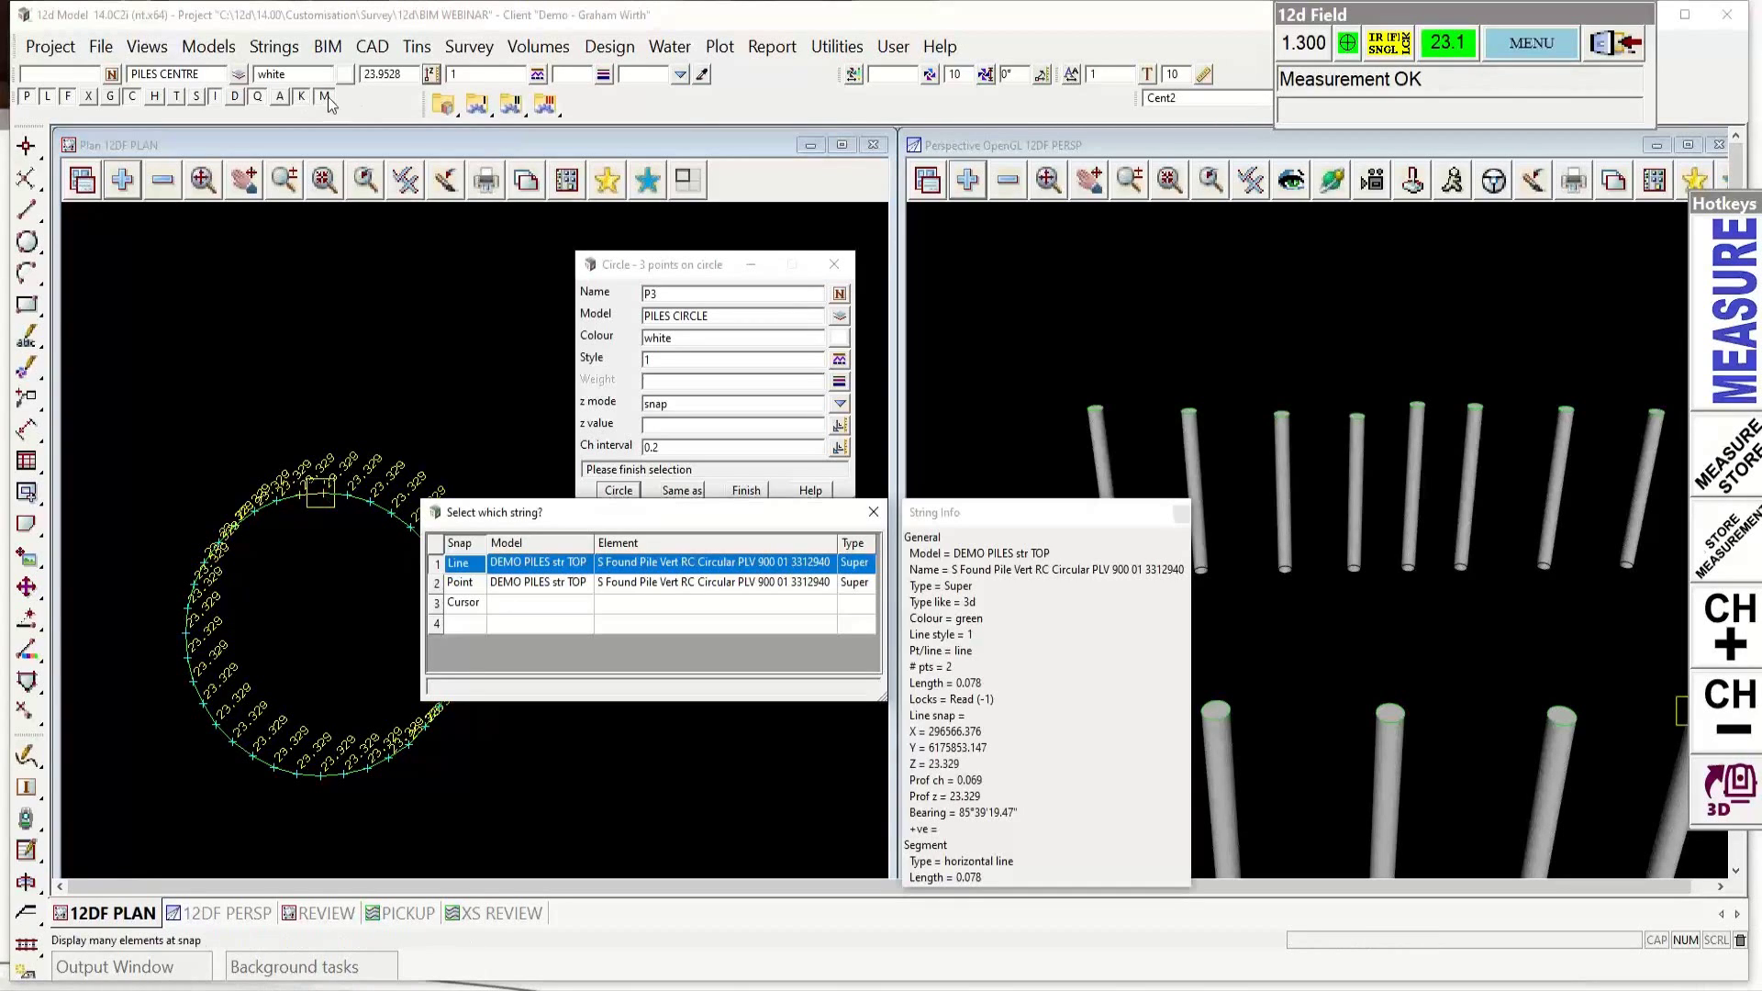
{"action": "left_click", "coordinate": [317, 494]}
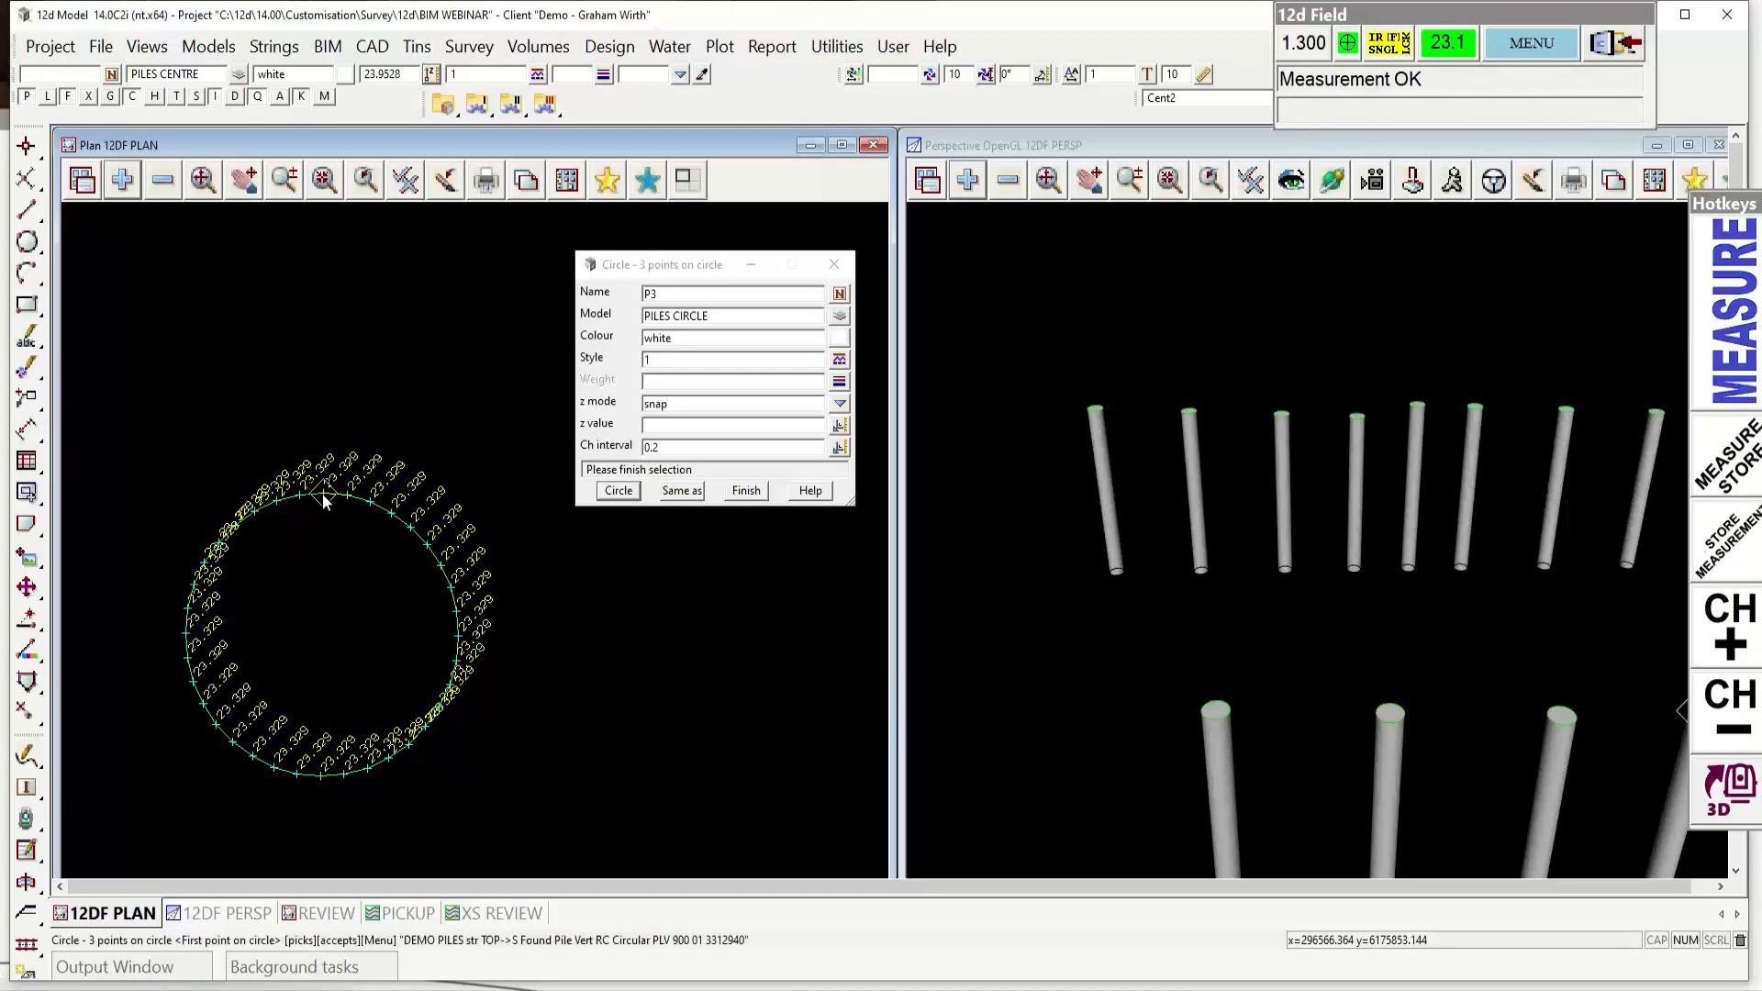
{"action": "left_click", "coordinate": [323, 495]}
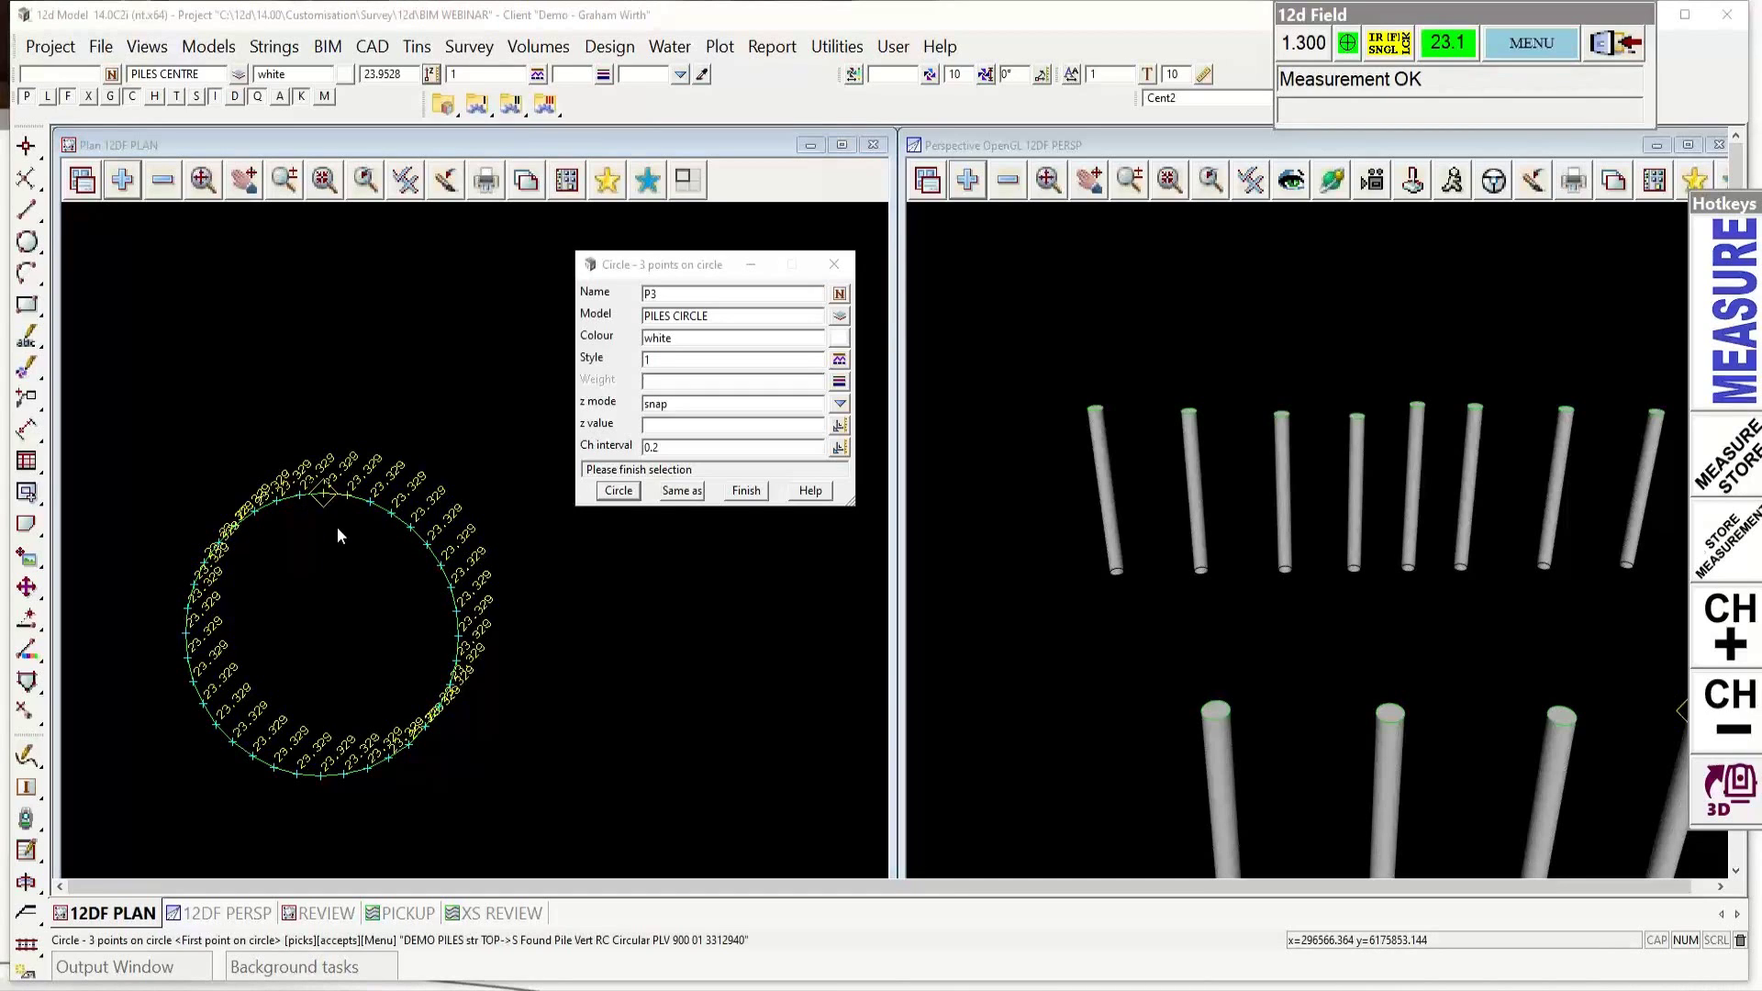
{"action": "middle_click", "coordinate": [338, 531]}
{"action": "scroll", "coordinate": [337, 528], "scroll_direction": "up", "scroll_amount": 1}
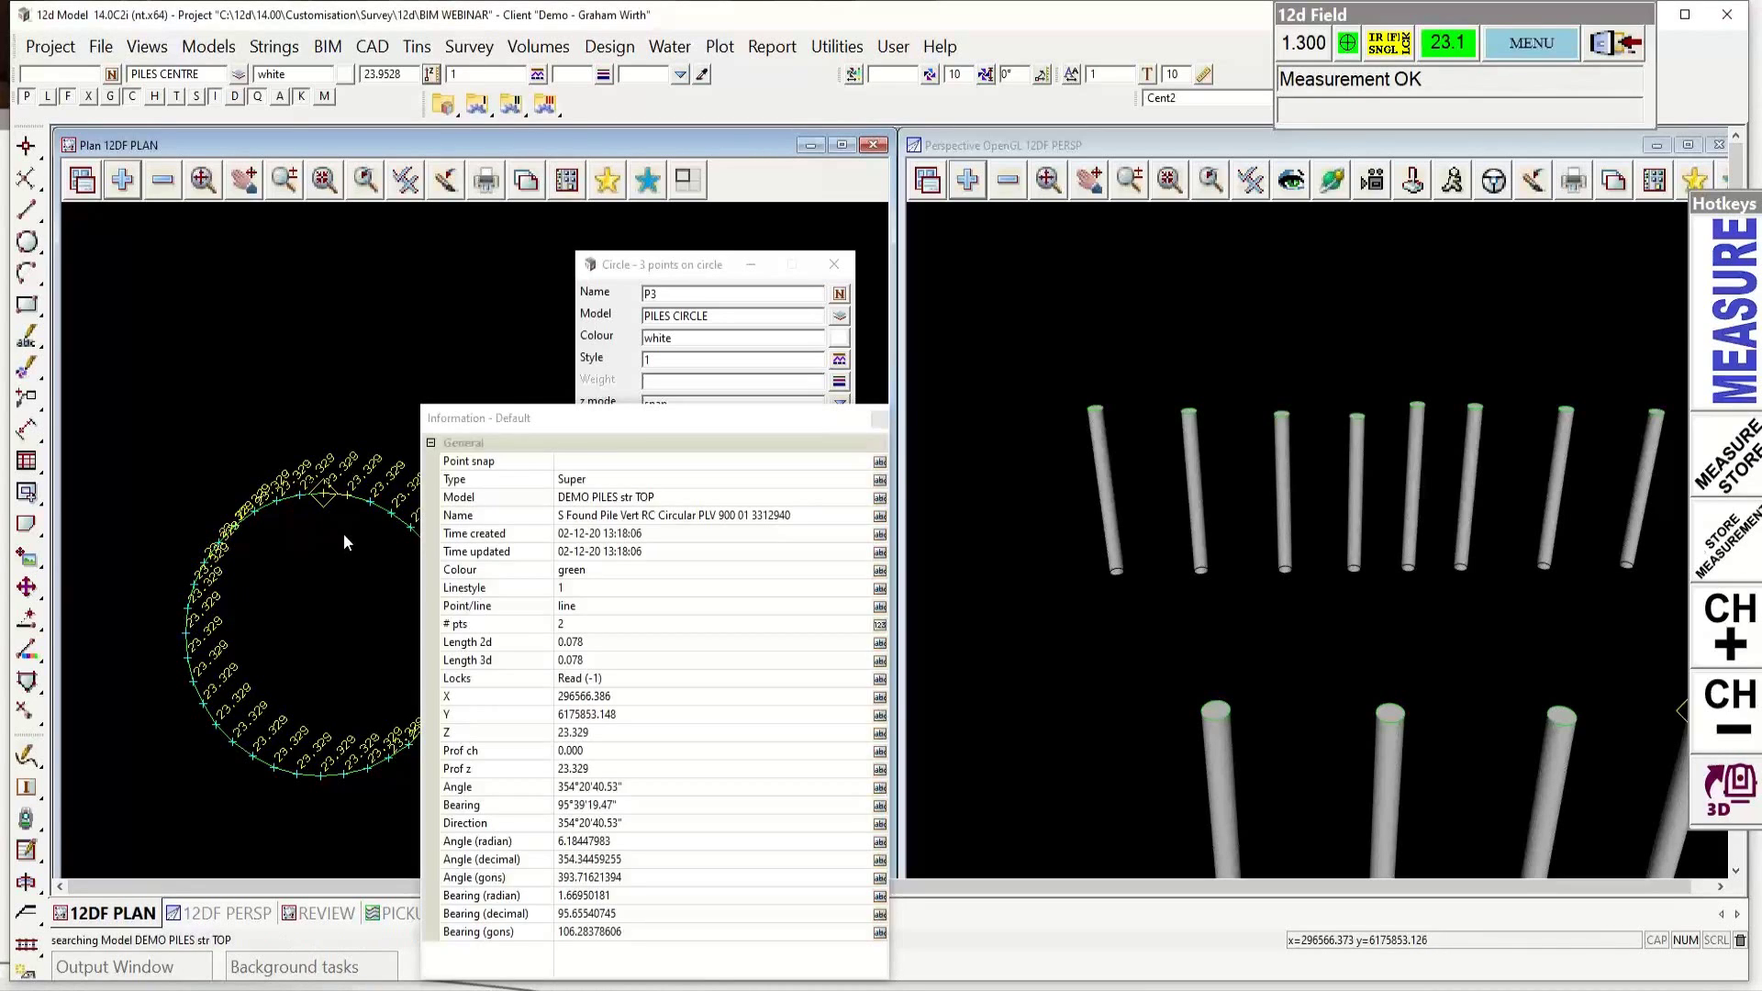
{"action": "middle_click", "coordinate": [457, 693]}
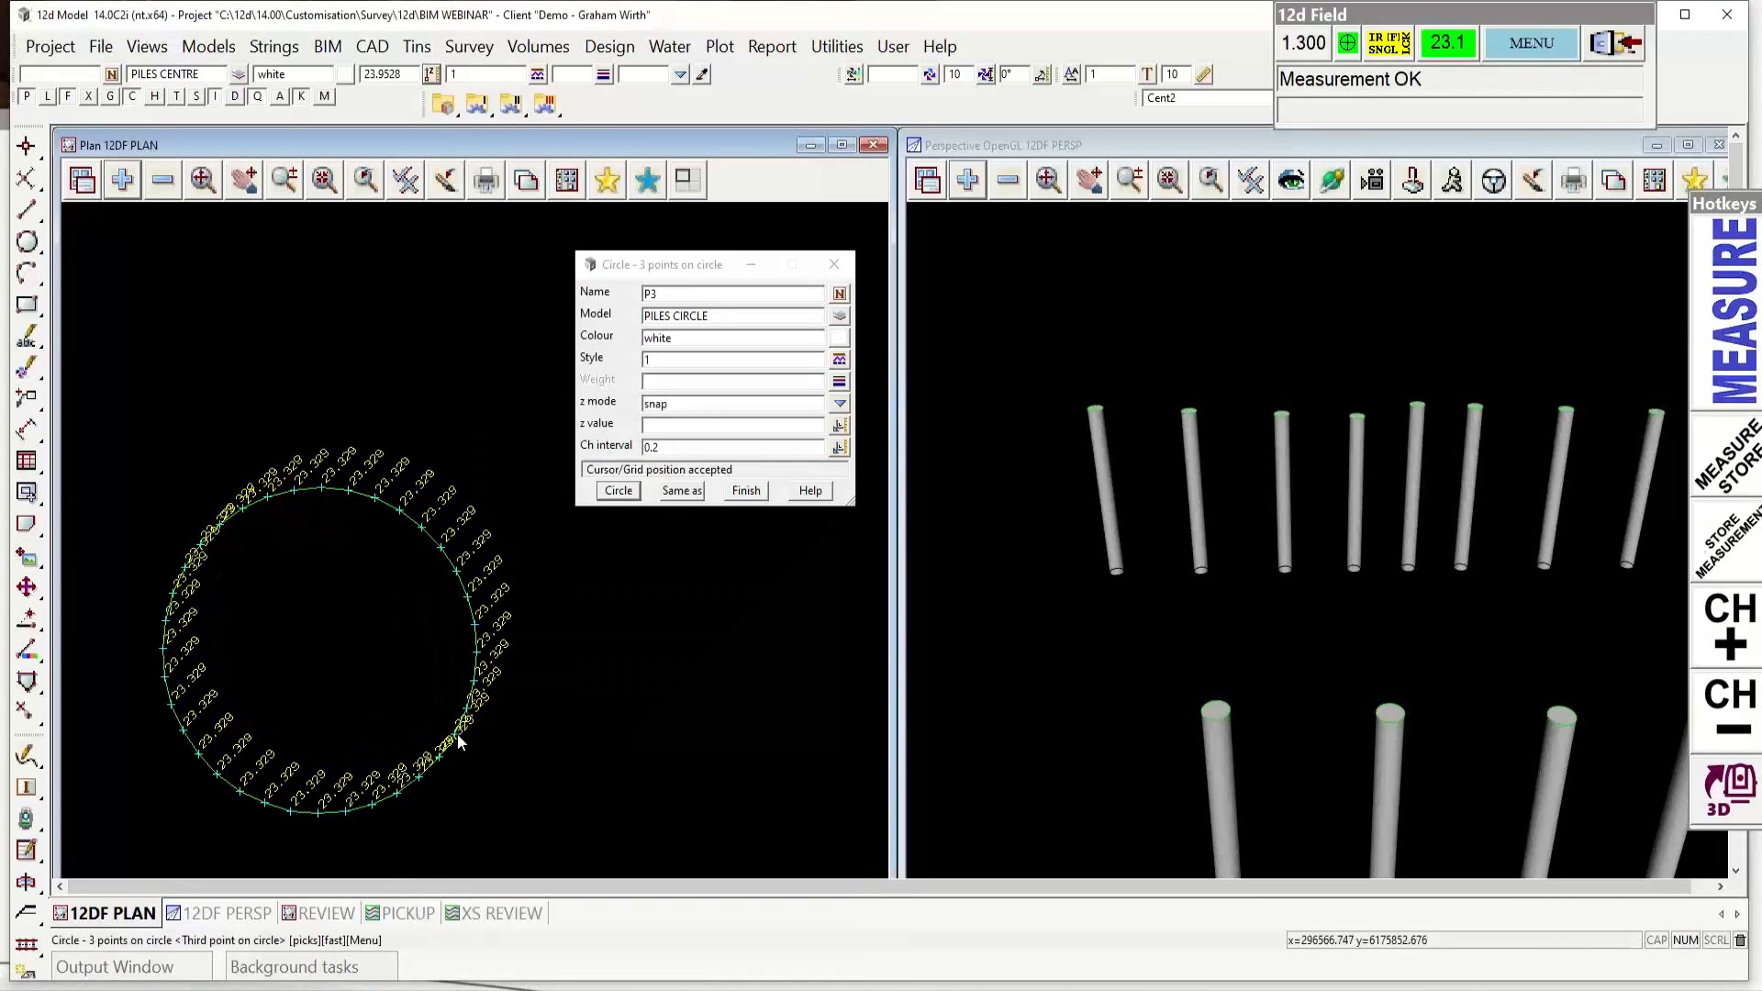
{"action": "left_click", "coordinate": [459, 741]}
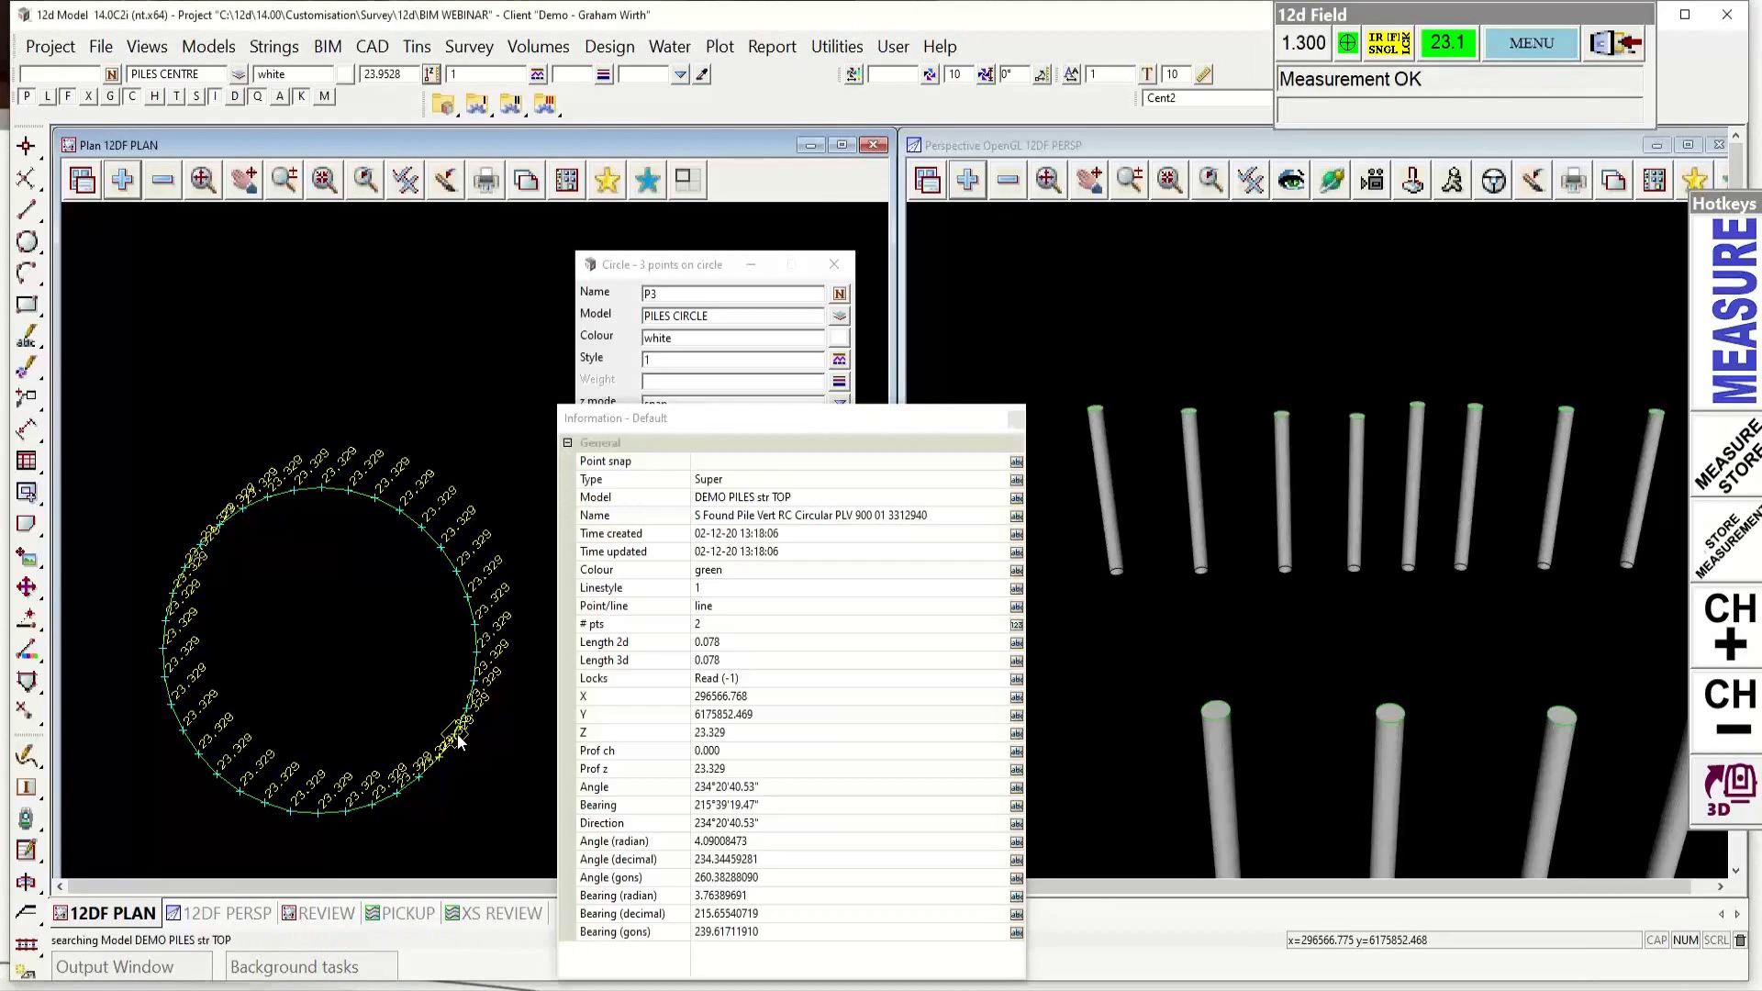
{"action": "middle_click", "coordinate": [455, 734]}
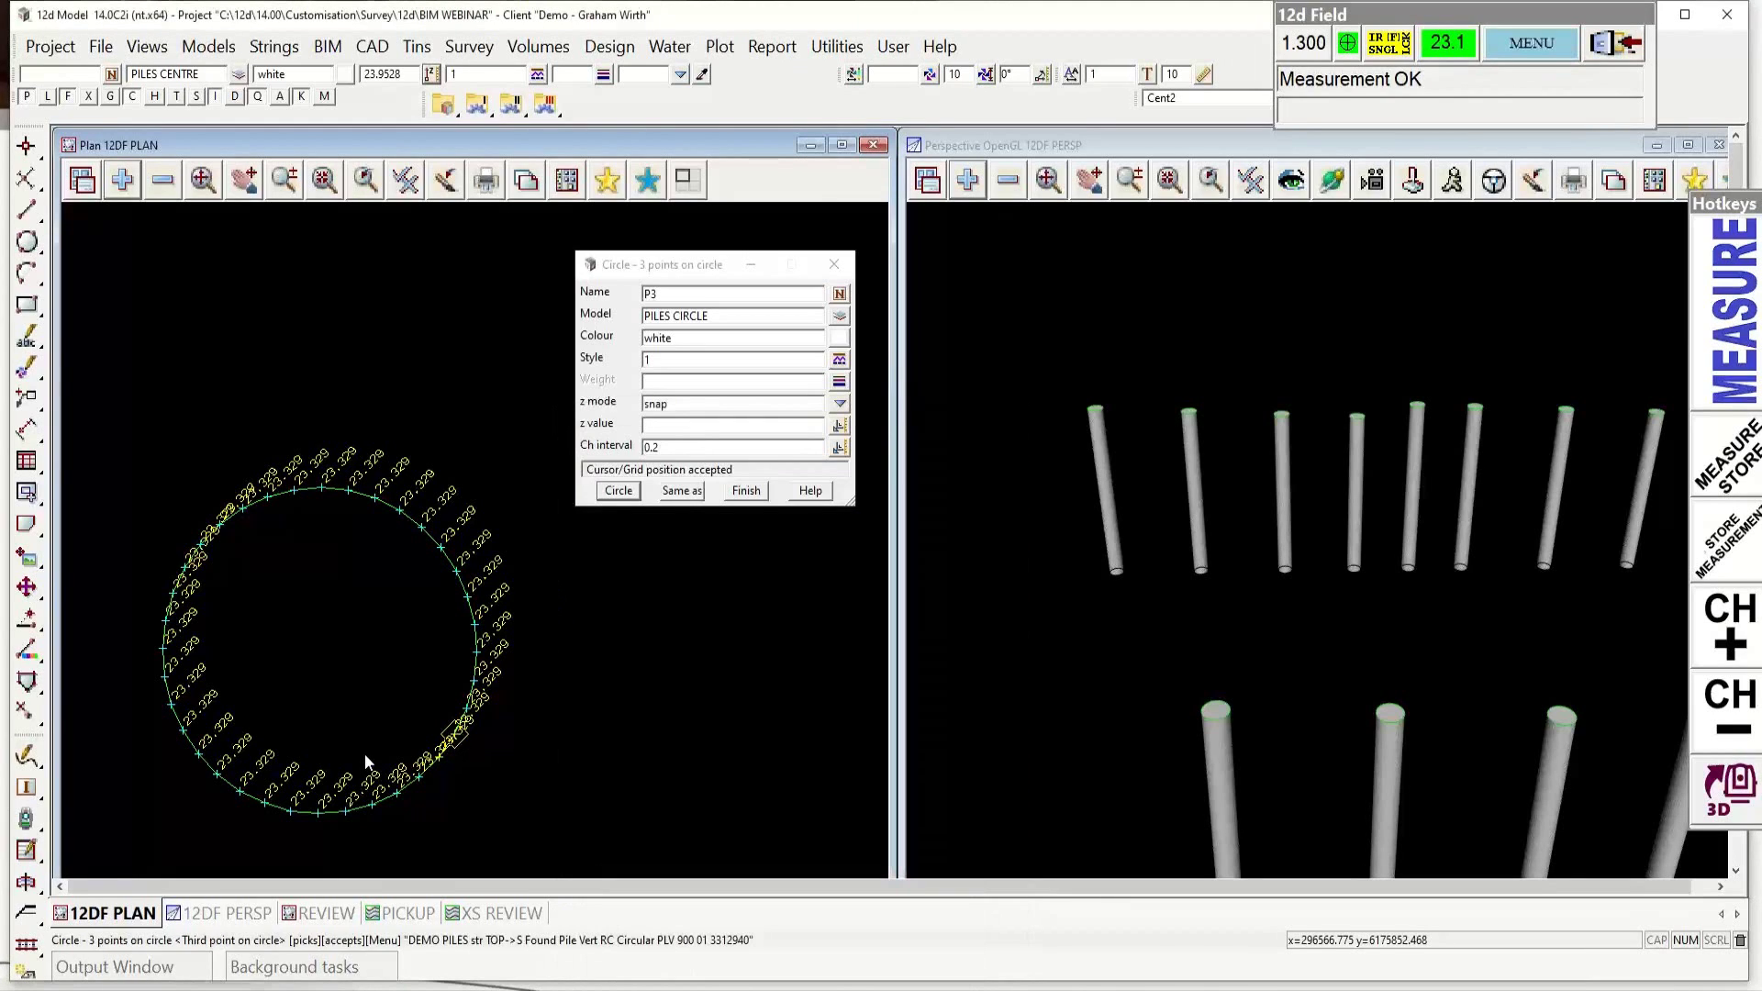
{"action": "left_click", "coordinate": [171, 714]}
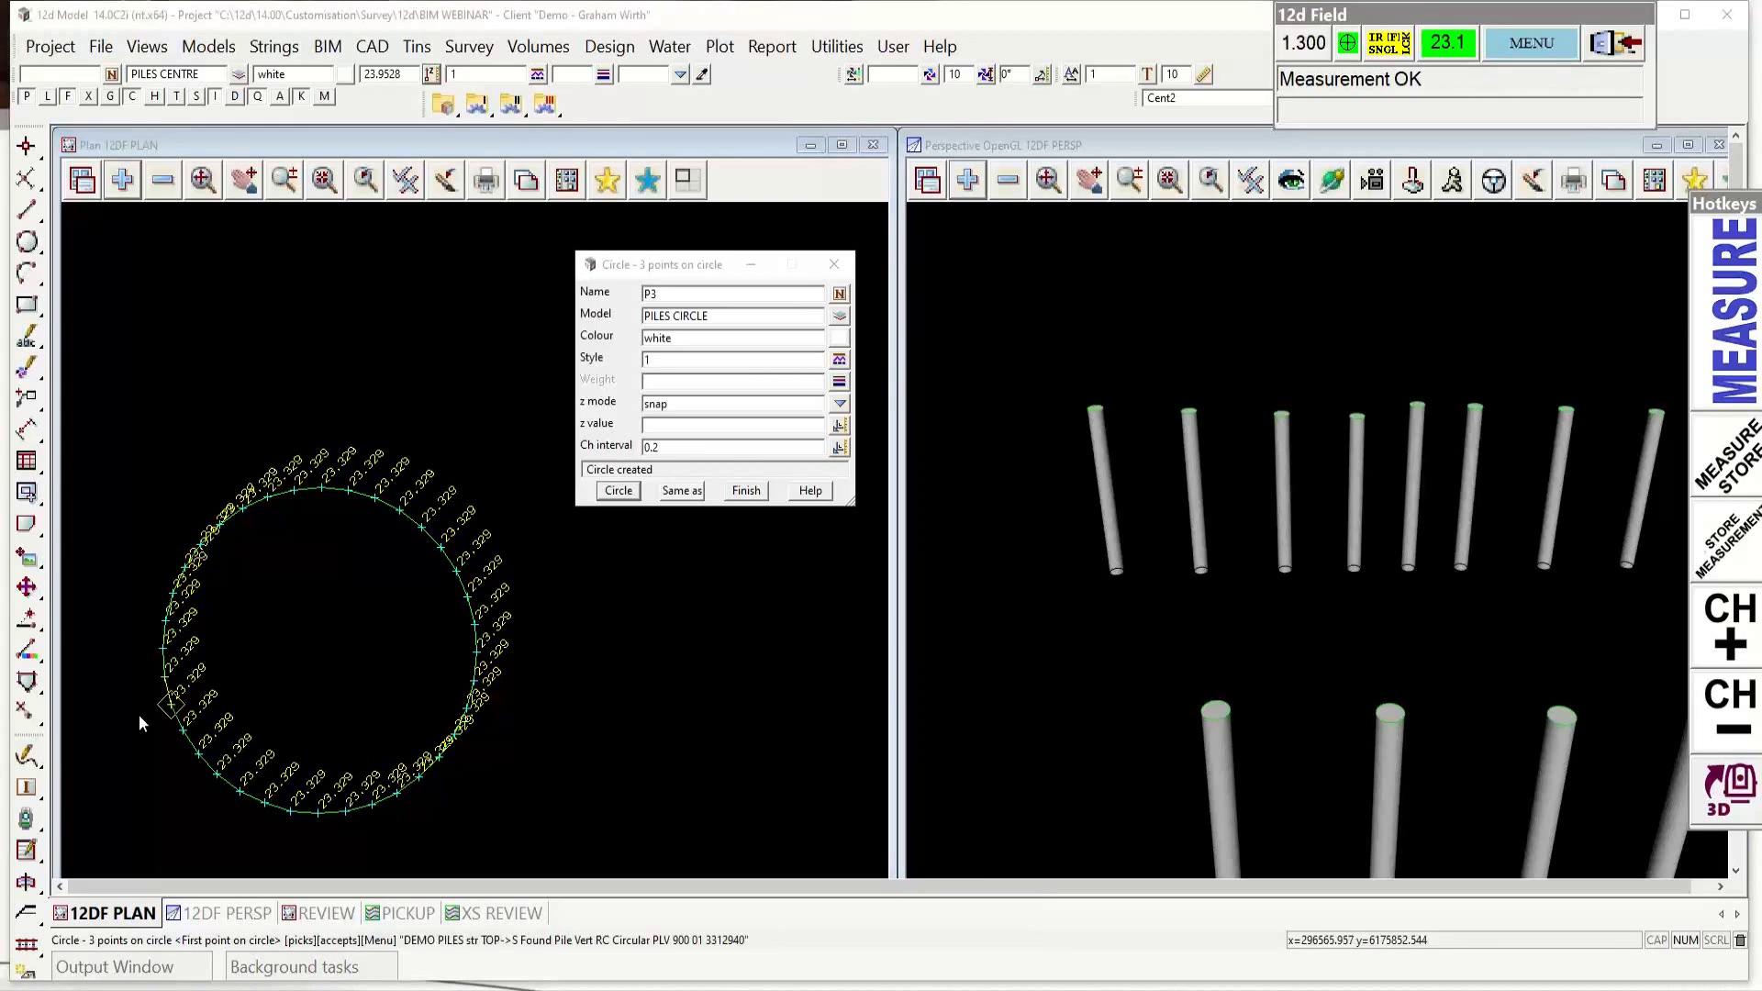
{"action": "middle_click", "coordinate": [139, 713]}
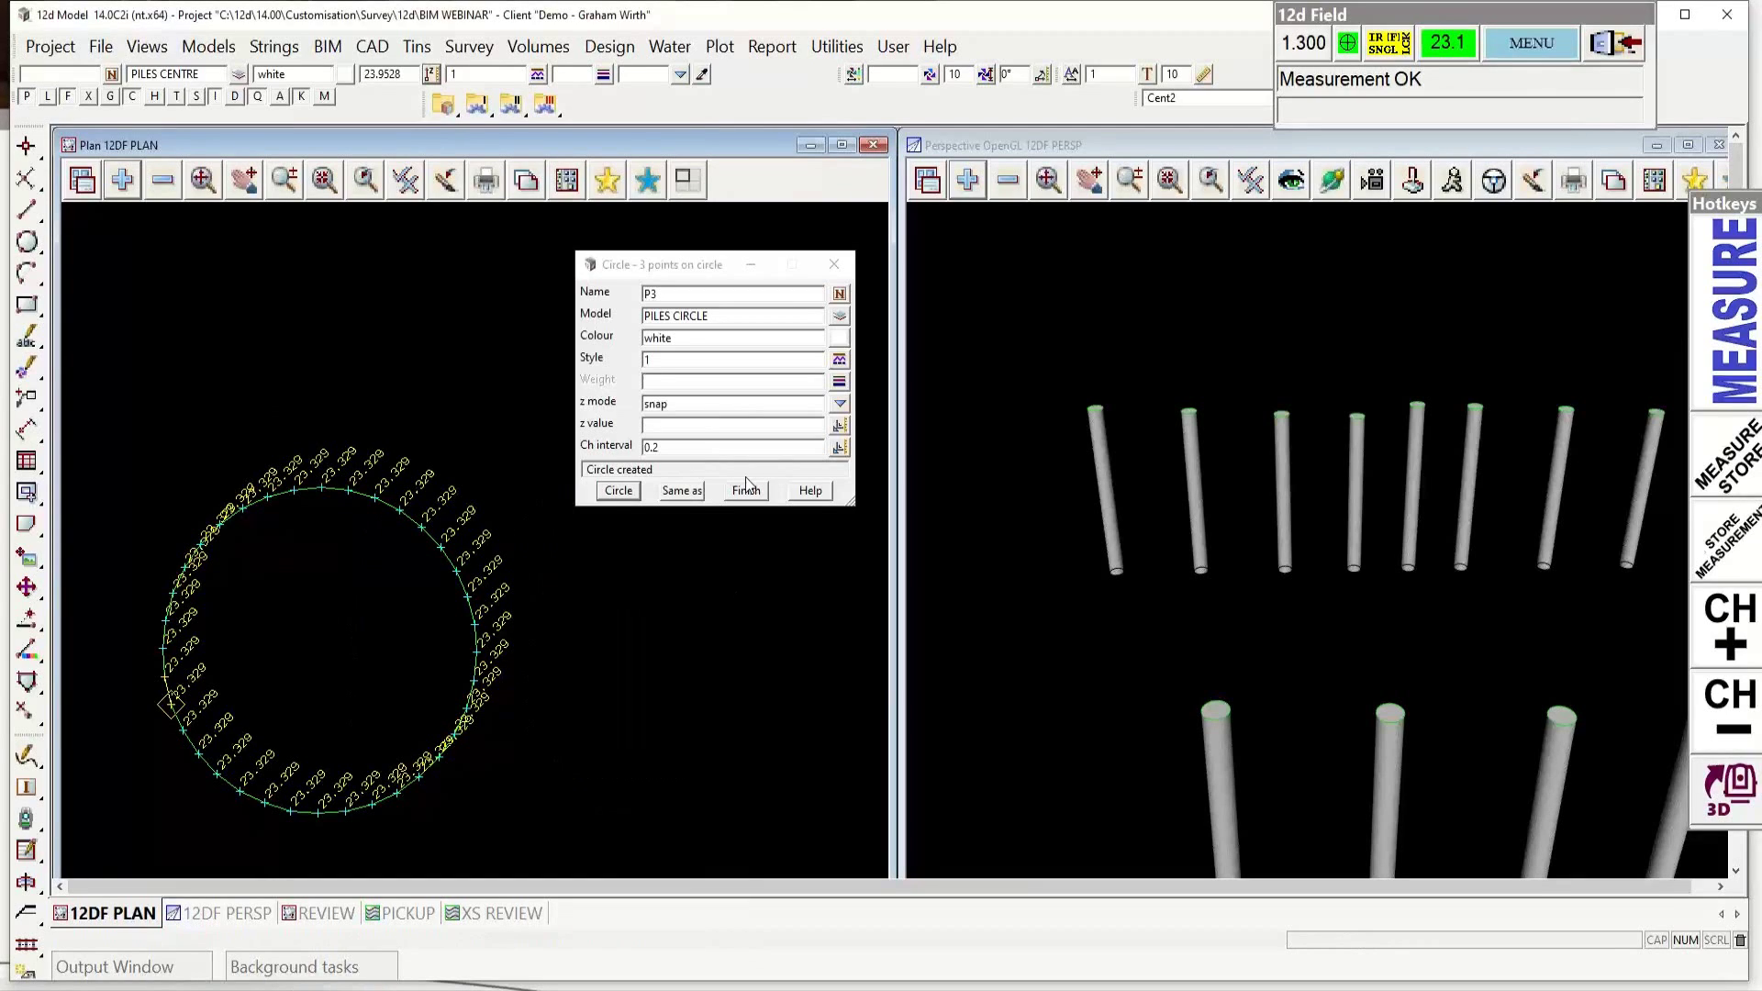
Step: Create circle P3 again, snapping each of its three points to vertices on the pile top's edge strings
{"action": "left_click", "coordinate": [615, 492]}
{"action": "left_click", "coordinate": [318, 488]}
{"action": "left_click", "coordinate": [318, 488]}
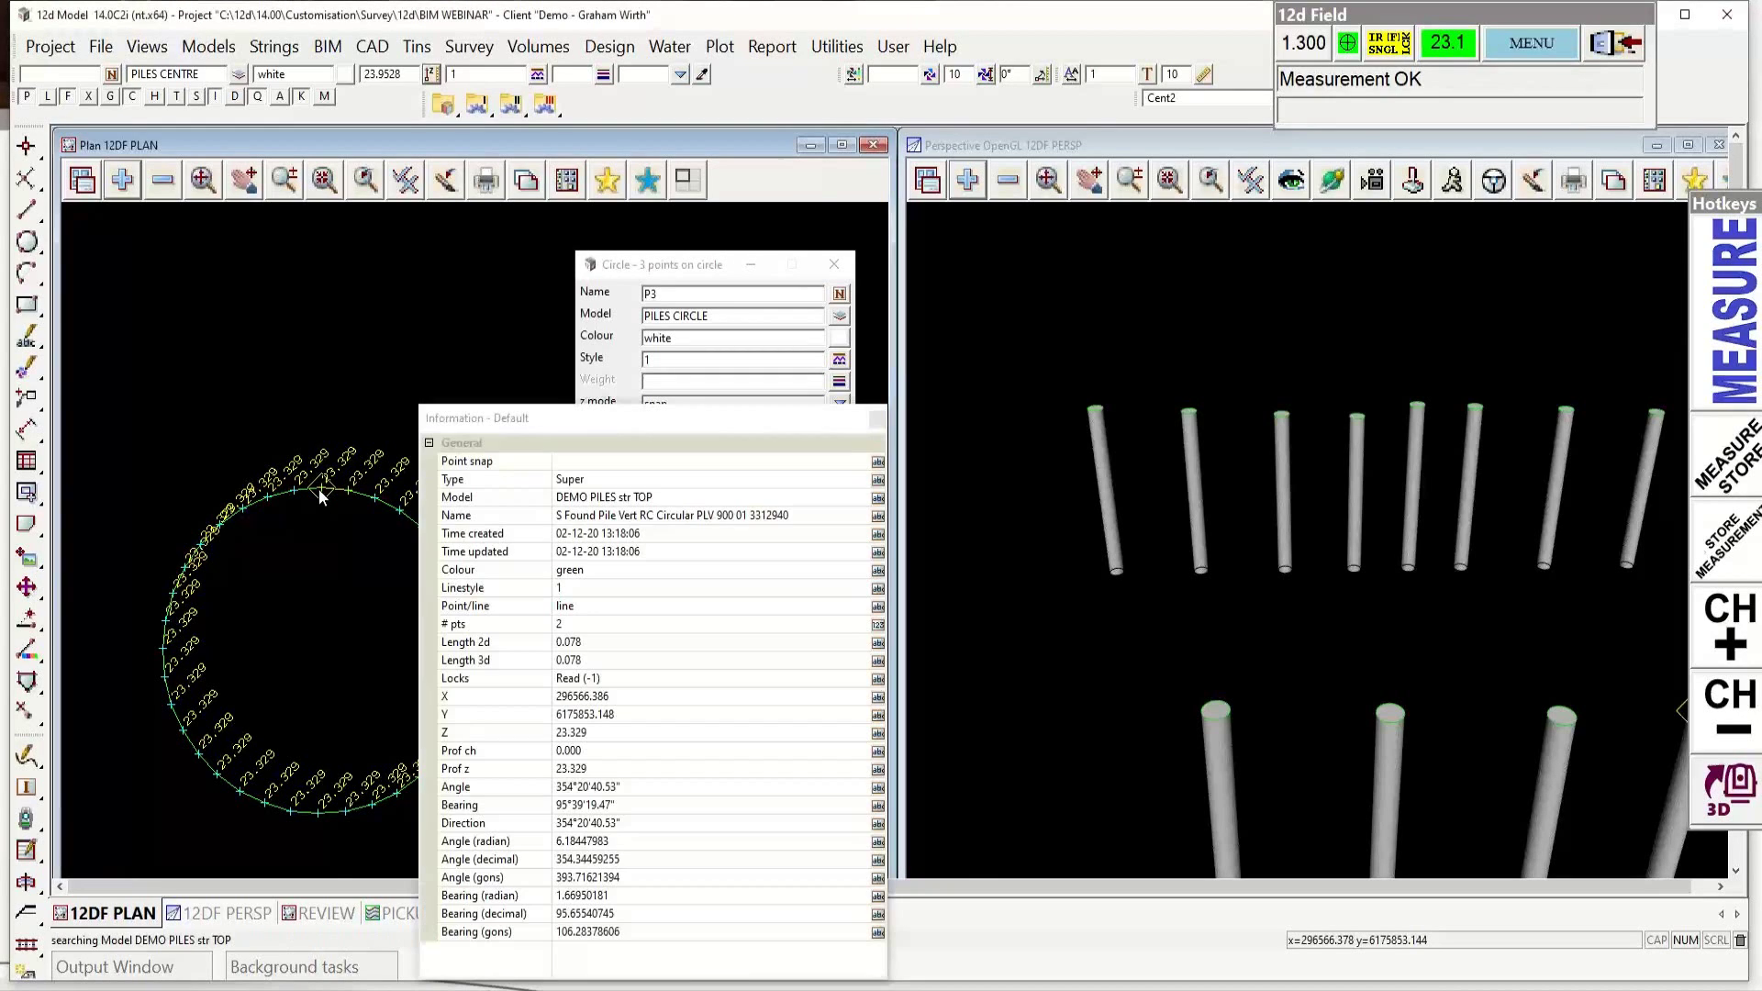
{"action": "middle_click", "coordinate": [317, 488]}
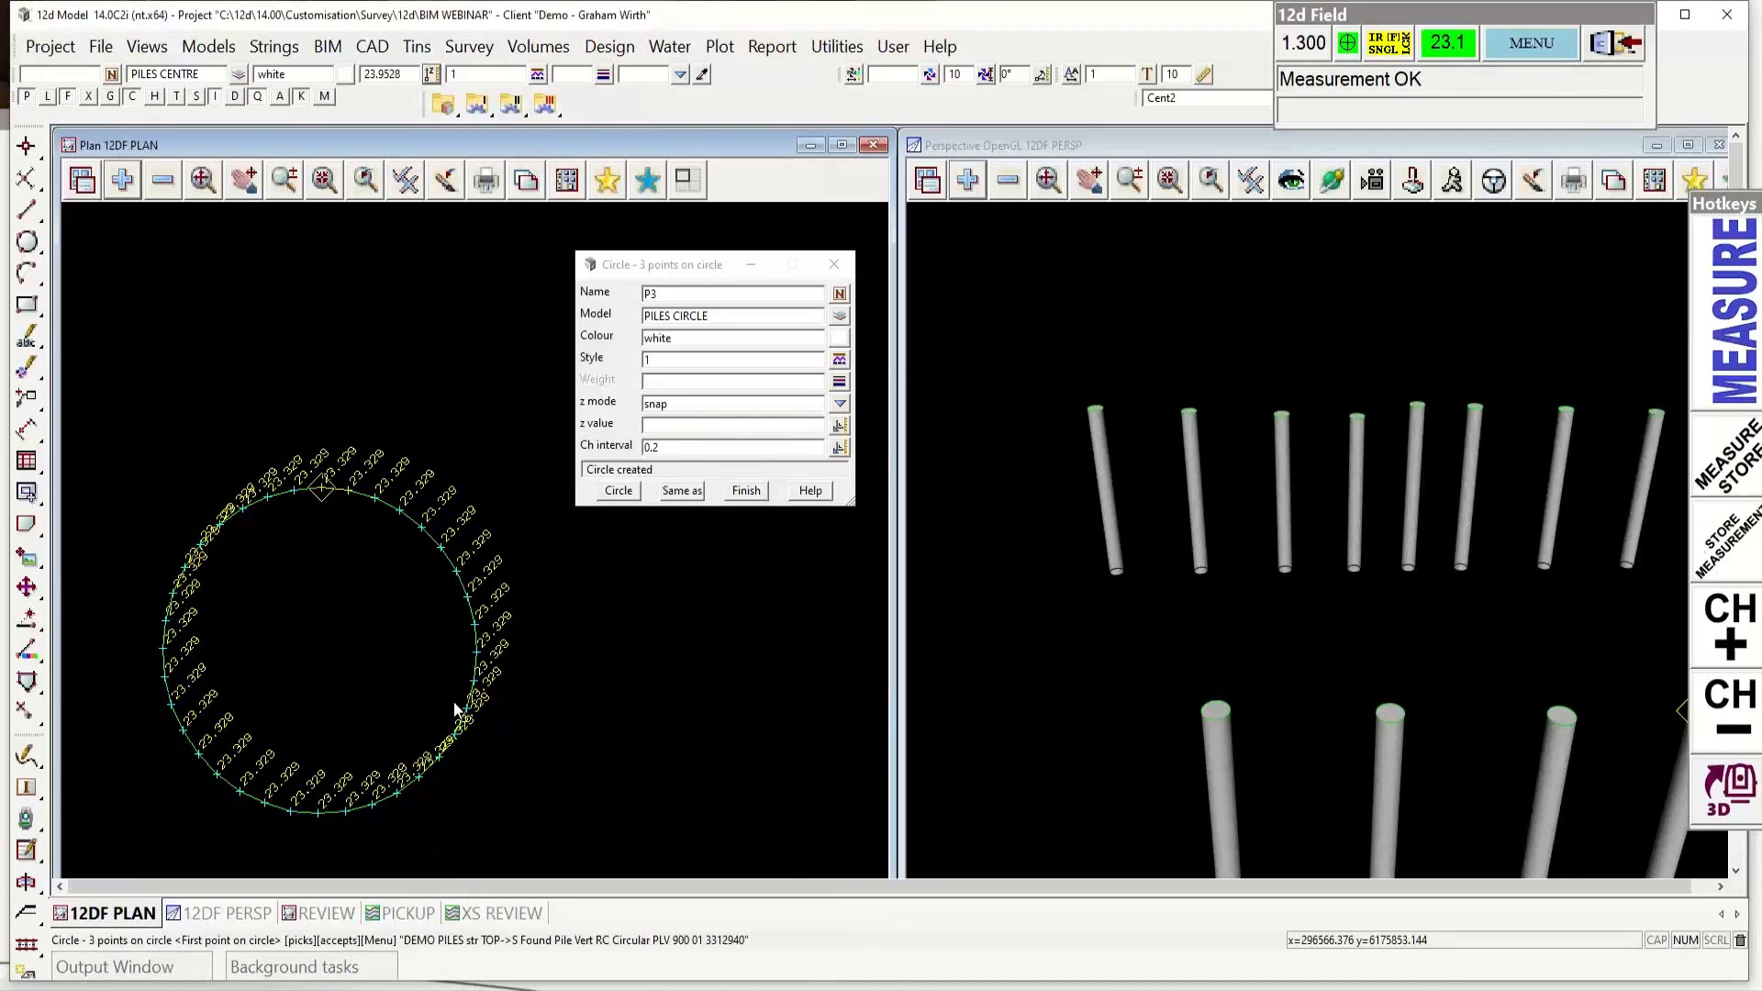
{"action": "left_click", "coordinate": [458, 713]}
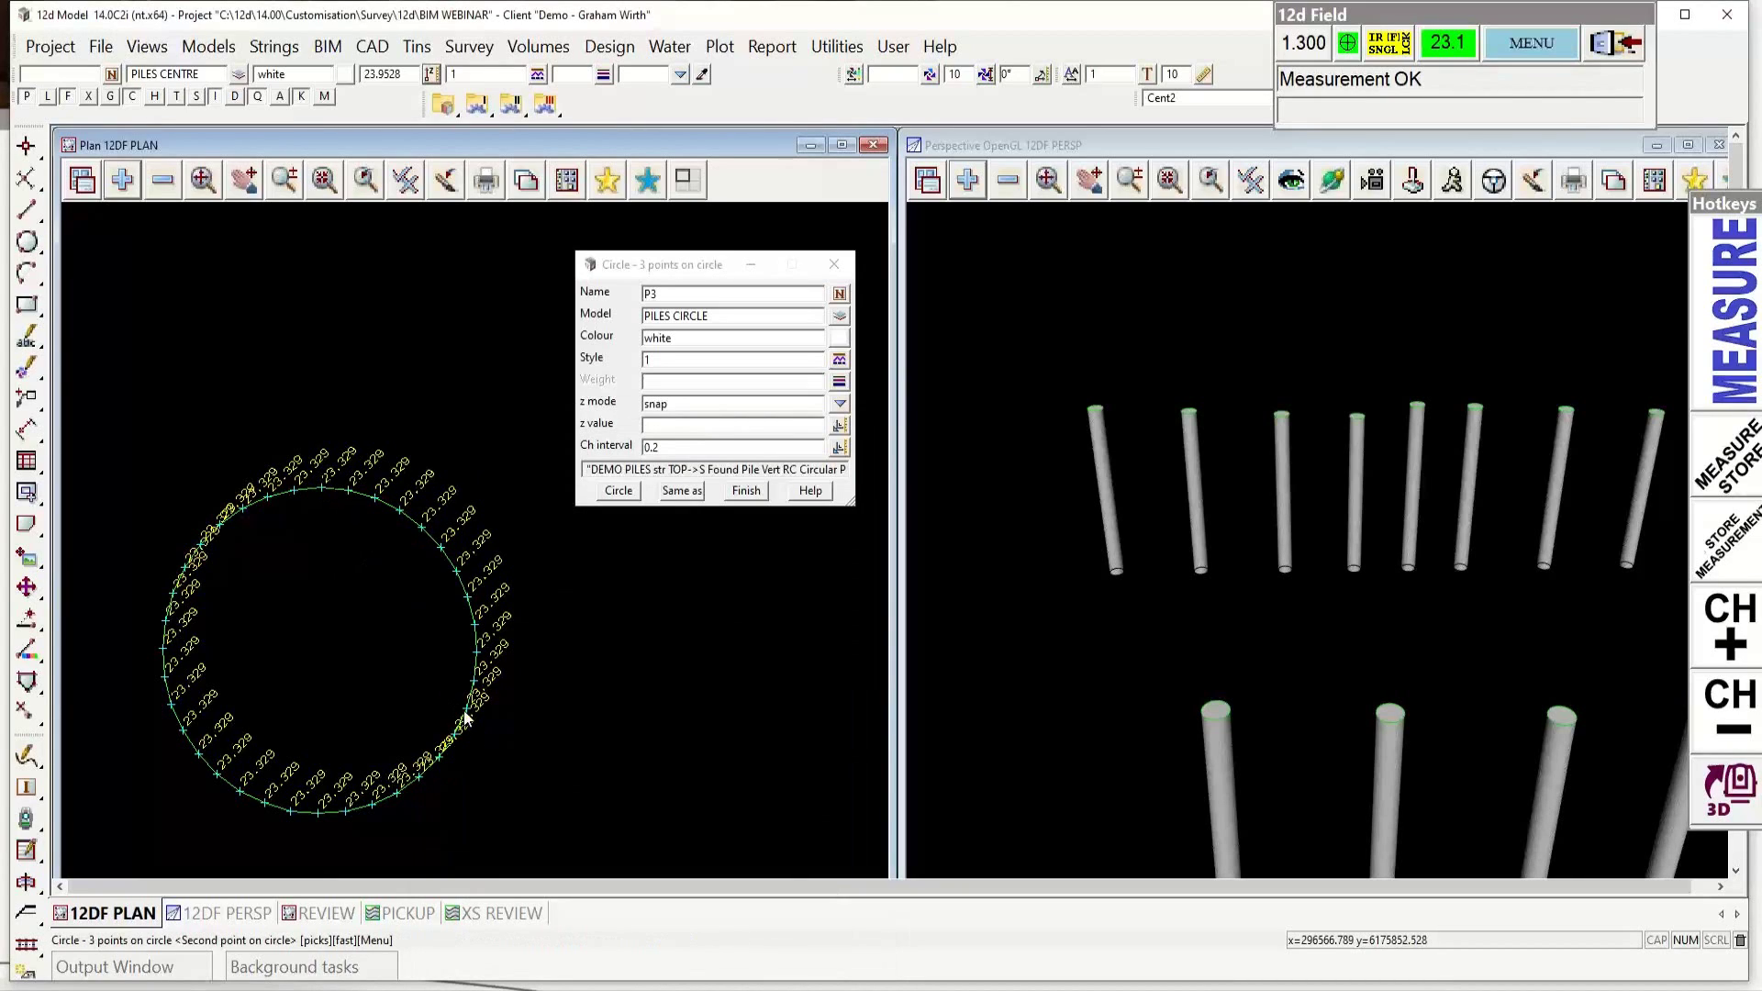
{"action": "left_click", "coordinate": [464, 713]}
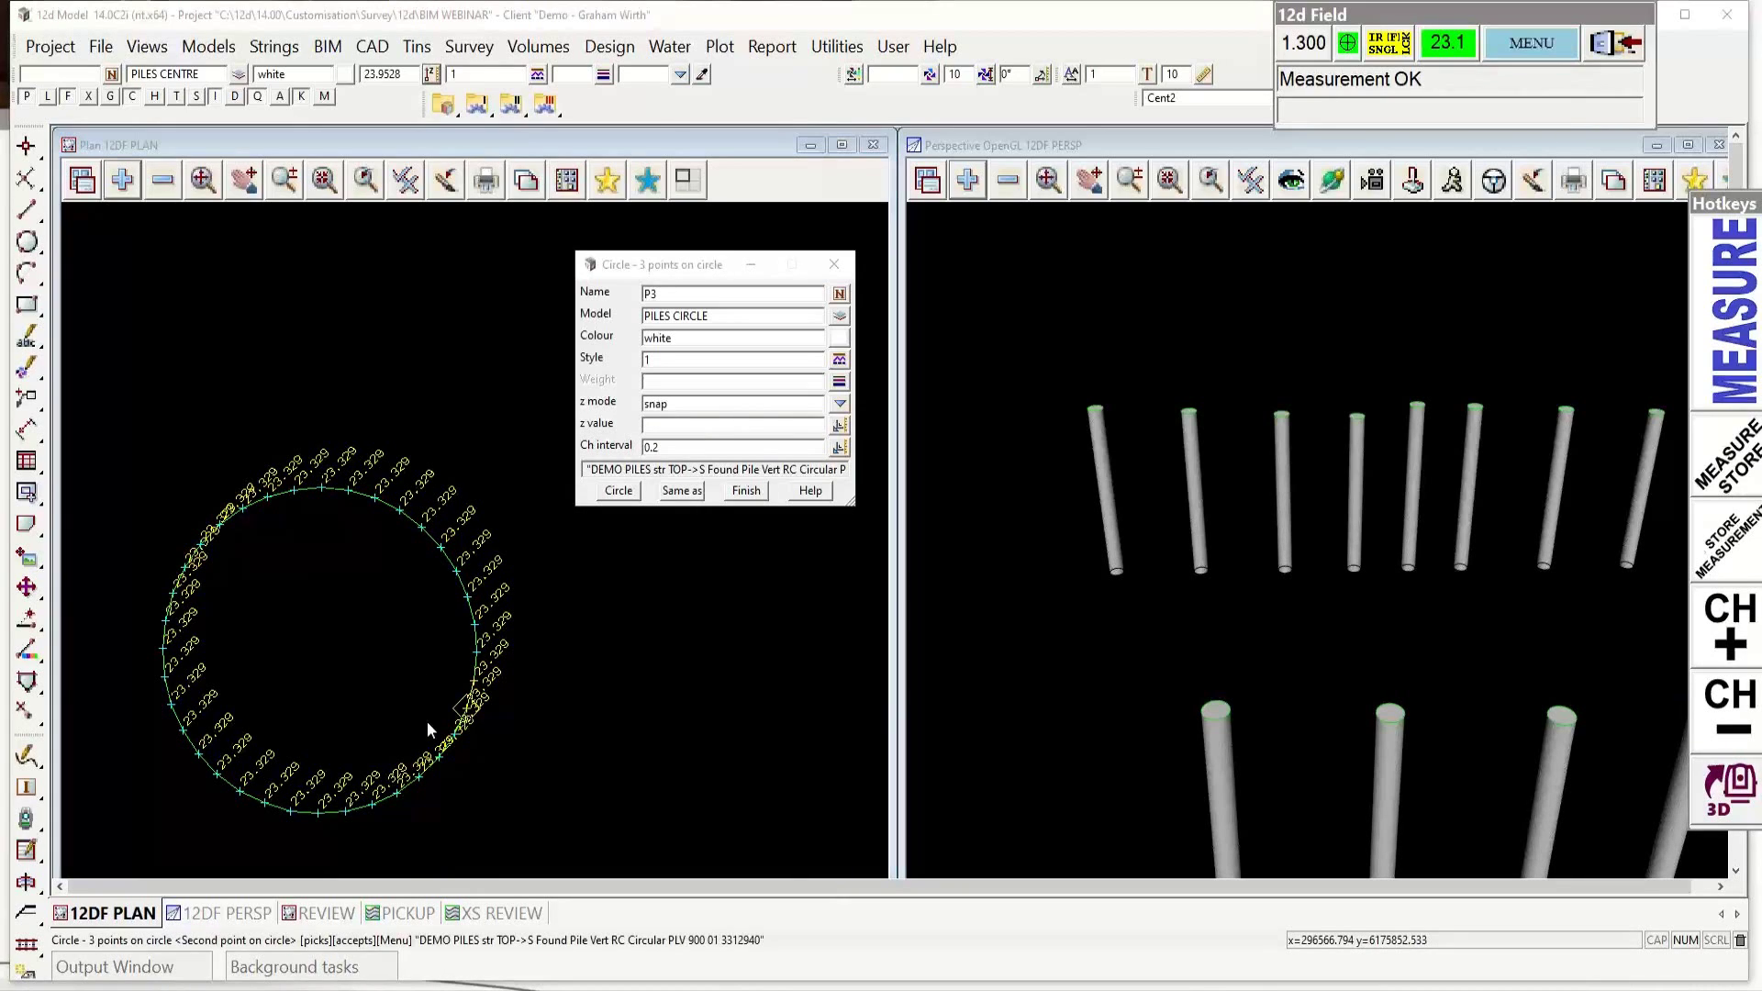
{"action": "middle_click", "coordinate": [426, 722]}
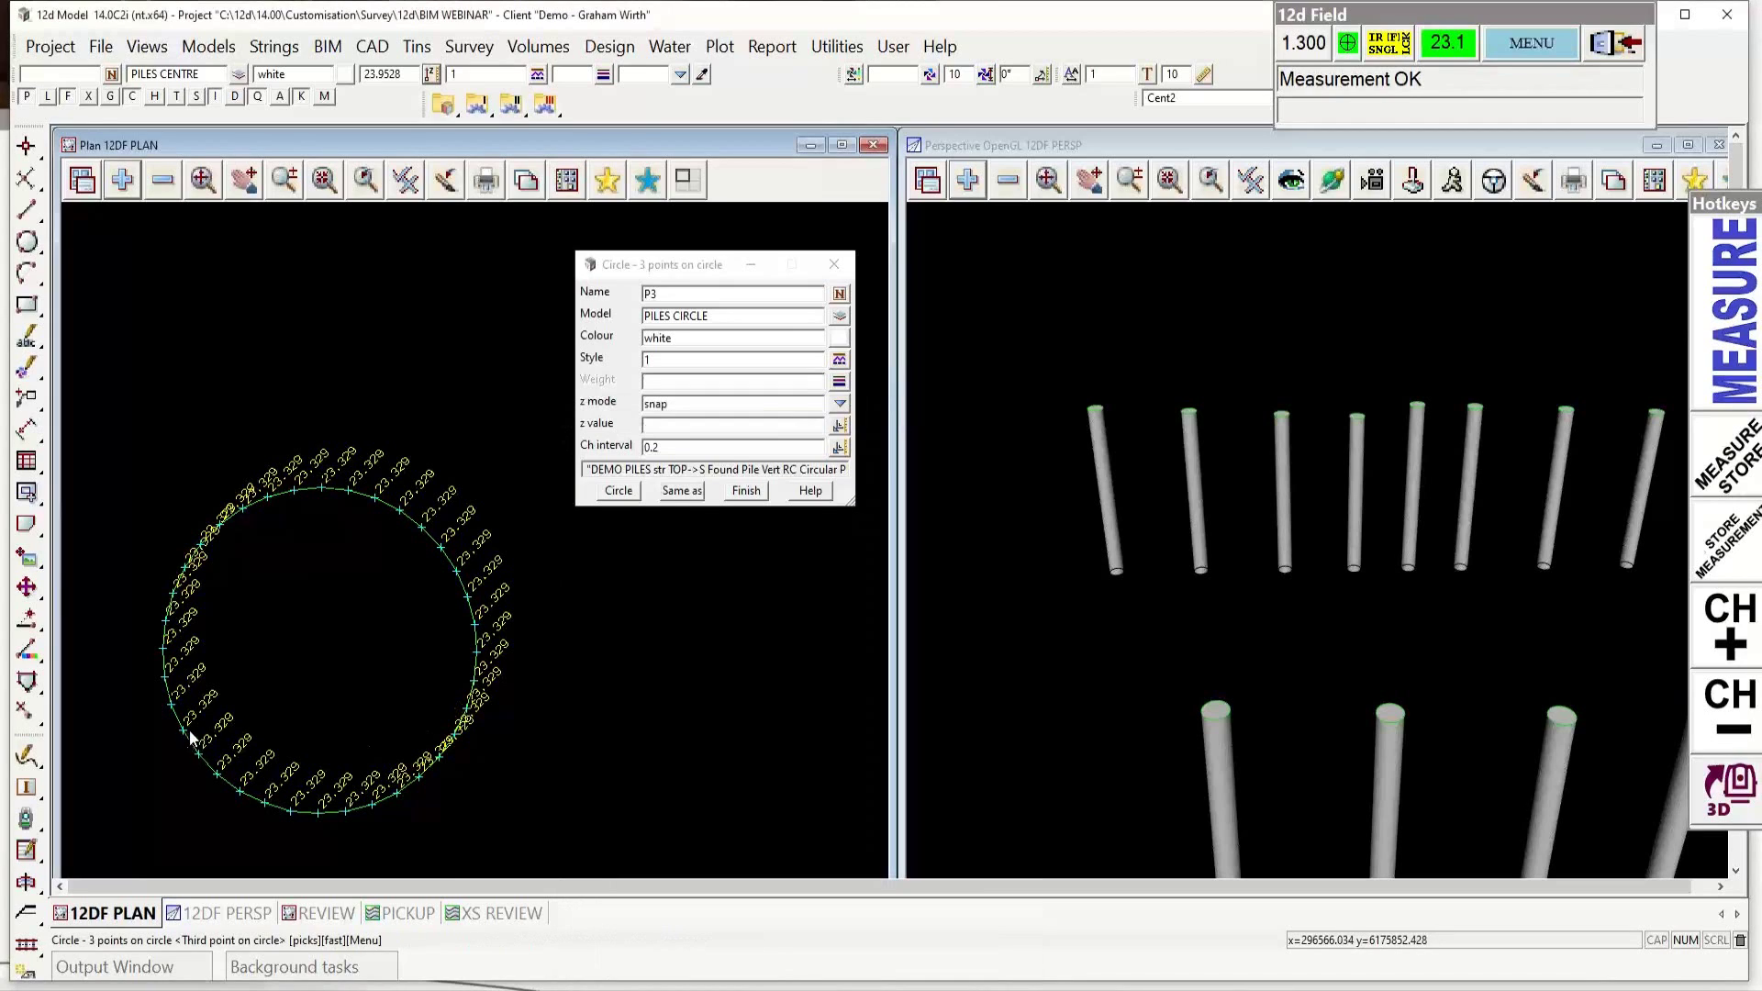
{"action": "left_click", "coordinate": [181, 737]}
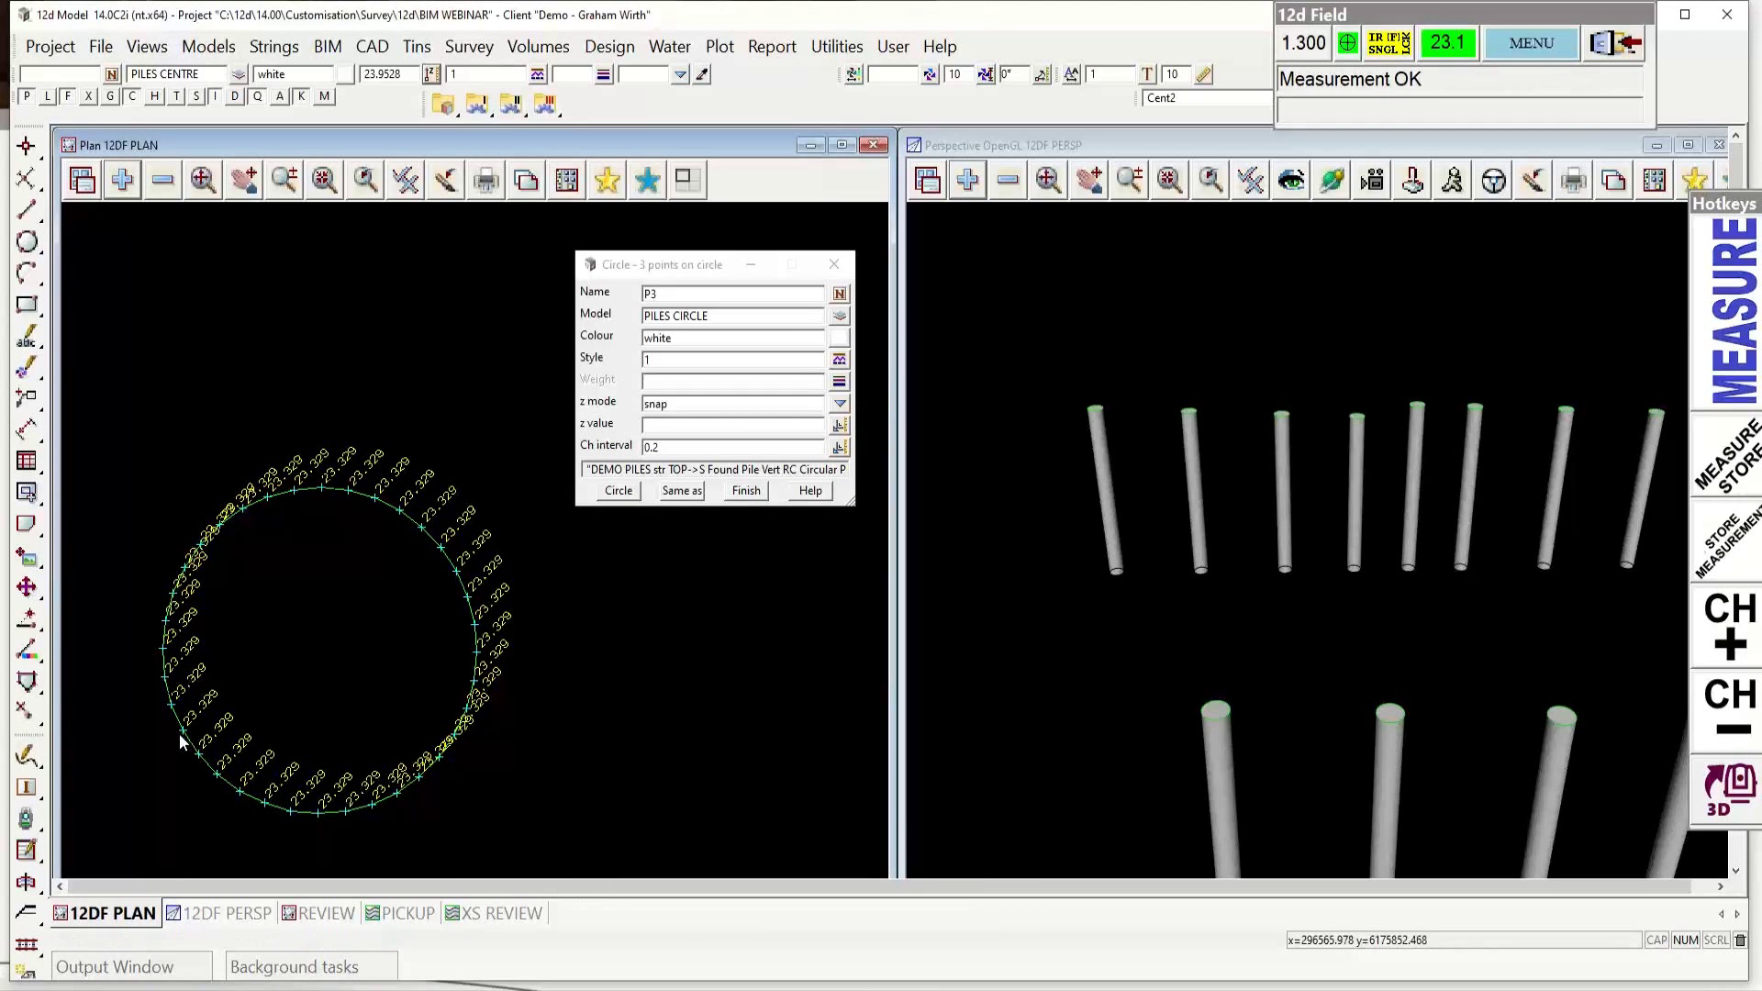
{"action": "middle_click", "coordinate": [181, 737]}
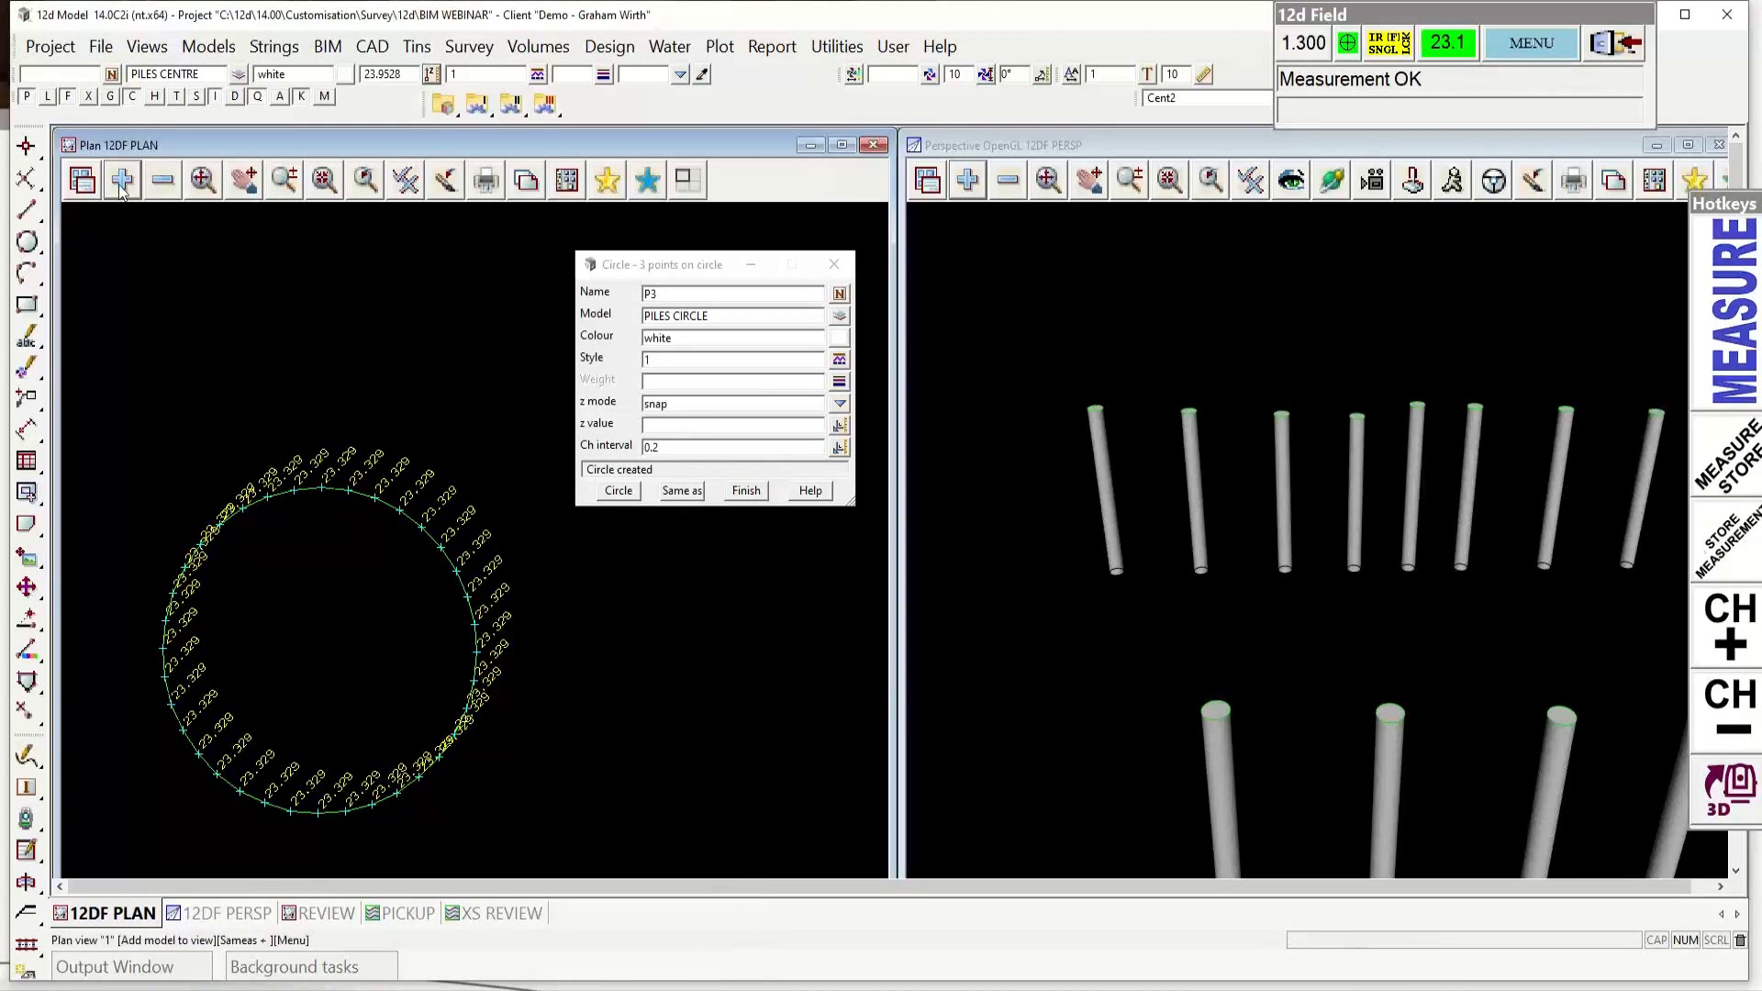
Step: Add the PILES CIRCLE model to the plan view
{"action": "left_click", "coordinate": [146, 177]}
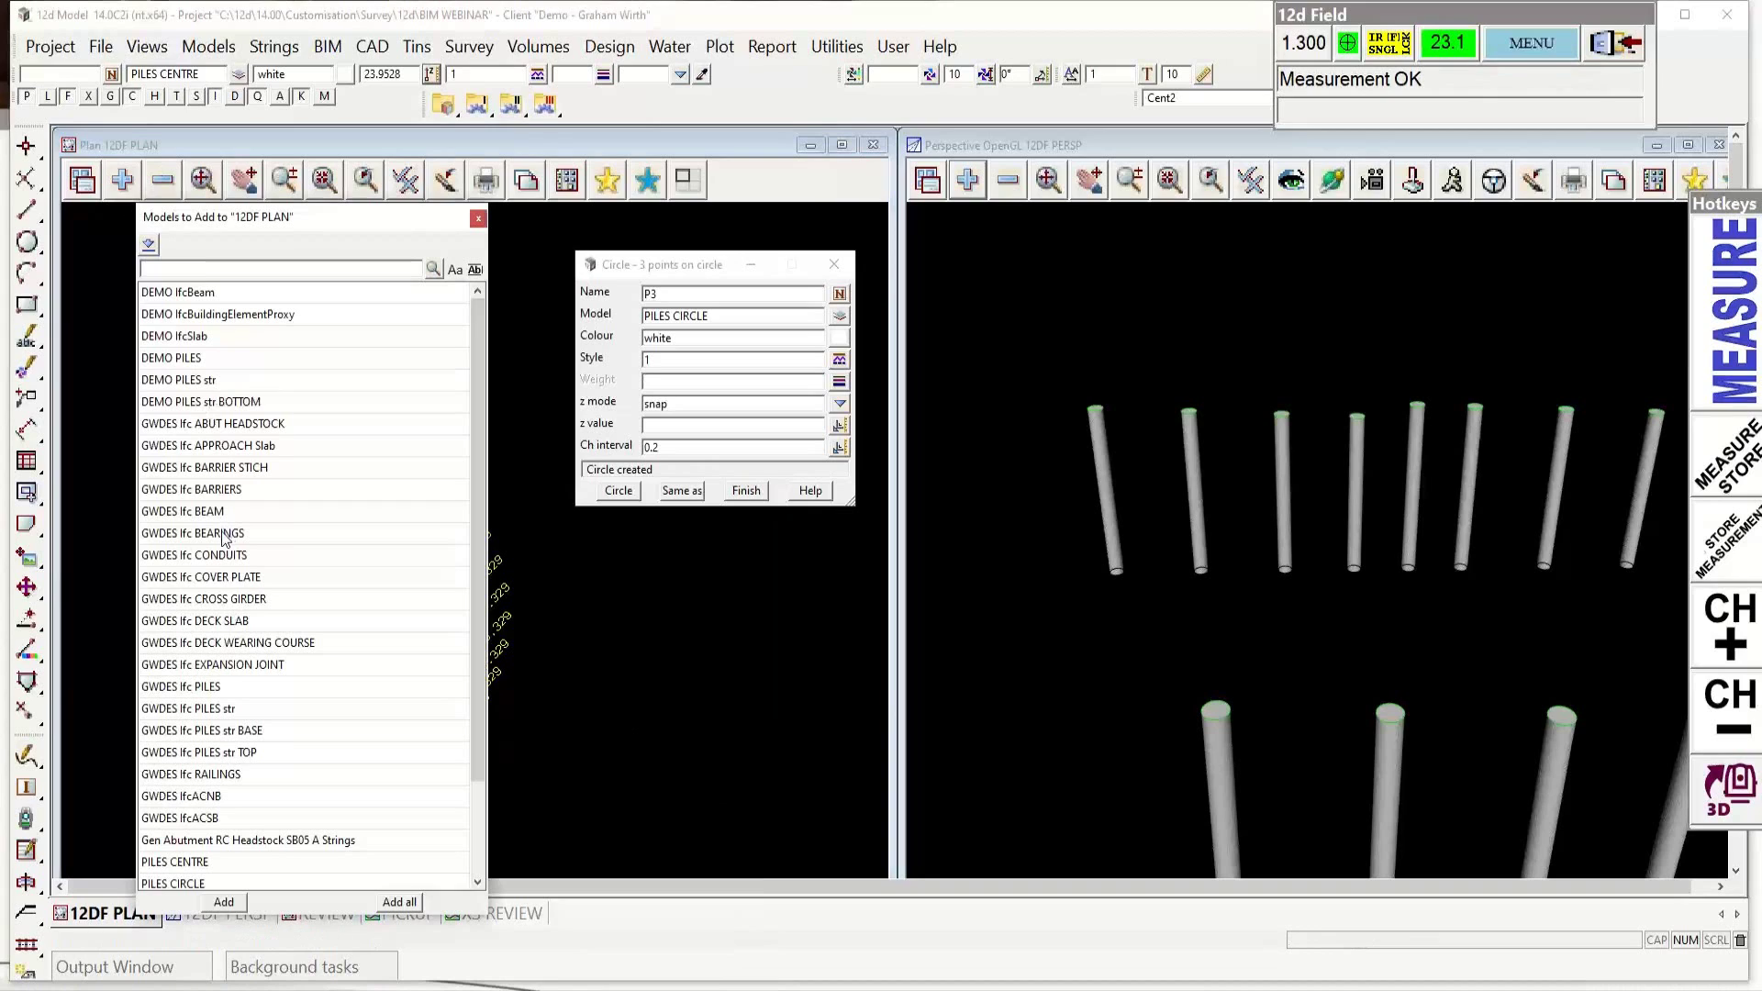
{"action": "scroll", "coordinate": [281, 714], "scroll_direction": "down", "scroll_amount": 2}
{"action": "scroll", "coordinate": [282, 715], "scroll_direction": "down", "scroll_amount": 1}
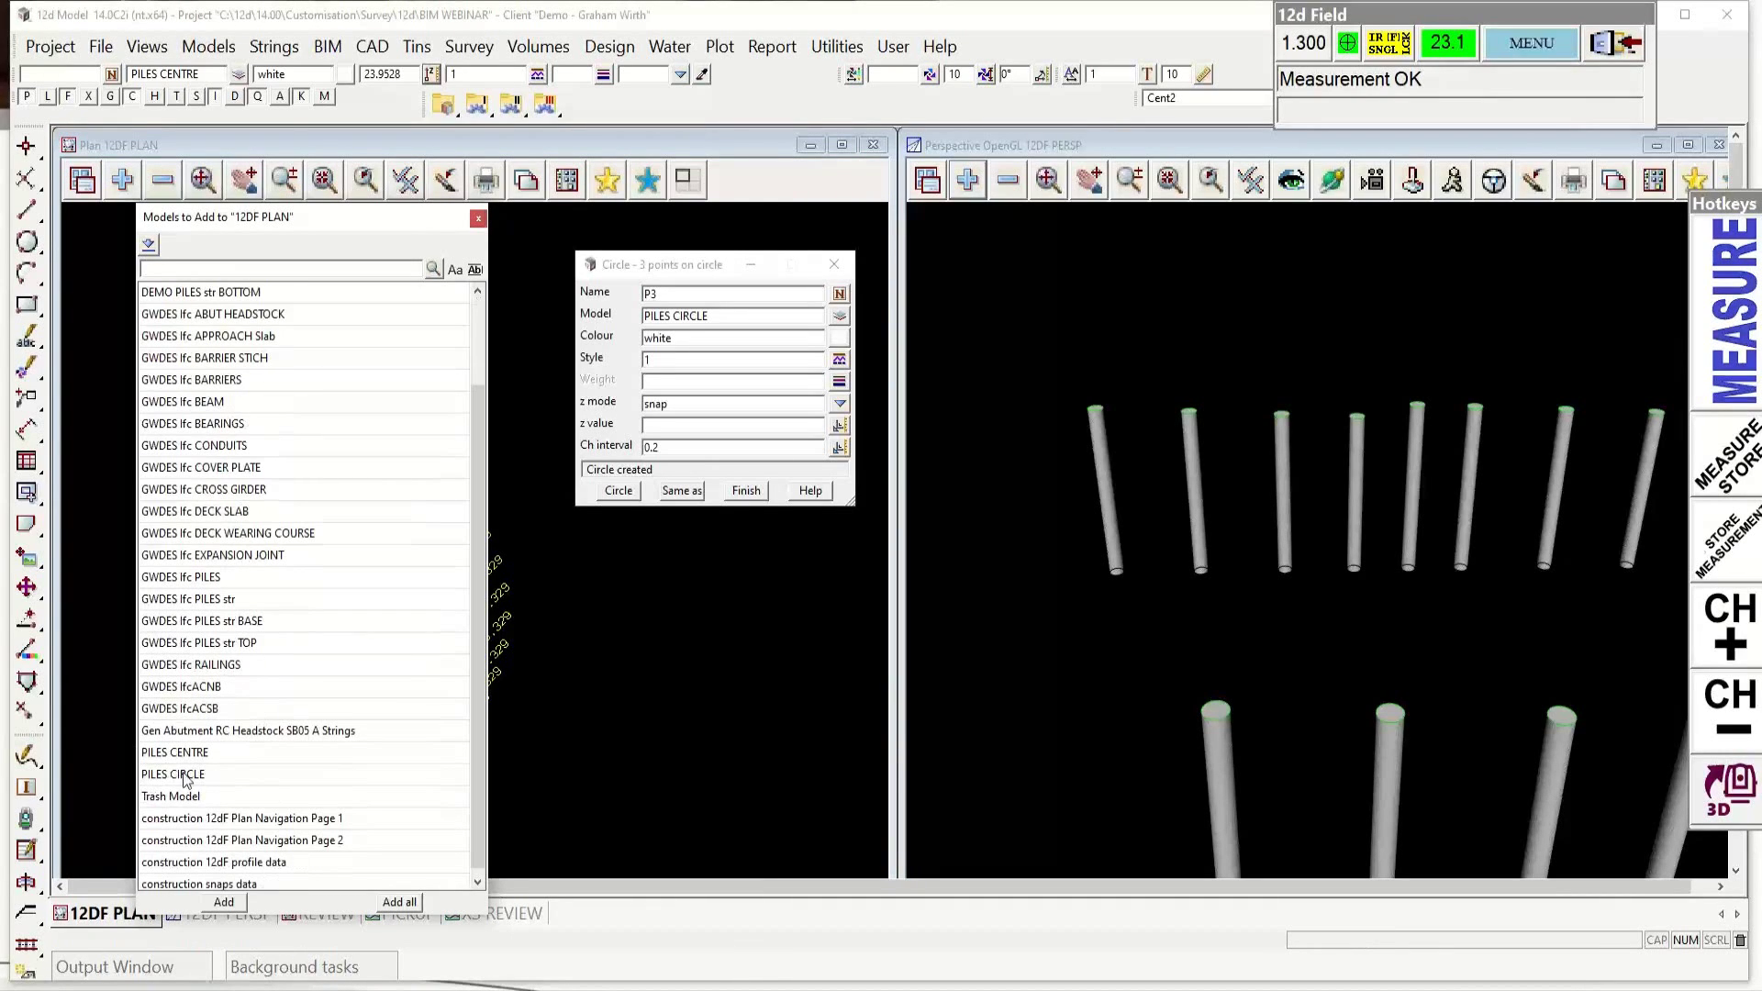
{"action": "double_click", "coordinate": [186, 775]}
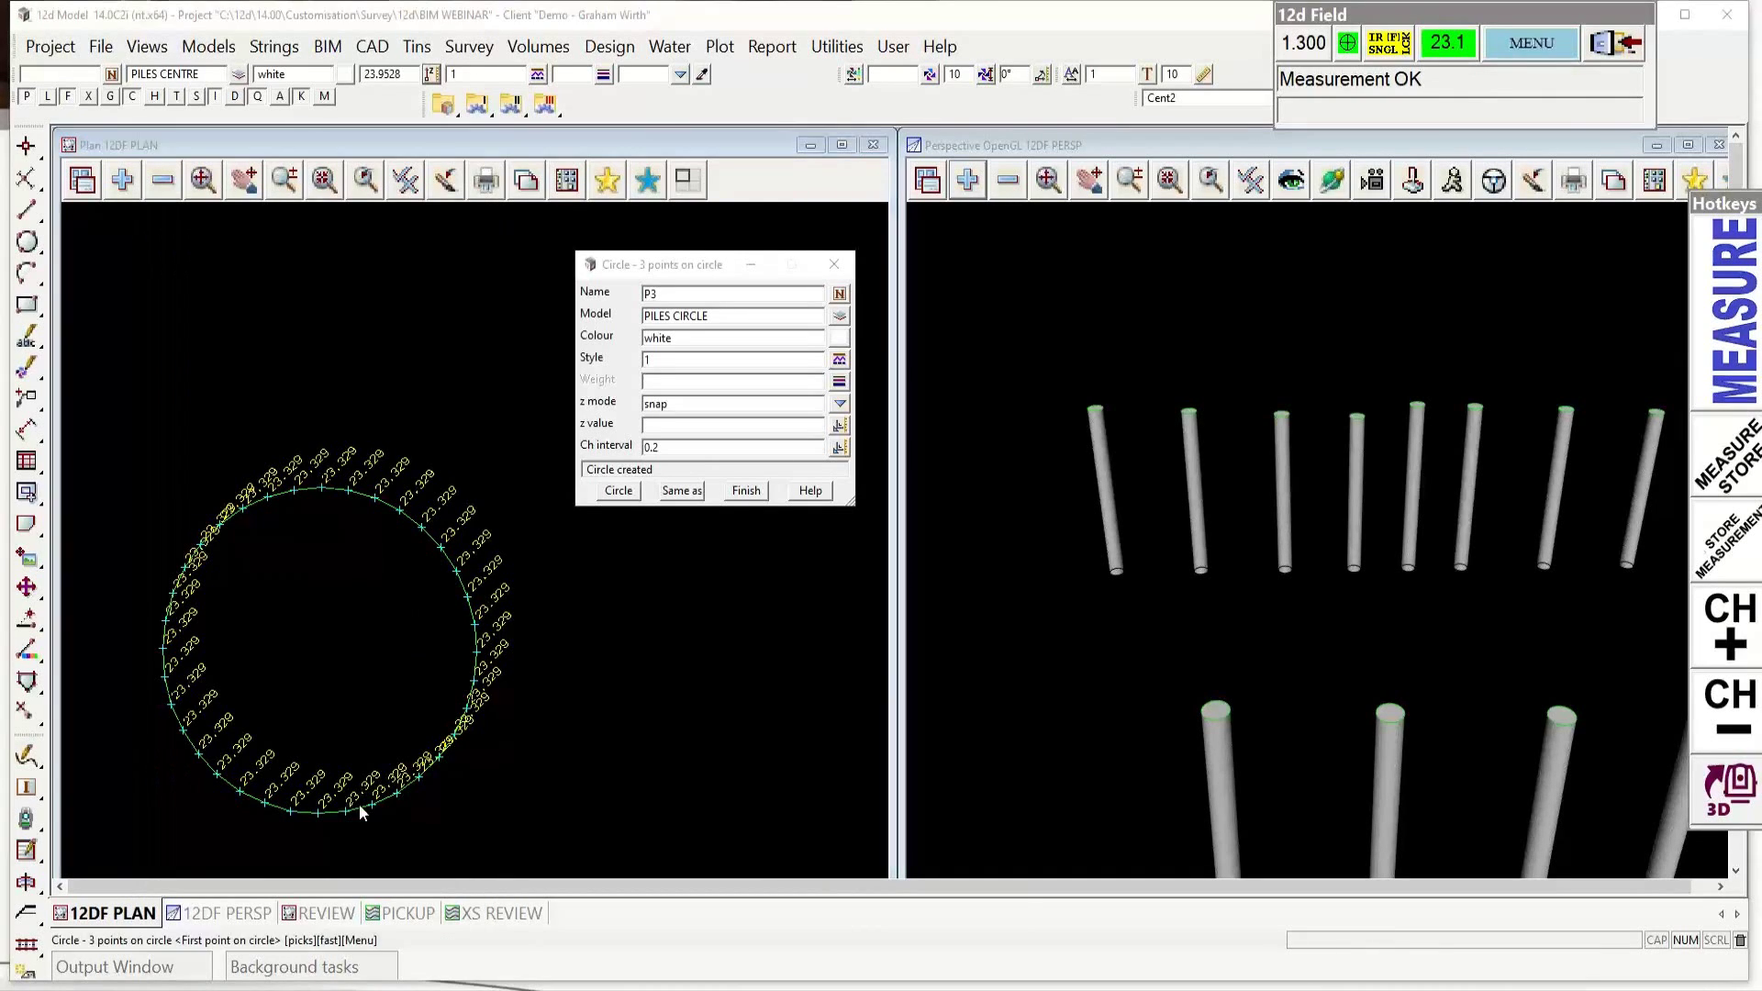
{"action": "scroll", "coordinate": [367, 727], "scroll_direction": "up", "scroll_amount": 3}
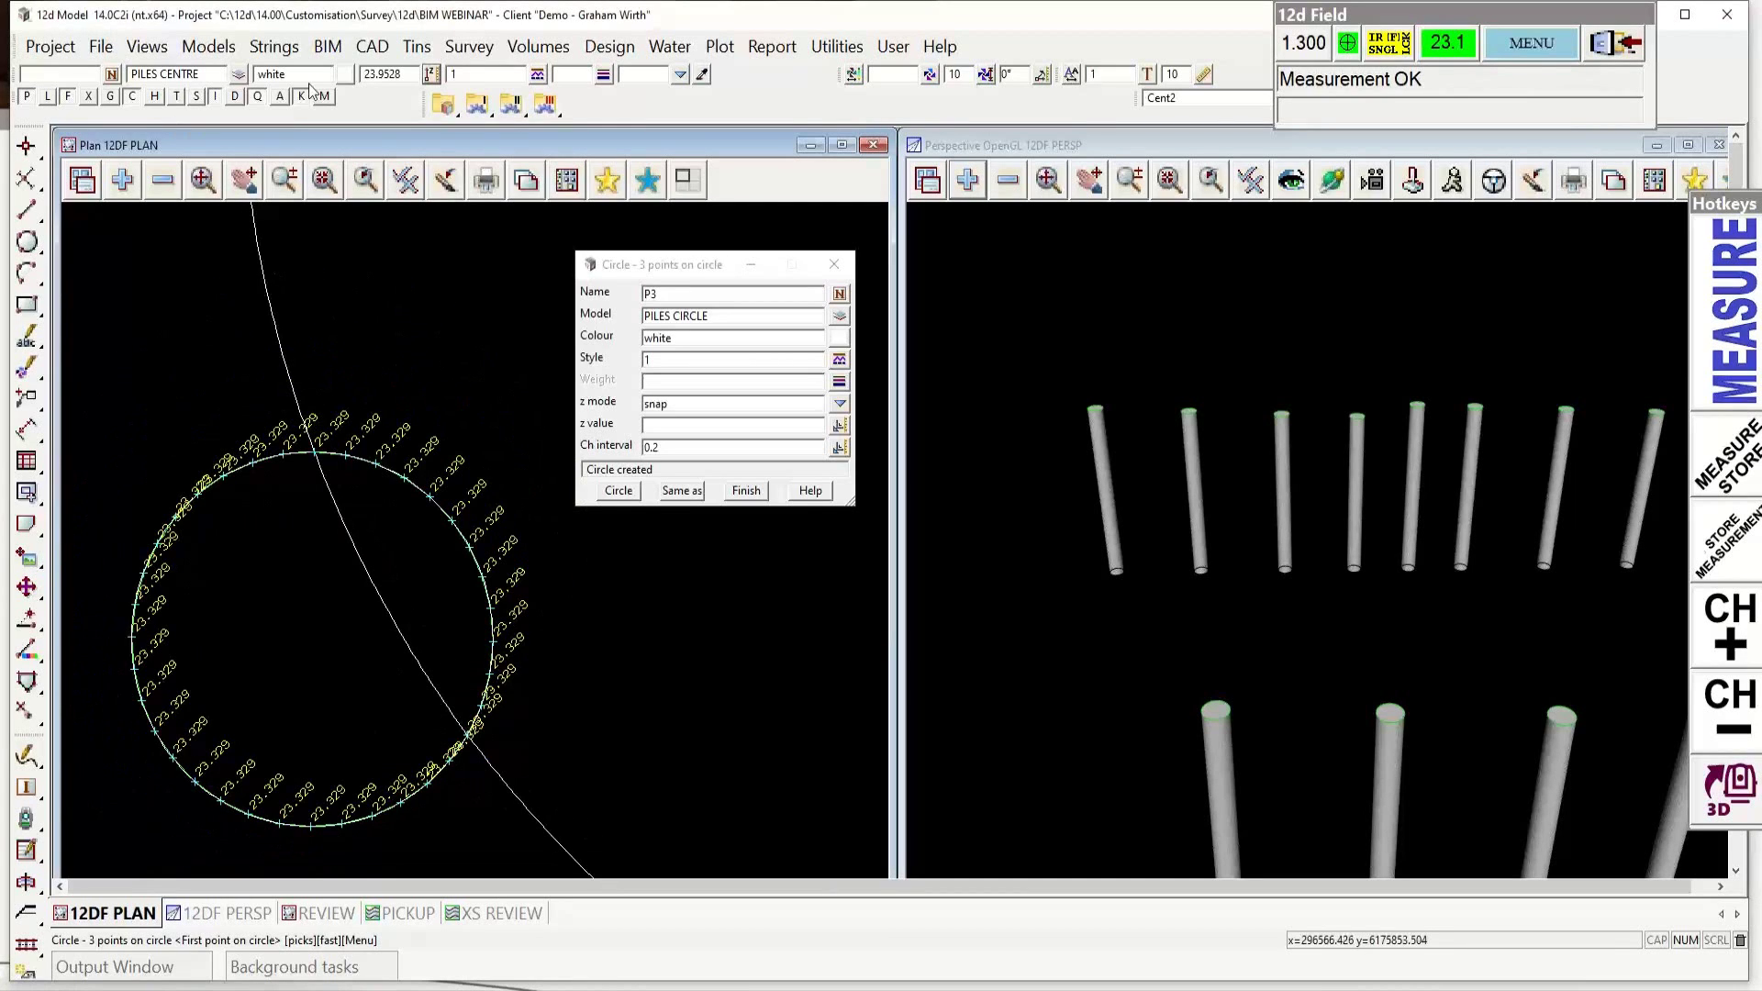
Step: Delete the oversized circle string that cuts across the pile top in the plan view
{"action": "left_click", "coordinate": [280, 53]}
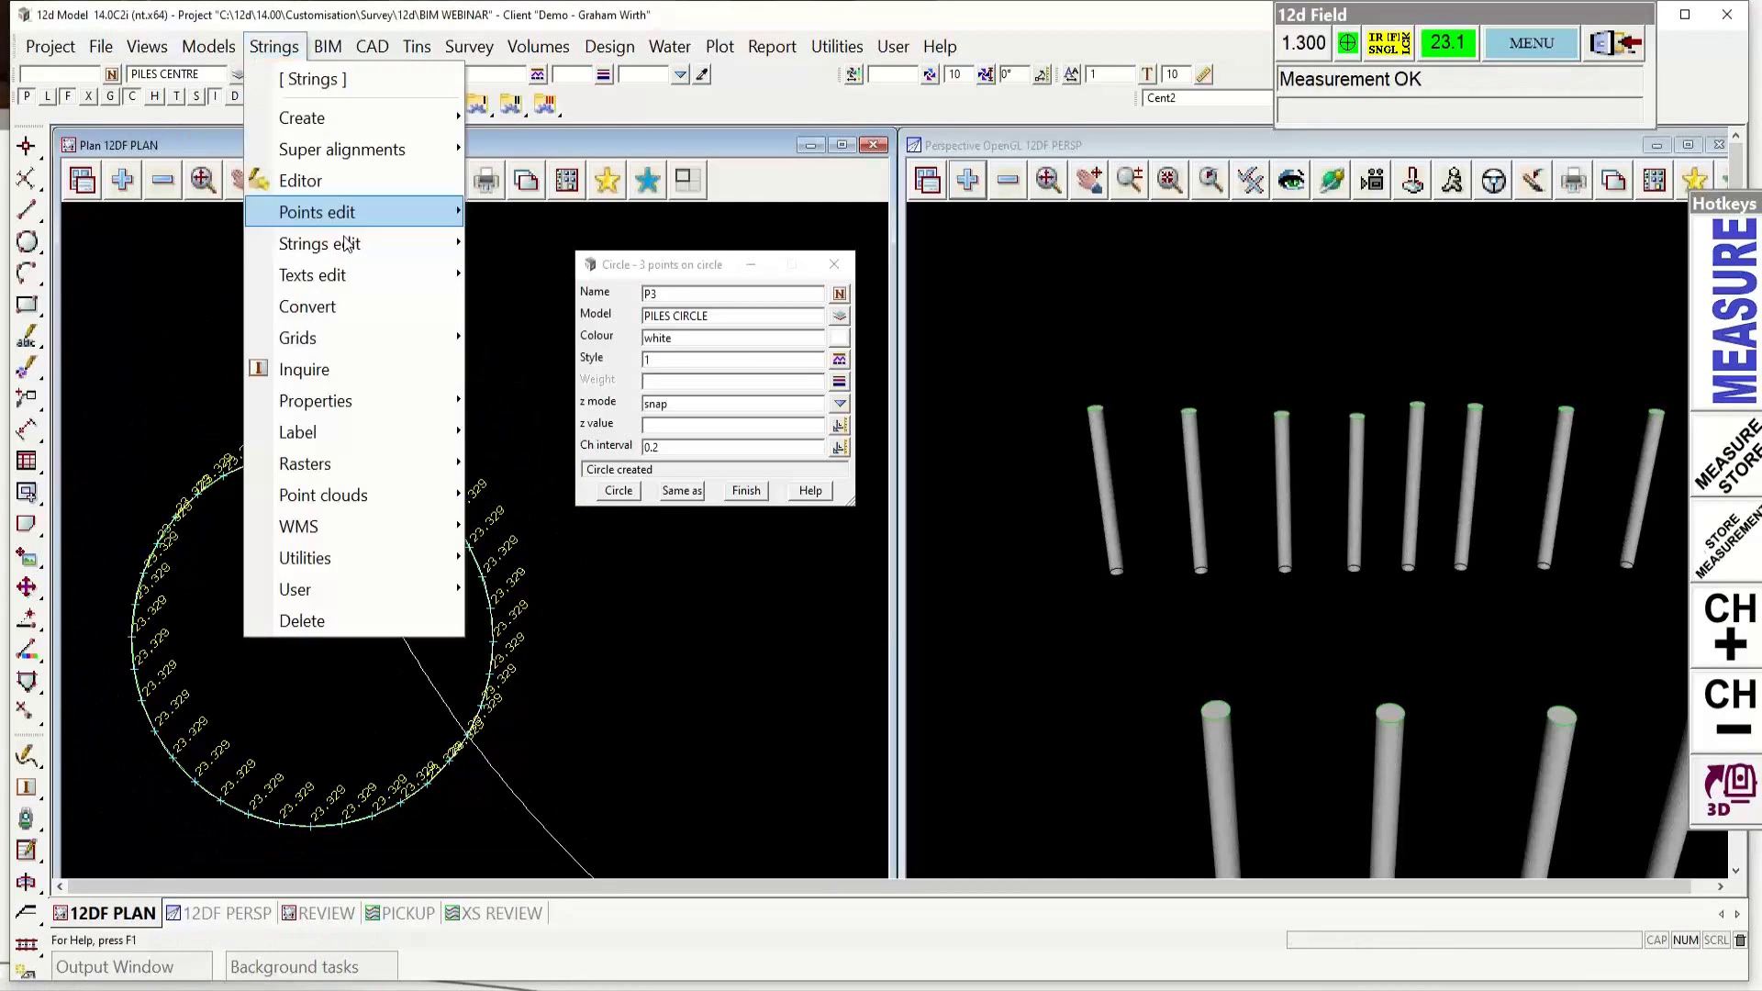
{"action": "mouse_move", "coordinate": [359, 253]}
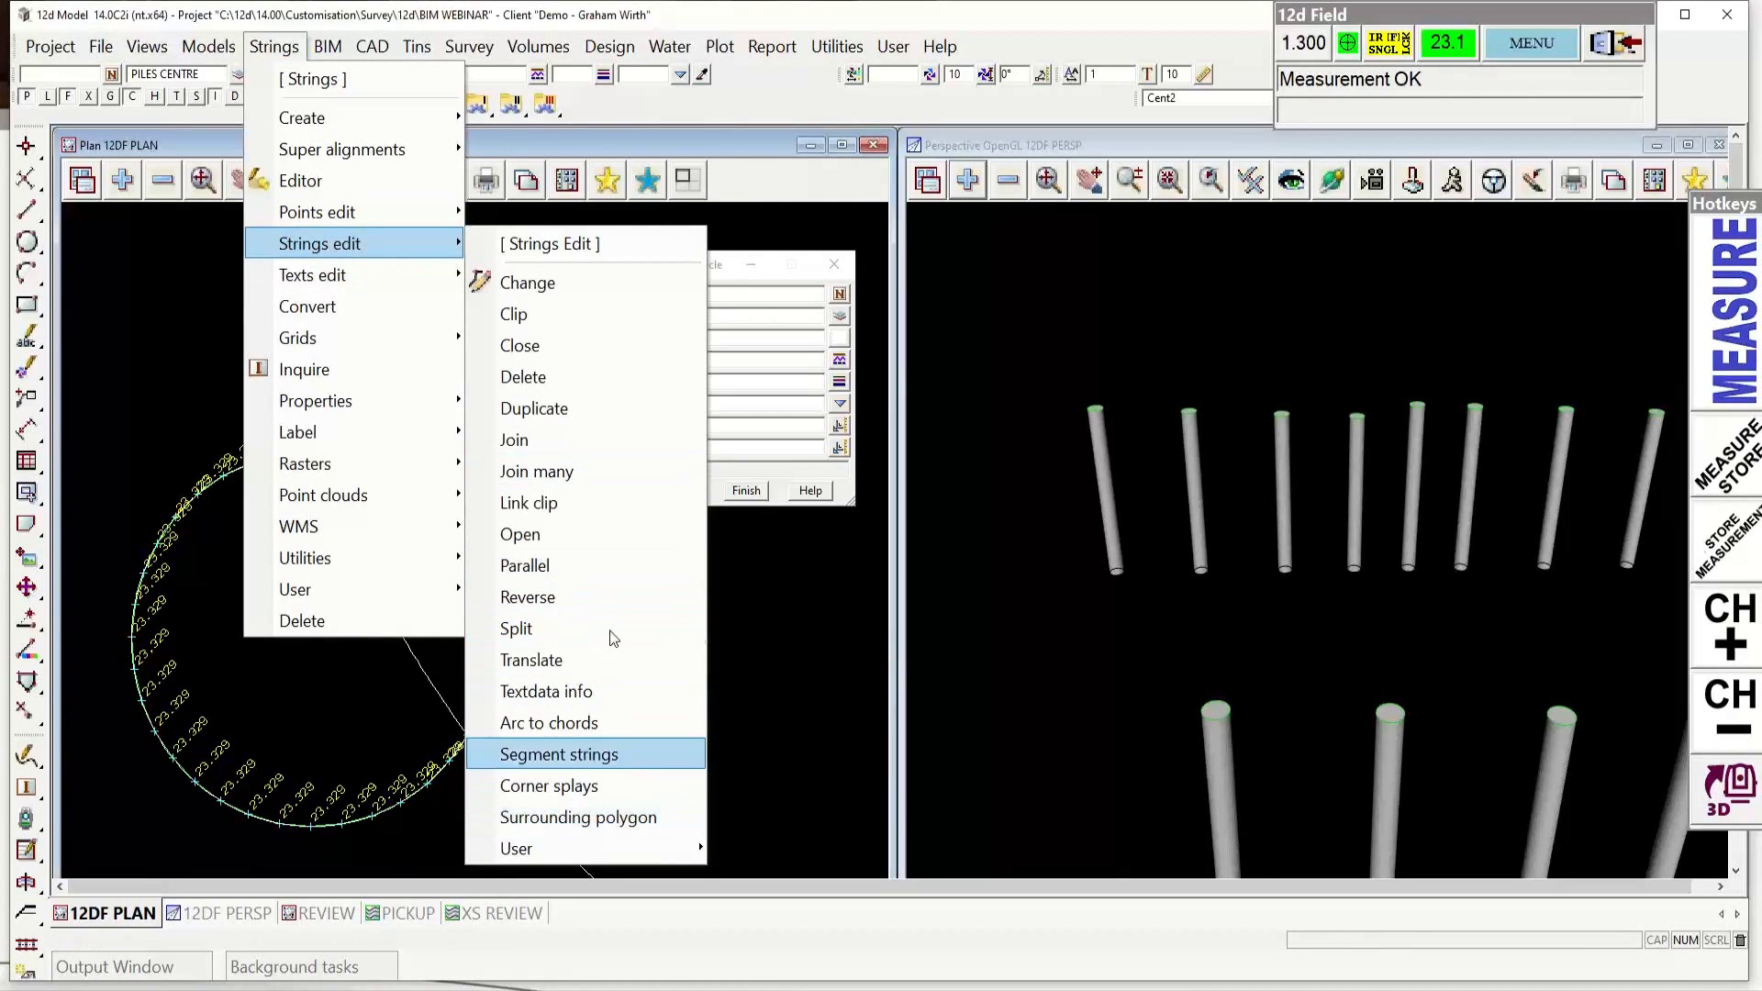
{"action": "left_click", "coordinate": [563, 380]}
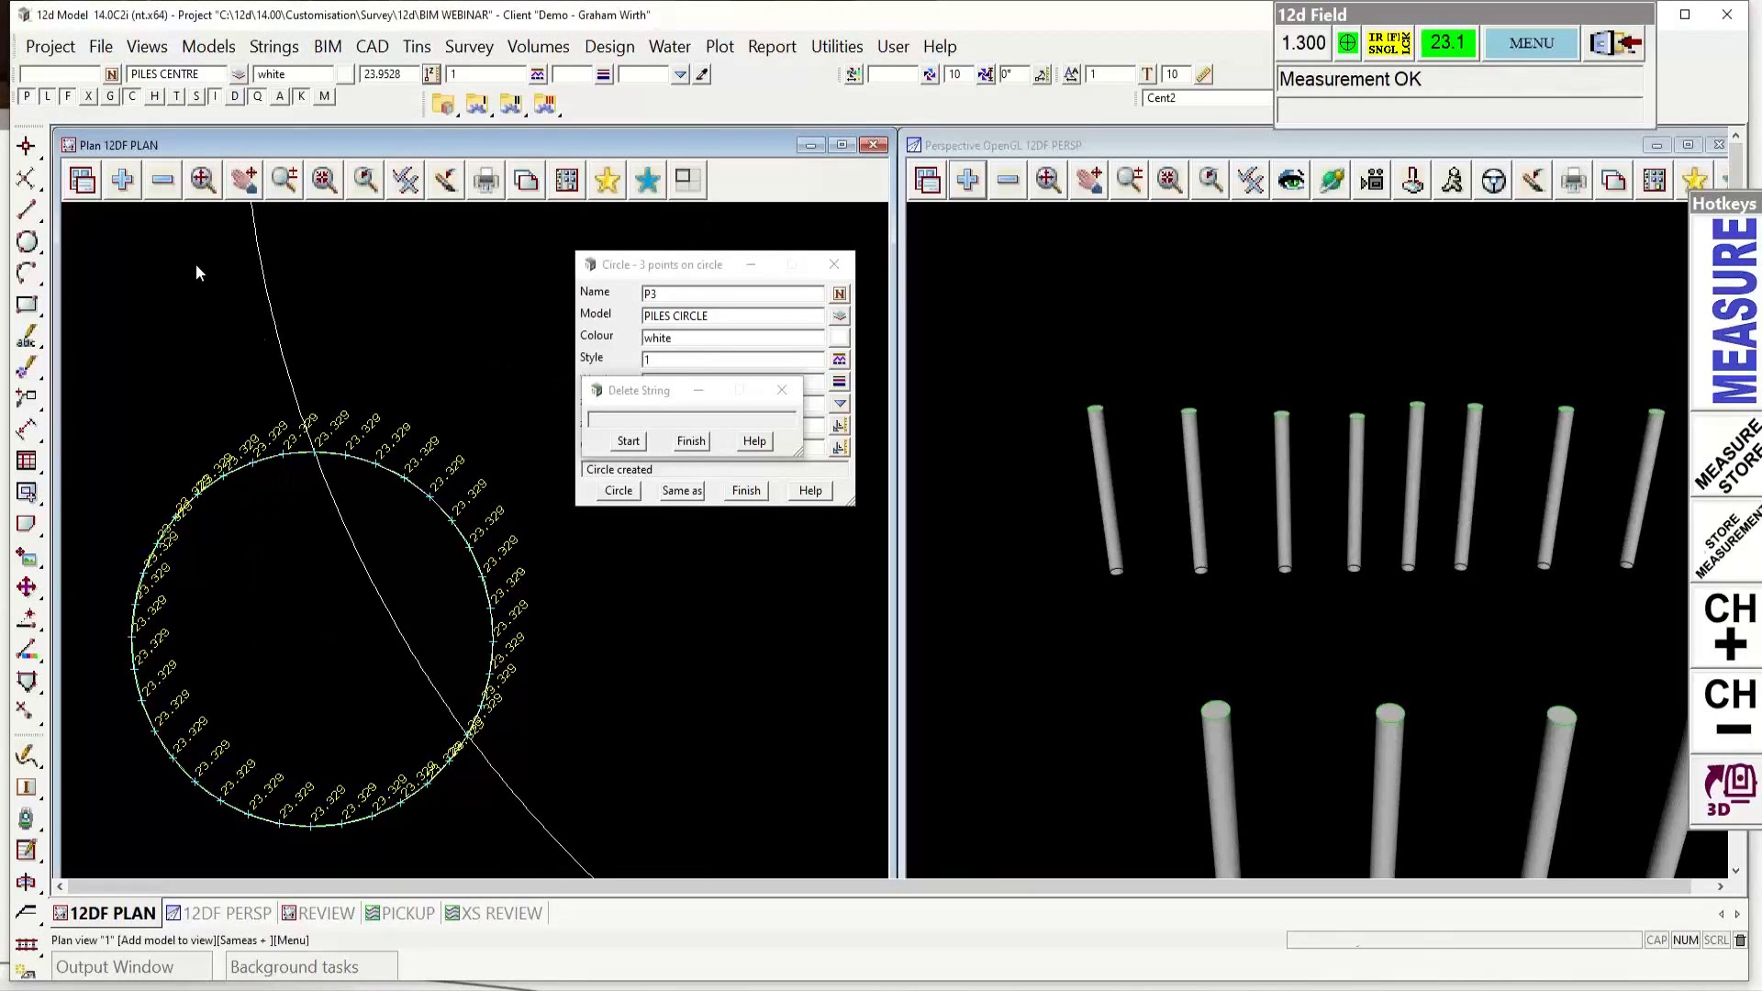
{"action": "left_click", "coordinate": [266, 292]}
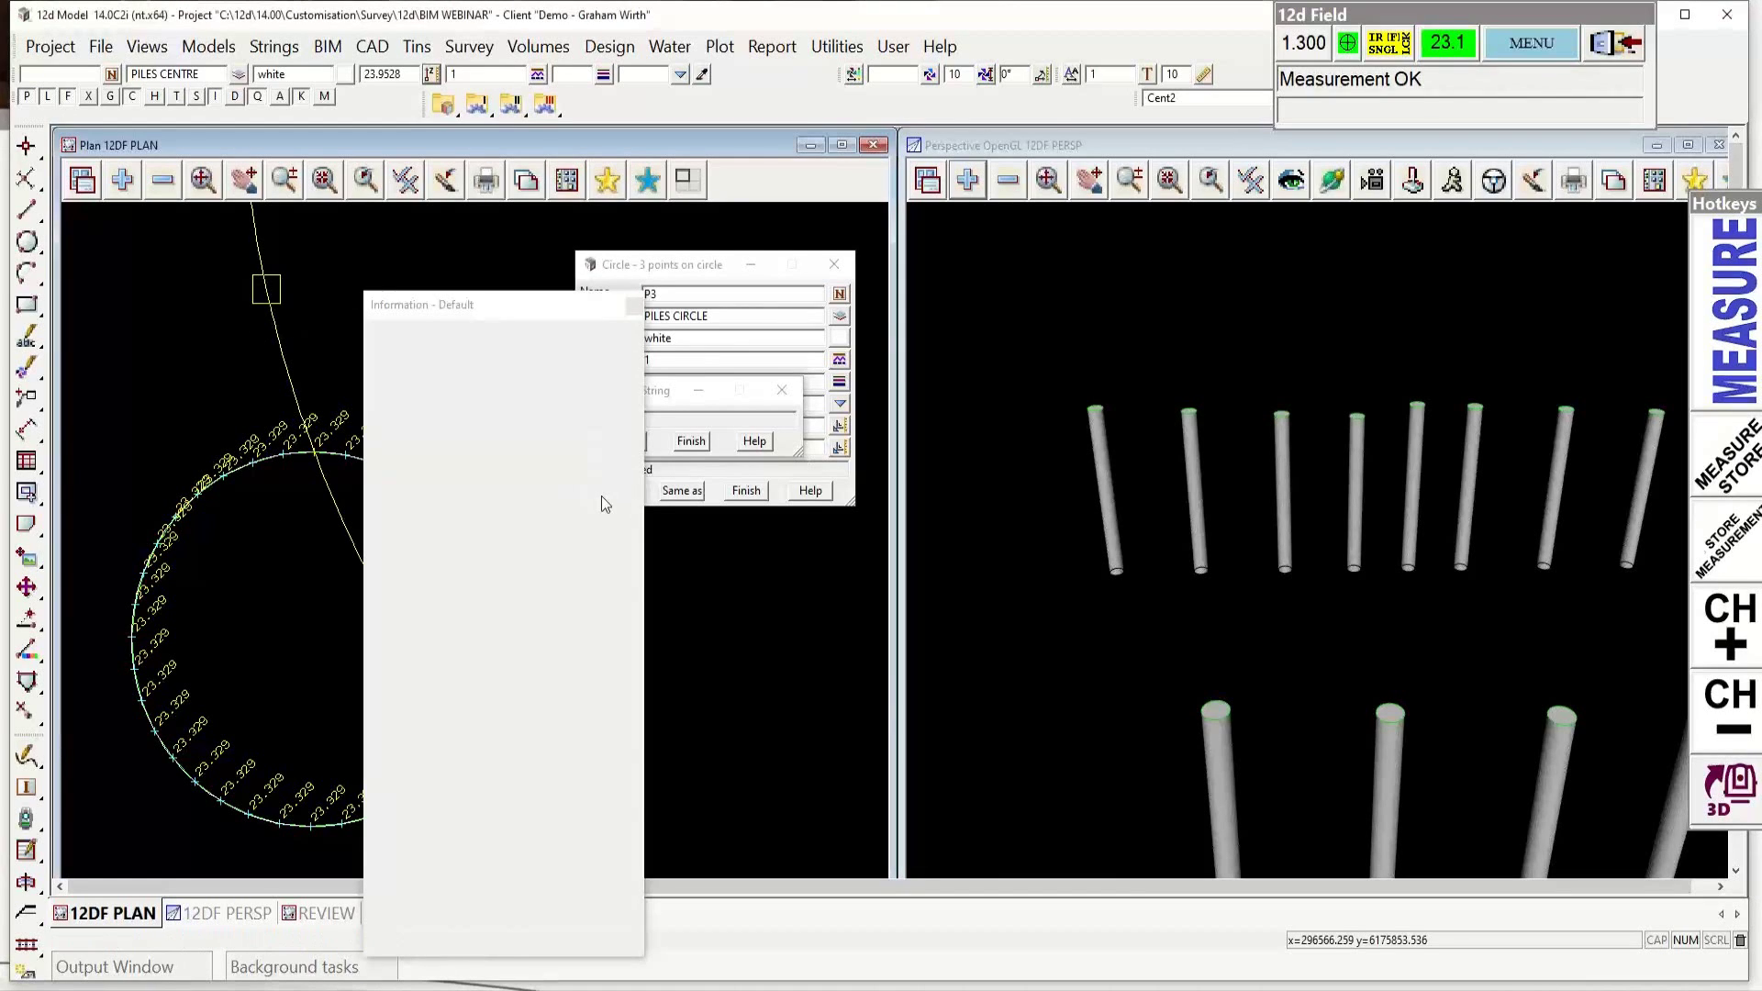
{"action": "middle_click", "coordinate": [602, 496]}
{"action": "scroll", "coordinate": [306, 599], "scroll_direction": "up", "scroll_amount": 3}
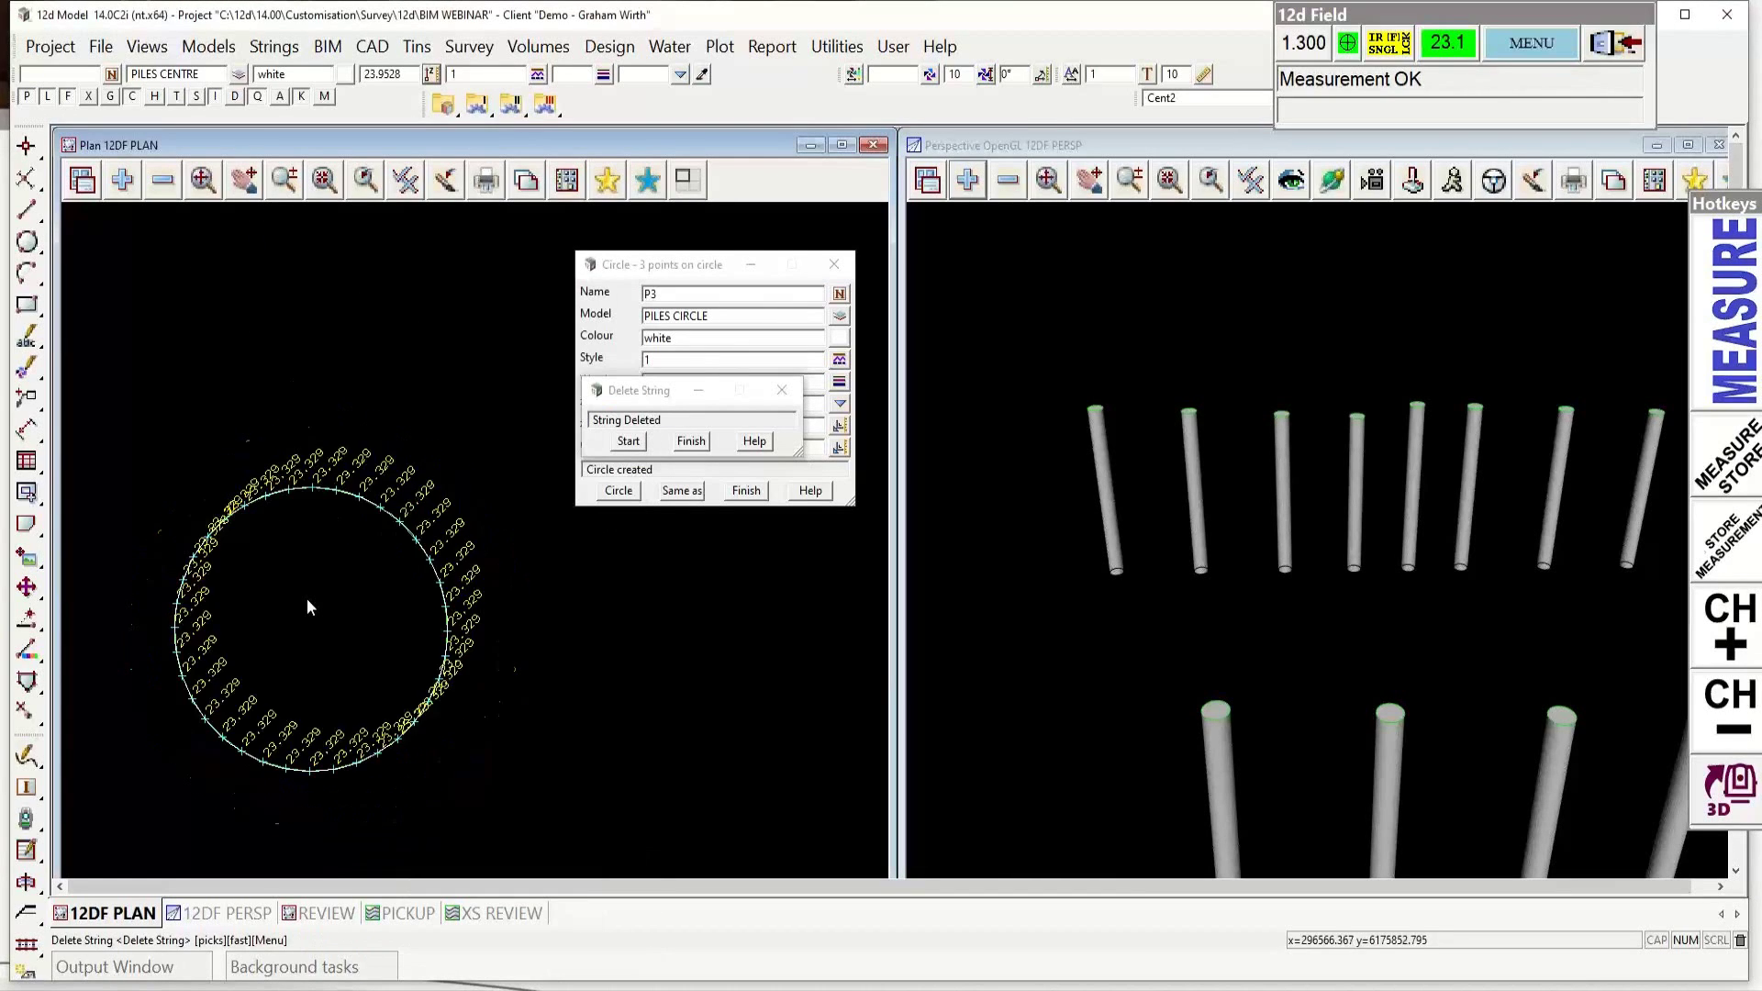
{"action": "scroll", "coordinate": [307, 598], "scroll_direction": "down", "scroll_amount": 2}
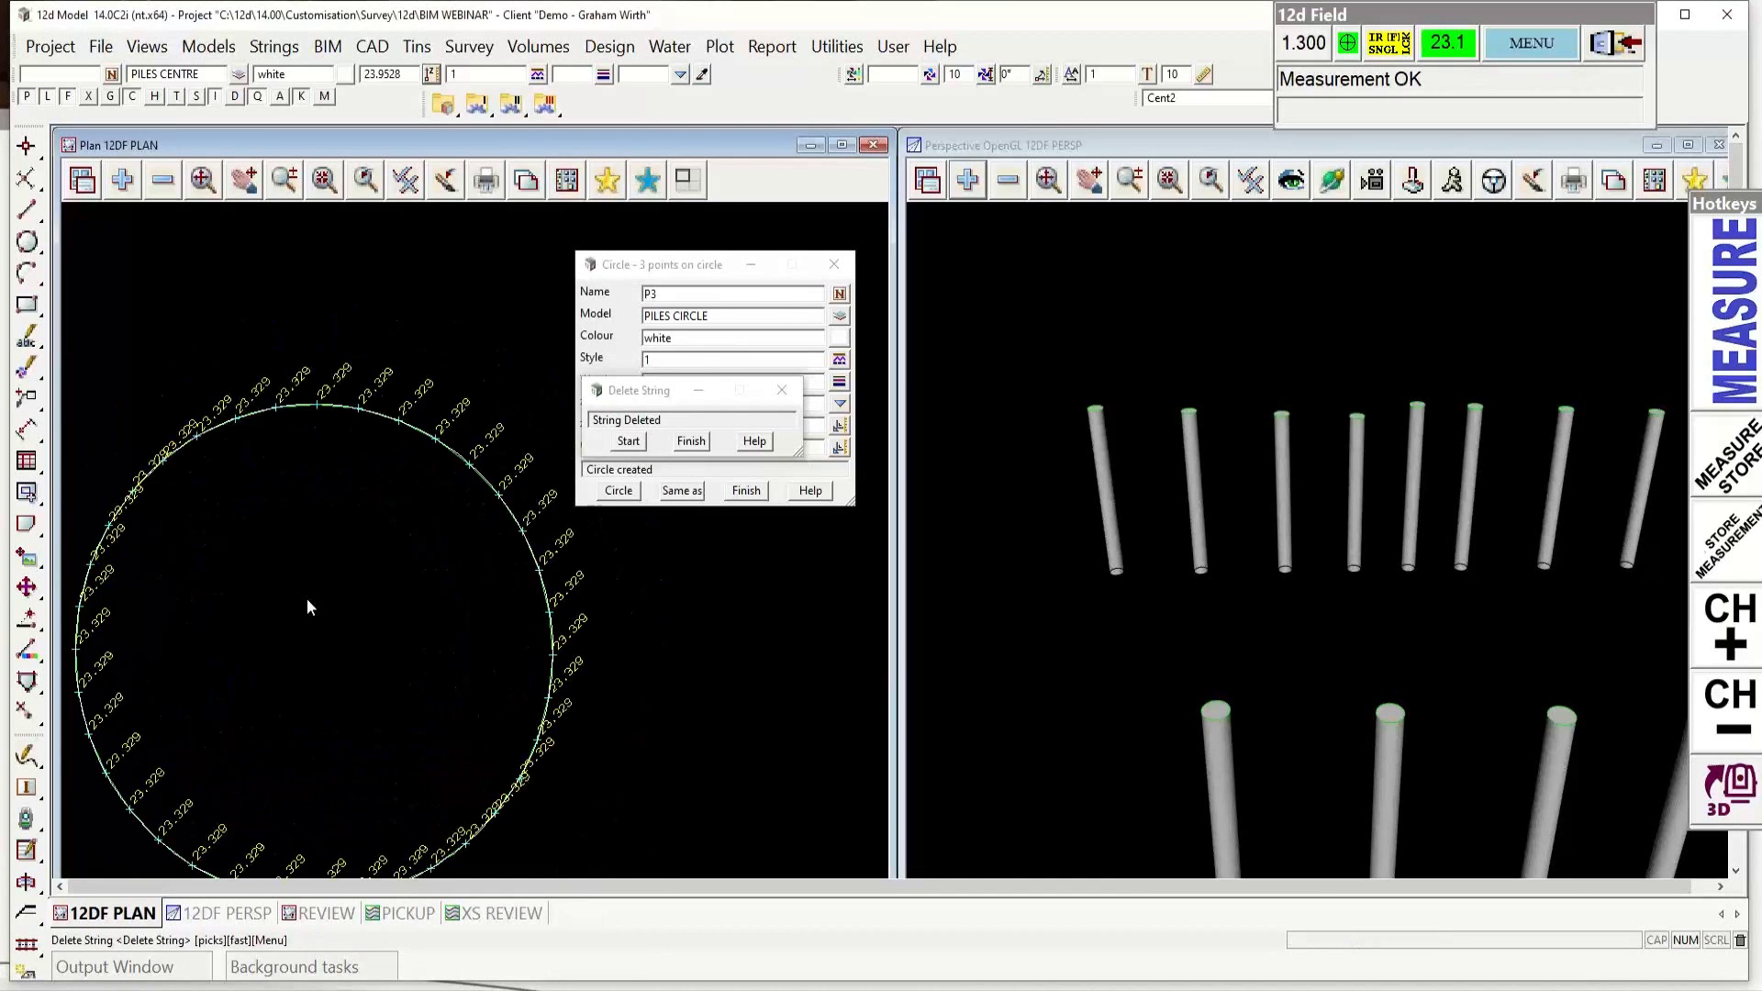
Step: Remove the DEMO PILES str TOP model from the plan view and finish the string deletion command
{"action": "left_click", "coordinate": [165, 182]}
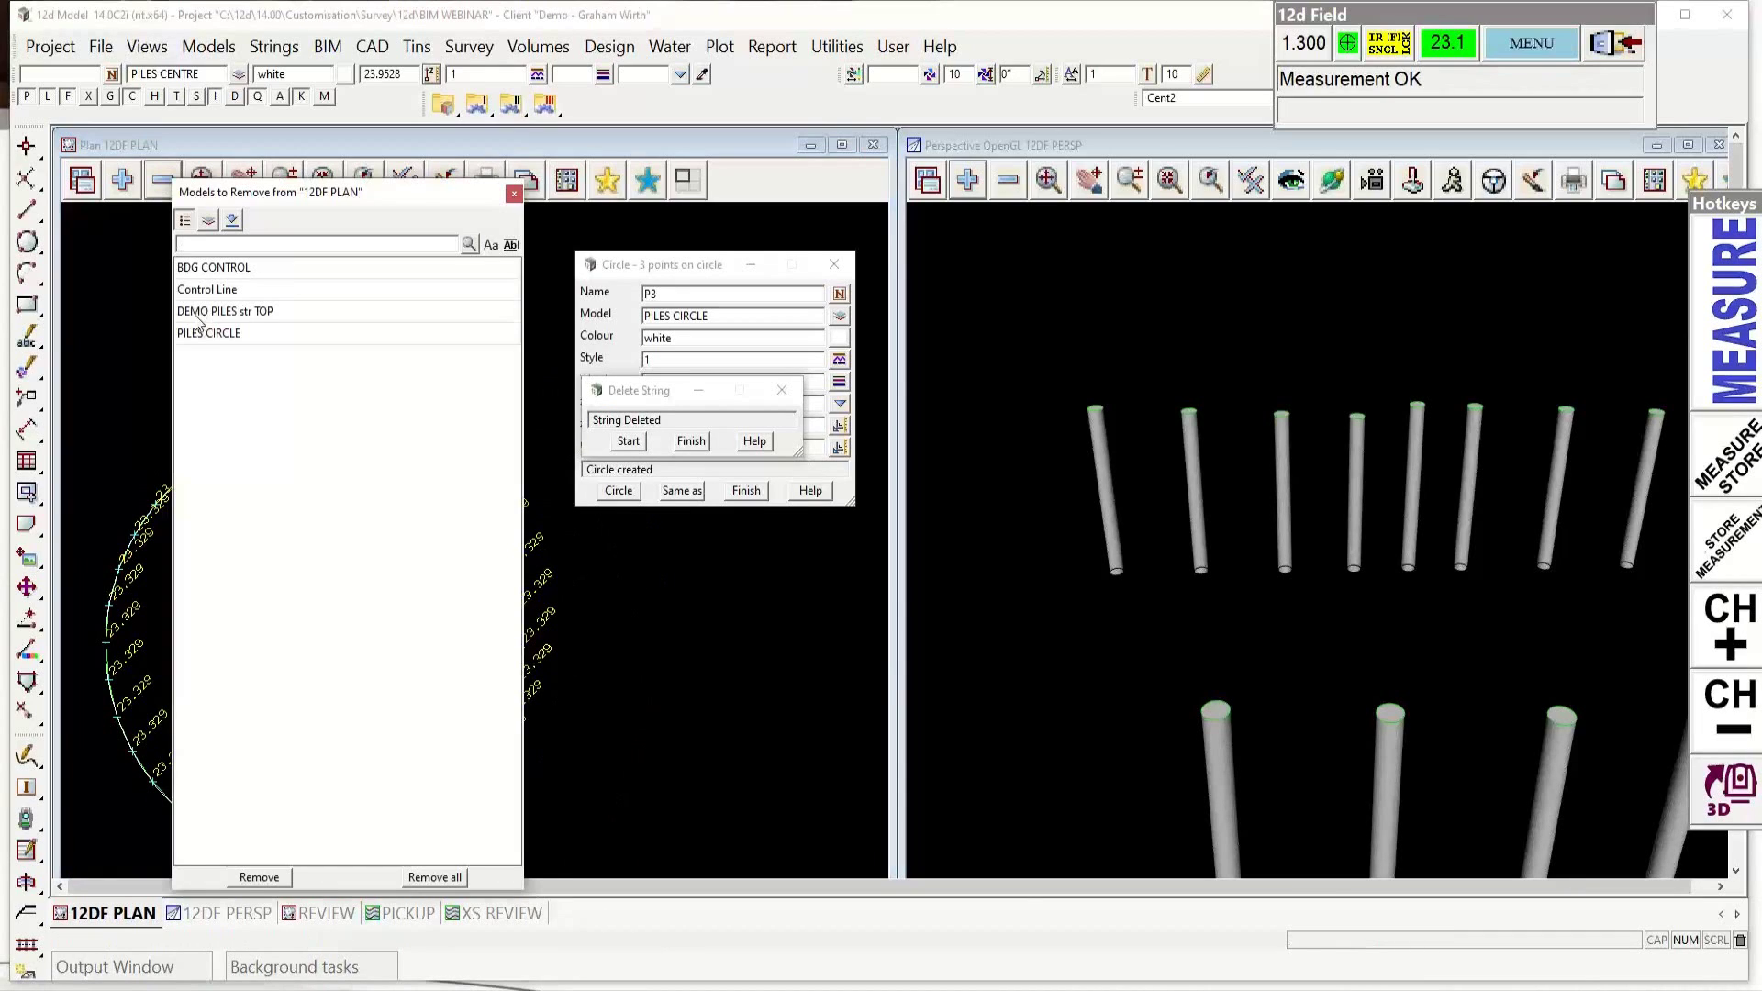
{"action": "left_click", "coordinate": [225, 312]}
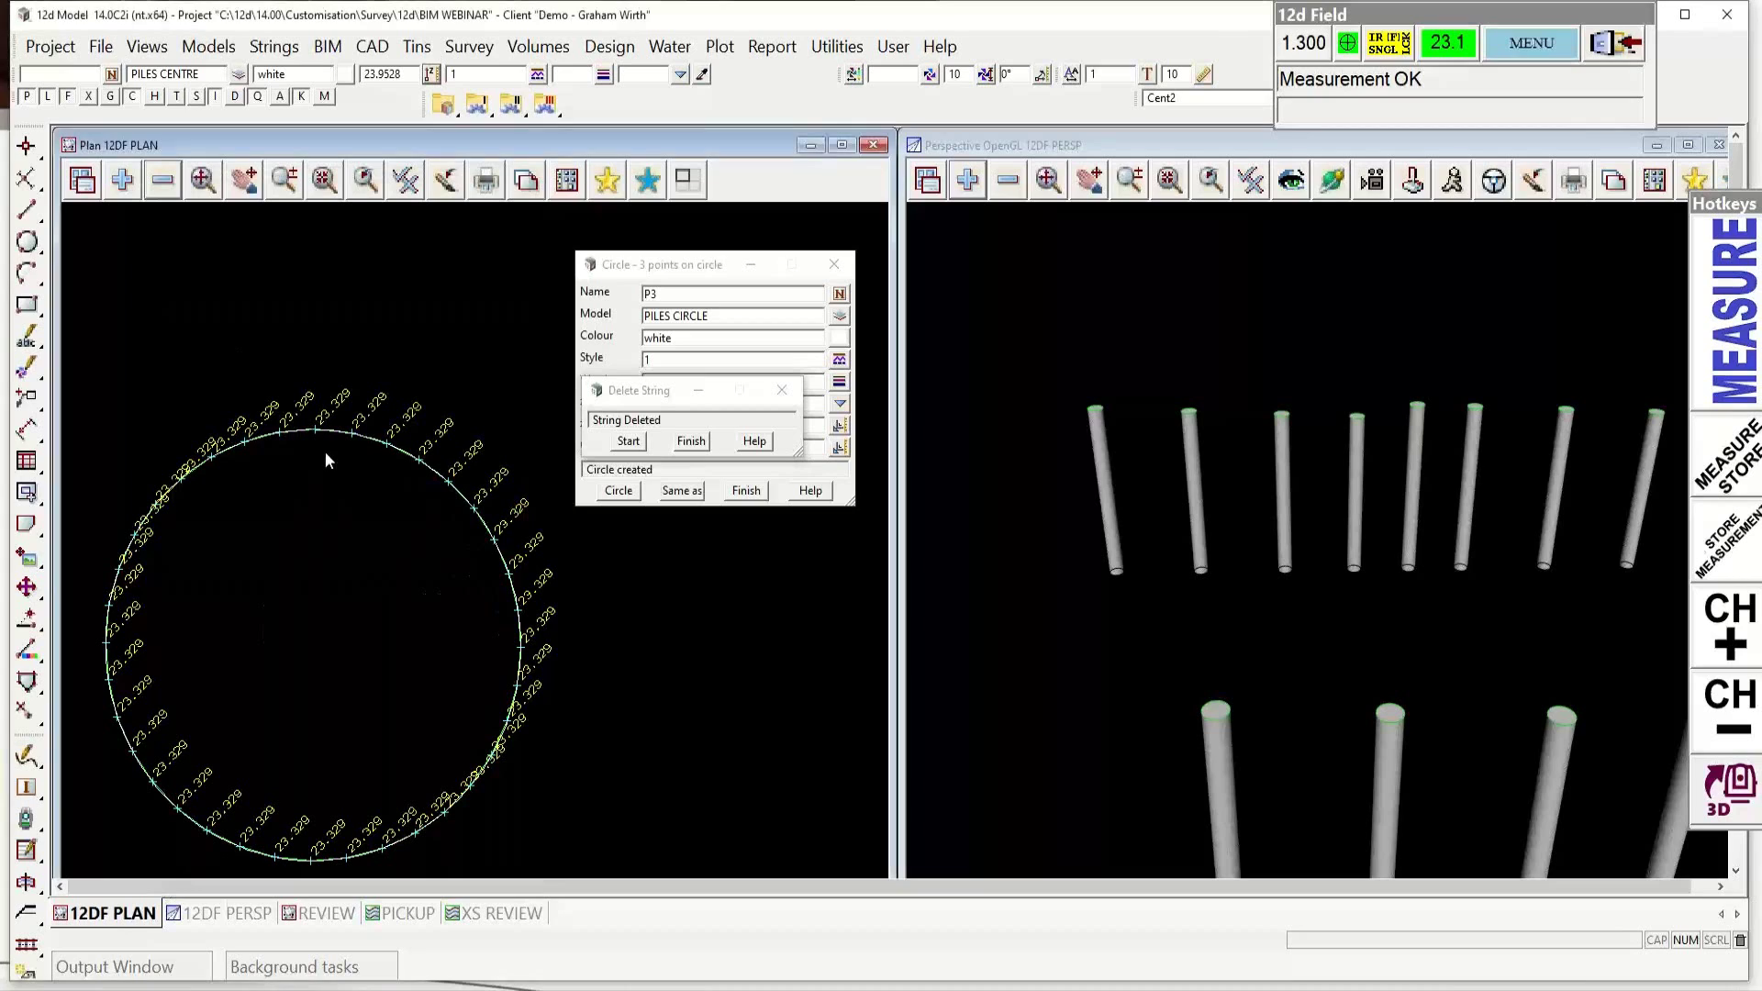
{"action": "scroll", "coordinate": [310, 483], "scroll_direction": "down", "scroll_amount": 4}
{"action": "scroll", "coordinate": [310, 483], "scroll_direction": "up", "scroll_amount": 4}
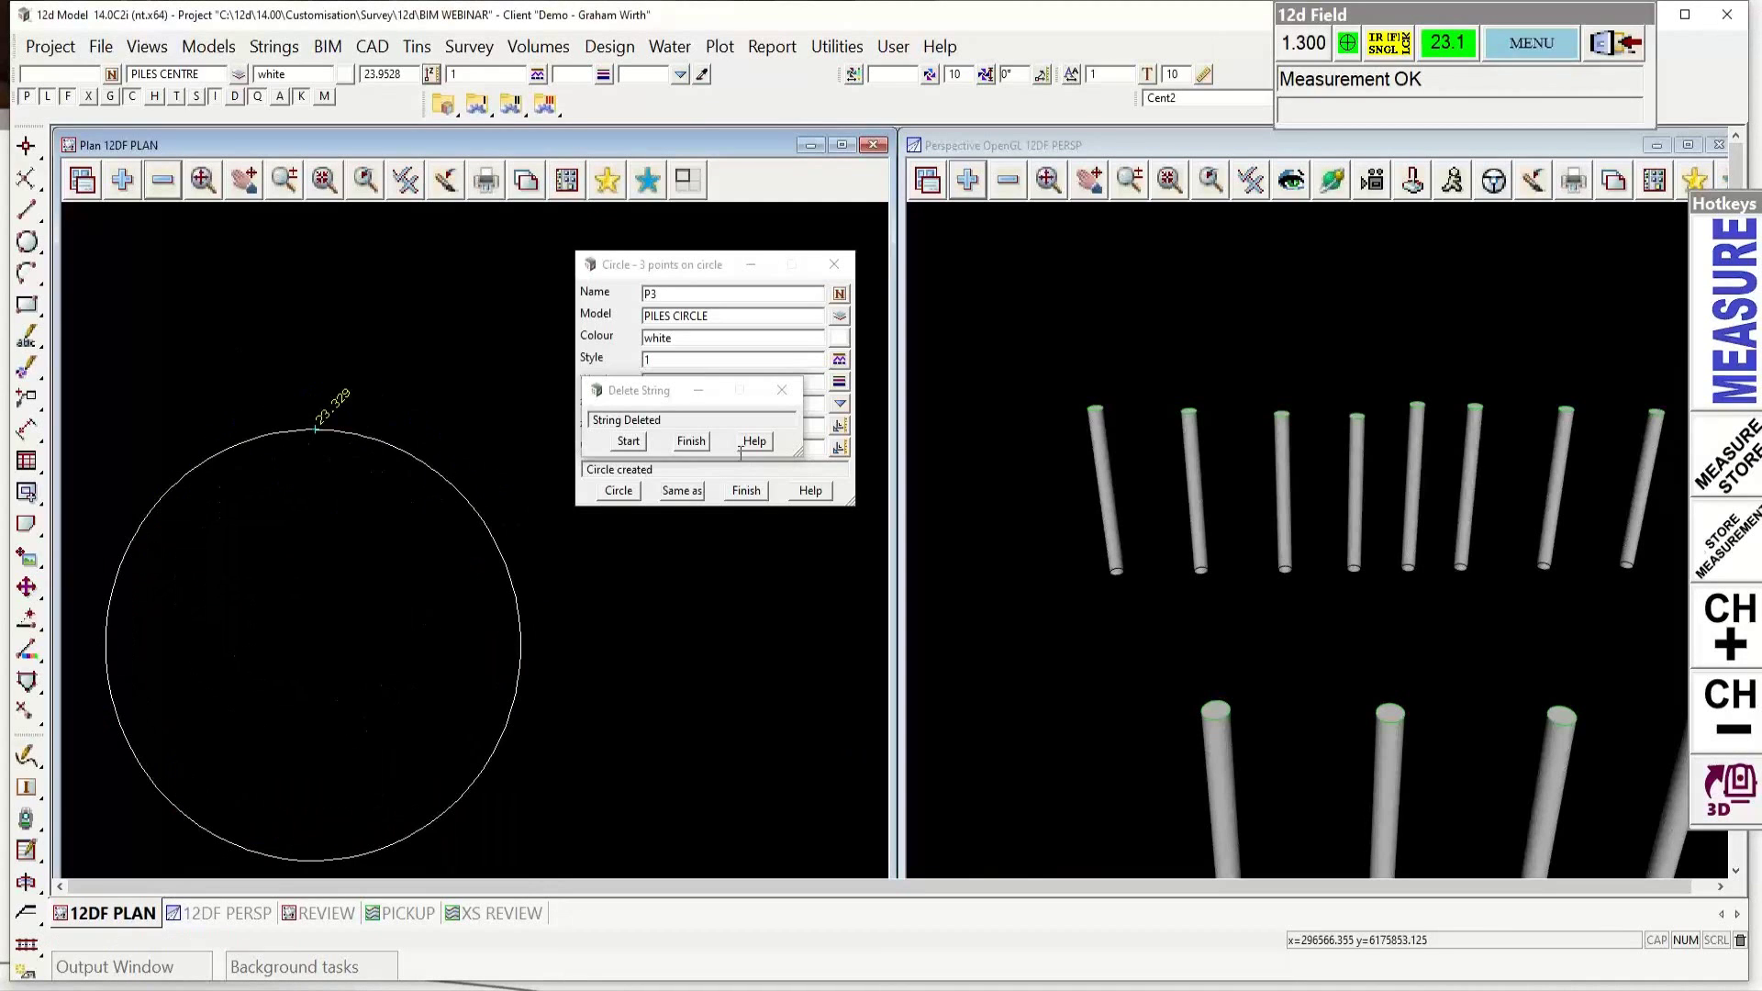
{"action": "left_click", "coordinate": [690, 441]}
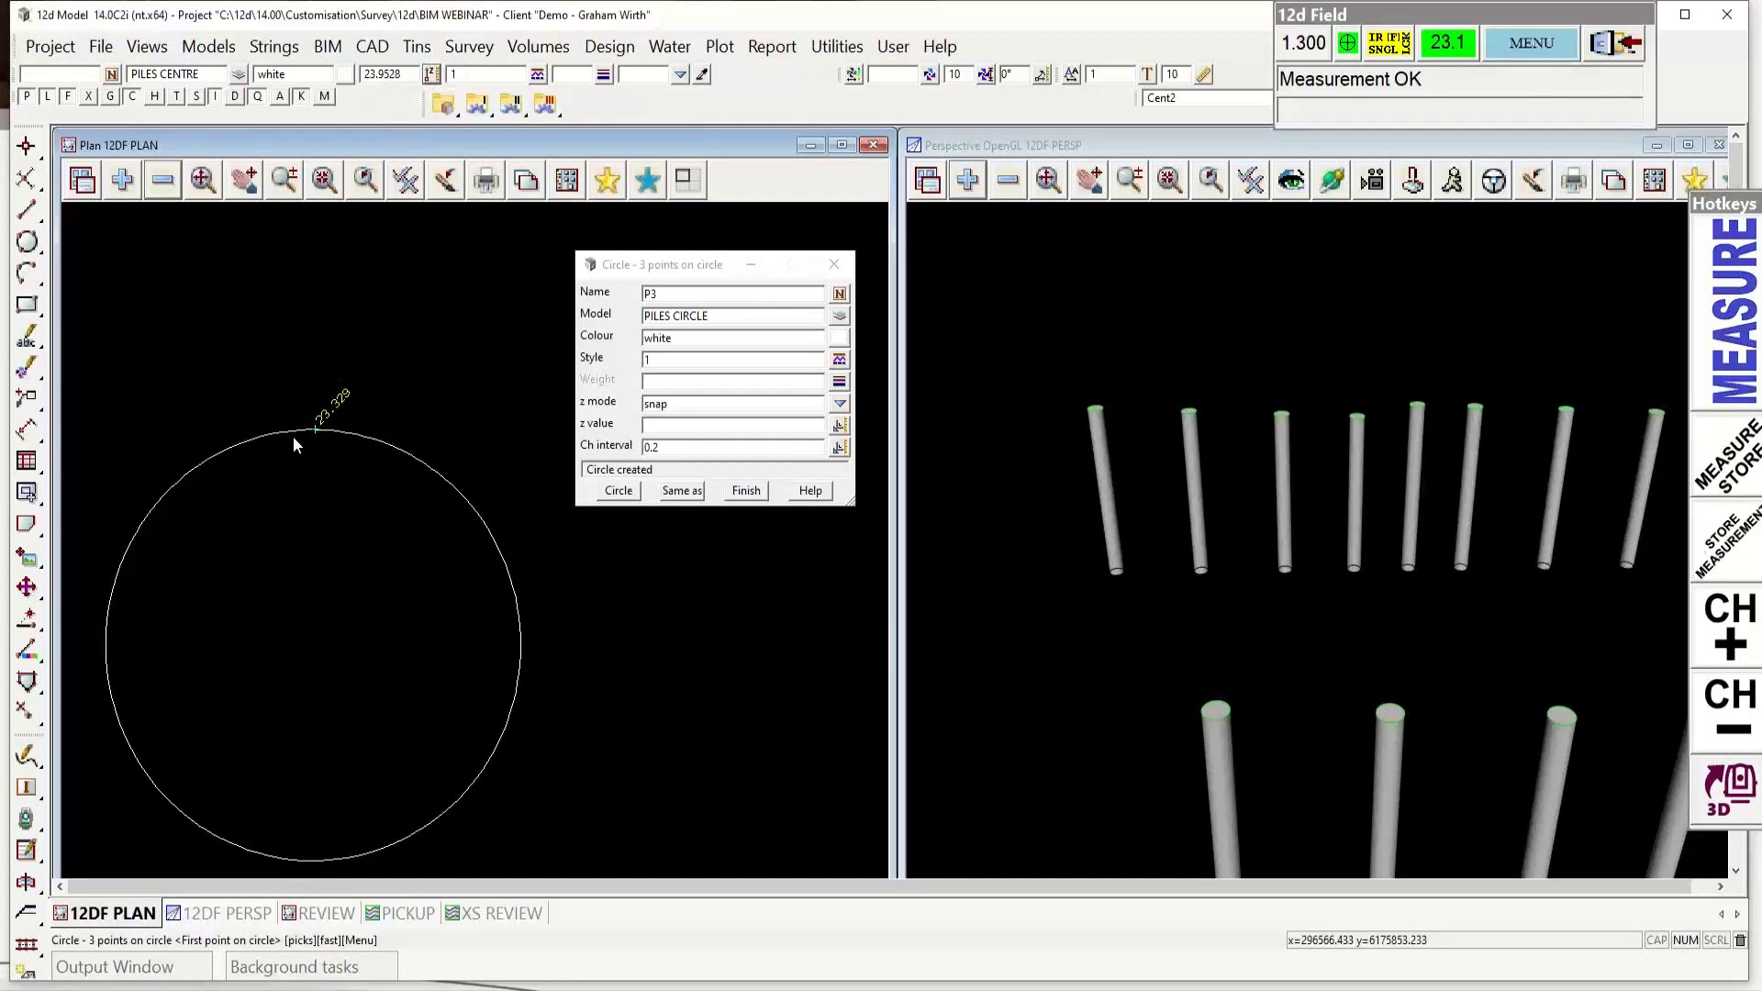
Step: Measure the current CAD z value from the labelled vertex on circle P3
{"action": "left_click", "coordinate": [430, 73]}
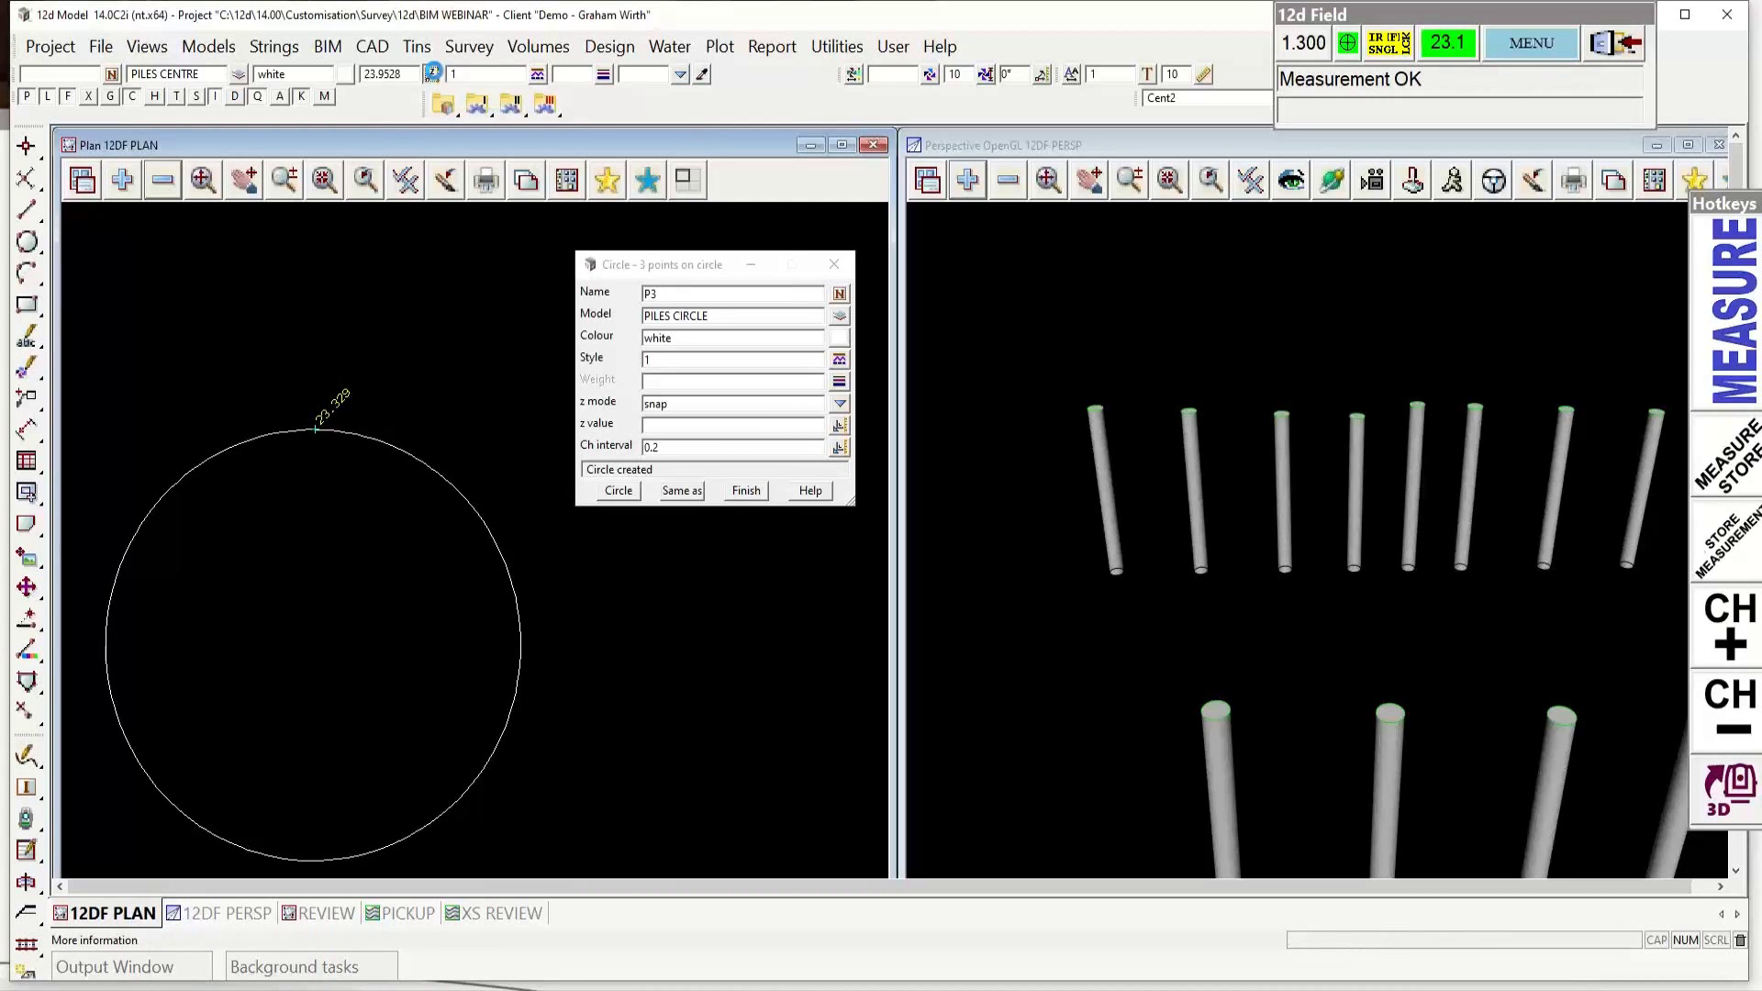
{"action": "left_click", "coordinate": [458, 115]}
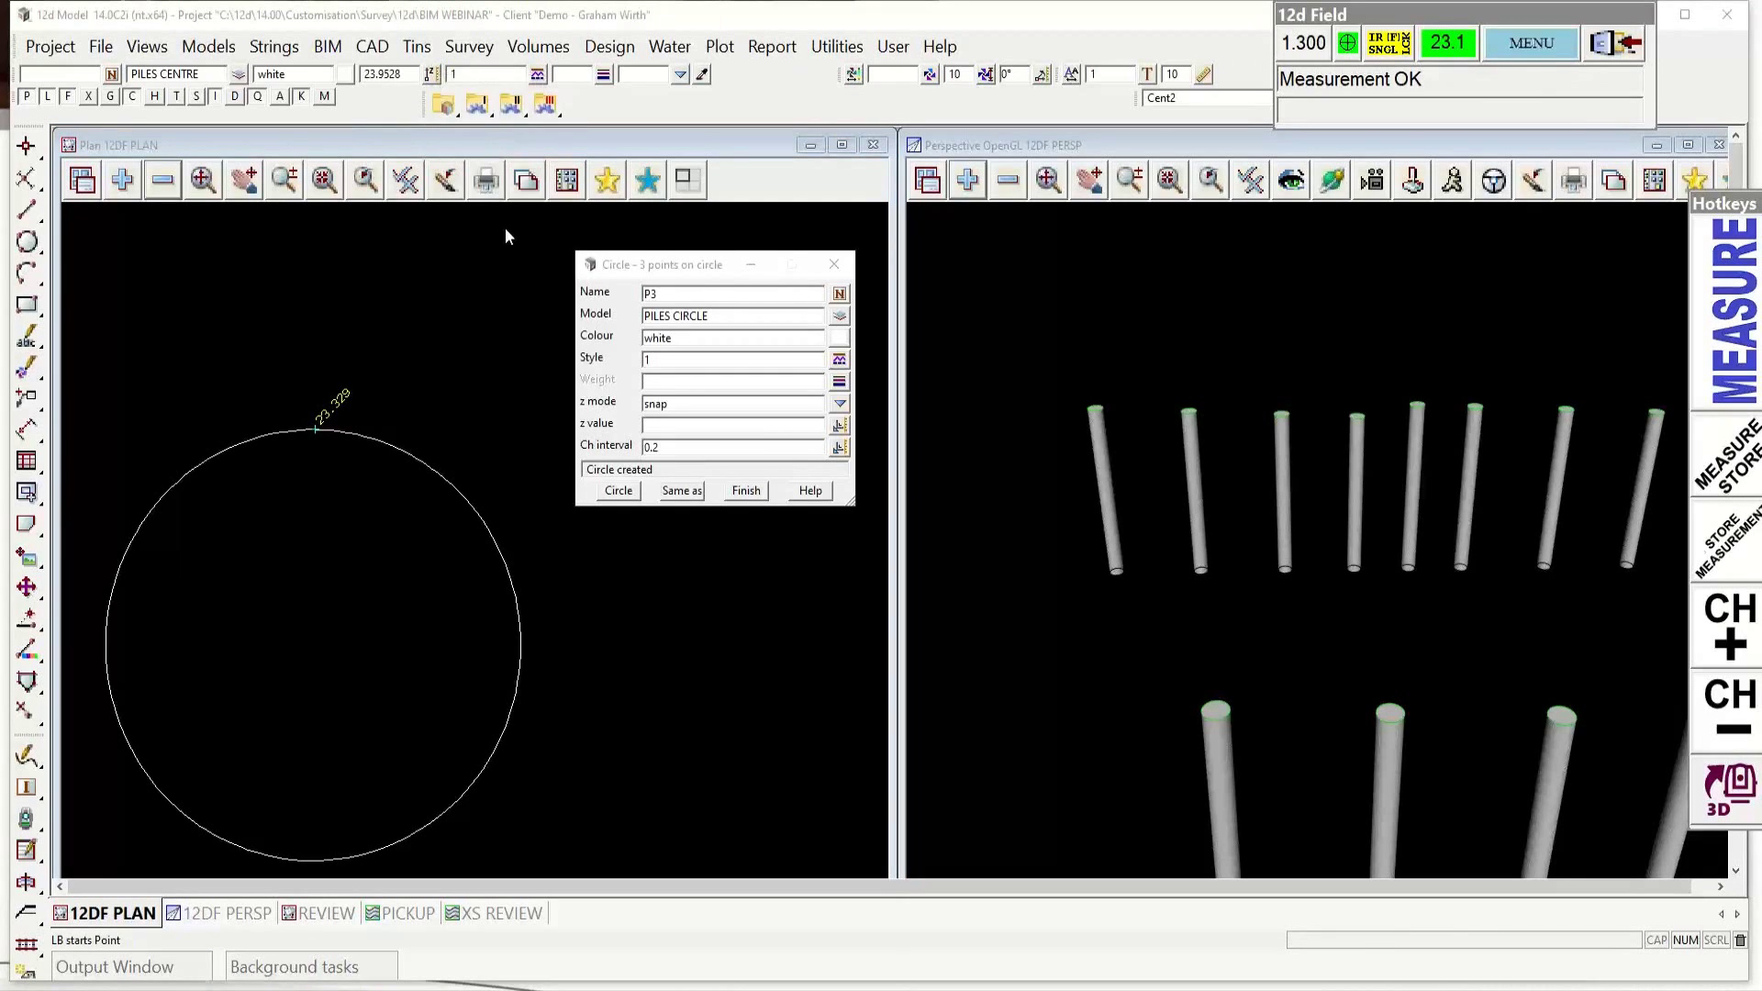
{"action": "left_click", "coordinate": [343, 435]}
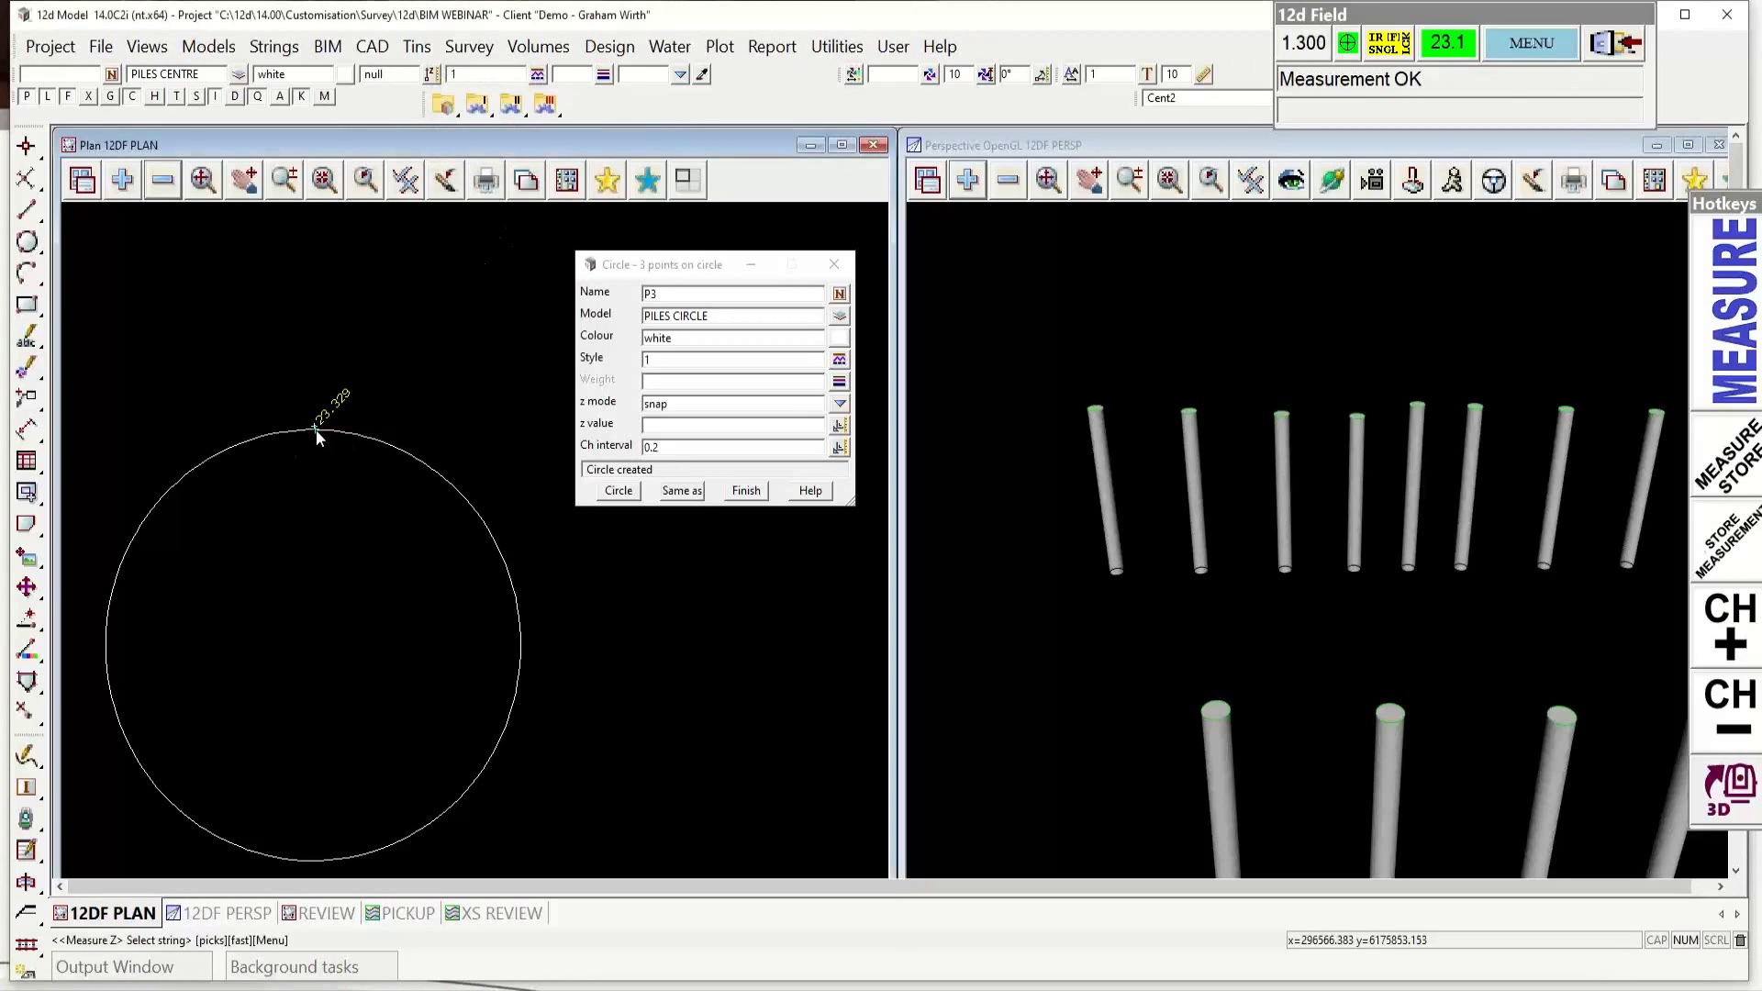
{"action": "left_click", "coordinate": [315, 429]}
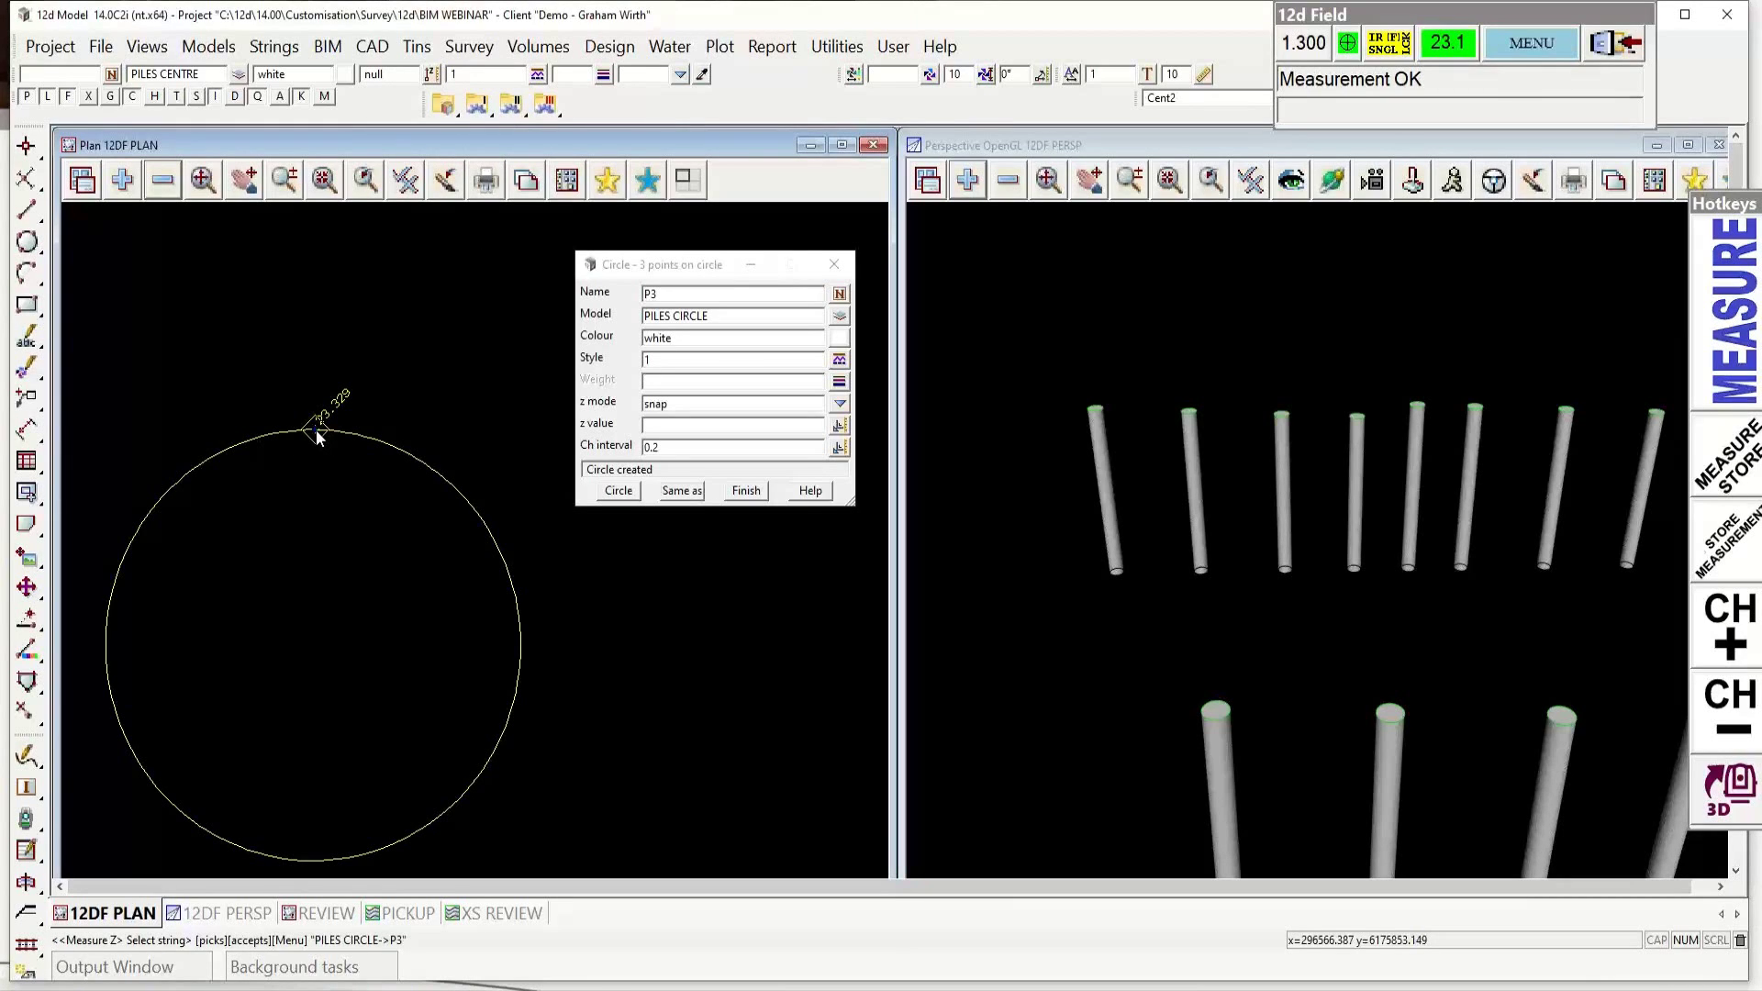
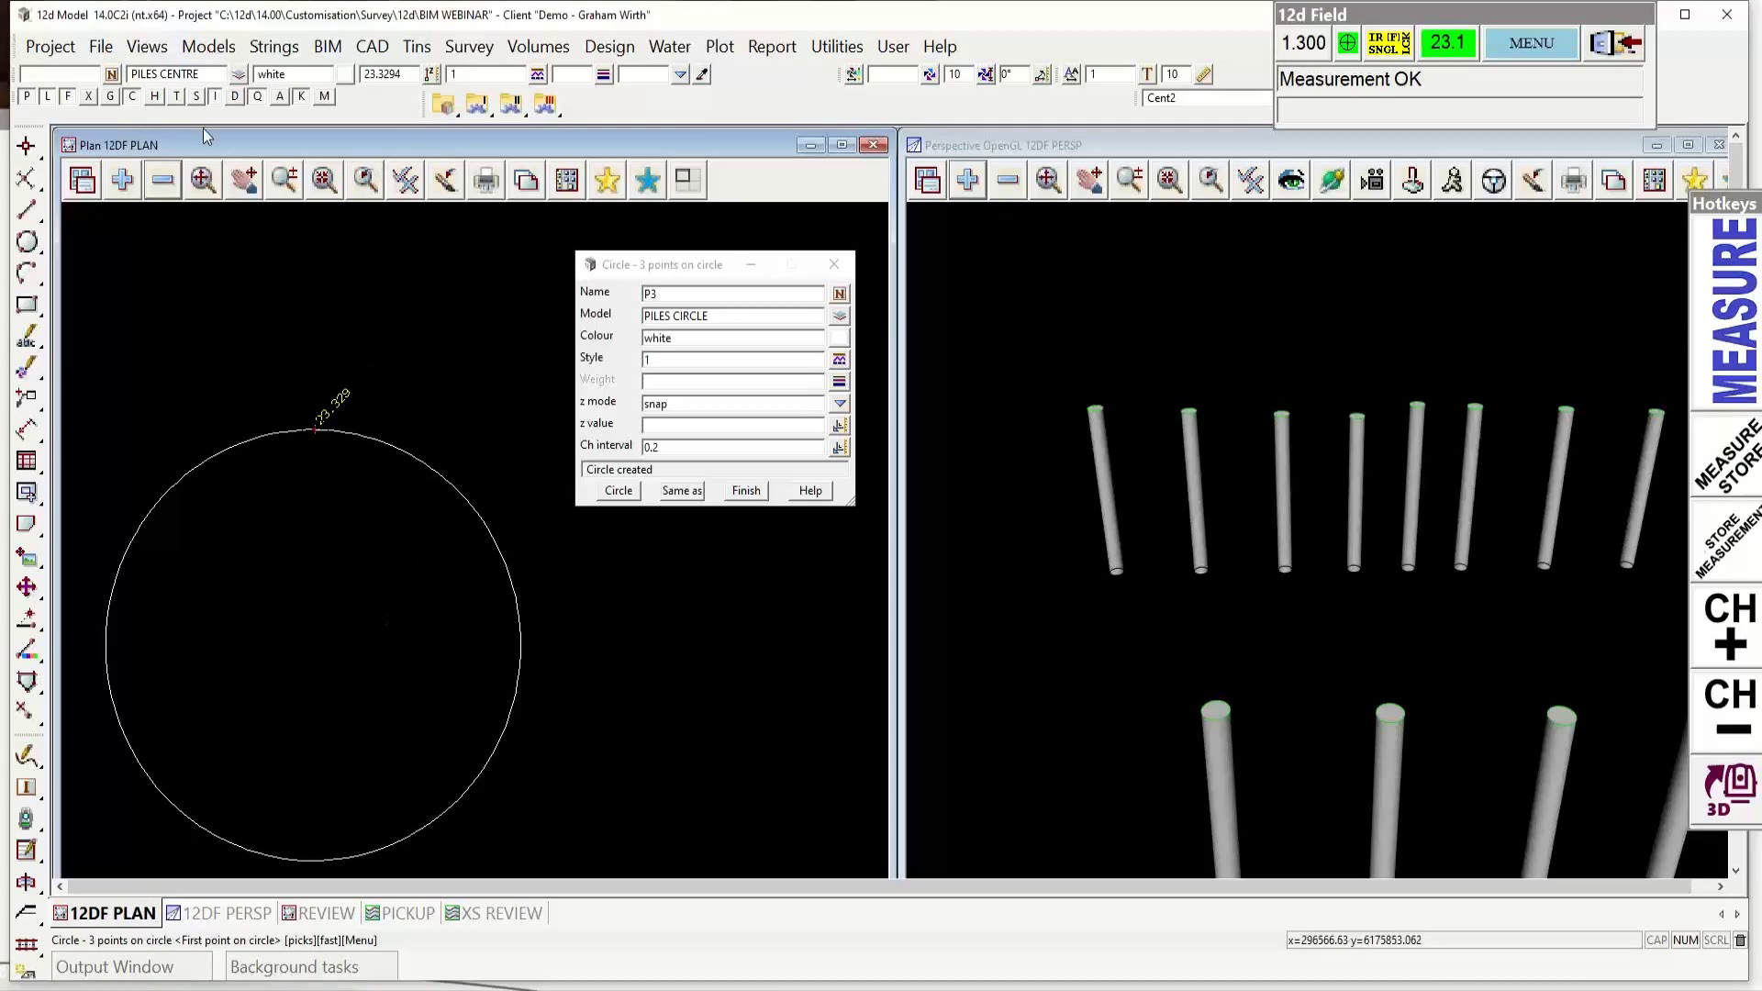
Step: Create a CAD point in model PILES CENTRE at the centre of pile circle P3 using the Centre snap
{"action": "left_click", "coordinate": [369, 46]}
{"action": "mouse_move", "coordinate": [406, 251]}
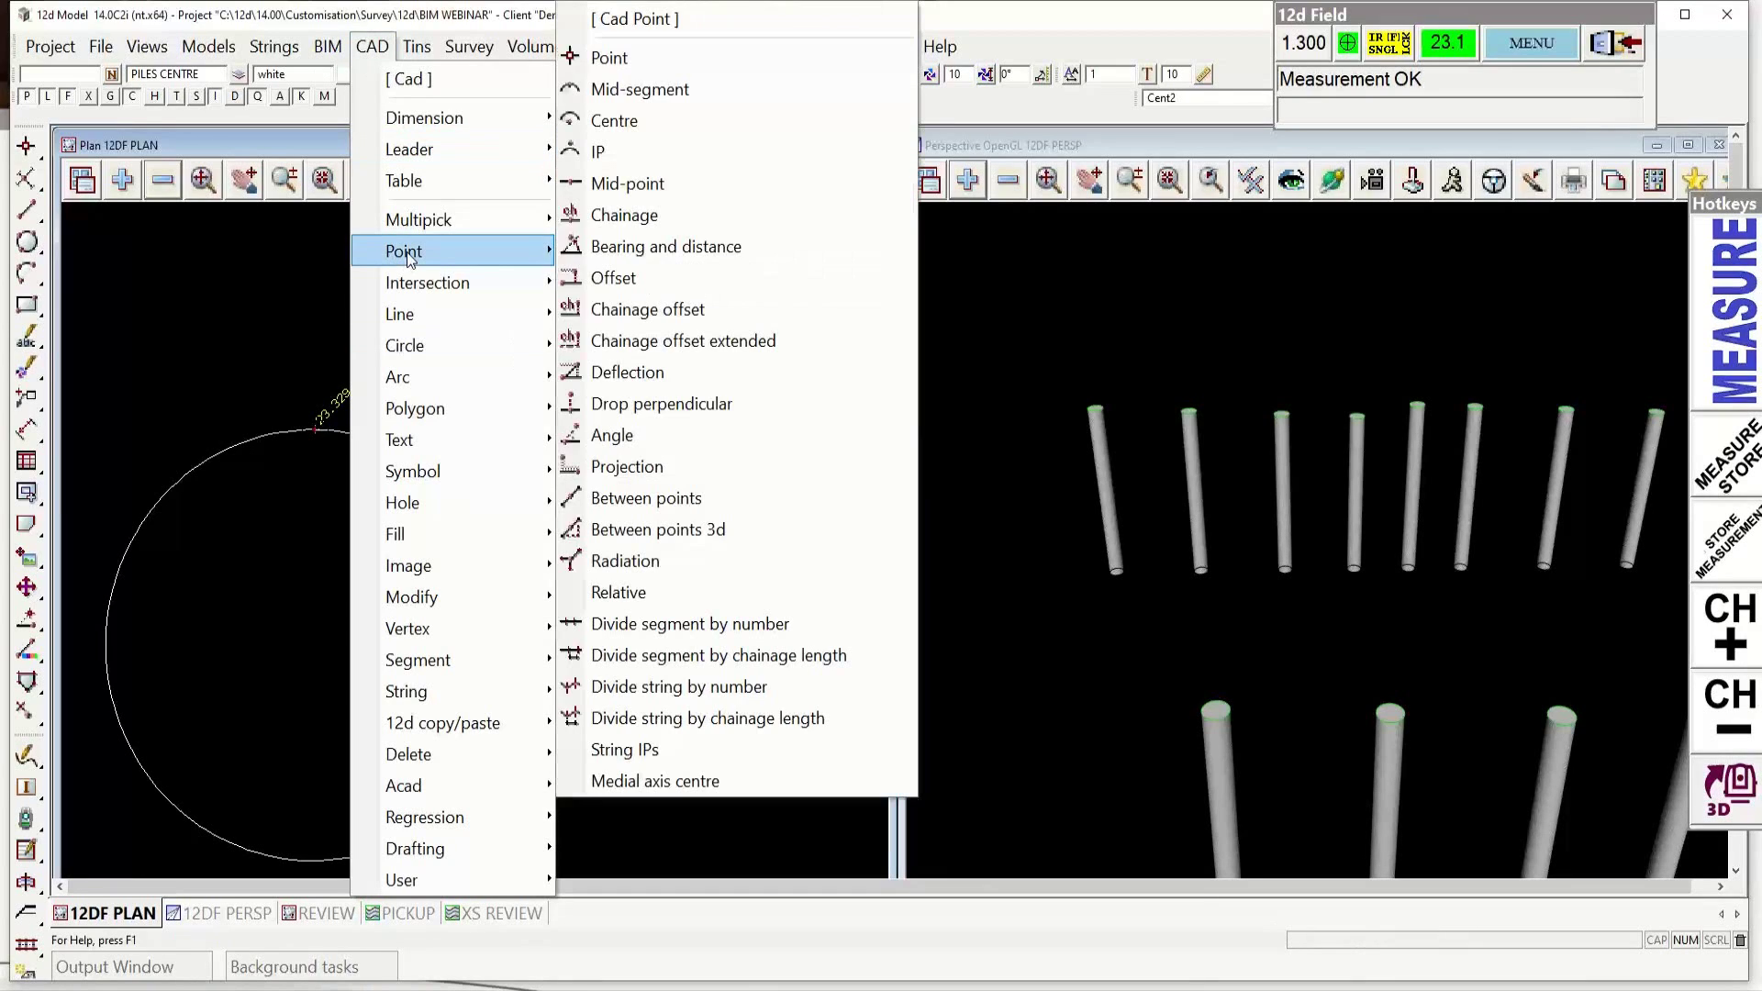
{"action": "left_click", "coordinate": [648, 55]}
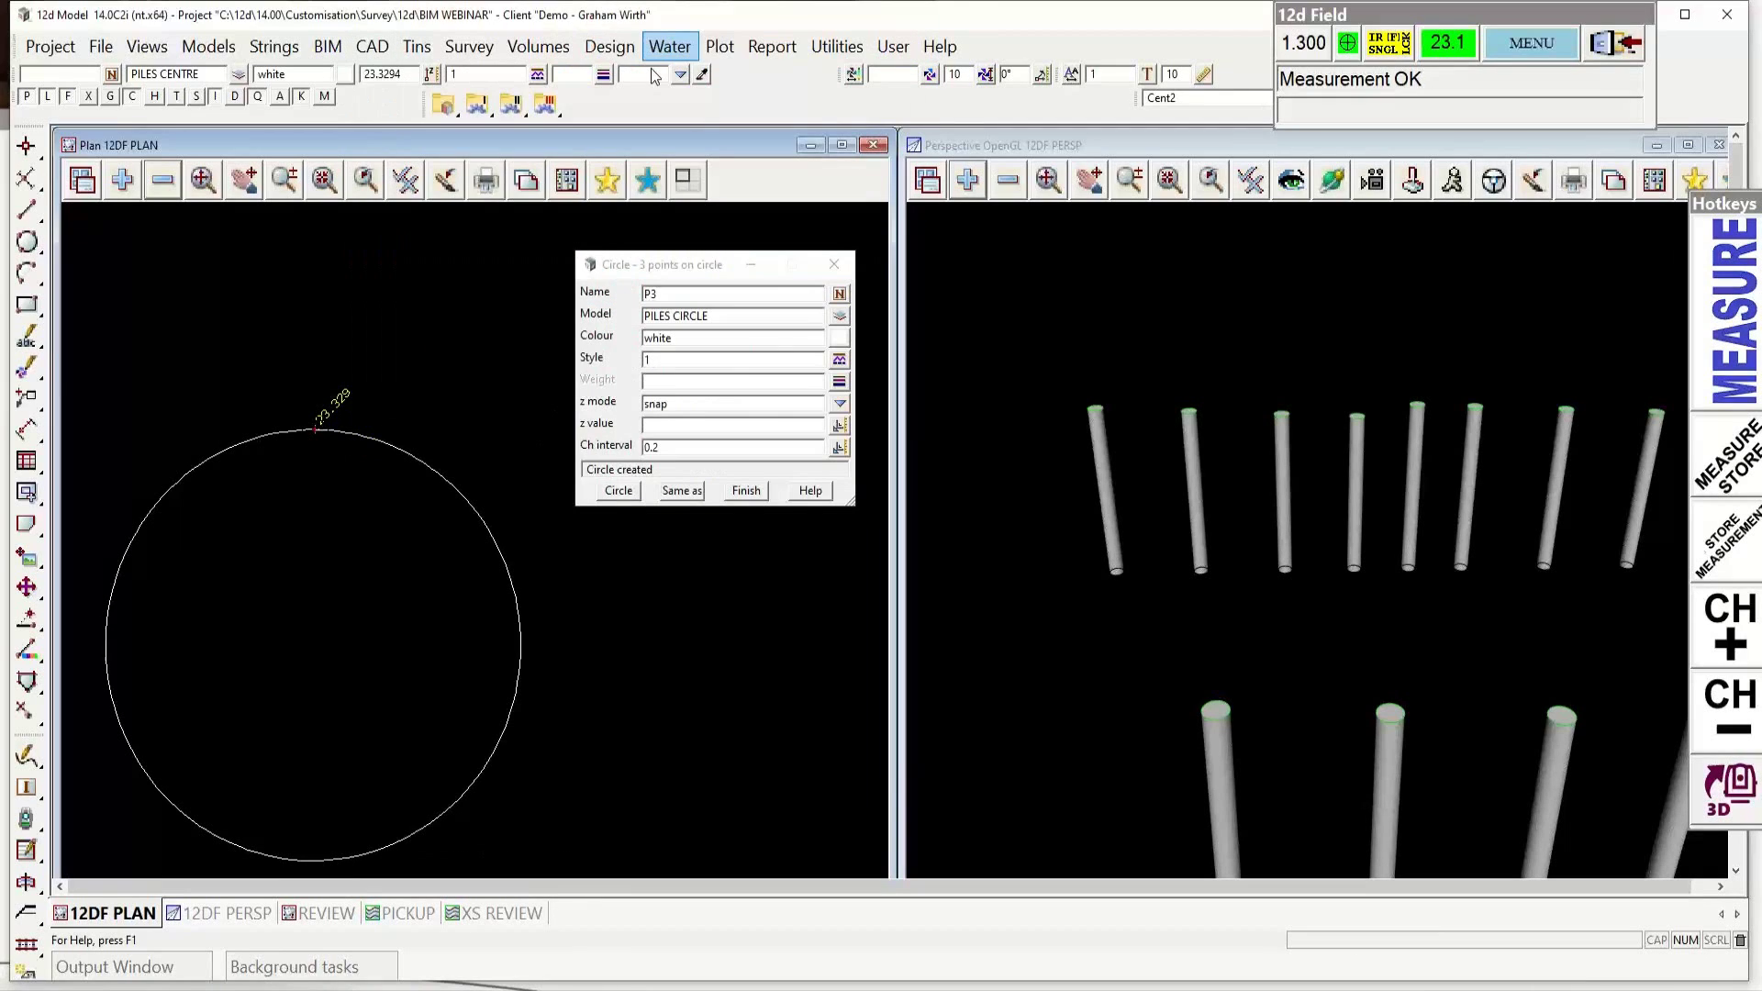
{"action": "right_click", "coordinate": [563, 657]}
{"action": "mouse_move", "coordinate": [662, 842]}
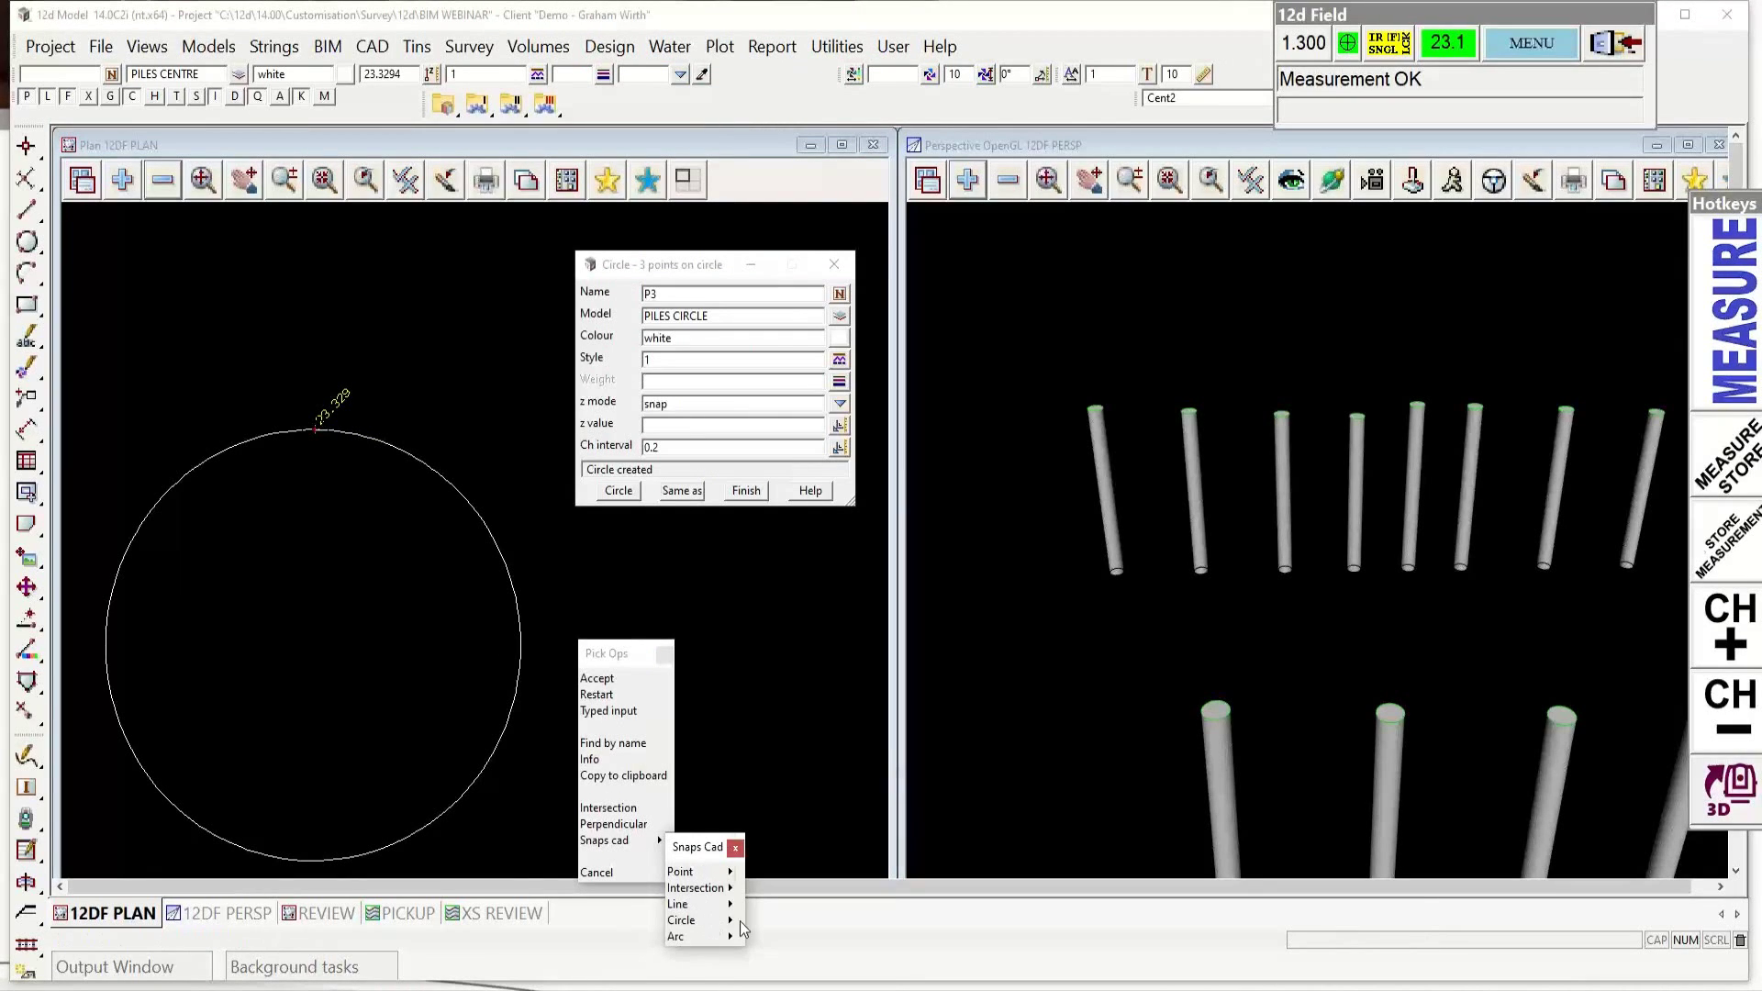
{"action": "mouse_move", "coordinate": [740, 921]}
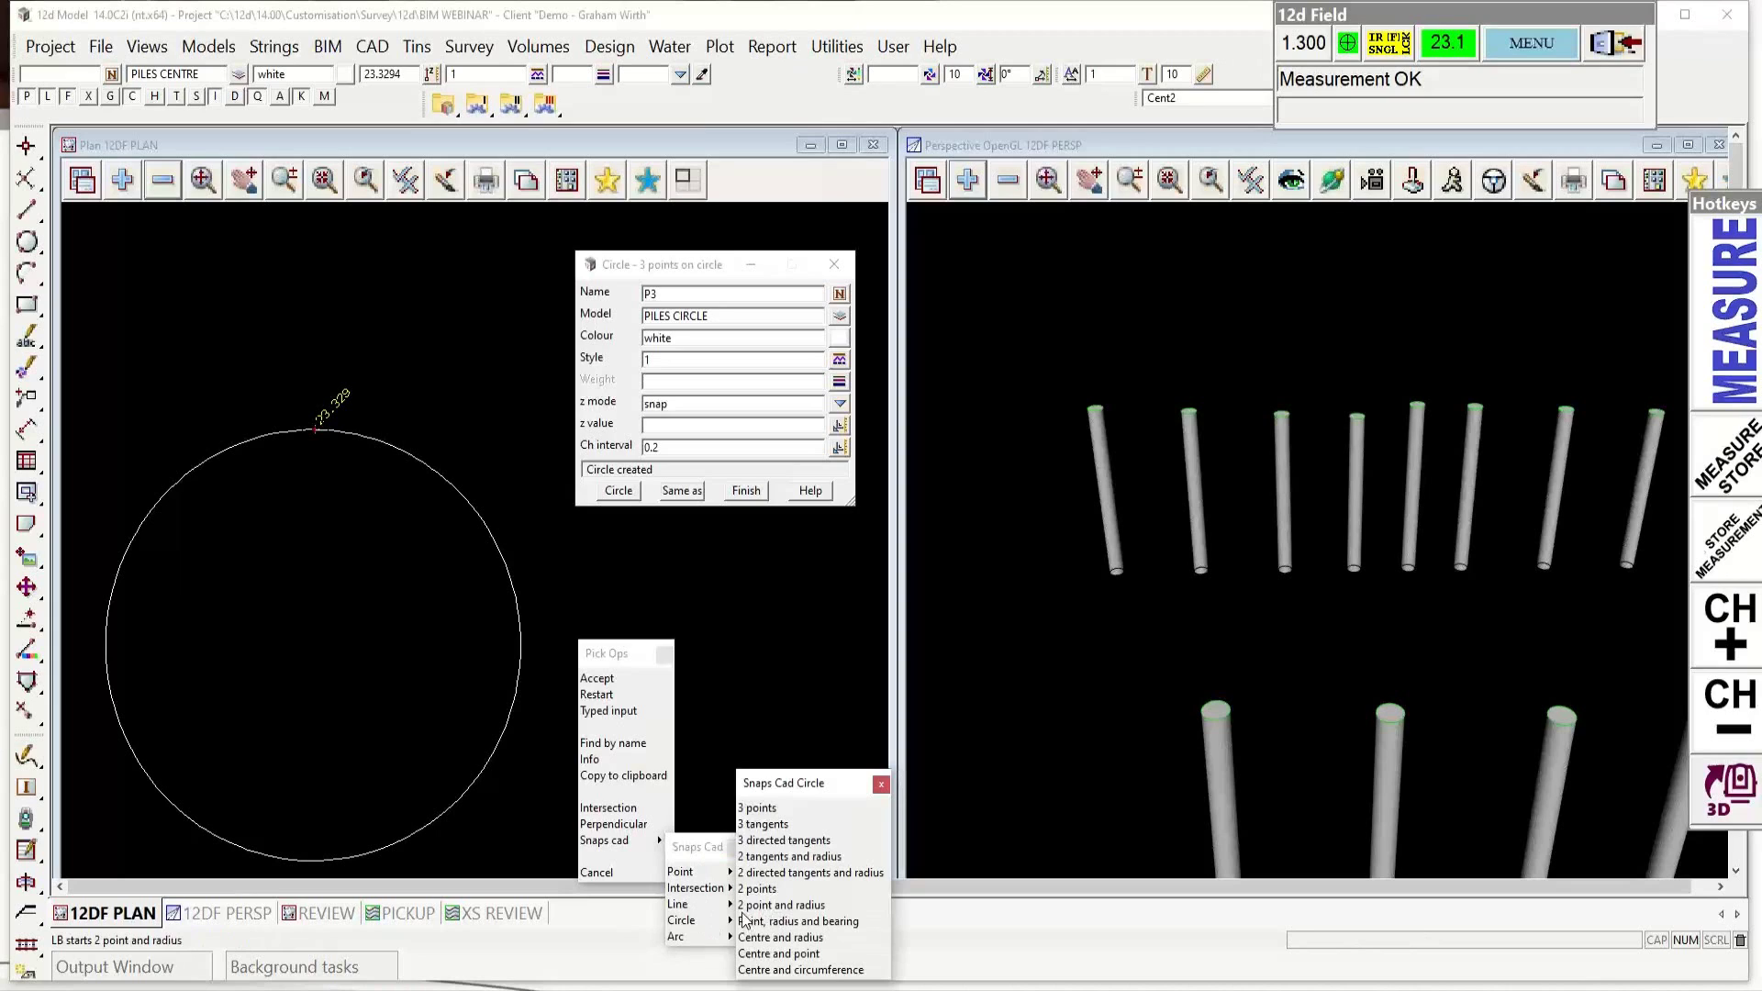
{"action": "mouse_move", "coordinate": [737, 875]}
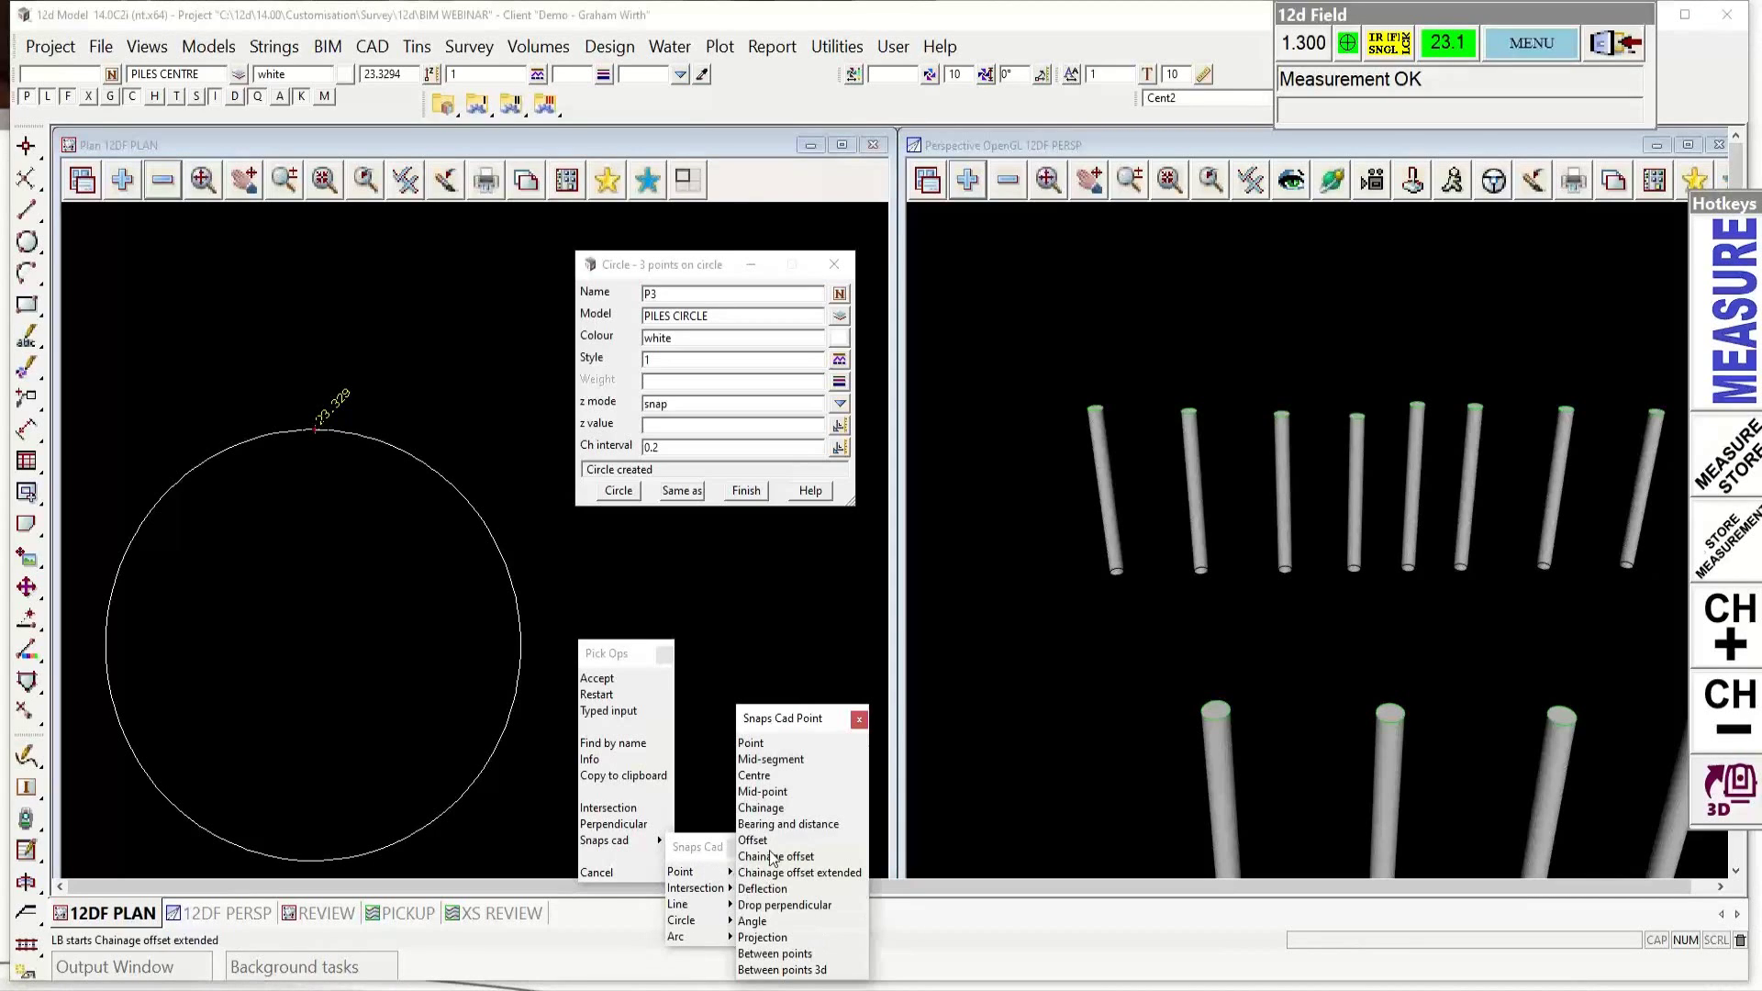
{"action": "left_click", "coordinate": [755, 776]}
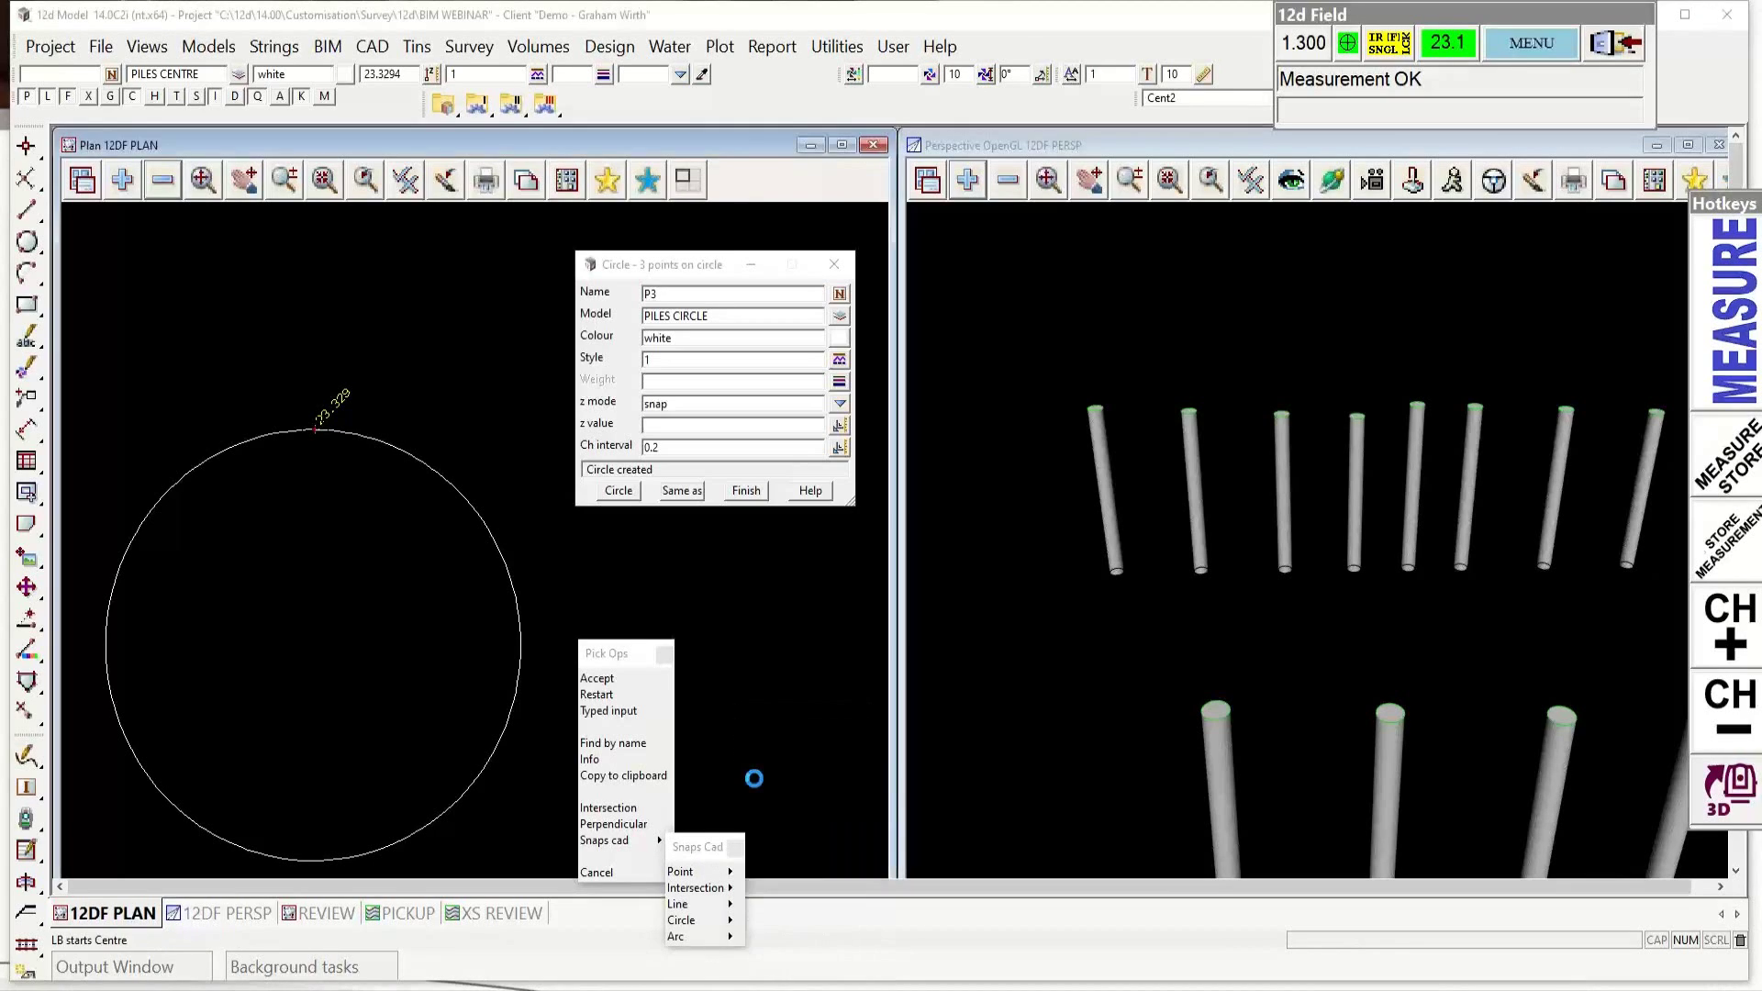
{"action": "left_click", "coordinate": [512, 705]}
{"action": "middle_click", "coordinate": [512, 704]}
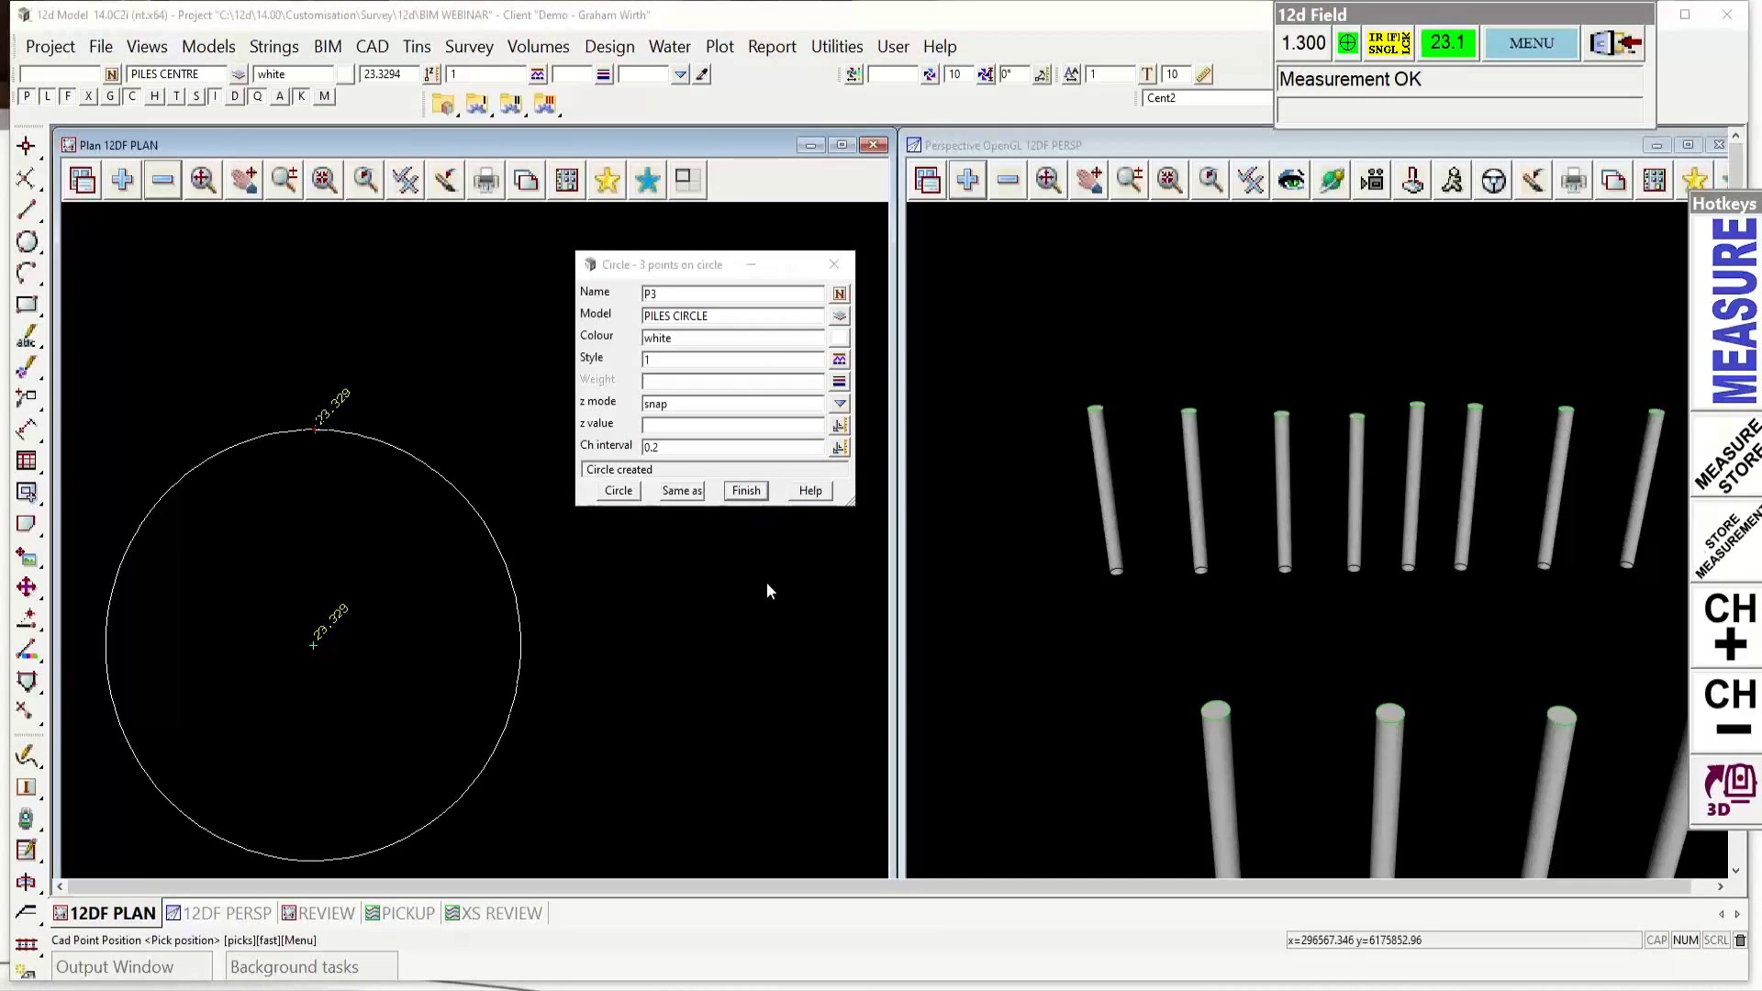
Step: Start a point setout and try to select the new centre point of pile P3 as the setout point
{"action": "scroll", "coordinate": [763, 586], "scroll_direction": "down", "scroll_amount": 6}
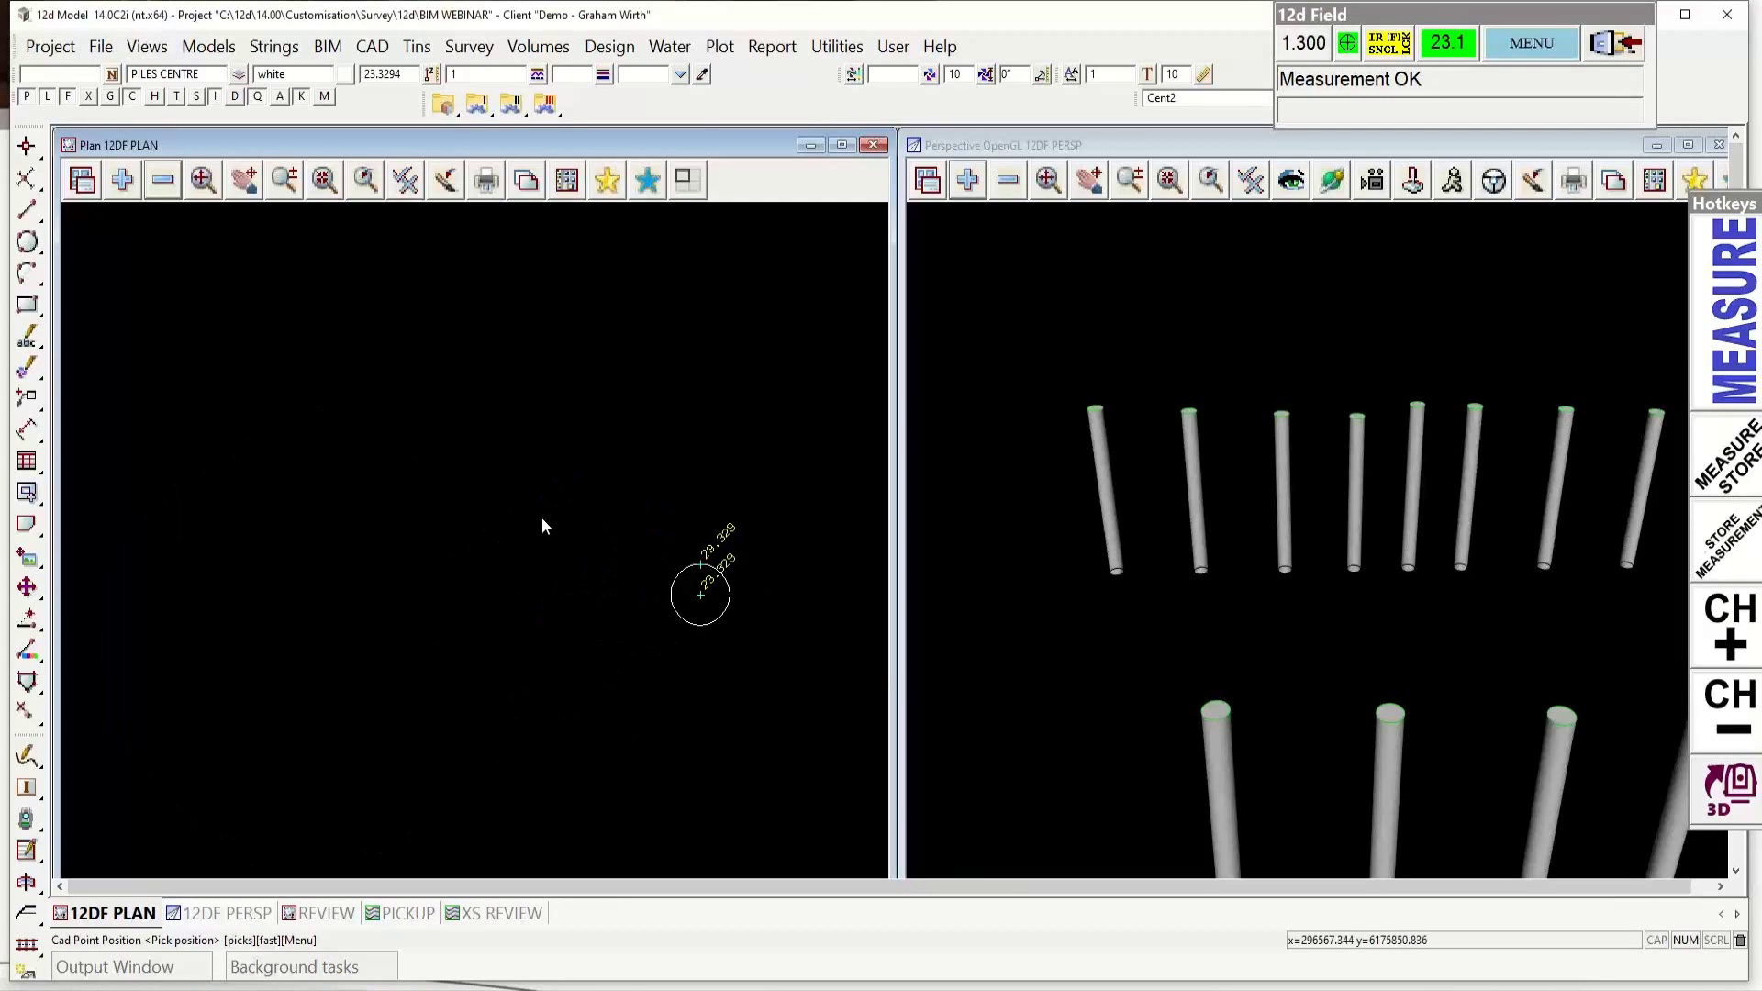
{"action": "scroll", "coordinate": [541, 526], "scroll_direction": "down", "scroll_amount": 3}
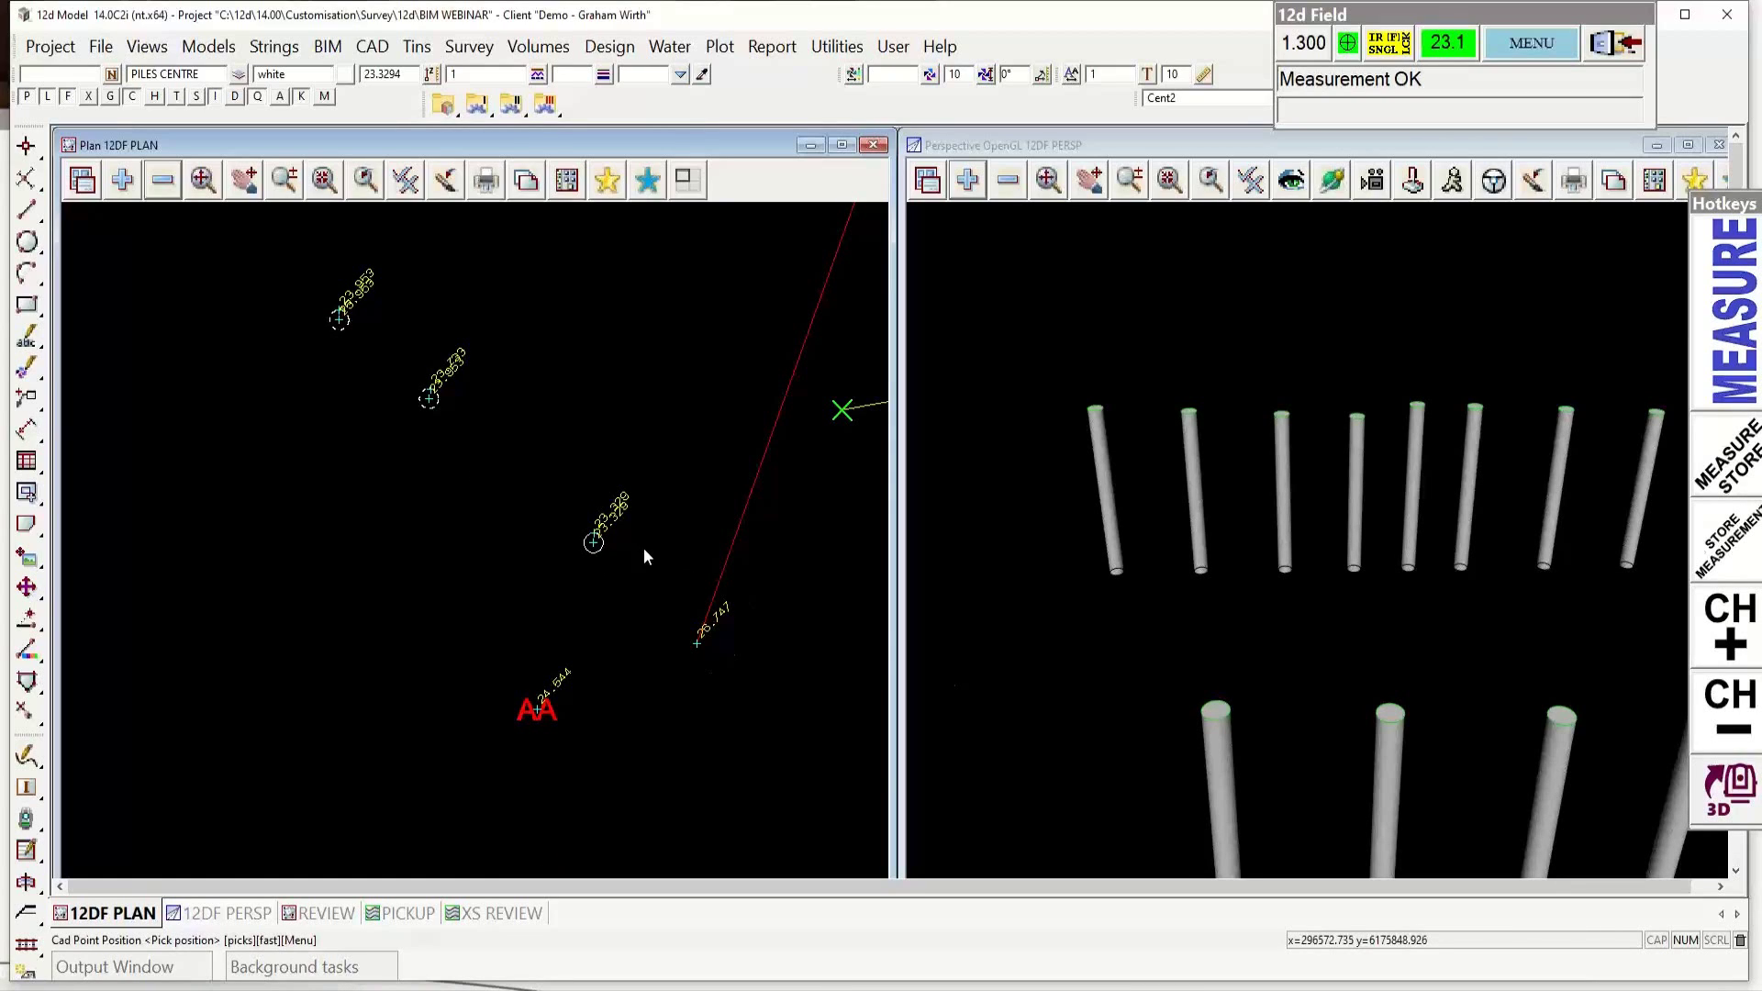
{"action": "left_click", "coordinate": [209, 175]}
{"action": "scroll", "coordinate": [603, 608], "scroll_direction": "down", "scroll_amount": 2}
{"action": "middle_click_drag", "start_coordinate": [603, 607], "coordinate": [396, 801]}
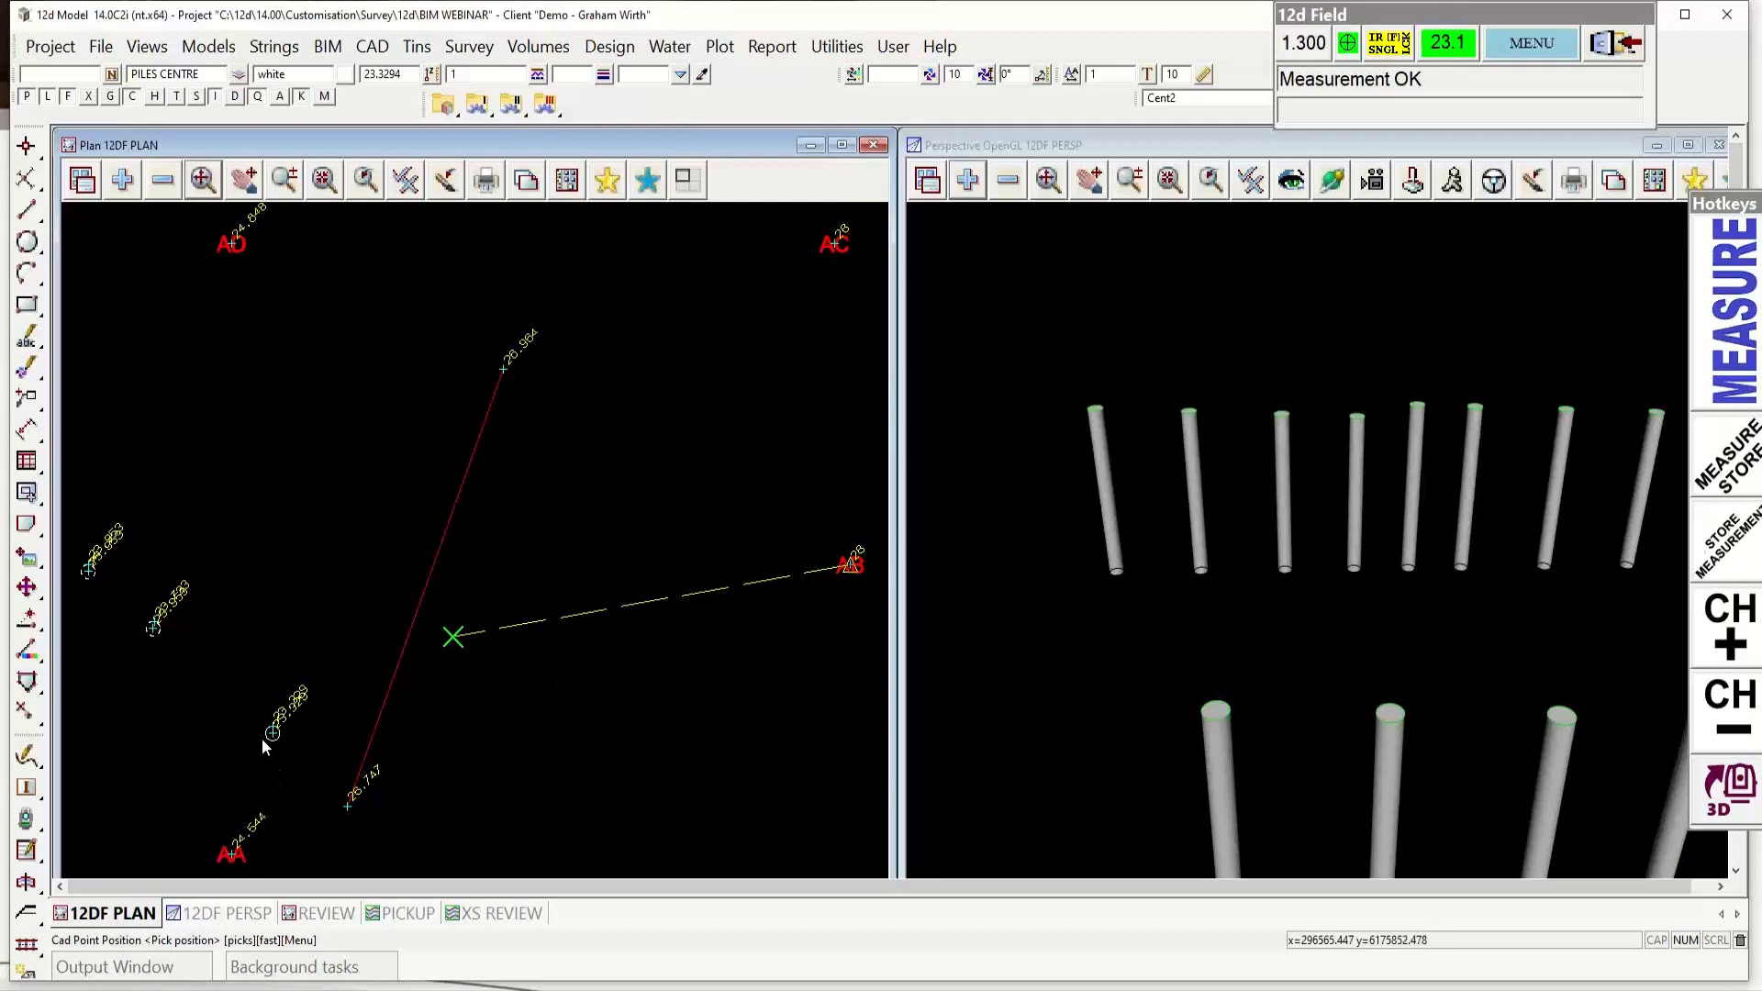
{"action": "scroll", "coordinate": [262, 737], "scroll_direction": "up", "scroll_amount": 5}
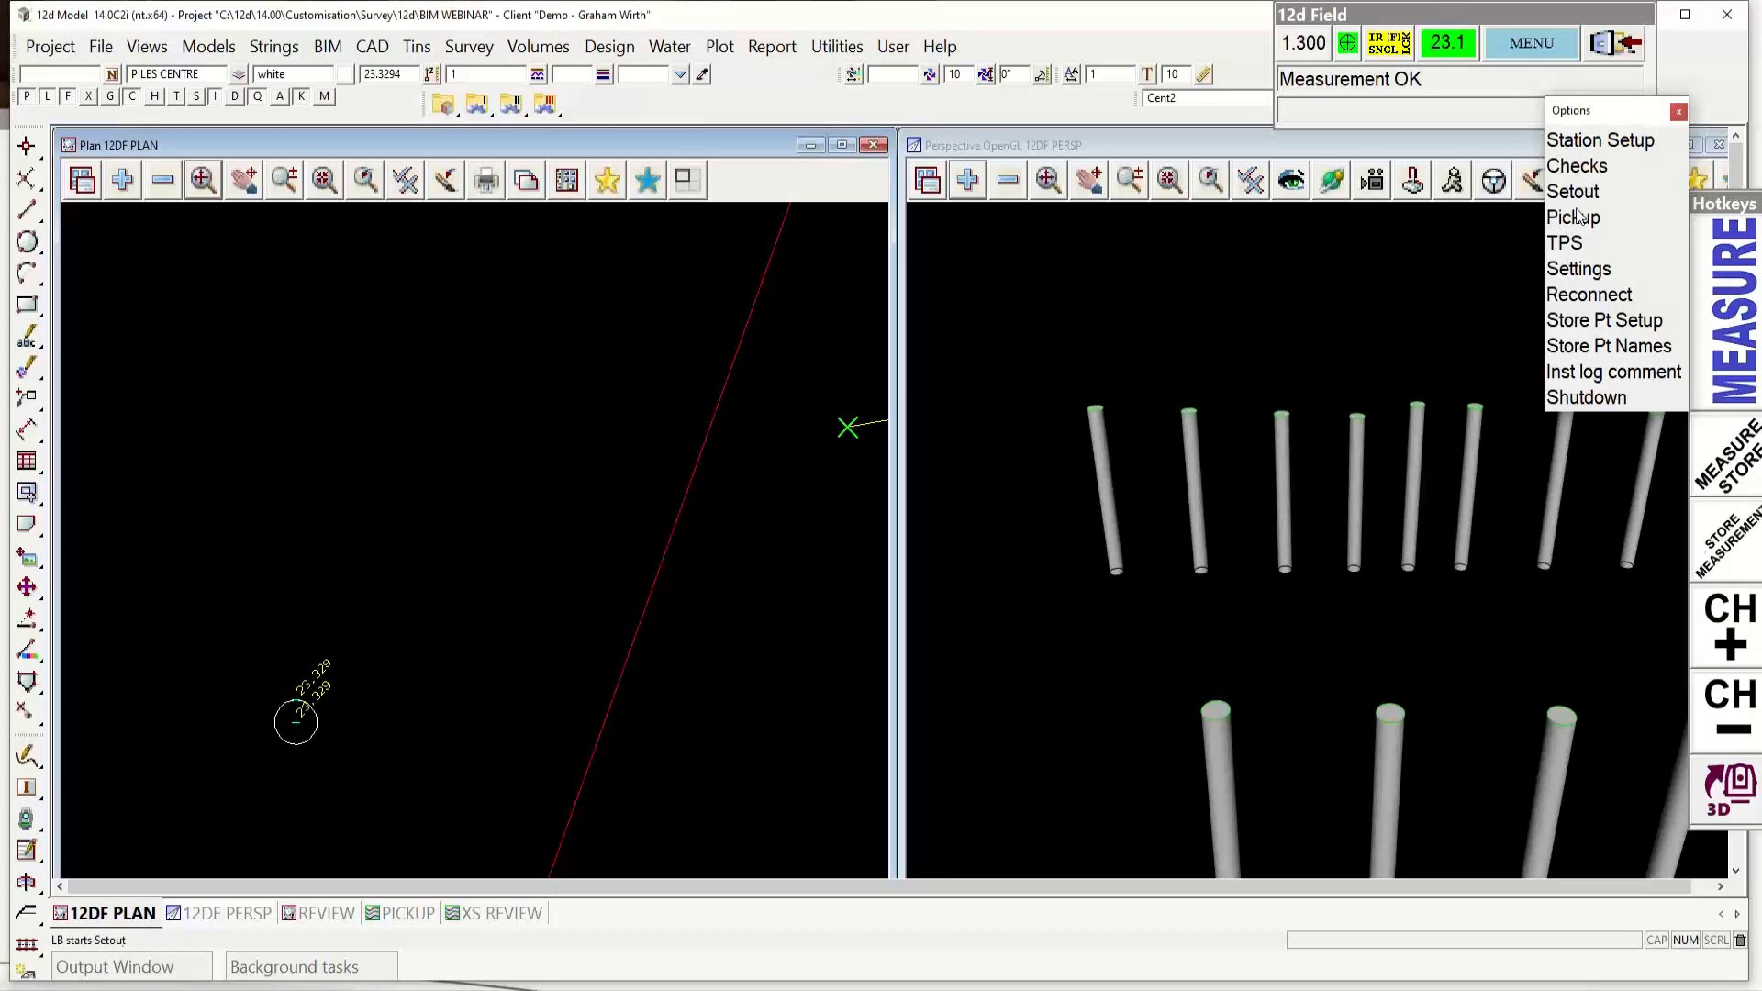
{"action": "left_click", "coordinate": [1572, 192]}
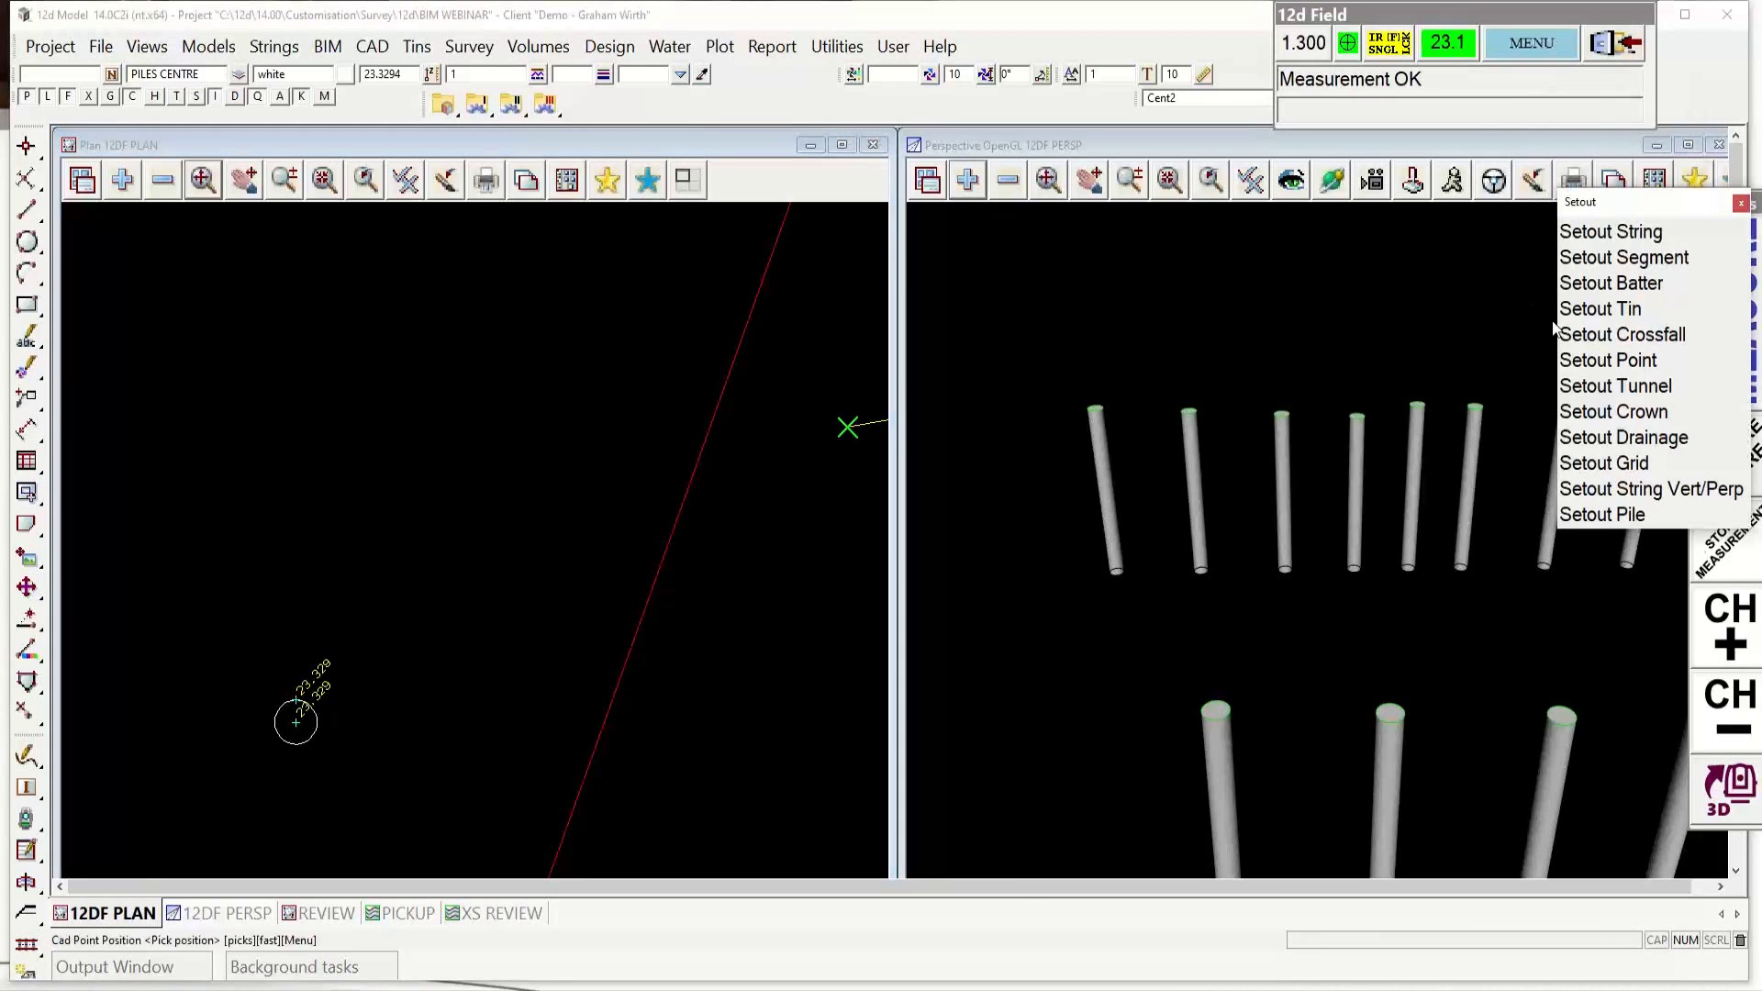
{"action": "left_click", "coordinate": [1596, 362]}
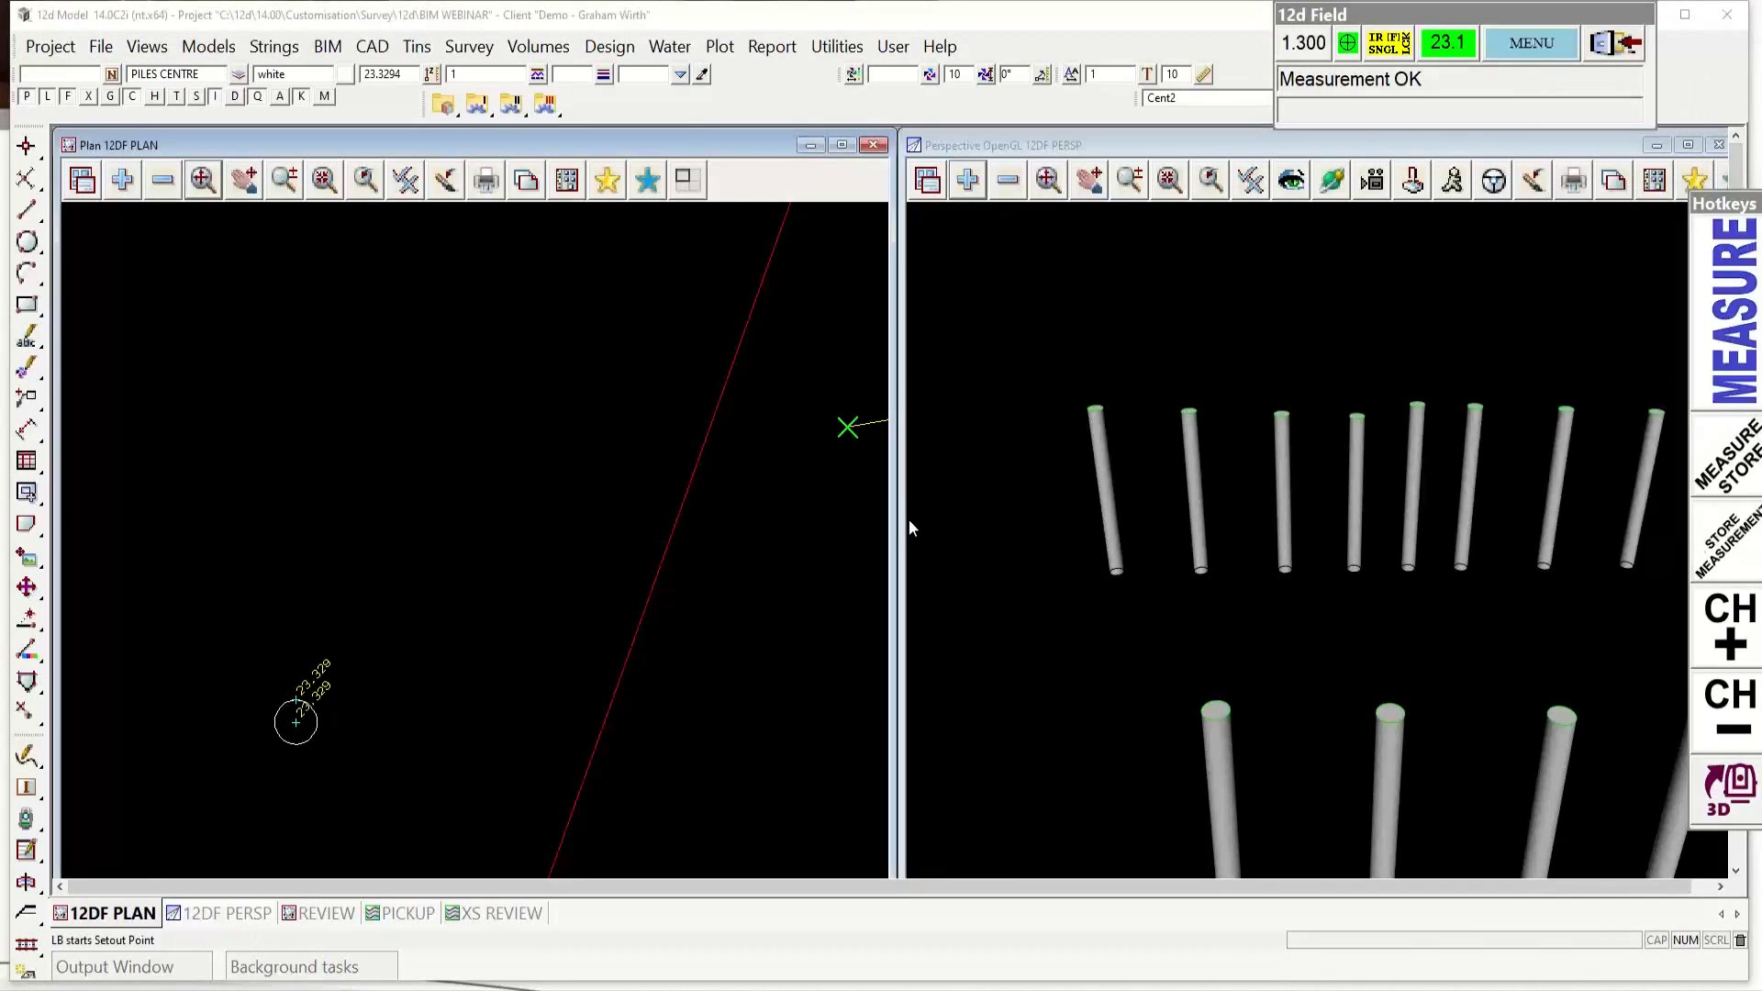
{"action": "left_click", "coordinate": [847, 427]}
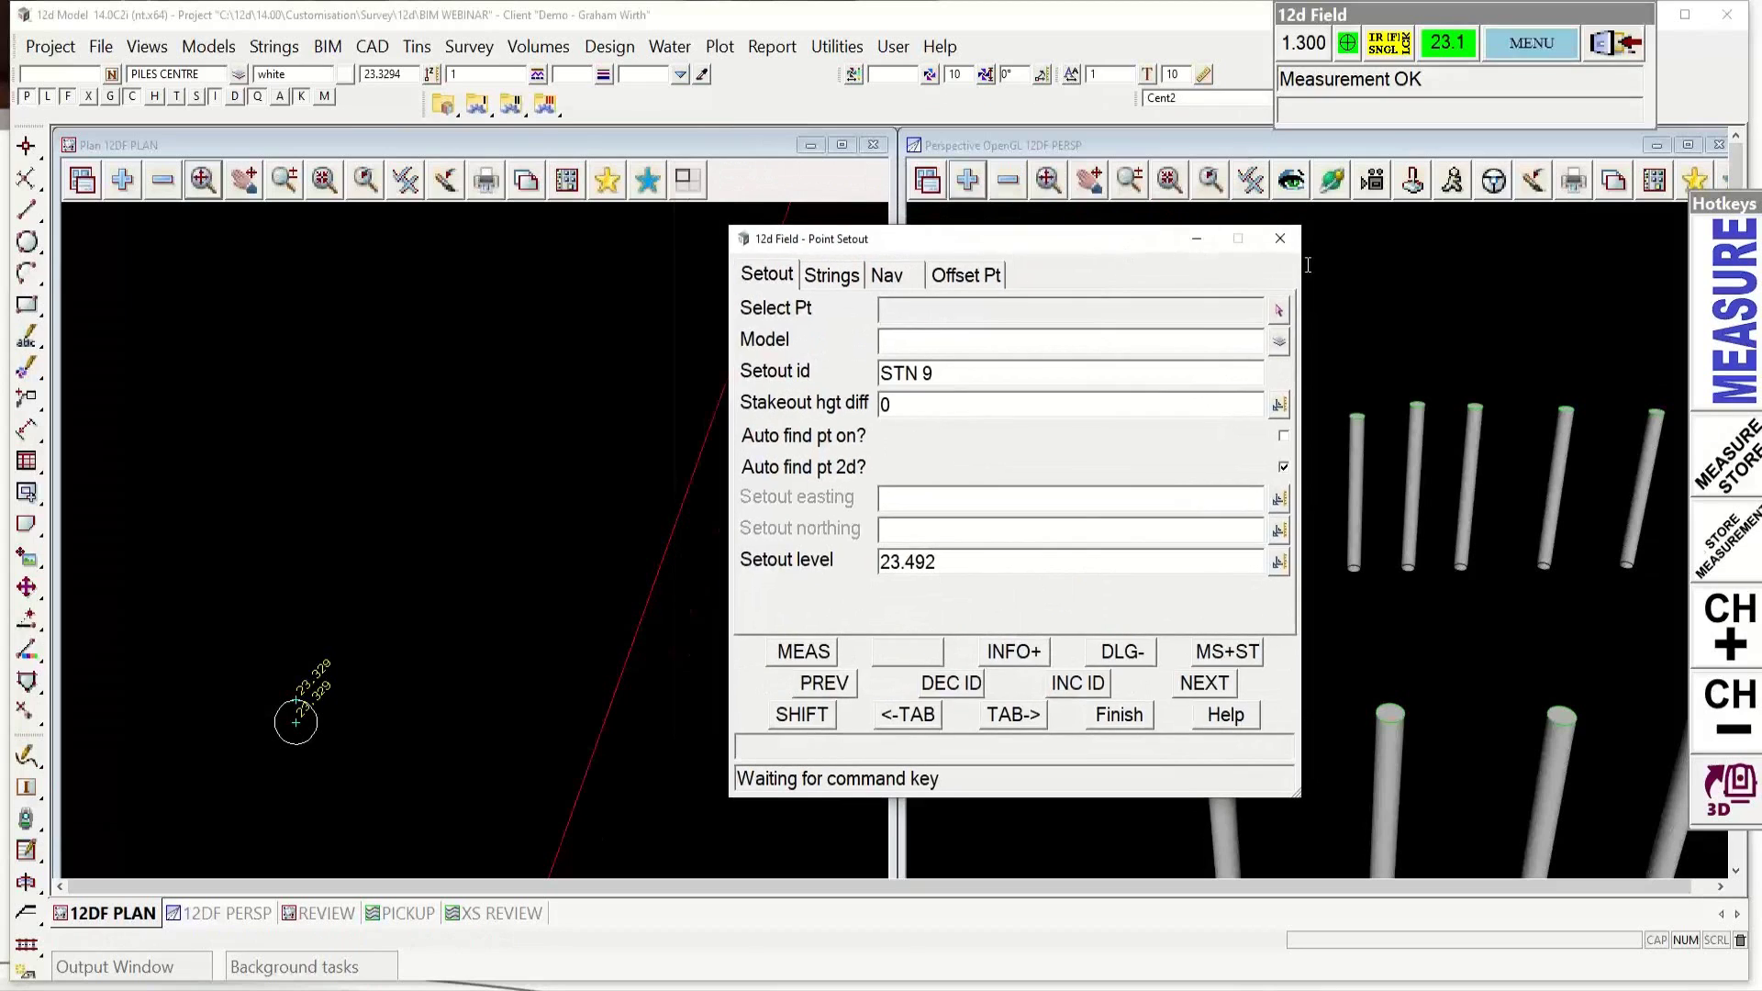
{"action": "left_click", "coordinate": [1280, 312]}
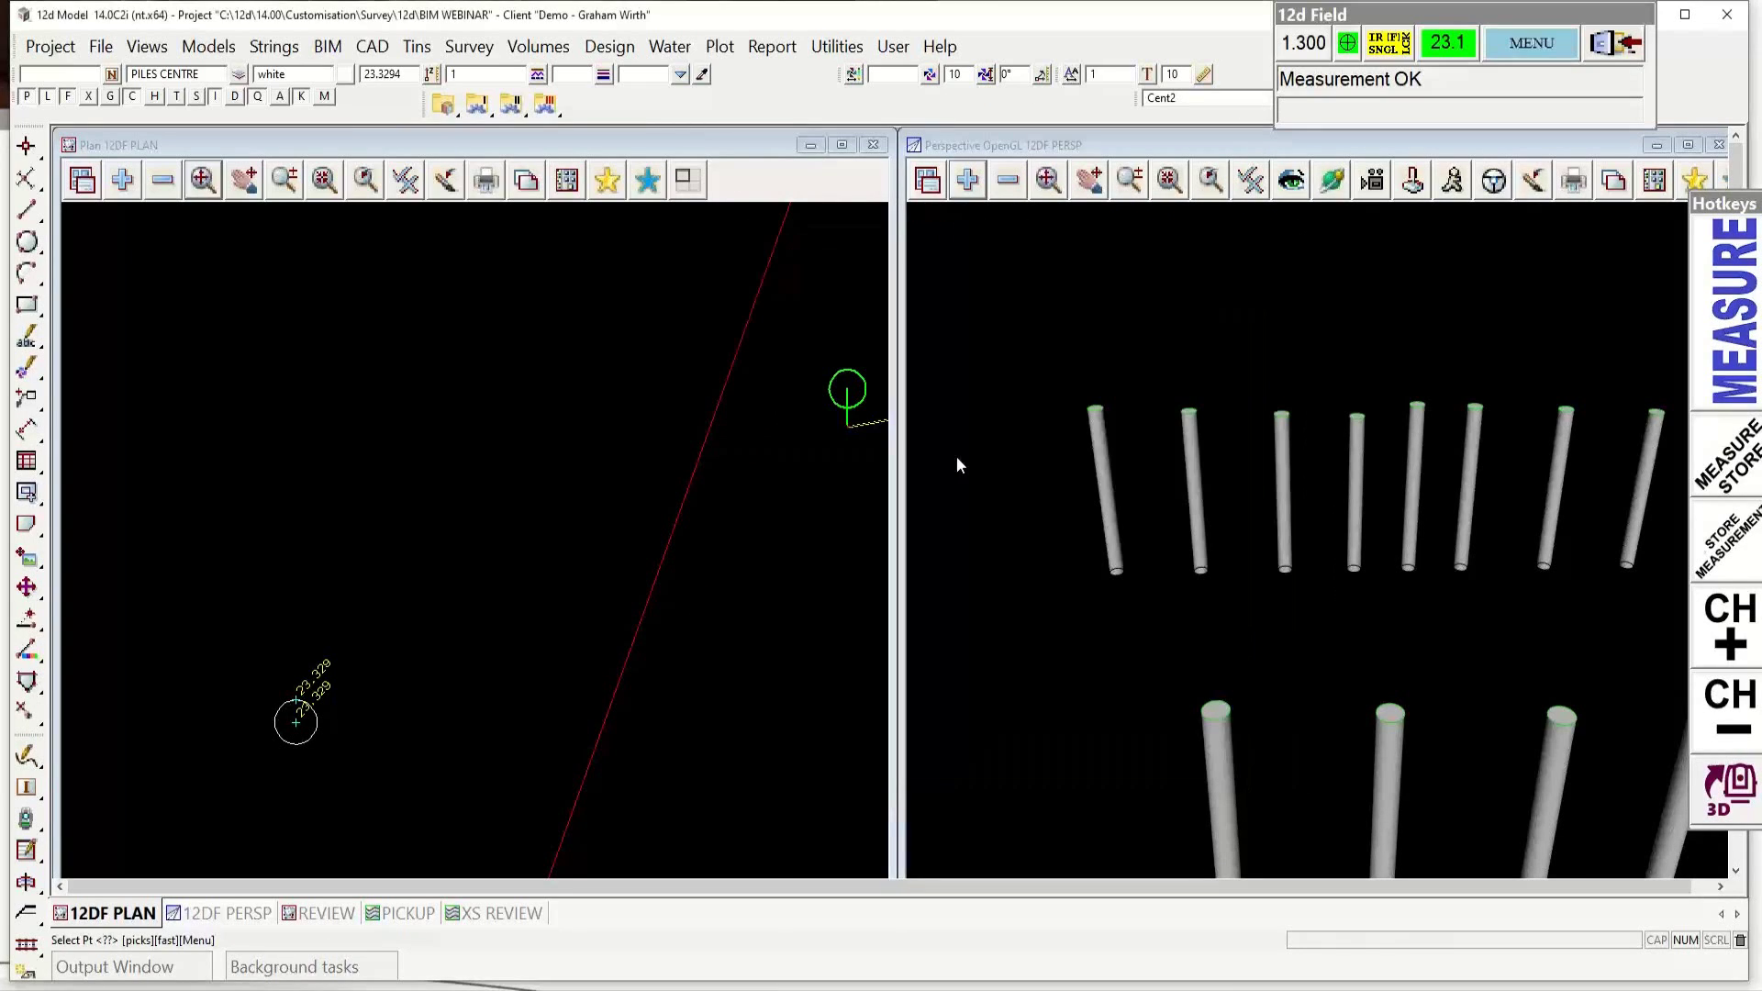
{"action": "left_click", "coordinate": [302, 728]}
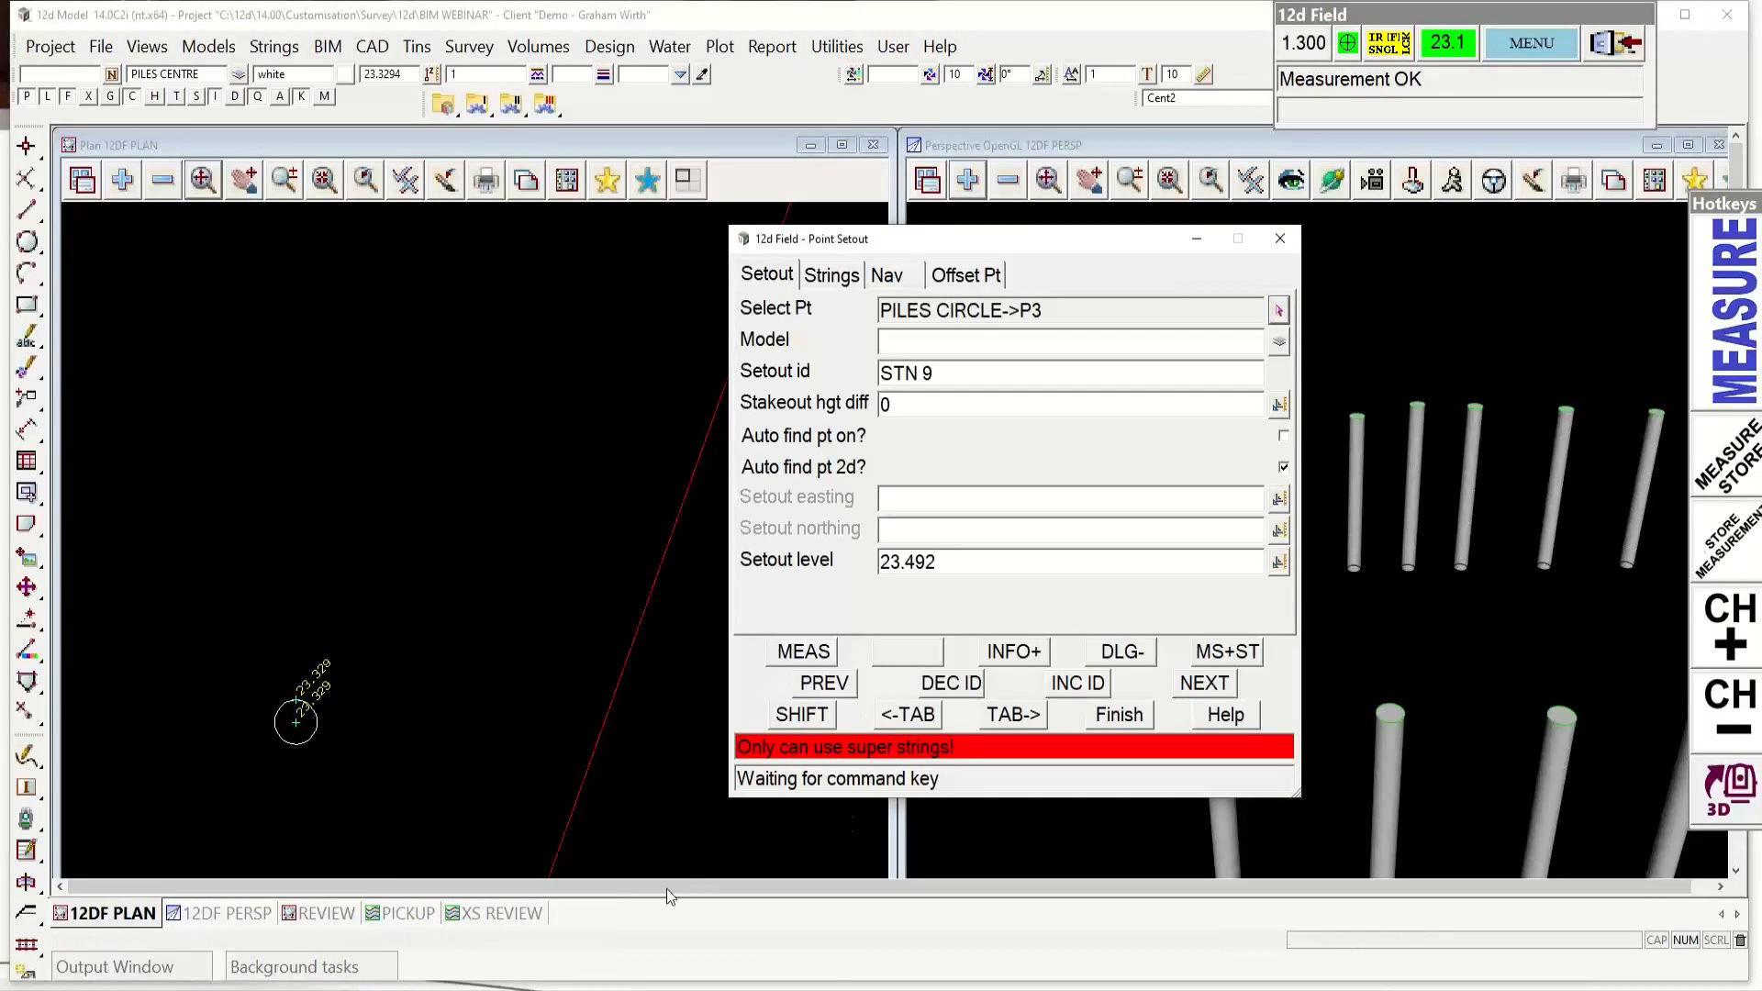
Step: Move the point setout window clear of the plan and set the 3D target position at the edge of pile circle P3
{"action": "left_click", "coordinate": [832, 276]}
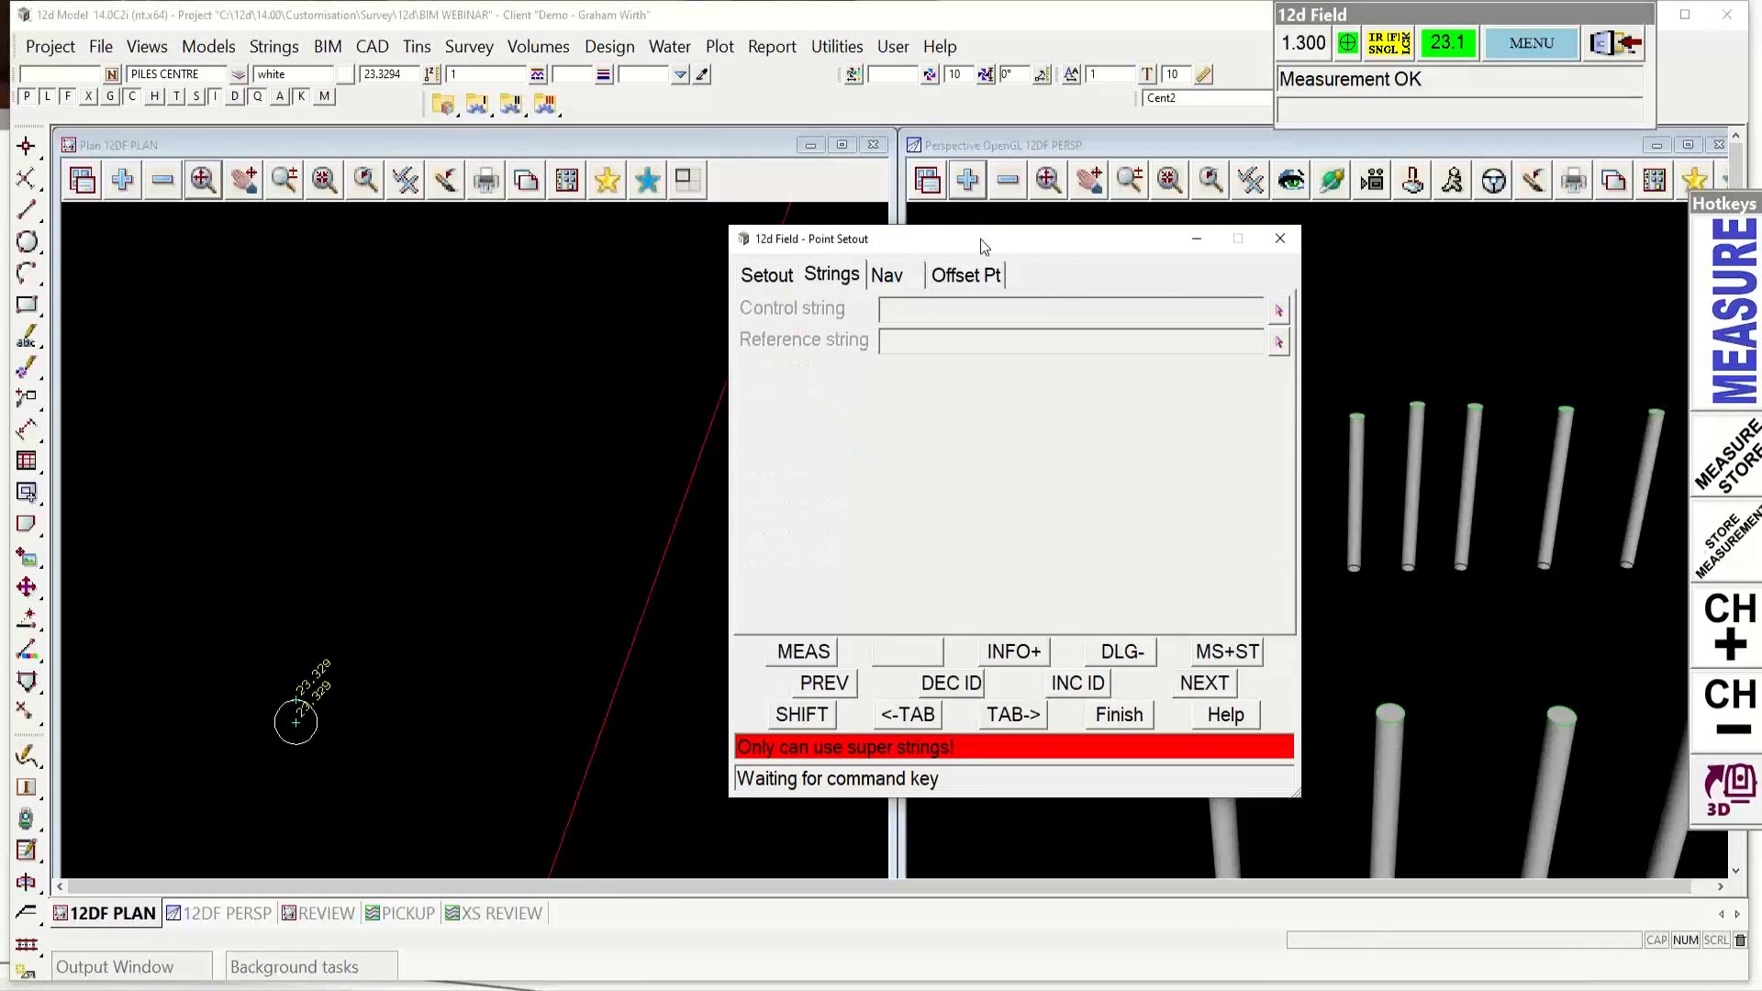
{"action": "left_click_drag", "start_coordinate": [980, 238], "coordinate": [1284, 263]}
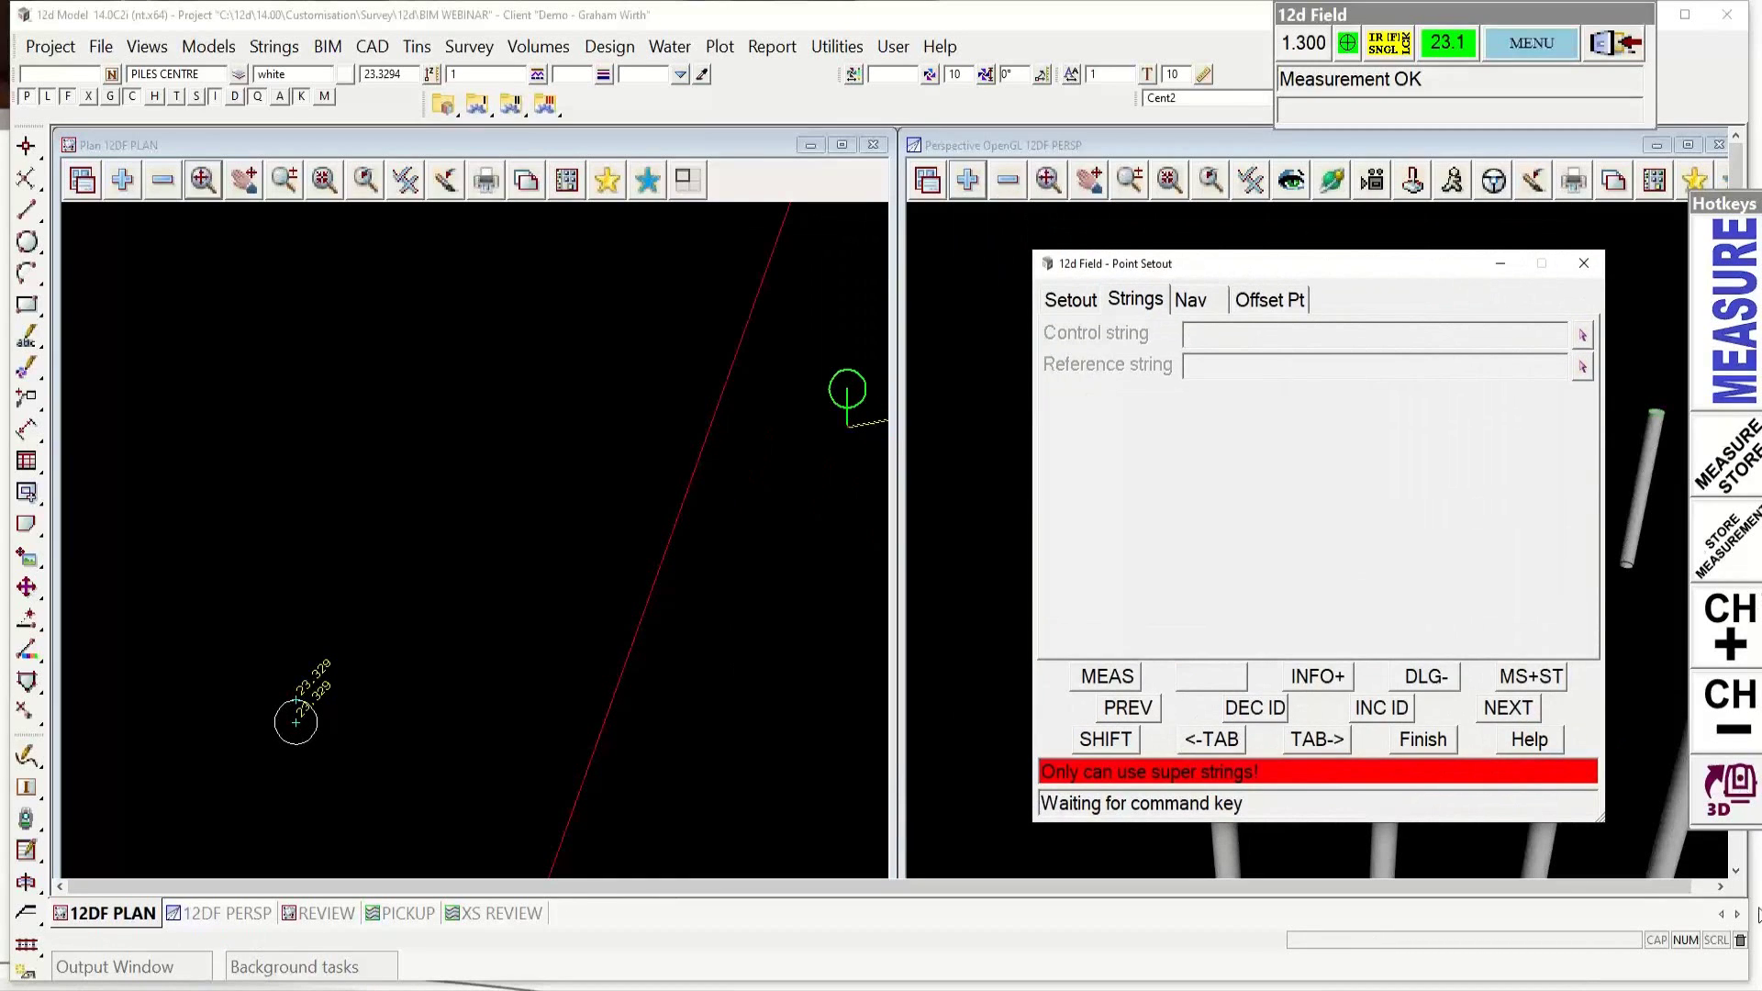
{"action": "left_click", "coordinate": [1729, 791]}
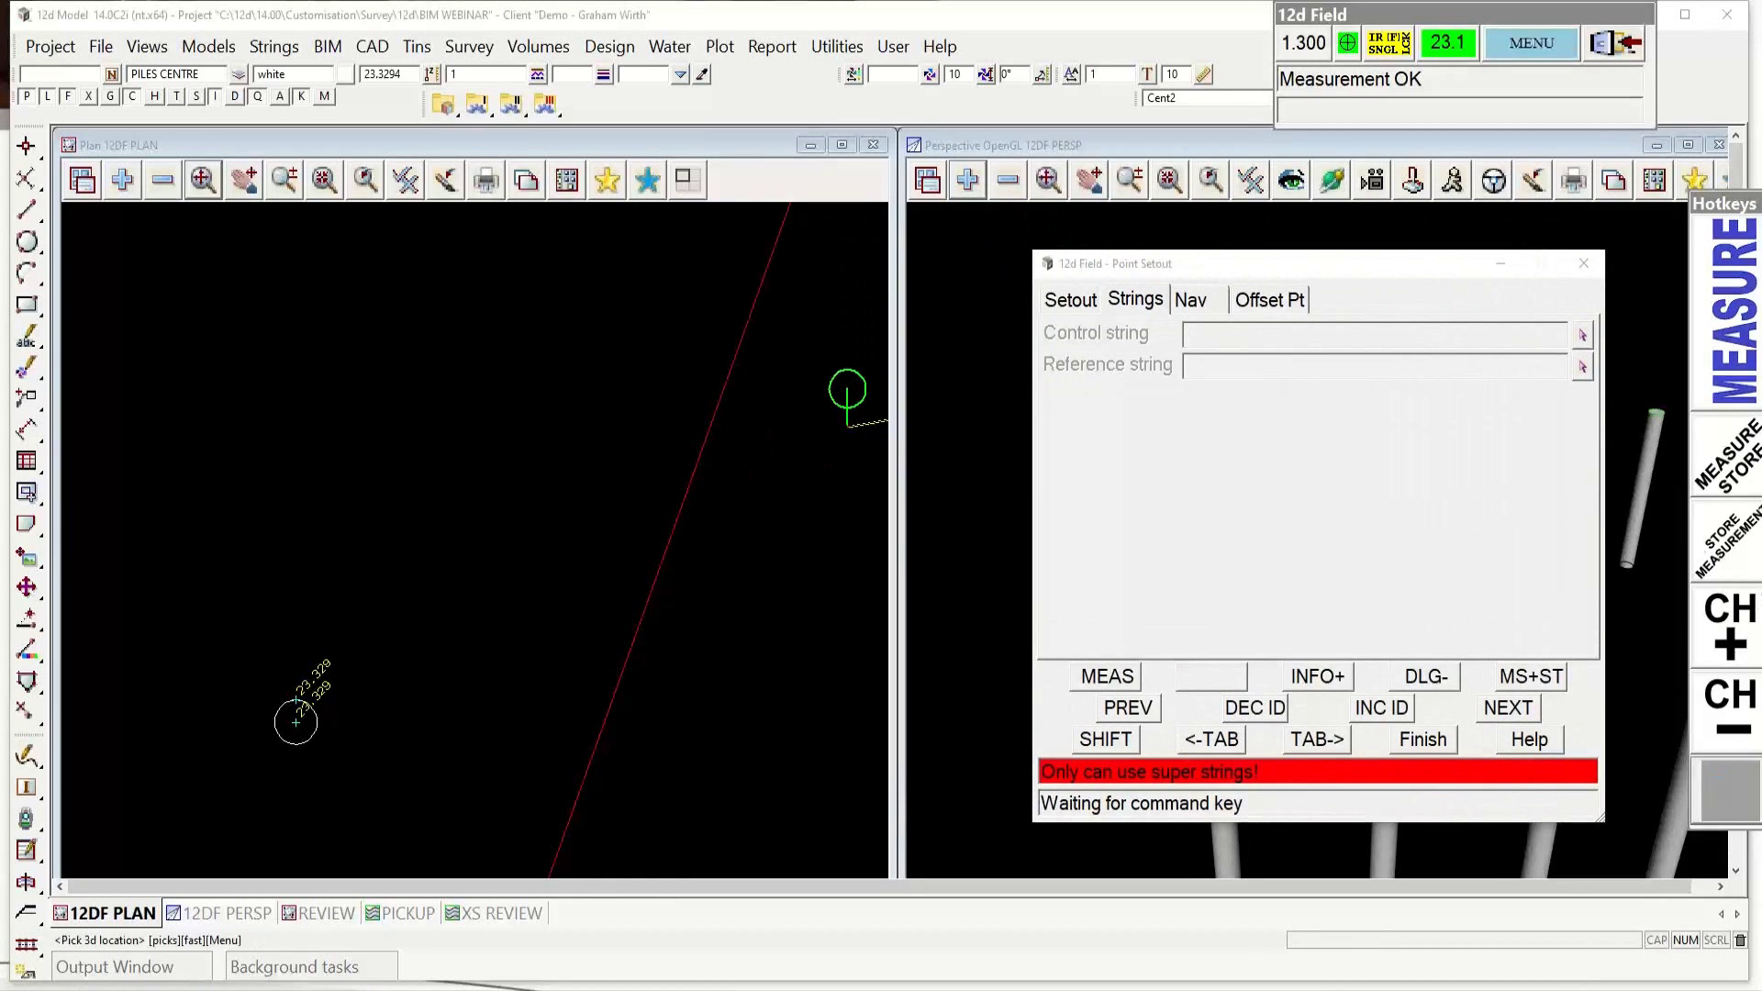
{"action": "left_click", "coordinate": [306, 753]}
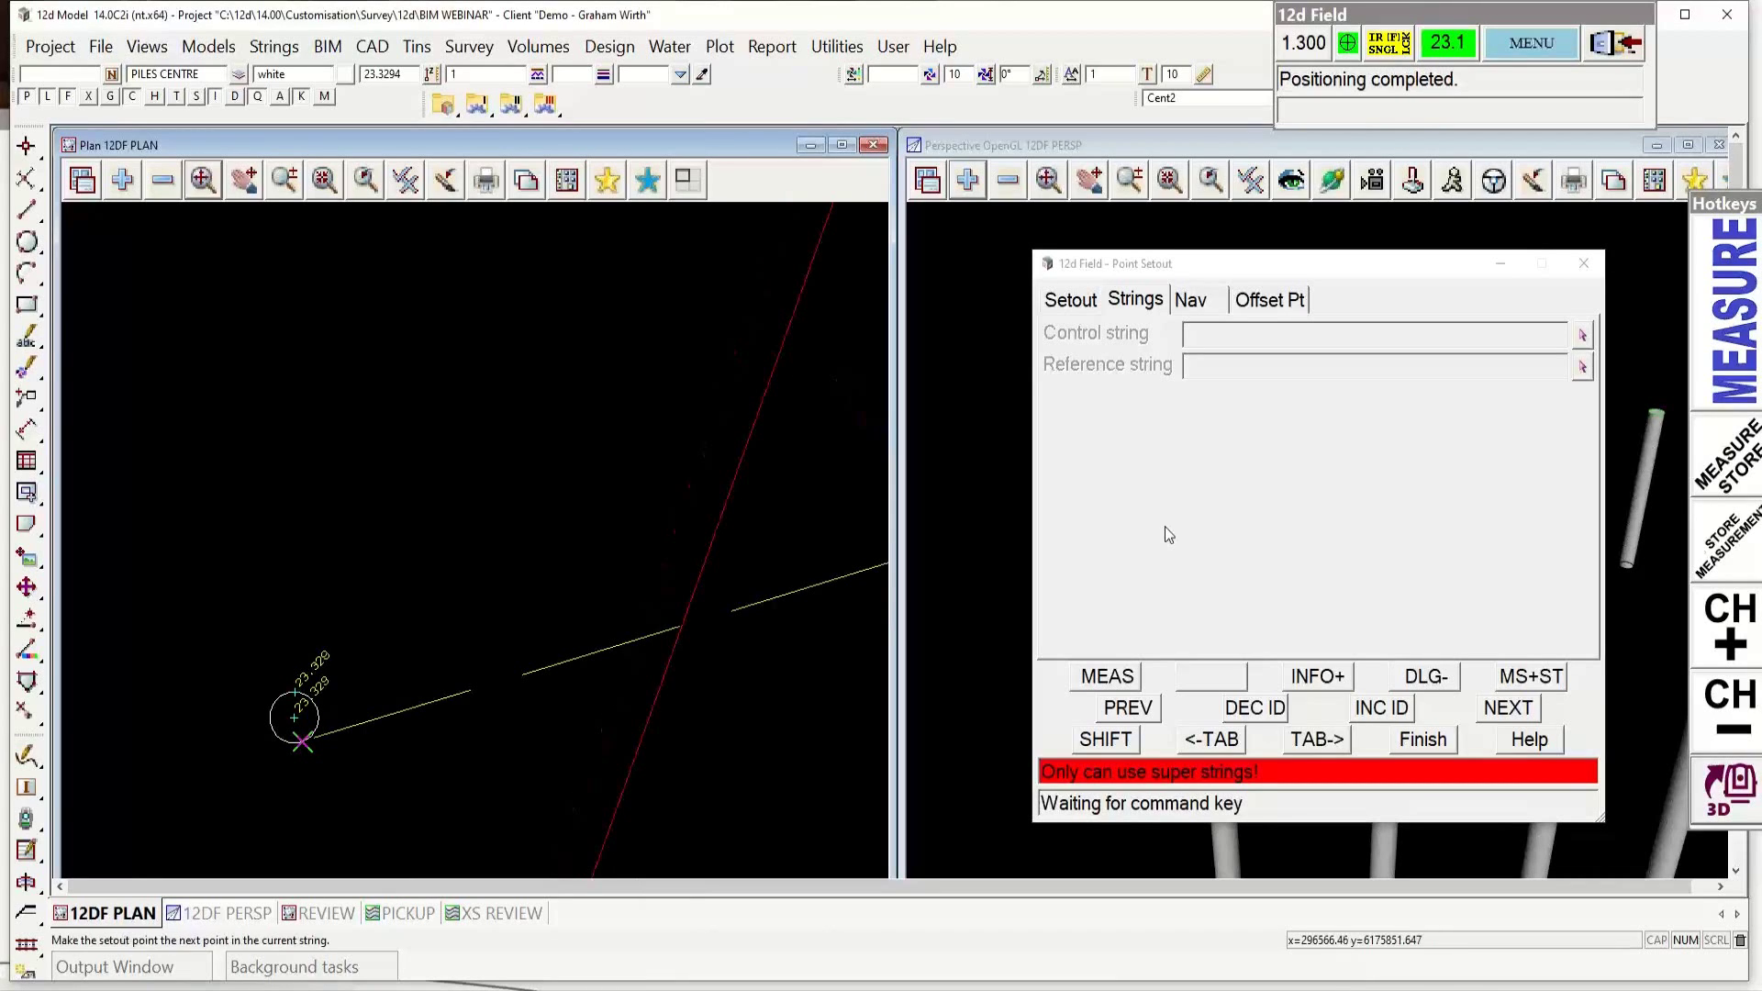
Step: Measure at pile P3 with a target height of 1.3, review the setout navigation values, and close the point setout
{"action": "left_click", "coordinate": [1107, 676]}
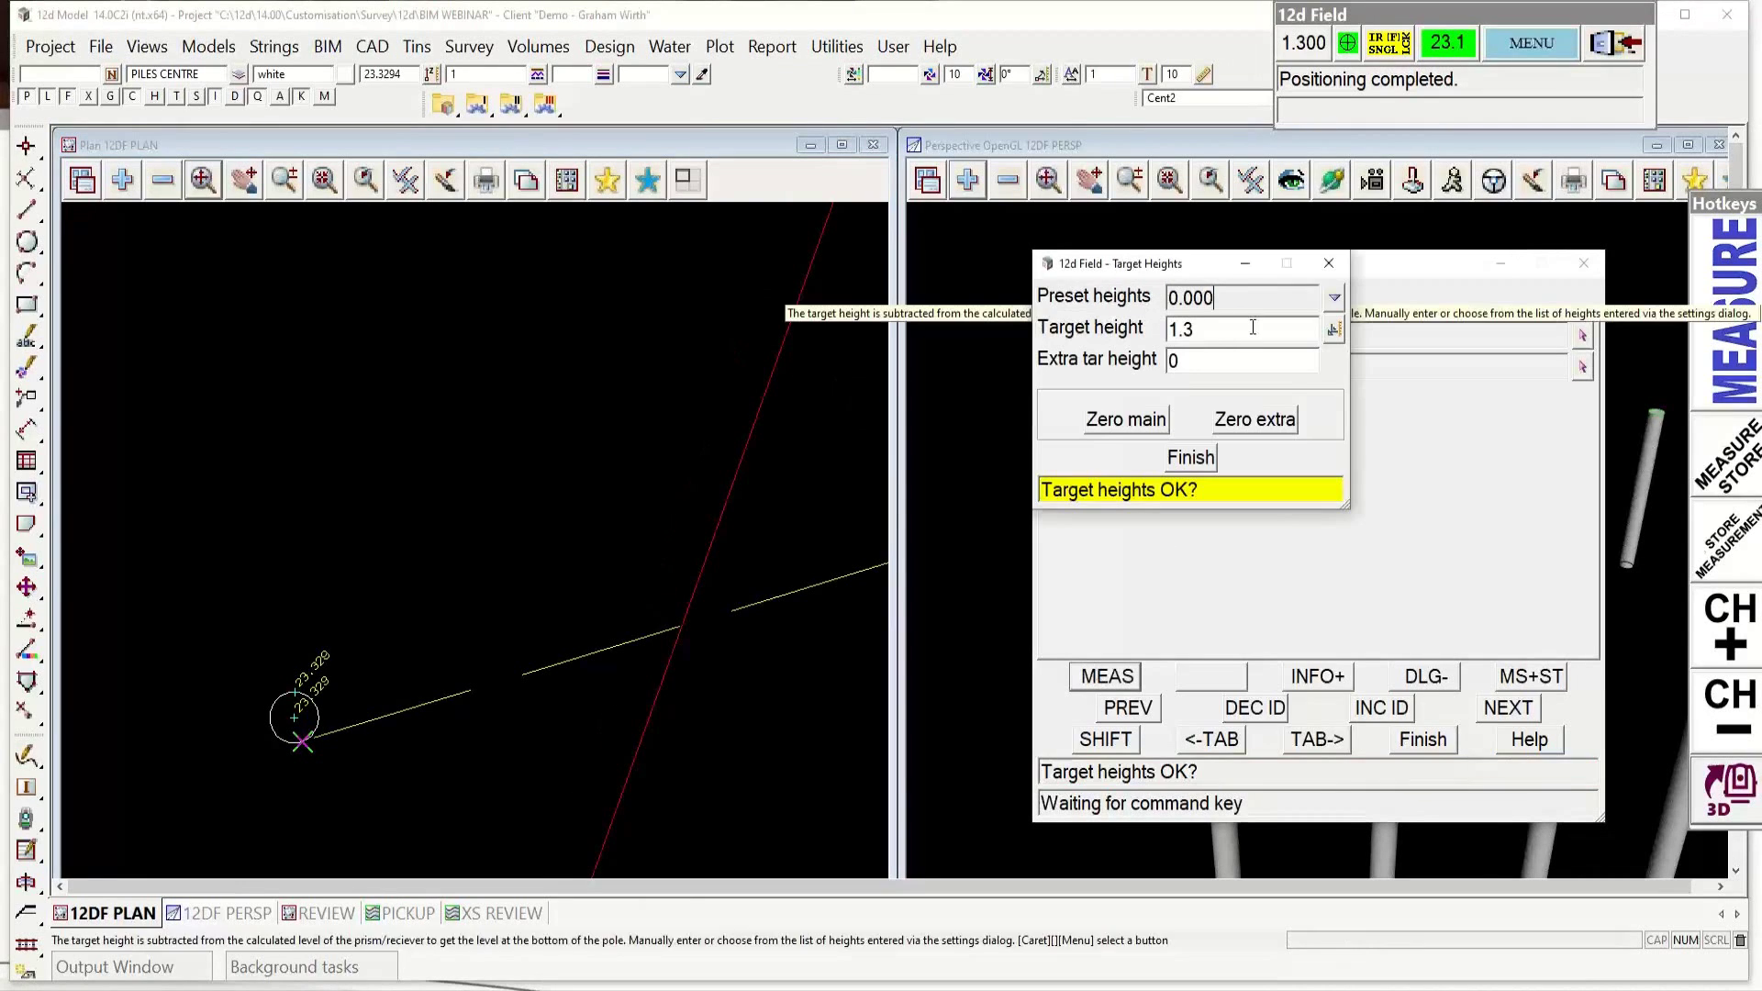
{"action": "left_click", "coordinate": [1190, 458]}
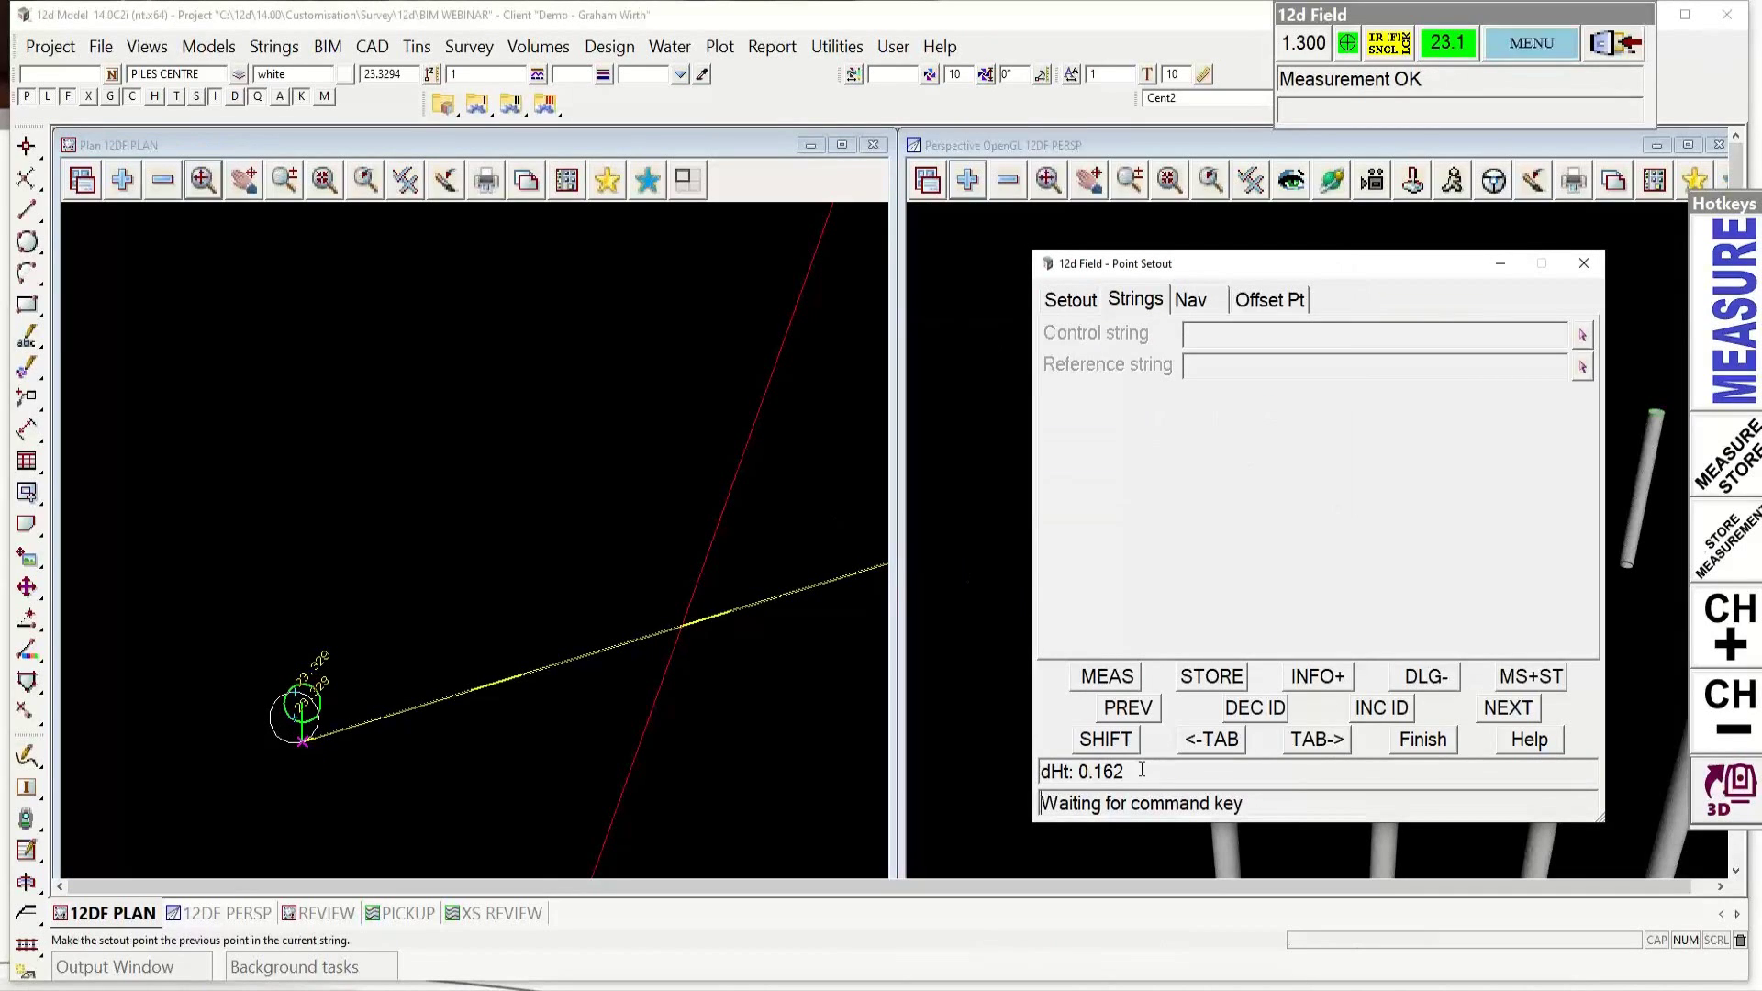
{"action": "left_click", "coordinate": [1190, 299]}
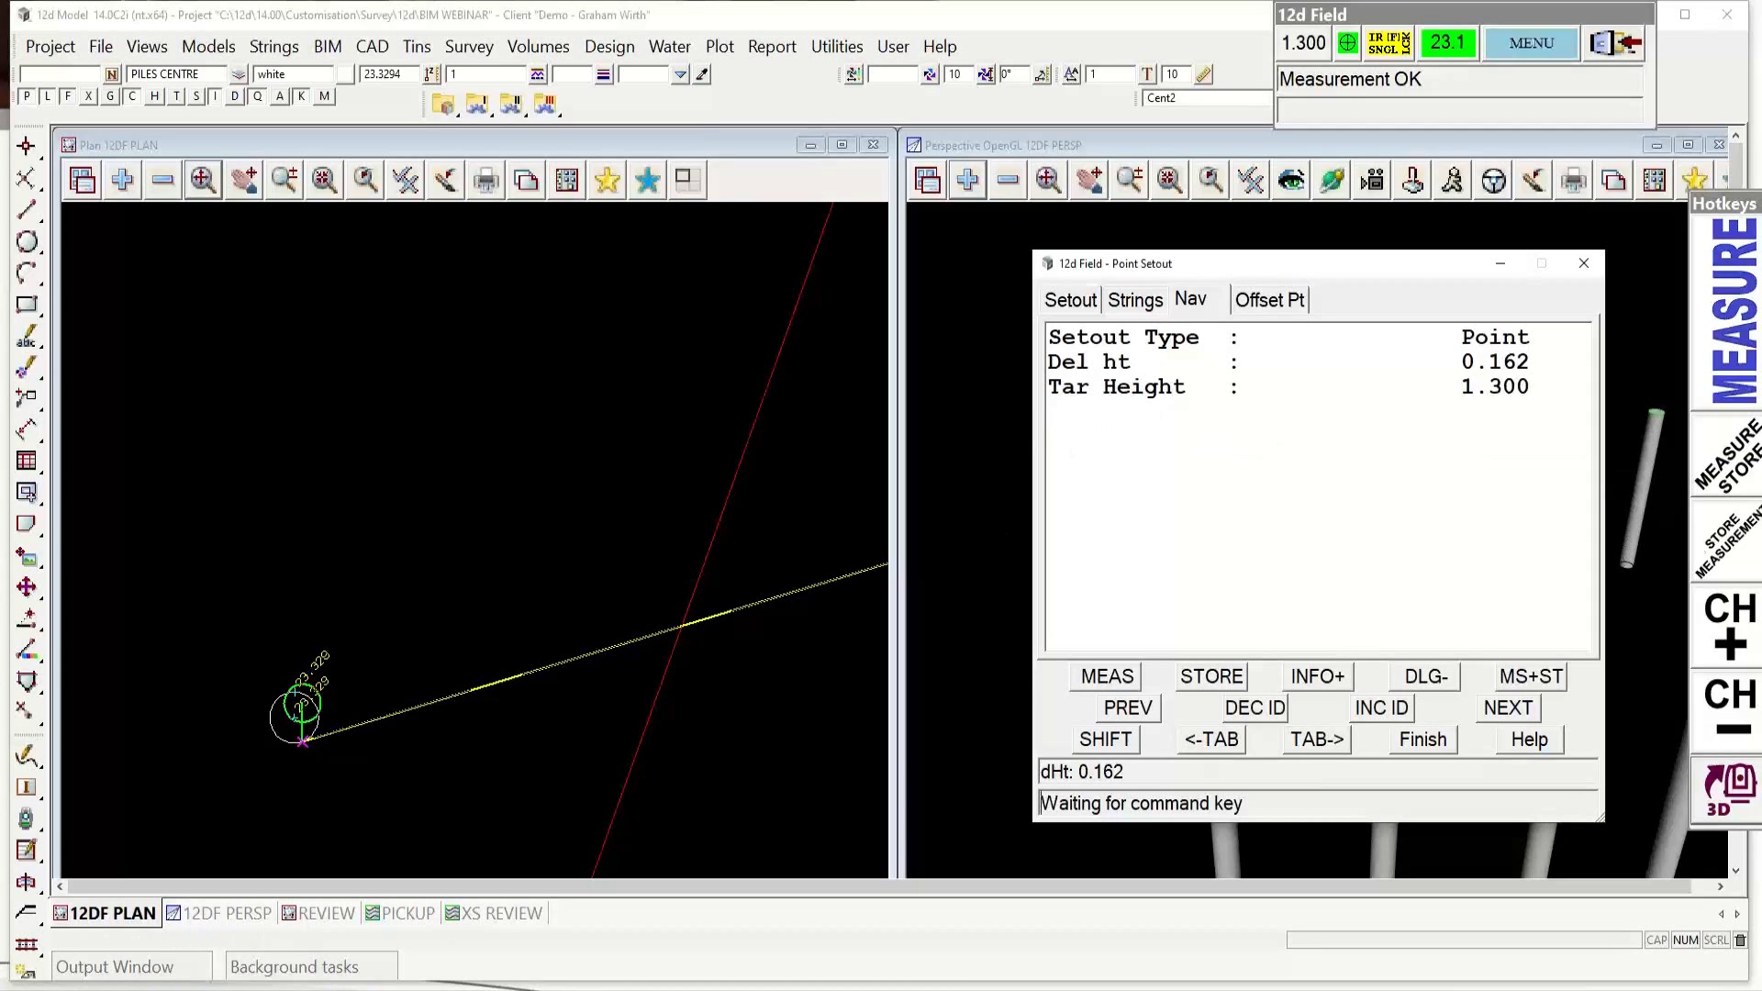
{"action": "left_click", "coordinate": [1424, 743]}
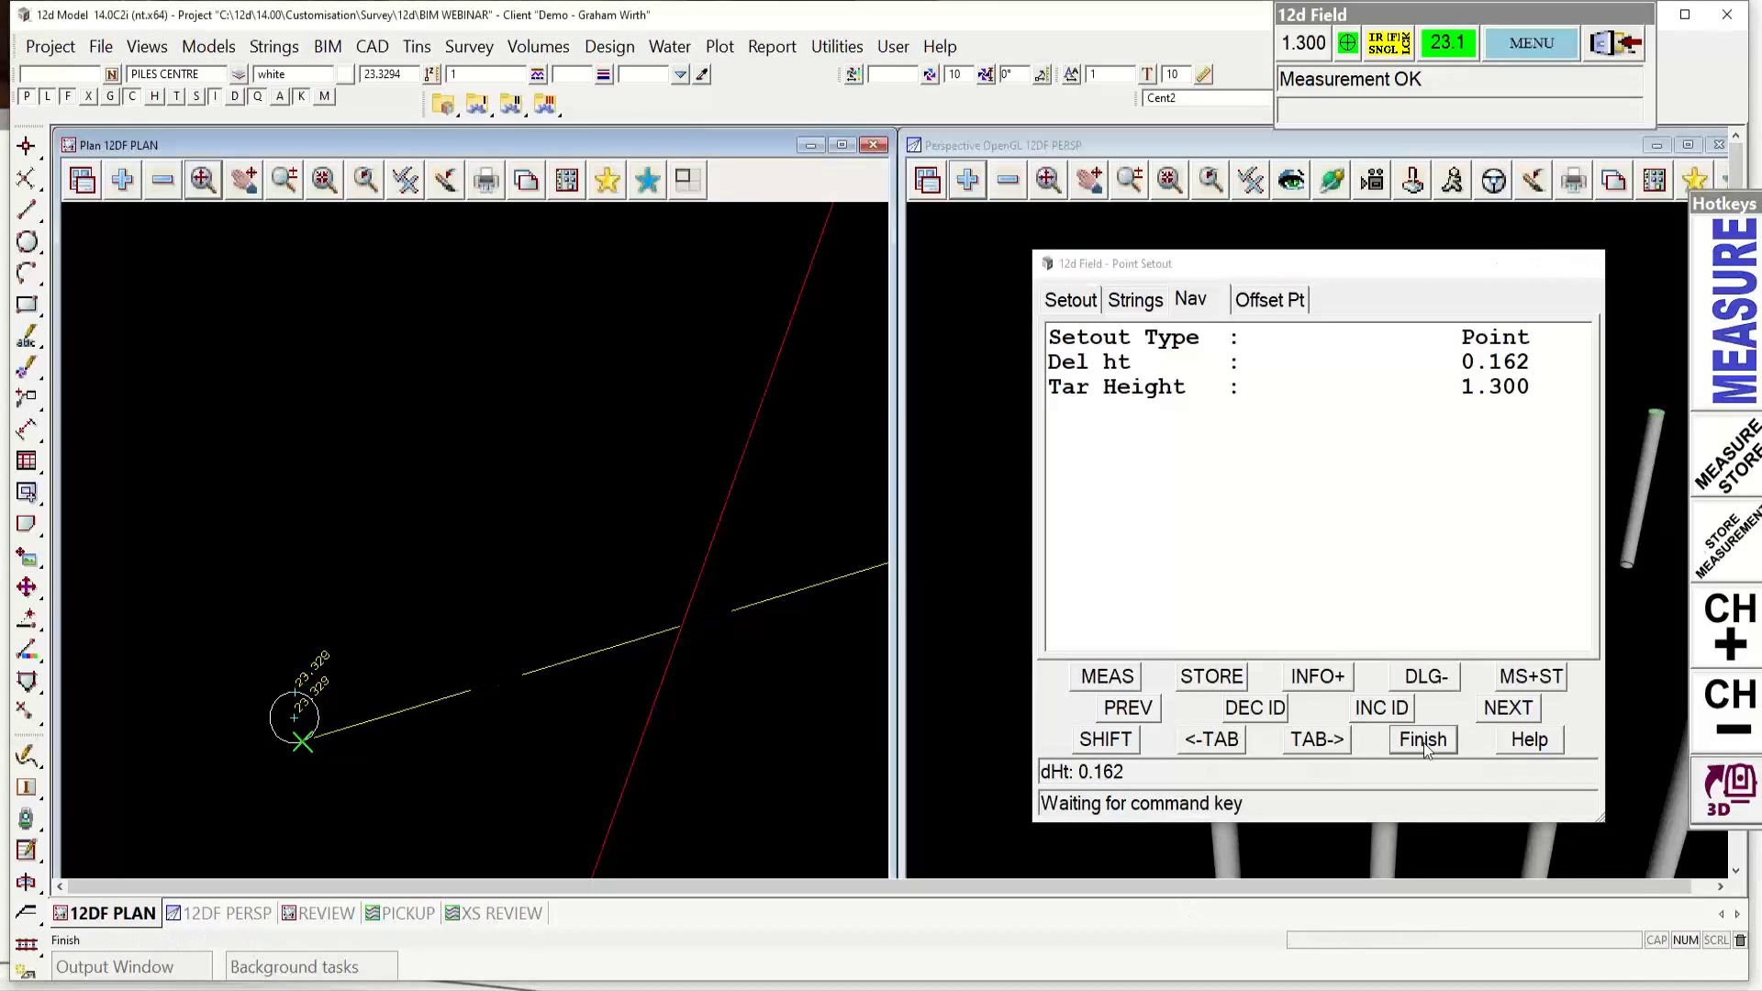
Step: Start a pile setout, move its window beside the plan, and try to select pile P3's centre point as the control string
{"action": "left_click", "coordinate": [1527, 46]}
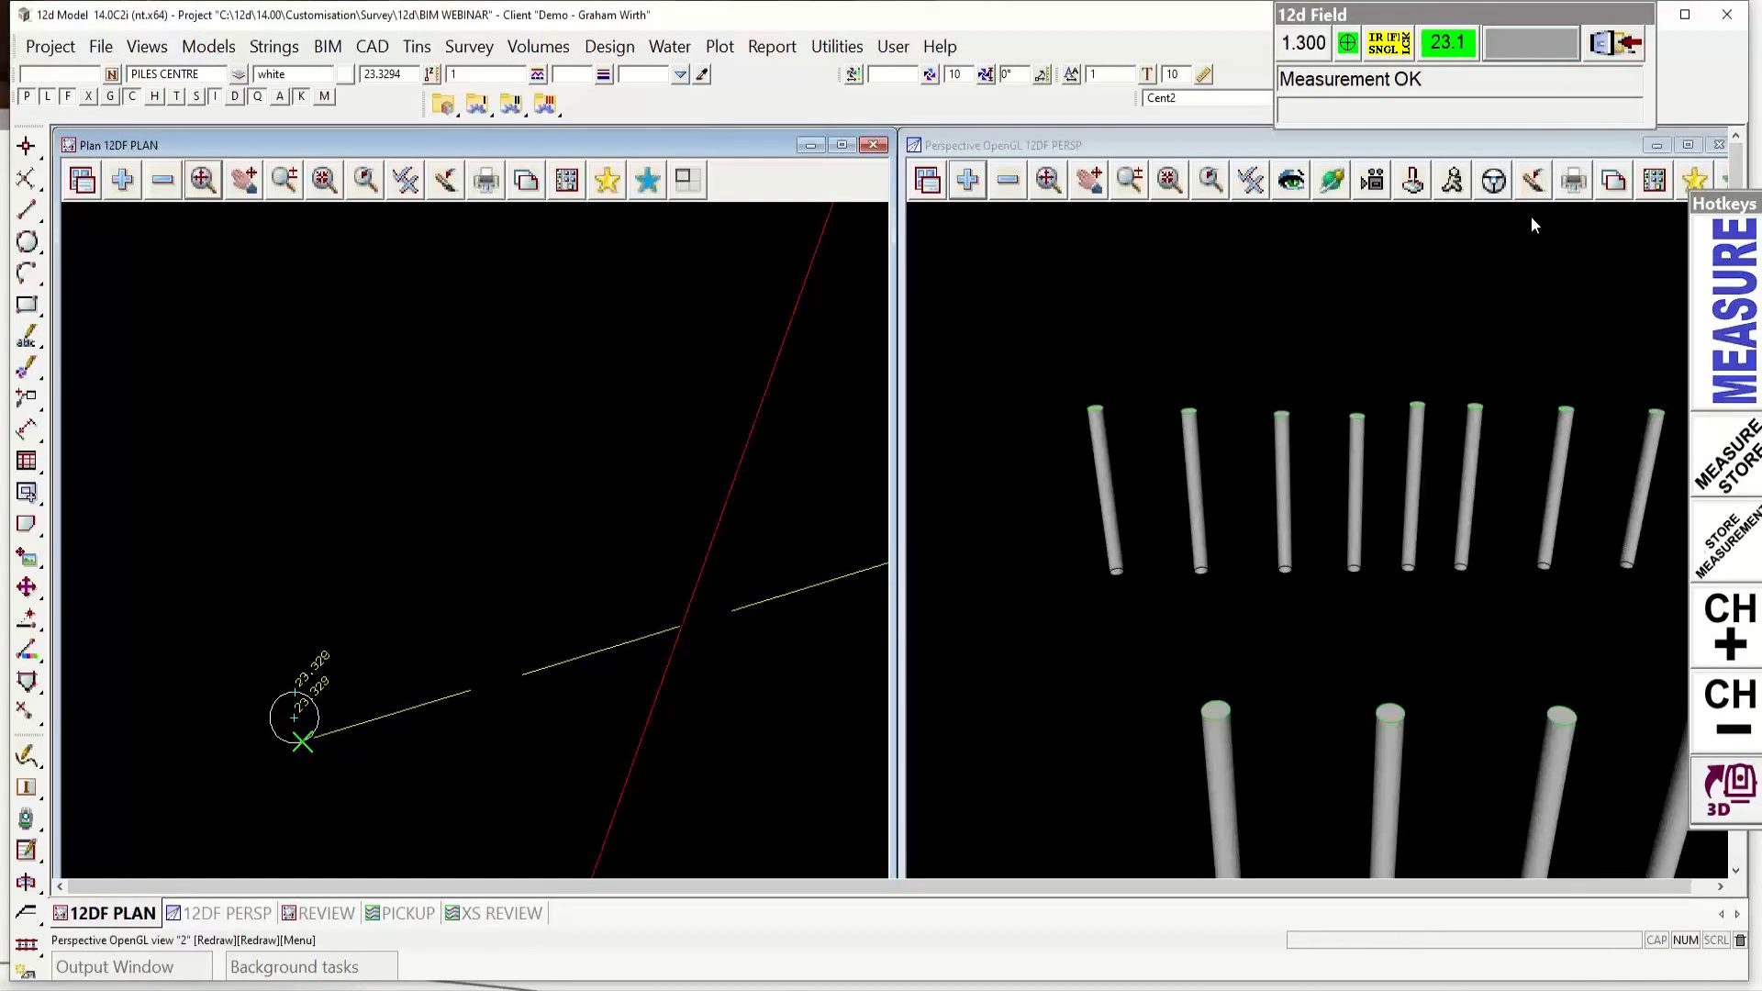
{"action": "left_click", "coordinate": [1571, 261]}
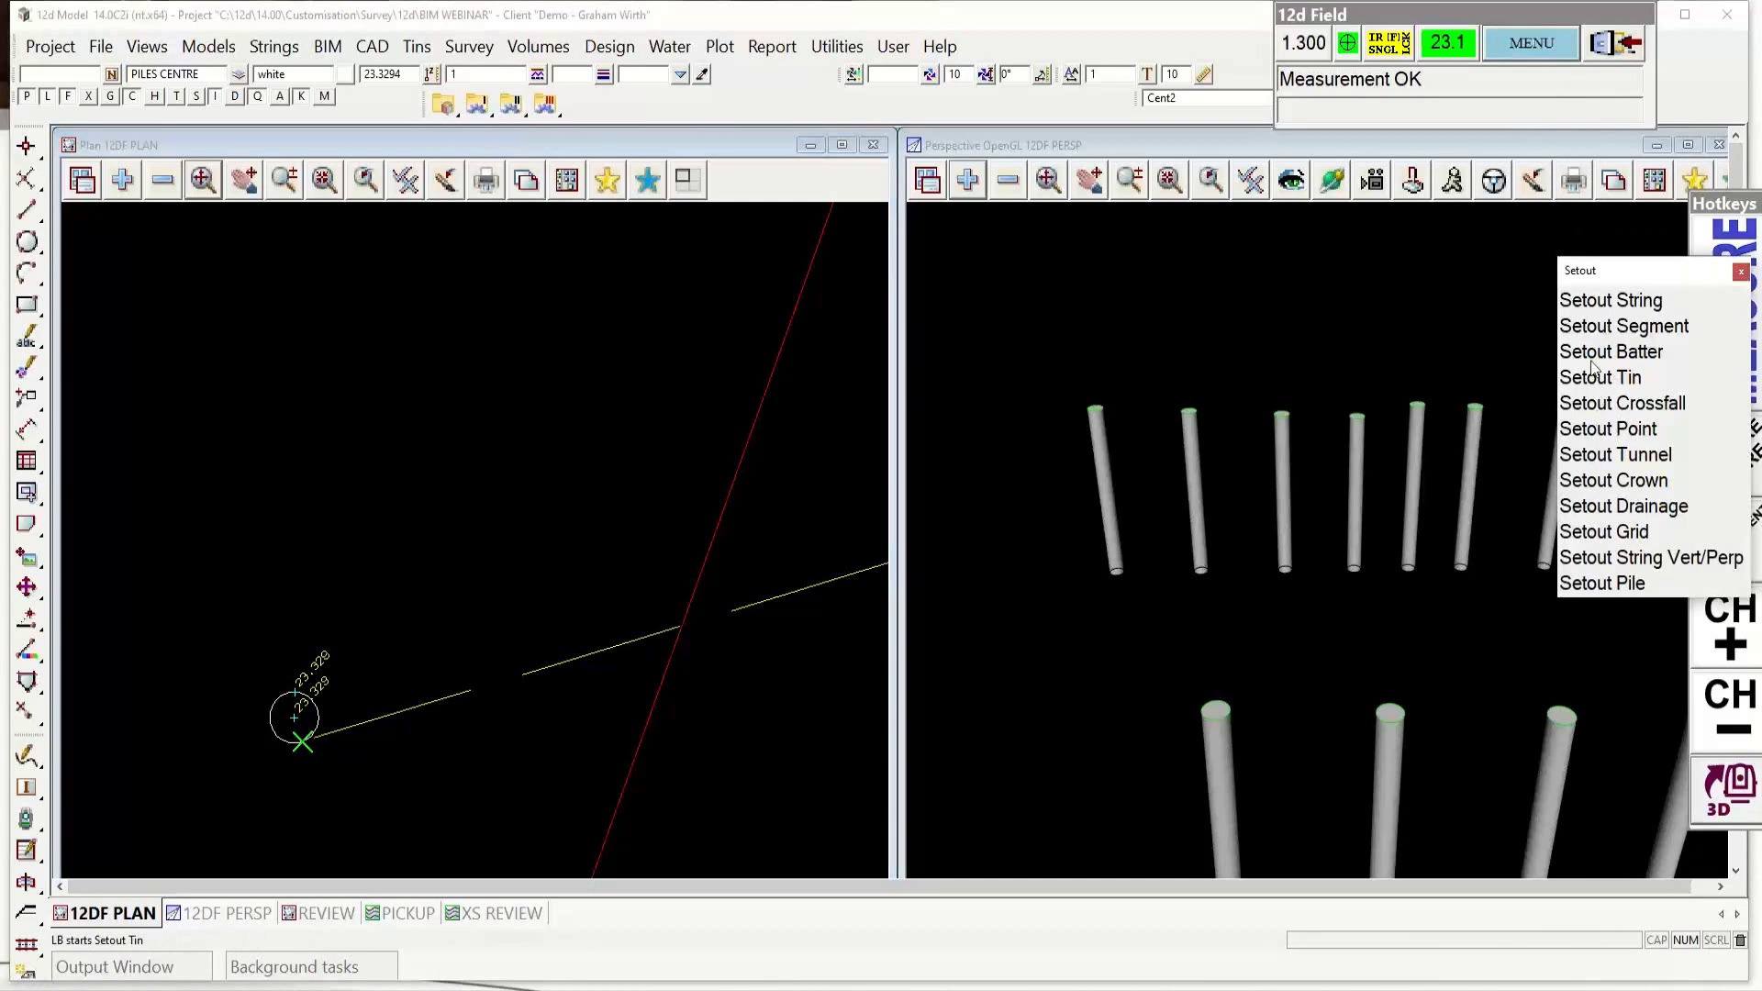
{"action": "left_click", "coordinate": [1606, 583]}
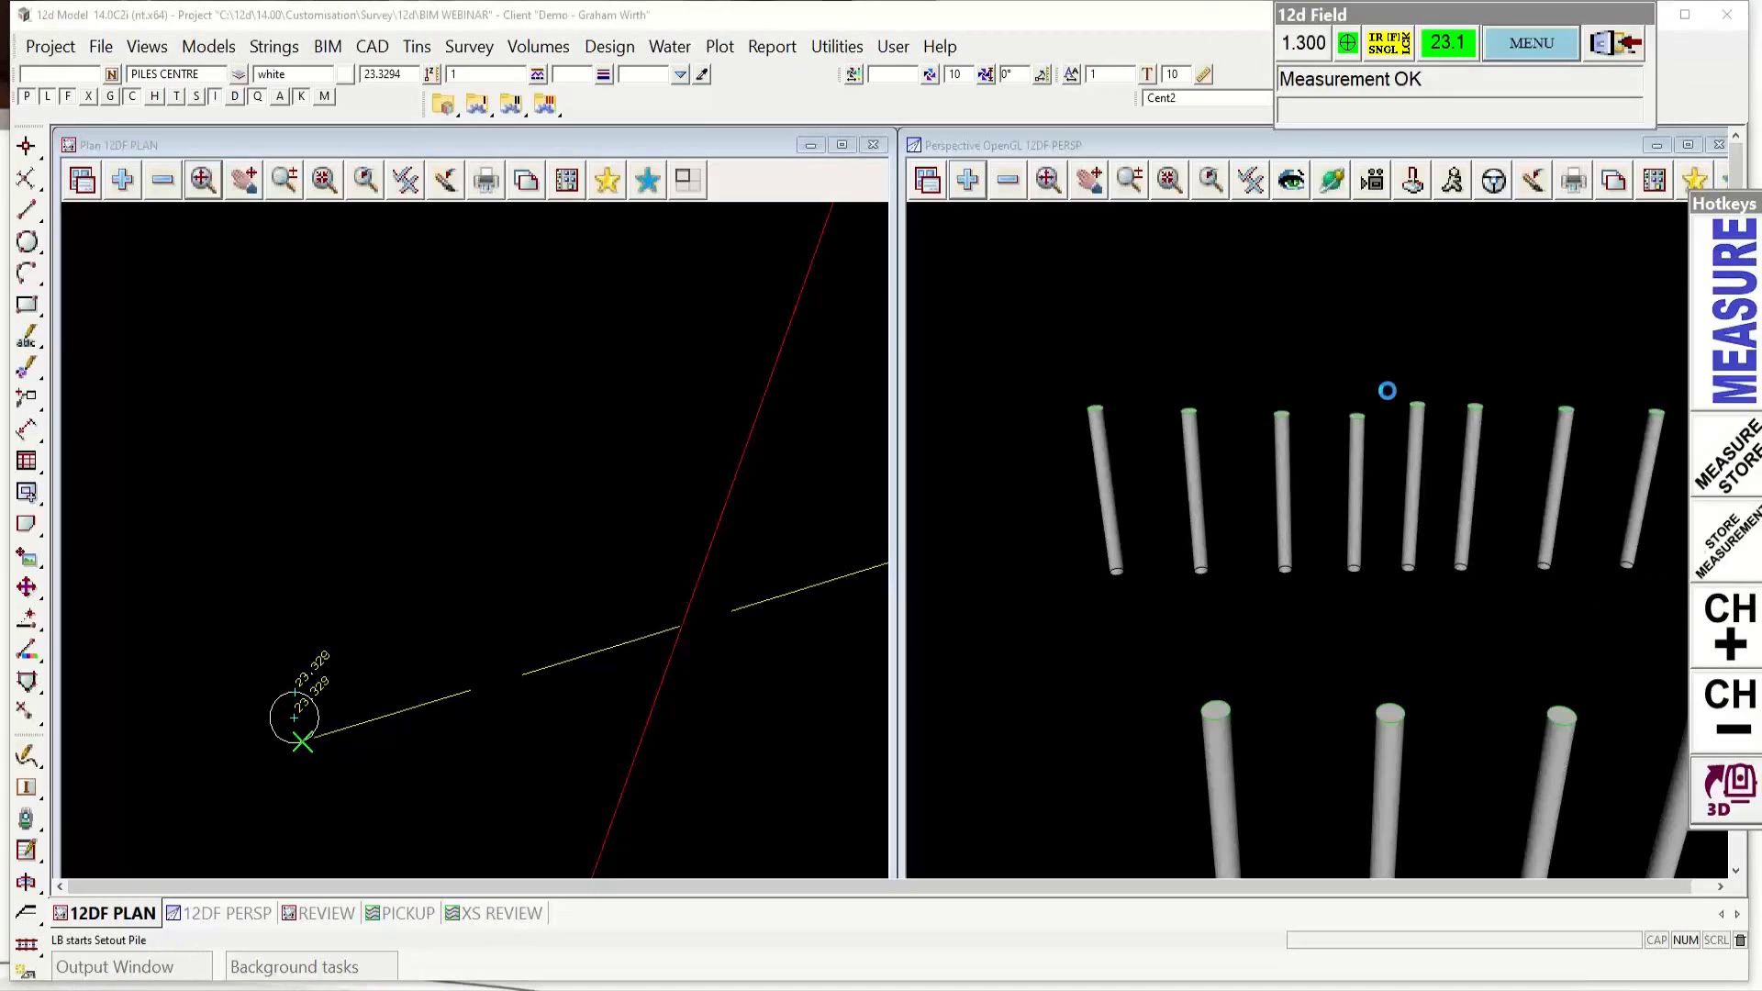
{"action": "left_click_drag", "start_coordinate": [1254, 316], "coordinate": [929, 265]}
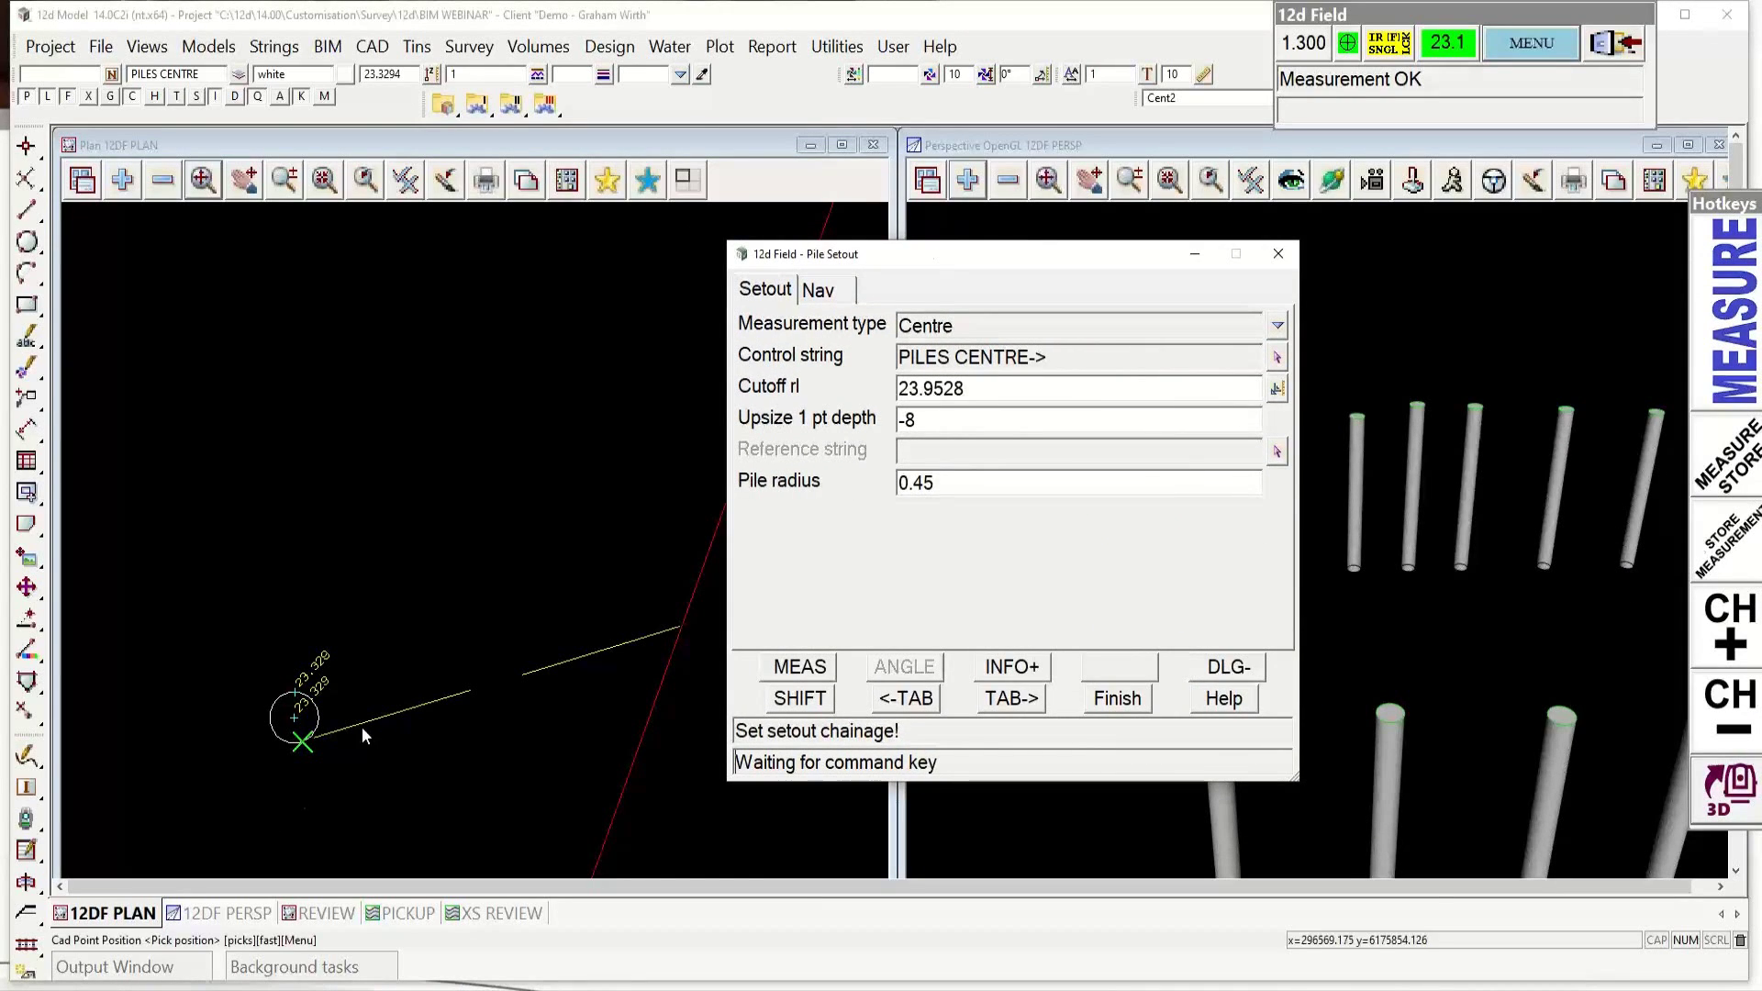
{"action": "left_click", "coordinate": [1276, 354]}
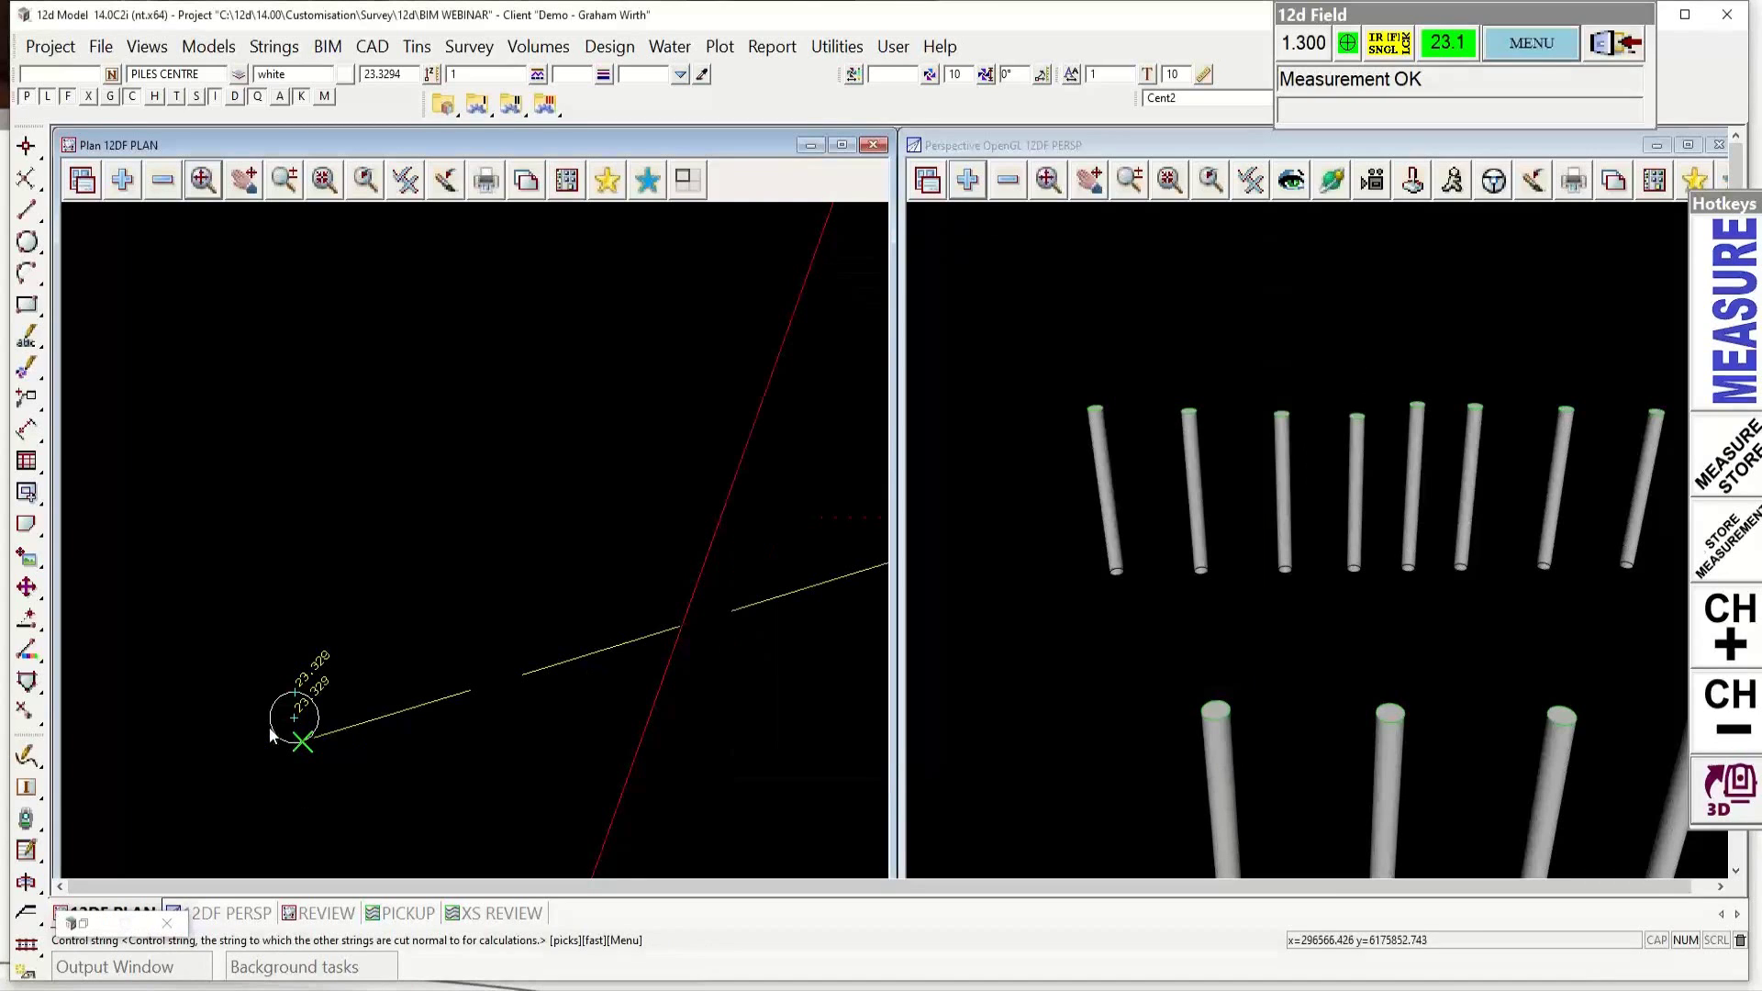
{"action": "left_click", "coordinate": [270, 731]}
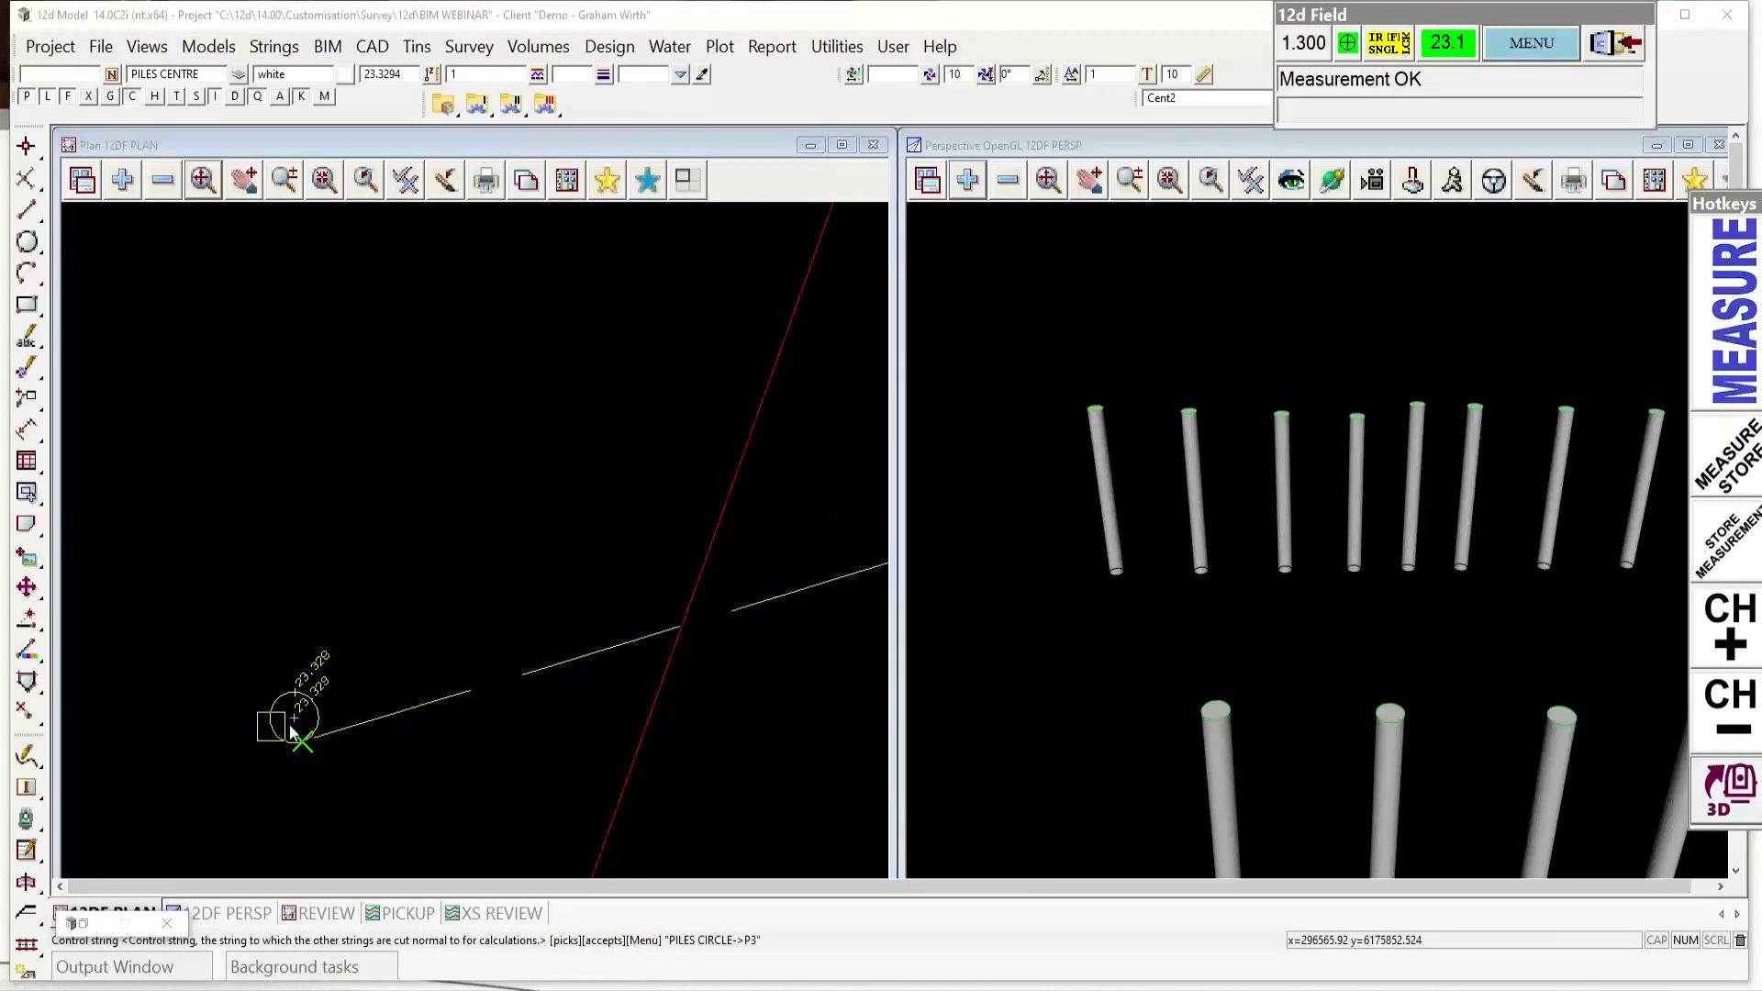
{"action": "left_click", "coordinate": [296, 717]}
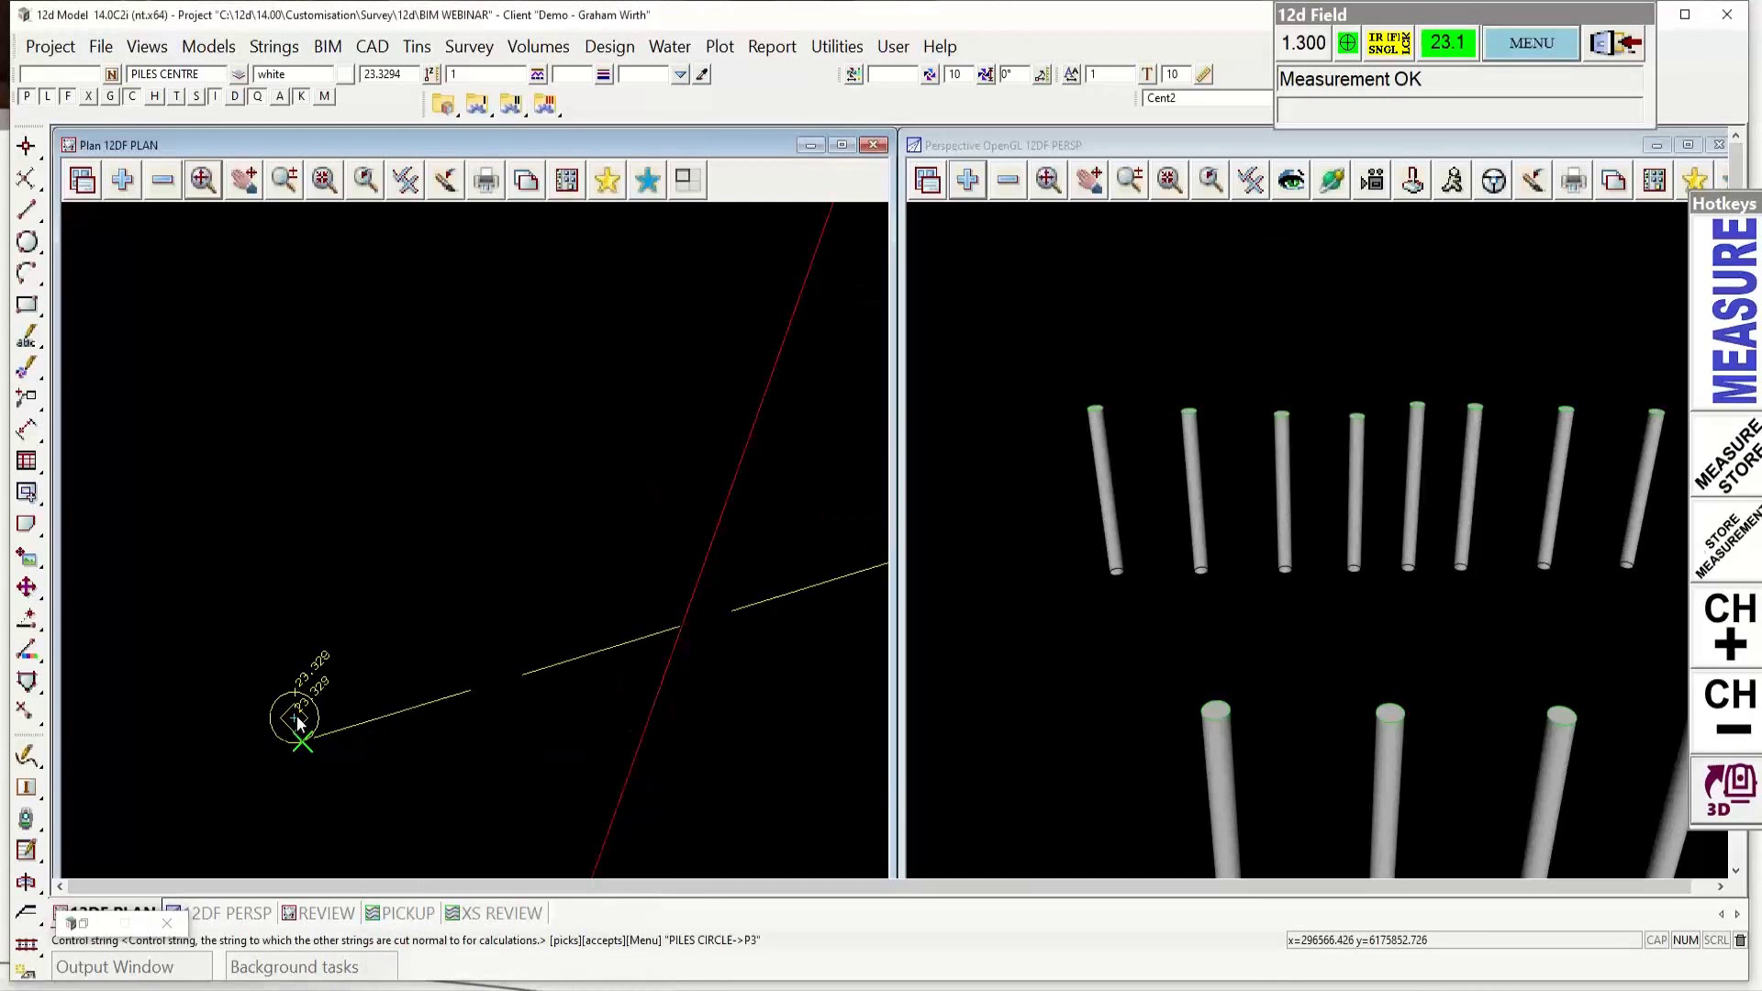
{"action": "left_click", "coordinate": [399, 774]}
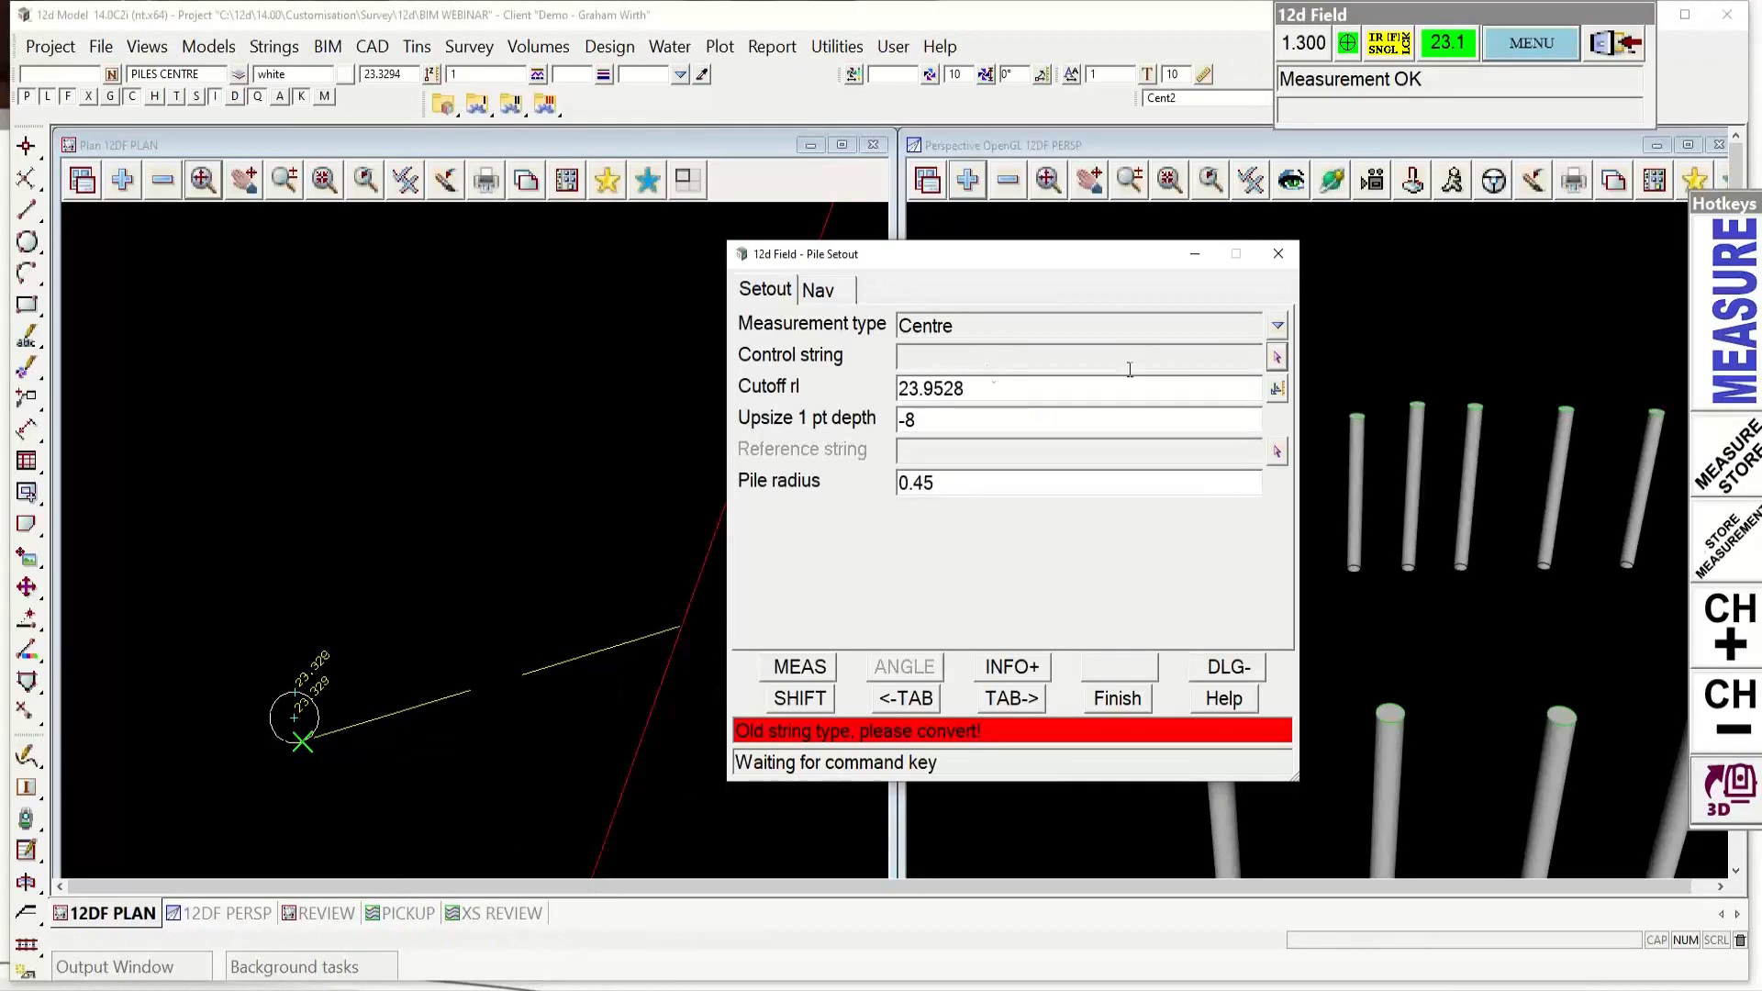
Step: Retry the control string selection at pile P3, picking around its centre point and circle edge
{"action": "left_click", "coordinate": [1278, 362]}
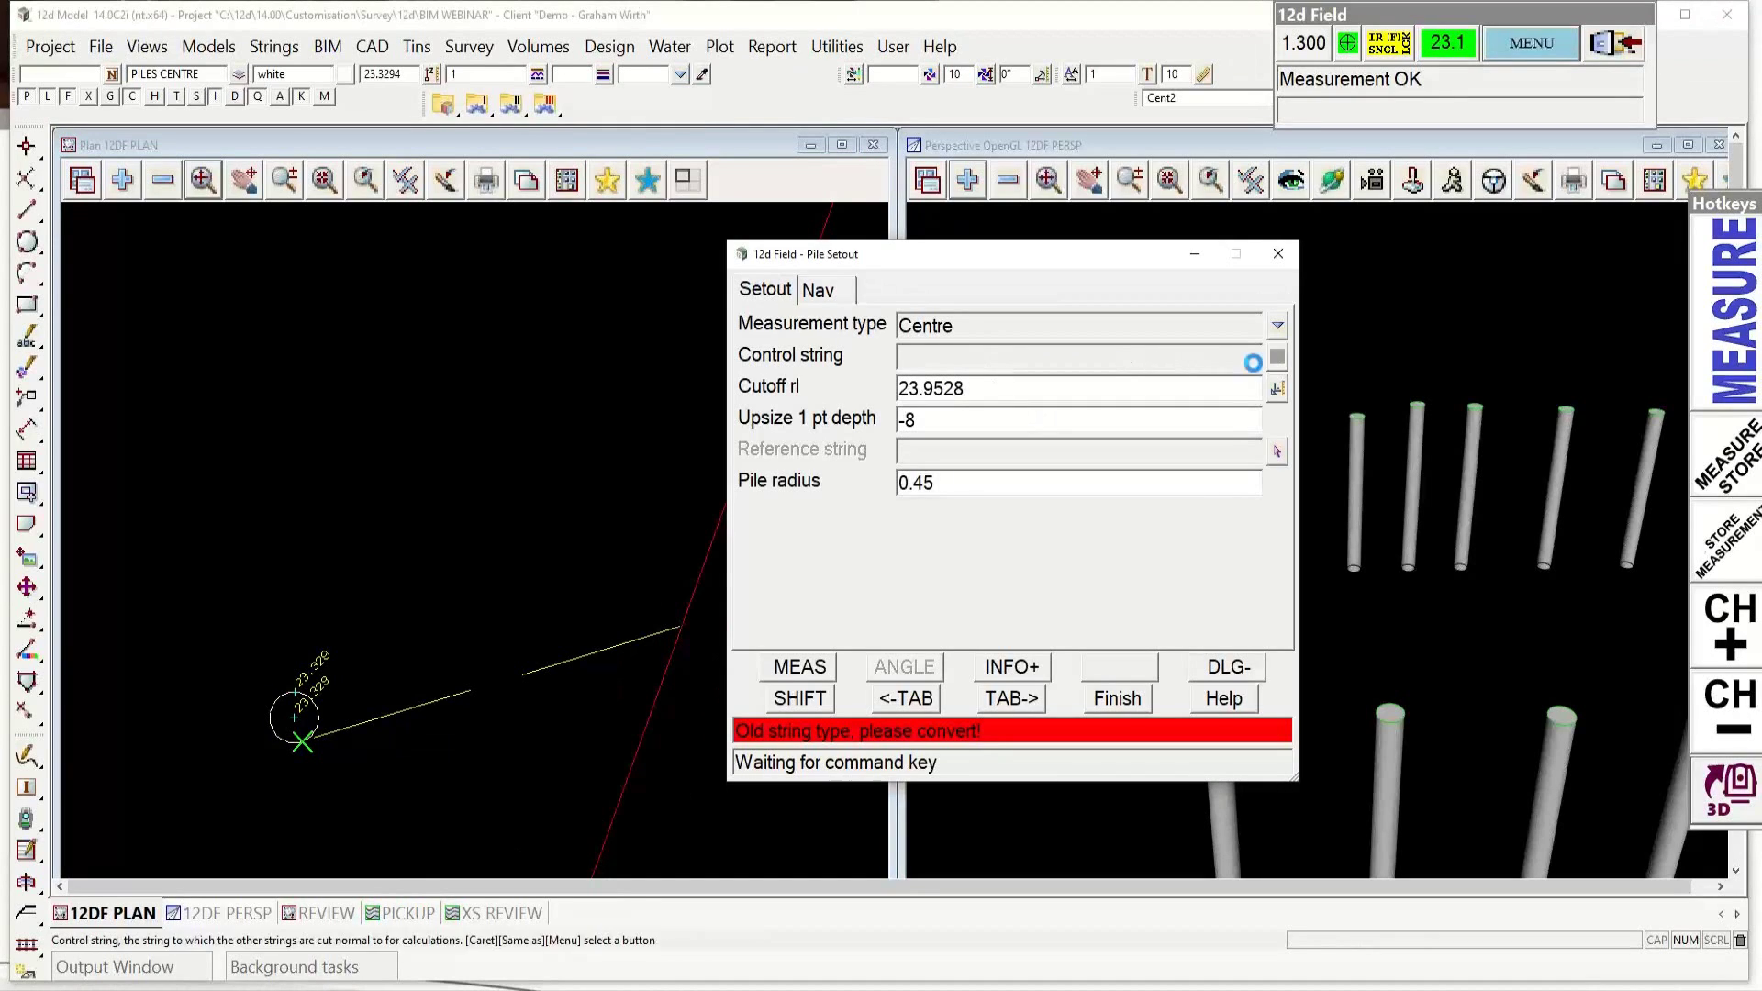
{"action": "left_click", "coordinate": [297, 725]}
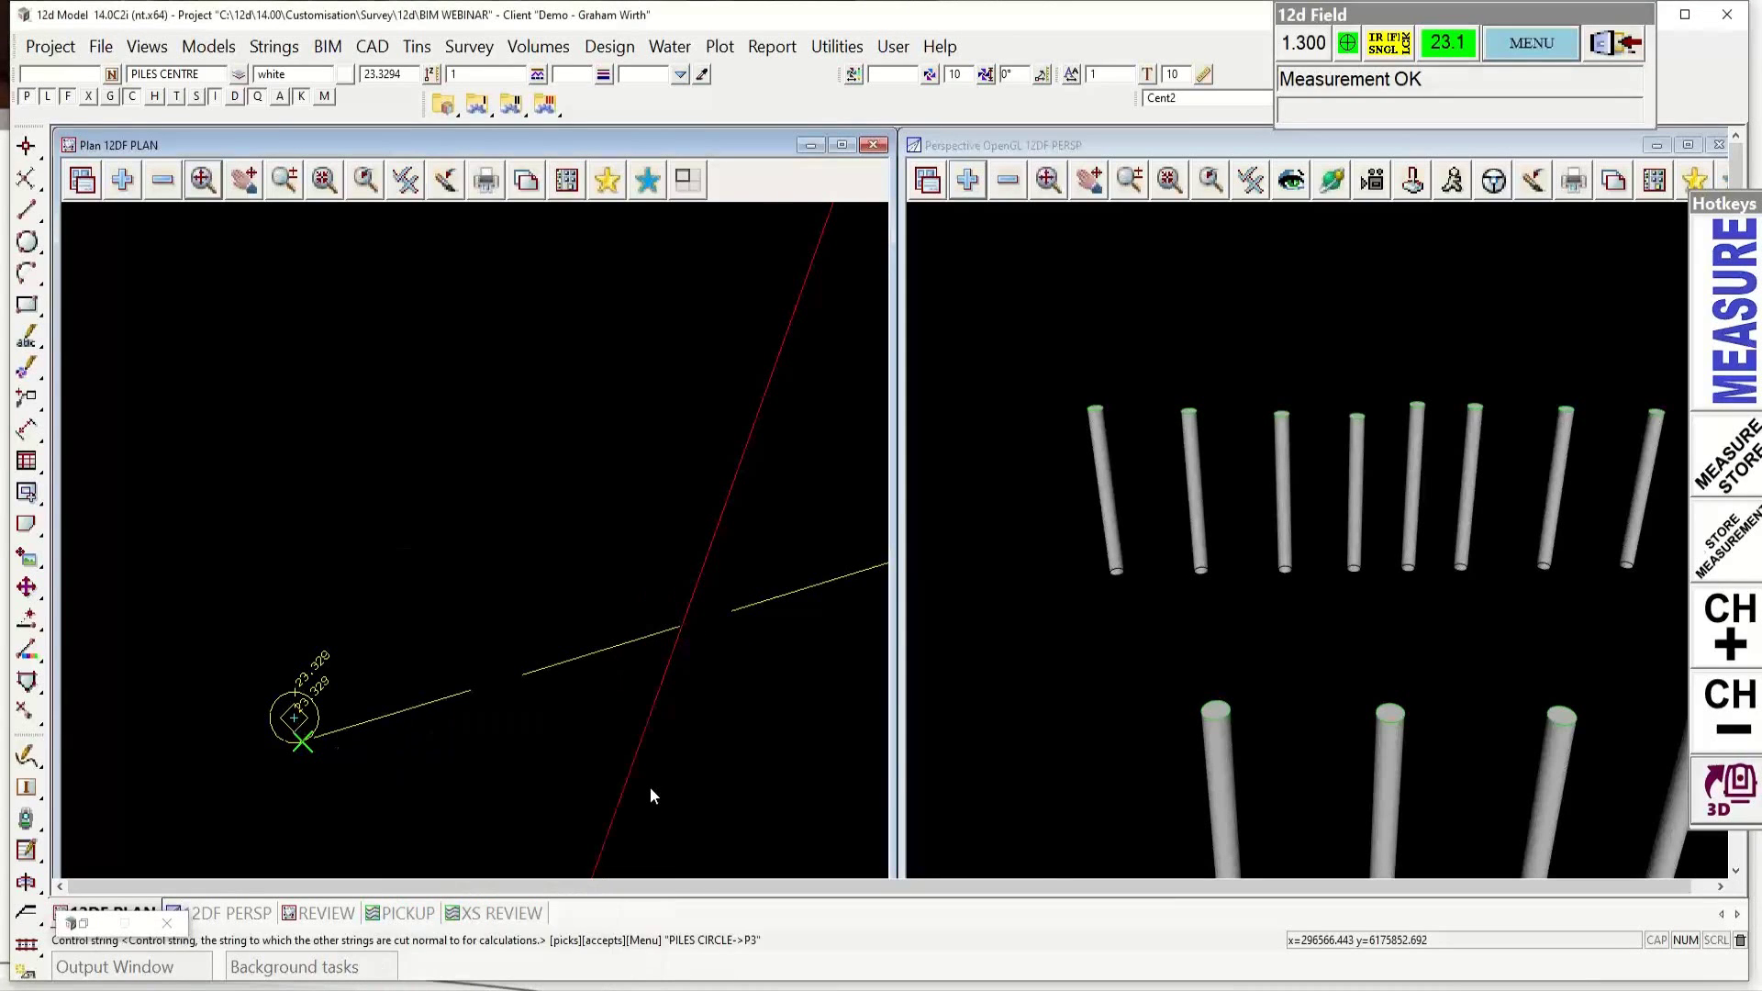
{"action": "middle_click", "coordinate": [650, 786]}
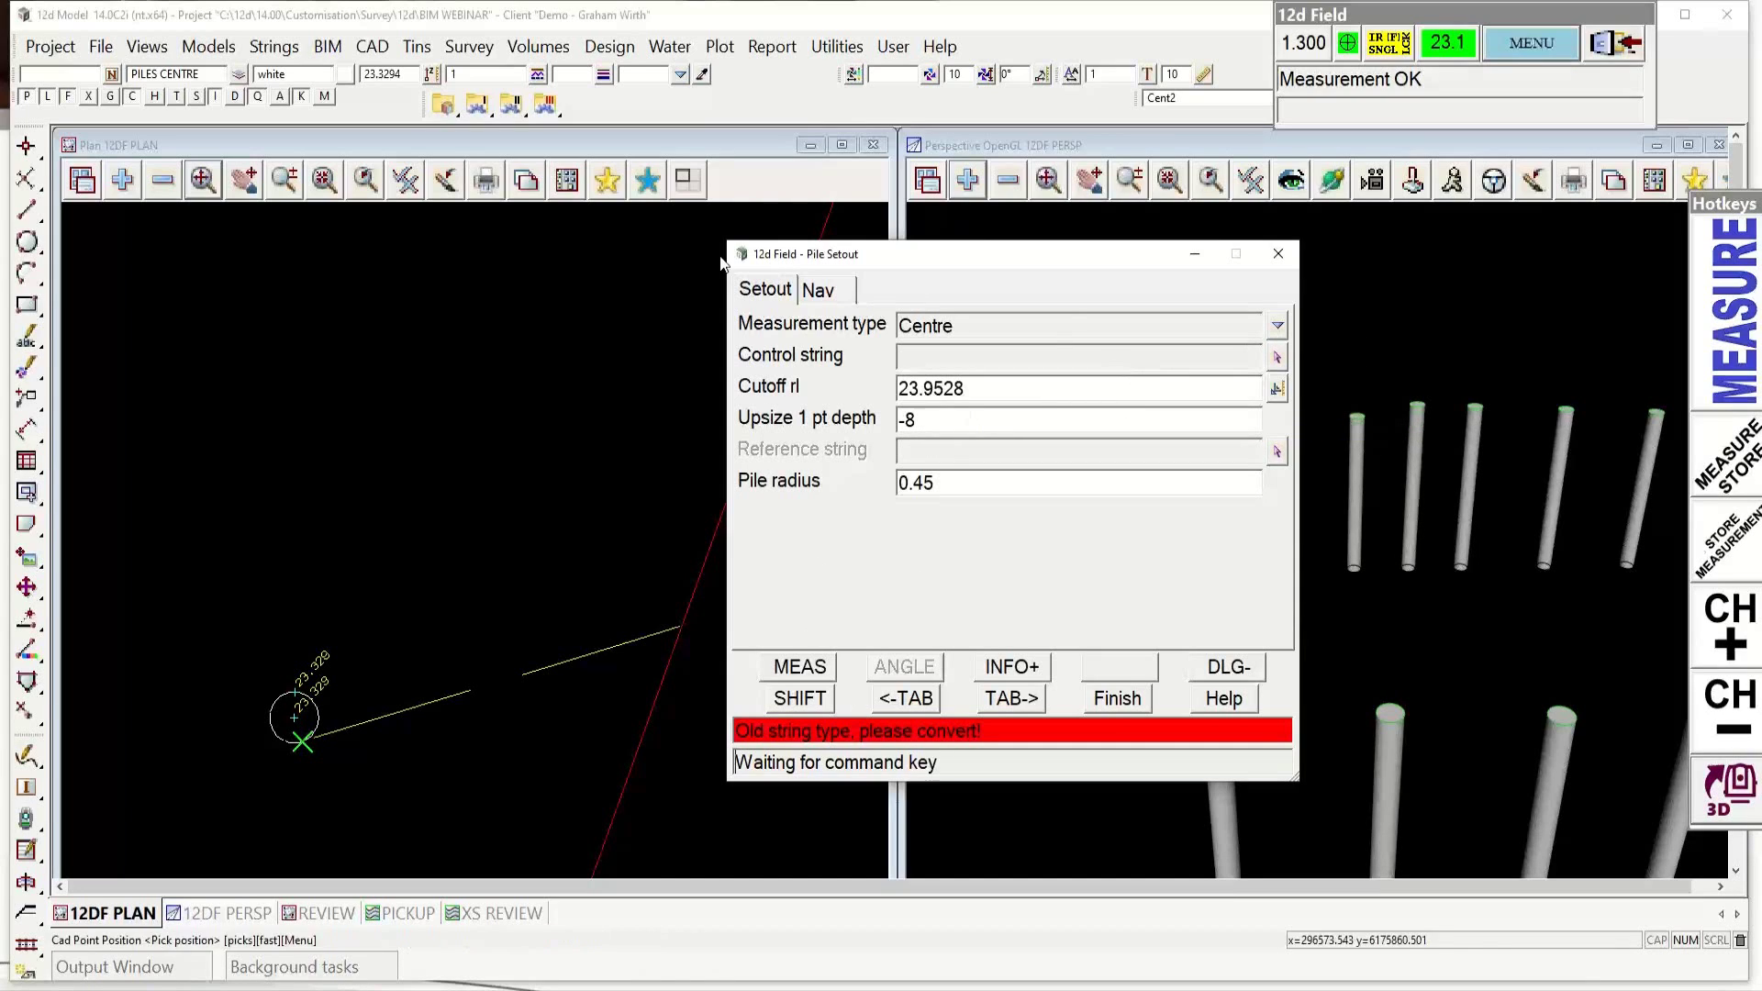
{"action": "left_click", "coordinate": [1278, 325]}
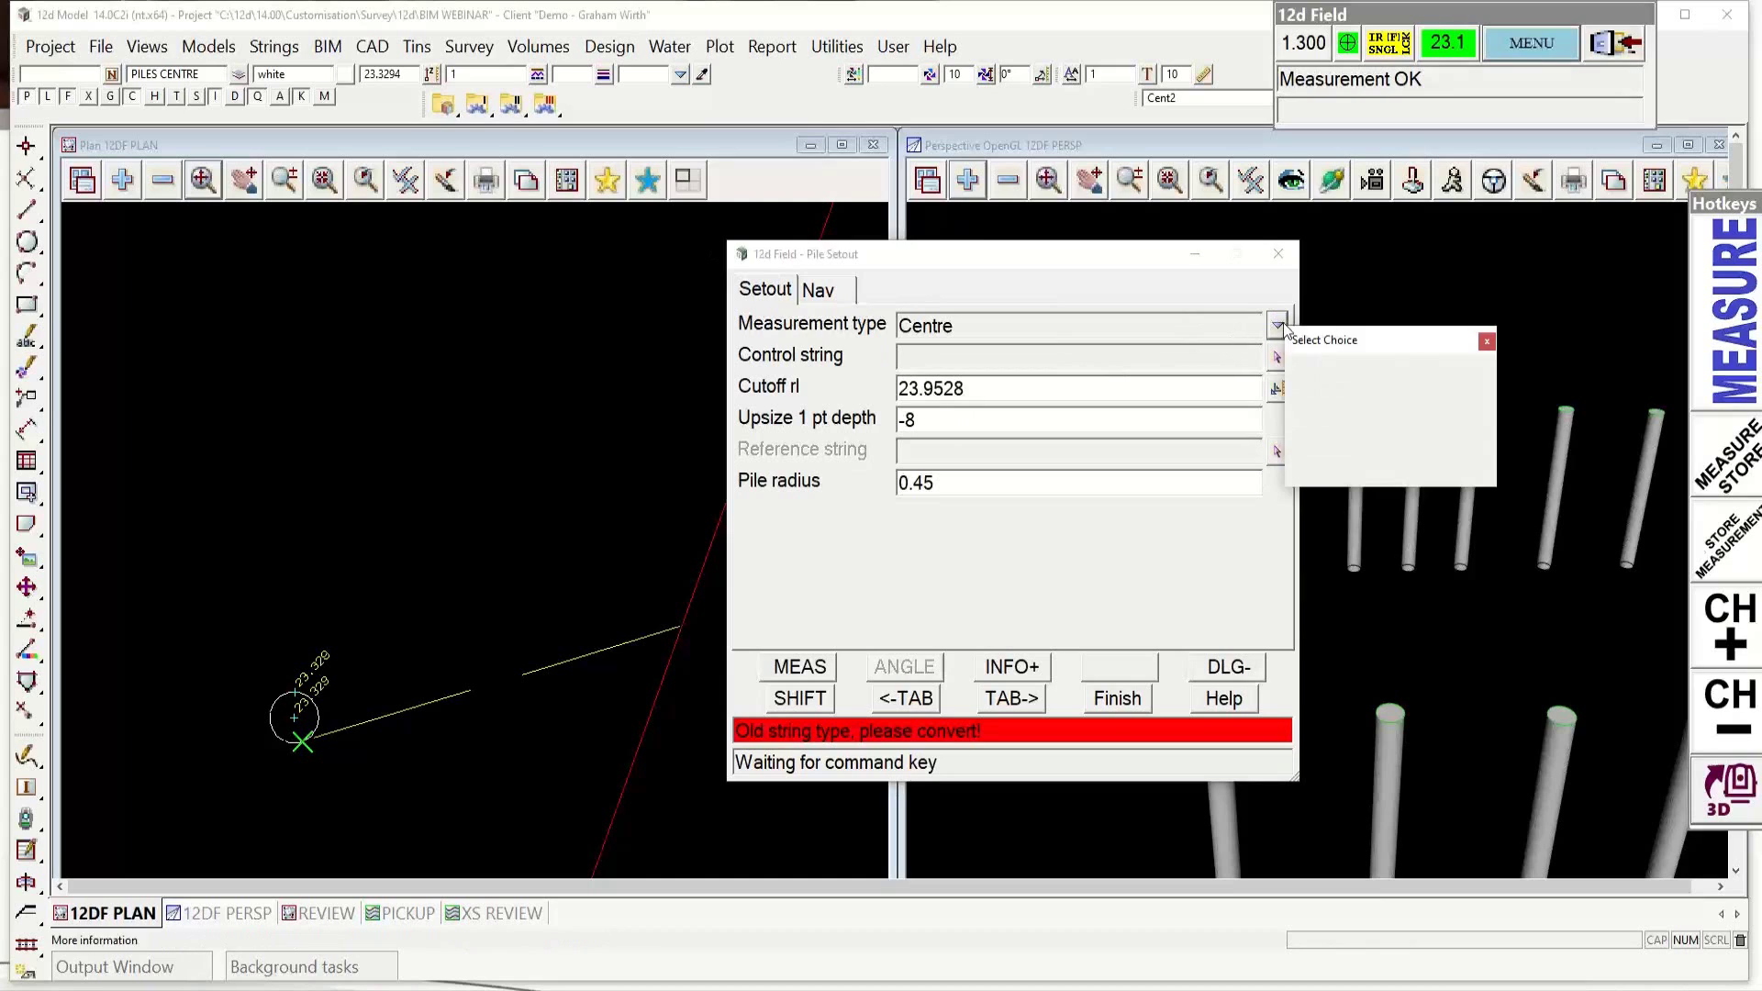
{"action": "left_click", "coordinate": [1487, 341]}
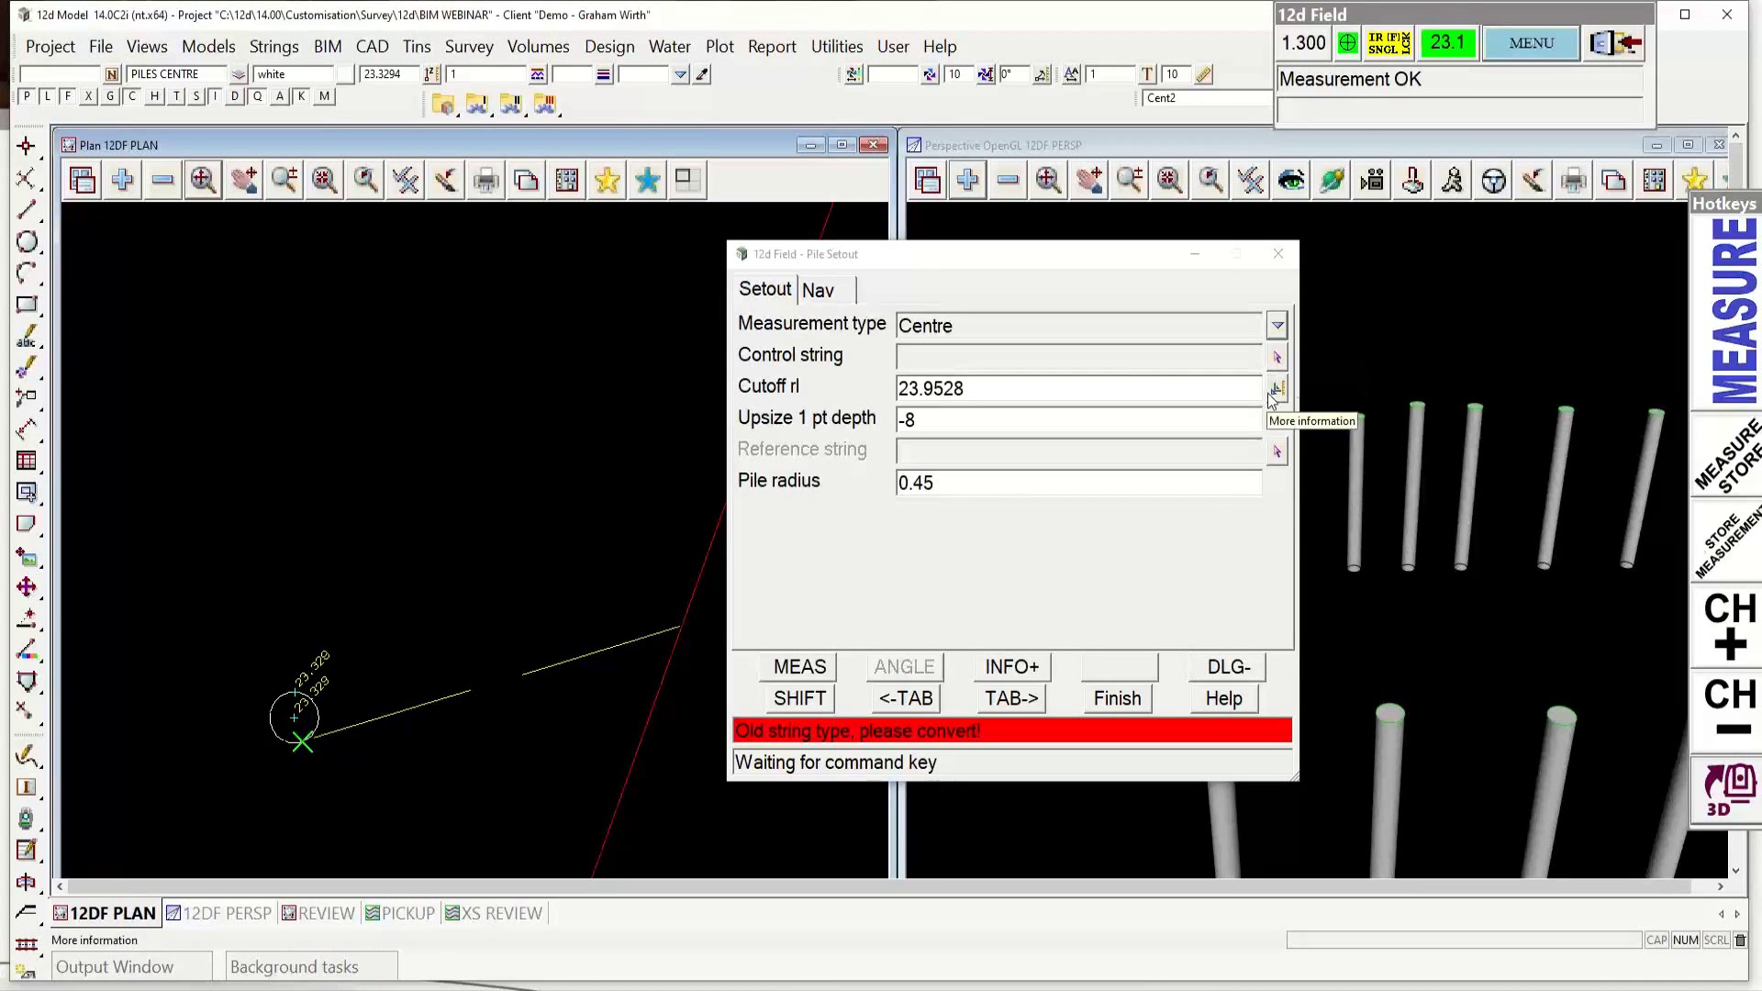
{"action": "left_click", "coordinate": [1274, 358]}
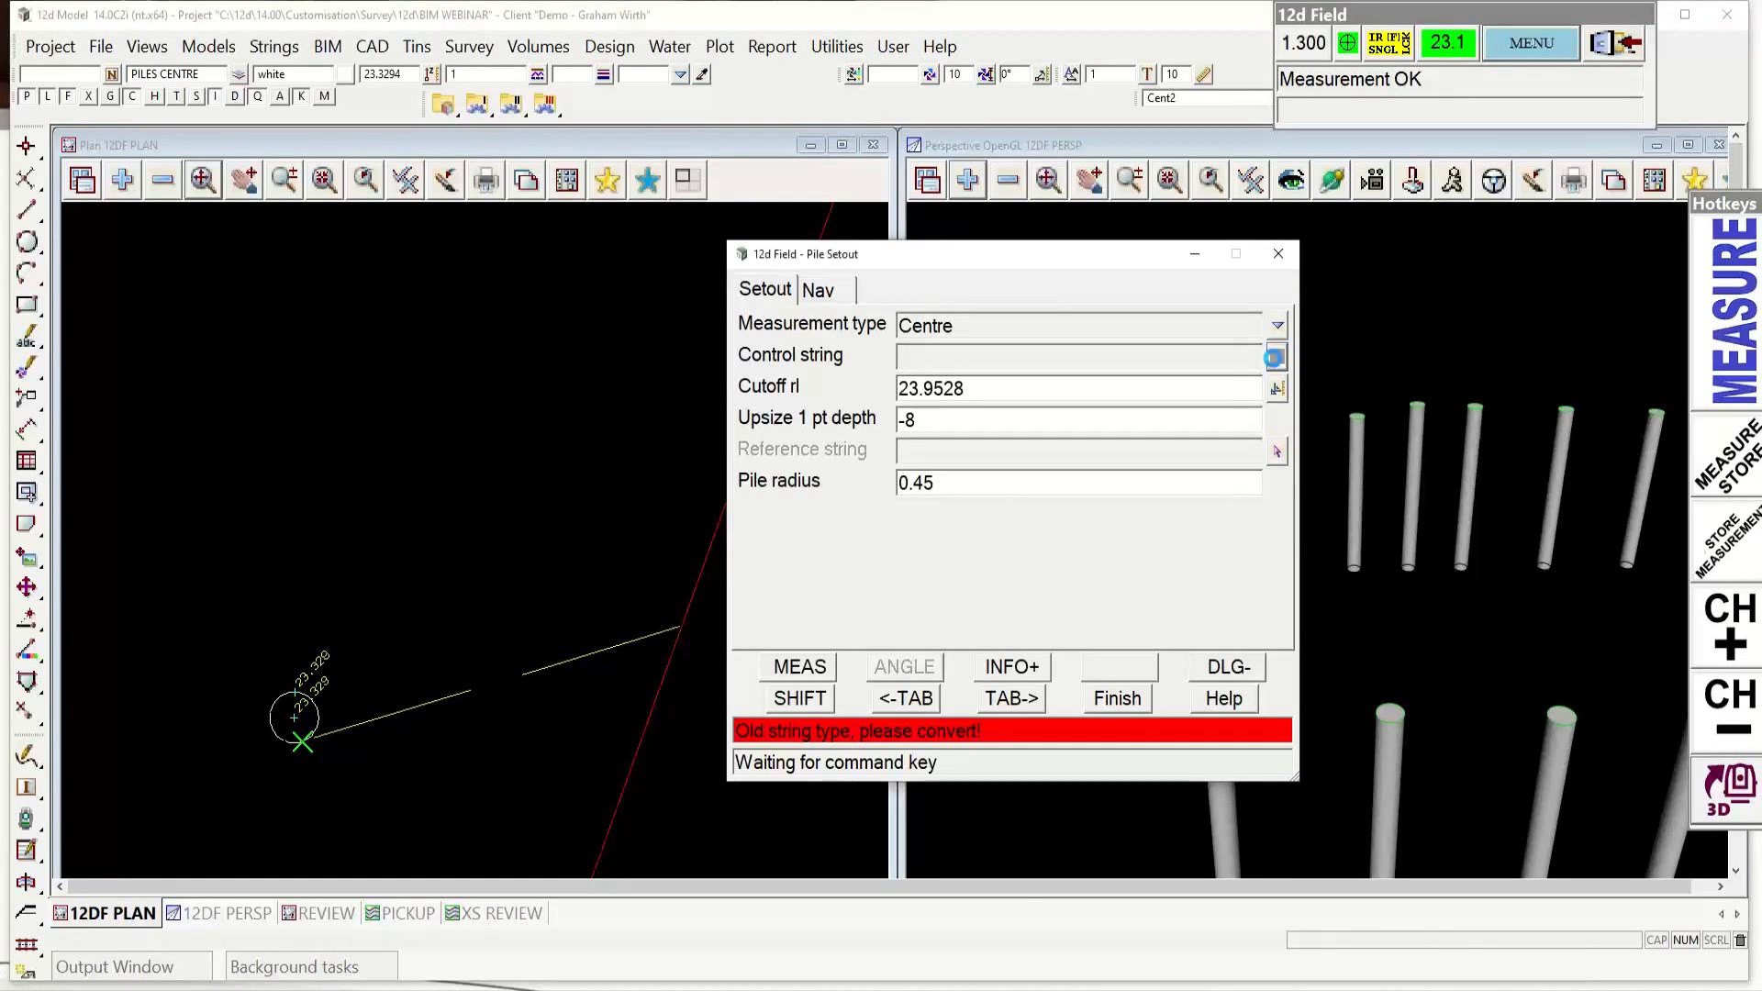
{"action": "left_click", "coordinate": [315, 728]}
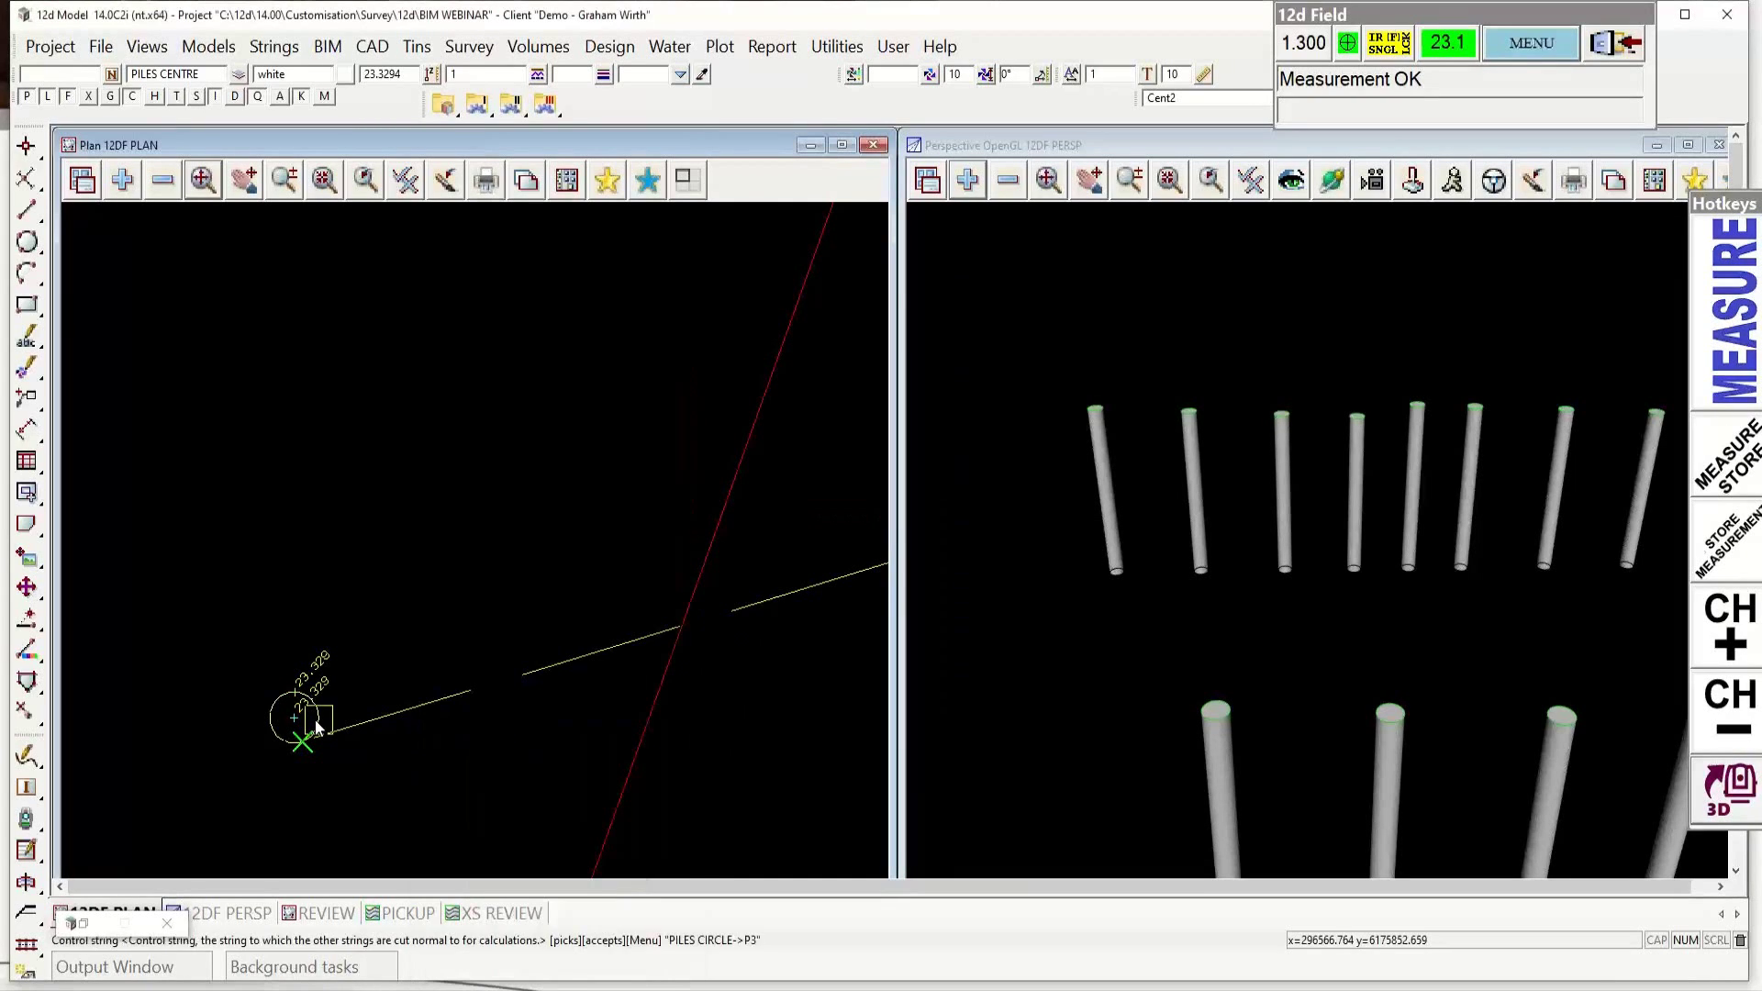
{"action": "middle_click", "coordinate": [316, 727]}
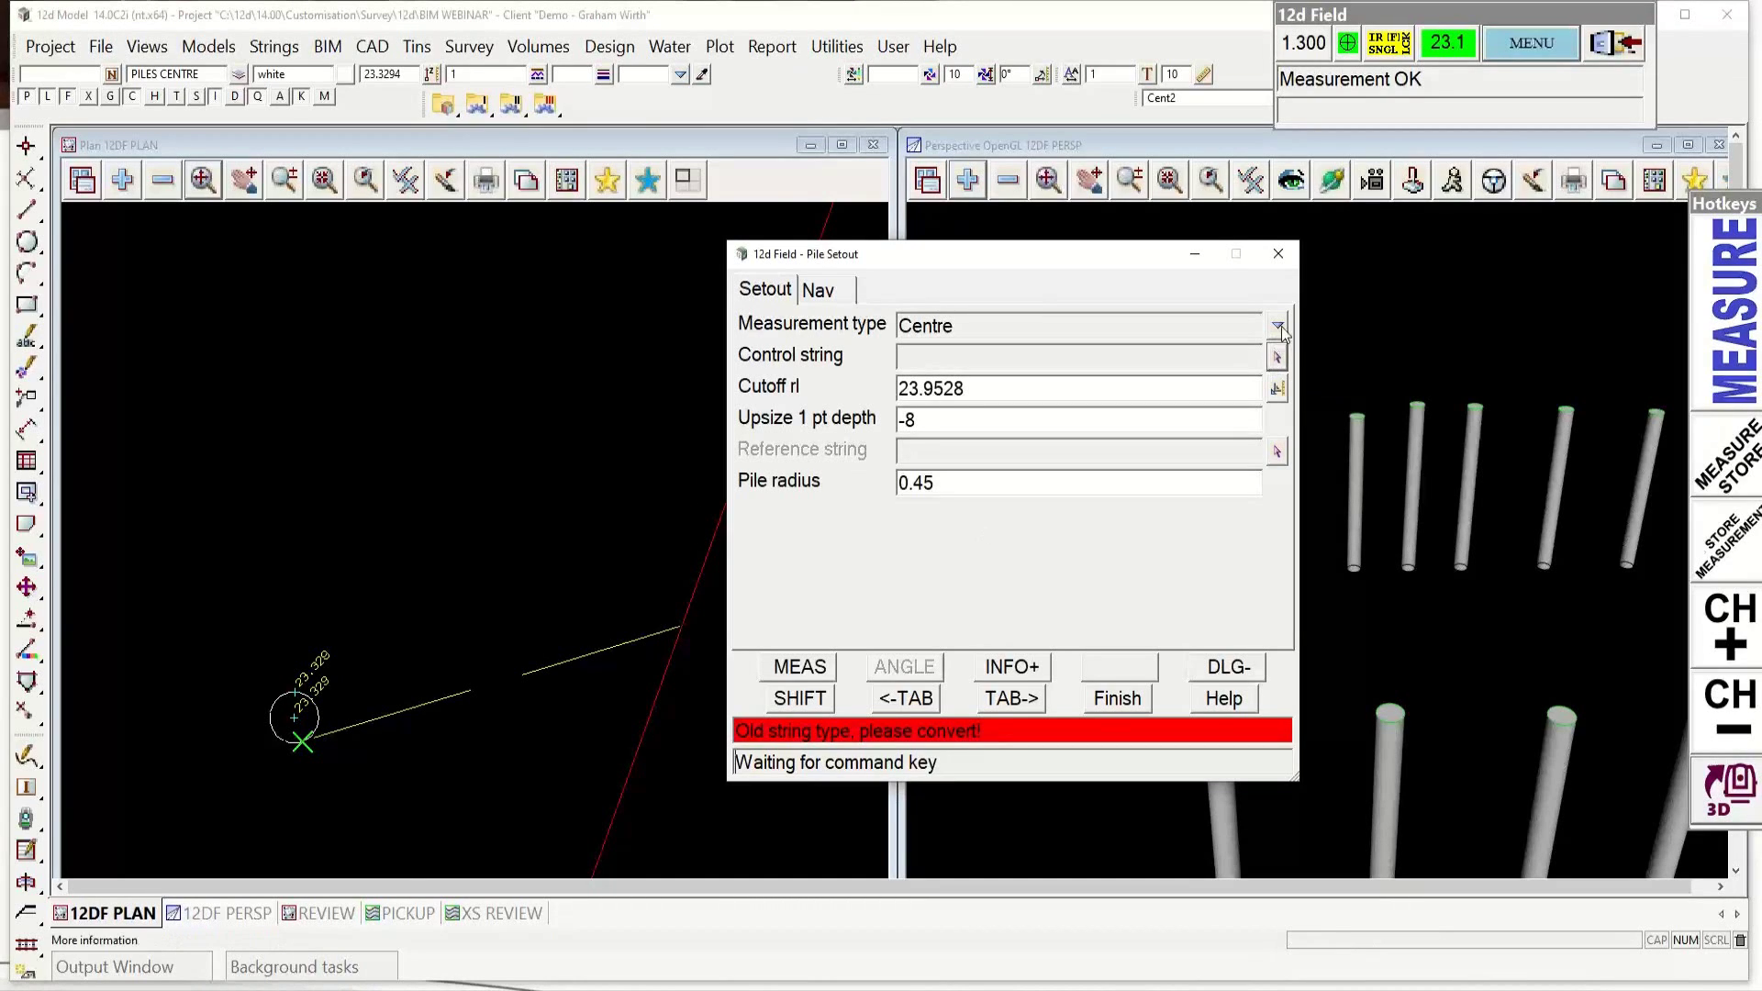
{"action": "left_click", "coordinate": [1274, 356]}
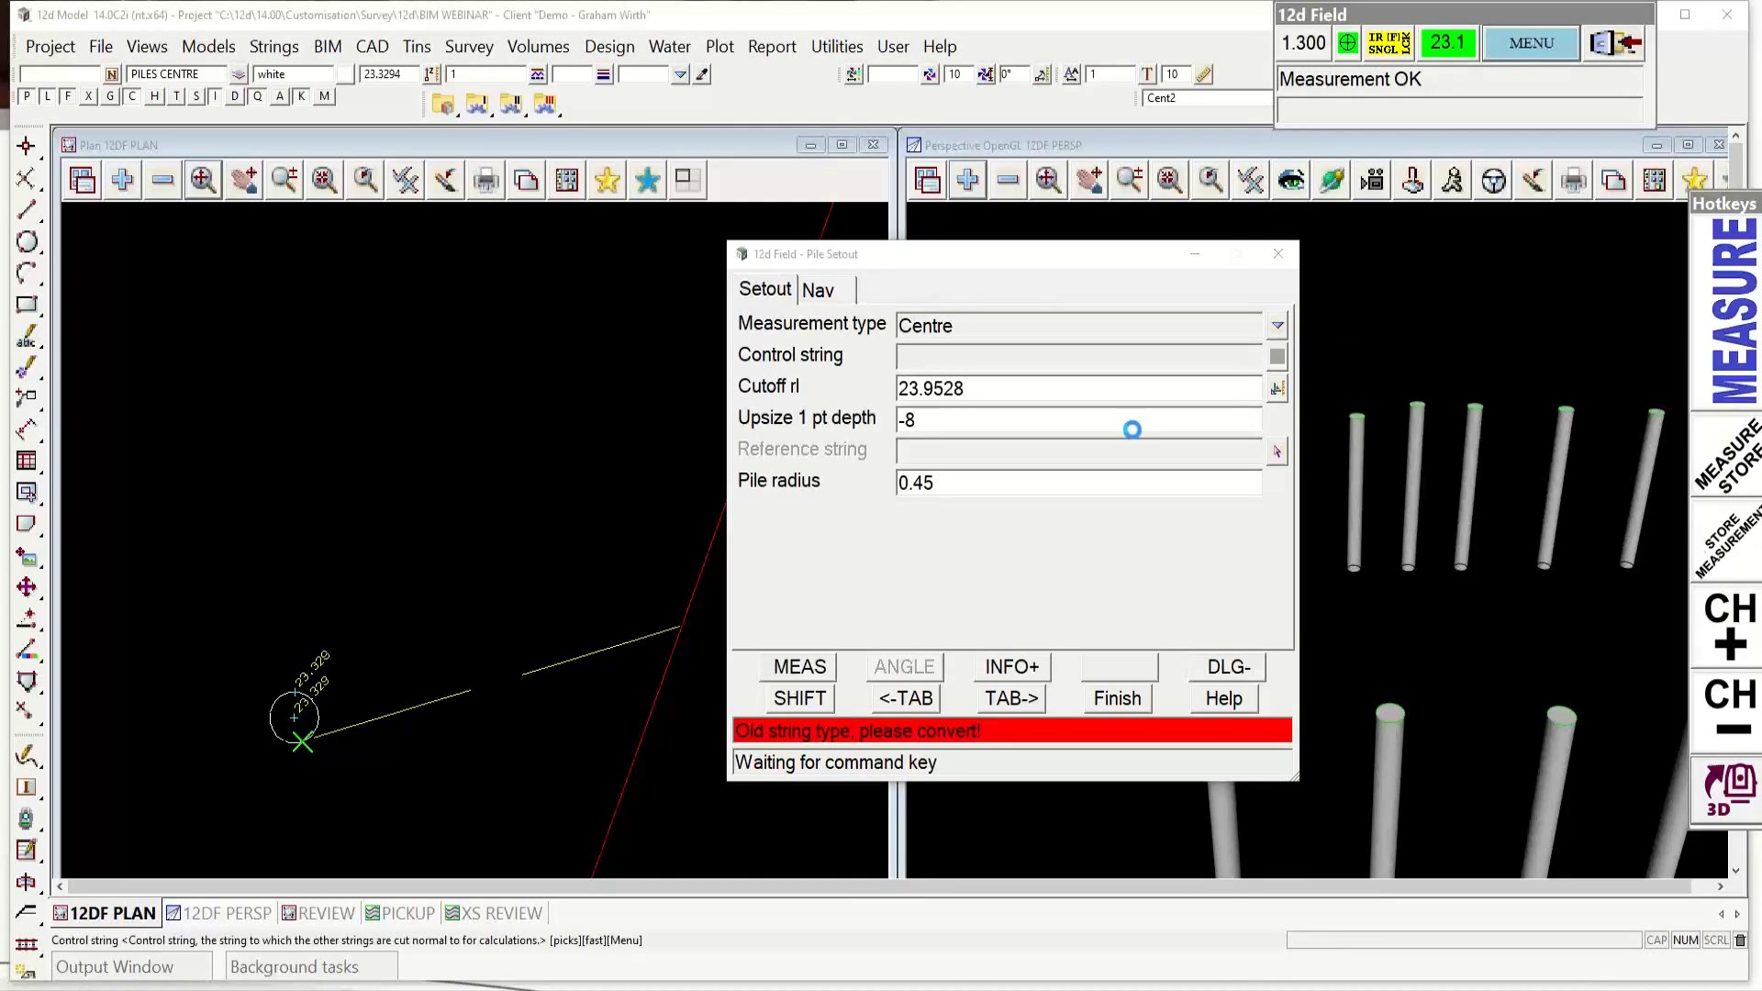
{"action": "left_click", "coordinate": [294, 721]}
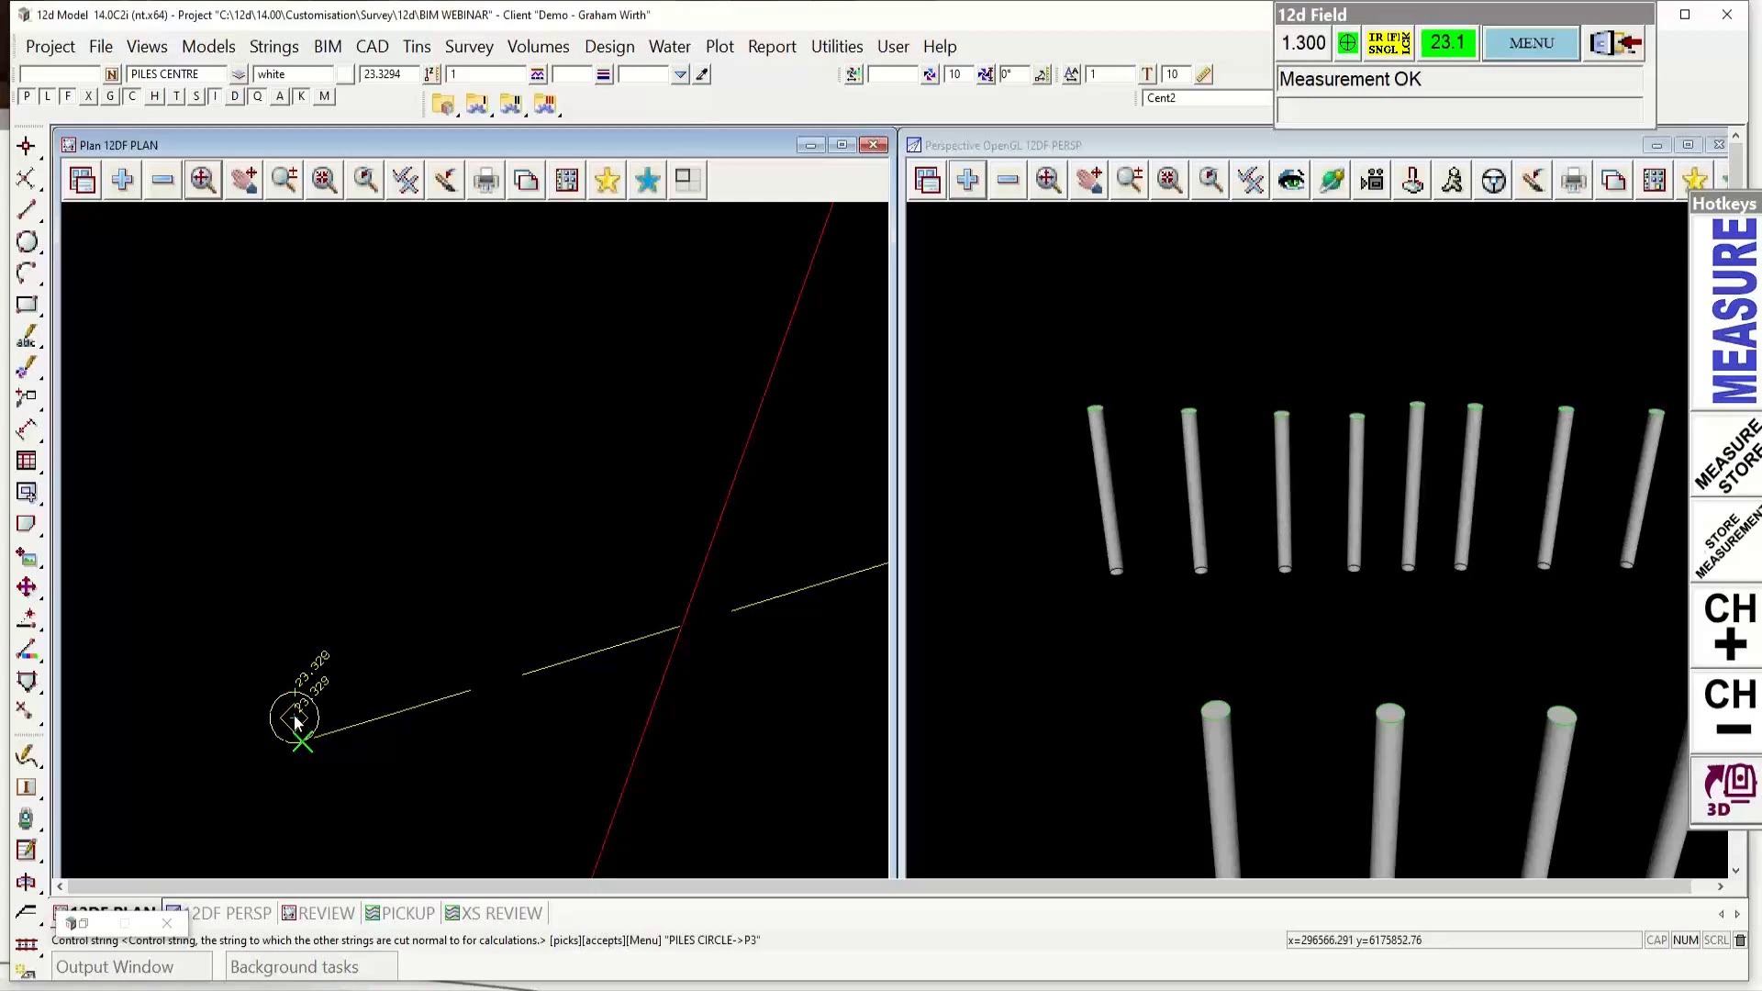
{"action": "middle_click", "coordinate": [294, 722]}
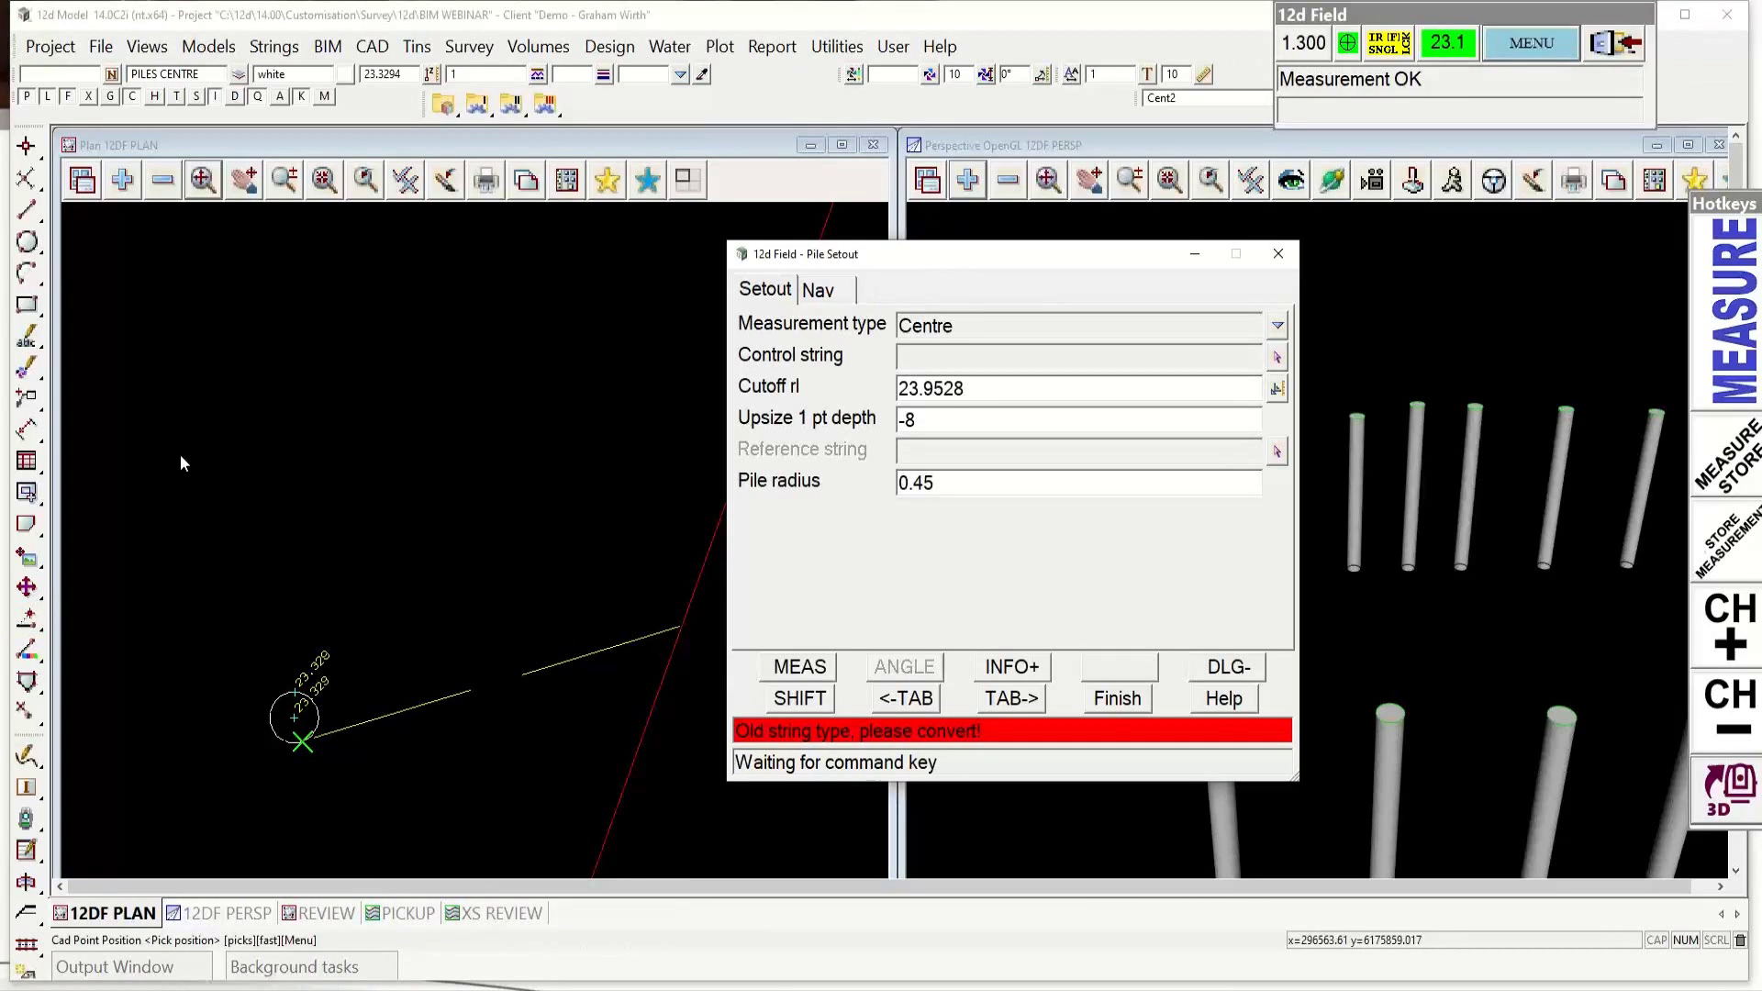
Step: Try to select the centre point of pile P2 as the control string, and close the pile setout
{"action": "scroll", "coordinate": [180, 454], "scroll_direction": "down", "scroll_amount": 2}
{"action": "scroll", "coordinate": [152, 379], "scroll_direction": "down", "scroll_amount": 2}
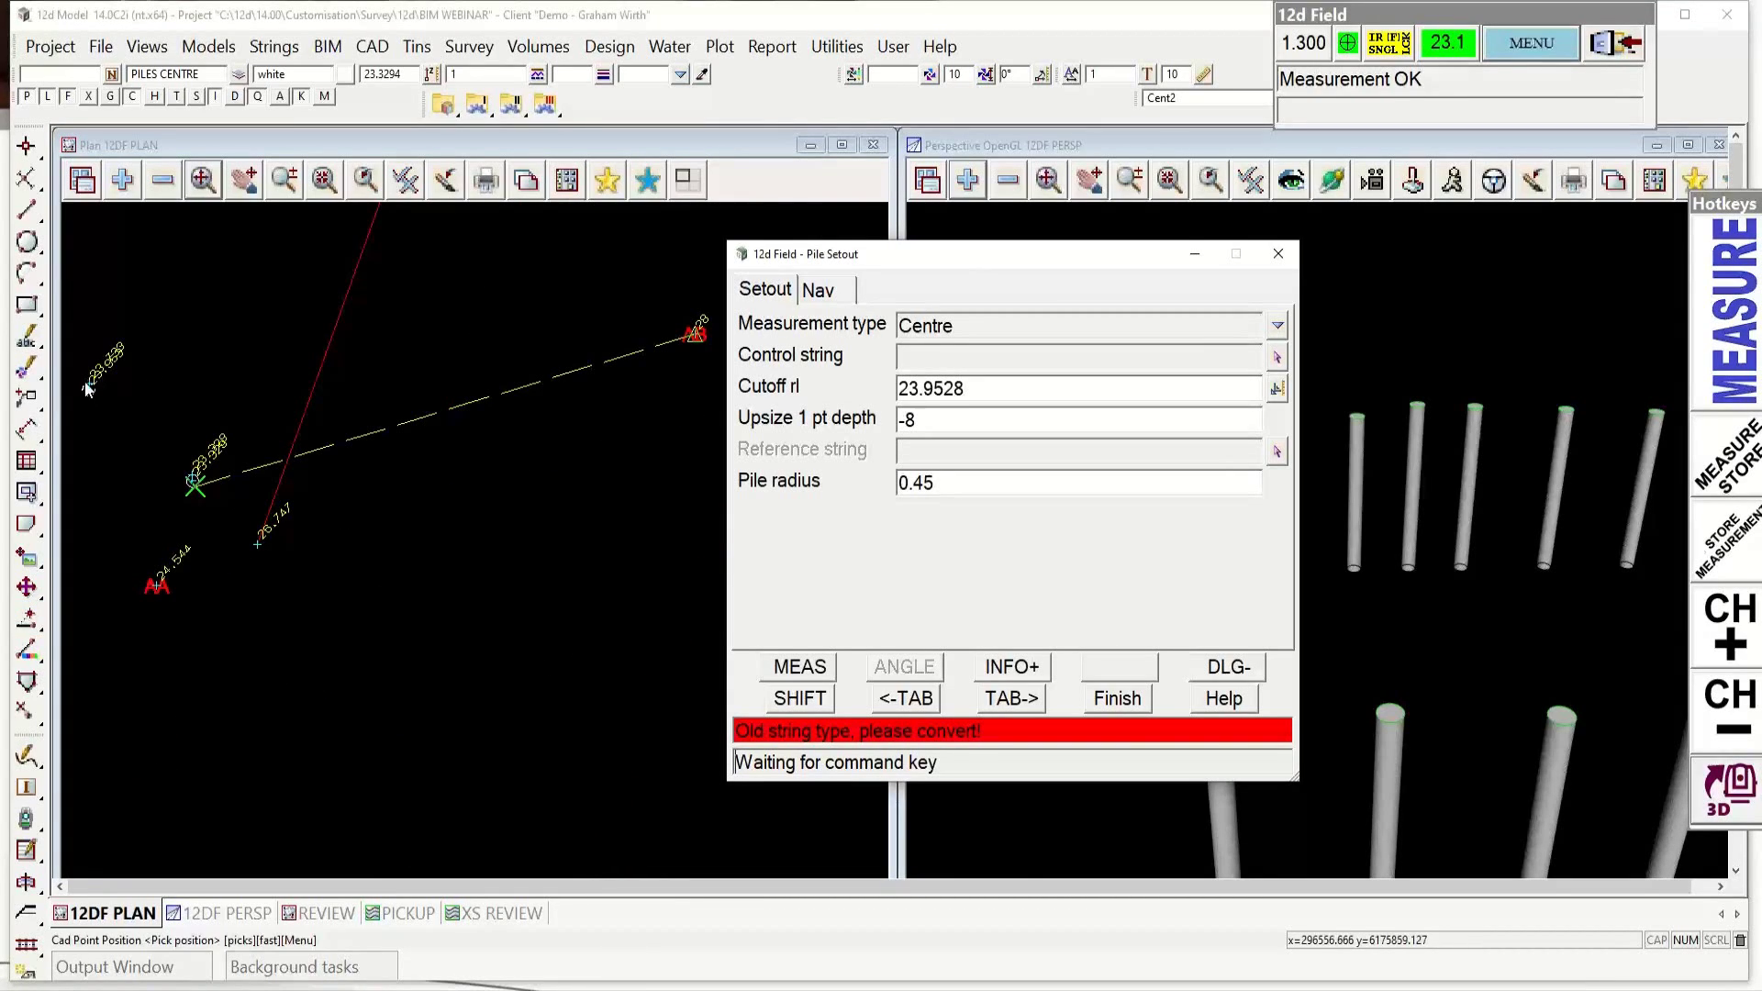
{"action": "scroll", "coordinate": [92, 394], "scroll_direction": "up", "scroll_amount": 4}
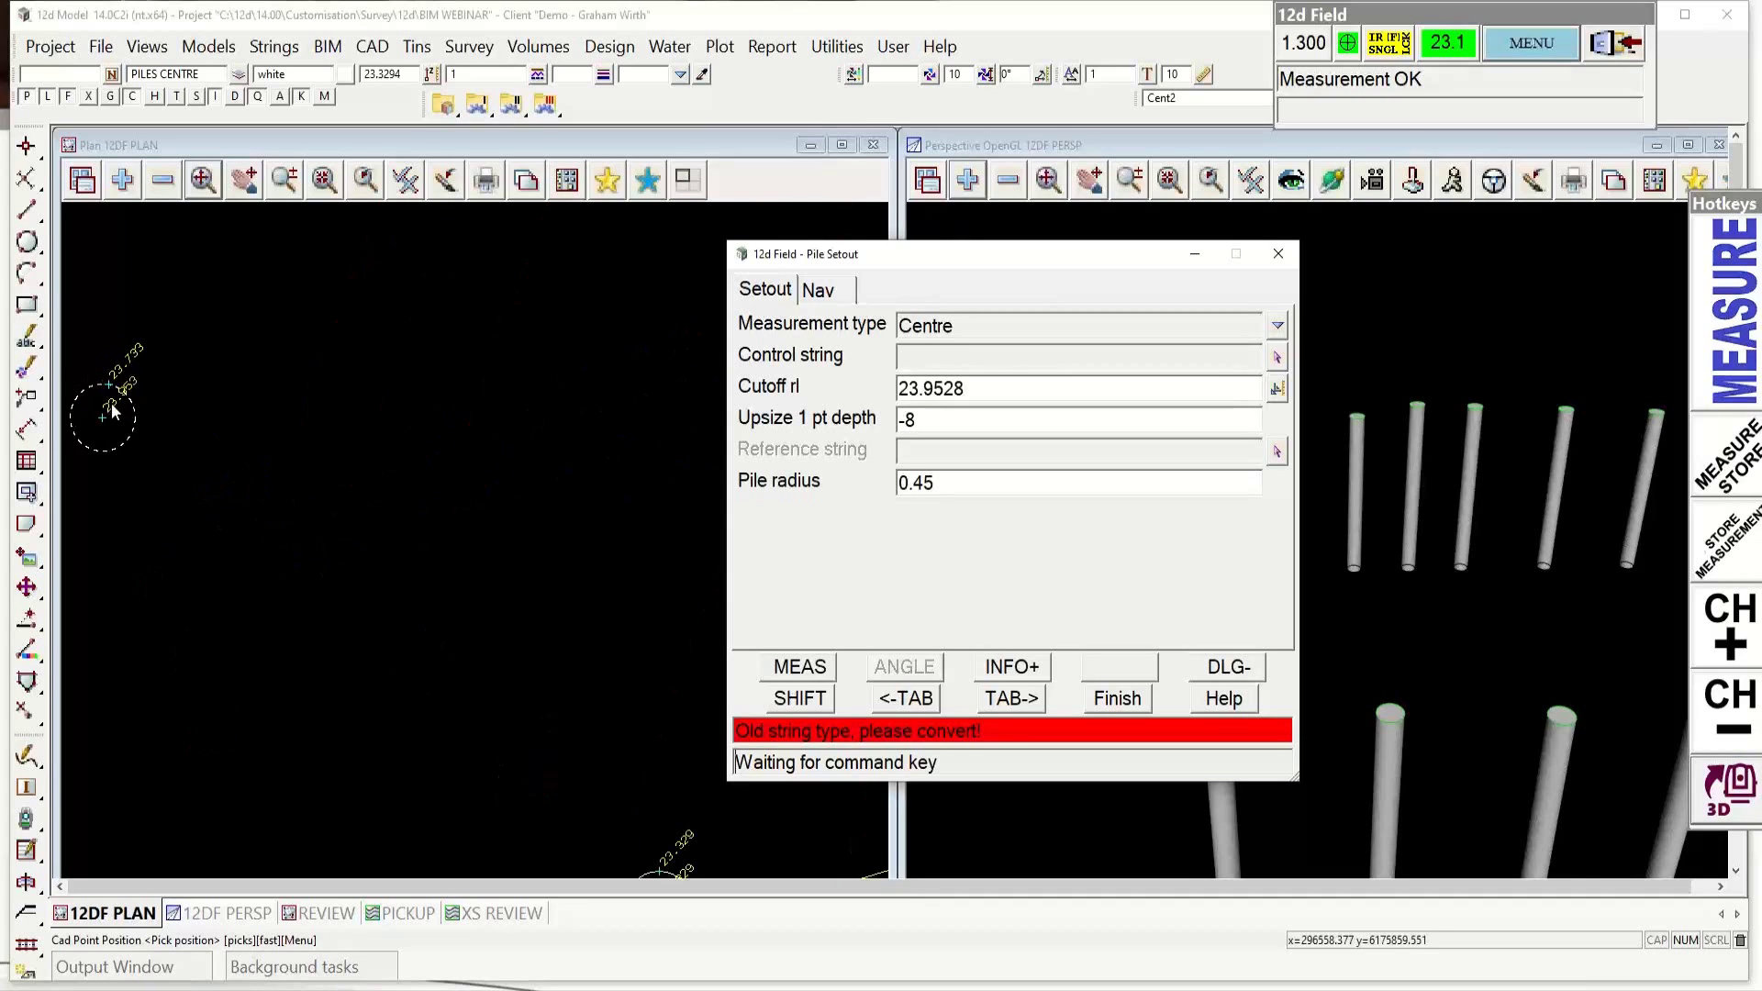
{"action": "scroll", "coordinate": [109, 402], "scroll_direction": "up", "scroll_amount": 3}
{"action": "scroll", "coordinate": [241, 542], "scroll_direction": "down", "scroll_amount": 1}
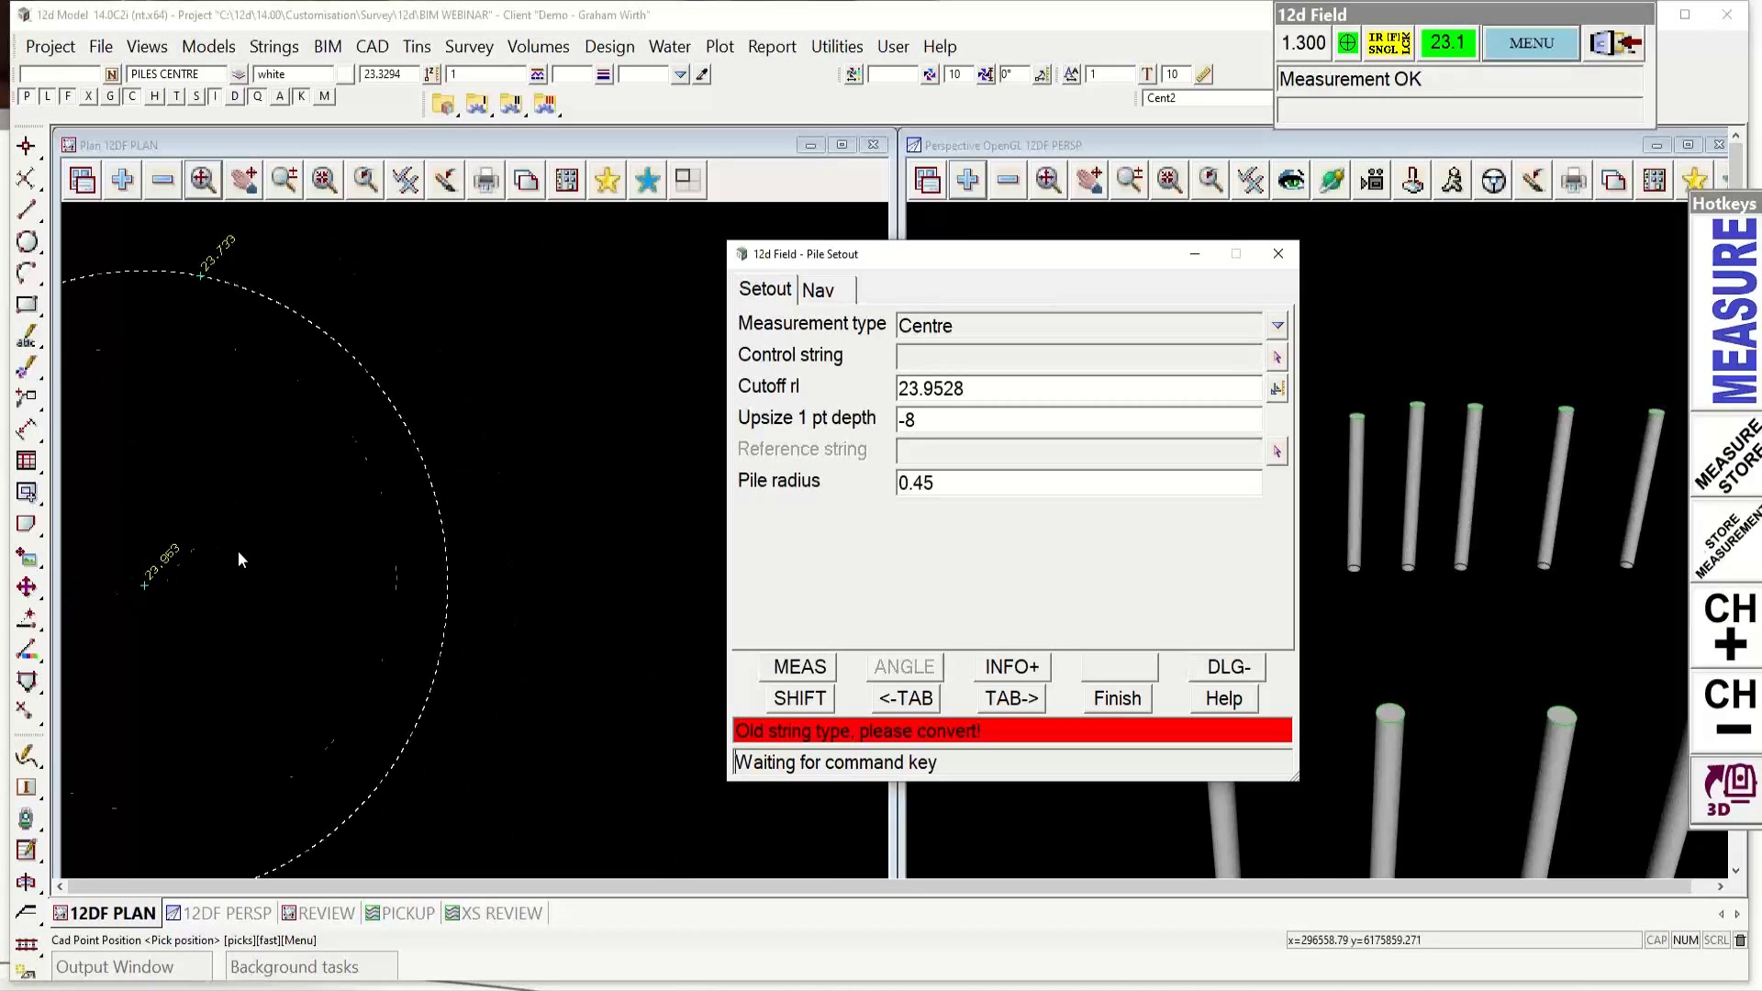
{"action": "scroll", "coordinate": [239, 551], "scroll_direction": "down", "scroll_amount": 2}
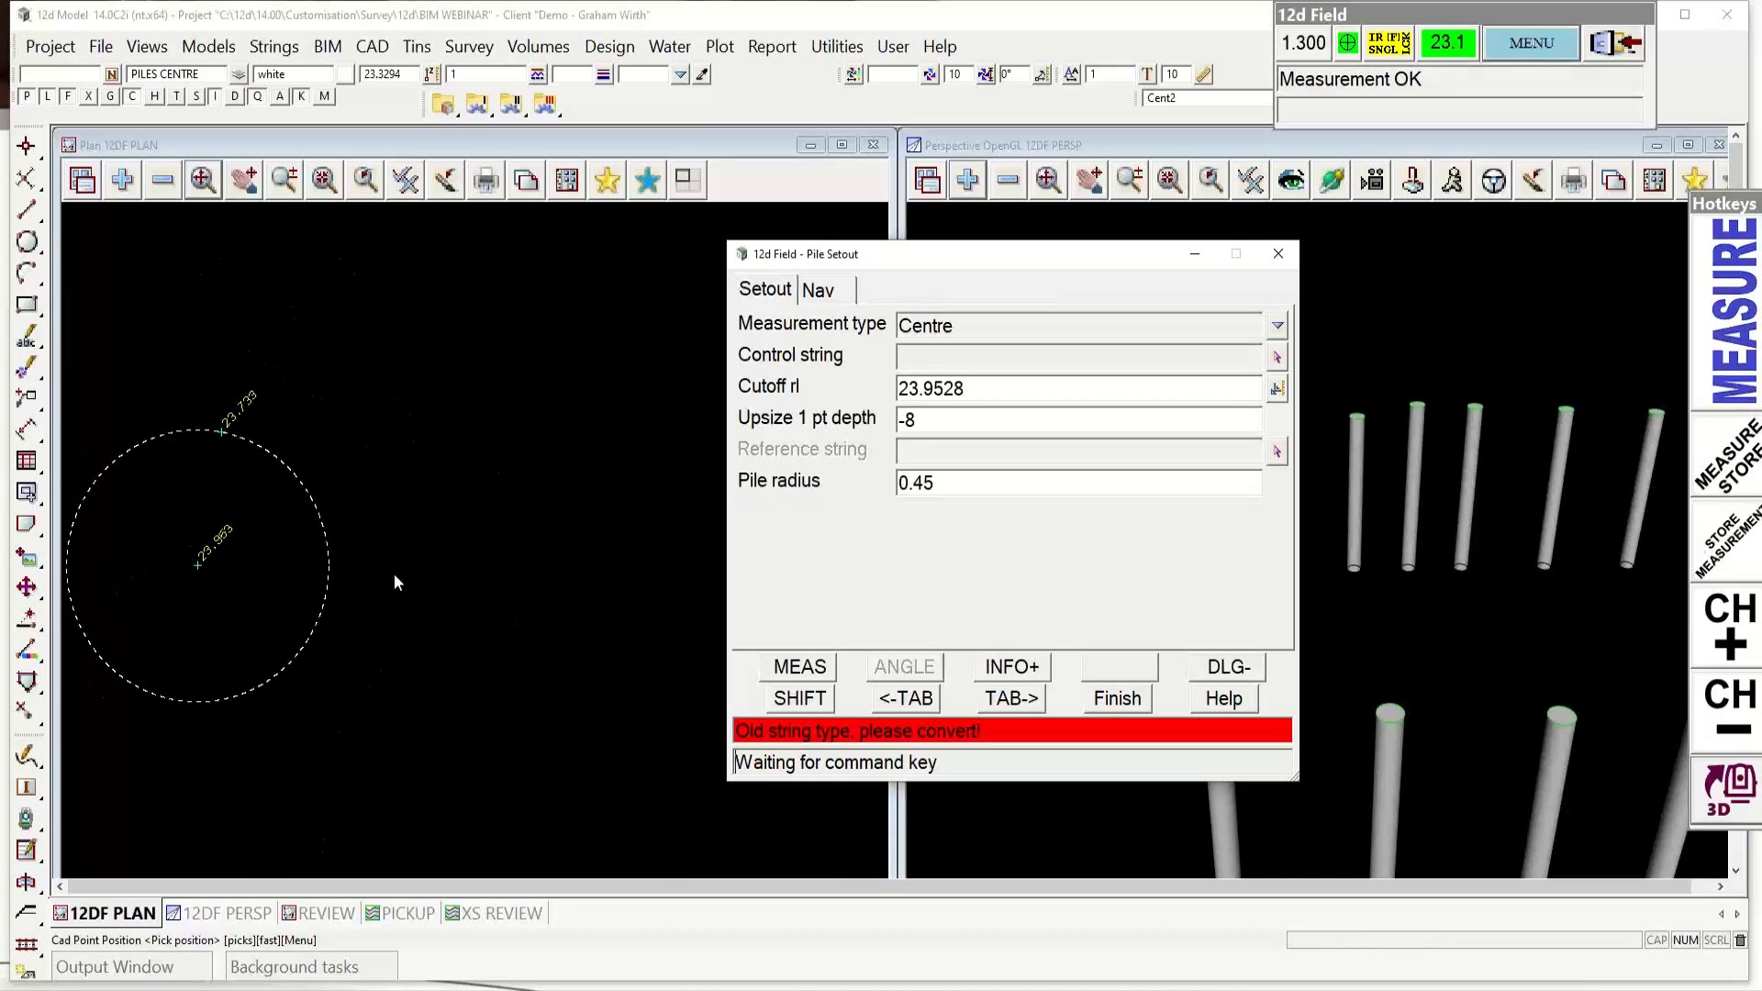
{"action": "left_click", "coordinate": [1275, 354]}
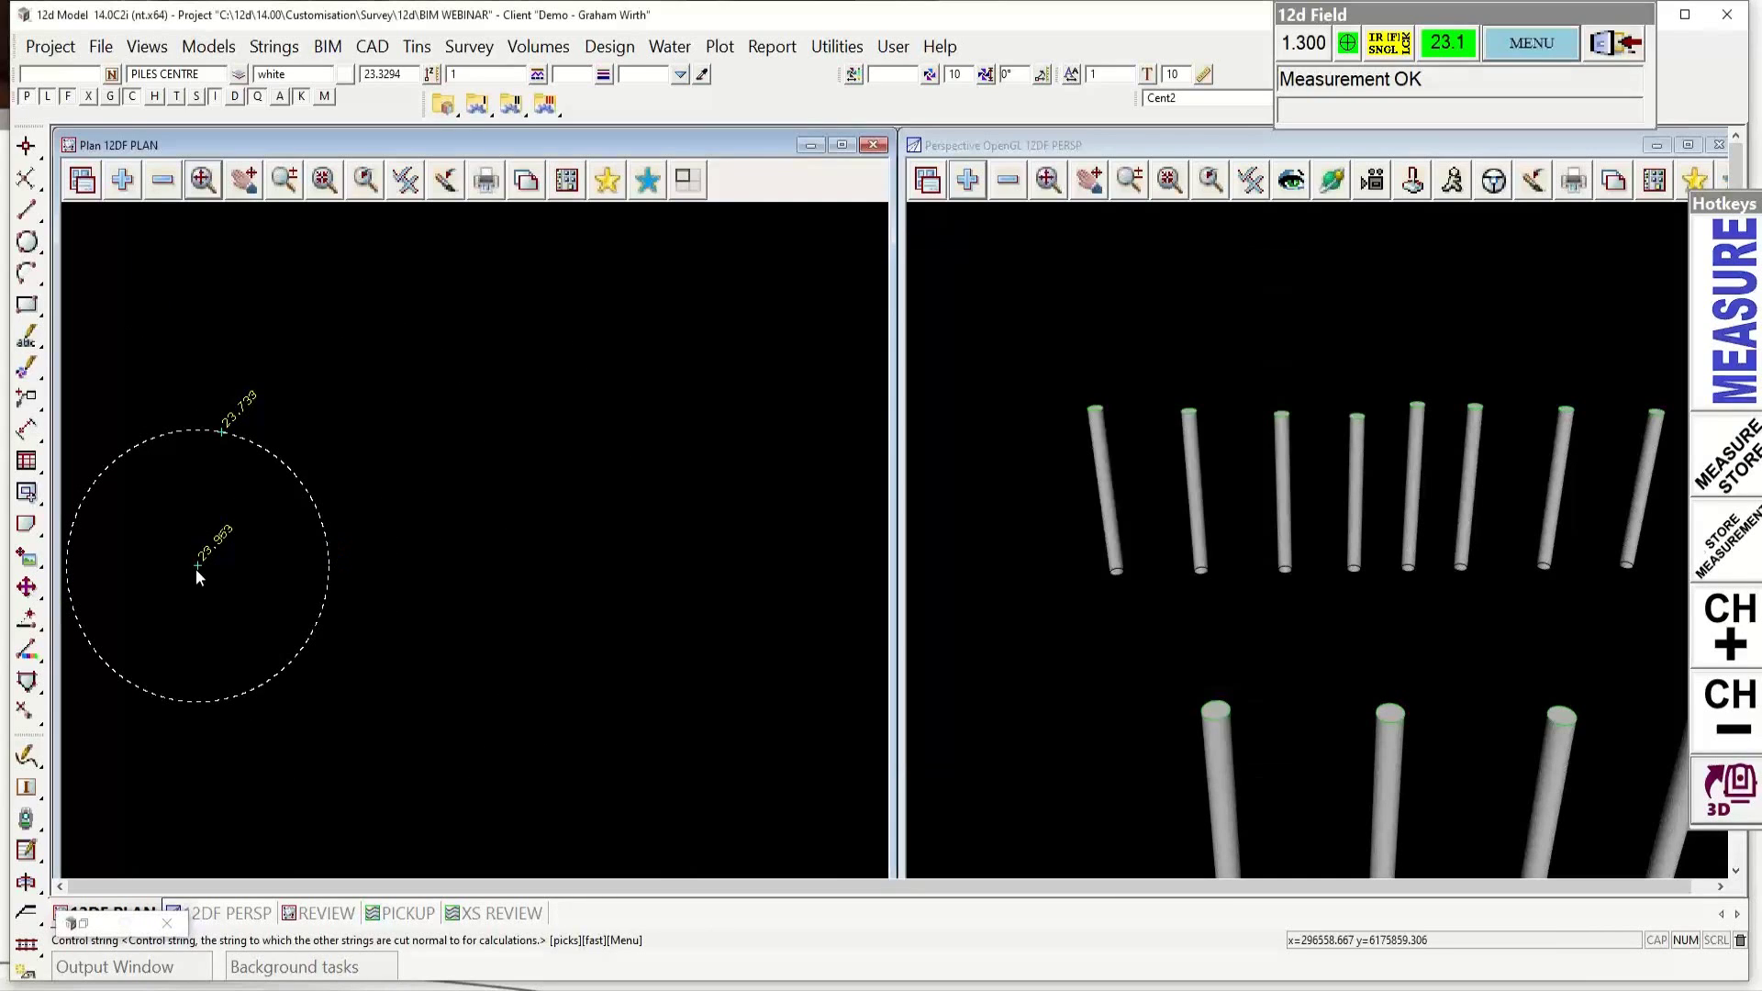
{"action": "left_click", "coordinate": [196, 569]}
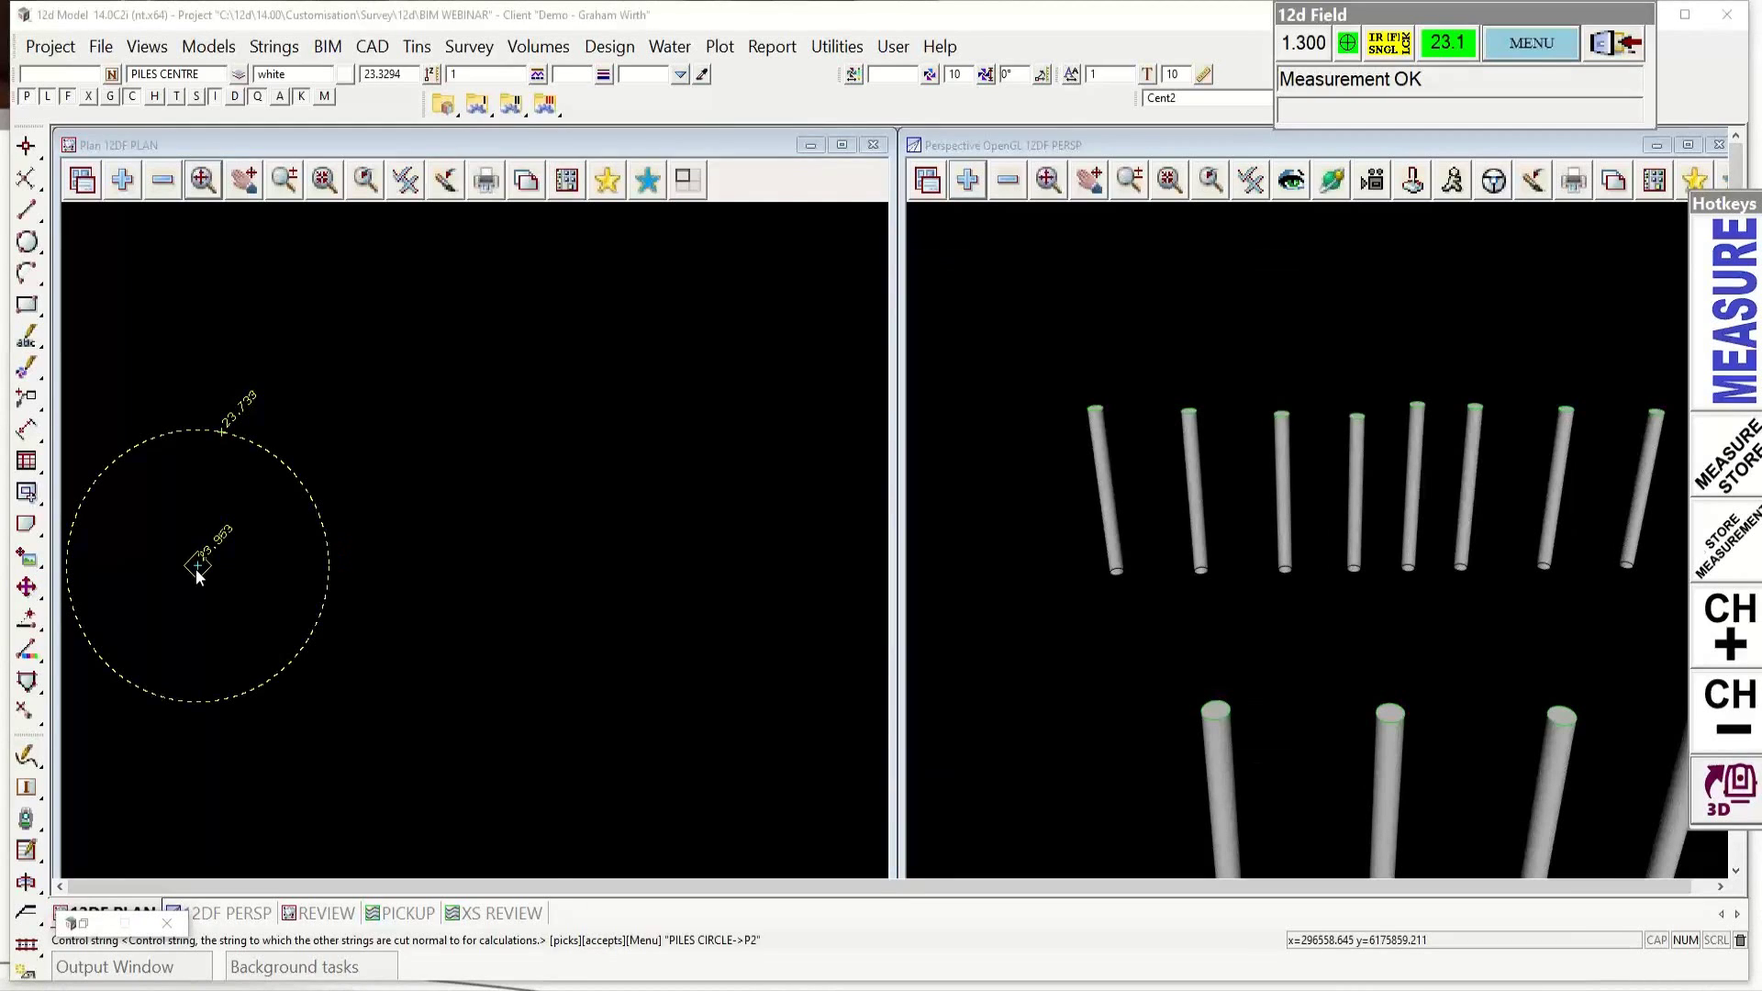
{"action": "middle_click", "coordinate": [198, 574]}
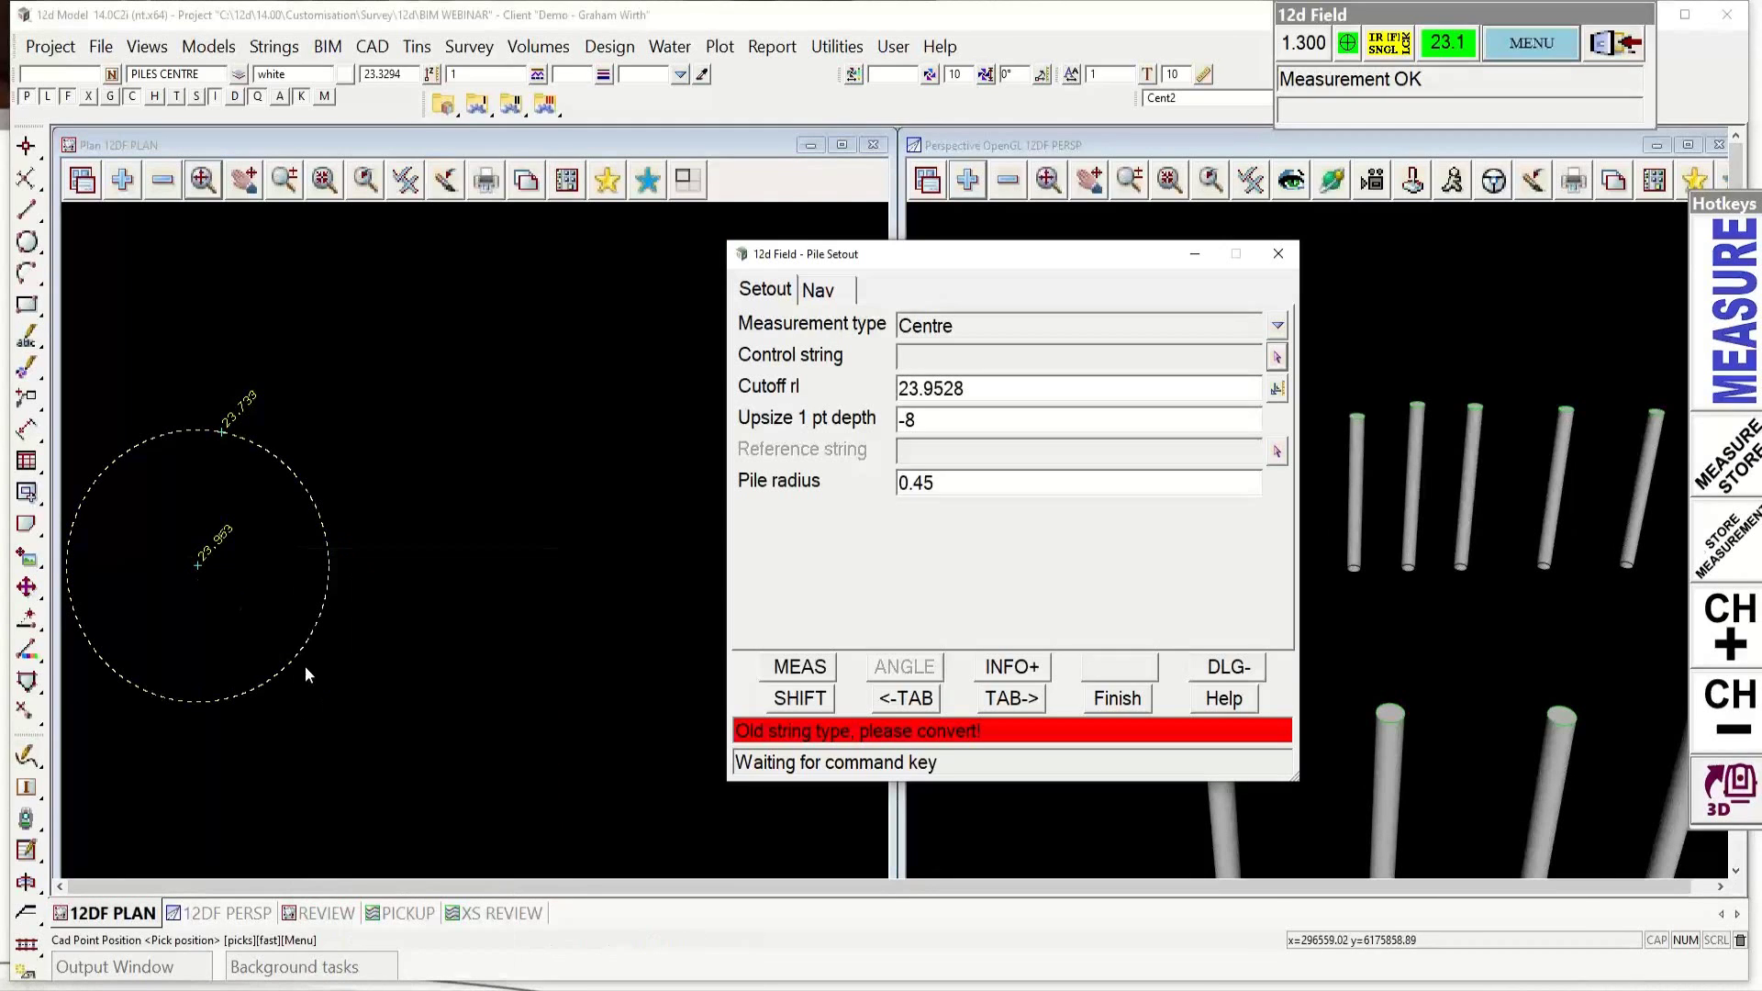
{"action": "left_click", "coordinate": [1115, 699]}
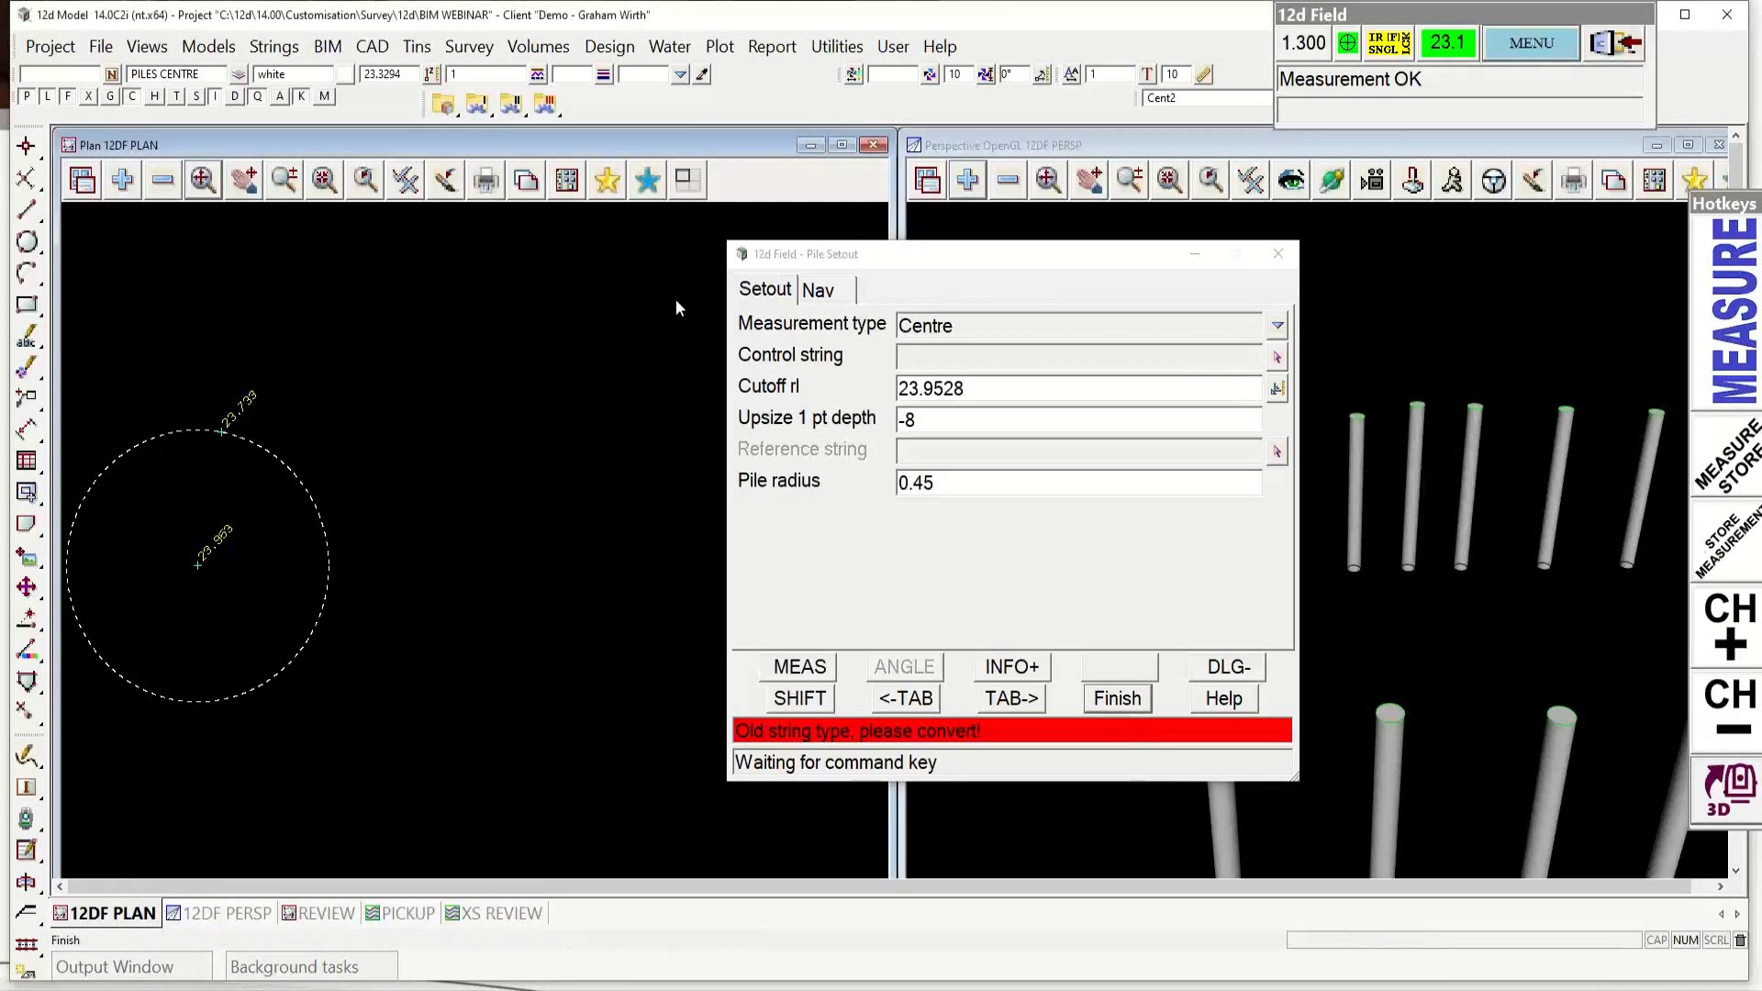
Step: Start a new pile setout and set its measurement type to Centre (manual aim)
{"action": "left_click", "coordinate": [1531, 43]}
{"action": "left_click", "coordinate": [1592, 213]}
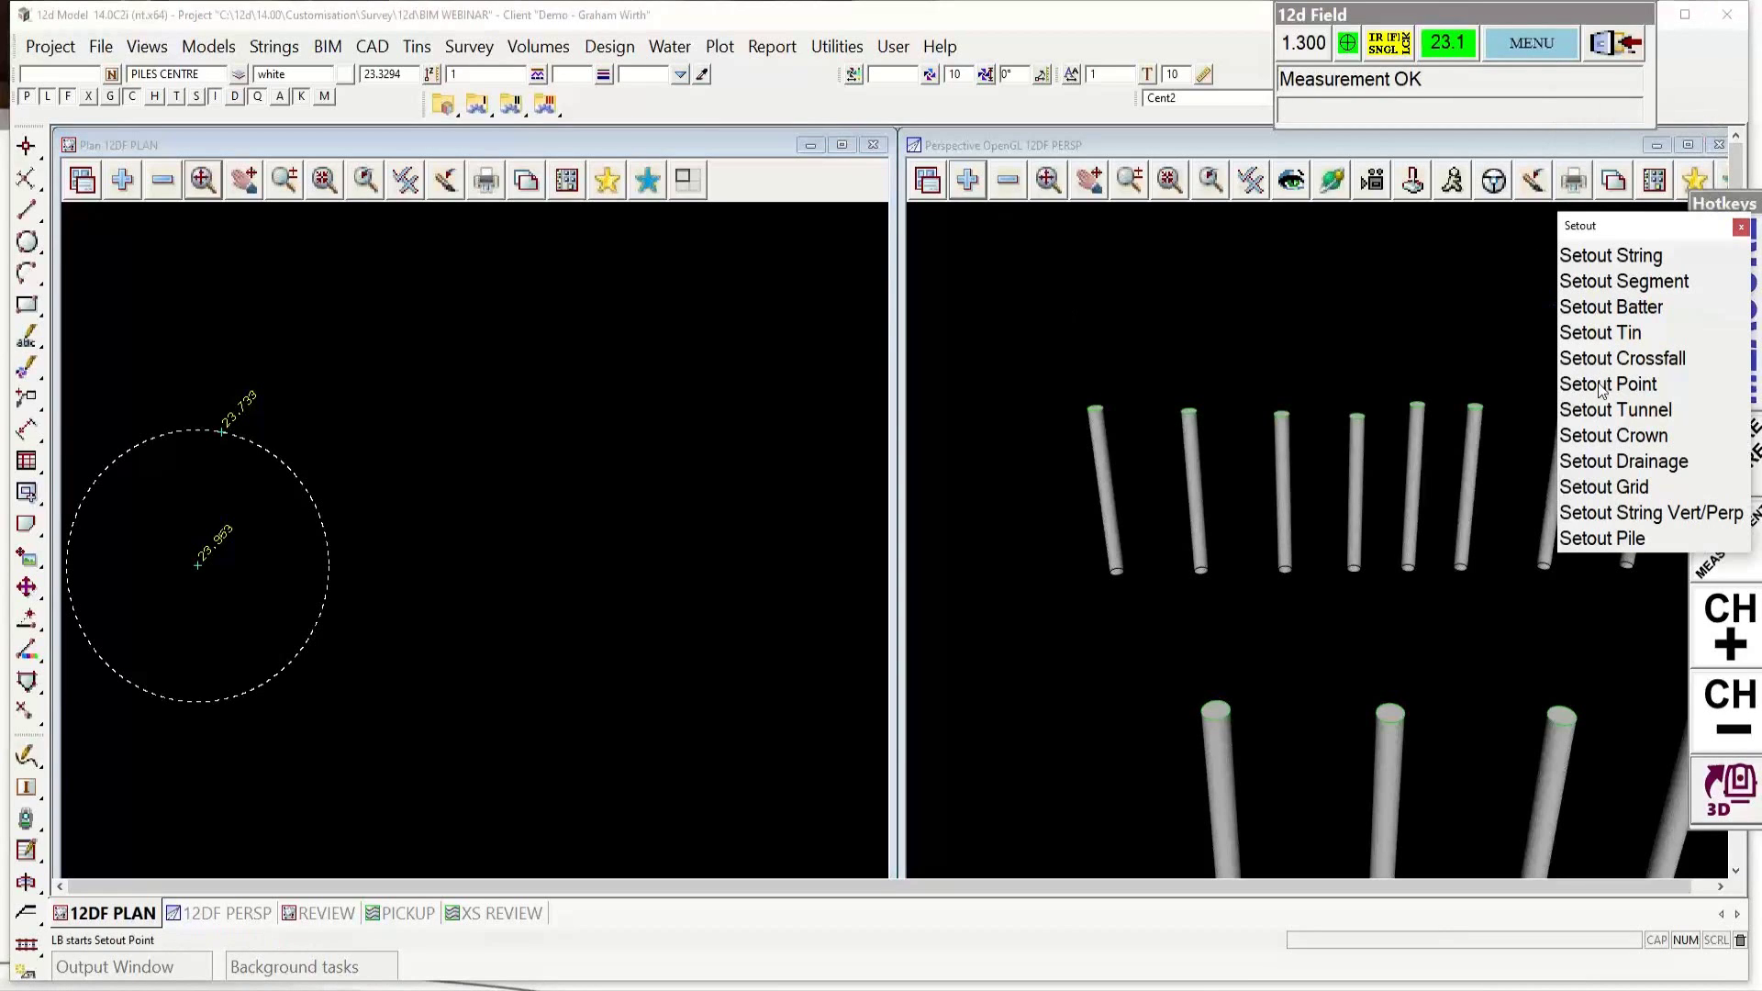
{"action": "left_click", "coordinate": [1558, 540]}
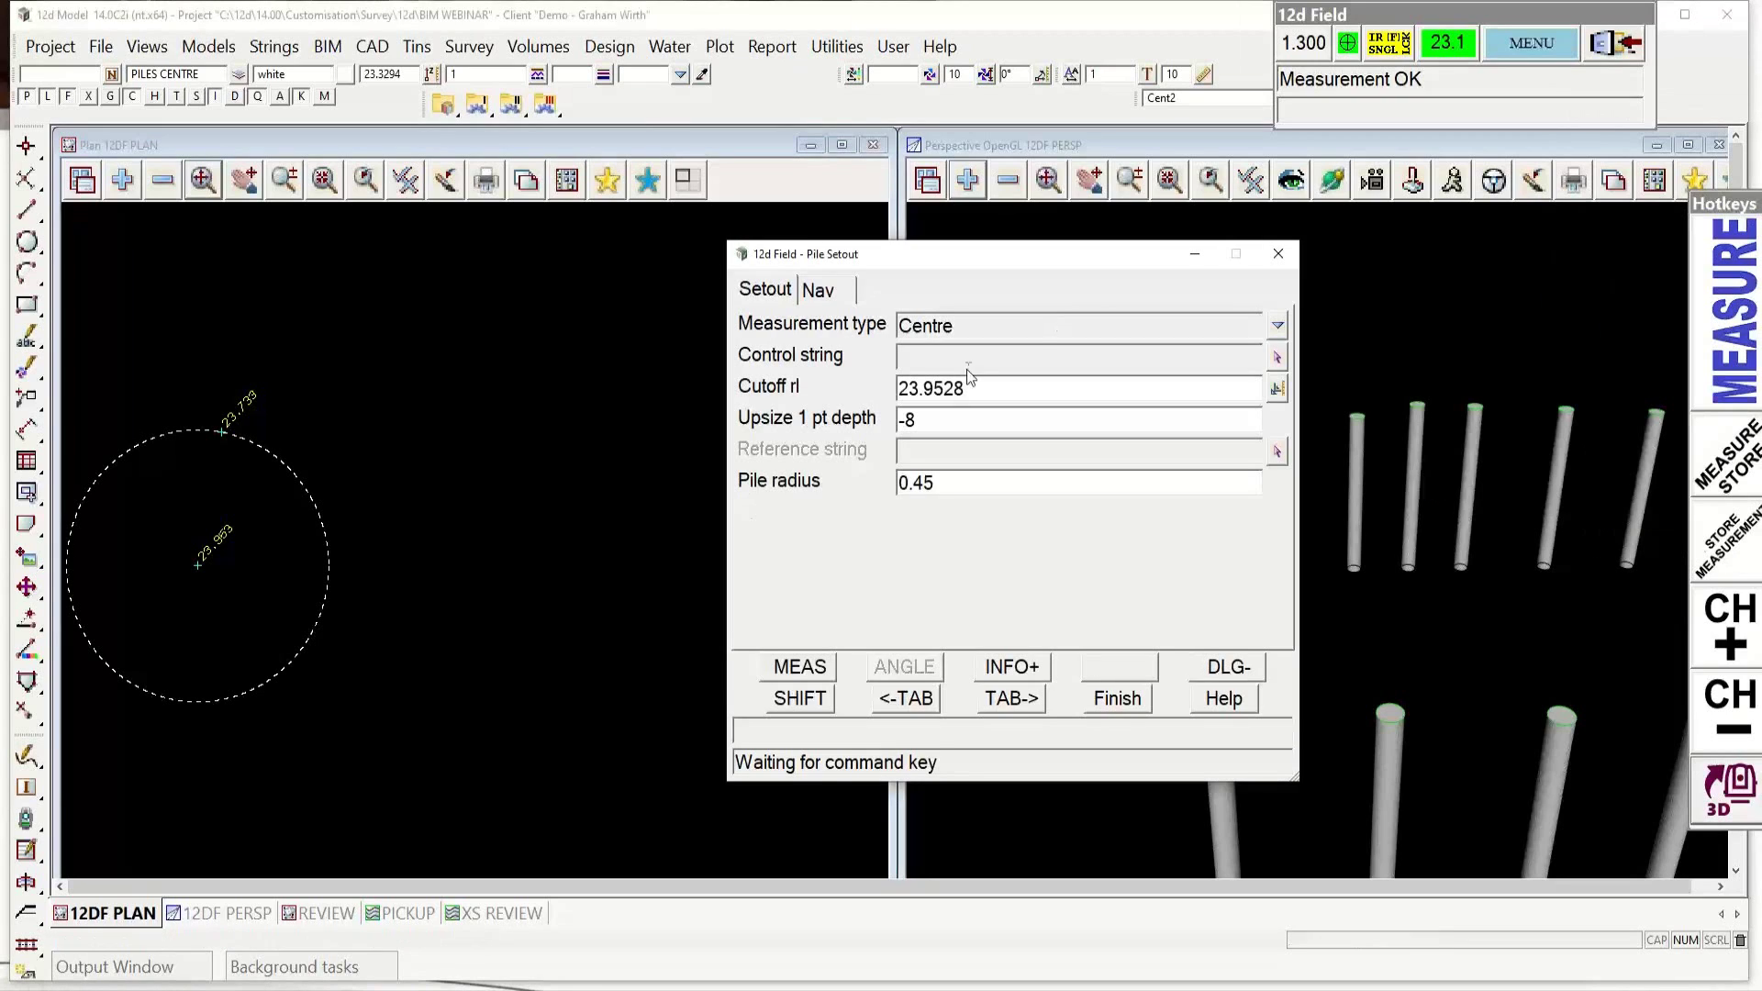
{"action": "left_click", "coordinate": [1277, 325]}
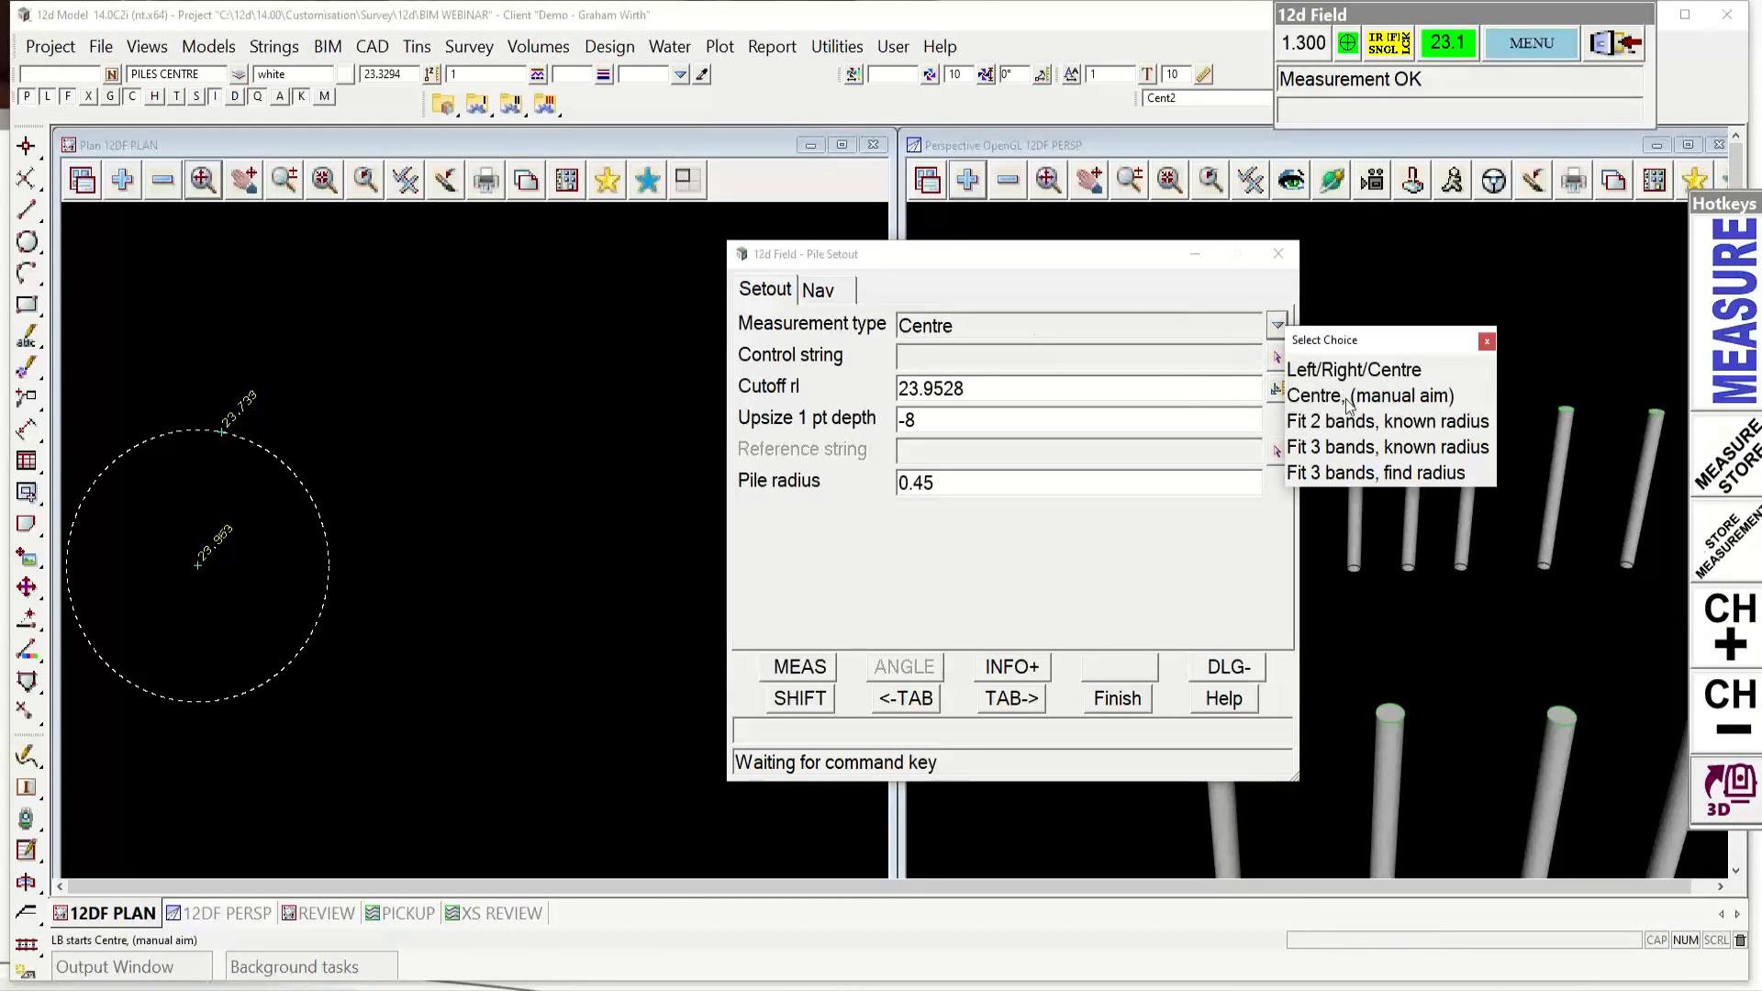
{"action": "left_click", "coordinate": [1337, 396]}
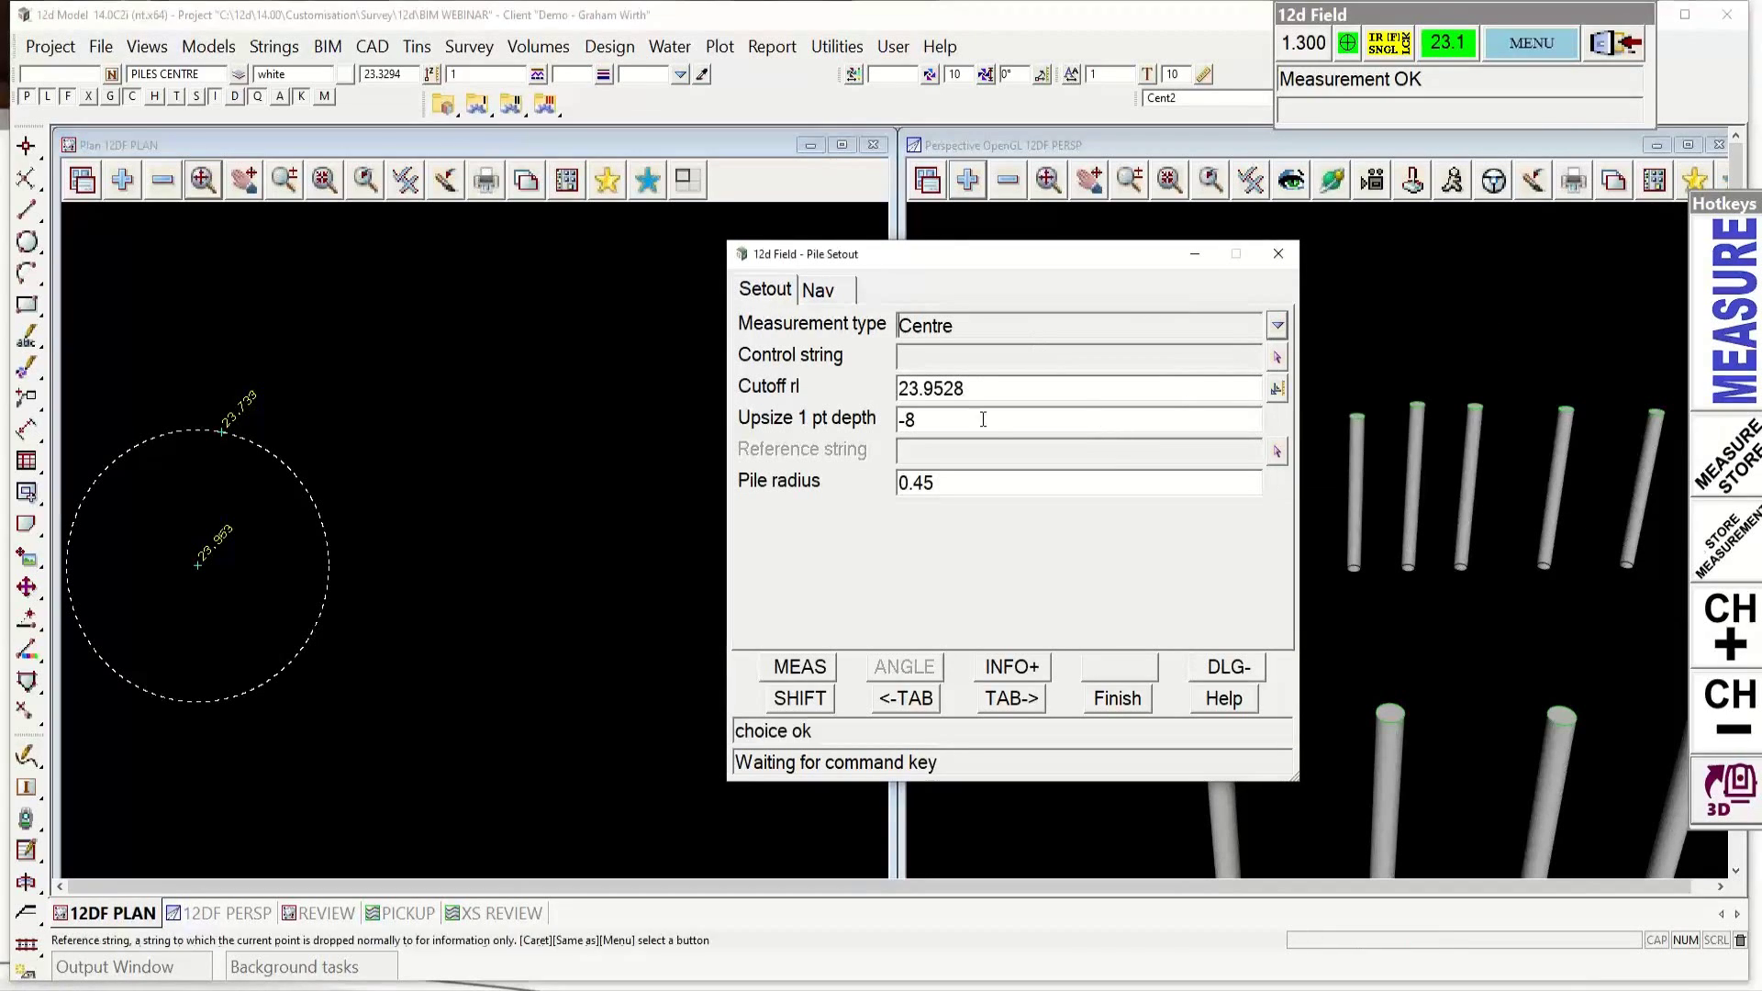
Step: Set the control string to the PILES CENTRE point at the centre of pile circle P2
{"action": "left_click", "coordinate": [1278, 360]}
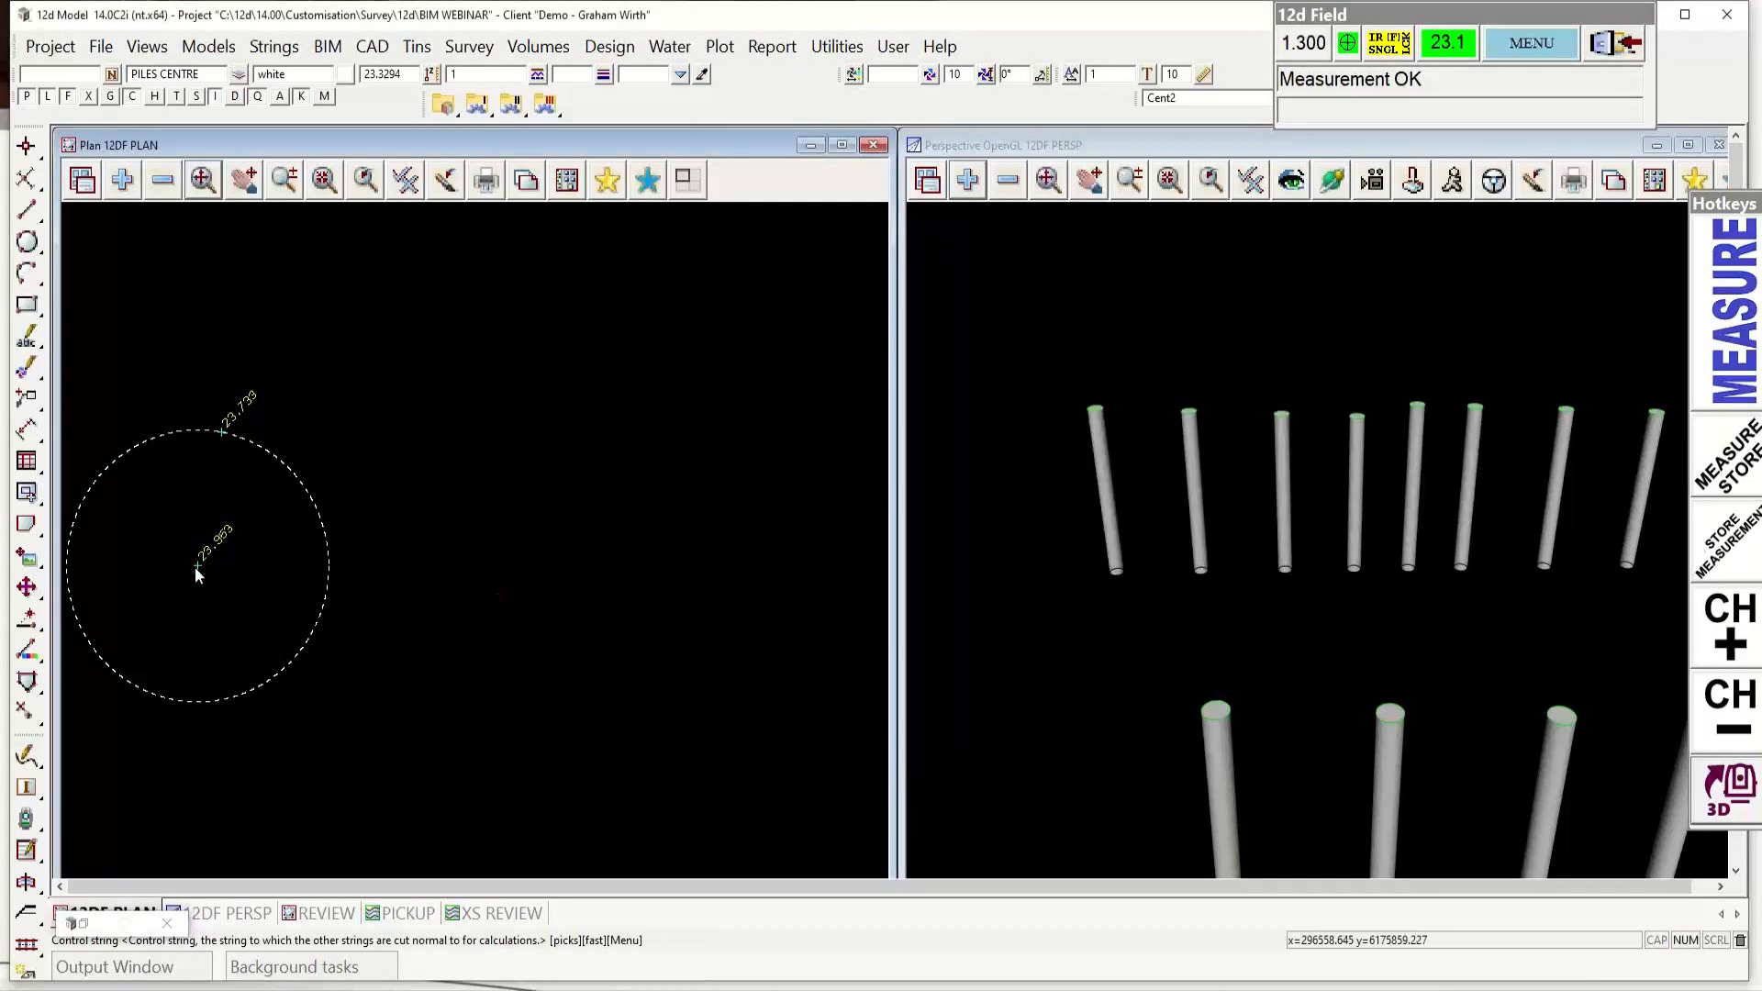
{"action": "left_click", "coordinate": [197, 574]}
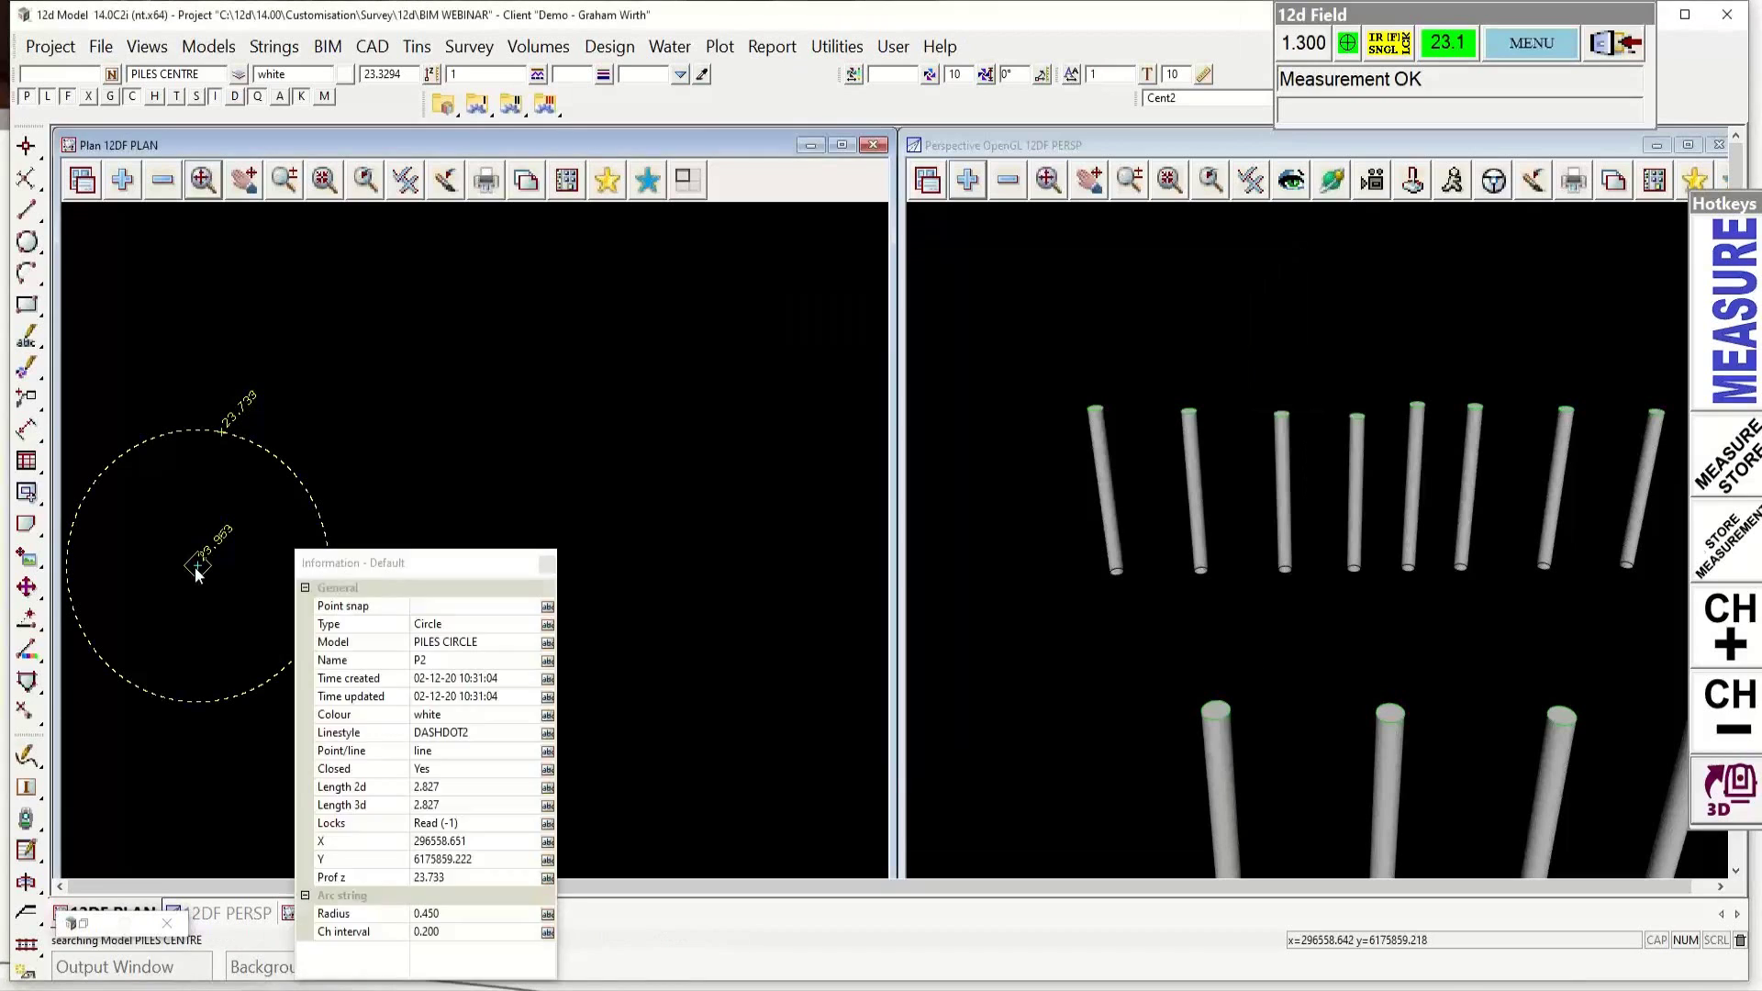
{"action": "left_click", "coordinate": [197, 574]}
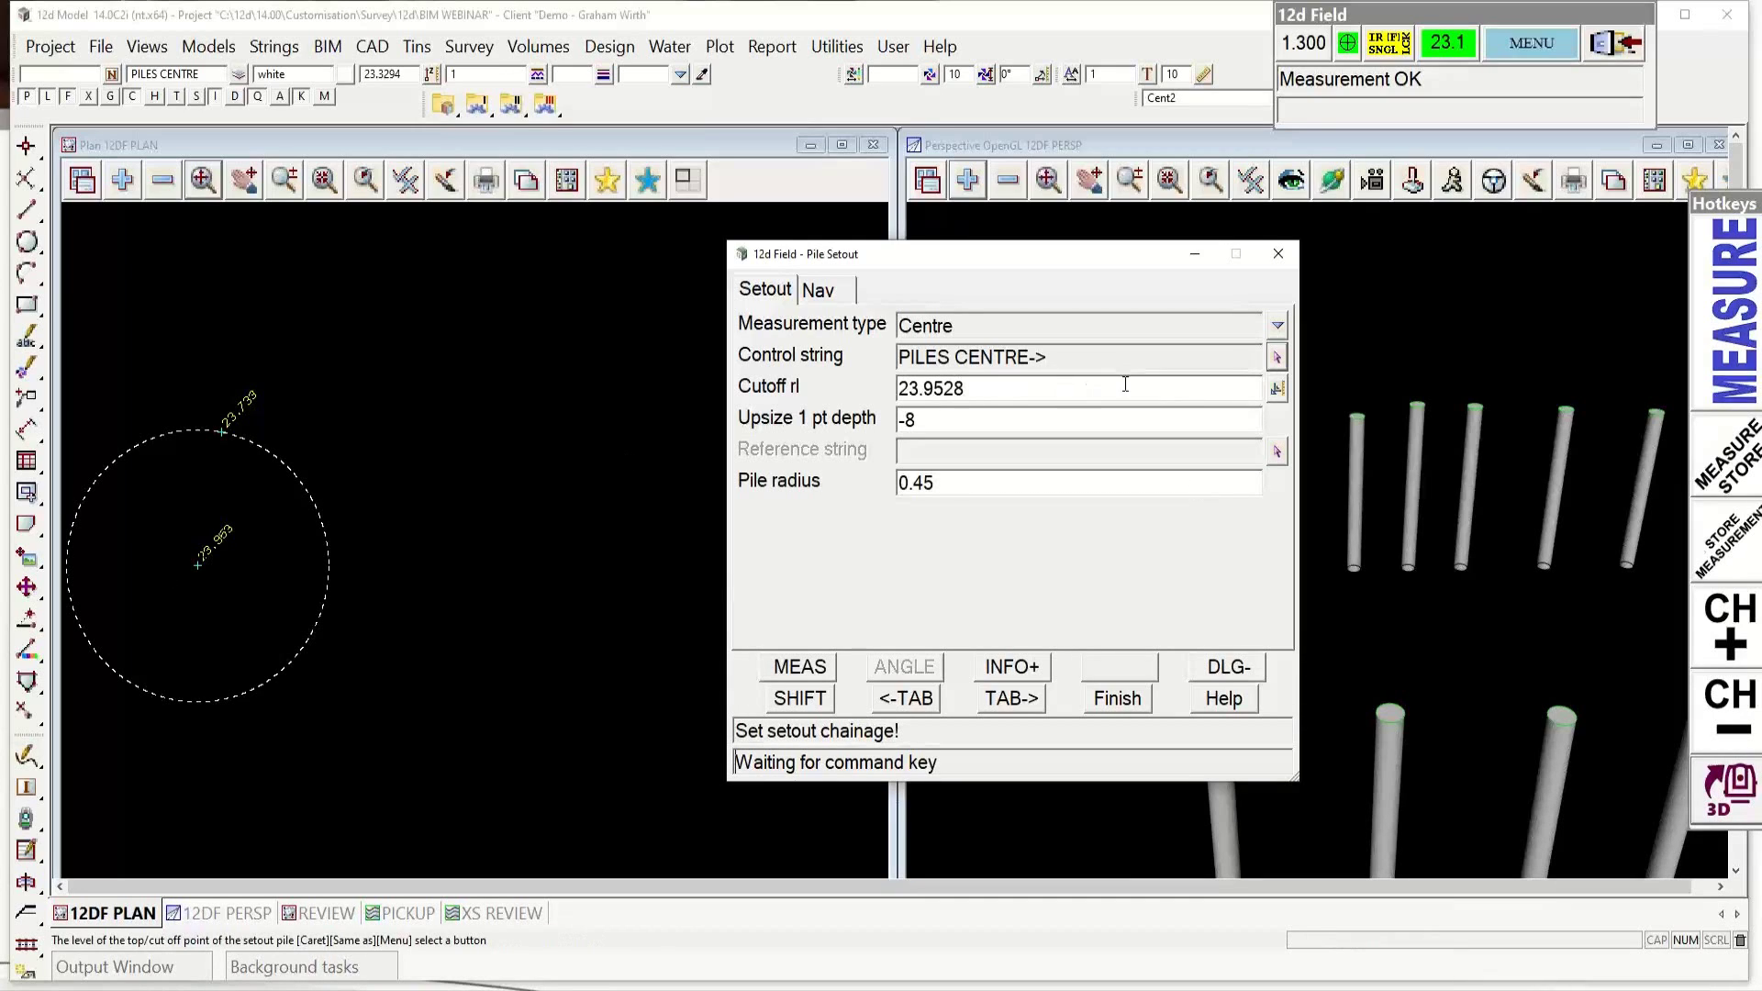
Step: Set the pile setout's cutoff rl to 0 by measuring chainage on the PILES CENTRE string
{"action": "left_click", "coordinate": [1276, 389]}
{"action": "left_click", "coordinate": [1349, 435]}
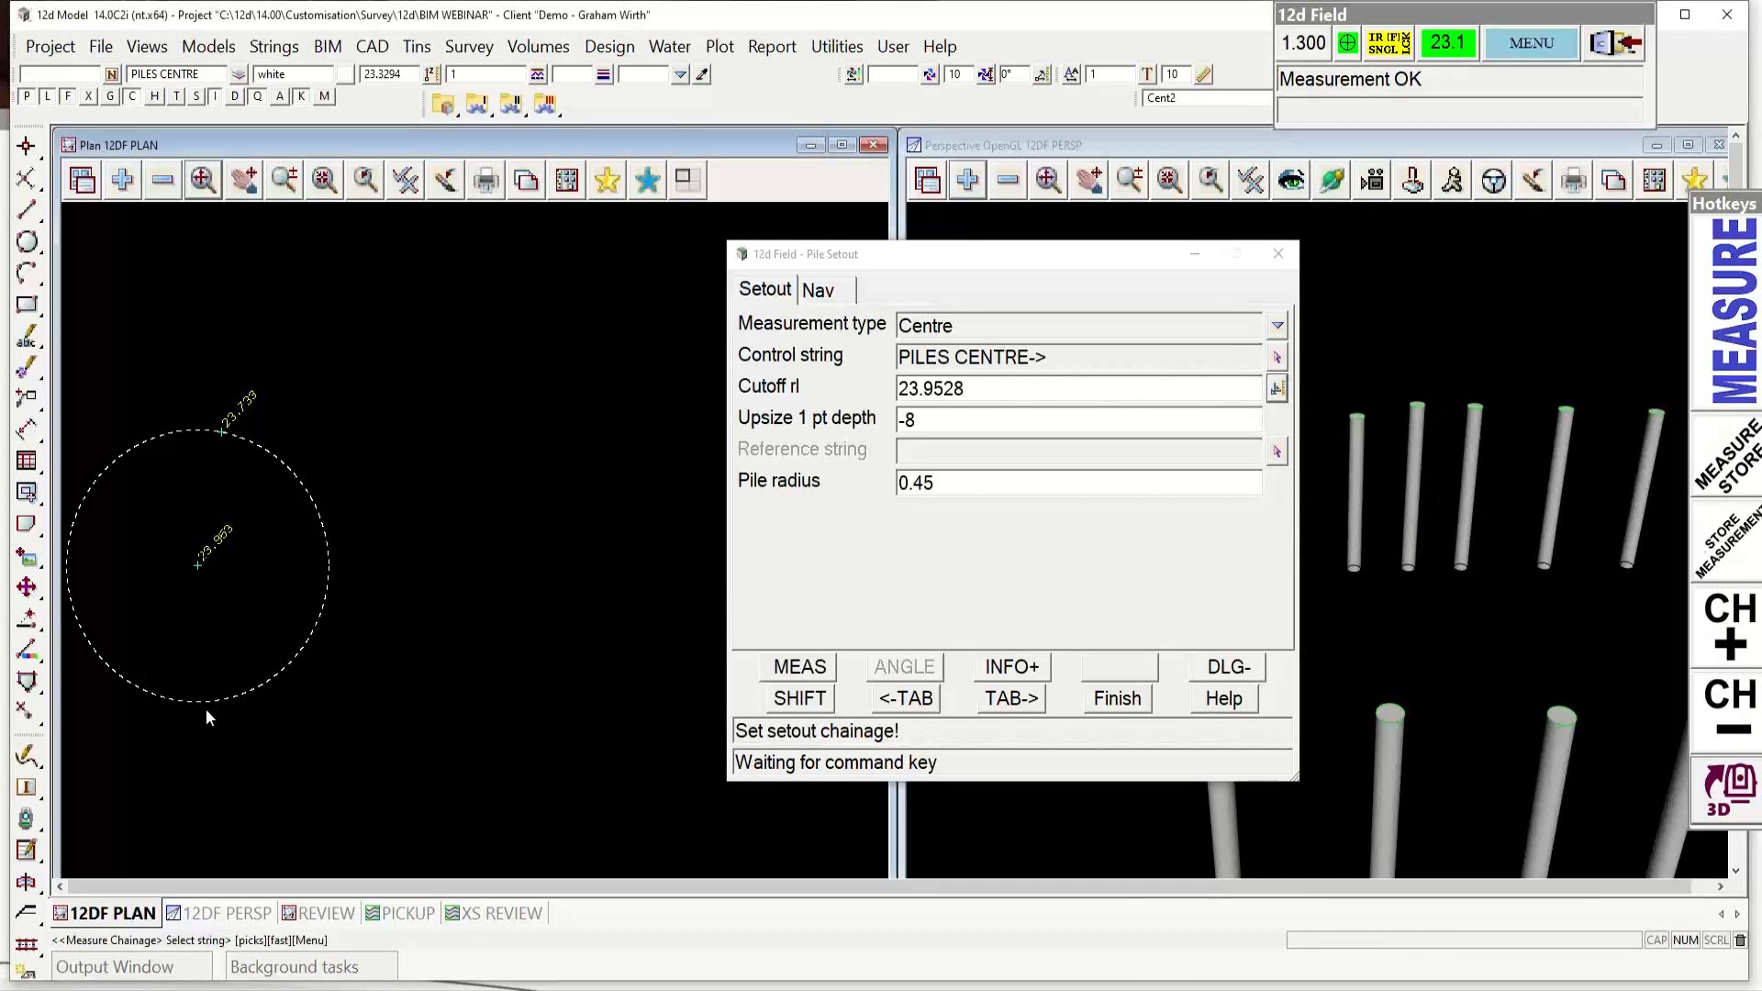
{"action": "left_click", "coordinate": [196, 567]}
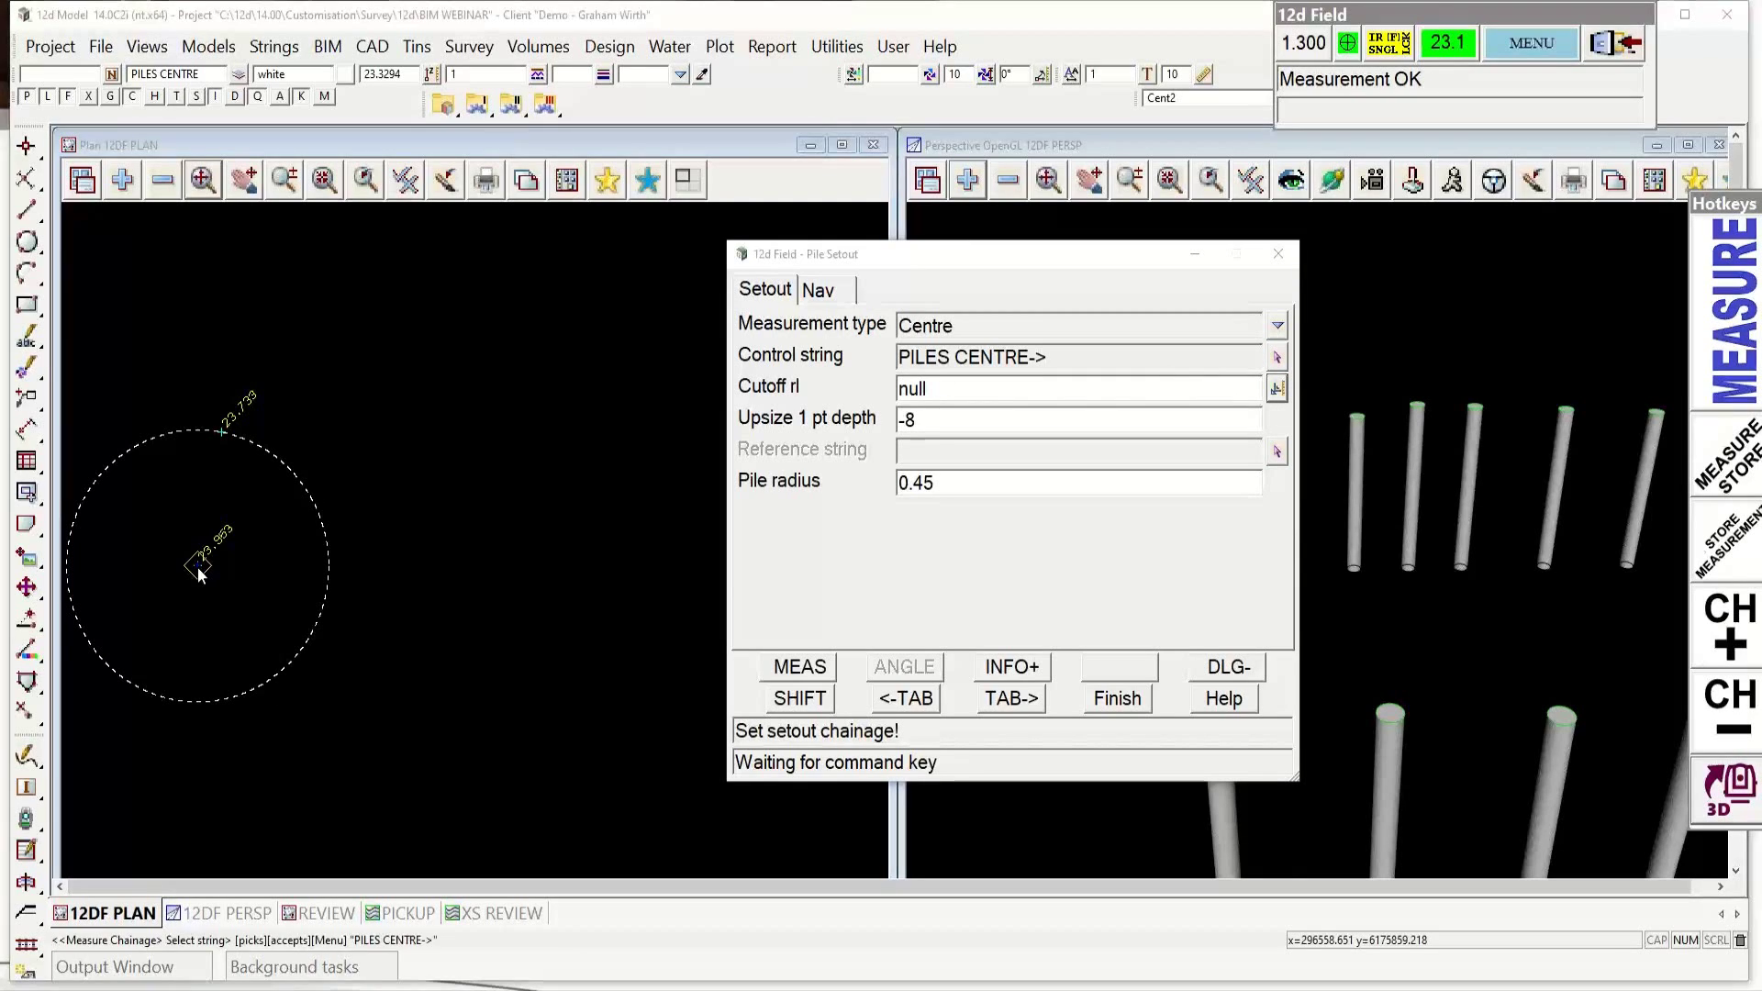
{"action": "middle_click", "coordinate": [197, 569]}
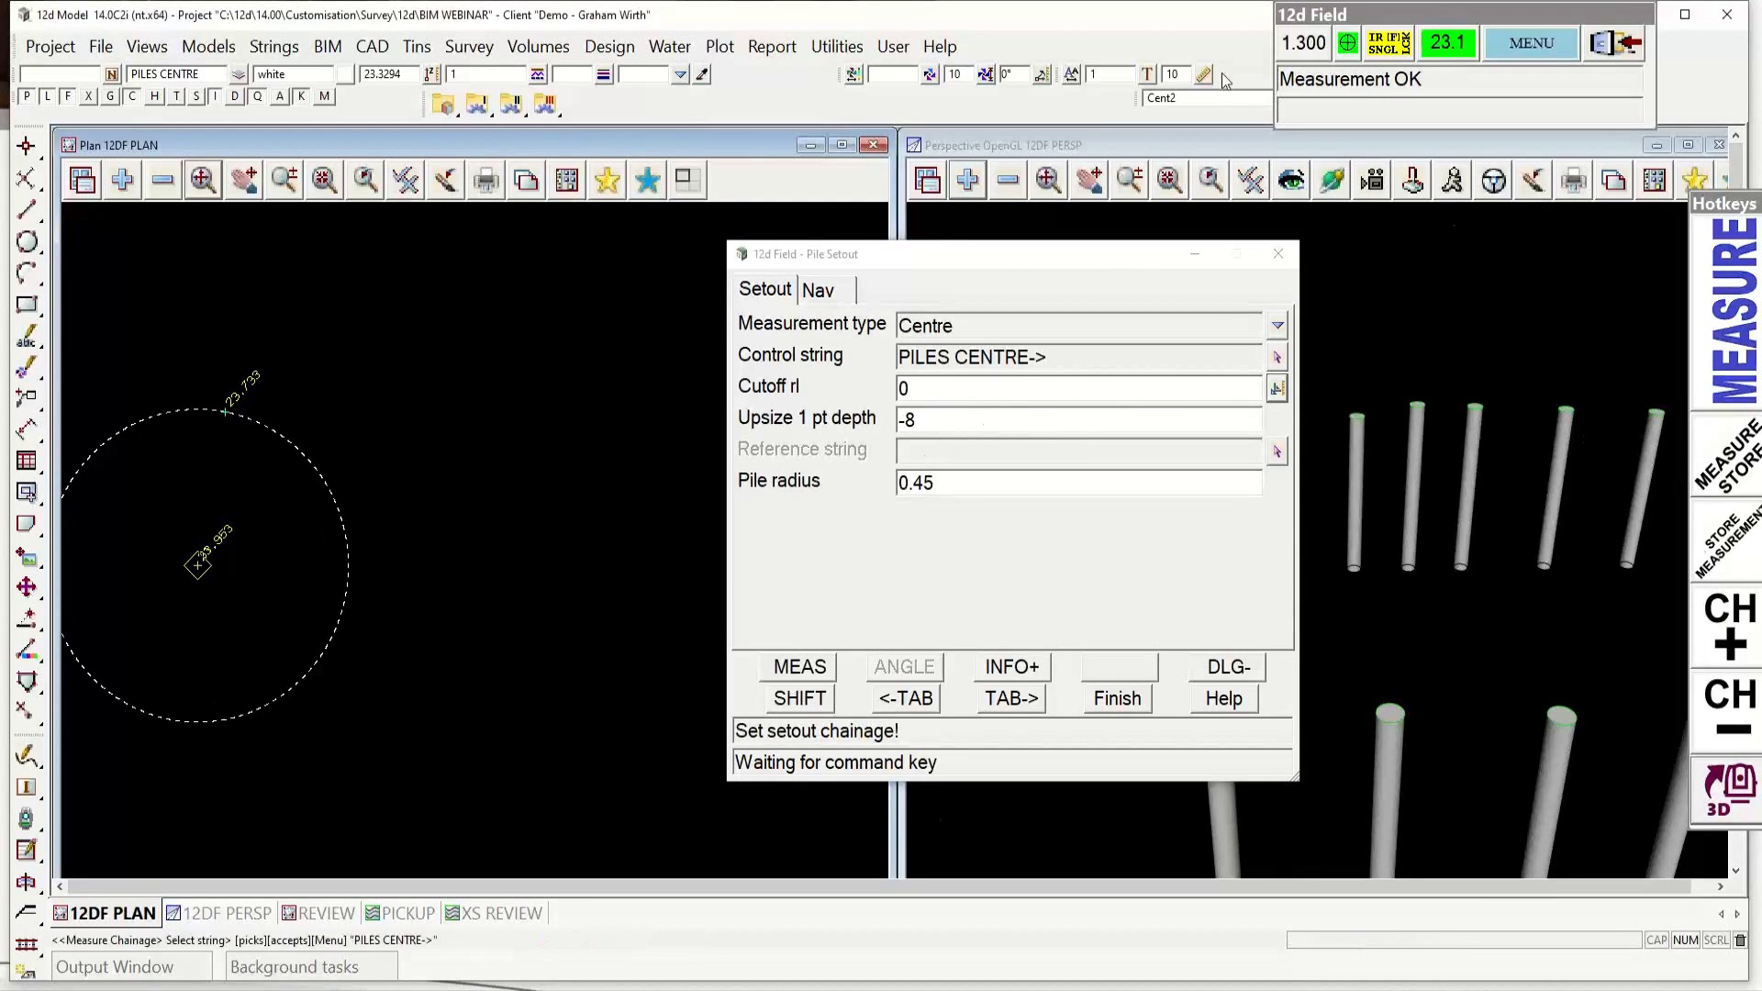
Step: Position the simulated target on the edge of pile circle P2 and measure it with a 1.3 target height
{"action": "left_click", "coordinate": [1741, 812]}
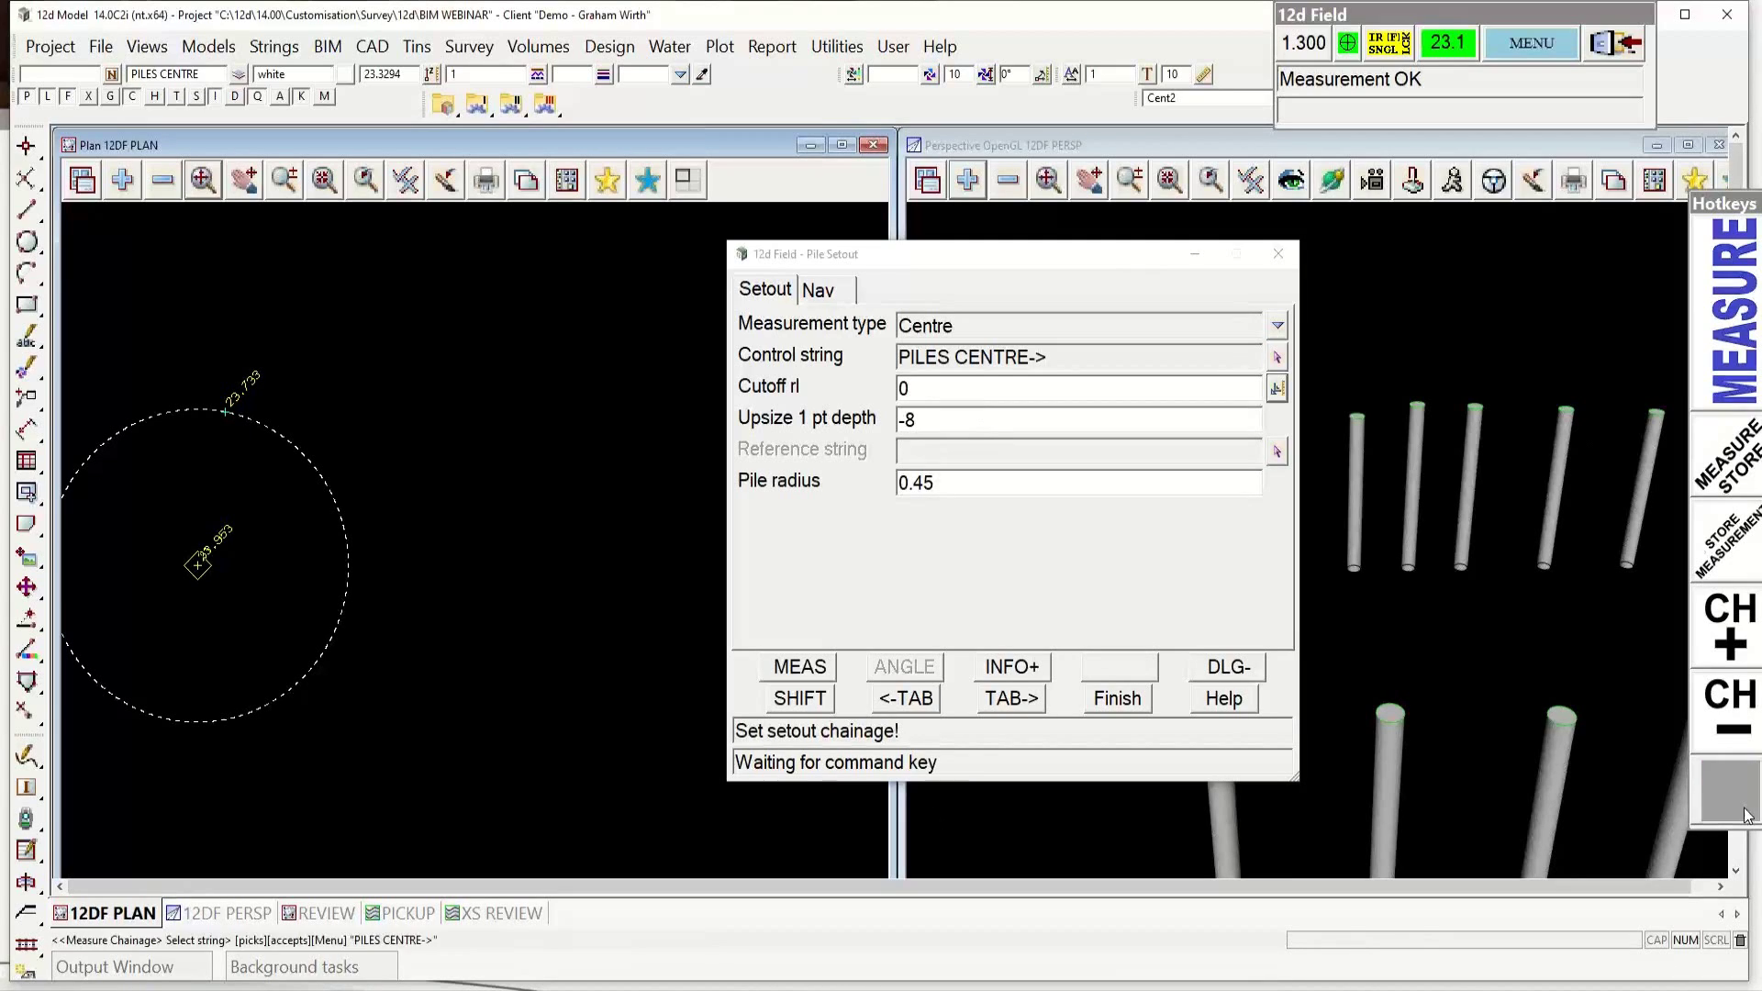
{"action": "left_click", "coordinate": [338, 499]}
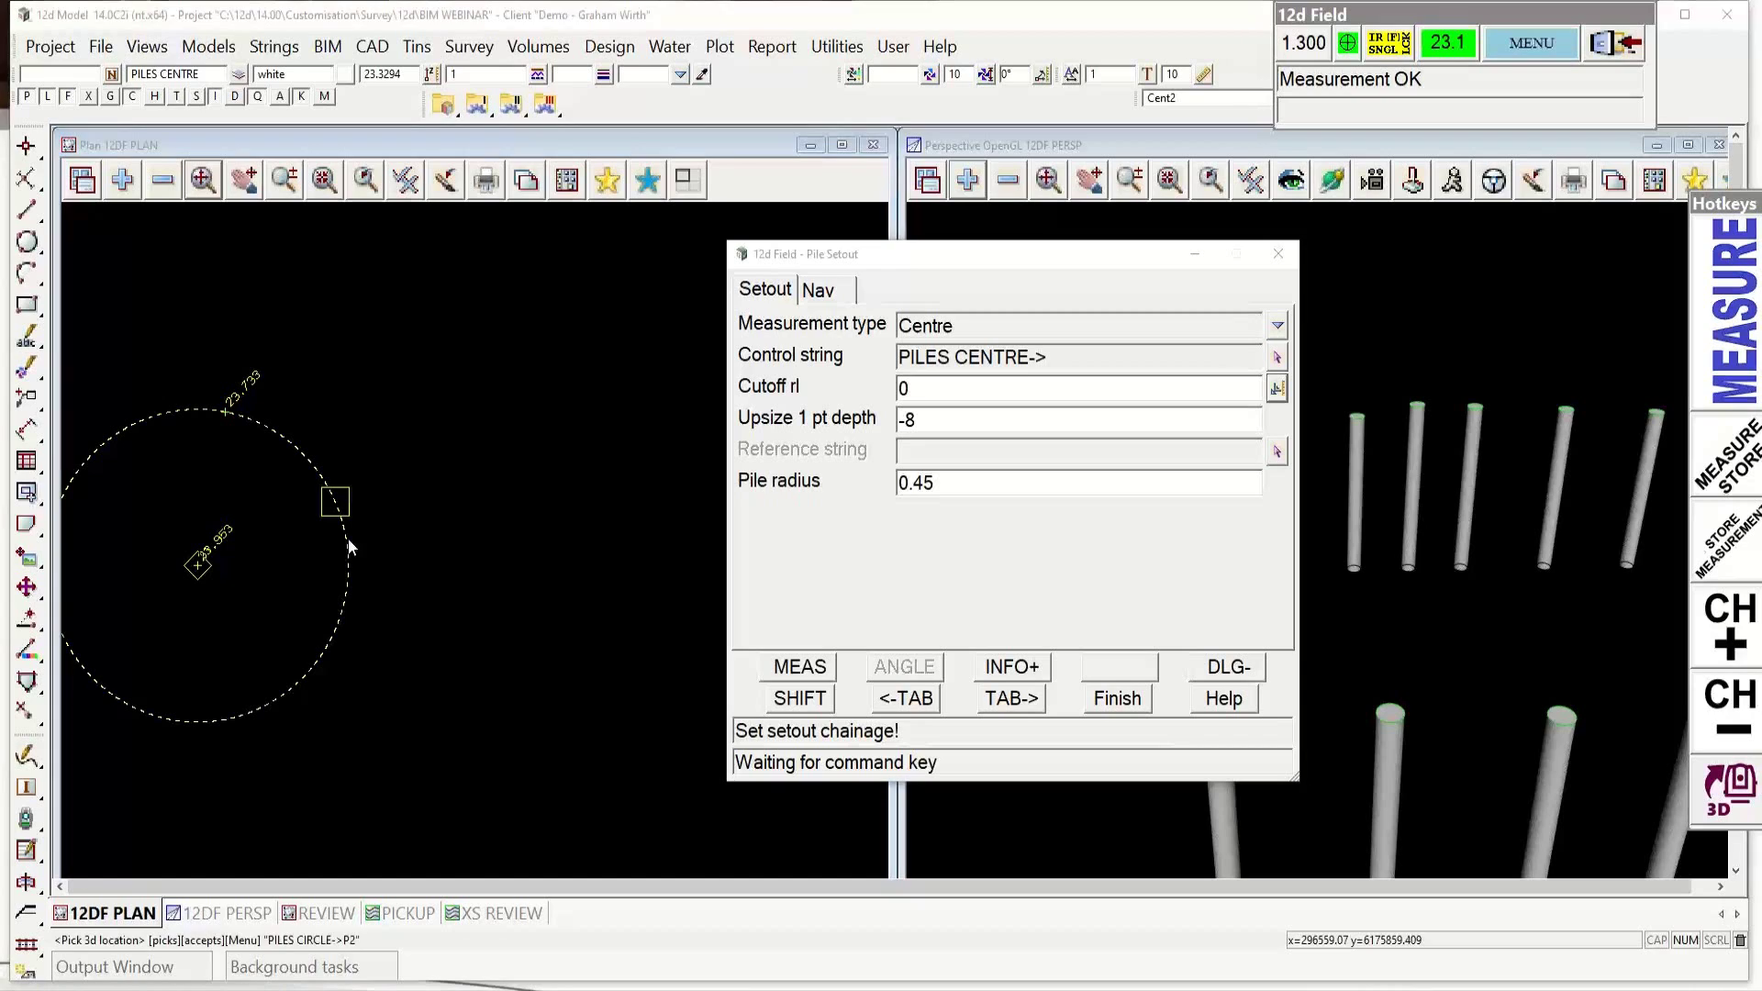
{"action": "middle_click", "coordinate": [440, 631]}
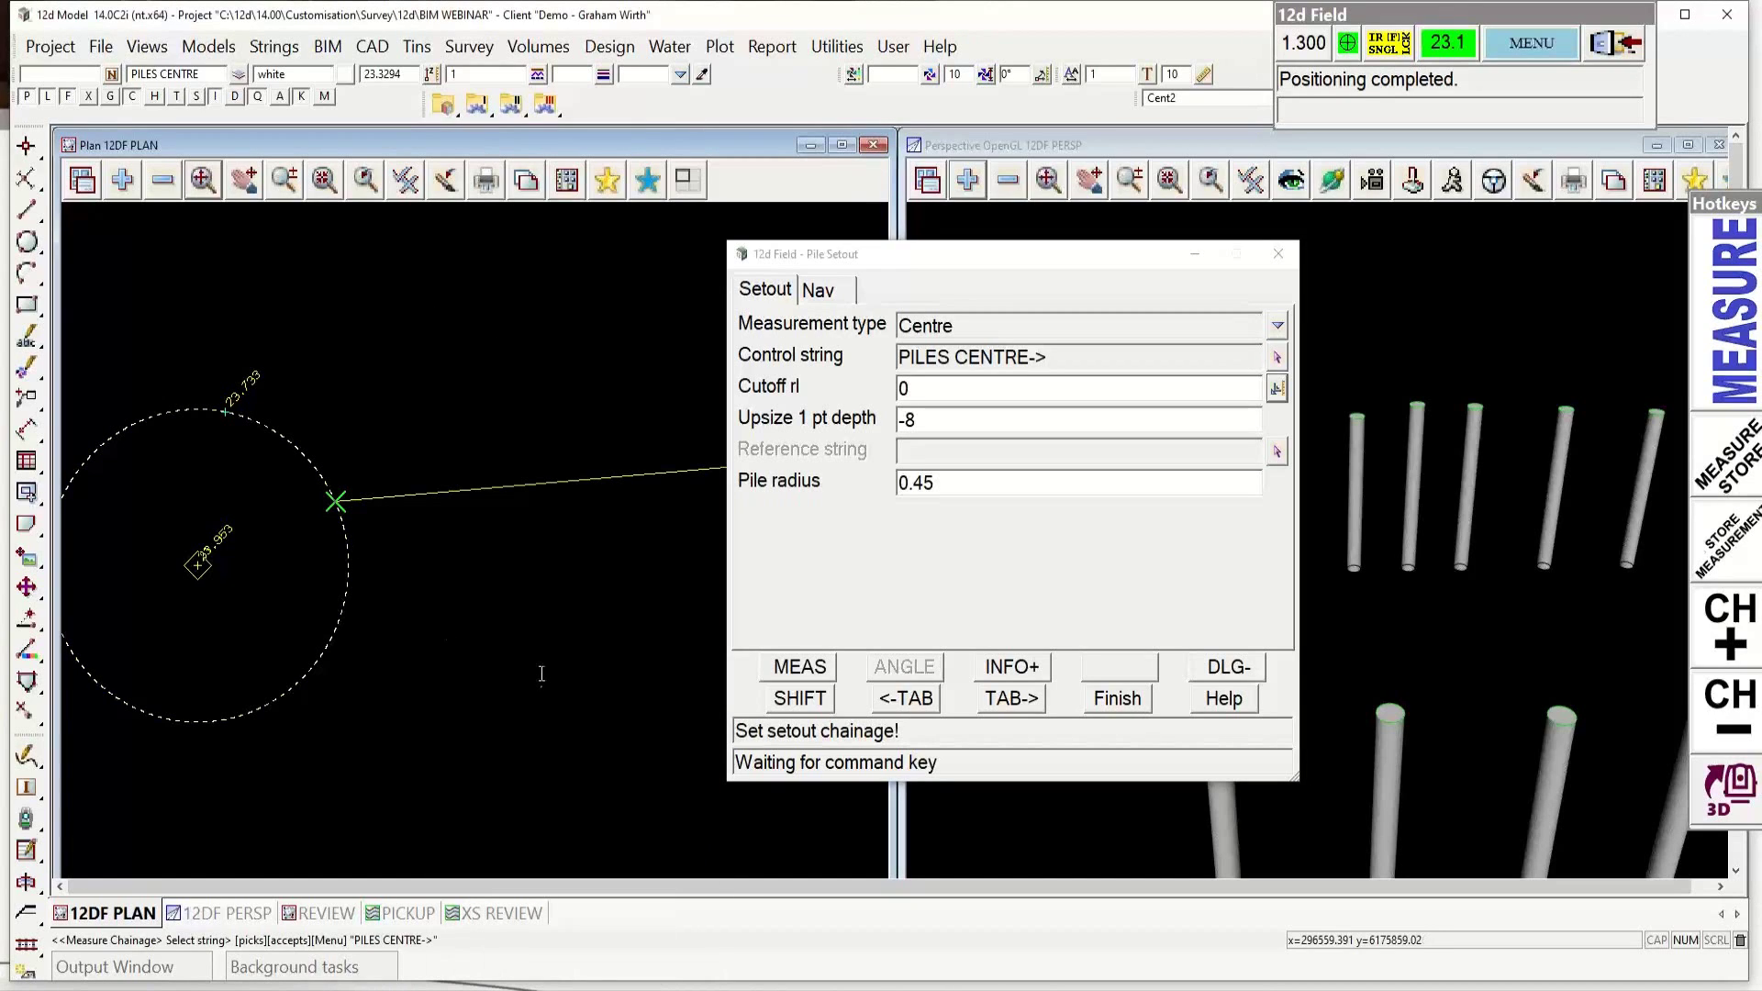
{"action": "left_click", "coordinate": [808, 670]}
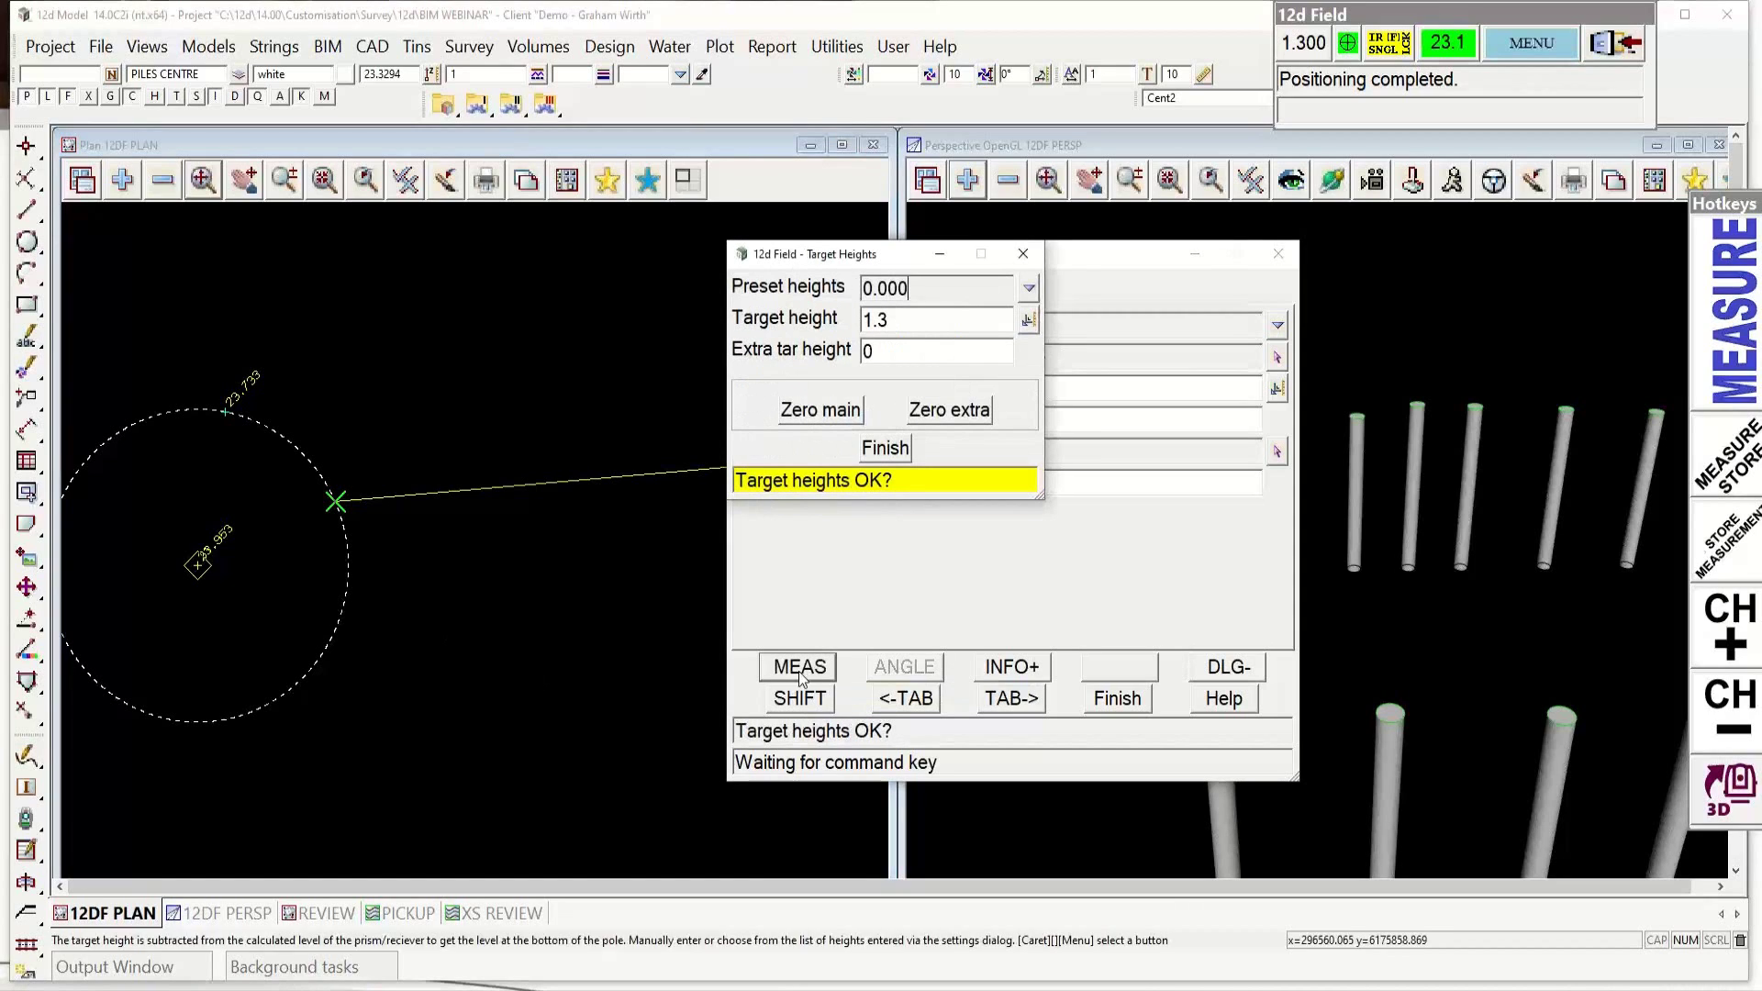
{"action": "middle_click", "coordinate": [393, 576]}
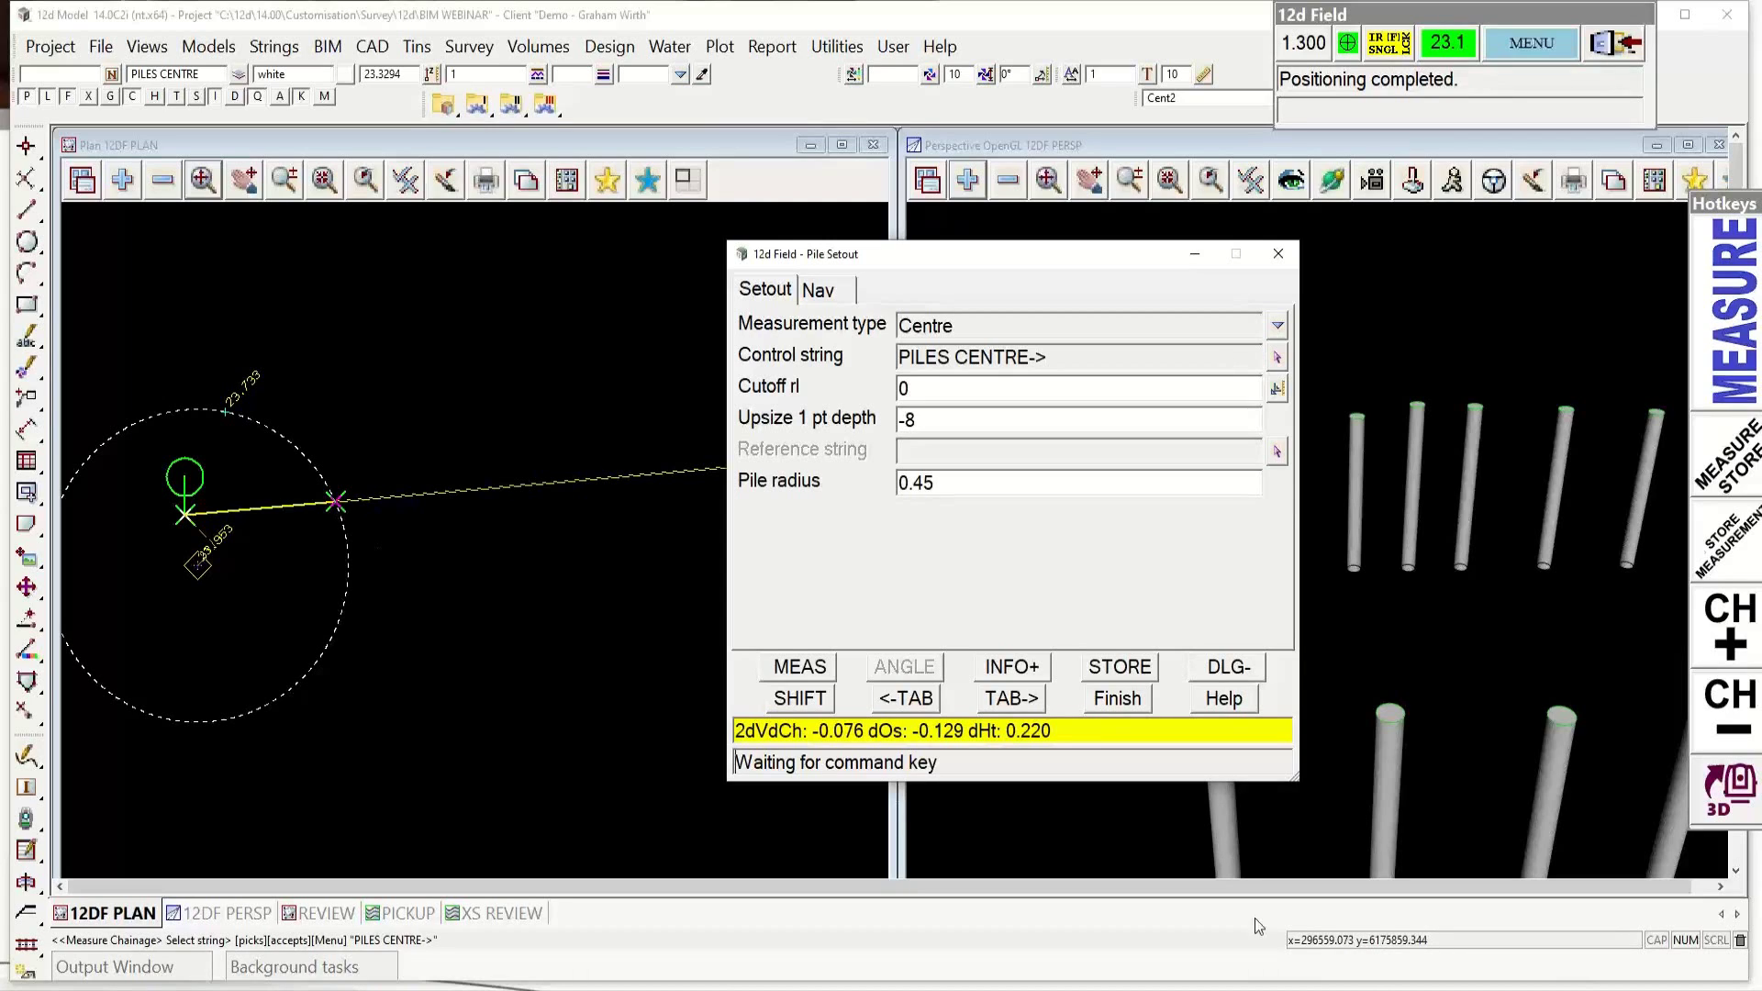
Step: Move the simulated target farther along the edge of pile circle P2, measure again, and finish the pile setout
{"action": "left_click", "coordinate": [1725, 796]}
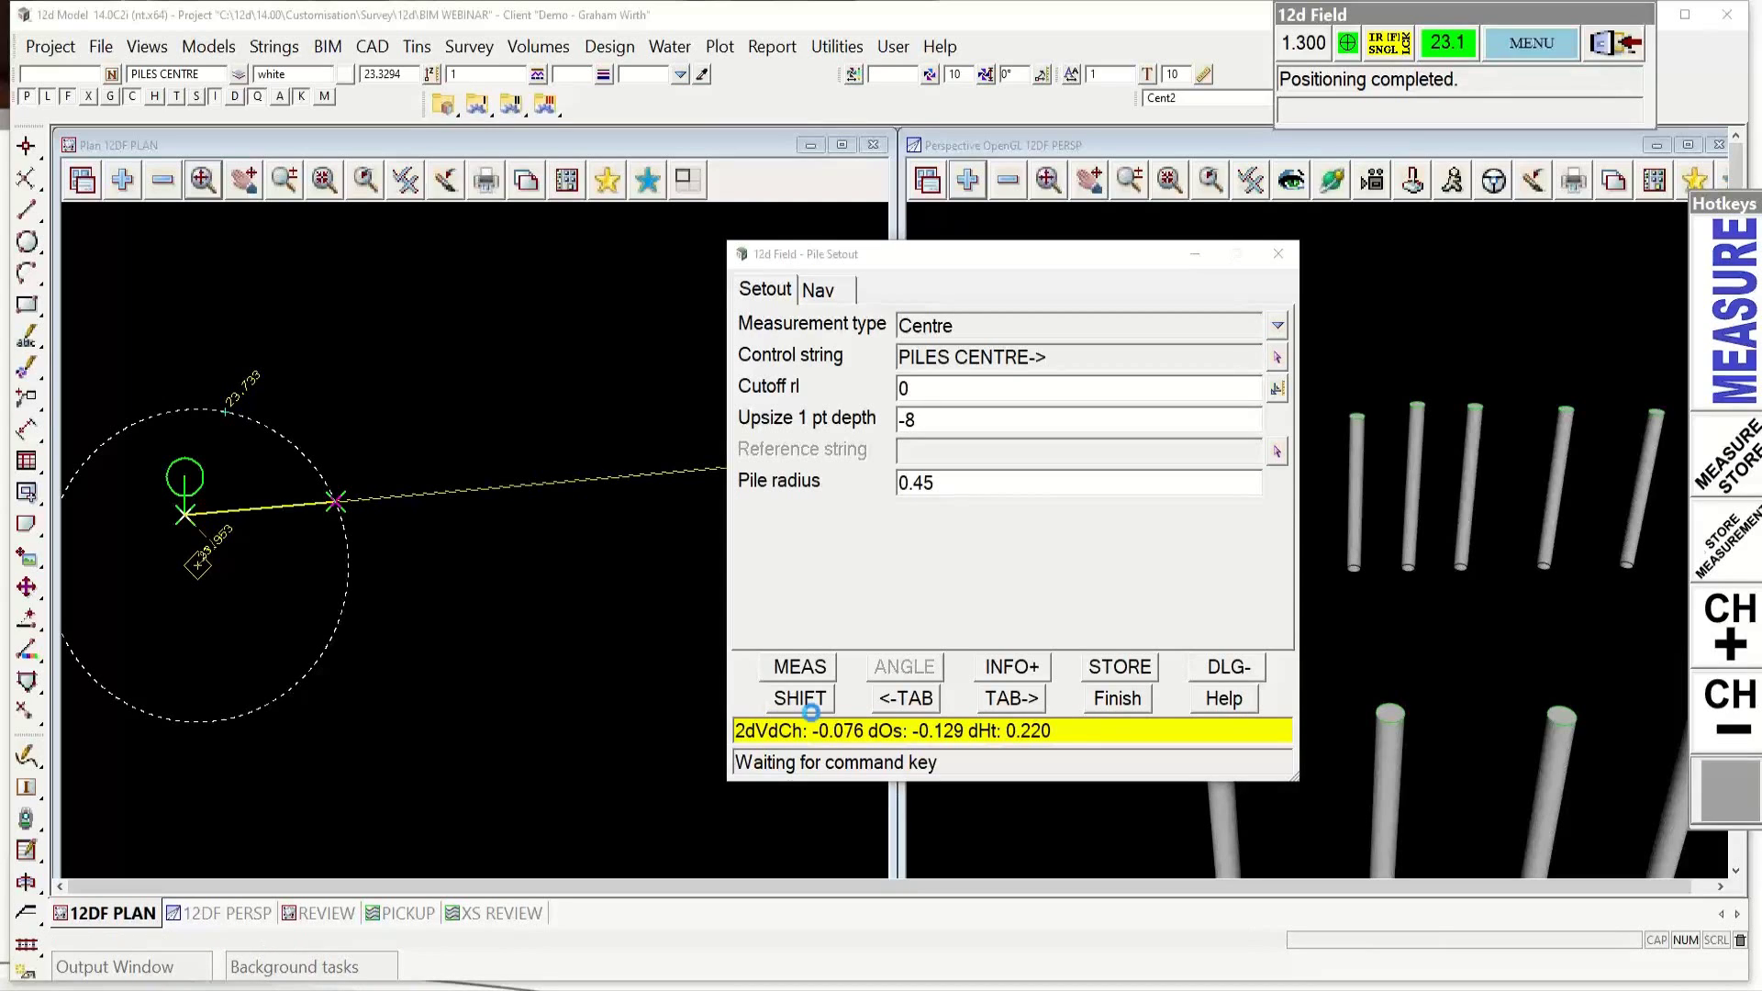
{"action": "left_click", "coordinate": [810, 712]}
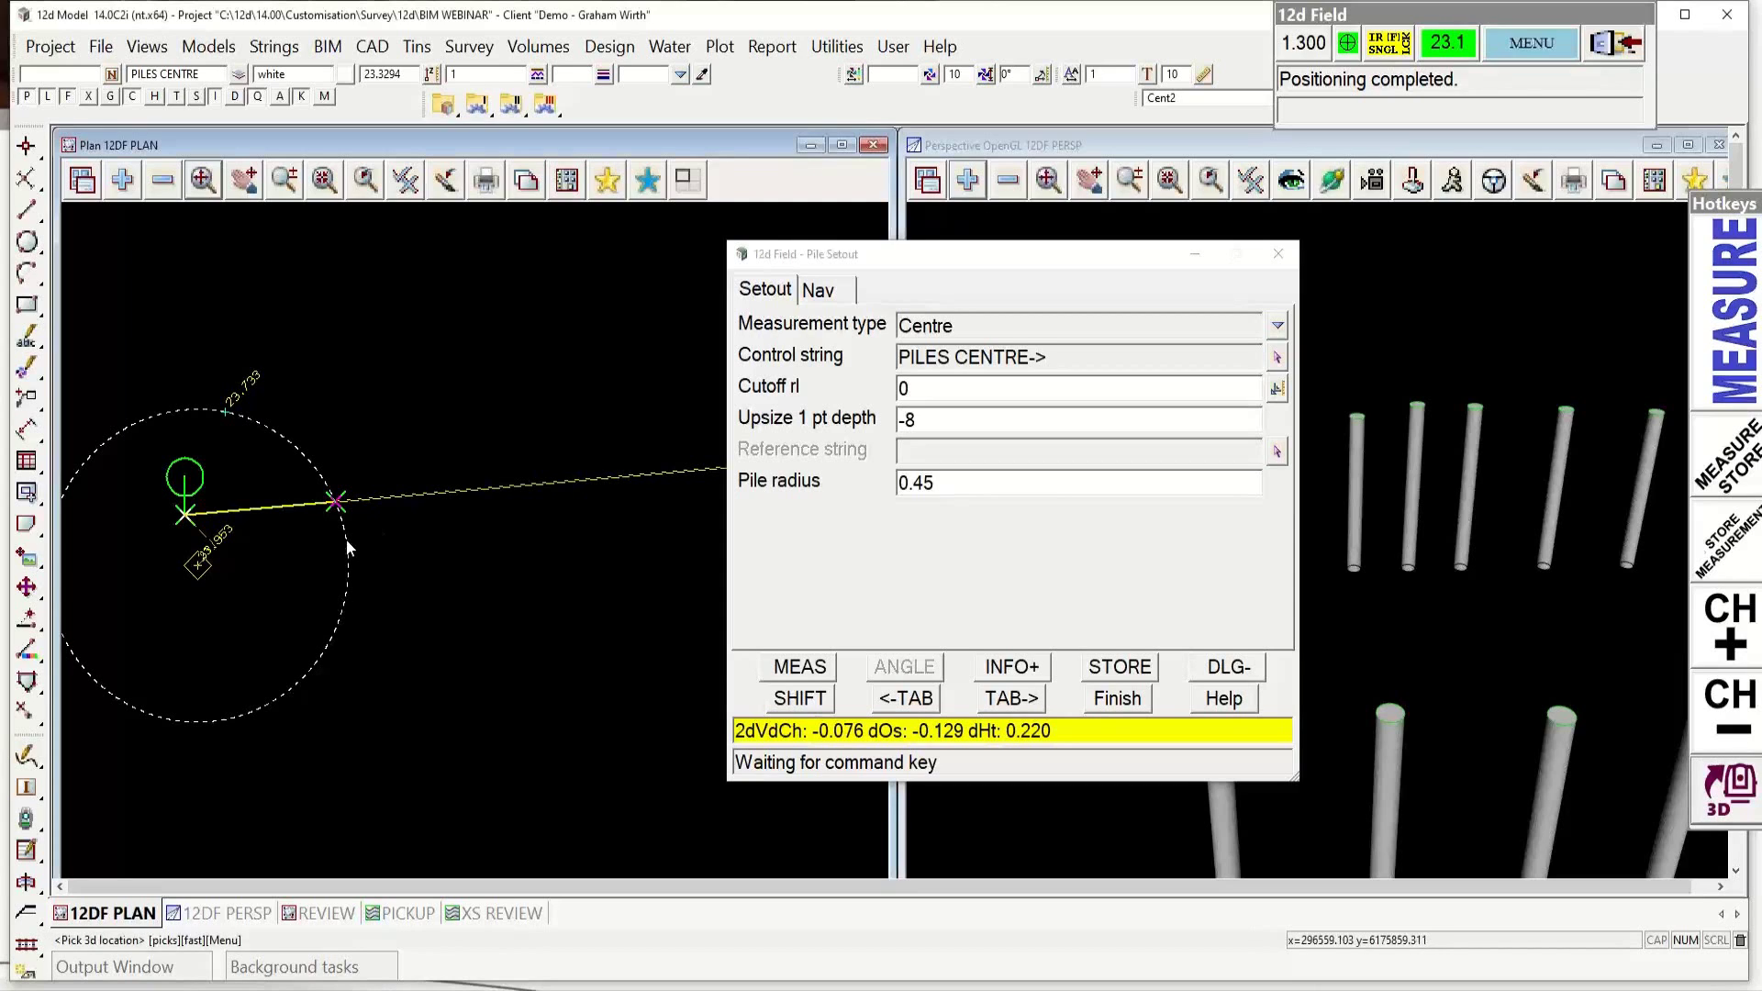
{"action": "left_click", "coordinate": [345, 540]}
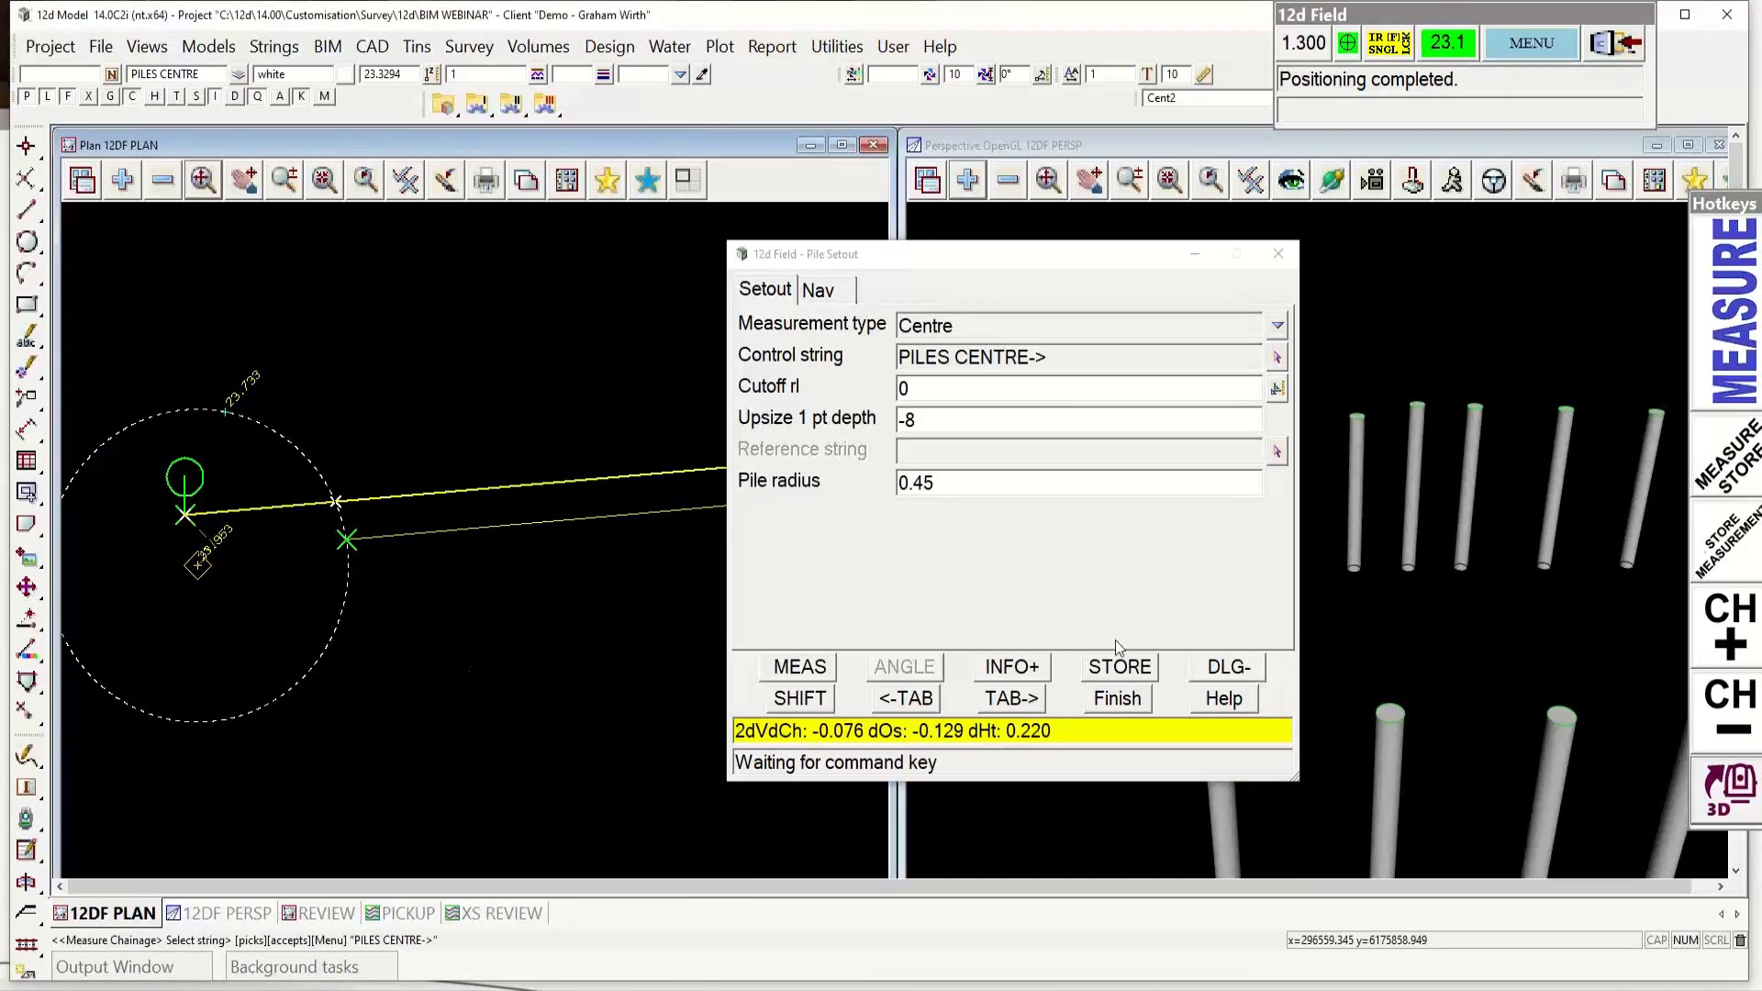
{"action": "left_click", "coordinate": [800, 666]}
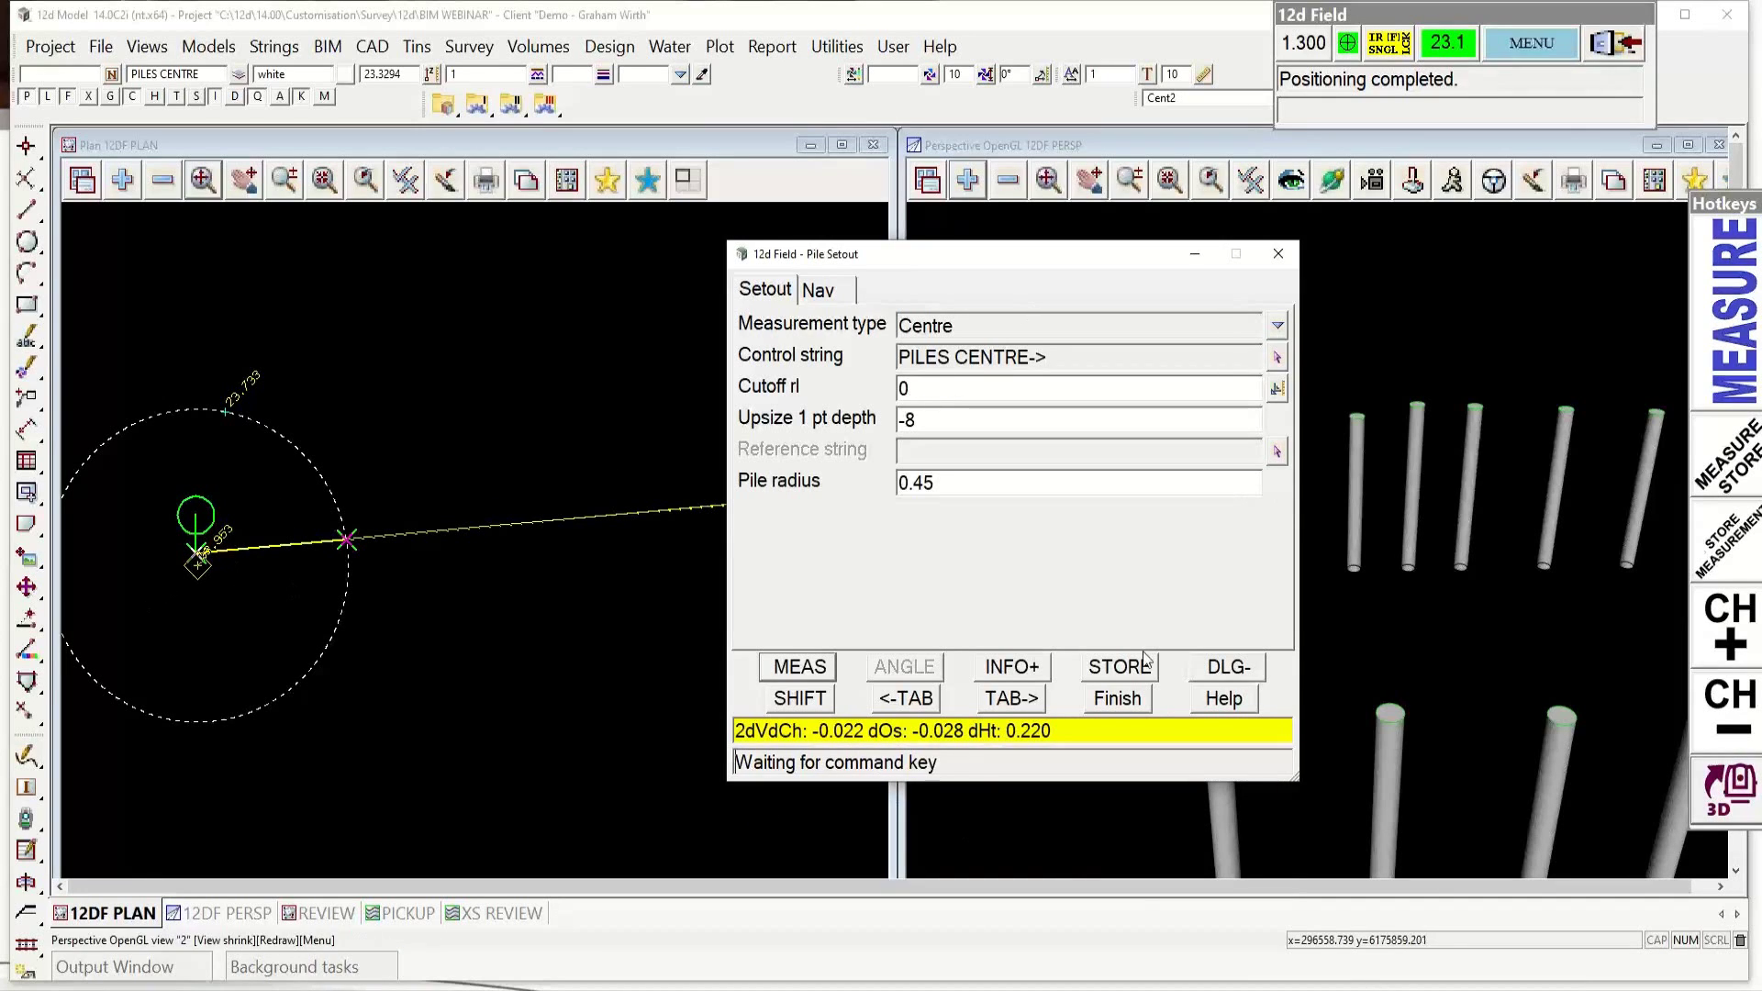
{"action": "left_click", "coordinate": [1117, 700]}
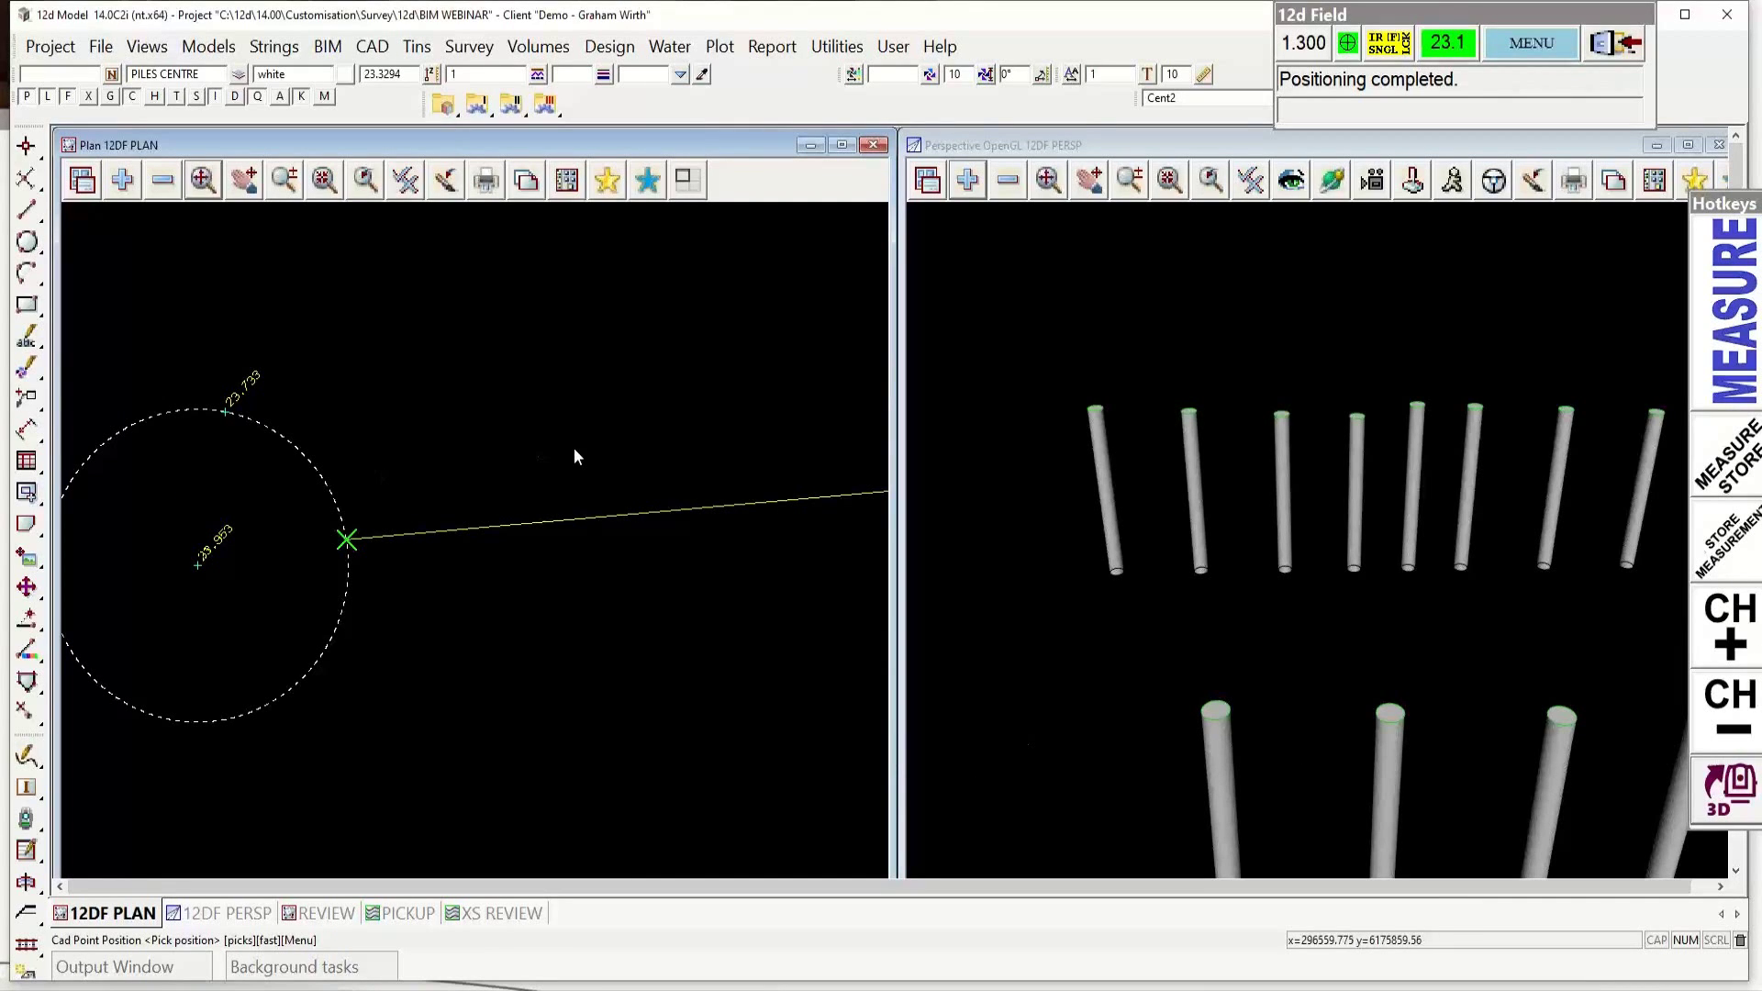
Step: Add the GWDES Ifc DECK SLAB model to the 12DF PLAN view
{"action": "scroll", "coordinate": [574, 449], "scroll_direction": "down", "scroll_amount": 2}
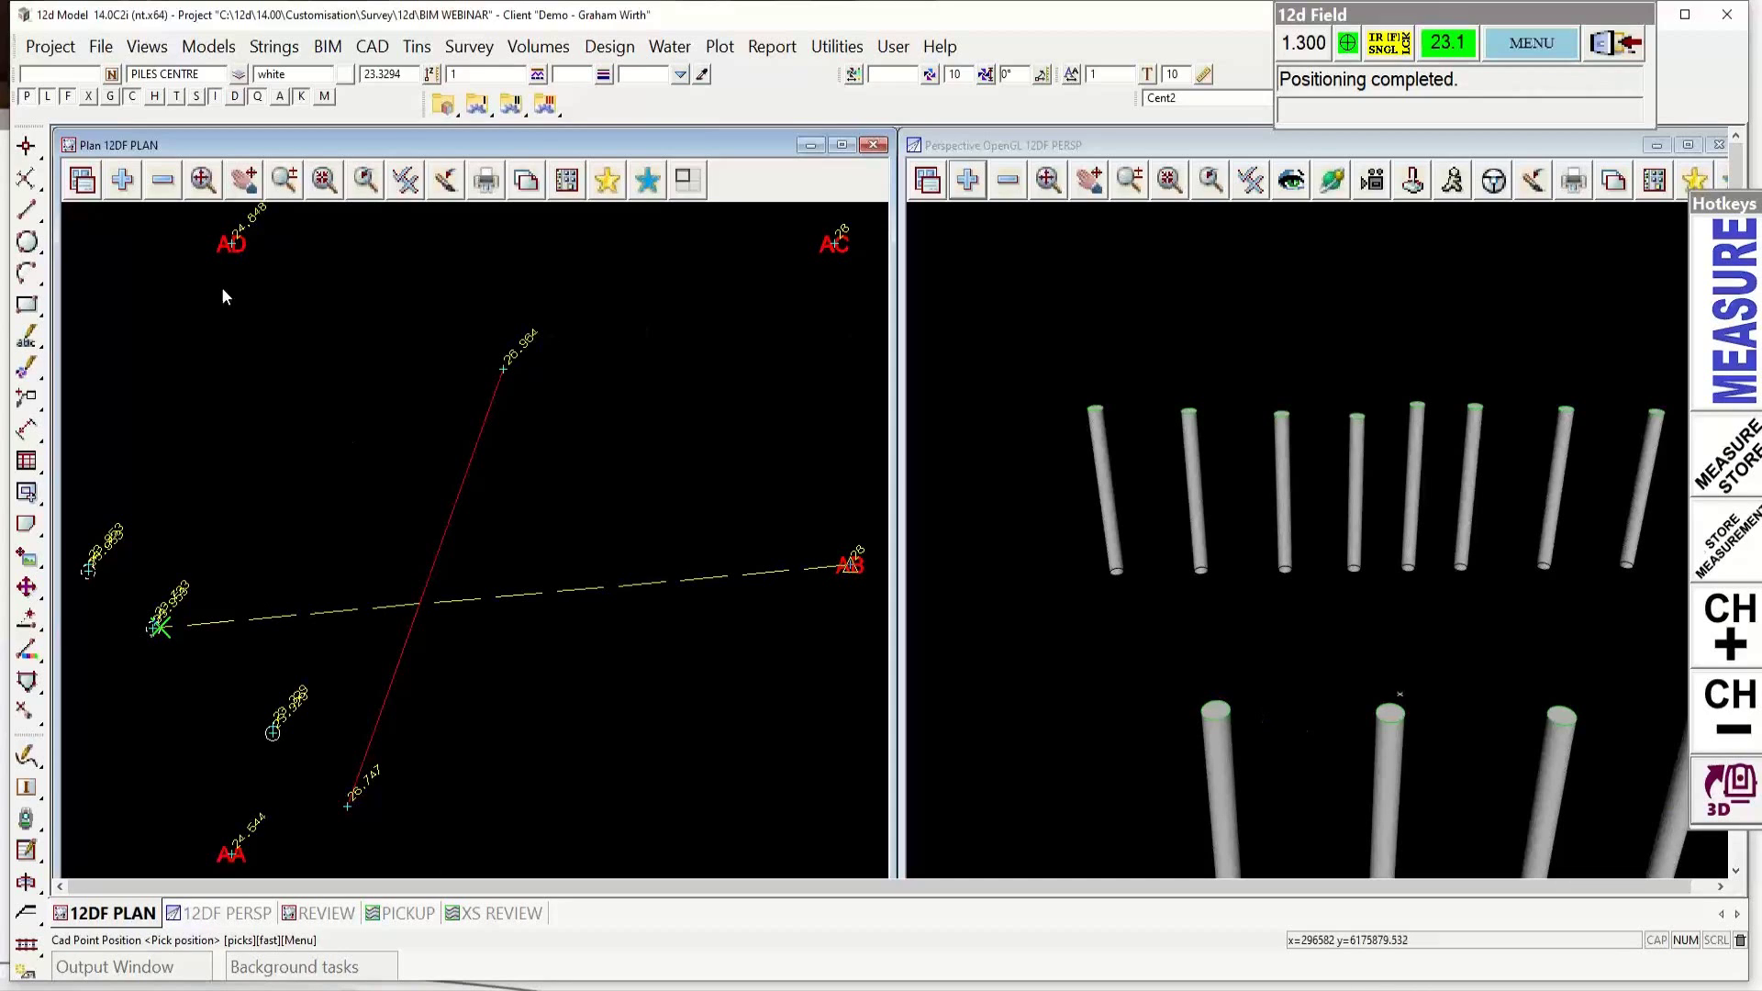
{"action": "left_click", "coordinate": [131, 182]}
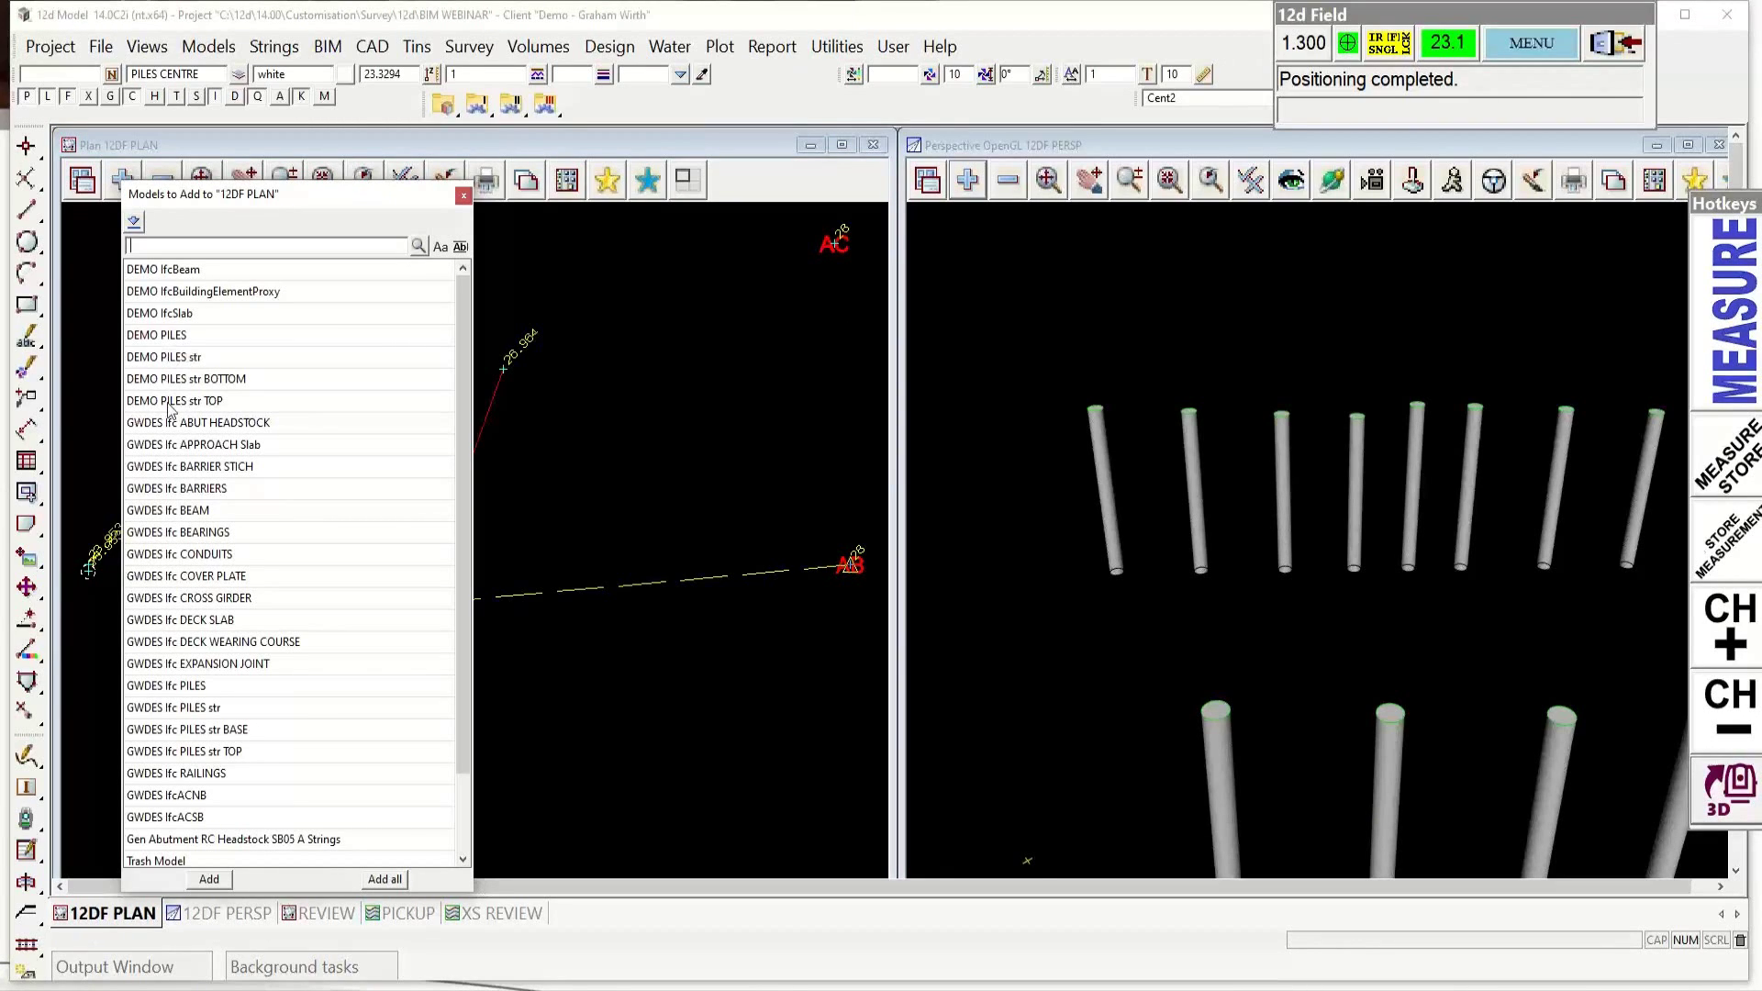
{"action": "double_click", "coordinate": [200, 624]}
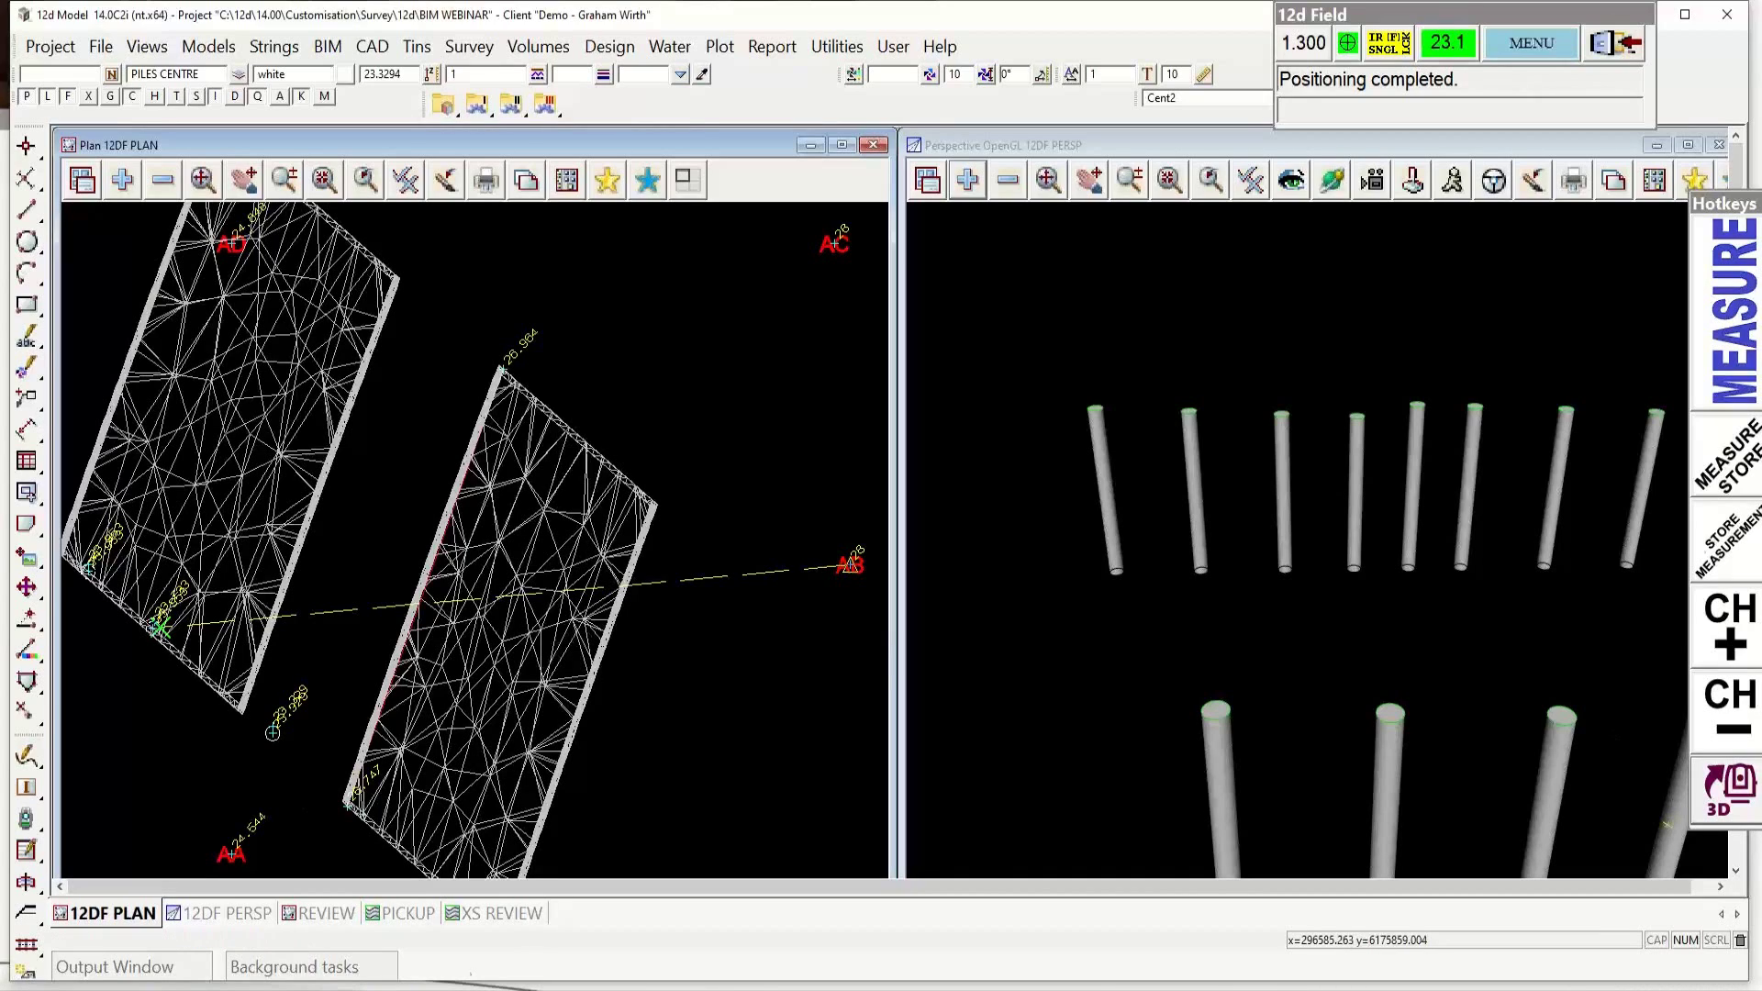
Step: Add the GWDES Ifc DECK SLAB model to the REVIEW view, inspect its shape, and return to 12DF PLAN
{"action": "left_click", "coordinate": [312, 913]}
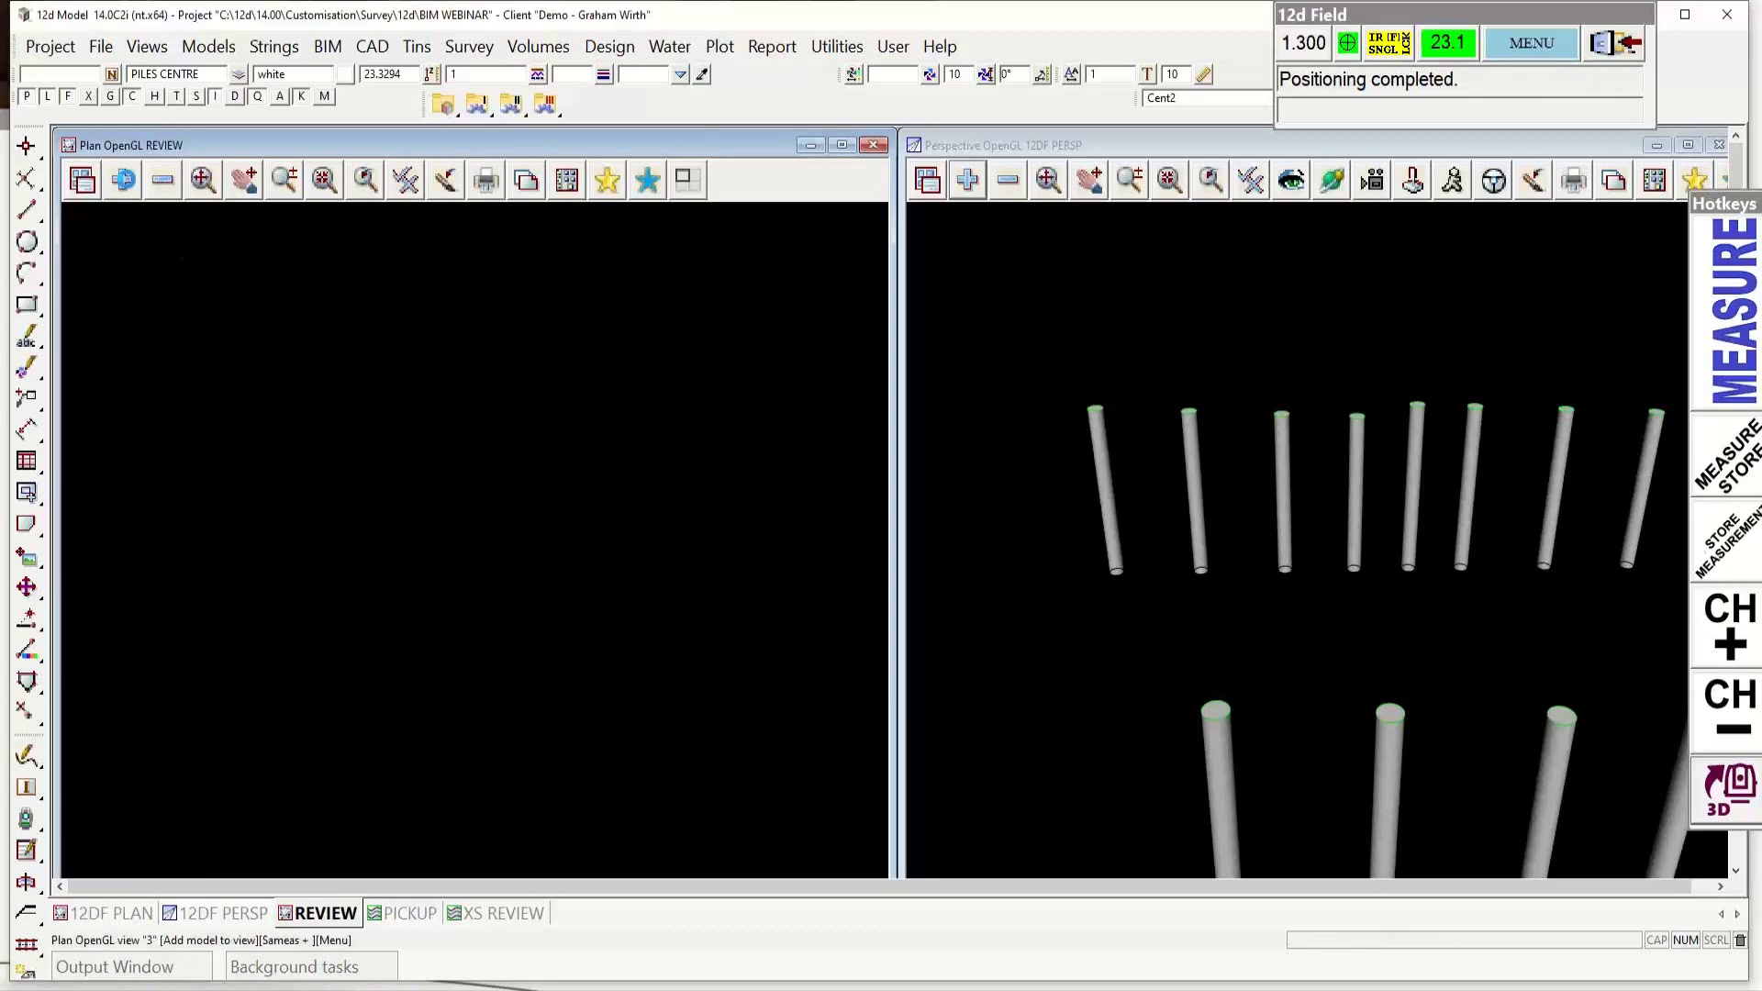
{"action": "left_click", "coordinate": [123, 180]}
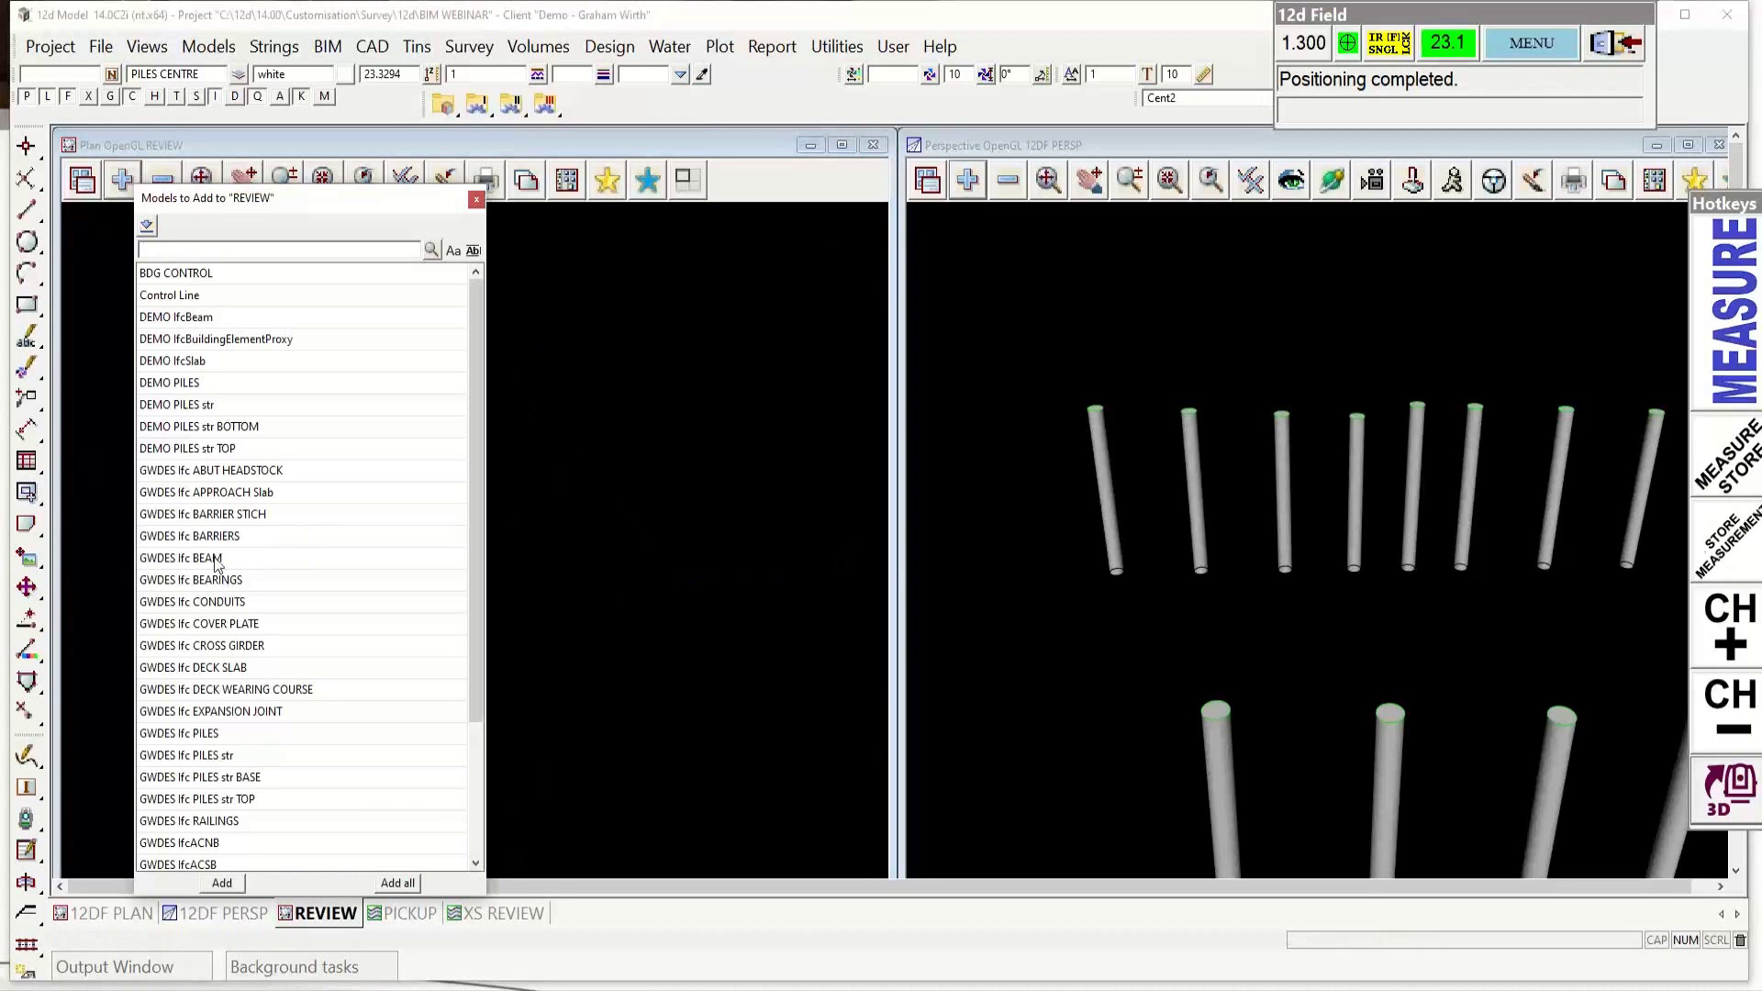
{"action": "double_click", "coordinate": [229, 668]}
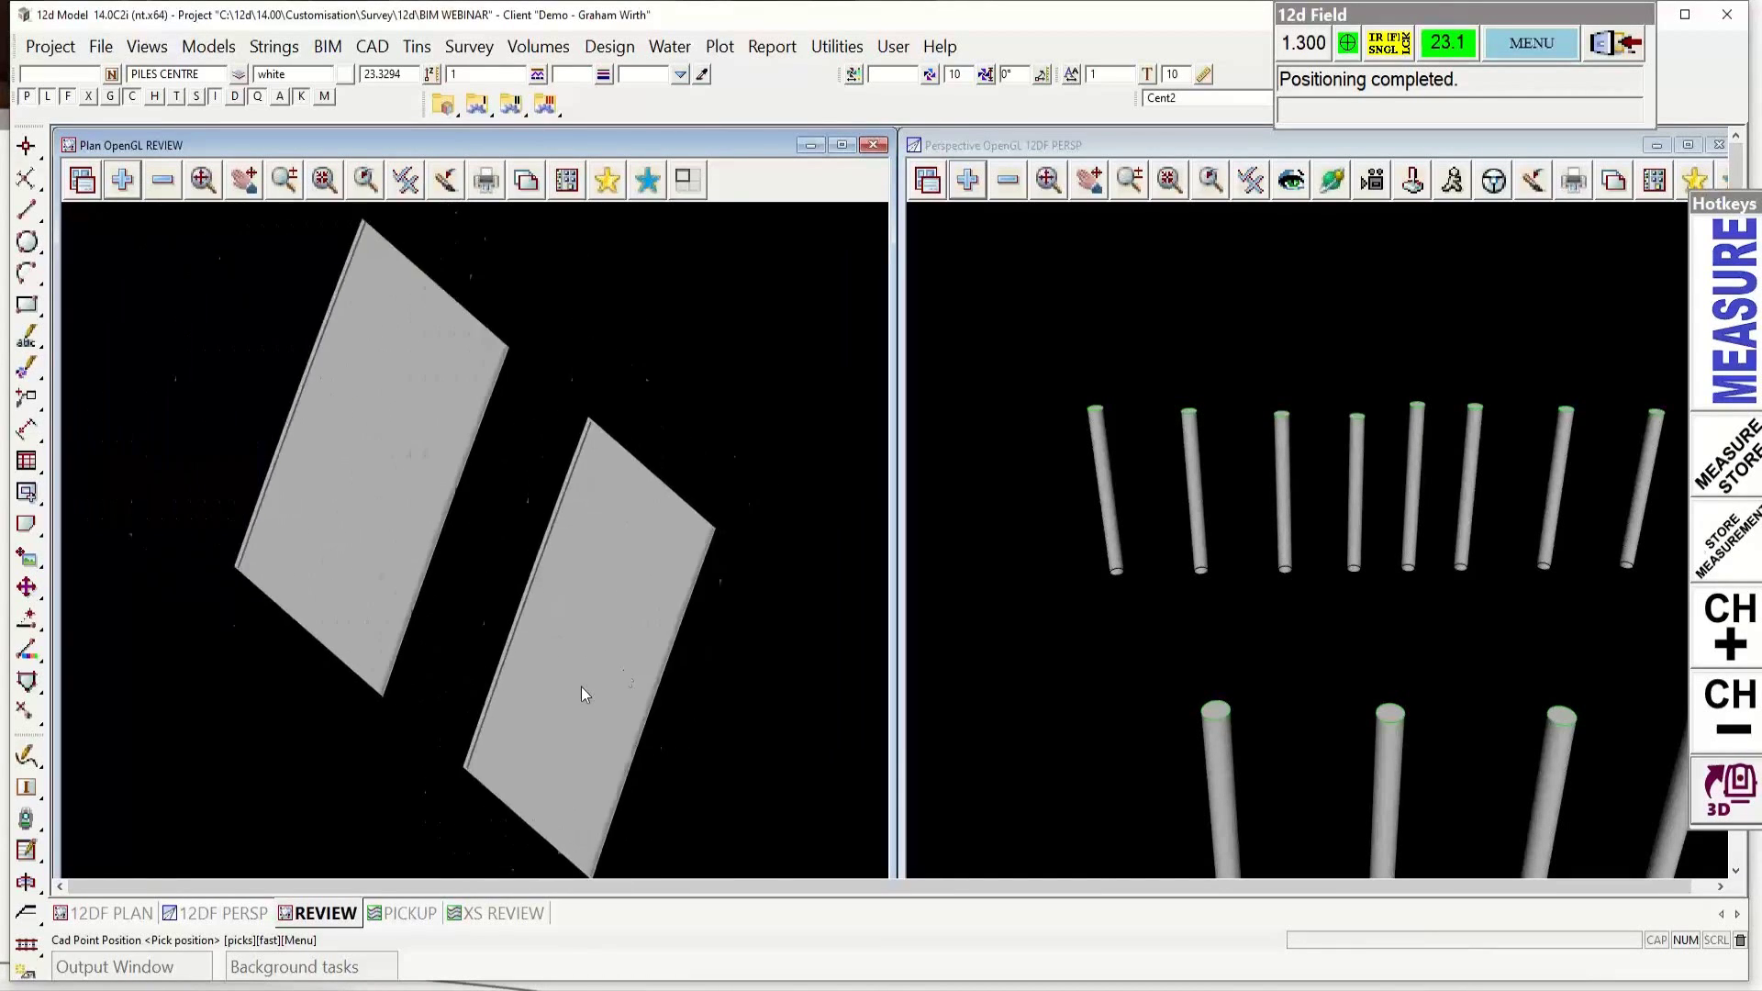
{"action": "left_click", "coordinate": [811, 146]}
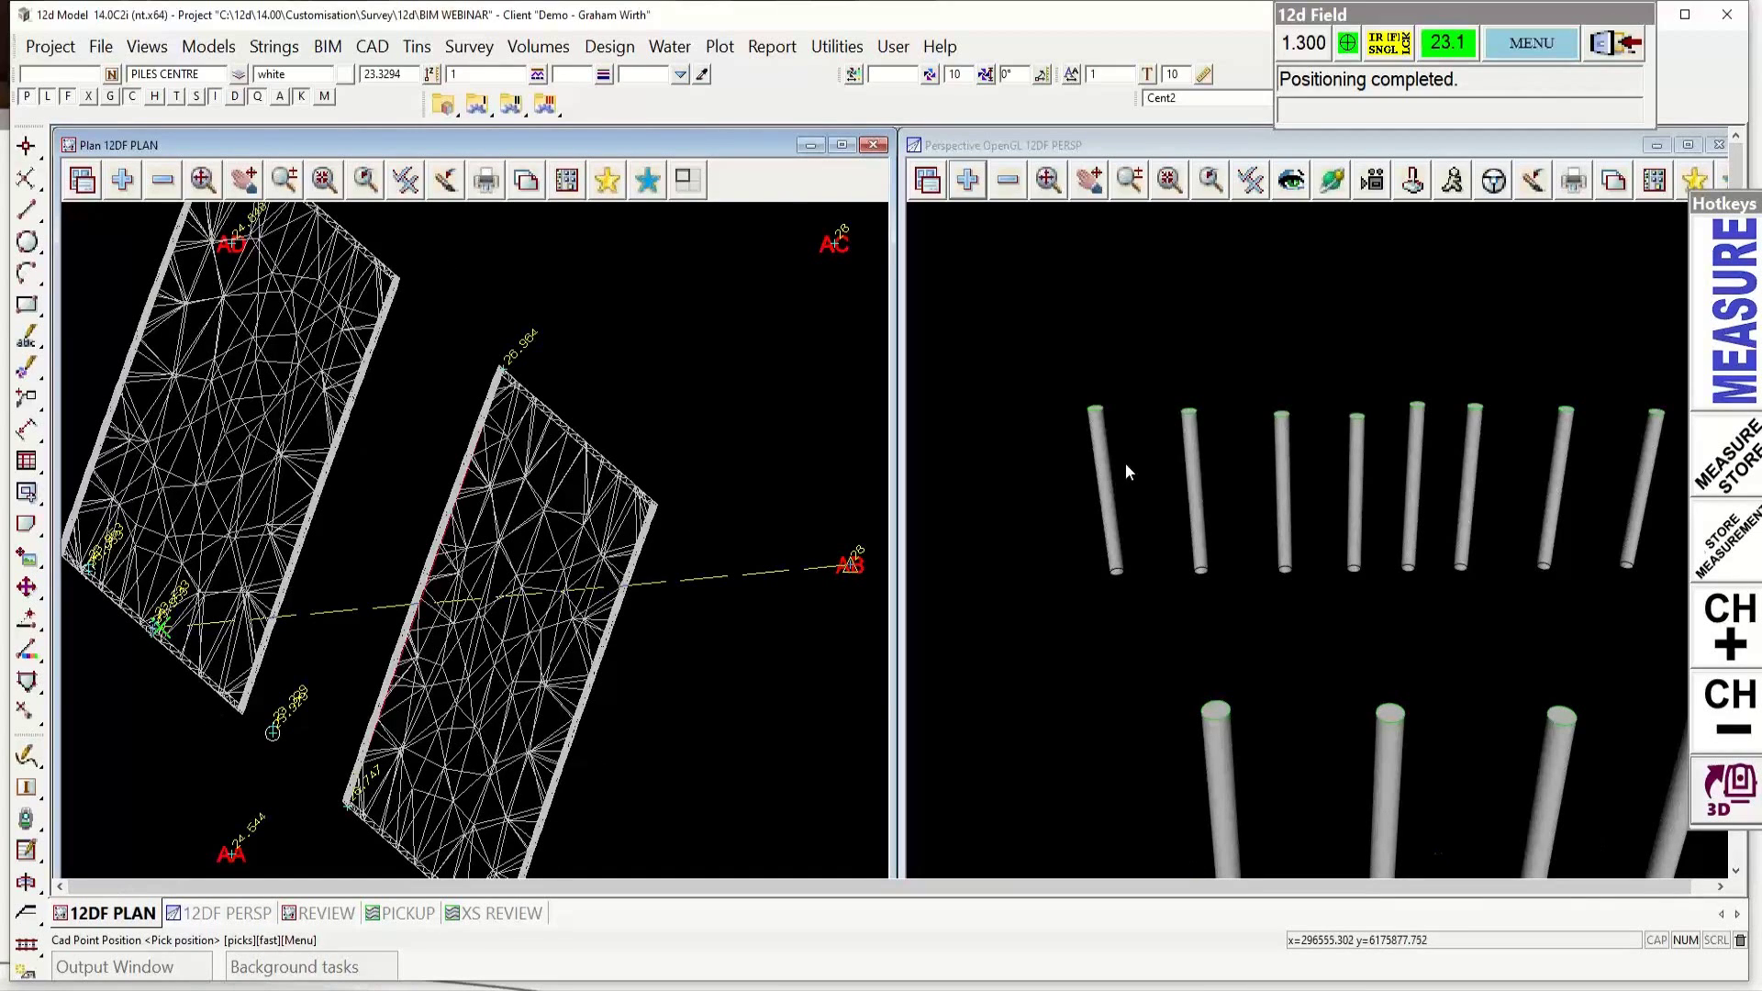
Step: Open the 12d Field list of setout types and place it over the perspective view
{"action": "left_click", "coordinate": [1540, 49]}
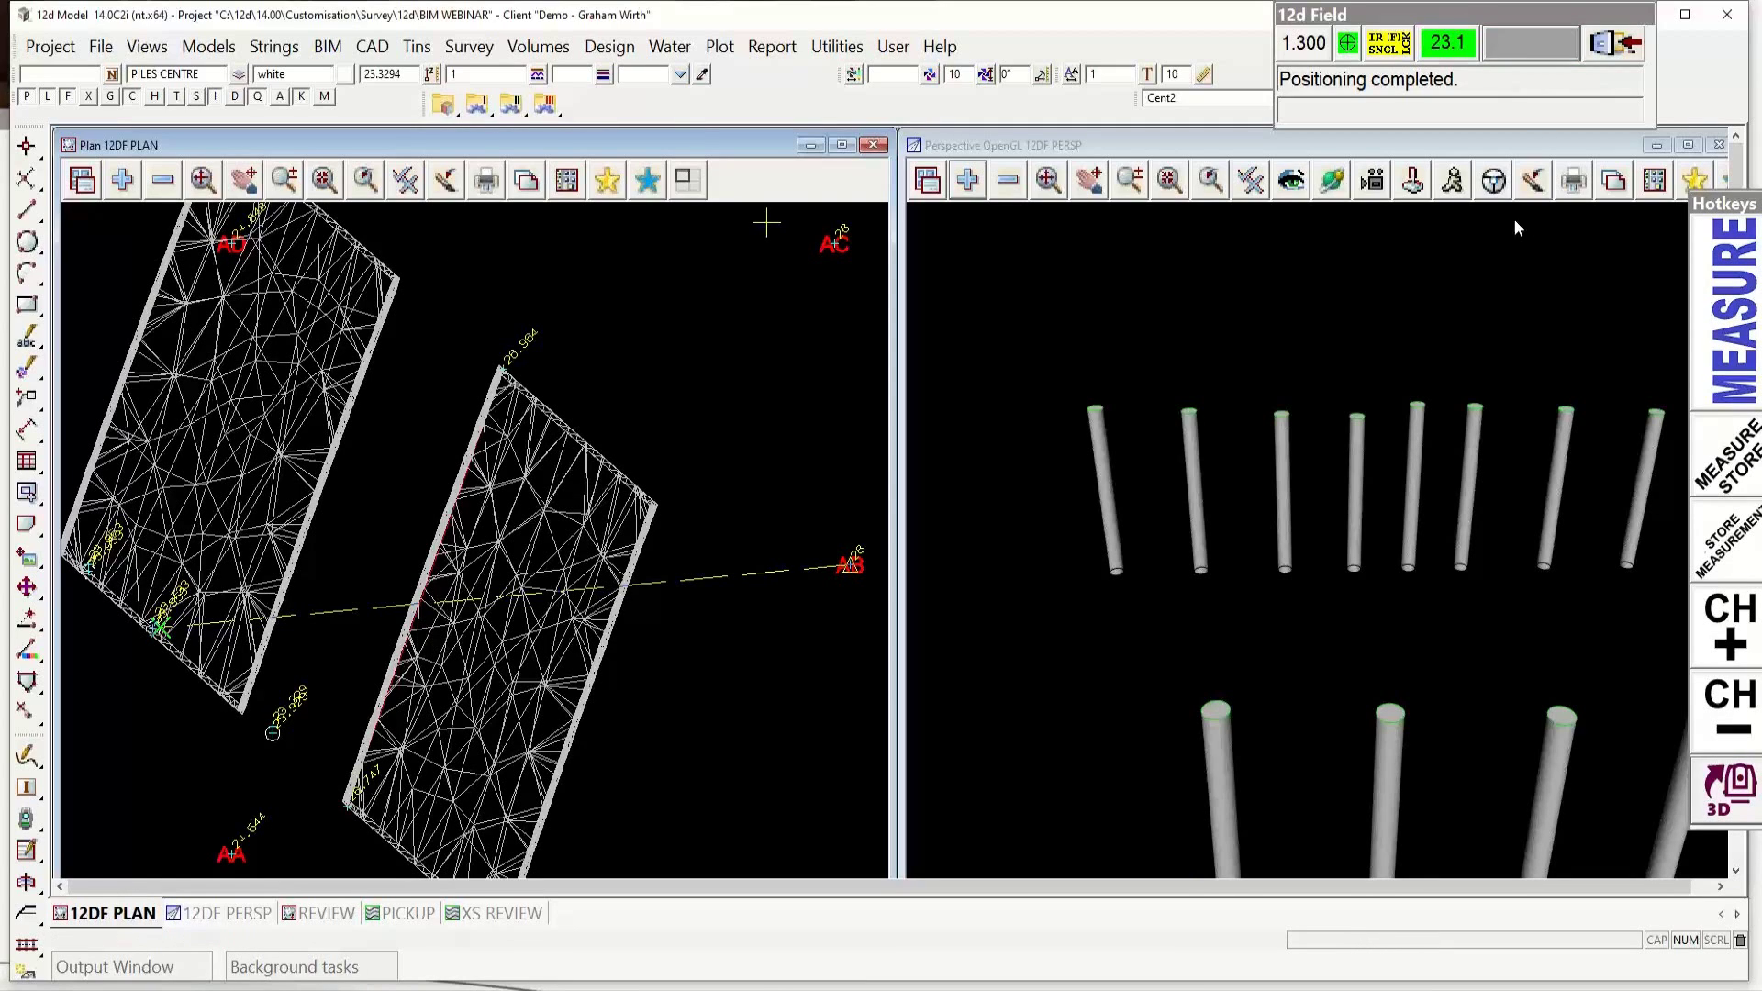
{"action": "left_click", "coordinate": [1512, 343]}
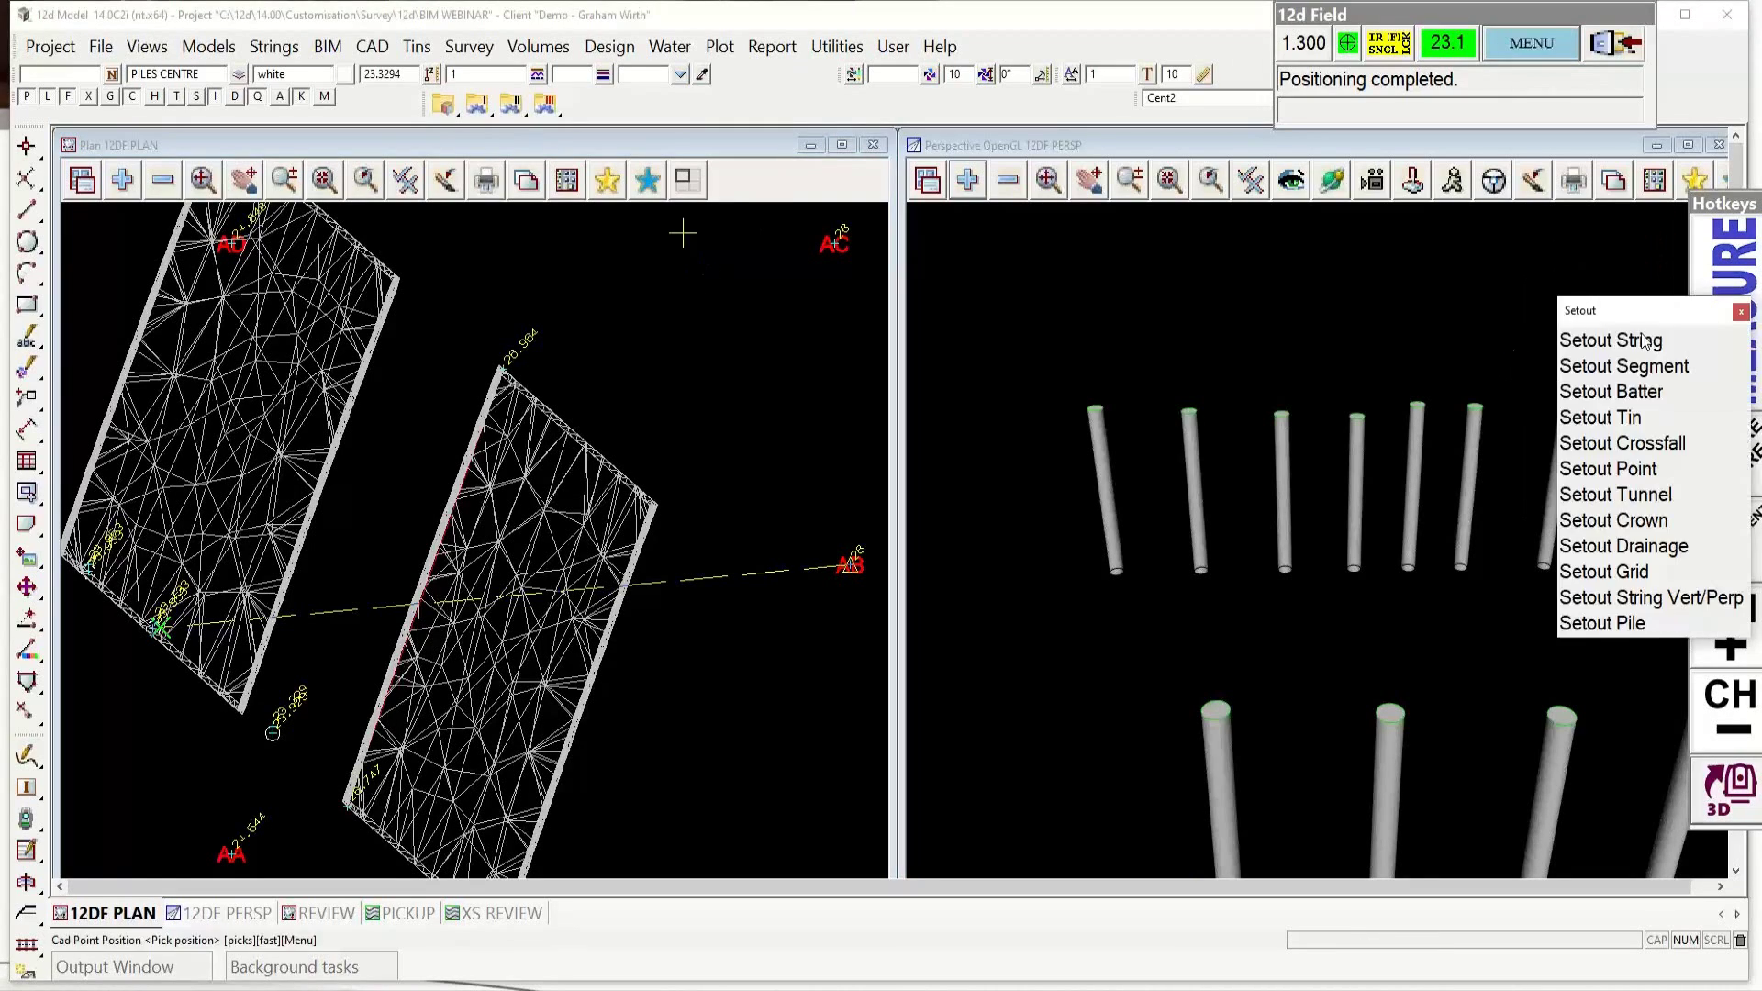
{"action": "left_click_drag", "start_coordinate": [1638, 309], "coordinate": [1077, 253]}
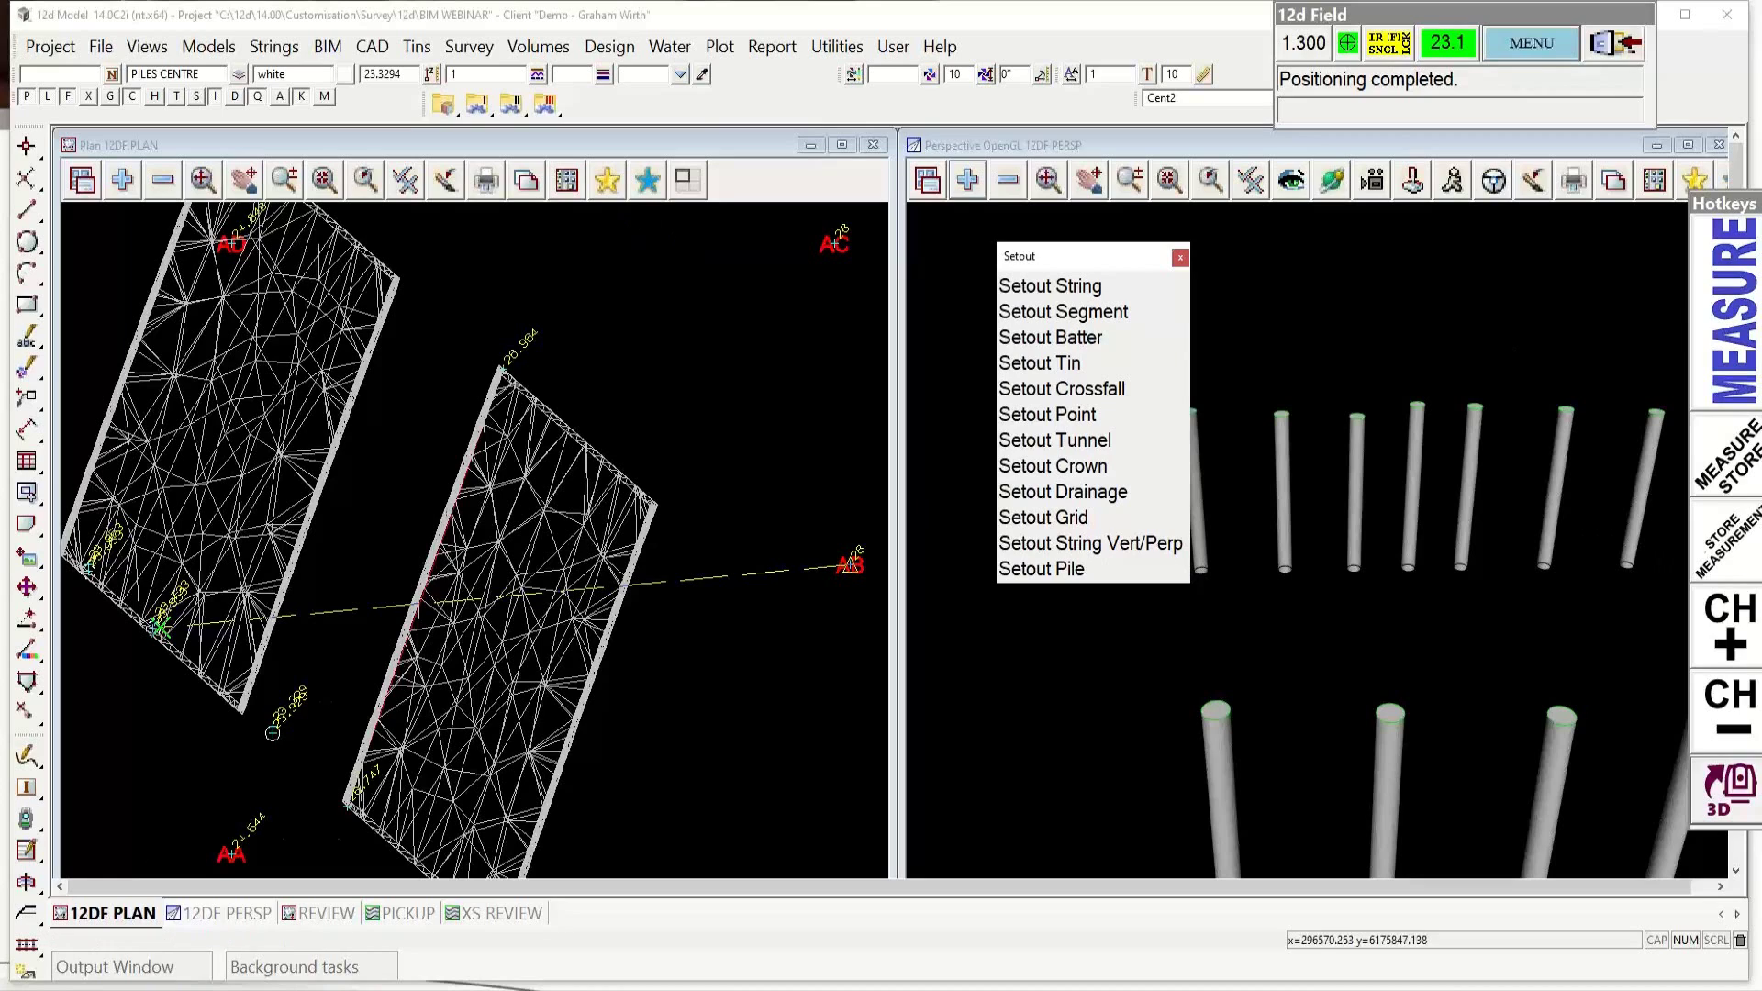
Step: Open the model information table and list the strings of the DEMO IfcBuildingElementProxy model
{"action": "left_click", "coordinate": [212, 48]}
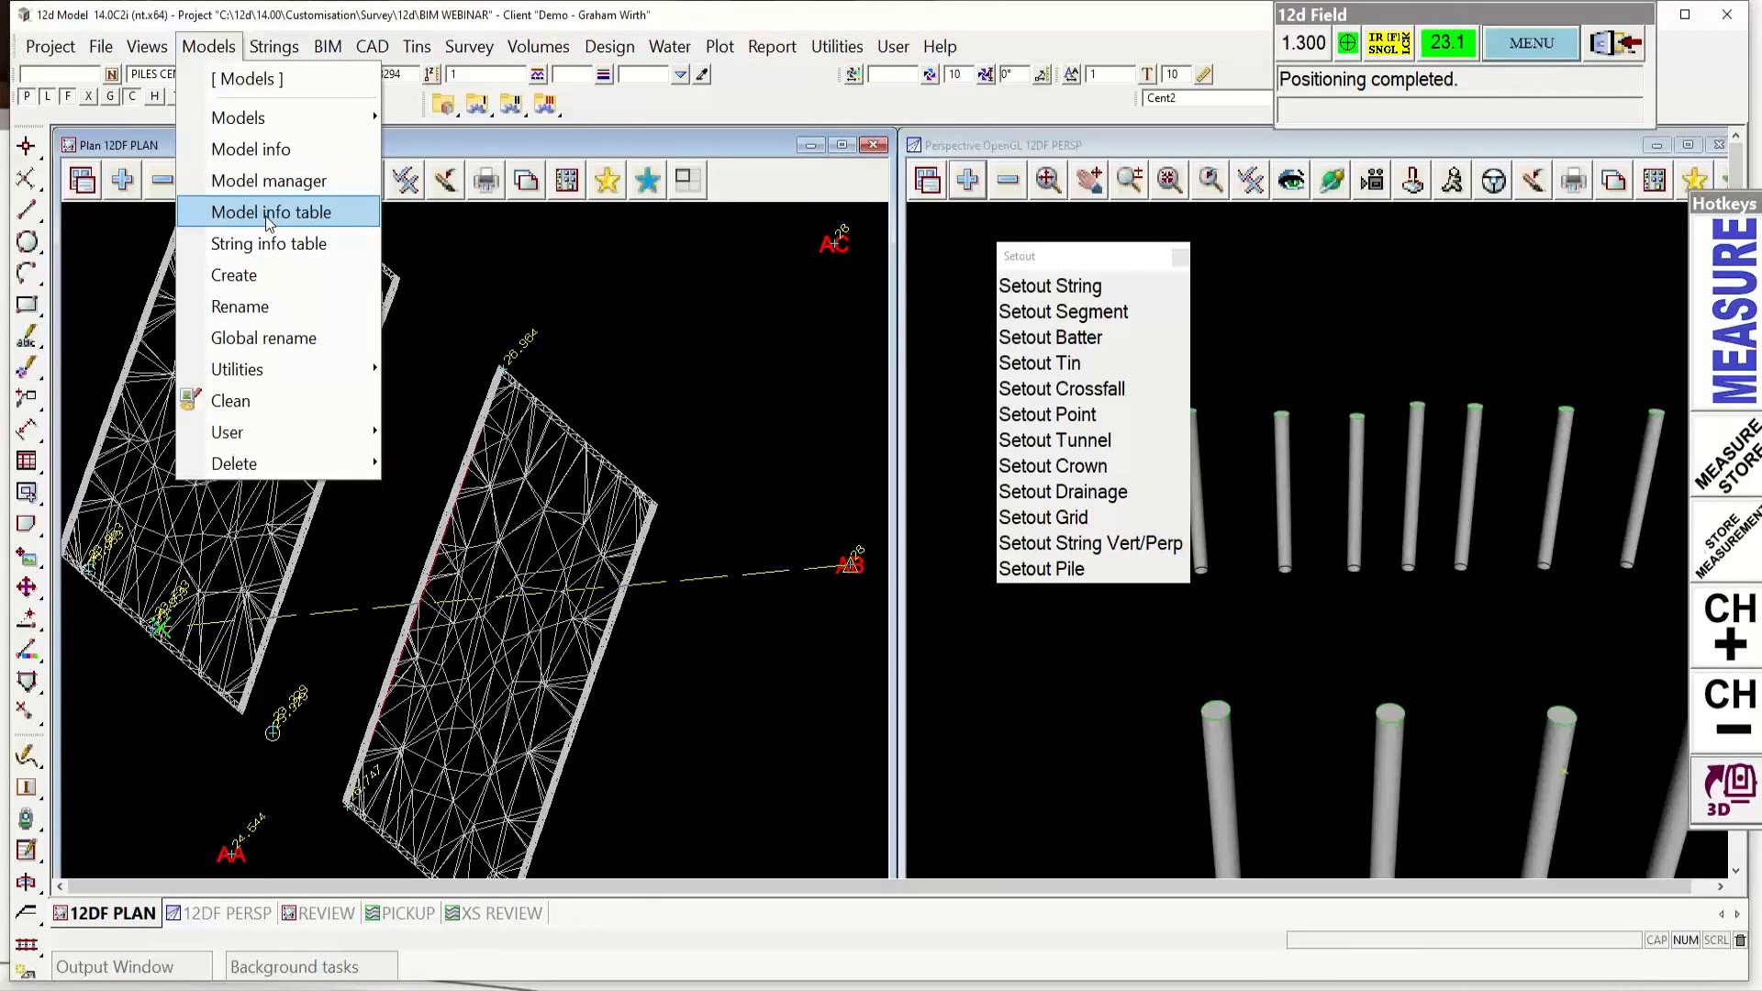
{"action": "left_click", "coordinate": [267, 217]}
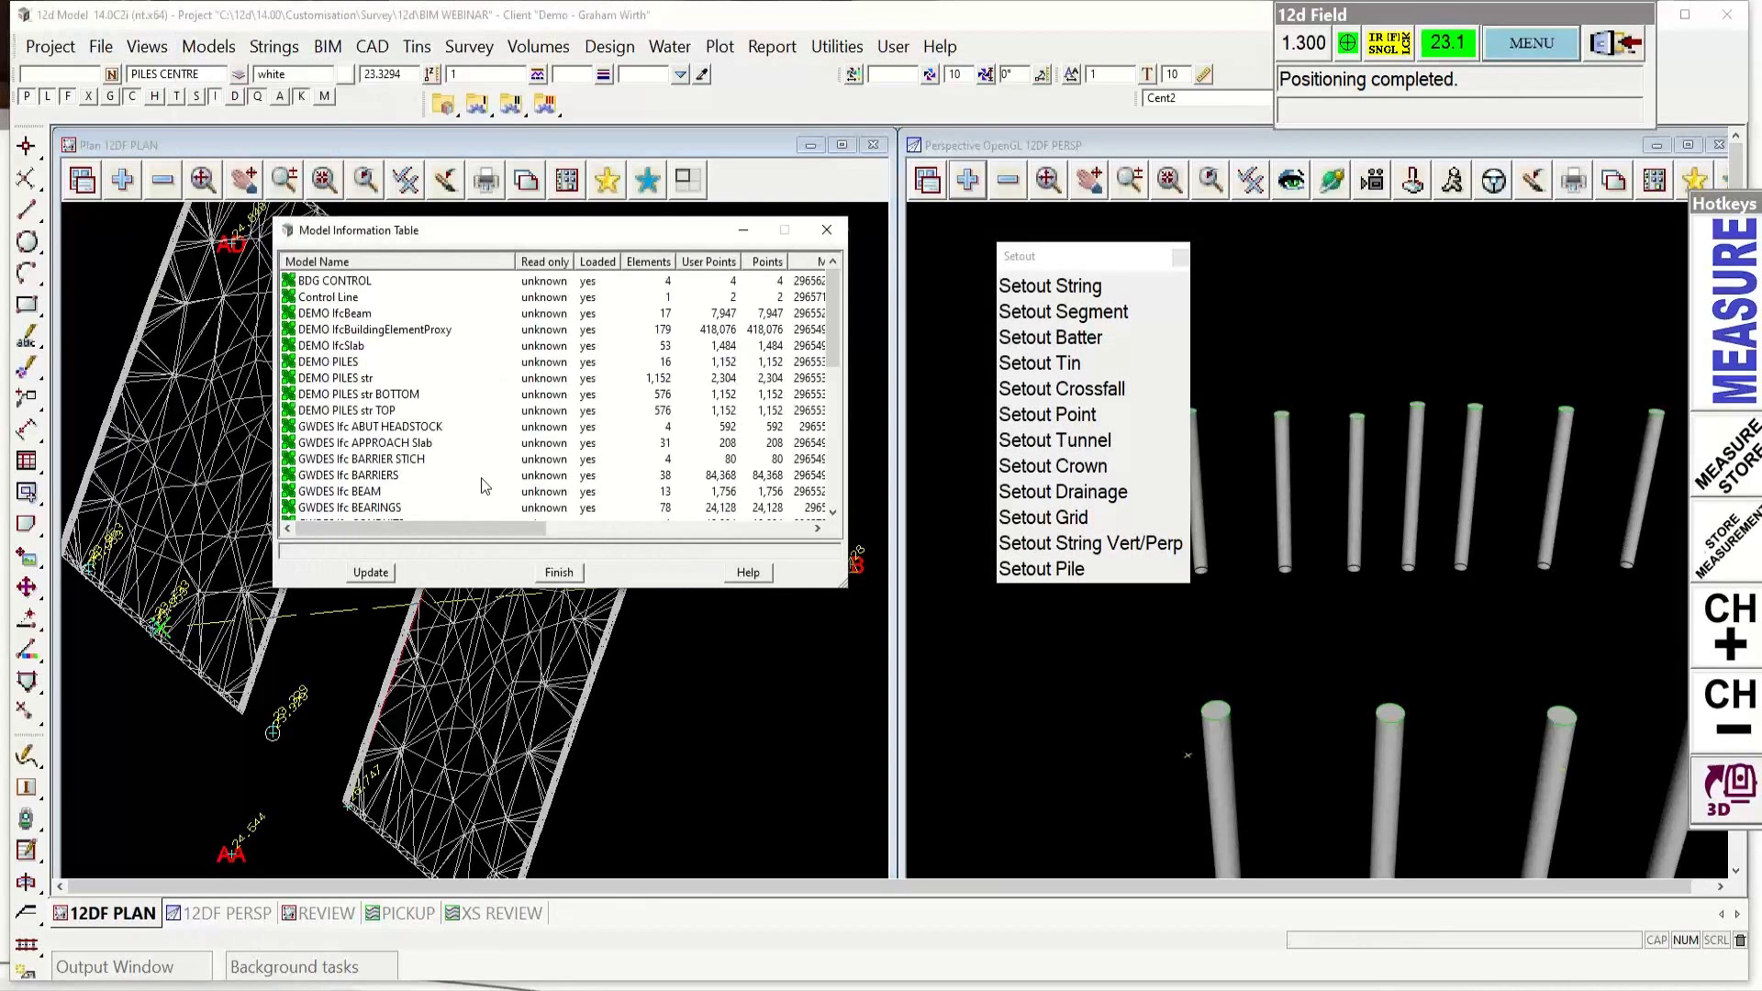
{"action": "right_click", "coordinate": [368, 331]}
{"action": "left_click", "coordinate": [535, 480]}
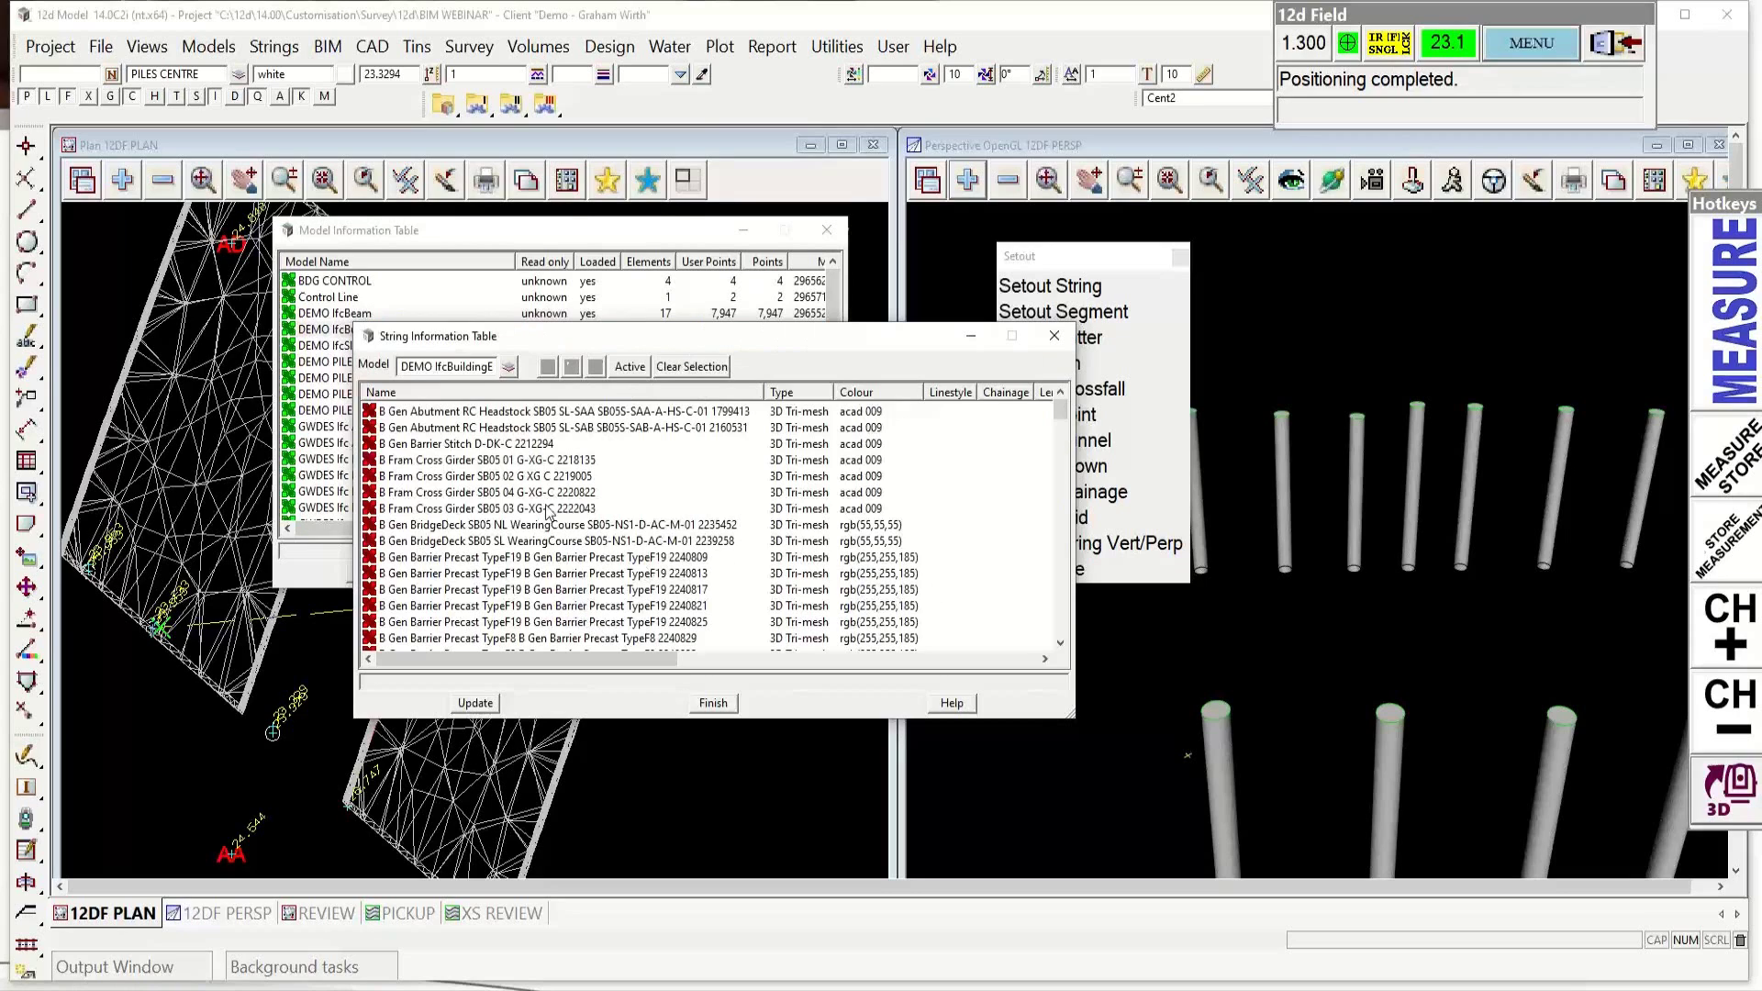
Step: Highlight the BridgeDeck SB05 NL WearingCourse trimesh, look through the remaining strings, and close the string information table
{"action": "scroll", "coordinate": [459, 544], "scroll_direction": "down", "scroll_amount": 4}
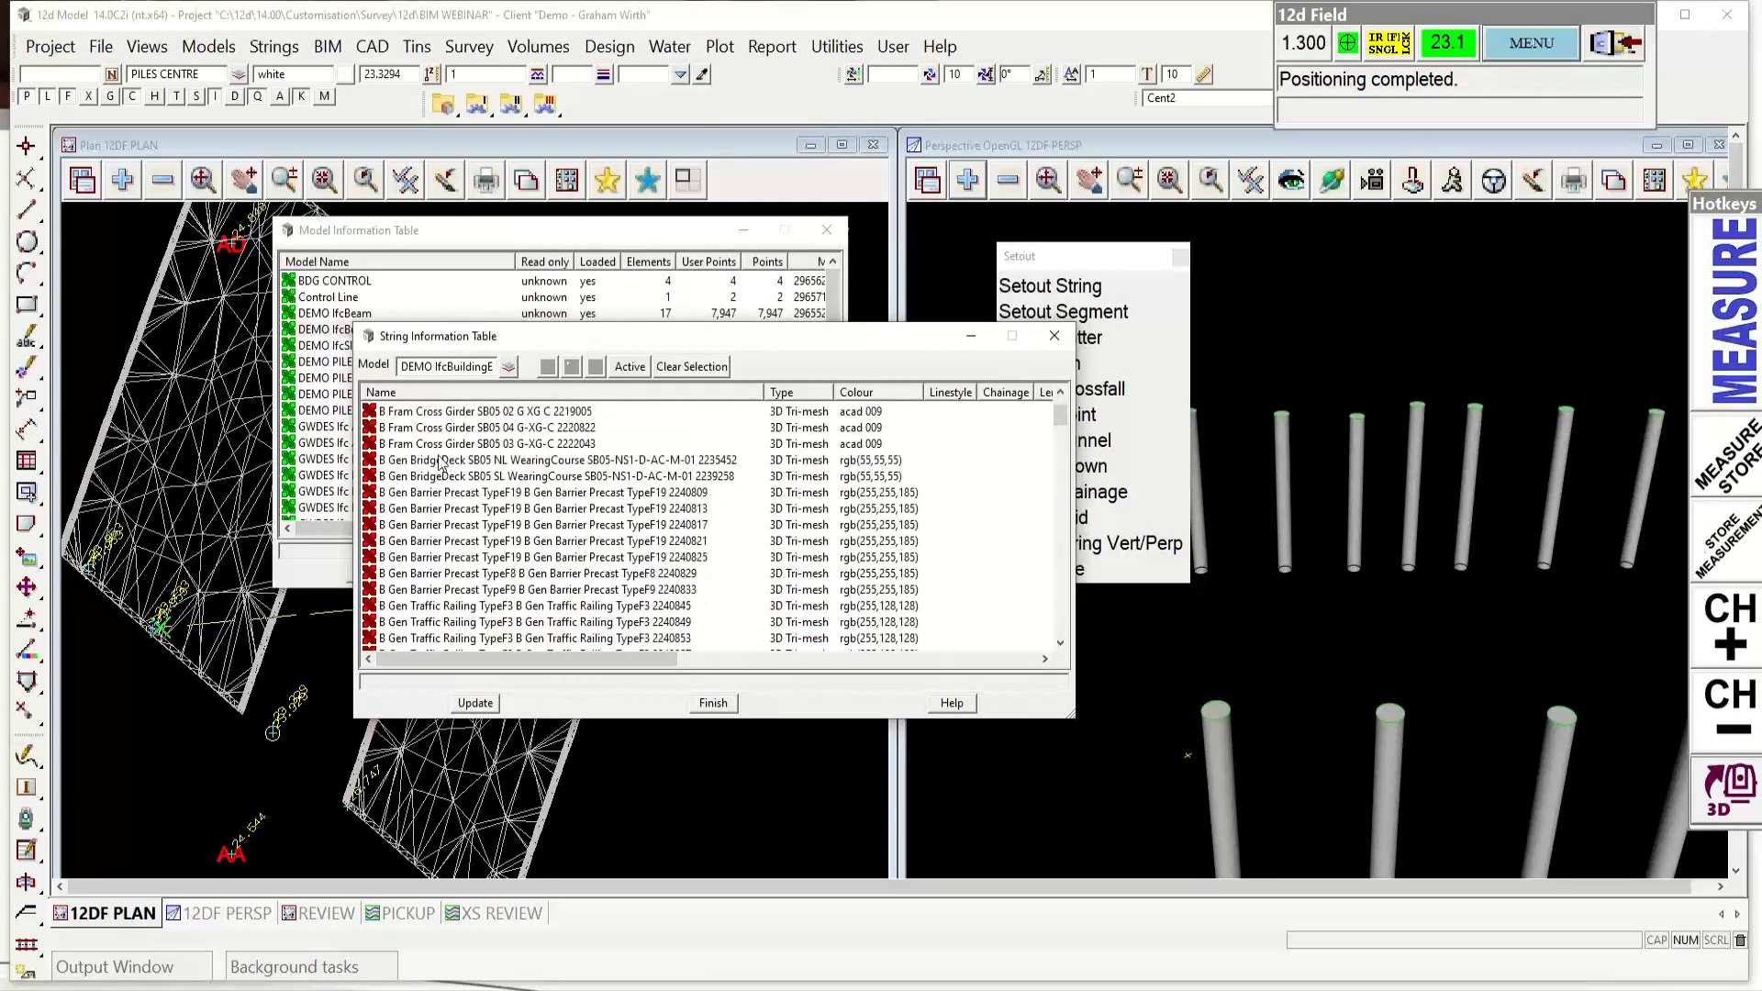
{"action": "left_click", "coordinate": [381, 466]}
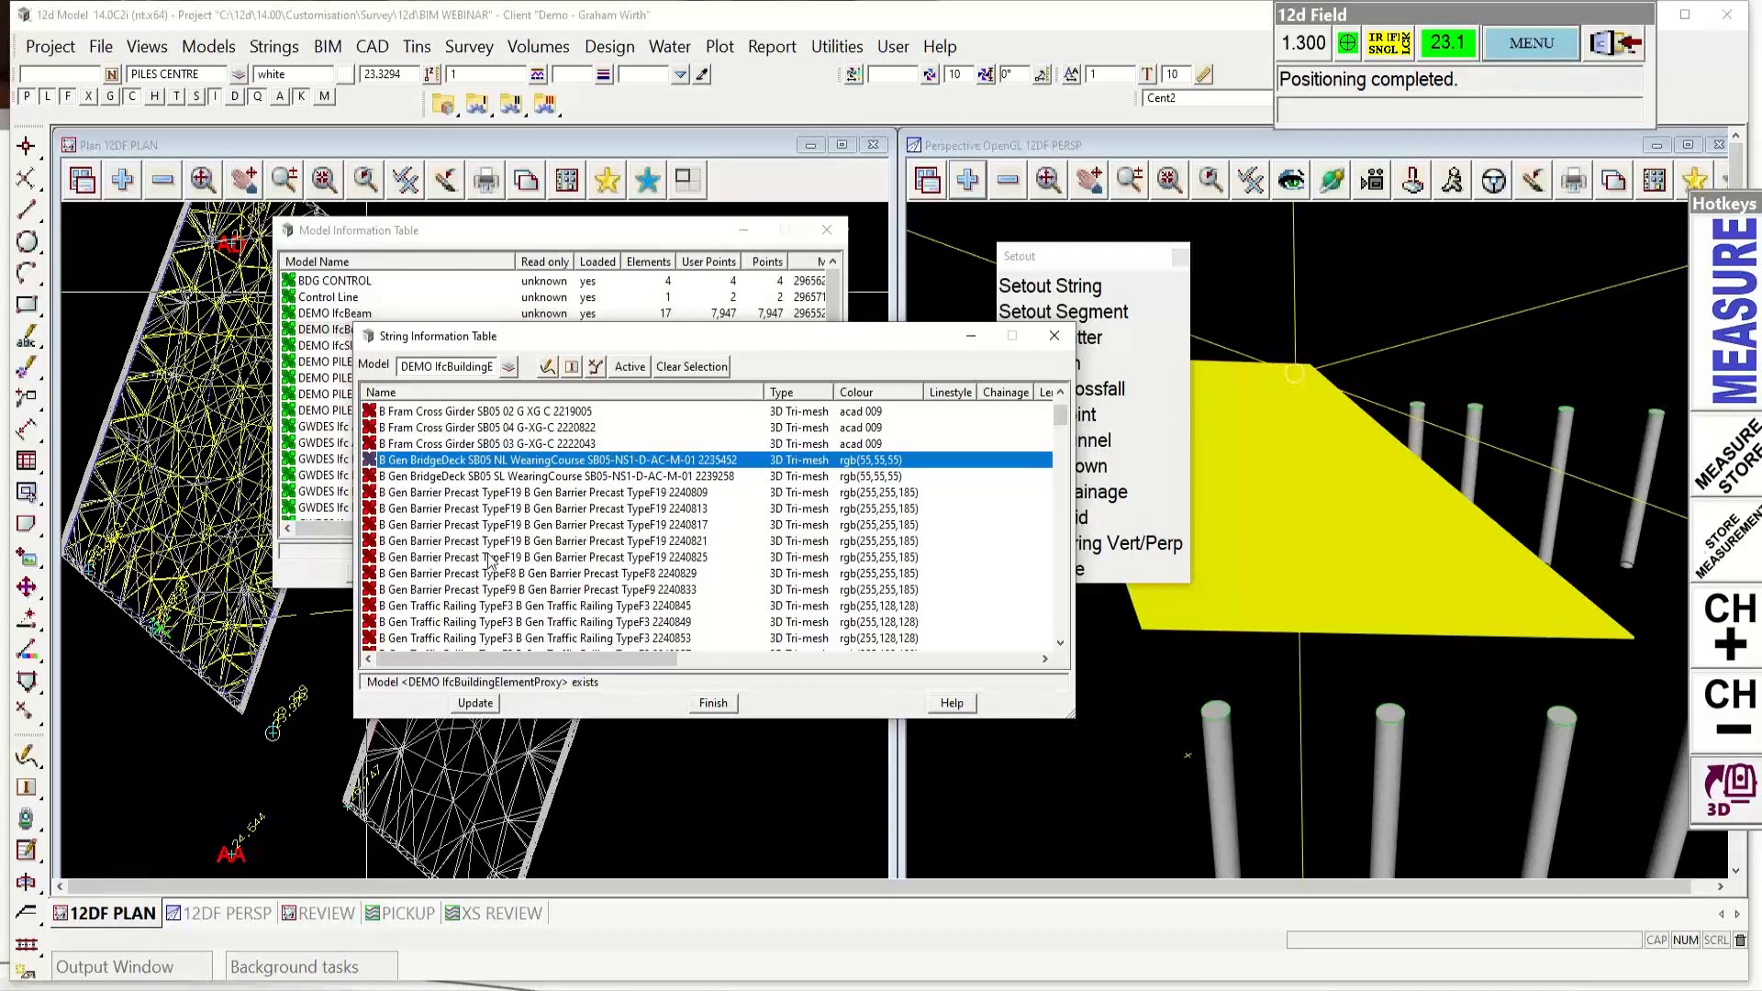
{"action": "scroll", "coordinate": [489, 561], "scroll_direction": "down", "scroll_amount": 10}
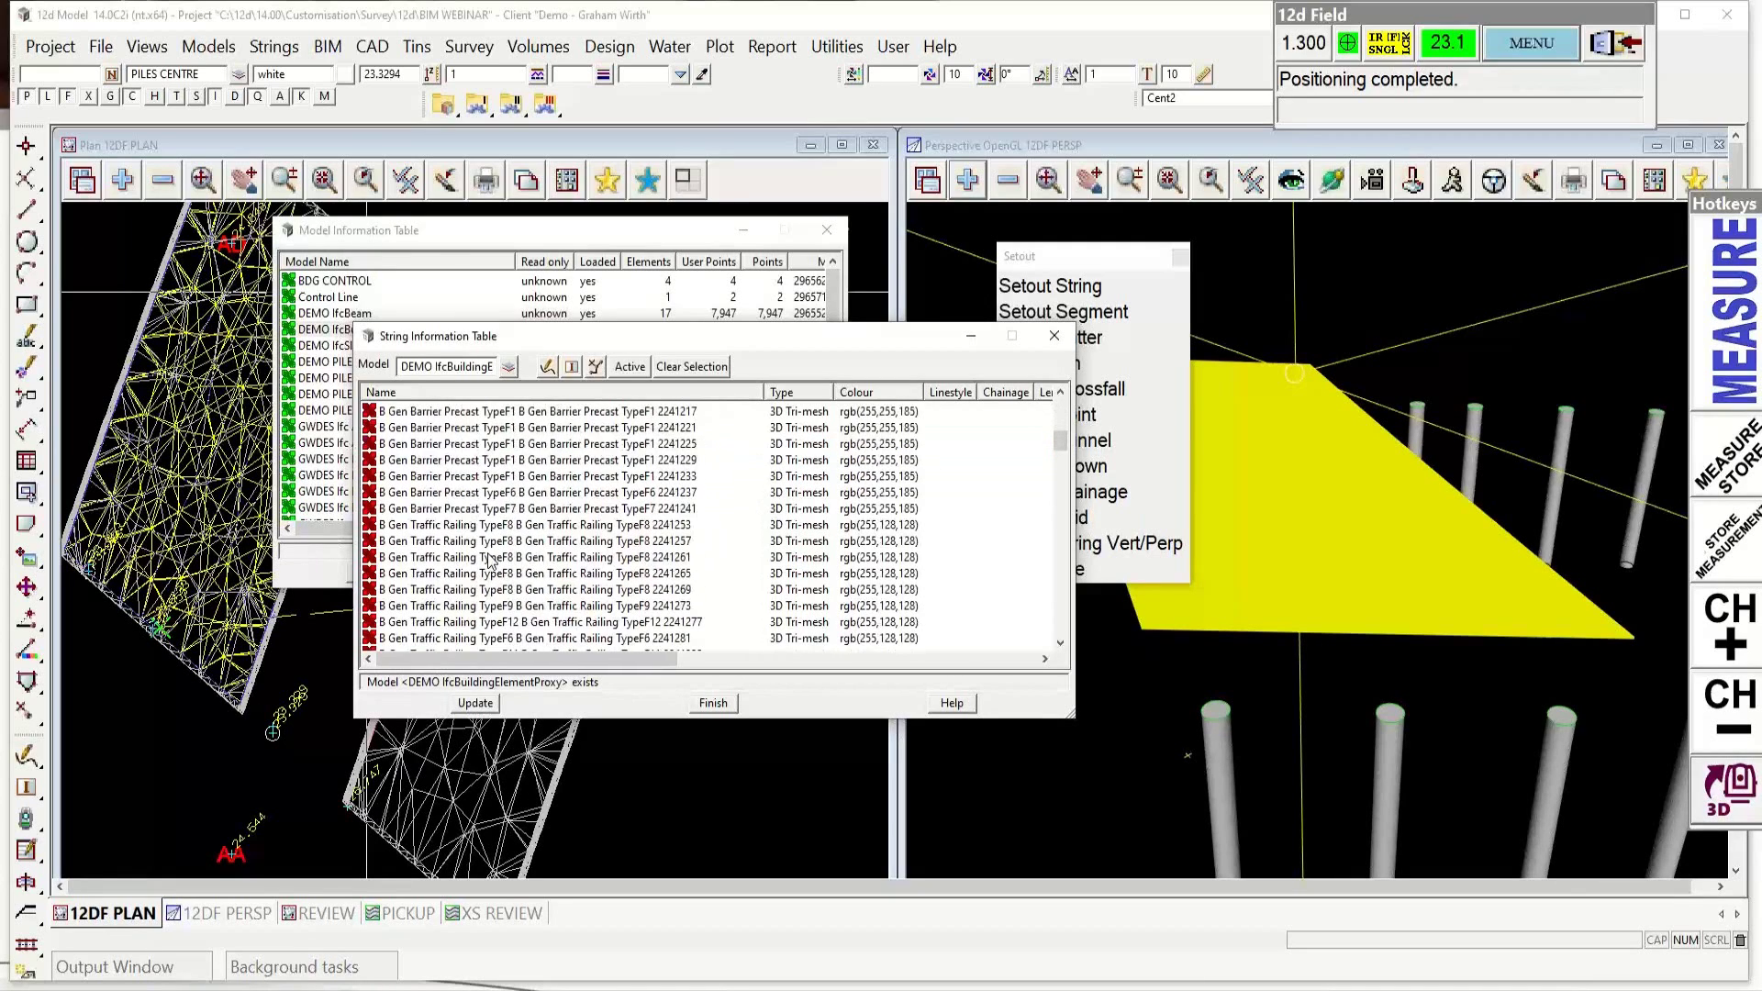
{"action": "scroll", "coordinate": [489, 560], "scroll_direction": "down", "scroll_amount": 15}
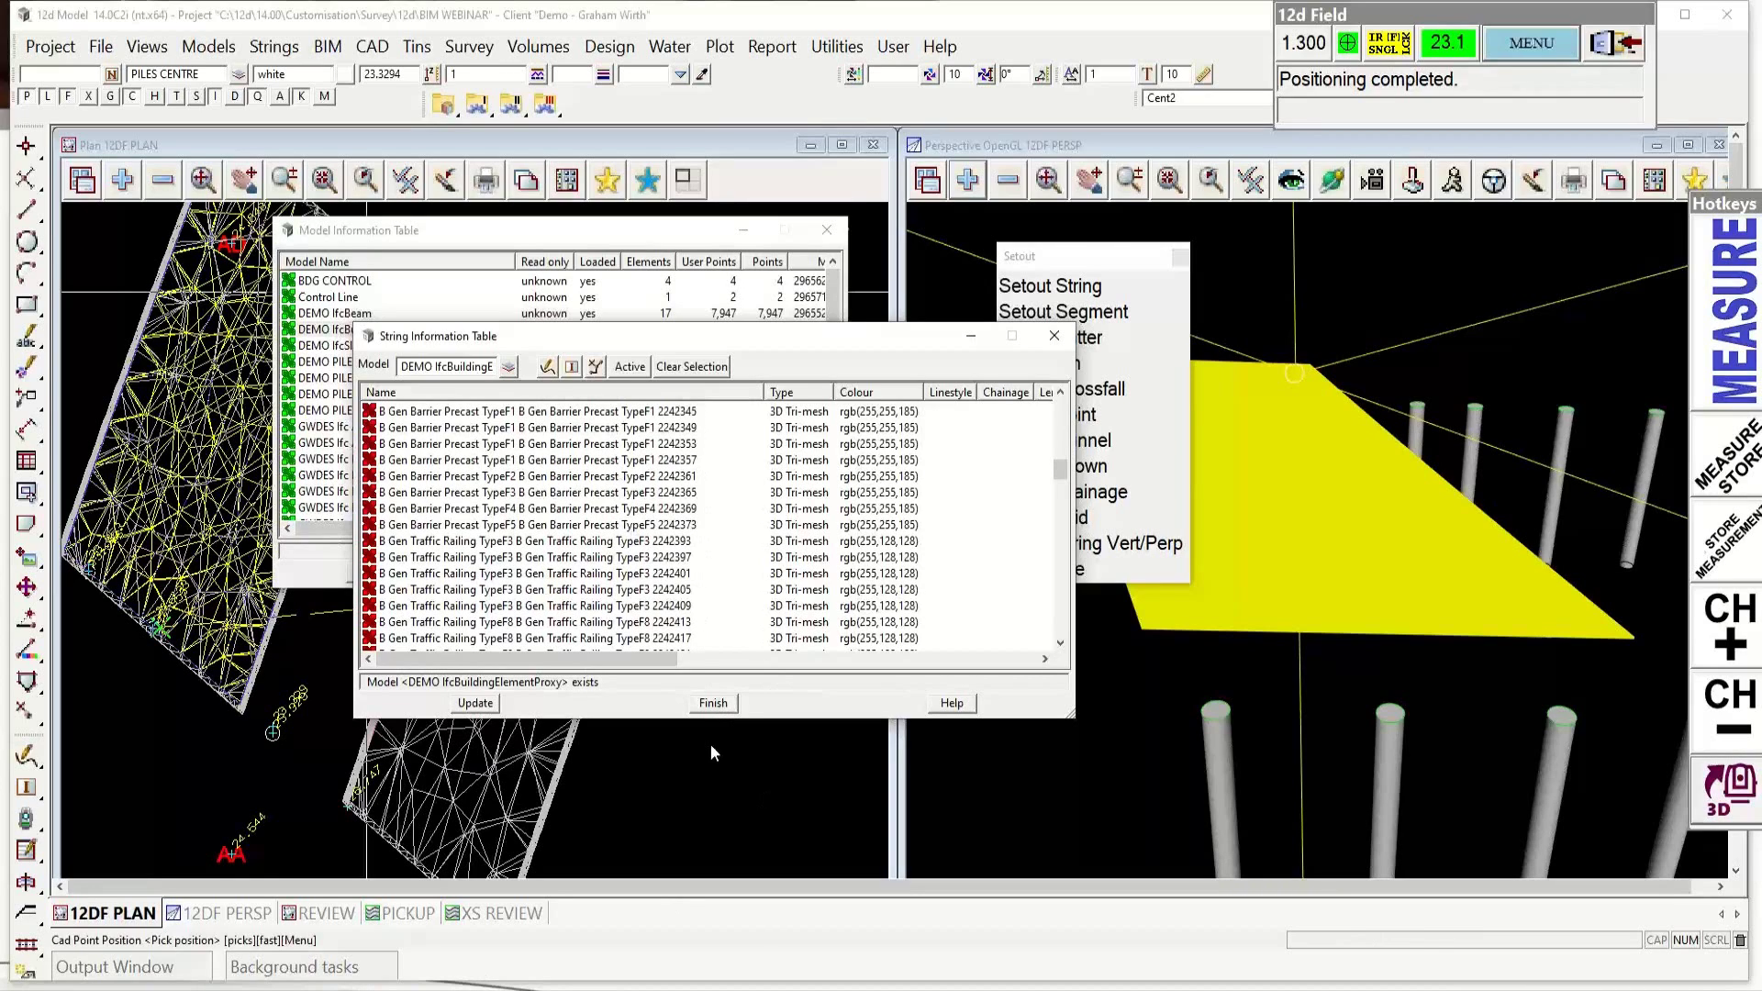
{"action": "left_click", "coordinate": [713, 704]}
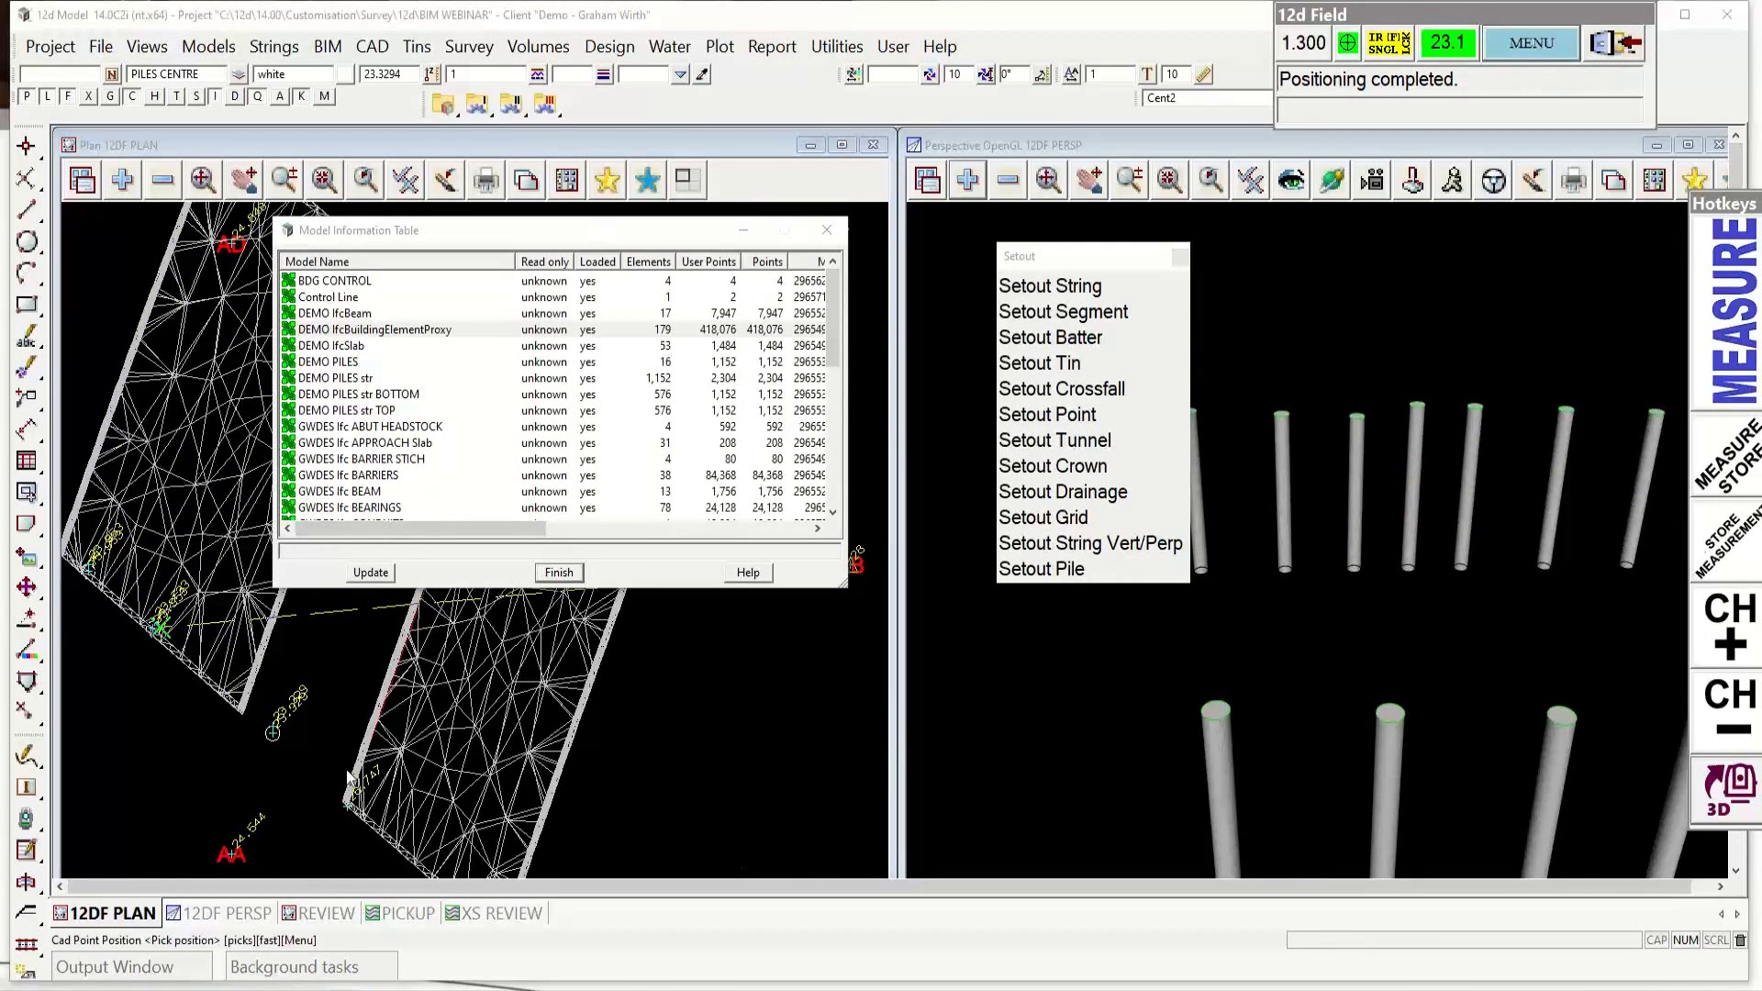
Step: Start a tin setout, clear the existing setout trimesh, and pick the SB05-NS1 deck slab in 12DF PLAN as the new one
{"action": "left_click", "coordinate": [1051, 367]}
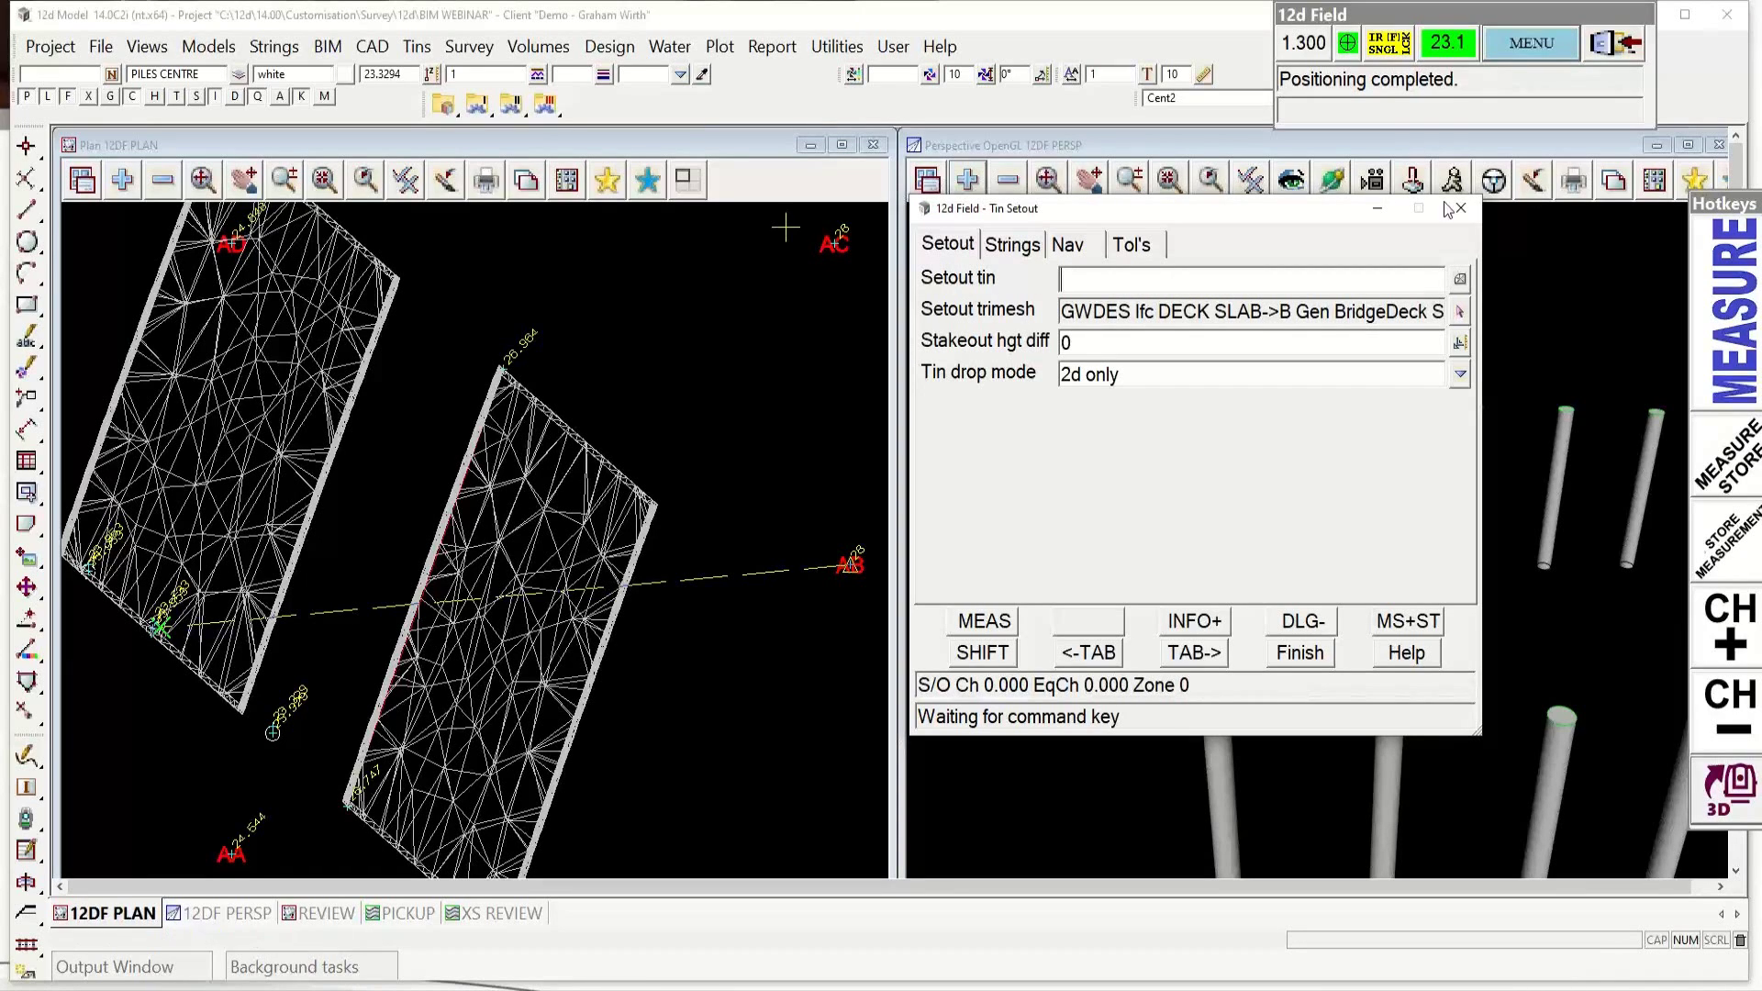
{"action": "right_click", "coordinate": [1460, 313]}
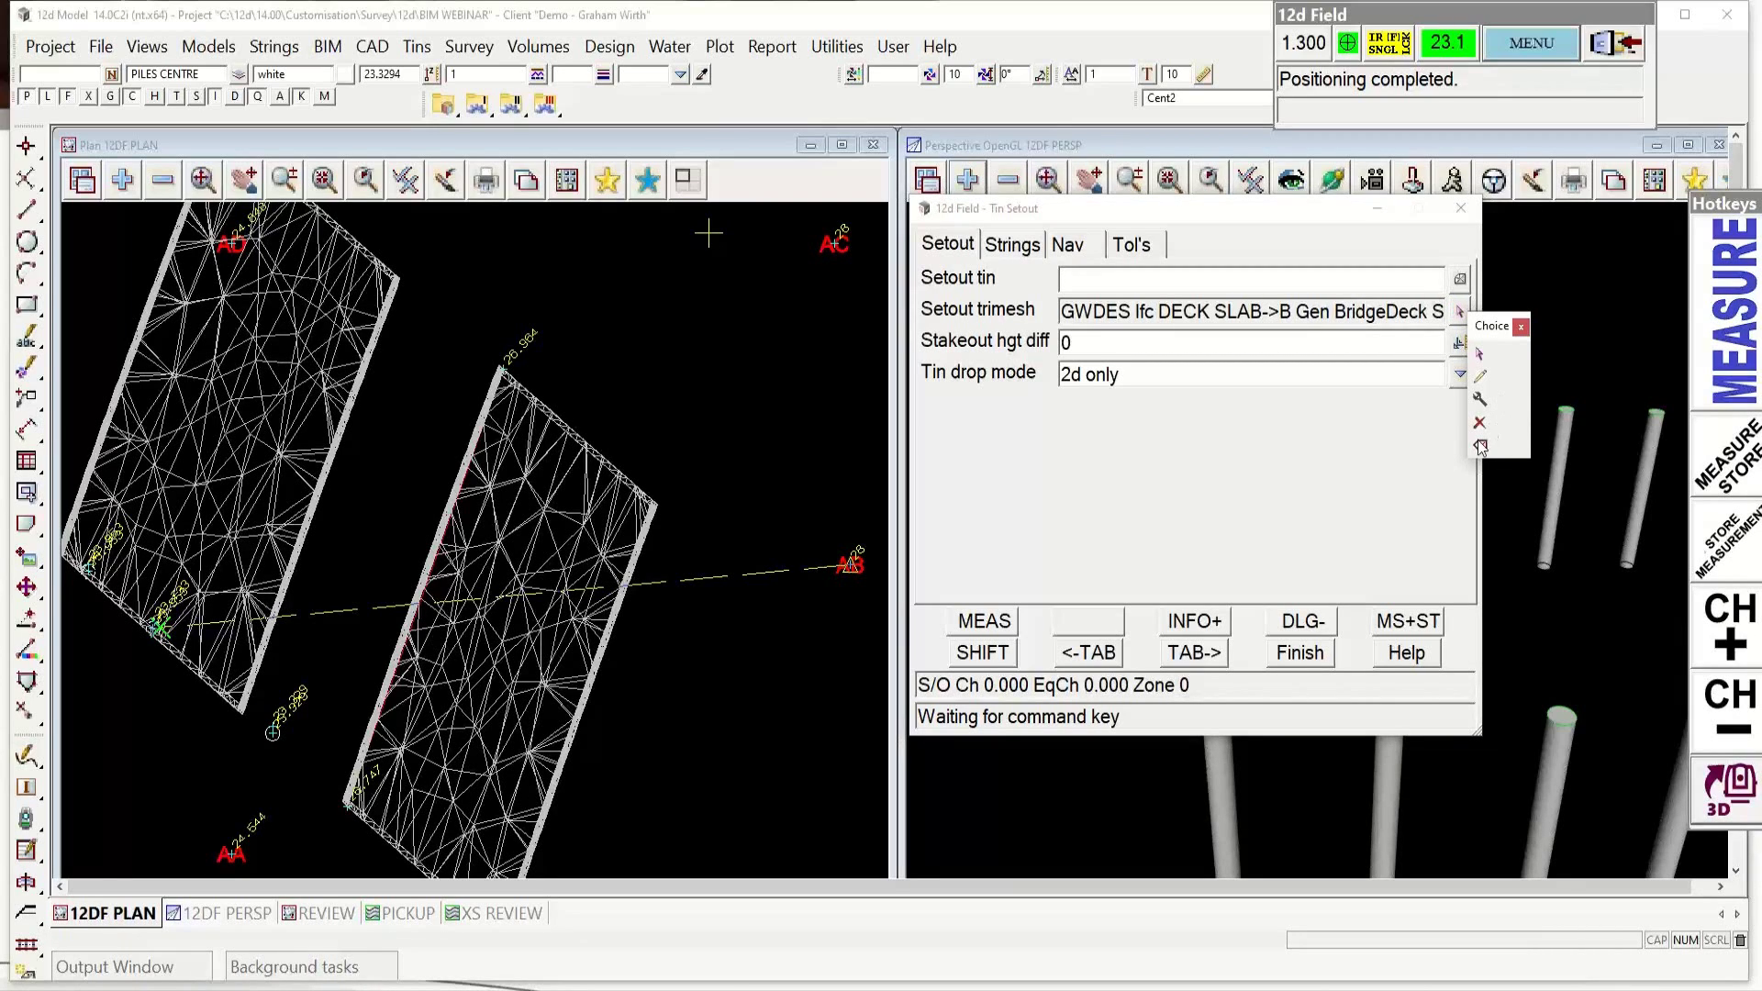
{"action": "left_click", "coordinate": [1481, 446]}
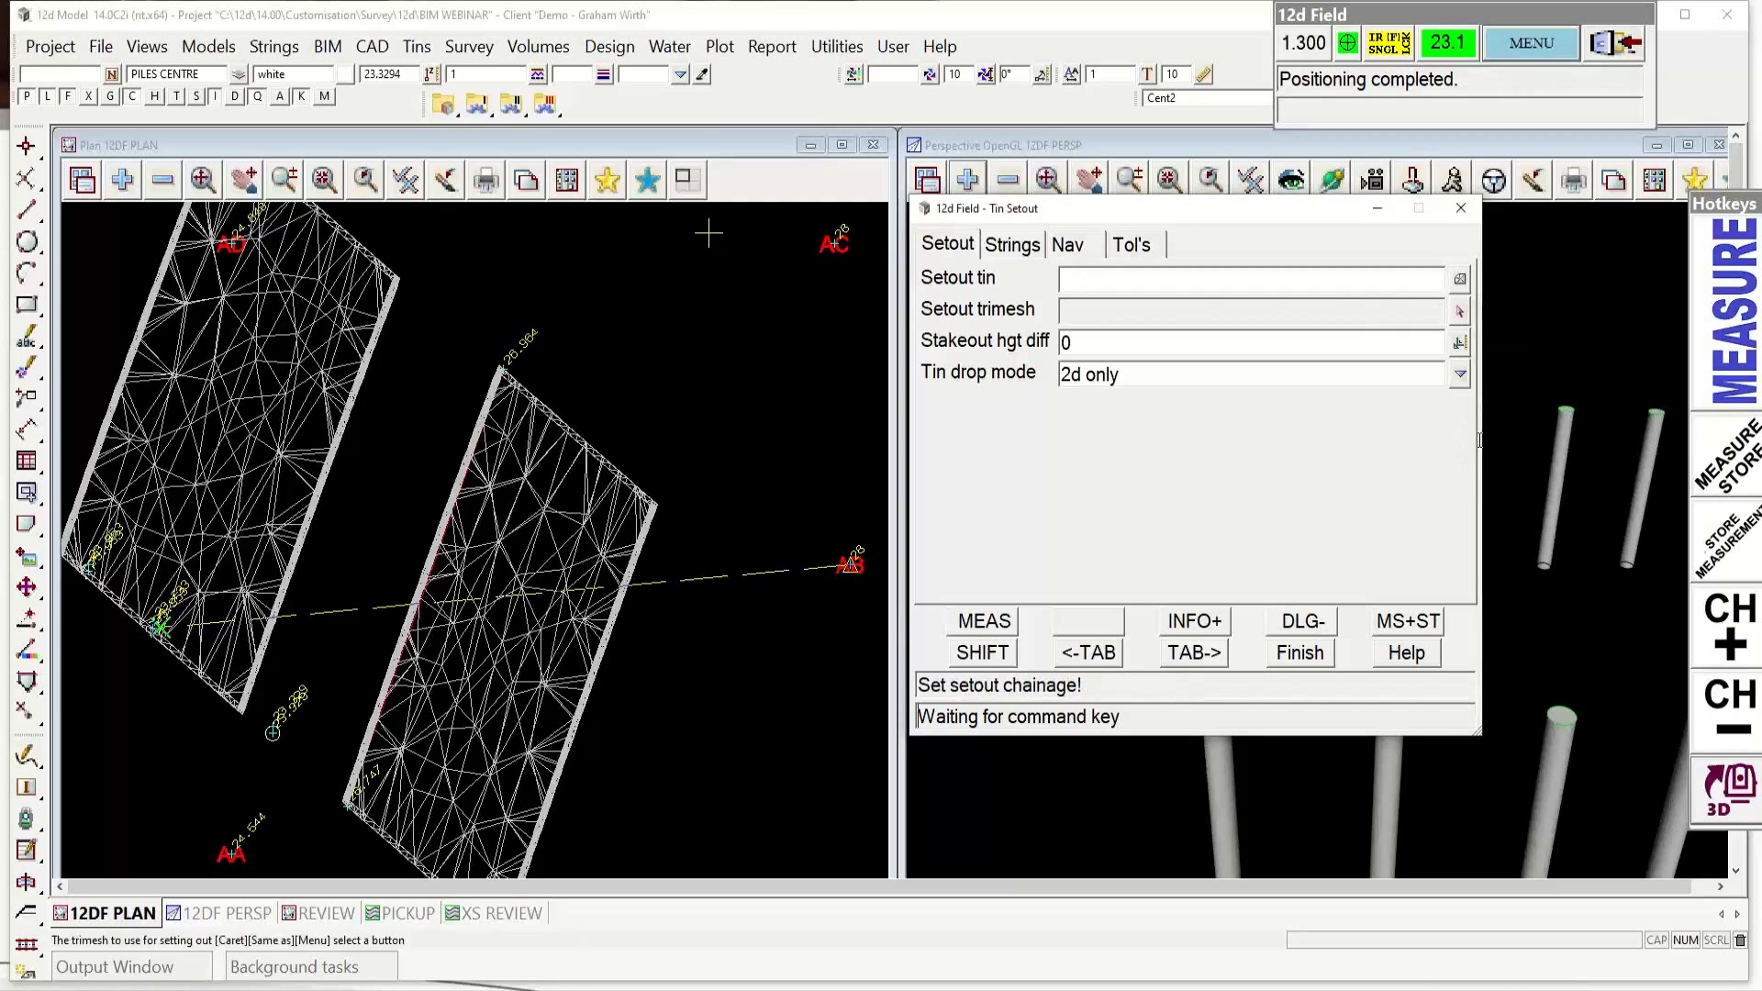
{"action": "left_click", "coordinate": [1456, 312]}
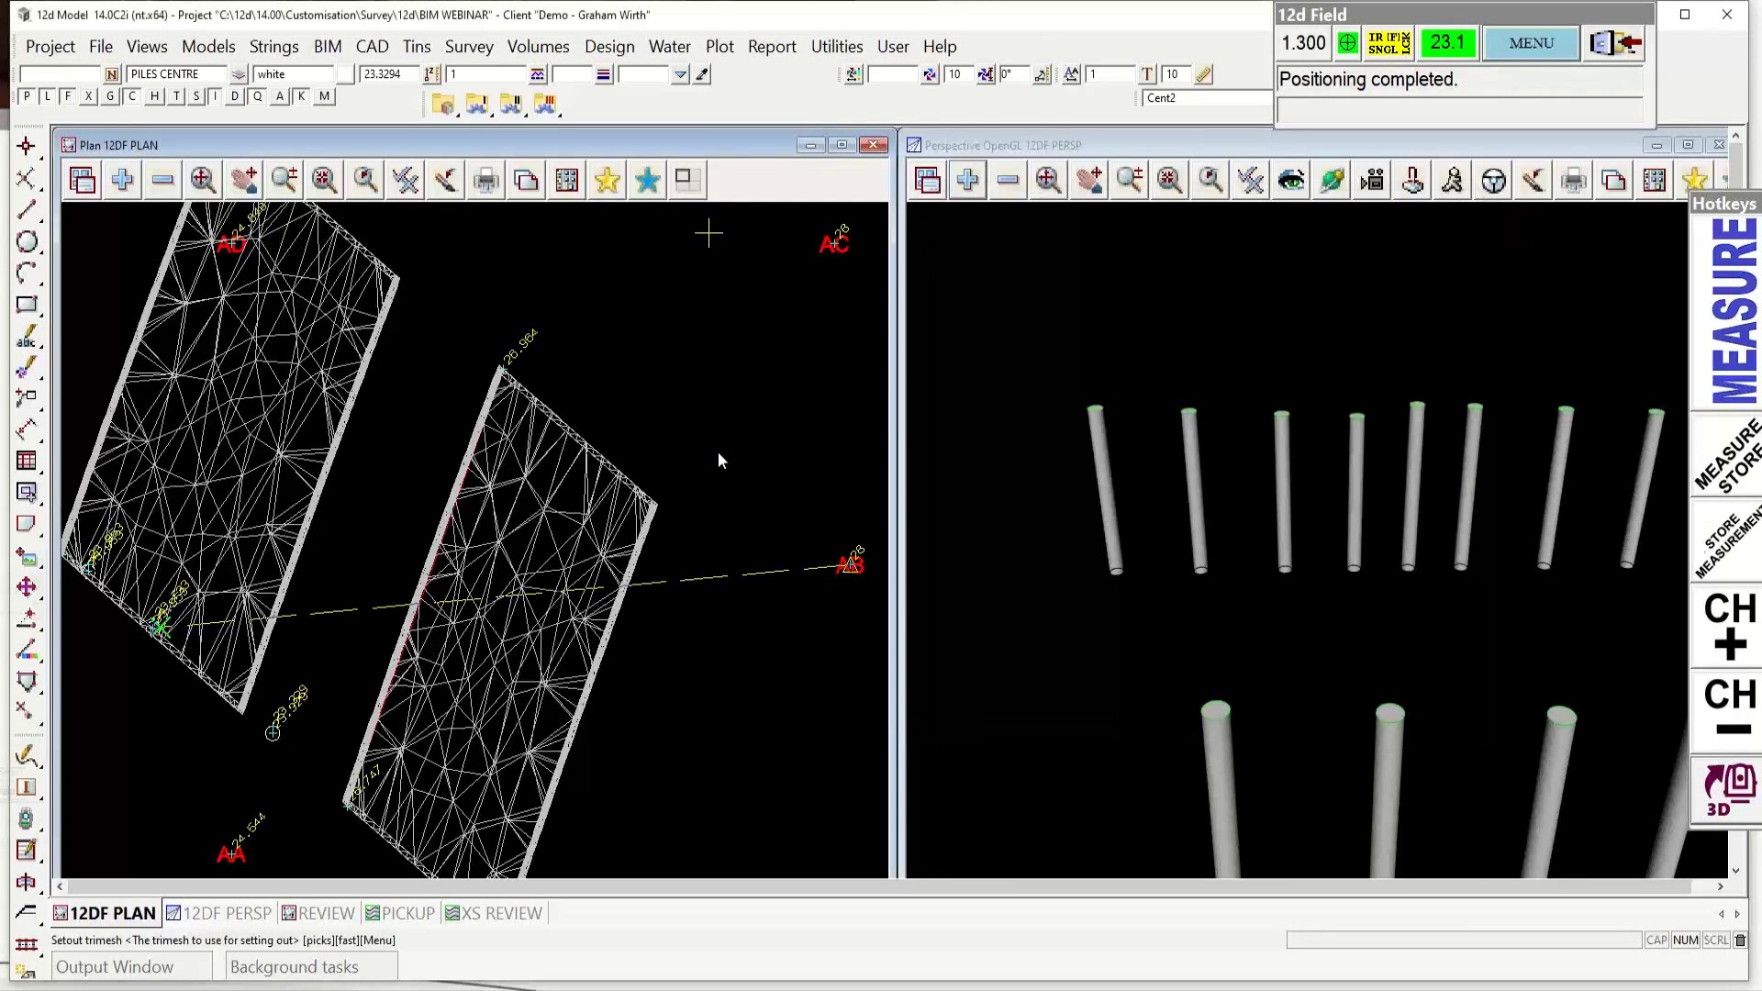
{"action": "middle_click", "coordinate": [498, 545]}
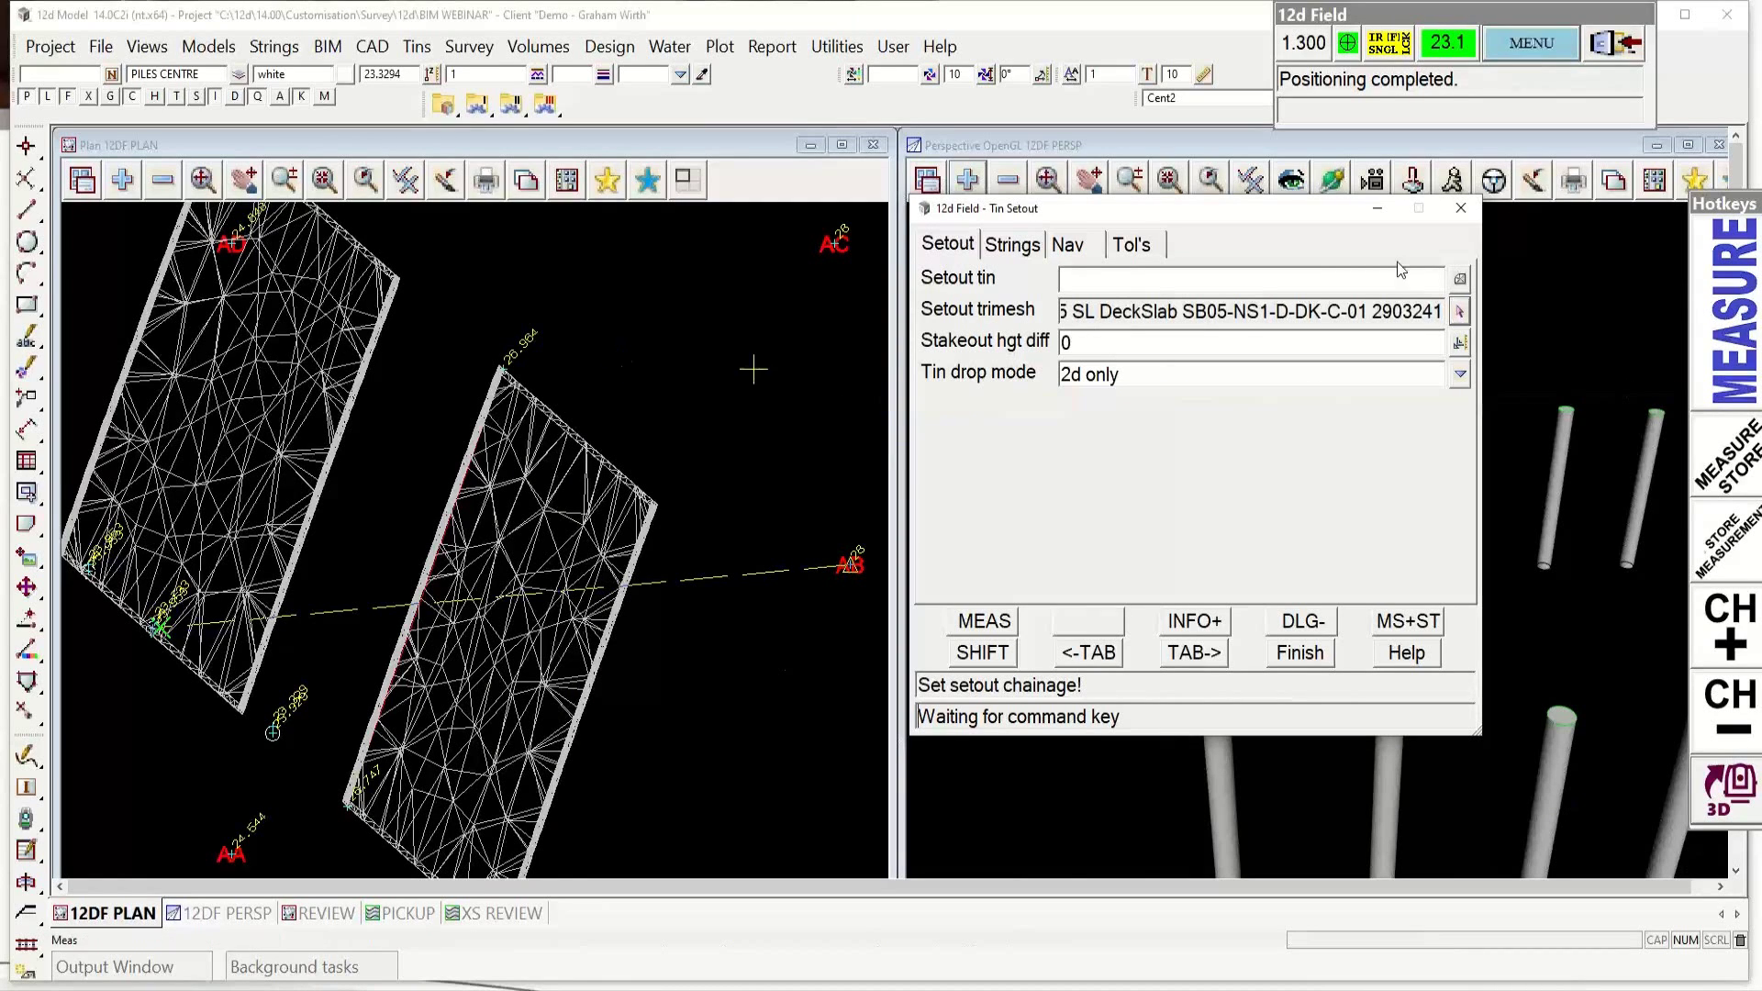
Step: Place the 3D measurement location near the middle of the selected deck slab in 12DF PLAN and collapse the tin setout dialog
{"action": "left_click", "coordinate": [1741, 780]}
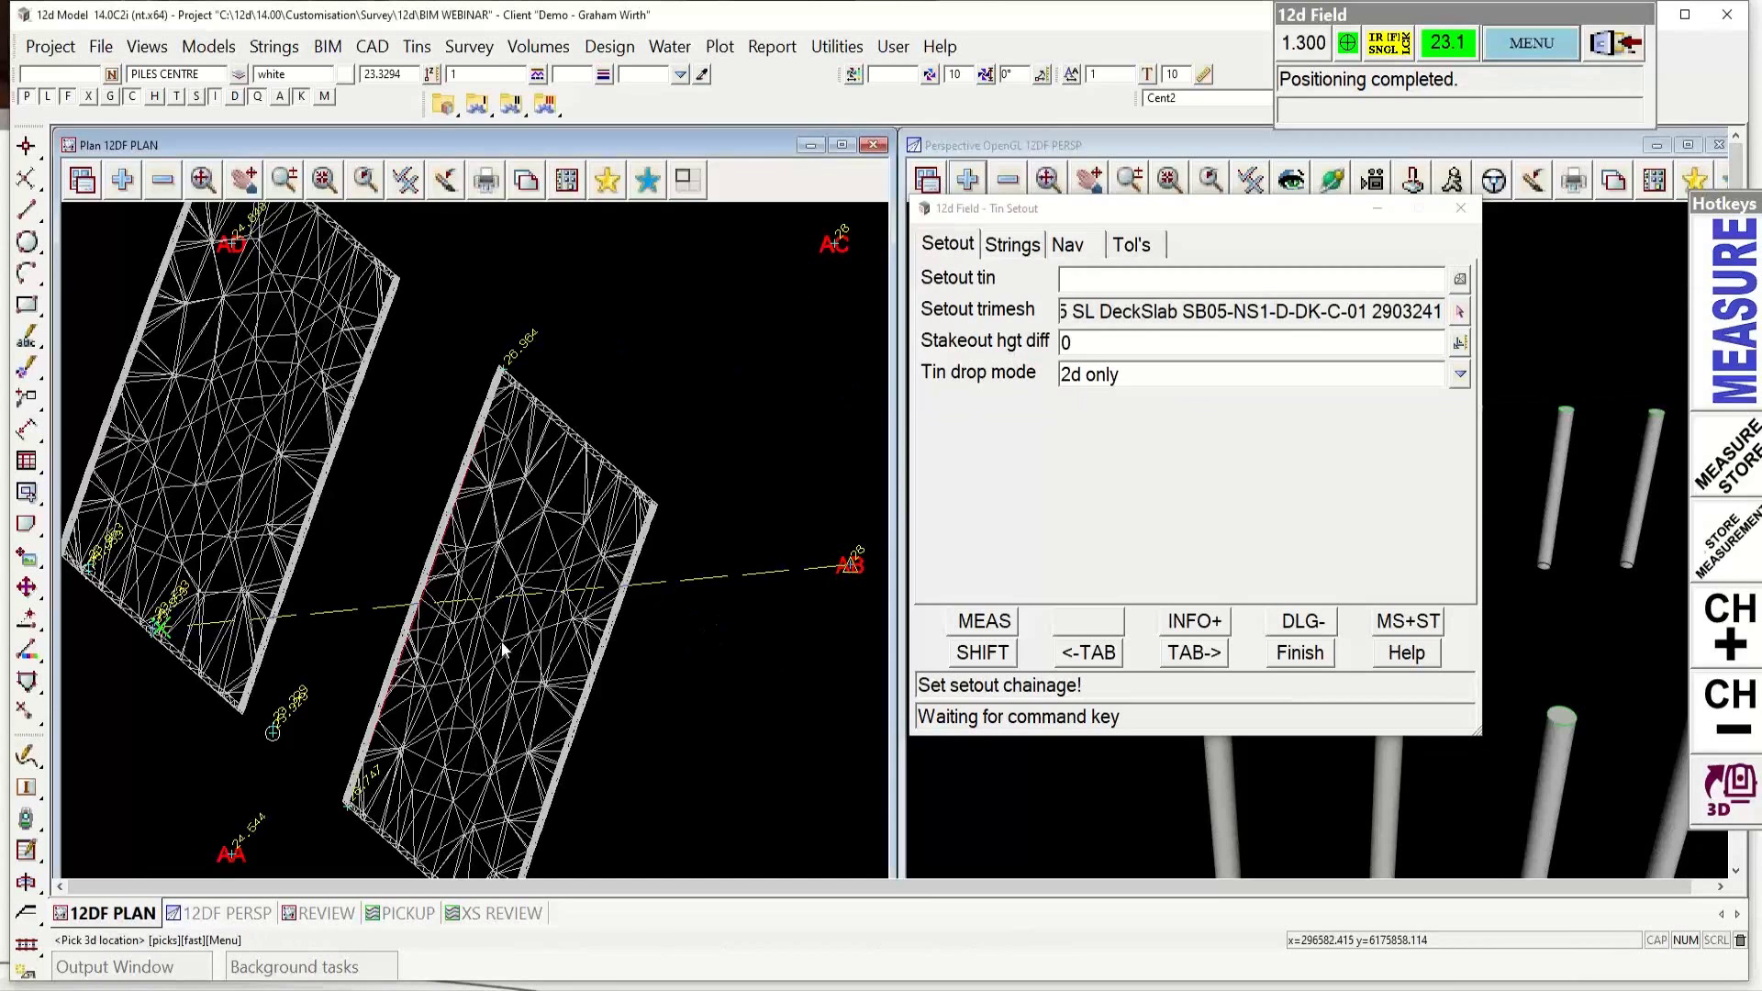
{"action": "left_click", "coordinate": [677, 722]}
{"action": "middle_click", "coordinate": [677, 722]}
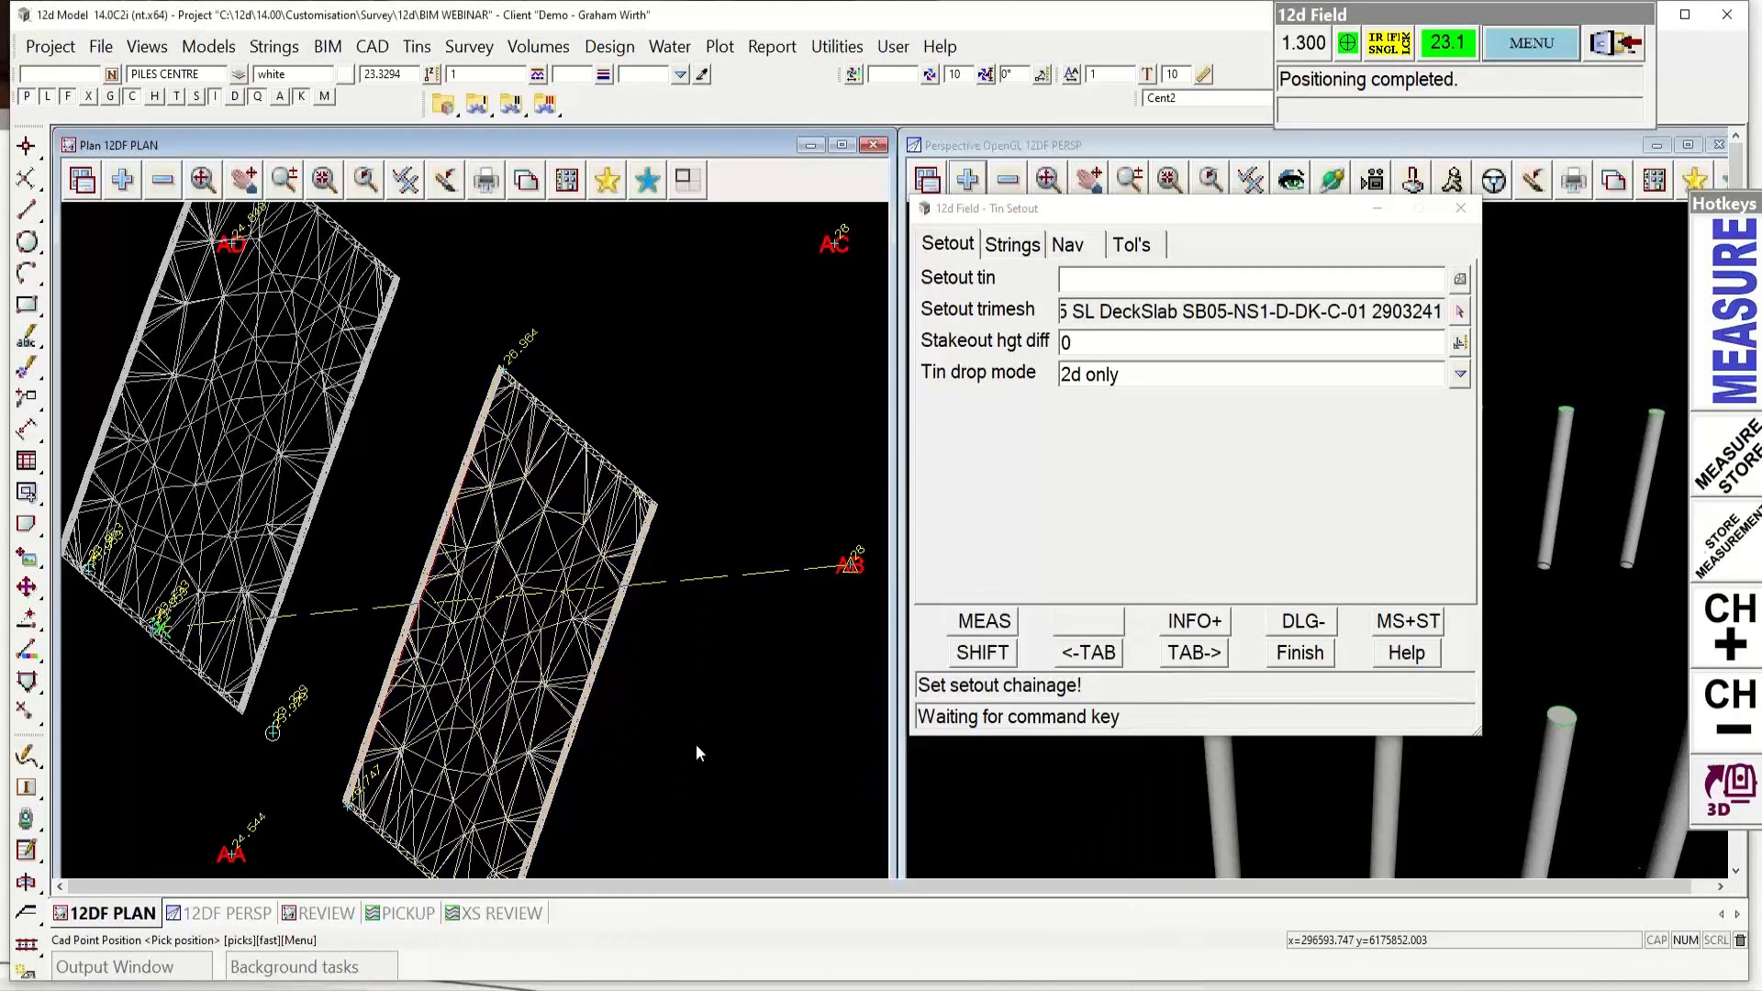
{"action": "left_click", "coordinate": [1304, 622]}
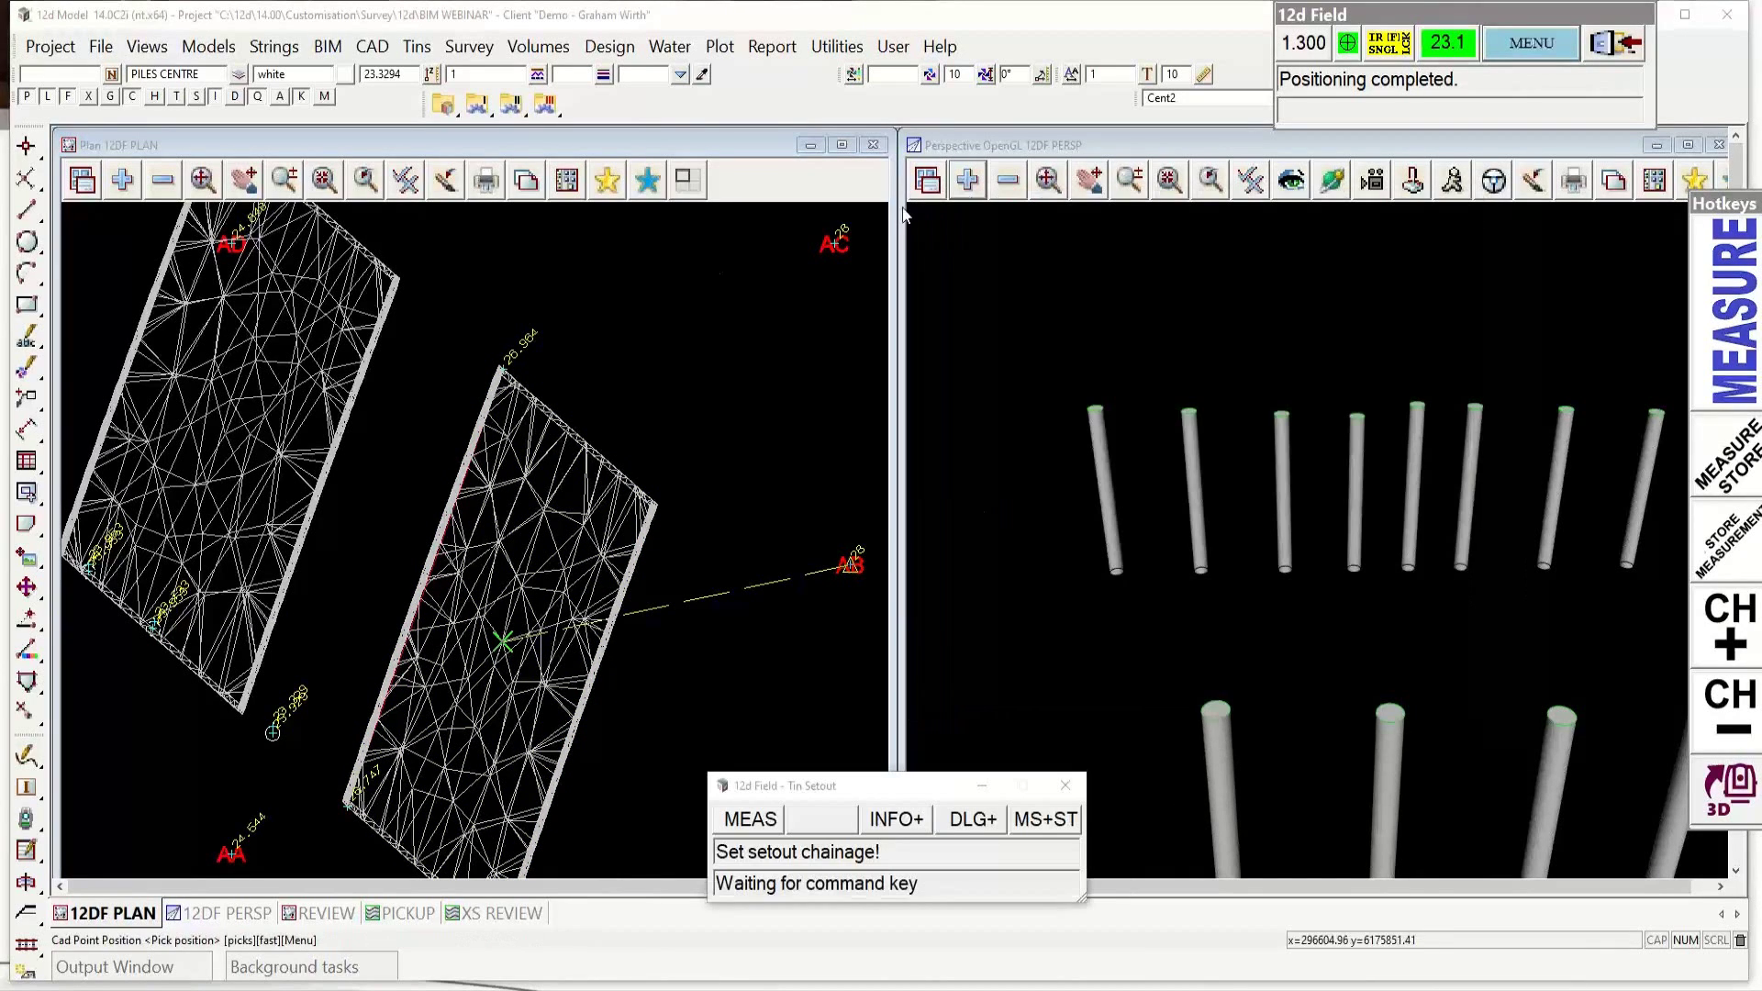
Step: Add the GWDES Ifc DECK SLAB model to 12DF PERSP and fit the view to show both slabs and the piles
{"action": "left_click", "coordinate": [967, 181]}
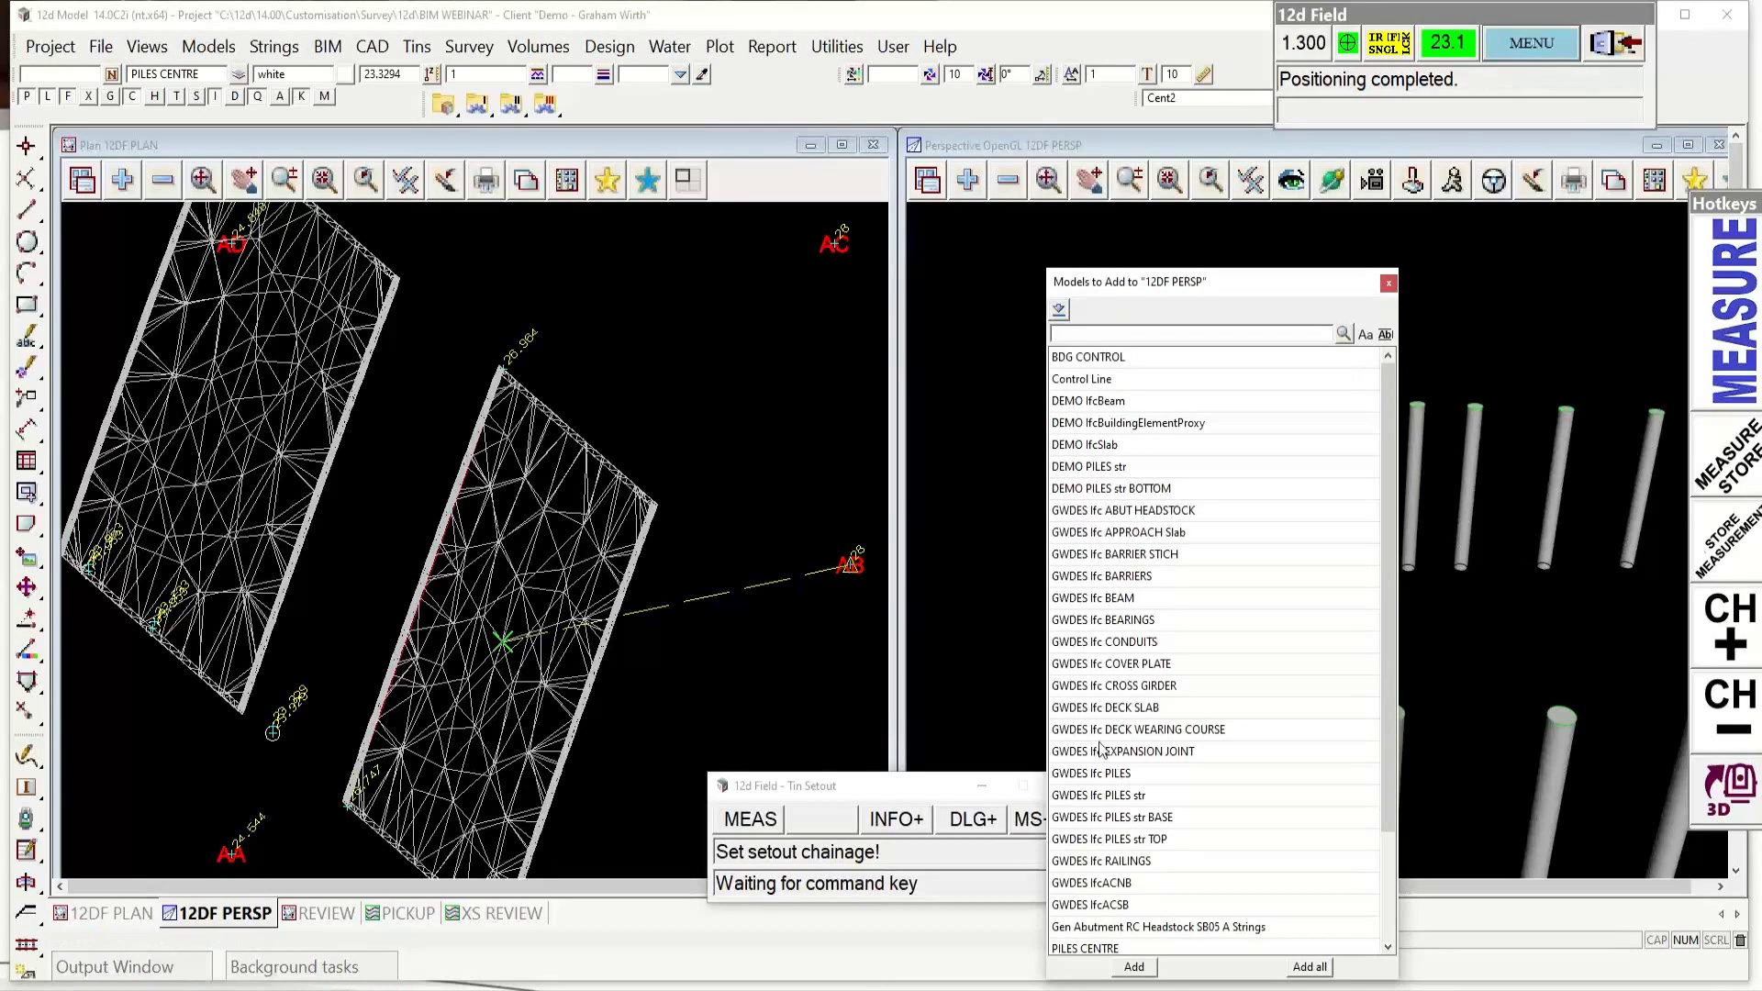
{"action": "left_click", "coordinate": [1115, 709]}
{"action": "key", "text": "Return"}
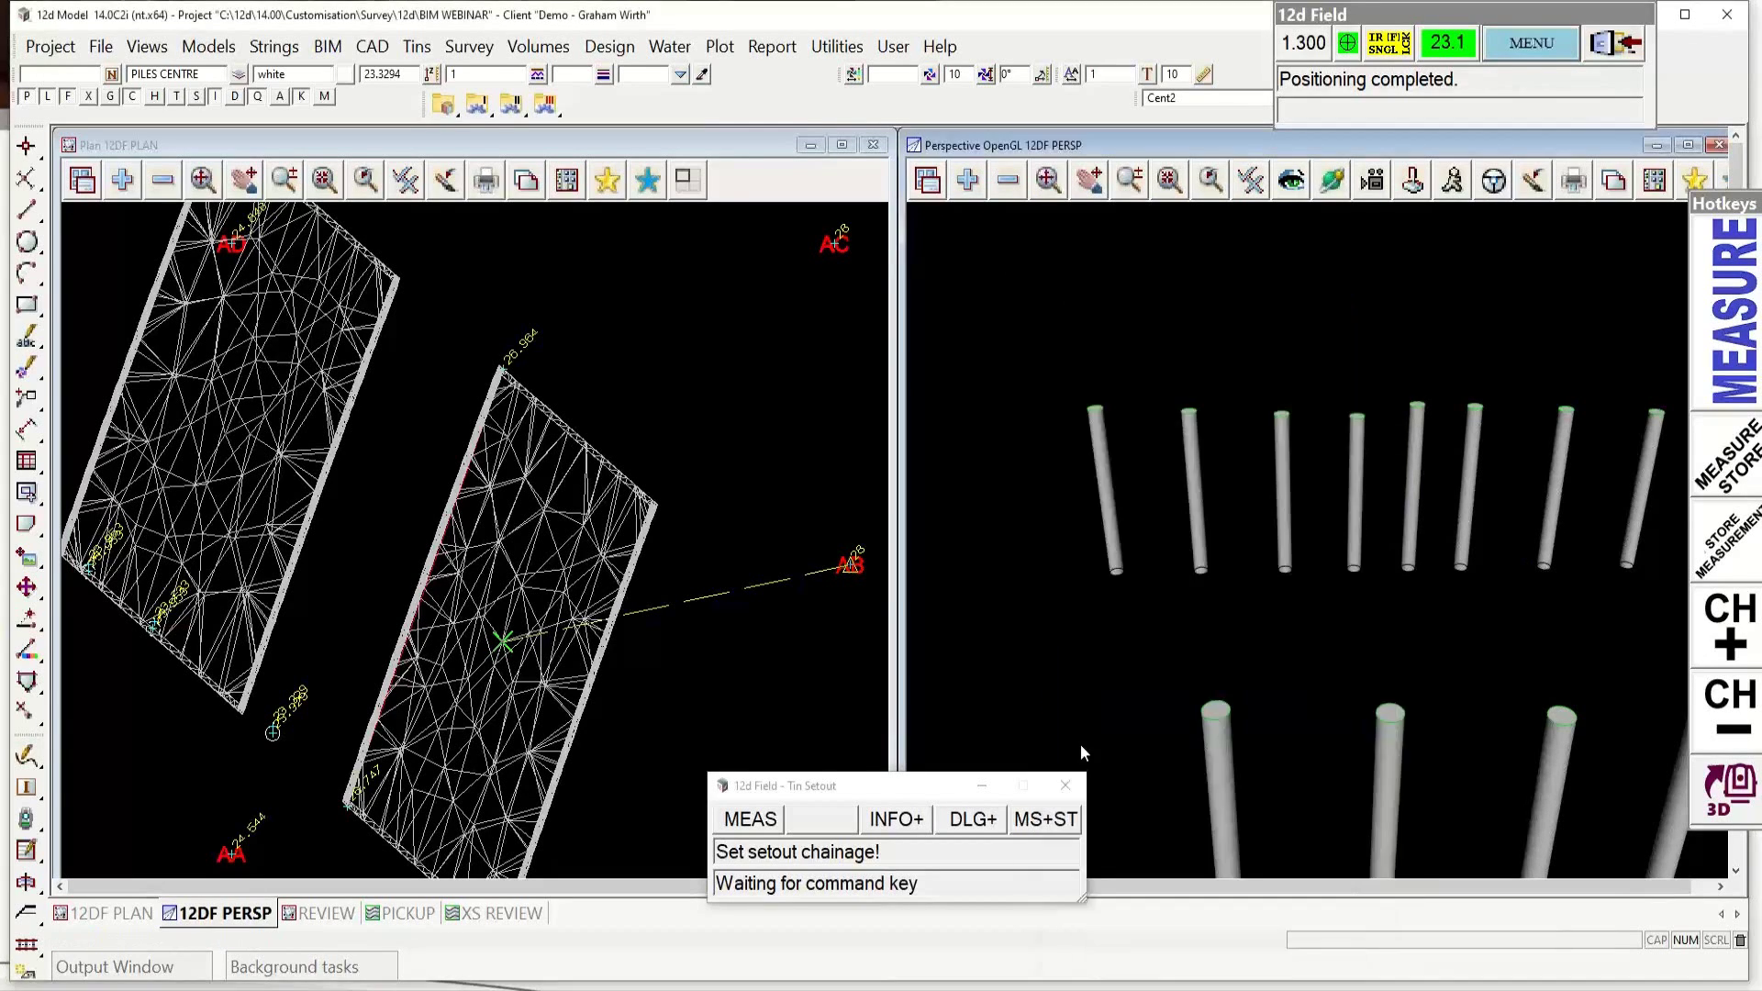
{"action": "left_click", "coordinate": [1047, 180]}
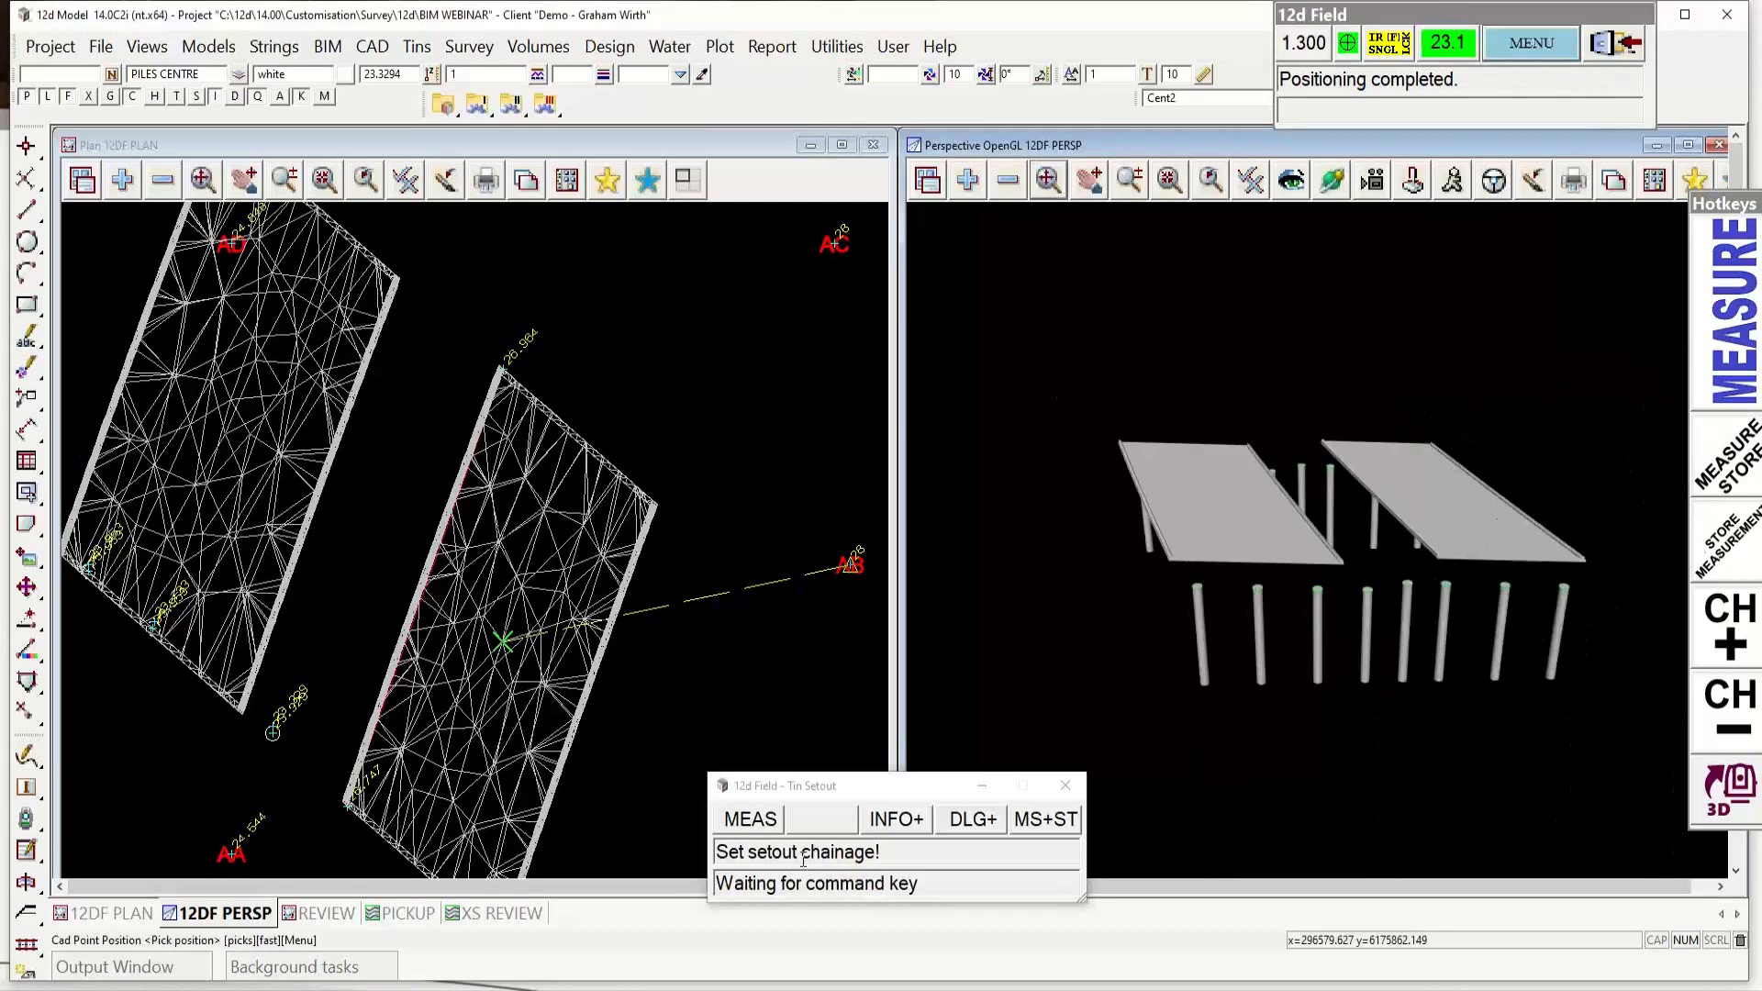
Step: Measure the setout point against the deck slab trimesh, accept the target heights, and finish the tin setout
{"action": "left_click", "coordinate": [749, 821]}
{"action": "left_click", "coordinate": [749, 821]}
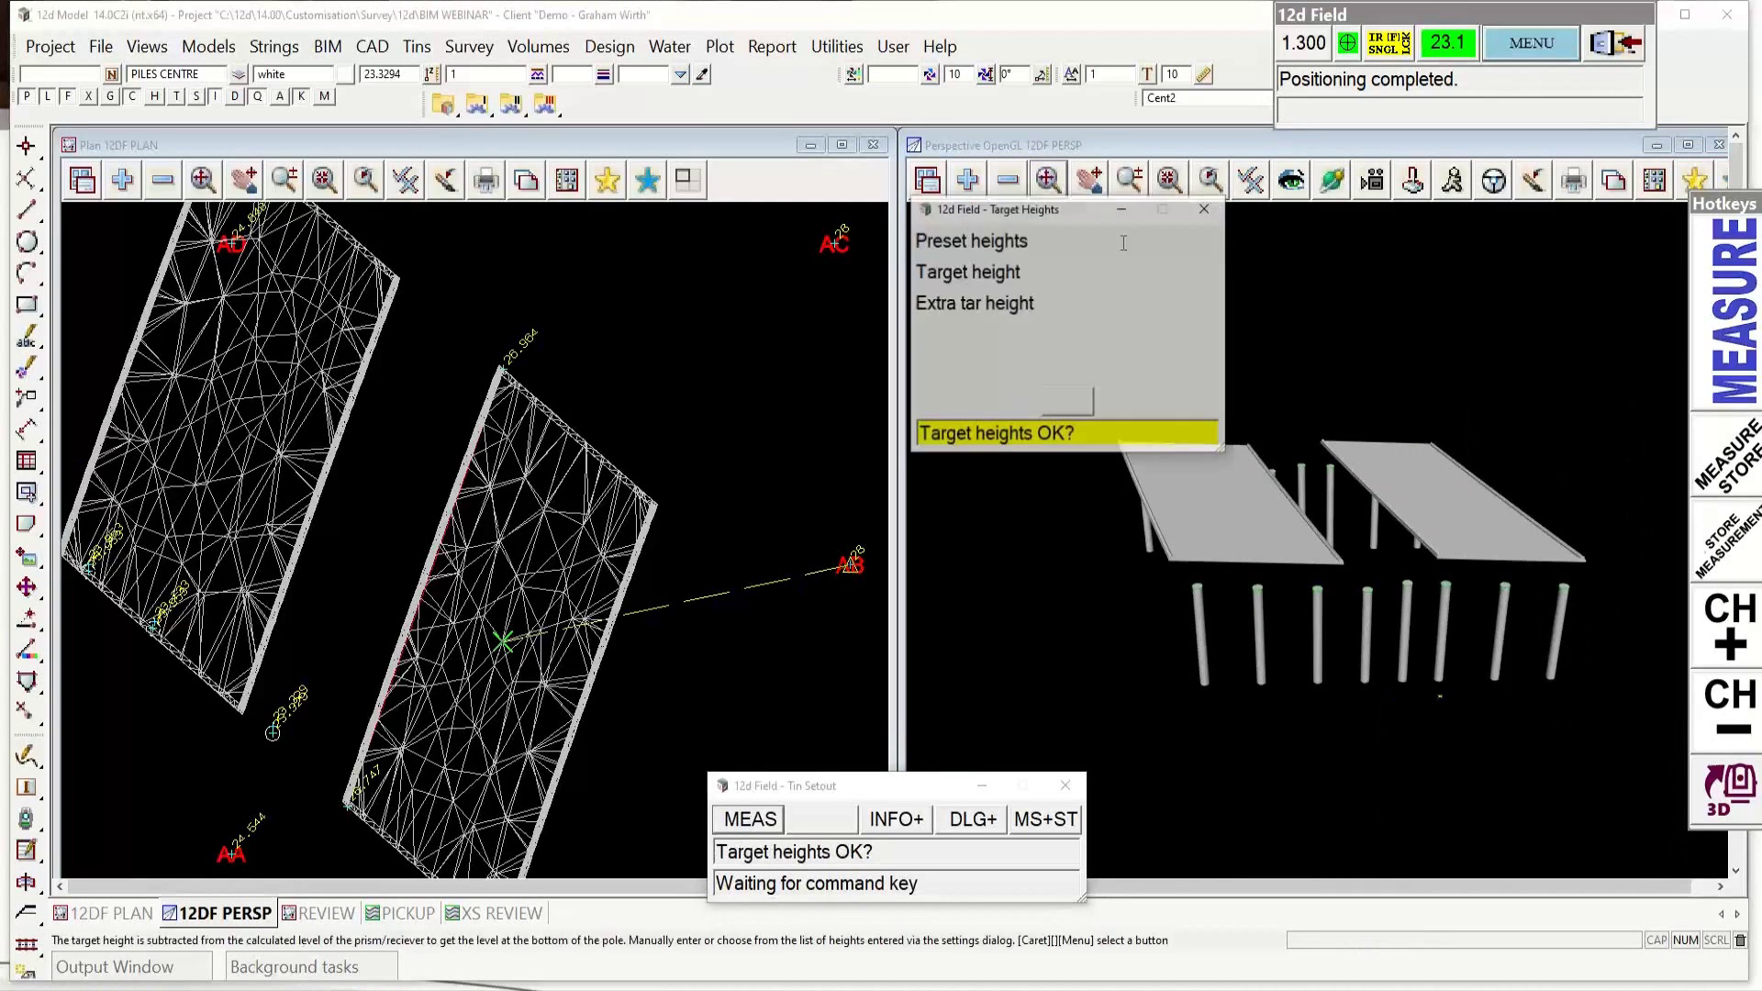
{"action": "left_click", "coordinate": [1091, 405]}
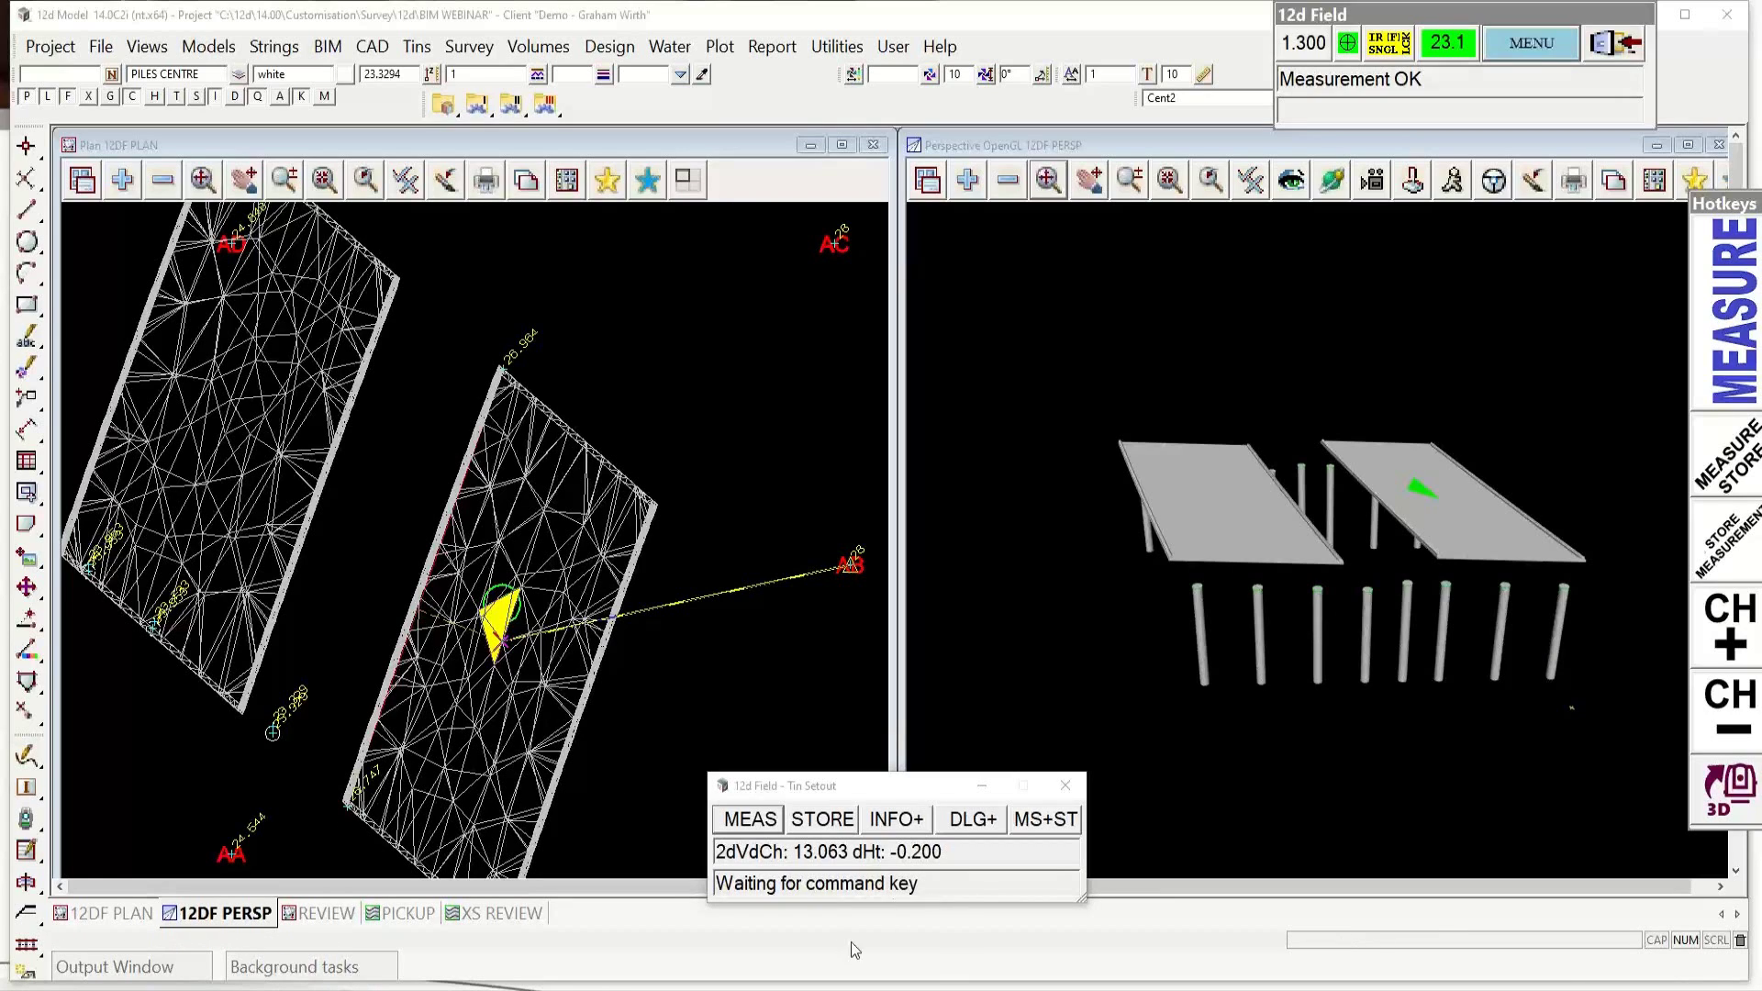
{"action": "left_click", "coordinate": [975, 820]}
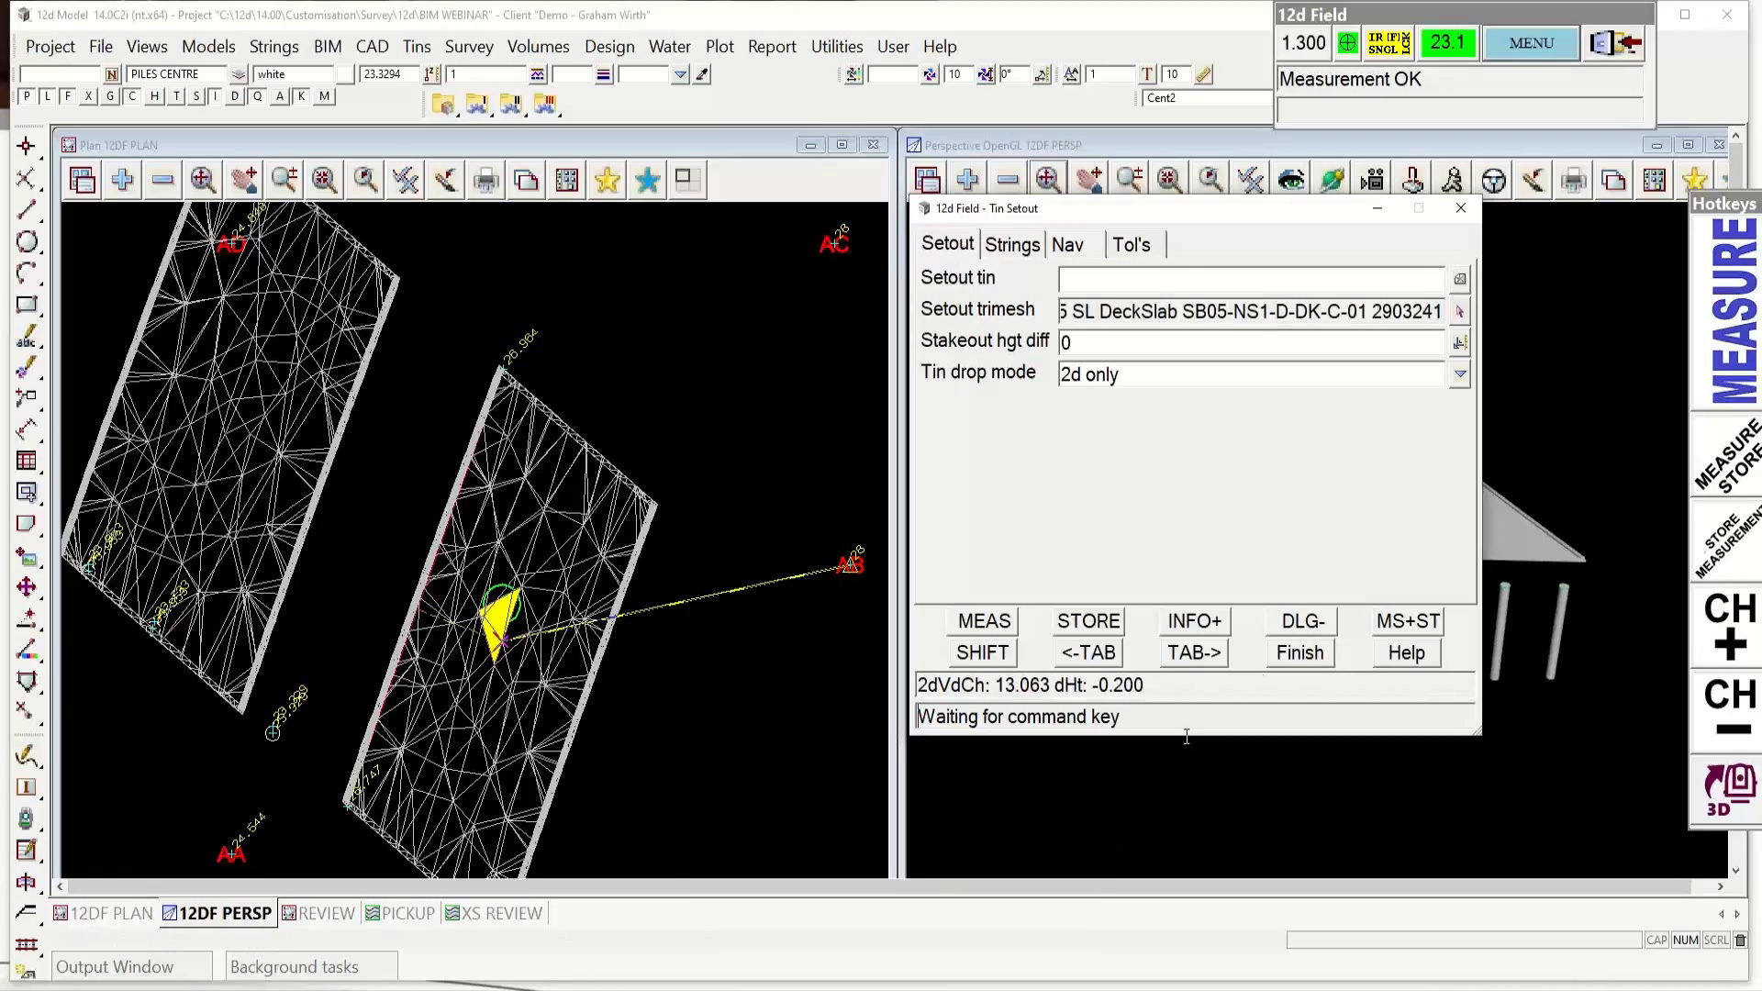
{"action": "left_click", "coordinate": [1301, 653]}
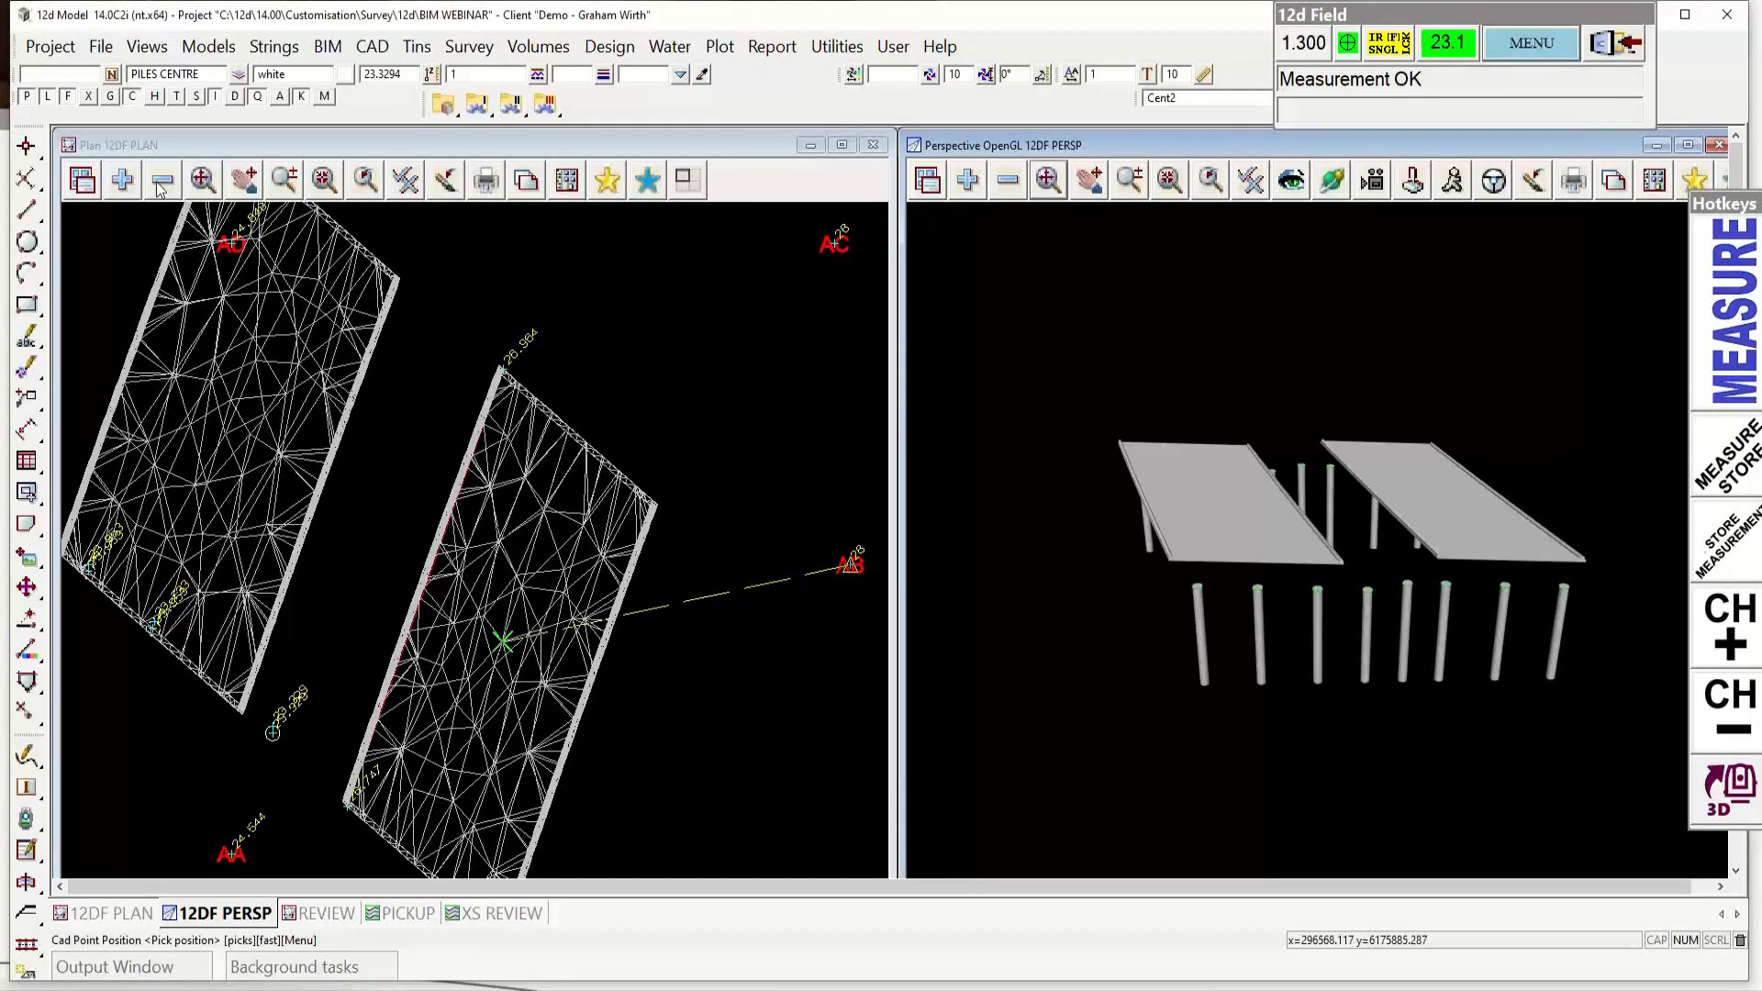
Step: In 12DF PLAN, add the GWDES Ifc ABUT HEADSTOCK model and remove the GWDES Ifc DECK SLAB model
{"action": "left_click", "coordinate": [121, 179]}
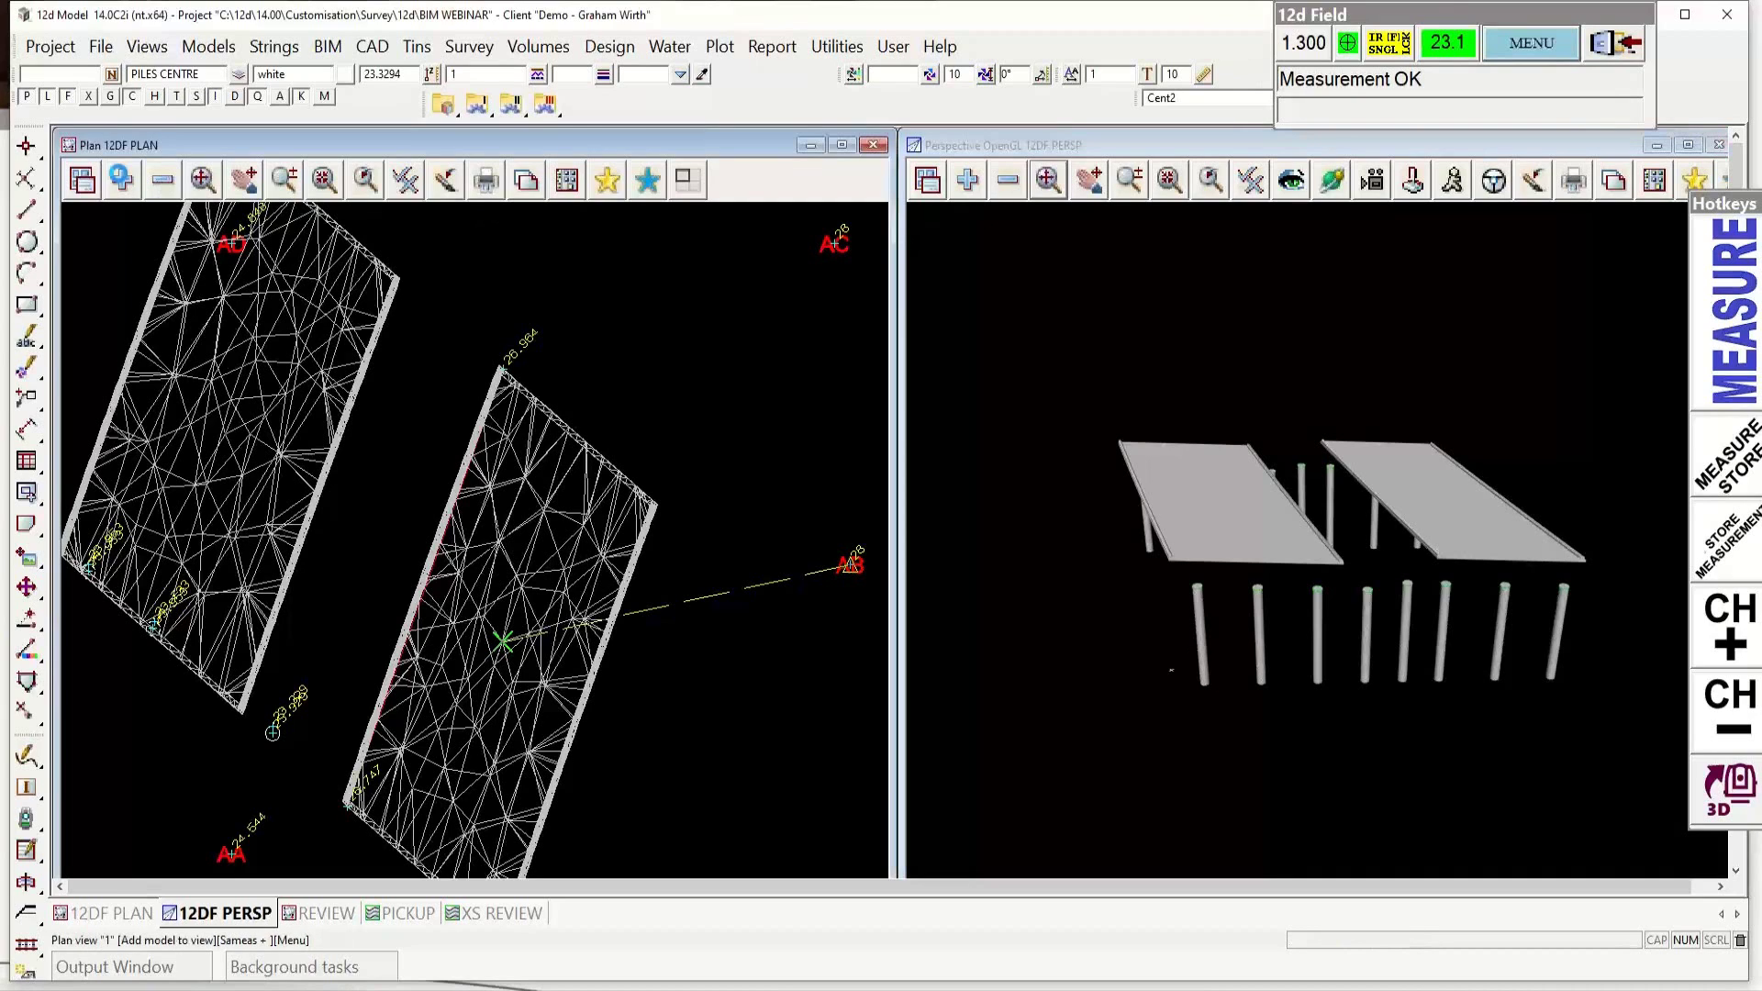
{"action": "left_click", "coordinate": [121, 179]}
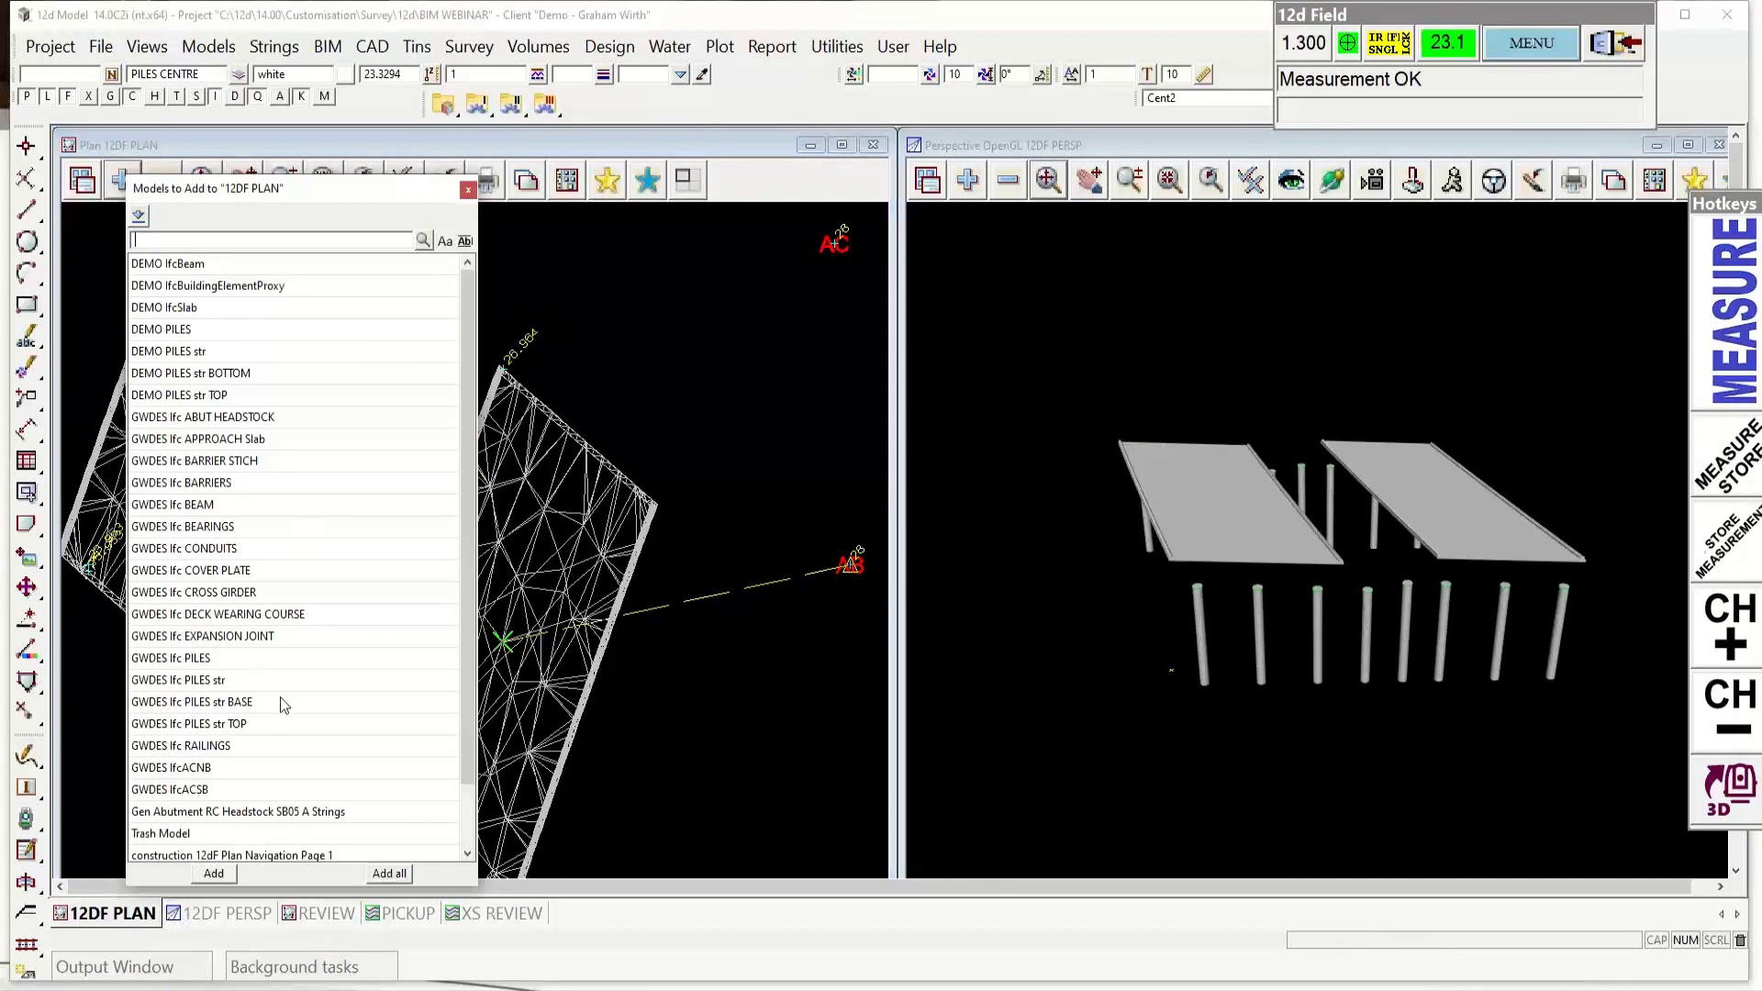
{"action": "scroll", "coordinate": [279, 704], "scroll_direction": "down", "scroll_amount": 2}
{"action": "scroll", "coordinate": [279, 696], "scroll_direction": "up", "scroll_amount": 2}
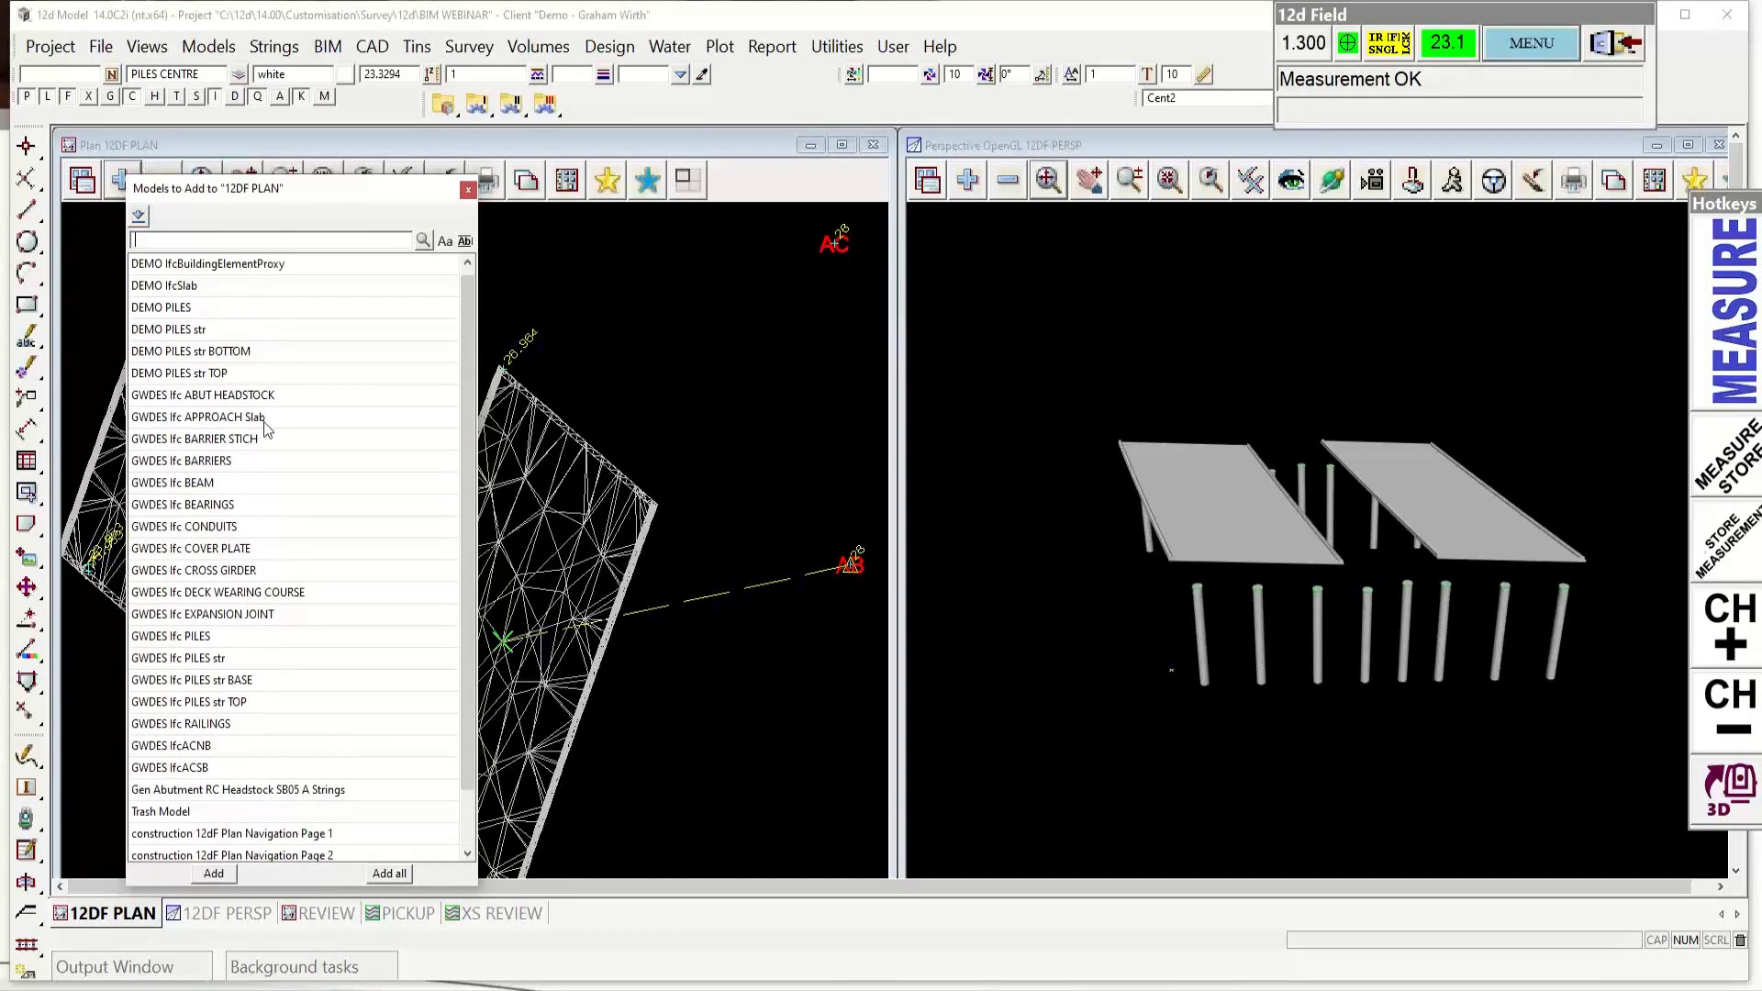
{"action": "double_click", "coordinate": [230, 396]}
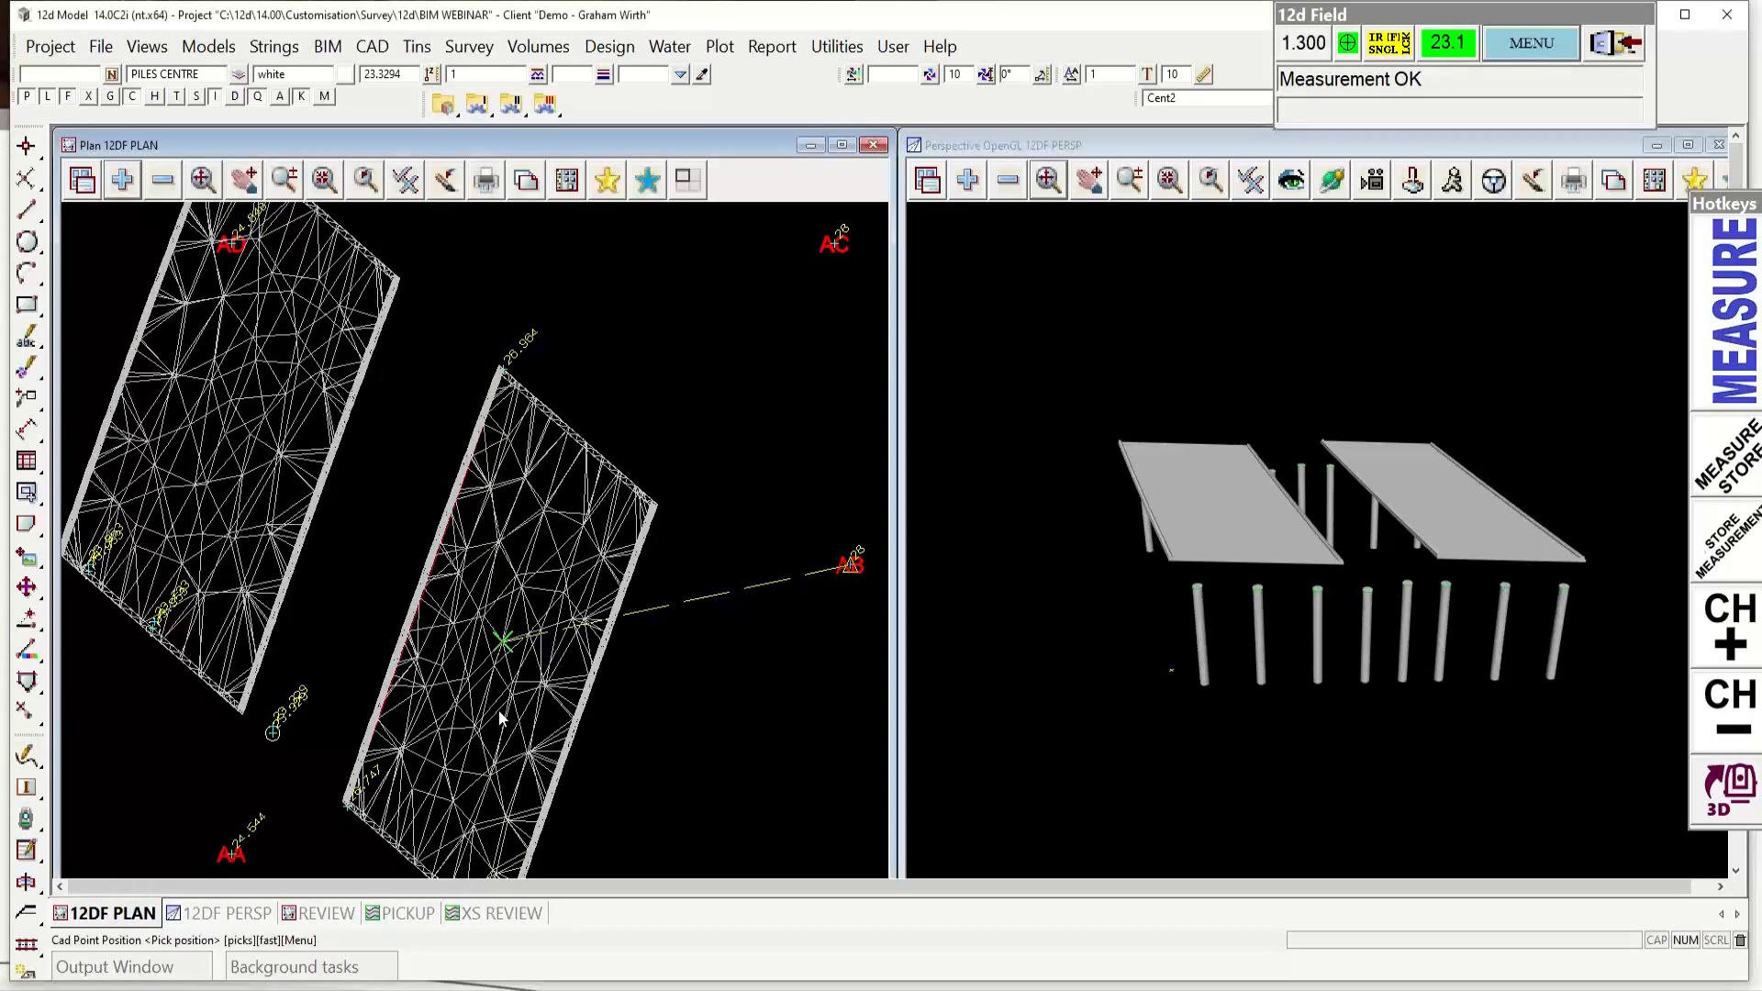
{"action": "left_click", "coordinate": [164, 178]}
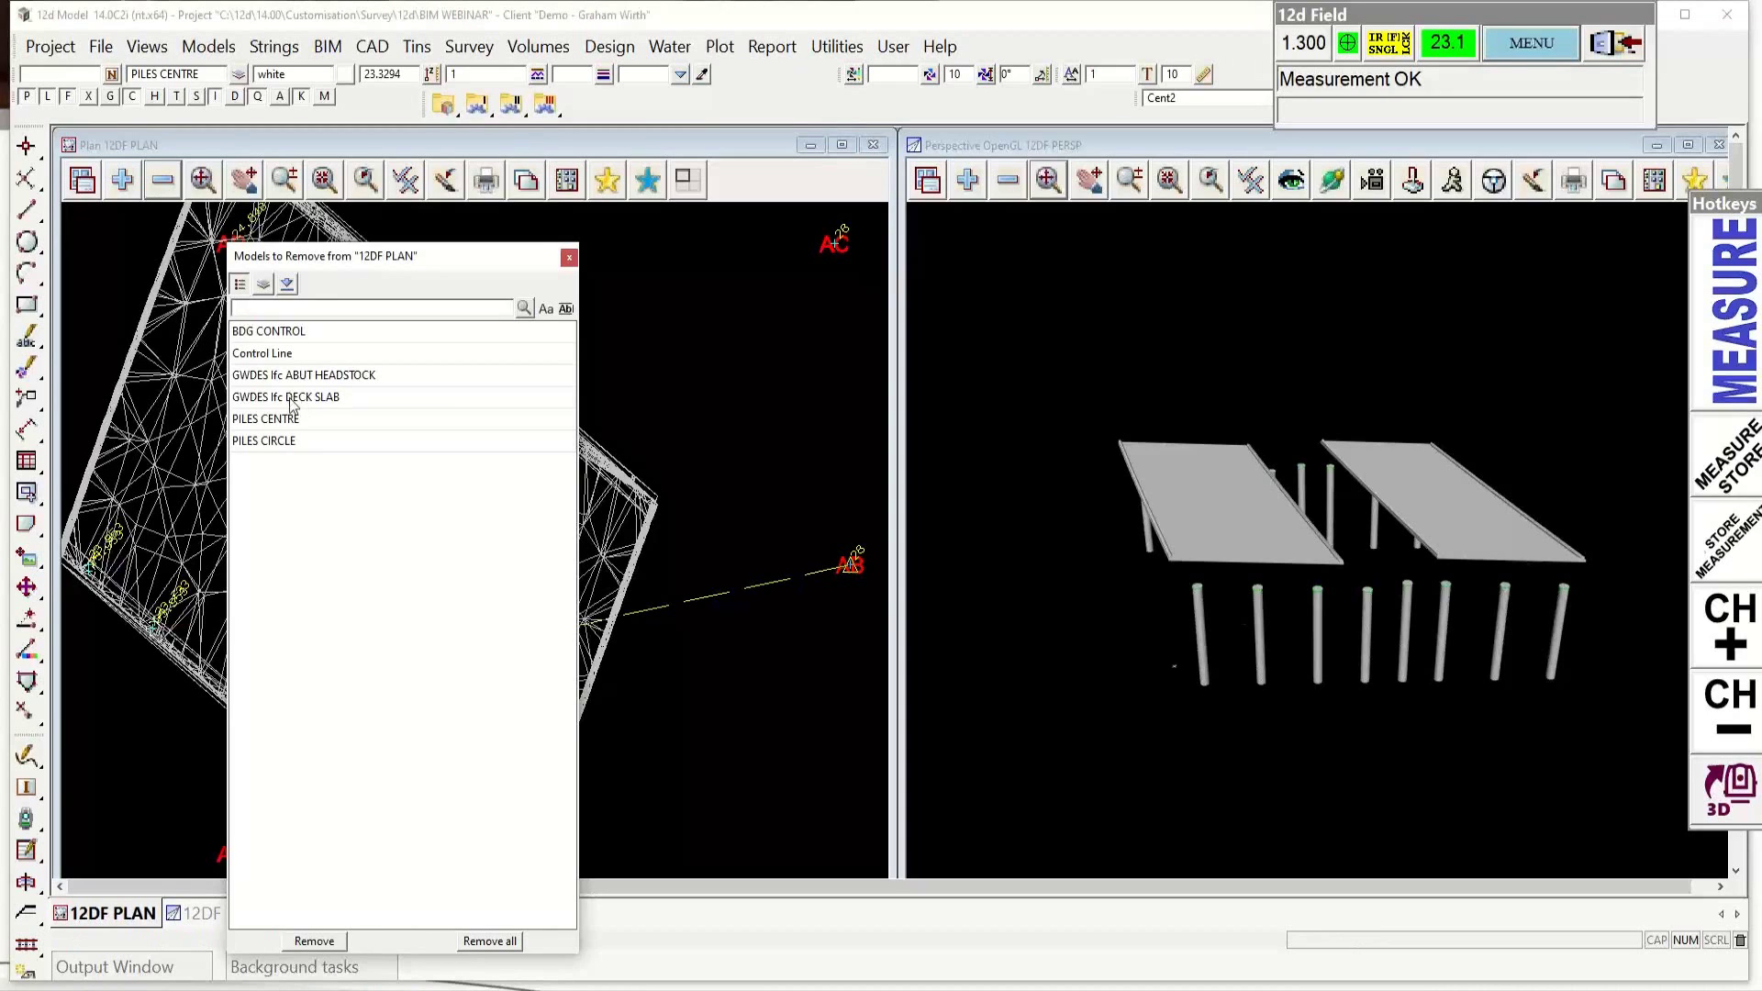
{"action": "double_click", "coordinate": [292, 397]}
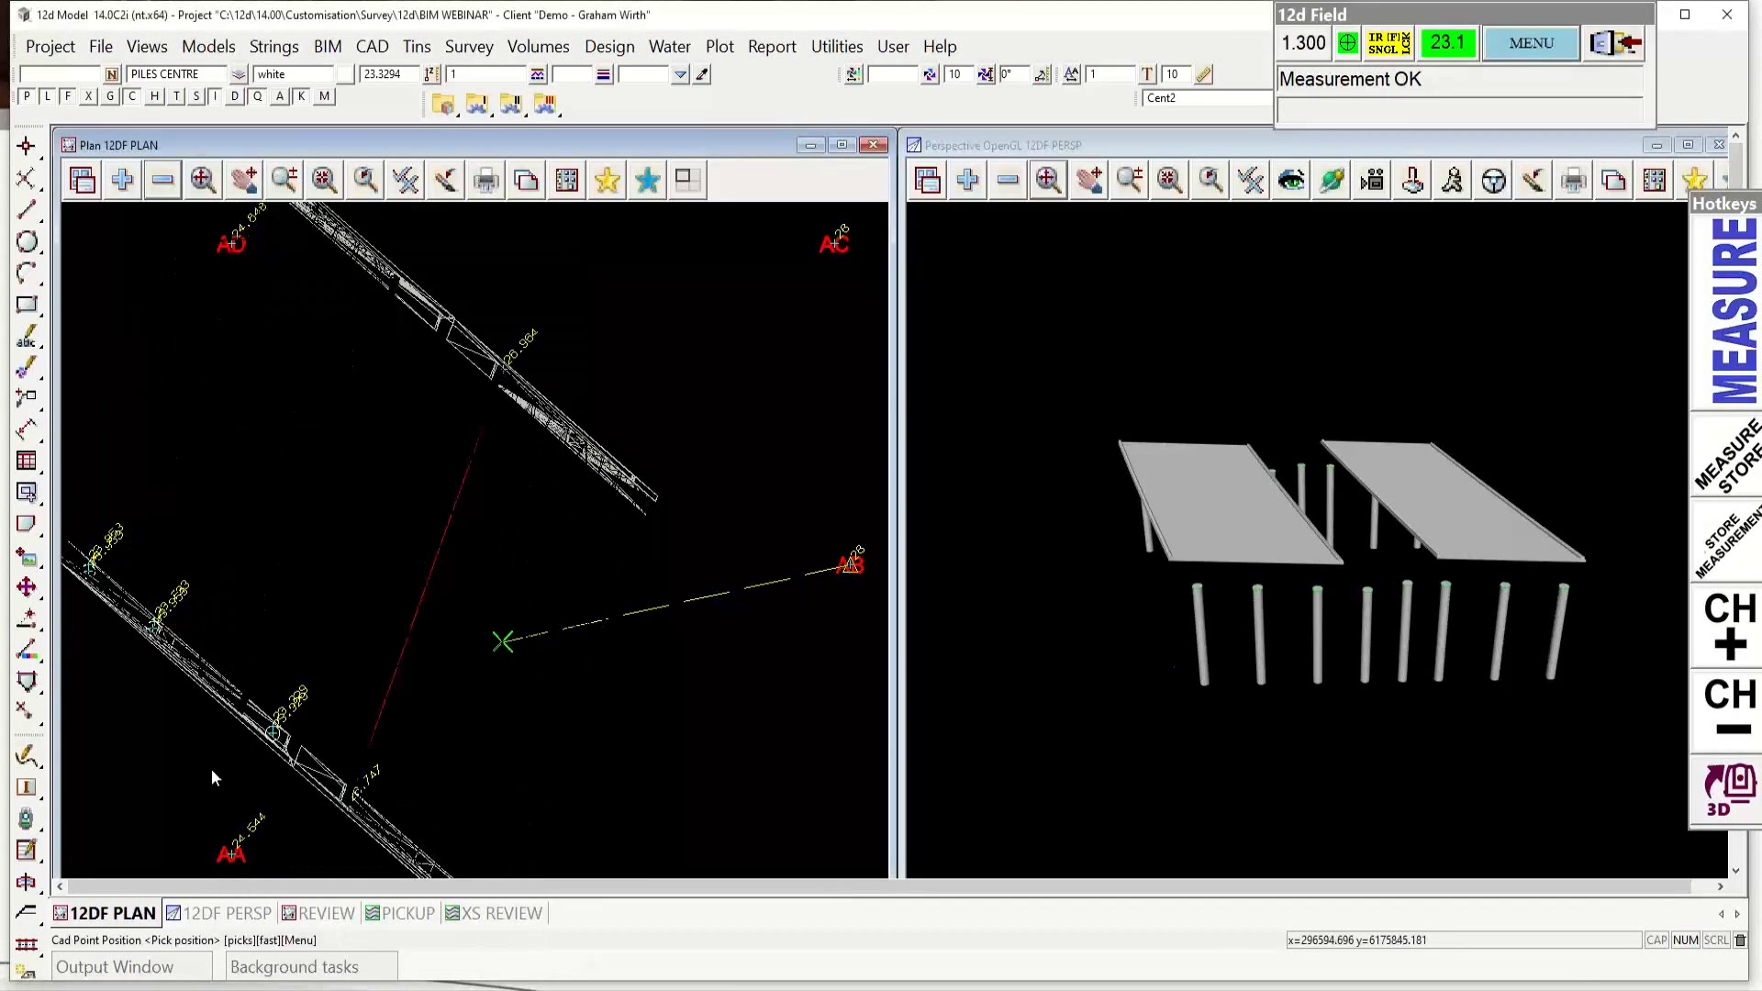
Step: Open the tool that gets strings from un-named trimesh edges and place its dialog over the plan view
{"action": "scroll", "coordinate": [250, 730], "scroll_direction": "up", "scroll_amount": 4}
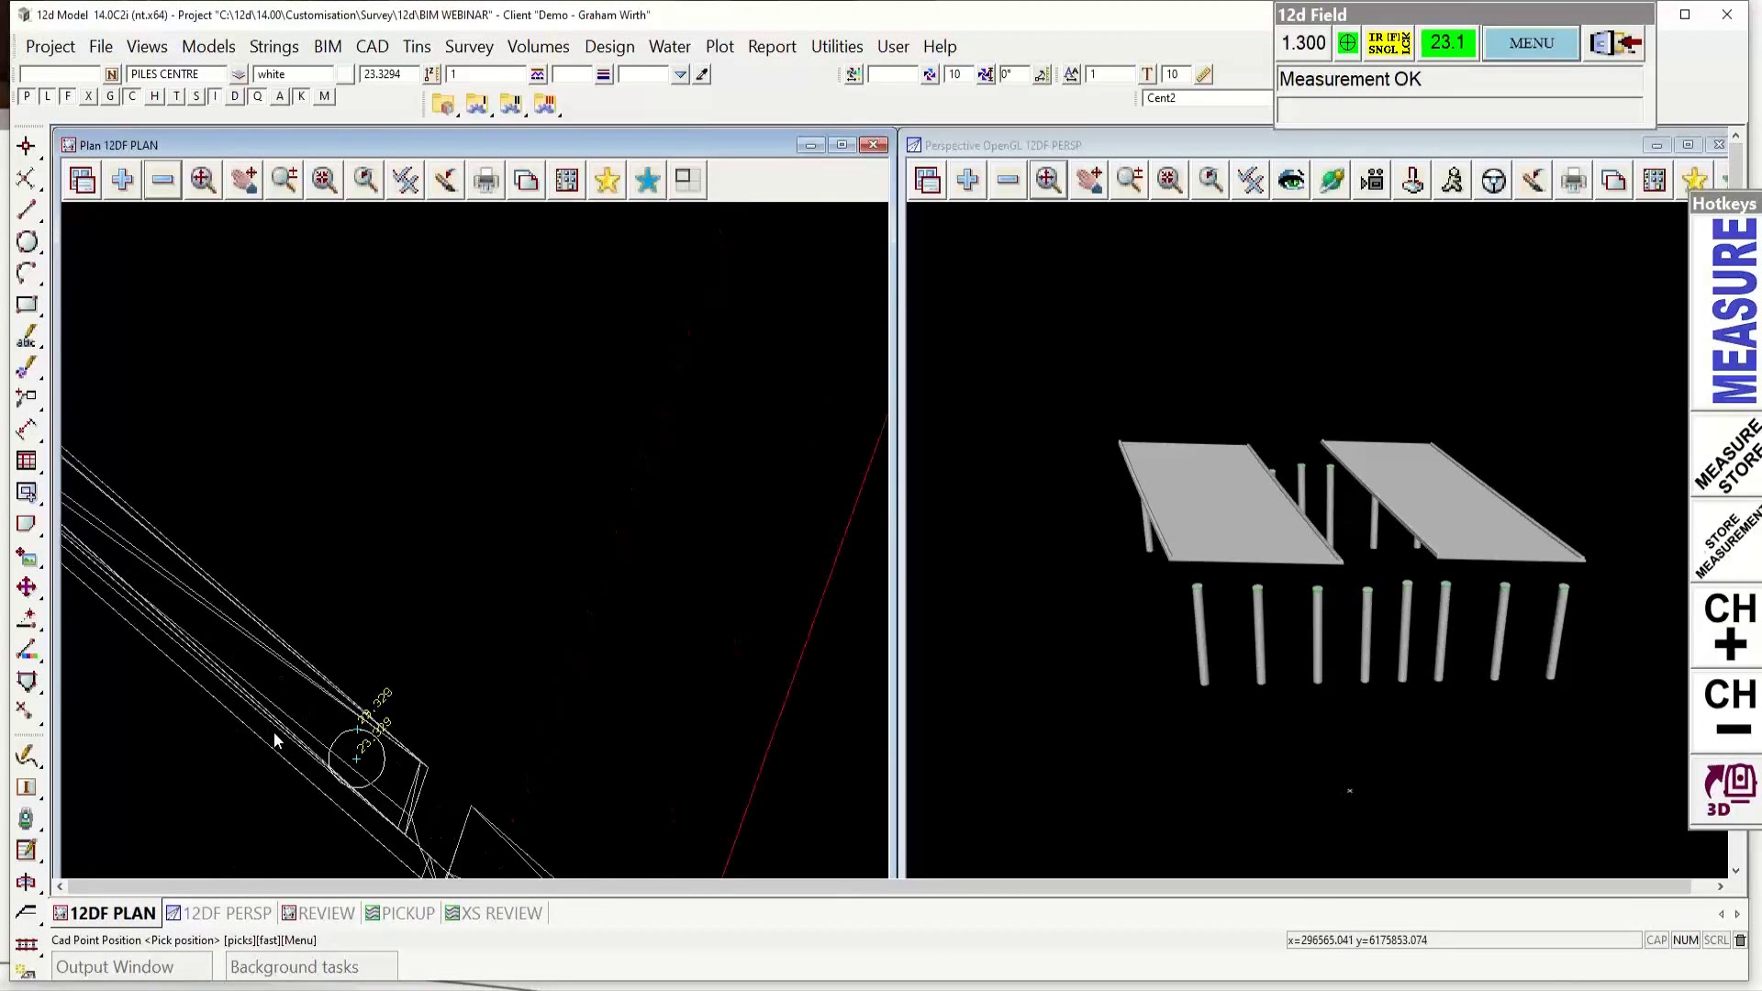
{"action": "scroll", "coordinate": [273, 731], "scroll_direction": "down", "scroll_amount": 1}
{"action": "left_click", "coordinate": [328, 46]}
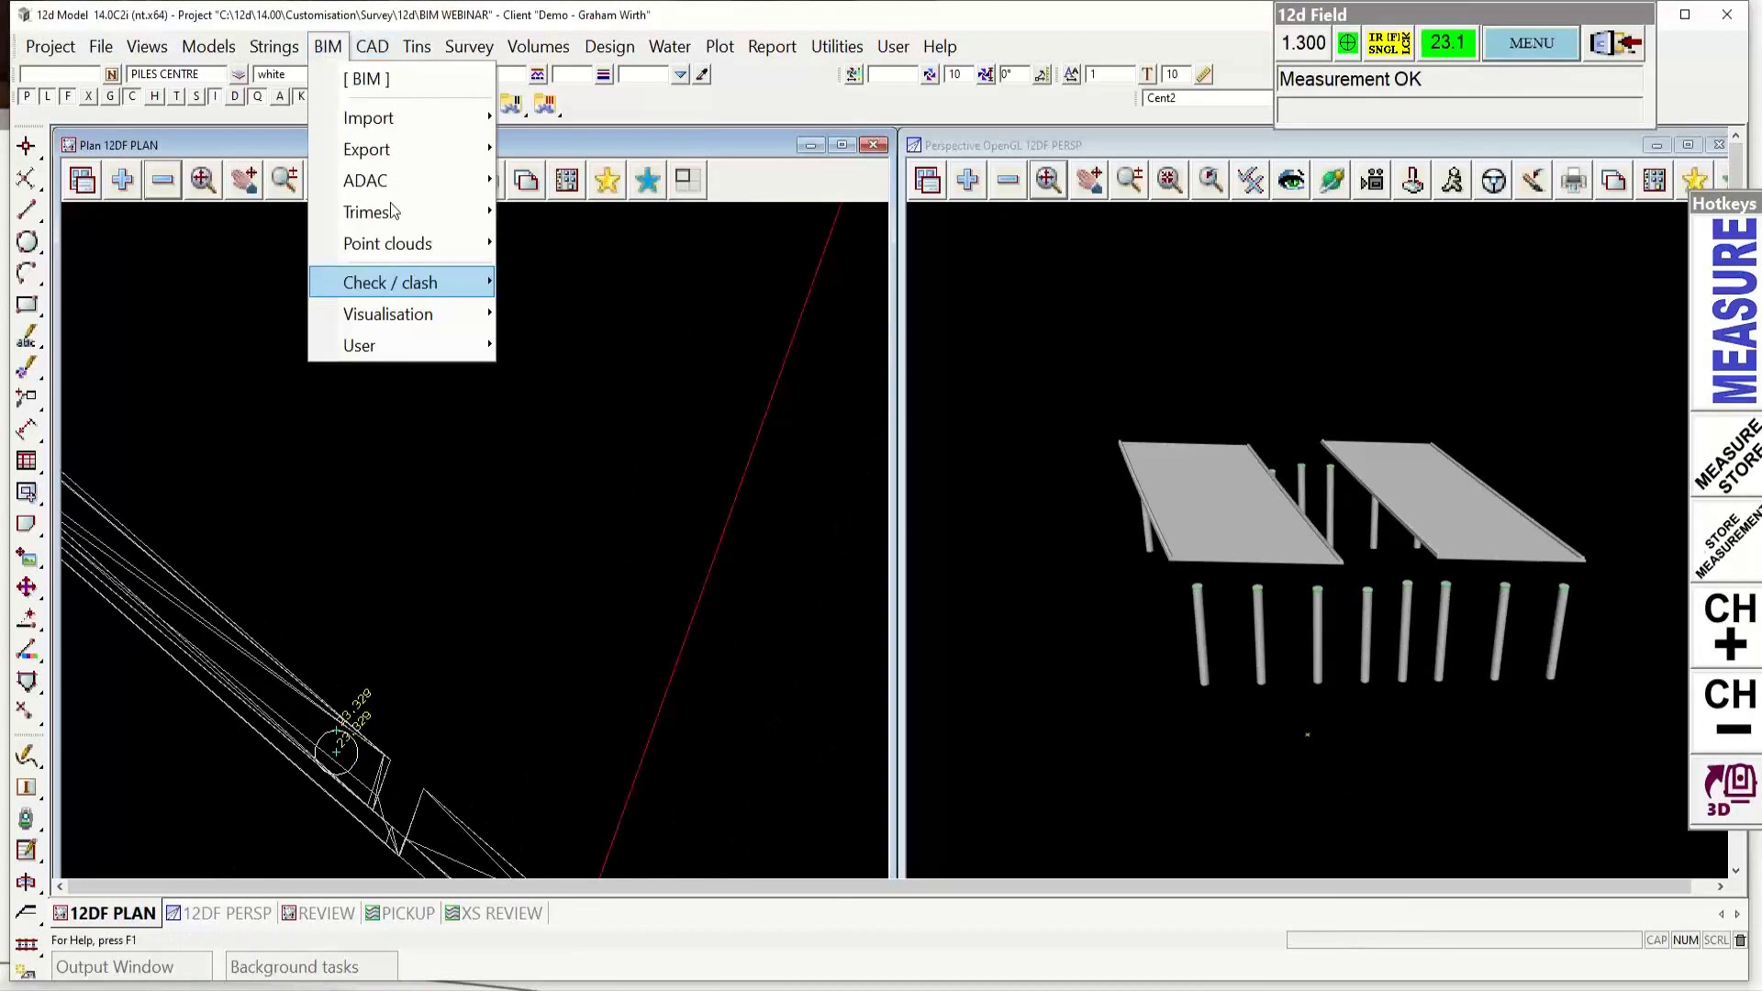
{"action": "mouse_move", "coordinate": [370, 212]}
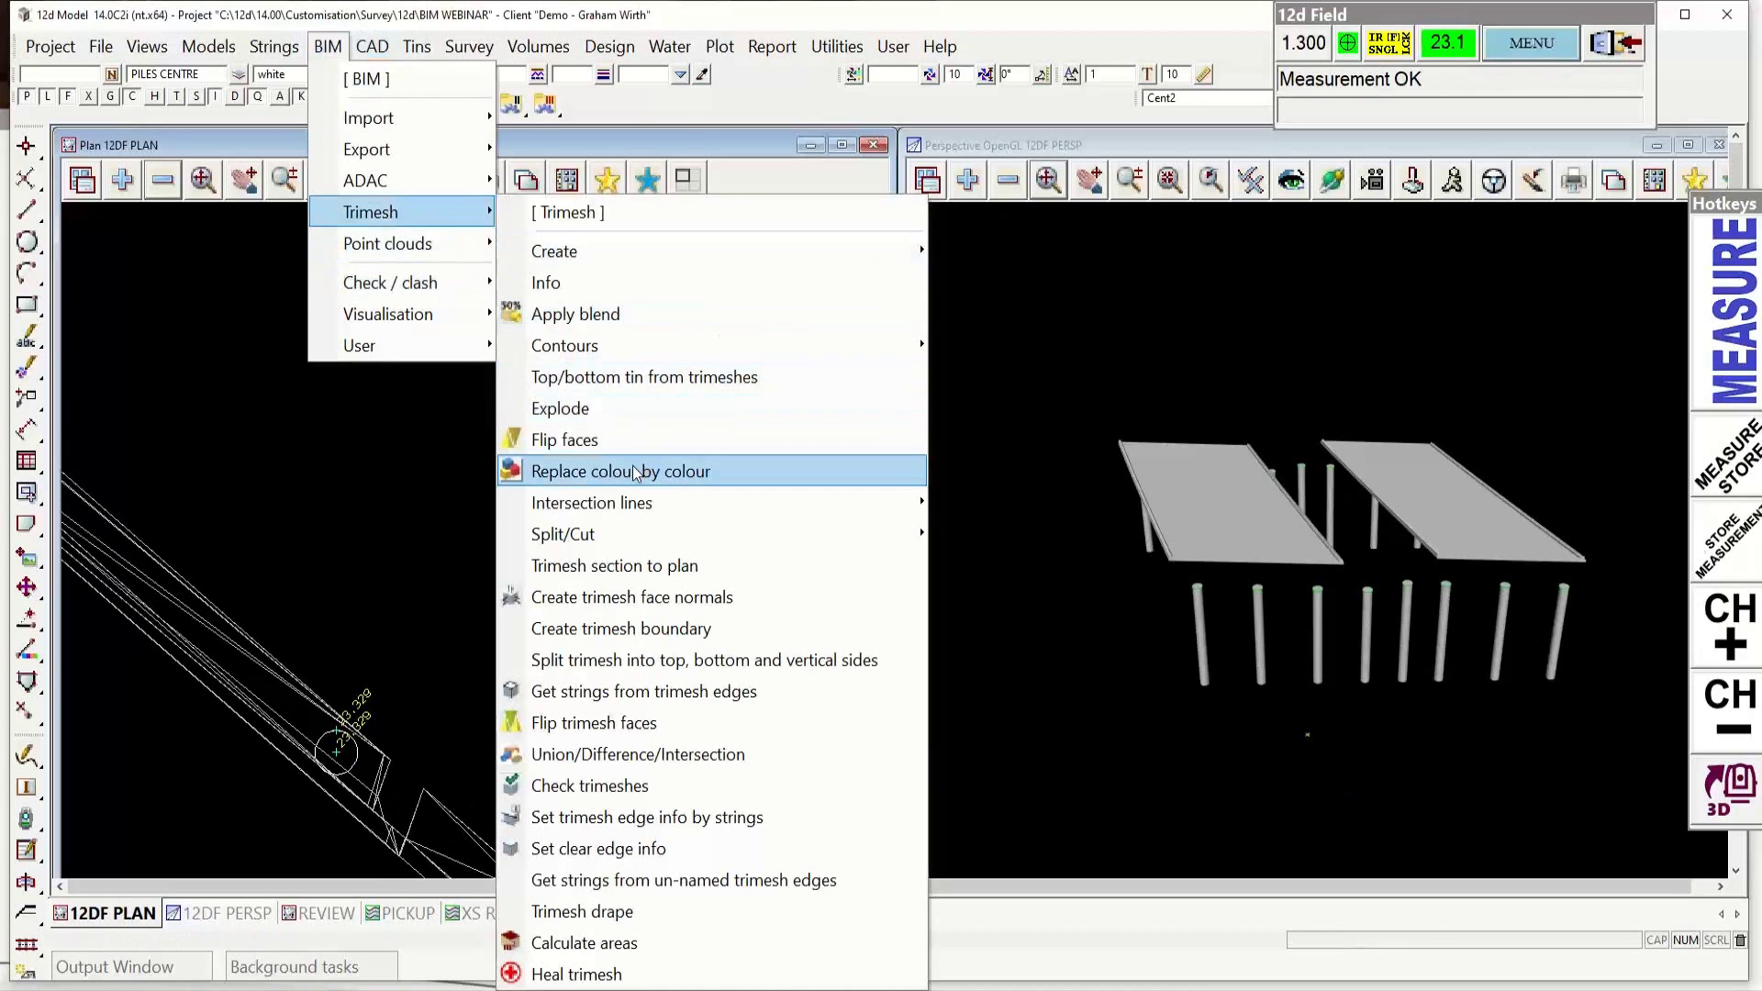
{"action": "mouse_move", "coordinate": [633, 500]}
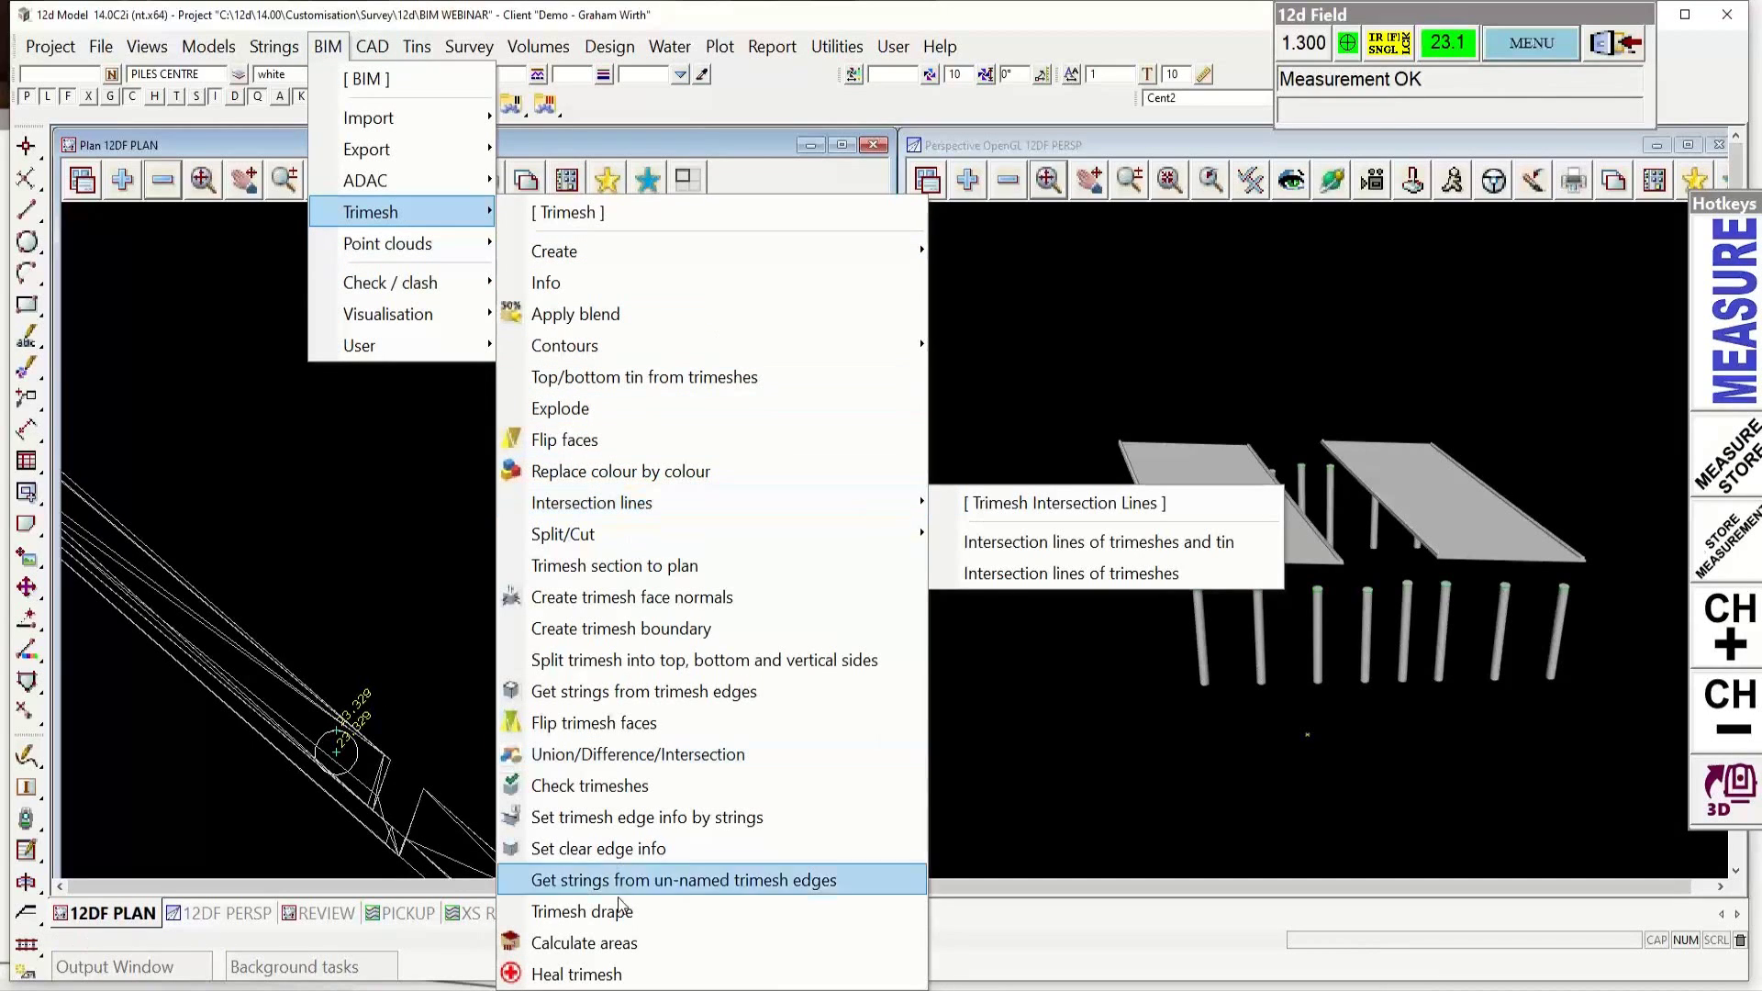
{"action": "left_click", "coordinate": [661, 883]}
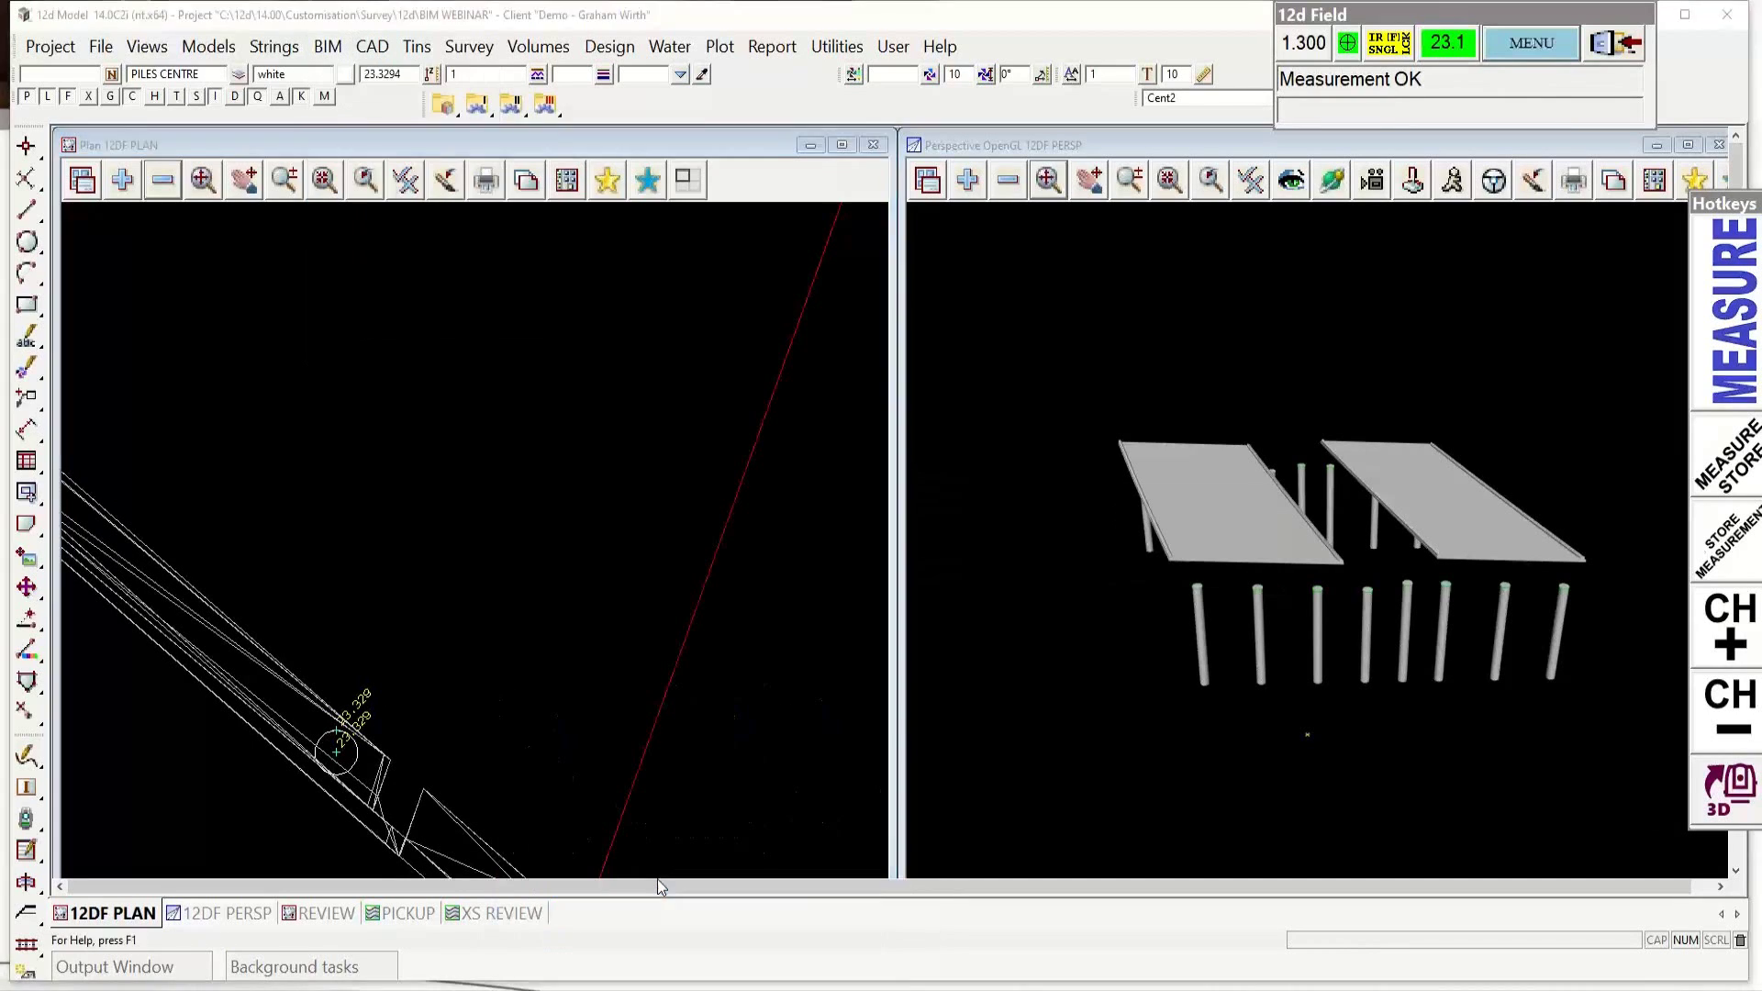
{"action": "left_click_drag", "start_coordinate": [819, 608], "coordinate": [628, 244]}
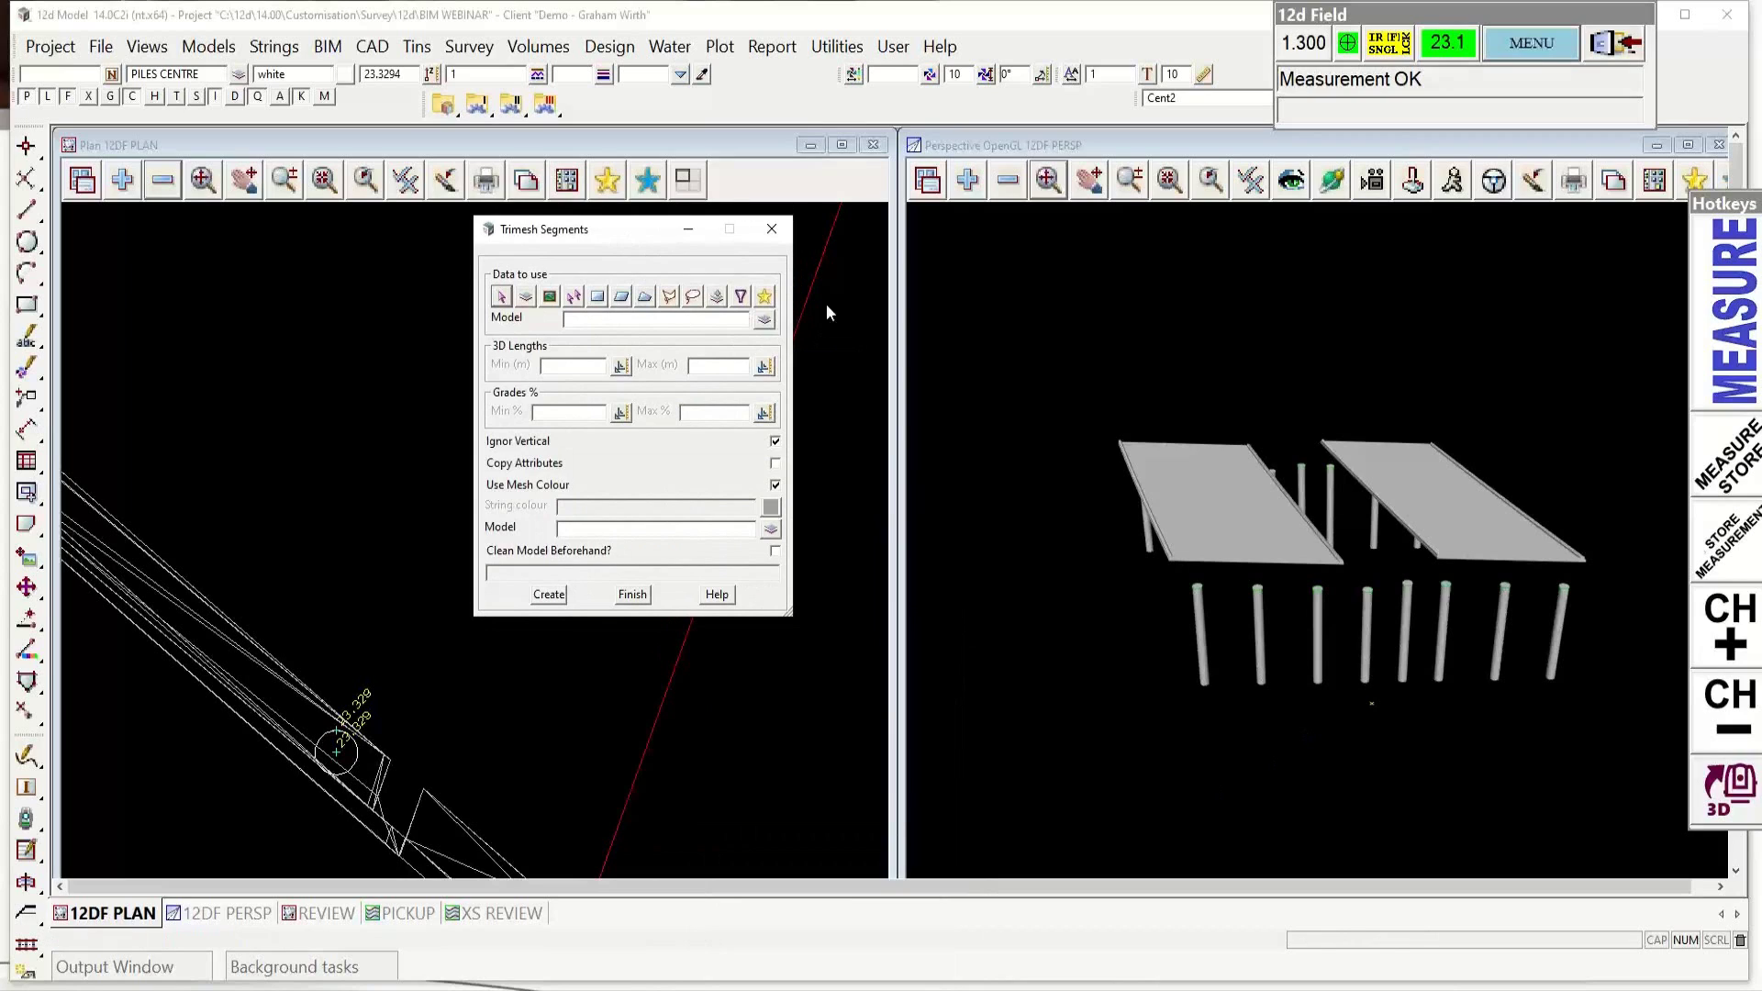
Step: Remove the displayed models from 12DF PERSP and add only the GWDES Ifc ABUT HEADSTOCK model
{"action": "left_click", "coordinate": [1010, 180]}
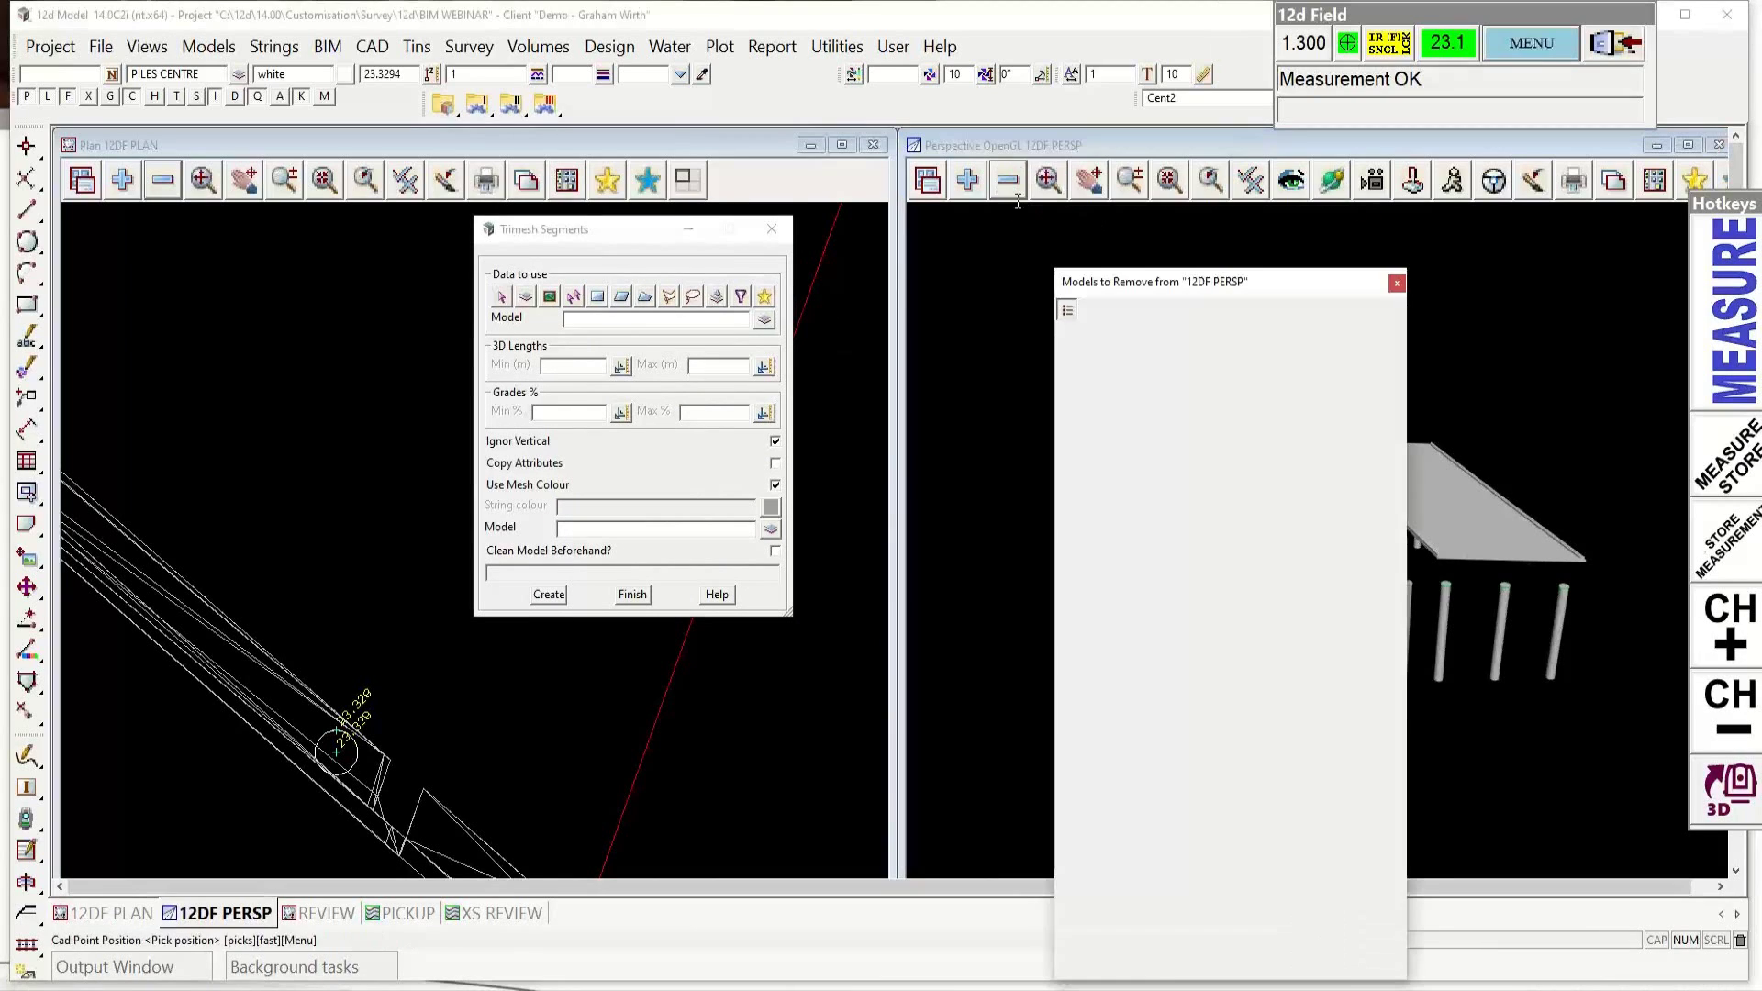
{"action": "left_click_drag", "start_coordinate": [1089, 361], "coordinate": [1090, 424]}
{"action": "left_click", "coordinate": [1141, 968]}
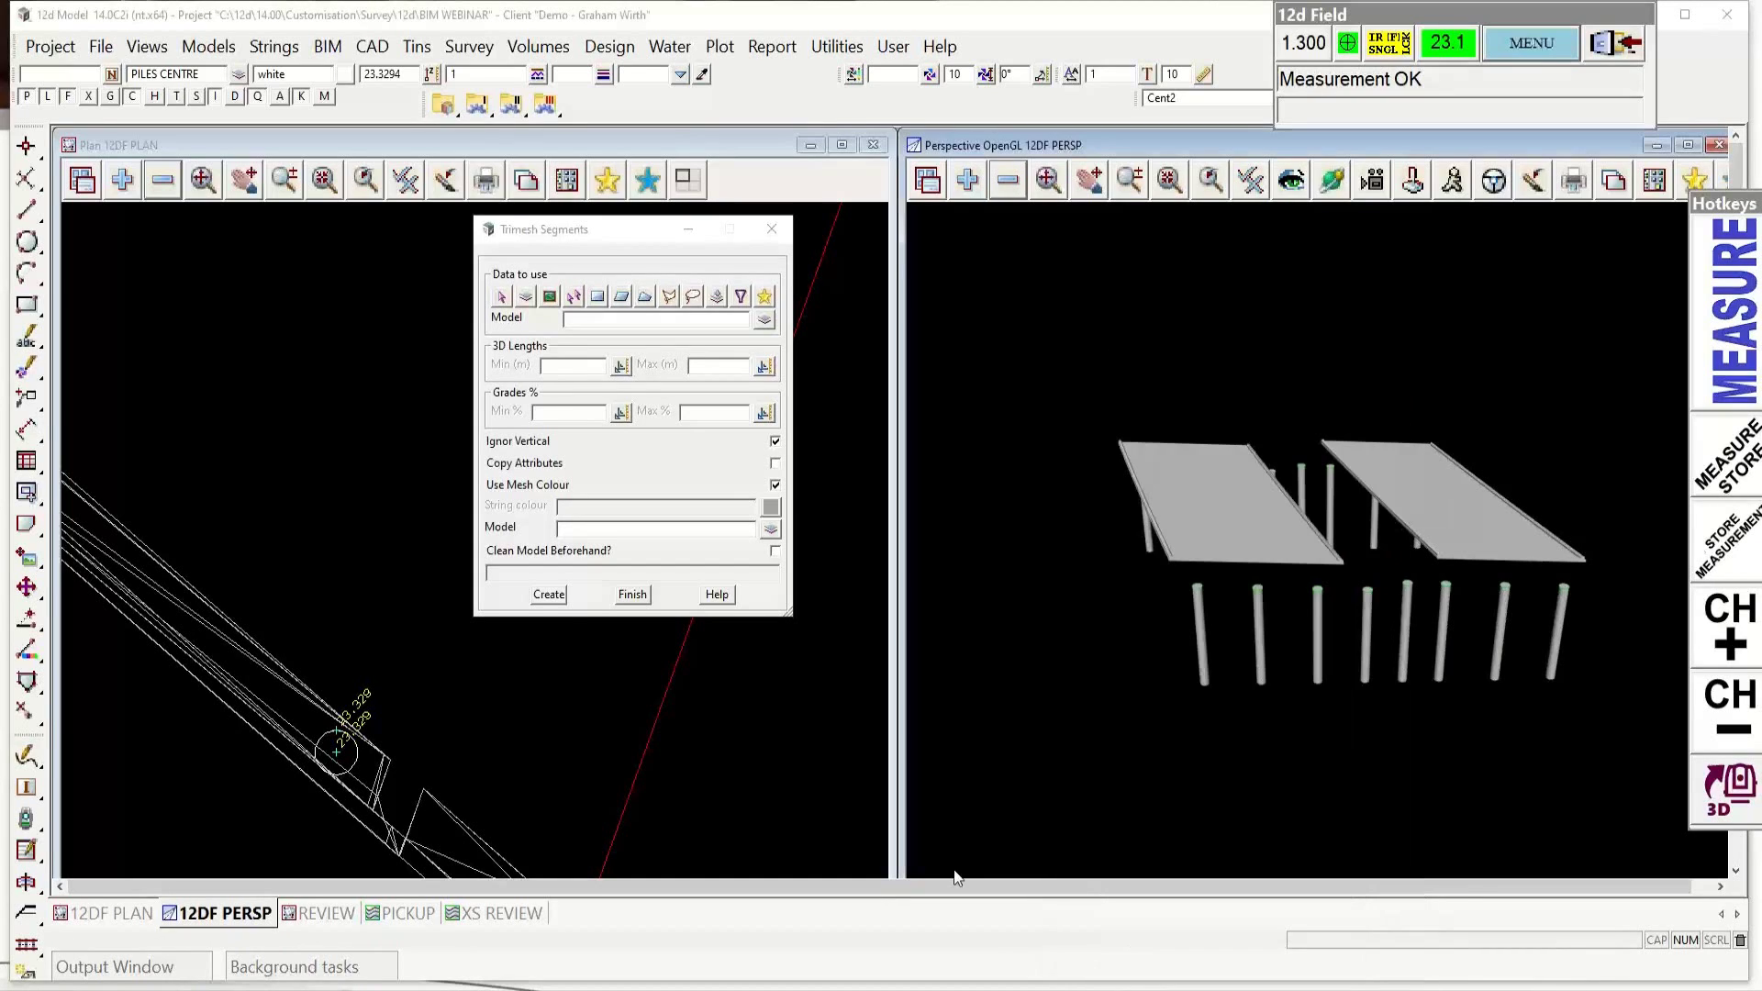
{"action": "left_click", "coordinate": [969, 181]}
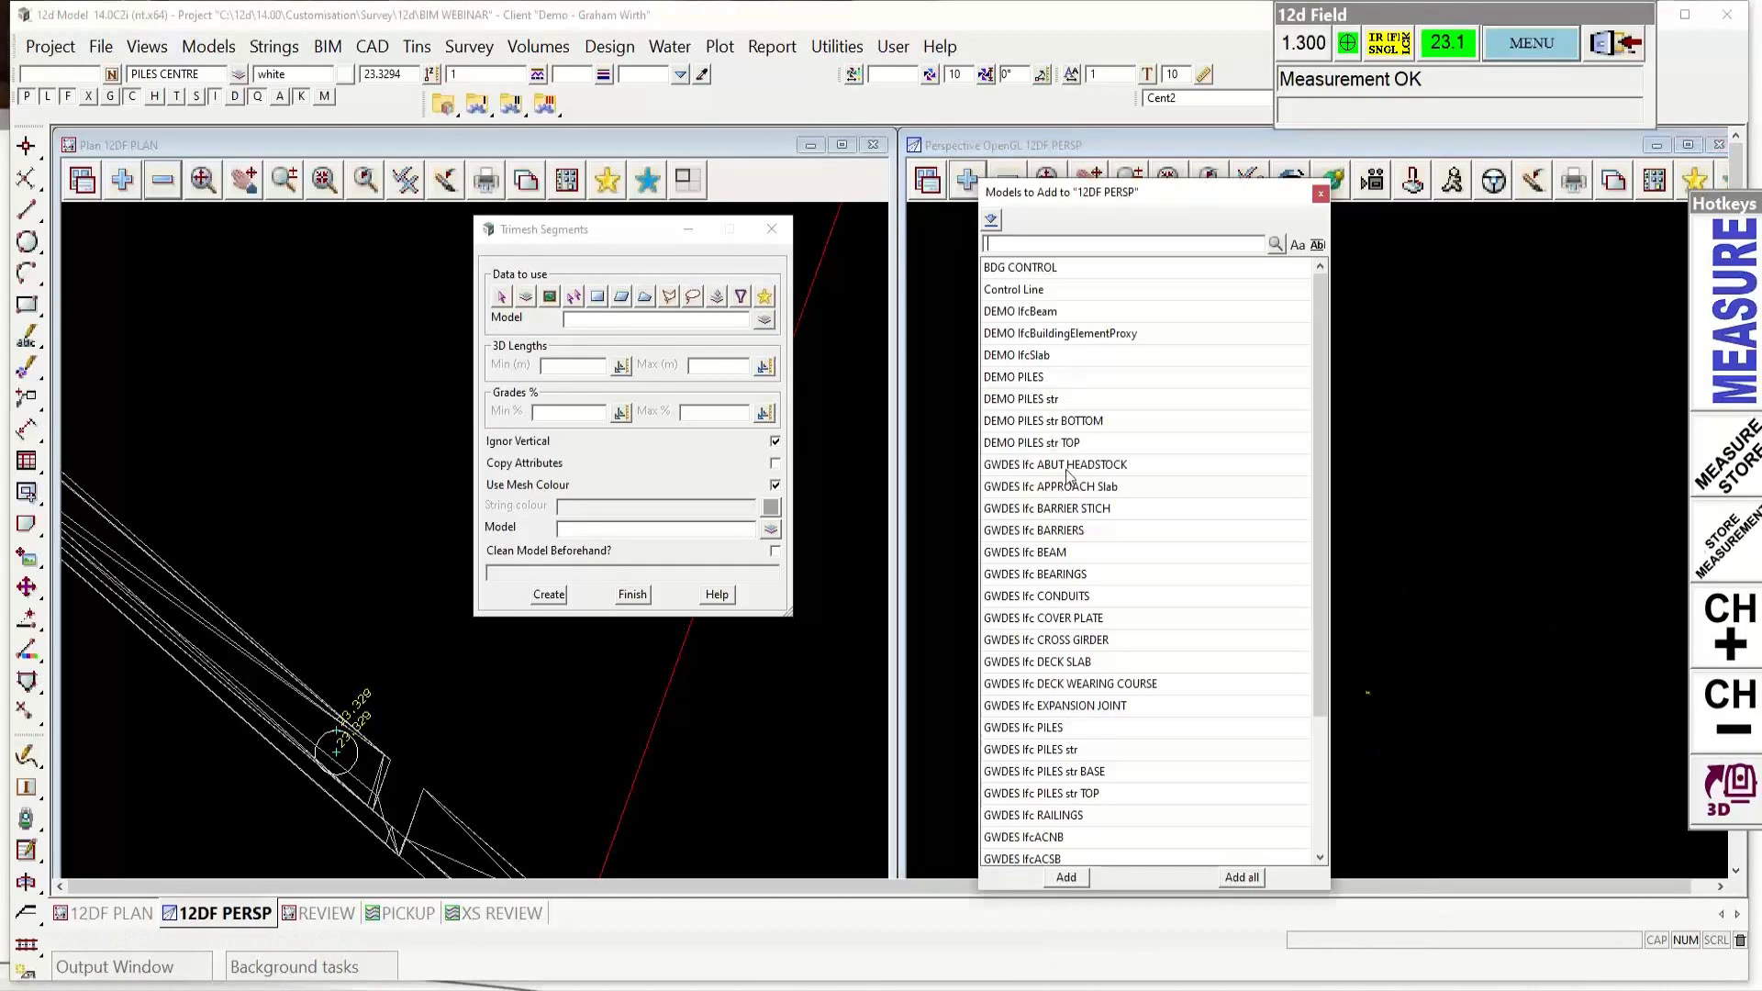
{"action": "double_click", "coordinate": [1067, 474]}
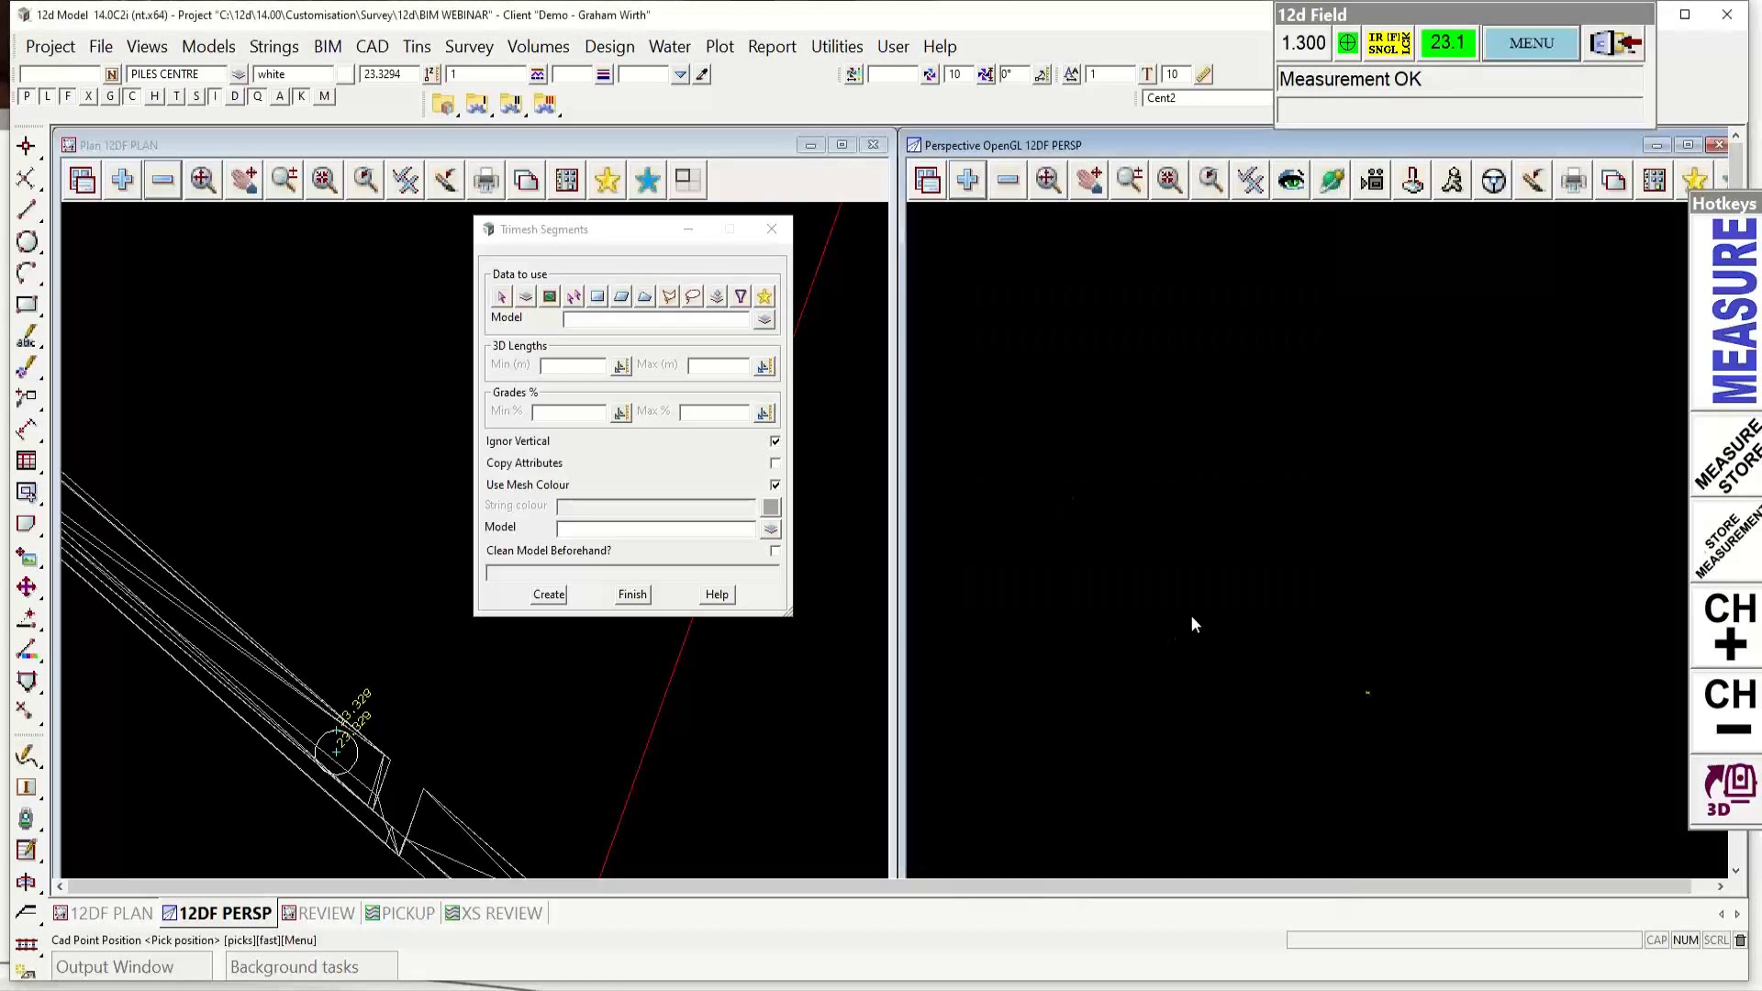
{"action": "scroll", "coordinate": [1251, 569], "scroll_direction": "up", "scroll_amount": 3}
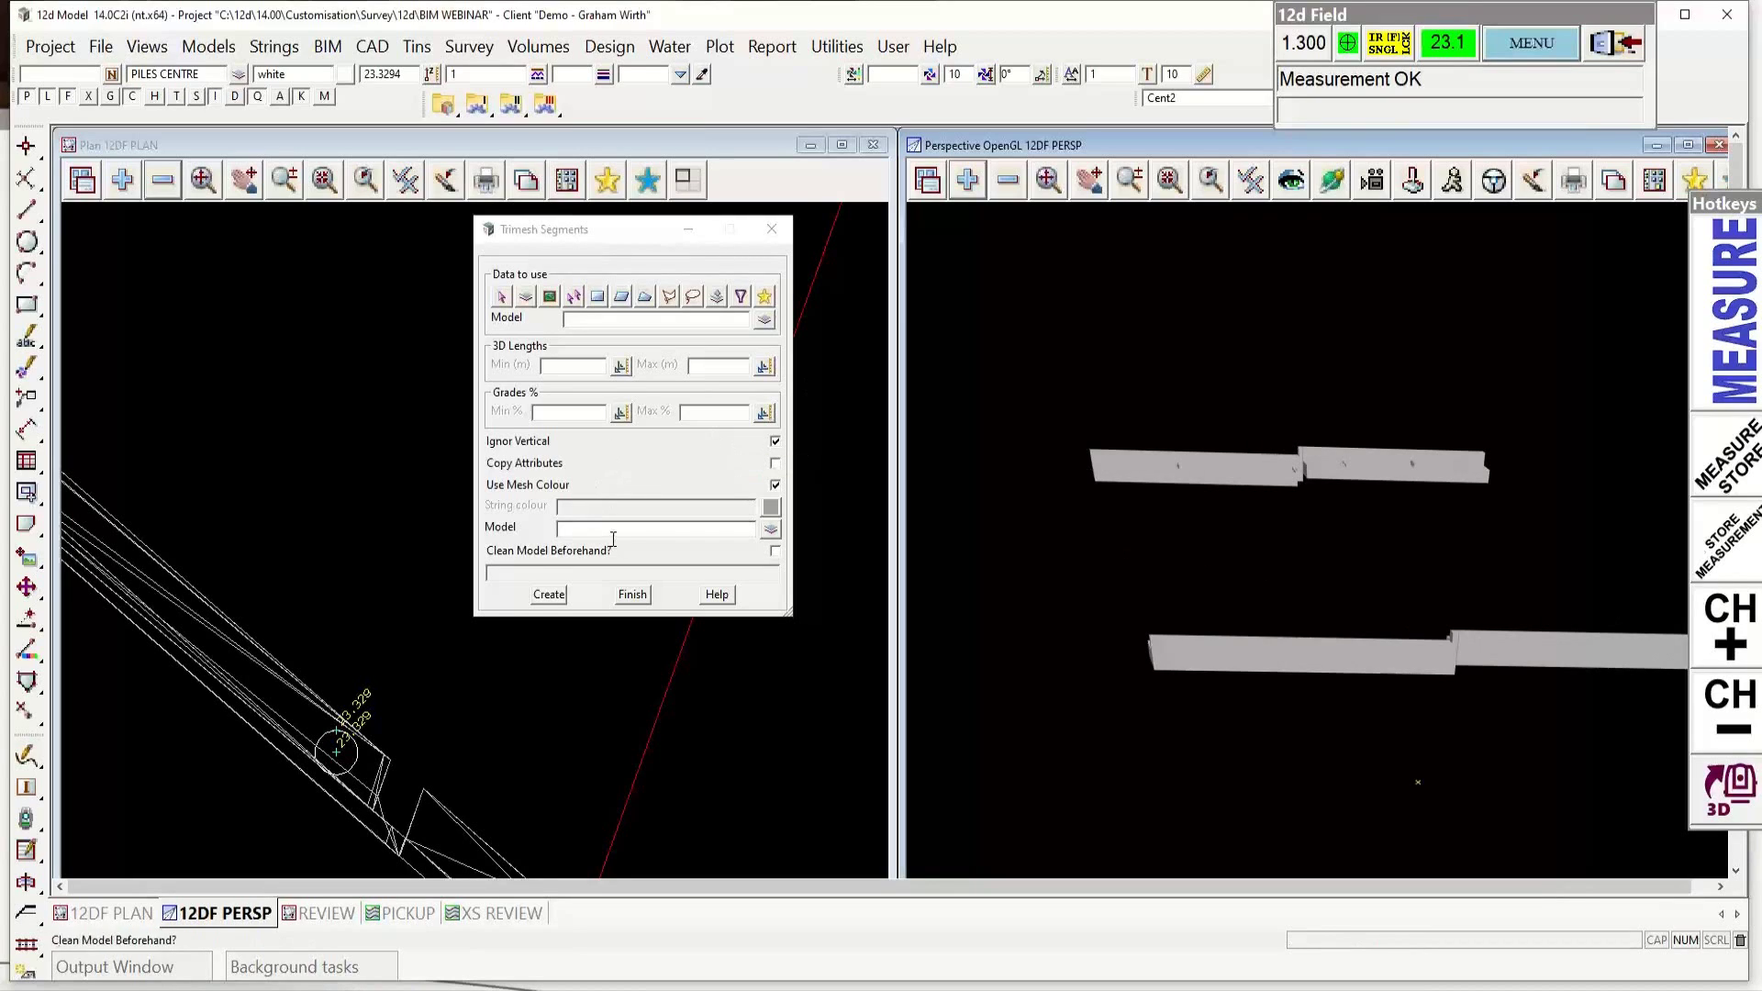
Step: Use the GWDES Ifc ABUT HEADSTOCK model as source data, disable Ignor Vertical and Use Mesh Colour, and set the string colour to yellow
{"action": "left_click", "coordinate": [764, 320]}
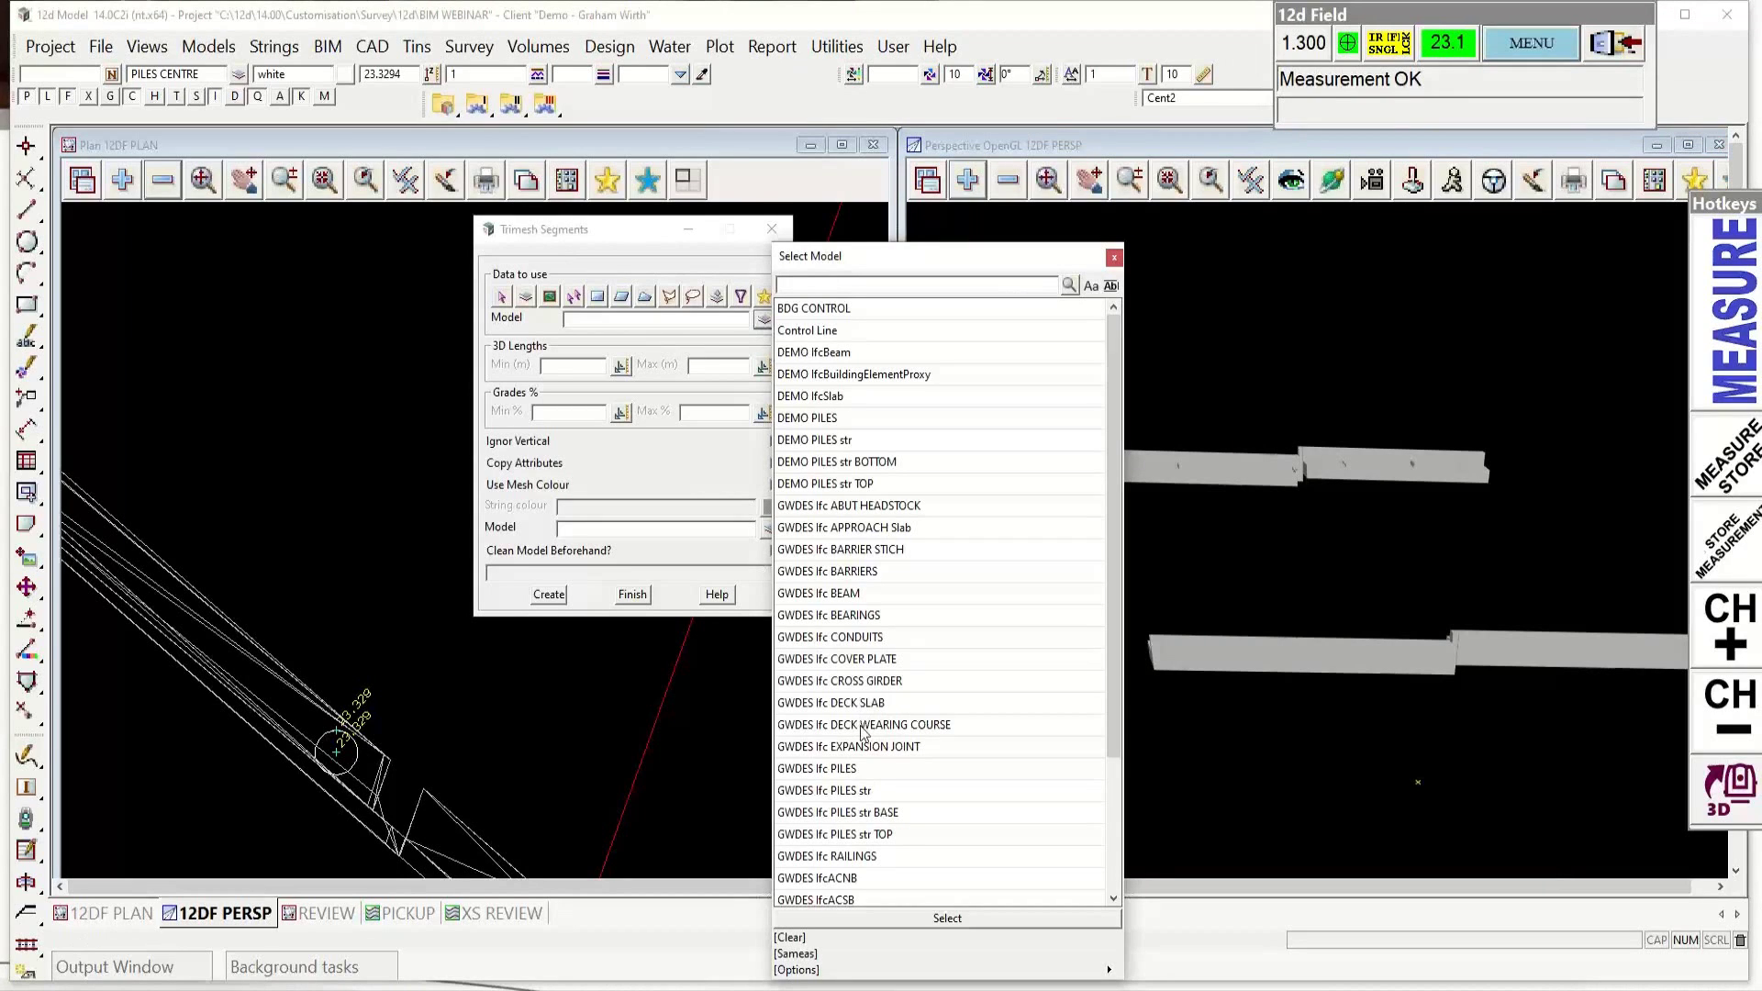
{"action": "left_click", "coordinate": [851, 507]}
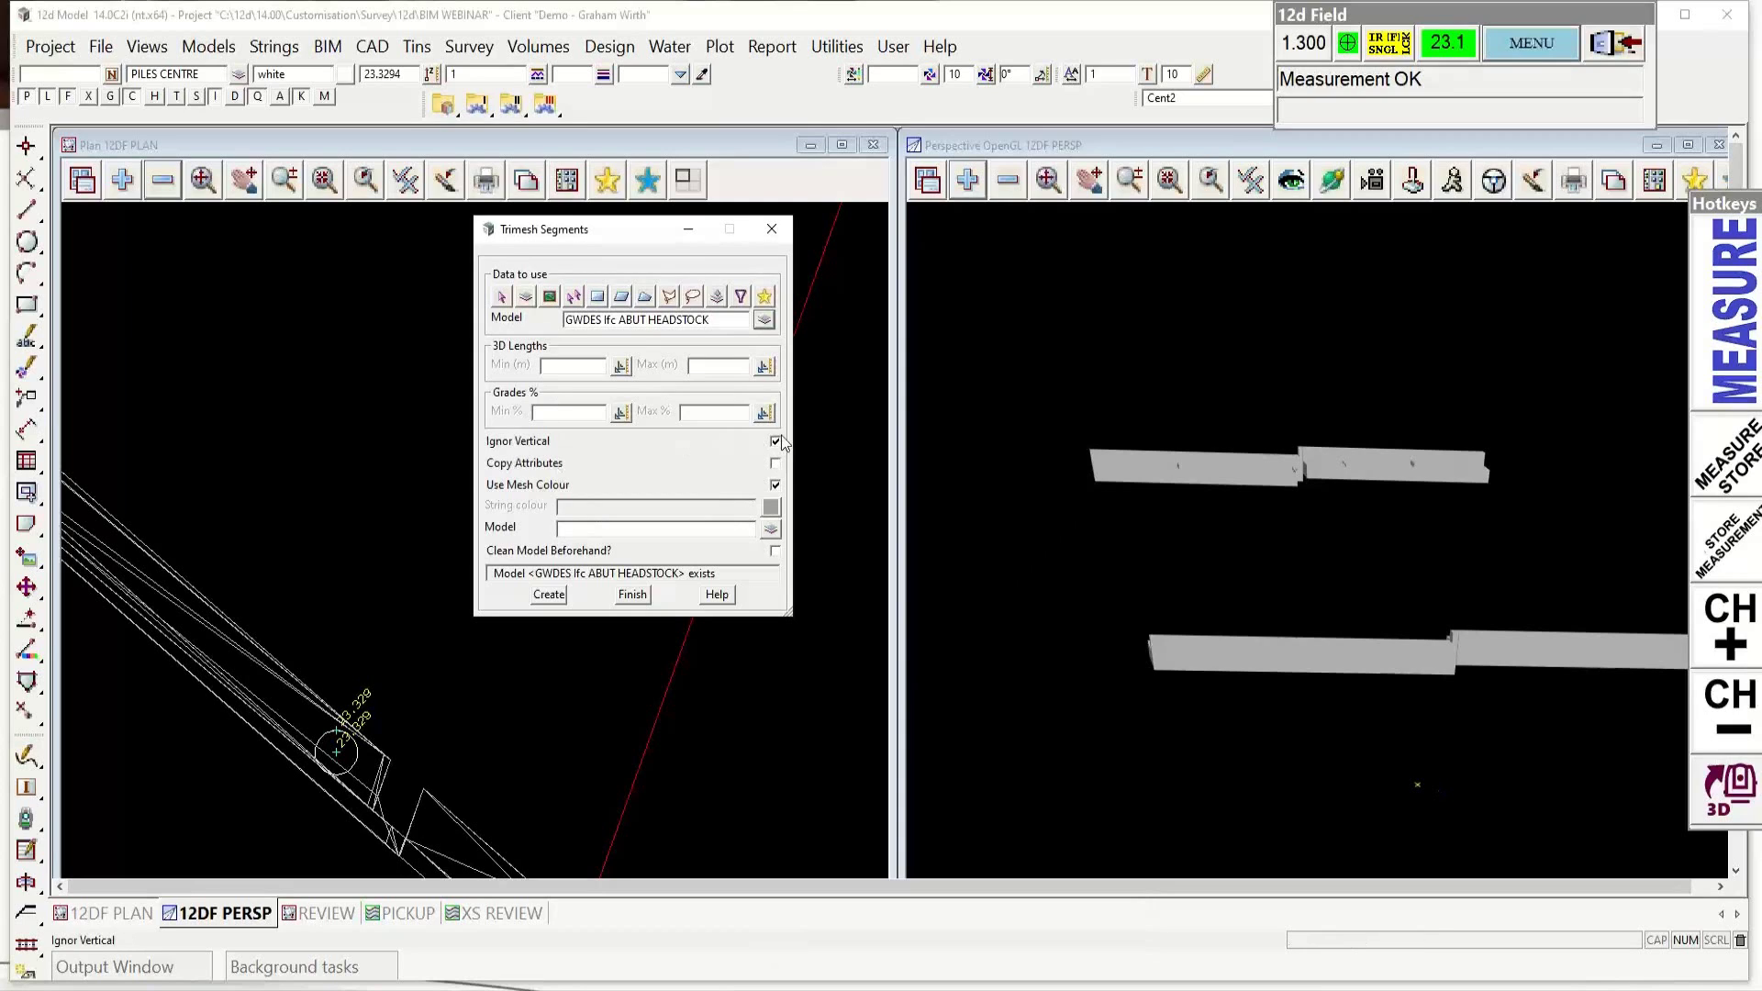
{"action": "left_click", "coordinate": [775, 442]}
{"action": "left_click", "coordinate": [775, 486]}
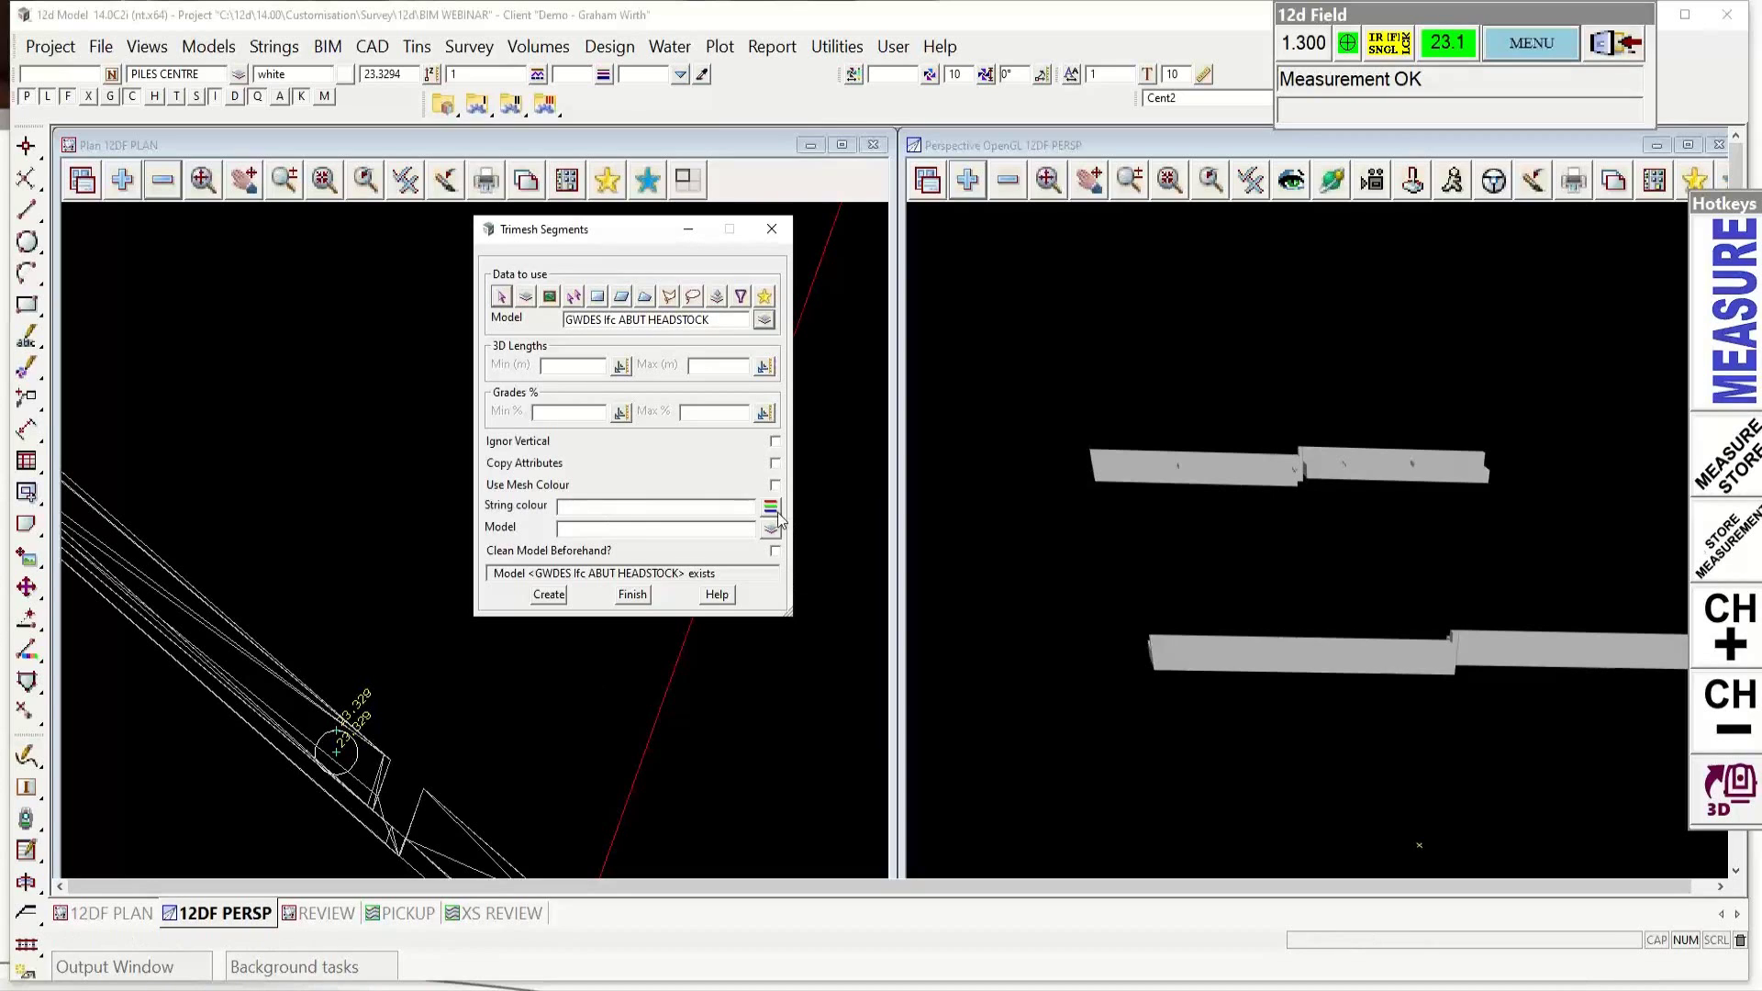
{"action": "left_click", "coordinate": [770, 507]}
{"action": "double_click", "coordinate": [999, 750]}
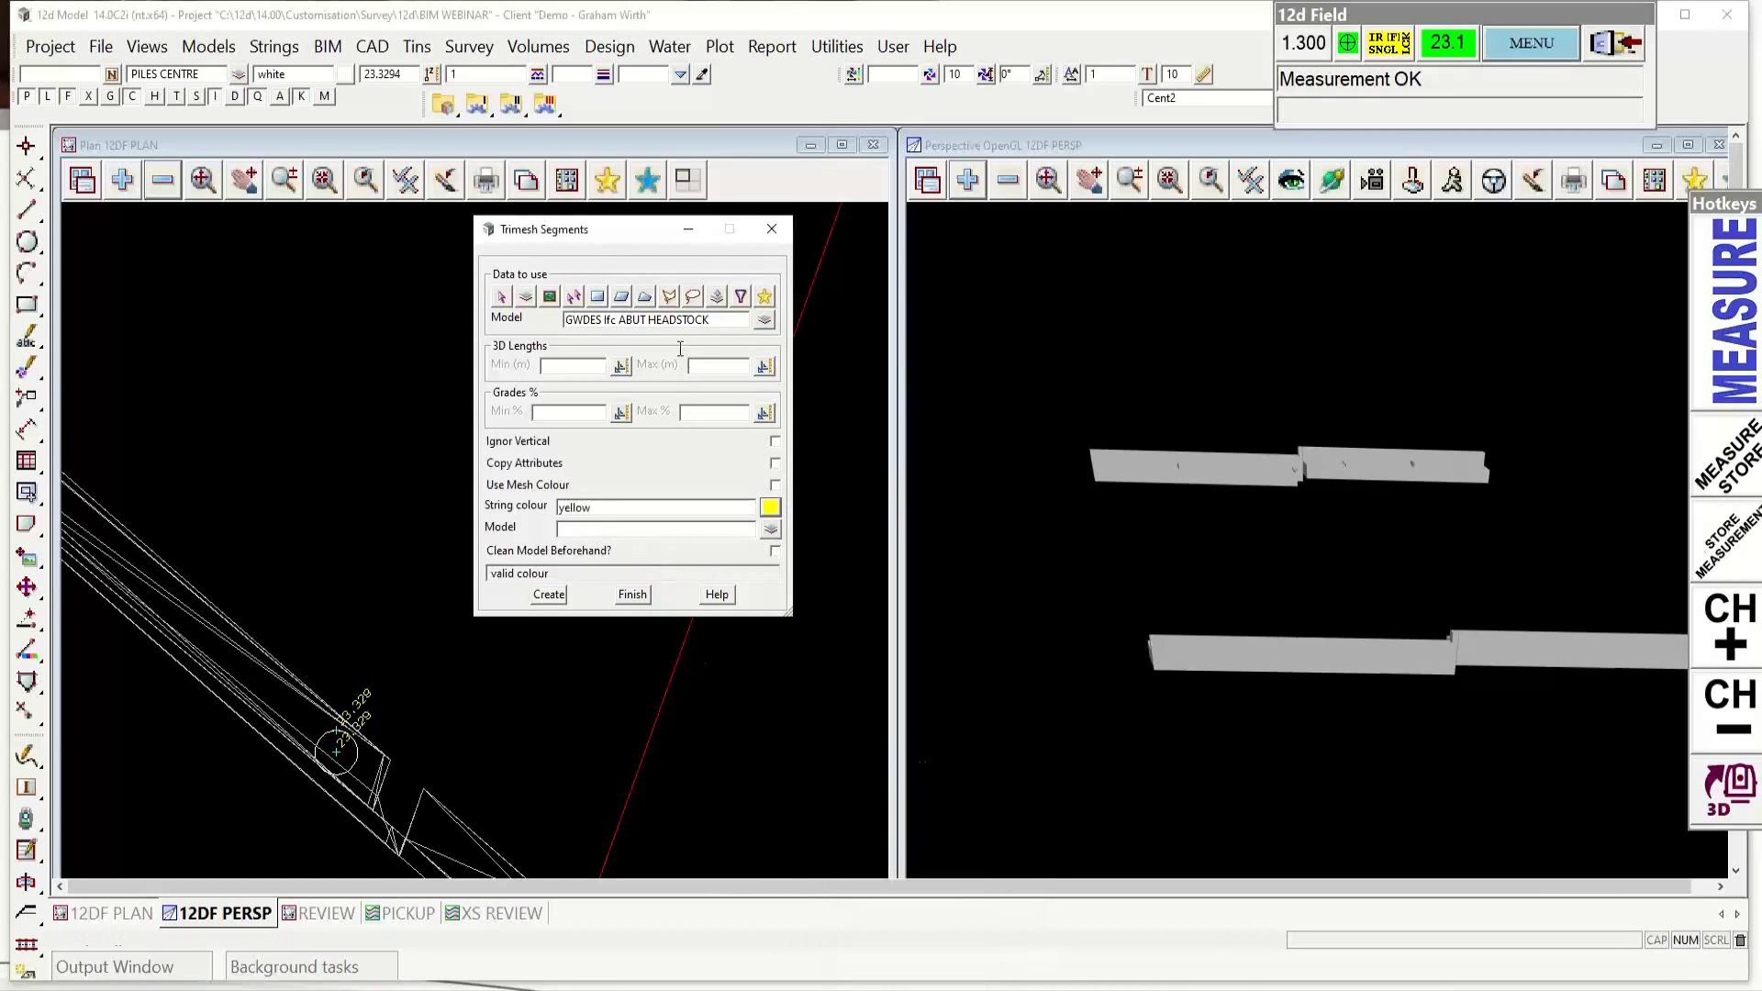
Step: Set the output model to GWDES Ifc ABUT HEADSTOCK str and create the strings from the trimesh edges
{"action": "left_click_drag", "start_coordinate": [714, 320], "coordinate": [536, 313]}
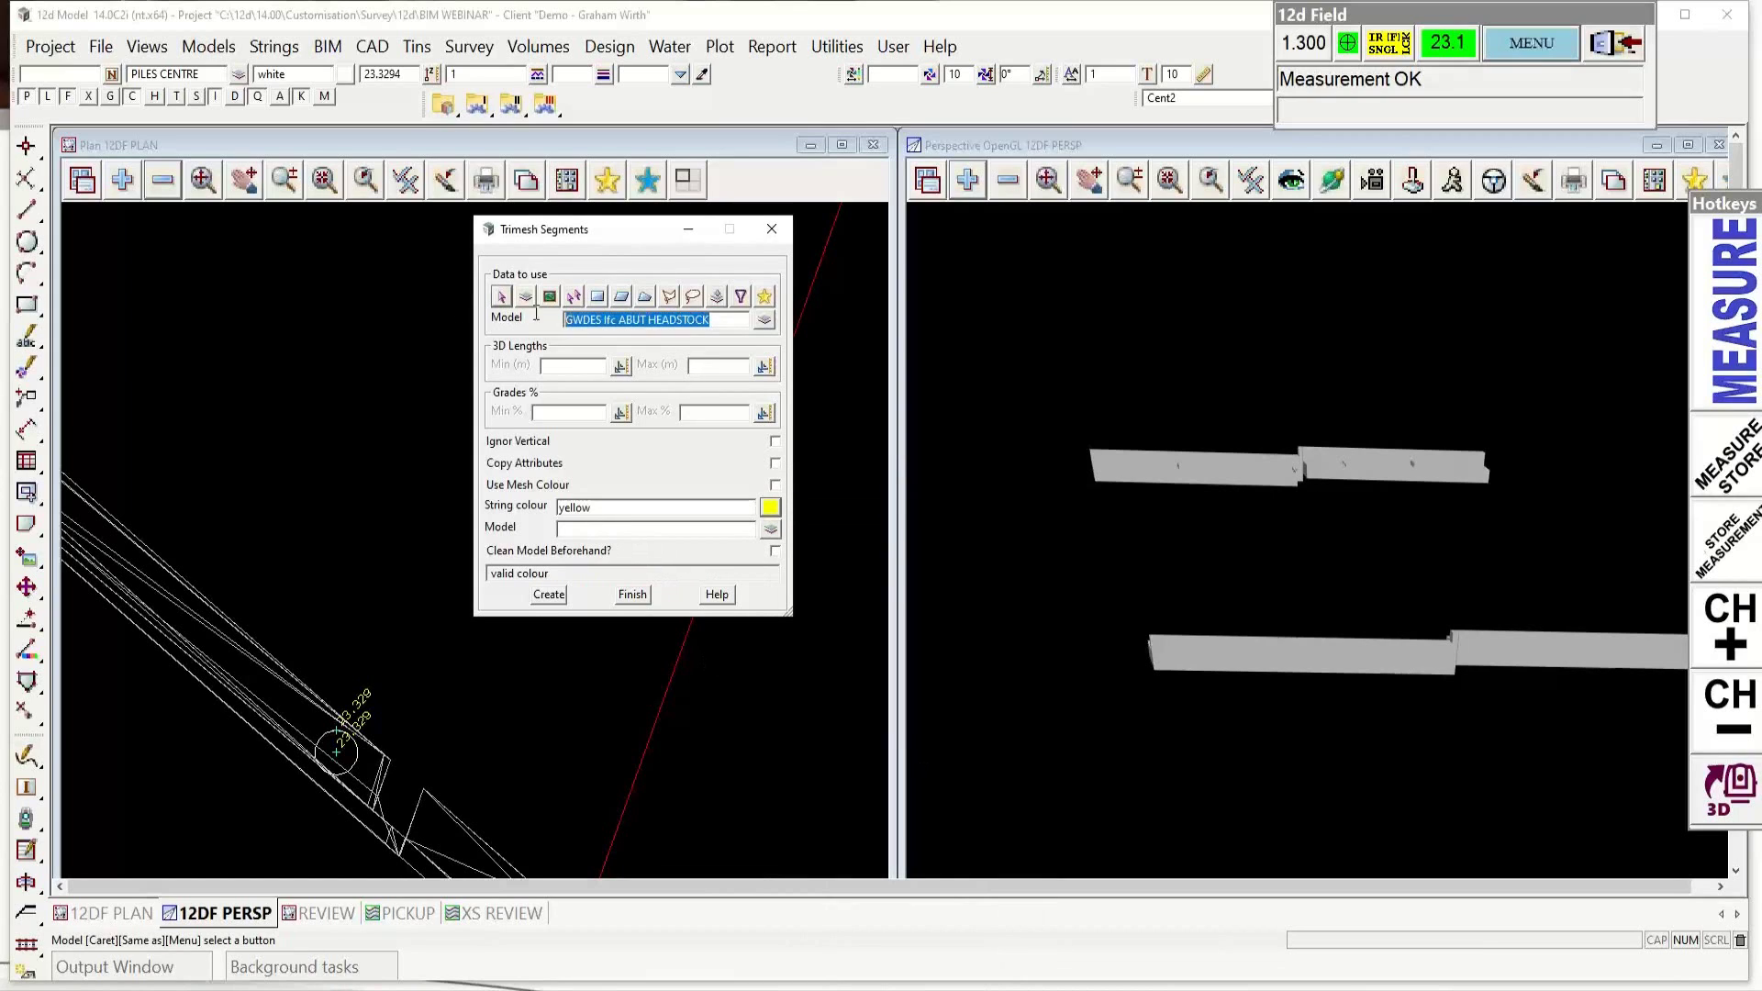
{"action": "right_click", "coordinate": [647, 319]}
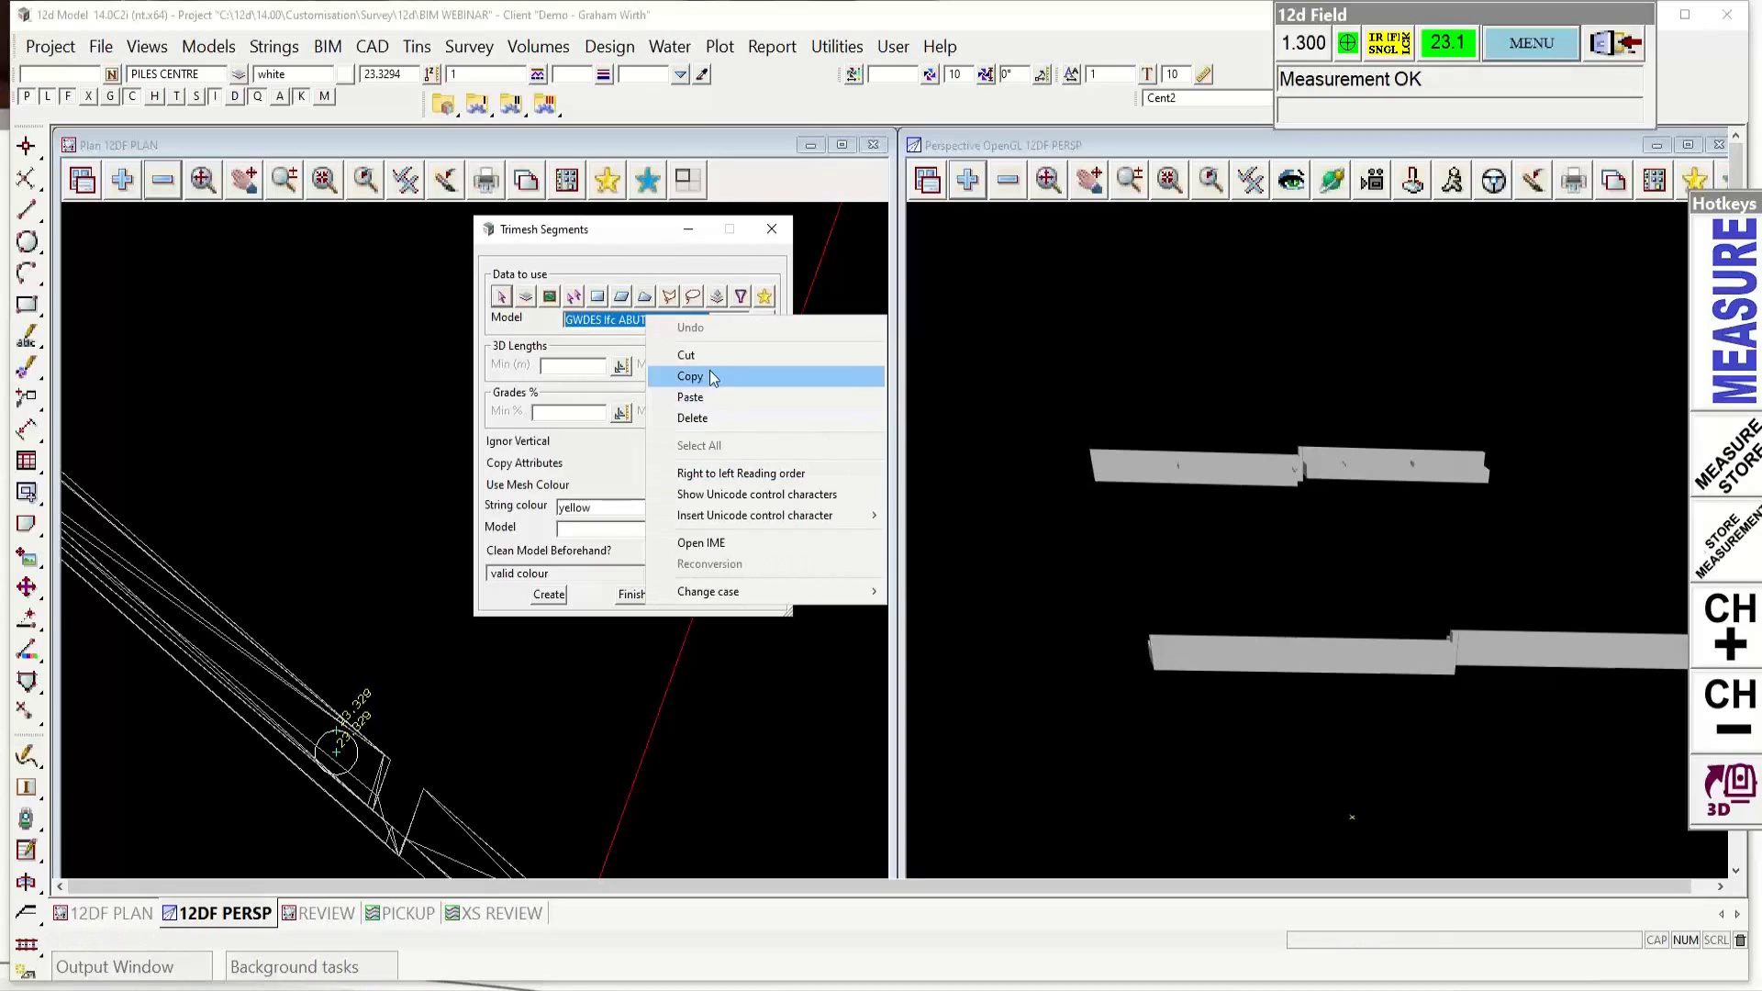
{"action": "left_click", "coordinate": [692, 376]}
{"action": "left_click", "coordinate": [588, 529]}
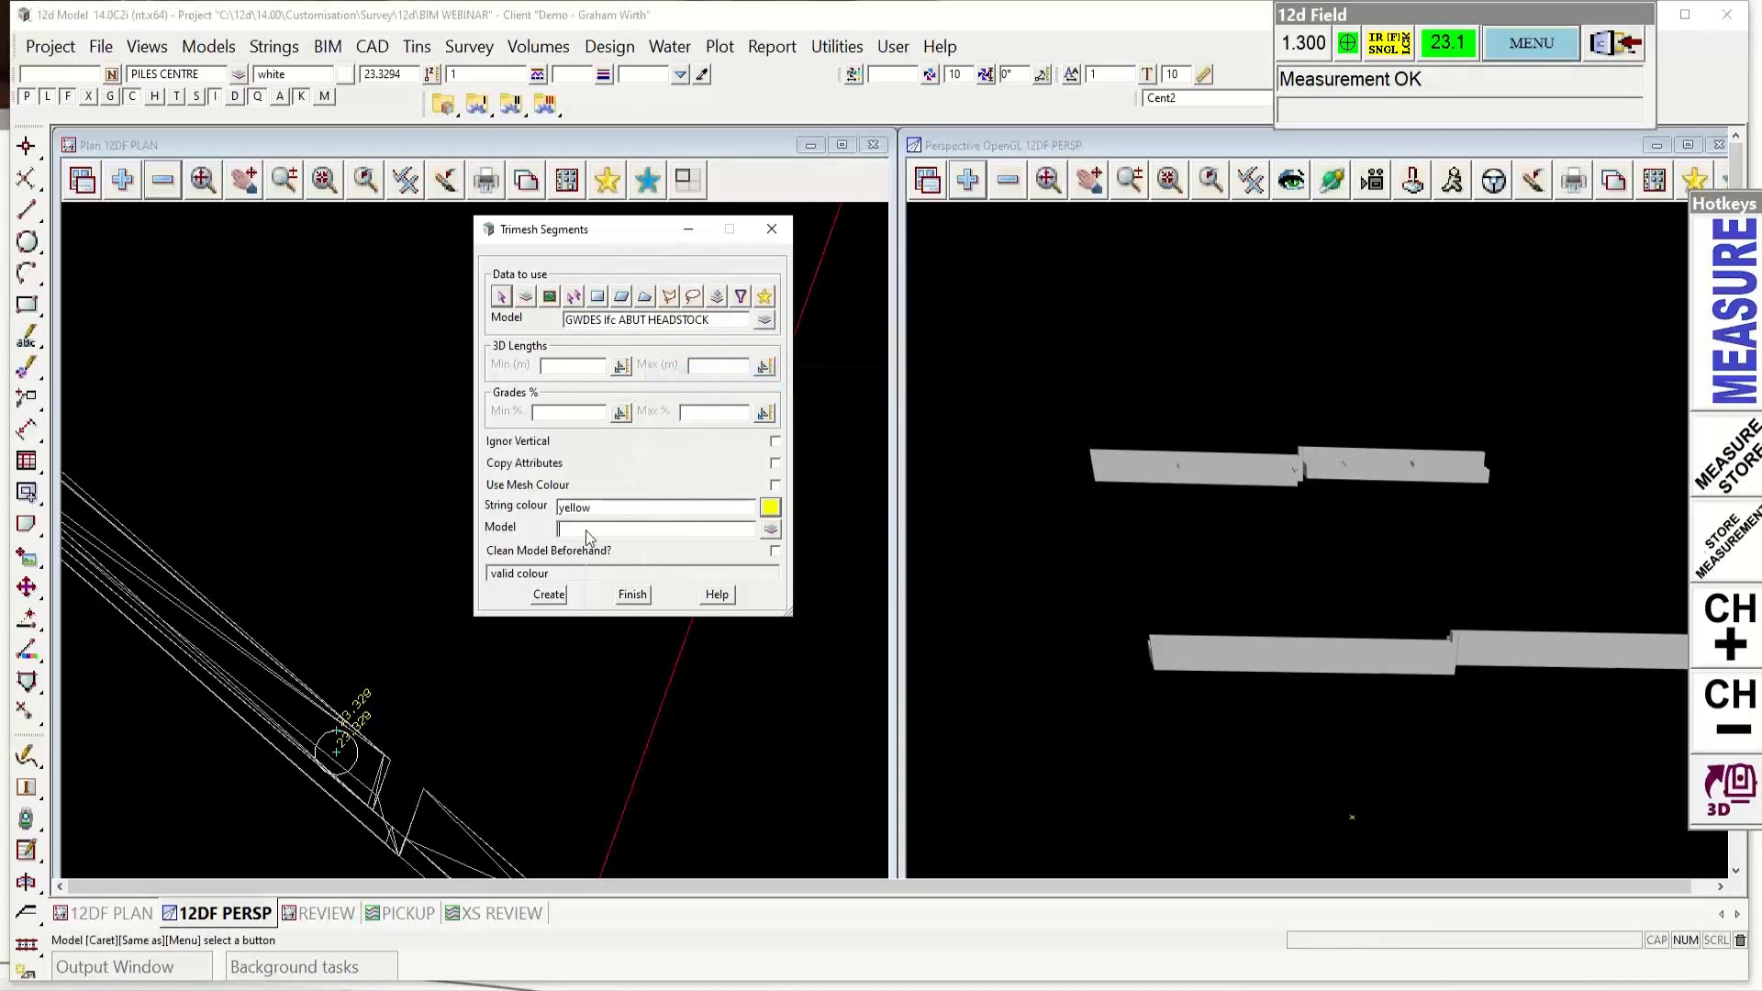
{"action": "right_click", "coordinate": [589, 532]}
{"action": "left_click", "coordinate": [638, 611]}
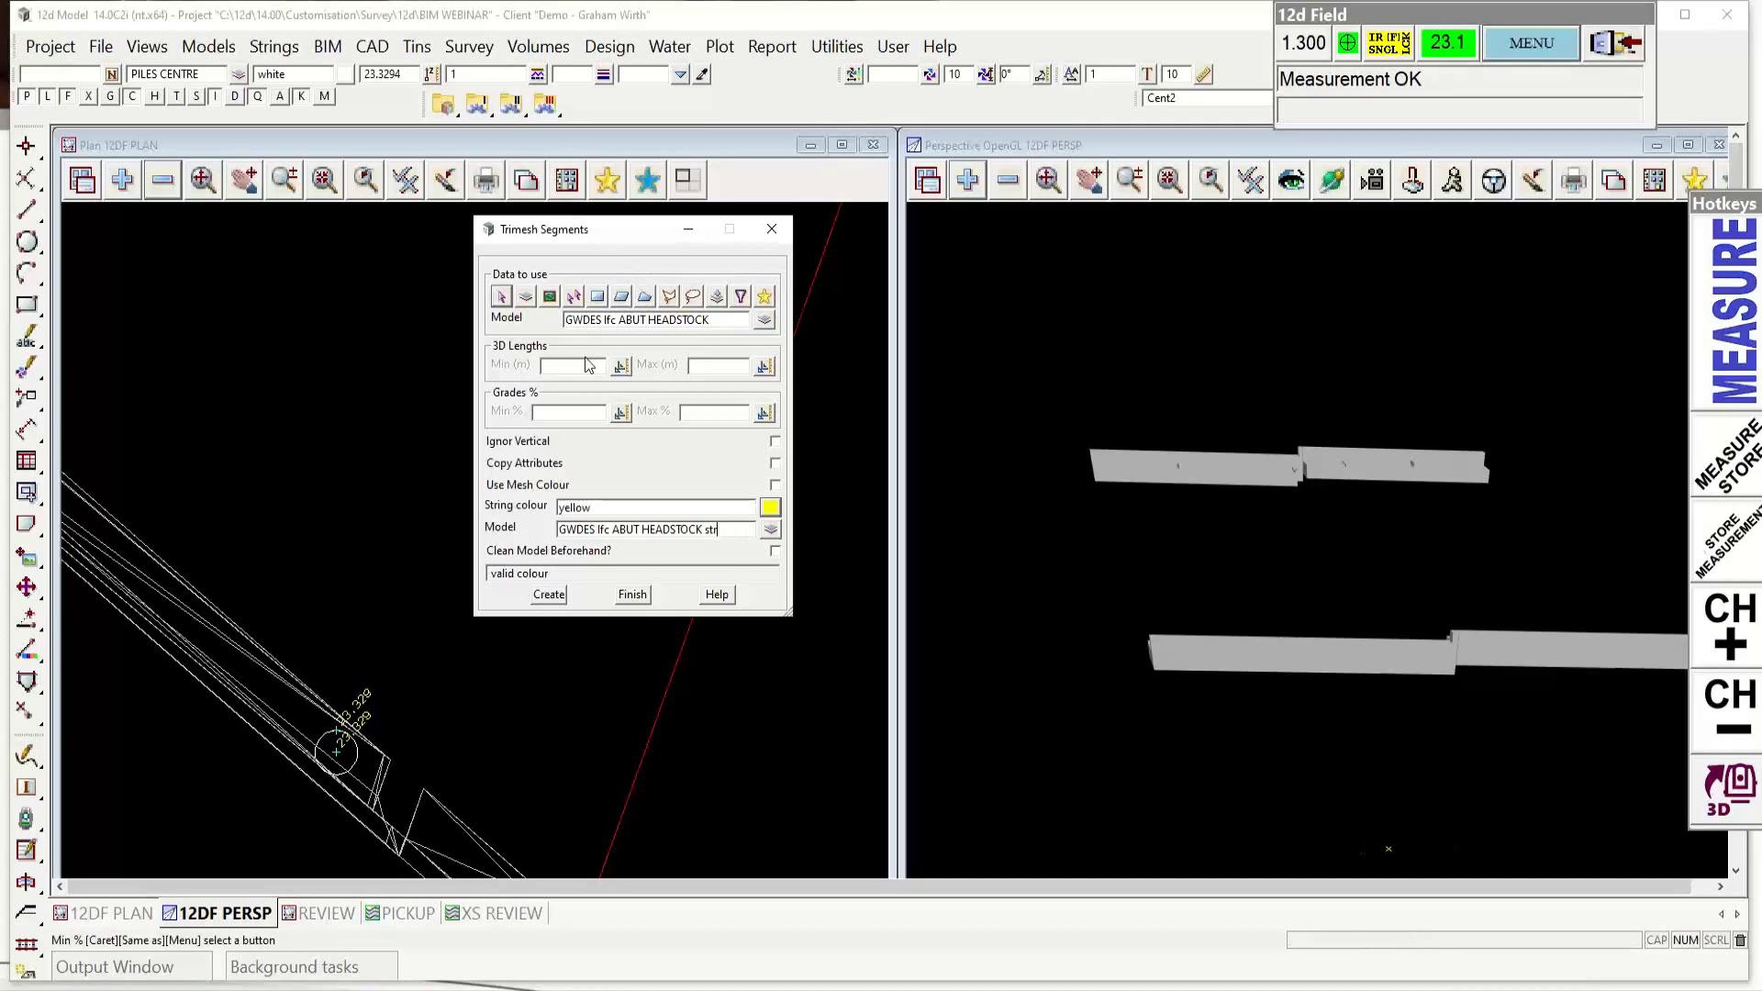
{"action": "left_click", "coordinate": [549, 594]}
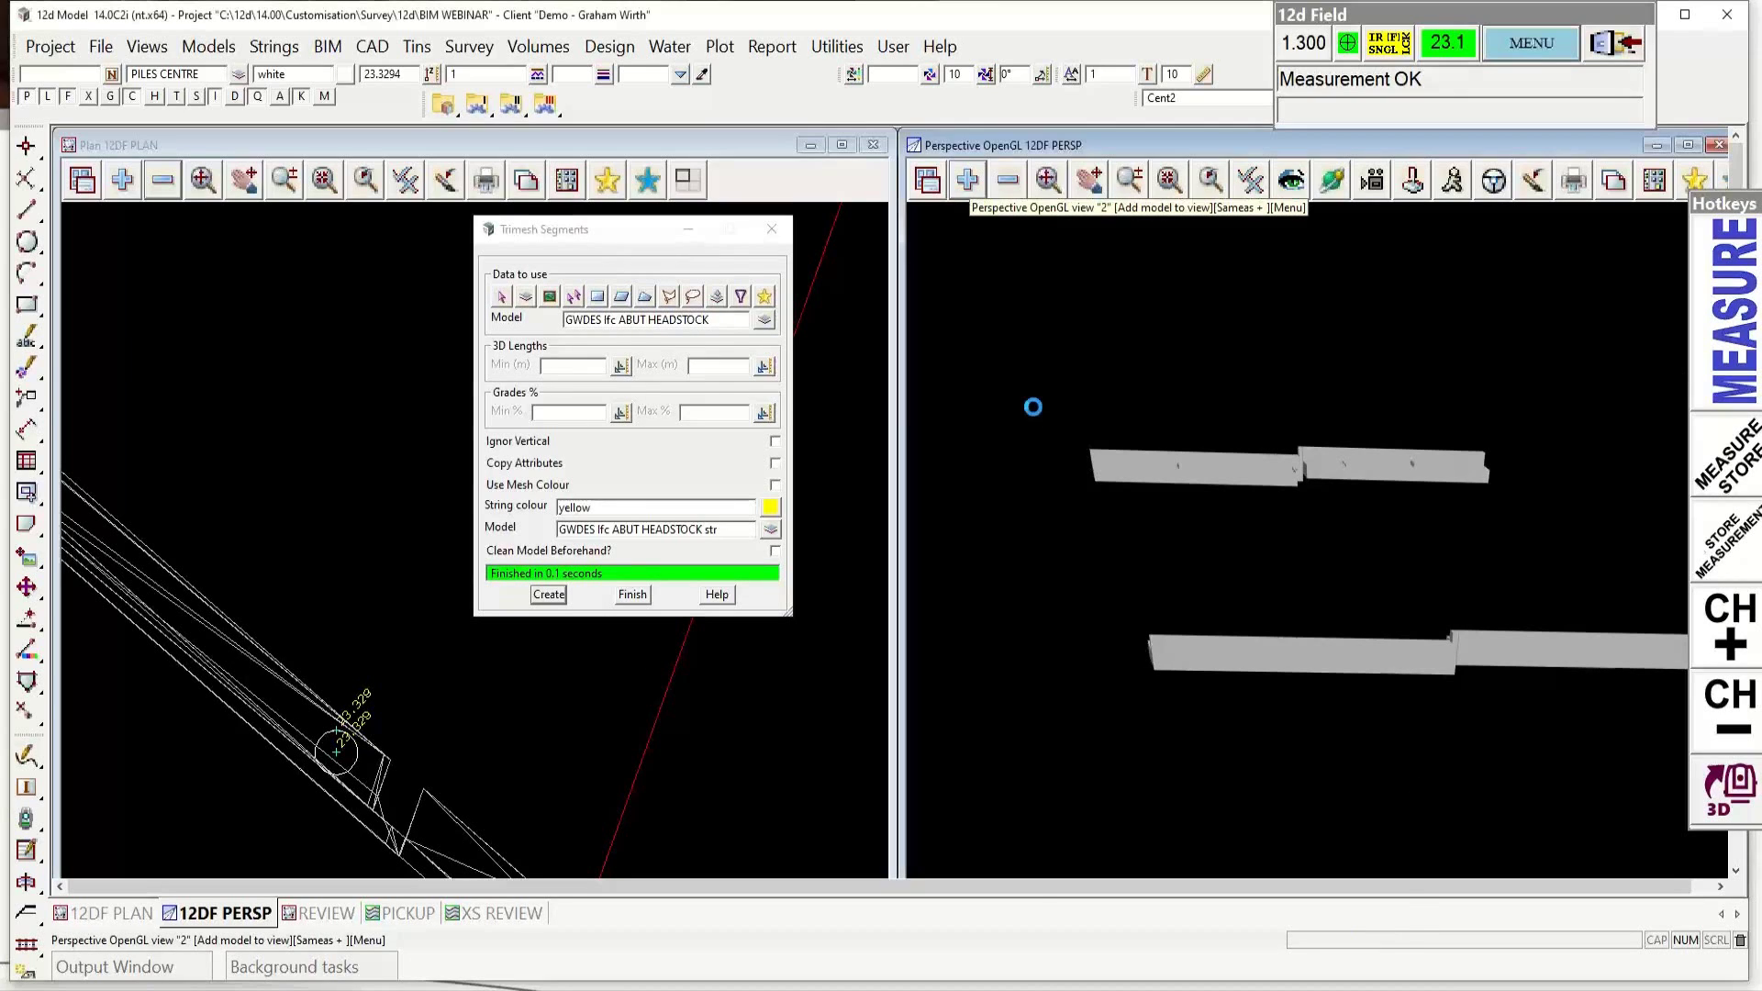
Step: Display the GWDES Ifc ABUT HEADSTOCK str model in 12DF PERSP and remove the GWDES Ifc ABUT HEADSTOCK trimesh model
{"action": "double_click", "coordinate": [1161, 554]}
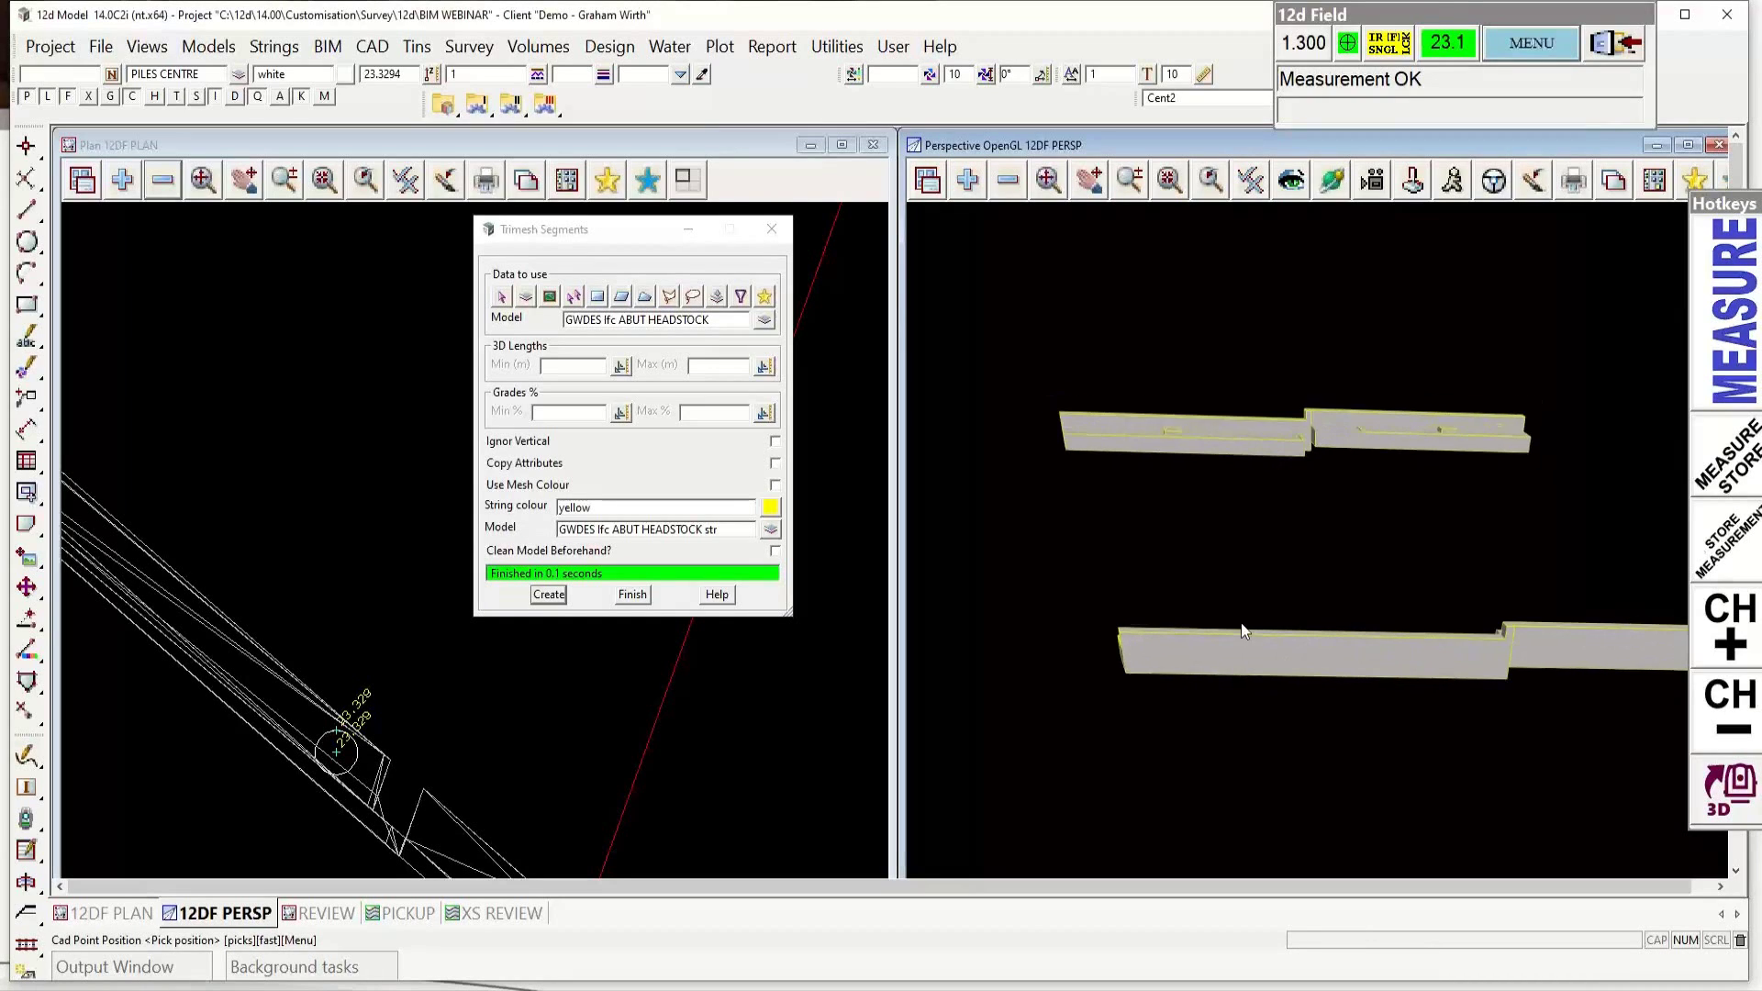
{"action": "scroll", "coordinate": [1258, 661], "scroll_direction": "up", "scroll_amount": 1}
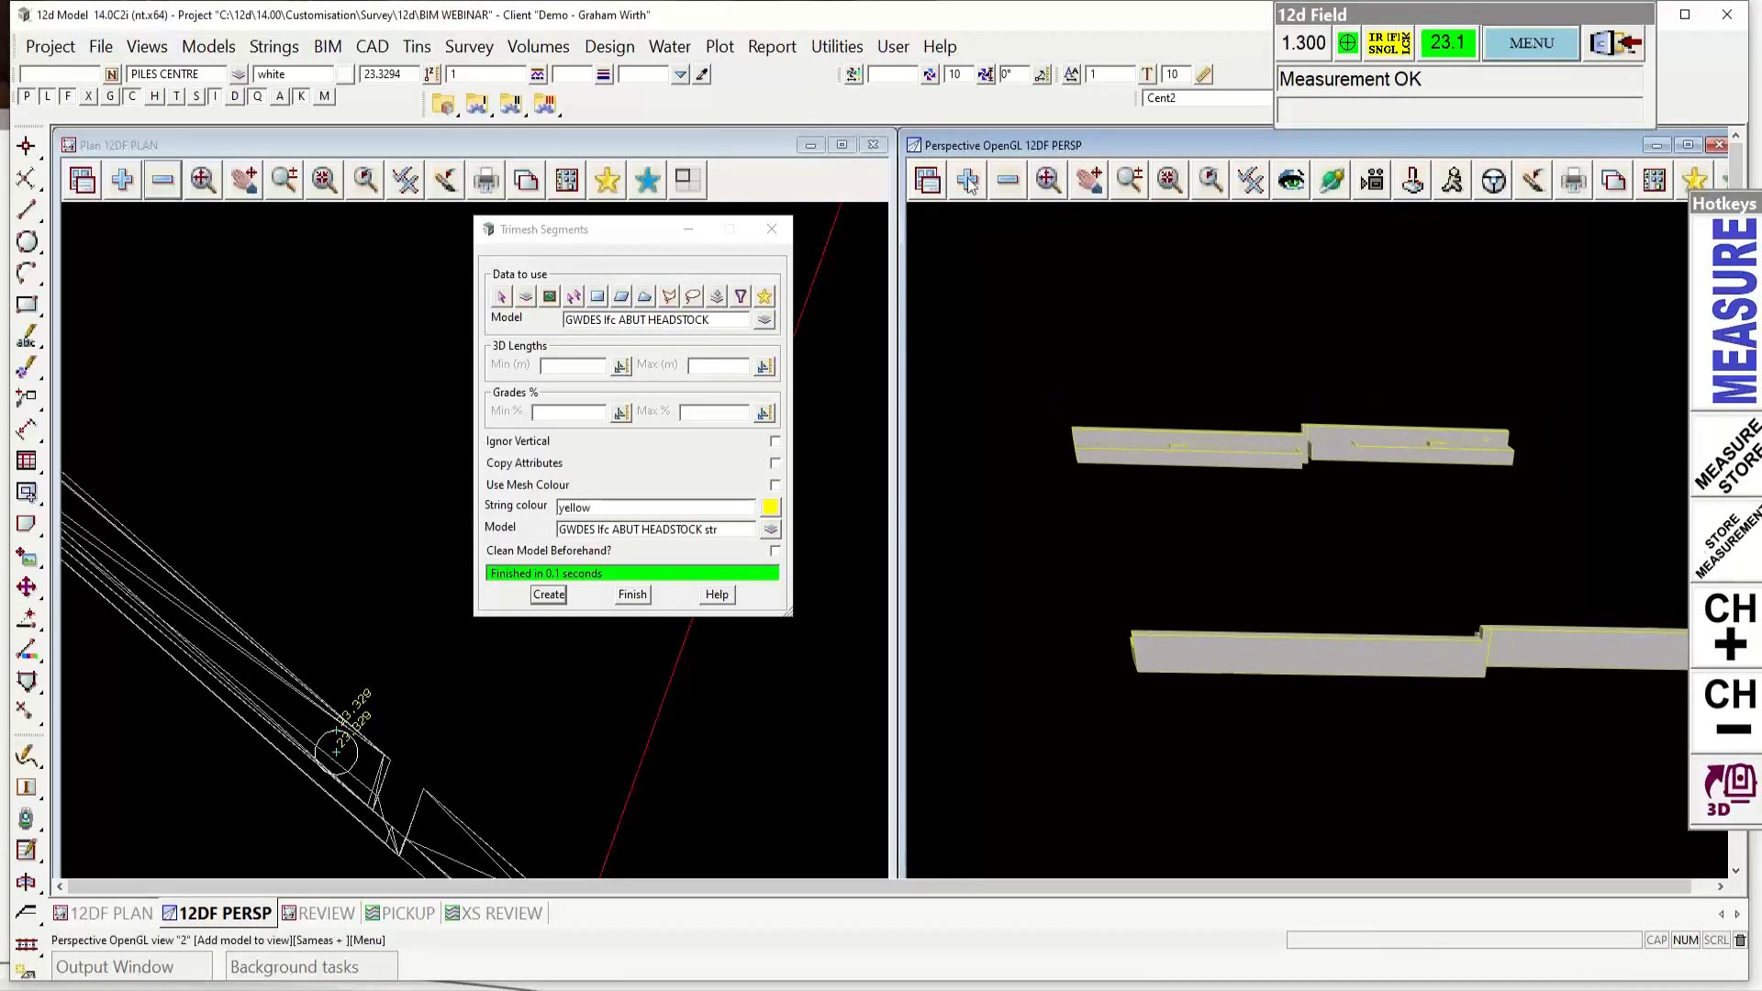
{"action": "left_click", "coordinate": [968, 181]}
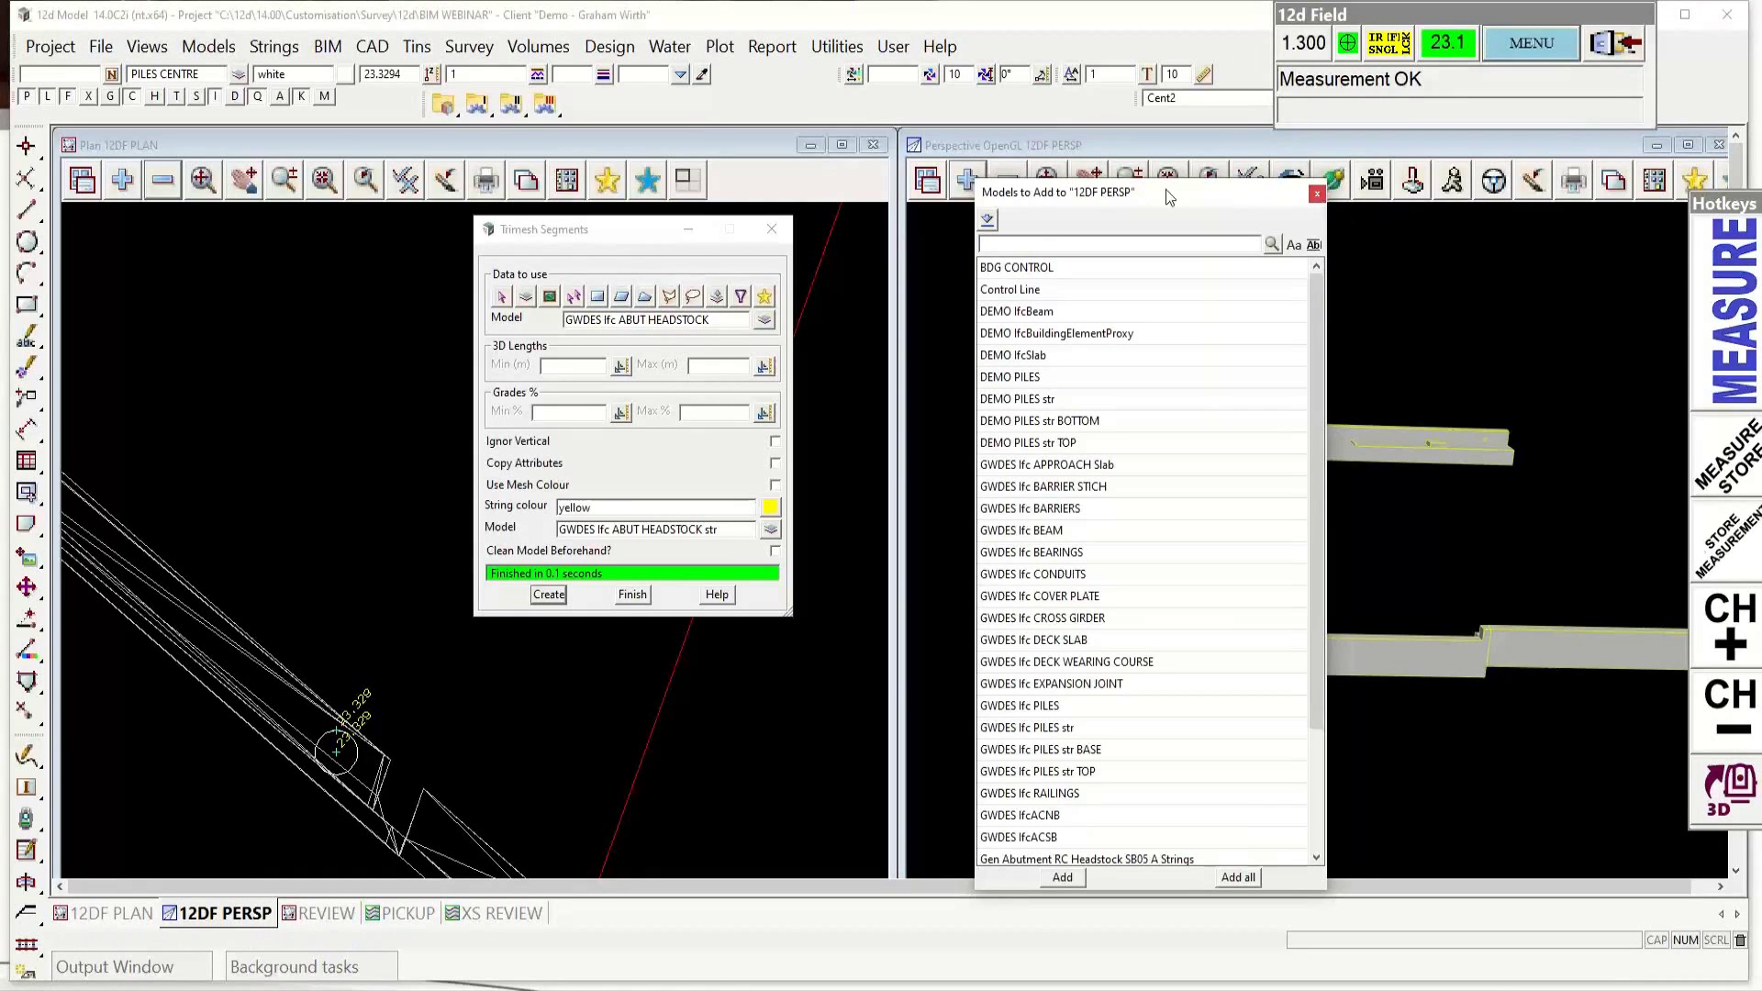
{"action": "left_click", "coordinate": [1315, 193]}
{"action": "left_click", "coordinate": [1007, 183]}
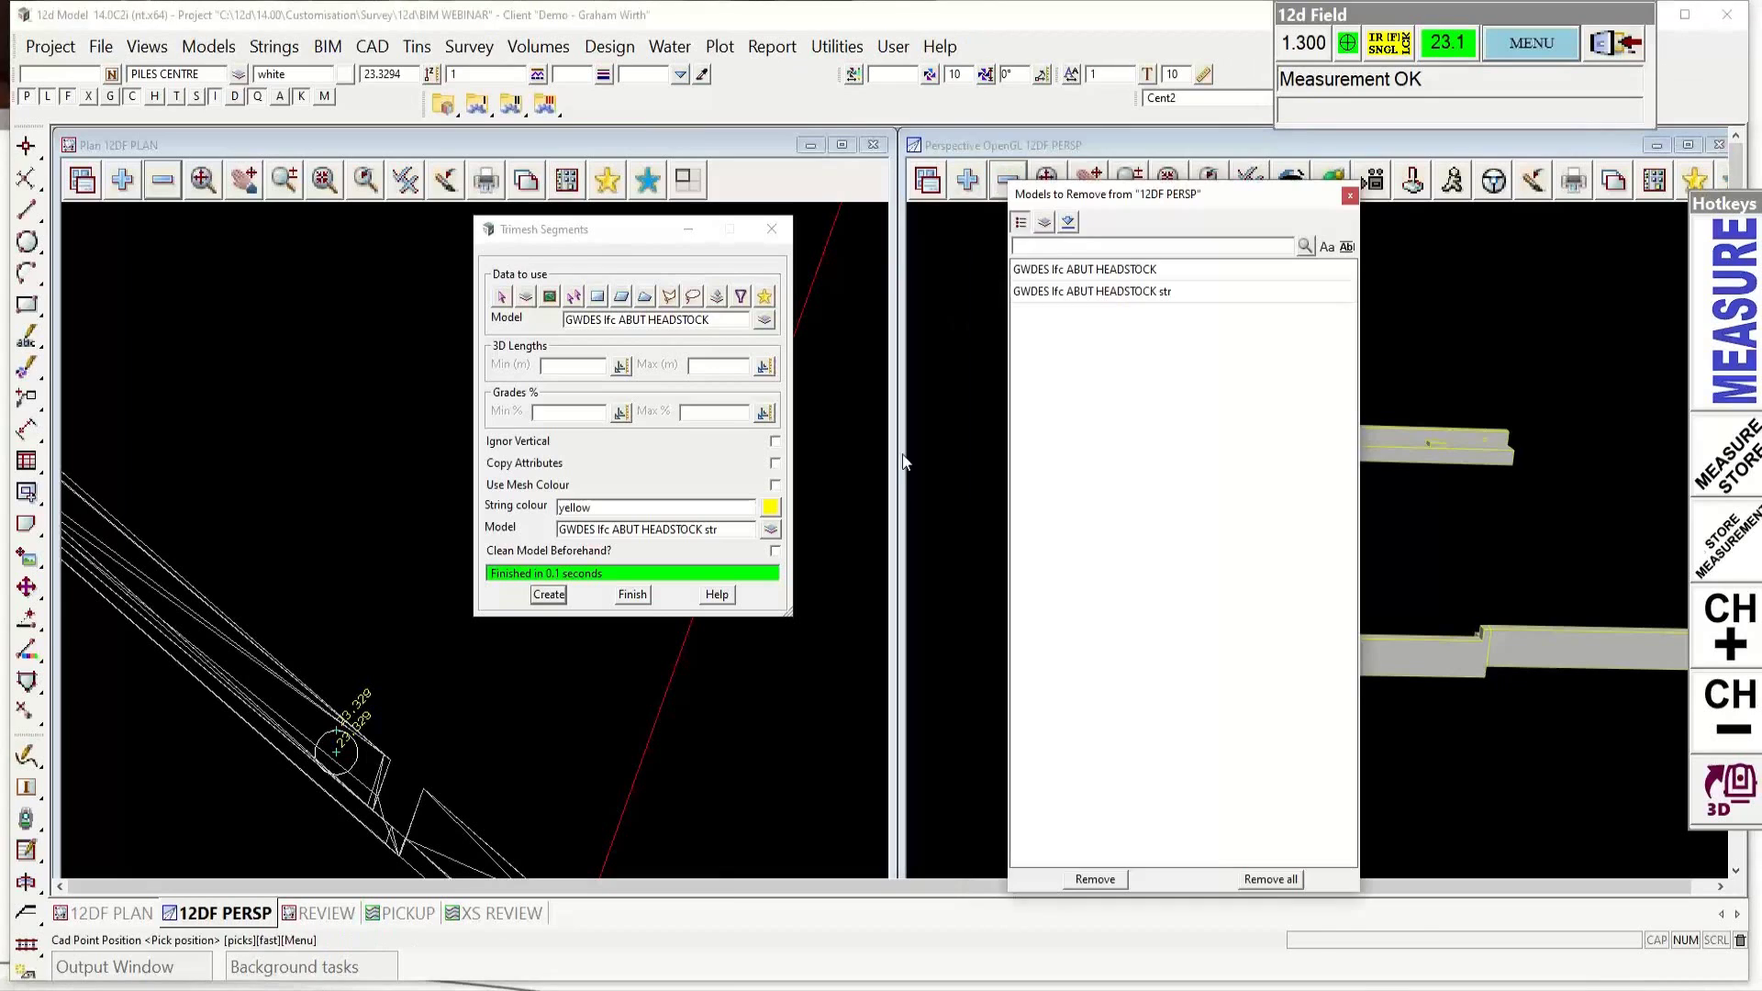
{"action": "left_click", "coordinate": [1065, 279]}
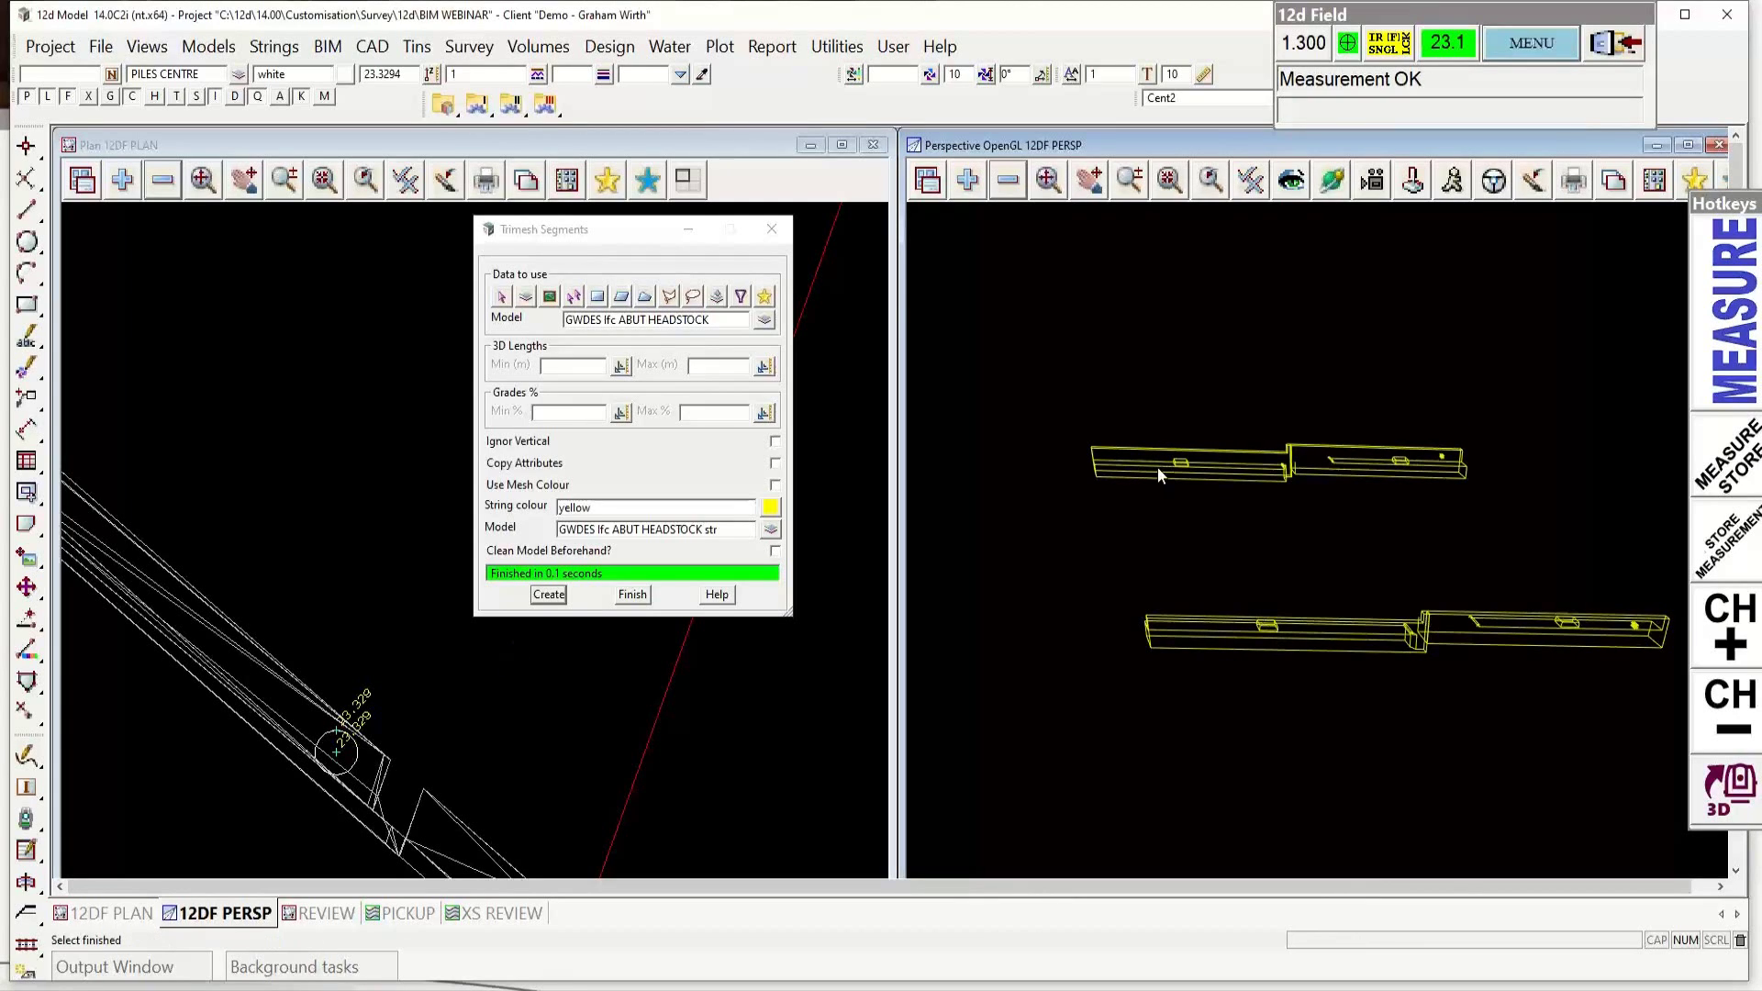
Step: Examine the extracted headstock strings up close in 12DF PERSP and close the Trimesh Segments tool
{"action": "scroll", "coordinate": [1158, 466], "scroll_direction": "up", "scroll_amount": 2}
{"action": "scroll", "coordinate": [1158, 467], "scroll_direction": "up", "scroll_amount": 5}
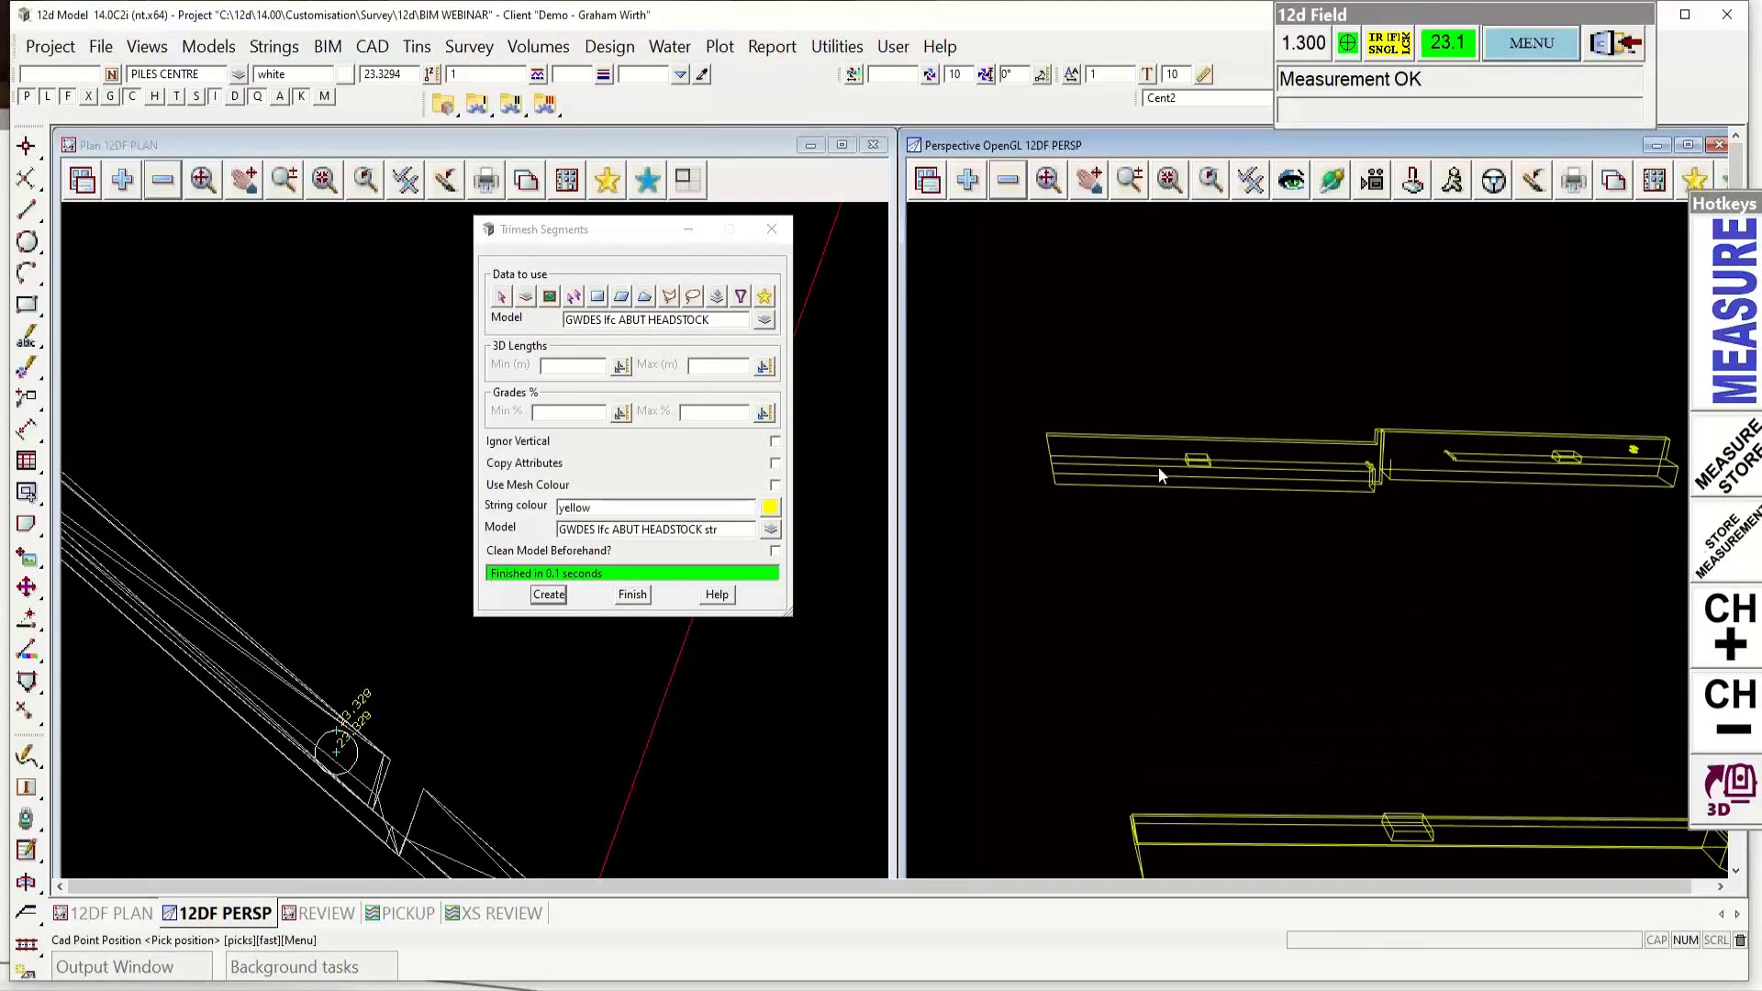
{"action": "scroll", "coordinate": [1151, 482], "scroll_direction": "up", "scroll_amount": 5}
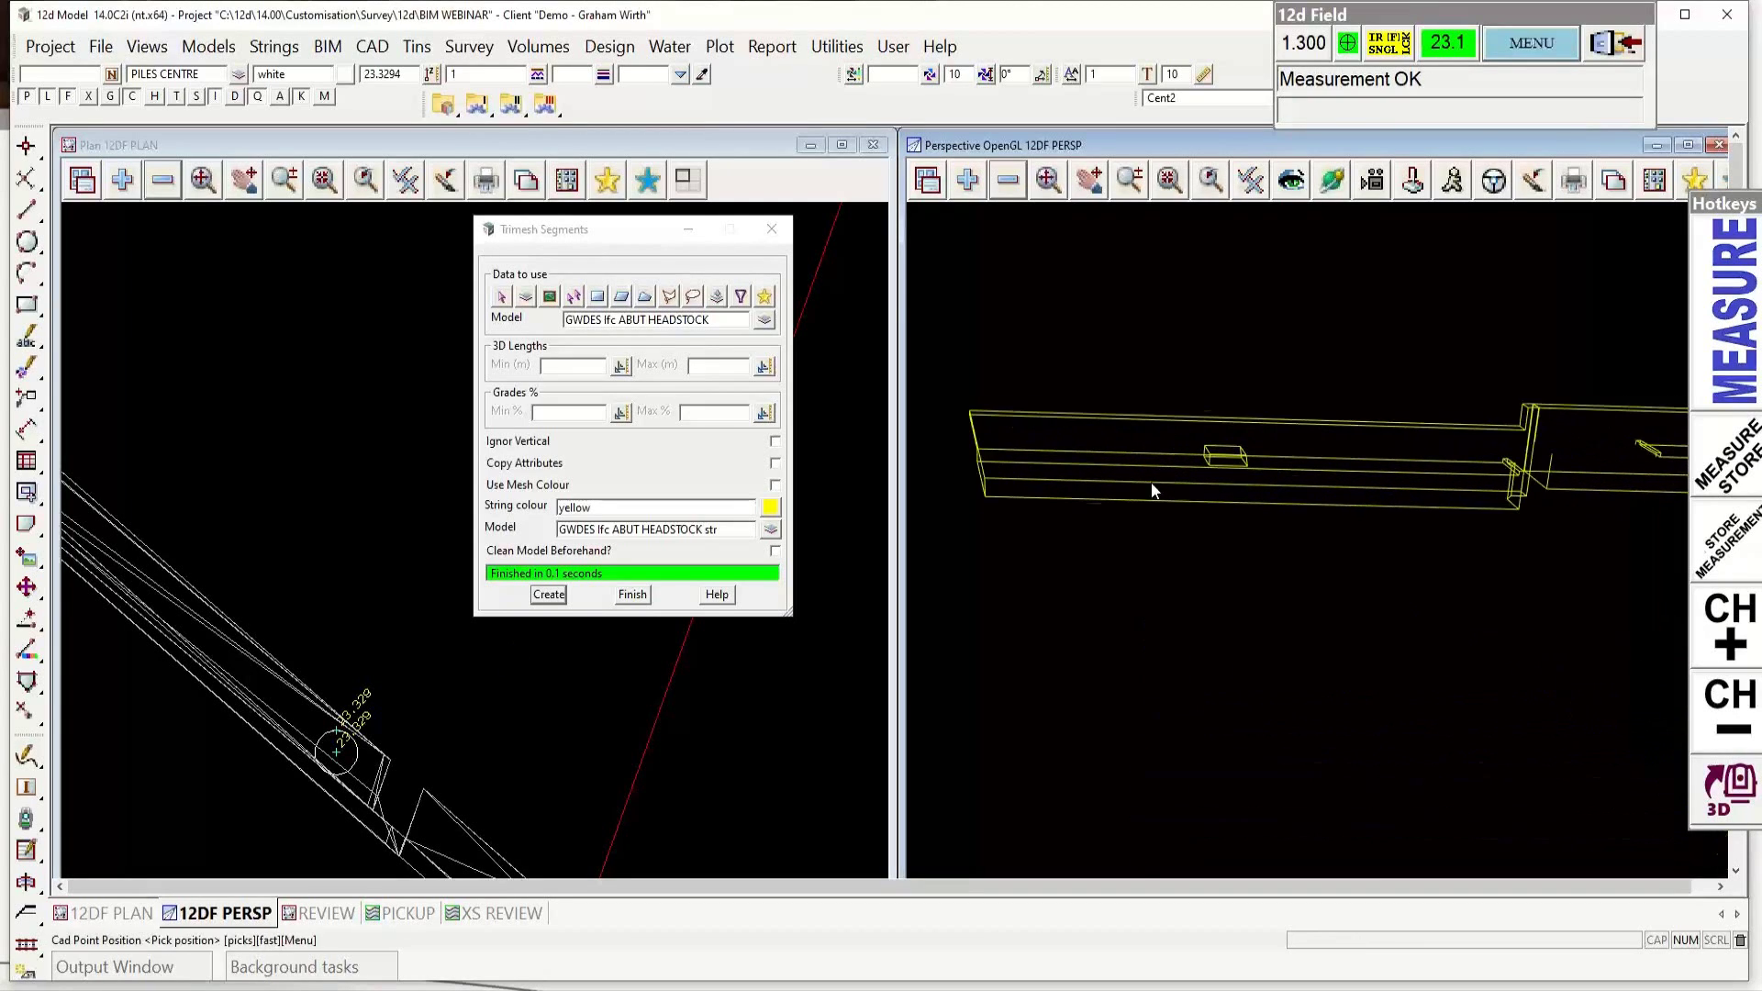
{"action": "scroll", "coordinate": [1140, 496], "scroll_direction": "down", "scroll_amount": 5}
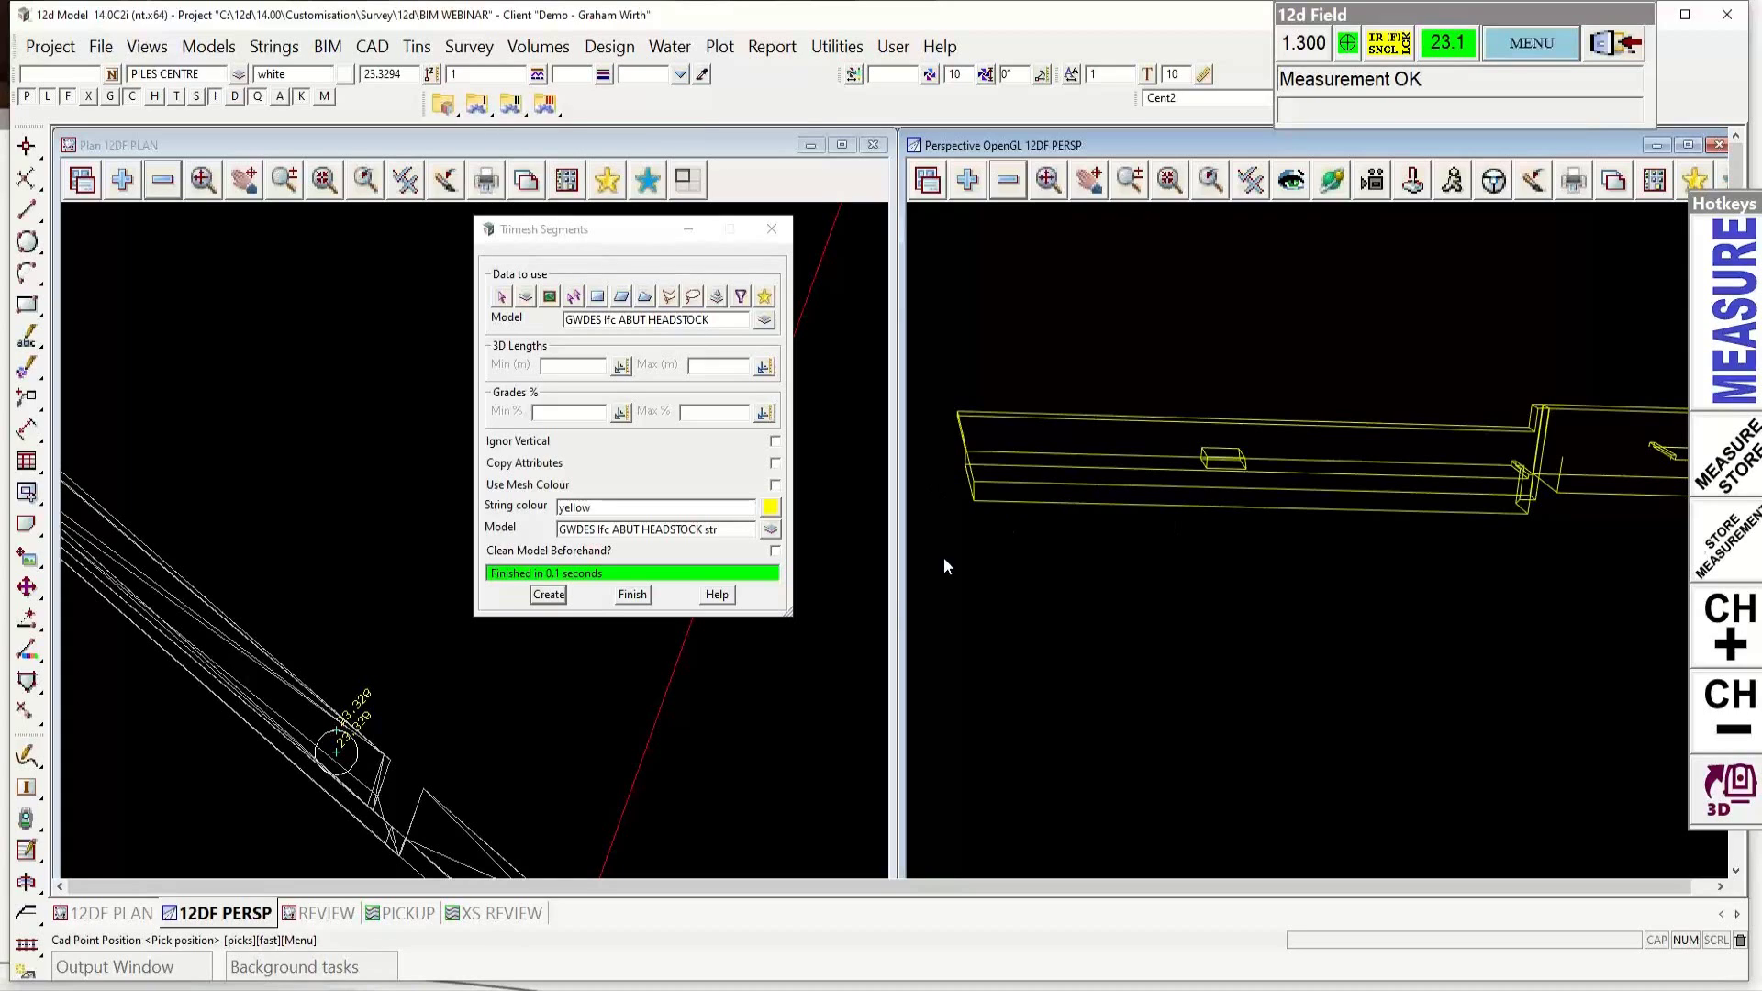
{"action": "left_click", "coordinate": [640, 595]}
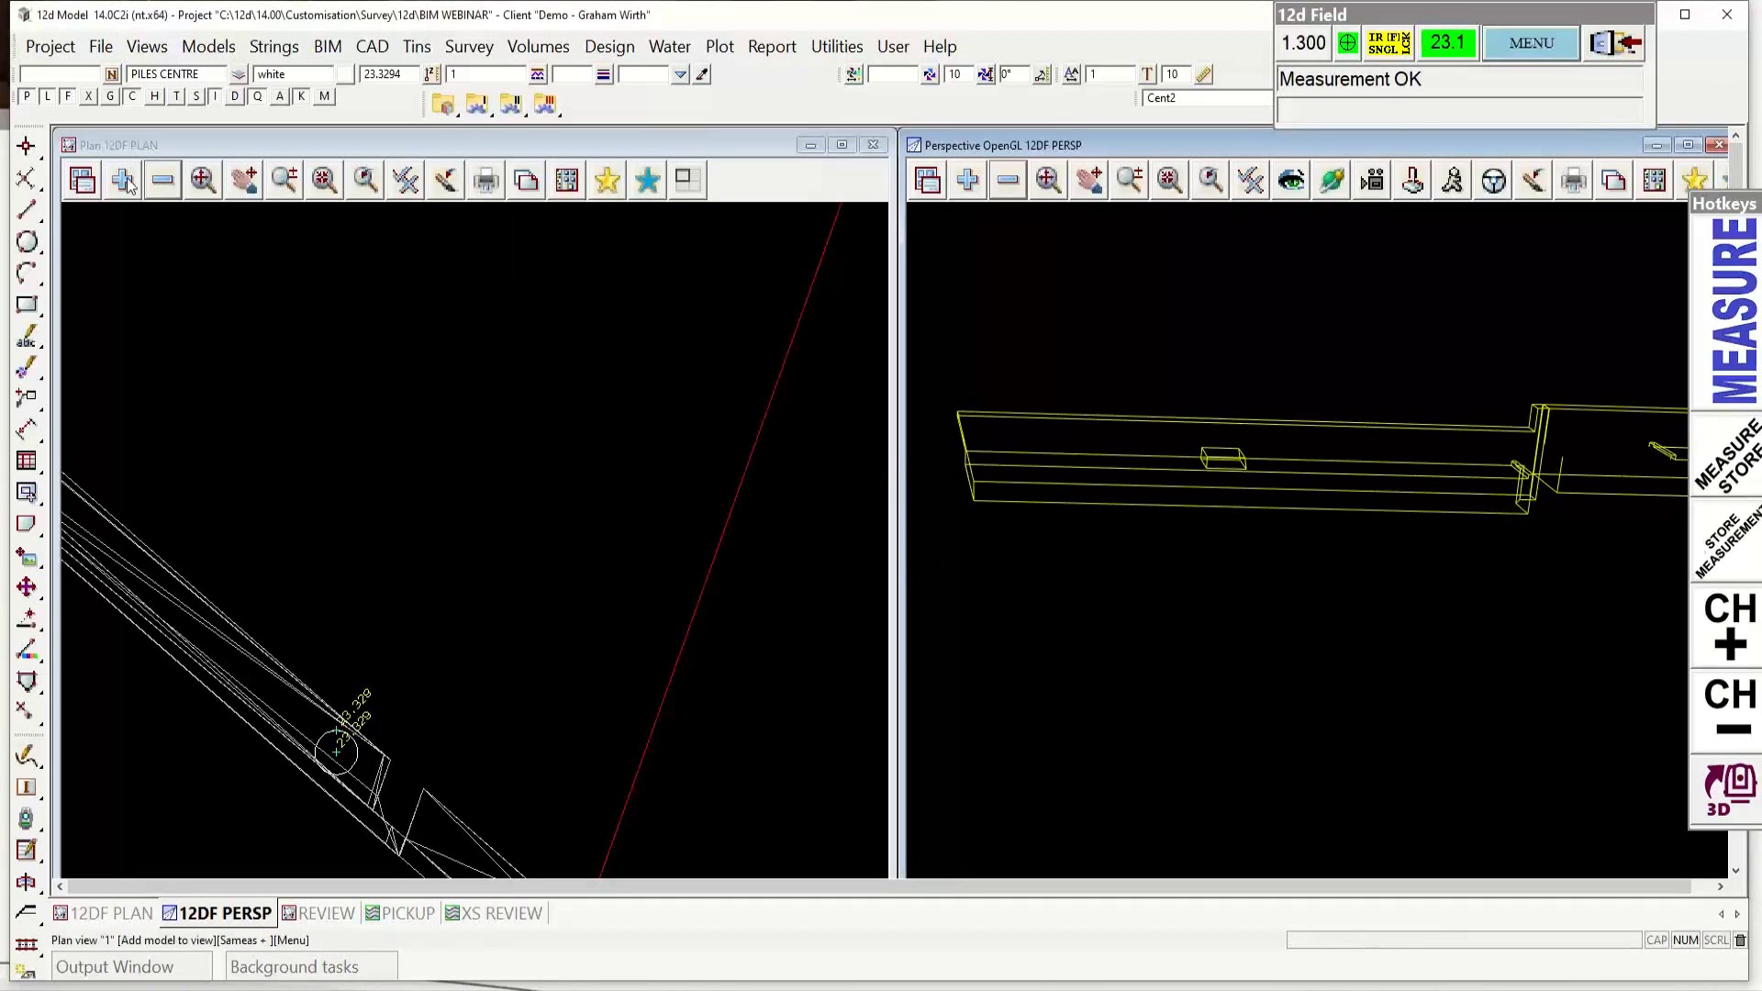
Step: Add the Gen Abutment RC Headstock SB05 A Strings model to 12DF PLAN and locate its headstock
{"action": "left_click", "coordinate": [124, 181]}
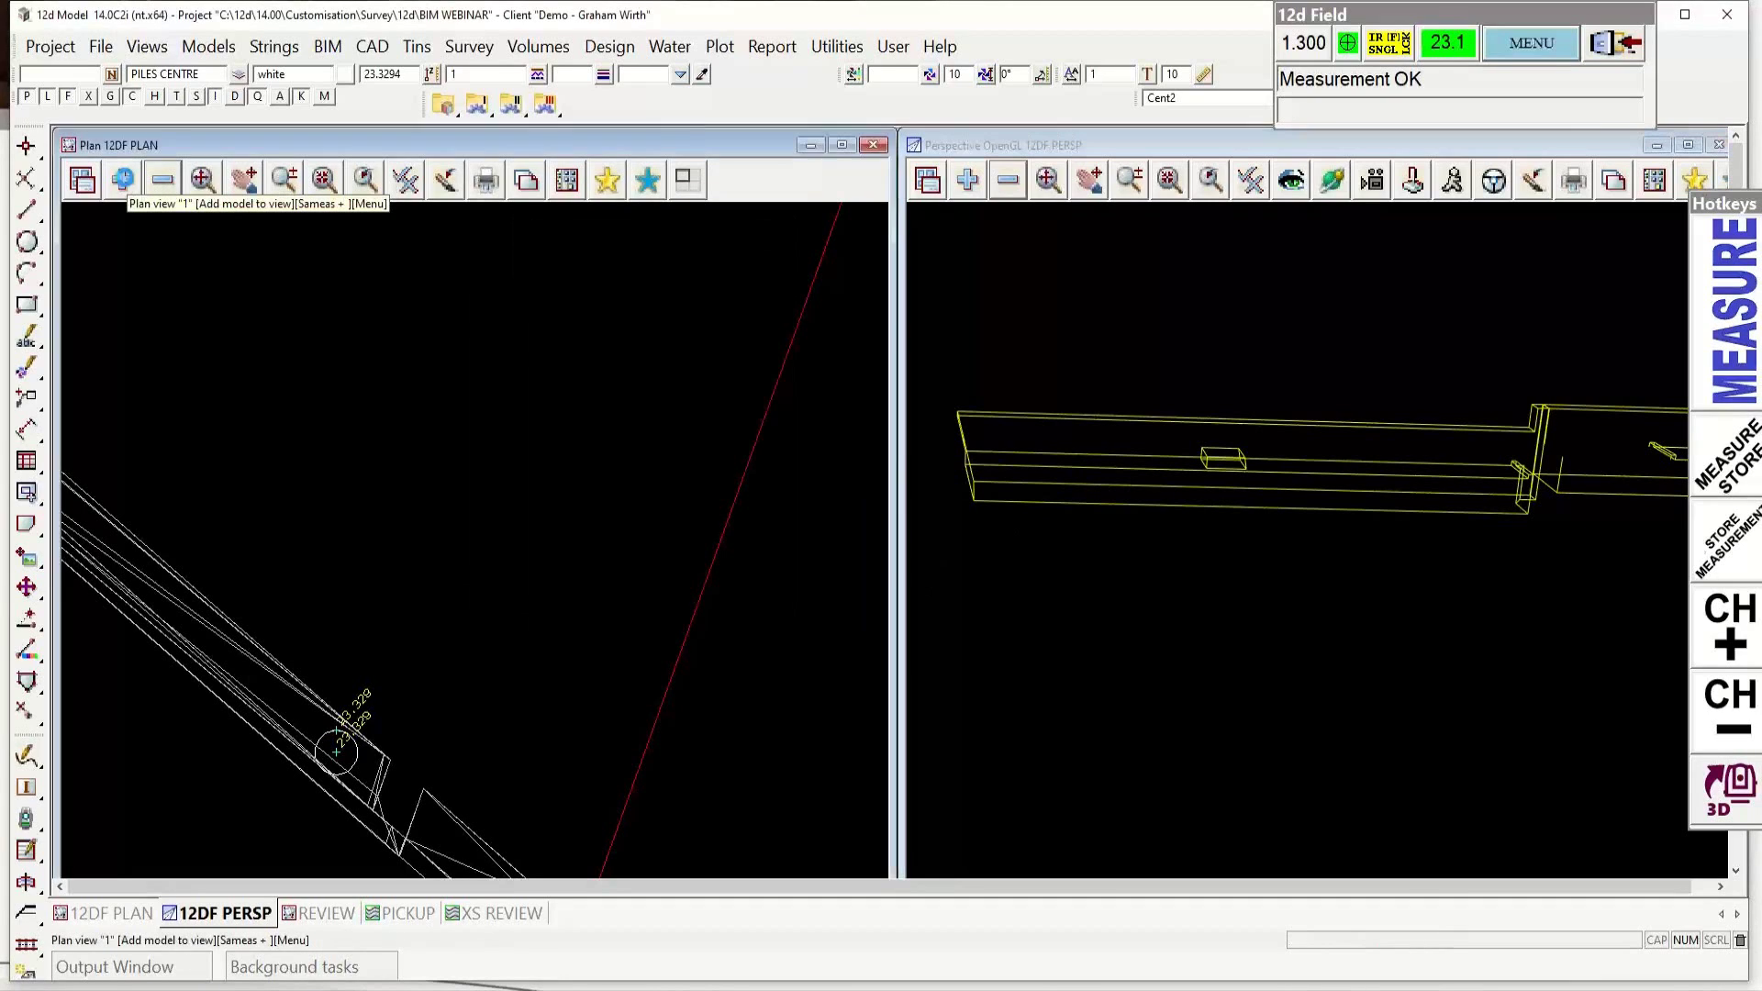
{"action": "double_click", "coordinate": [310, 839]}
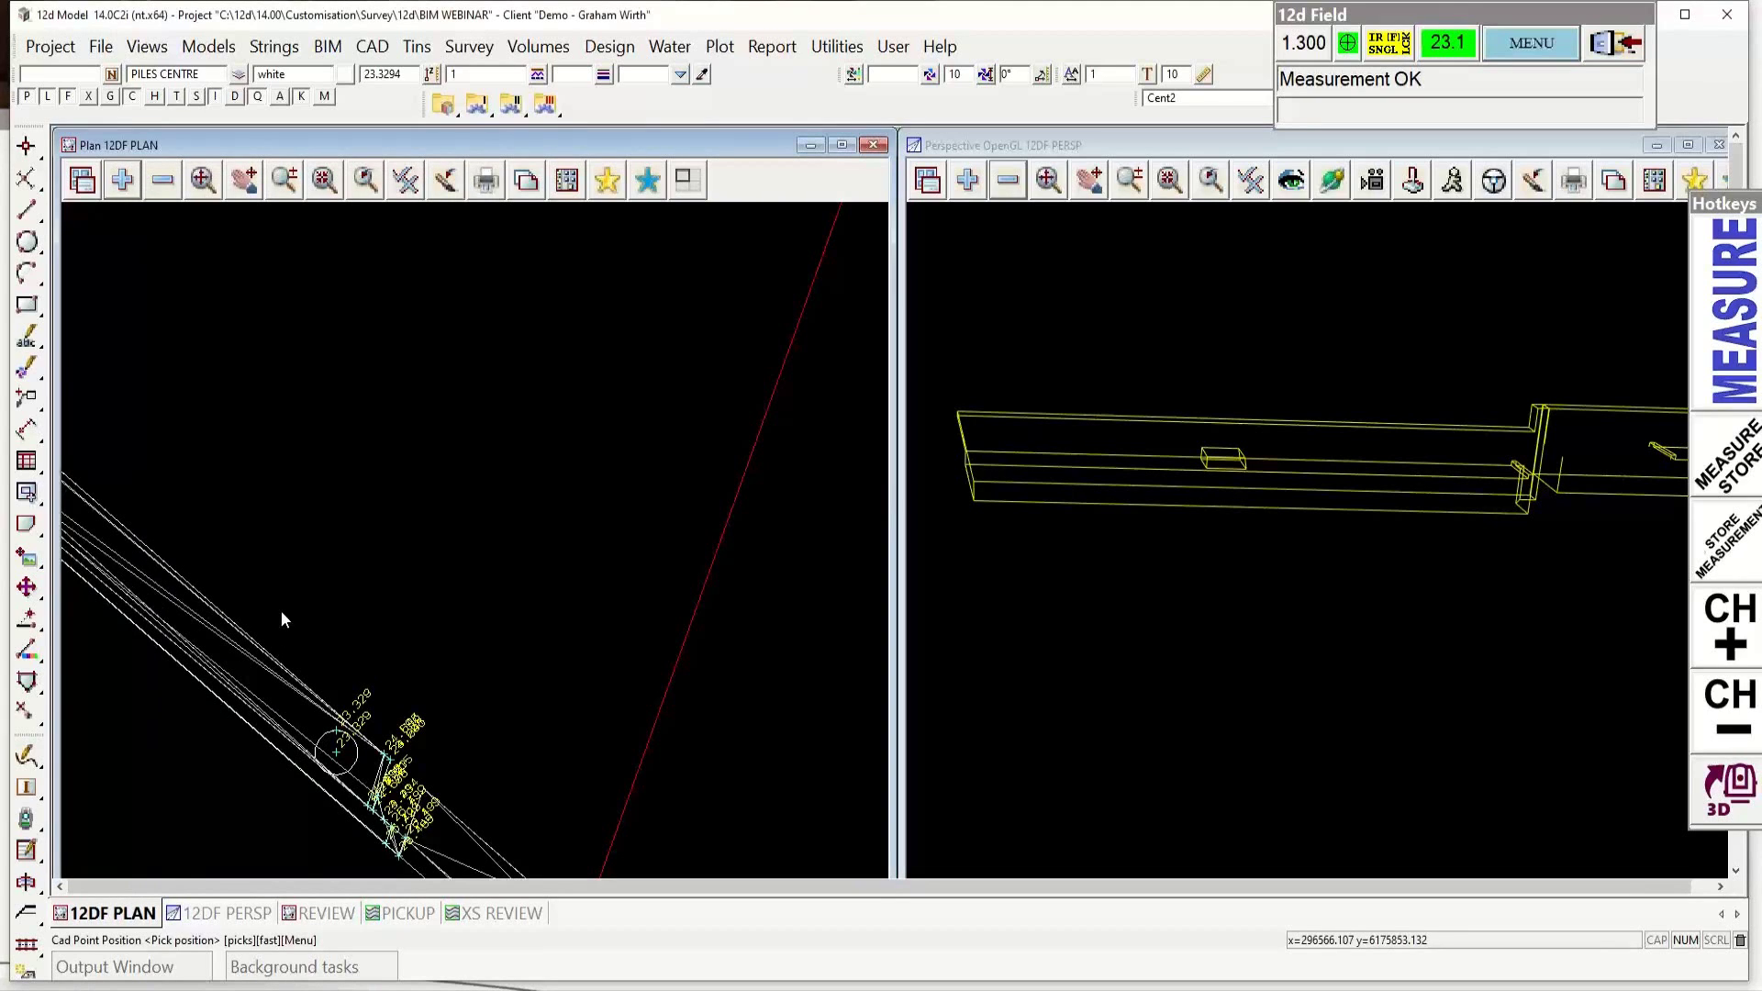
{"action": "scroll", "coordinate": [281, 613], "scroll_direction": "up", "scroll_amount": 2}
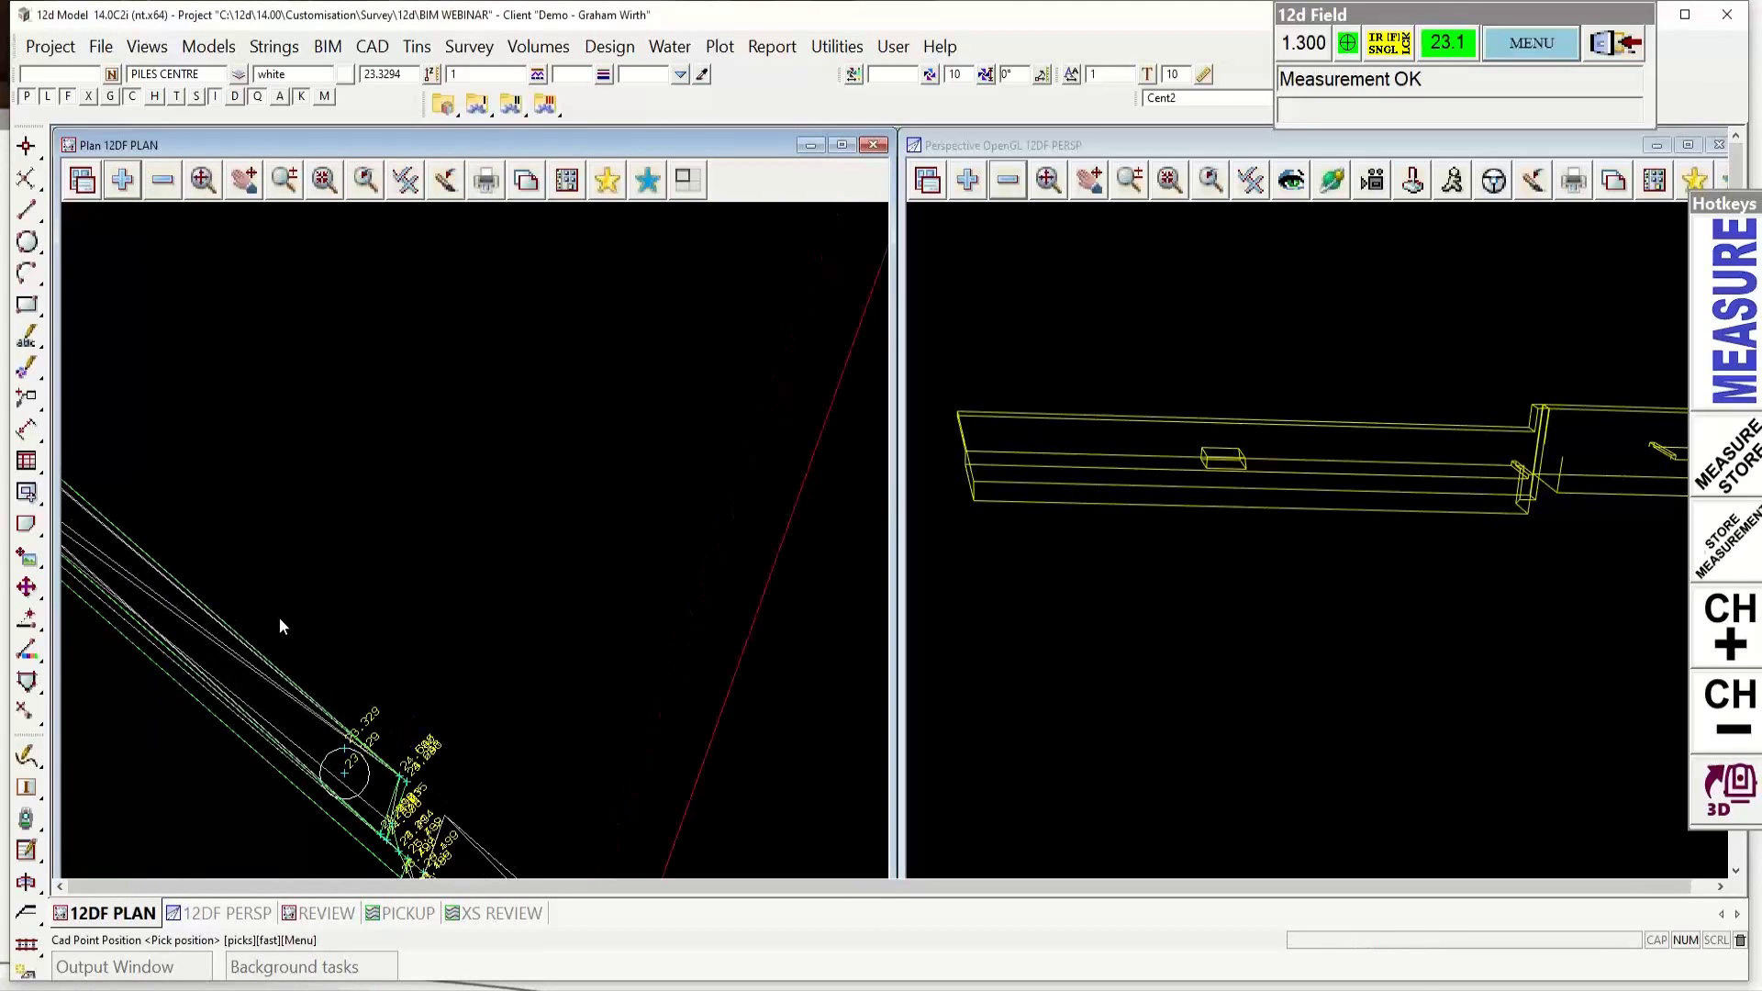
{"action": "left_click", "coordinate": [201, 180]}
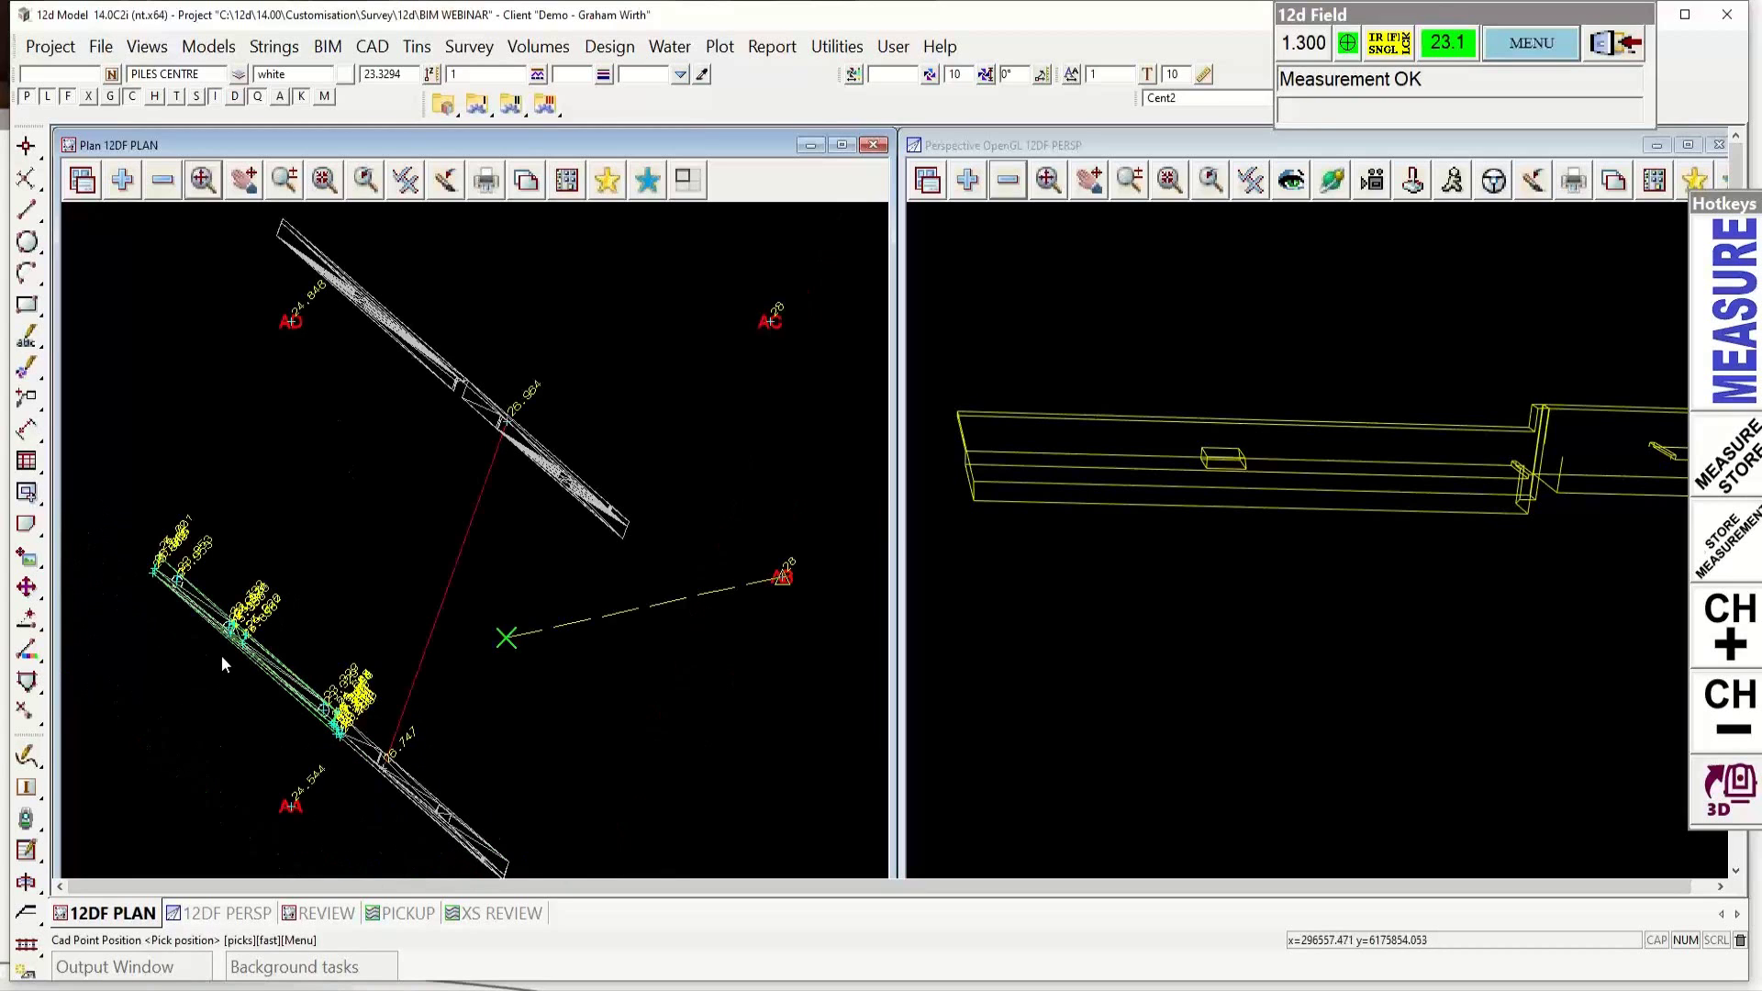
{"action": "scroll", "coordinate": [222, 655], "scroll_direction": "up", "scroll_amount": 4}
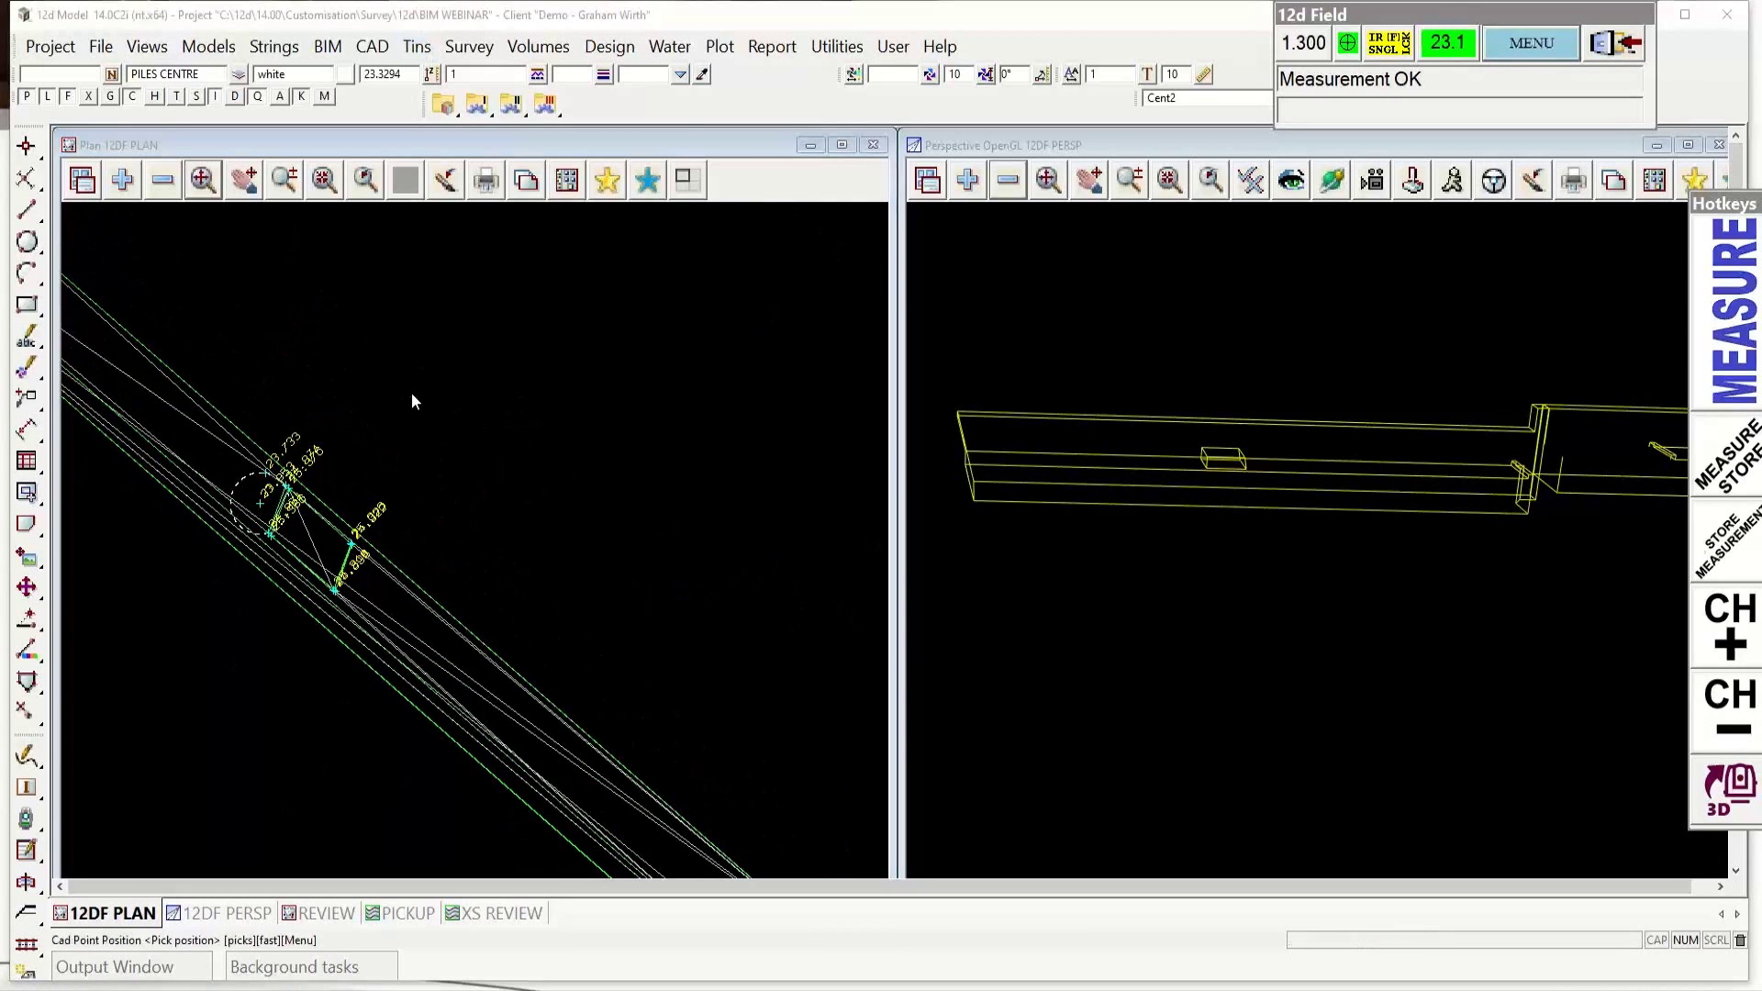
Step: Turn off the height labels in 12DF PLAN and remove the GWDES Ifc ABUT HEADSTOCK model from it
{"action": "left_click", "coordinate": [466, 551]}
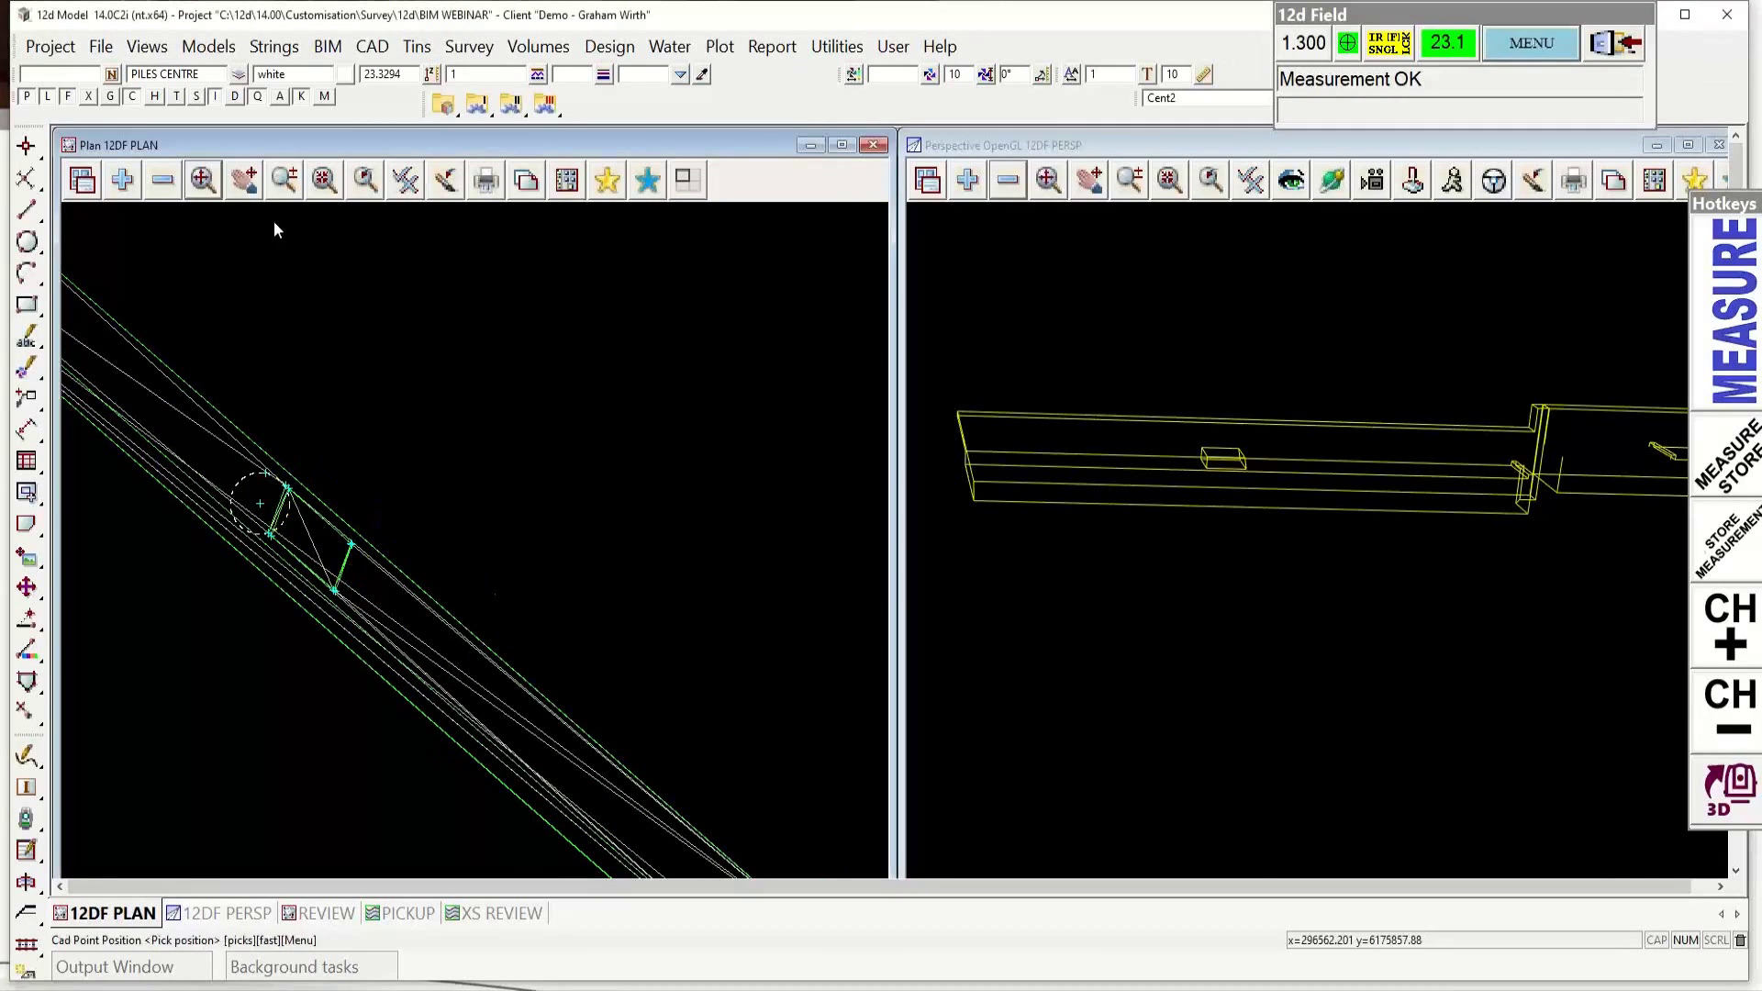
{"action": "left_click", "coordinate": [165, 183]}
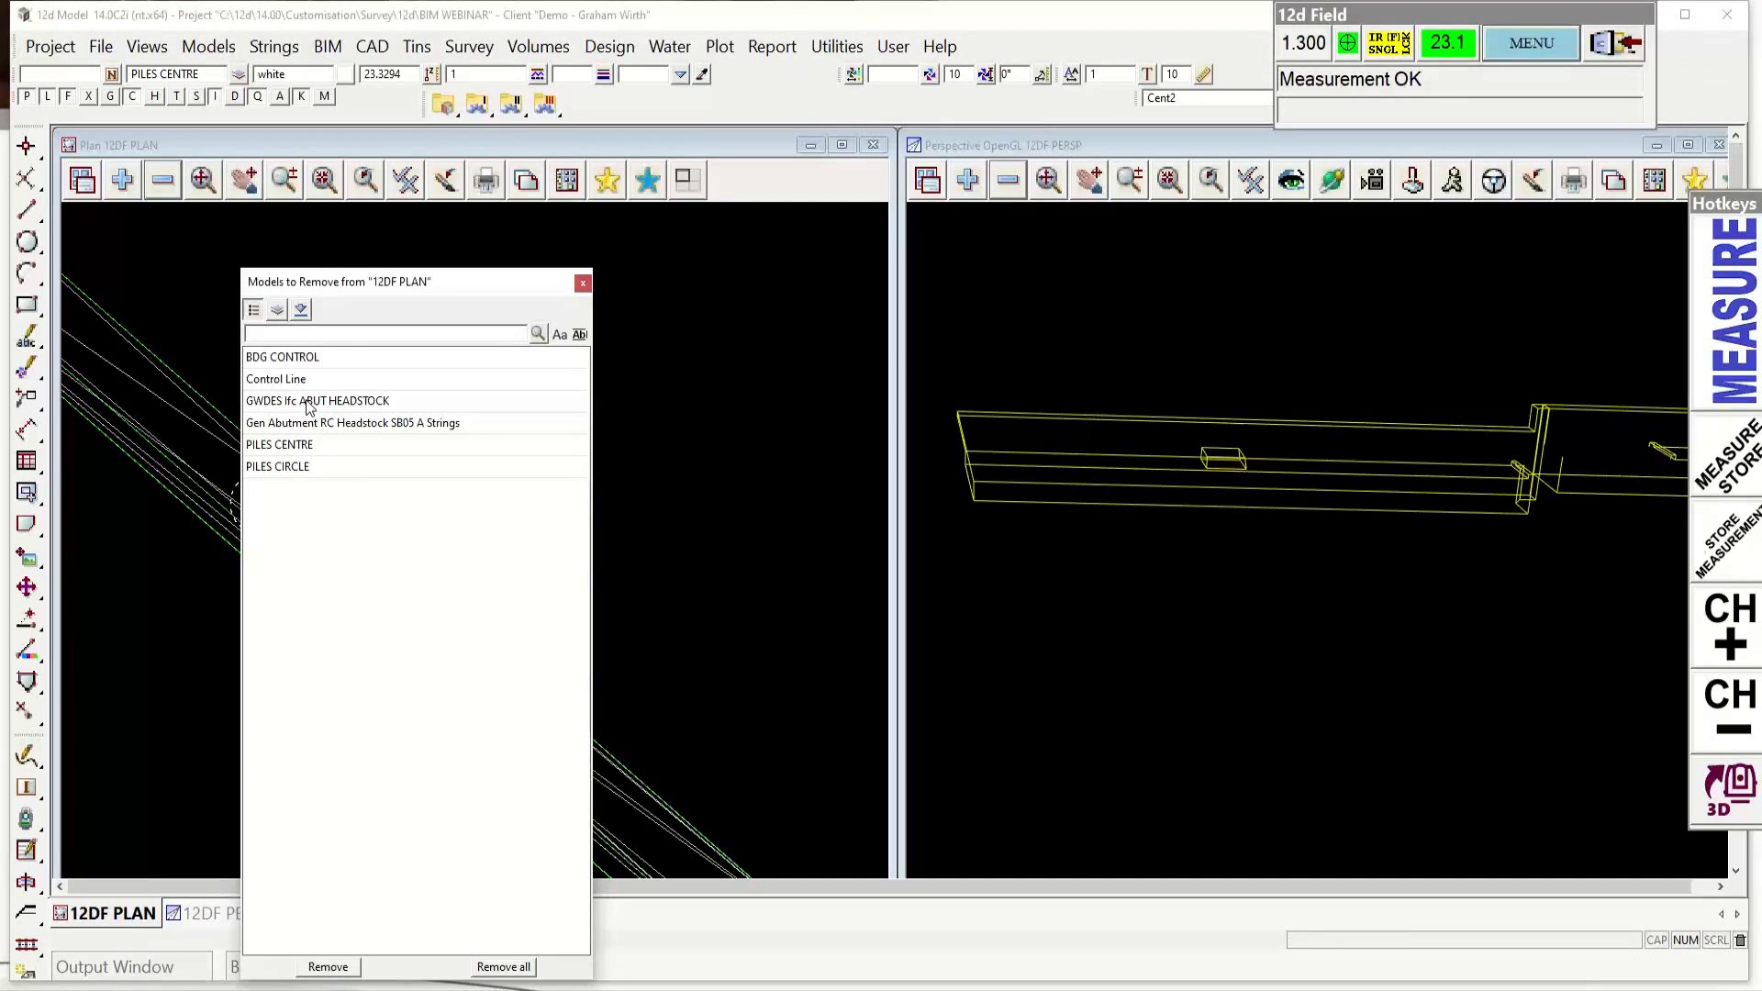
{"action": "left_click", "coordinate": [307, 401]}
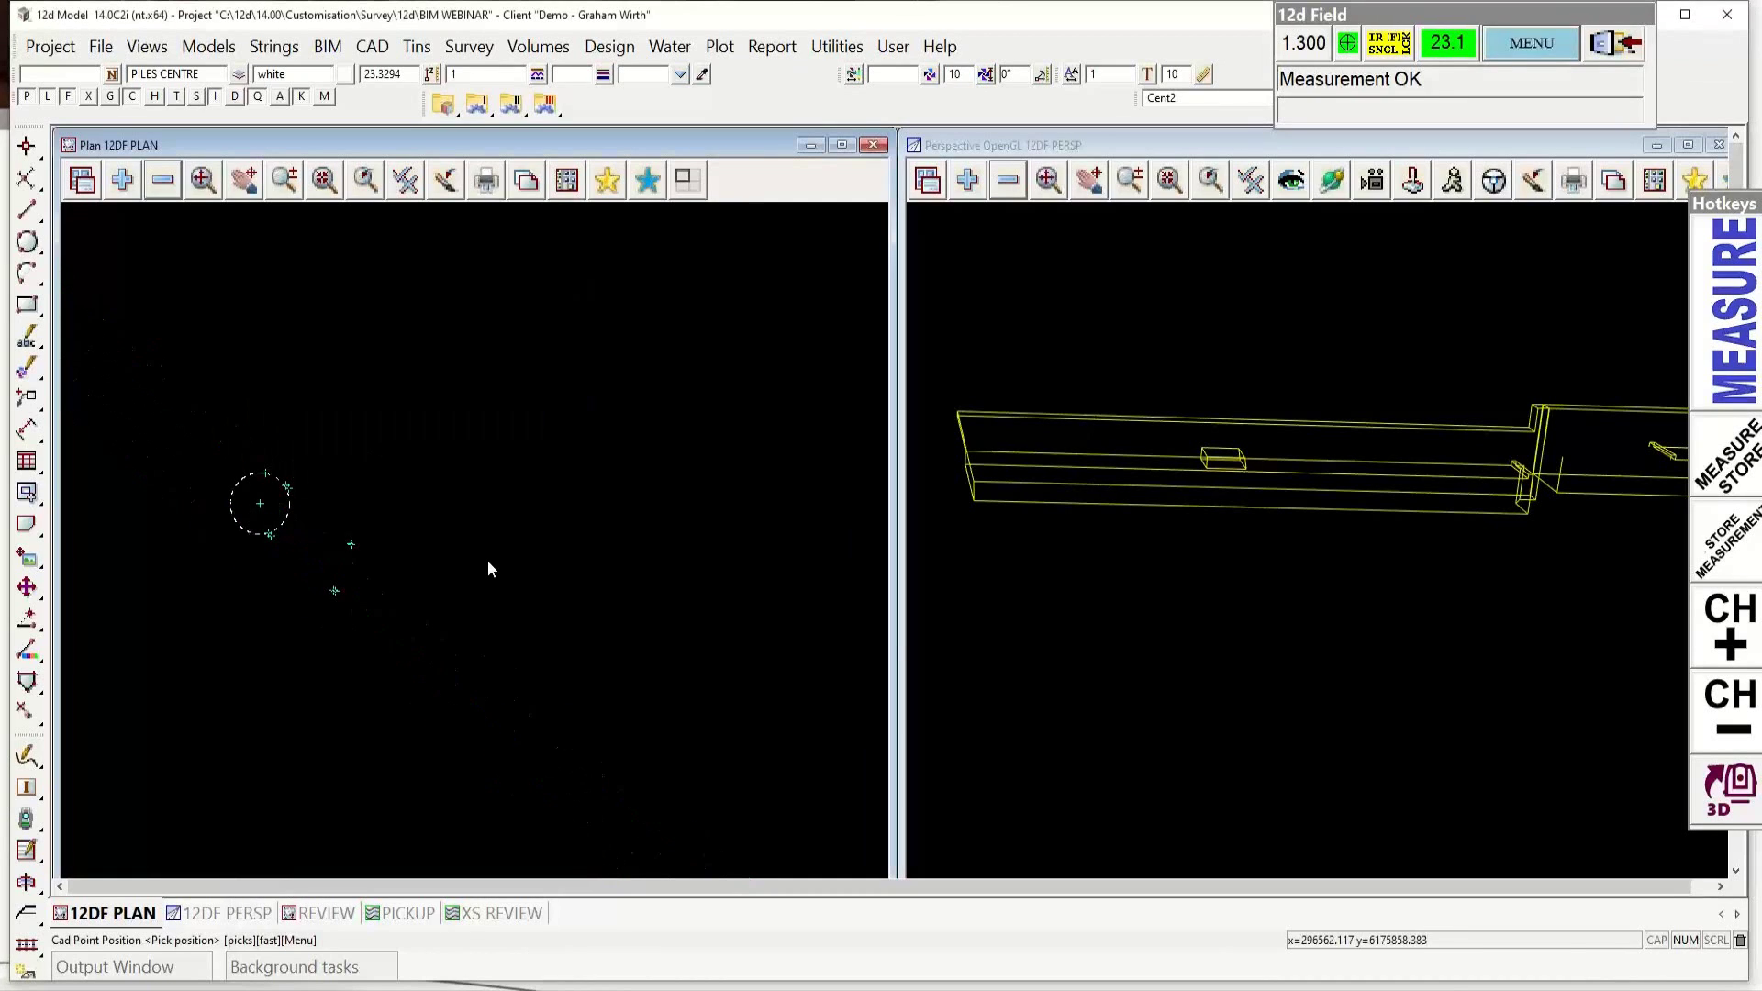
{"action": "scroll", "coordinate": [487, 559], "scroll_direction": "down", "scroll_amount": 4}
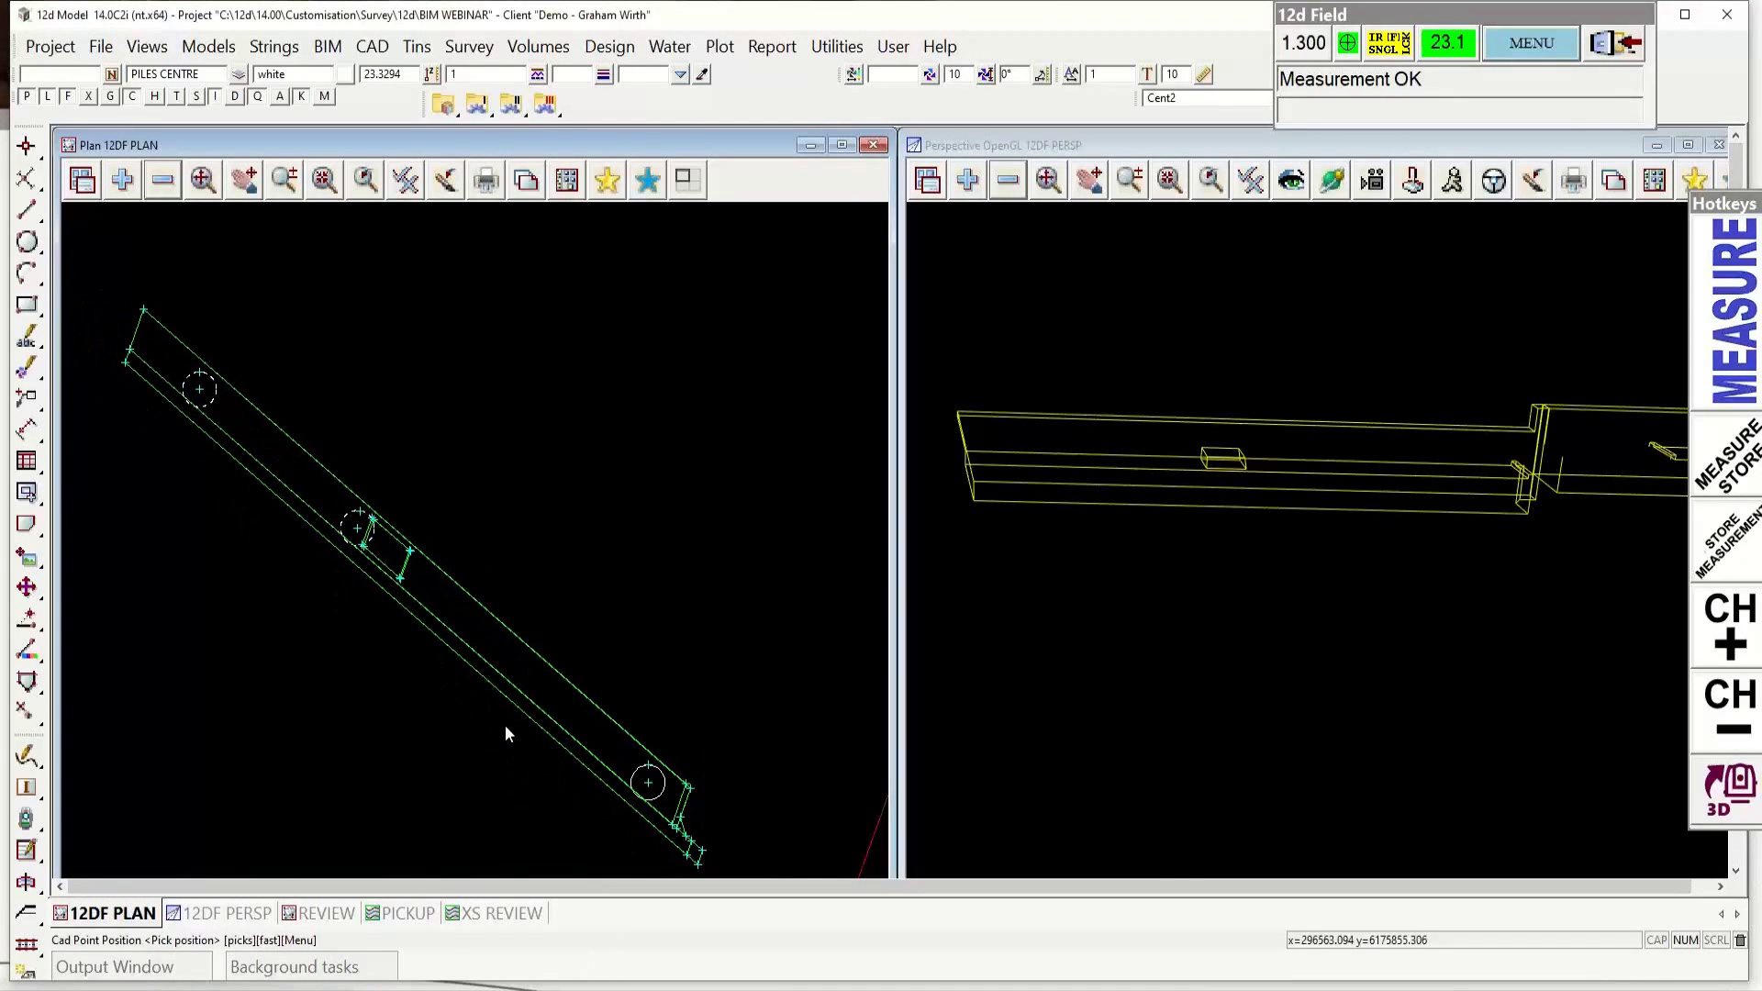
{"action": "scroll", "coordinate": [504, 725], "scroll_direction": "up", "scroll_amount": 3}
{"action": "scroll", "coordinate": [504, 725], "scroll_direction": "down", "scroll_amount": 3}
Step: Start a 12d Field single segment setout
{"action": "left_click", "coordinate": [1530, 43]}
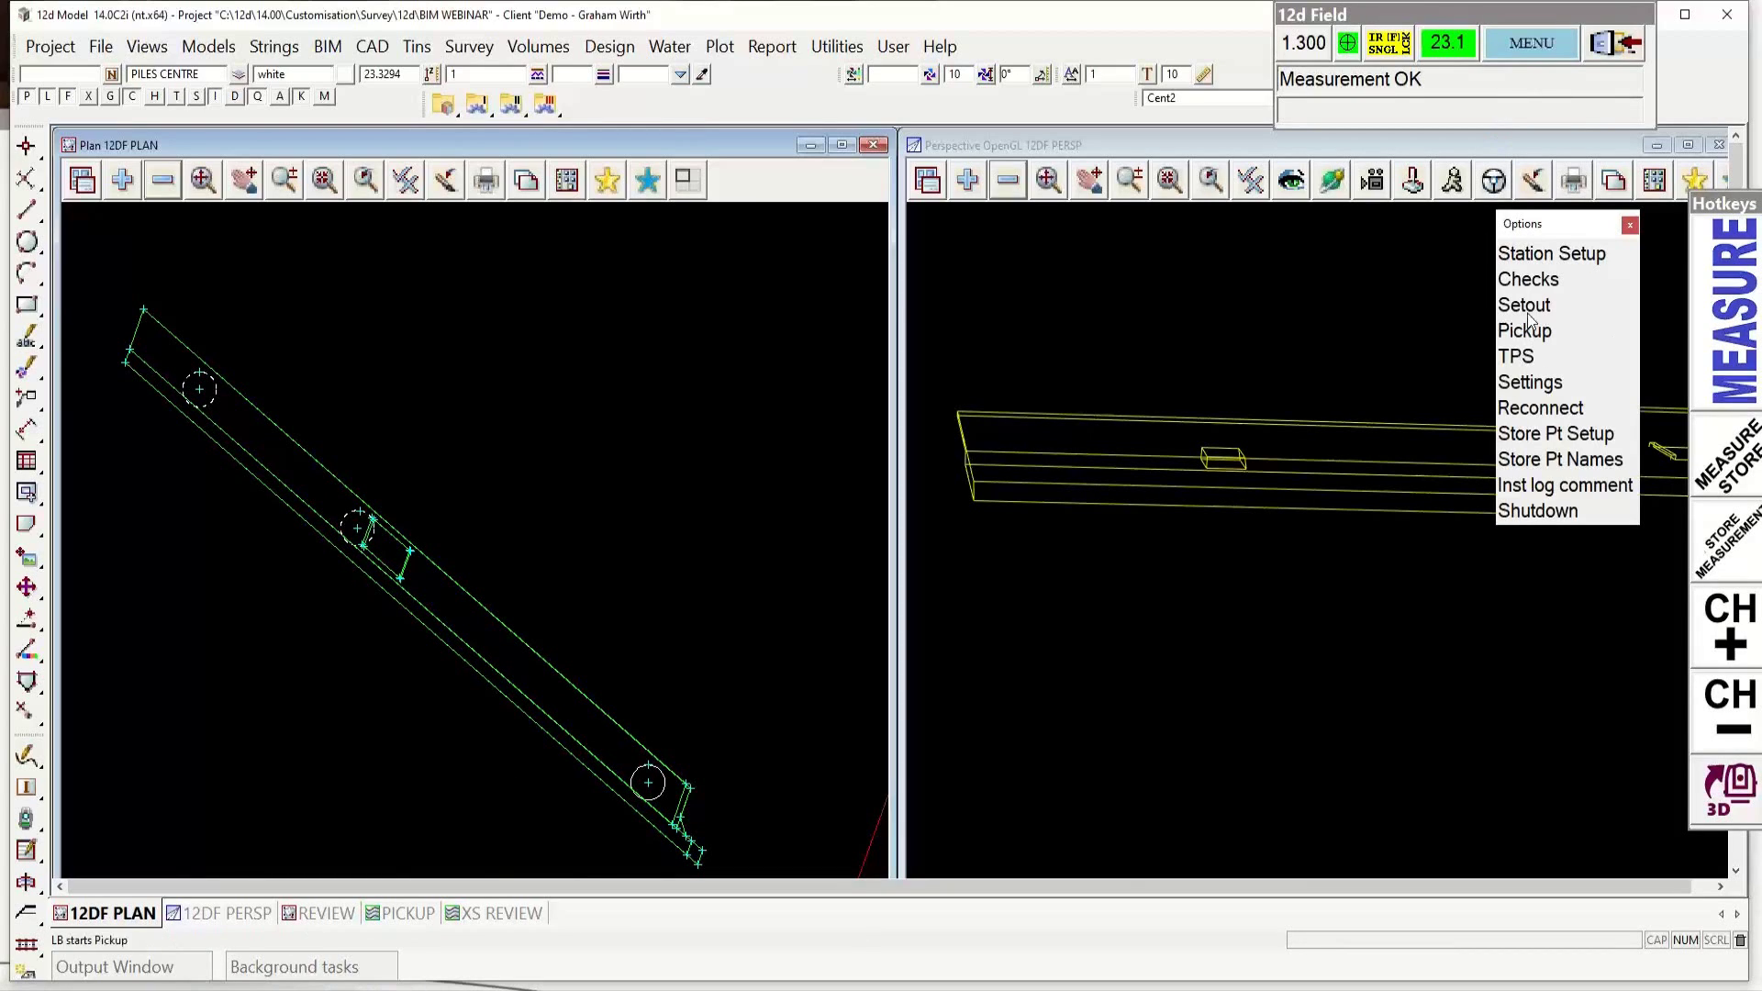
{"action": "left_click", "coordinate": [1496, 341]}
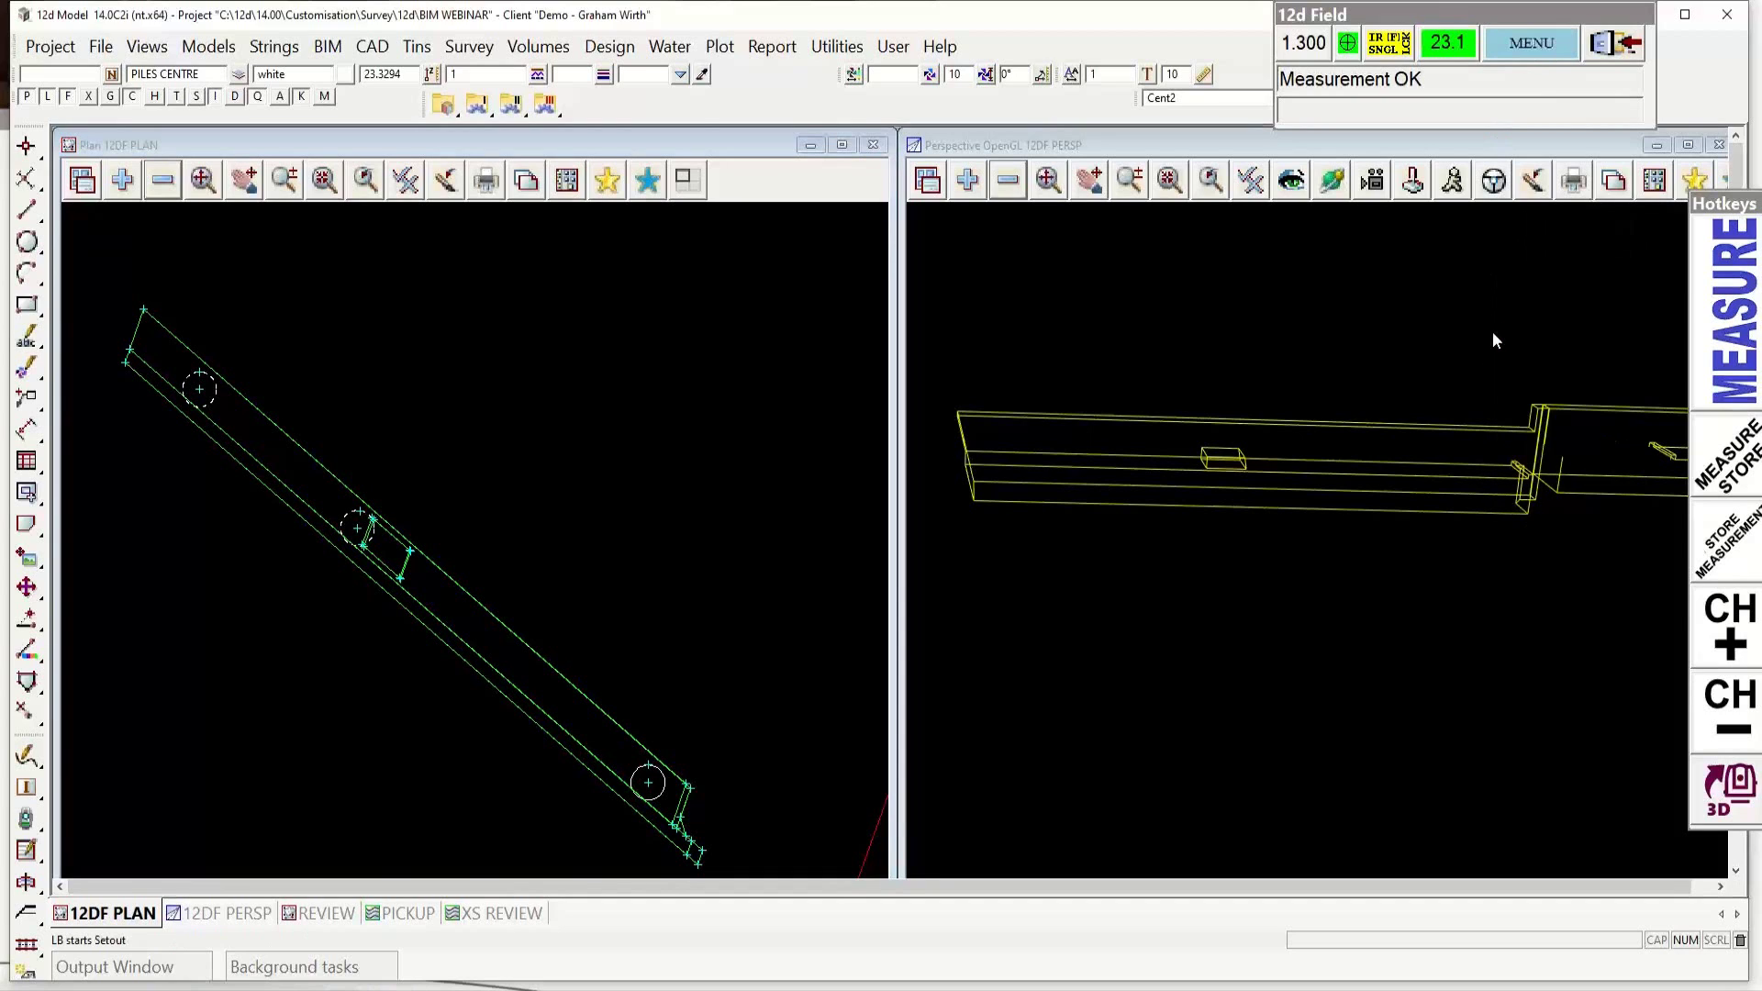
{"action": "left_click", "coordinate": [1496, 341]}
{"action": "left_click", "coordinate": [1569, 349]}
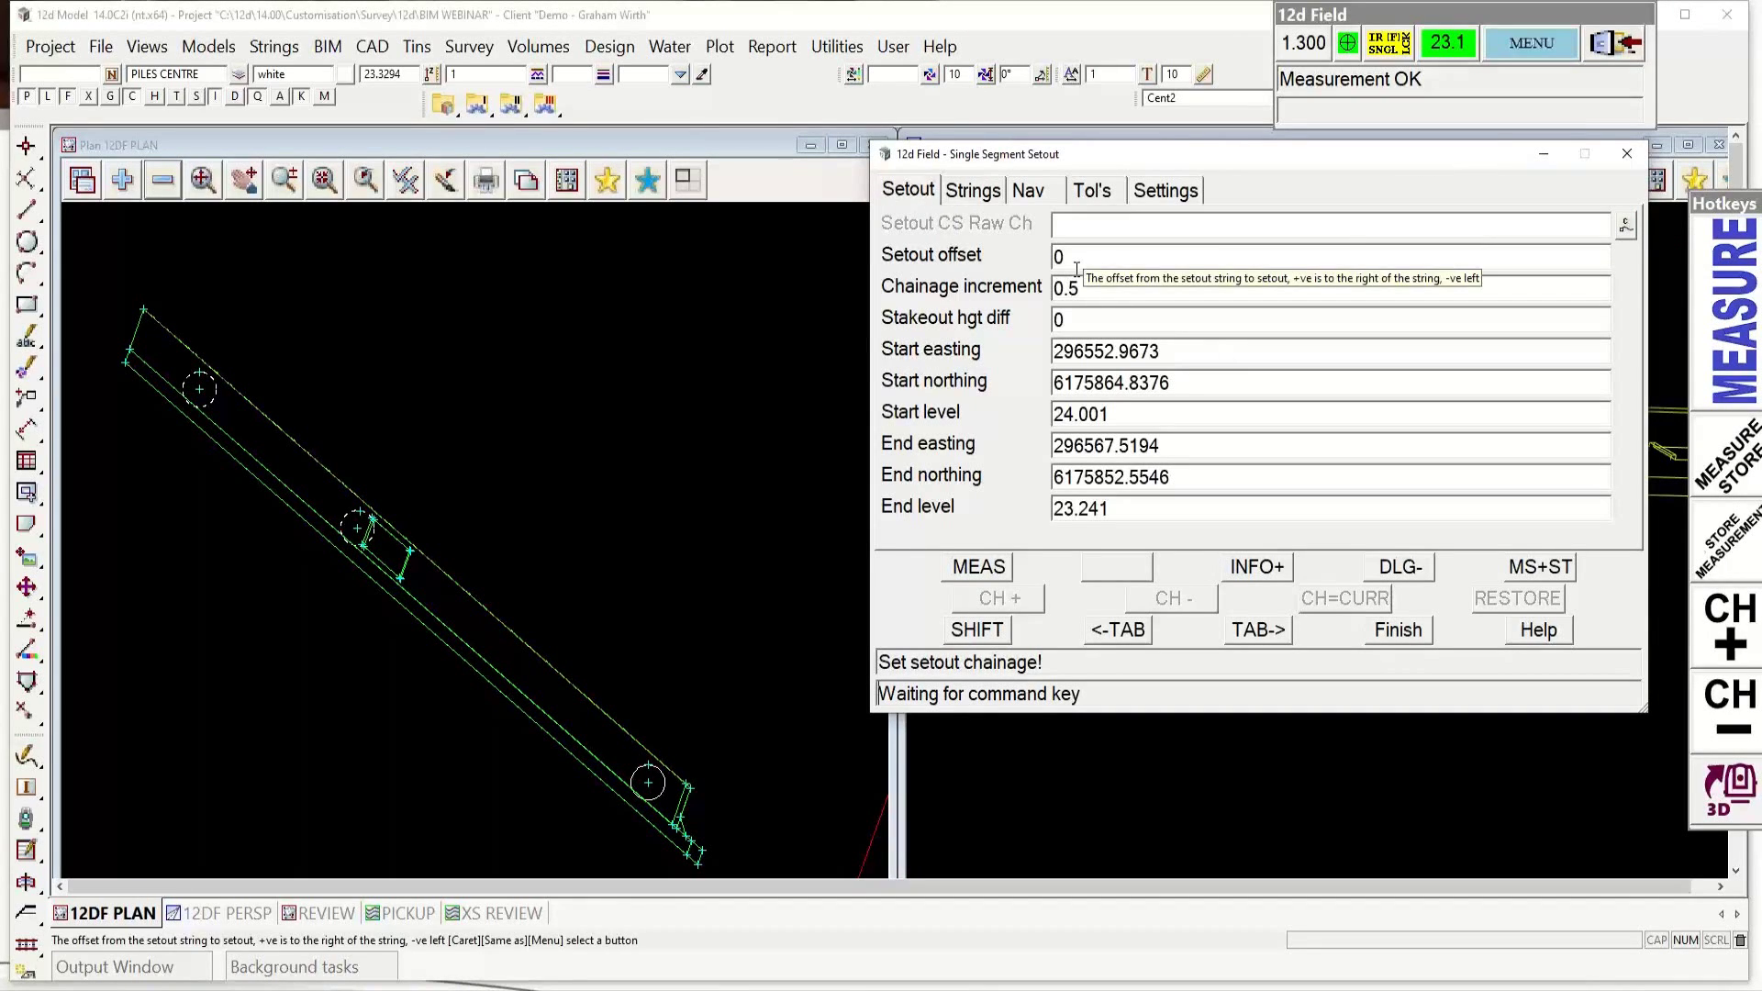
Step: Pick the headstock's long north-eastern edge string as both the control string and the setout segment
{"action": "left_click", "coordinate": [980, 190]}
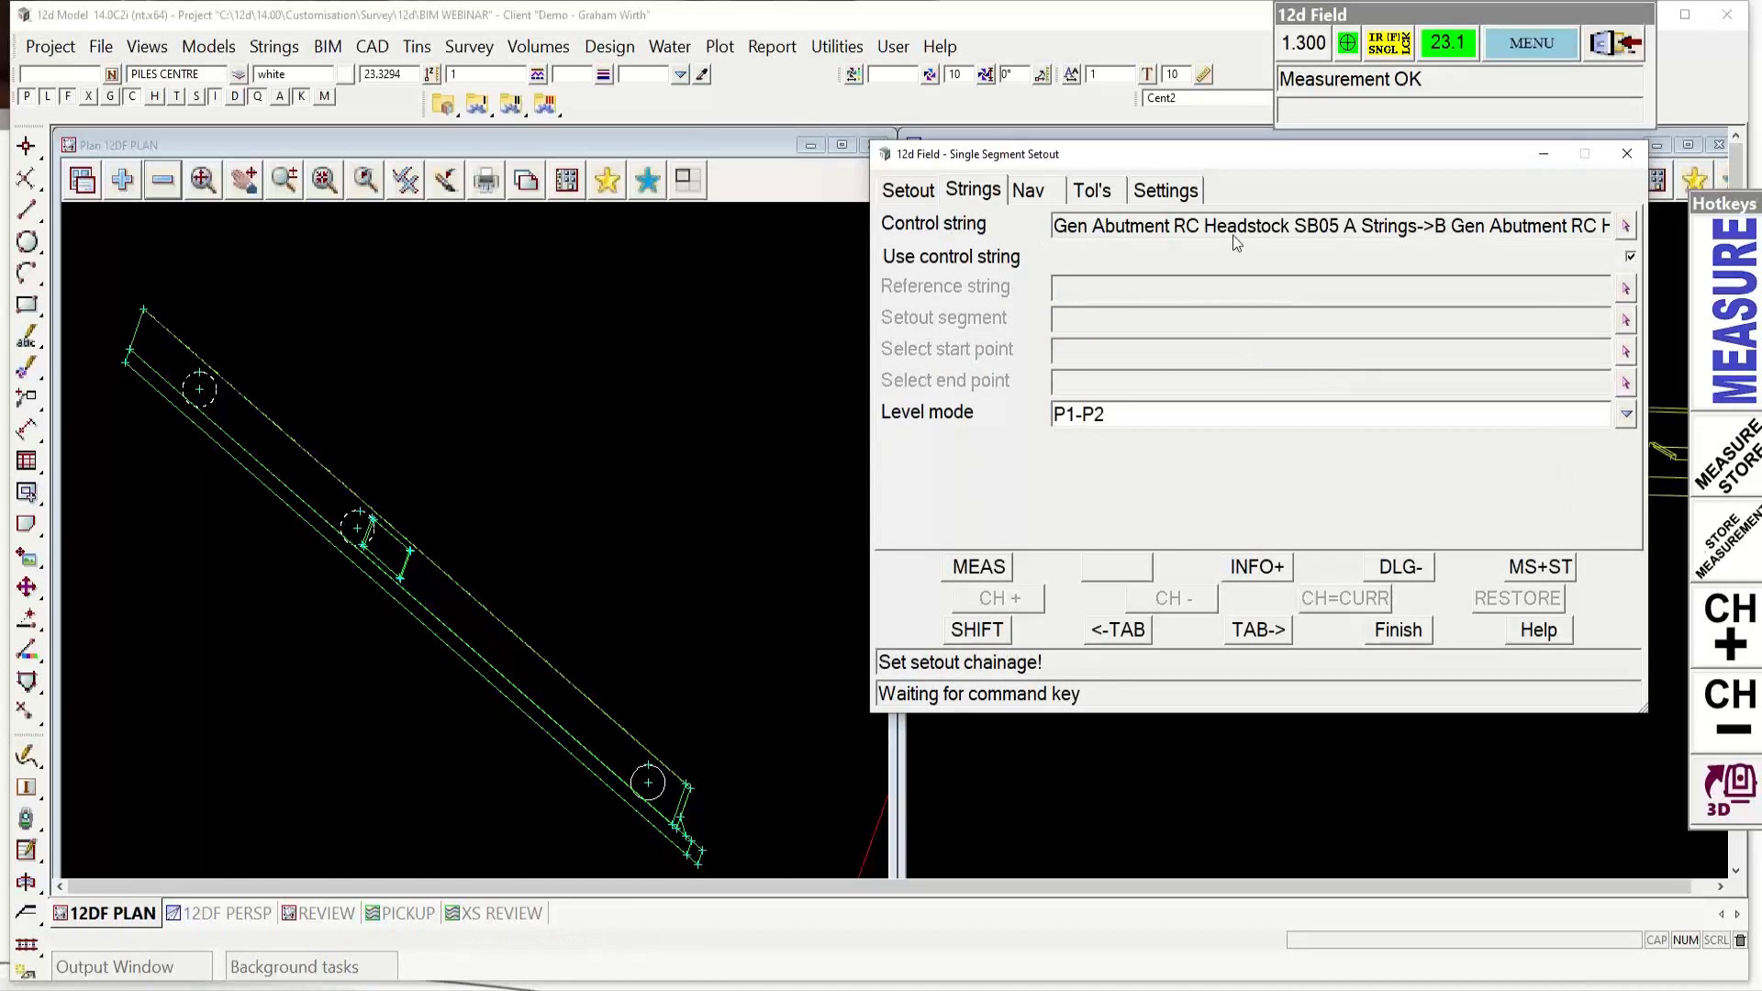
{"action": "right_click", "coordinate": [1627, 228]}
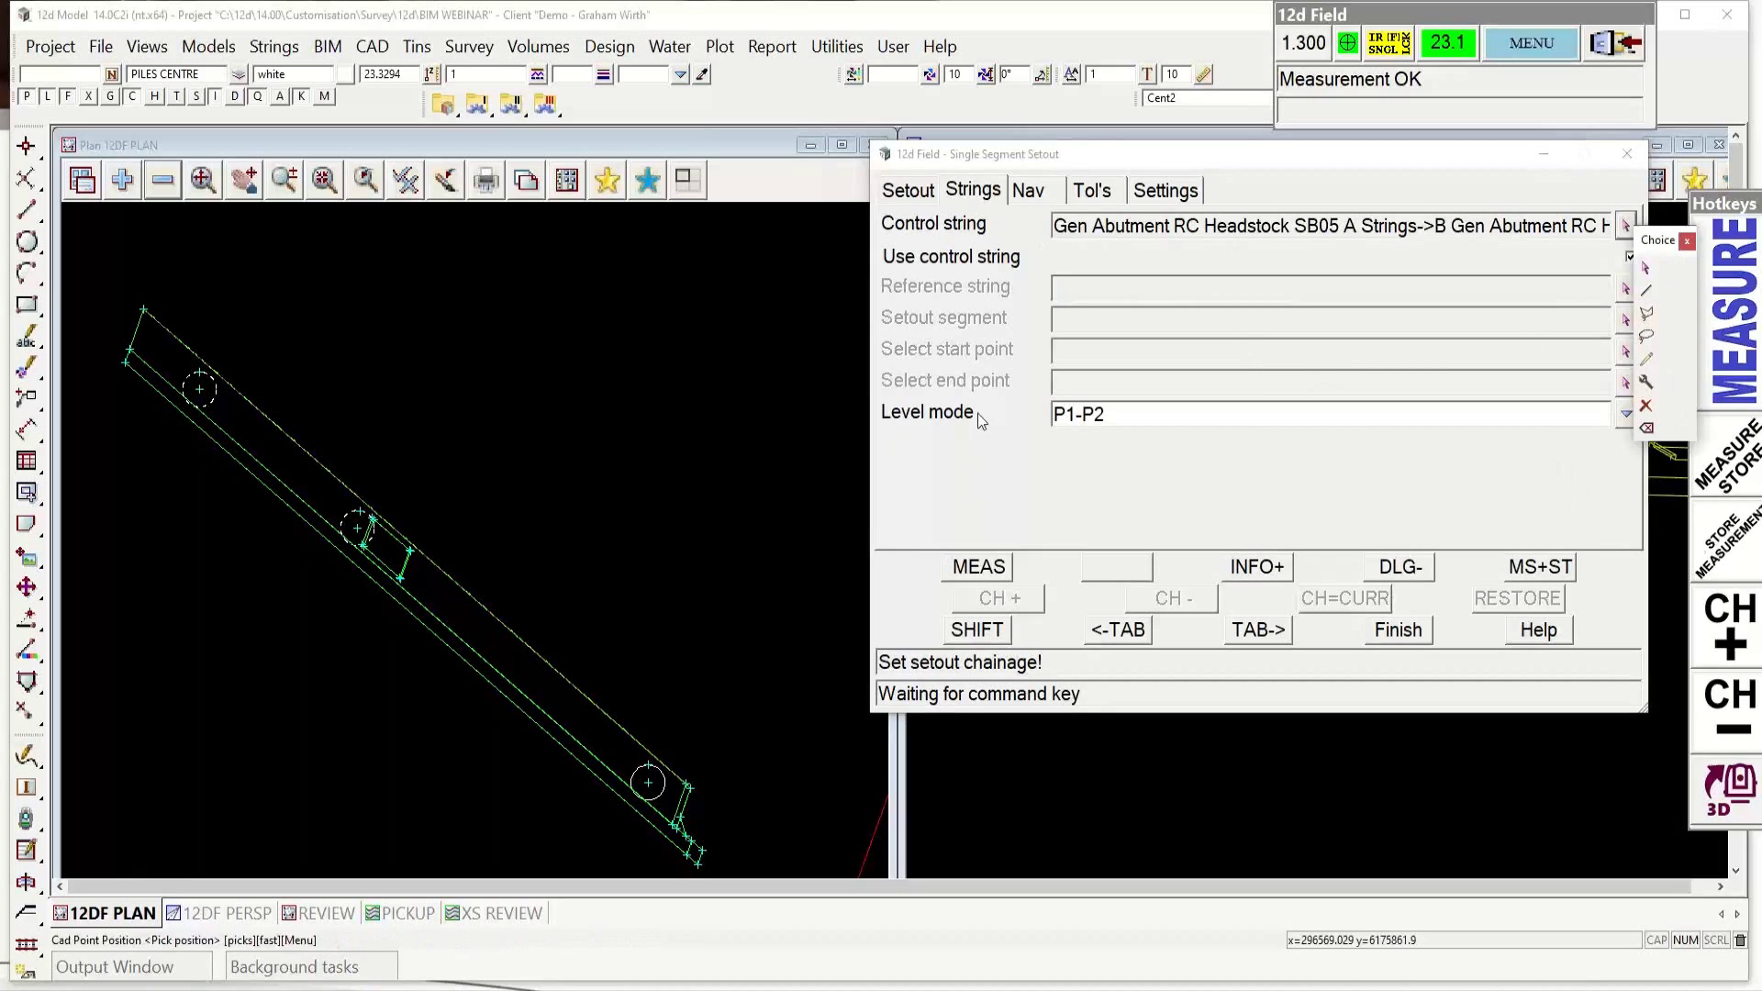
{"action": "left_click", "coordinate": [1646, 268]}
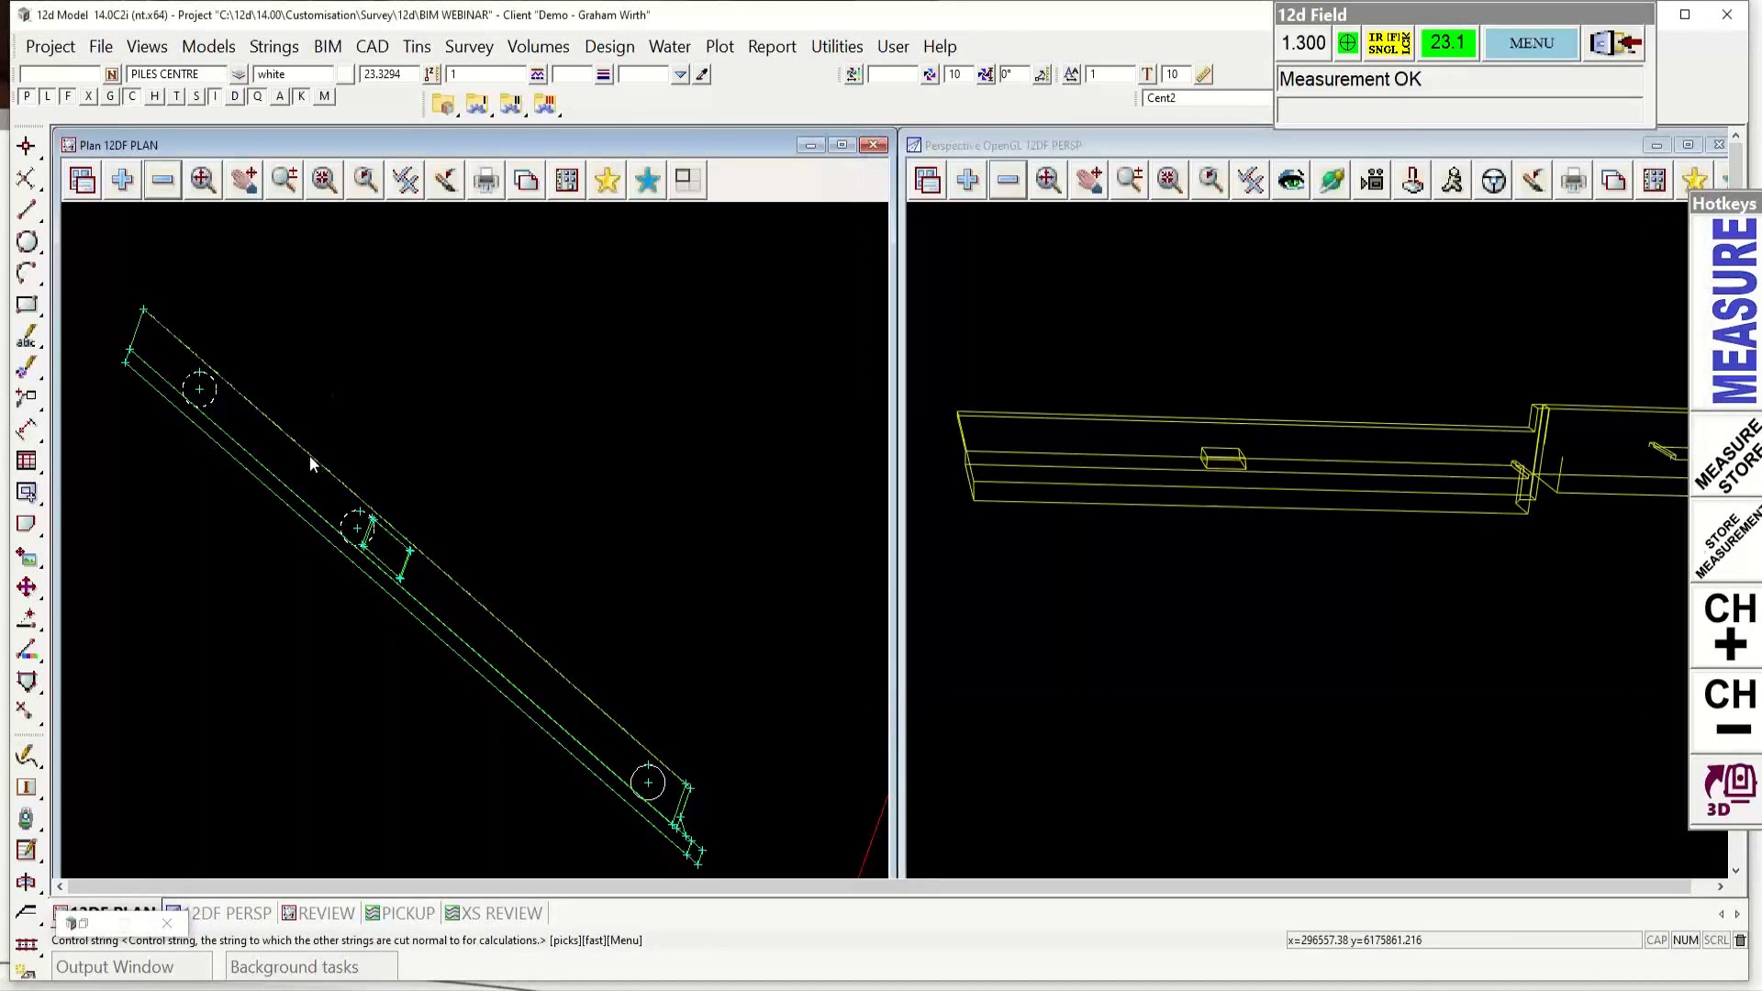
{"action": "left_click", "coordinate": [310, 461]}
{"action": "middle_click", "coordinate": [310, 462]}
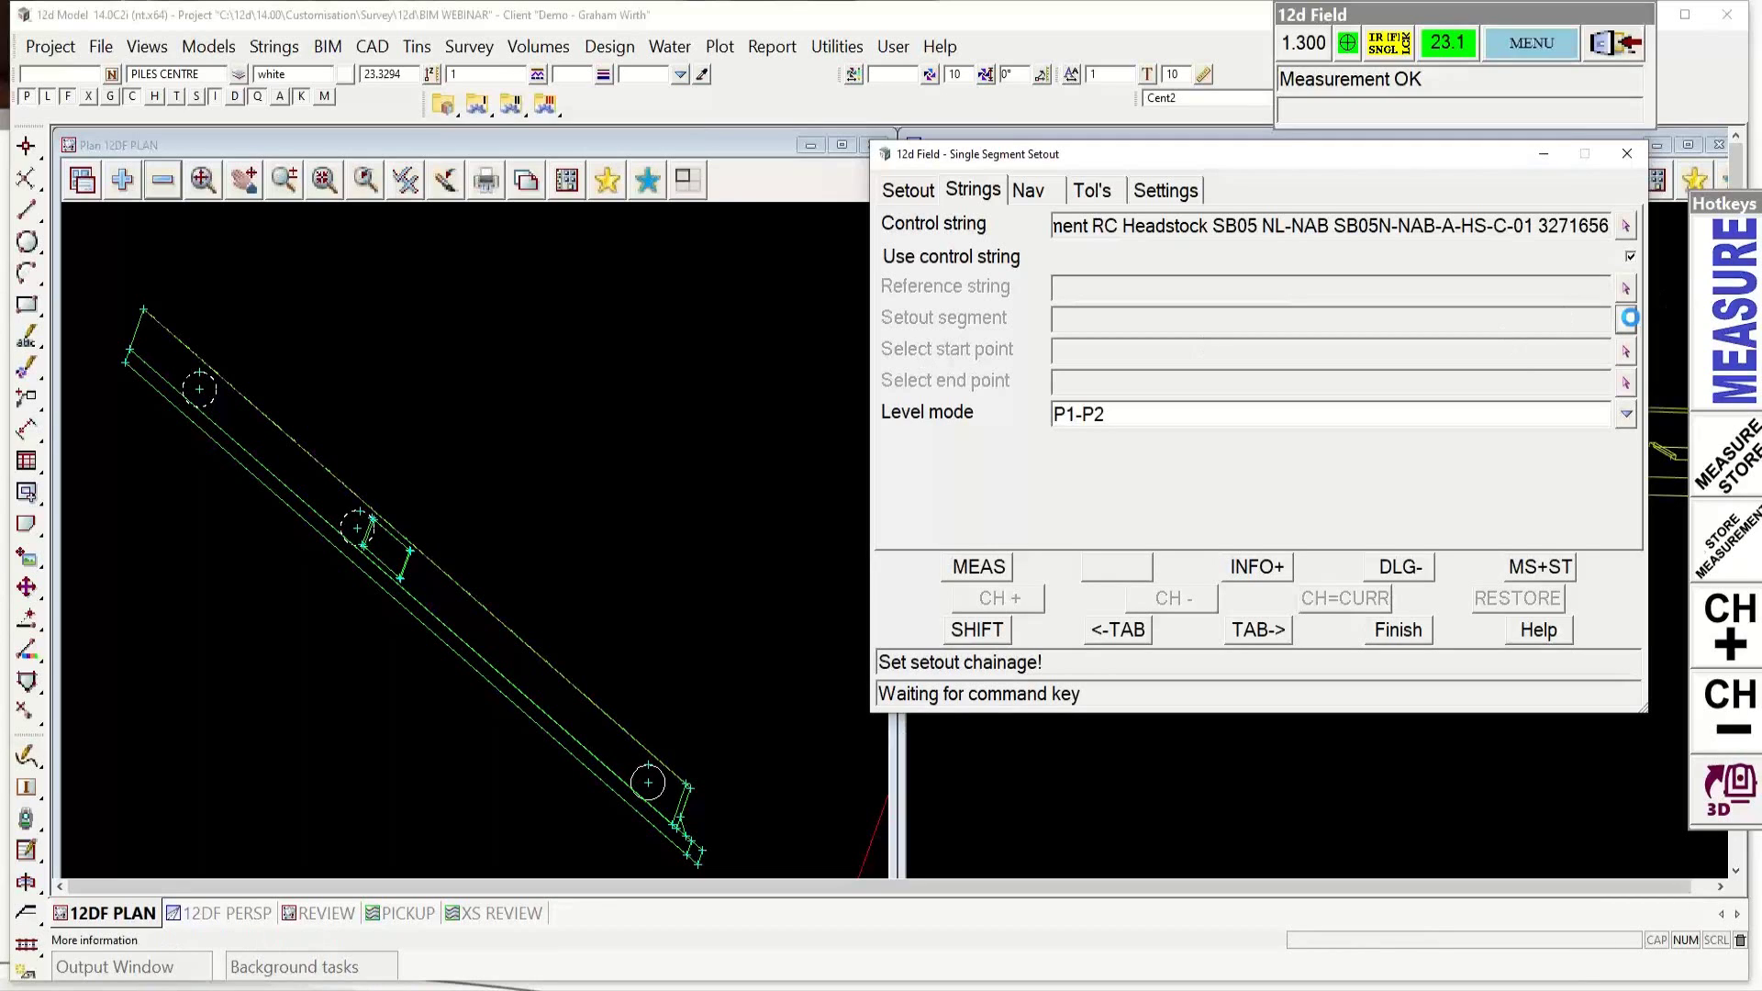
{"action": "left_click", "coordinate": [353, 498]}
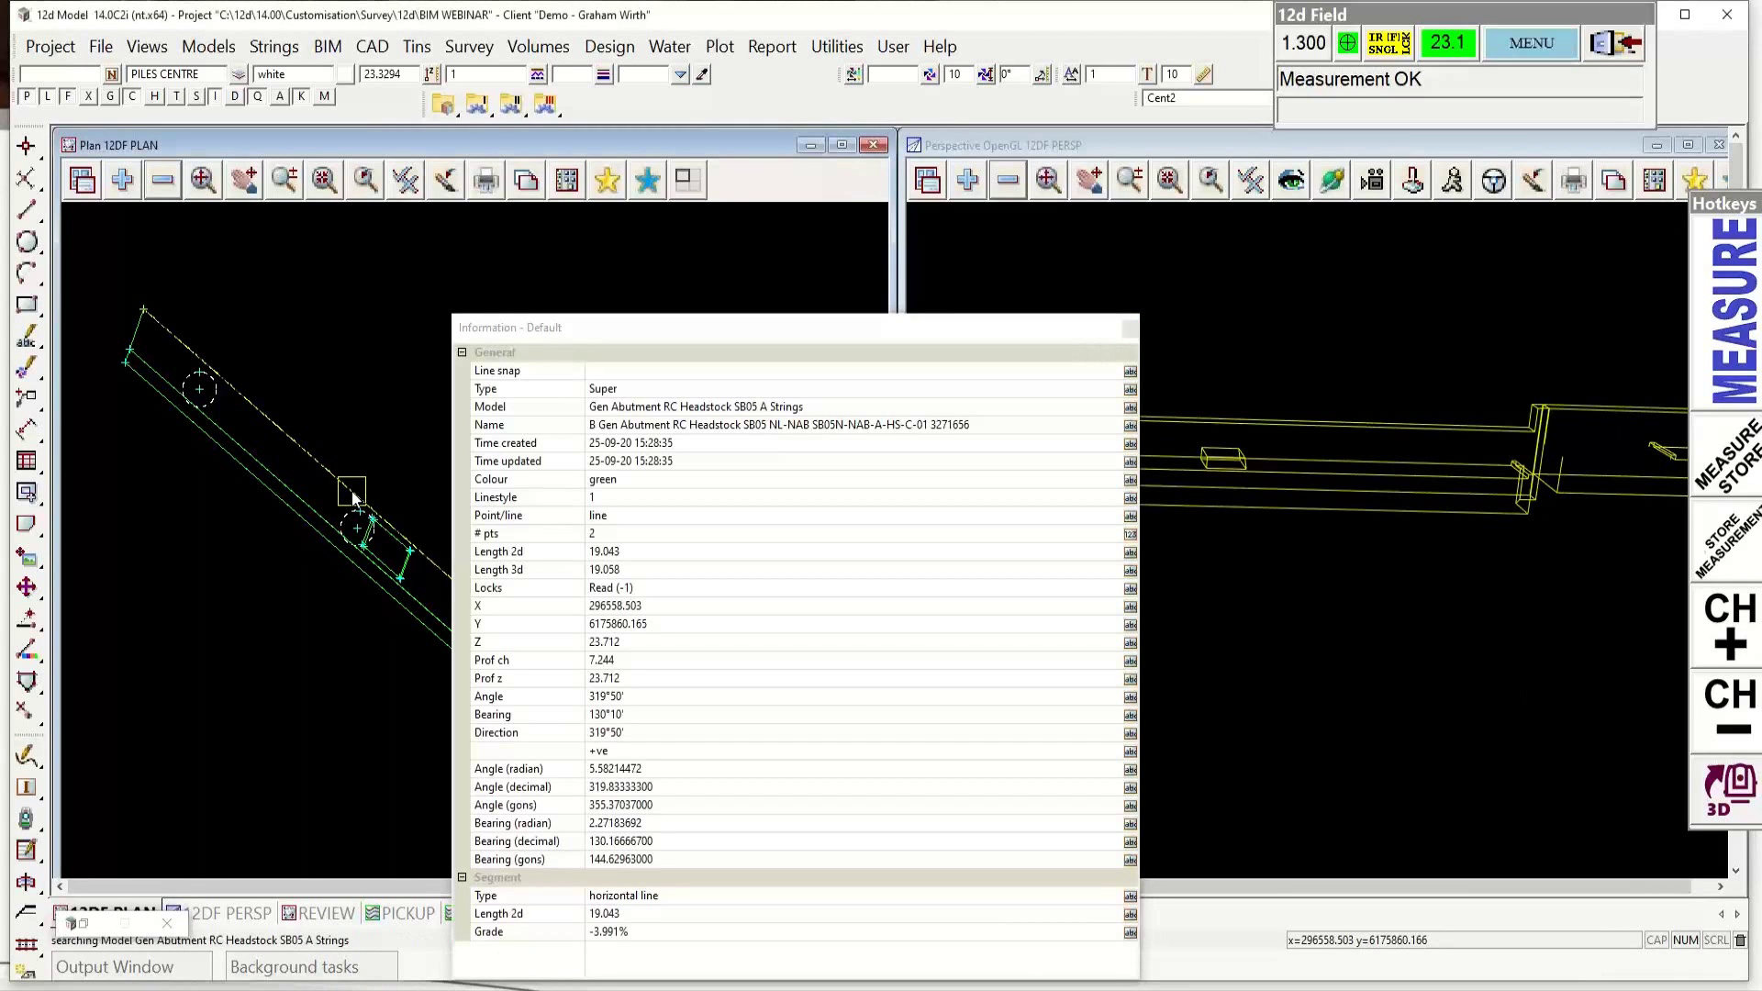
{"action": "middle_click", "coordinate": [352, 498]}
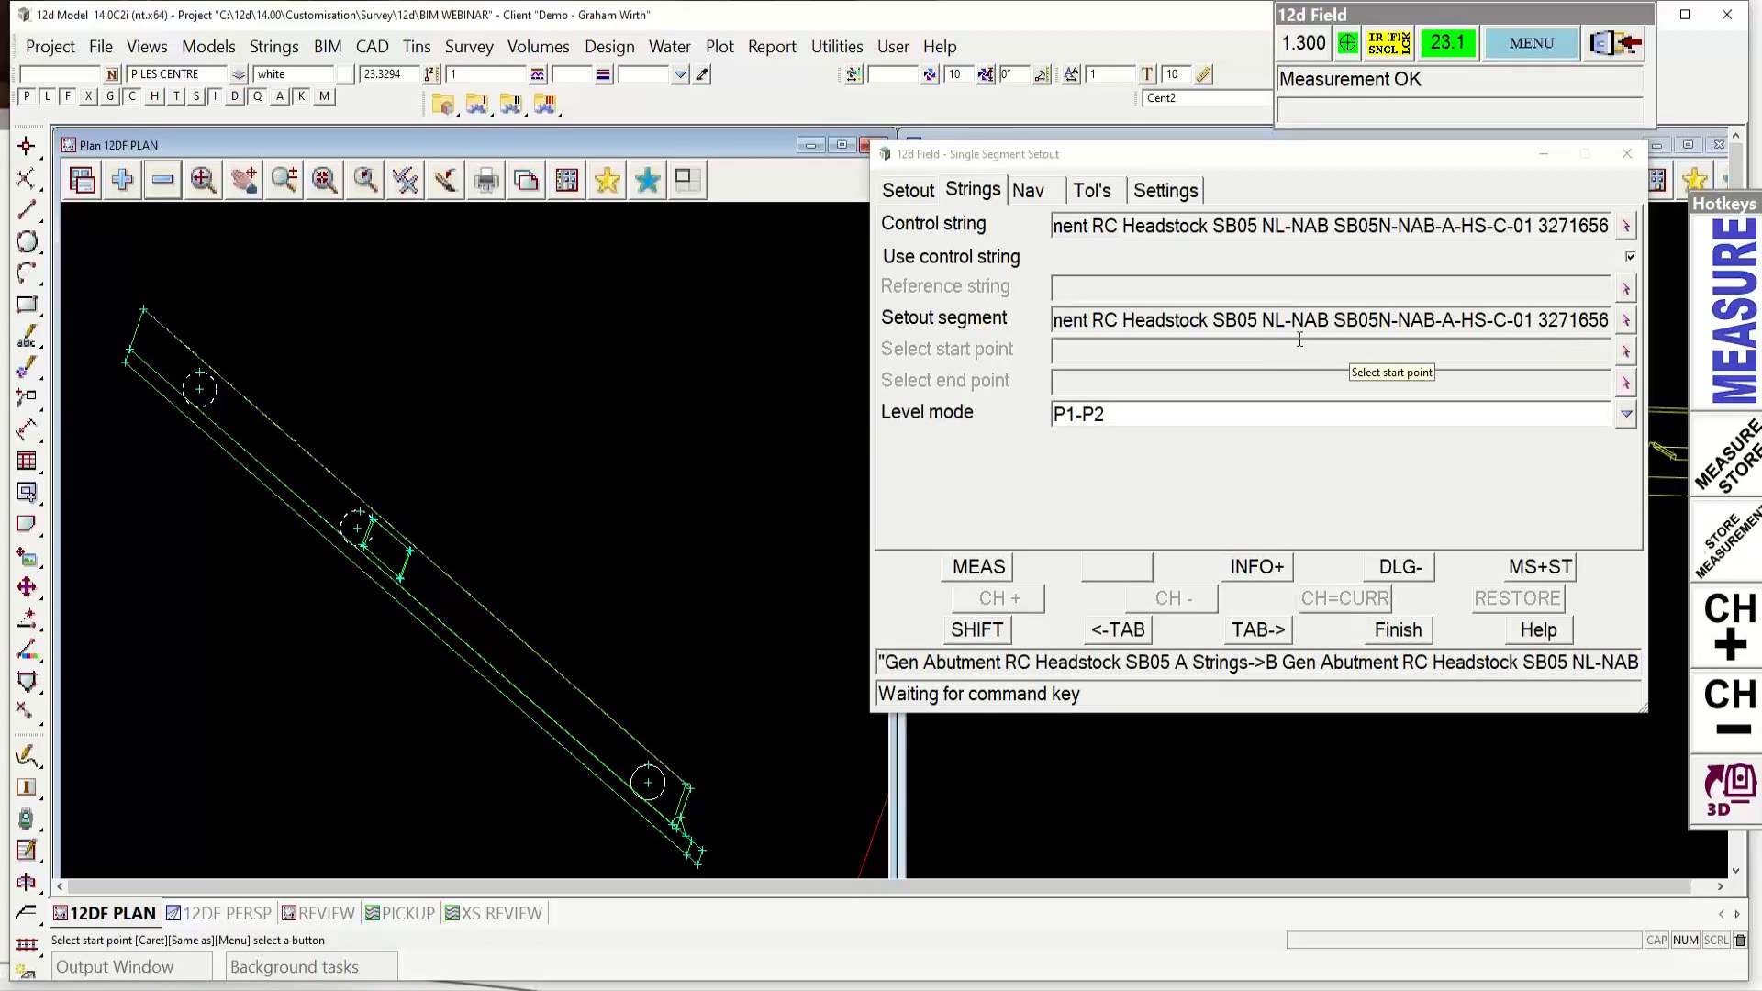
Step: Aim the instrument at a 3D position just outside the headstock's north-eastern edge in 12DF PLAN
{"action": "left_click", "coordinate": [936, 190]}
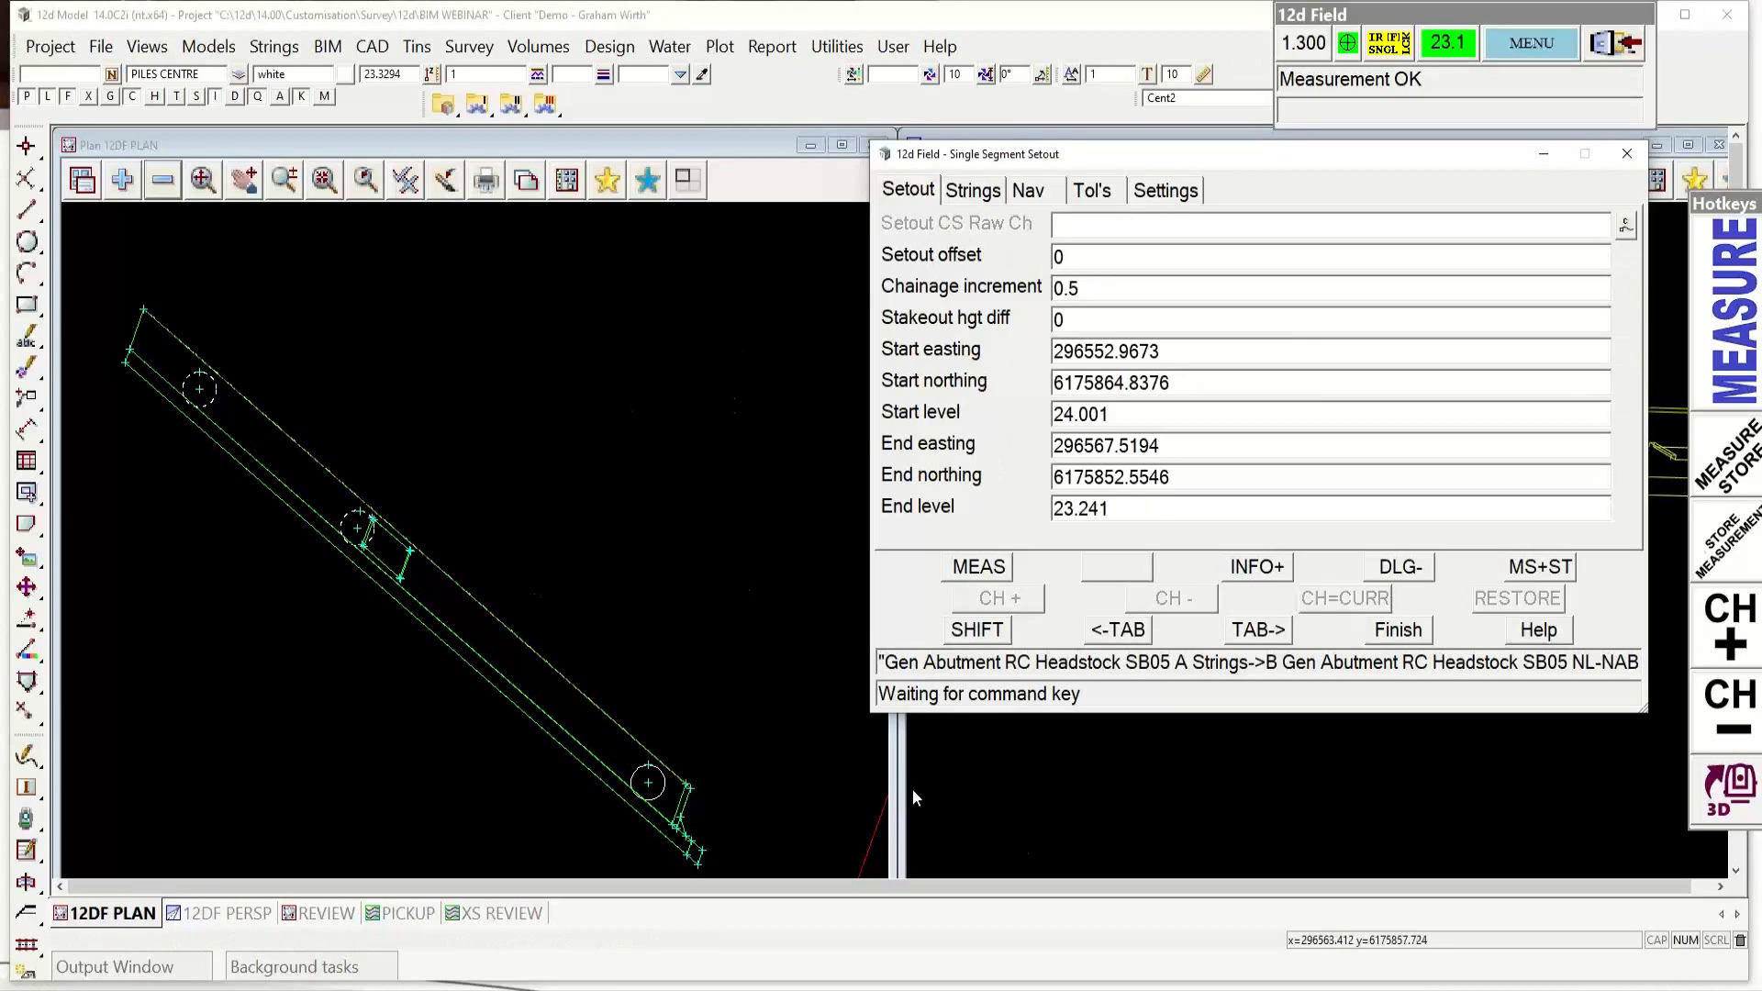
{"action": "left_click", "coordinate": [1743, 793]}
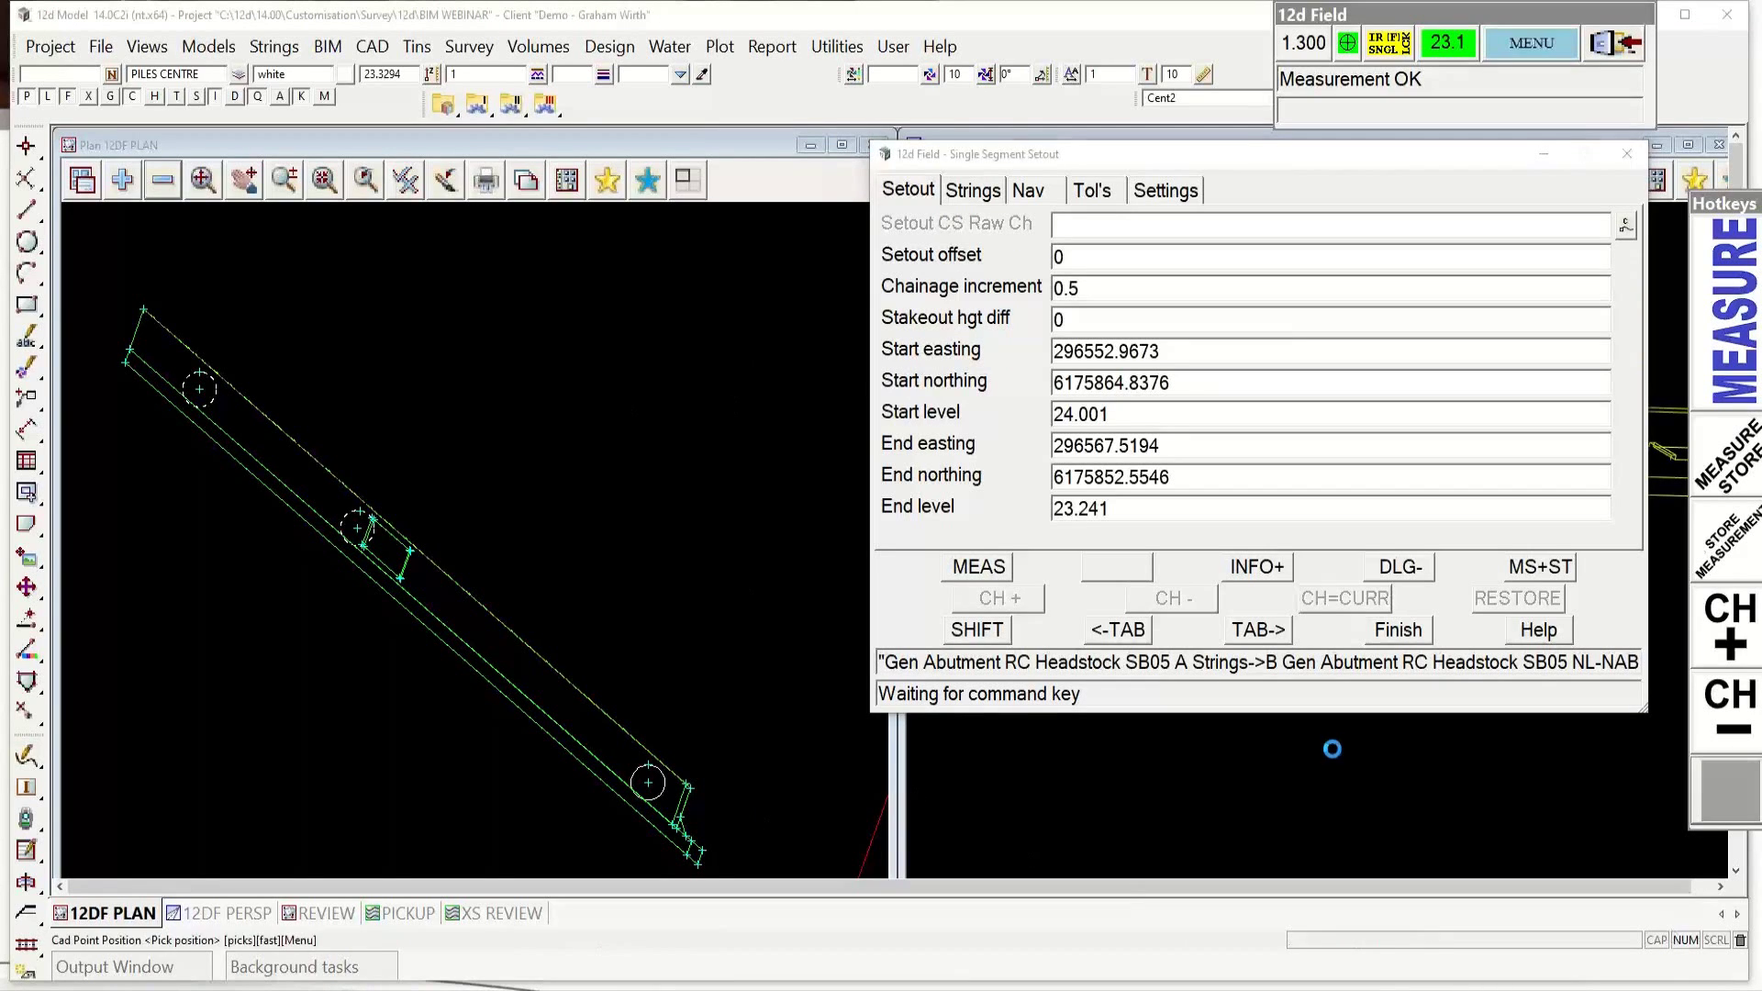
{"action": "left_click", "coordinate": [340, 449]}
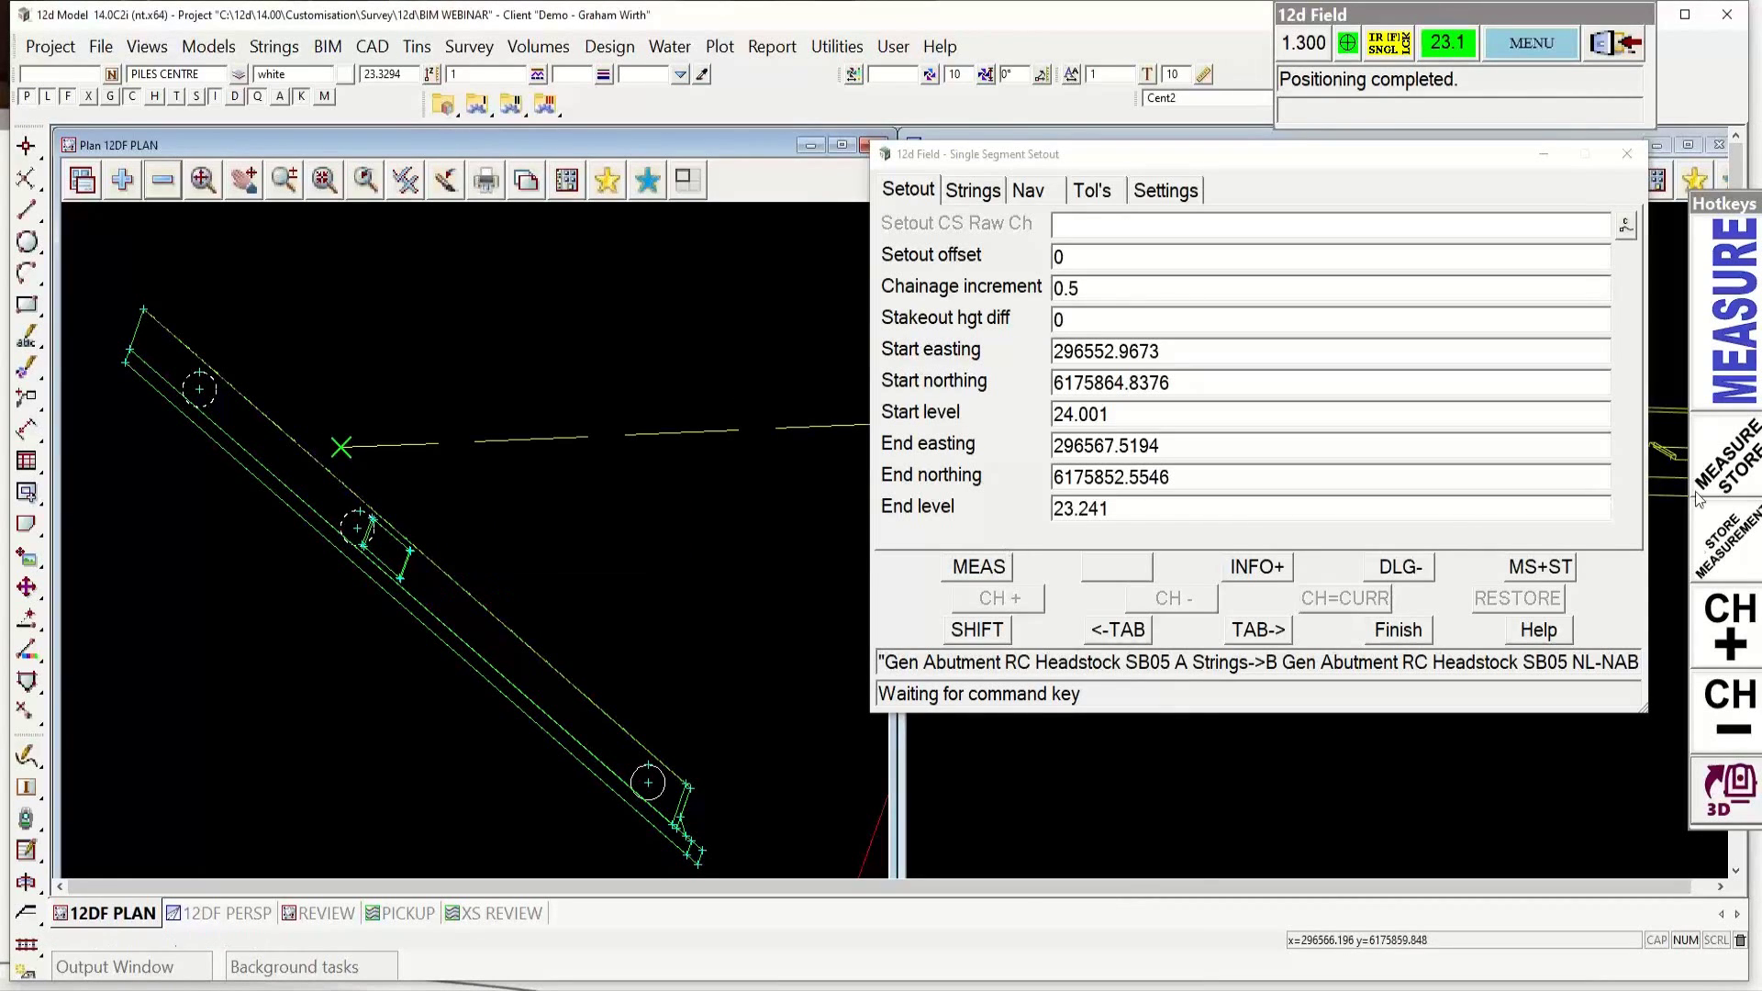
Step: Set the setout offset to 3 and the chainage increment to 0
{"action": "left_click", "coordinate": [1100, 258]}
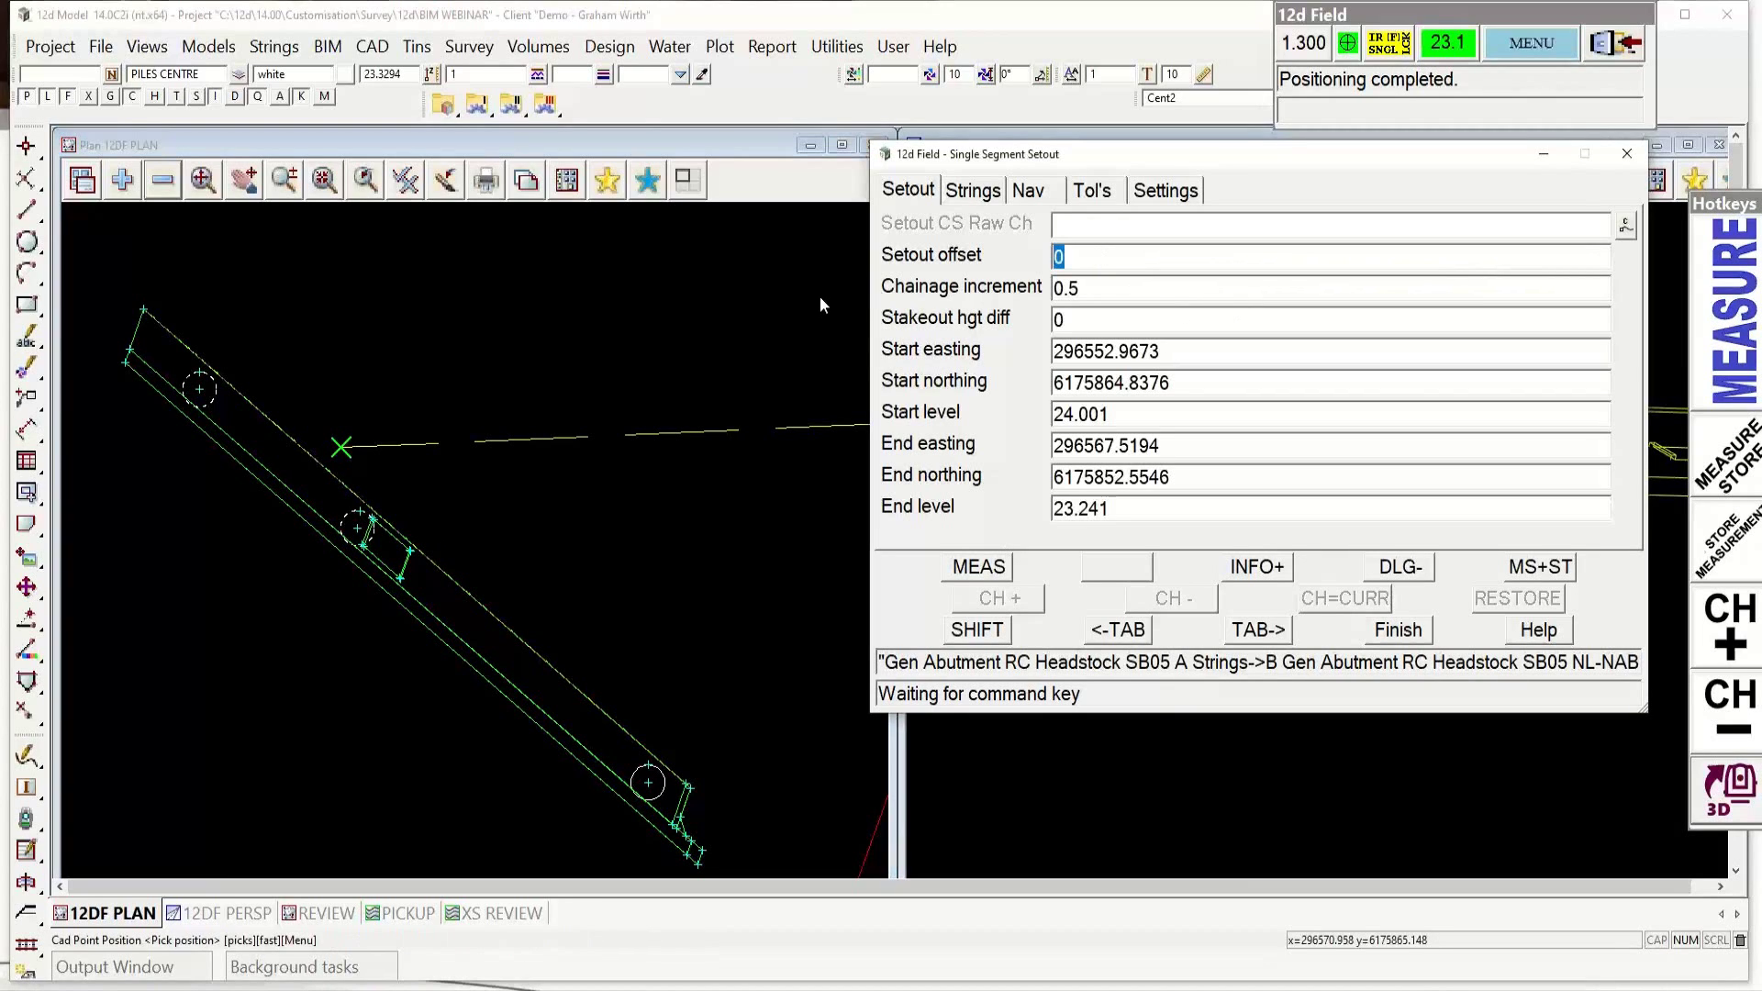
{"action": "type", "text": "3"}
{"action": "key", "text": "Return"}
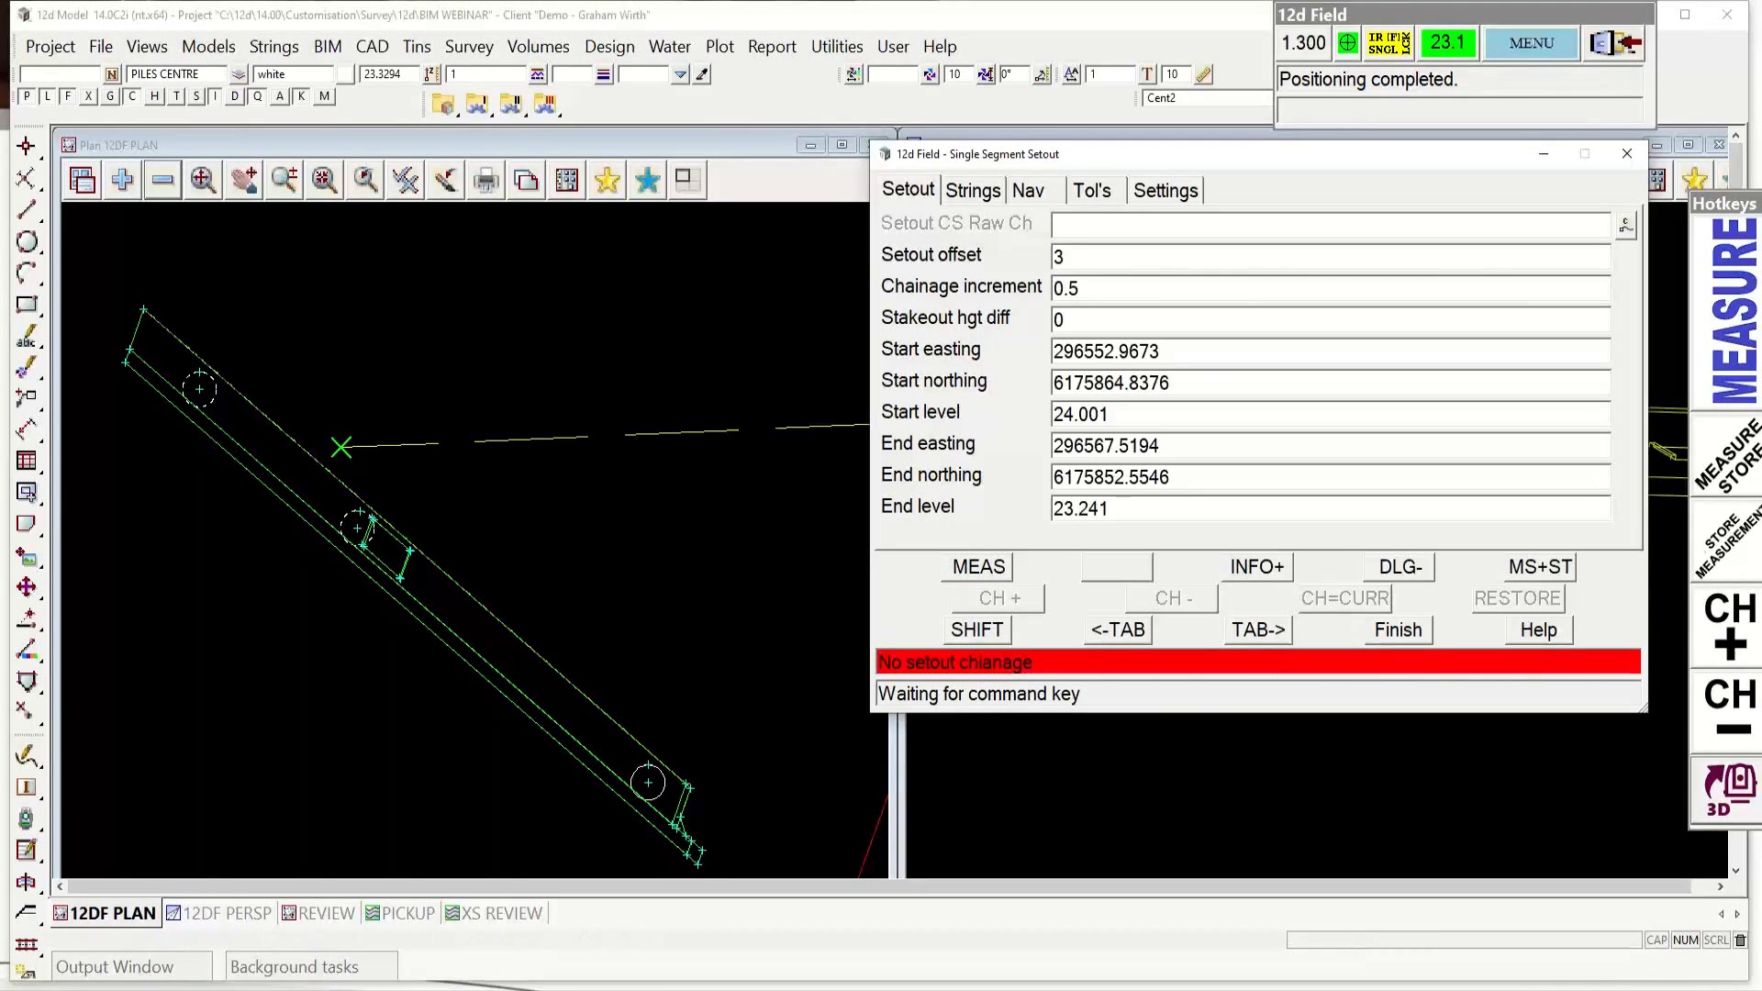
{"action": "left_click", "coordinate": [1113, 292]}
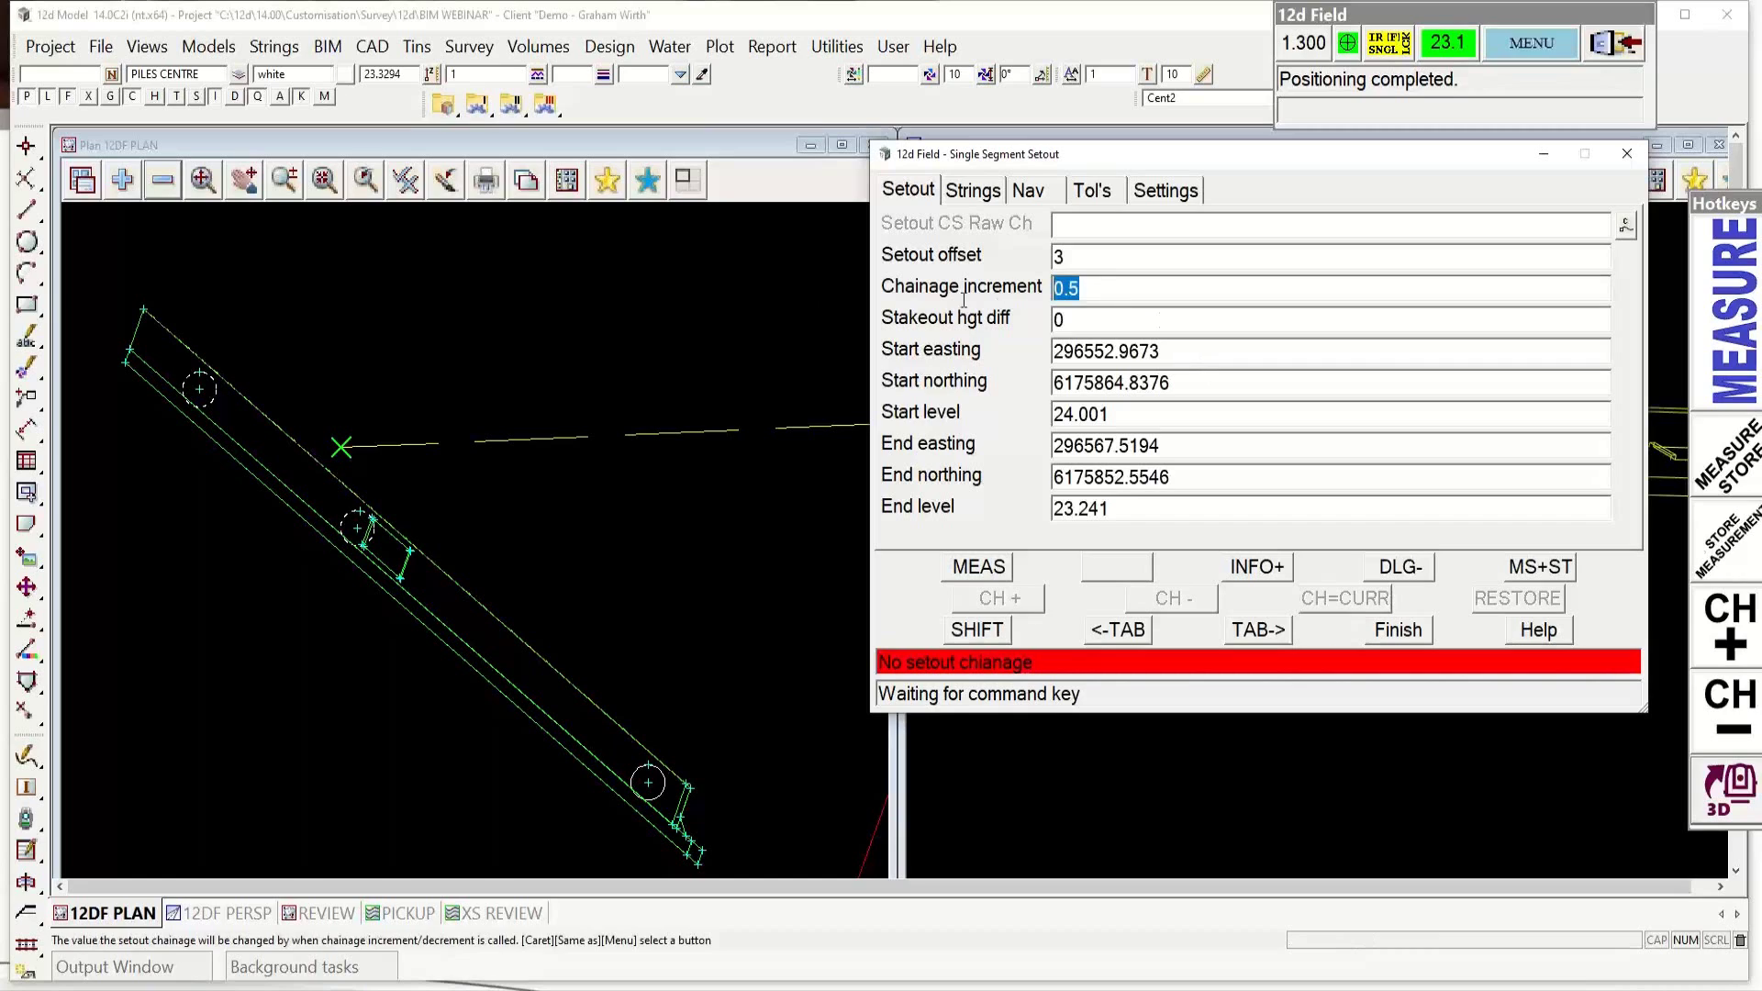
{"action": "type", "text": "0"}
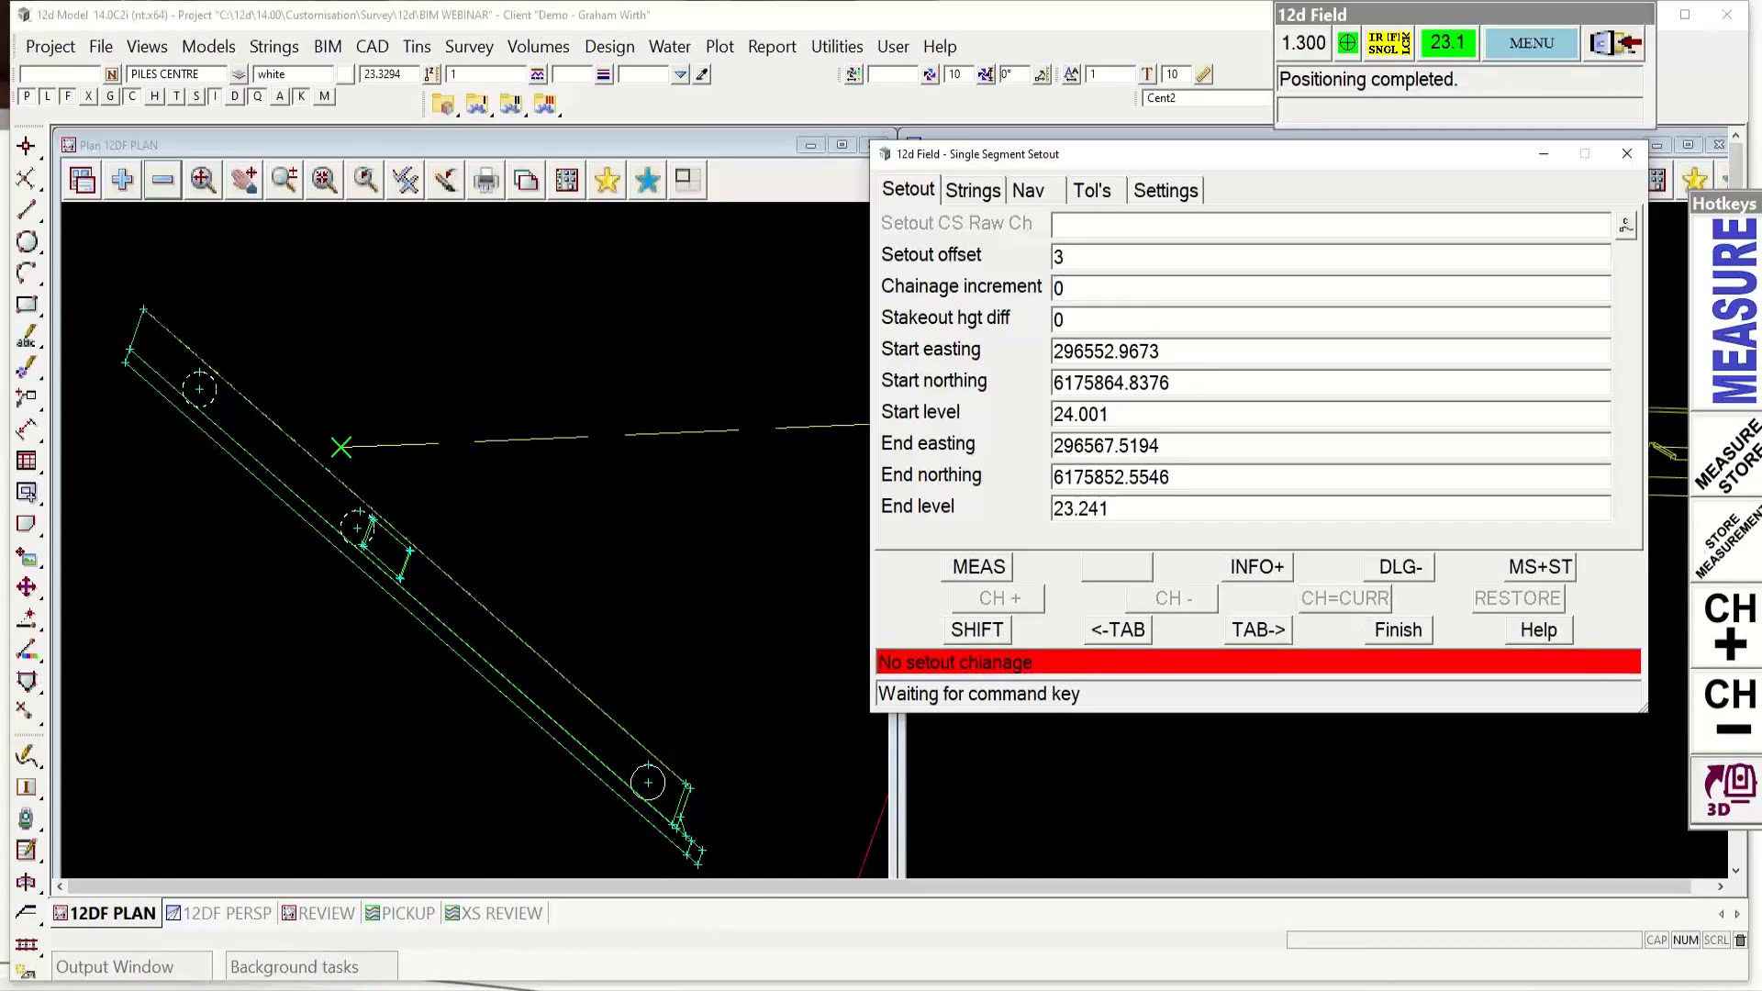
{"action": "key", "text": "Return"}
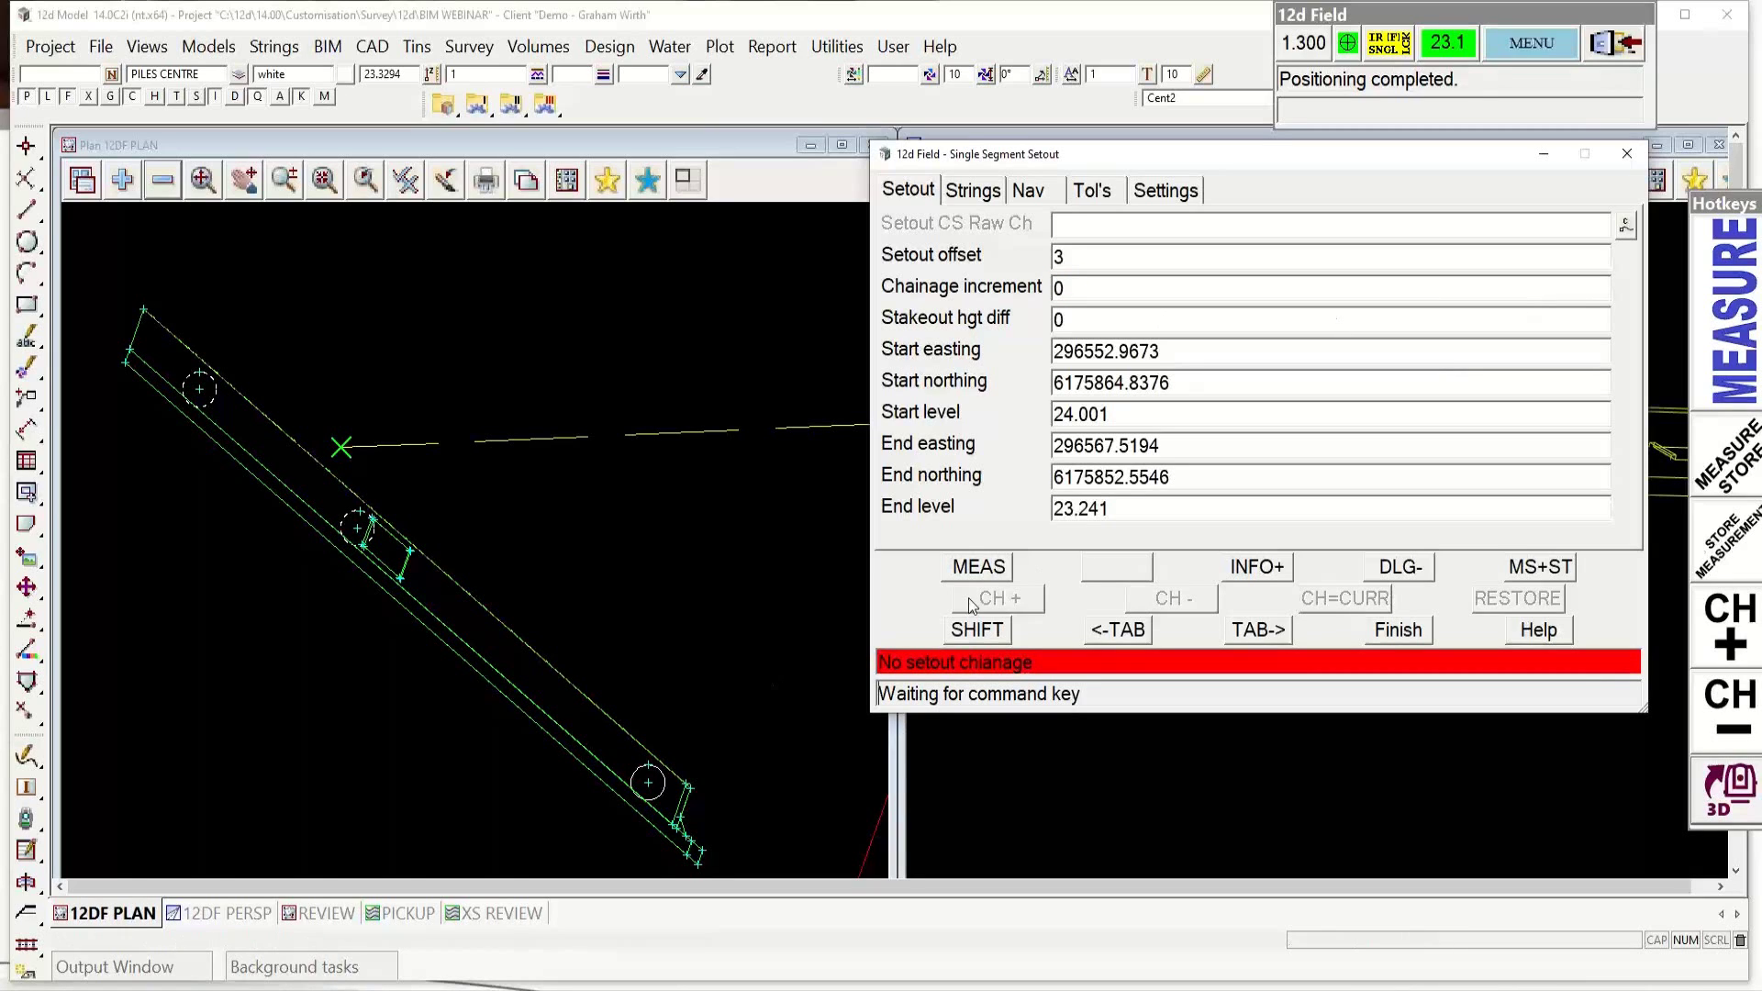
Step: Measure the aimed point at target height 1.3 and set up the setout for chainage 3 at offset 0
{"action": "left_click", "coordinate": [979, 565]}
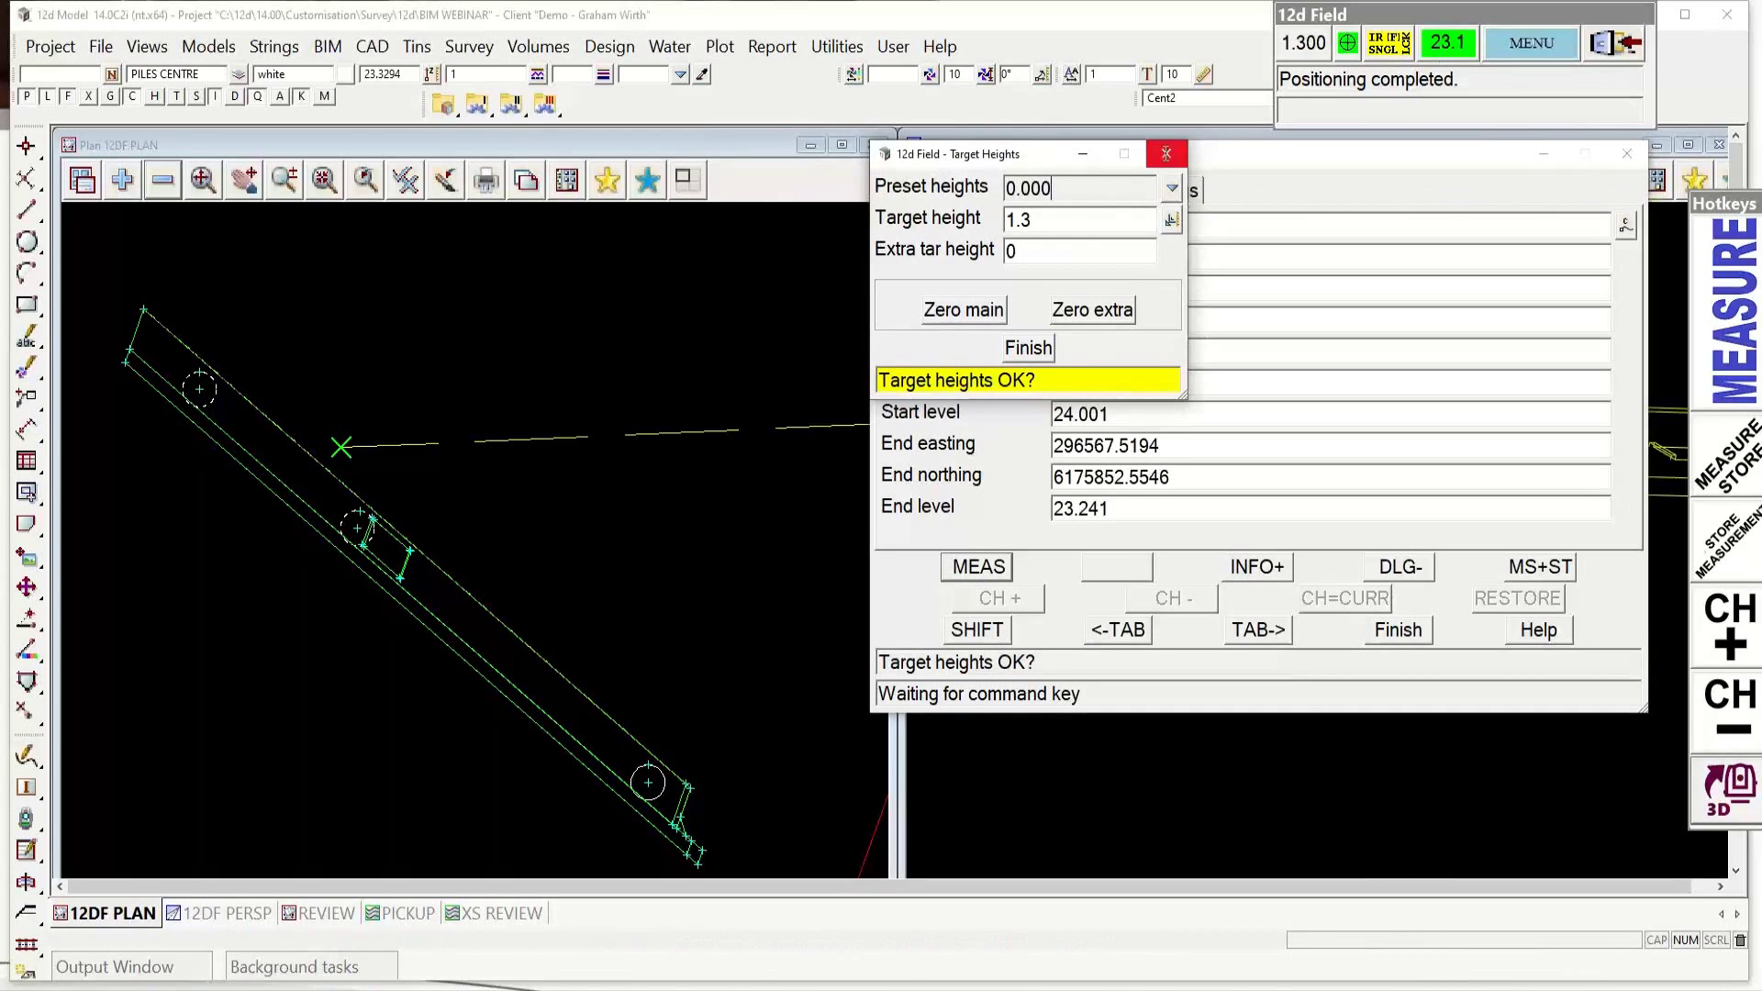
{"action": "left_click", "coordinate": [1166, 153]}
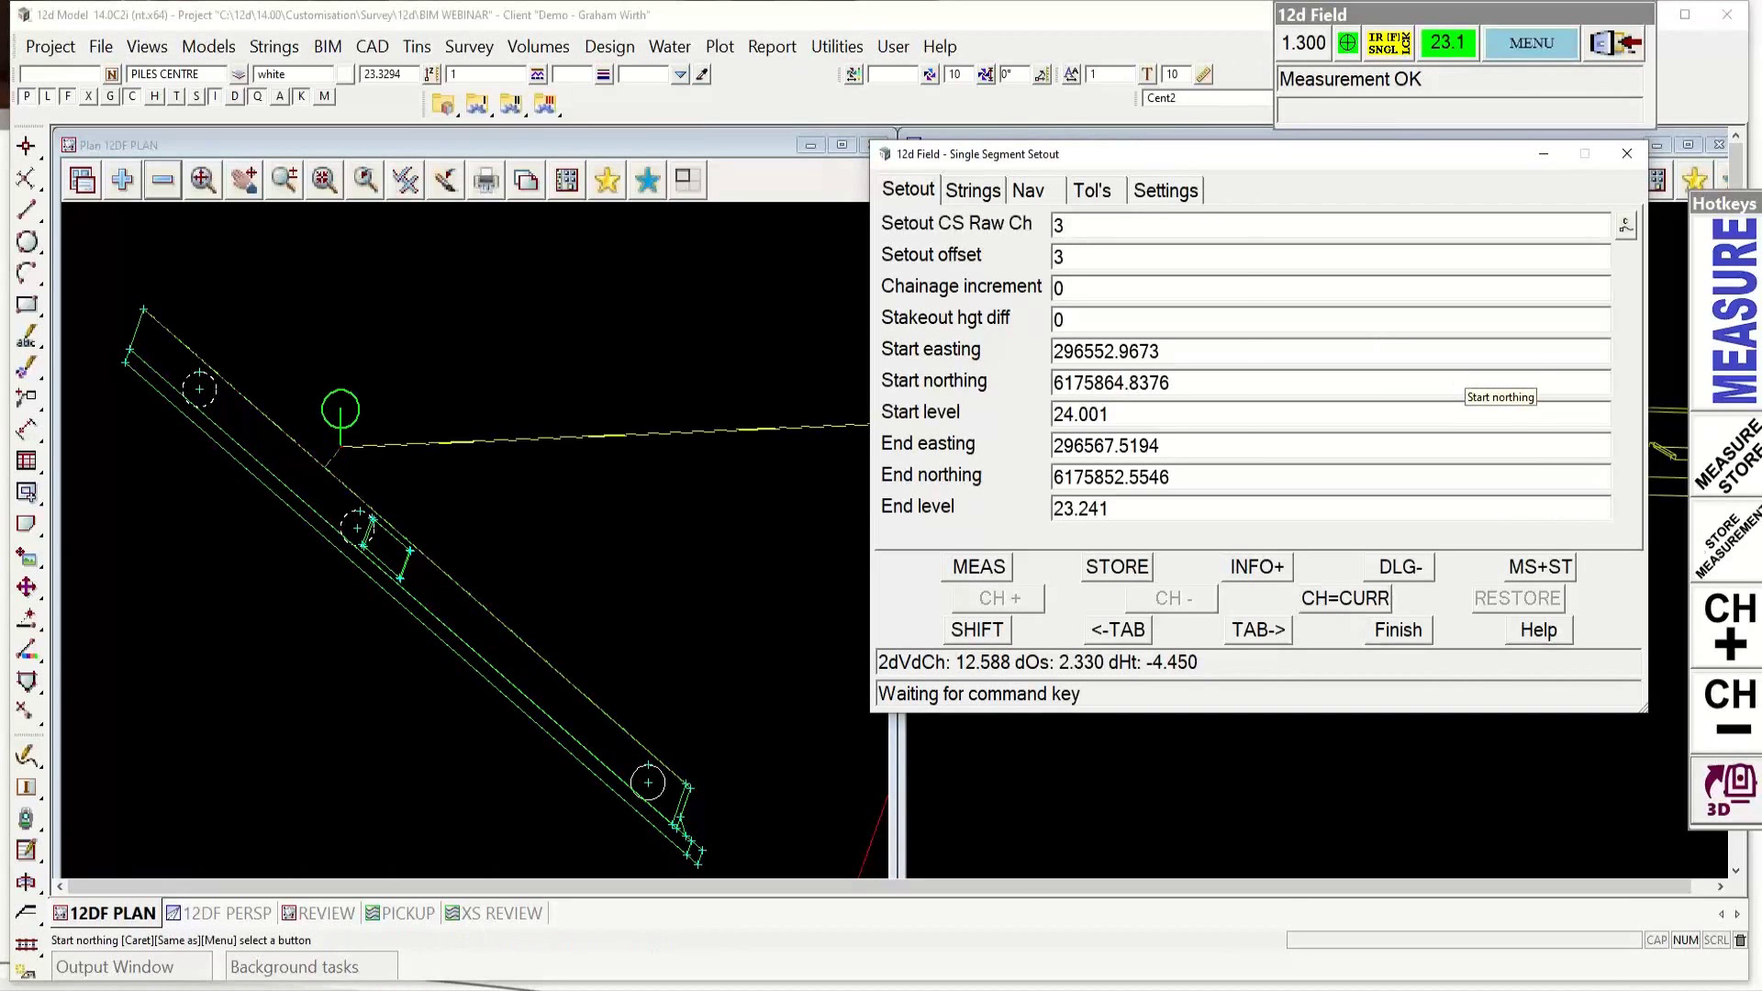
{"action": "left_click", "coordinate": [1020, 260]}
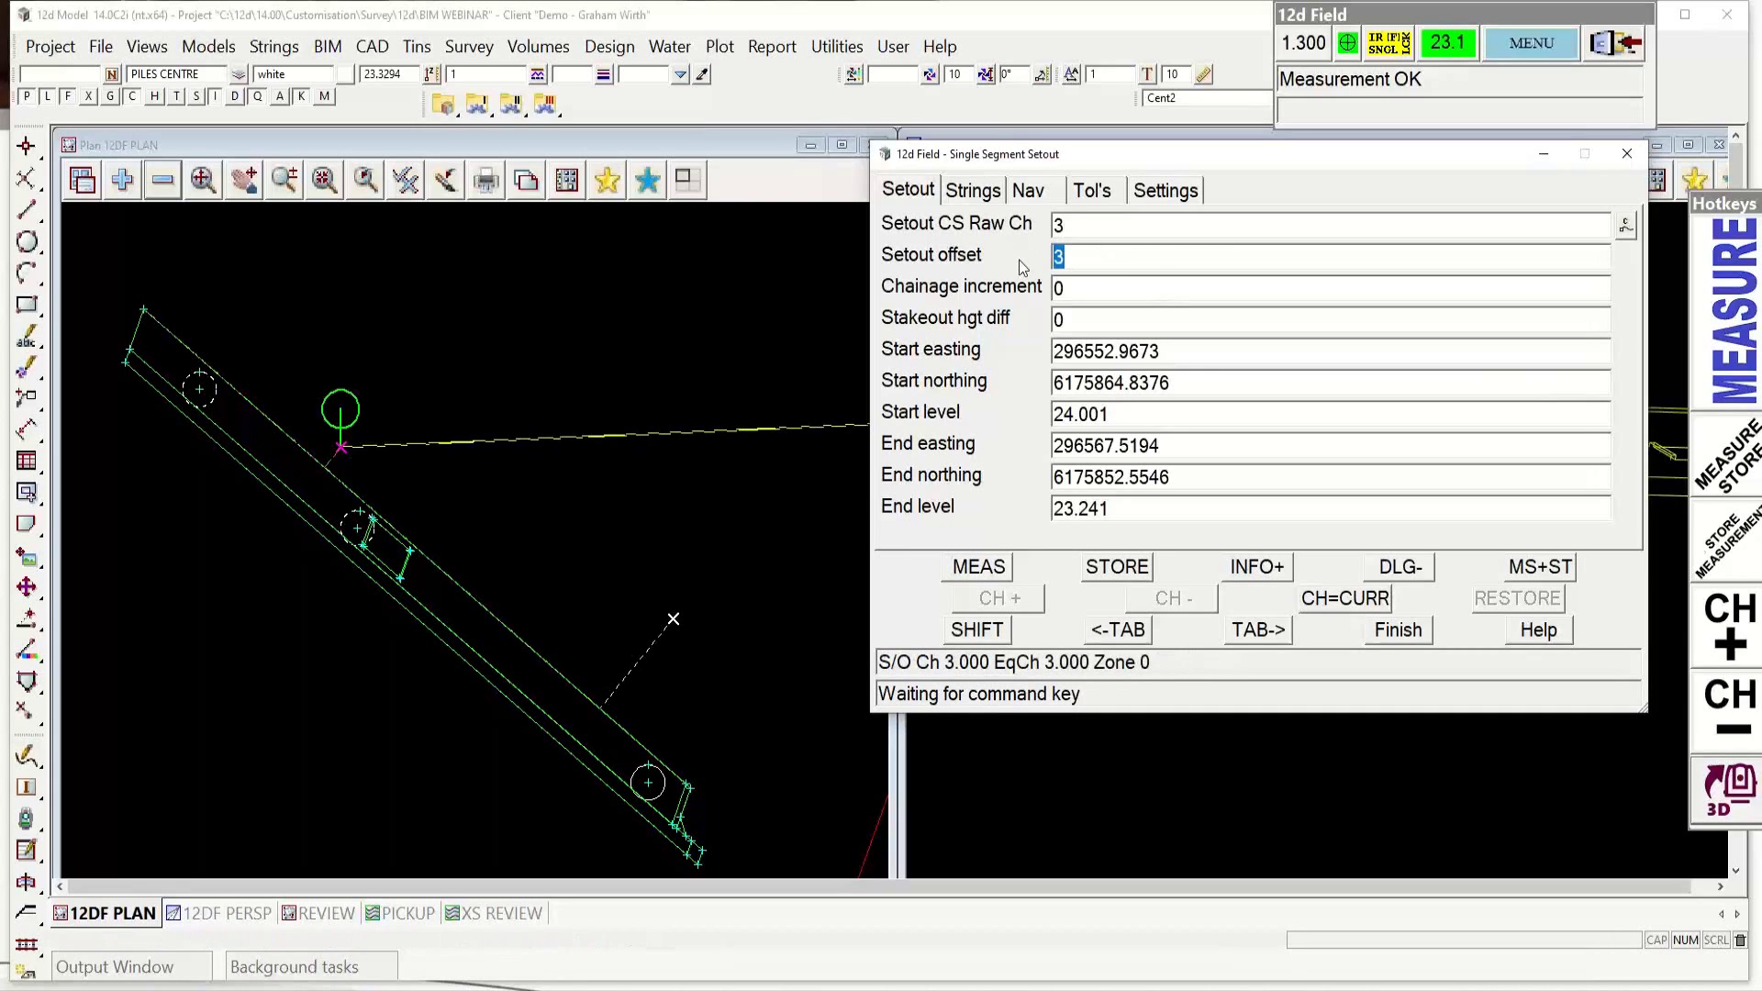
{"action": "type", "text": "0"}
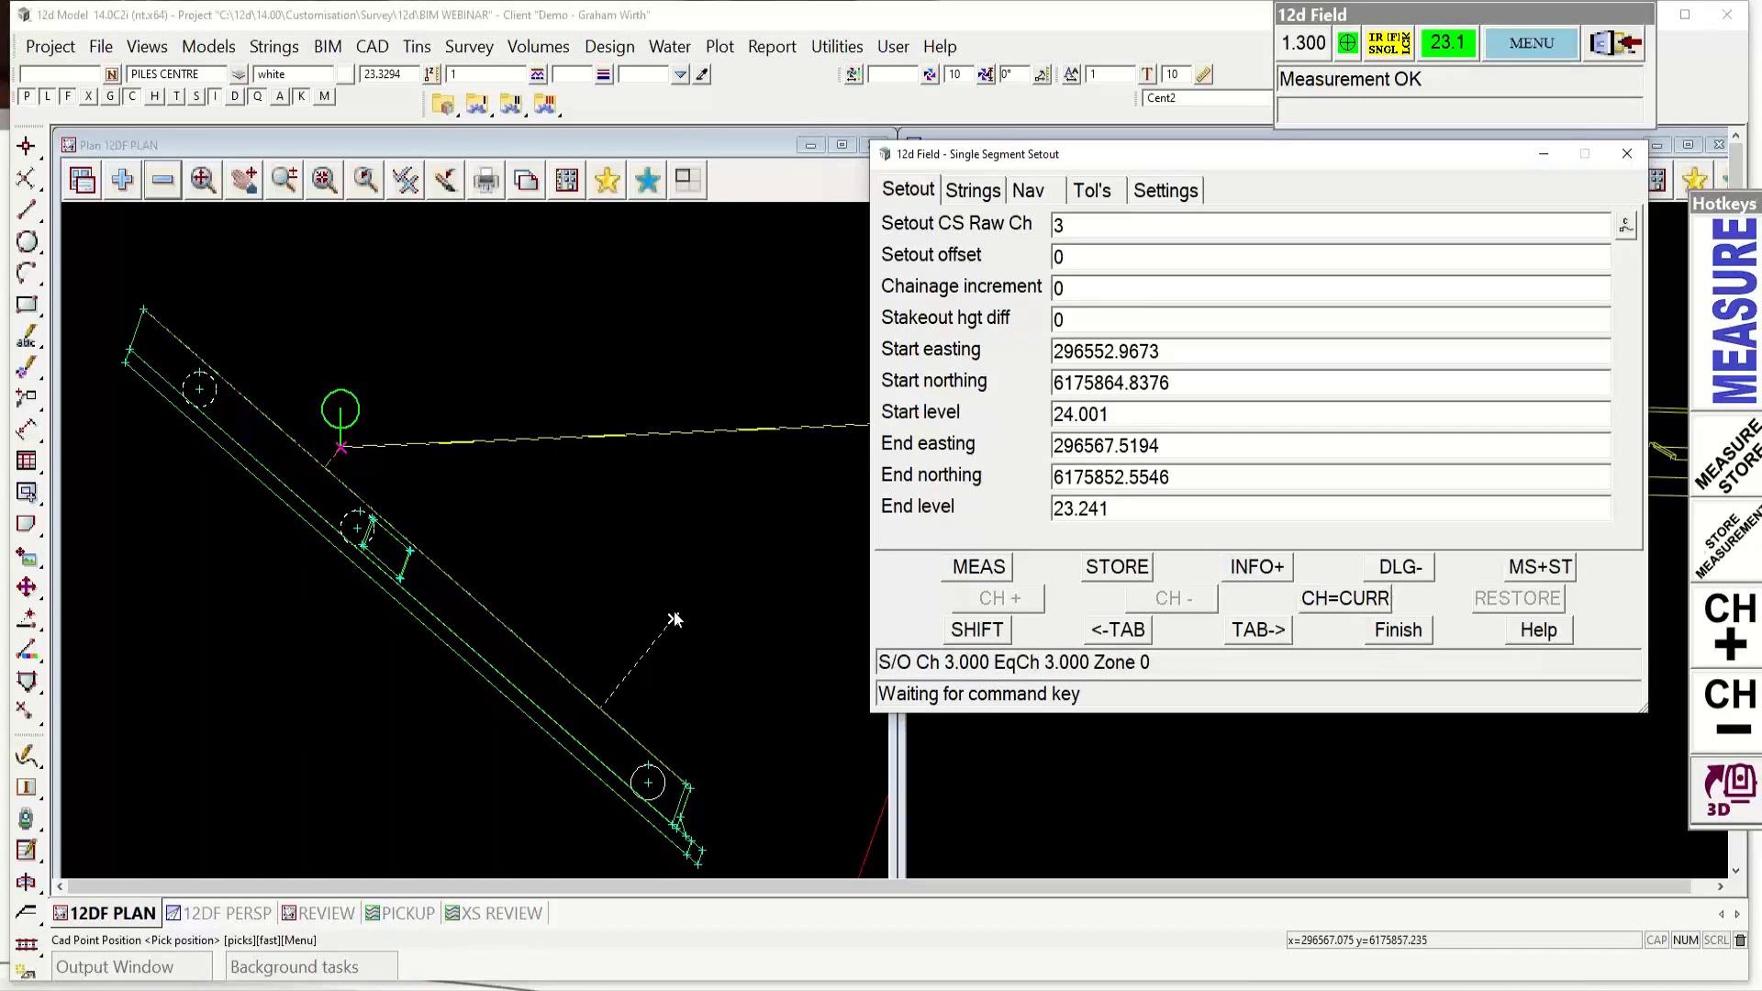
Step: Try to pick a new setout chainage on the headstock edge beside the measured point
{"action": "left_click", "coordinate": [1625, 228]}
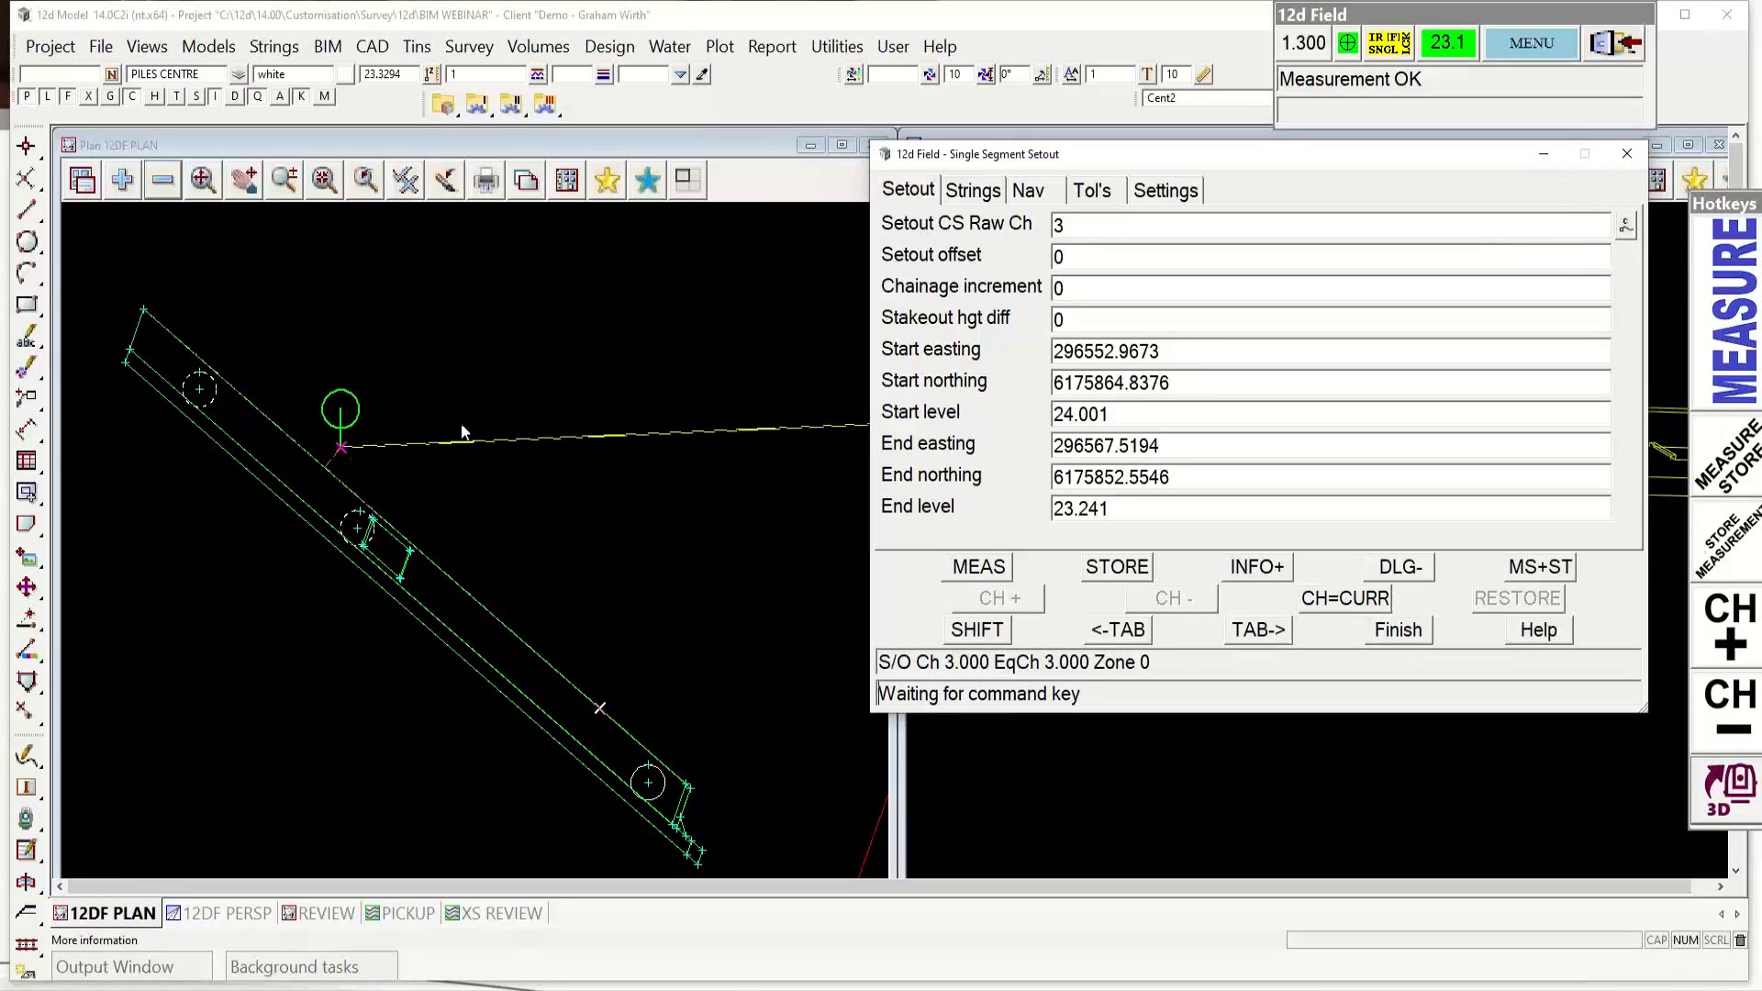
{"action": "left_click", "coordinate": [291, 438]}
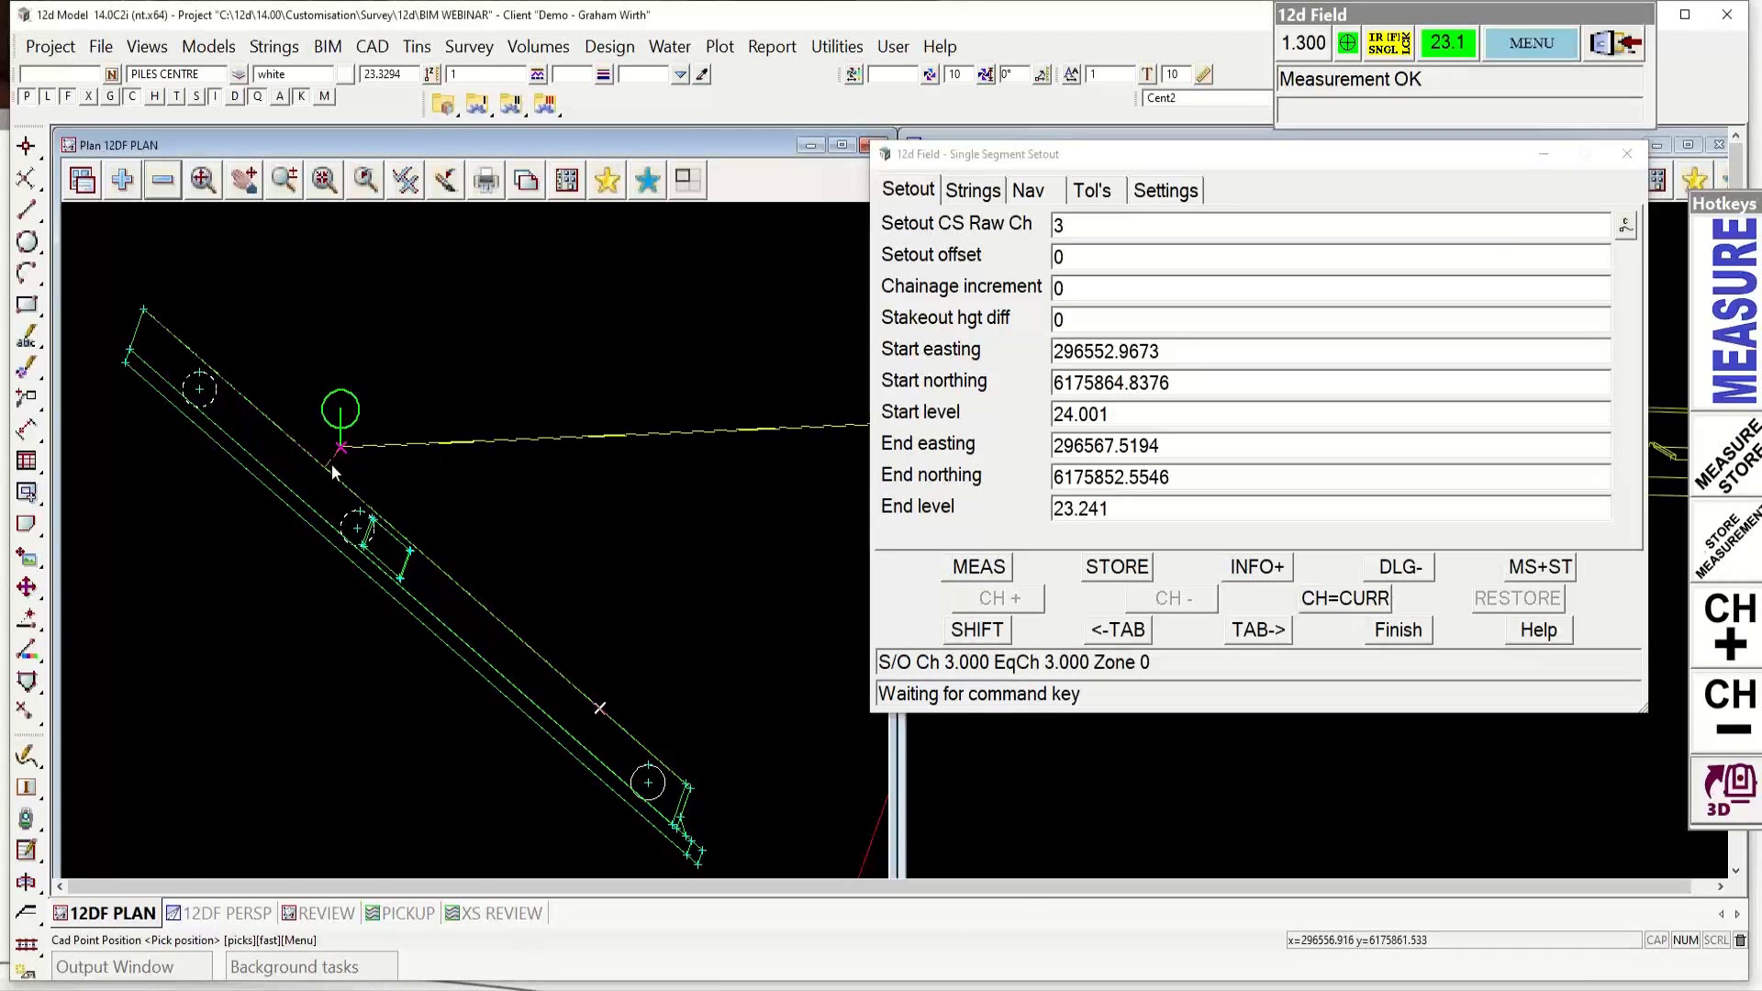
{"action": "left_click", "coordinate": [327, 460]}
{"action": "left_click", "coordinate": [311, 453]}
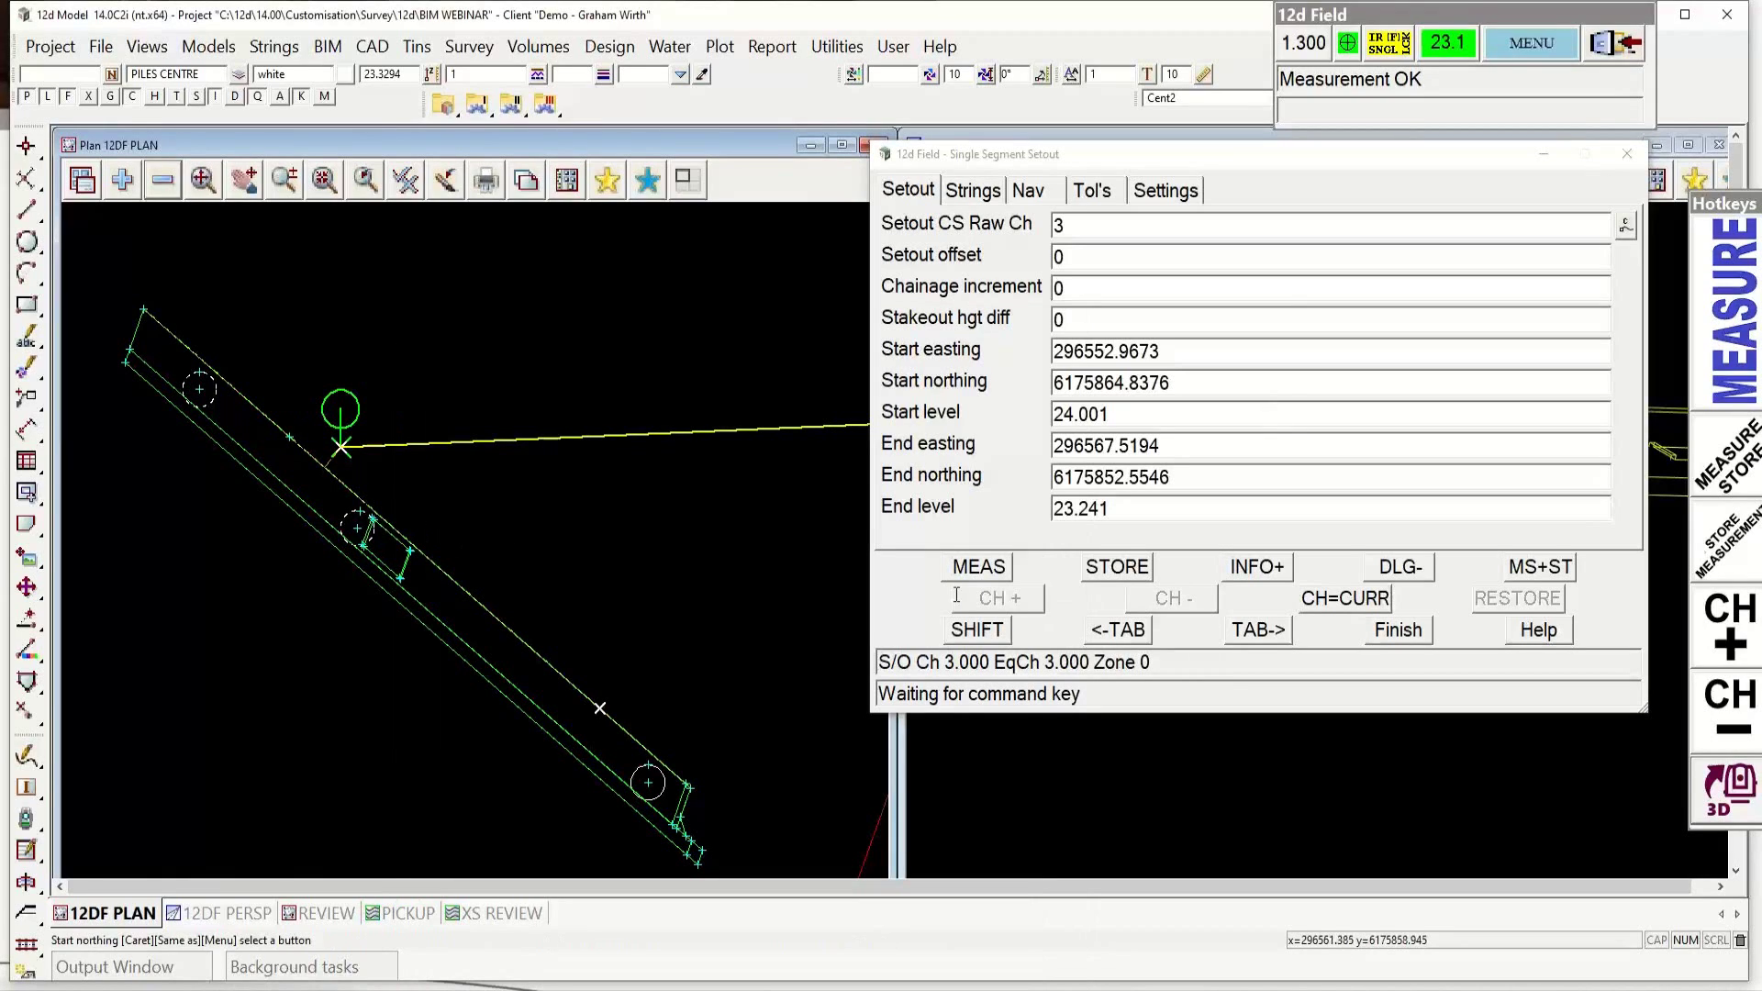
Step: Remeasure the point and pick the setout chainage on the headstock edge beside it, at about 12.68
{"action": "left_click", "coordinate": [975, 568]}
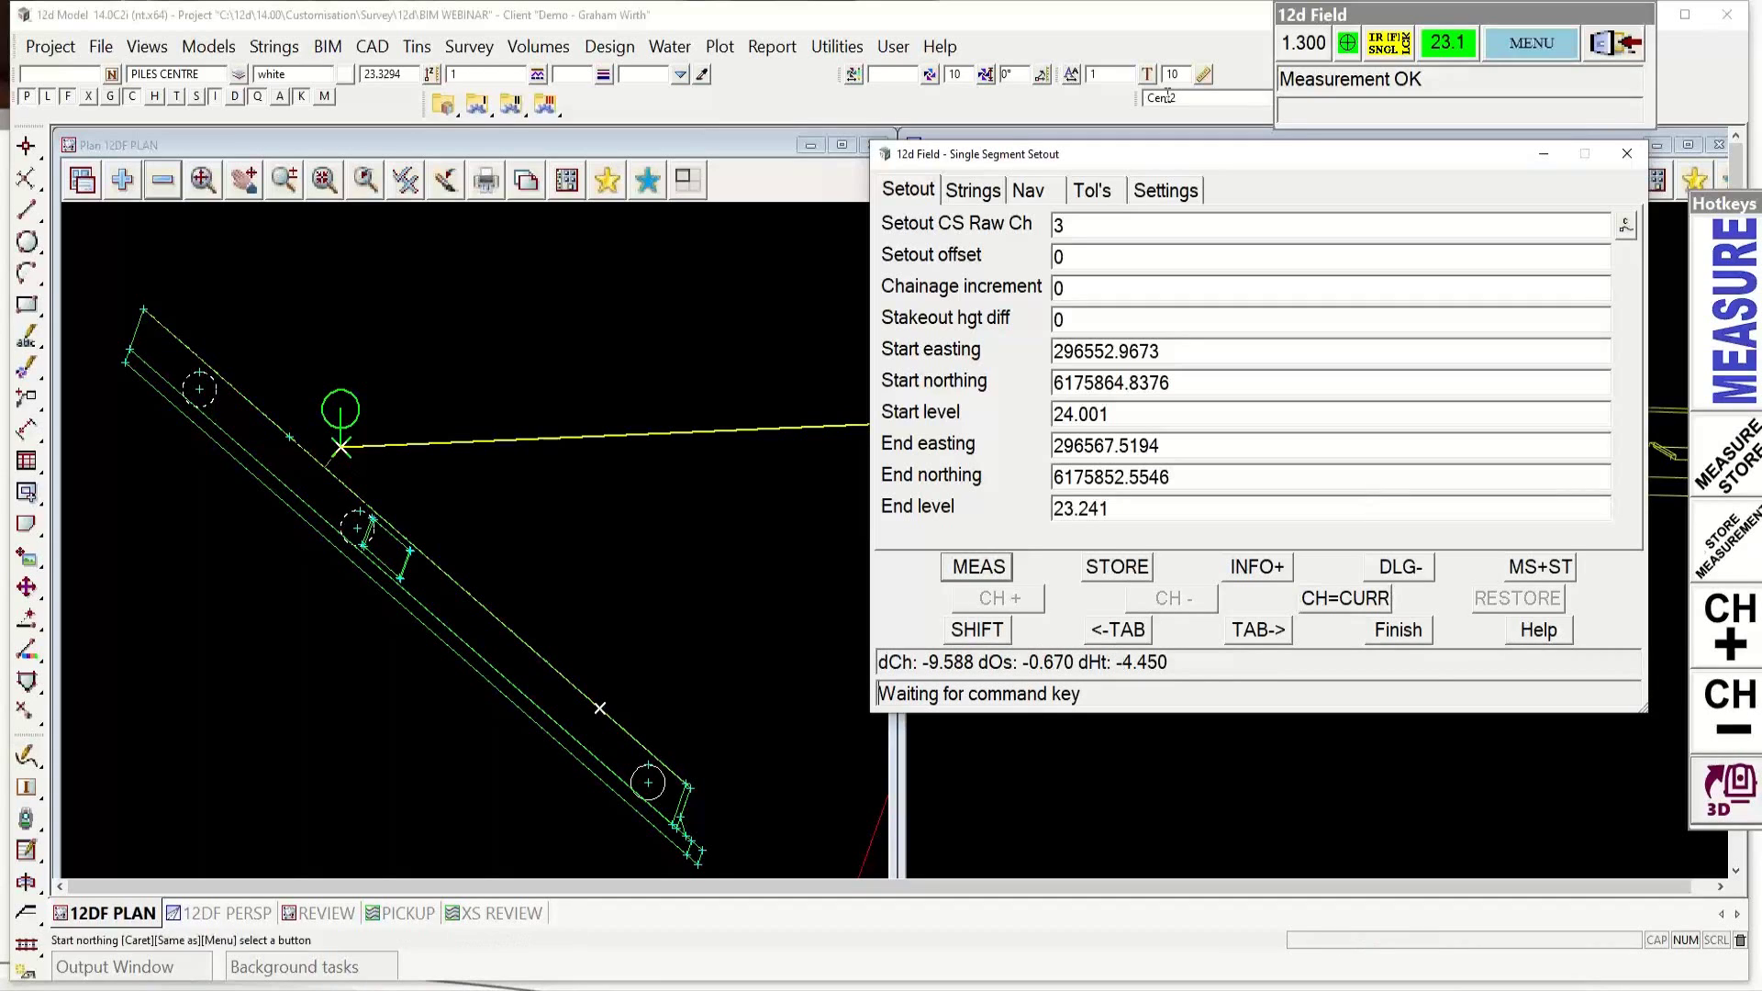
{"action": "left_click", "coordinate": [1625, 223]}
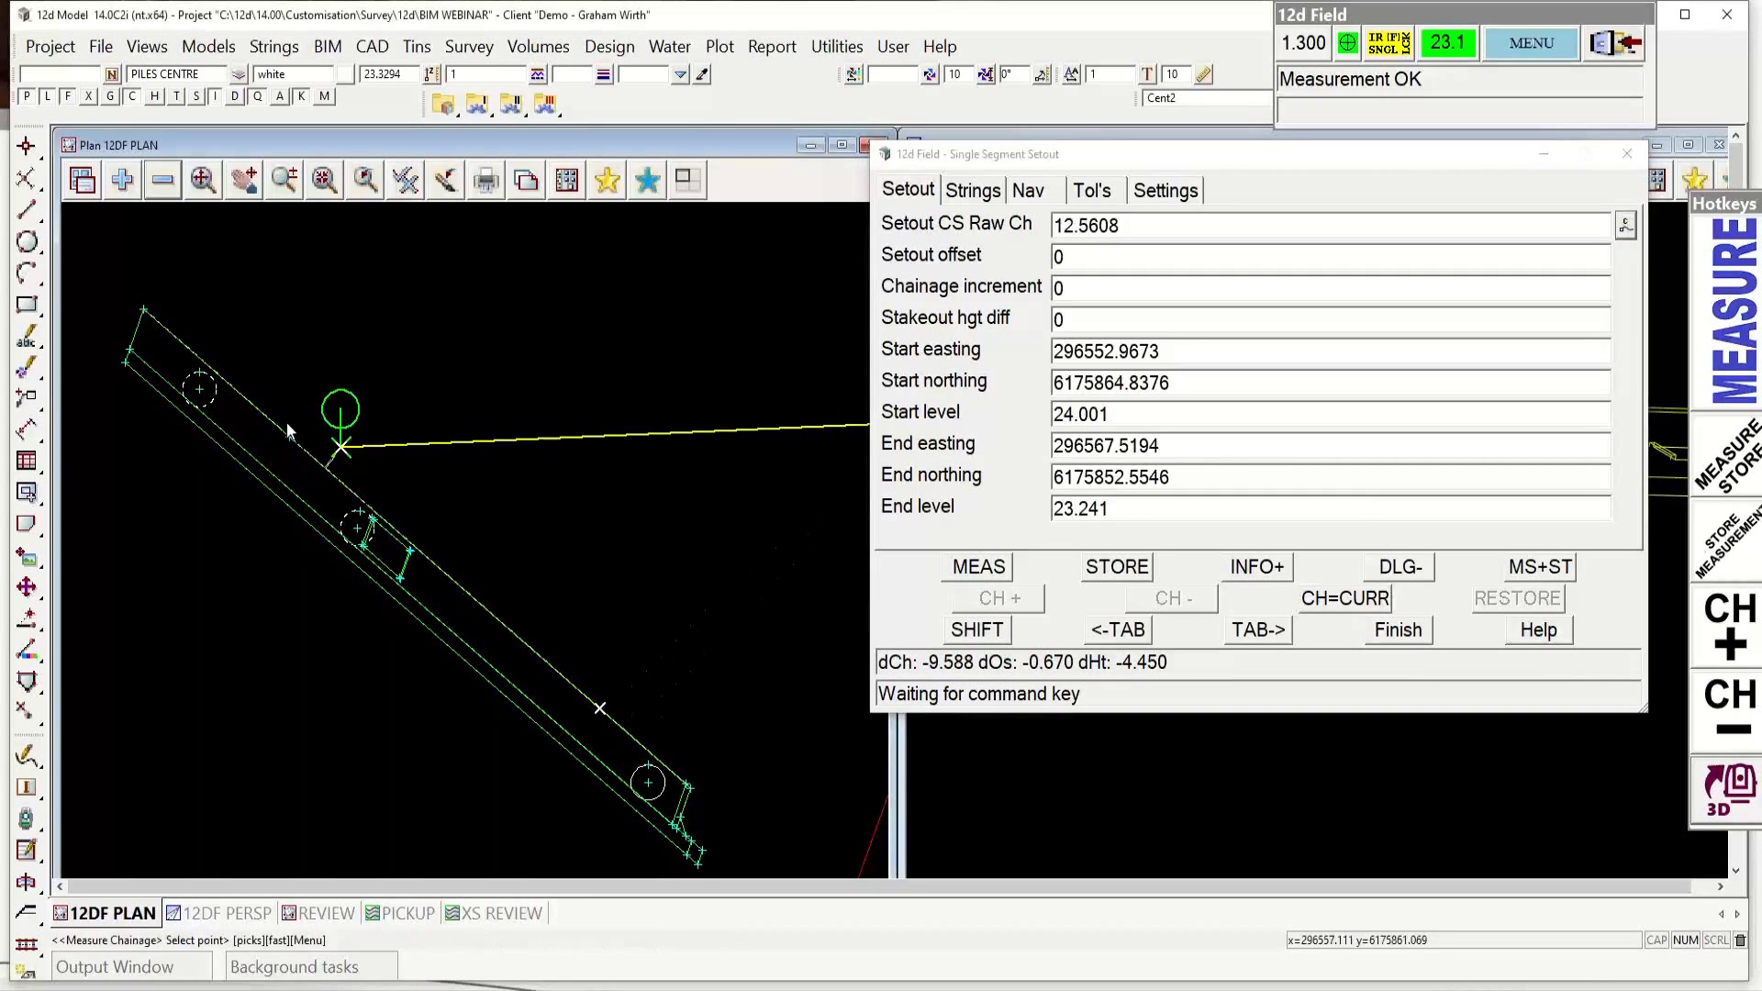
{"action": "left_click", "coordinate": [323, 472]}
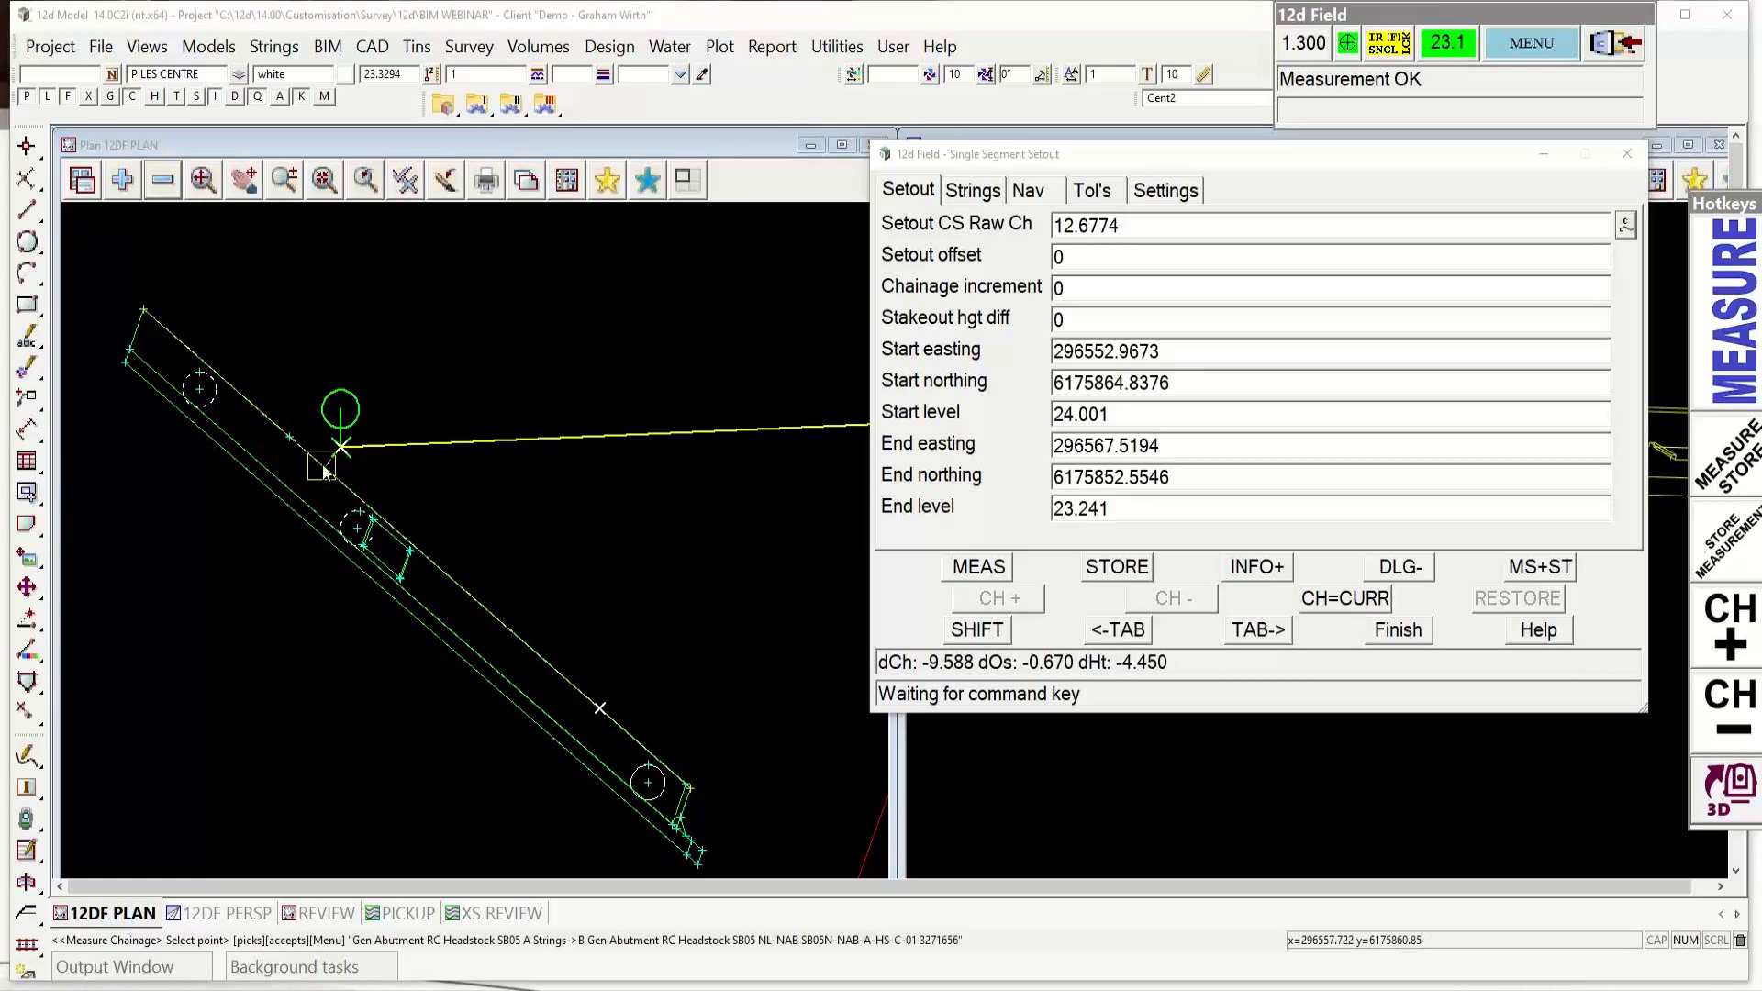
{"action": "left_click", "coordinate": [323, 473]}
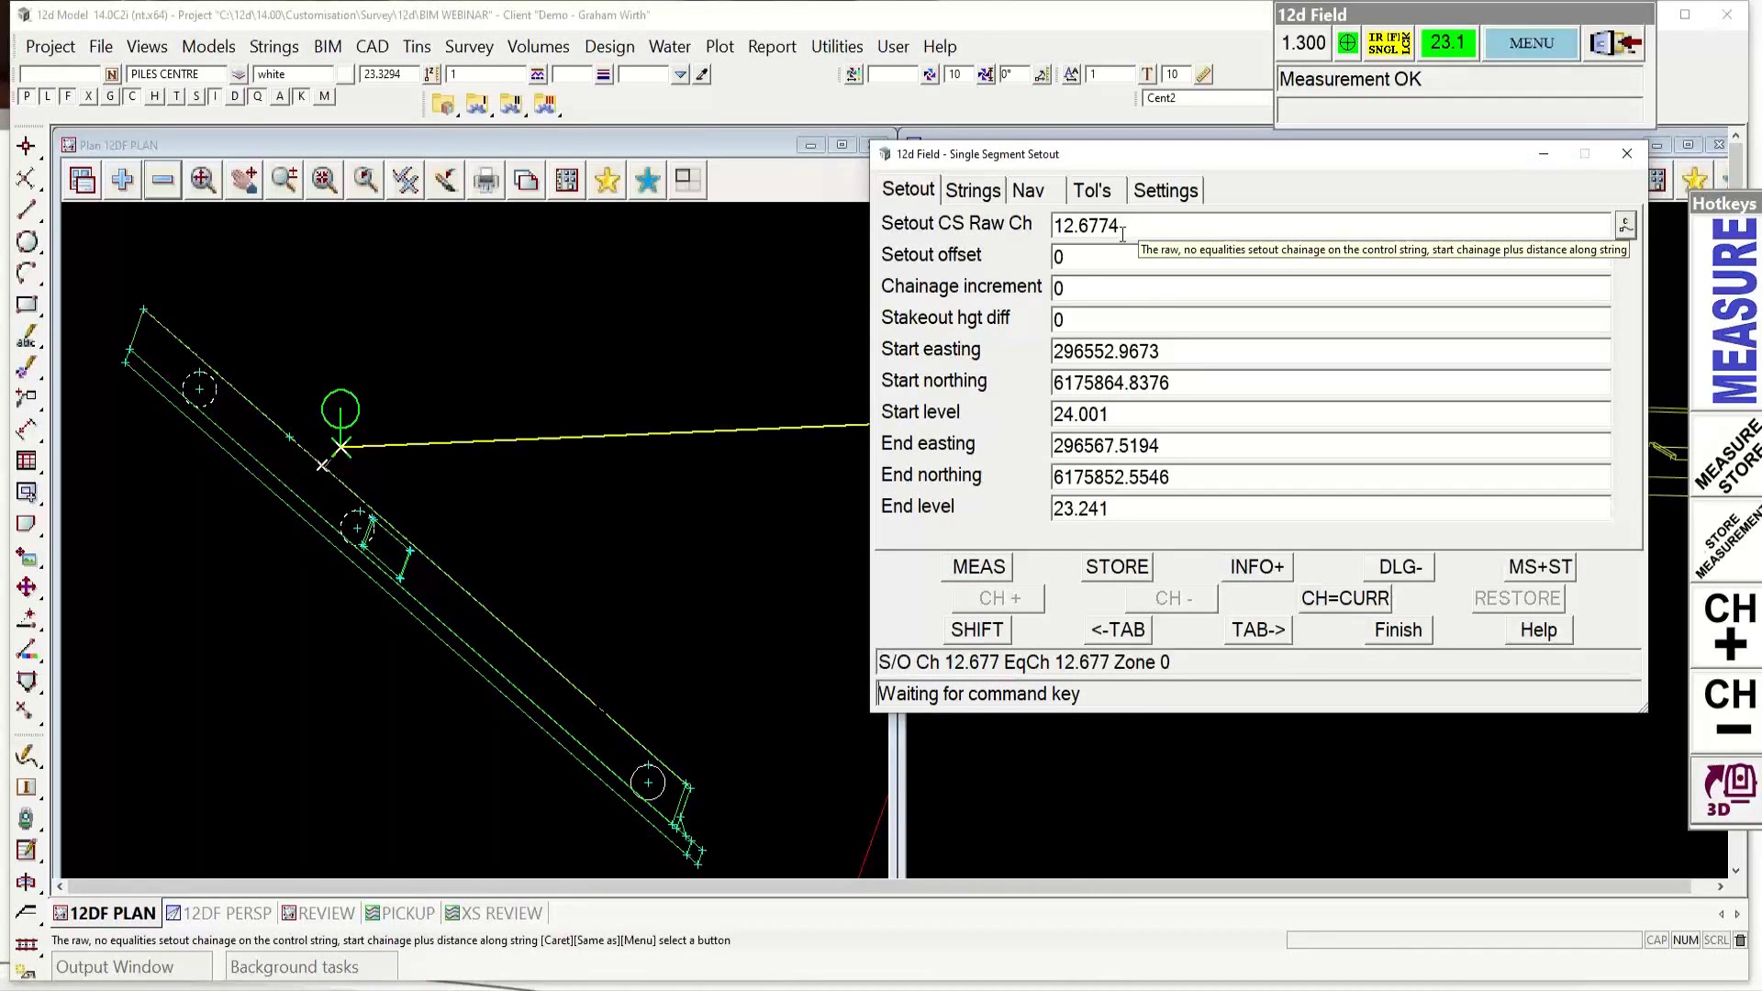
Step: Set the setout chainage to 12 and the setout offset to 0.1
{"action": "left_click_drag", "start_coordinate": [1121, 228], "coordinate": [1079, 226]}
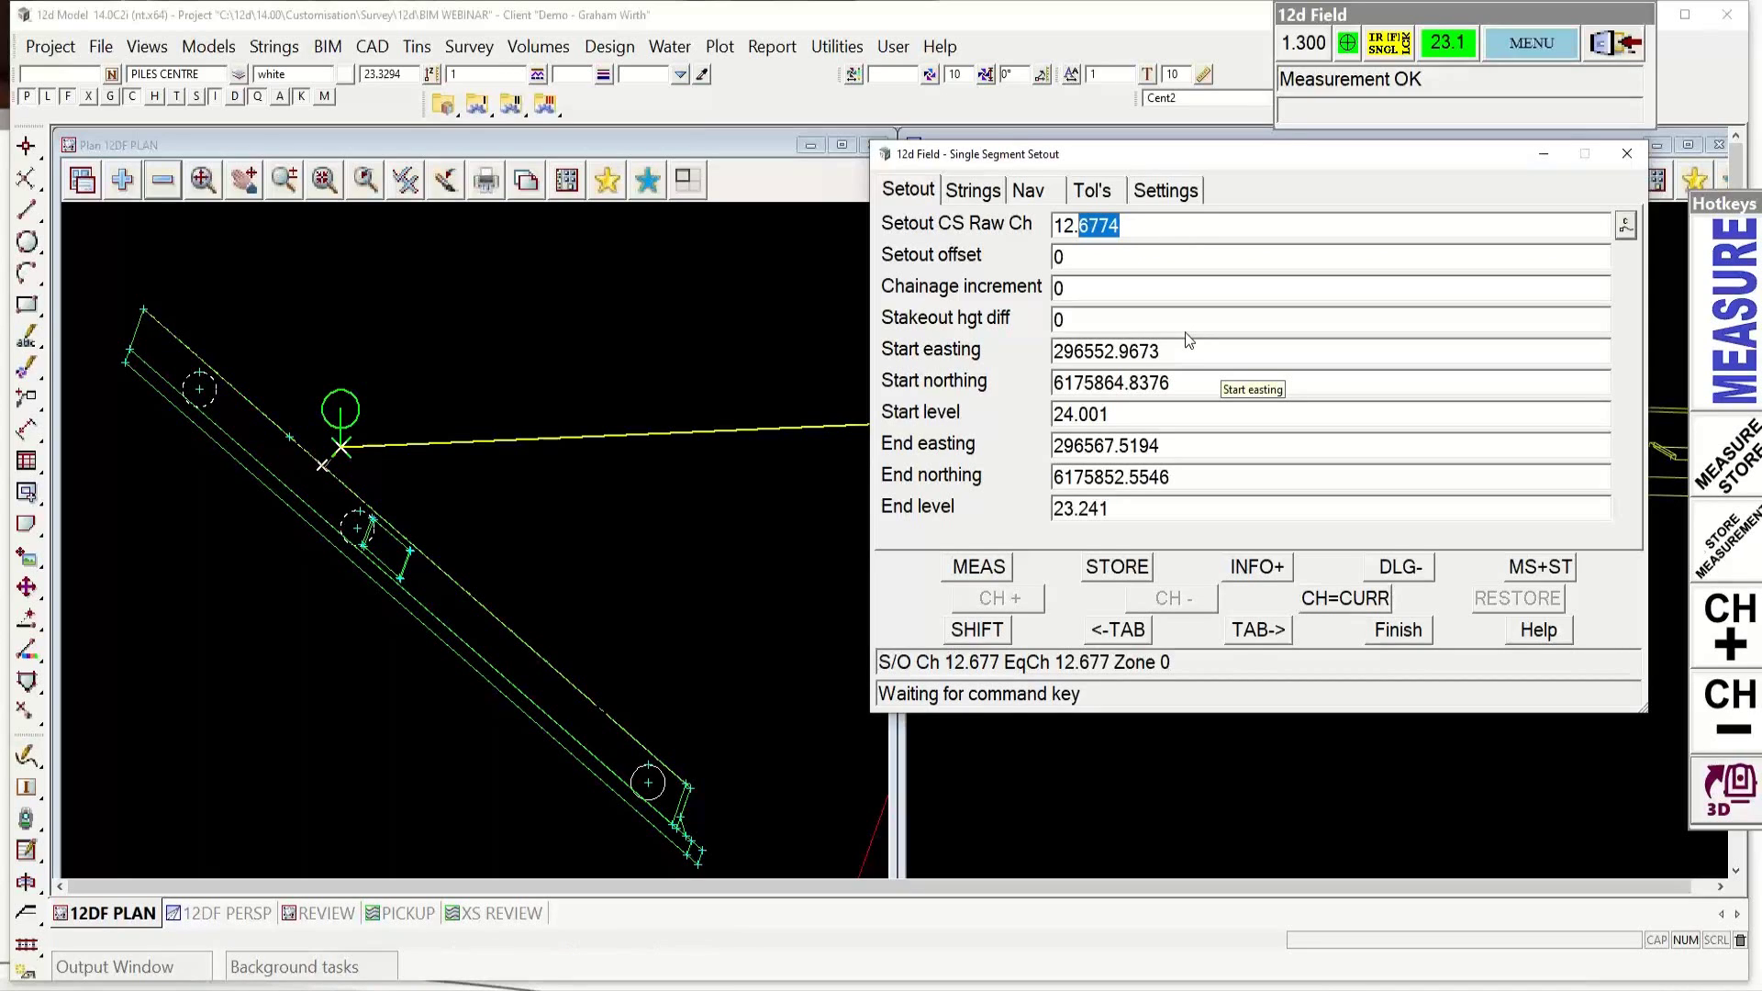
{"action": "key", "text": "BackSpace"}
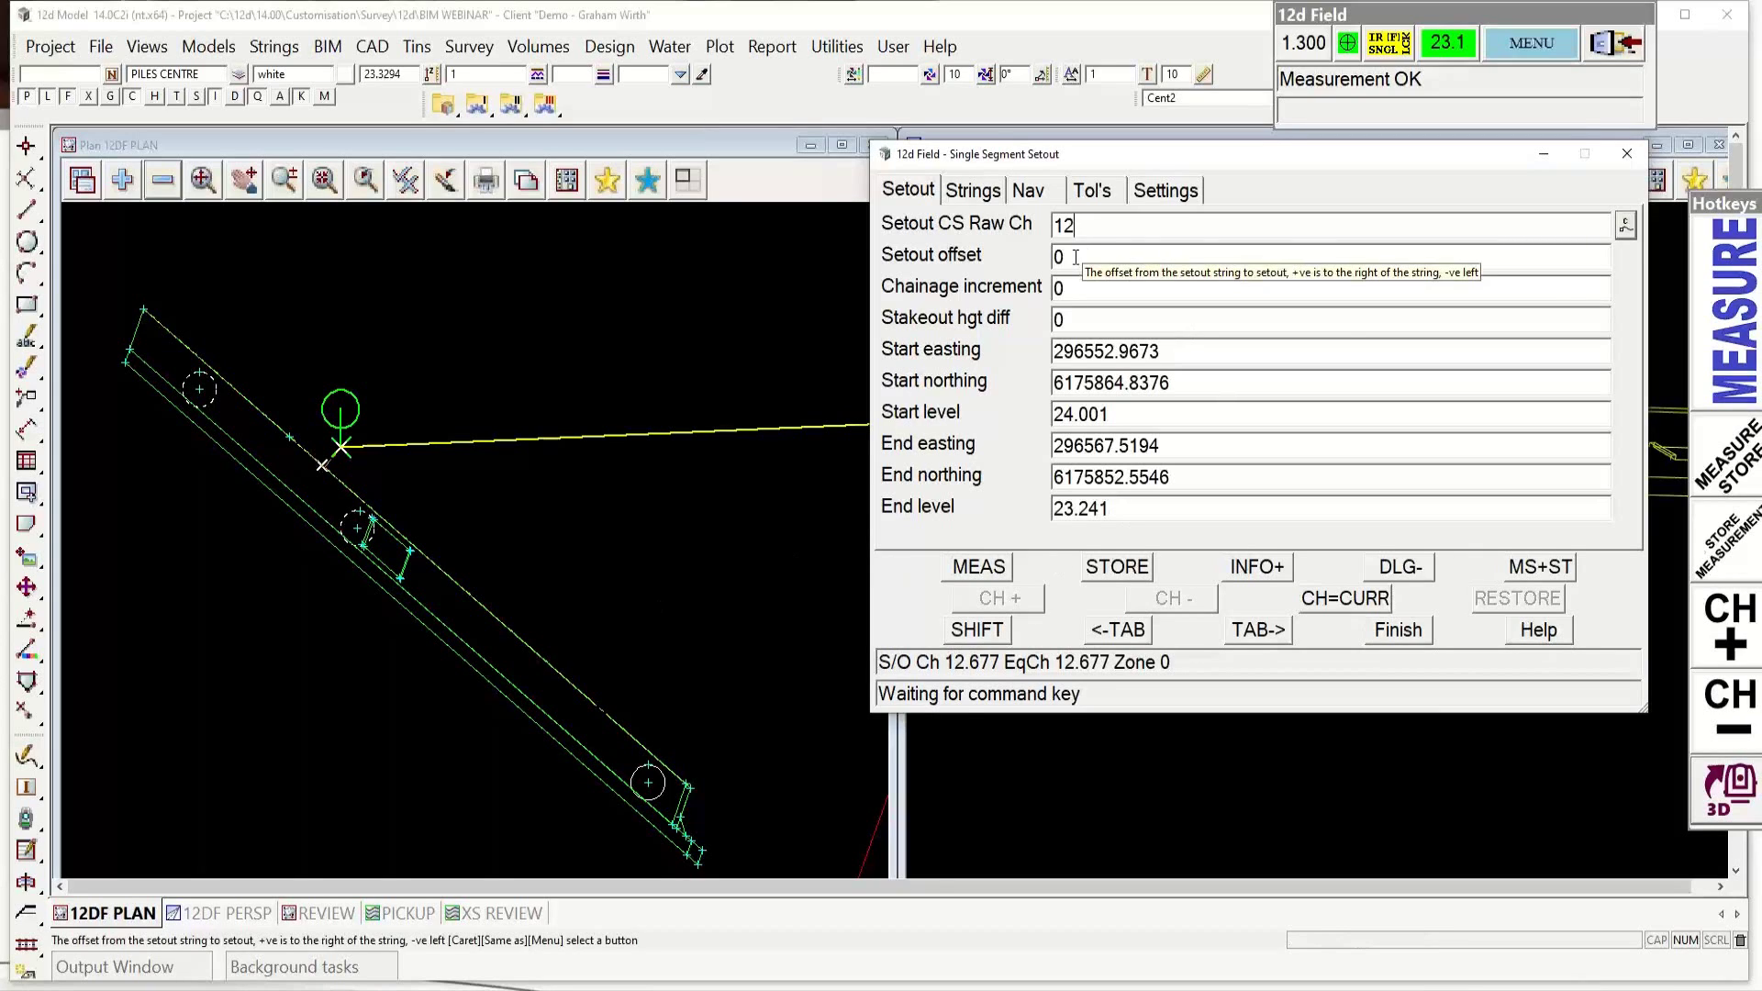
{"action": "key", "text": "Tab"}
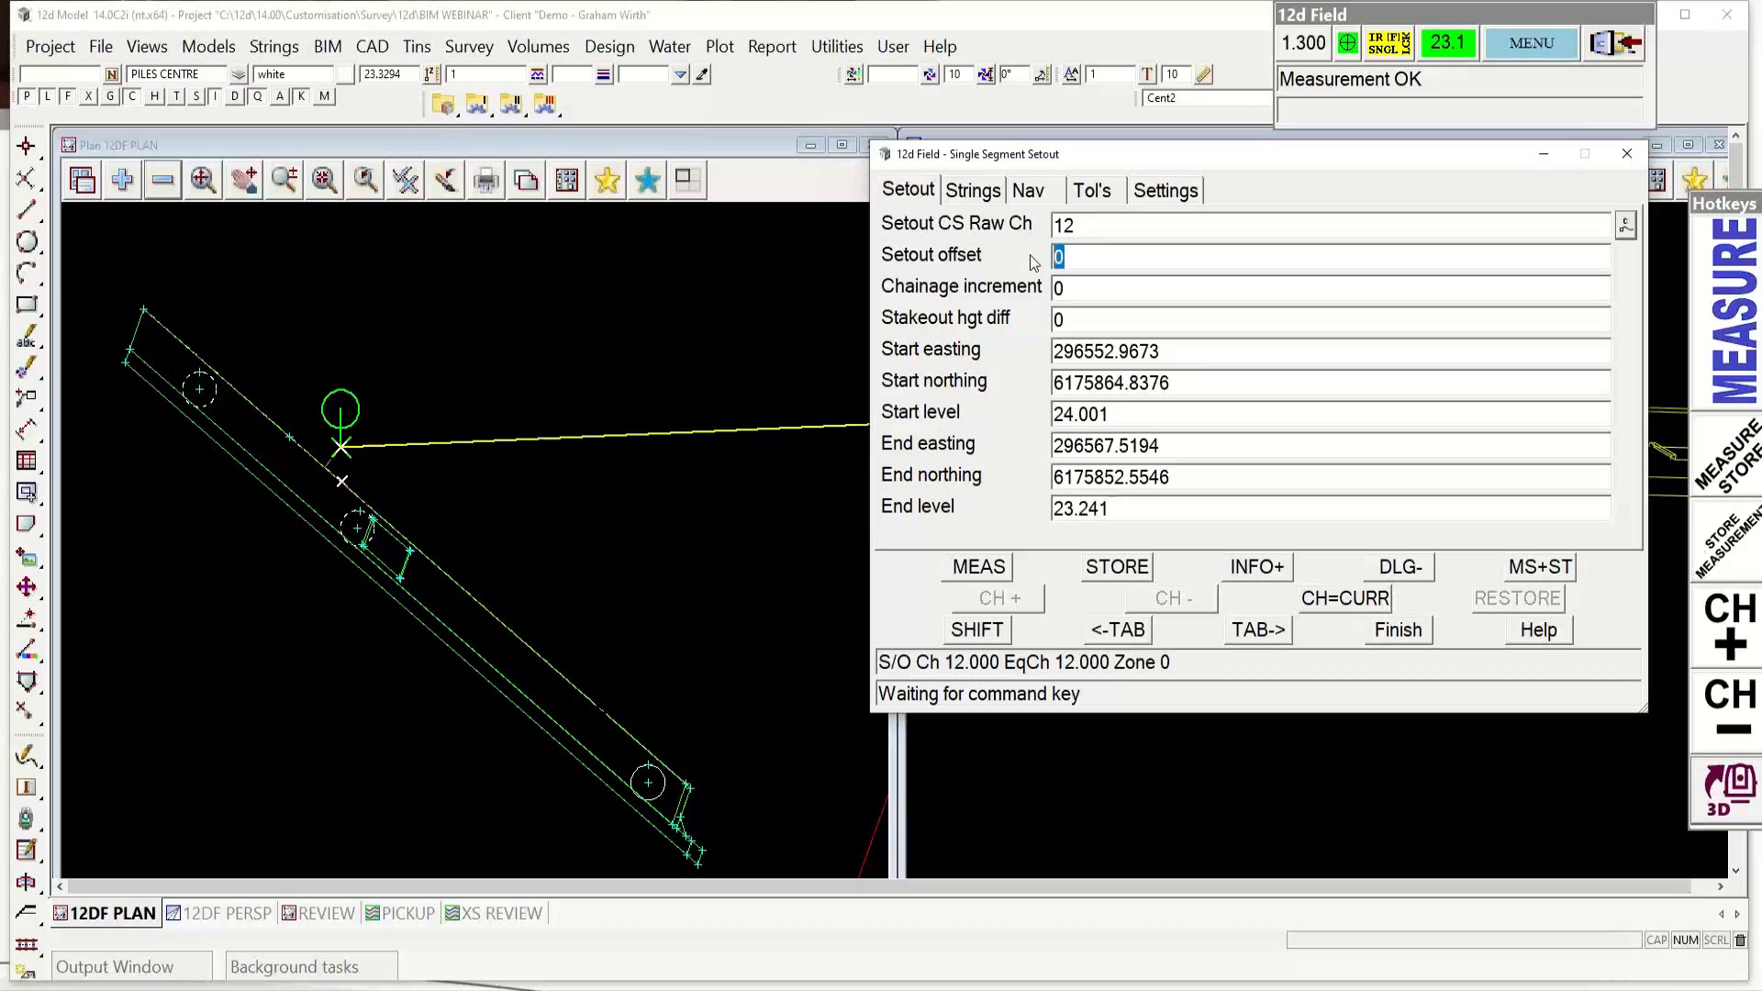
{"action": "type", "text": ".1"}
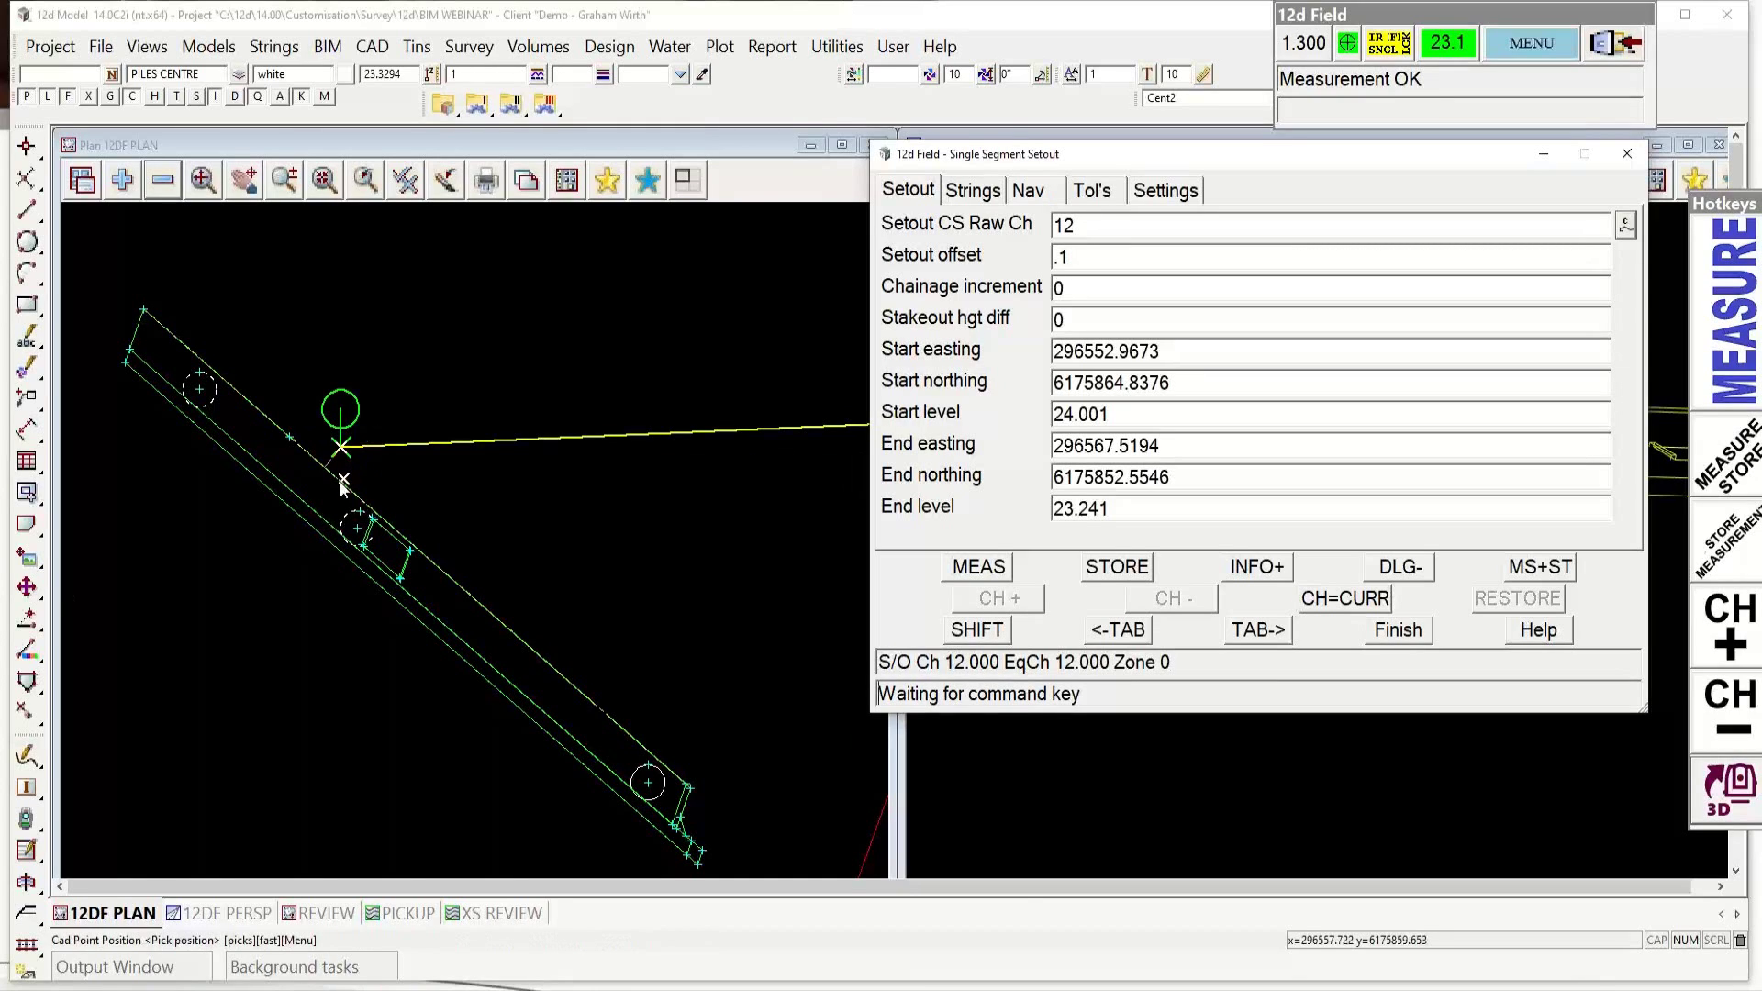
Step: Pick the setout chainage at the edge's north-western end, about 18.88, and set the setout offset to 0
{"action": "scroll", "coordinate": [341, 487], "scroll_direction": "up", "scroll_amount": 2}
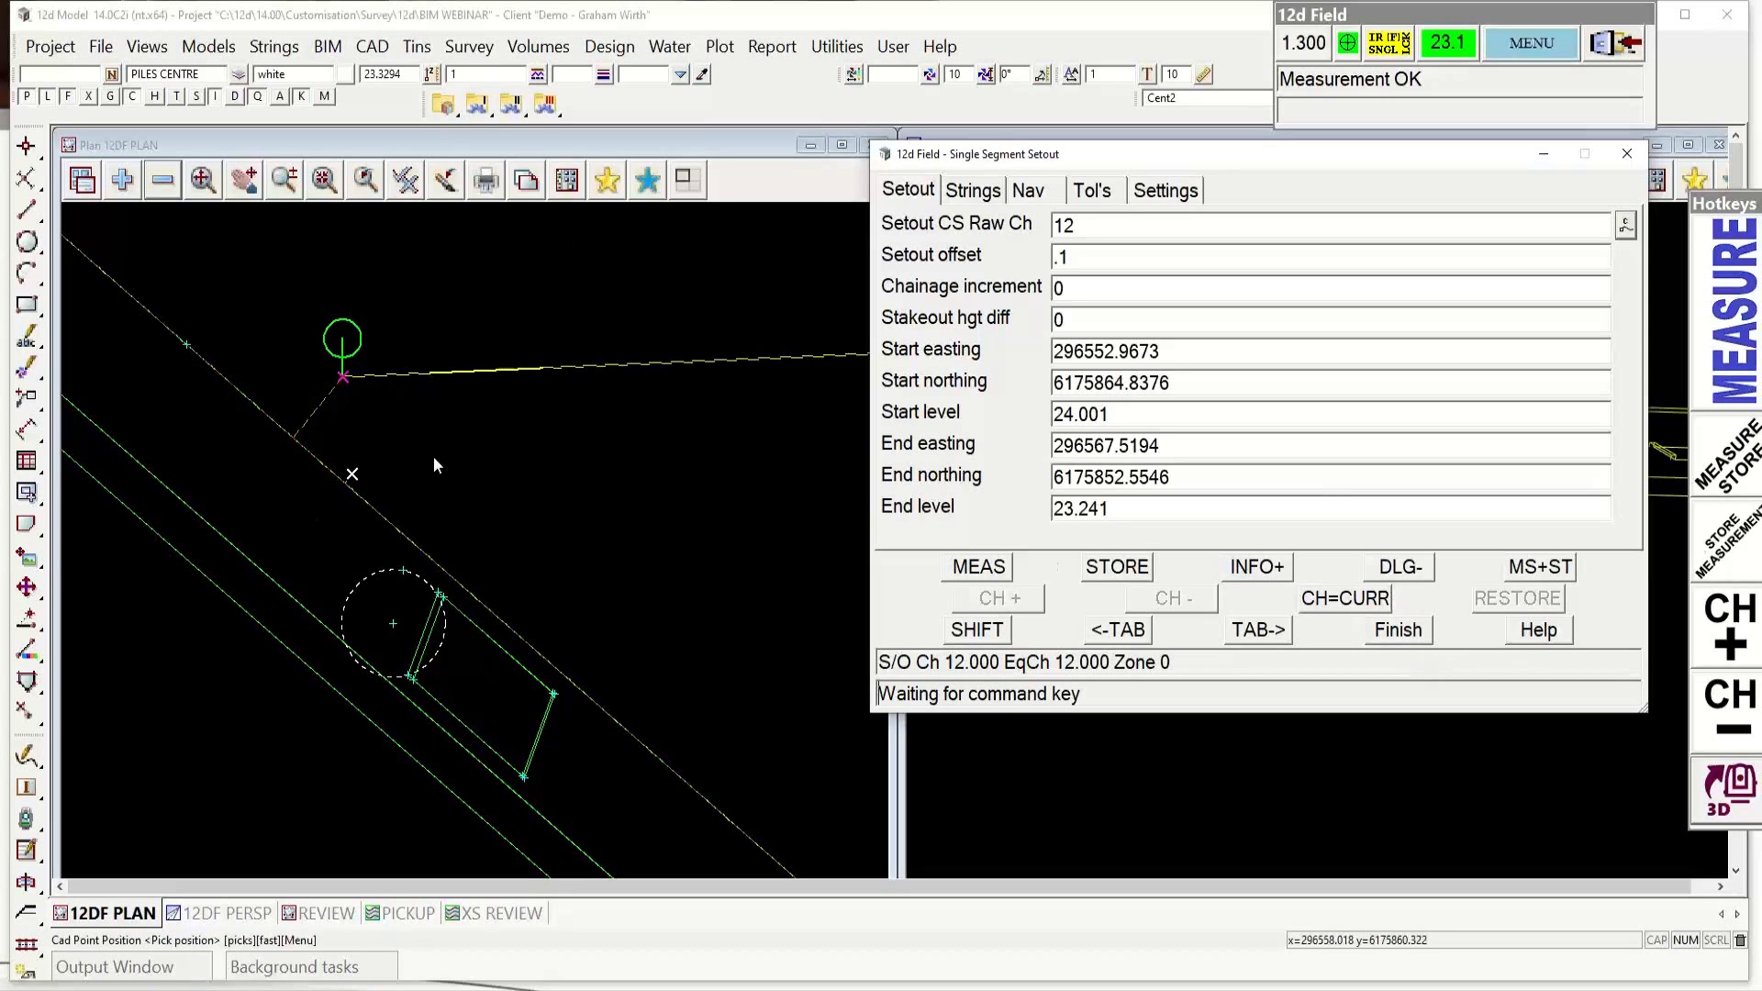
{"action": "scroll", "coordinate": [434, 455], "scroll_direction": "down", "scroll_amount": 3}
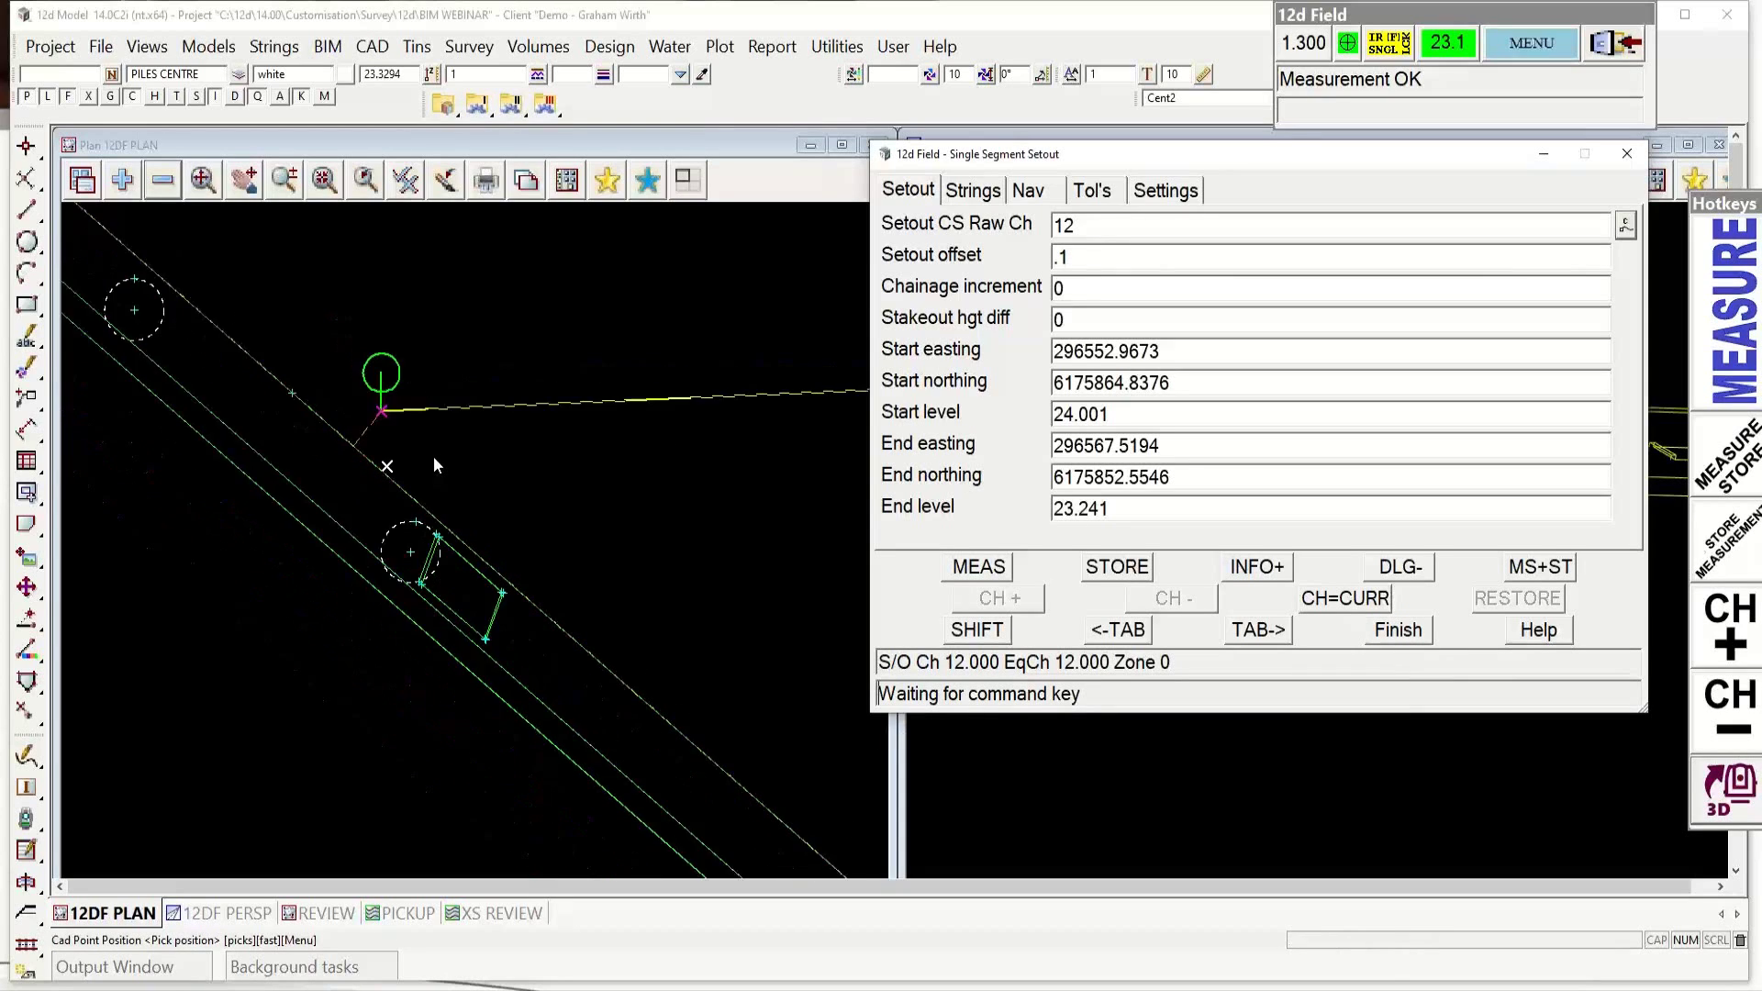
{"action": "scroll", "coordinate": [434, 455], "scroll_direction": "up", "scroll_amount": 1}
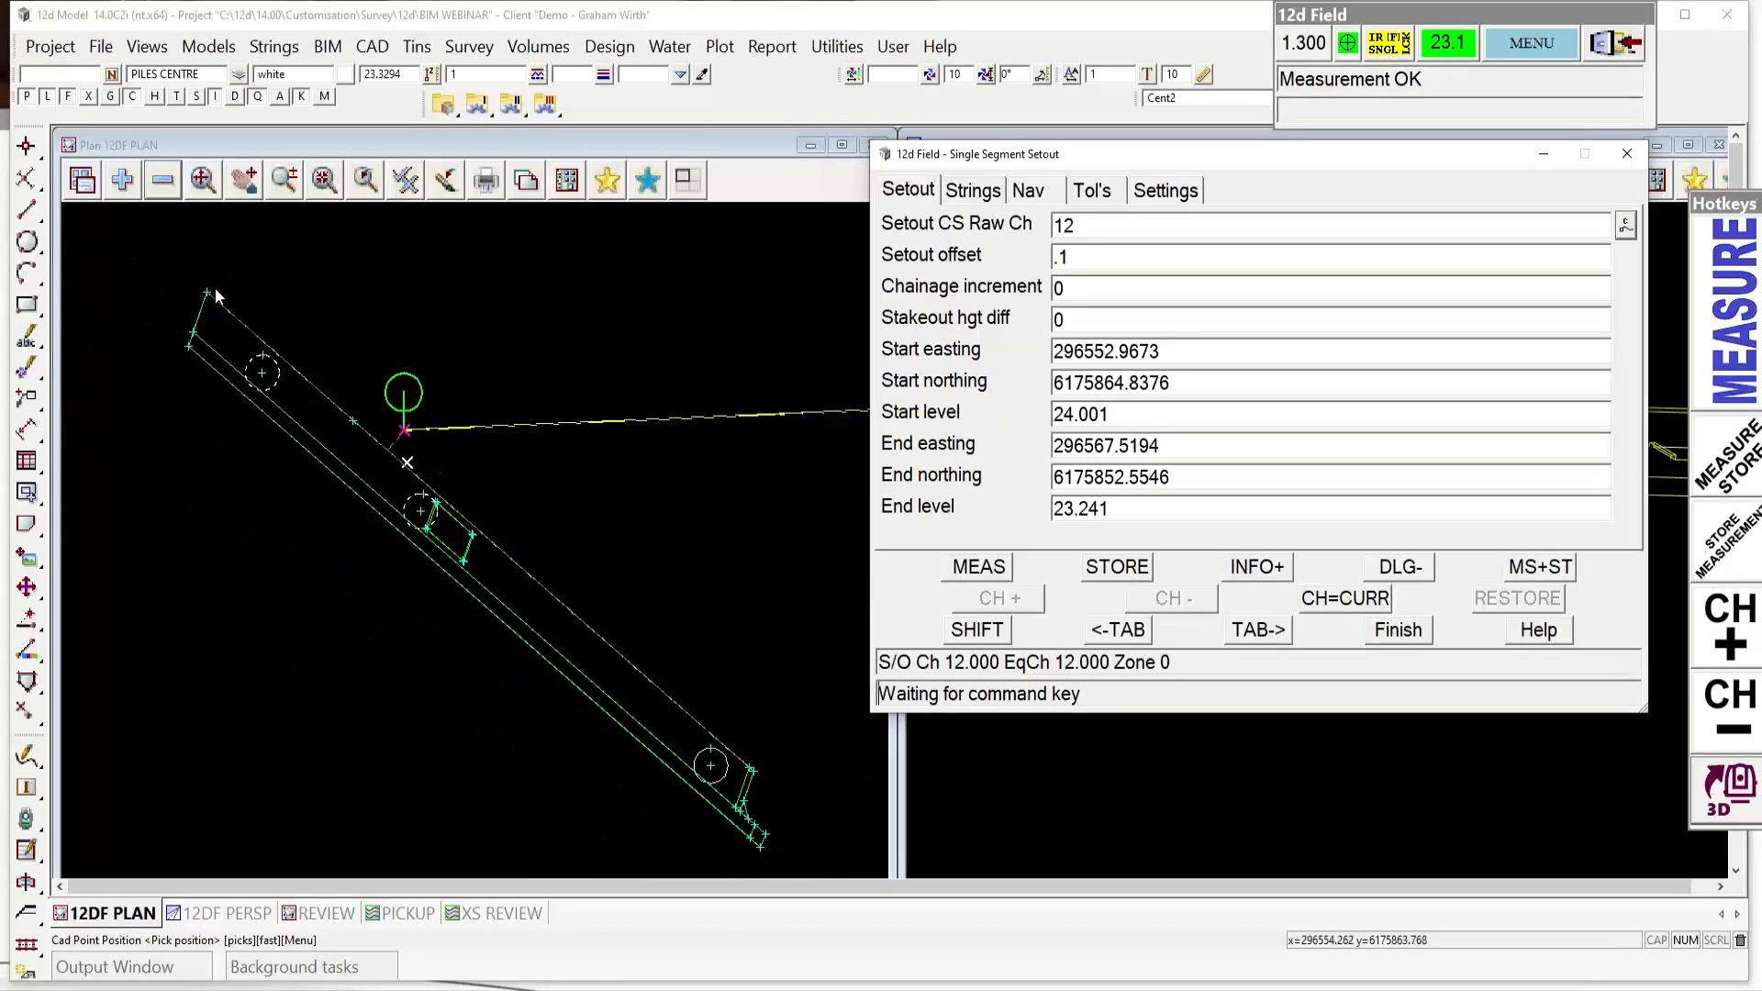
{"action": "left_click", "coordinate": [1625, 225]}
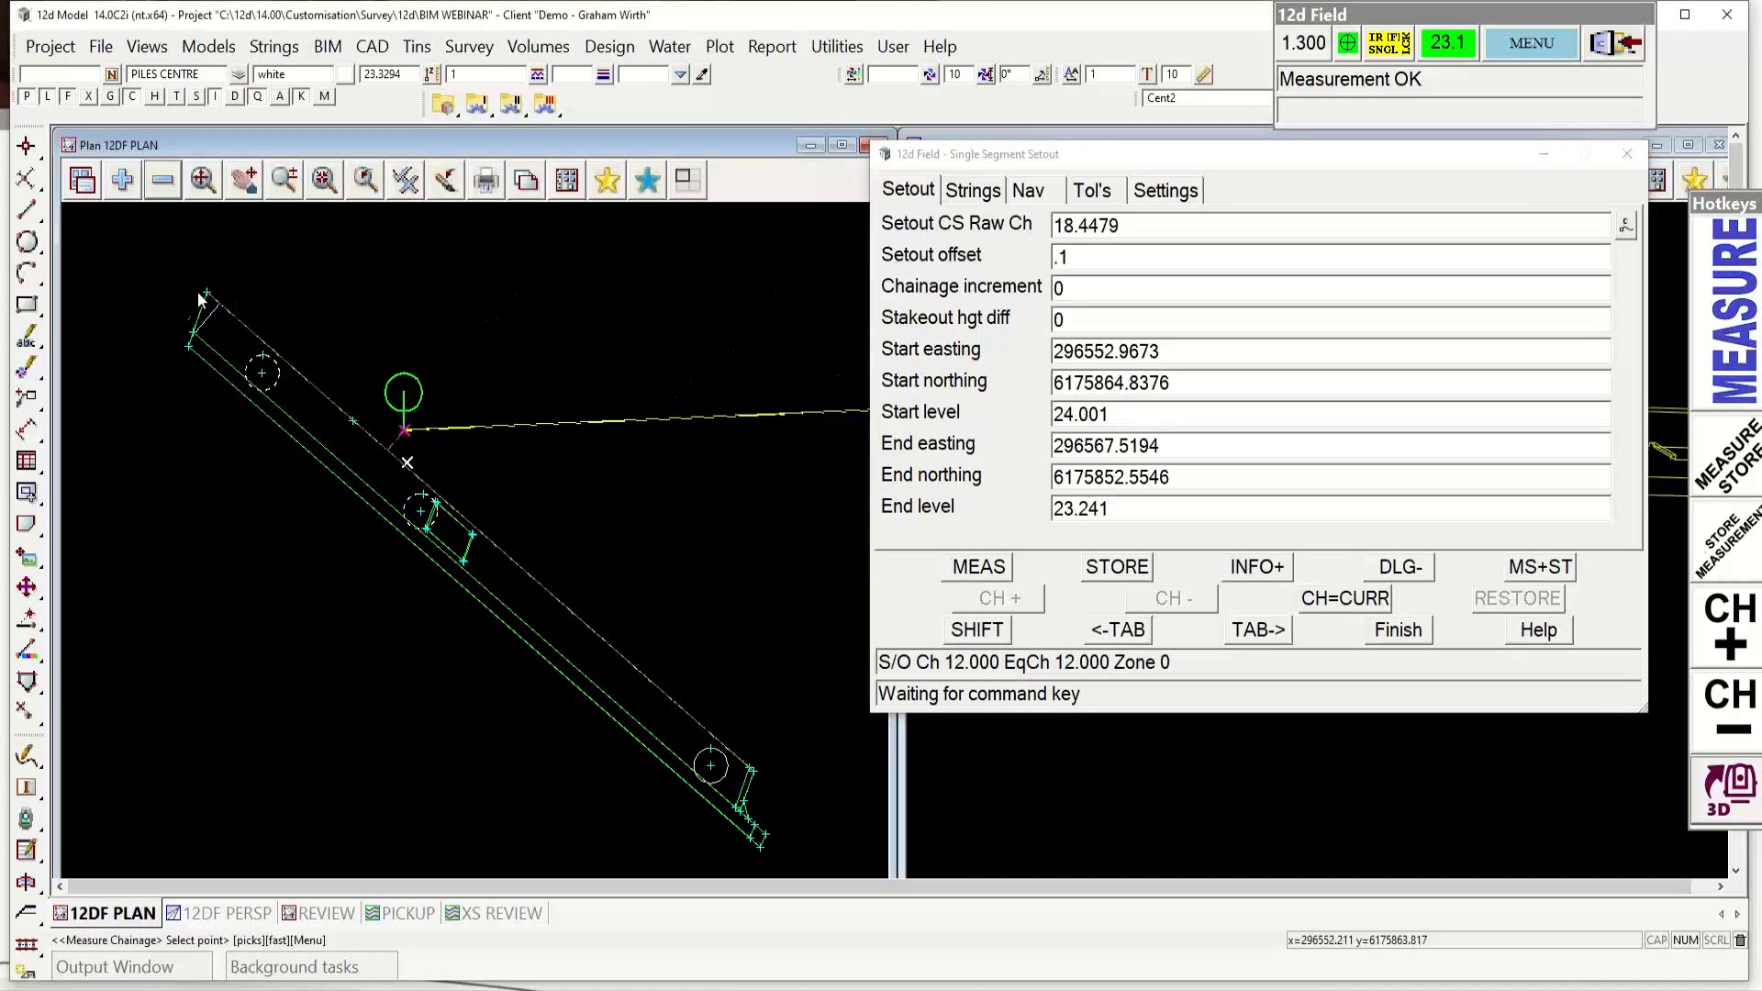
{"action": "left_click", "coordinate": [206, 294]}
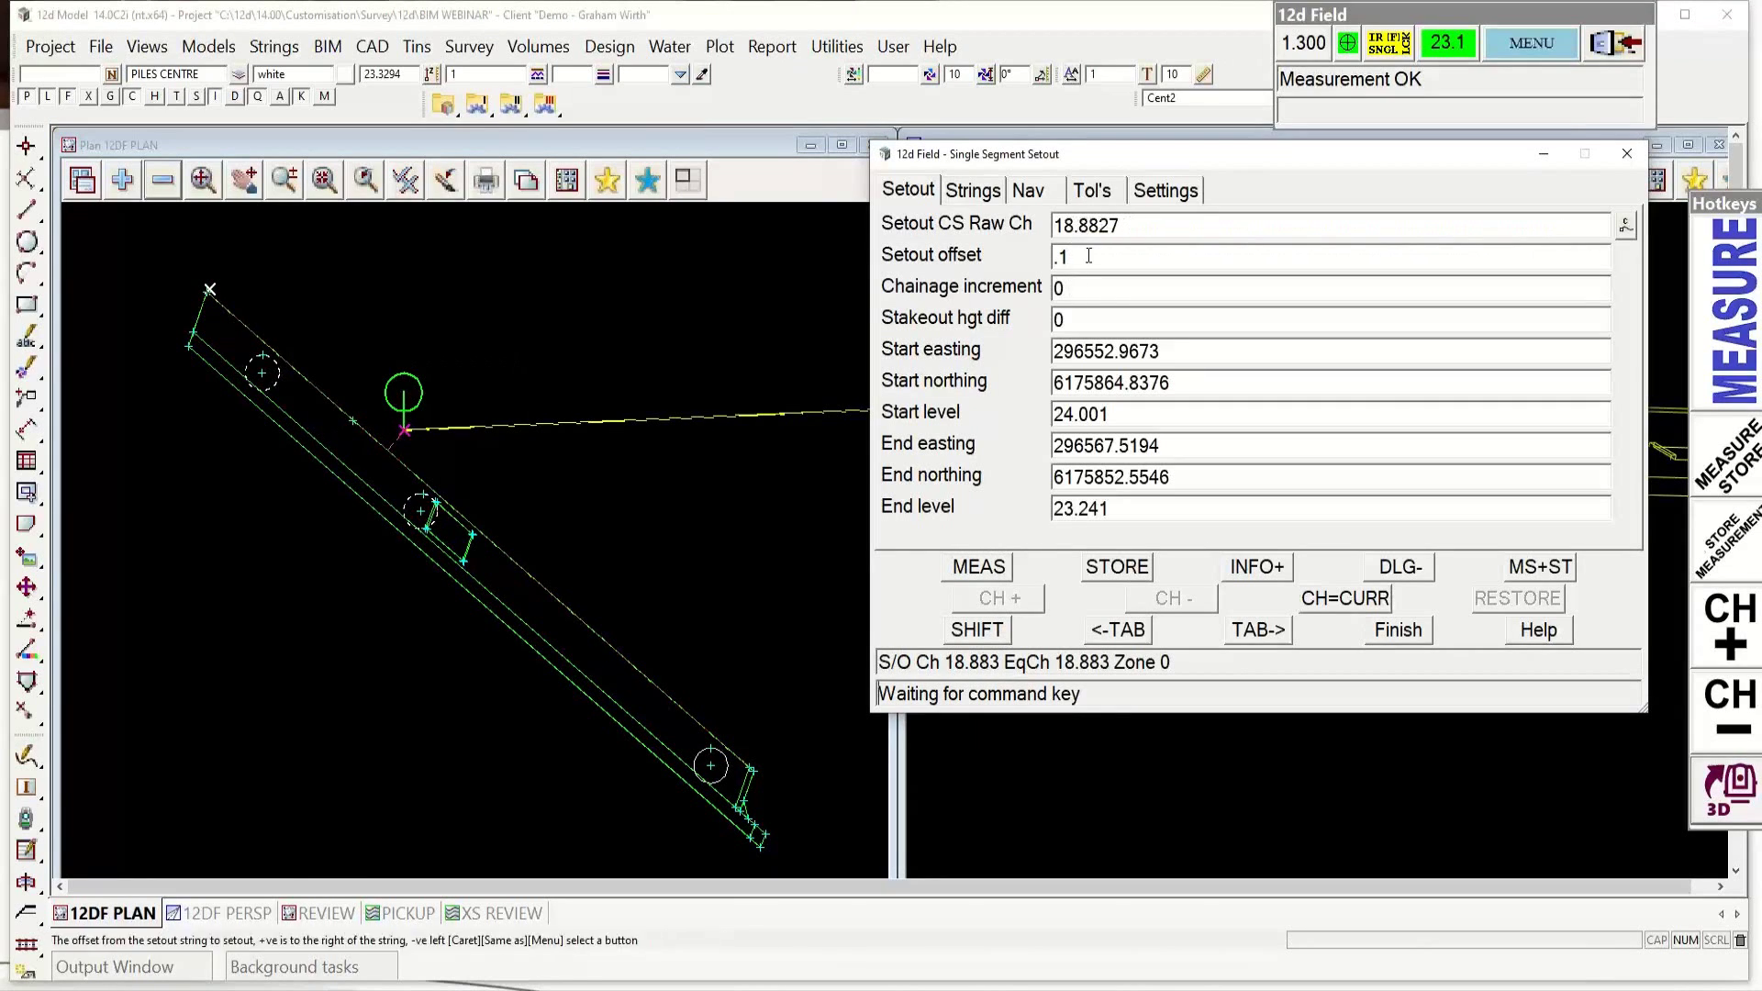
{"action": "left_click_drag", "start_coordinate": [1065, 256], "coordinate": [986, 253]}
{"action": "type", "text": "0"}
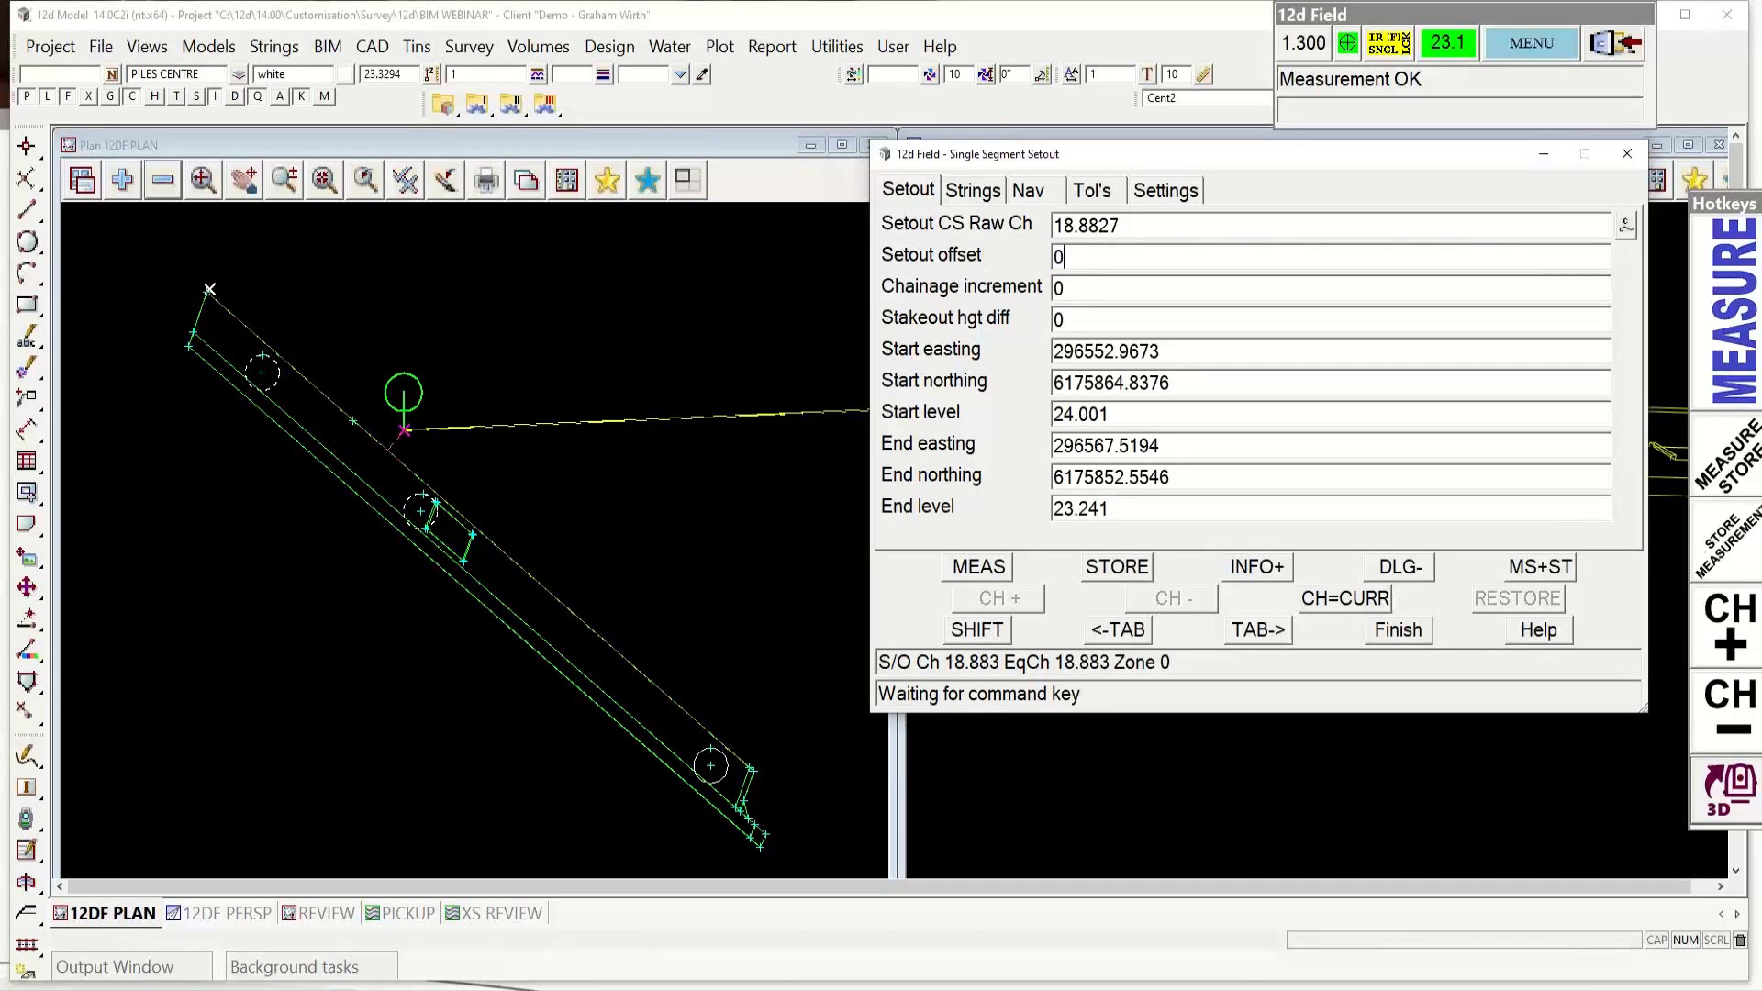
Step: Set the setout chainage to 19.8827, extending beyond the headstock edge's north-western end
{"action": "left_click", "coordinate": [1074, 225]}
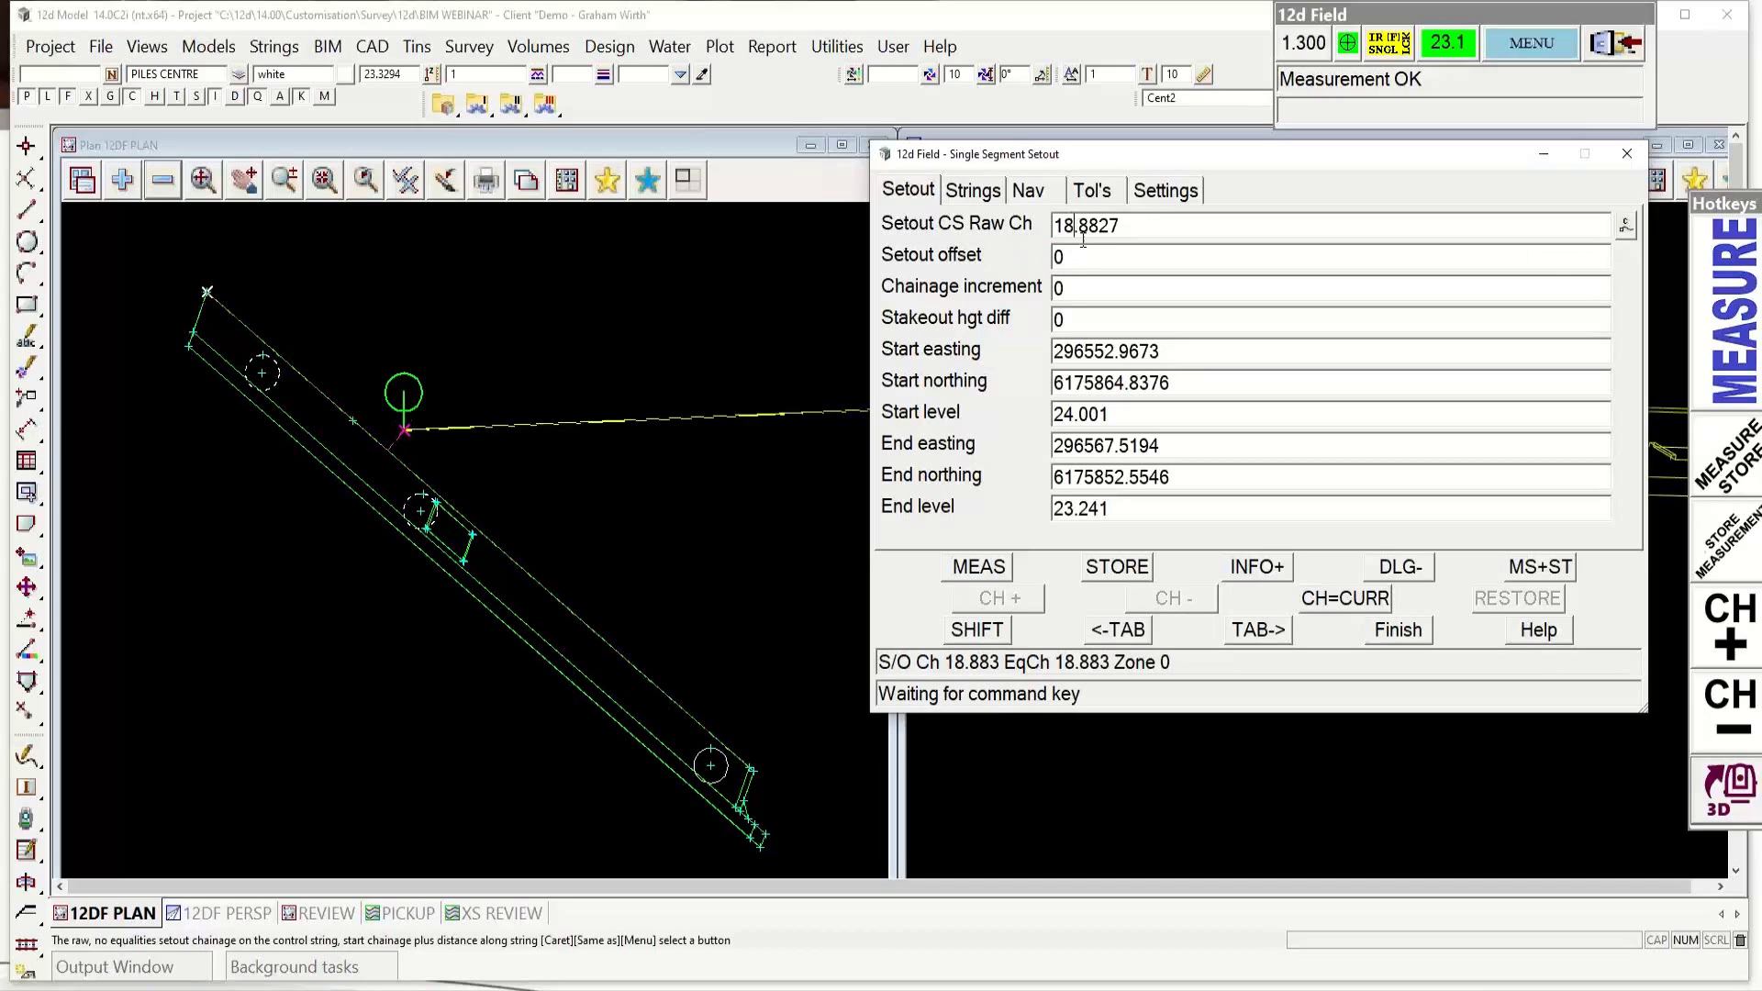
{"action": "key", "text": "BackSpace"}
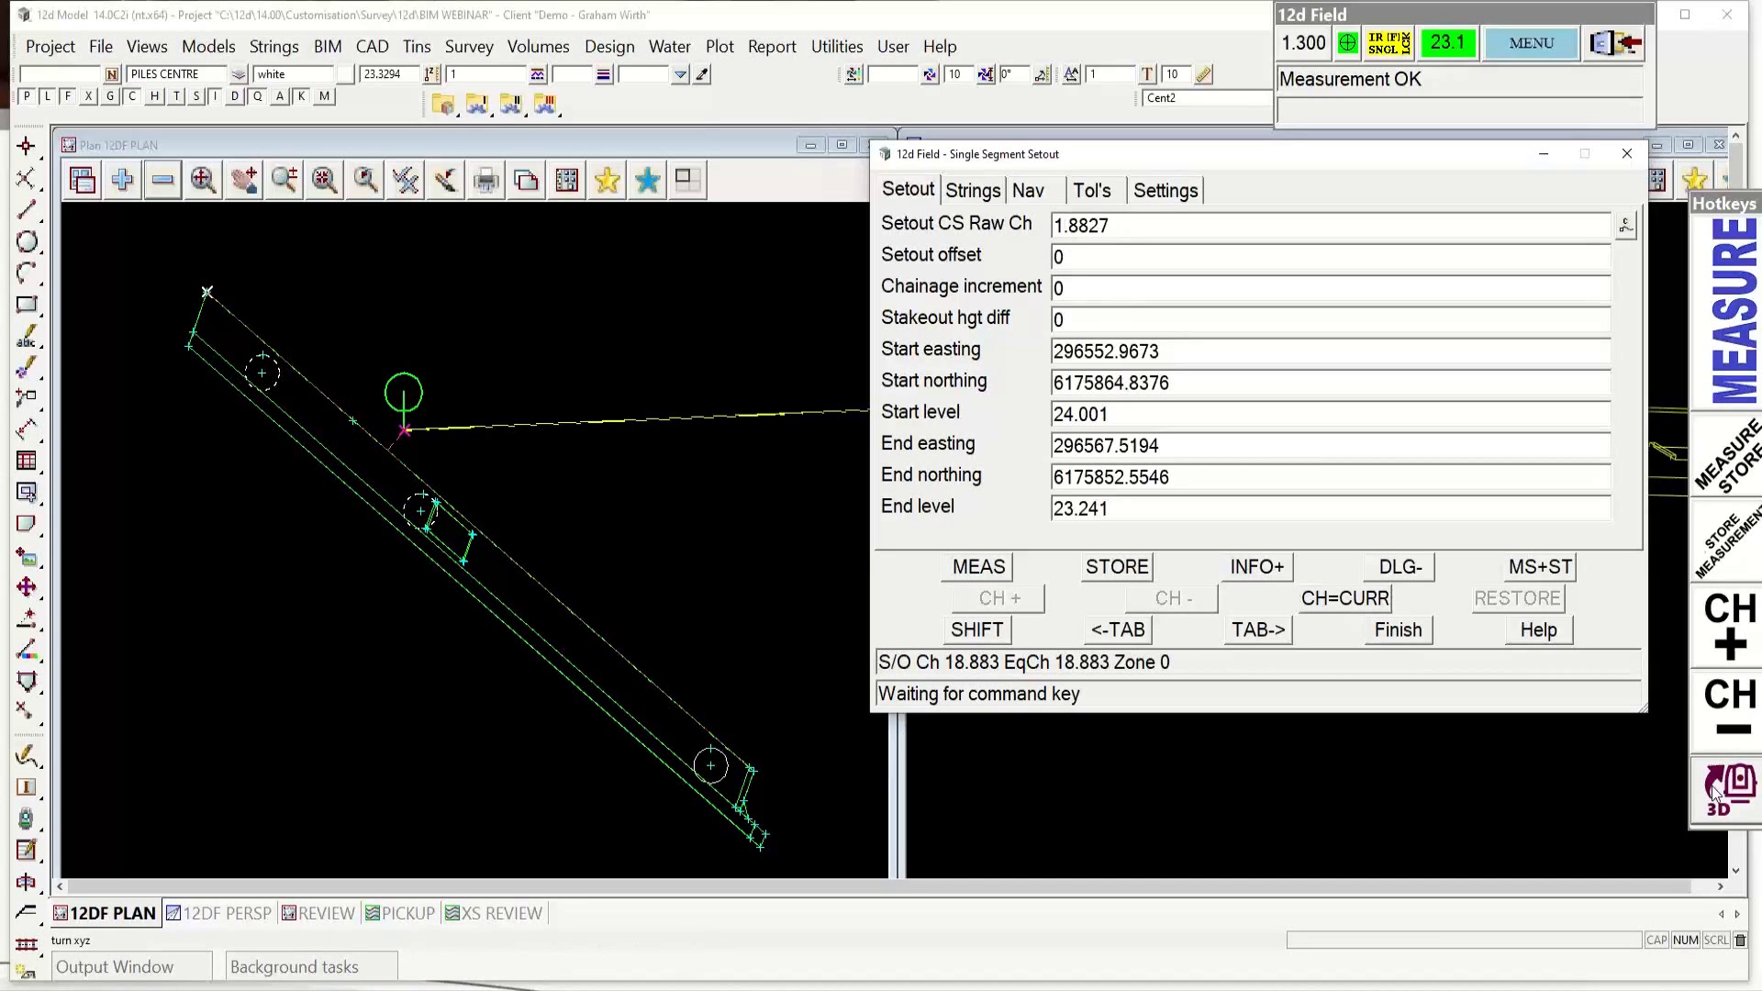
{"action": "type", "text": "9"}
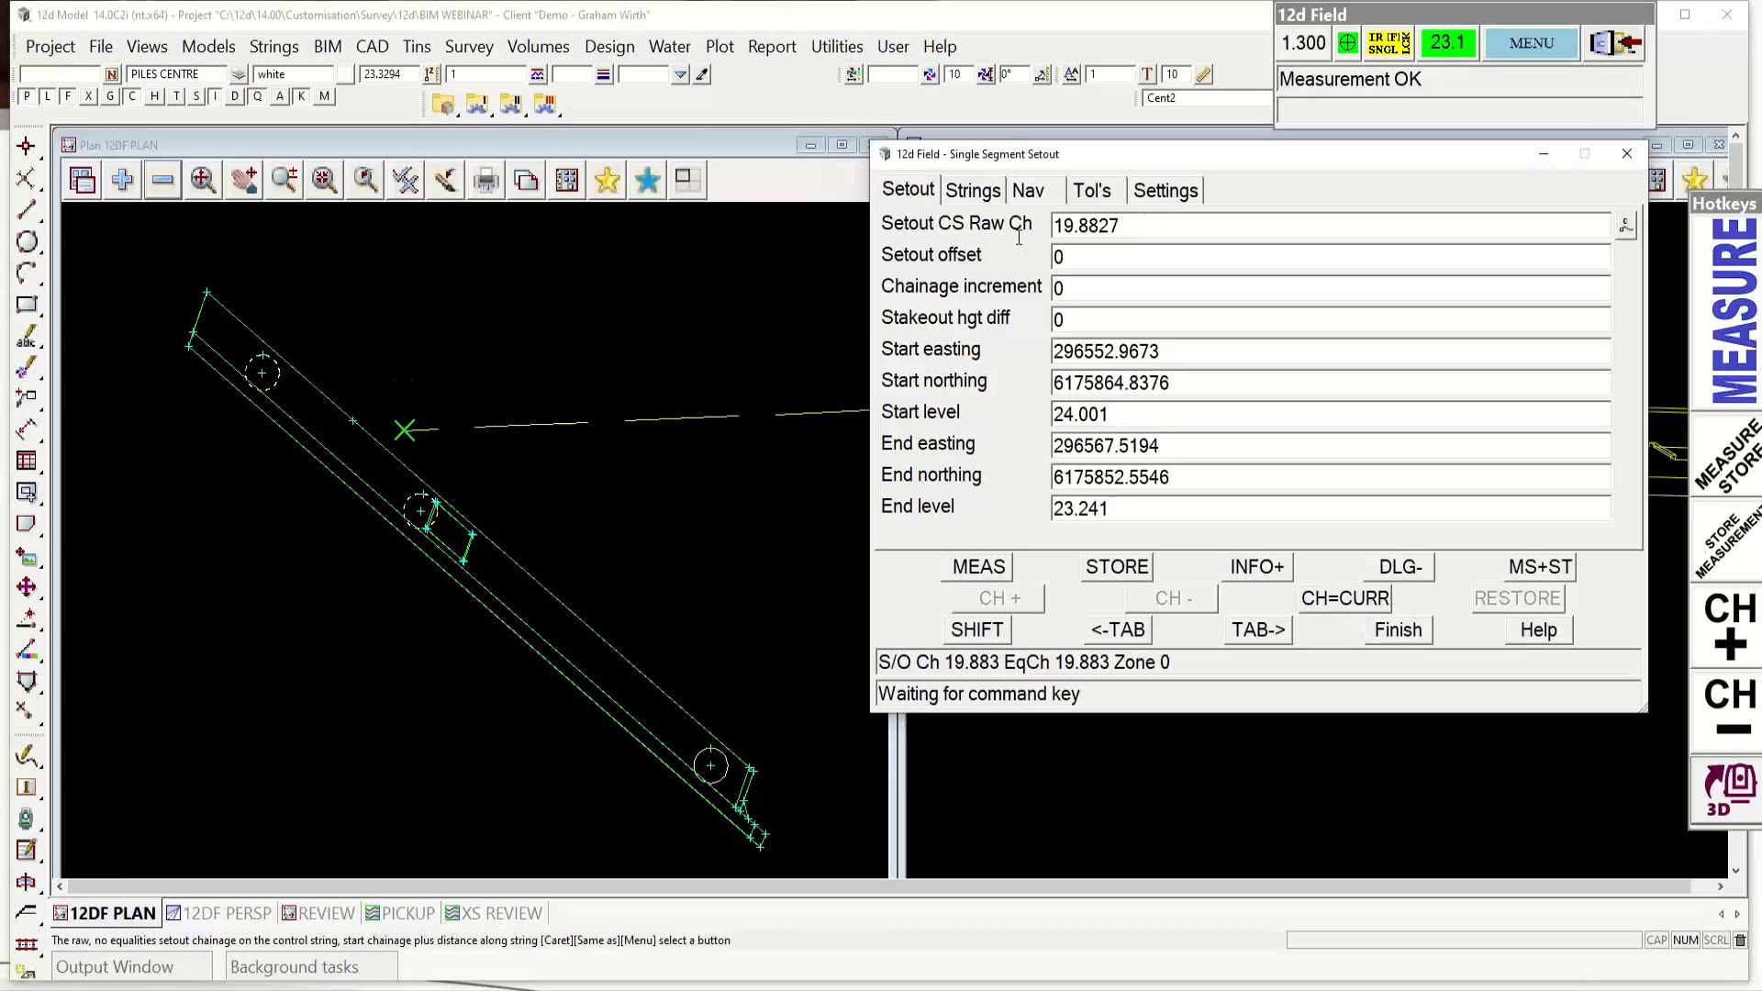
Step: Set the setout chainage to -1, before the start of the headstock edge, and finish the single segment setout
{"action": "left_click", "coordinate": [1128, 227]}
{"action": "left_click_drag", "start_coordinate": [1127, 228], "coordinate": [1046, 234]}
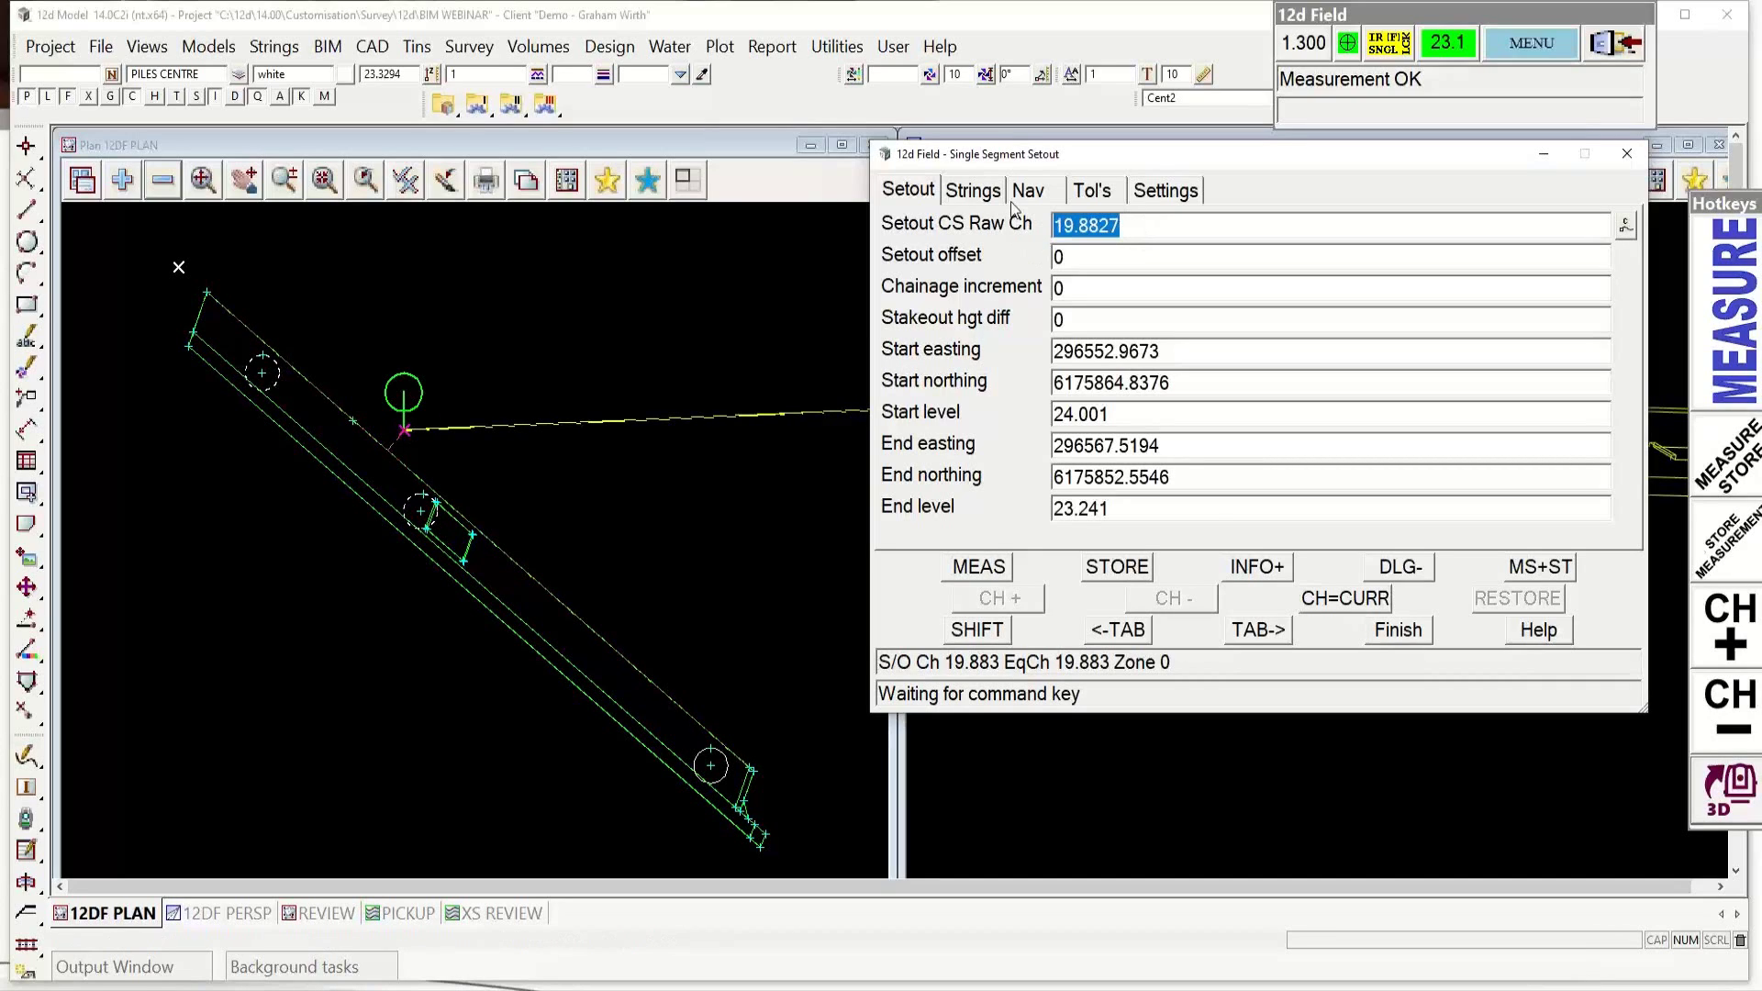
{"action": "type", "text": "-"}
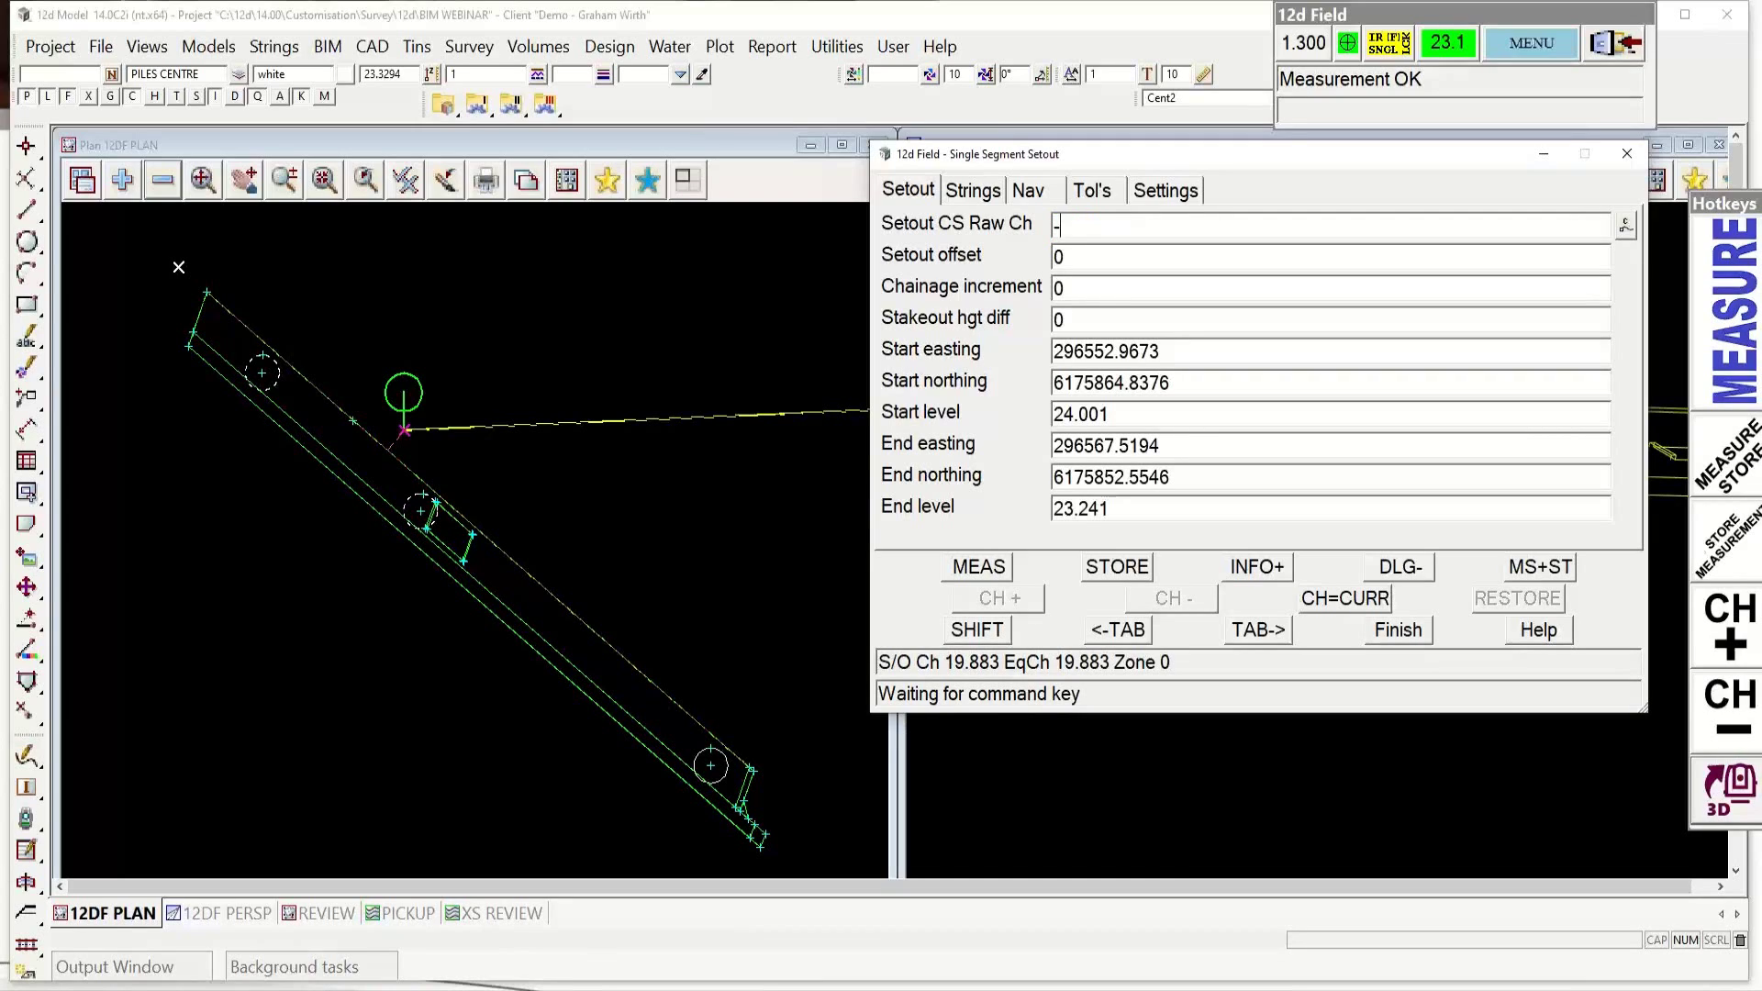
{"action": "type", "text": "1"}
{"action": "key", "text": "Return"}
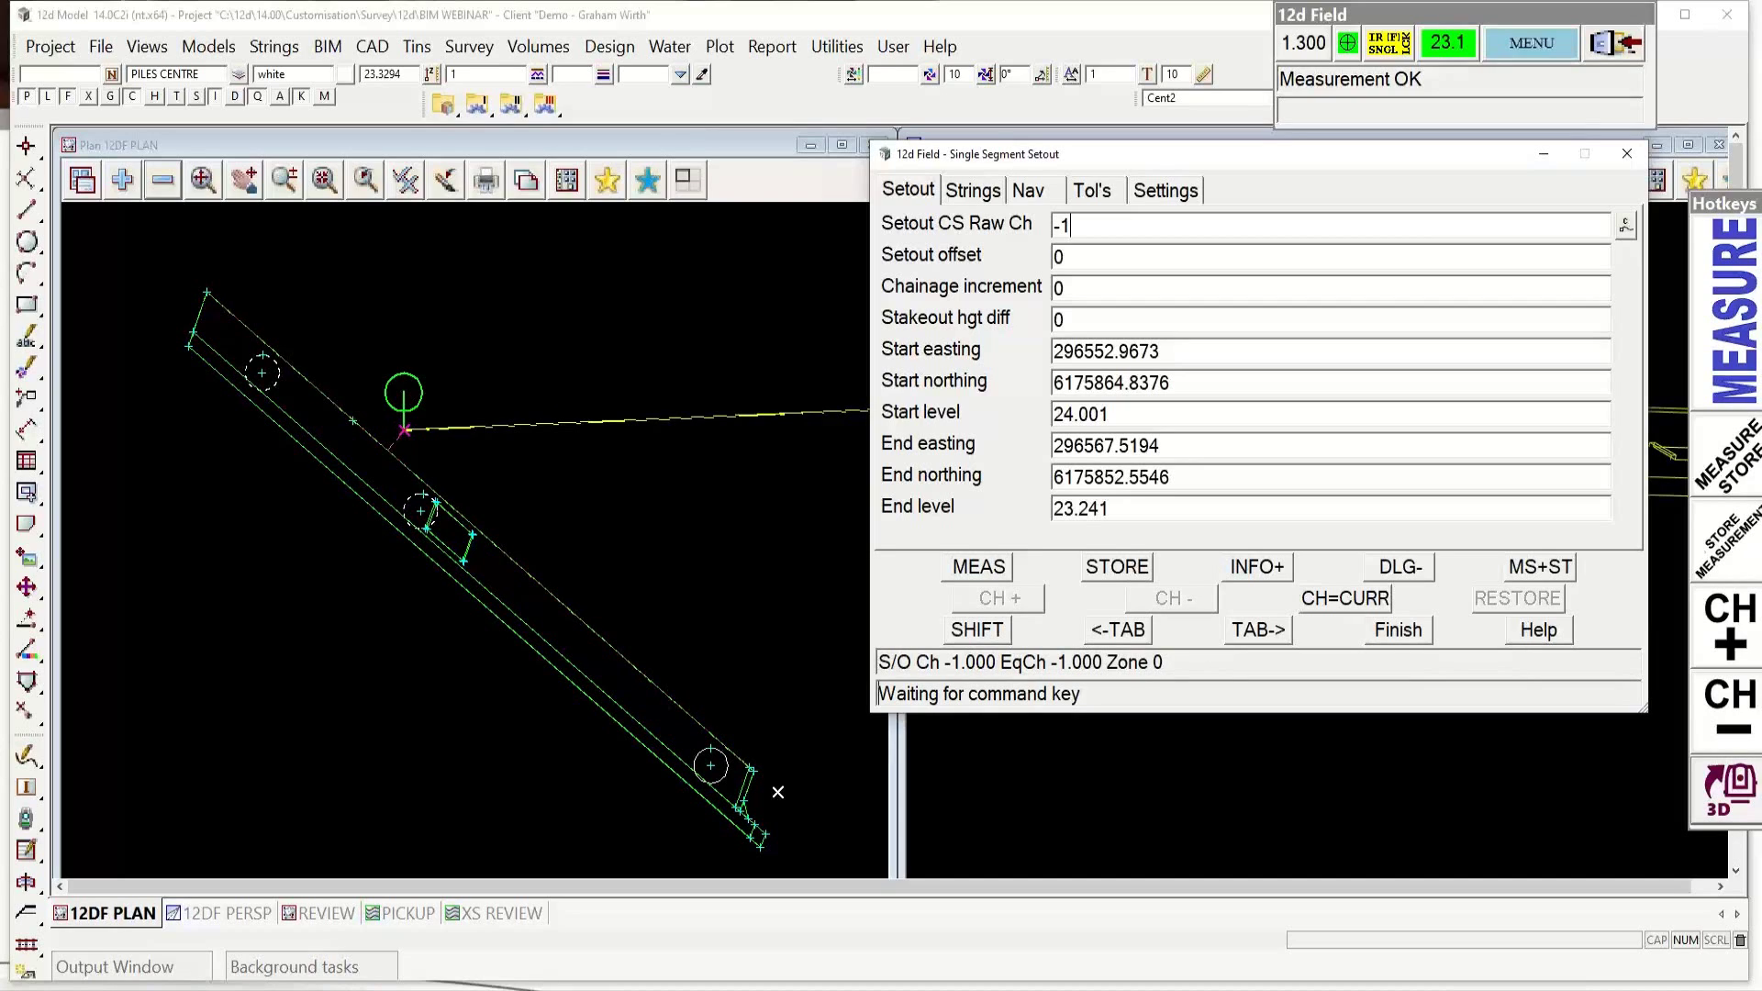
{"action": "left_click", "coordinate": [1065, 257]}
{"action": "left_click", "coordinate": [1402, 637]}
{"action": "left_click", "coordinate": [1400, 631]}
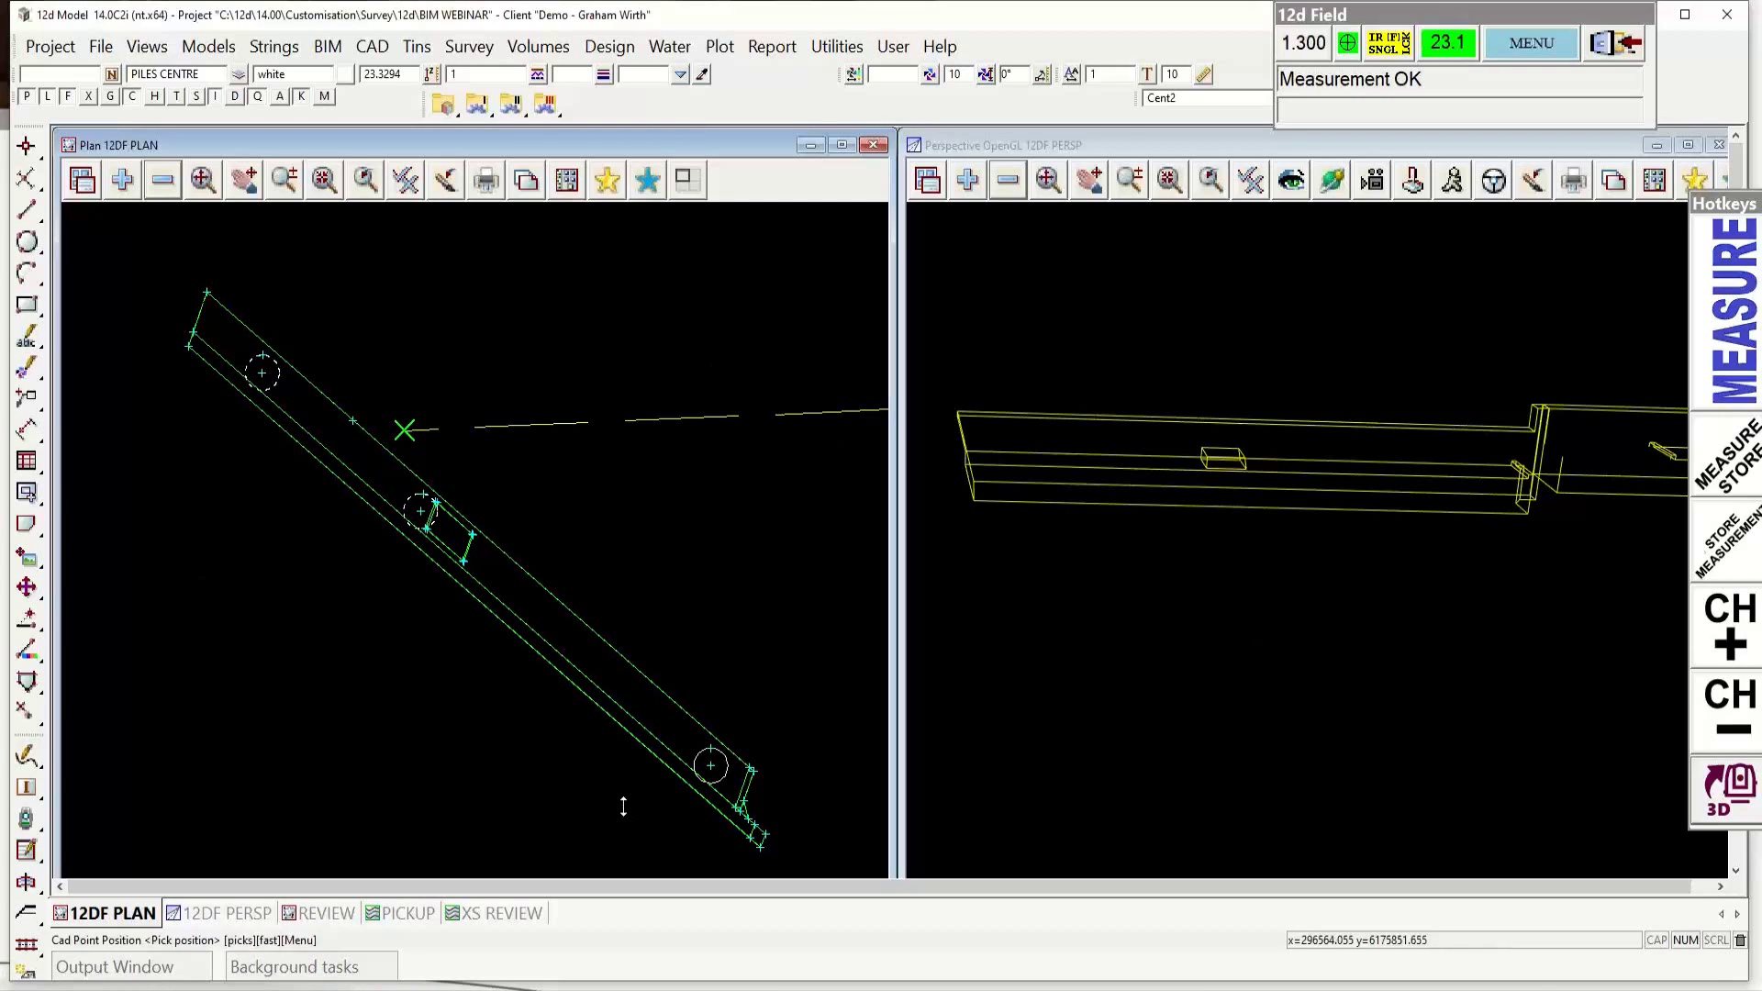
Step: Open the model information table and list the strings of the DEMO IfcBeam model
{"action": "left_click", "coordinate": [836, 48]}
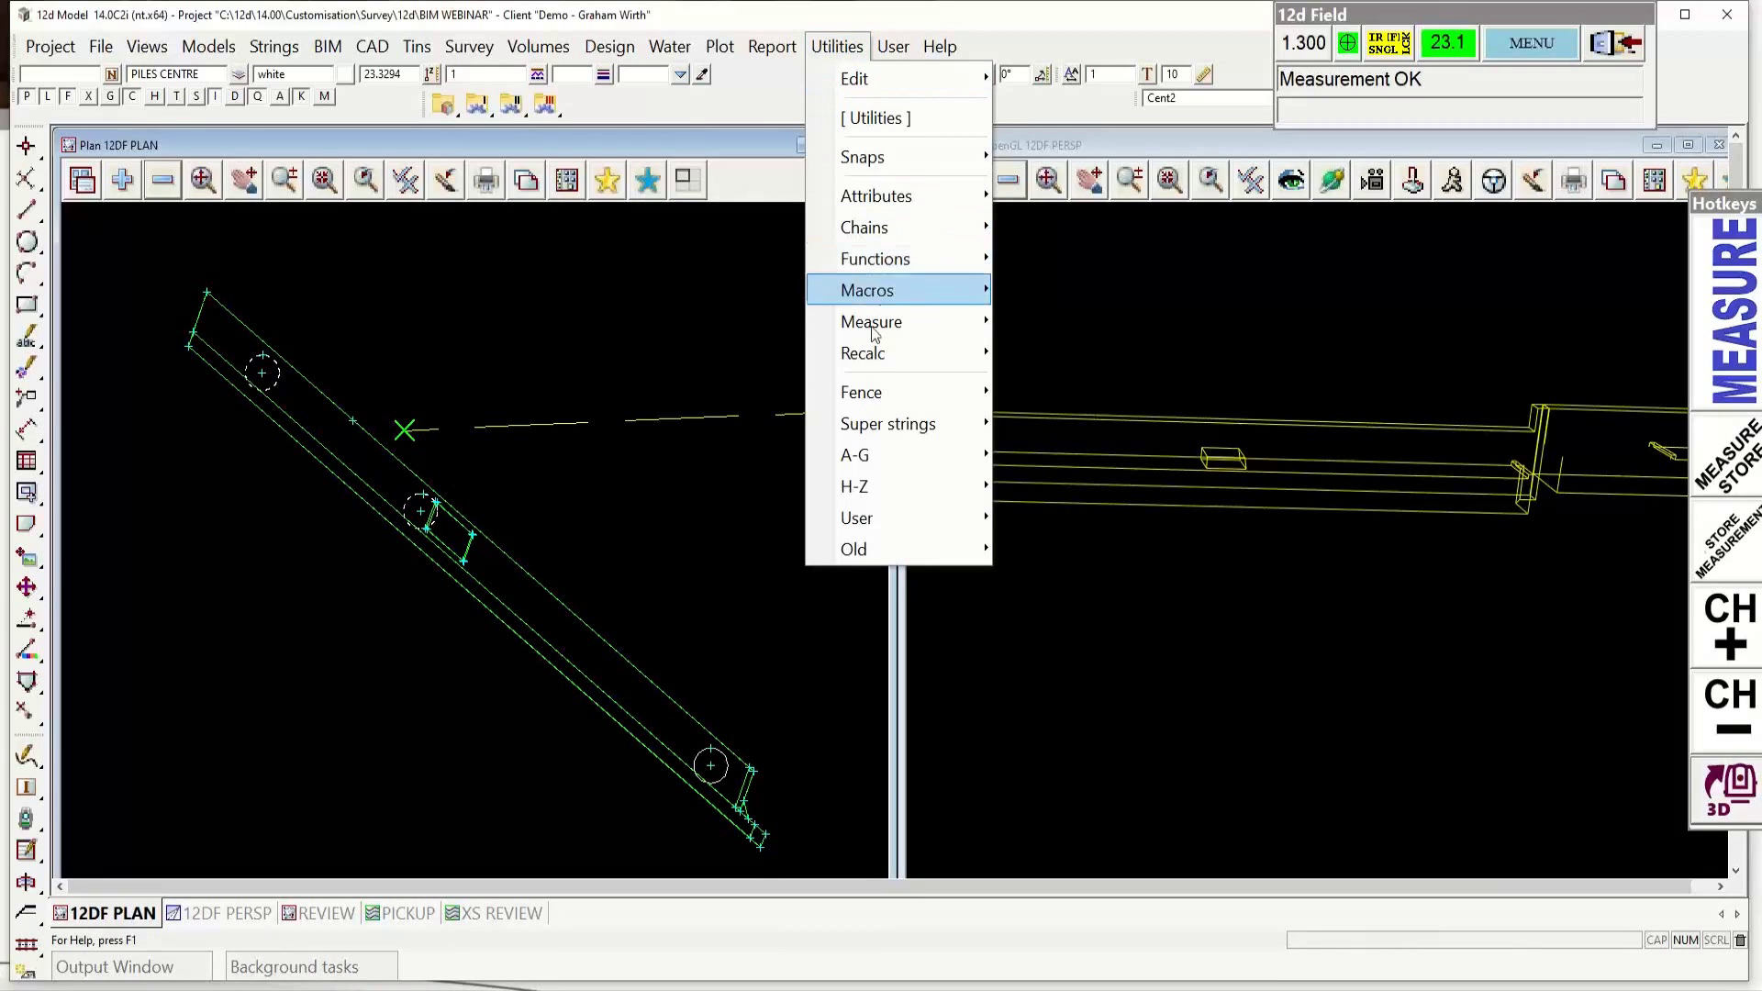
{"action": "mouse_move", "coordinate": [874, 458]}
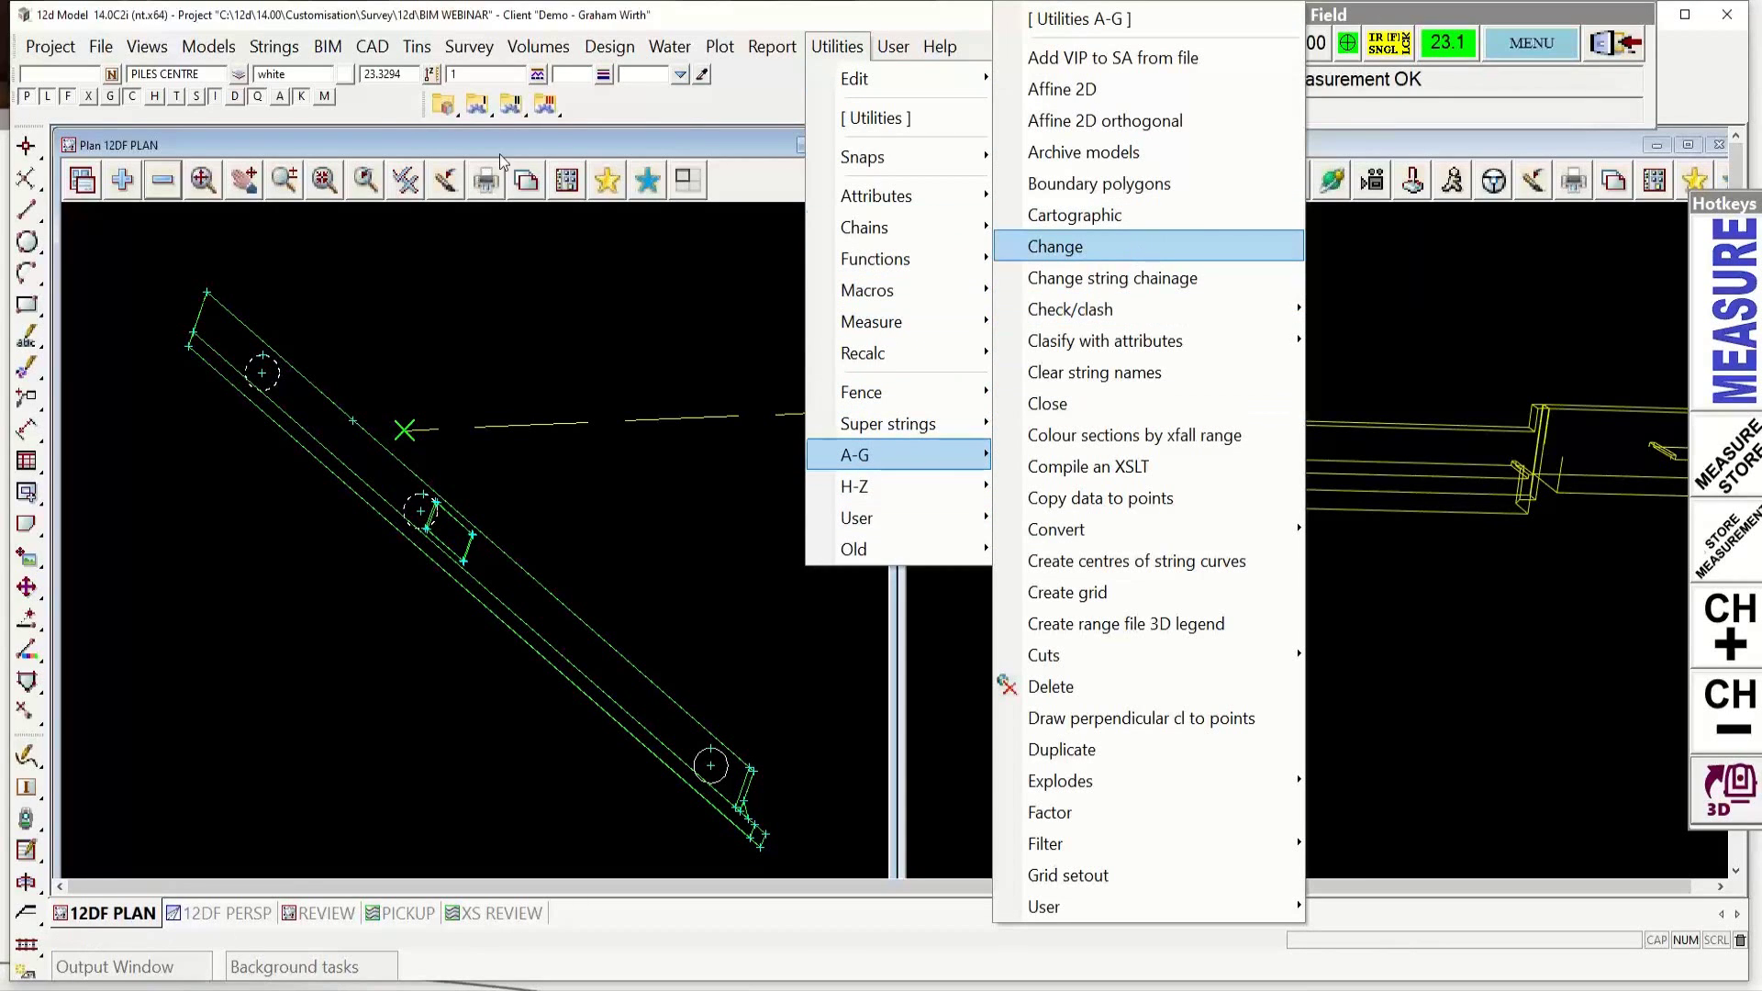
{"action": "left_click", "coordinate": [210, 48]}
{"action": "left_click", "coordinate": [209, 48]}
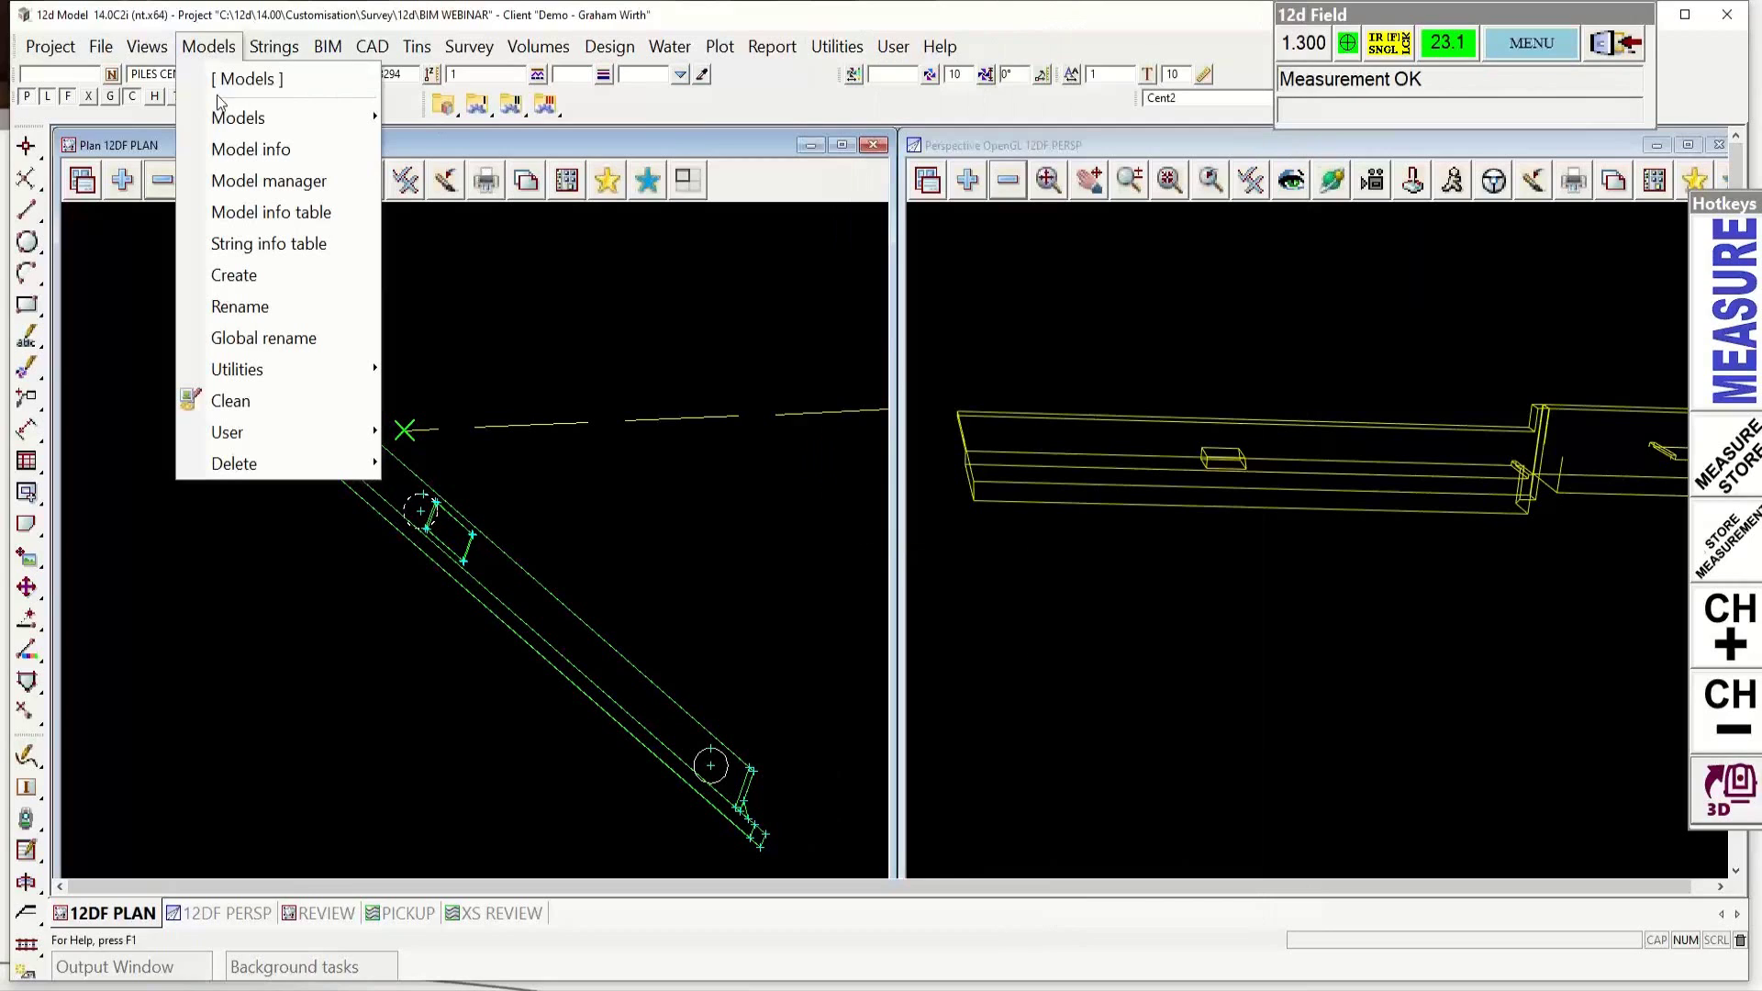
{"action": "left_click", "coordinate": [231, 213]}
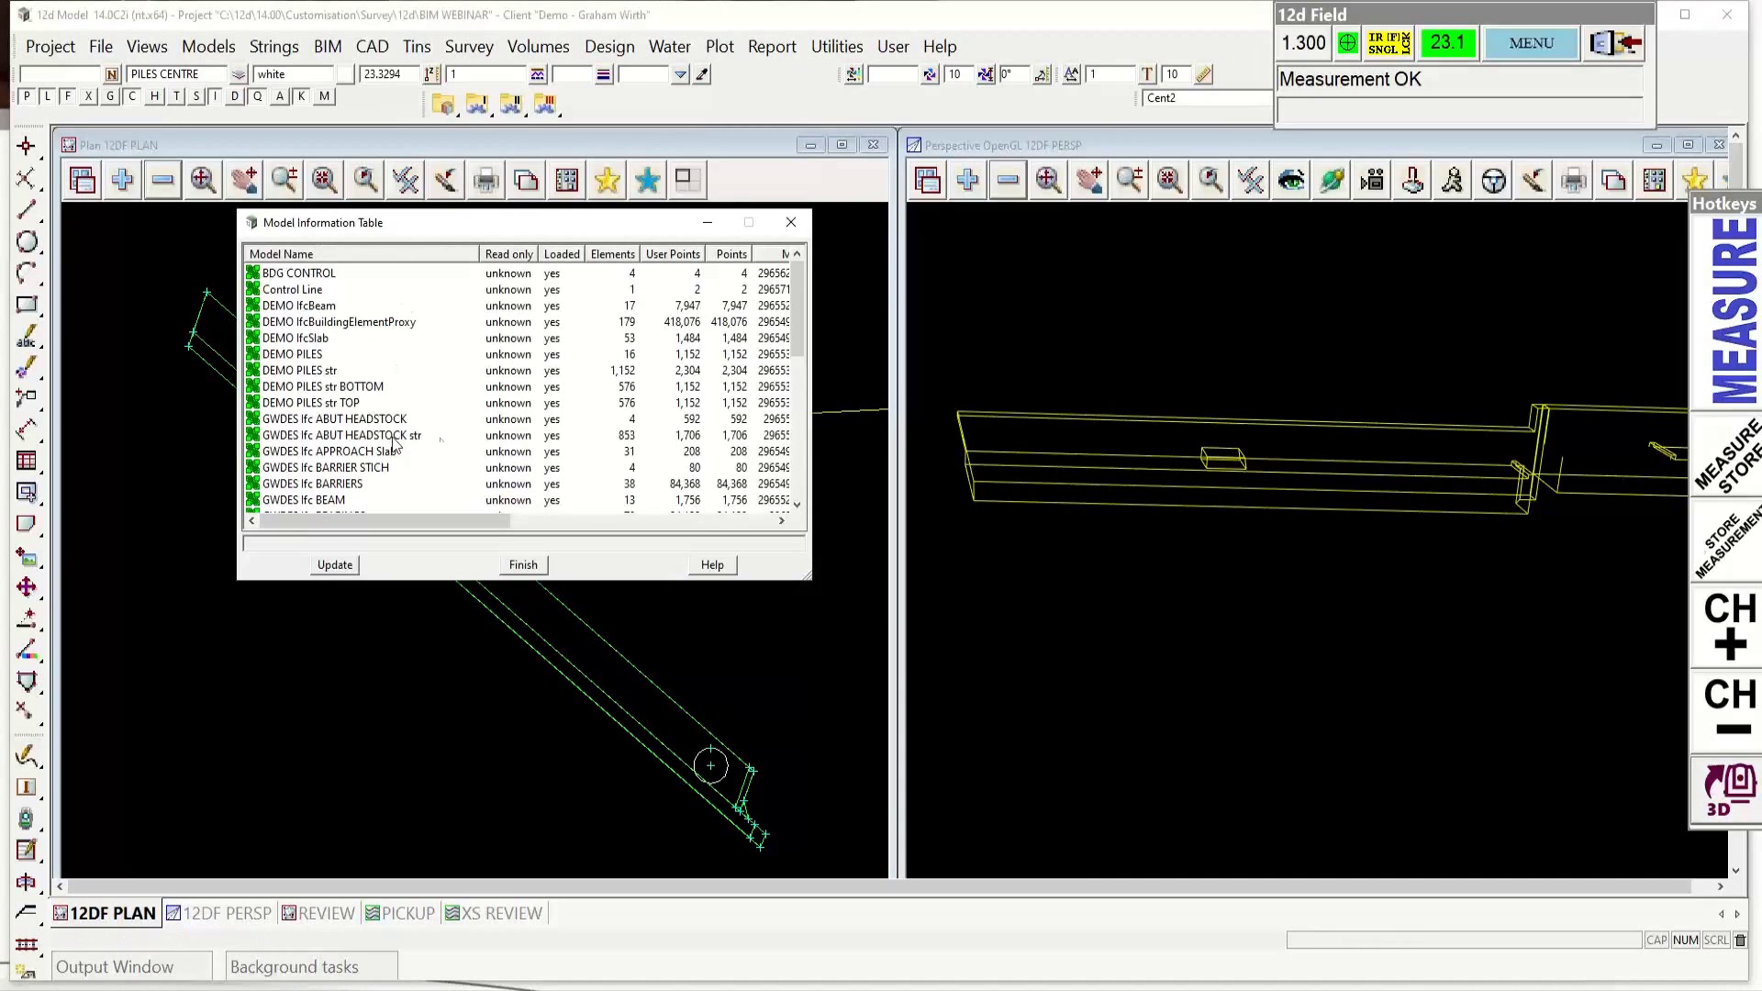
{"action": "left_click", "coordinate": [319, 308]}
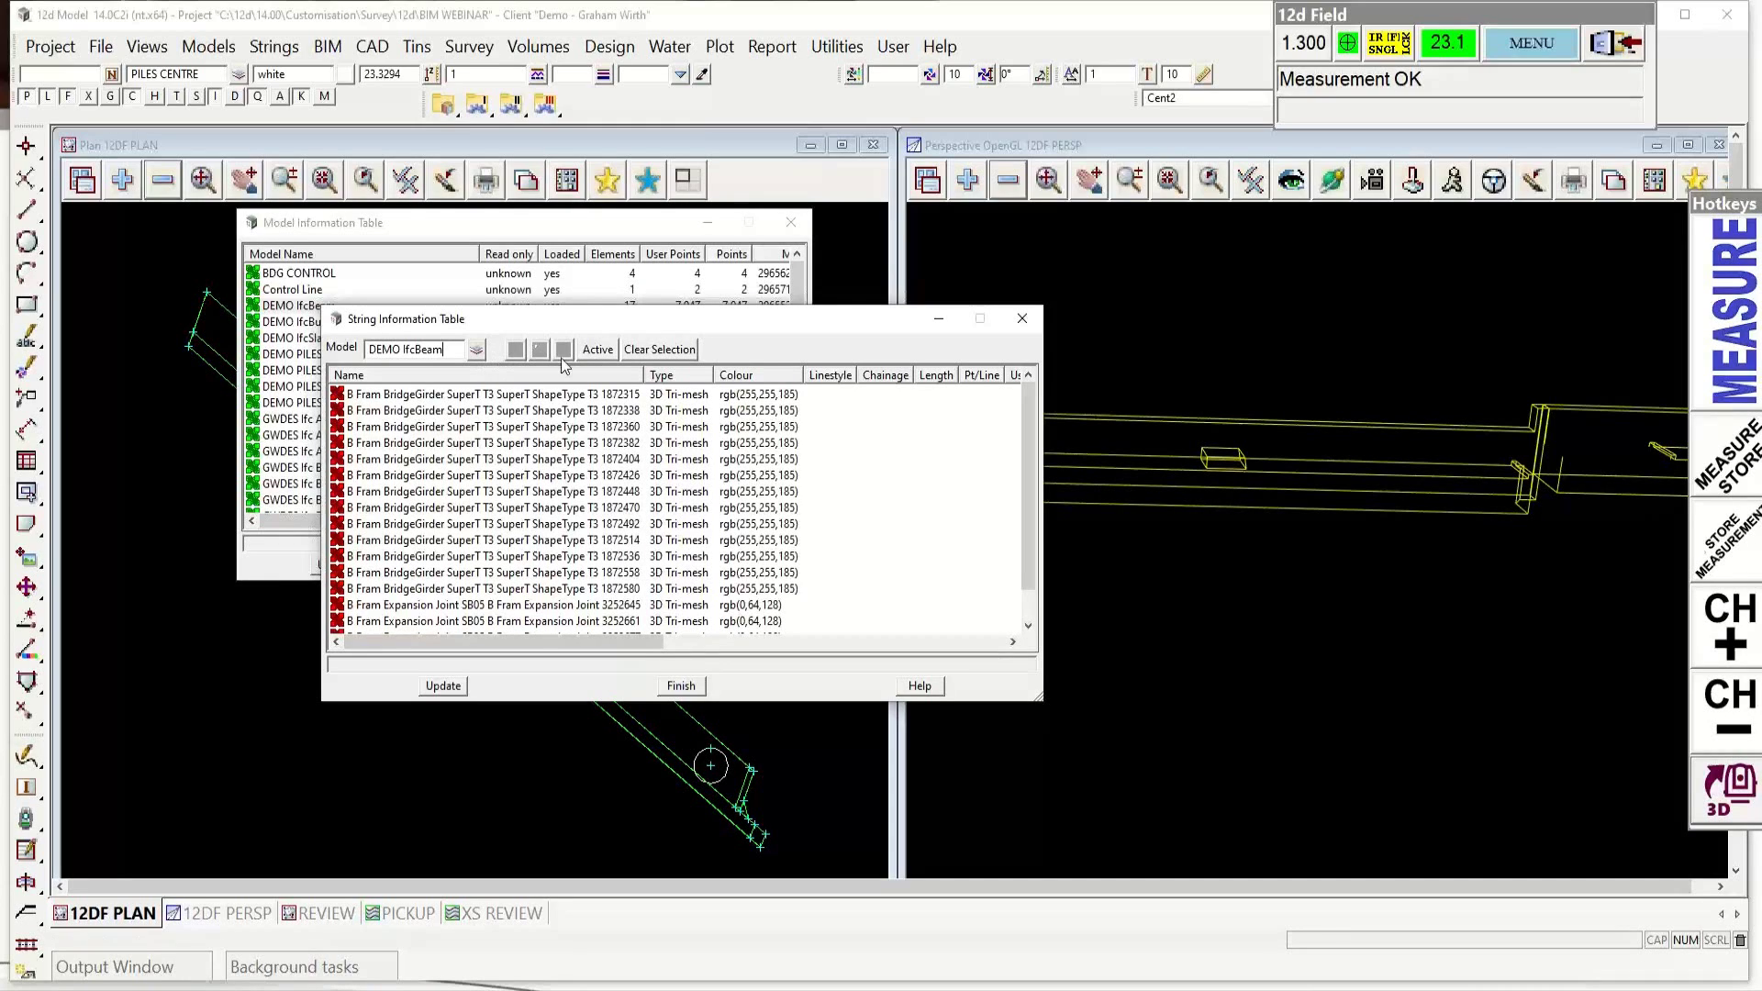
Step: Write the DEMO IfcBeam string information to a tab-delimited file named BEAMS1
{"action": "left_click", "coordinate": [393, 396]}
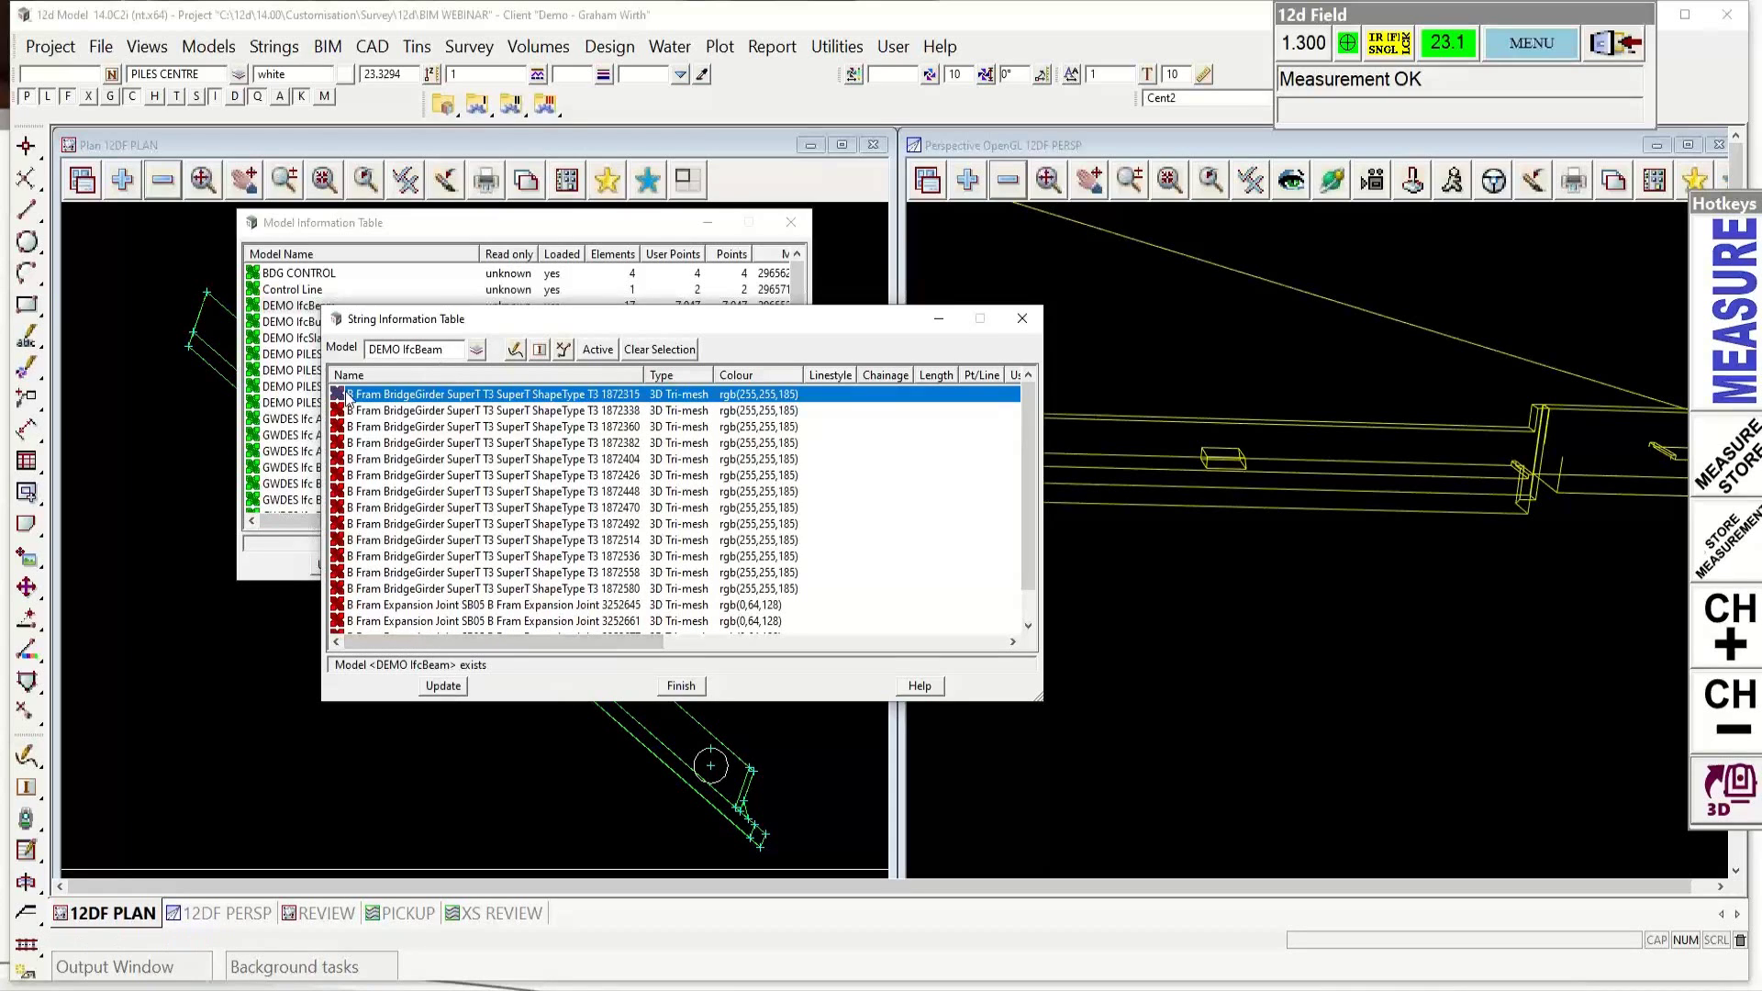
{"action": "right_click", "coordinate": [349, 397]}
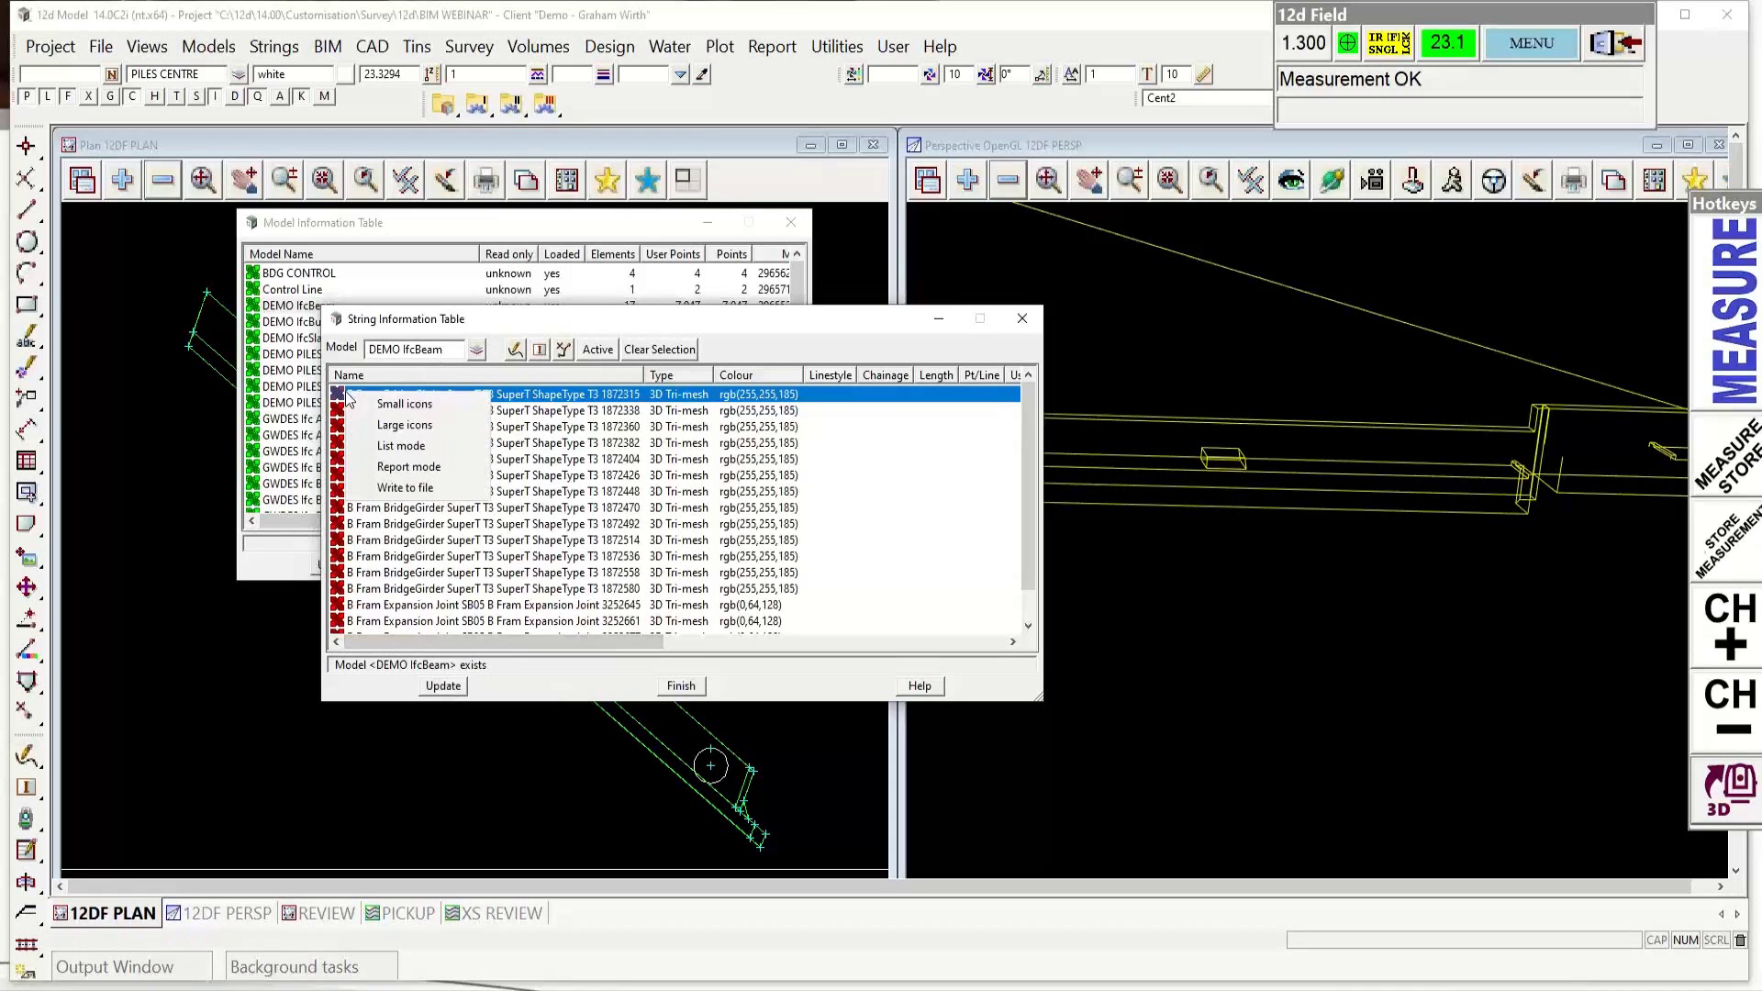
{"action": "left_click", "coordinate": [410, 488]}
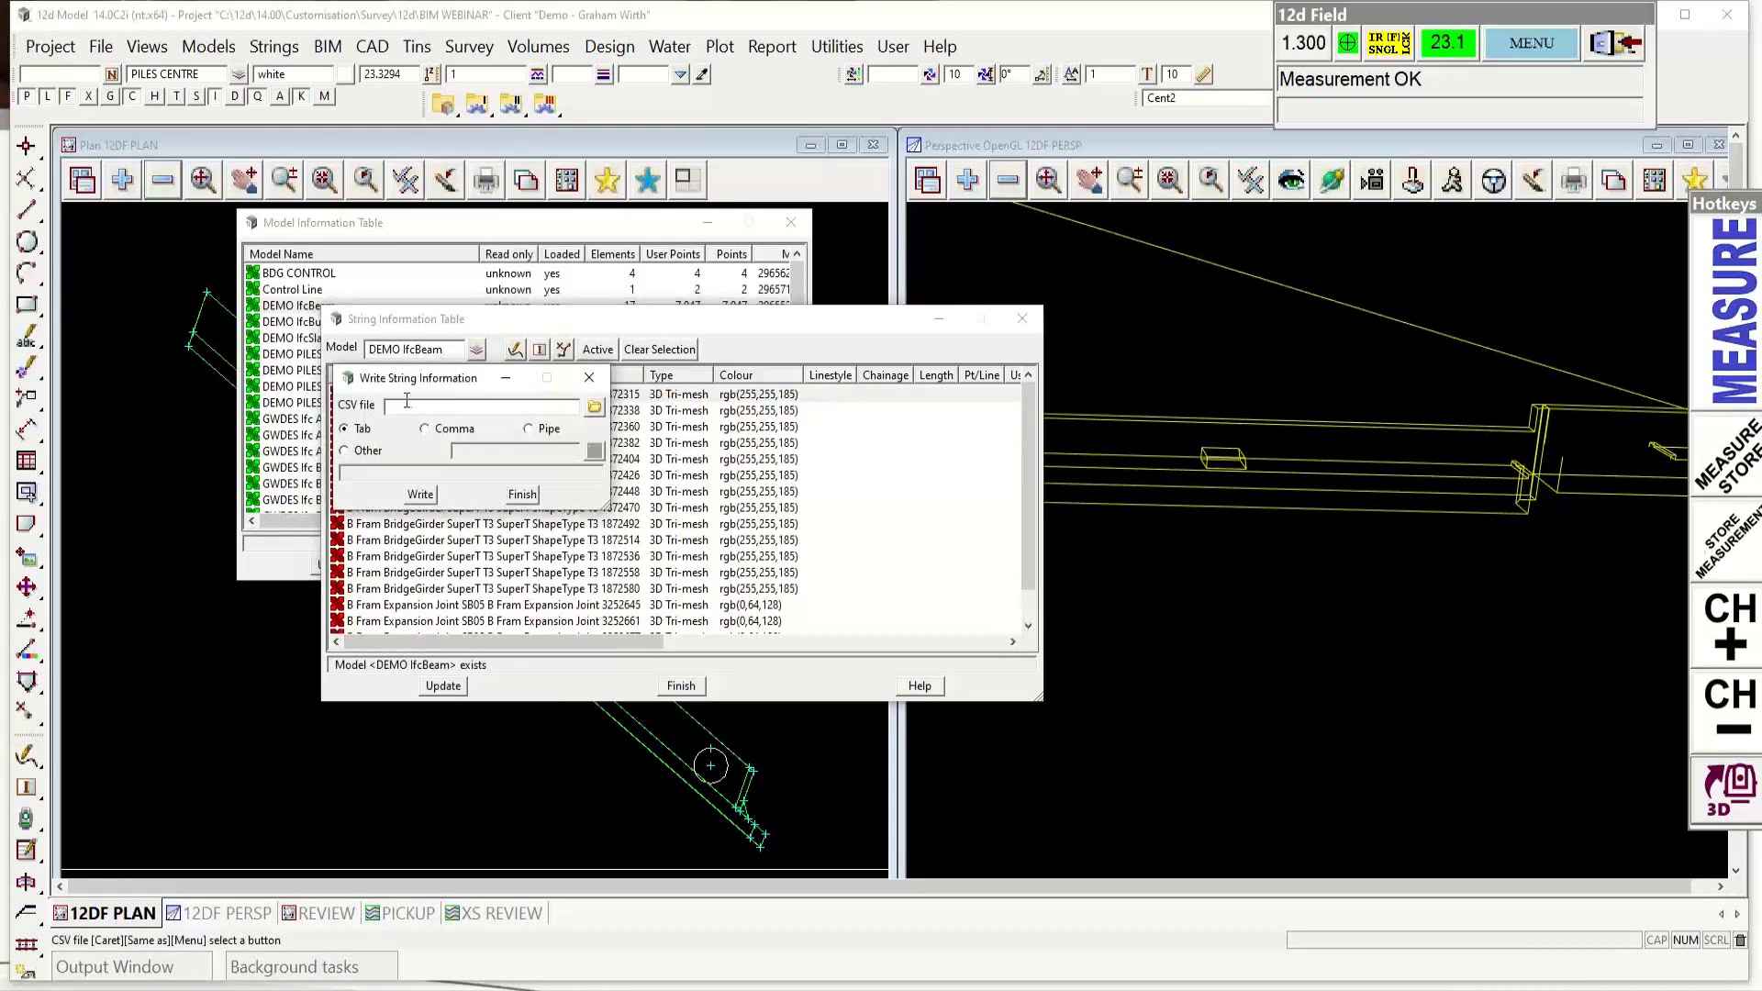
{"action": "type", "text": "BE"}
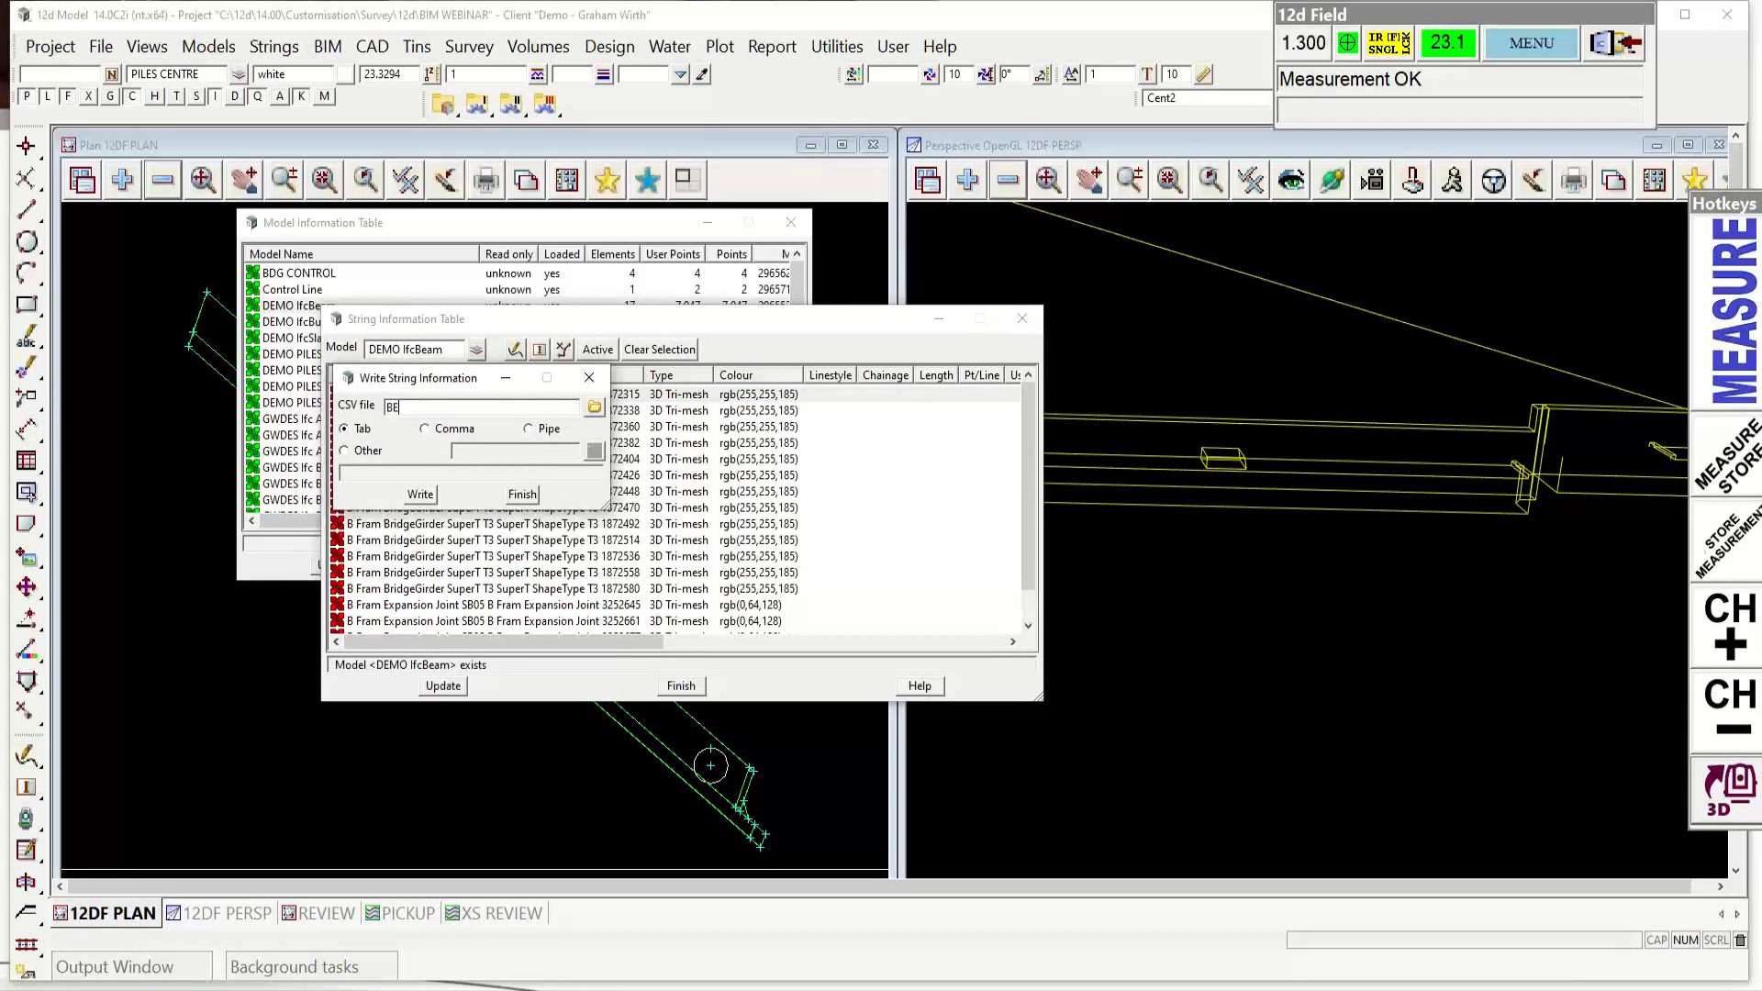
{"action": "type", "text": "AMS1"}
{"action": "left_click", "coordinate": [420, 496]}
Step: Open the exported BEAMS1.txt in Notepad and highlight the first bridge girder's name
{"action": "left_click", "coordinate": [593, 407]}
{"action": "double_click", "coordinate": [653, 524]}
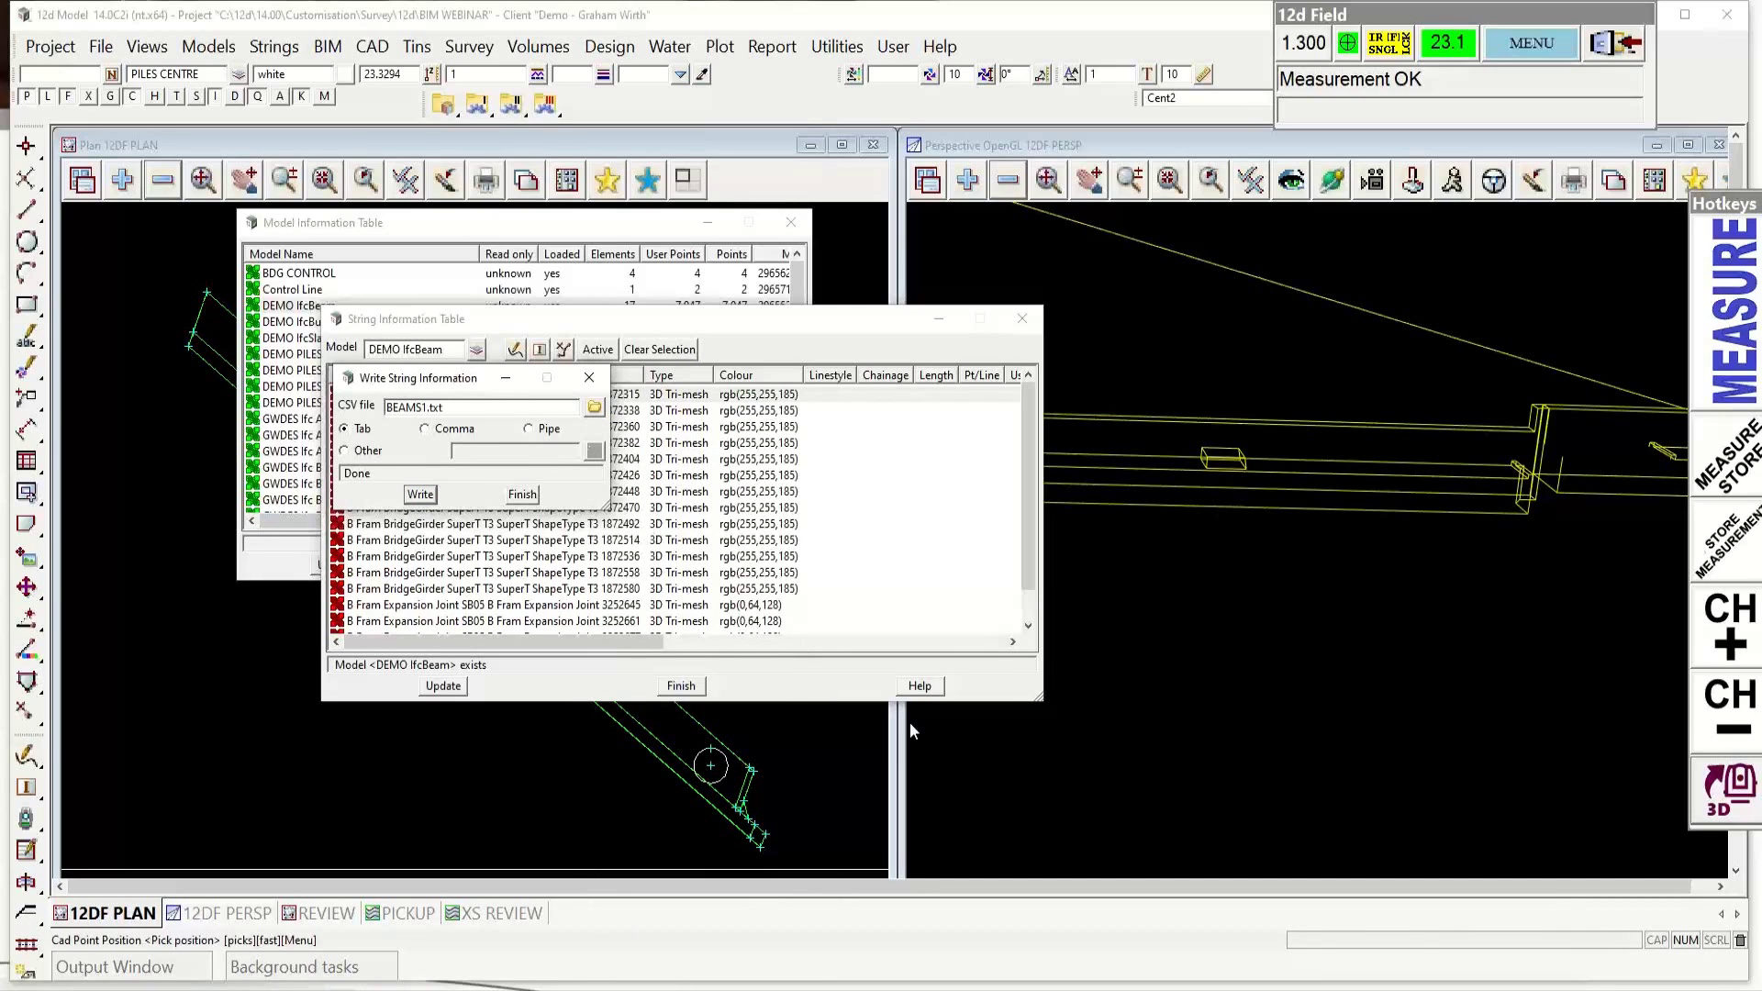
{"action": "left_click", "coordinate": [594, 407]}
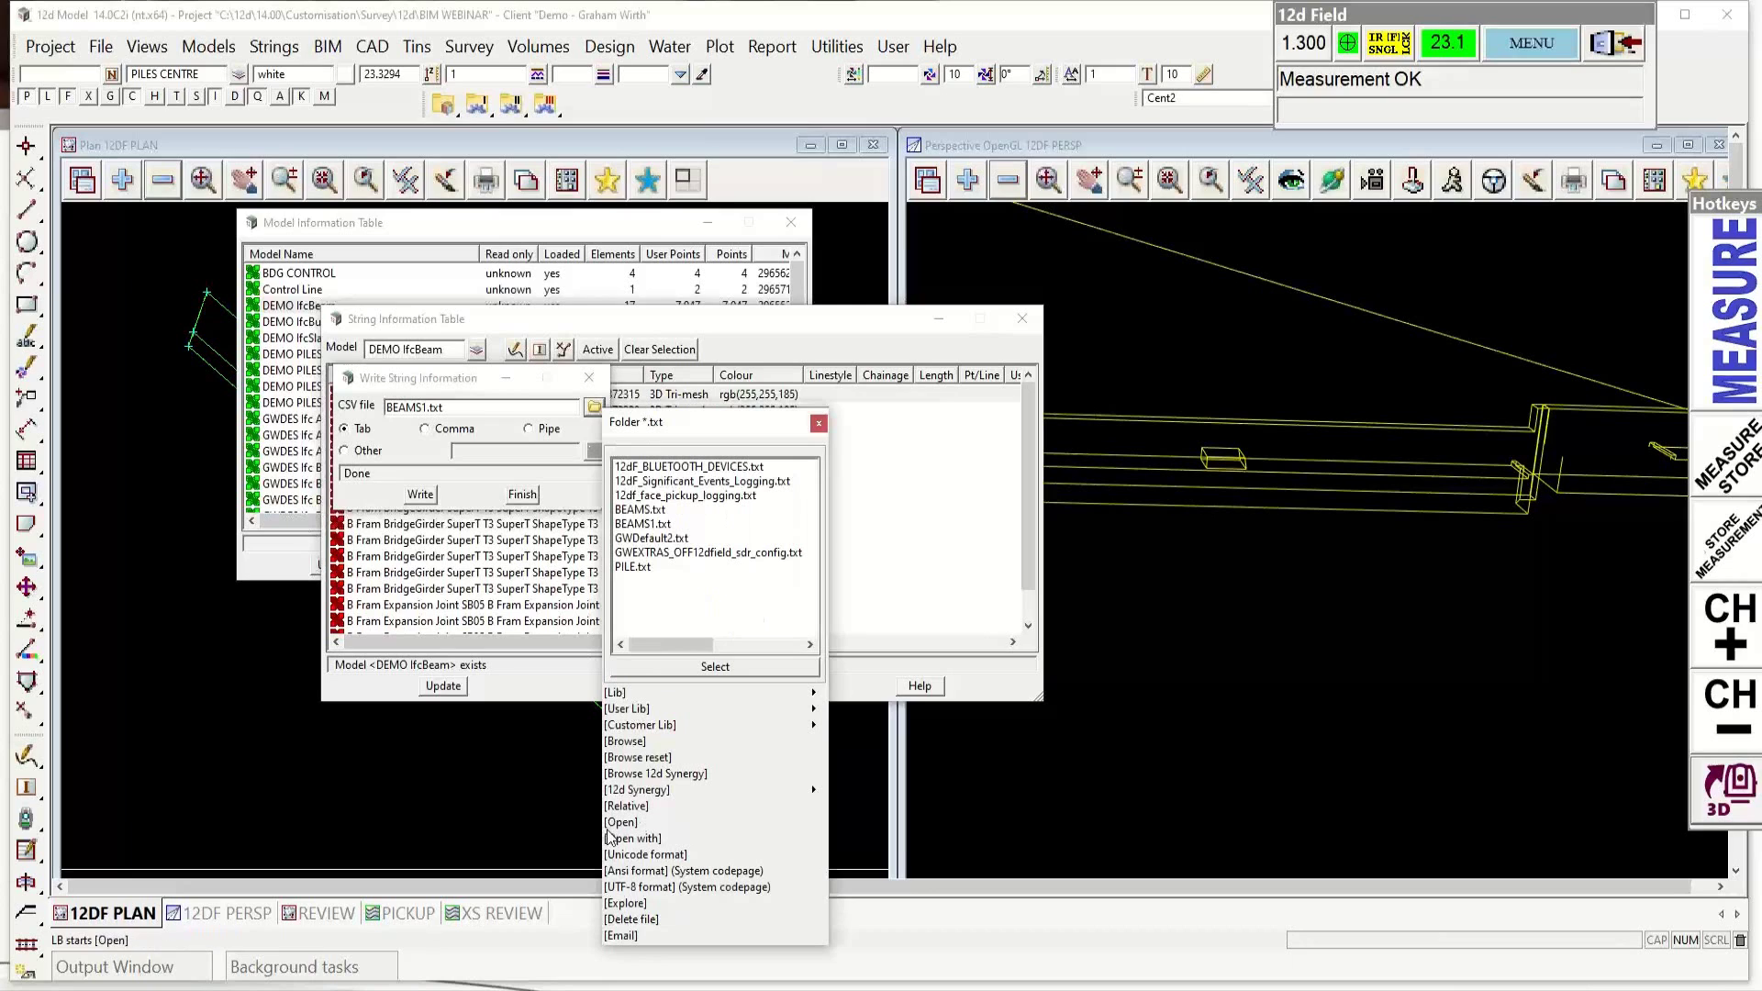
{"action": "left_click", "coordinate": [642, 524]}
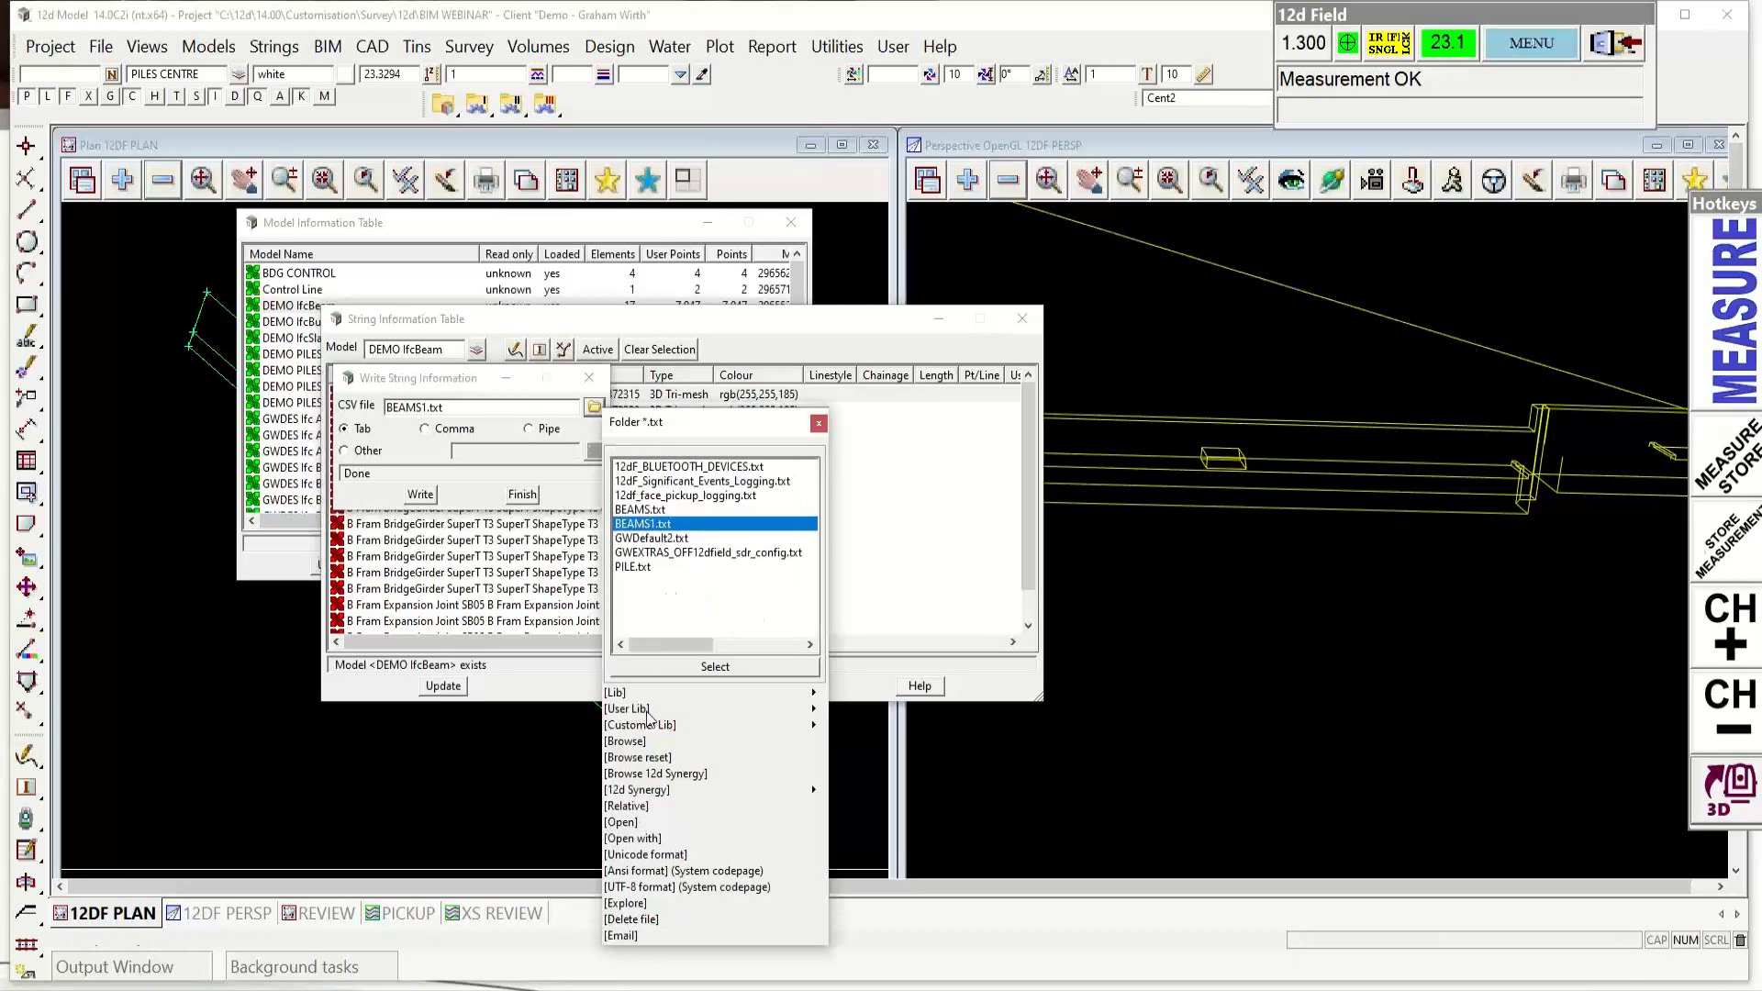
{"action": "left_click", "coordinate": [633, 826]}
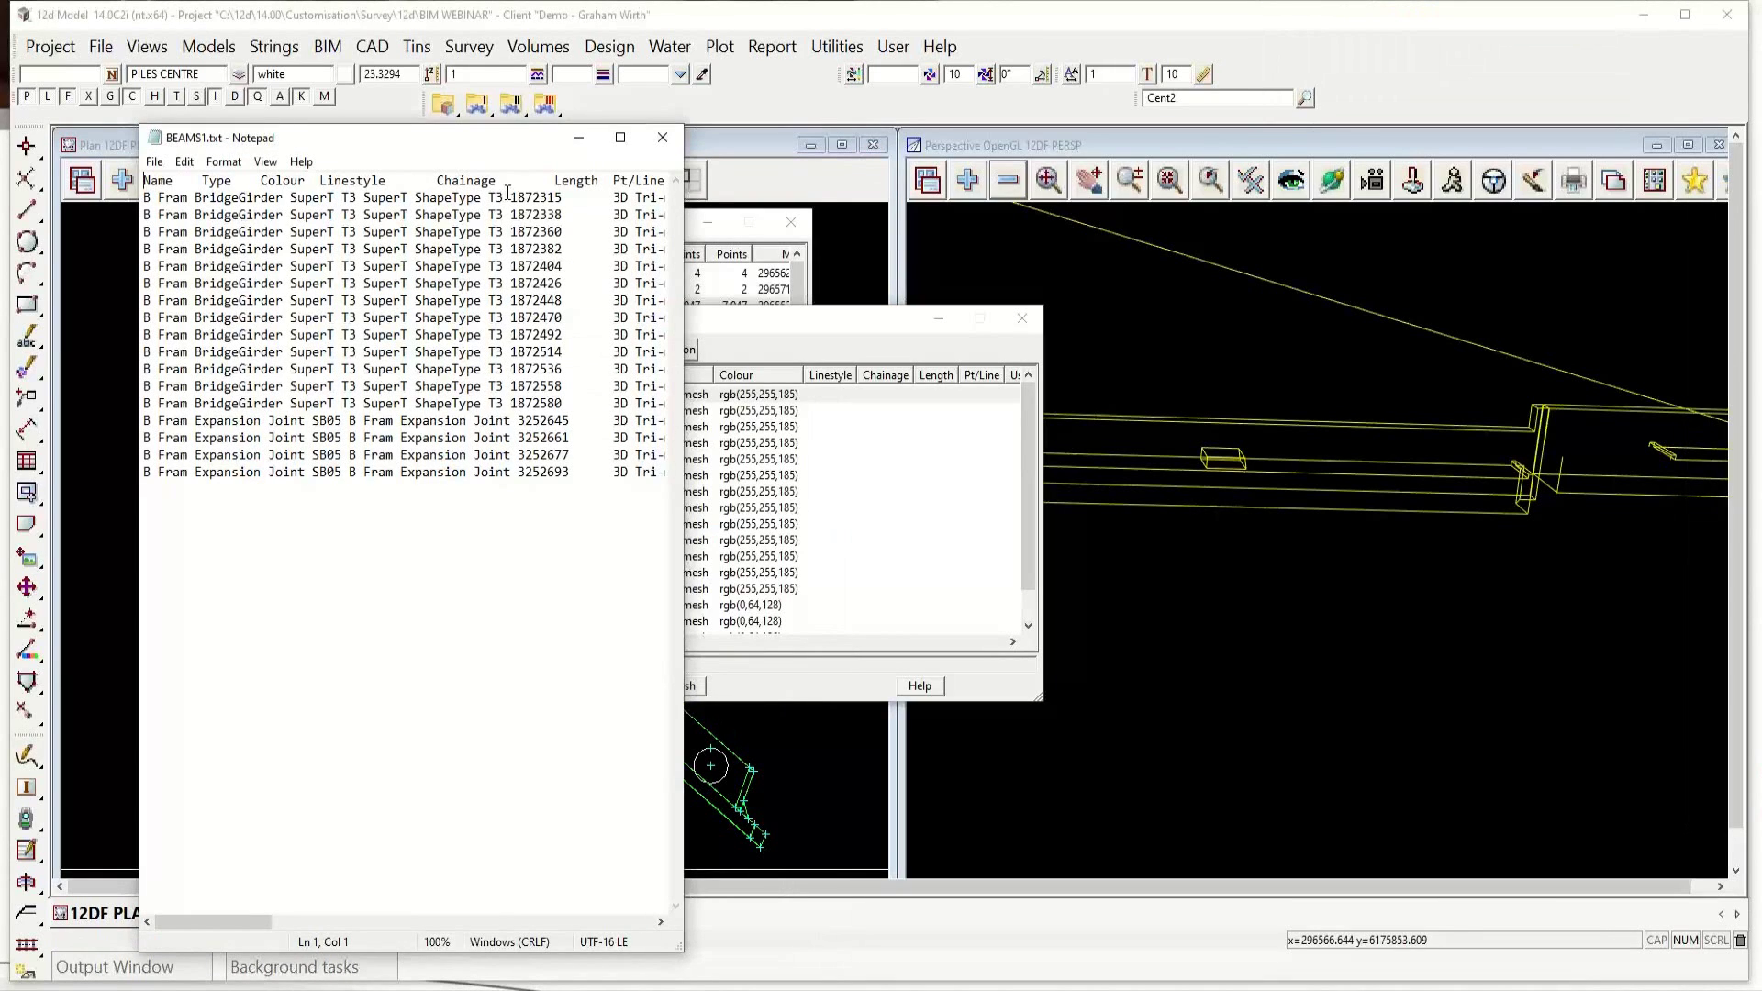
{"action": "left_click_drag", "start_coordinate": [562, 197], "coordinate": [142, 200]}
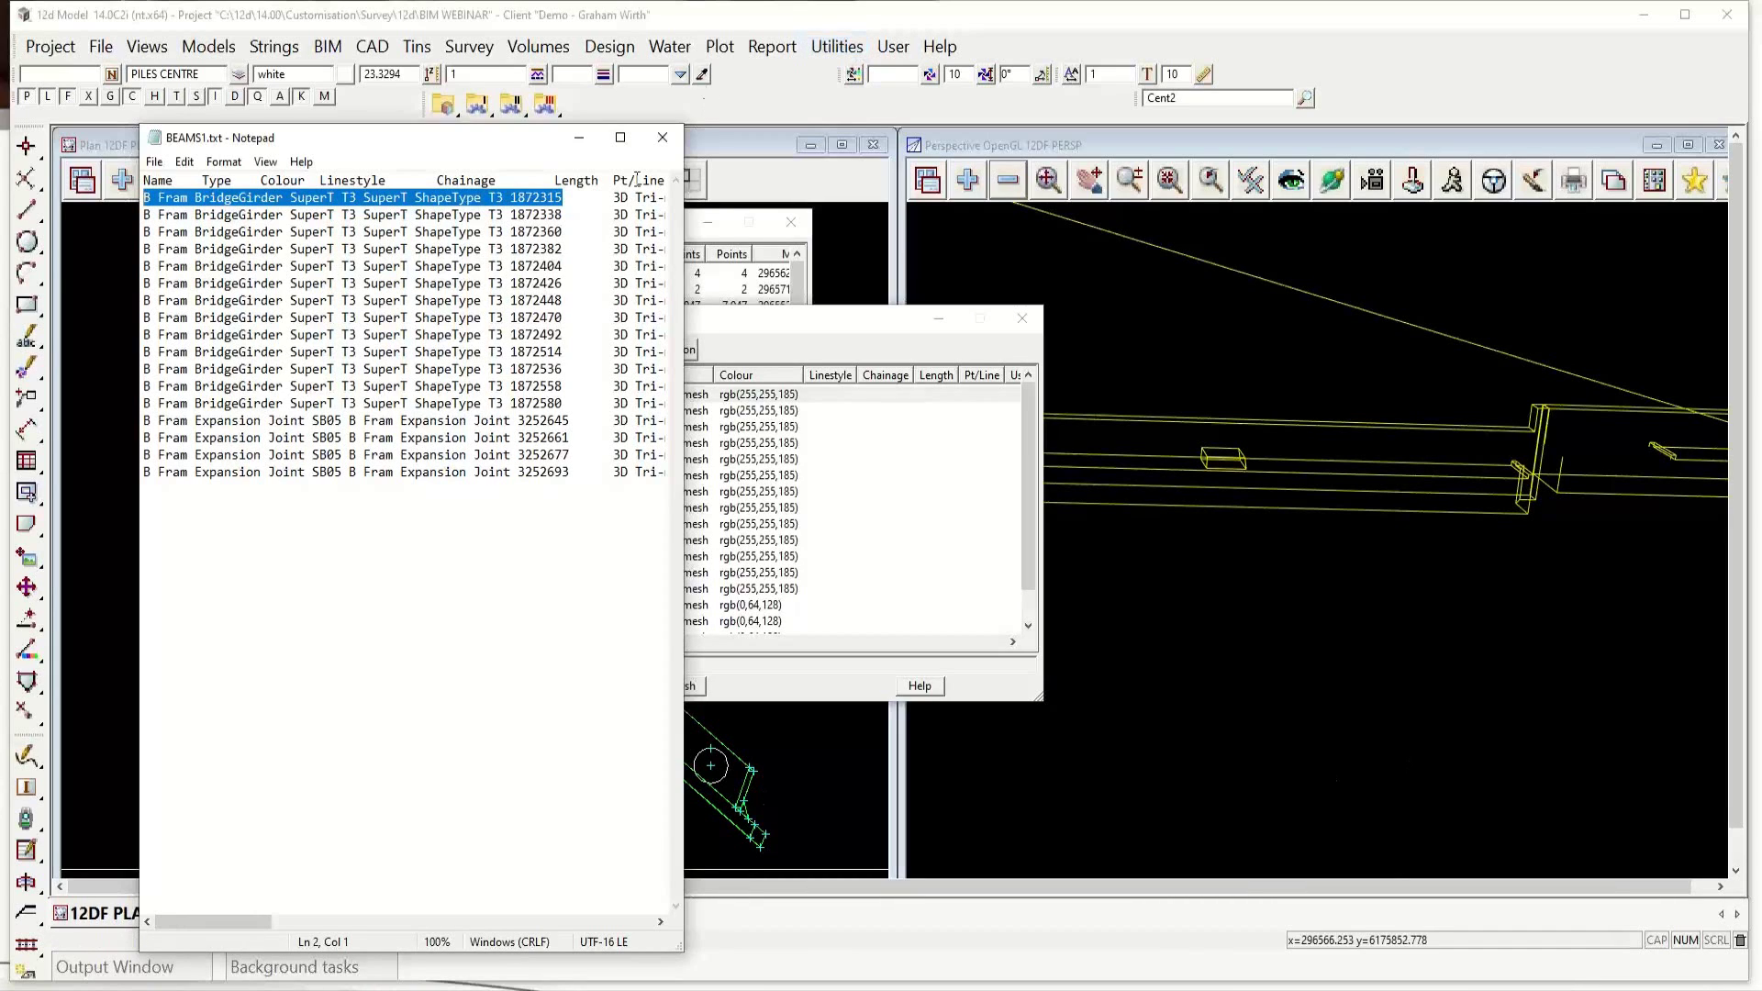
Step: Close the exported text file and finish the string and model information tables
{"action": "left_click", "coordinate": [662, 139]}
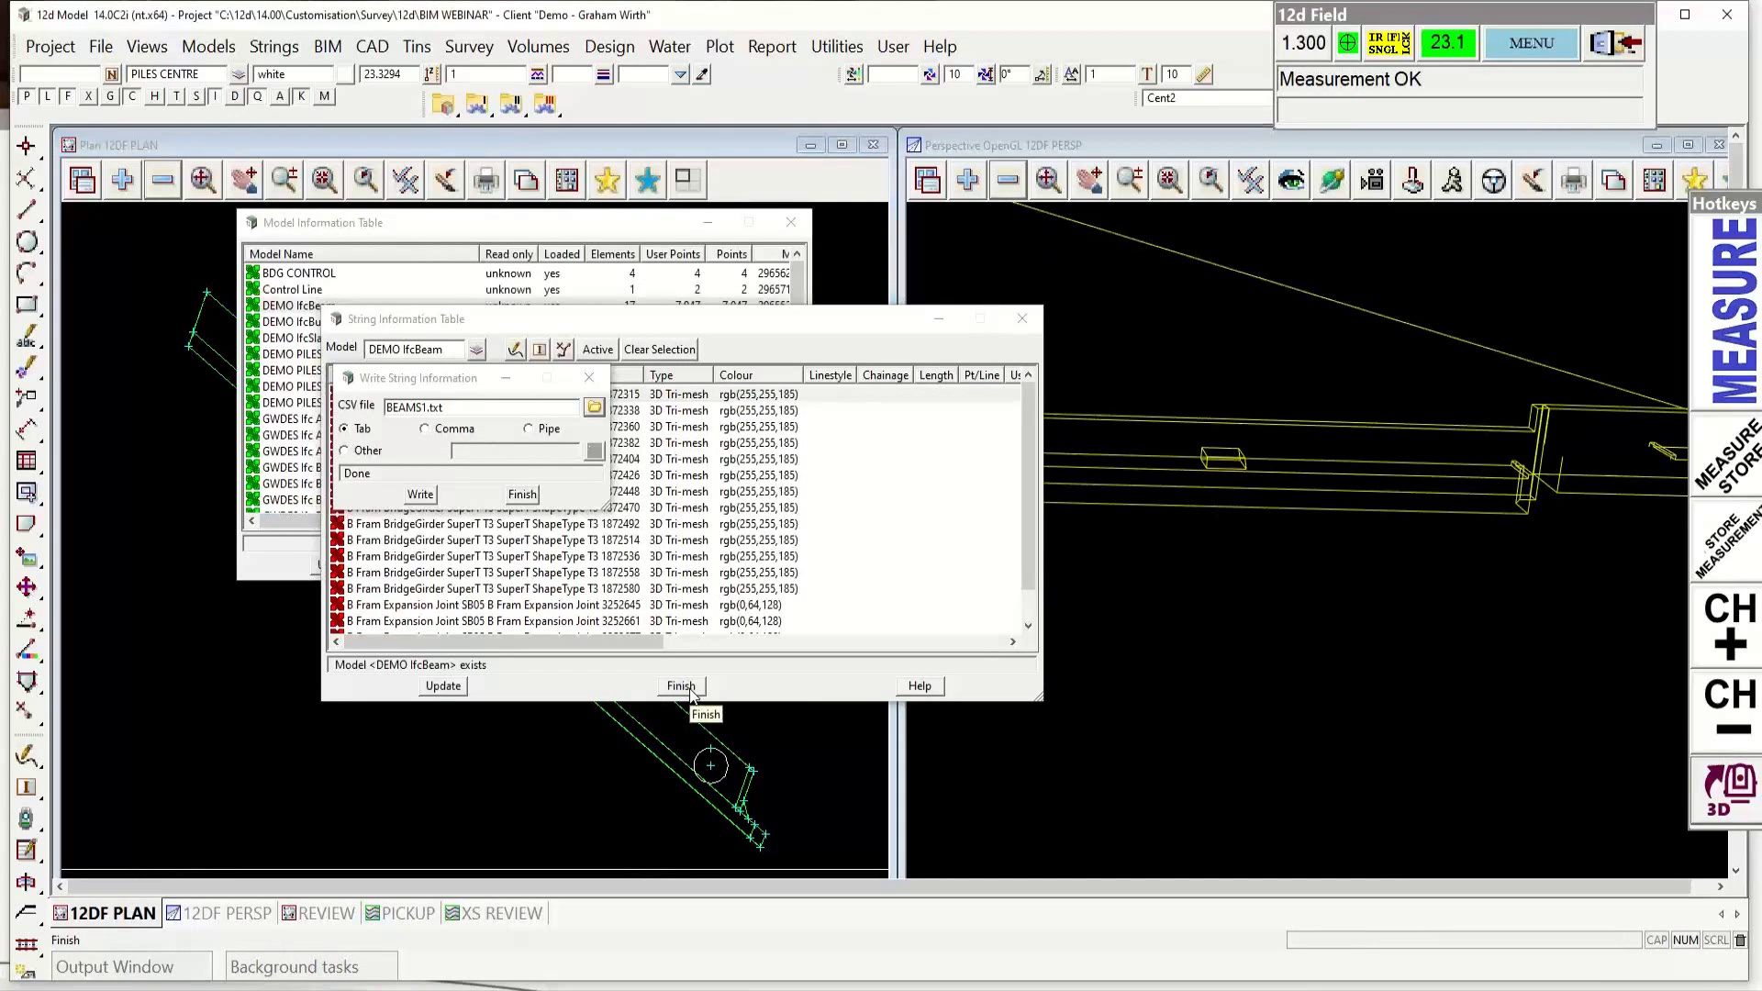
{"action": "left_click", "coordinate": [689, 691]}
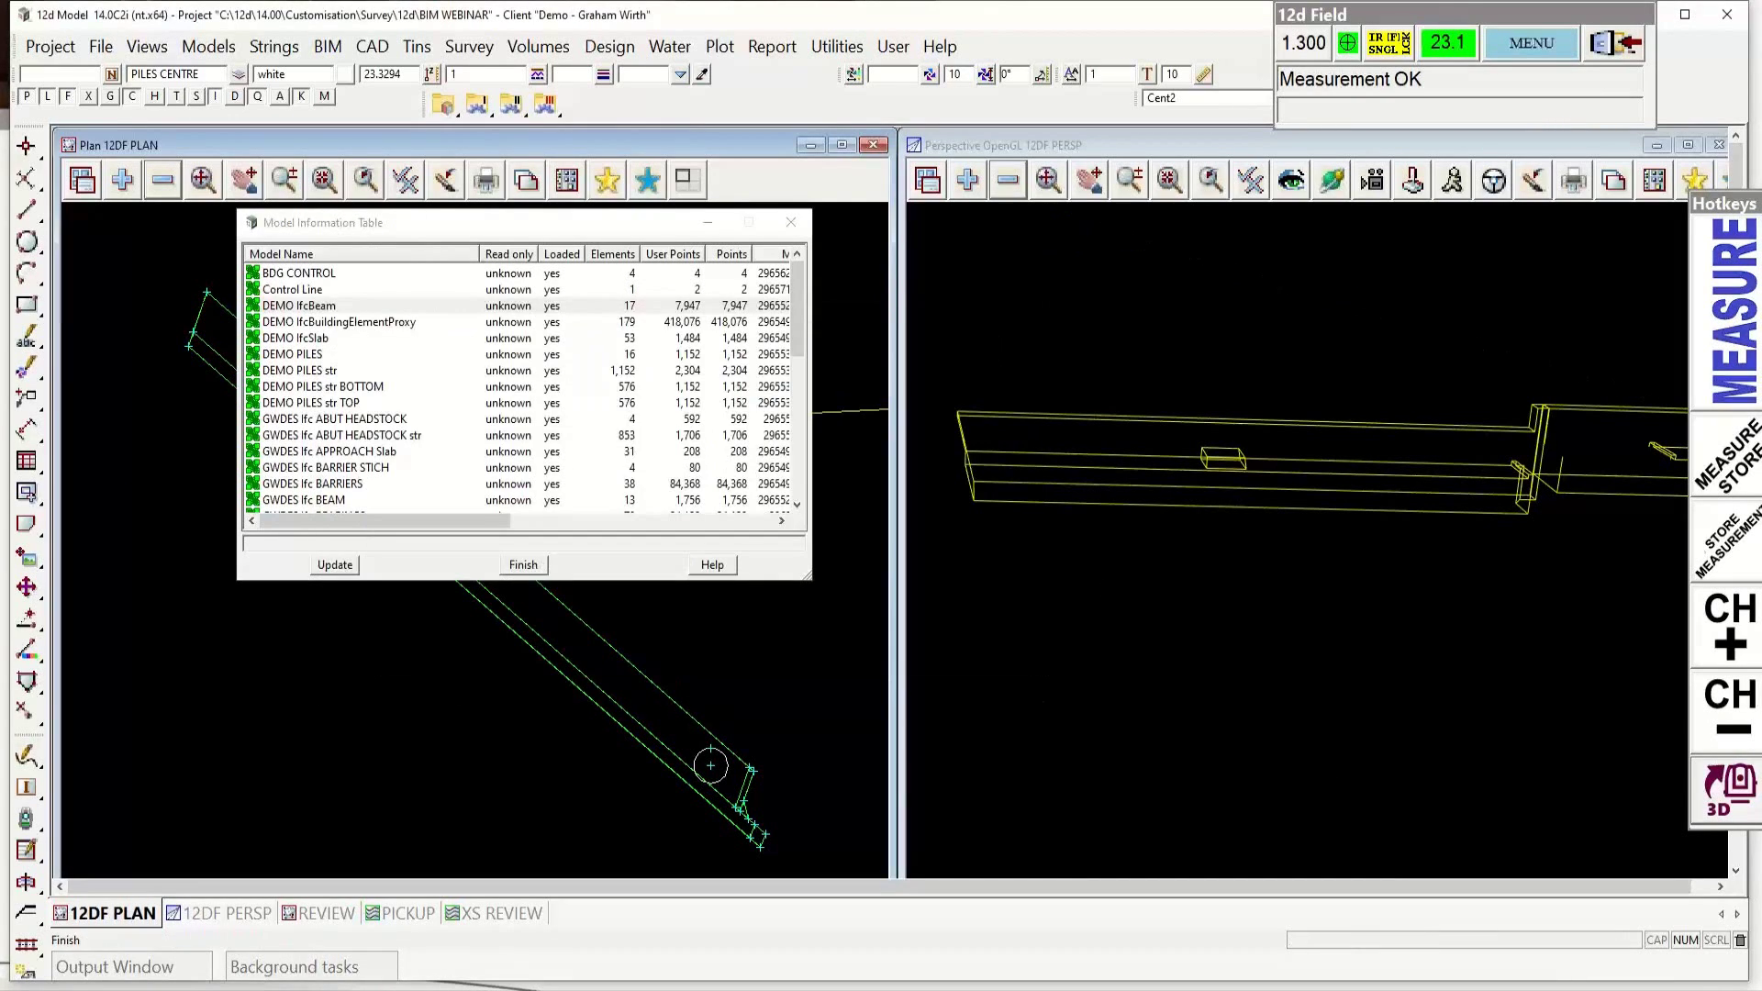
{"action": "left_click", "coordinate": [523, 565]}
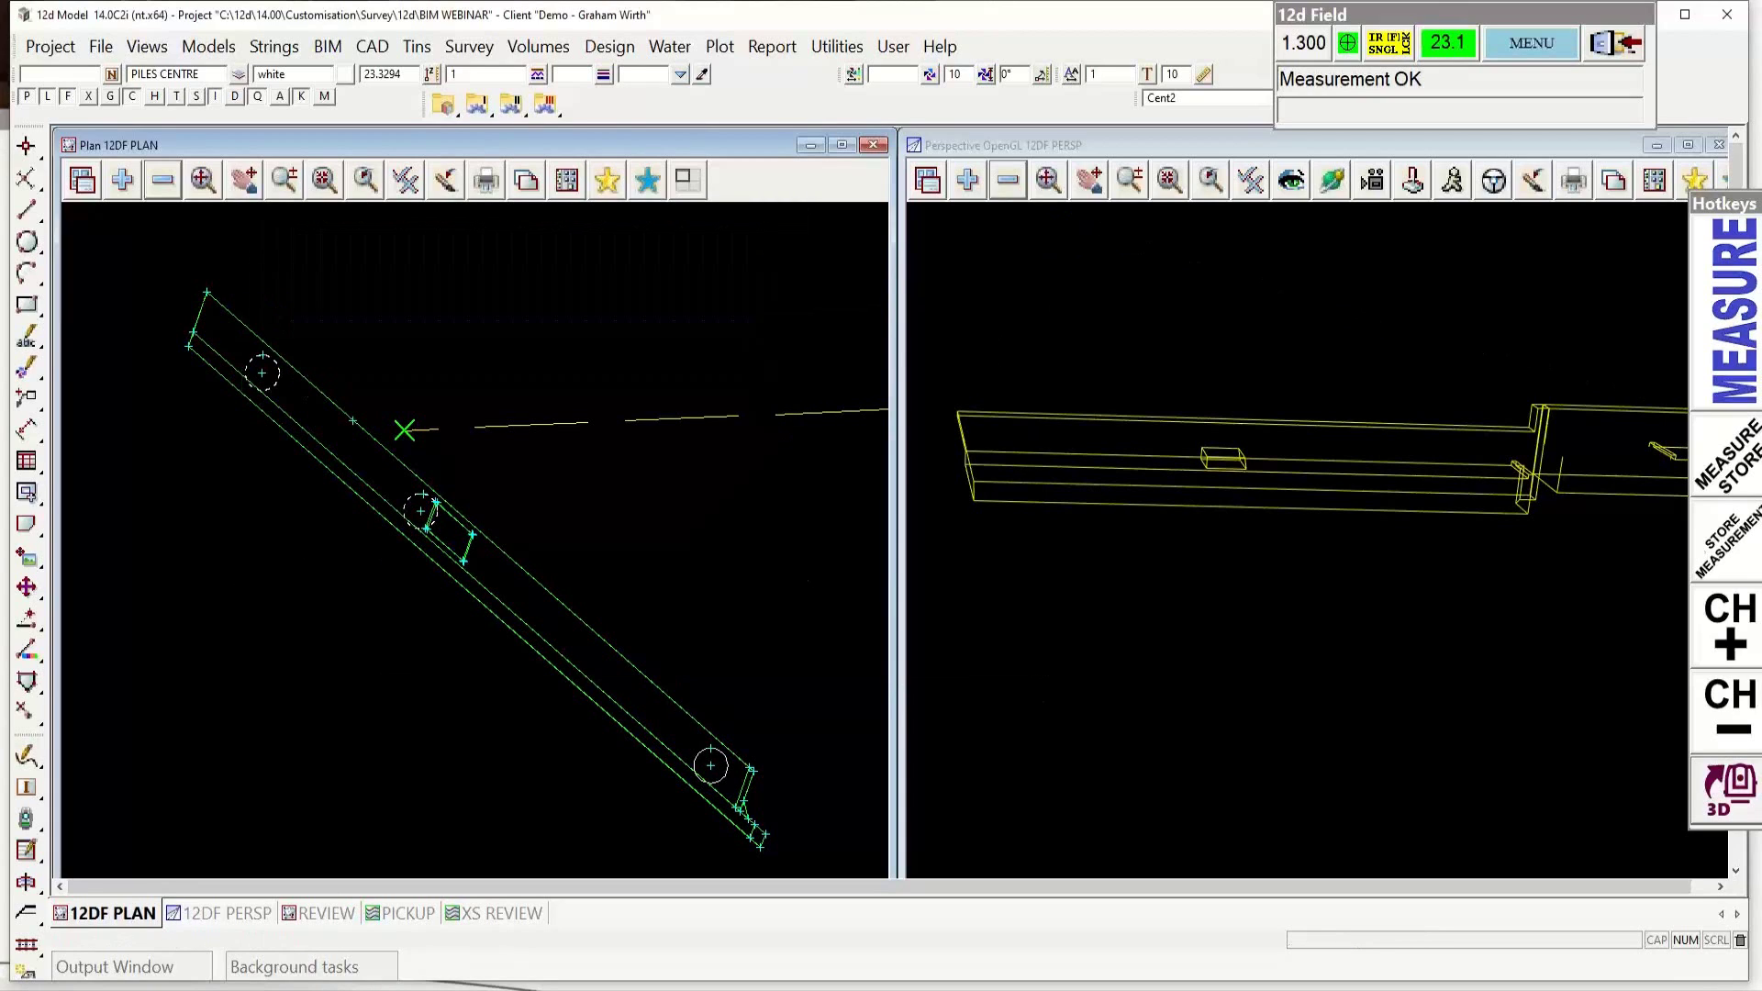